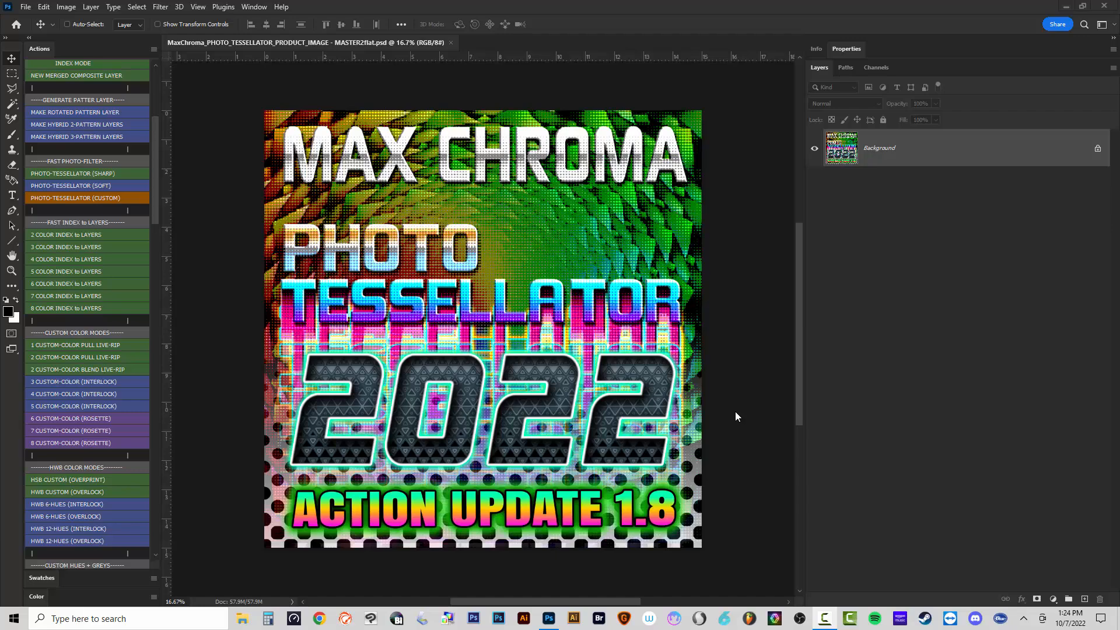
Close the open product image and bring the desktop's Nordic Drakkar vector artwork, AdobeStock_407671765.ai, into Photoshop.
{"action": "left_click", "coordinate": [451, 44]}
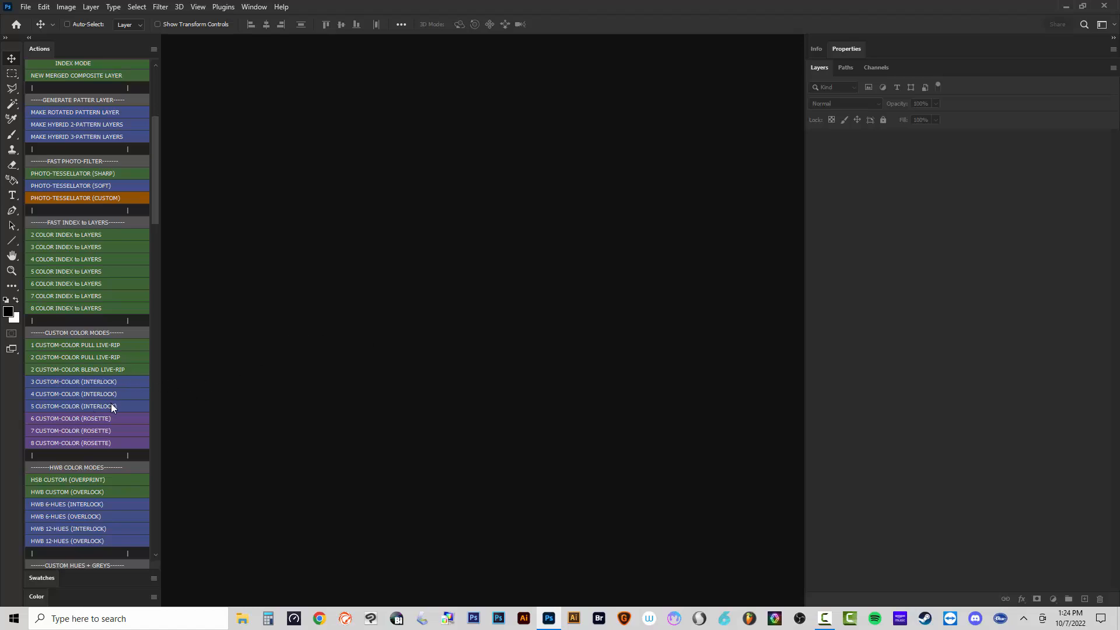
{"action": "left_click", "coordinate": [1066, 6]}
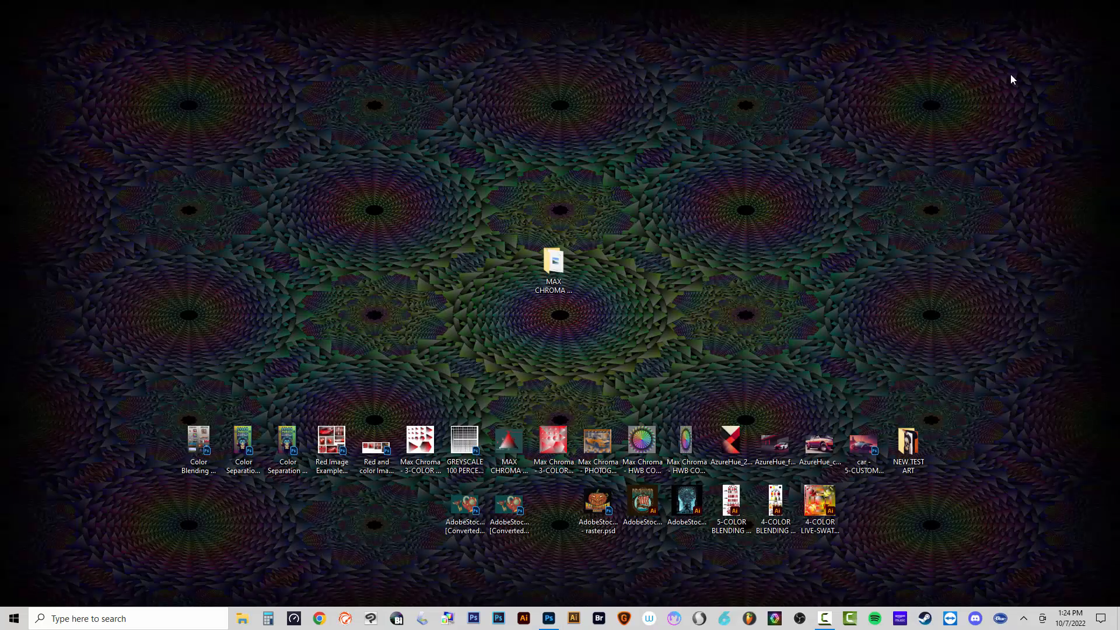
{"action": "left_click", "coordinate": [646, 512]}
{"action": "left_click_drag", "start_coordinate": [646, 512], "coordinate": [471, 361]}
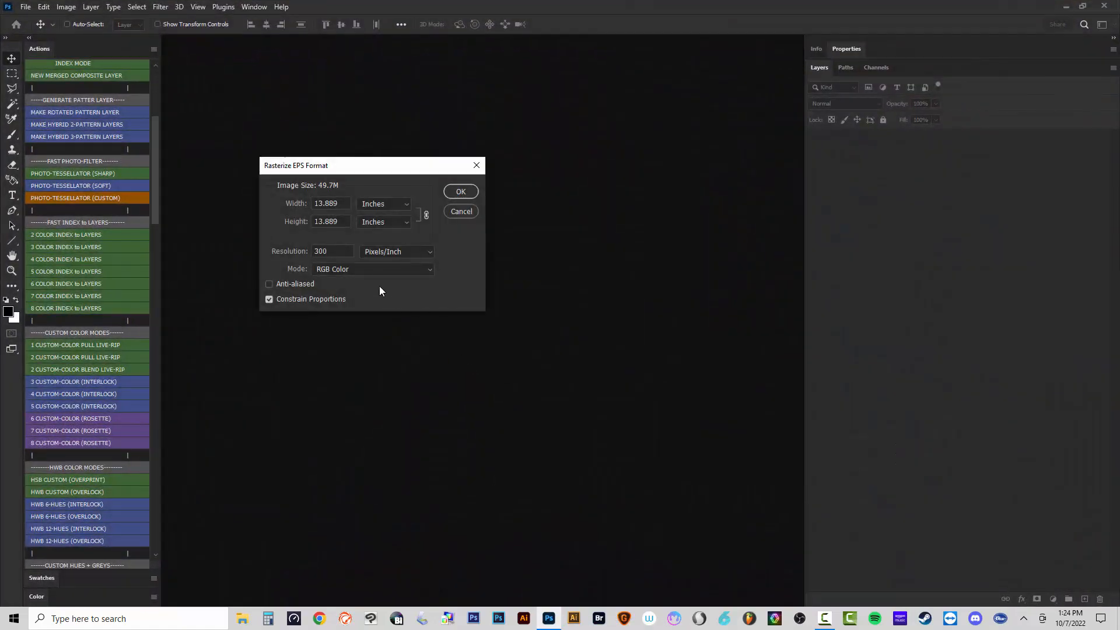
Rasterize the artwork at a width of 13 inches and 300 pixels per inch in RGB Color.
{"action": "left_click_drag", "start_coordinate": [346, 202], "coordinate": [269, 208]}
{"action": "type", "text": "11"}
{"action": "left_click", "coordinate": [283, 205]}
{"action": "type", "text": "13"}
{"action": "left_click", "coordinate": [335, 250]}
{"action": "left_click", "coordinate": [458, 192]}
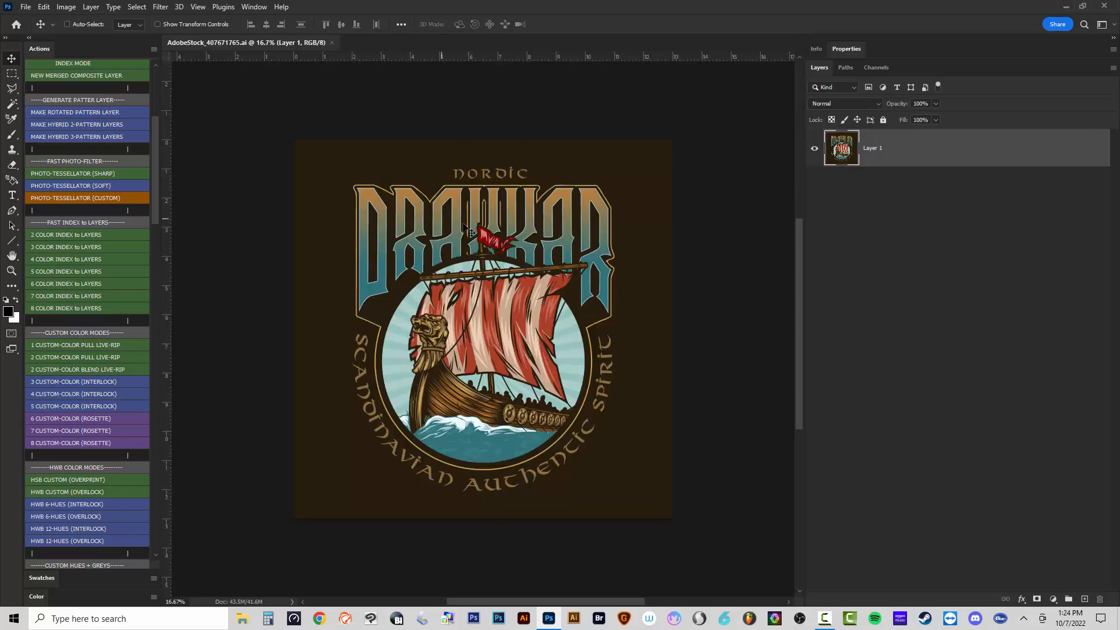
Crop the excess brown background from both sides, the top and the bottom so the canvas fits closer around the Drakkar design.
{"action": "key", "text": "c"}
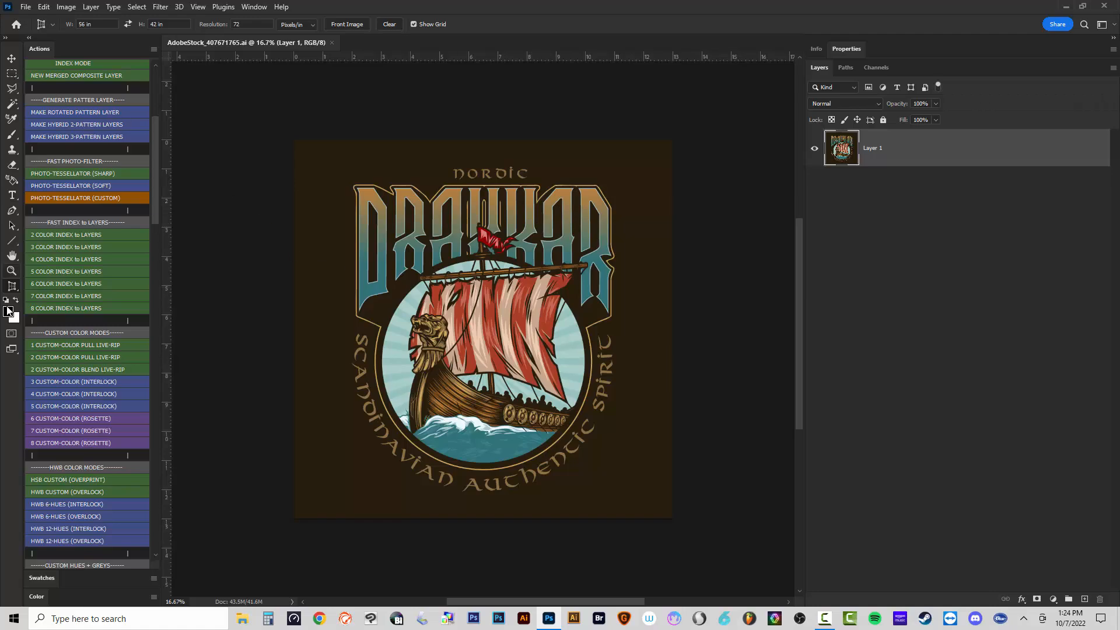
{"action": "right_click", "coordinate": [8, 287]}
{"action": "left_click", "coordinate": [61, 289]}
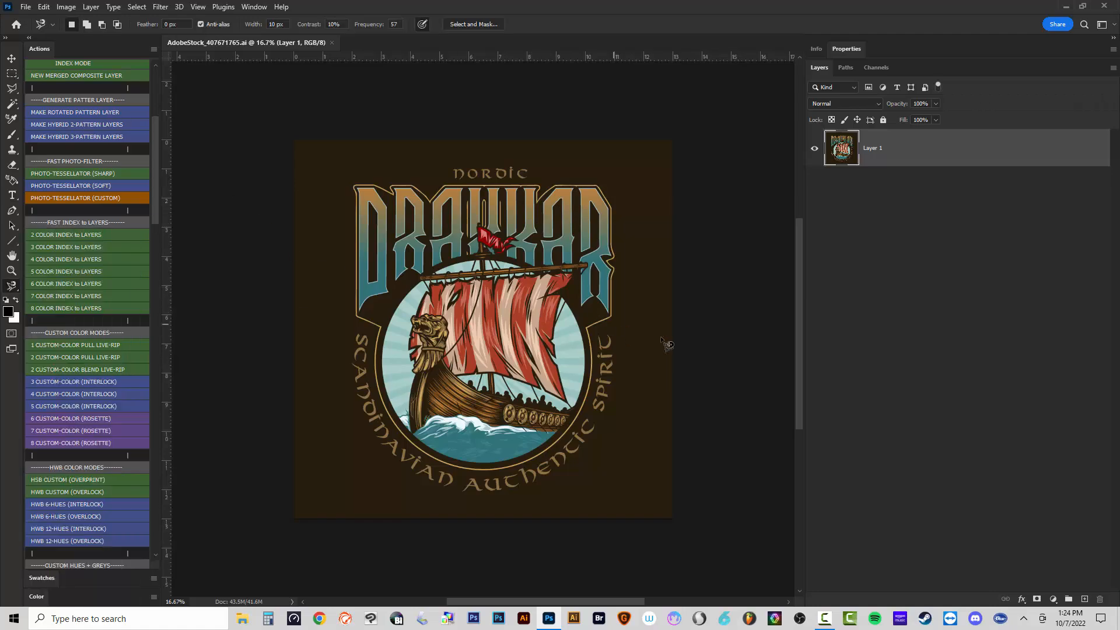
{"action": "right_click", "coordinate": [13, 288]}
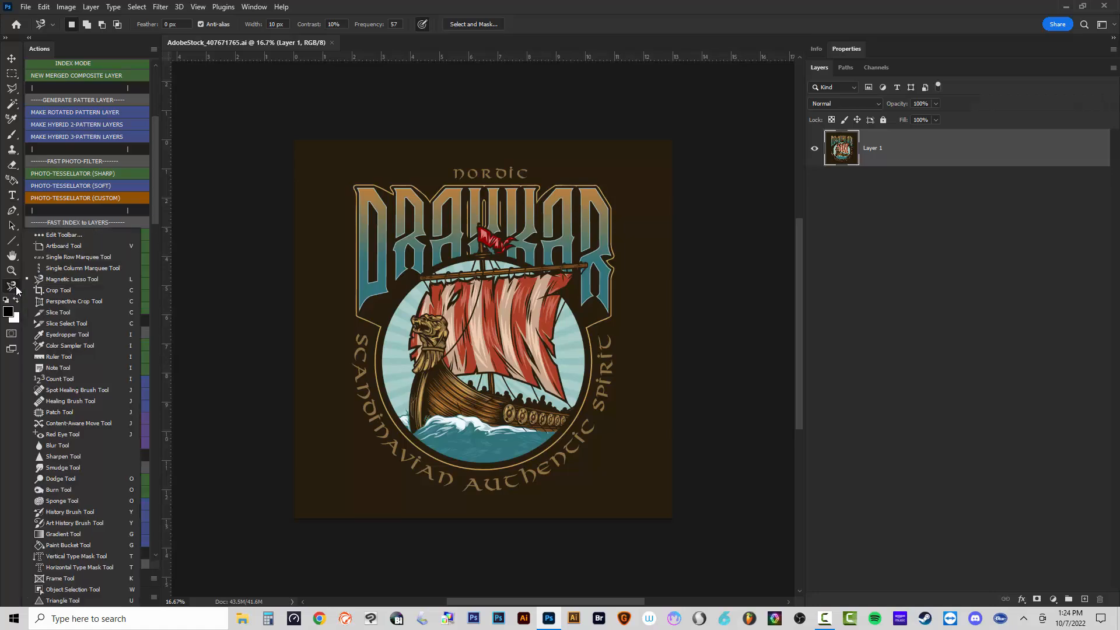
{"action": "left_click", "coordinate": [49, 298]}
{"action": "left_click_drag", "start_coordinate": [673, 330], "coordinate": [632, 334]}
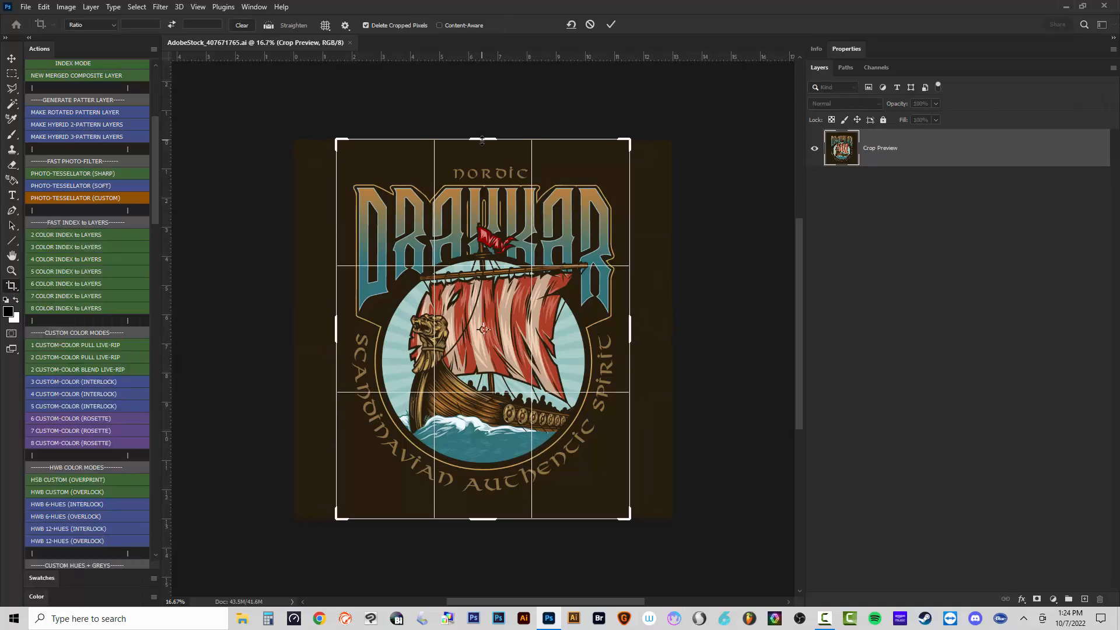
{"action": "left_click_drag", "start_coordinate": [483, 139], "coordinate": [490, 157]}
{"action": "key", "text": "Return"}
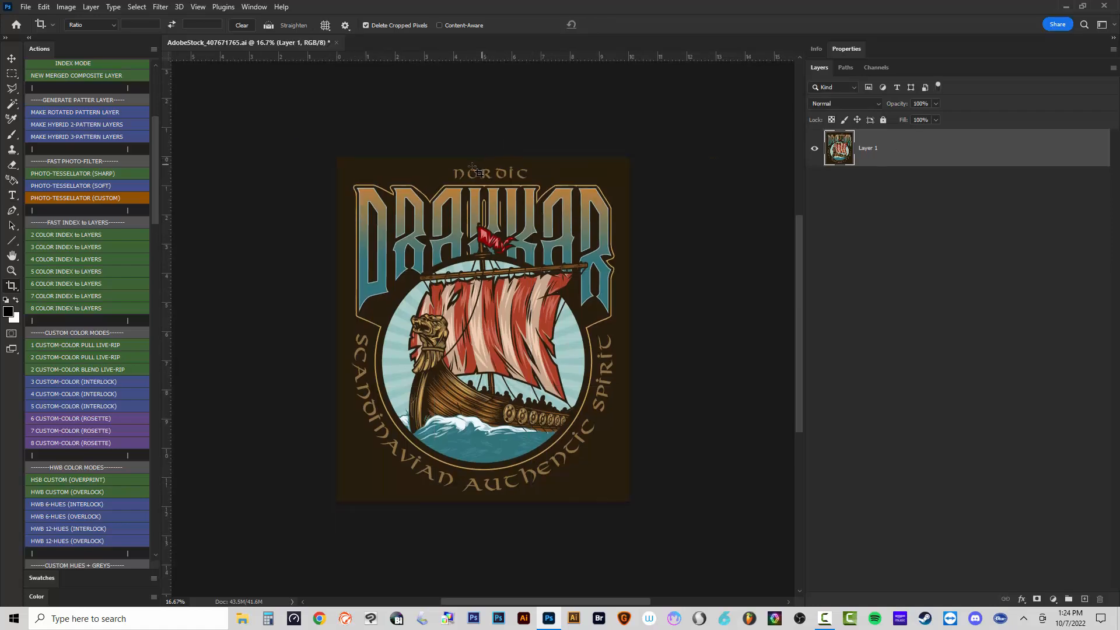
{"action": "left_click", "coordinate": [11, 58]}
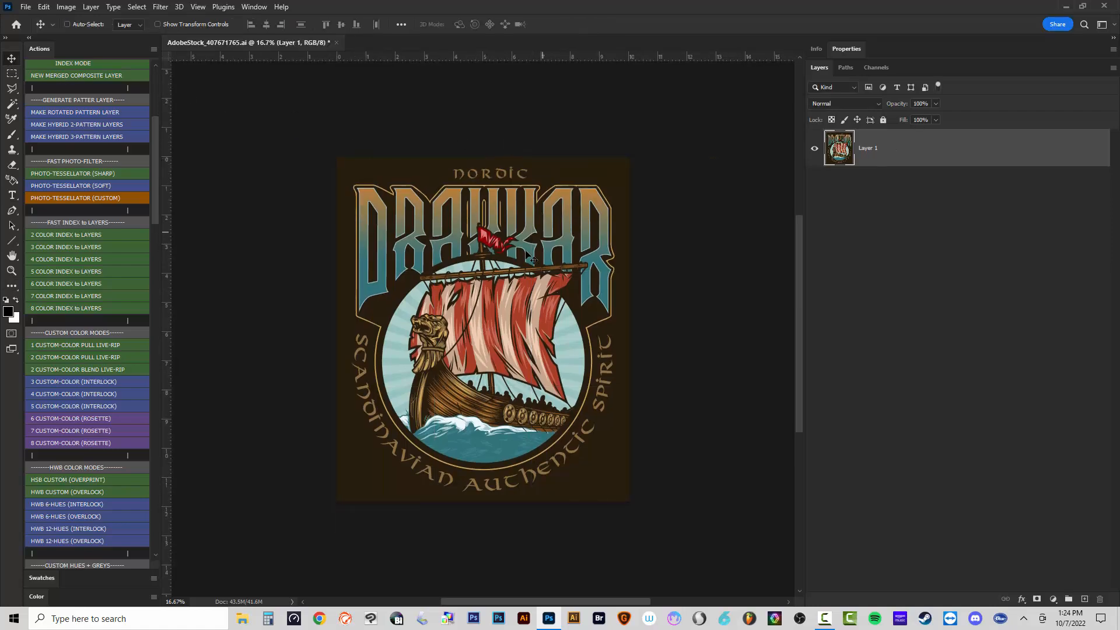
Run the 5 CUSTOM-COLOR (INTERLOCK) action on the cropped artwork.
{"action": "scroll", "coordinate": [547, 303], "scroll_direction": "up", "scroll_amount": 2}
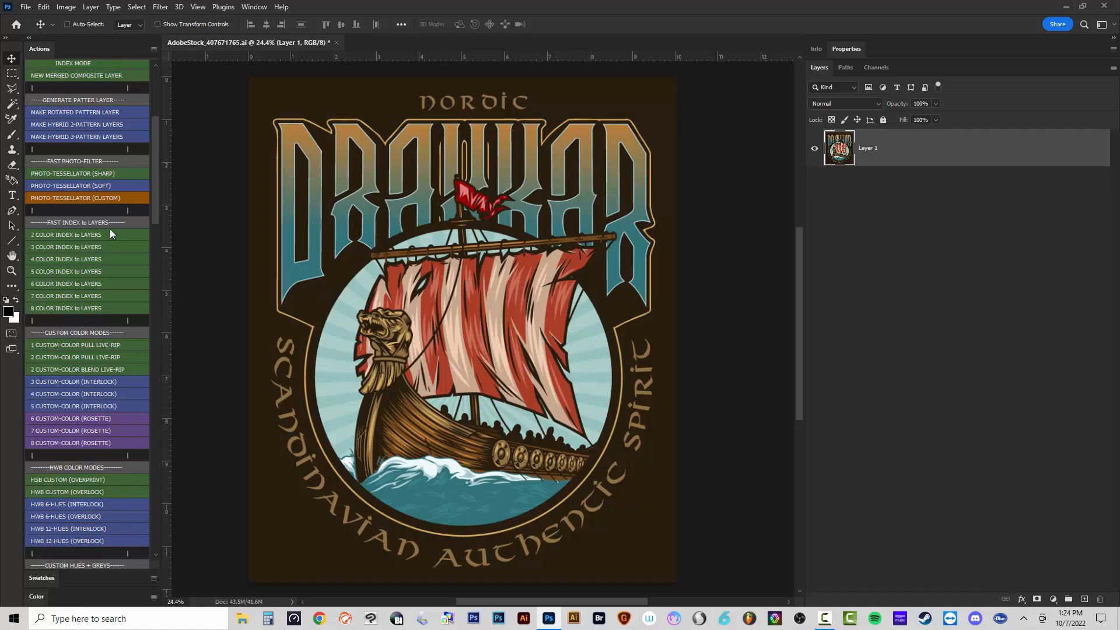
{"action": "left_click_drag", "start_coordinate": [156, 199], "coordinate": [156, 231]}
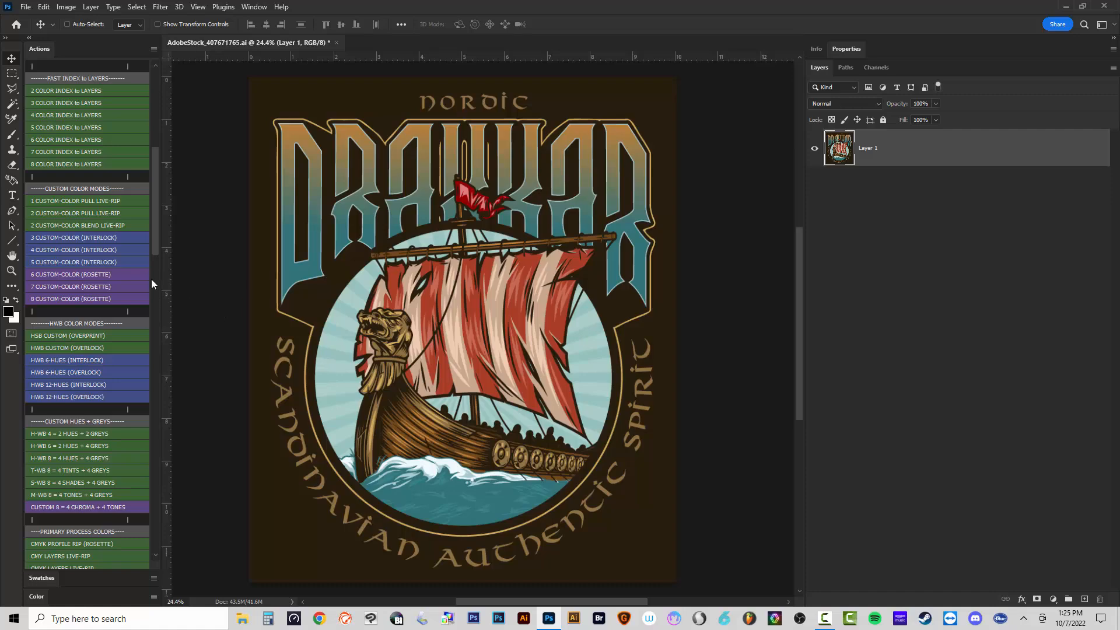
{"action": "left_click", "coordinate": [65, 261]}
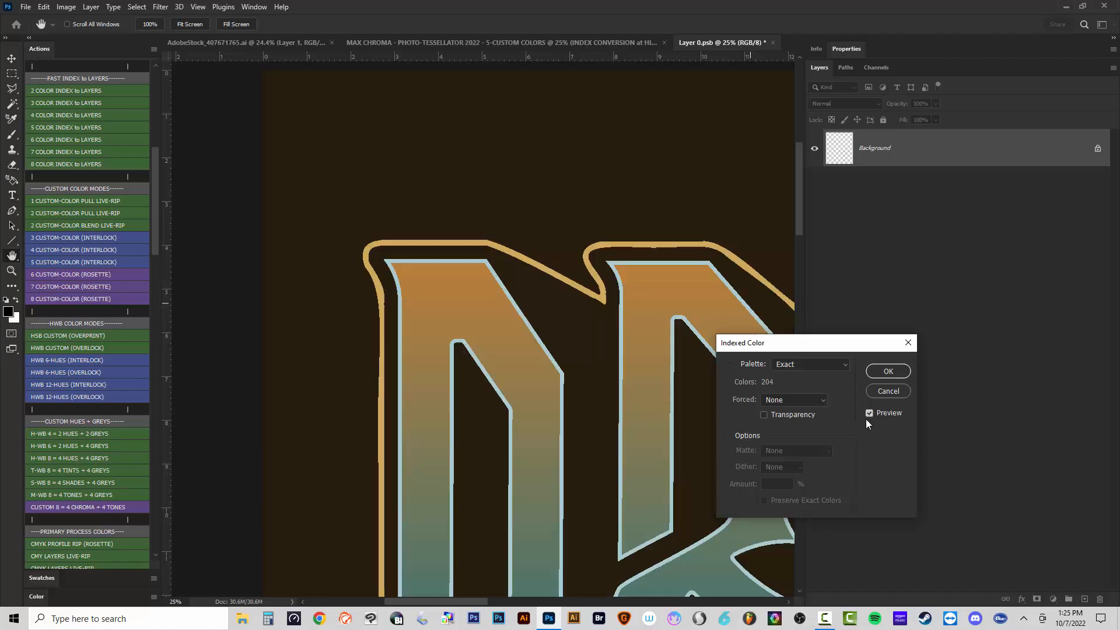
Examine the lettering gradients, sail and ship details in the artwork to judge which colors the index palette needs.
{"action": "scroll", "coordinate": [390, 252], "scroll_direction": "down", "scroll_amount": 6}
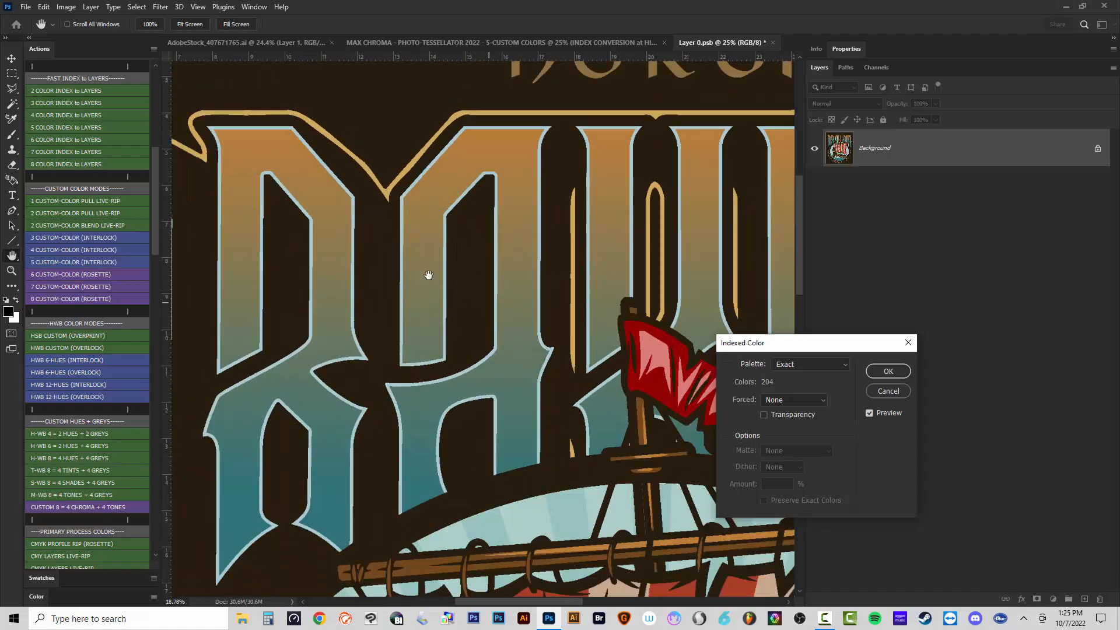
{"action": "scroll", "coordinate": [533, 284], "scroll_direction": "down", "scroll_amount": 2}
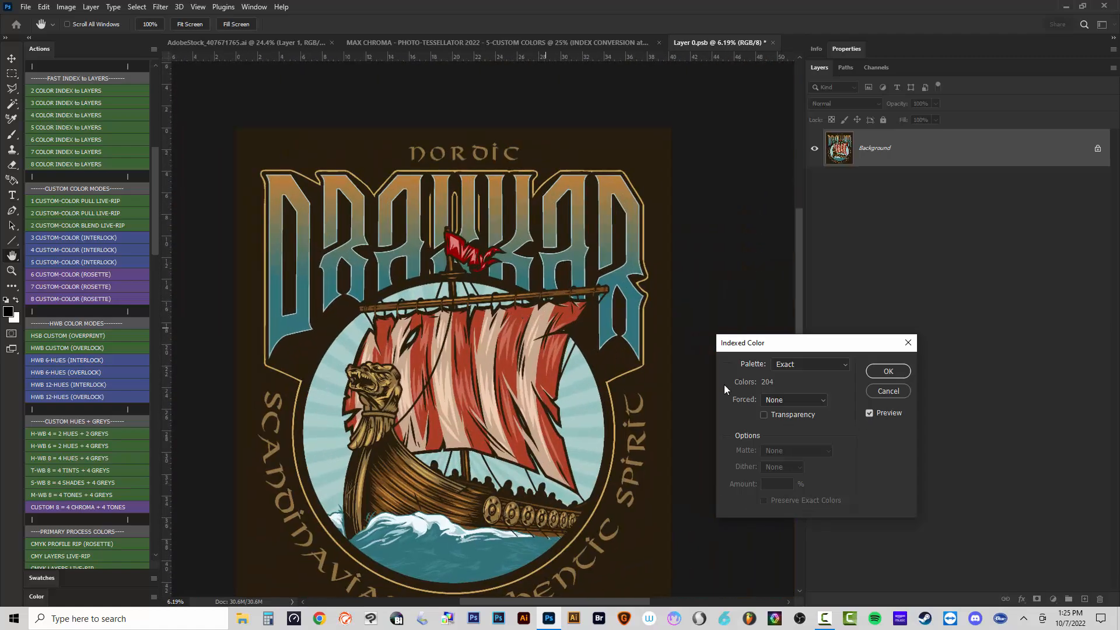
{"action": "left_click_drag", "start_coordinate": [576, 333], "coordinate": [569, 319]}
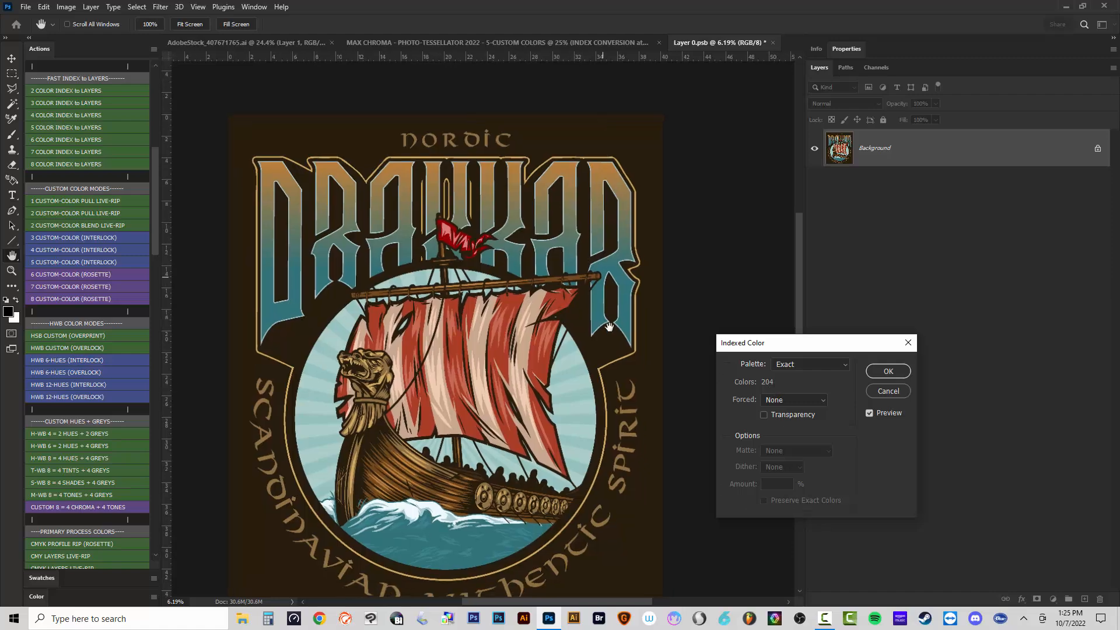
{"action": "scroll", "coordinate": [634, 233], "scroll_direction": "up", "scroll_amount": 20}
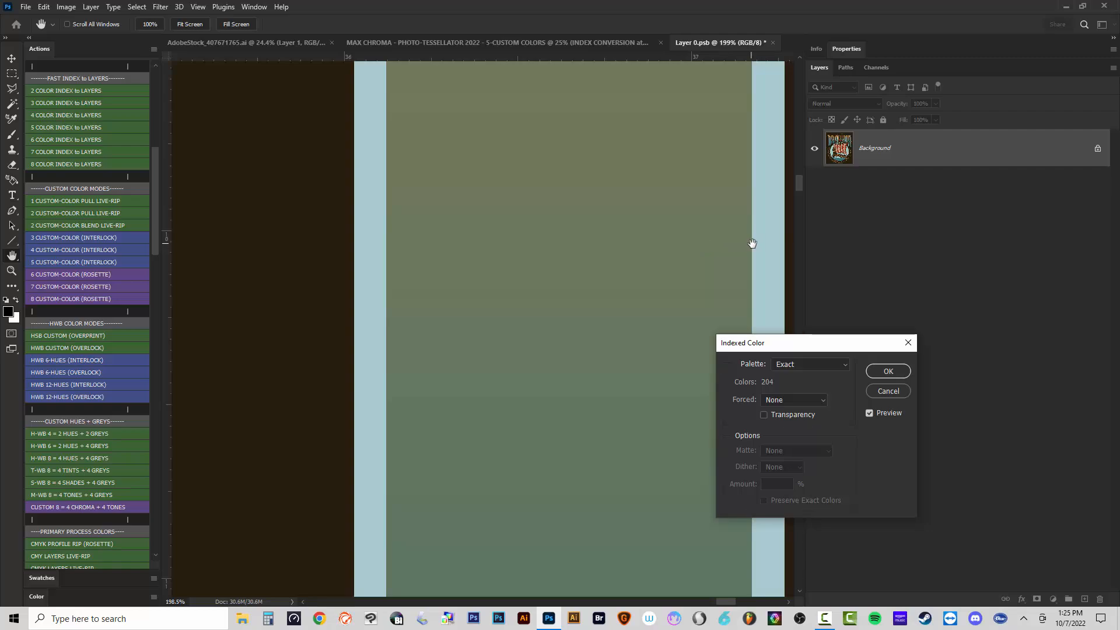
{"action": "scroll", "coordinate": [633, 230], "scroll_direction": "down", "scroll_amount": 12}
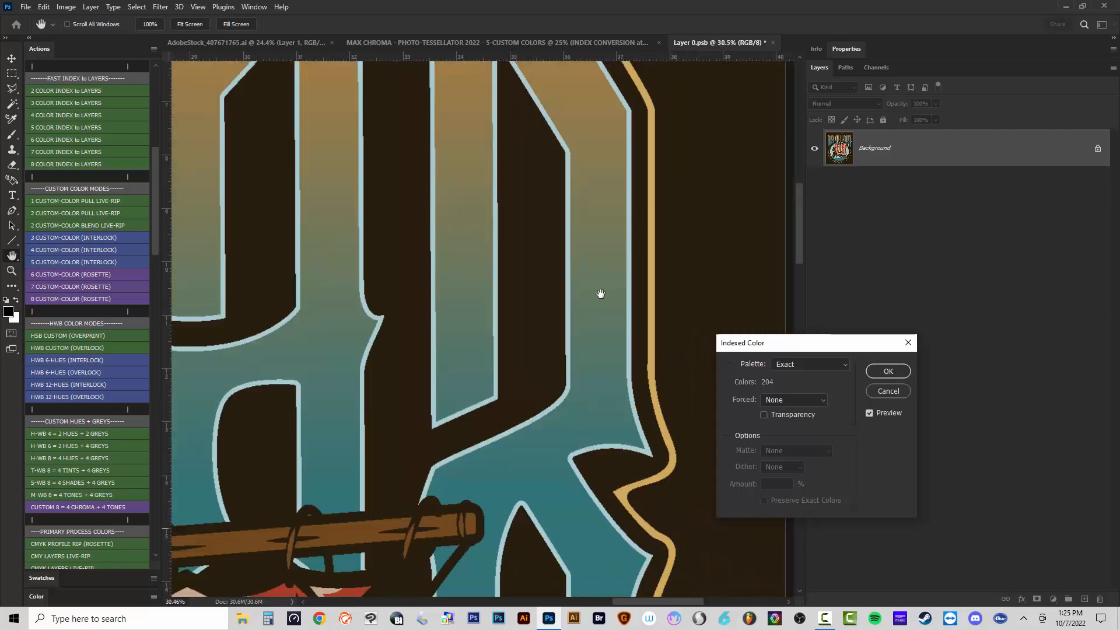
{"action": "scroll", "coordinate": [580, 338], "scroll_direction": "down", "scroll_amount": 5}
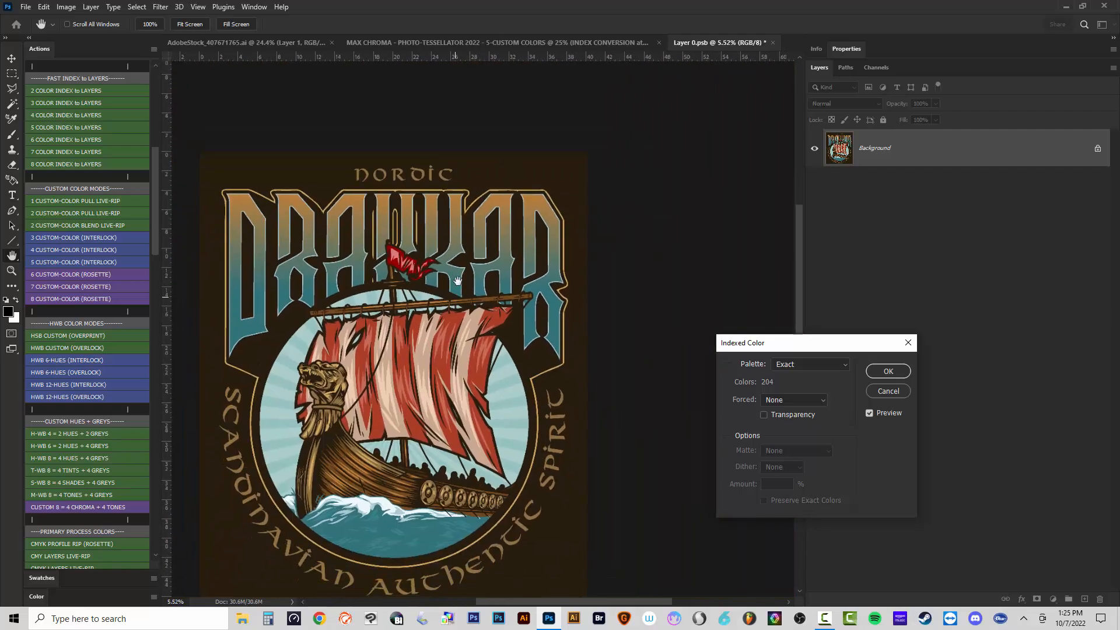
{"action": "scroll", "coordinate": [391, 417], "scroll_direction": "up", "scroll_amount": 8}
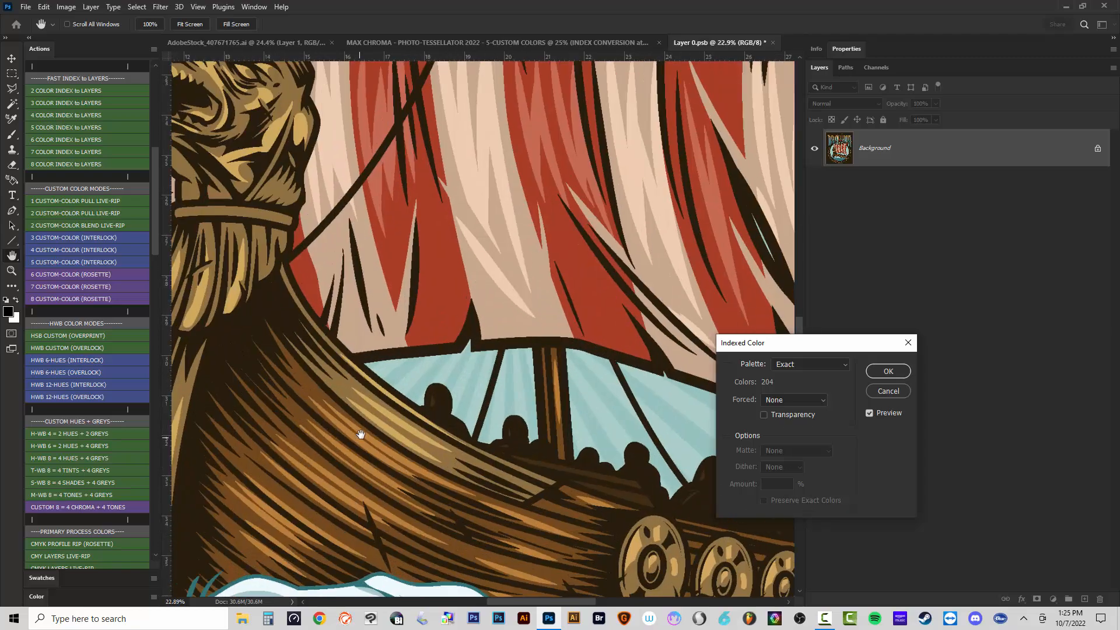
{"action": "scroll", "coordinate": [531, 233], "scroll_direction": "down", "scroll_amount": 4}
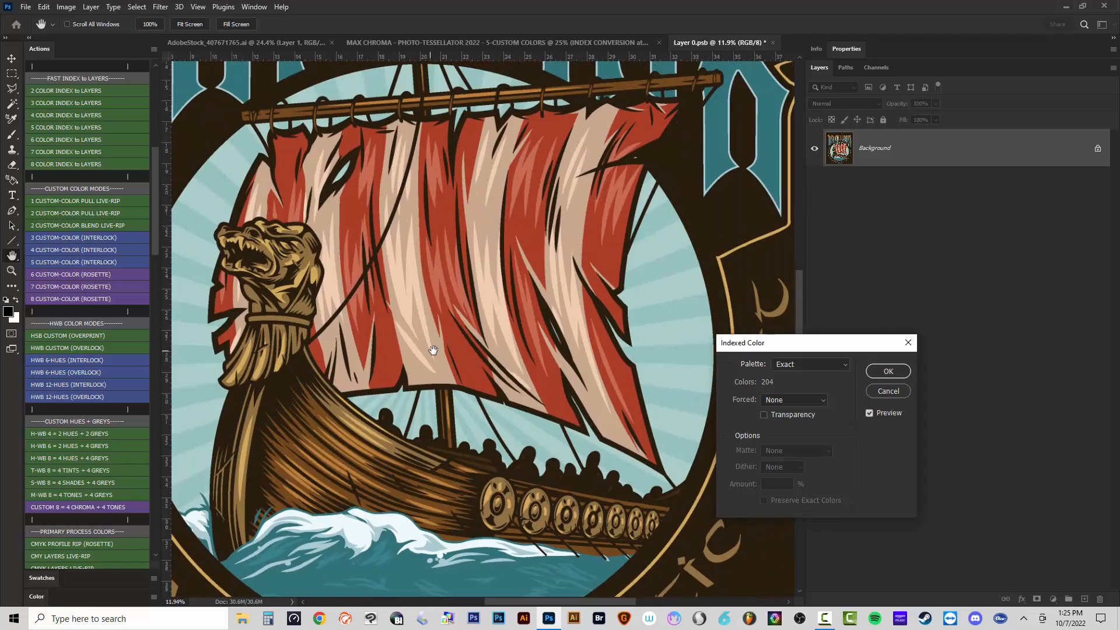
{"action": "scroll", "coordinate": [454, 298], "scroll_direction": "down", "scroll_amount": 3}
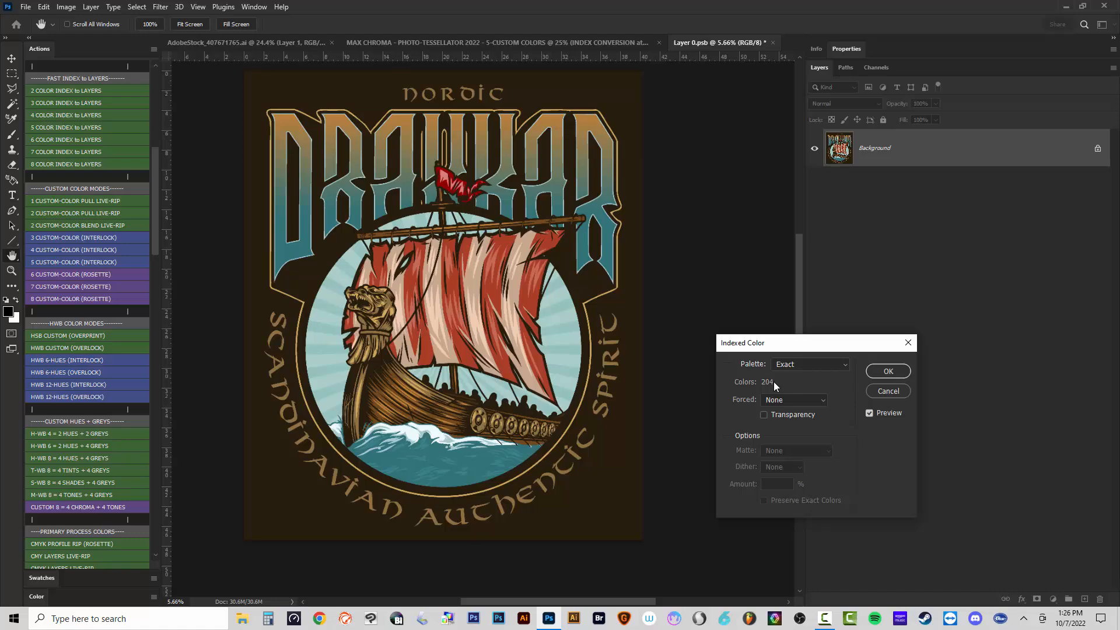
Set the Indexed Color palette to Local (Perceptual) and turn off the preview to show the original colors.
{"action": "left_click", "coordinate": [784, 366]}
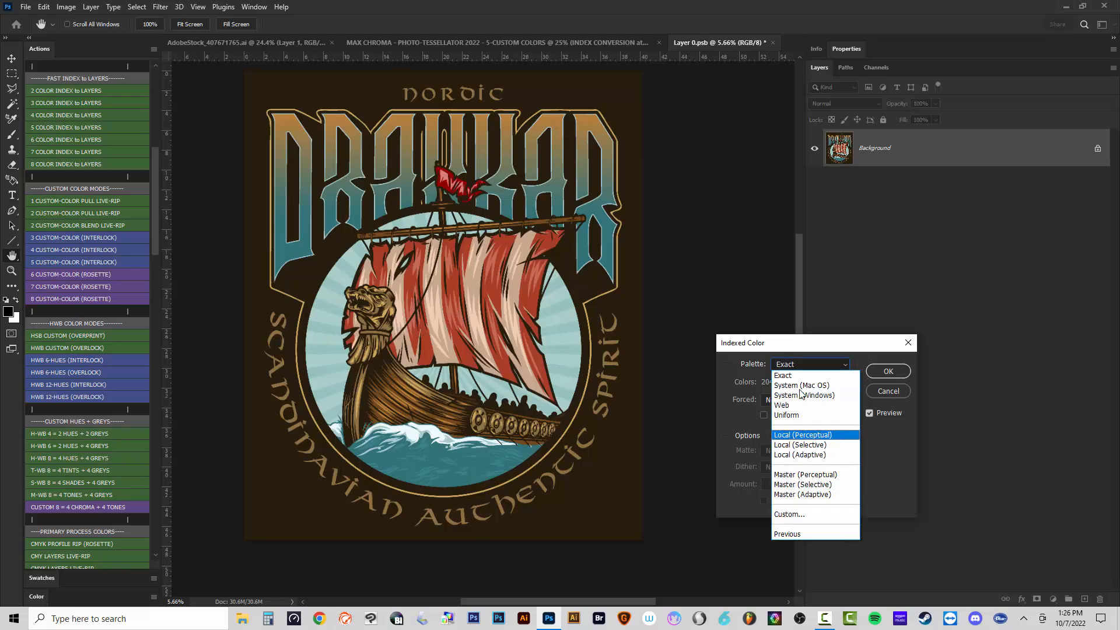
{"action": "left_click", "coordinate": [788, 375]}
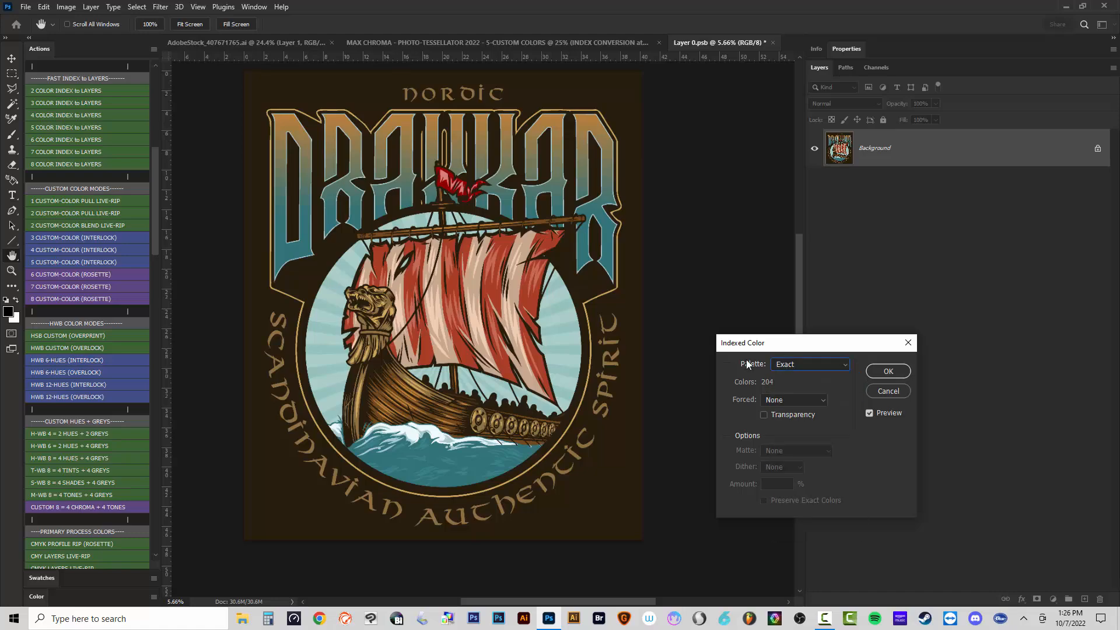
{"action": "left_click", "coordinate": [789, 368]}
{"action": "left_click", "coordinate": [803, 435]}
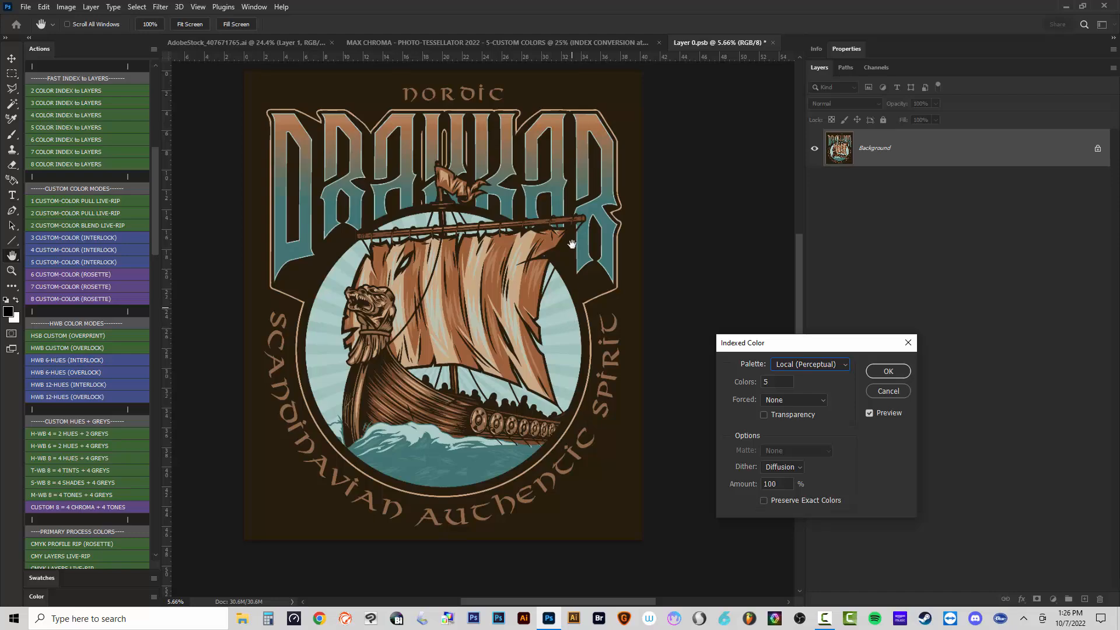
{"action": "left_click_drag", "start_coordinate": [827, 344], "coordinate": [795, 346]}
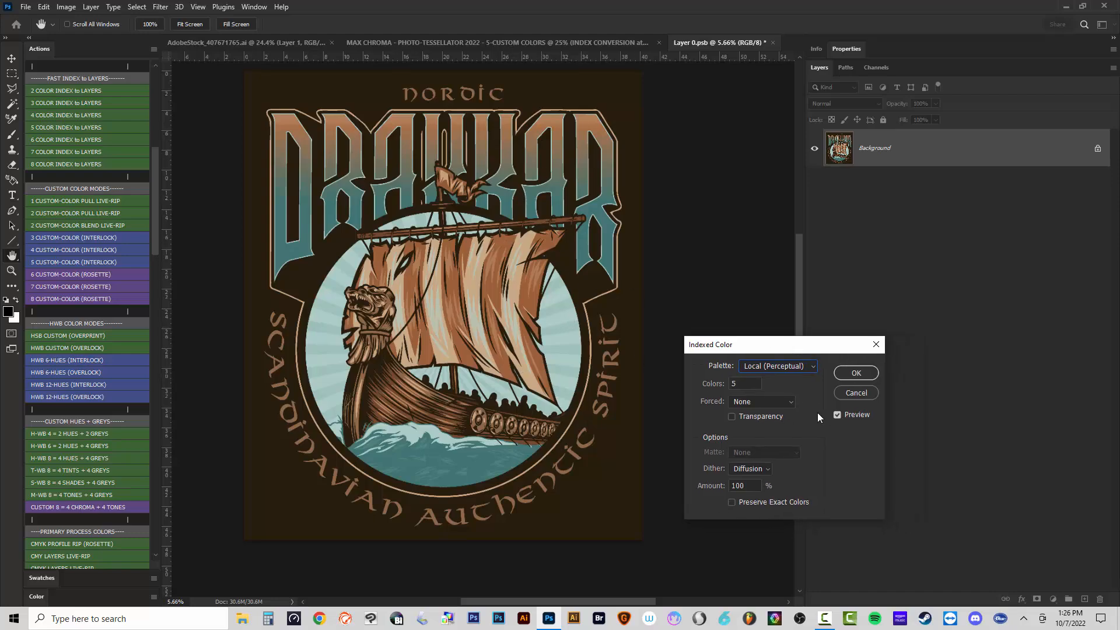
{"action": "left_click", "coordinate": [838, 415]}
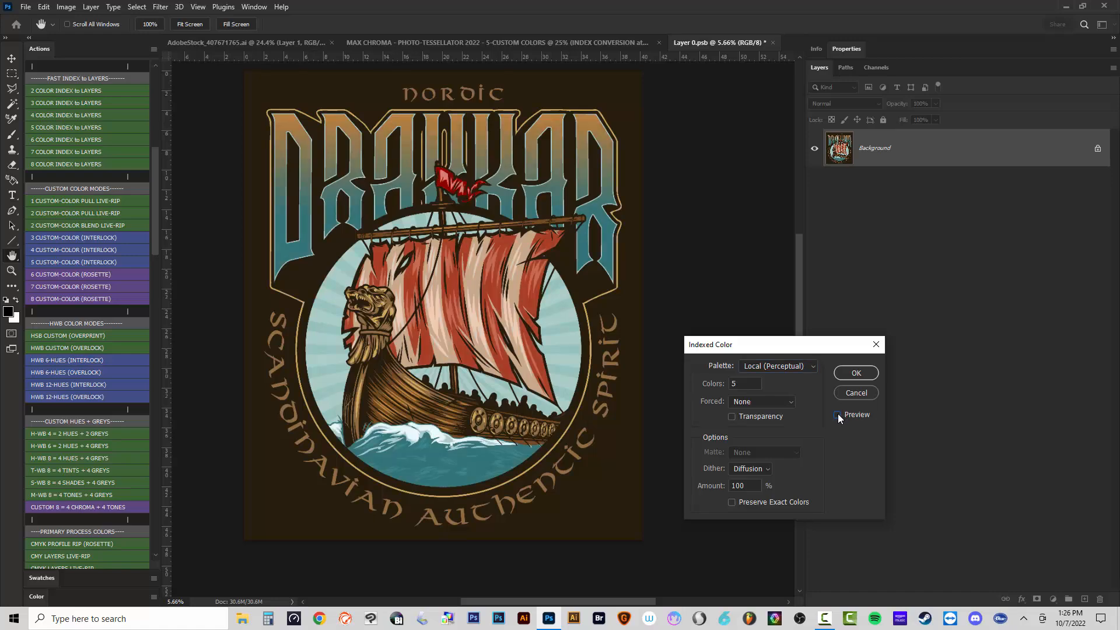
Switch the palette to Custom and place its color table beside the artwork.
{"action": "left_click_drag", "start_coordinate": [750, 346], "coordinate": [705, 253]}
{"action": "left_click", "coordinate": [722, 272]}
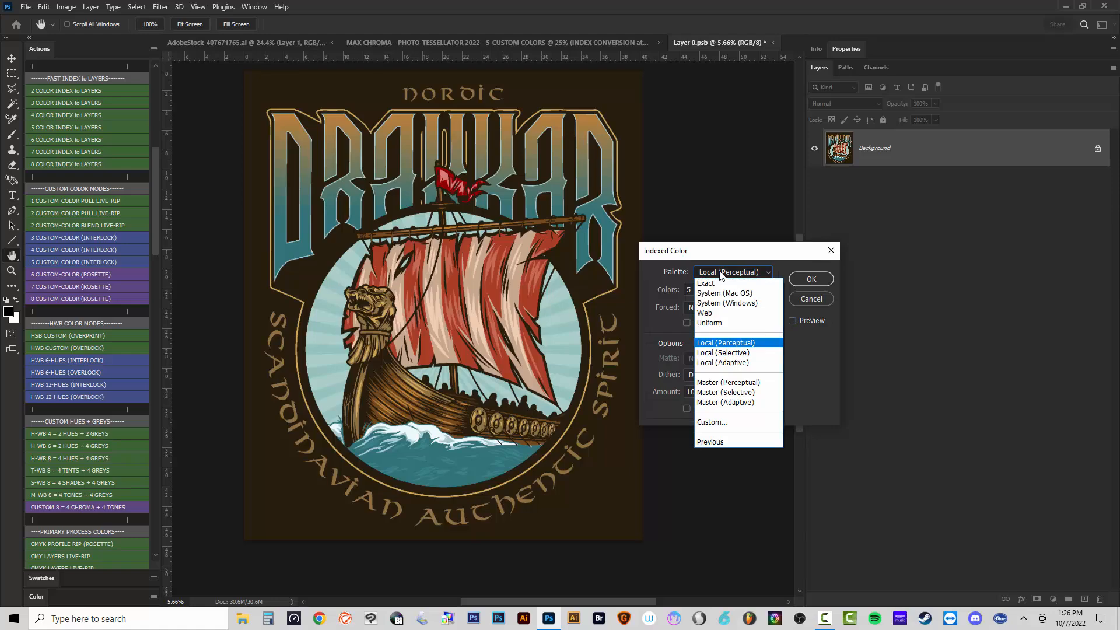
{"action": "left_click", "coordinate": [726, 422]}
{"action": "left_click_drag", "start_coordinate": [803, 146], "coordinate": [718, 75]}
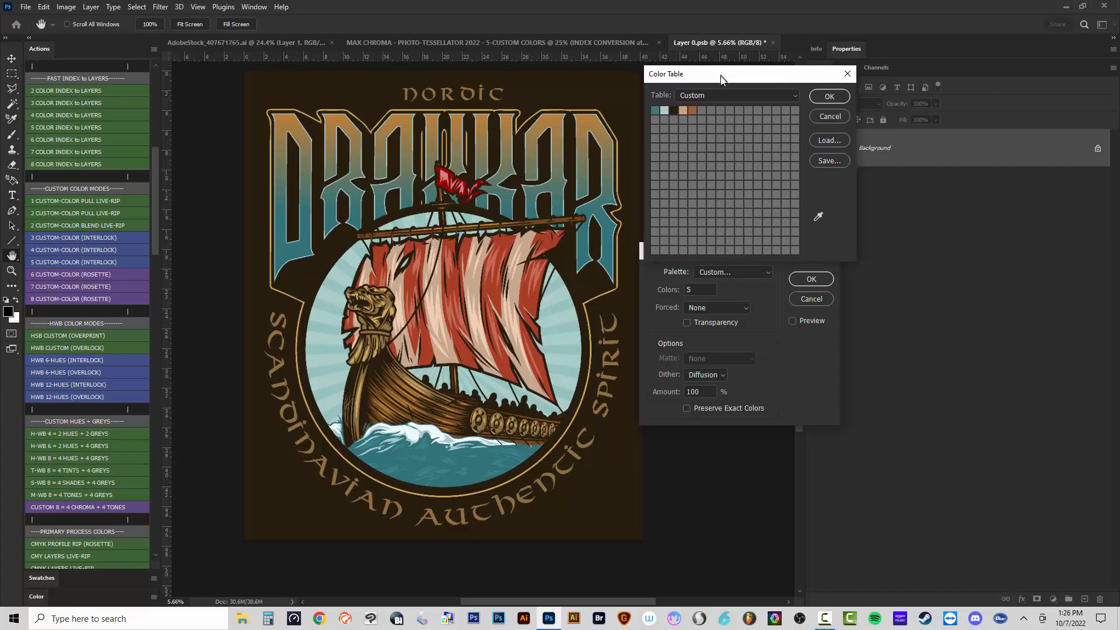
Replace the table's first color with the background's dark brown 261d0e and its second with the lower lettering's tan 907141.
{"action": "left_click", "coordinate": [655, 112]}
{"action": "left_click", "coordinate": [613, 94]}
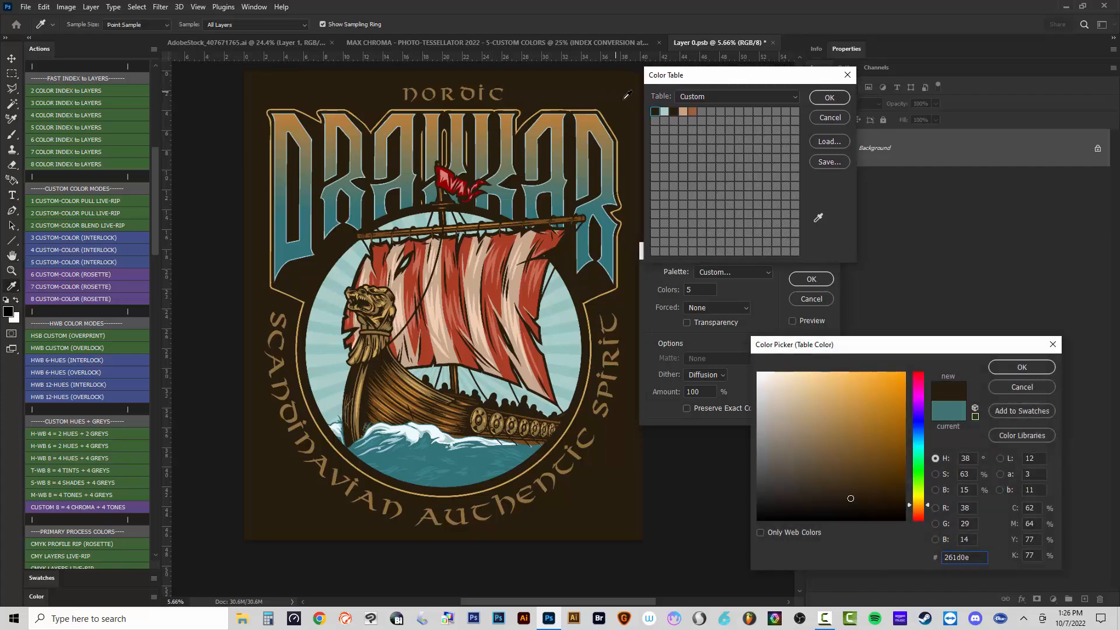
{"action": "left_click", "coordinate": [1010, 366]}
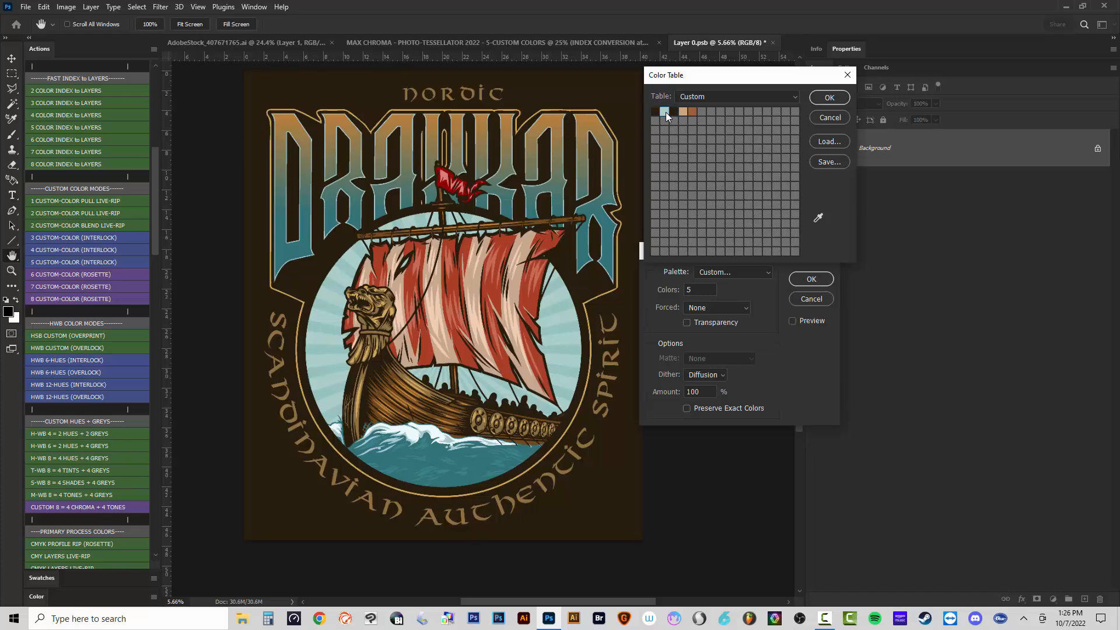
{"action": "left_click", "coordinate": [665, 112]}
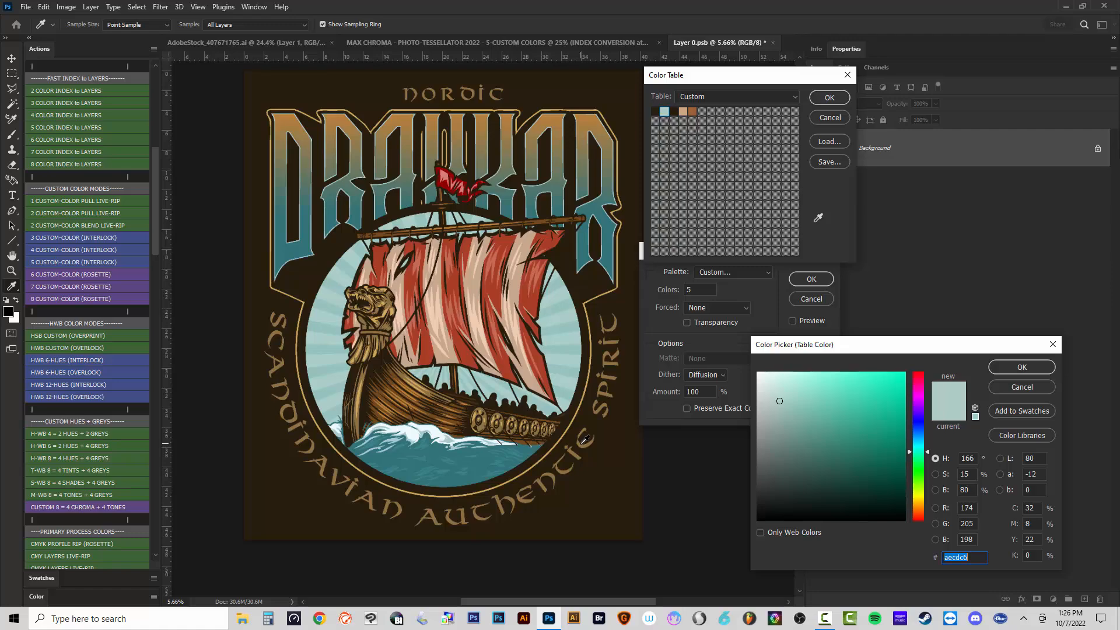
{"action": "left_click", "coordinate": [583, 440]}
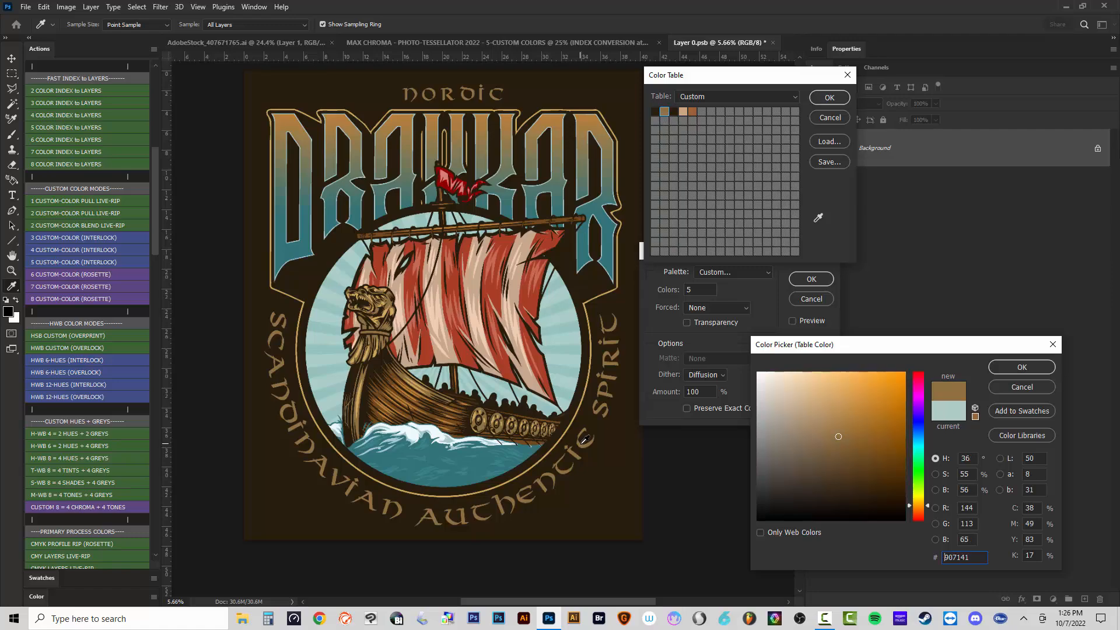
{"action": "left_click", "coordinate": [1029, 369]}
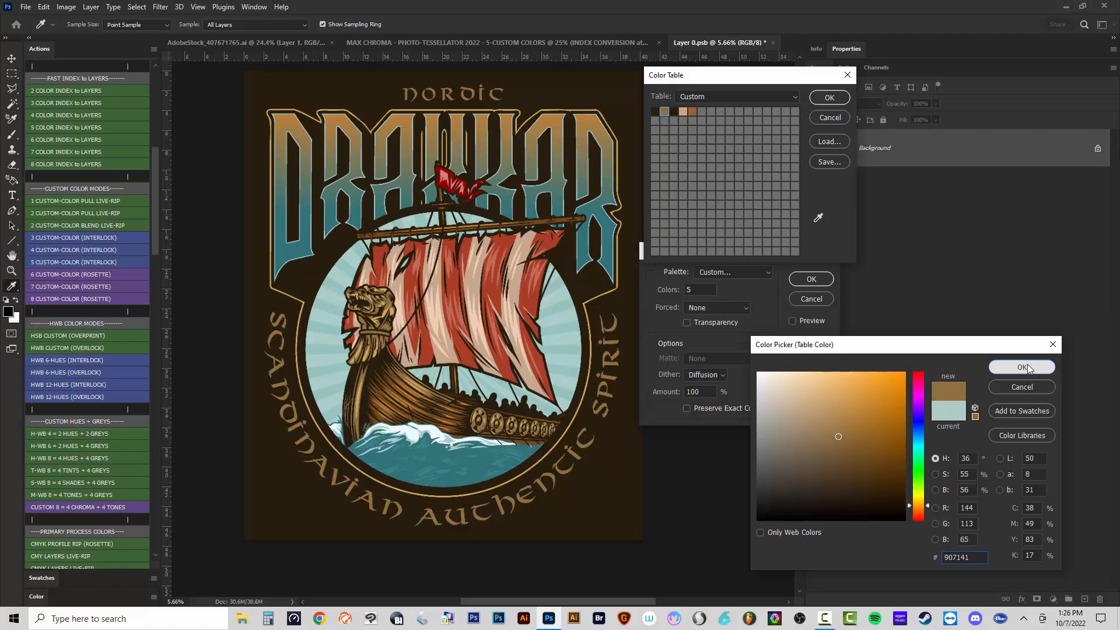
Compare the flag and sail reds for the table's third color and set it to the sail's red aa3e27.
{"action": "left_click", "coordinate": [674, 111]}
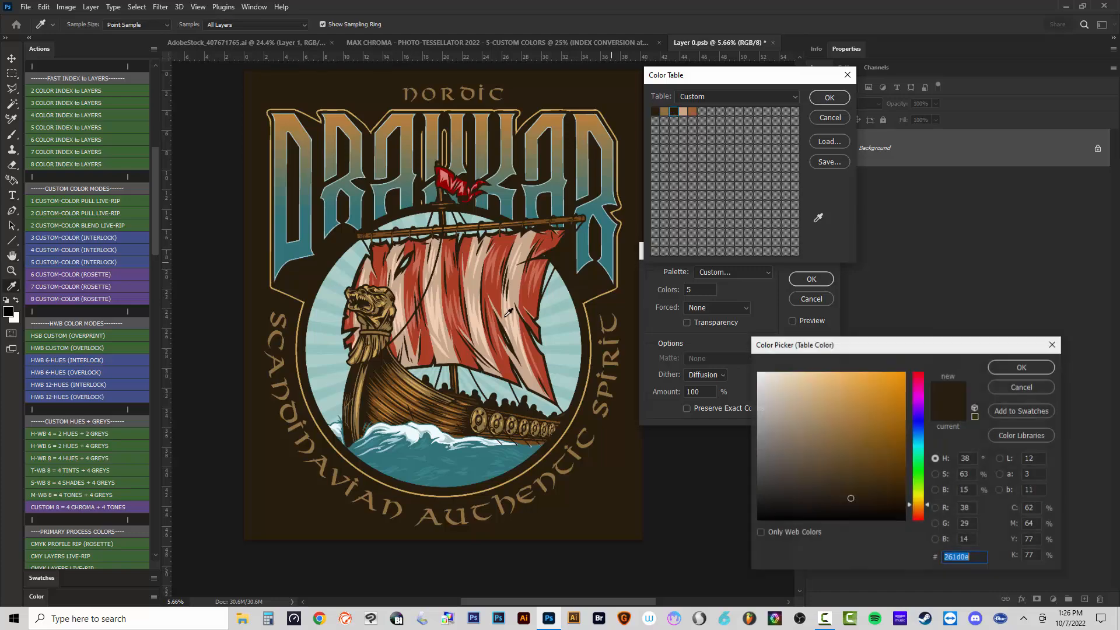
{"action": "left_click", "coordinate": [533, 304]}
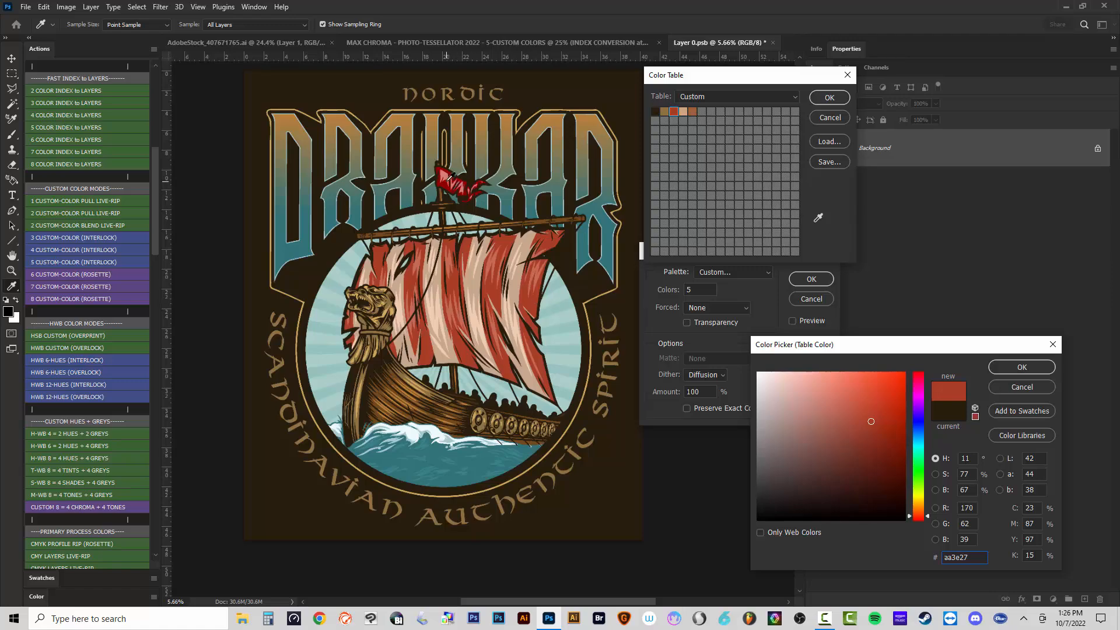
{"action": "left_click", "coordinate": [449, 179]}
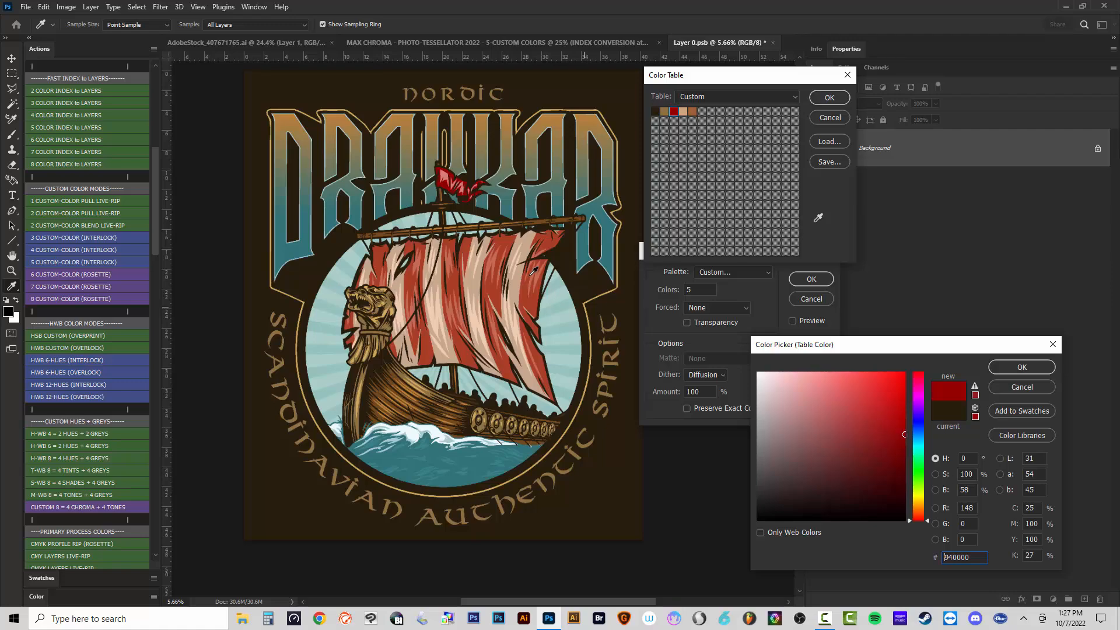
{"action": "left_click", "coordinate": [495, 291]}
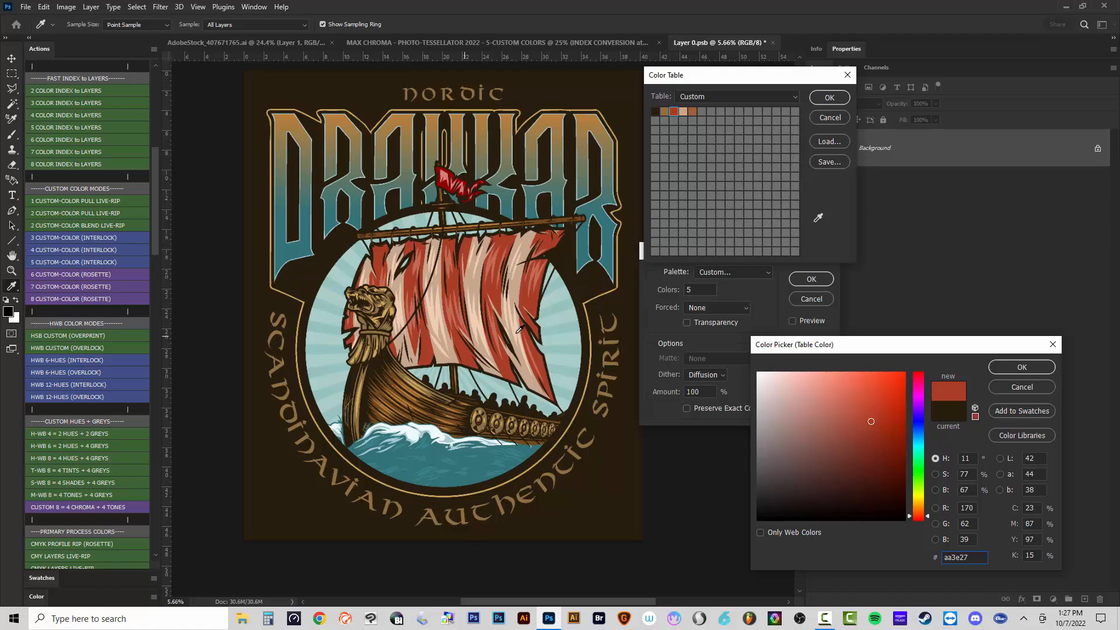
{"action": "key", "text": "ctrl+a"}
{"action": "type", "text": "821802"}
{"action": "left_click", "coordinate": [905, 440]}
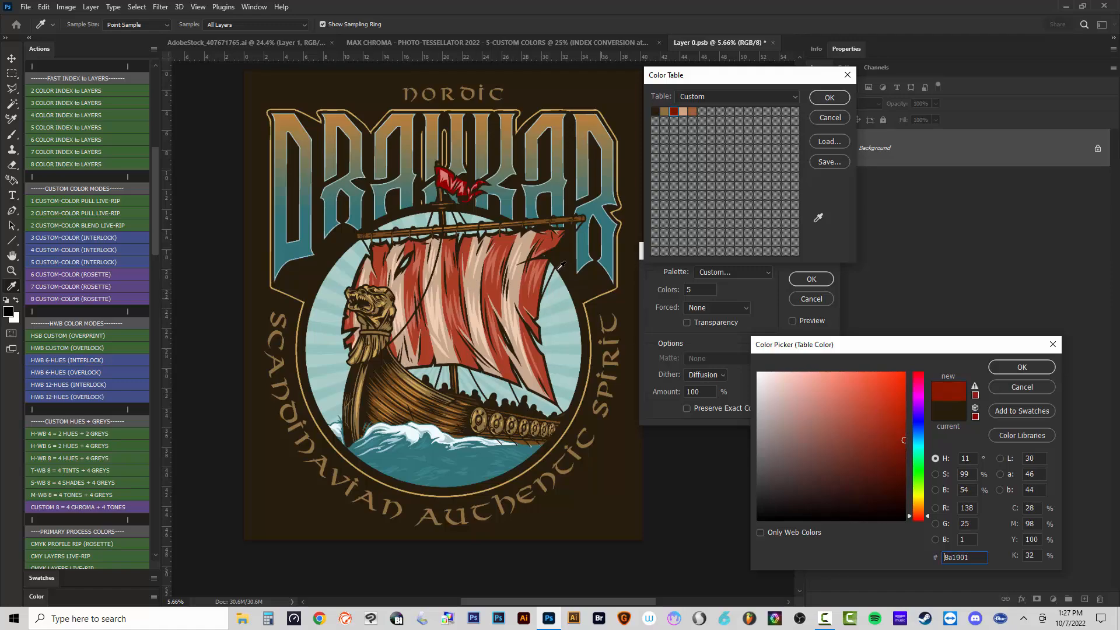
{"action": "left_click", "coordinate": [534, 300]}
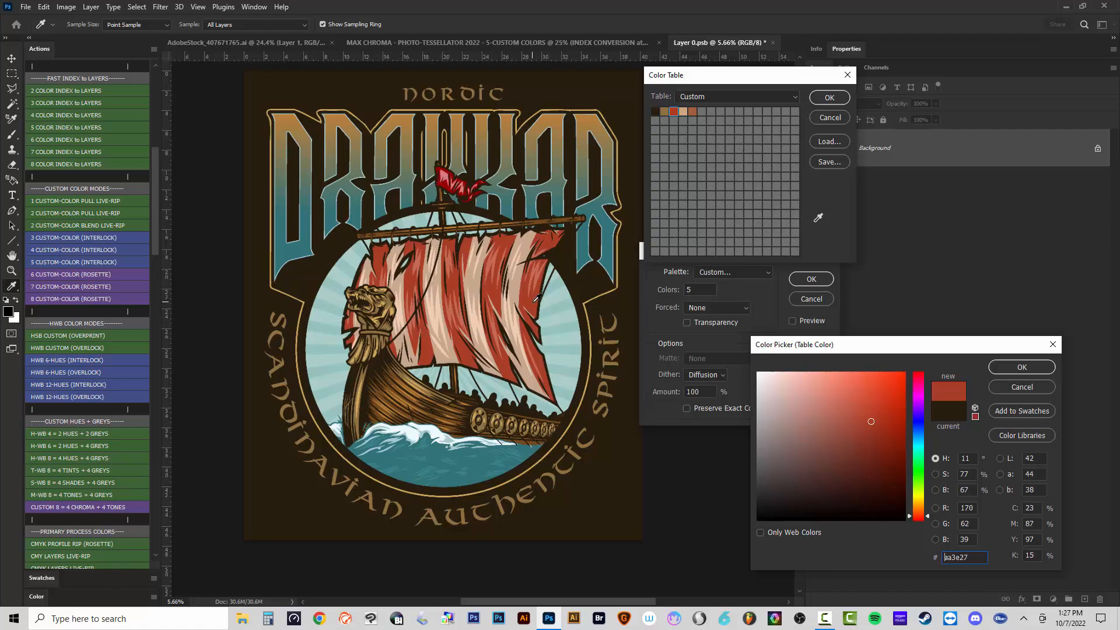
{"action": "left_click", "coordinate": [1021, 367]}
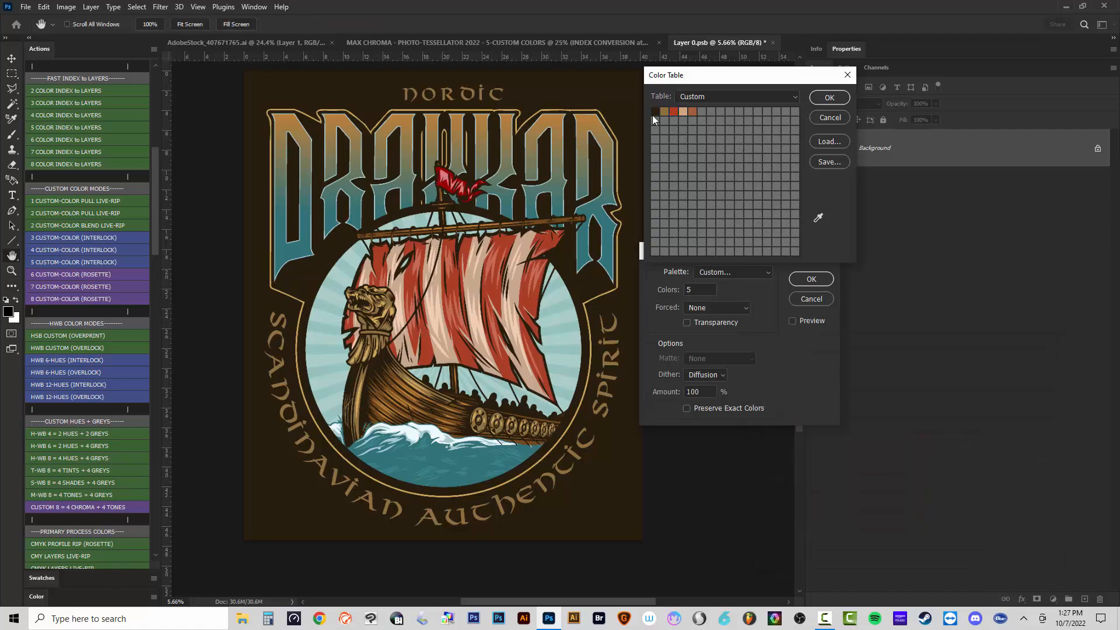
Replace the table's fourth color with the water's teal 317378.
{"action": "left_click", "coordinate": [683, 113]}
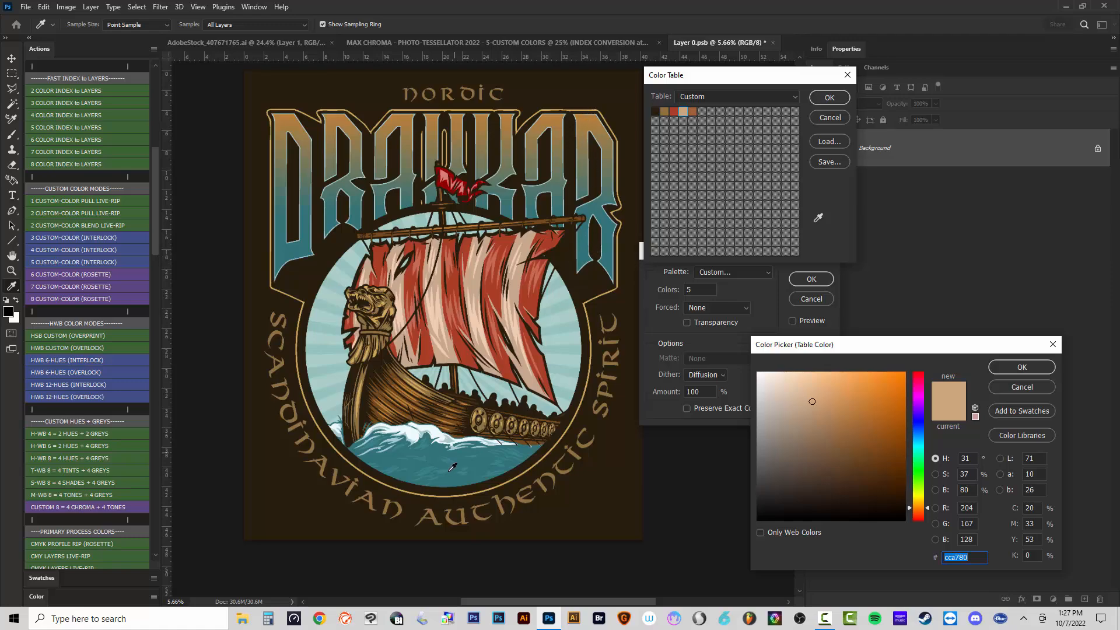
{"action": "left_click", "coordinate": [483, 459]}
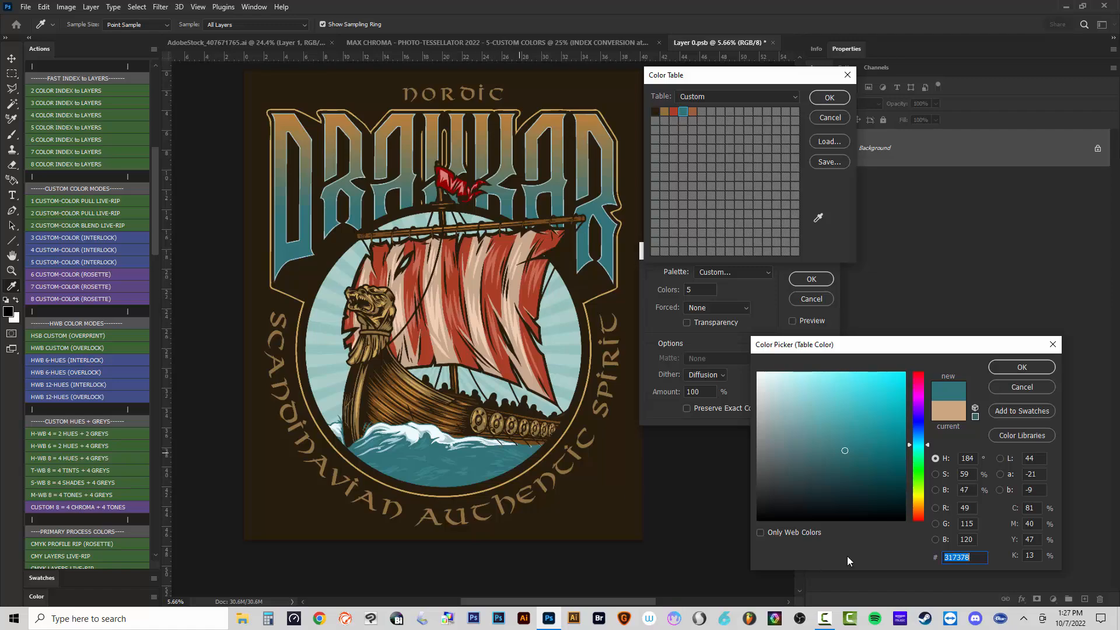
{"action": "left_click", "coordinate": [993, 368]}
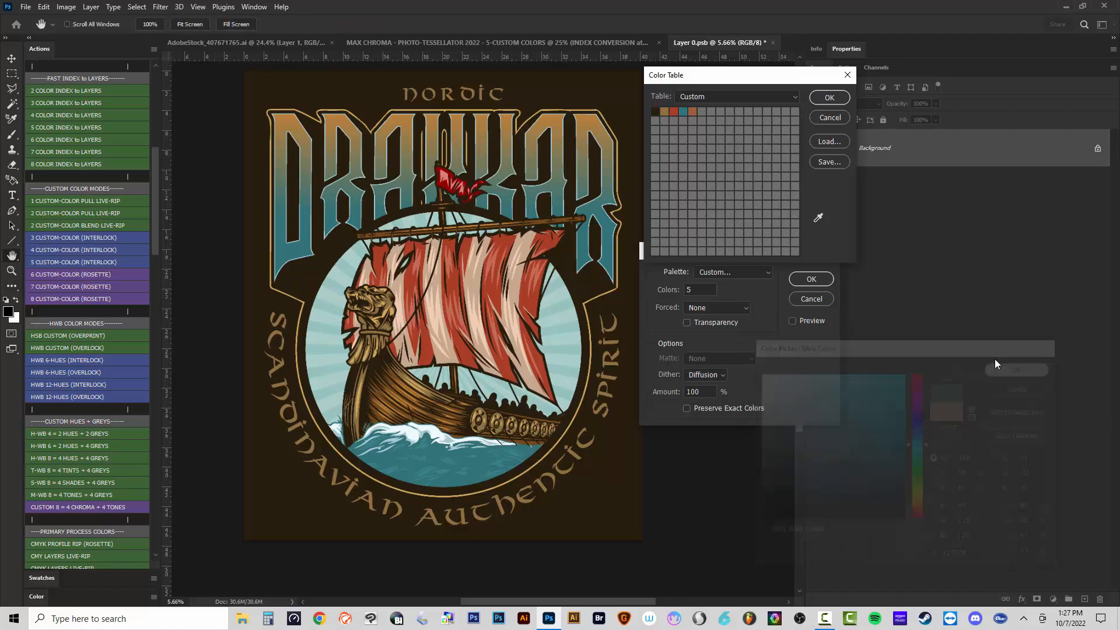
{"action": "left_click", "coordinate": [693, 113]}
{"action": "left_click", "coordinate": [584, 115]}
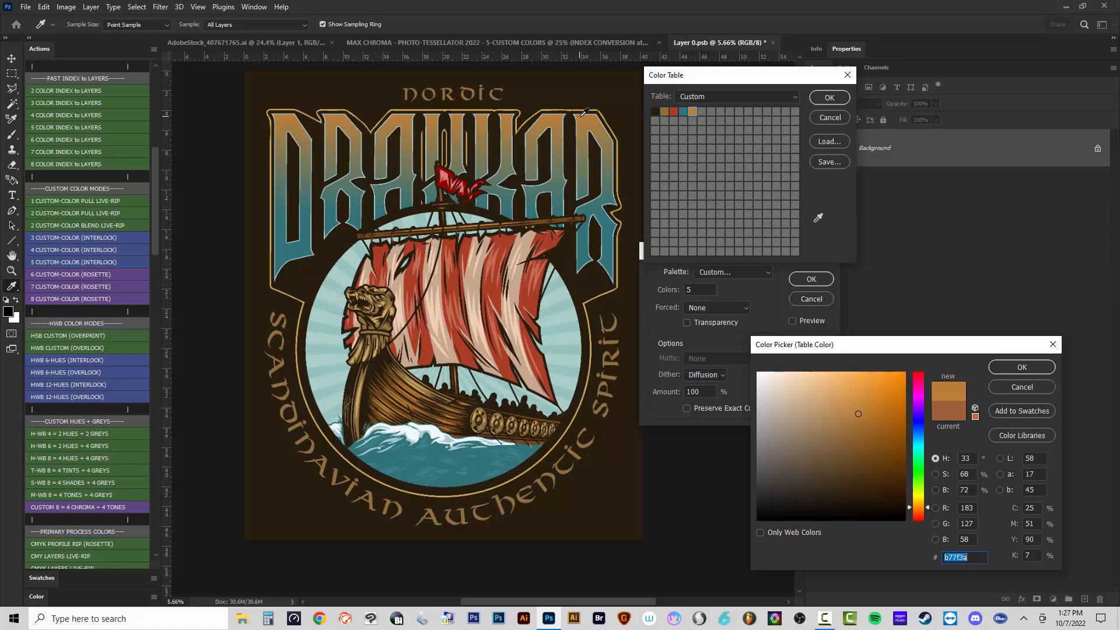
{"action": "left_click", "coordinate": [614, 327]}
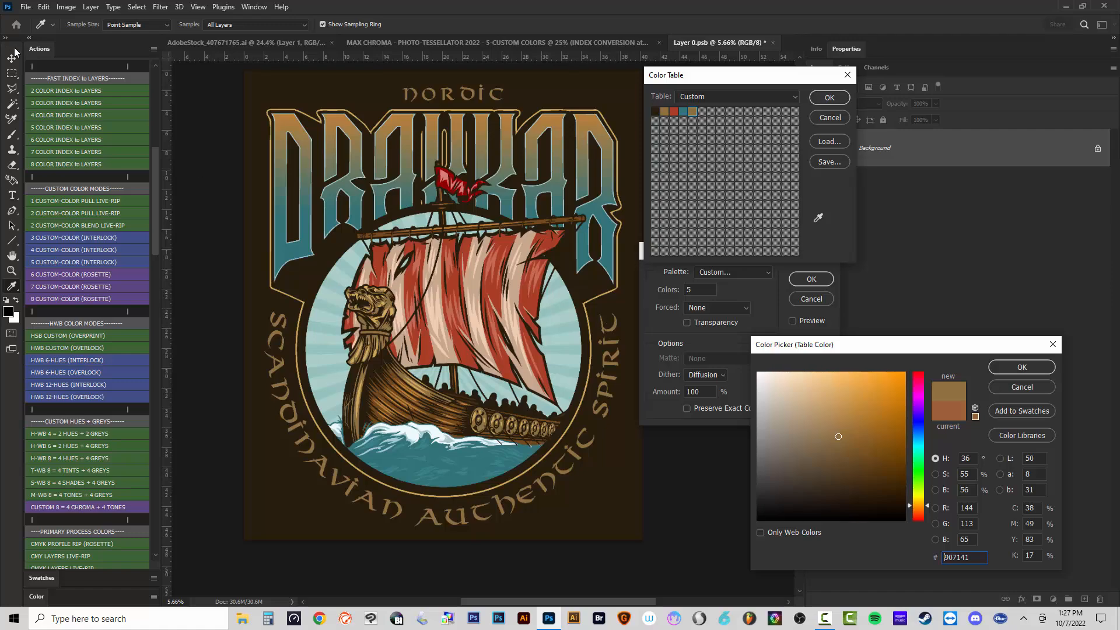
{"action": "scroll", "coordinate": [277, 311], "scroll_direction": "up", "scroll_amount": 10}
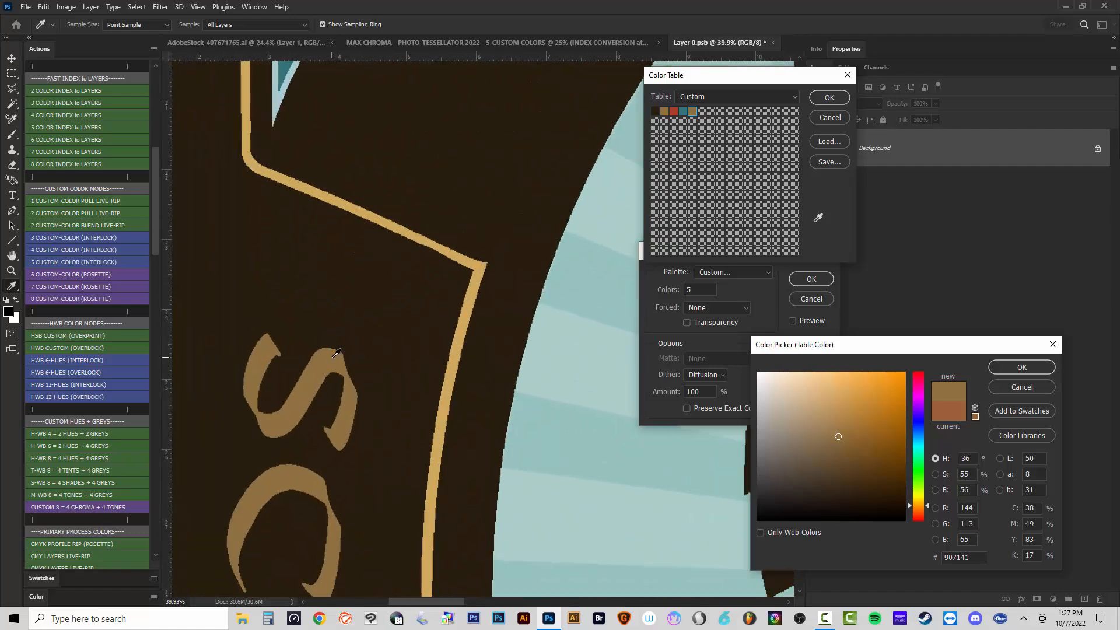
{"action": "scroll", "coordinate": [397, 325], "scroll_direction": "down", "scroll_amount": 7}
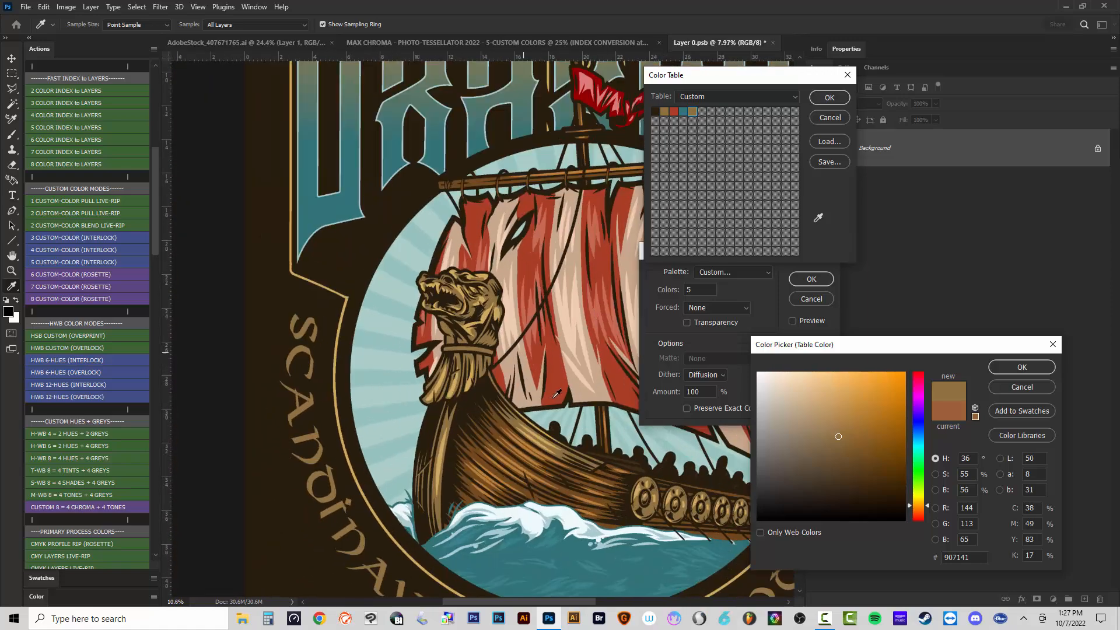
{"action": "scroll", "coordinate": [557, 393], "scroll_direction": "down", "scroll_amount": 2}
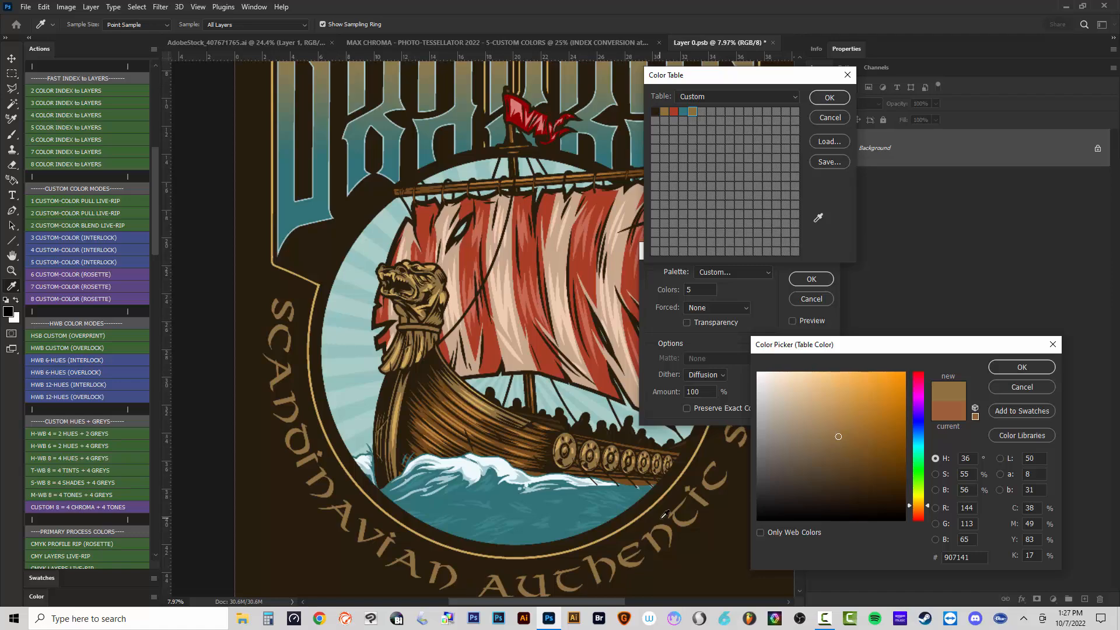
{"action": "scroll", "coordinate": [305, 359], "scroll_direction": "down", "scroll_amount": 2}
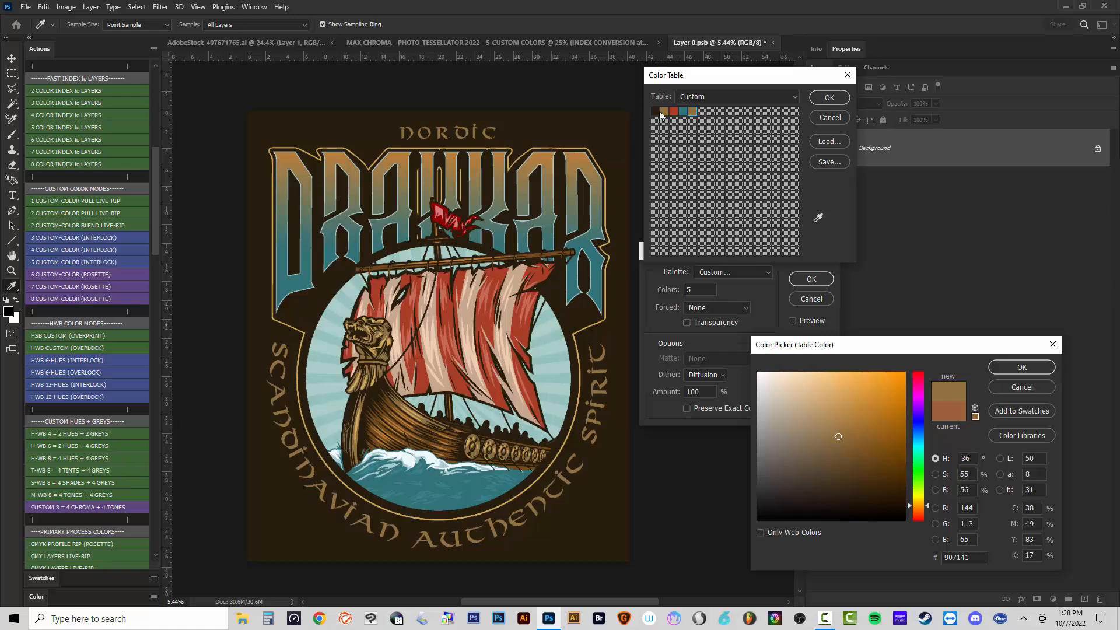
{"action": "left_click", "coordinate": [1001, 368]}
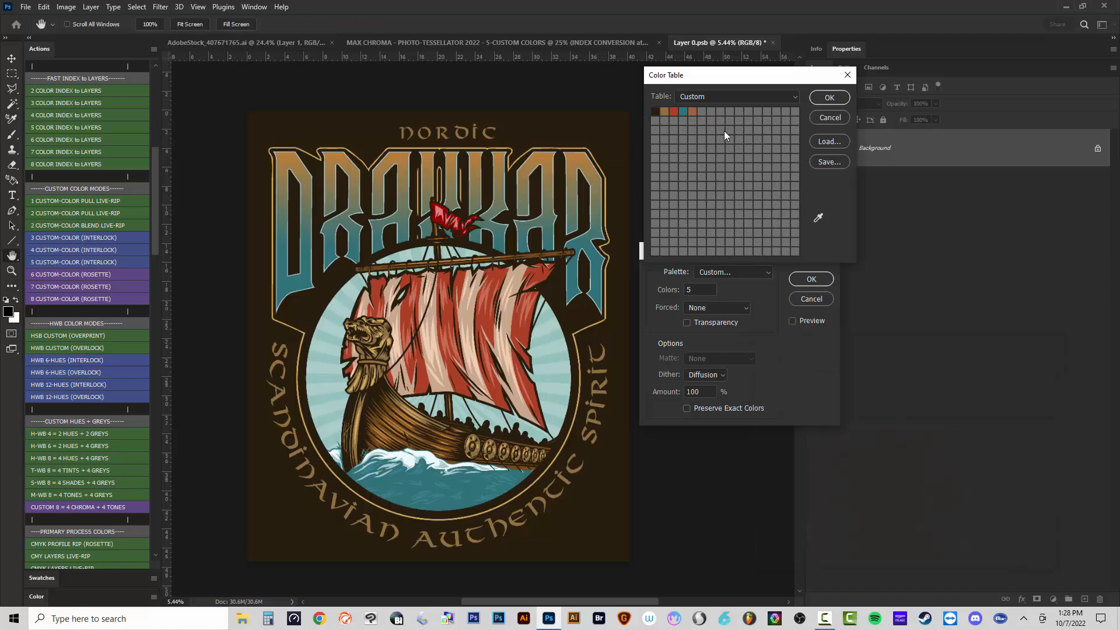
Replace the table's fifth color with the white ffffff sampled from the wave foam.
{"action": "left_click", "coordinate": [693, 110]}
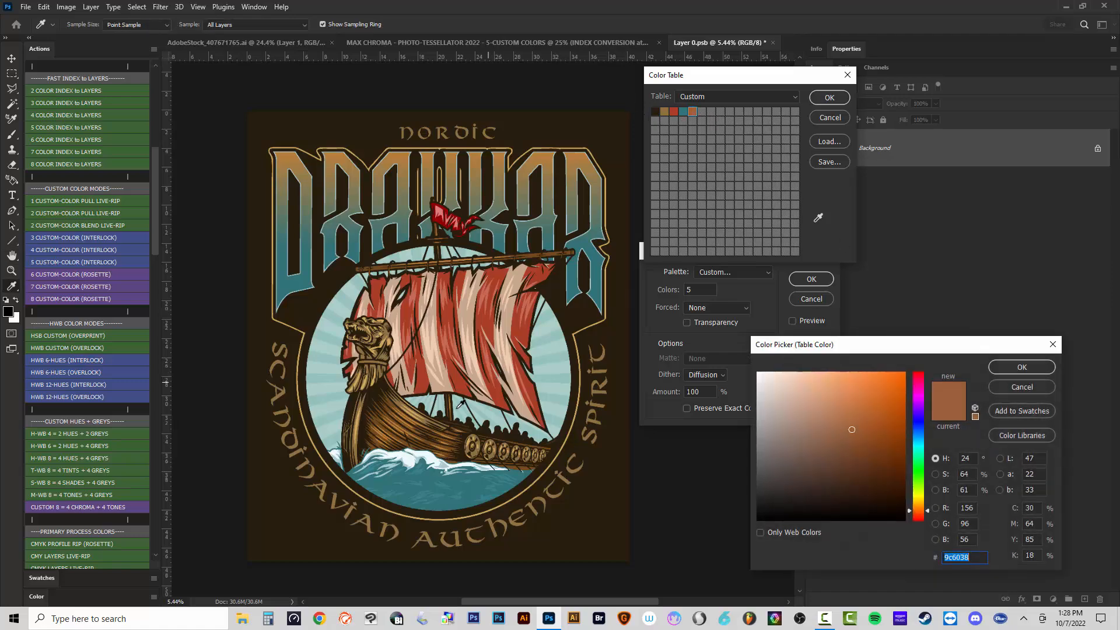
{"action": "left_click", "coordinate": [436, 448]}
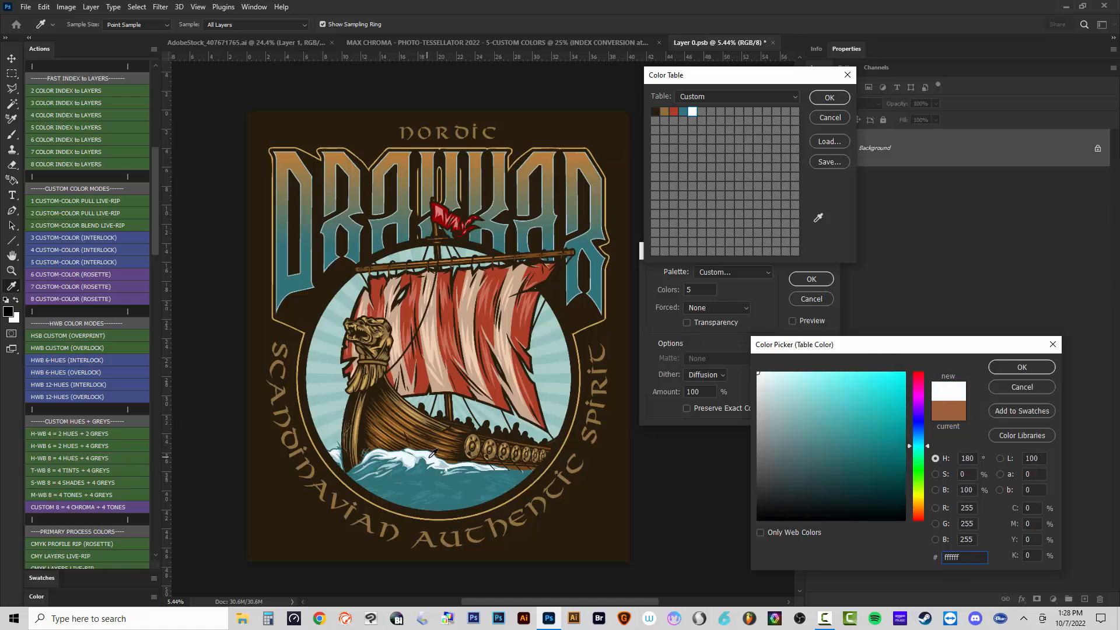
{"action": "left_click", "coordinate": [435, 456]}
{"action": "left_click", "coordinate": [1022, 367]}
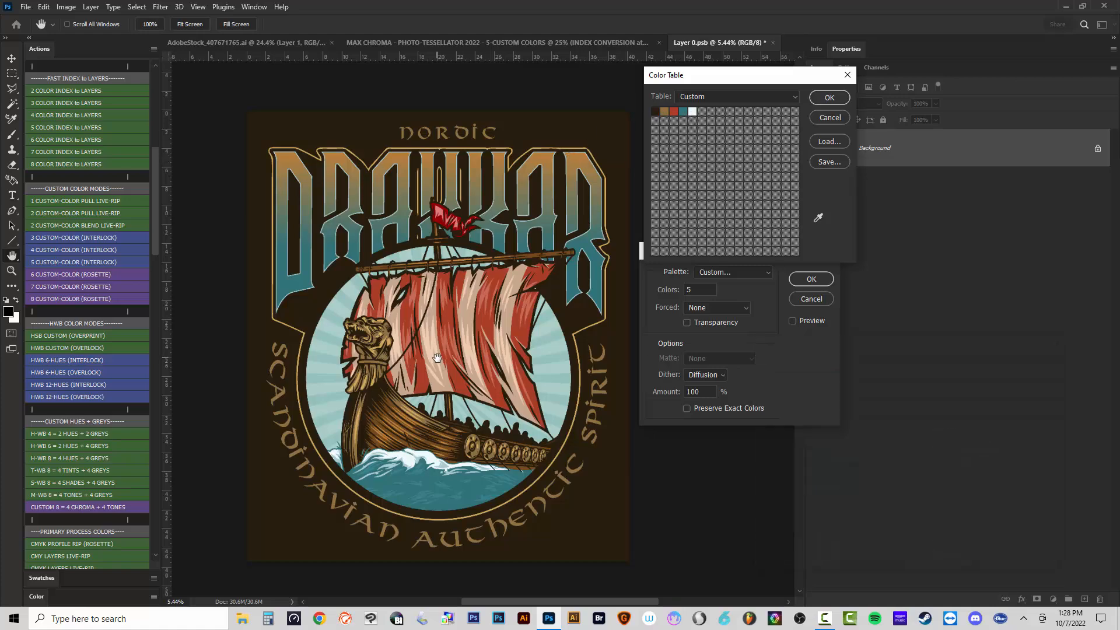
Recheck the table's second color, accept the custom color table and turn on the Indexed Color preview.
{"action": "left_click", "coordinate": [664, 111]}
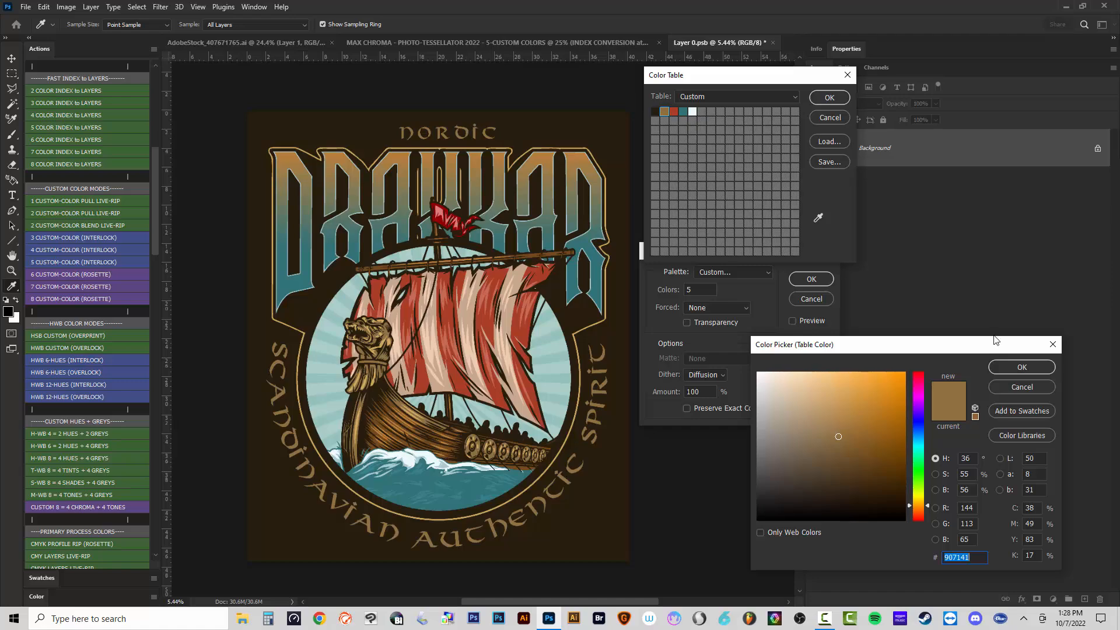
{"action": "left_click", "coordinate": [1026, 367]}
{"action": "left_click", "coordinate": [828, 98]}
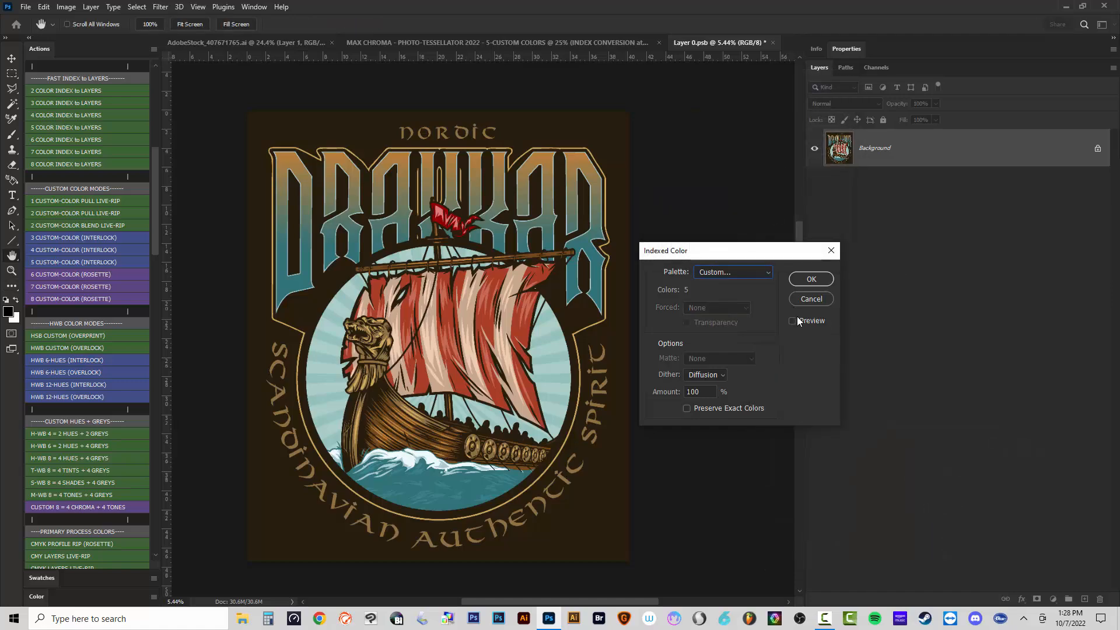
{"action": "left_click", "coordinate": [794, 321]}
Examine the diffusion dither in the frame line and the outlines and fill of the DRAKKAR lettering.
{"action": "scroll", "coordinate": [418, 301], "scroll_direction": "up", "scroll_amount": 3}
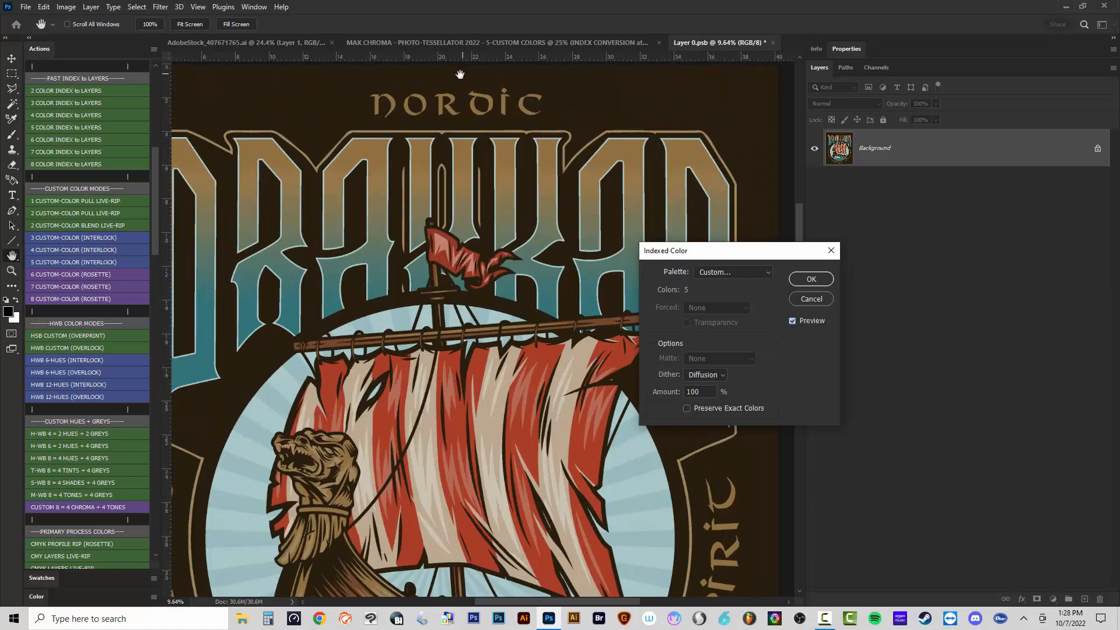
{"action": "scroll", "coordinate": [459, 74], "scroll_direction": "up", "scroll_amount": 15}
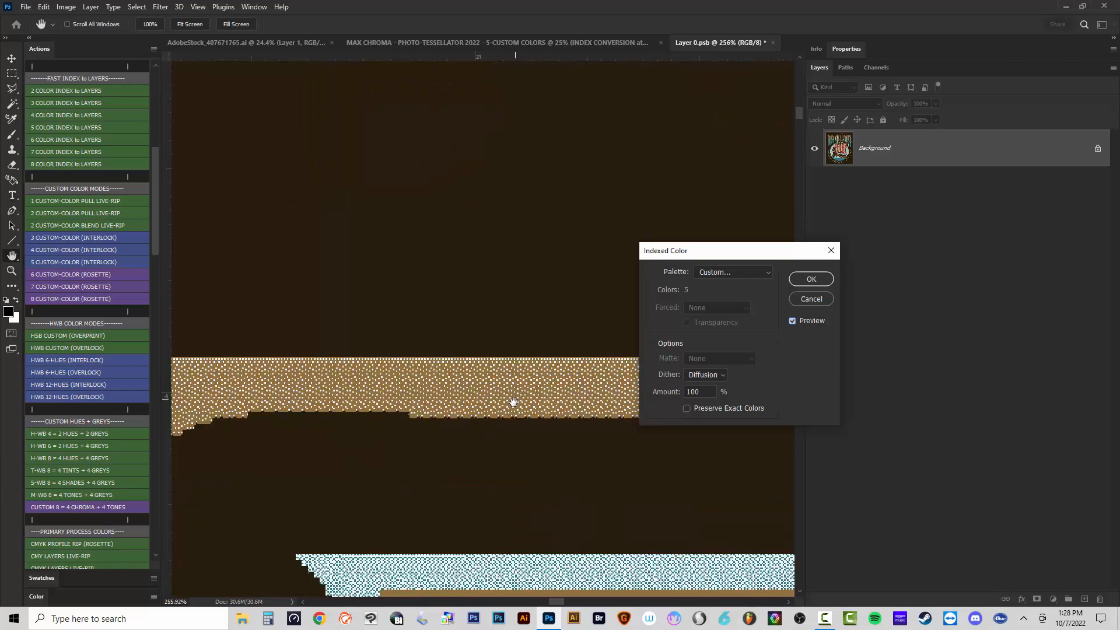
{"action": "scroll", "coordinate": [513, 402], "scroll_direction": "up", "scroll_amount": 2}
{"action": "scroll", "coordinate": [453, 338], "scroll_direction": "down", "scroll_amount": 5}
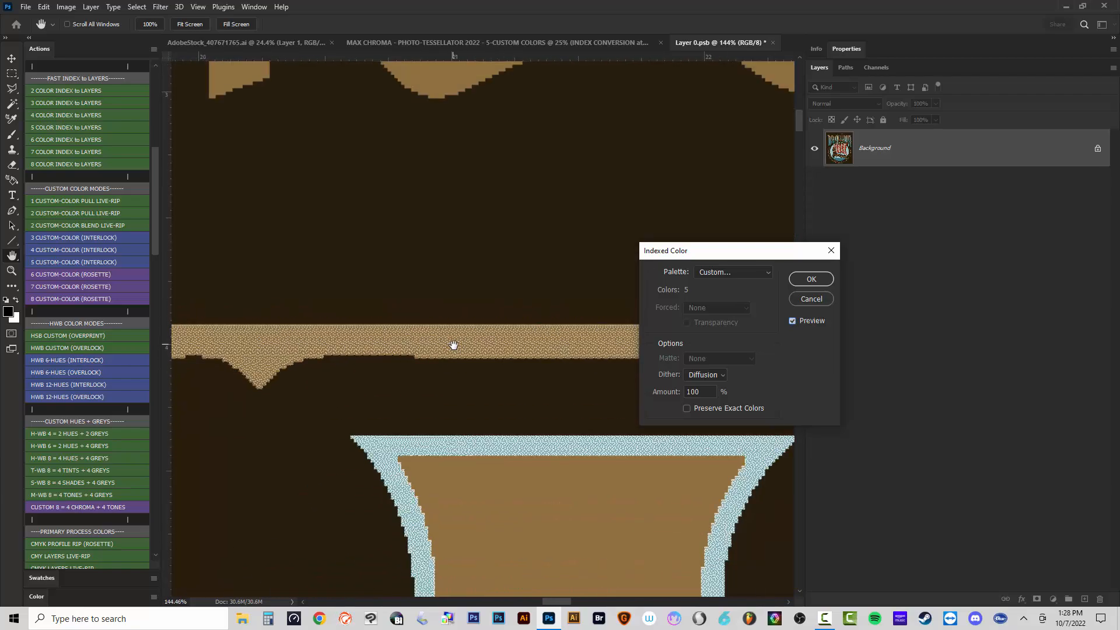
{"action": "scroll", "coordinate": [454, 344], "scroll_direction": "down", "scroll_amount": 1}
{"action": "scroll", "coordinate": [487, 358], "scroll_direction": "up", "scroll_amount": 3}
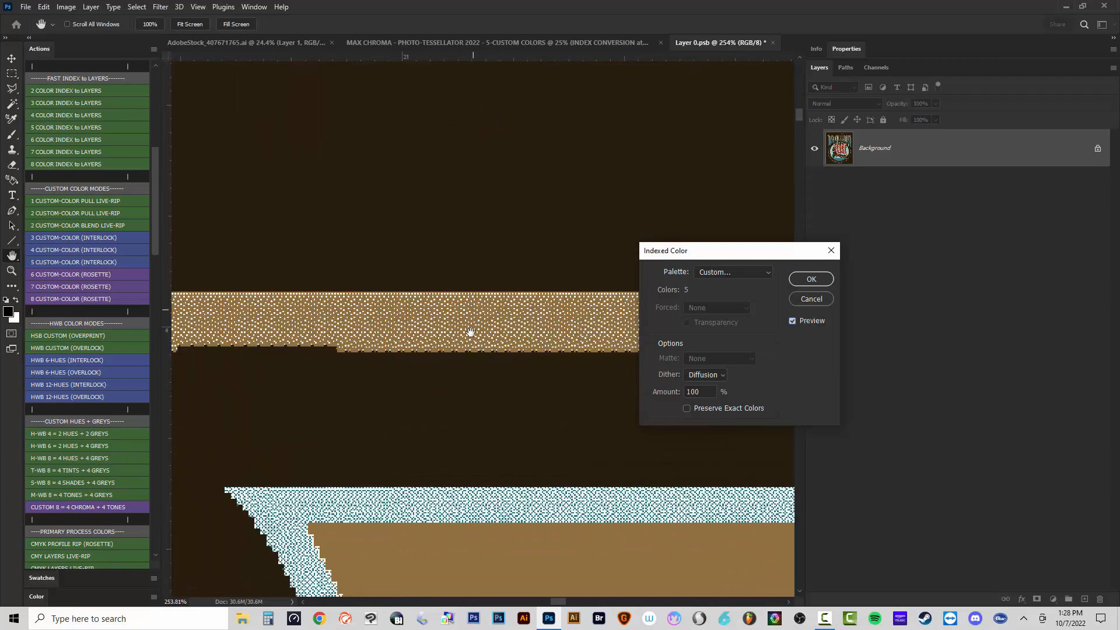
{"action": "scroll", "coordinate": [470, 333], "scroll_direction": "down", "scroll_amount": 5}
{"action": "scroll", "coordinate": [449, 300], "scroll_direction": "down", "scroll_amount": 2}
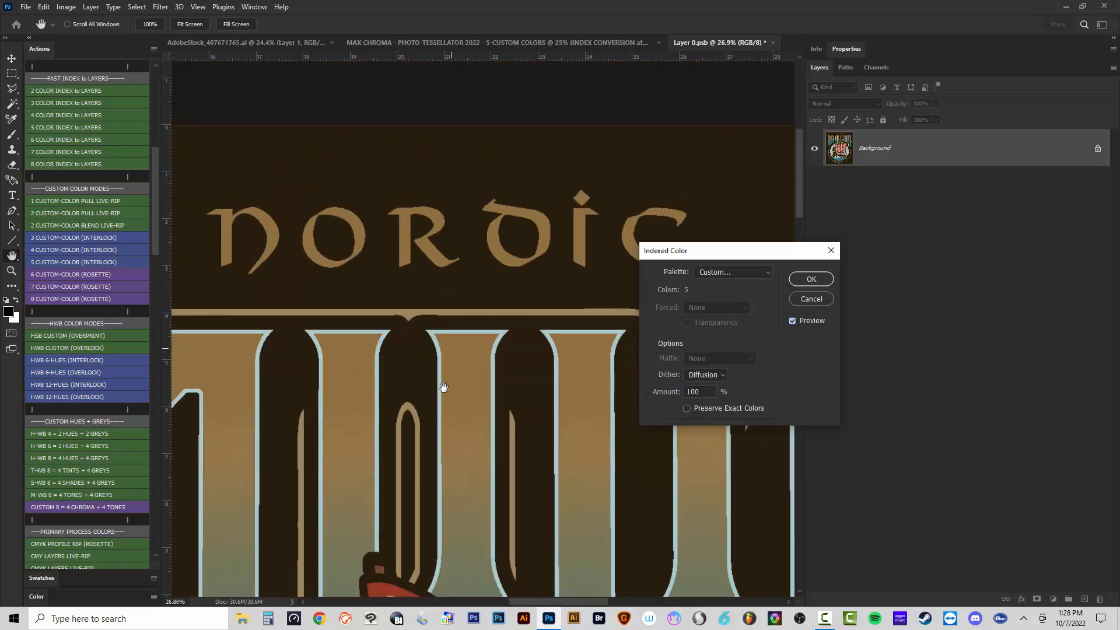
{"action": "scroll", "coordinate": [443, 243], "scroll_direction": "up", "scroll_amount": 5}
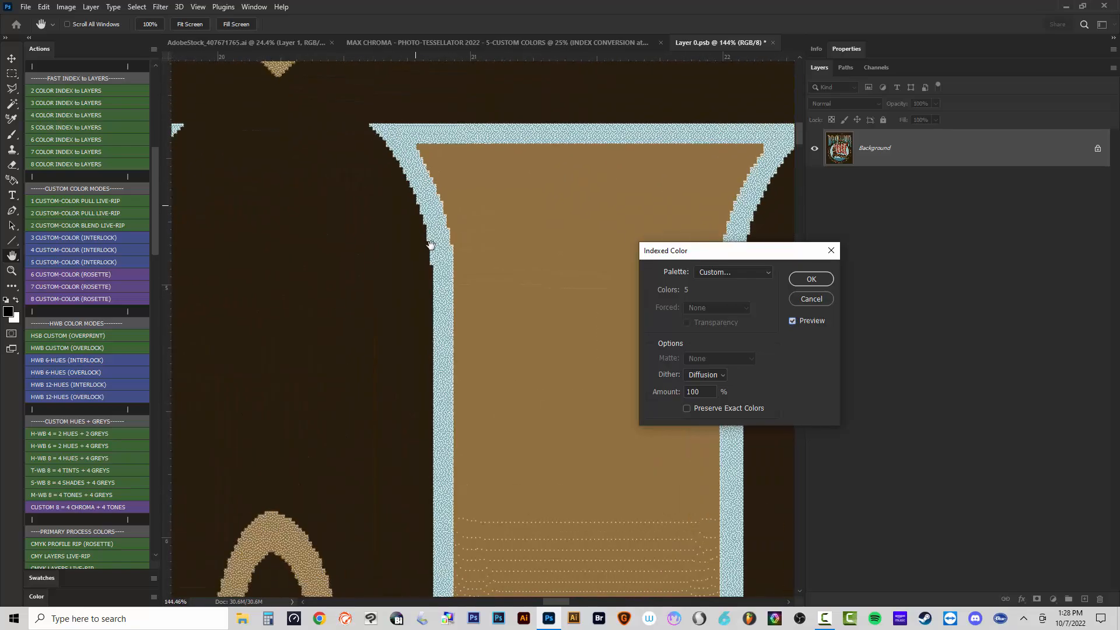
{"action": "scroll", "coordinate": [444, 245], "scroll_direction": "down", "scroll_amount": 4}
Inspect how the five-color preview renders the flag, hull, waves, sail and overall artwork.
{"action": "left_click_drag", "start_coordinate": [465, 184], "coordinate": [476, 140]}
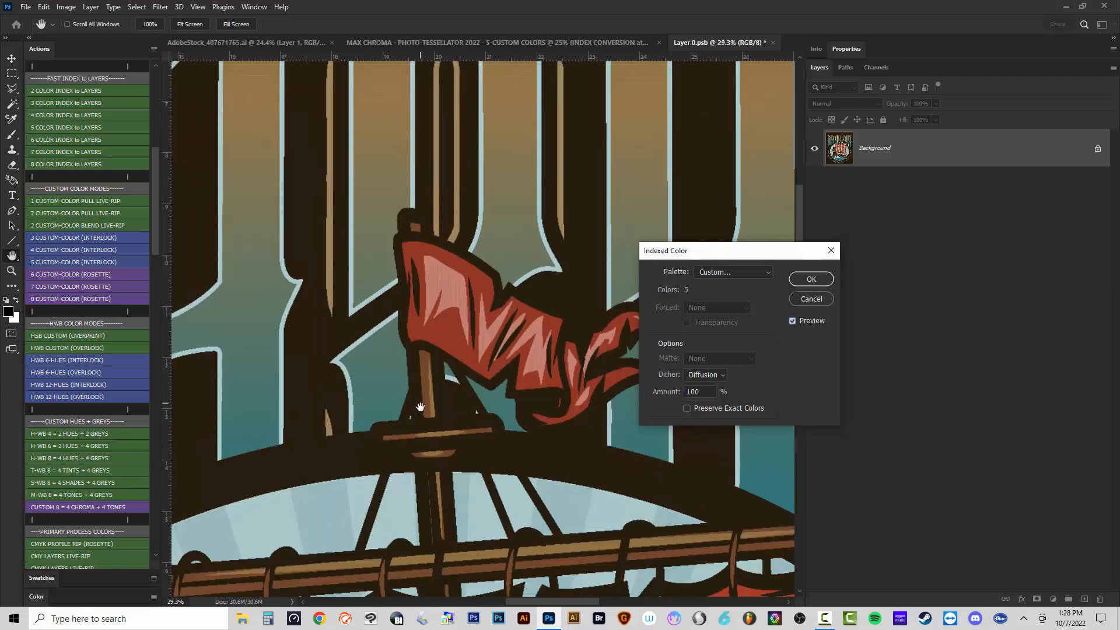
{"action": "left_click_drag", "start_coordinate": [420, 408], "coordinate": [498, 173]}
{"action": "left_click_drag", "start_coordinate": [383, 450], "coordinate": [443, 272]}
{"action": "scroll", "coordinate": [446, 274], "scroll_direction": "down", "scroll_amount": 2}
{"action": "left_click_drag", "start_coordinate": [437, 513], "coordinate": [525, 166]}
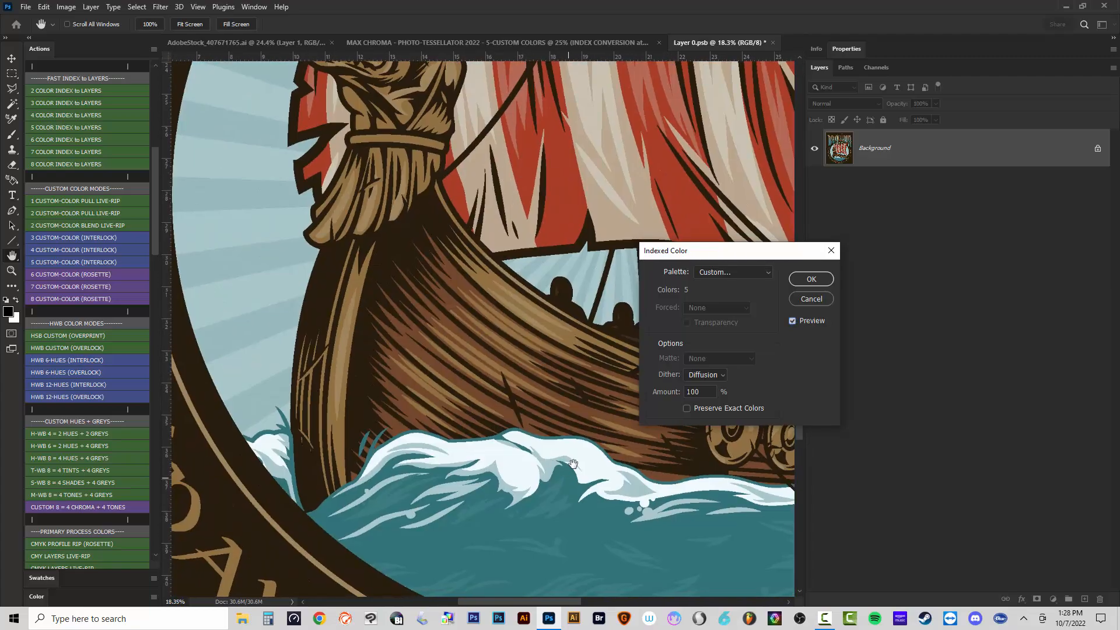
{"action": "scroll", "coordinate": [585, 461], "scroll_direction": "up", "scroll_amount": 3}
{"action": "left_click_drag", "start_coordinate": [599, 447], "coordinate": [310, 171]}
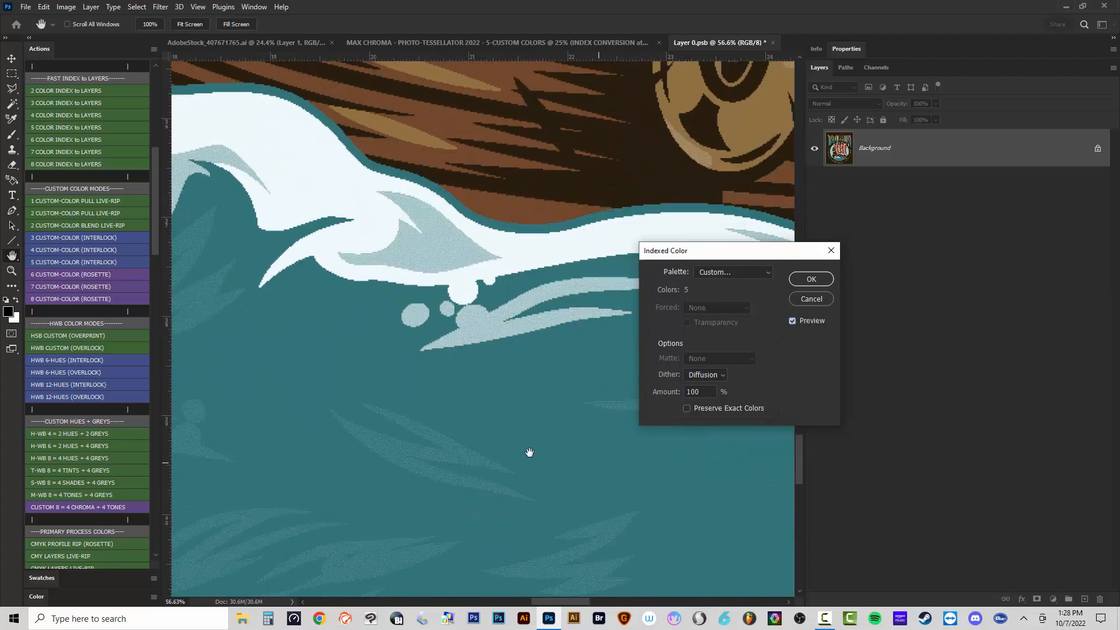
{"action": "scroll", "coordinate": [508, 415], "scroll_direction": "up", "scroll_amount": 2}
{"action": "scroll", "coordinate": [482, 420], "scroll_direction": "down", "scroll_amount": 8}
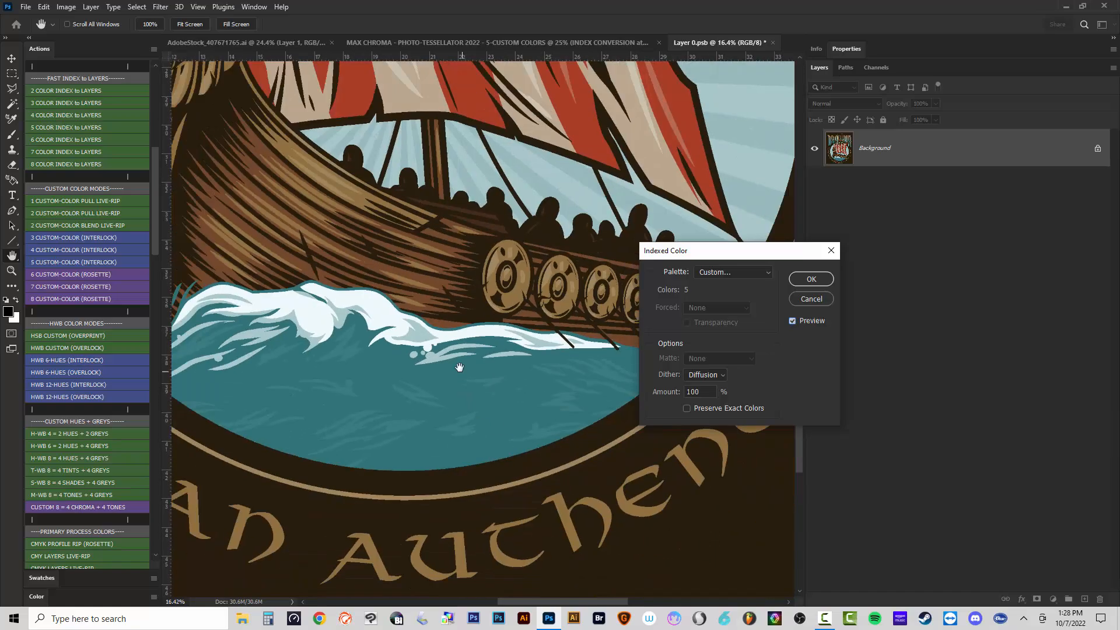
{"action": "scroll", "coordinate": [440, 278], "scroll_direction": "up", "scroll_amount": 6}
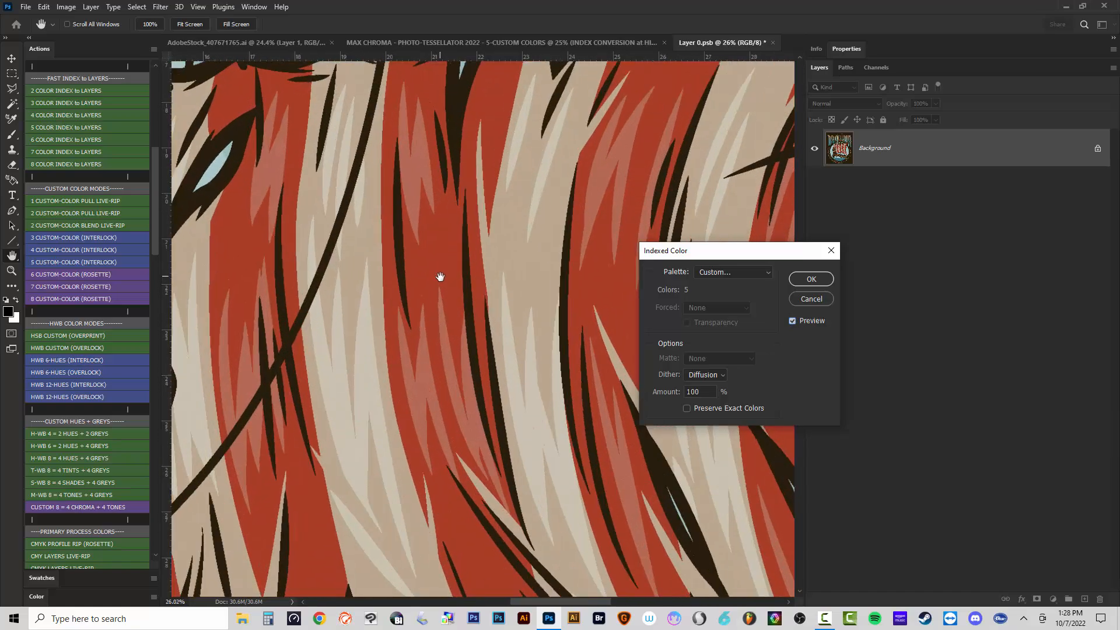
{"action": "scroll", "coordinate": [460, 243], "scroll_direction": "down", "scroll_amount": 8}
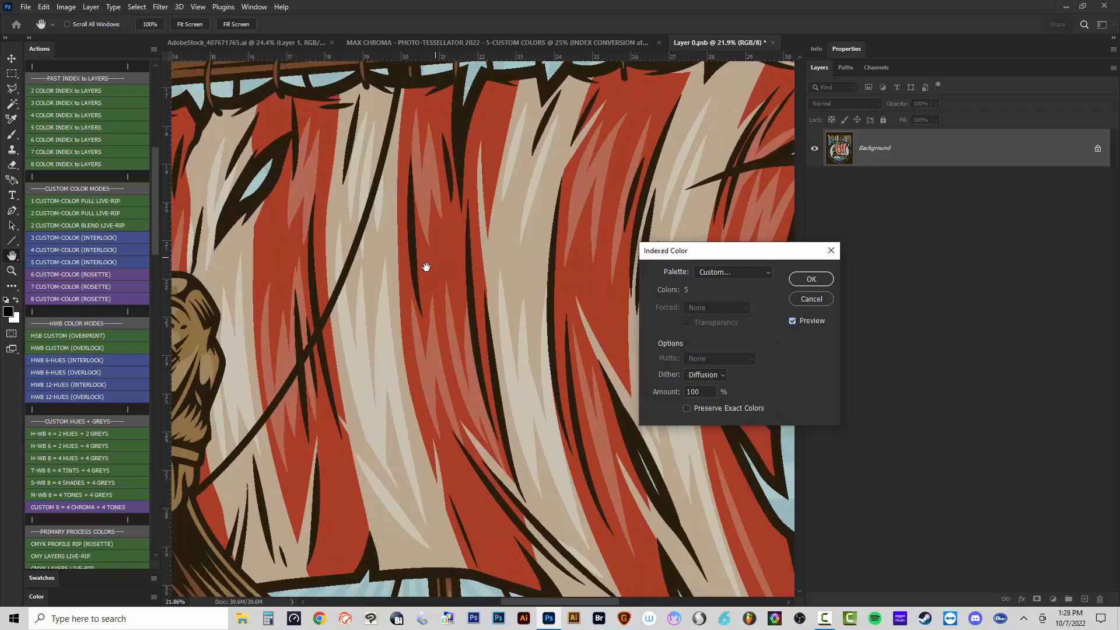
{"action": "scroll", "coordinate": [427, 231], "scroll_direction": "up", "scroll_amount": 2}
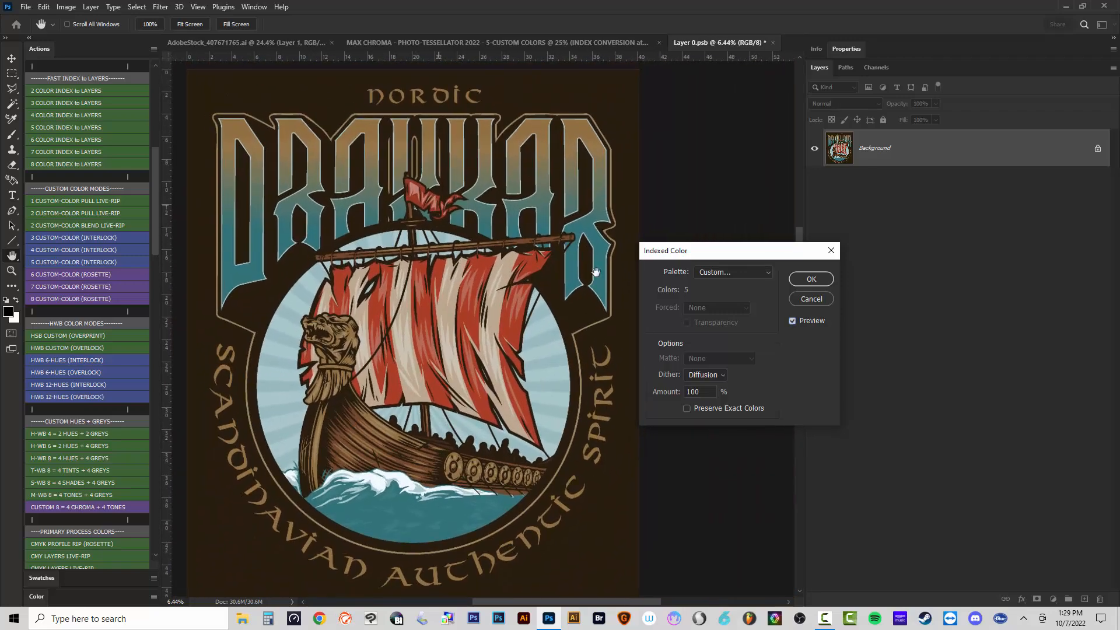
Accept the five-color index conversion and the 10.04 × 11.84 inch image size at 600 pixels/inch with Nearest Neighbor resampling.
{"action": "left_click", "coordinate": [809, 280]}
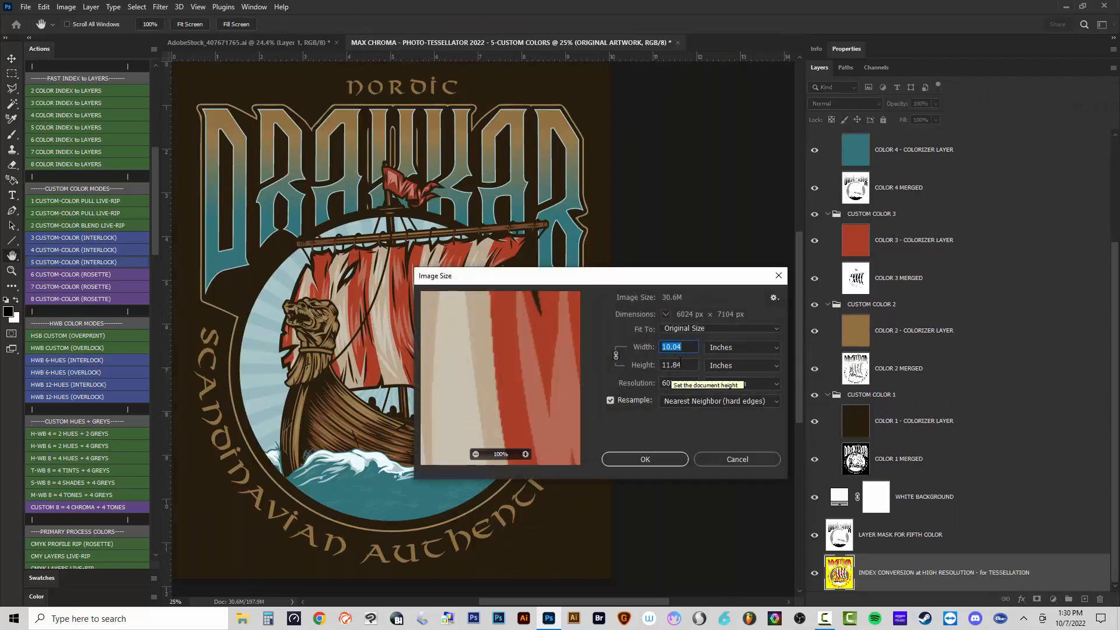
{"action": "left_click", "coordinate": [685, 382]}
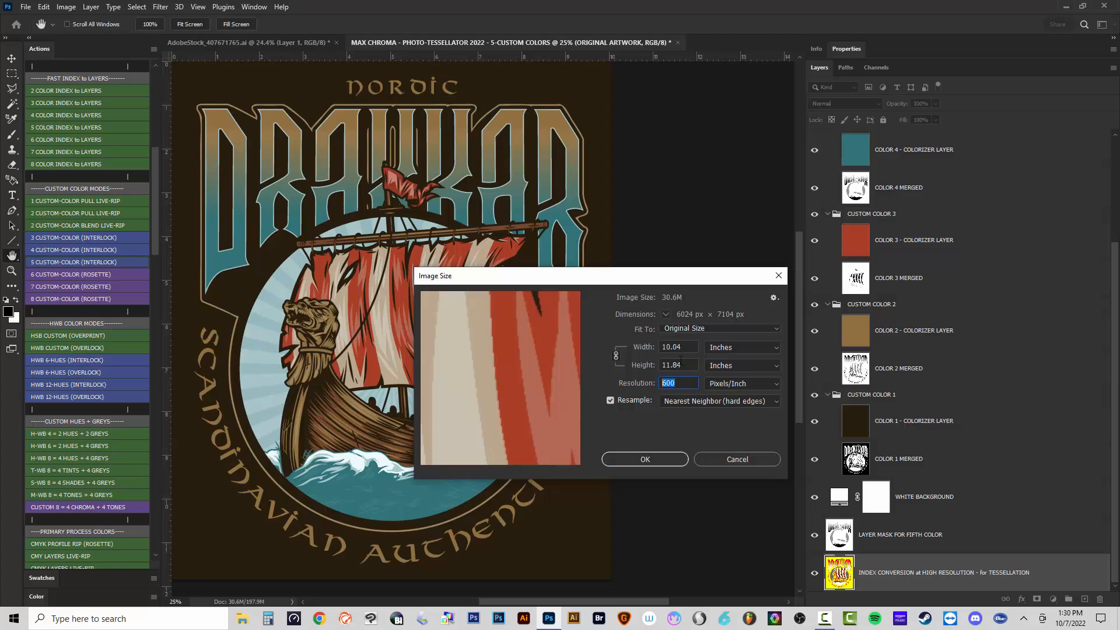
{"action": "left_click", "coordinate": [662, 460]}
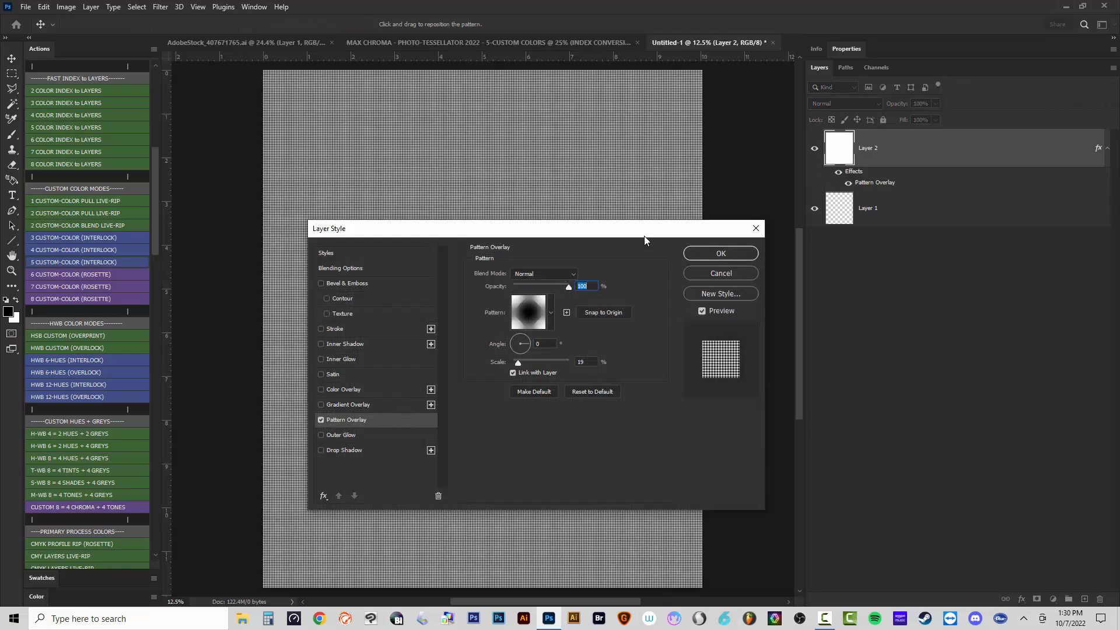
Accept the dot pattern overlay at 19% scale and rotate its canvas 22.5° clockwise.
{"action": "left_click", "coordinate": [715, 254]}
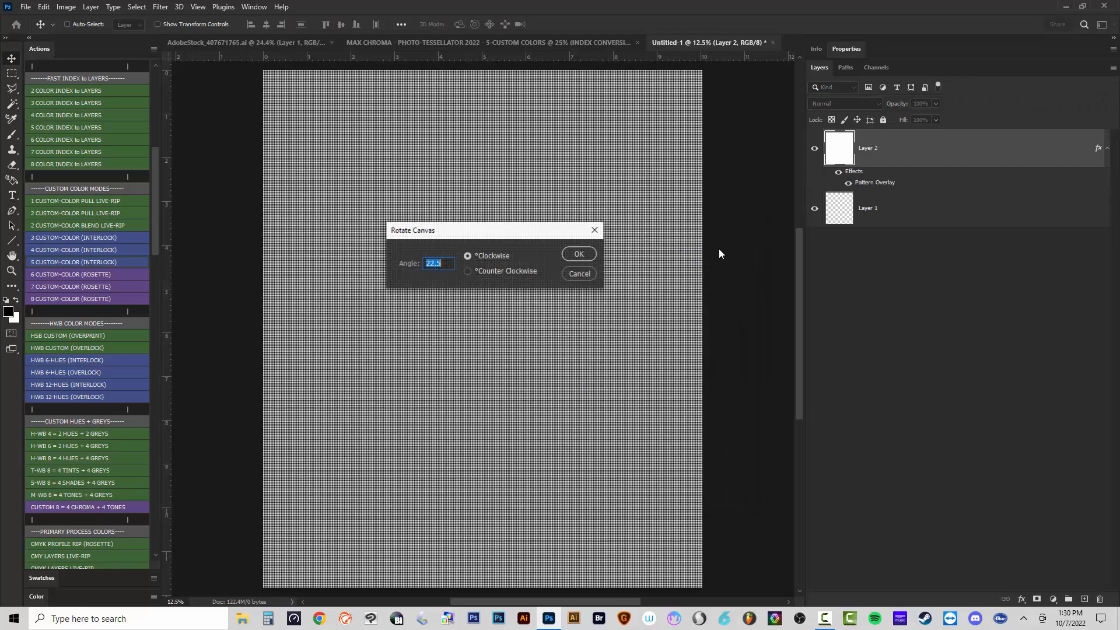
{"action": "left_click", "coordinate": [579, 255]}
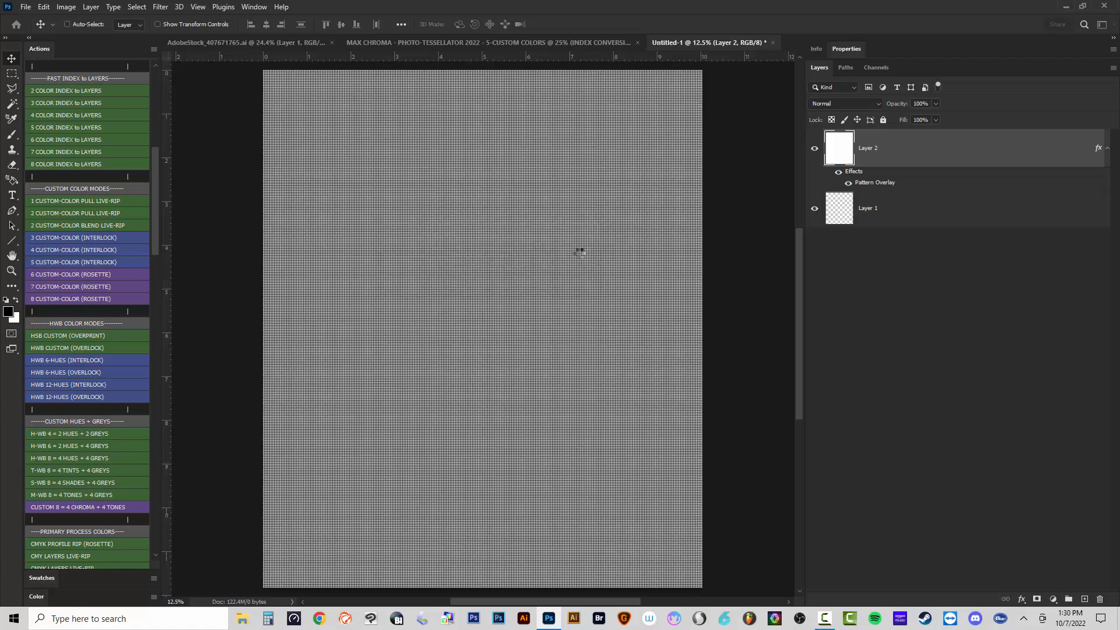
{"action": "left_click", "coordinate": [576, 253]}
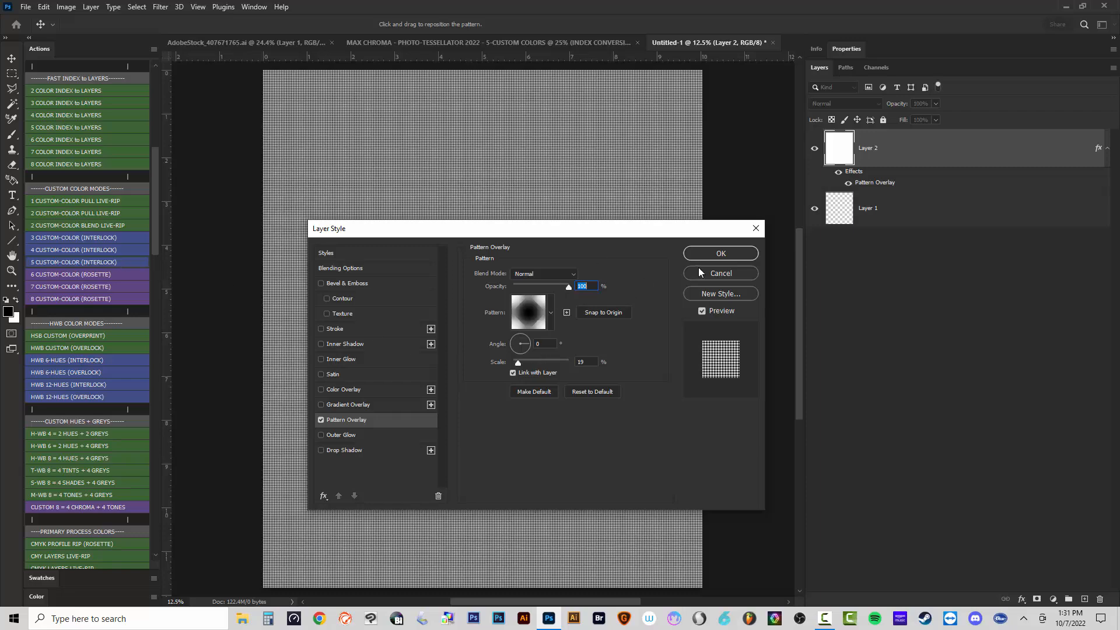
Accept the next dot pattern overlay at 19% scale and rotate its canvas 67.5° clockwise.
{"action": "left_click", "coordinate": [709, 253]}
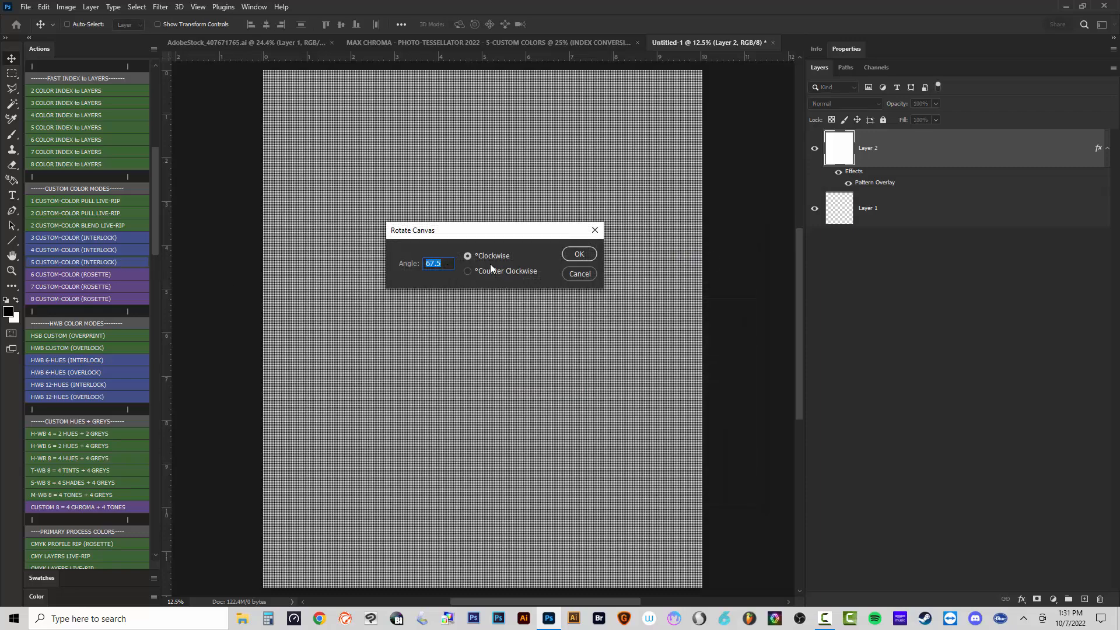
{"action": "left_click", "coordinate": [579, 253]}
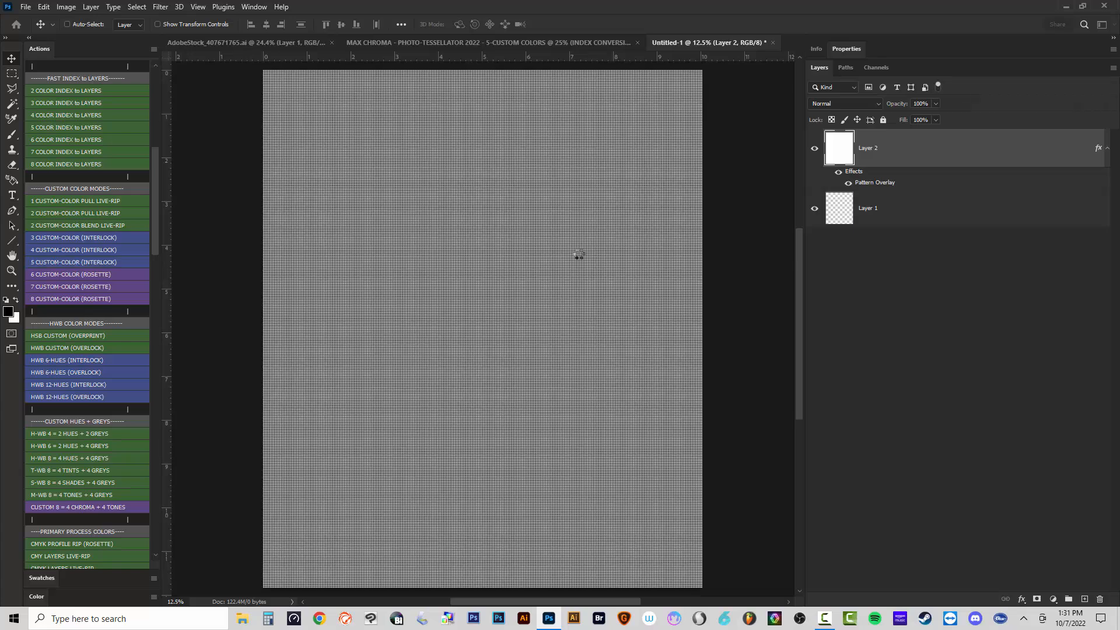
{"action": "left_click", "coordinate": [578, 253]}
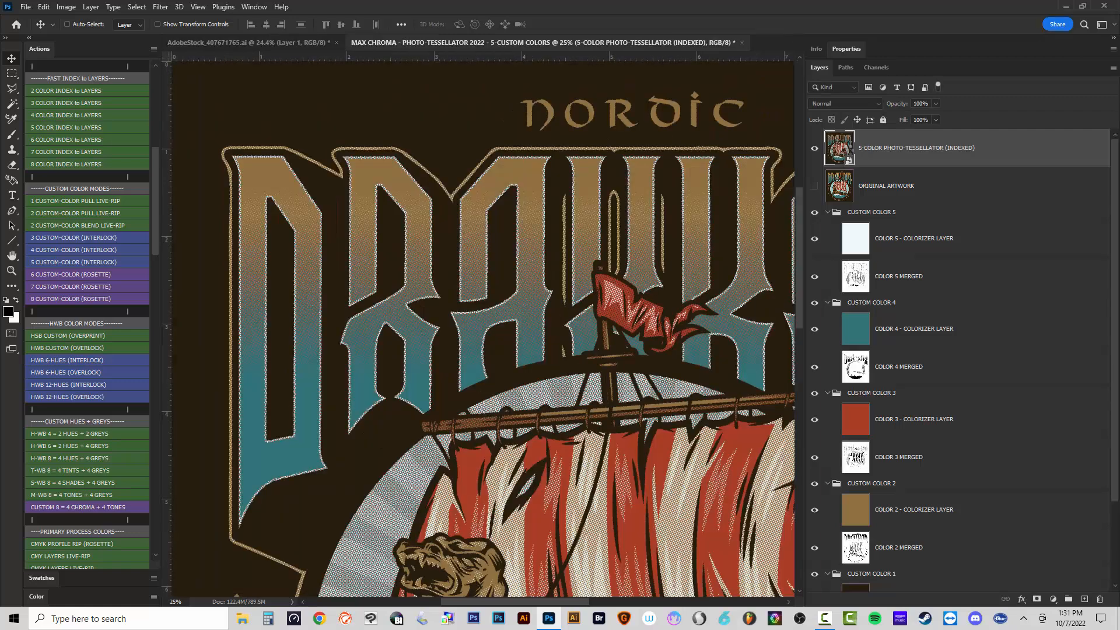
Examine the tessellated five-color result, checking the dots in the NORDIC text, frame line and upper DRAKKAR letters.
{"action": "scroll", "coordinate": [739, 284], "scroll_direction": "up", "scroll_amount": 5}
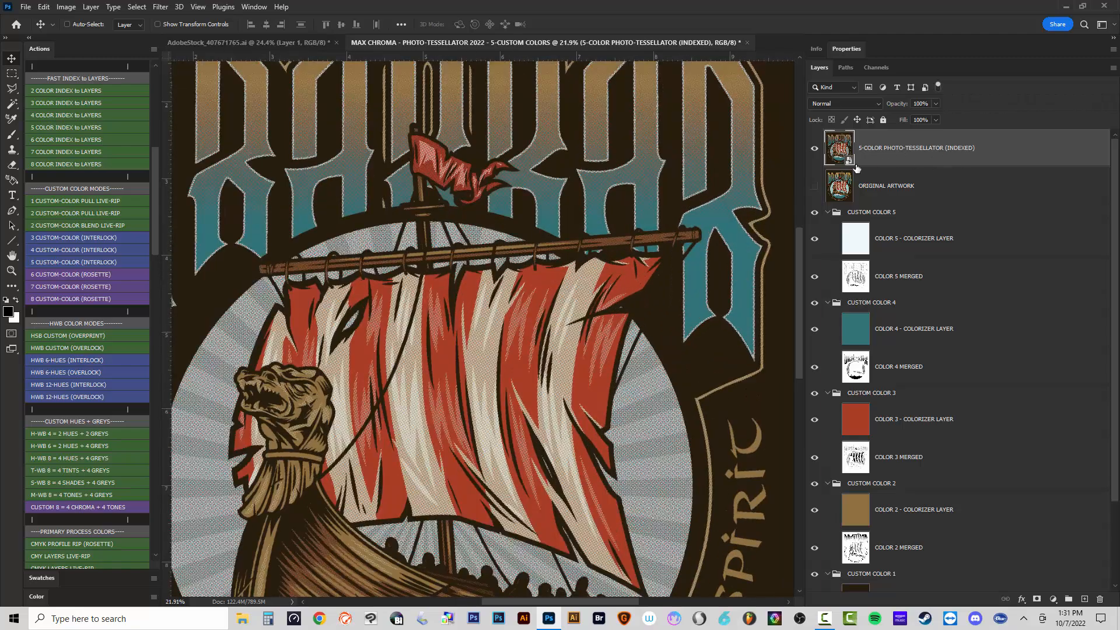
{"action": "scroll", "coordinate": [671, 228], "scroll_direction": "down", "scroll_amount": 3}
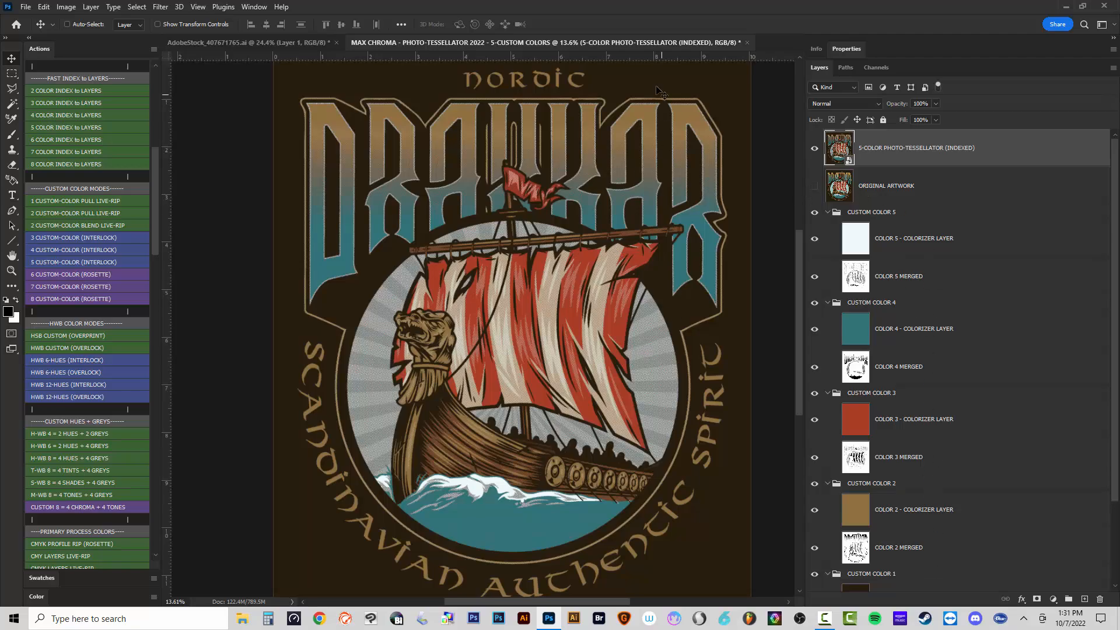
{"action": "scroll", "coordinate": [498, 87], "scroll_direction": "up", "scroll_amount": 10}
{"action": "scroll", "coordinate": [480, 360], "scroll_direction": "down", "scroll_amount": 4}
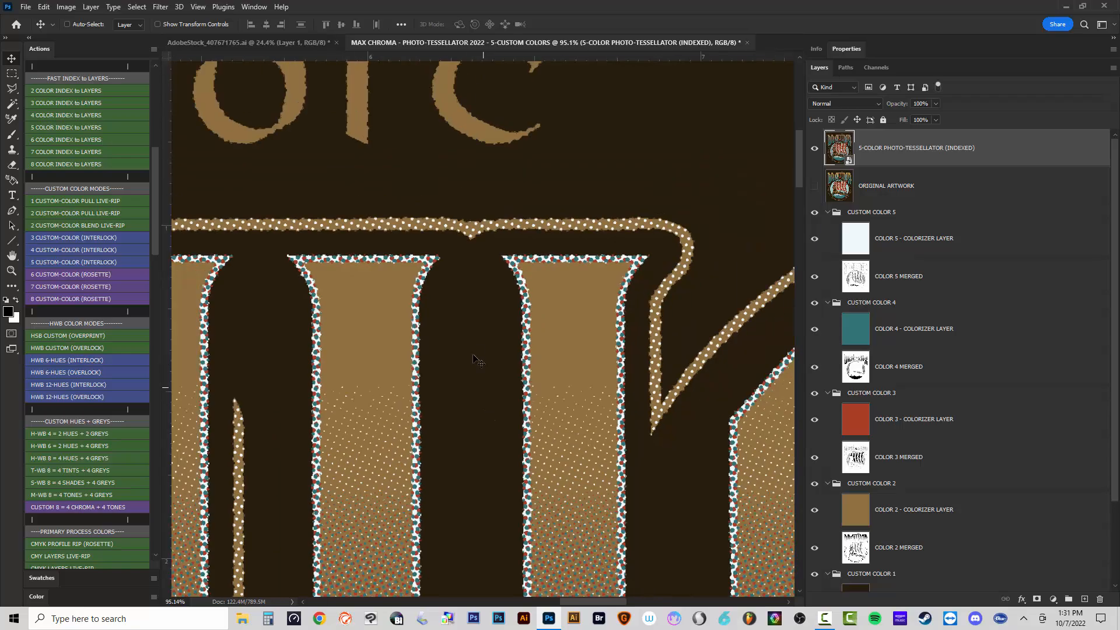
{"action": "scroll", "coordinate": [437, 146], "scroll_direction": "up", "scroll_amount": 6}
{"action": "scroll", "coordinate": [578, 267], "scroll_direction": "down", "scroll_amount": 3}
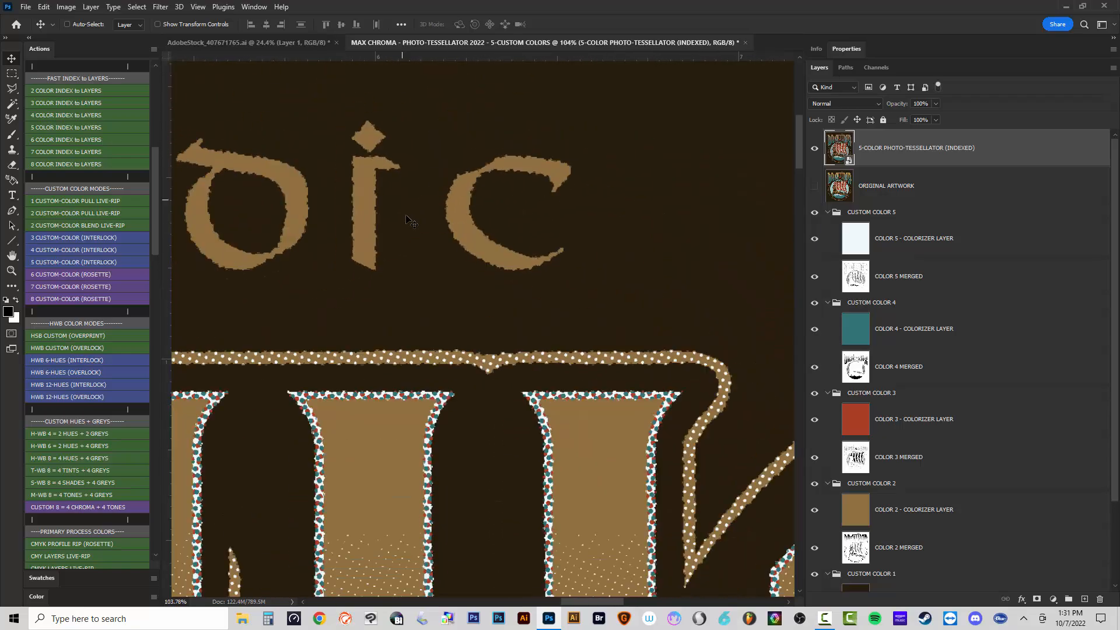
{"action": "scroll", "coordinate": [411, 325], "scroll_direction": "up", "scroll_amount": 4}
{"action": "scroll", "coordinate": [411, 326], "scroll_direction": "down", "scroll_amount": 5}
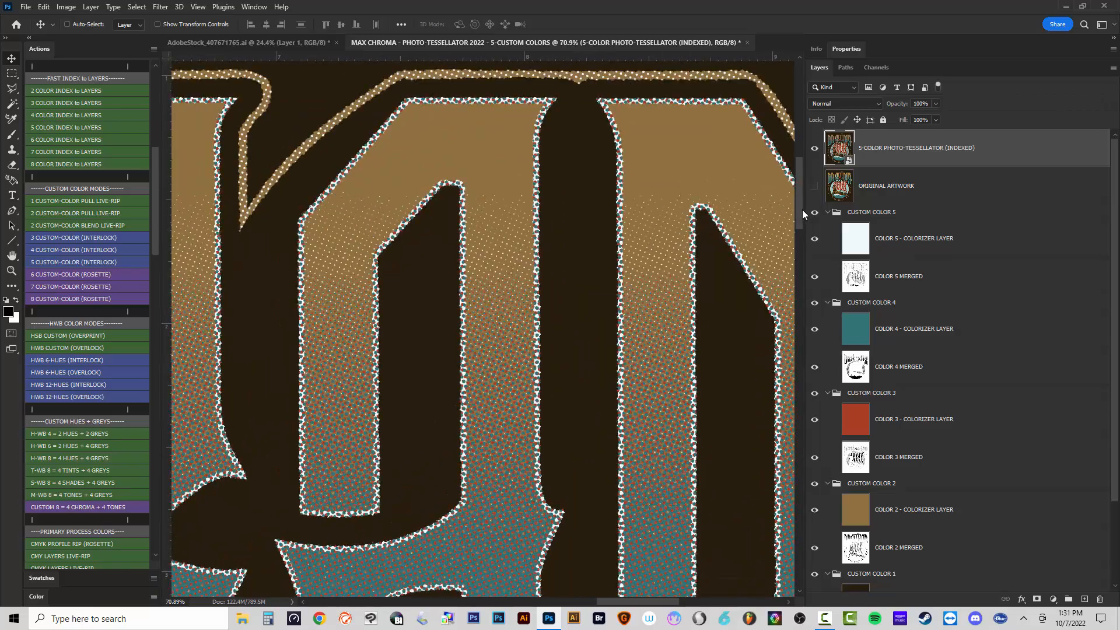
Inspect the tan-to-teal dot gradient and white outlines throughout the DRAKKAR lettering.
{"action": "left_click_drag", "start_coordinate": [802, 208], "coordinate": [806, 241]}
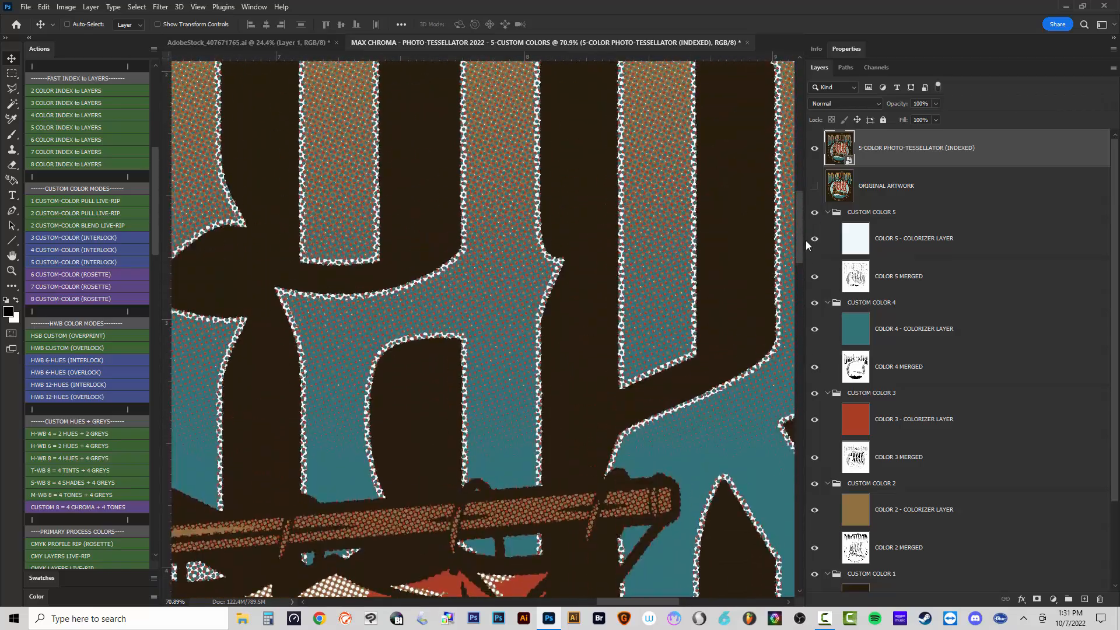
{"action": "scroll", "coordinate": [648, 342], "scroll_direction": "up", "scroll_amount": 4}
{"action": "scroll", "coordinate": [660, 285], "scroll_direction": "down", "scroll_amount": 2}
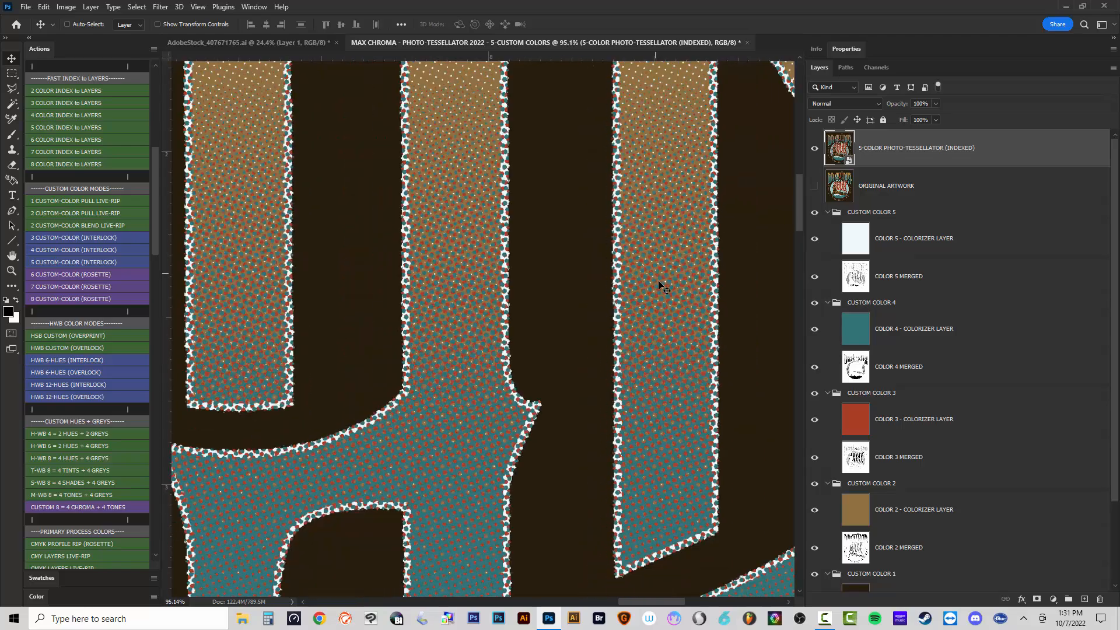
{"action": "scroll", "coordinate": [660, 286], "scroll_direction": "down", "scroll_amount": 5}
{"action": "scroll", "coordinate": [412, 290], "scroll_direction": "up", "scroll_amount": 1}
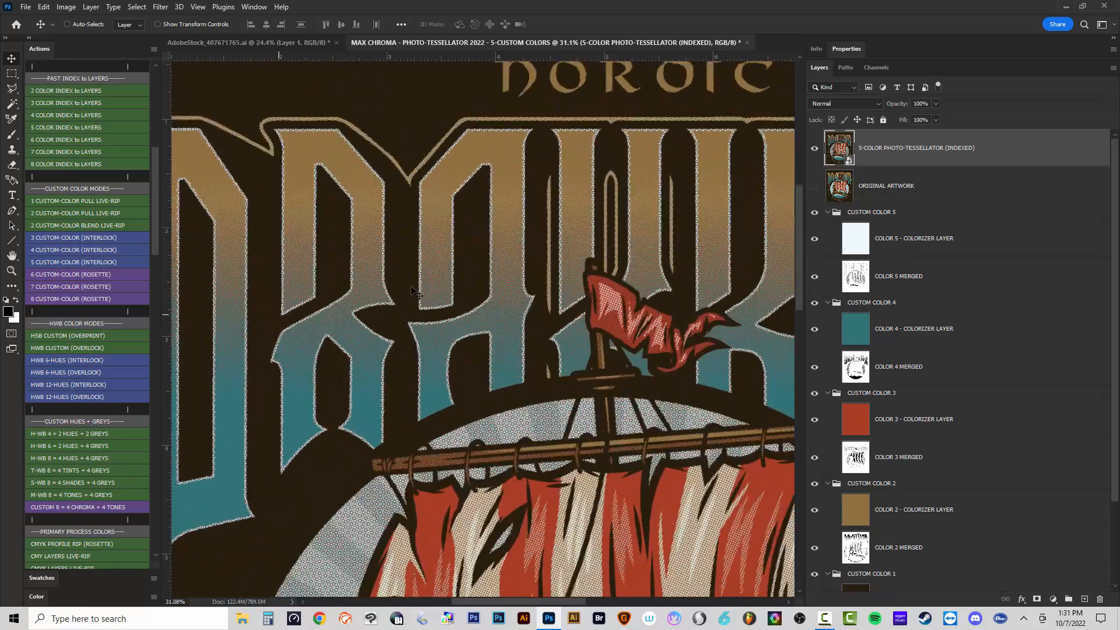
{"action": "scroll", "coordinate": [338, 300], "scroll_direction": "up", "scroll_amount": 2}
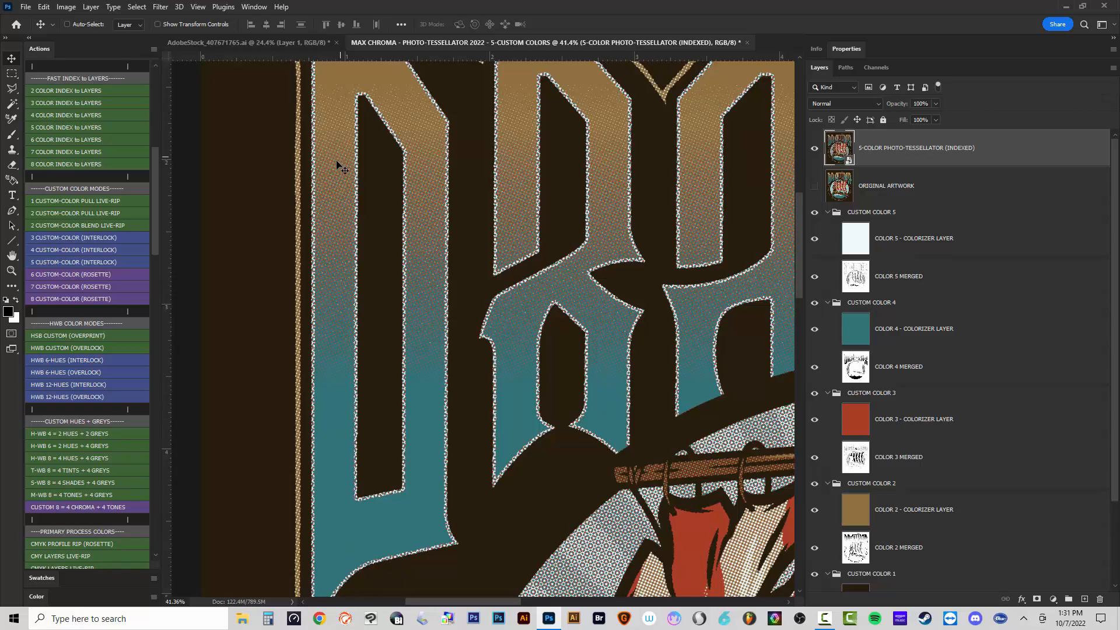
{"action": "scroll", "coordinate": [343, 168], "scroll_direction": "down", "scroll_amount": 2}
{"action": "scroll", "coordinate": [397, 188], "scroll_direction": "down", "scroll_amount": 3}
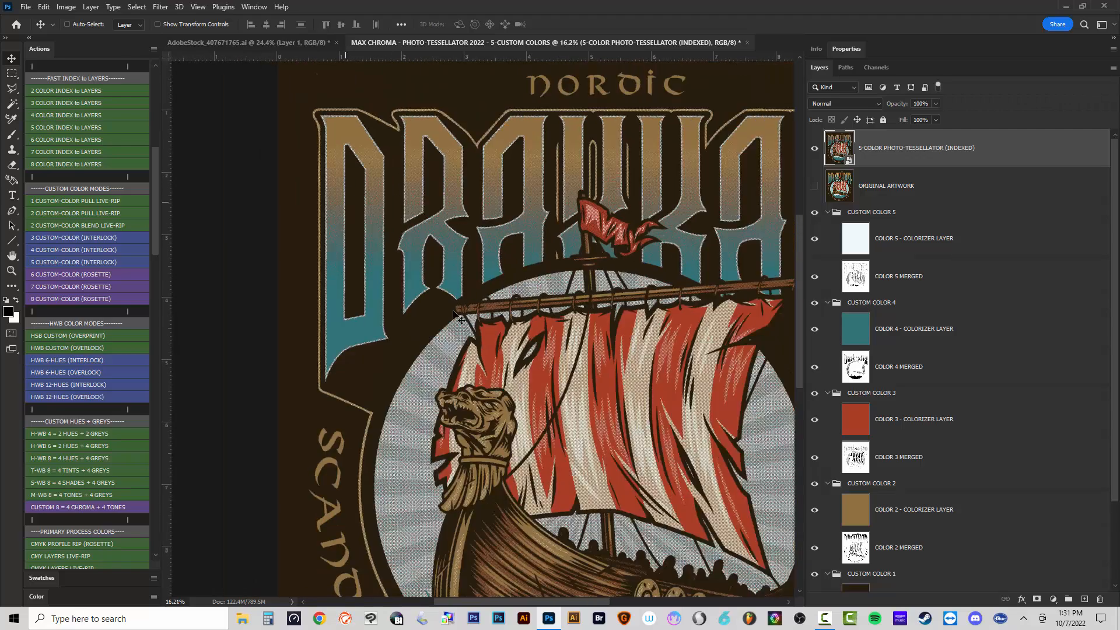
Inspect the tessellated sail, dragon head, hull and waves, ending with the whole artwork.
{"action": "scroll", "coordinate": [474, 340], "scroll_direction": "up", "scroll_amount": 6}
{"action": "scroll", "coordinate": [474, 340], "scroll_direction": "down", "scroll_amount": 4}
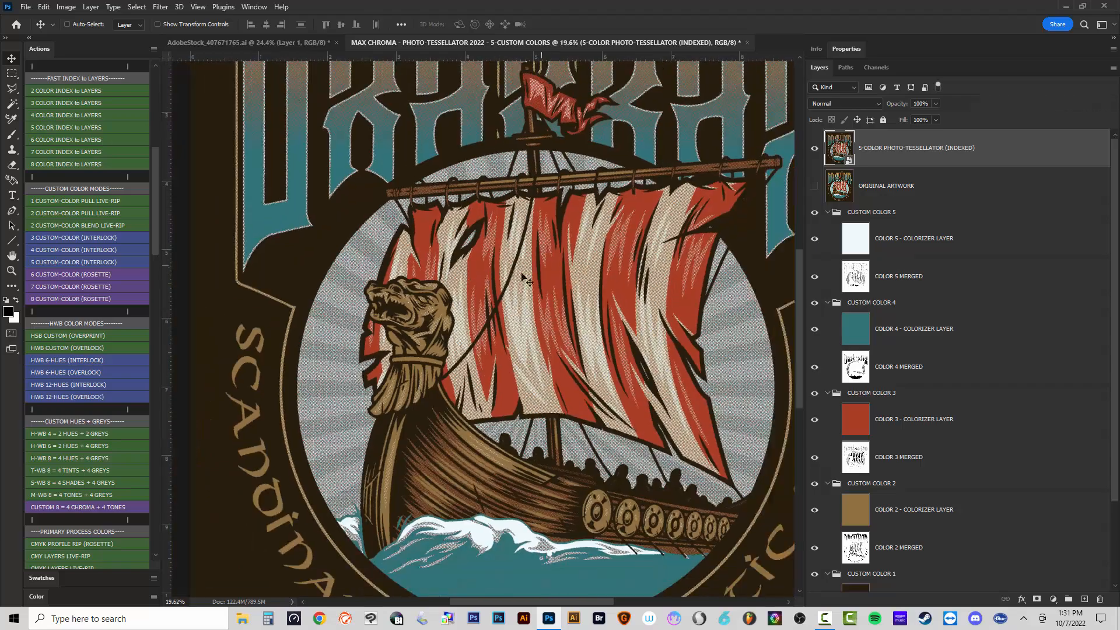
{"action": "scroll", "coordinate": [251, 450], "scroll_direction": "up", "scroll_amount": 3}
{"action": "scroll", "coordinate": [403, 275], "scroll_direction": "down", "scroll_amount": 3}
{"action": "scroll", "coordinate": [618, 400], "scroll_direction": "up", "scroll_amount": 2}
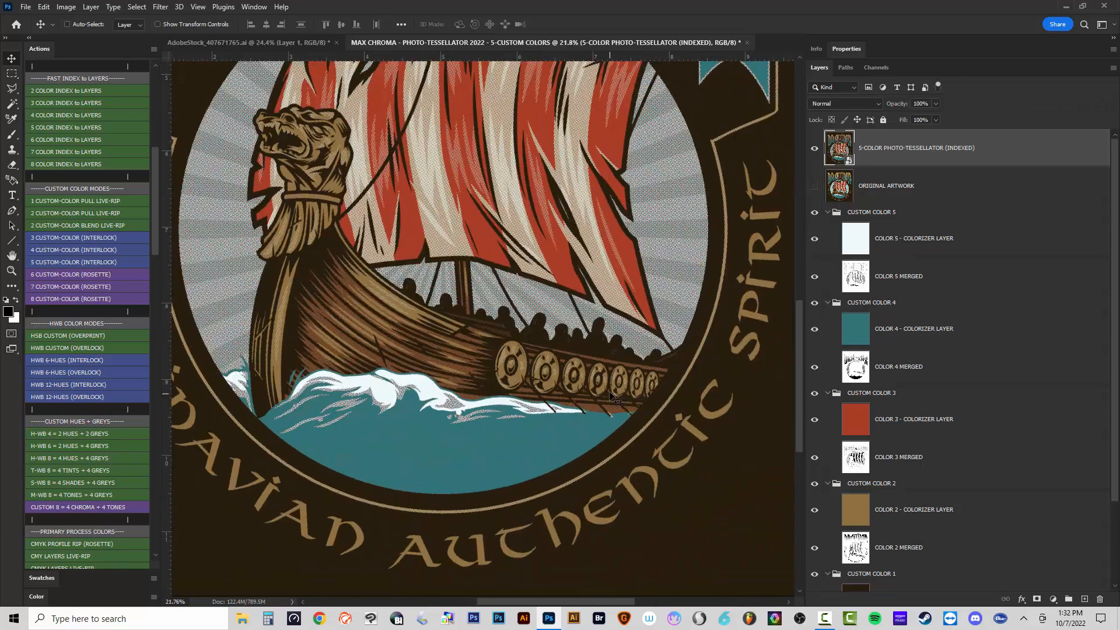
{"action": "scroll", "coordinate": [594, 358], "scroll_direction": "down", "scroll_amount": 3}
{"action": "scroll", "coordinate": [583, 175], "scroll_direction": "up", "scroll_amount": 2}
{"action": "scroll", "coordinate": [554, 175], "scroll_direction": "down", "scroll_amount": 3}
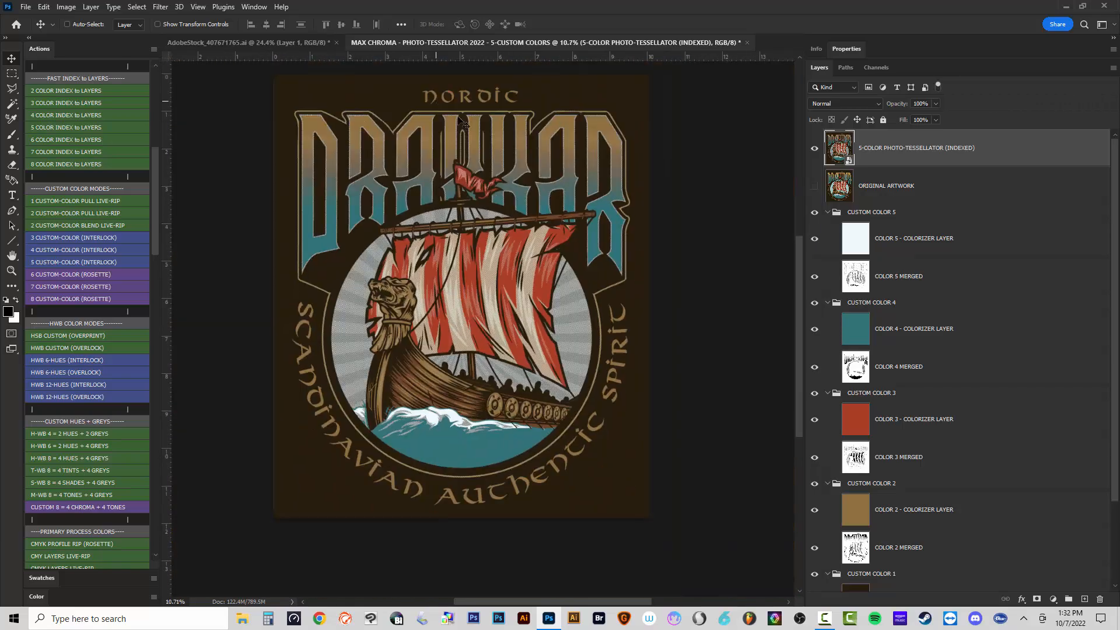
Review the full artwork and the five custom color groups in the layer stack.
{"action": "scroll", "coordinate": [482, 174], "scroll_direction": "up", "scroll_amount": 1}
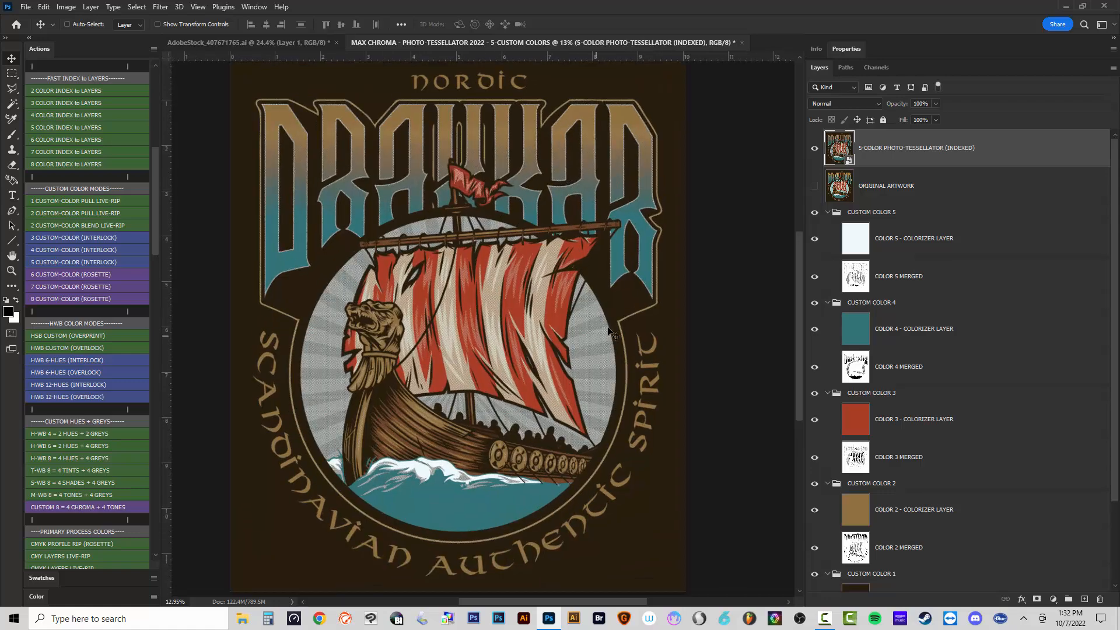
{"action": "scroll", "coordinate": [917, 406], "scroll_direction": "down", "scroll_amount": 3}
{"action": "scroll", "coordinate": [916, 504], "scroll_direction": "up", "scroll_amount": 1}
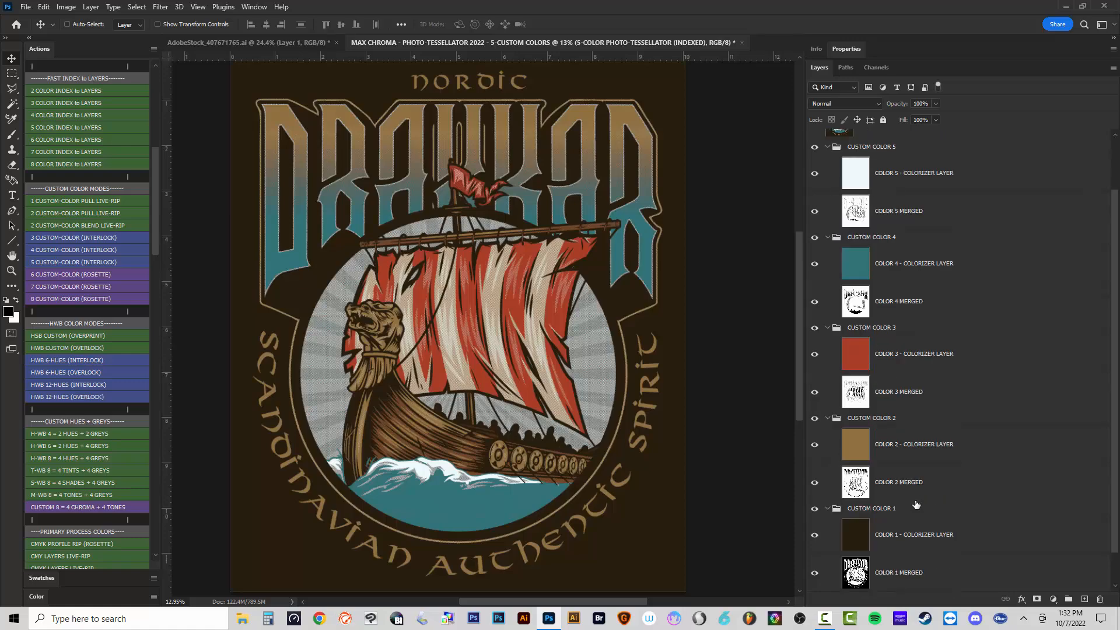
{"action": "scroll", "coordinate": [920, 460], "scroll_direction": "up", "scroll_amount": 2}
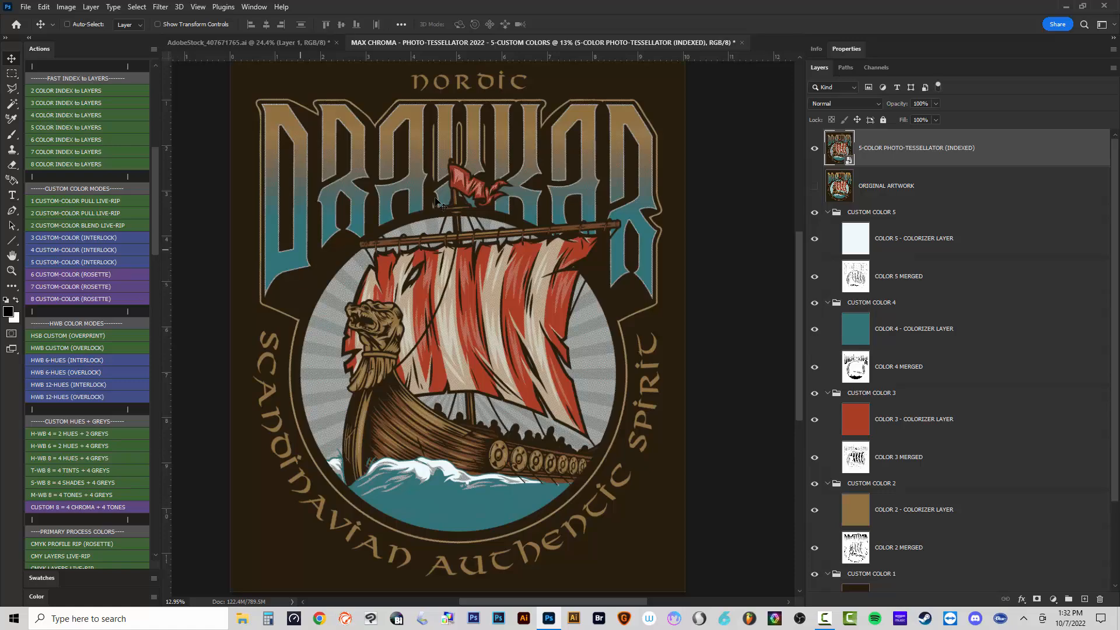
Back out of closing the document and recheck the dots in the dragon head, sail and full artwork.
{"action": "left_click", "coordinate": [741, 43]}
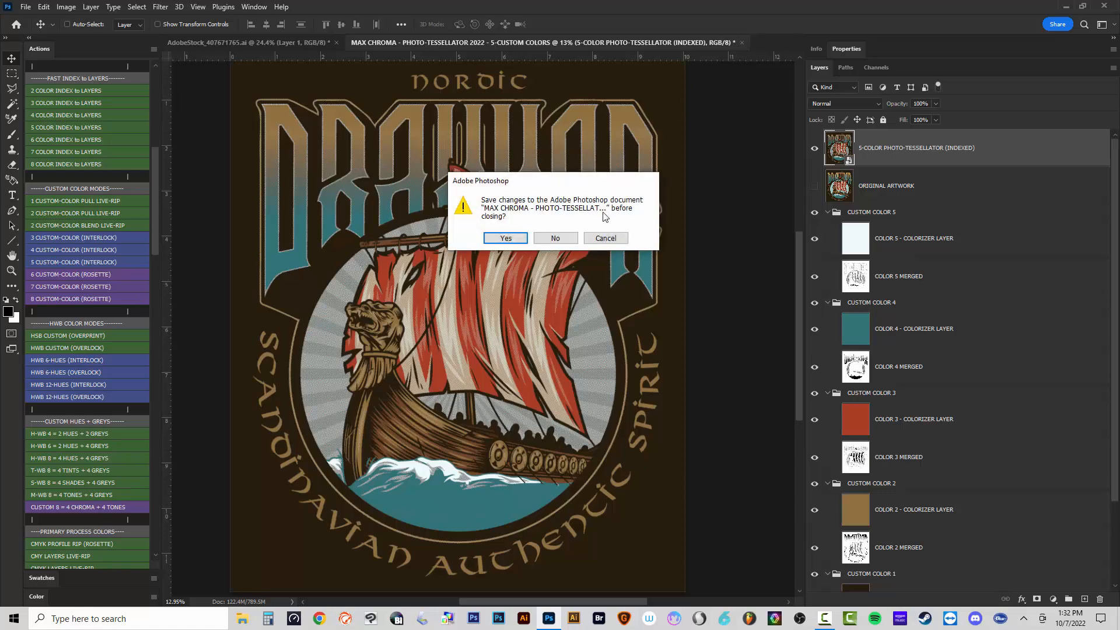
{"action": "left_click", "coordinate": [516, 239]}
{"action": "scroll", "coordinate": [353, 336], "scroll_direction": "up", "scroll_amount": 4}
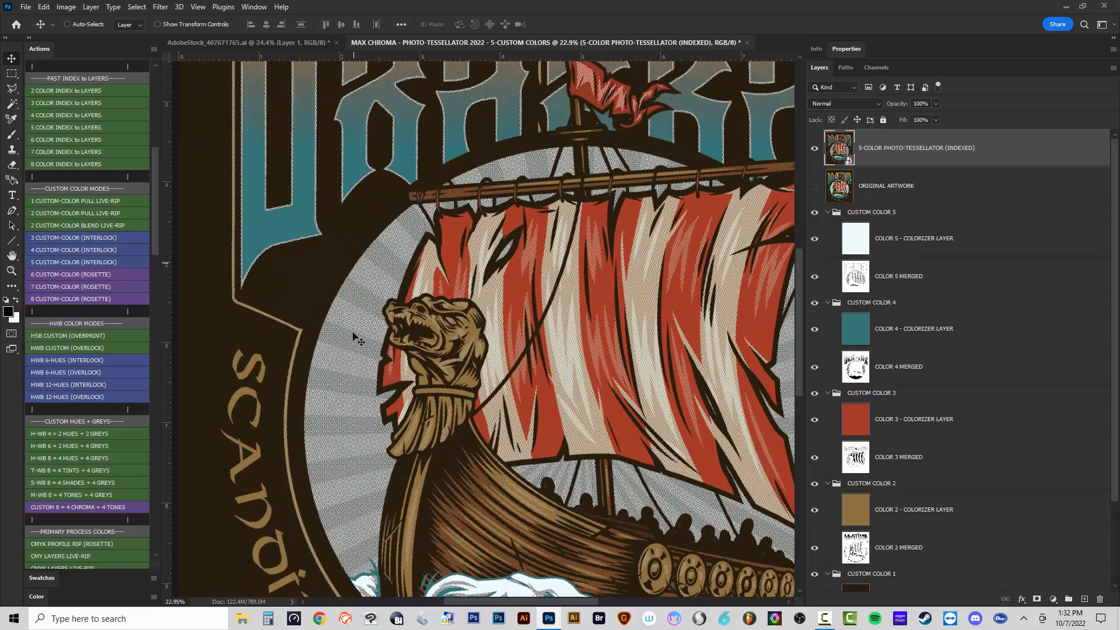
{"action": "scroll", "coordinate": [362, 312], "scroll_direction": "down", "scroll_amount": 5}
{"action": "scroll", "coordinate": [582, 372], "scroll_direction": "up", "scroll_amount": 7}
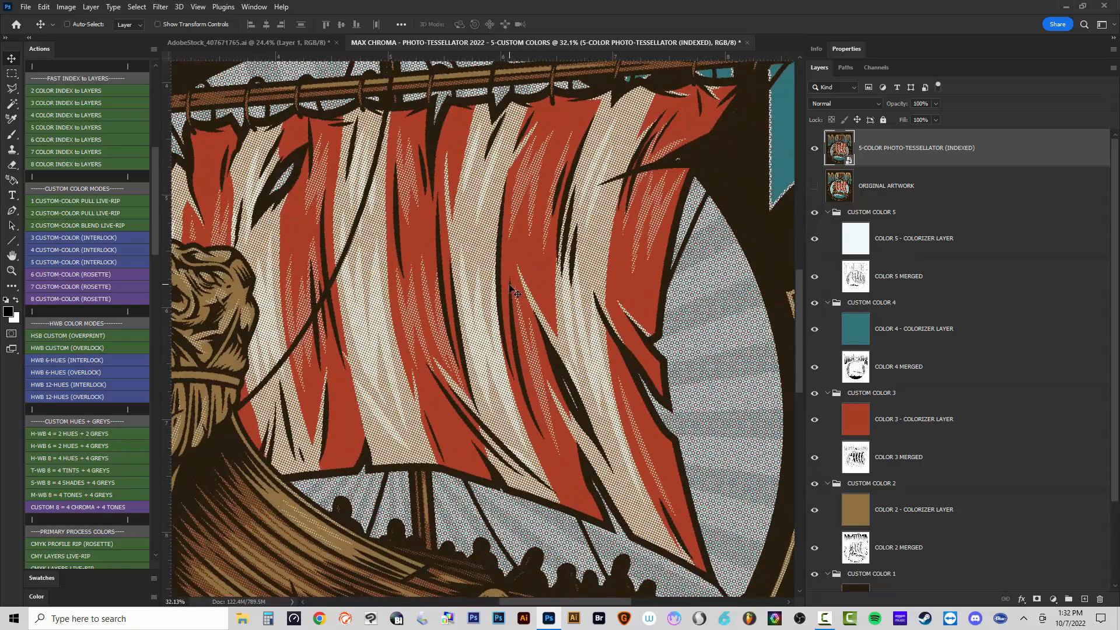
{"action": "scroll", "coordinate": [471, 304], "scroll_direction": "down", "scroll_amount": 3}
{"action": "scroll", "coordinate": [471, 310], "scroll_direction": "down", "scroll_amount": 4}
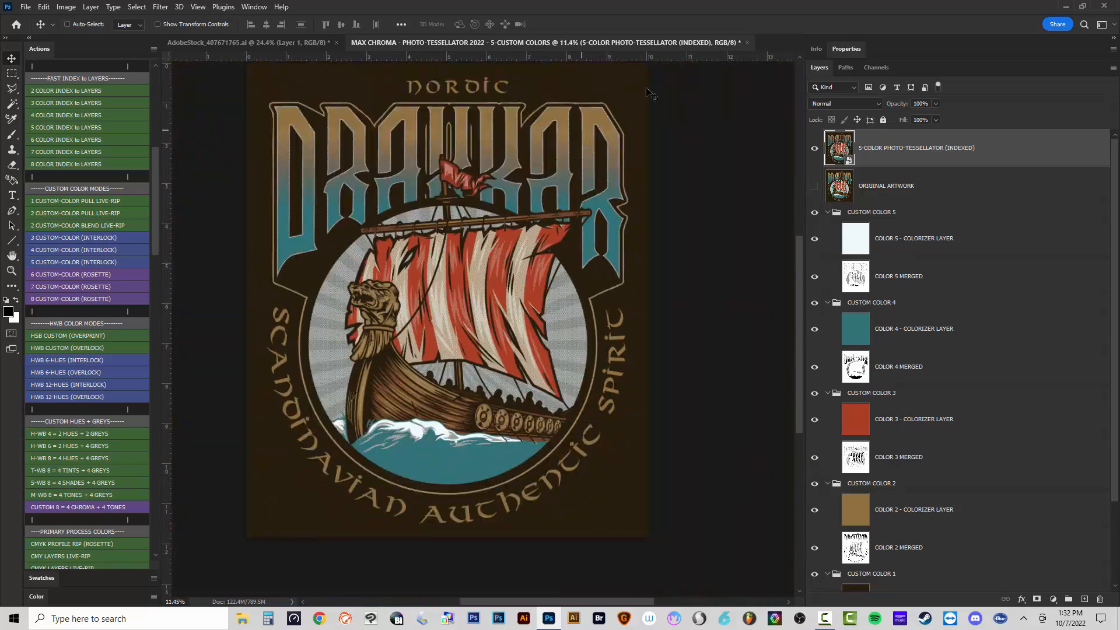
Close the five-color separation document and run the 6 CUSTOM-COLOR (ROSETTE) action on the original artwork.
{"action": "left_click", "coordinate": [747, 42]}
{"action": "left_click", "coordinate": [506, 238]}
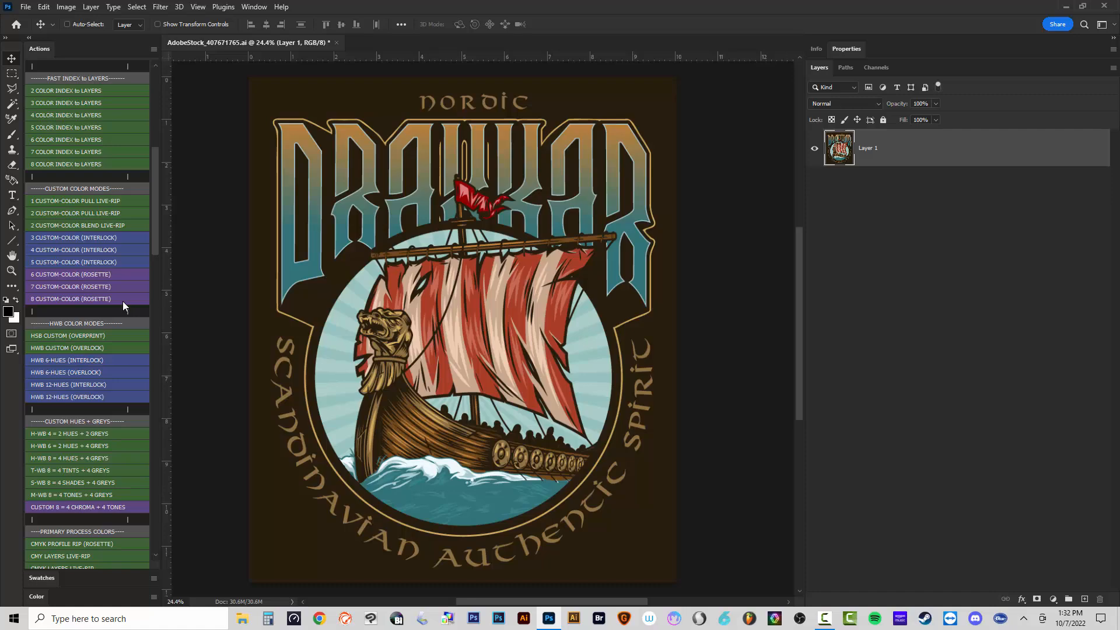
{"action": "left_click", "coordinate": [72, 274]}
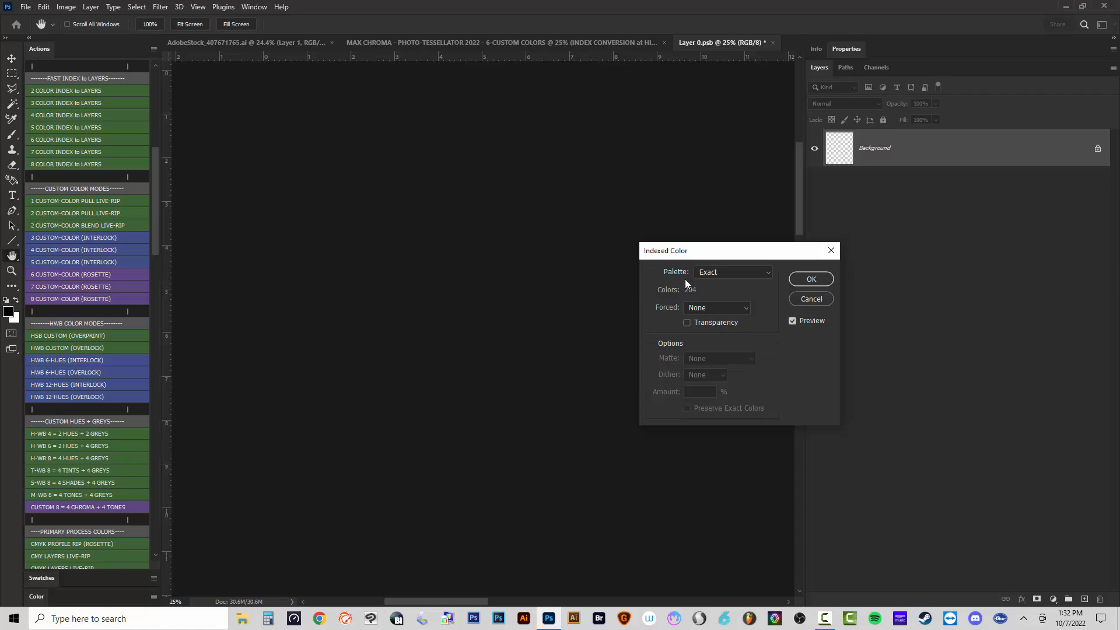
Turn off the Indexed Color preview and choose the Local (Perceptual) palette with 6 colors.
{"action": "left_click_drag", "start_coordinate": [707, 252], "coordinate": [828, 293]}
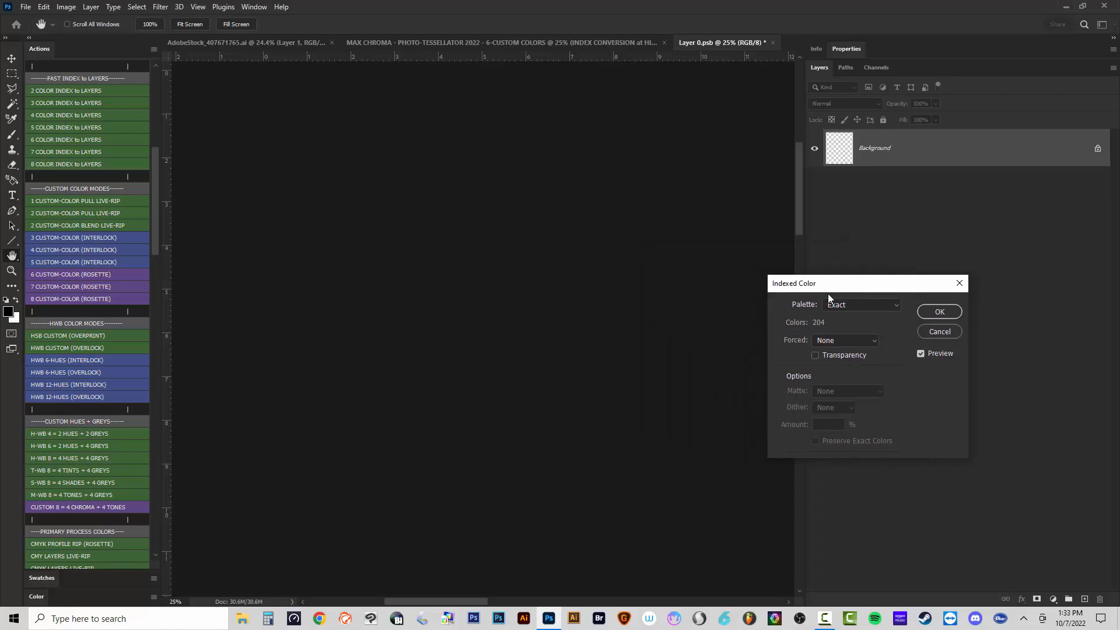
{"action": "left_click", "coordinate": [920, 354]}
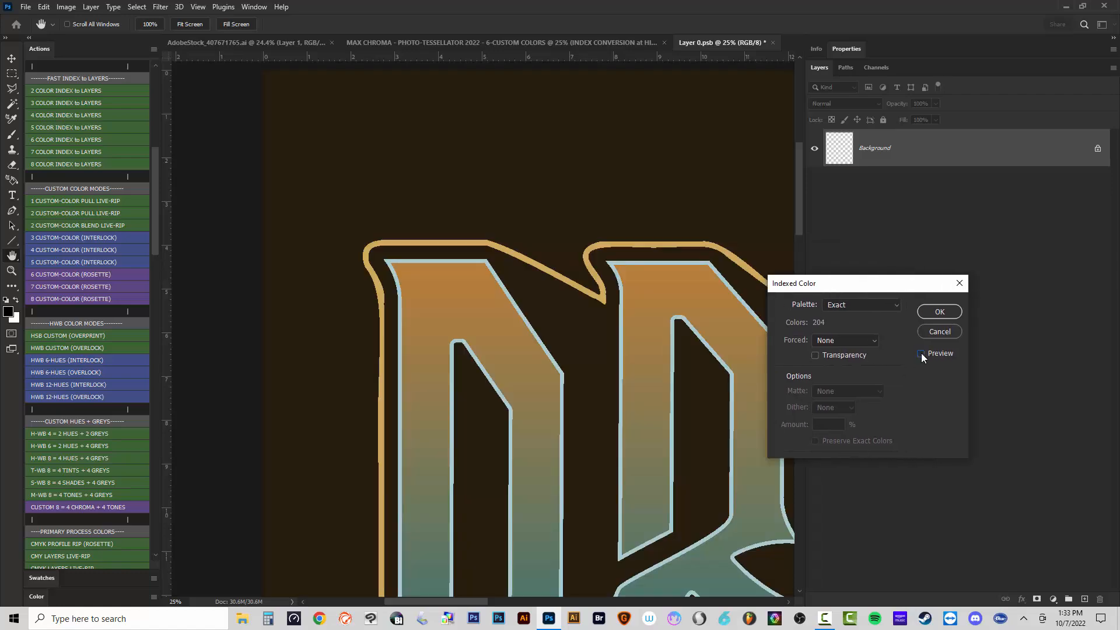
{"action": "scroll", "coordinate": [480, 305], "scroll_direction": "down", "scroll_amount": 3}
{"action": "scroll", "coordinate": [480, 305], "scroll_direction": "down", "scroll_amount": 3}
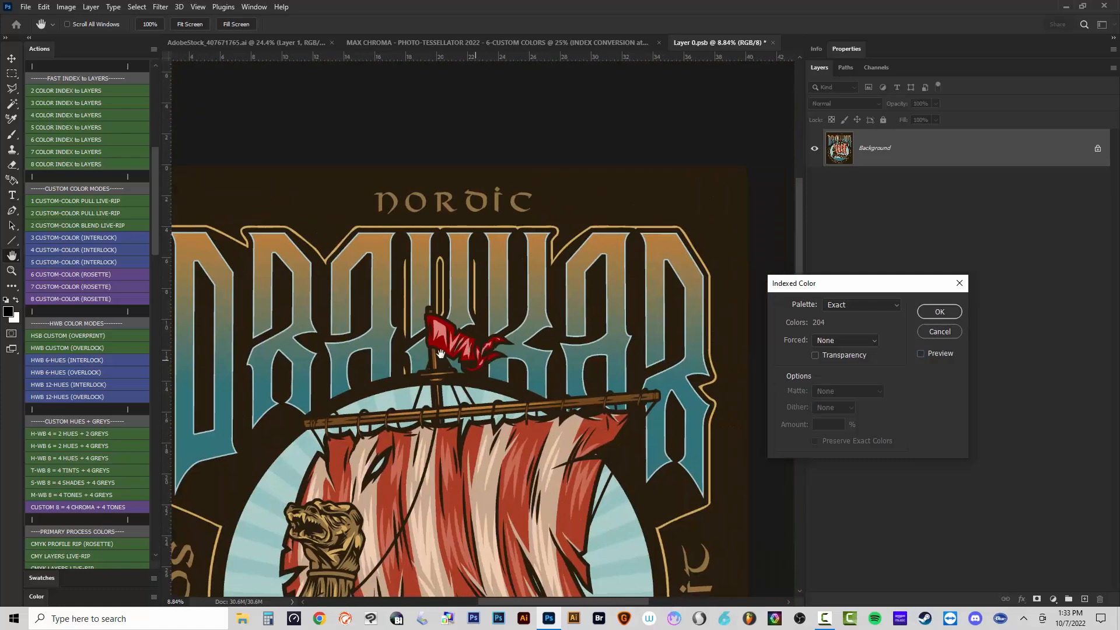
{"action": "left_click", "coordinate": [855, 305]}
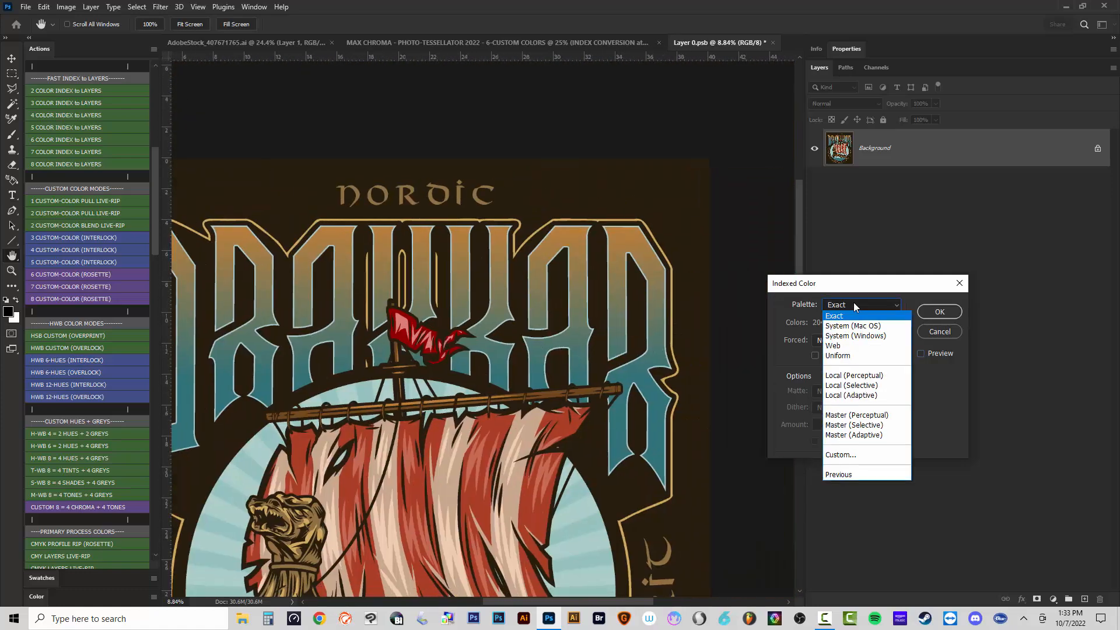
{"action": "left_click", "coordinate": [860, 378]}
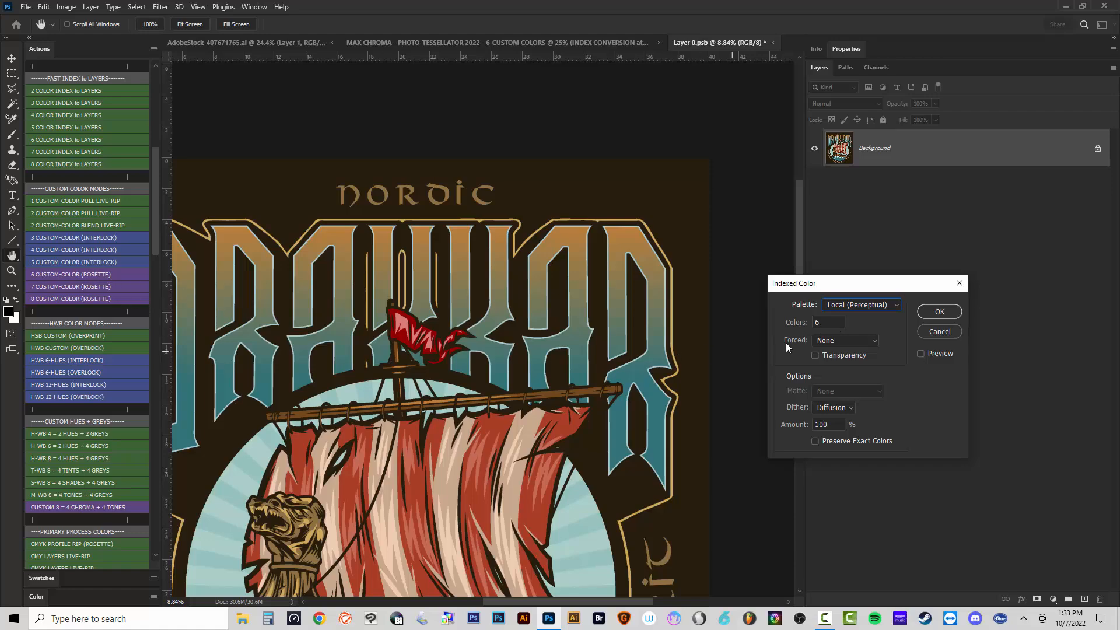
Compare the whole artwork with the six-color indexed preview on and off.
{"action": "left_click", "coordinate": [926, 353]}
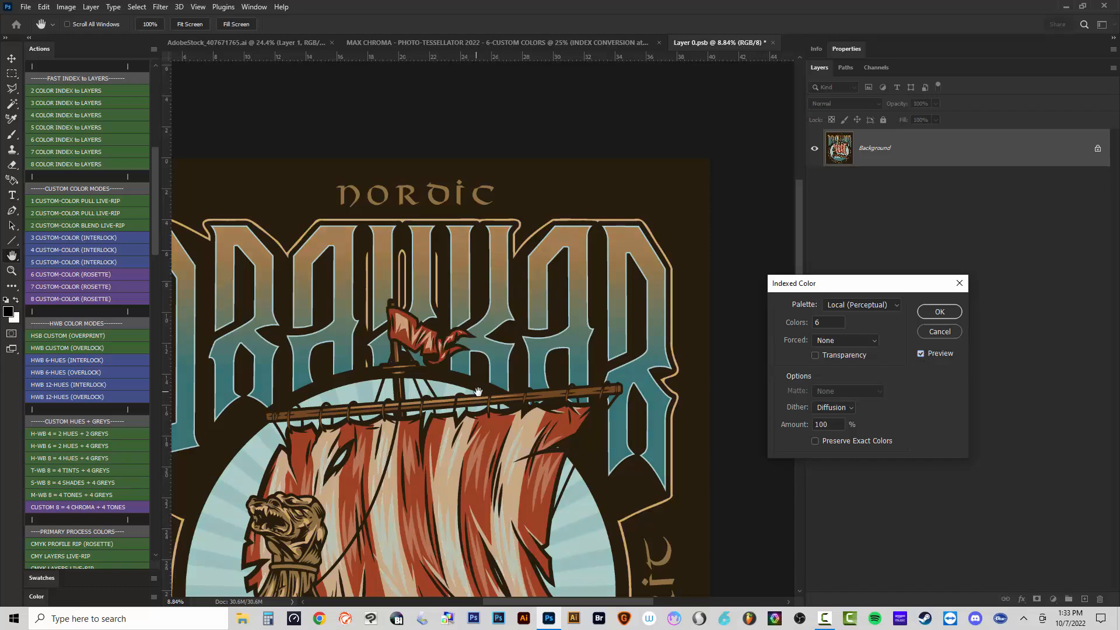
{"action": "left_click_drag", "start_coordinate": [479, 391], "coordinate": [491, 280]}
{"action": "scroll", "coordinate": [479, 284], "scroll_direction": "down", "scroll_amount": 4}
{"action": "scroll", "coordinate": [454, 303], "scroll_direction": "up", "scroll_amount": 1}
{"action": "scroll", "coordinate": [420, 320], "scroll_direction": "down", "scroll_amount": 1}
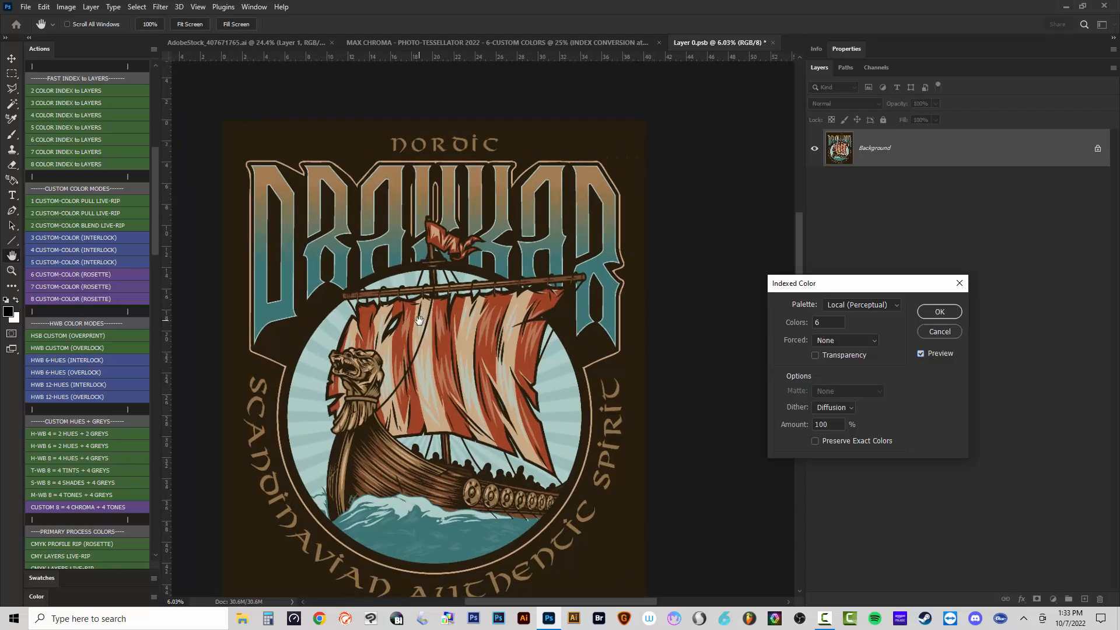
{"action": "left_click", "coordinate": [920, 353]}
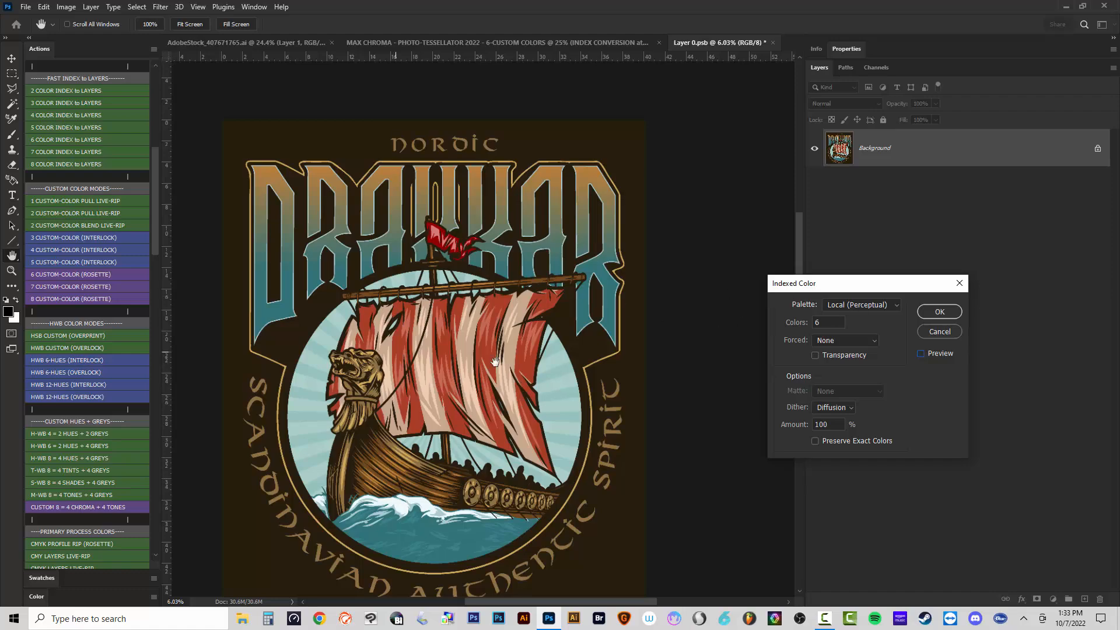
Switch the palette to Custom and set the first table color to the artwork's dark brown background, 261d0e.
{"action": "left_click_drag", "start_coordinate": [846, 283], "coordinate": [741, 303]}
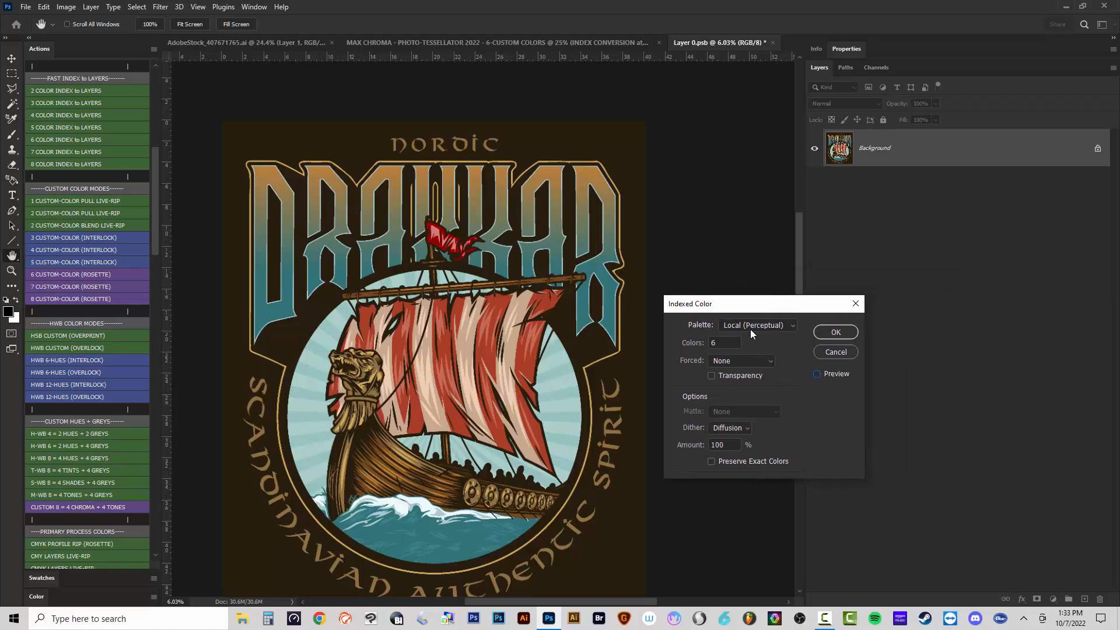
{"action": "left_click", "coordinate": [750, 327]}
{"action": "left_click", "coordinate": [751, 475]}
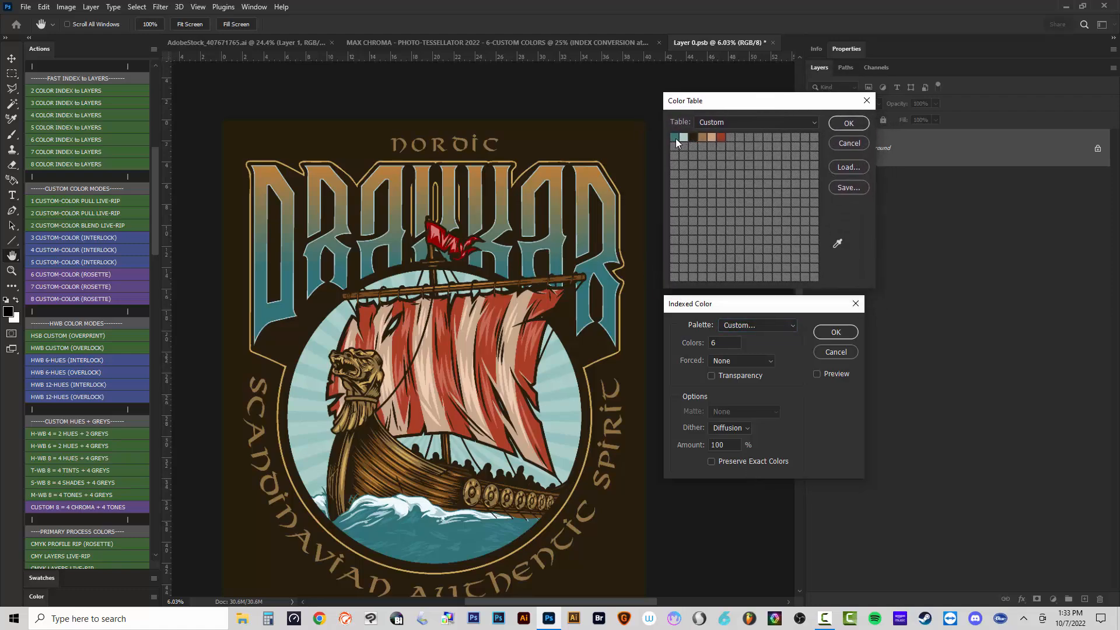
{"action": "left_click", "coordinate": [674, 137]}
{"action": "left_click", "coordinate": [629, 140]}
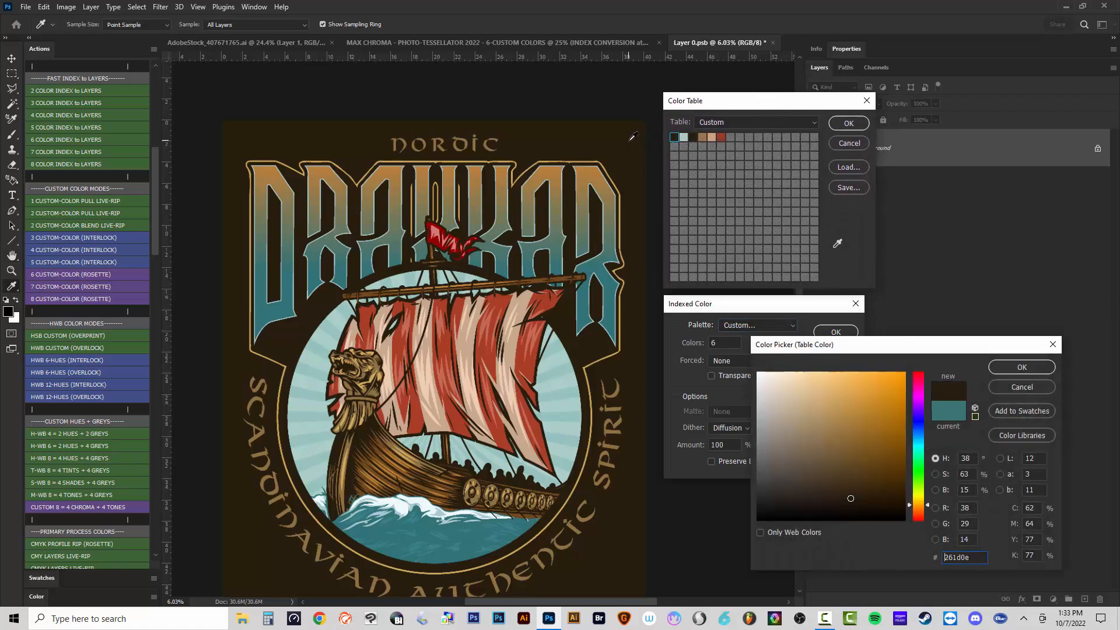
{"action": "left_click", "coordinate": [1001, 364]}
Set the second table color to the NORDIC lettering's brown, 907141, and the third to the sail's red, aa3e27.
{"action": "left_click", "coordinate": [685, 138]}
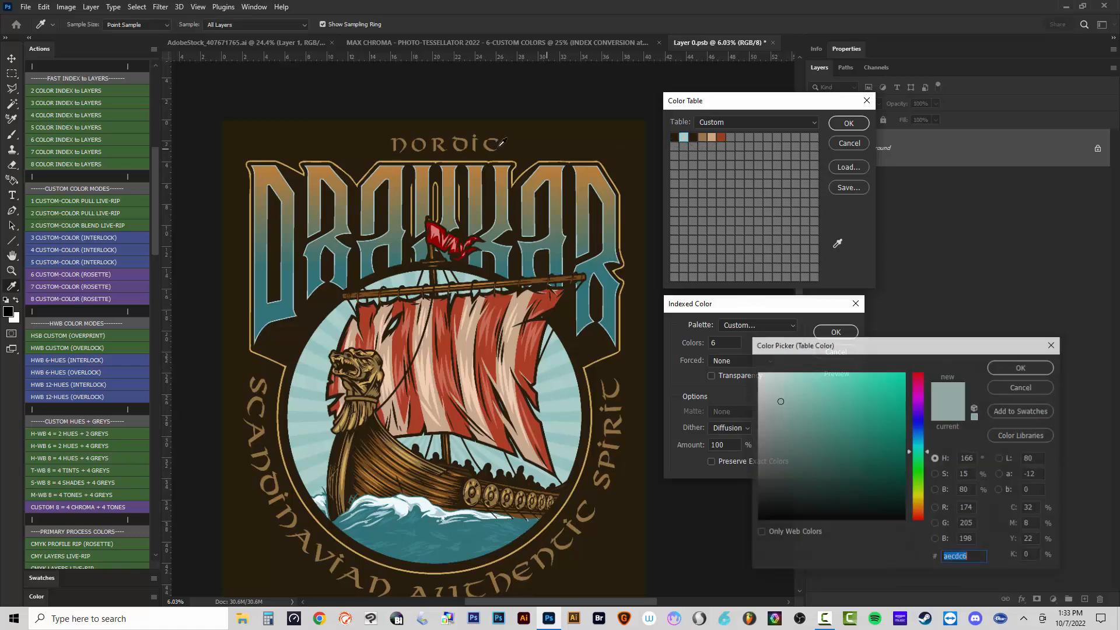
{"action": "left_click", "coordinate": [489, 145]}
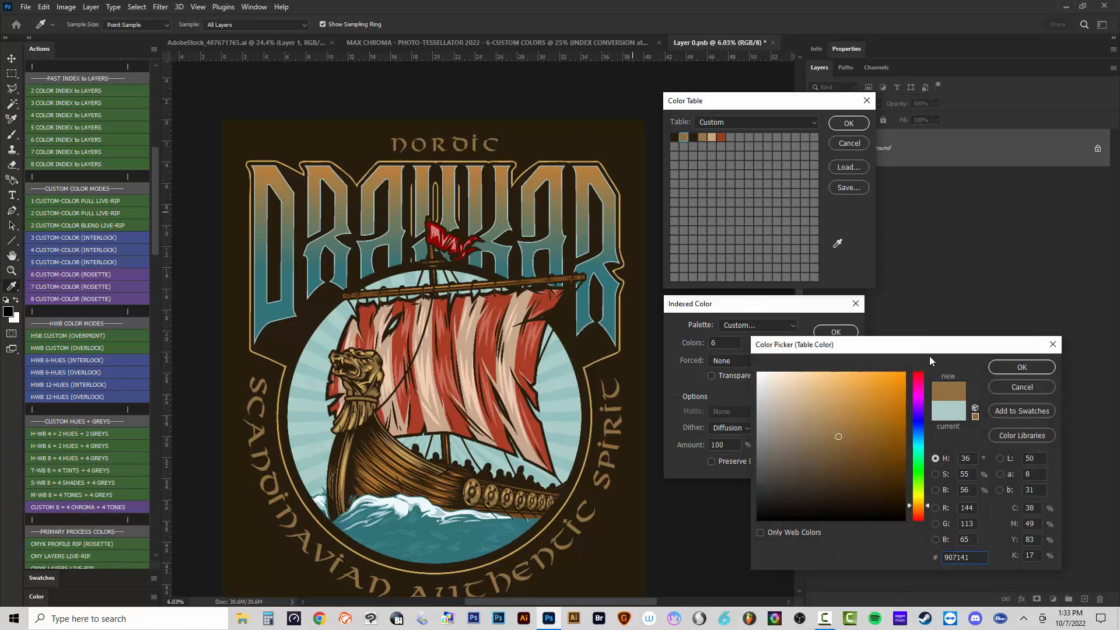
{"action": "left_click", "coordinate": [1022, 366]}
{"action": "left_click", "coordinate": [693, 139]}
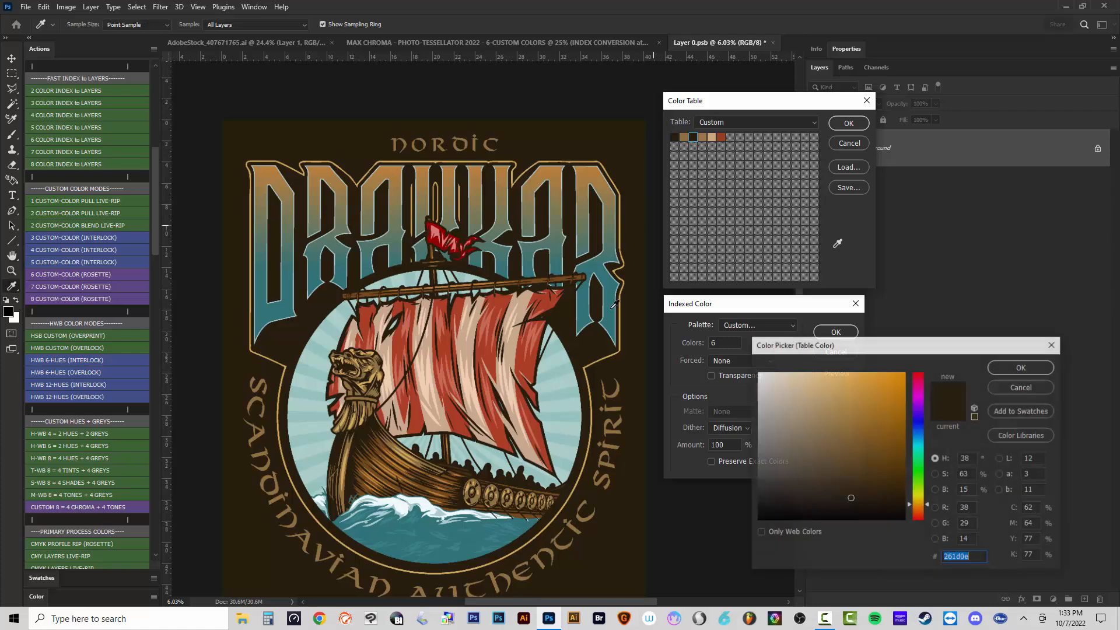
{"action": "left_click", "coordinate": [490, 351]}
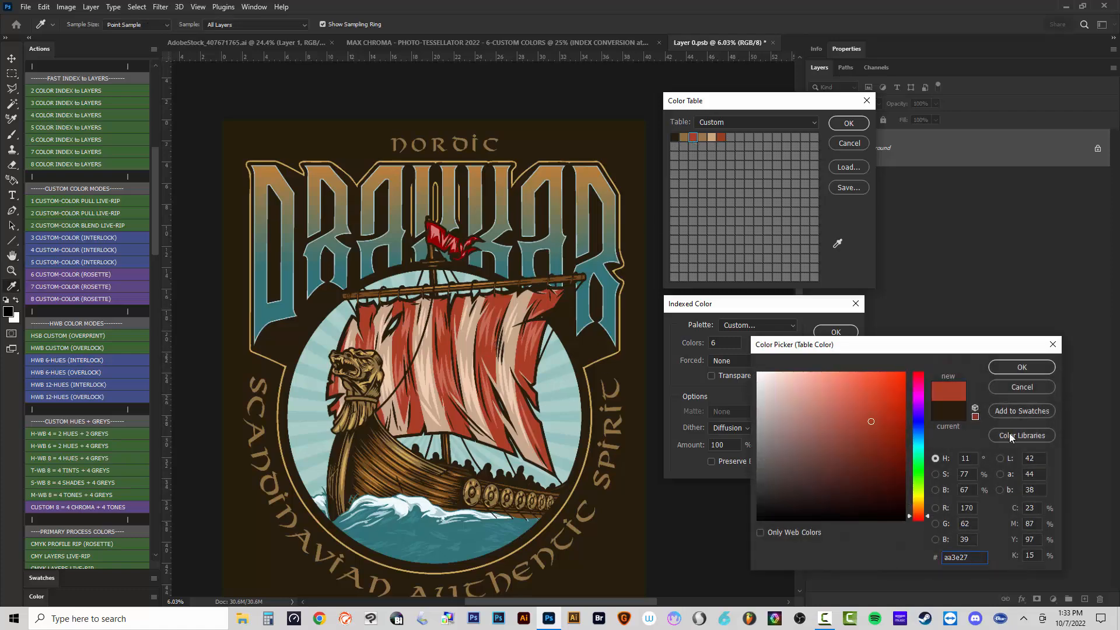
{"action": "left_click", "coordinate": [1010, 370]}
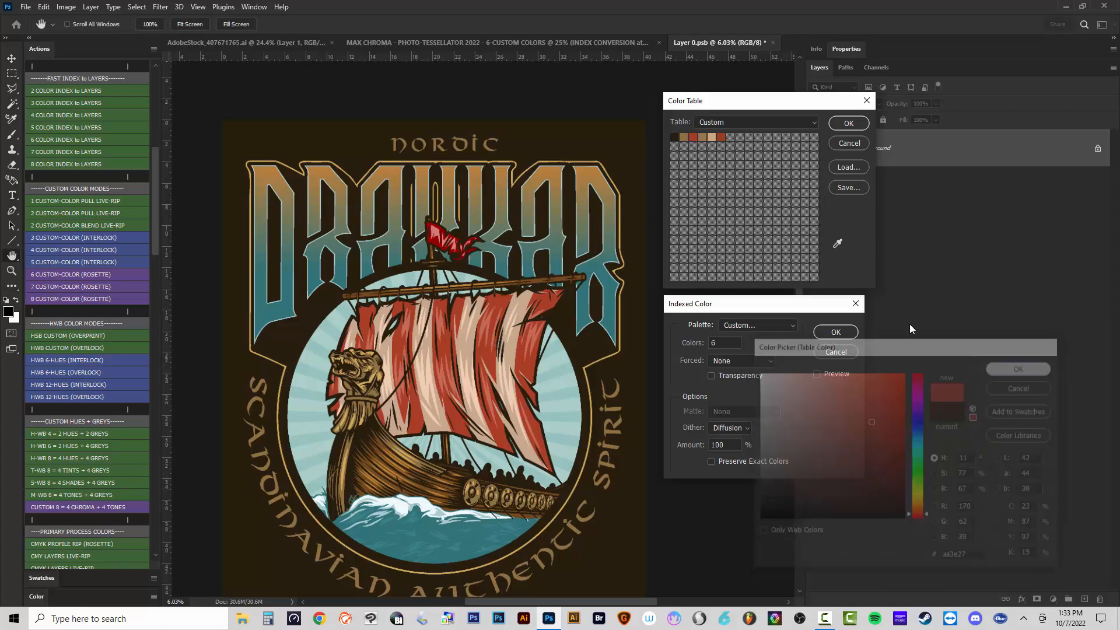
Set the fourth table color to the teal sampled from the water below the ship.
{"action": "left_click", "coordinate": [703, 139]}
{"action": "left_click", "coordinate": [584, 317]}
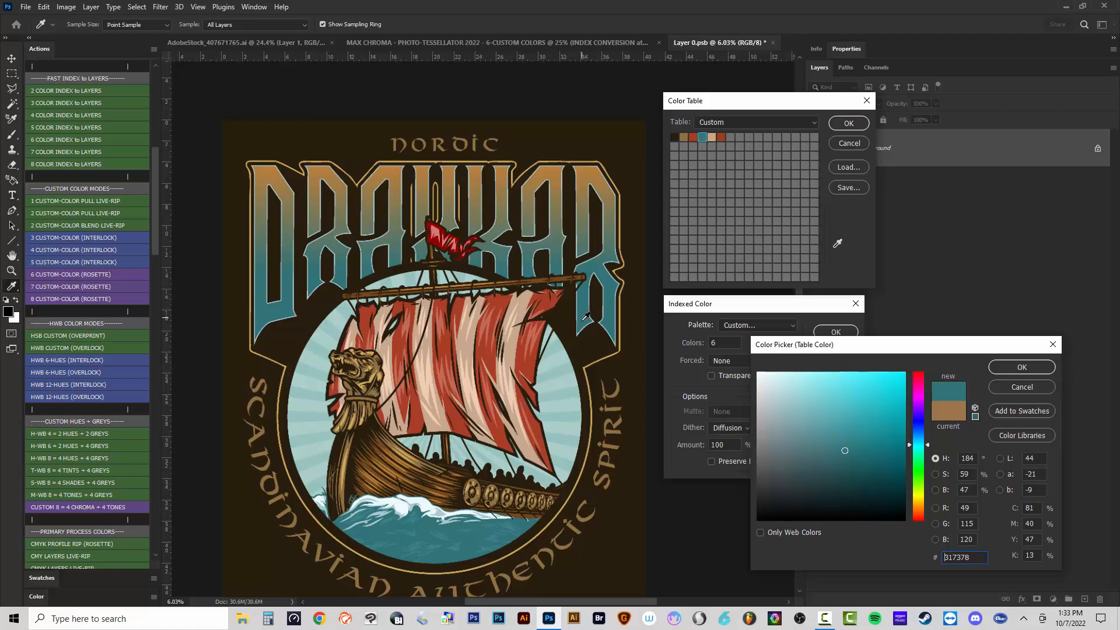
{"action": "left_click", "coordinate": [472, 534]}
{"action": "left_click", "coordinate": [1031, 368]}
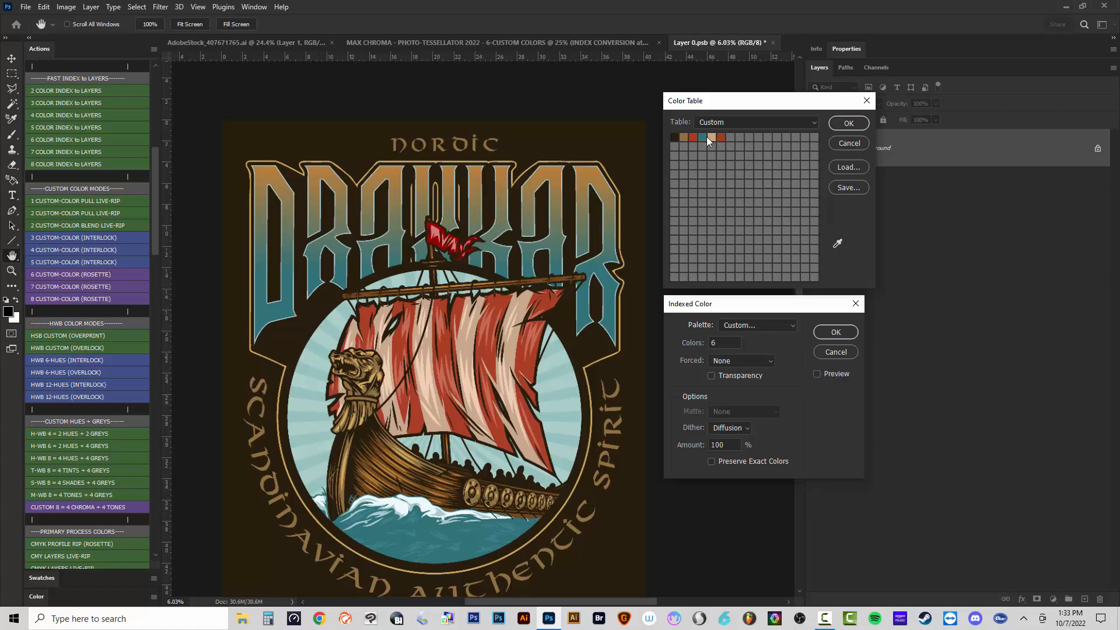
Set the fifth table color to the orange at the top of the DRAKKAR lettering, b87f3a.
{"action": "left_click", "coordinate": [708, 138]}
{"action": "left_click", "coordinate": [586, 167]}
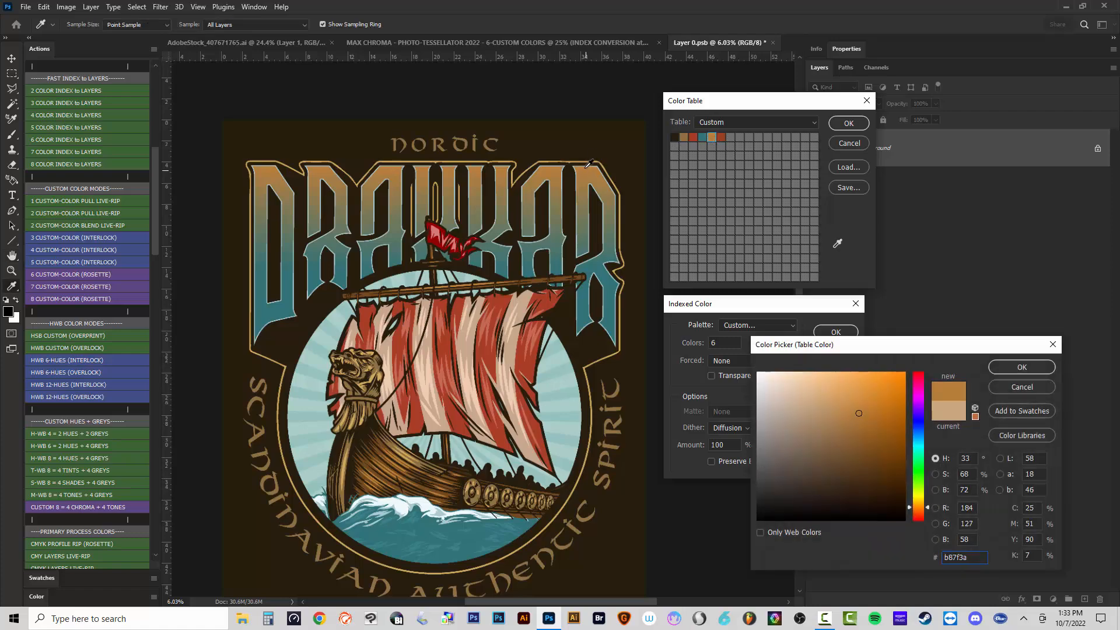
{"action": "left_click", "coordinate": [585, 169]}
{"action": "scroll", "coordinate": [580, 172], "scroll_direction": "up", "scroll_amount": 5}
{"action": "scroll", "coordinate": [541, 185], "scroll_direction": "up", "scroll_amount": 3}
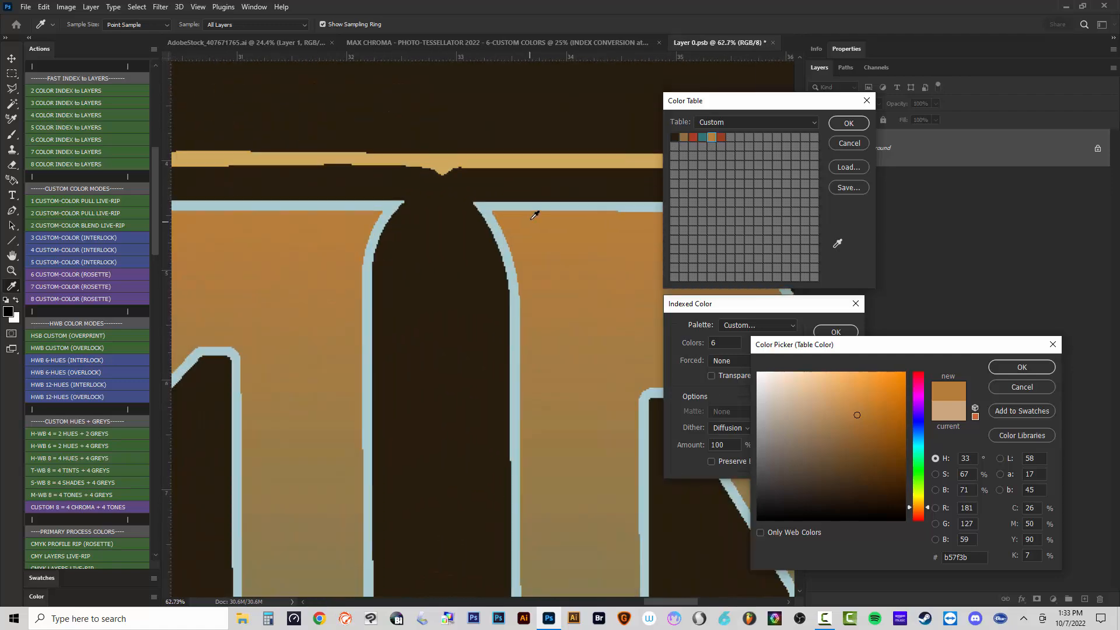
{"action": "left_click", "coordinate": [519, 154]}
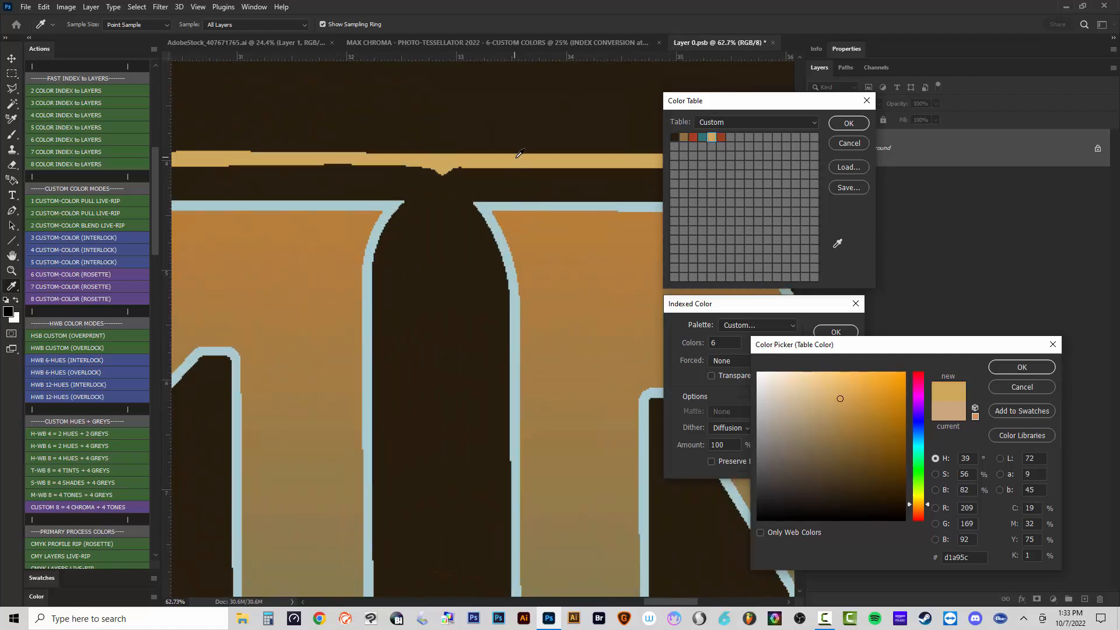
{"action": "left_click", "coordinate": [527, 224]}
{"action": "scroll", "coordinate": [554, 181], "scroll_direction": "down", "scroll_amount": 7}
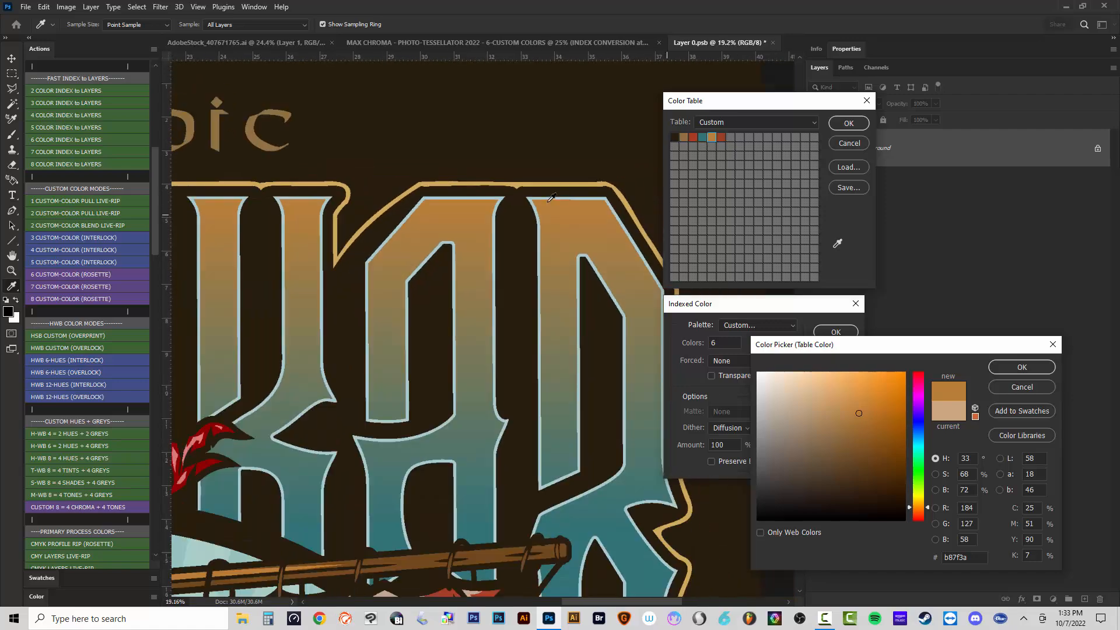
{"action": "scroll", "coordinate": [470, 256], "scroll_direction": "down", "scroll_amount": 3}
{"action": "scroll", "coordinate": [522, 406], "scroll_direction": "up", "scroll_amount": 2}
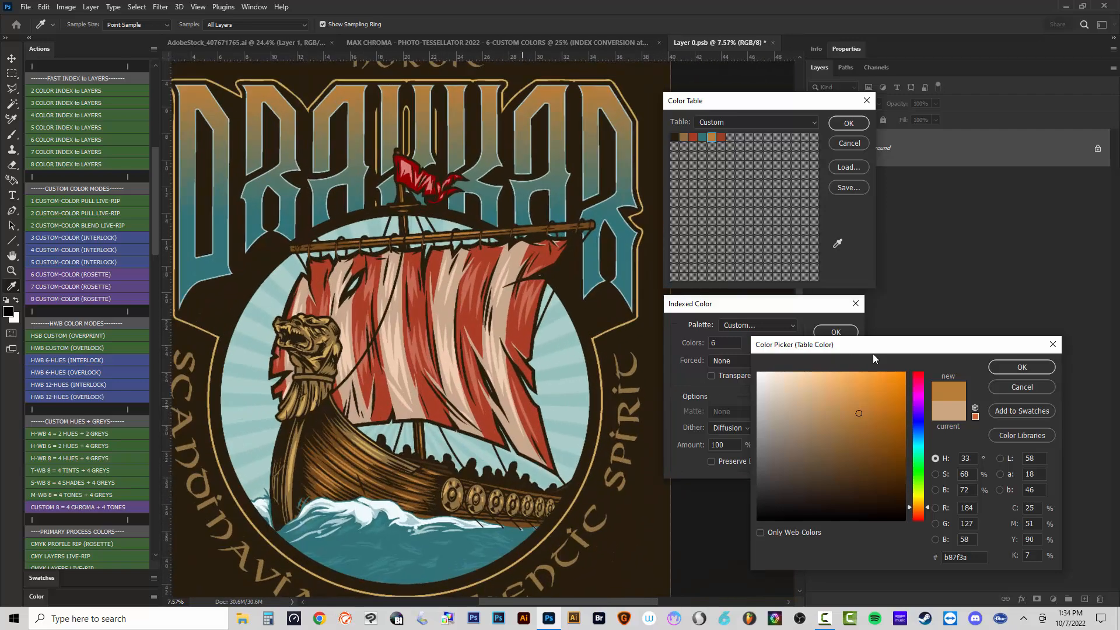
{"action": "left_click", "coordinate": [1004, 366]}
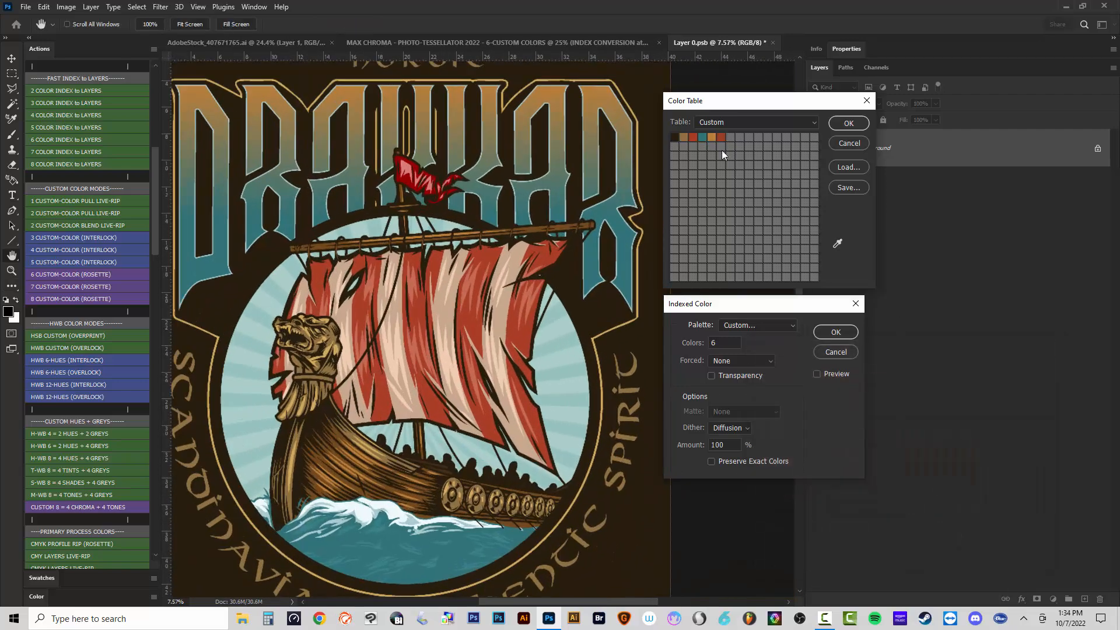
Set the sixth table color to the near-white of the wave foam, edf9f9.
{"action": "left_click", "coordinate": [722, 136]}
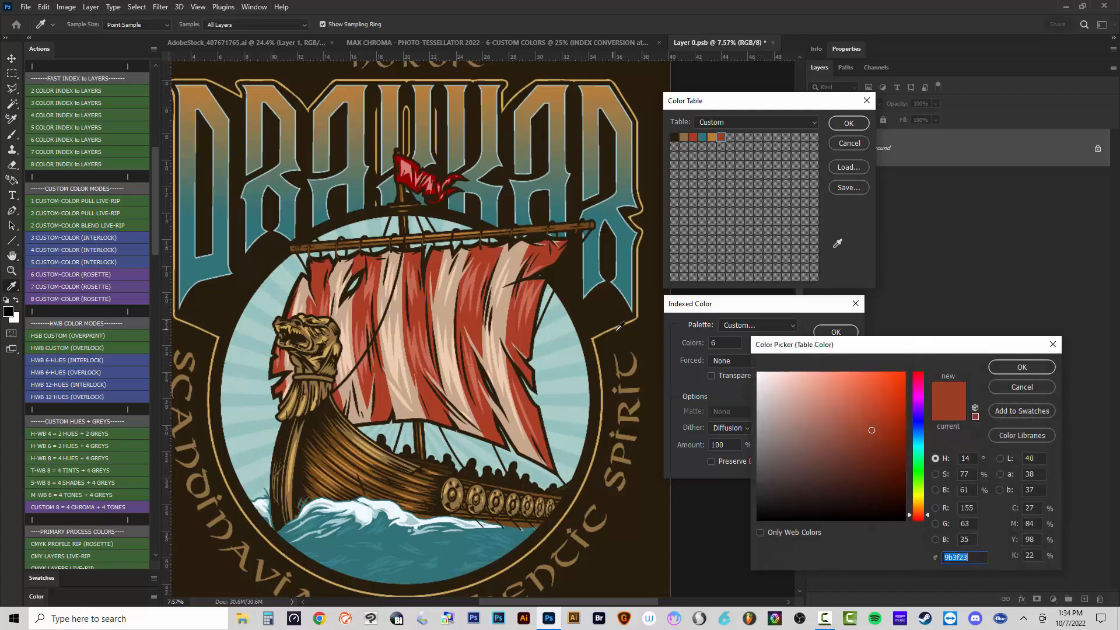
{"action": "left_click", "coordinate": [395, 502]}
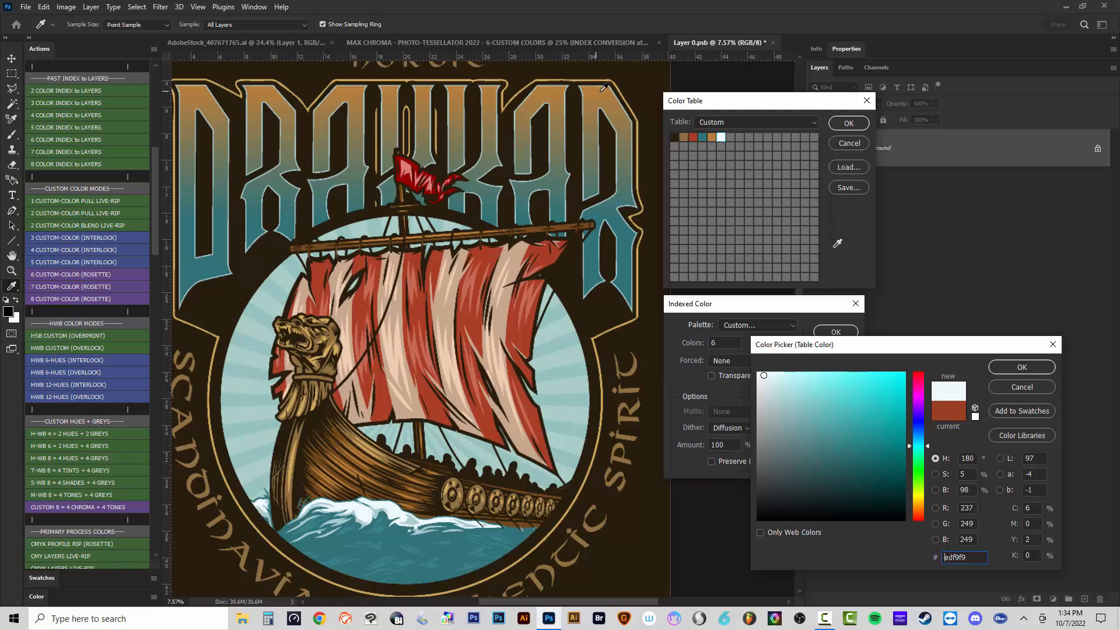
{"action": "left_click", "coordinate": [374, 506]}
{"action": "left_click", "coordinate": [1007, 369]}
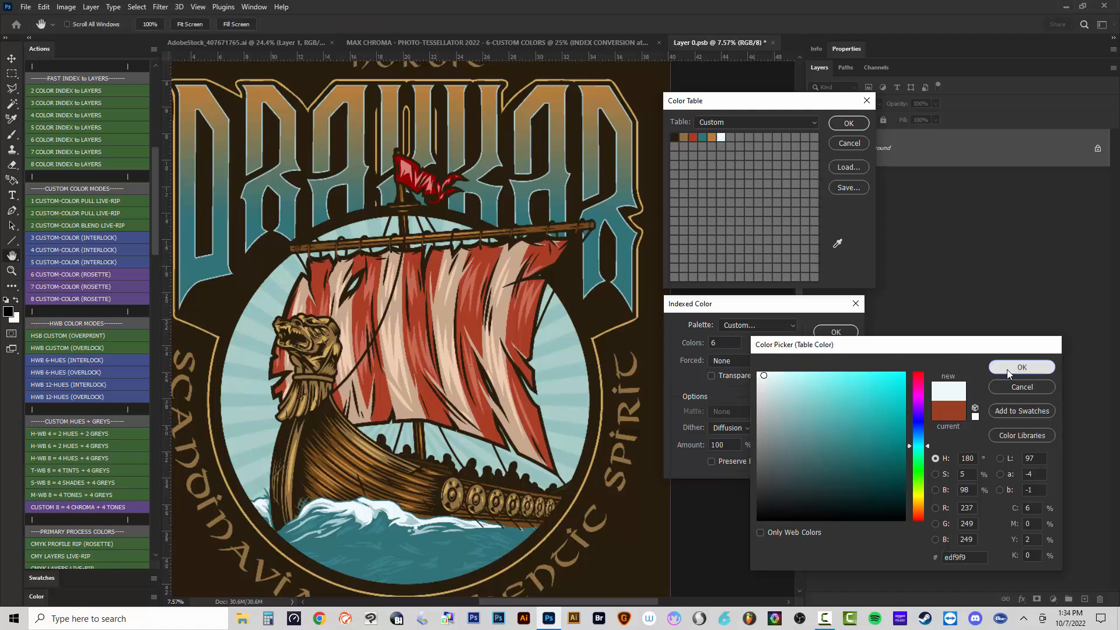
Examine the wave foam, the hull and the DRAKKAR lettering's outlines up close for a suitable light color.
{"action": "scroll", "coordinate": [384, 510], "scroll_direction": "up", "scroll_amount": 4}
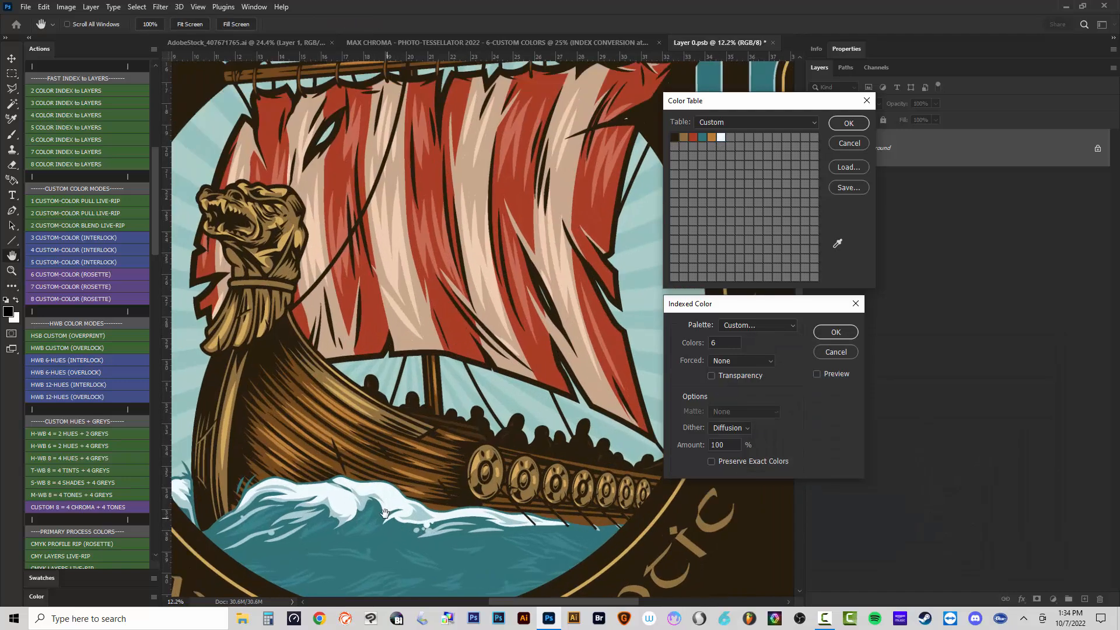
{"action": "scroll", "coordinate": [387, 462], "scroll_direction": "down", "scroll_amount": 5}
{"action": "left_click_drag", "start_coordinate": [432, 89], "coordinate": [422, 234]}
{"action": "scroll", "coordinate": [422, 234], "scroll_direction": "up", "scroll_amount": 15}
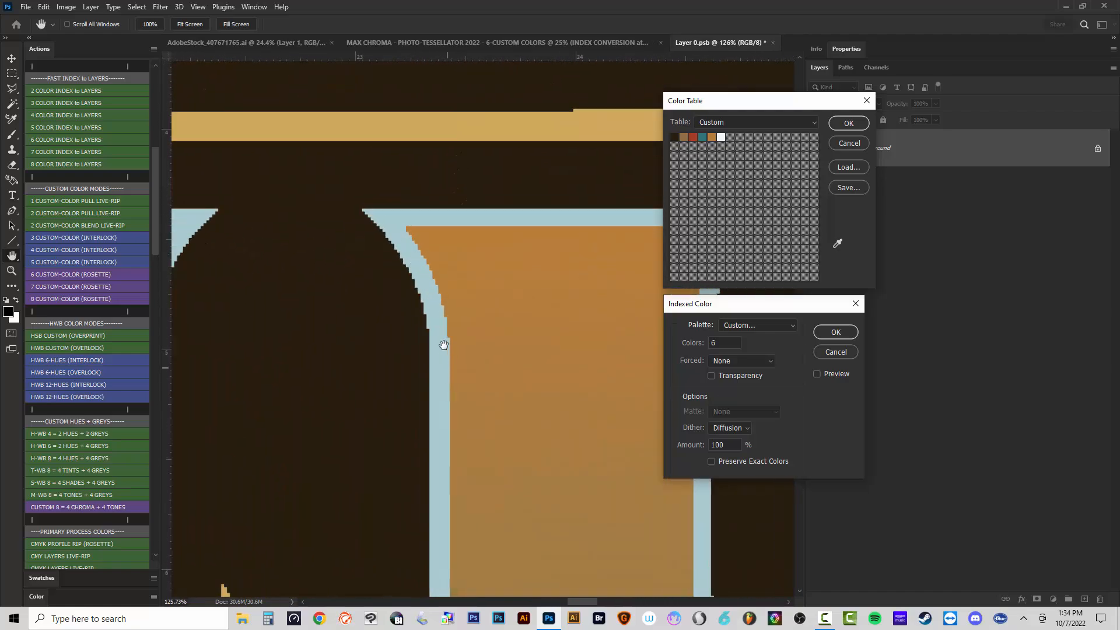
{"action": "scroll", "coordinate": [432, 315], "scroll_direction": "down", "scroll_amount": 10}
{"action": "left_click_drag", "start_coordinate": [373, 551], "coordinate": [411, 279]}
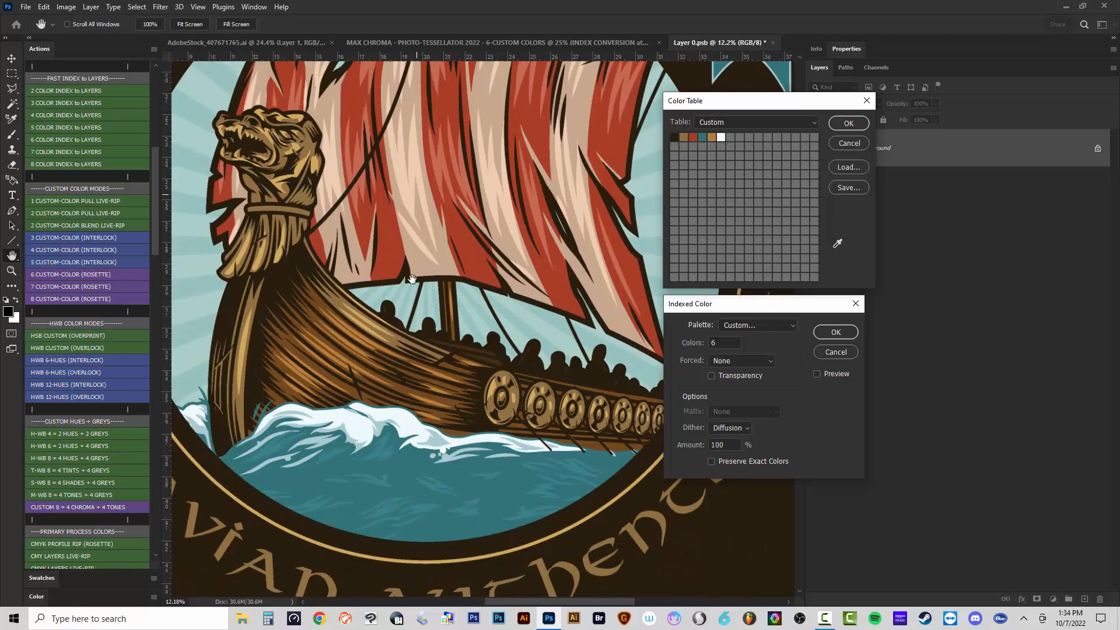
{"action": "scroll", "coordinate": [382, 468], "scroll_direction": "up", "scroll_amount": 7}
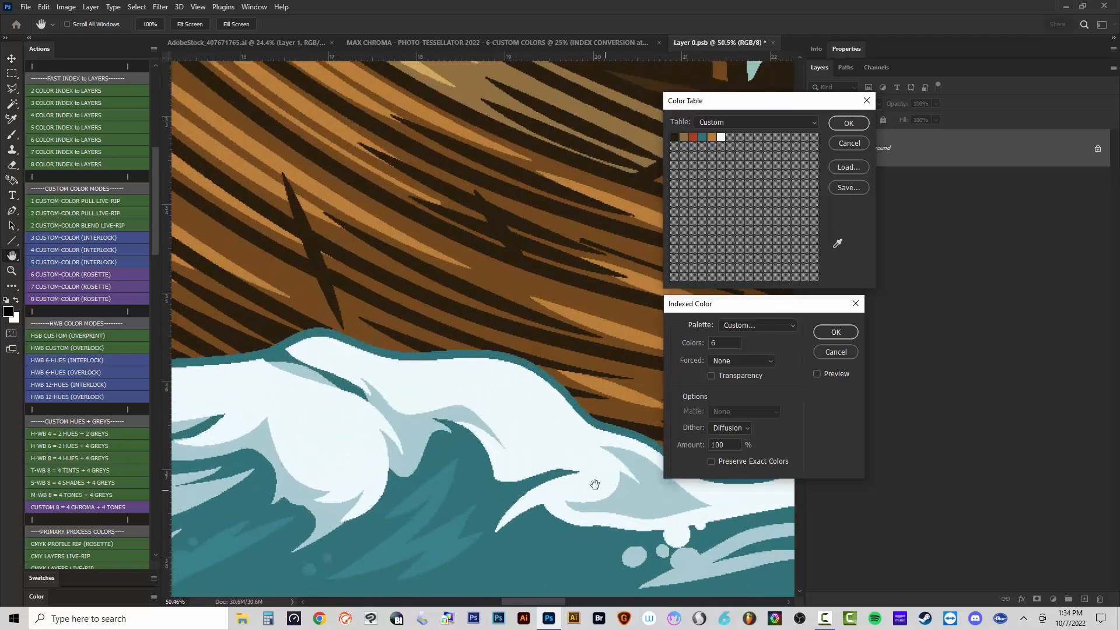
{"action": "scroll", "coordinate": [443, 444], "scroll_direction": "down", "scroll_amount": 8}
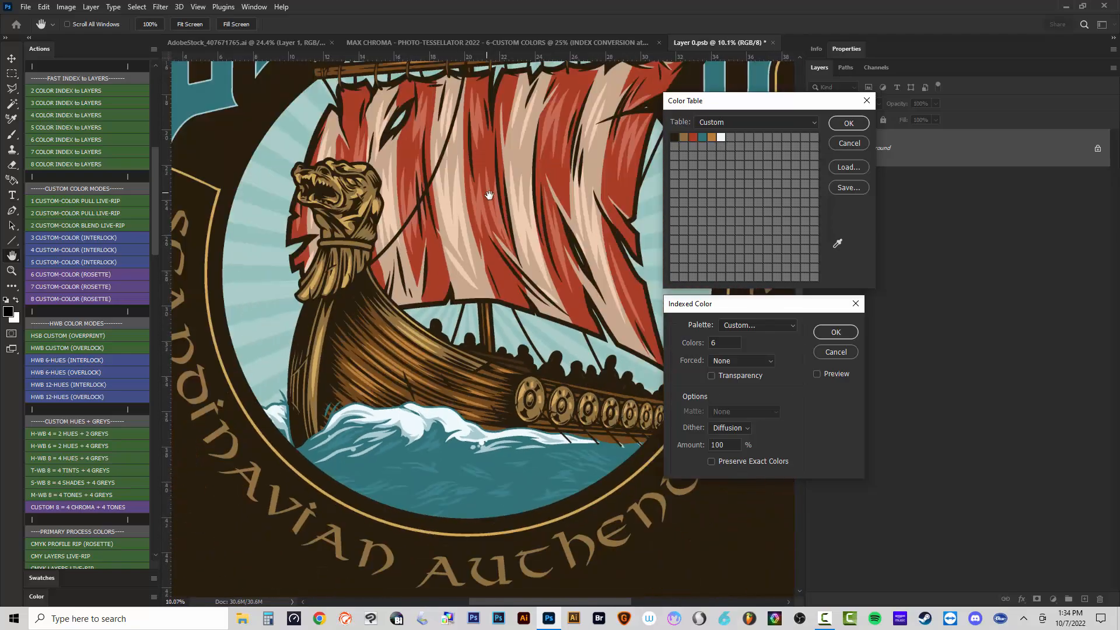
{"action": "scroll", "coordinate": [488, 195], "scroll_direction": "up", "scroll_amount": 6}
{"action": "scroll", "coordinate": [435, 140], "scroll_direction": "up", "scroll_amount": 3}
{"action": "scroll", "coordinate": [445, 135], "scroll_direction": "up", "scroll_amount": 3}
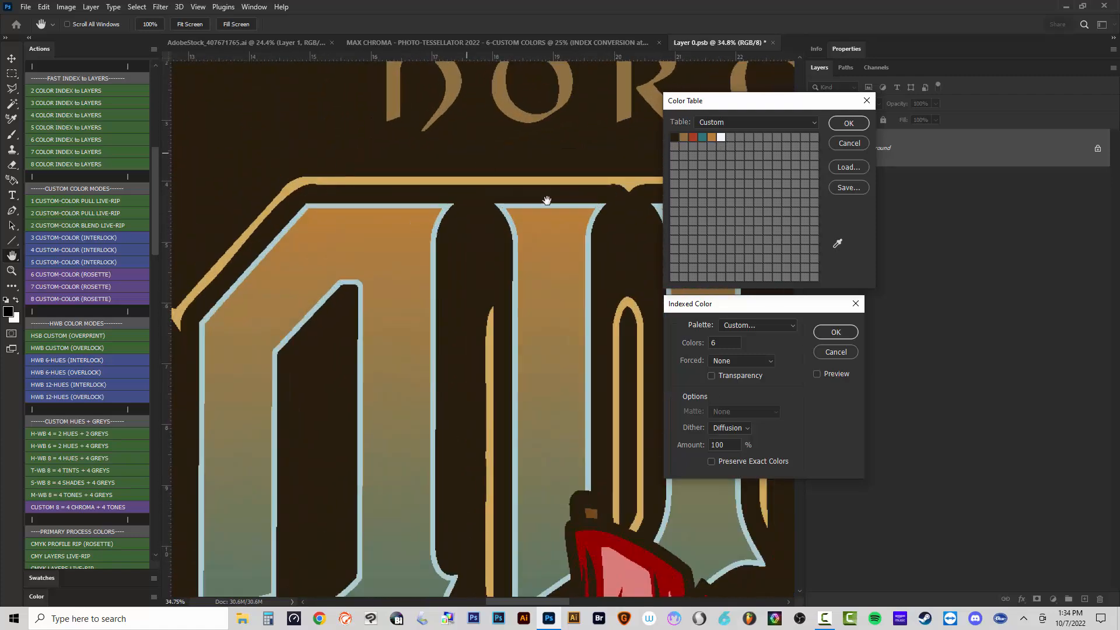
Set the sixth table color to the light blue of the DRAKKAR lettering's outline, a9cbcf, and accept the color table.
{"action": "left_click", "coordinate": [721, 137]}
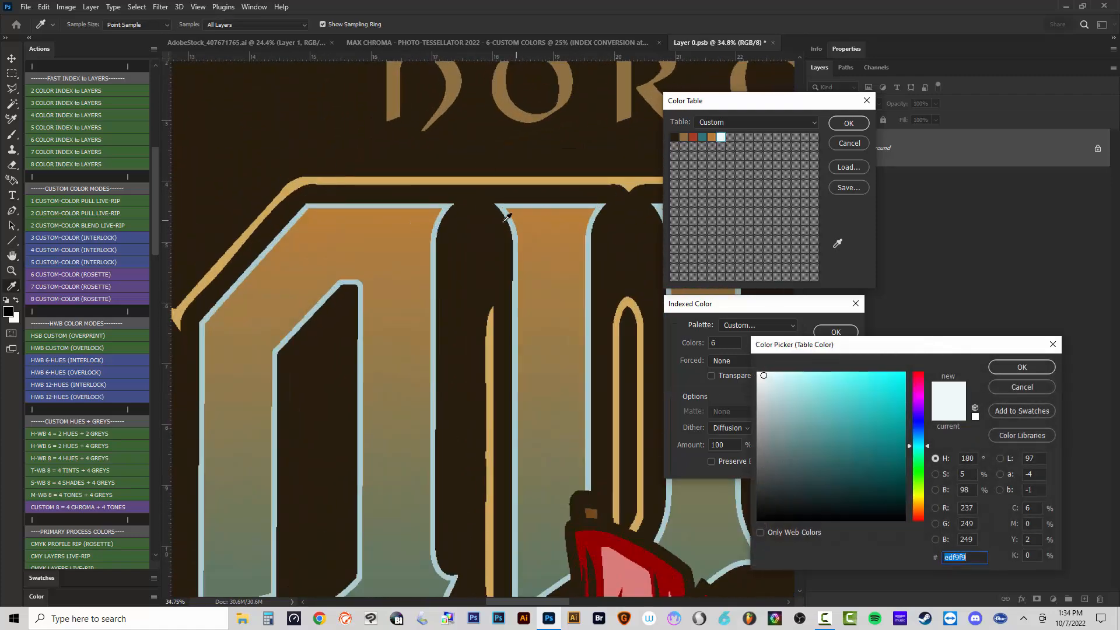
{"action": "left_click", "coordinate": [449, 205]}
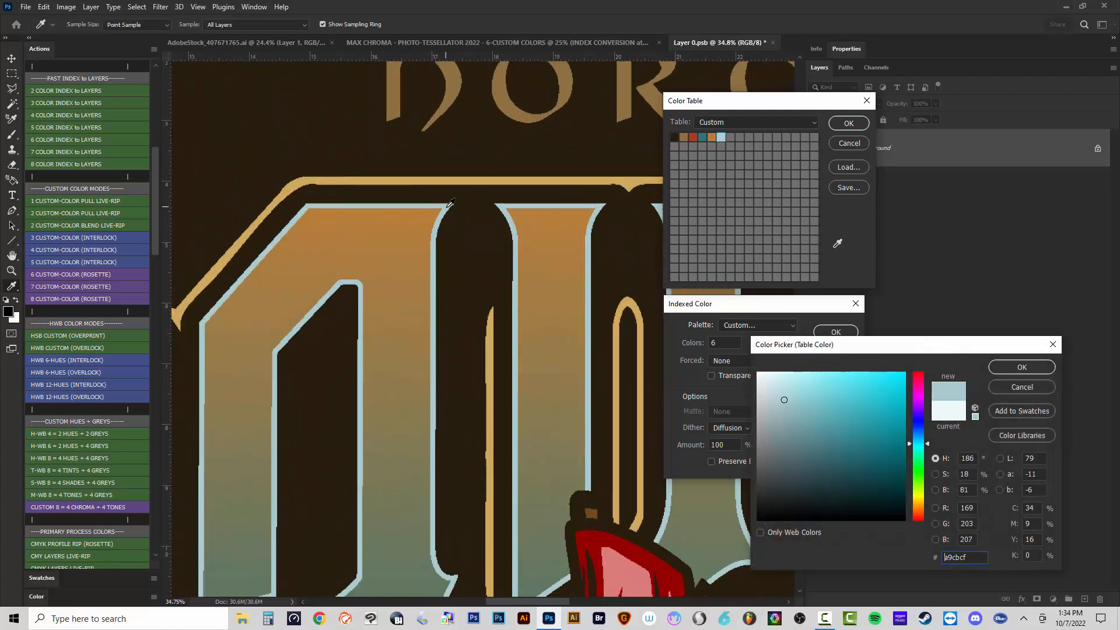
{"action": "left_click", "coordinate": [1022, 367]}
{"action": "scroll", "coordinate": [414, 265], "scroll_direction": "down", "scroll_amount": 2}
{"action": "scroll", "coordinate": [414, 265], "scroll_direction": "down", "scroll_amount": 2}
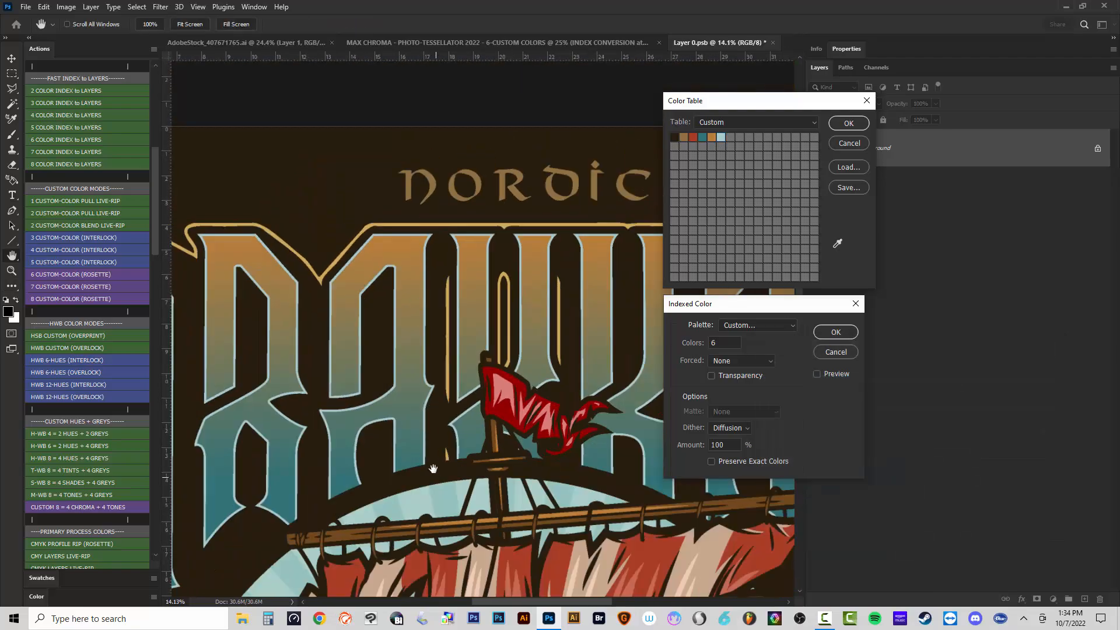
{"action": "scroll", "coordinate": [434, 465], "scroll_direction": "down", "scroll_amount": 4}
{"action": "scroll", "coordinate": [402, 507], "scroll_direction": "down", "scroll_amount": 4}
{"action": "scroll", "coordinate": [382, 414], "scroll_direction": "up", "scroll_amount": 5}
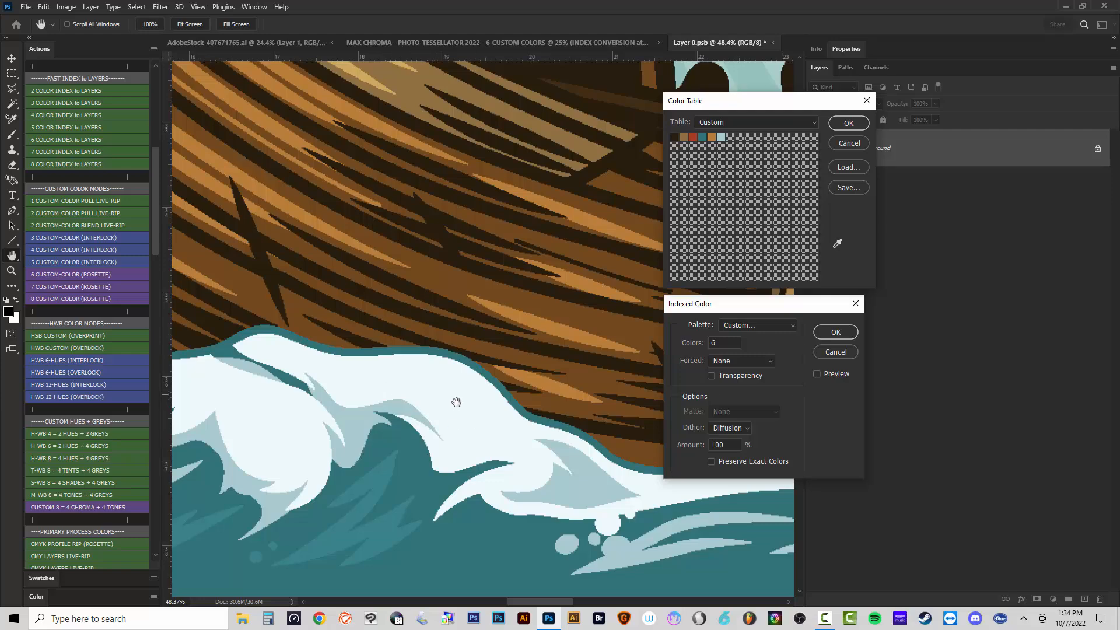
{"action": "left_click", "coordinate": [849, 123]}
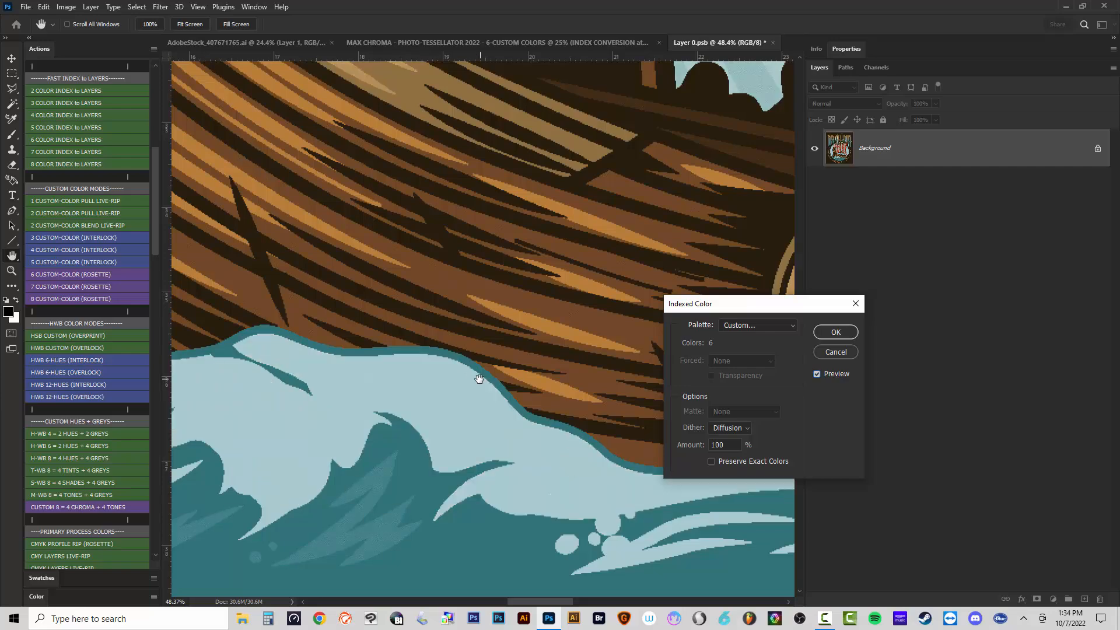
Examine the six-color indexed preview over the waves, sail and lettering, and compare it with the unindexed artwork.
{"action": "scroll", "coordinate": [481, 412], "scroll_direction": "down", "scroll_amount": 3}
{"action": "scroll", "coordinate": [481, 412], "scroll_direction": "down", "scroll_amount": 1}
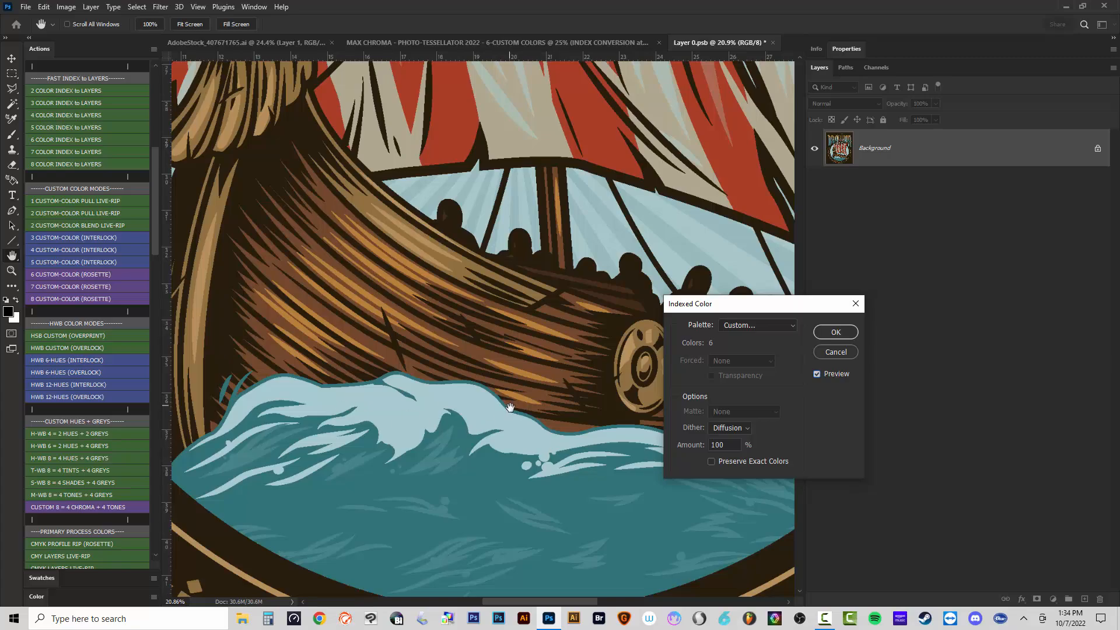
{"action": "left_click_drag", "start_coordinate": [488, 346], "coordinate": [432, 520]}
{"action": "left_click_drag", "start_coordinate": [517, 165], "coordinate": [416, 391]}
{"action": "scroll", "coordinate": [439, 272], "scroll_direction": "down", "scroll_amount": 2}
{"action": "scroll", "coordinate": [439, 272], "scroll_direction": "down", "scroll_amount": 4}
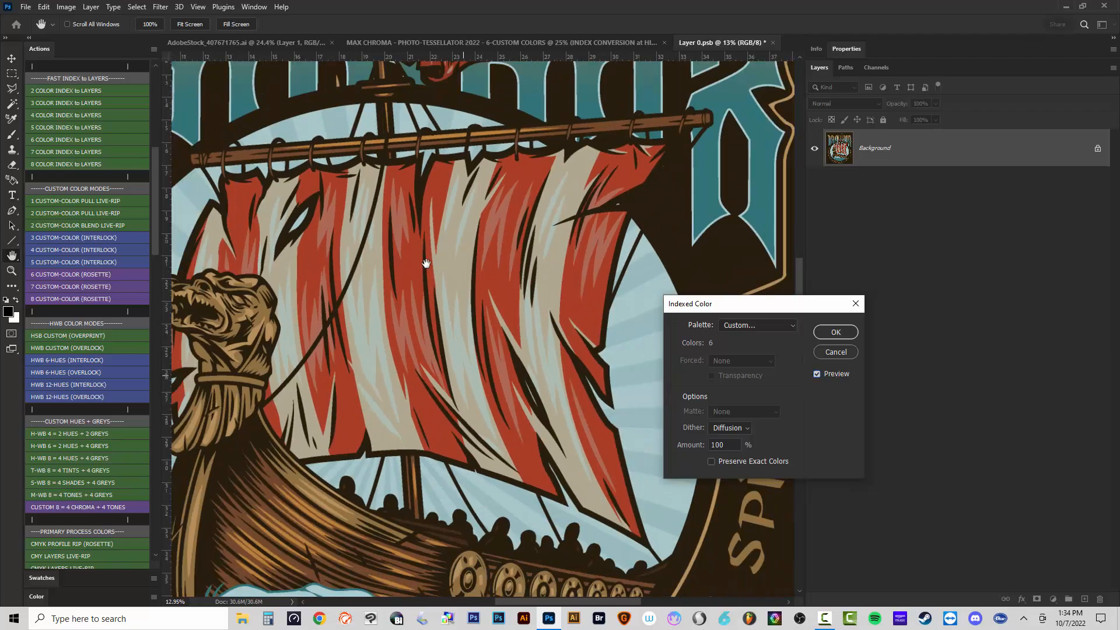
{"action": "scroll", "coordinate": [438, 173], "scroll_direction": "up", "scroll_amount": 3}
{"action": "scroll", "coordinate": [438, 173], "scroll_direction": "up", "scroll_amount": 12}
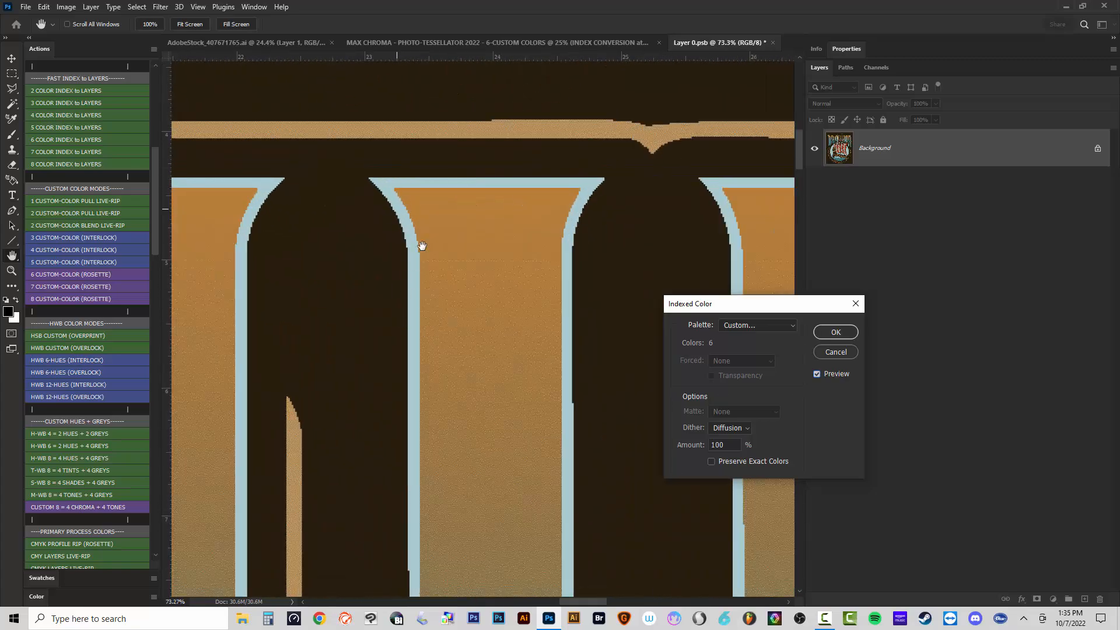
{"action": "scroll", "coordinate": [420, 243], "scroll_direction": "down", "scroll_amount": 9}
{"action": "scroll", "coordinate": [428, 229], "scroll_direction": "down", "scroll_amount": 5}
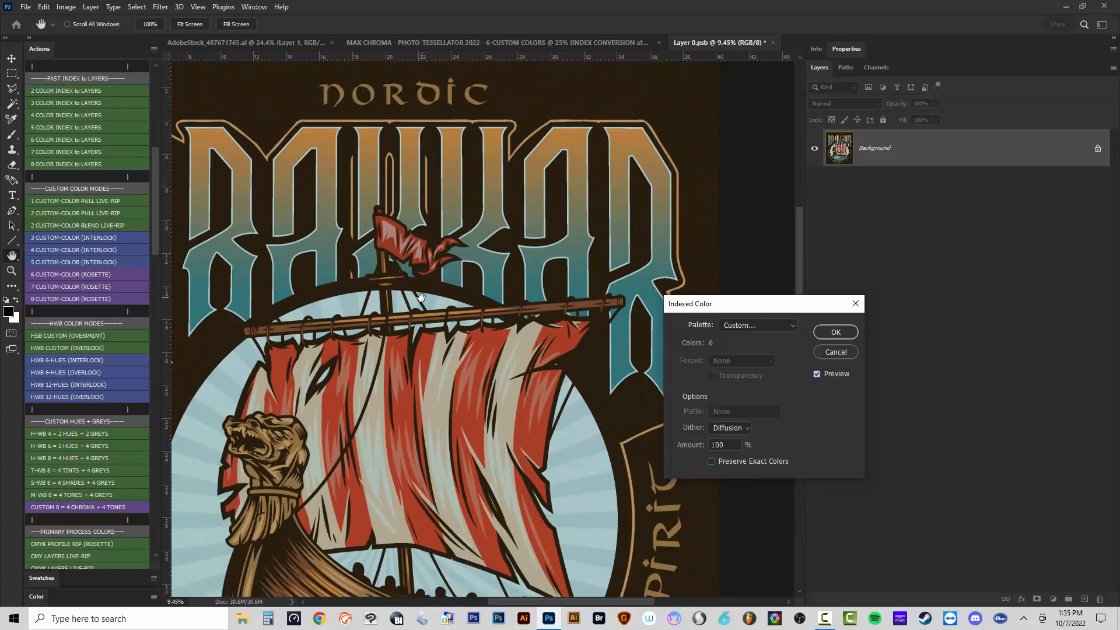
{"action": "left_click", "coordinate": [818, 375]}
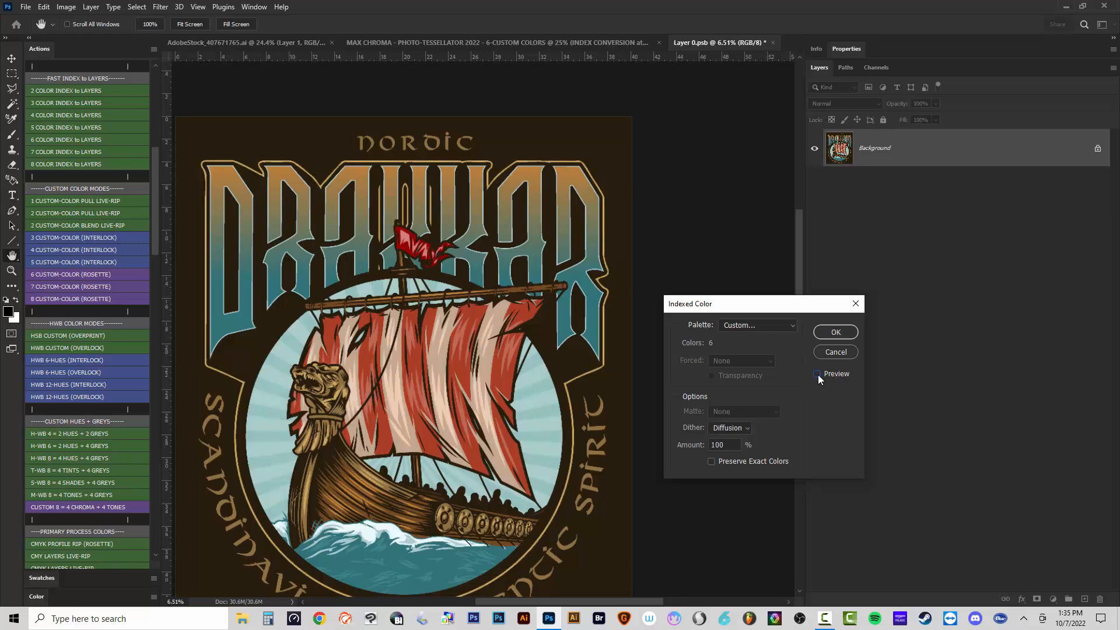
{"action": "left_click", "coordinate": [818, 375]}
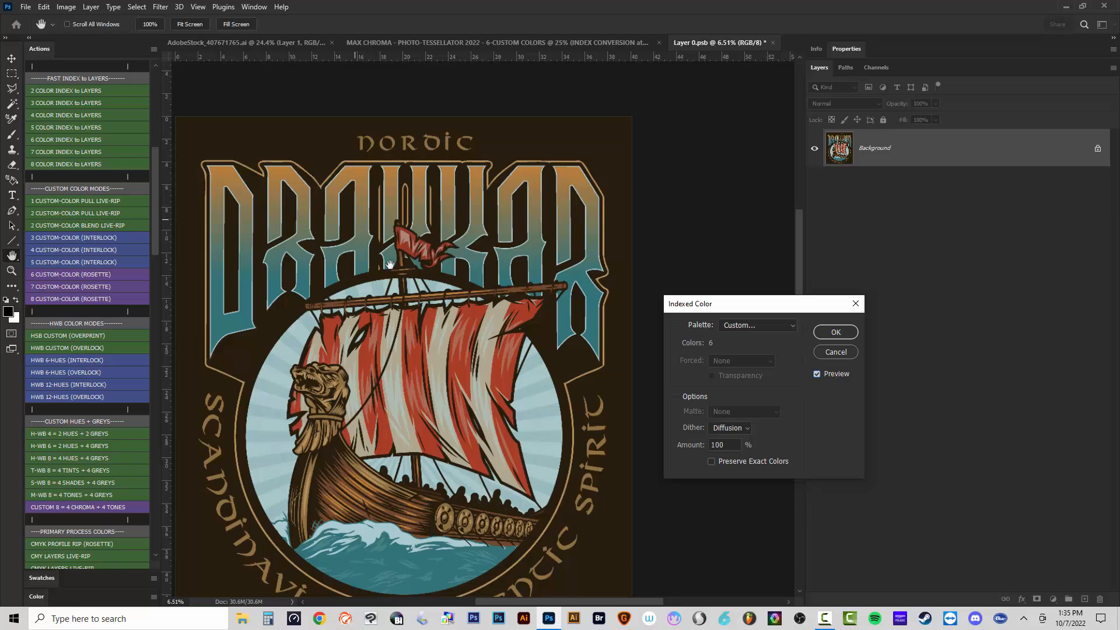
{"action": "scroll", "coordinate": [482, 314], "scroll_direction": "down", "scroll_amount": 1}
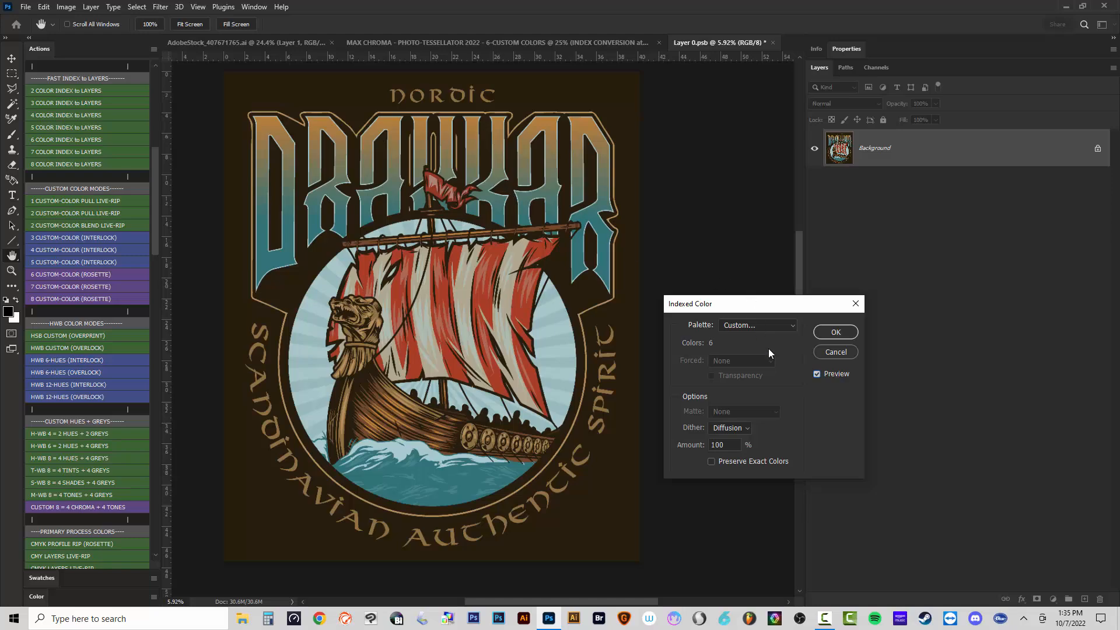
Set the sixth color of the custom table to the near-white of the wave foam and apply the indexed color conversion.
{"action": "left_click", "coordinate": [817, 374]}
{"action": "left_click", "coordinate": [755, 327]}
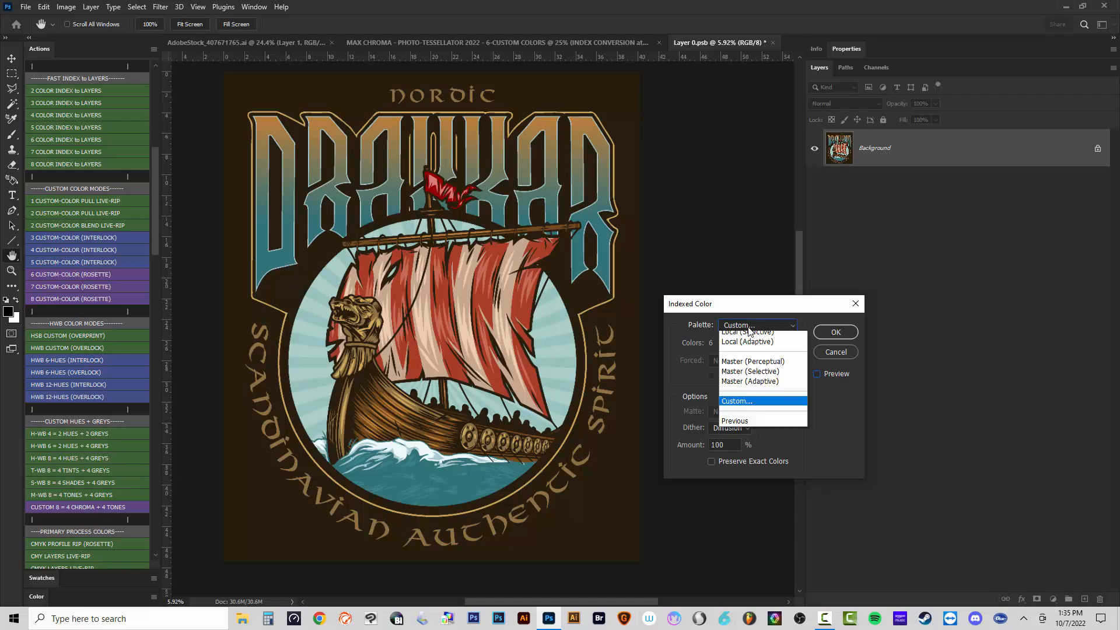
{"action": "left_click", "coordinate": [759, 458]}
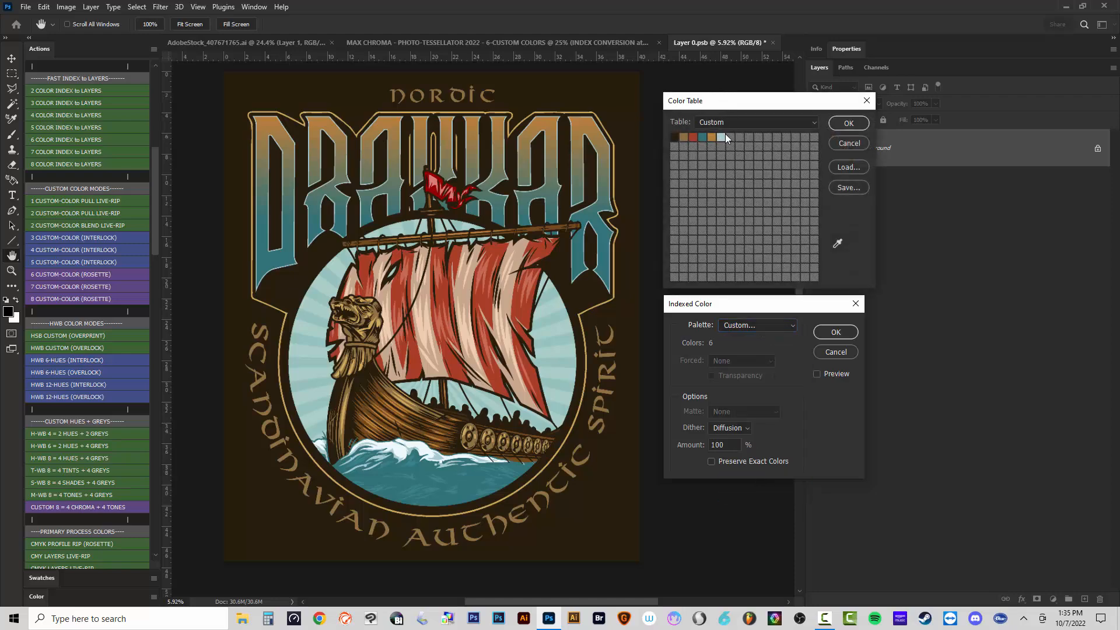
{"action": "left_click", "coordinate": [722, 137]}
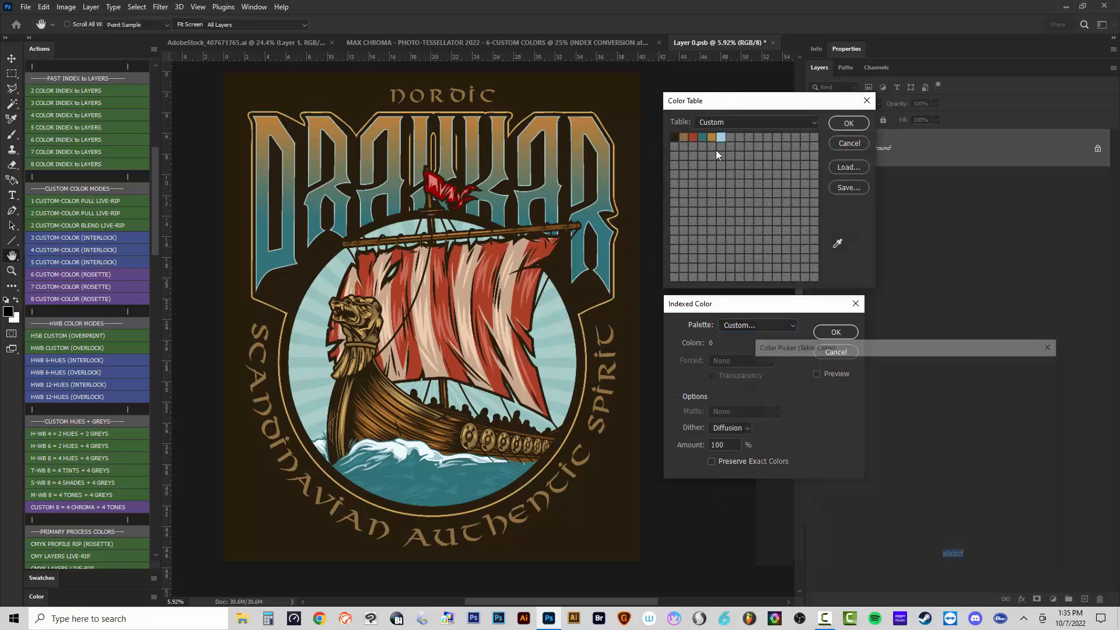
{"action": "left_click", "coordinate": [426, 441]}
{"action": "left_click", "coordinate": [1020, 366]}
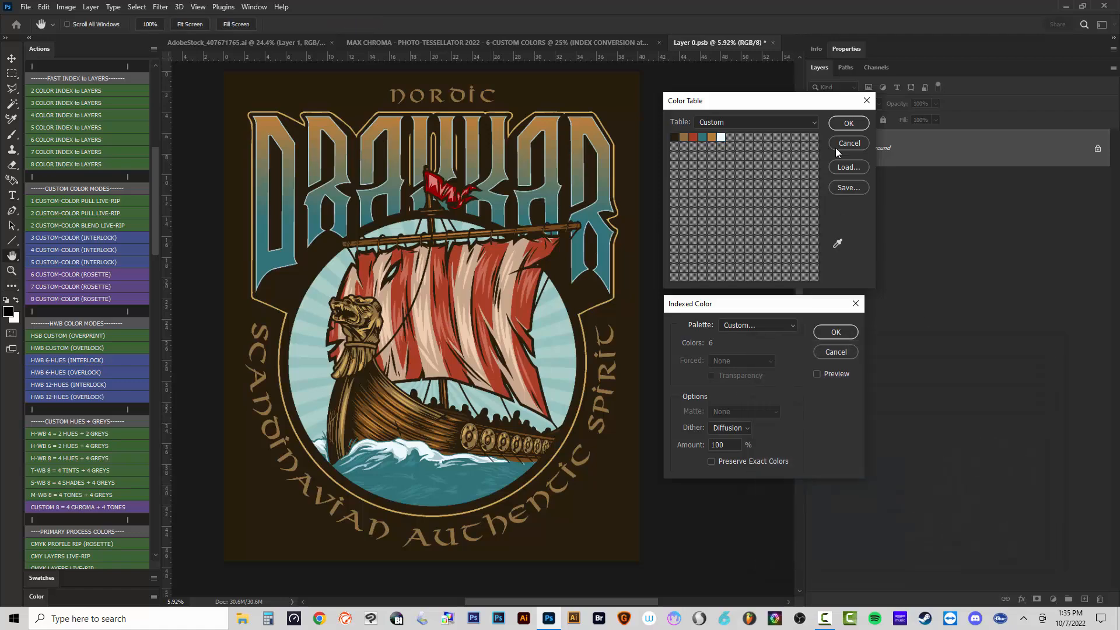
{"action": "left_click", "coordinate": [848, 124]}
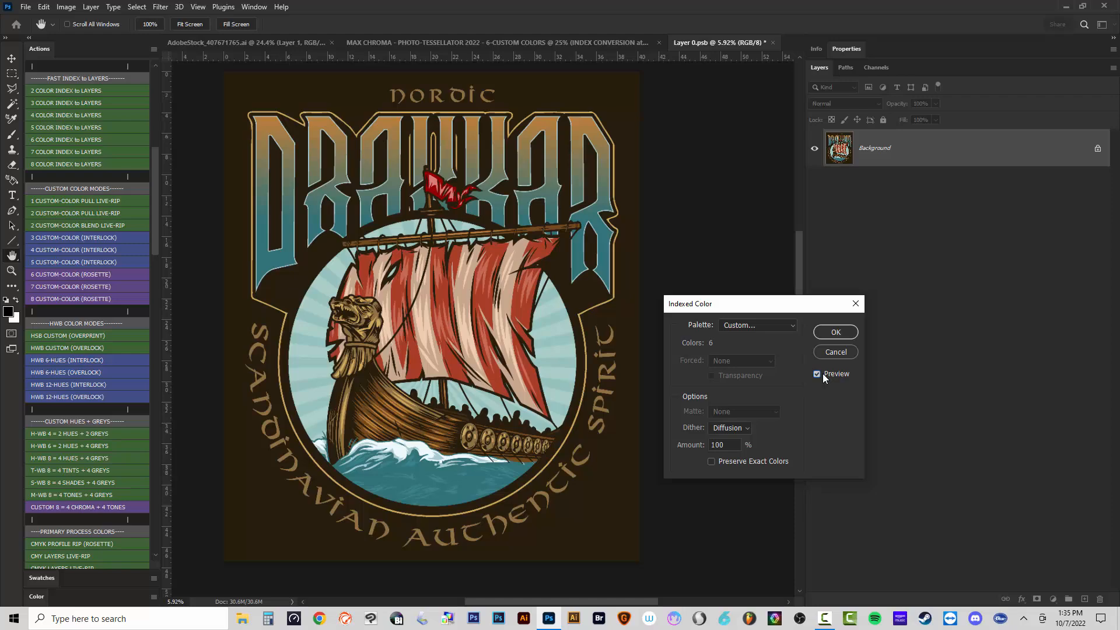
{"action": "left_click", "coordinate": [830, 334]}
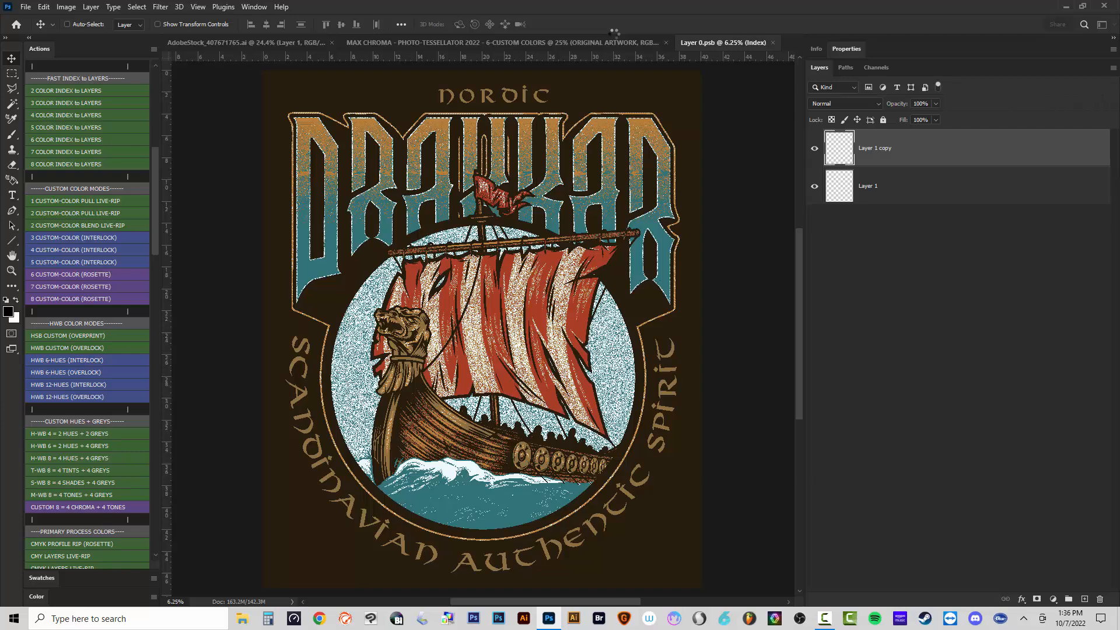
{"action": "left_click", "coordinate": [822, 622]}
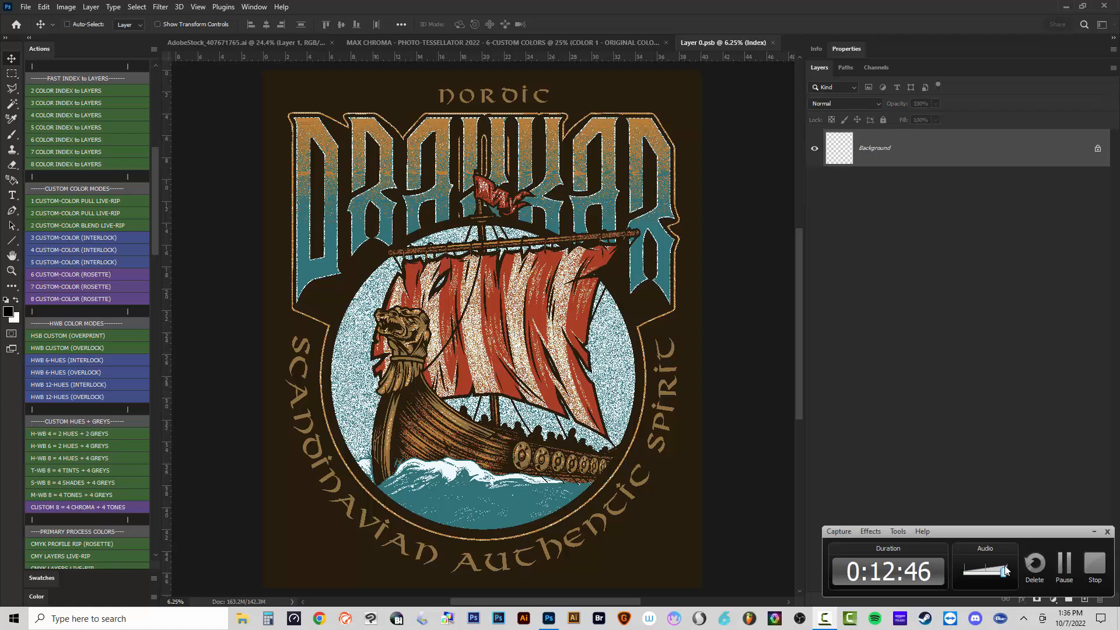
{"action": "left_click", "coordinate": [1093, 533]}
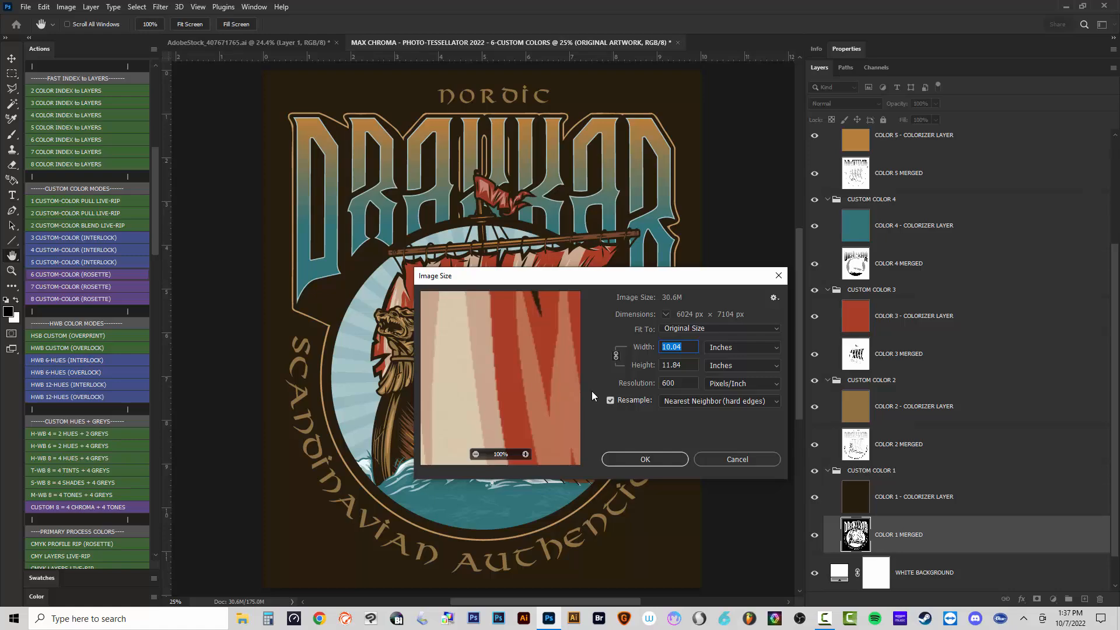
Accept the 10.04 by 11.84 inch, 600 ppi image size and build the halftone pattern at 19% scale, rotated 22.5° clockwise.
{"action": "left_click", "coordinate": [658, 464]}
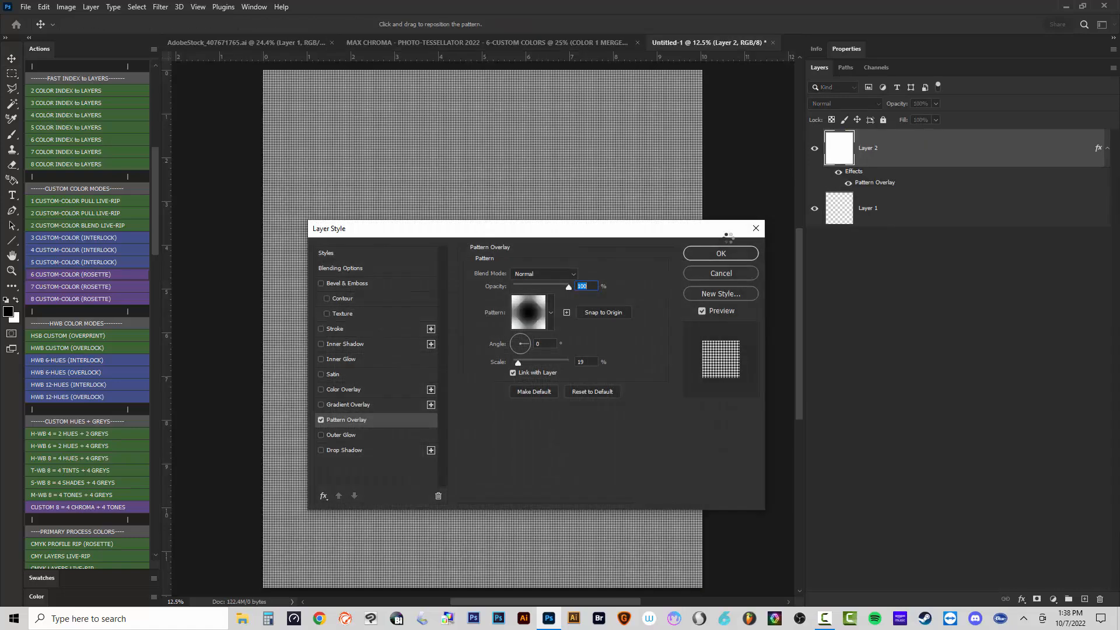
{"action": "left_click", "coordinate": [713, 253]}
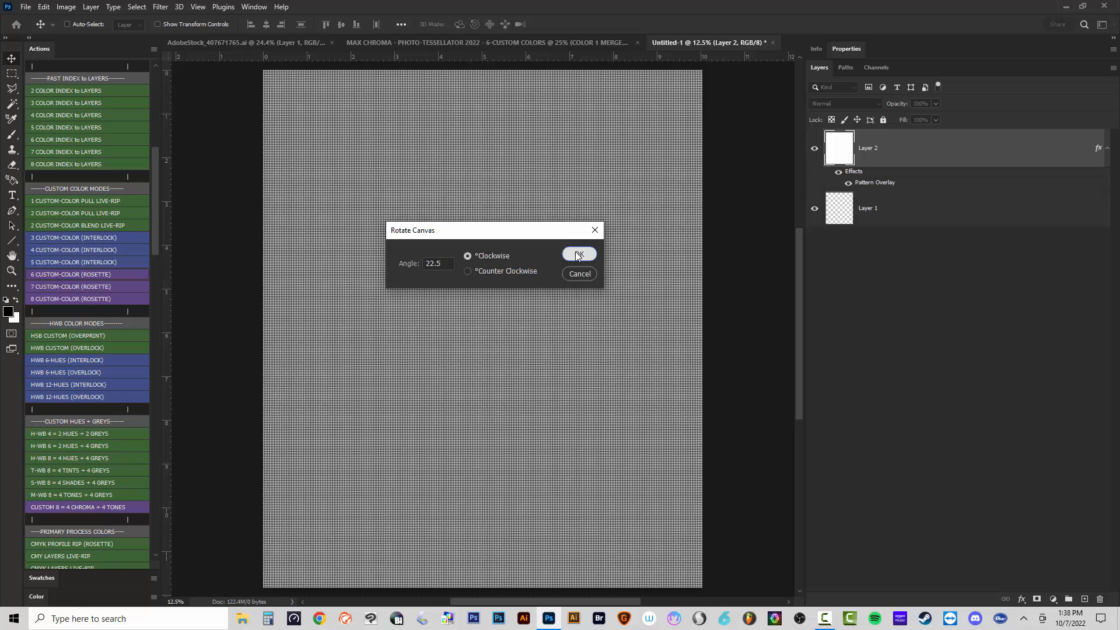
{"action": "left_click", "coordinate": [577, 255]}
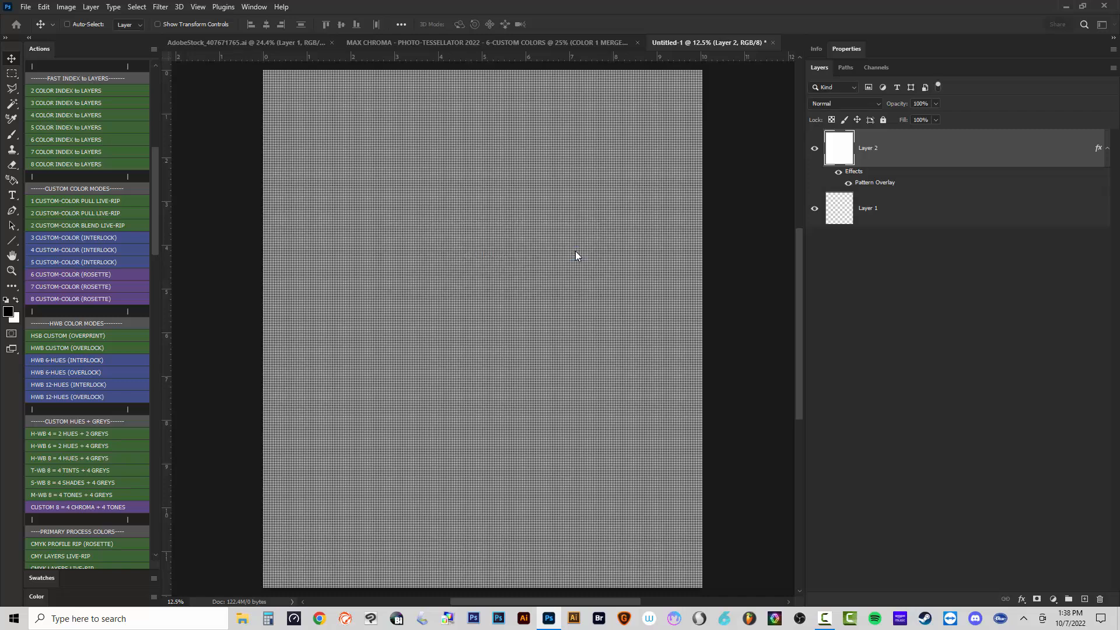
{"action": "left_click", "coordinate": [579, 253]}
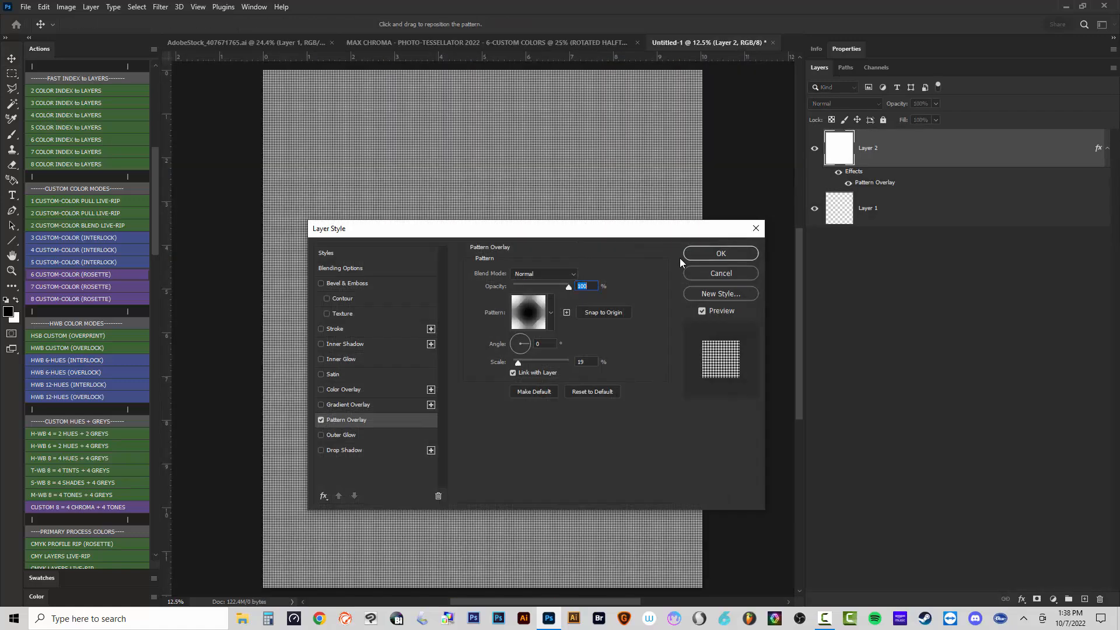
Build the next halftone pattern with a 19% pattern overlay scale and rotate it 67.5° clockwise.
{"action": "left_click", "coordinate": [695, 257]}
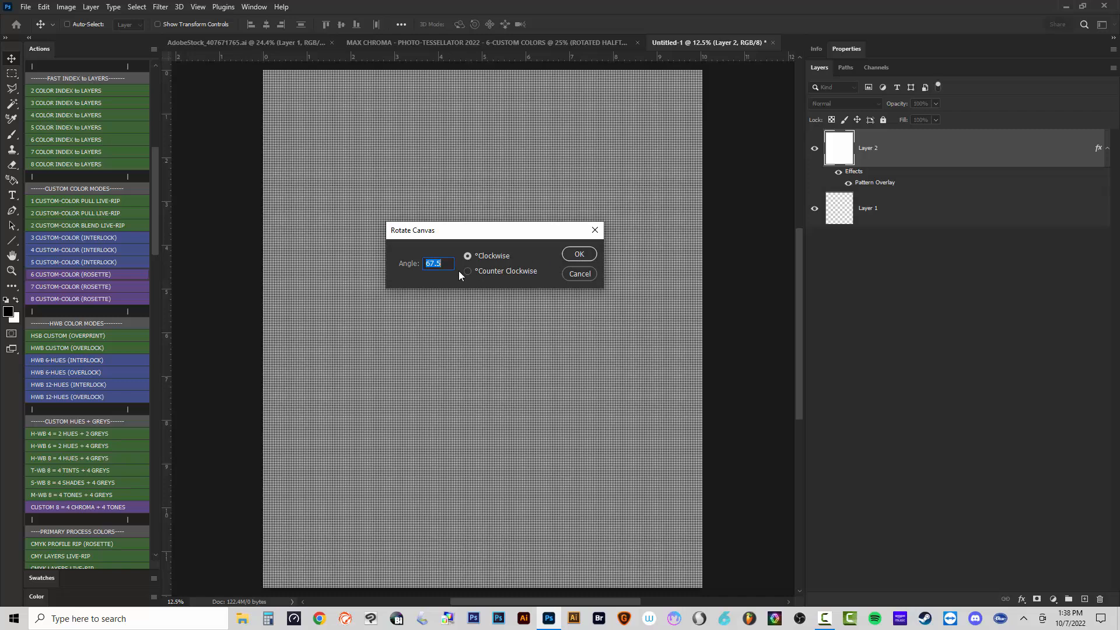
{"action": "left_click", "coordinate": [583, 259]}
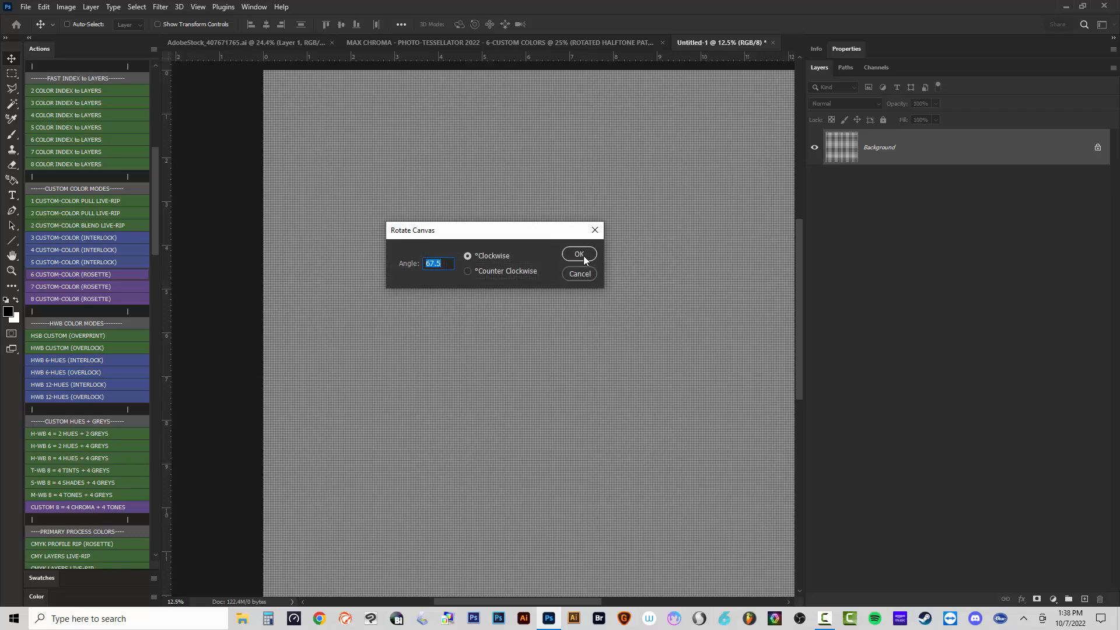
{"action": "left_click", "coordinate": [580, 255]}
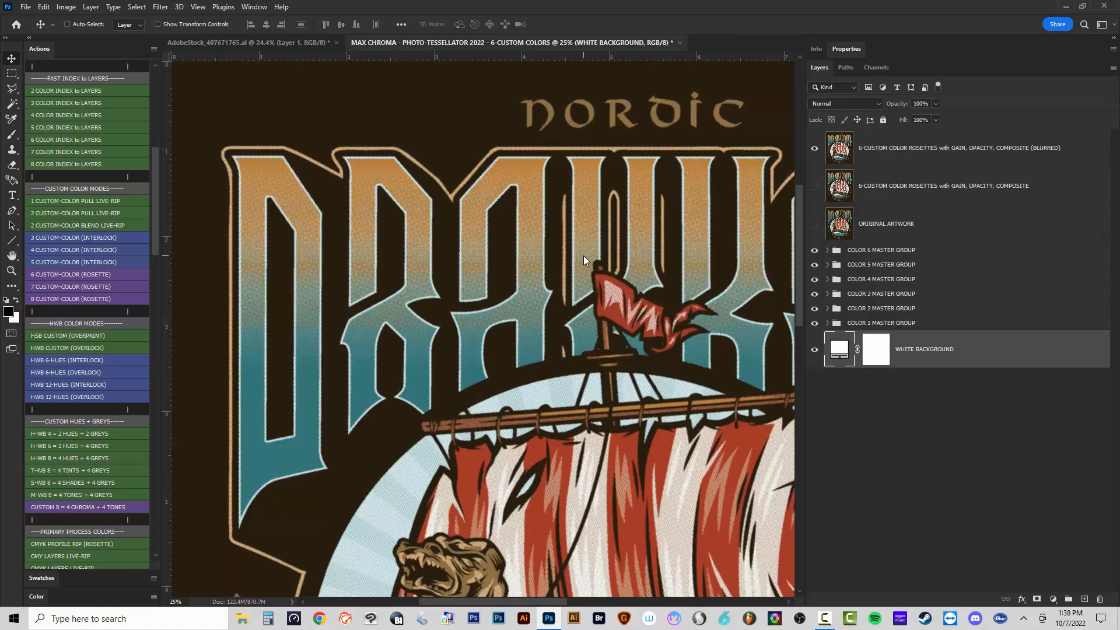
Hide the blurred rosette composite and show the unblurred 6-CUSTOM COLOR ROSETTES with GAIN, OPACITY, COMPOSITE layer instead.
{"action": "scroll", "coordinate": [527, 169], "scroll_direction": "down", "scroll_amount": 3}
{"action": "scroll", "coordinate": [573, 362], "scroll_direction": "down", "scroll_amount": 3}
{"action": "scroll", "coordinate": [698, 416], "scroll_direction": "up", "scroll_amount": 3}
{"action": "scroll", "coordinate": [698, 415], "scroll_direction": "up", "scroll_amount": 1}
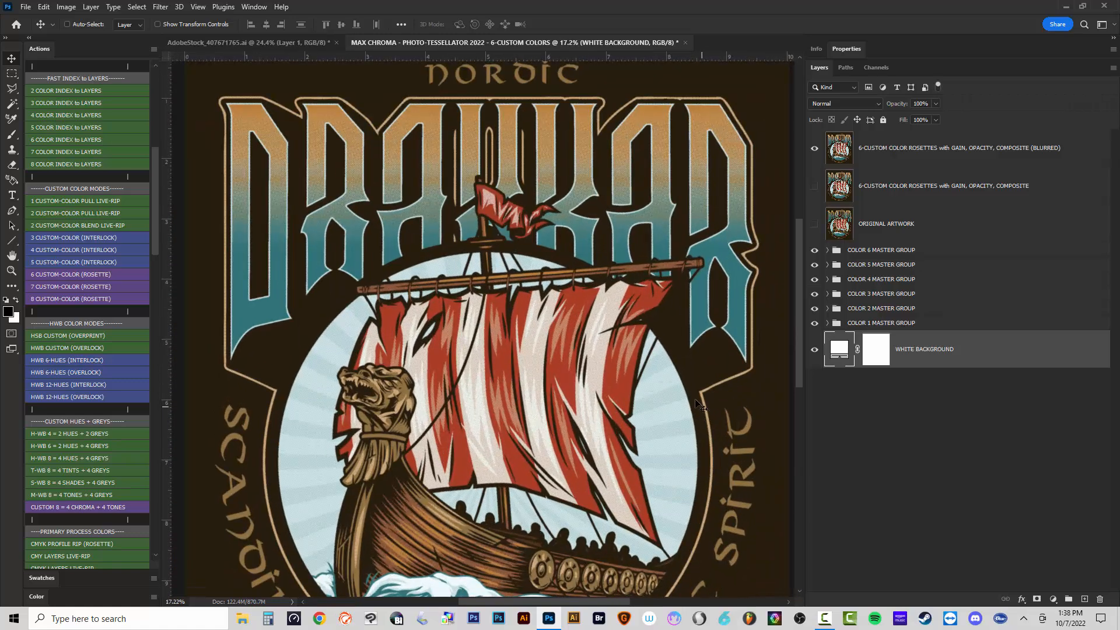
{"action": "scroll", "coordinate": [538, 286], "scroll_direction": "down", "scroll_amount": 1}
{"action": "scroll", "coordinate": [733, 412], "scroll_direction": "up", "scroll_amount": 4}
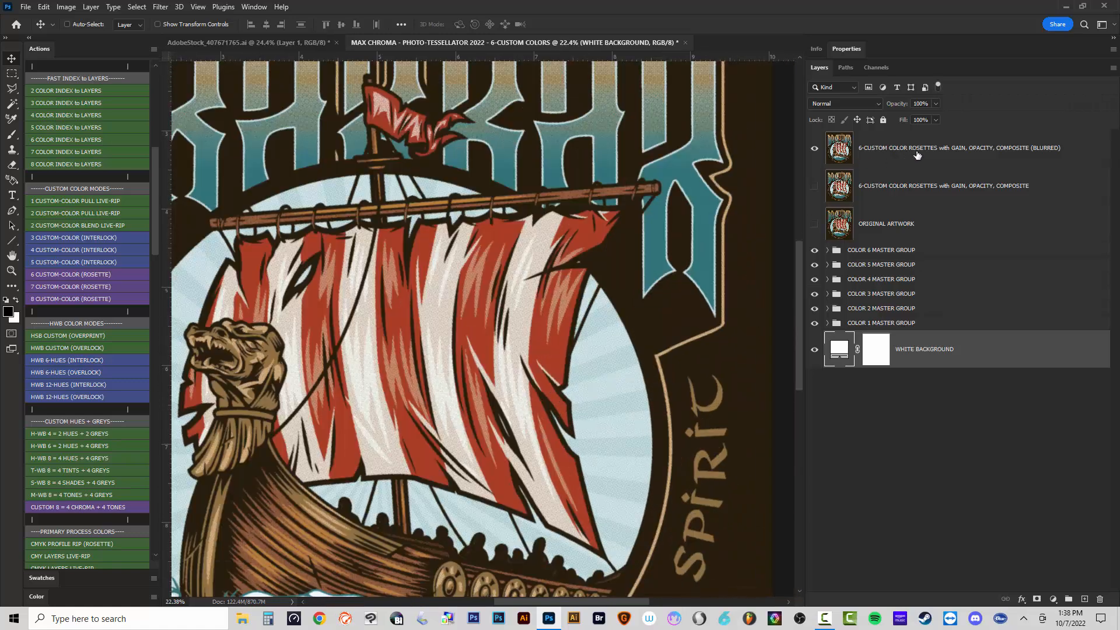
{"action": "left_click", "coordinate": [1011, 164]}
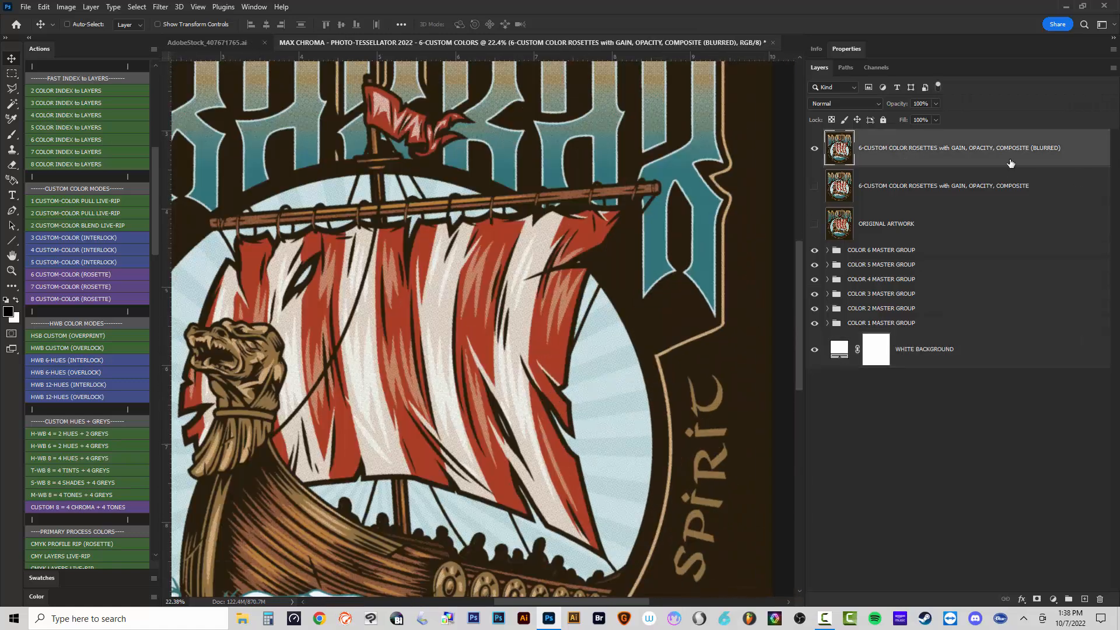
{"action": "left_click", "coordinate": [814, 149]}
{"action": "left_click", "coordinate": [814, 186]}
{"action": "left_click", "coordinate": [916, 187]}
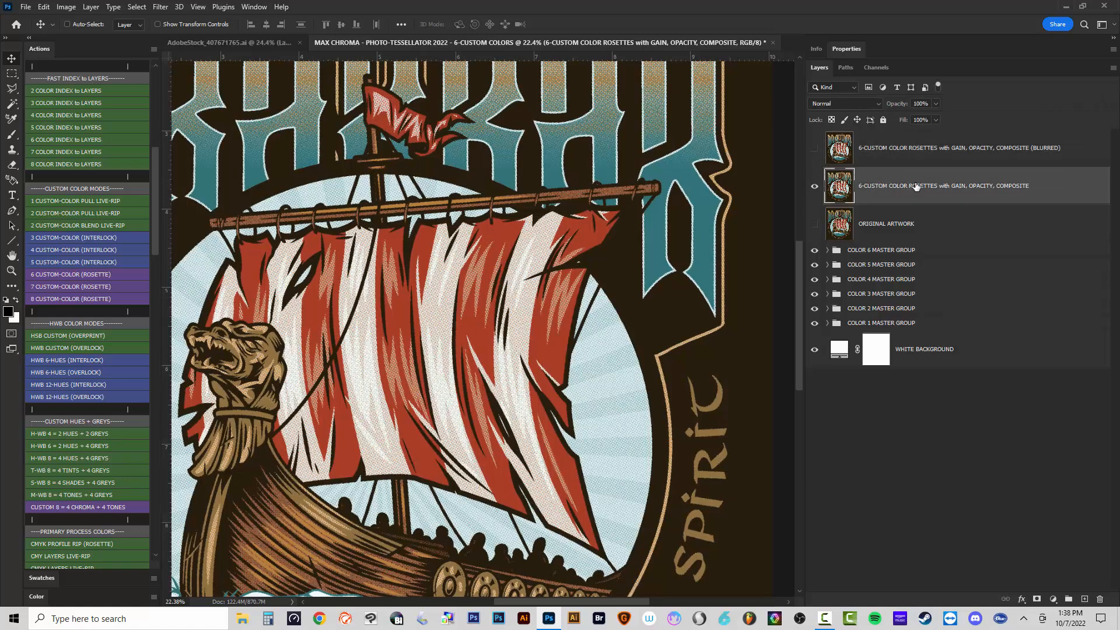
{"action": "scroll", "coordinate": [563, 287], "scroll_direction": "down", "scroll_amount": 2}
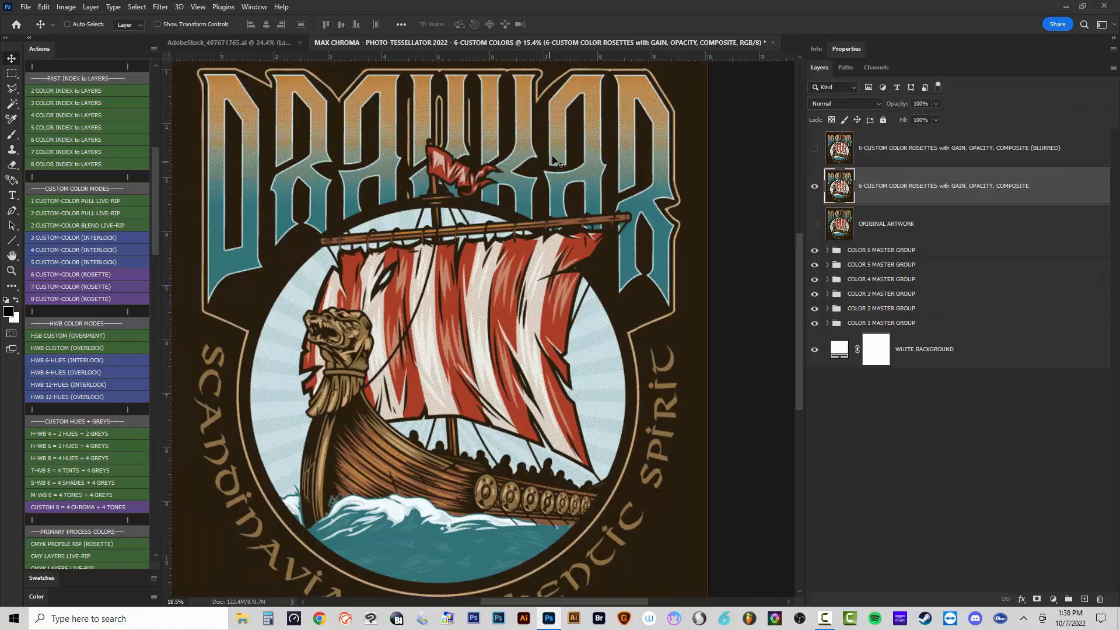
{"action": "scroll", "coordinate": [655, 137], "scroll_direction": "up", "scroll_amount": 2}
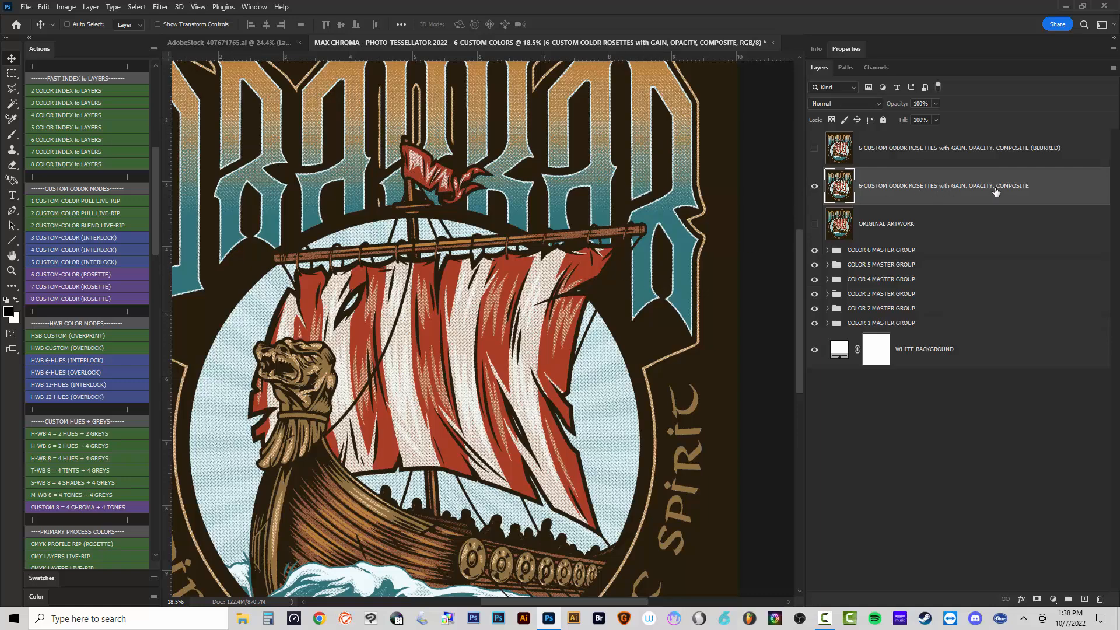
Hide the unblurred rosette composite and all six color master groups, and expand the contents of the master groups.
{"action": "left_click", "coordinate": [814, 186]}
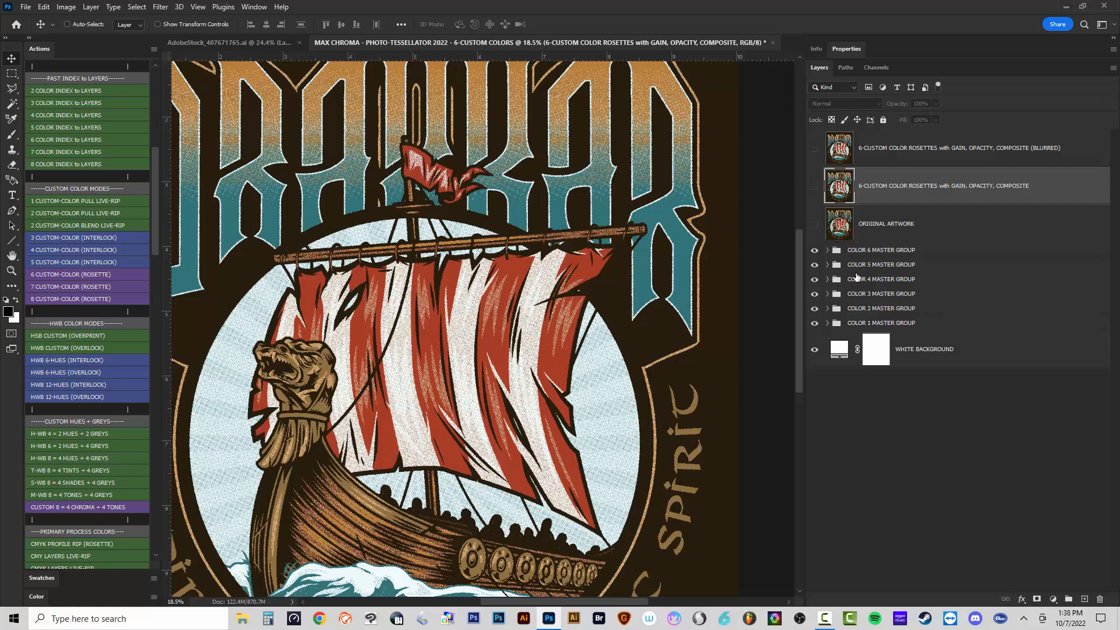
{"action": "left_click_drag", "start_coordinate": [817, 265], "coordinate": [815, 324]}
{"action": "left_click", "coordinate": [827, 308]}
{"action": "left_click", "coordinate": [827, 293]}
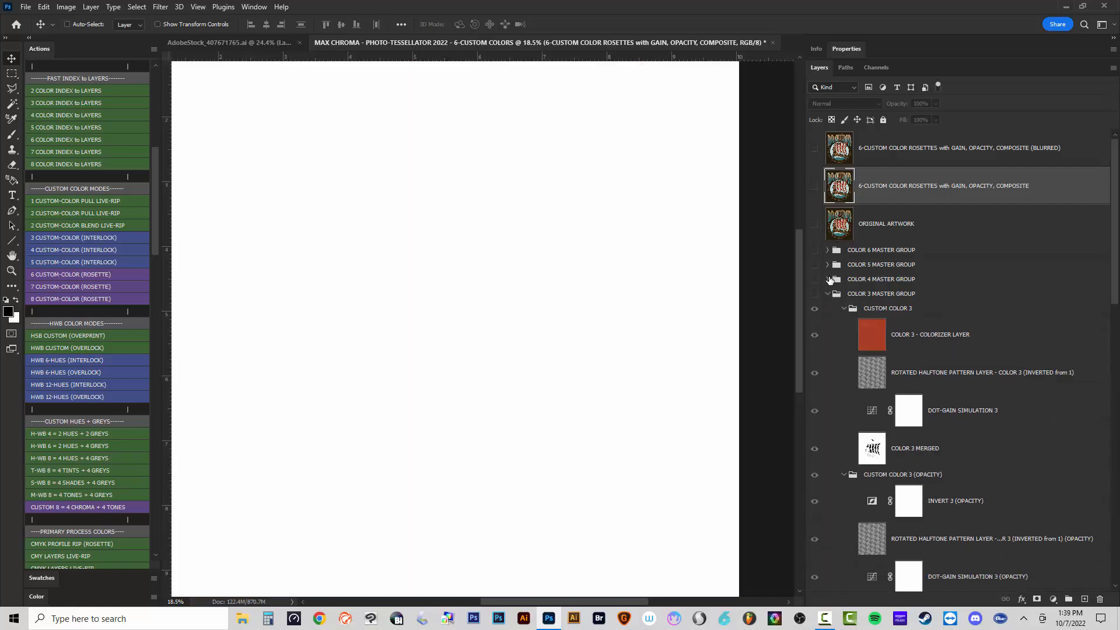
{"action": "left_click", "coordinate": [827, 278]}
{"action": "left_click", "coordinate": [827, 264]}
{"action": "left_click", "coordinate": [827, 250]}
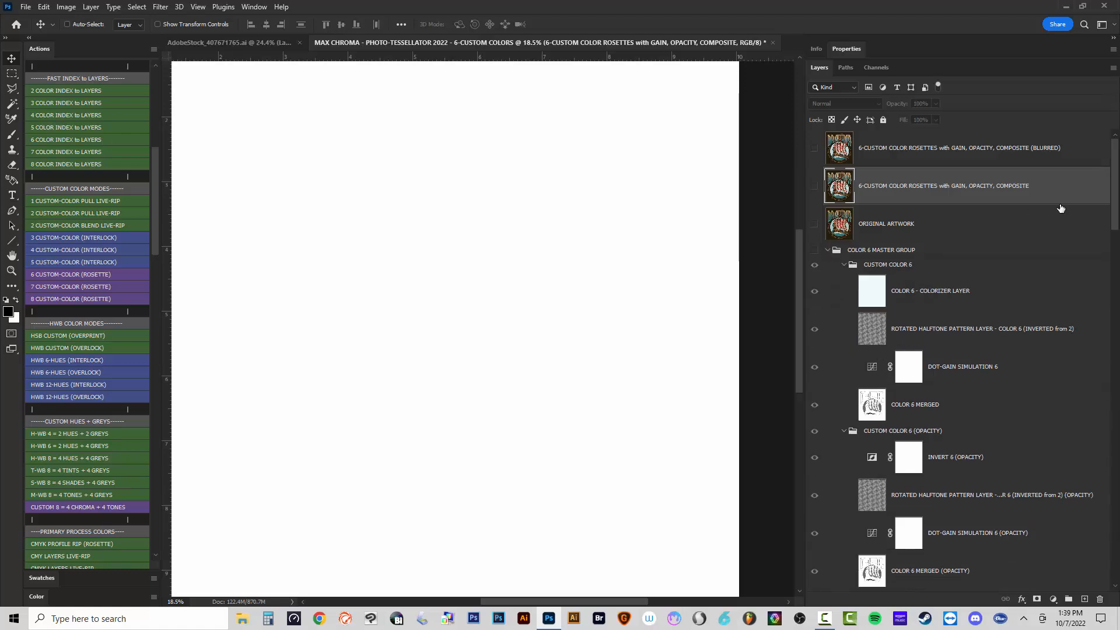
Show only the COLOR 1 MASTER GROUP over the white background and examine its dark brown halftone dots on the hull up close.
{"action": "left_click_drag", "start_coordinate": [1117, 153], "coordinate": [1110, 539]}
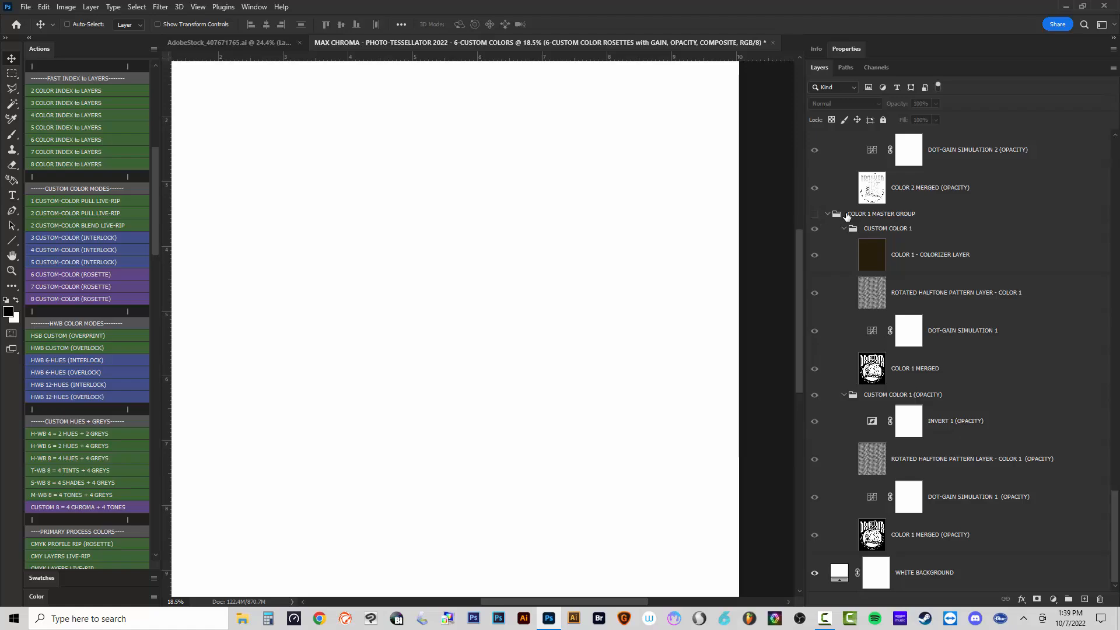
{"action": "left_click", "coordinate": [815, 214]}
{"action": "scroll", "coordinate": [412, 261], "scroll_direction": "down", "scroll_amount": 3}
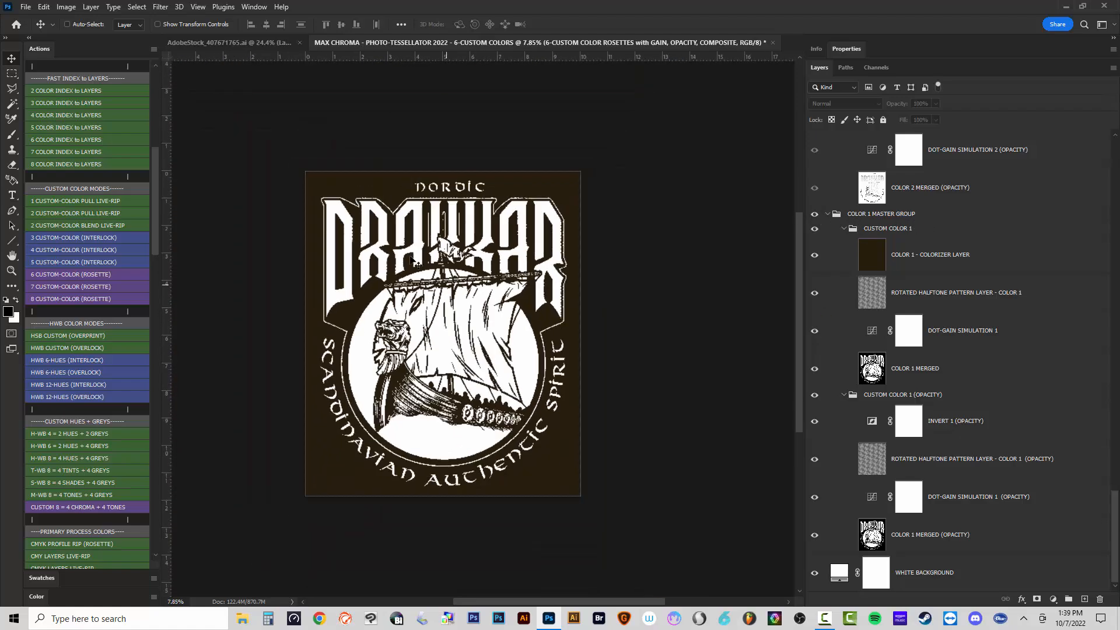
{"action": "scroll", "coordinate": [412, 261], "scroll_direction": "up", "scroll_amount": 2}
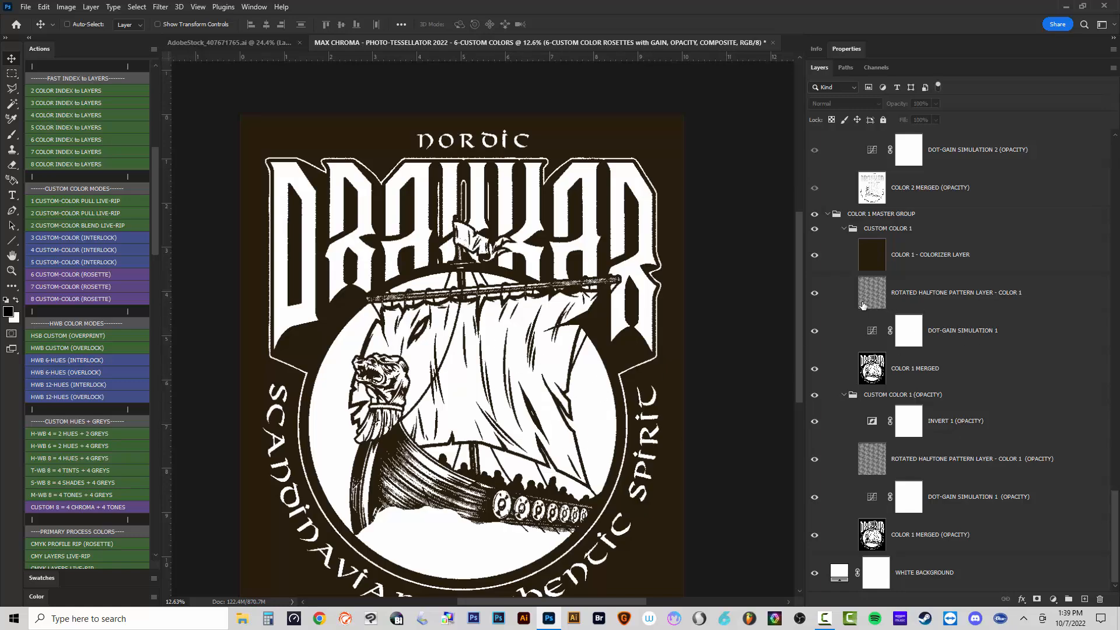
{"action": "scroll", "coordinate": [623, 357], "scroll_direction": "up", "scroll_amount": 3}
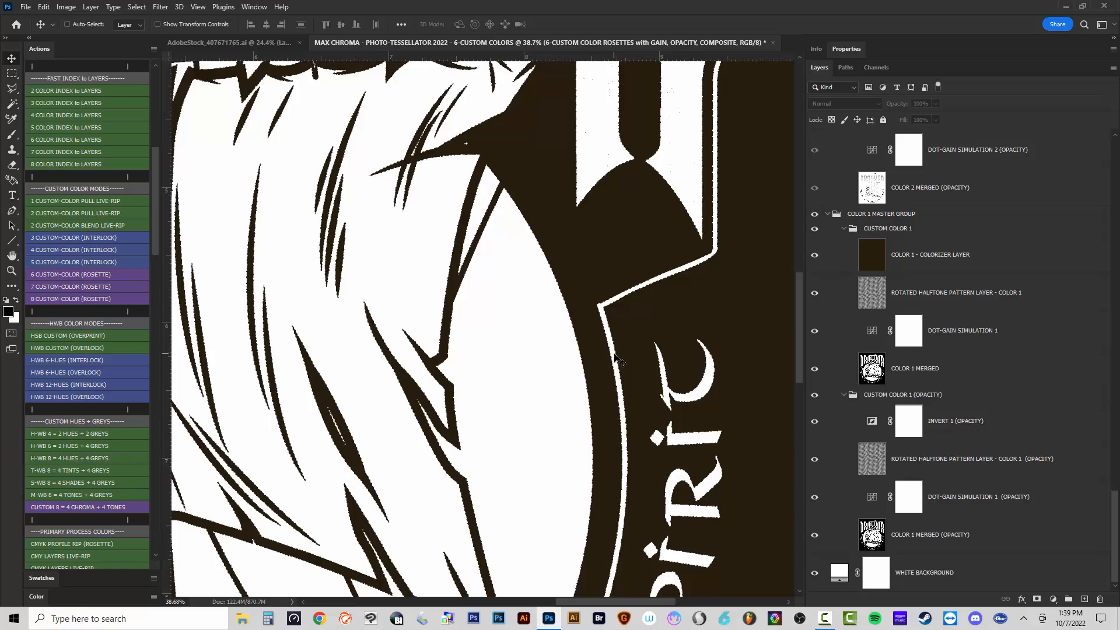
{"action": "scroll", "coordinate": [616, 339], "scroll_direction": "down", "scroll_amount": 3}
{"action": "scroll", "coordinate": [261, 385], "scroll_direction": "up", "scroll_amount": 3}
{"action": "scroll", "coordinate": [294, 482], "scroll_direction": "up", "scroll_amount": 5}
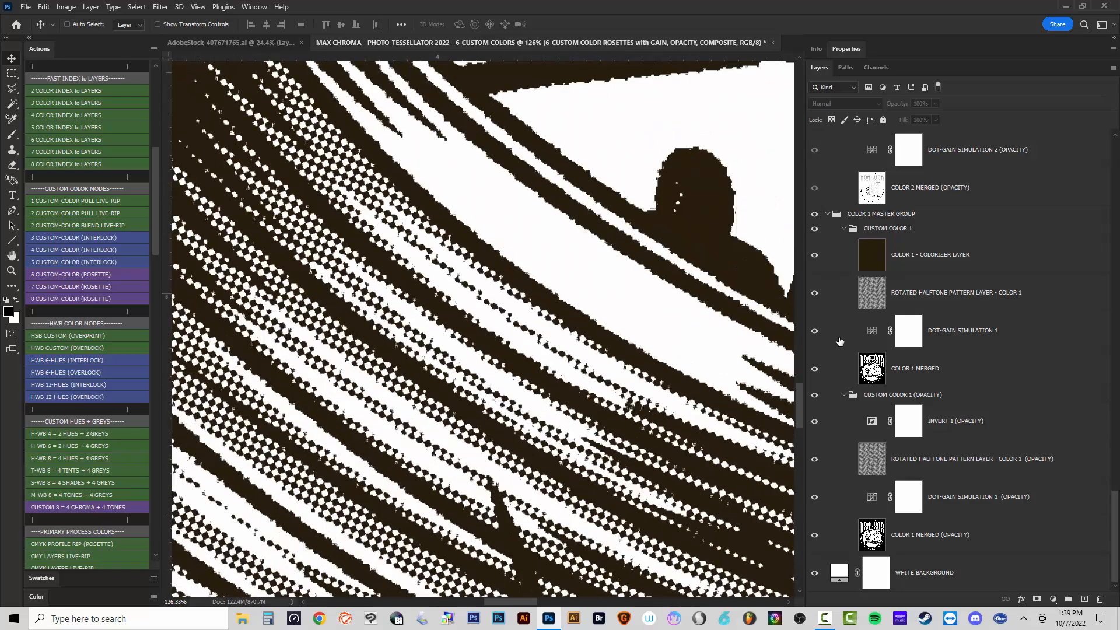
Temporarily hide both rotated halftone pattern layers of Color 1 to compare the hull's continuous tones, and show both layers again.
{"action": "left_click", "coordinate": [815, 293]}
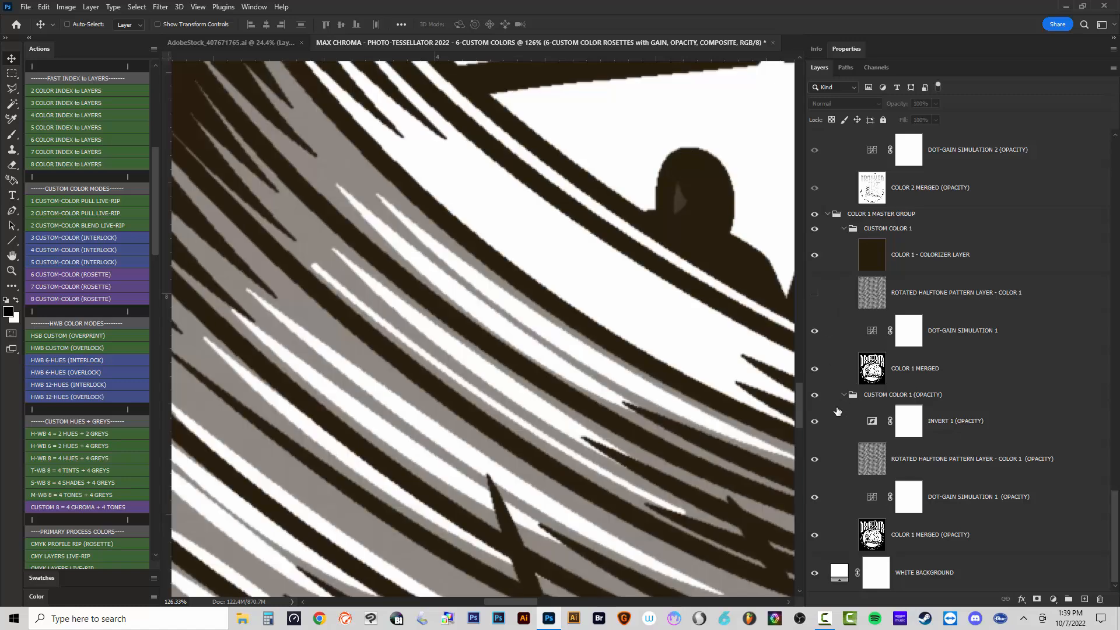
{"action": "left_click", "coordinate": [814, 459]}
{"action": "scroll", "coordinate": [388, 312], "scroll_direction": "down", "scroll_amount": 5}
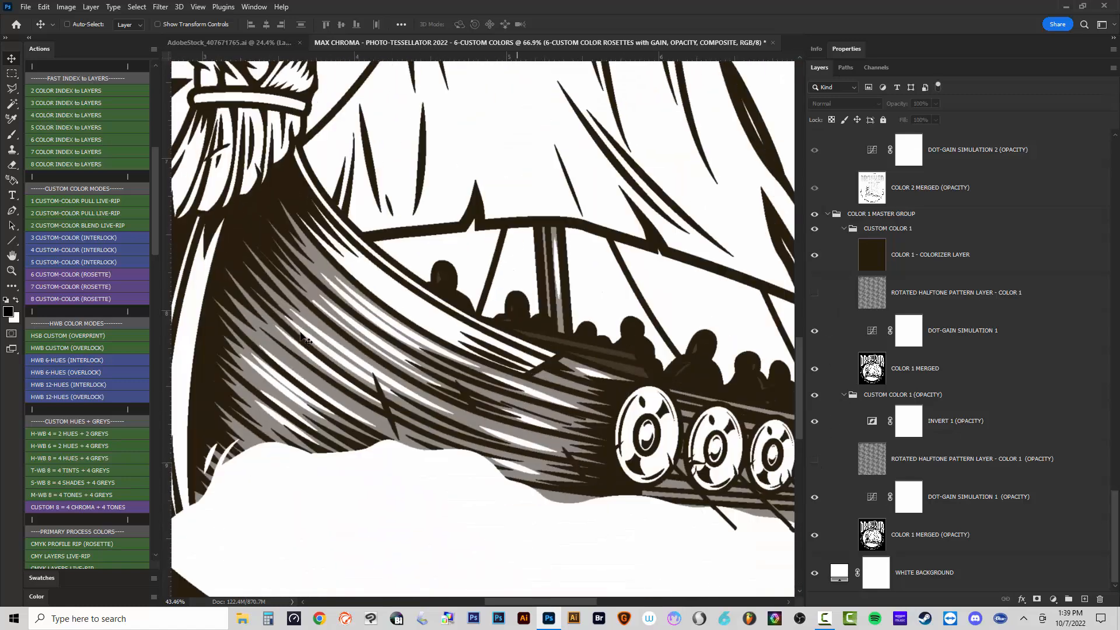
{"action": "left_click", "coordinate": [815, 460]}
{"action": "left_click", "coordinate": [815, 293]}
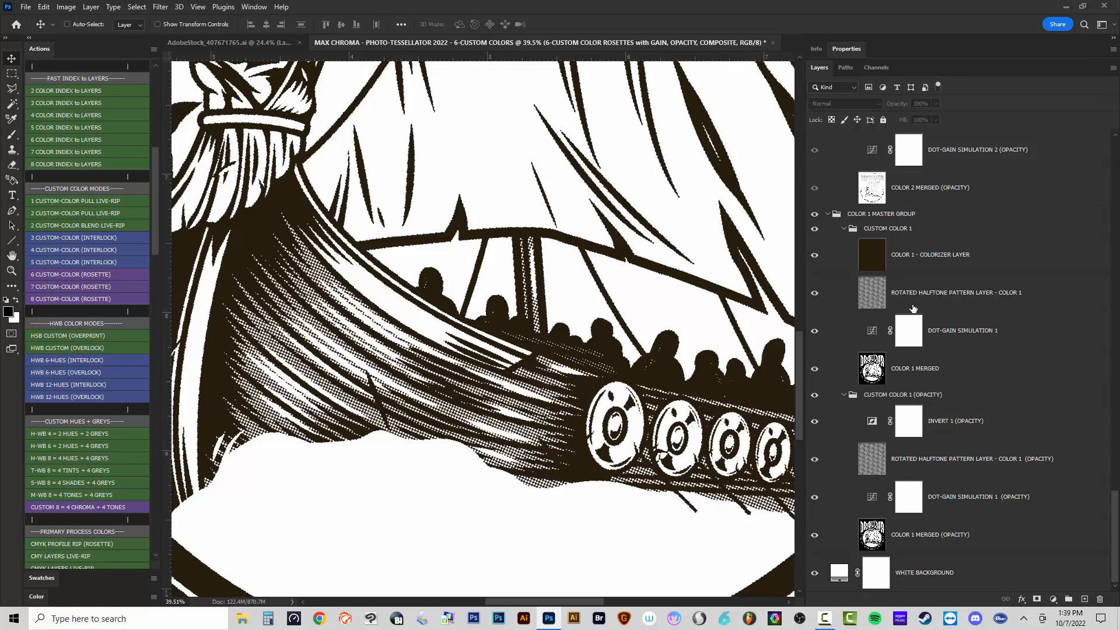
Collapse the Color 1 group and the CUSTOM COLOR 2 (OPACITY) subgroup, and show the COLOR 2 MASTER GROUP over Color 1.
{"action": "left_click", "coordinate": [828, 215]}
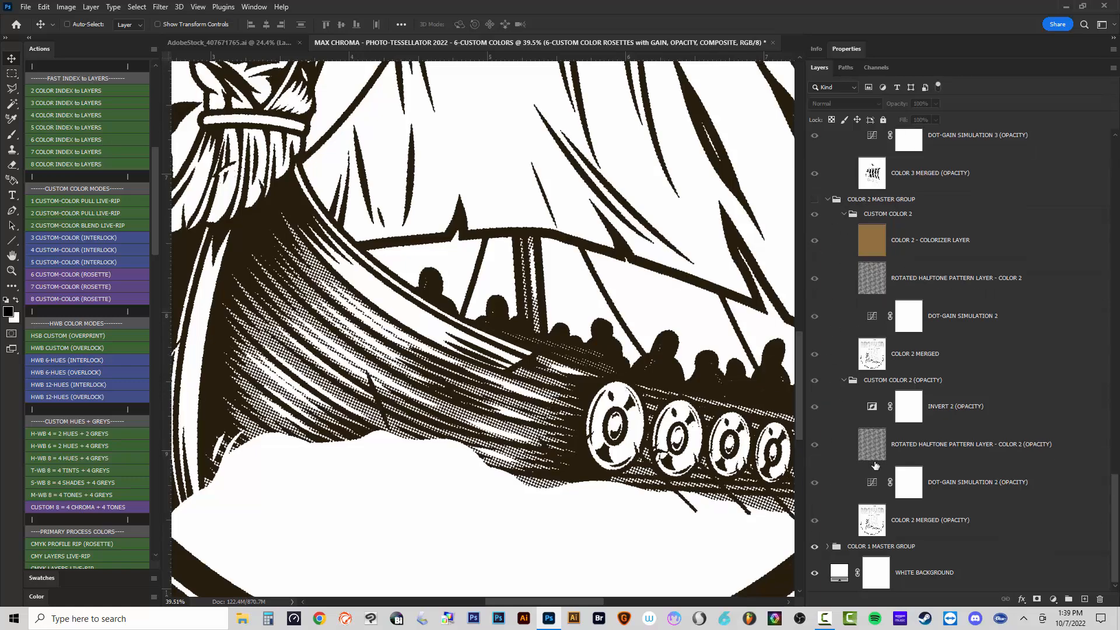
{"action": "left_click", "coordinate": [878, 382]}
{"action": "left_click", "coordinate": [844, 381]}
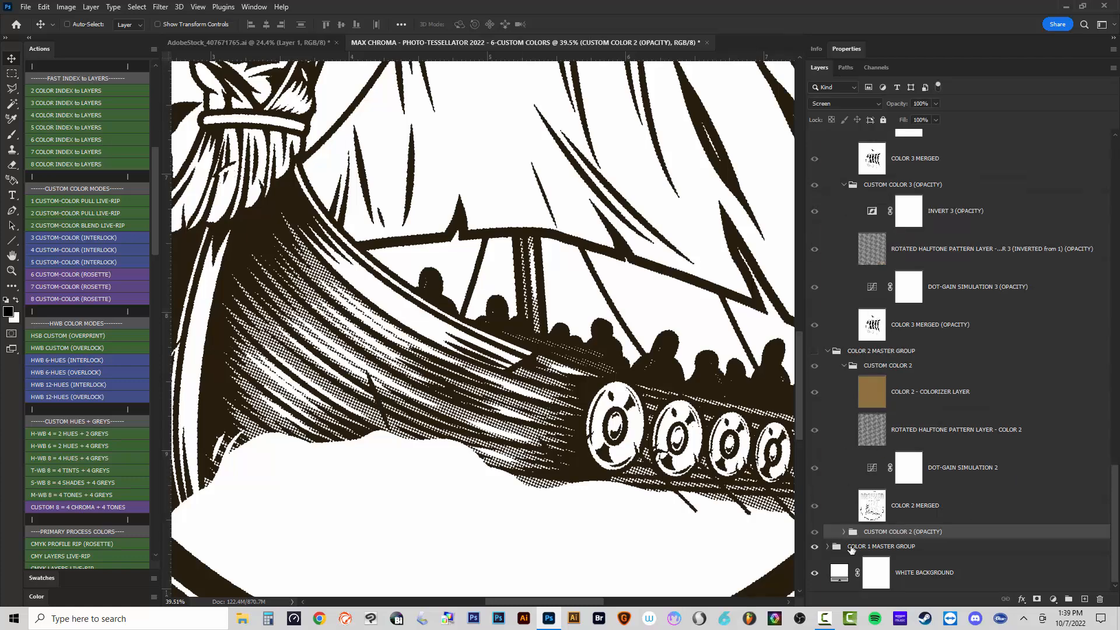
{"action": "left_click", "coordinate": [875, 352]}
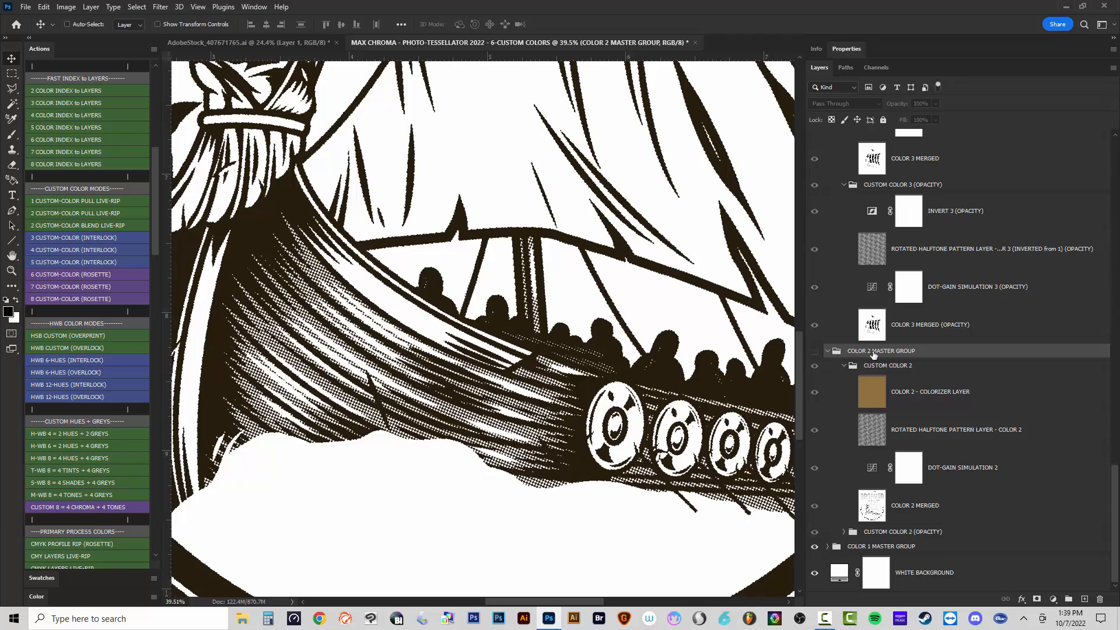
{"action": "left_click", "coordinate": [814, 351]}
{"action": "scroll", "coordinate": [644, 259], "scroll_direction": "down", "scroll_amount": 5}
{"action": "scroll", "coordinate": [644, 260], "scroll_direction": "up", "scroll_amount": 8}
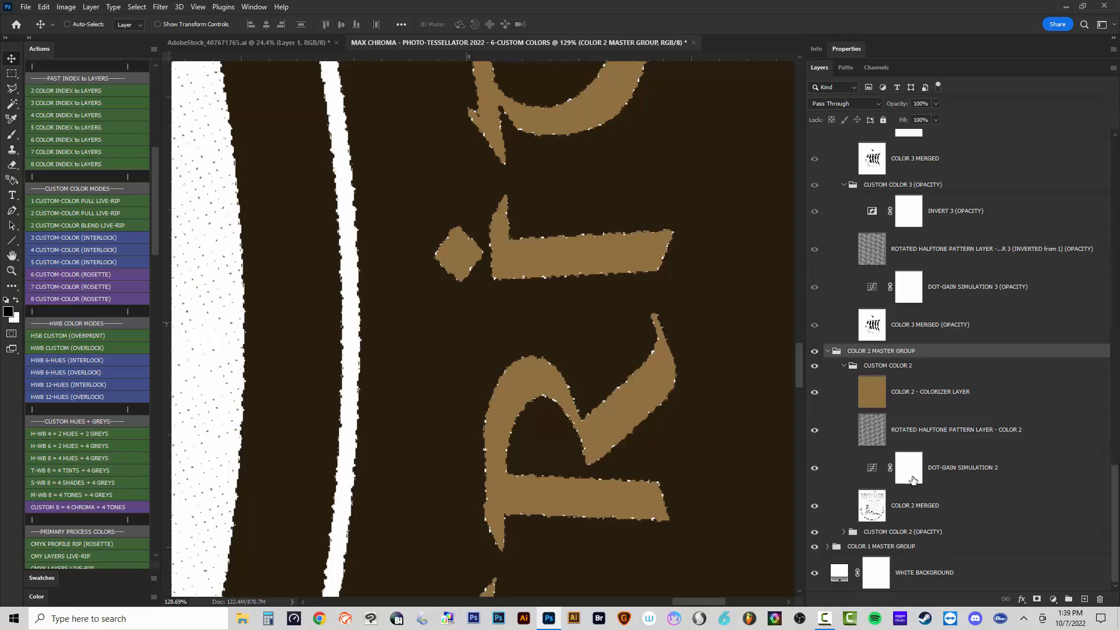
Expand the COLOR 1 MASTER GROUP and examine how the first two colors' halftones combine across the ship and lettering.
{"action": "left_click", "coordinate": [828, 546]}
{"action": "scroll", "coordinate": [932, 568], "scroll_direction": "down", "scroll_amount": 3}
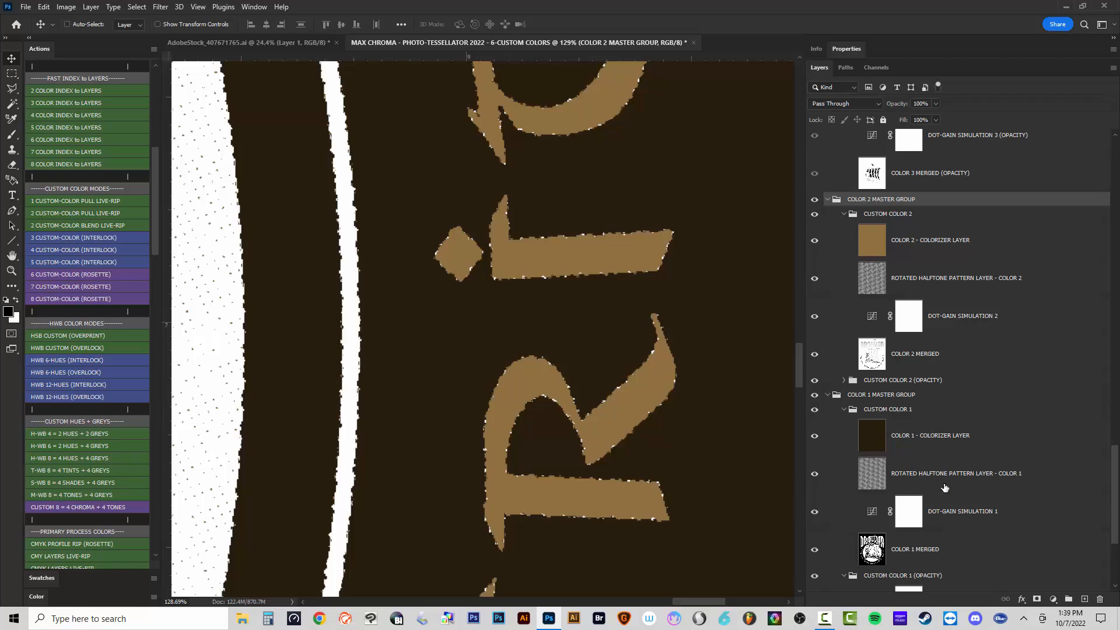
{"action": "scroll", "coordinate": [657, 257], "scroll_direction": "down", "scroll_amount": 6}
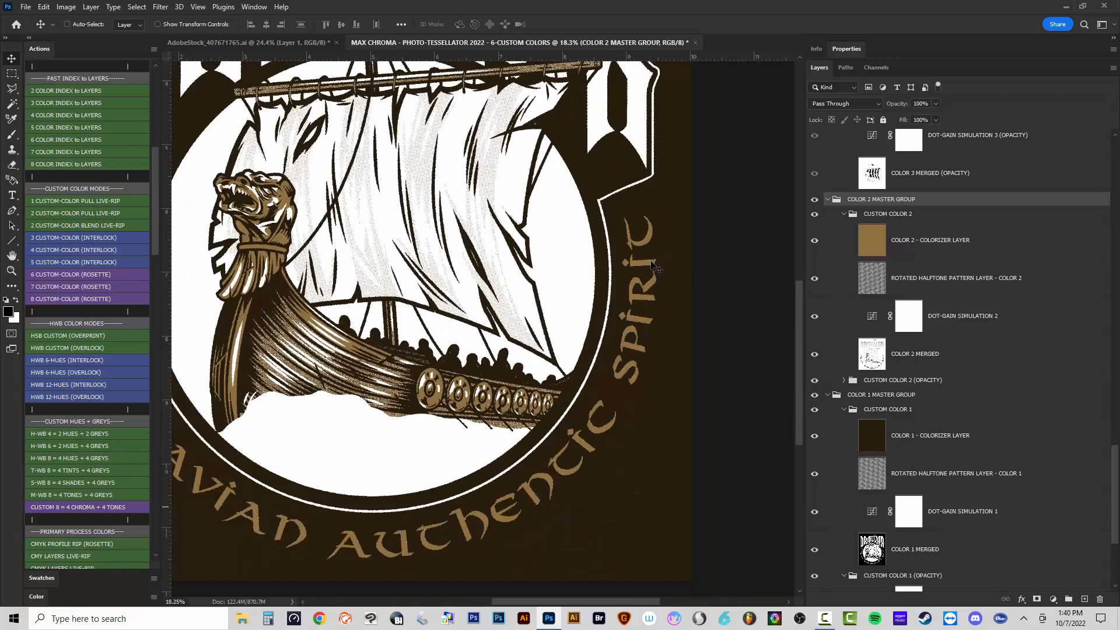
{"action": "scroll", "coordinate": [657, 257], "scroll_direction": "down", "scroll_amount": 3}
{"action": "scroll", "coordinate": [536, 256], "scroll_direction": "up", "scroll_amount": 3}
{"action": "scroll", "coordinate": [392, 286], "scroll_direction": "down", "scroll_amount": 3}
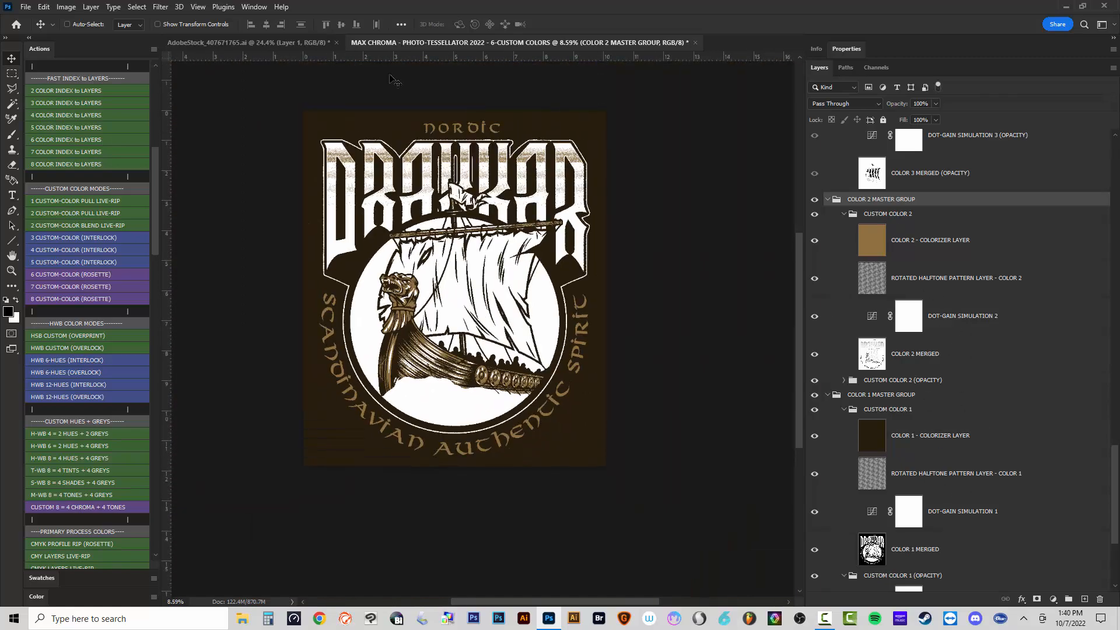
{"action": "scroll", "coordinate": [390, 129], "scroll_direction": "up", "scroll_amount": 3}
{"action": "scroll", "coordinate": [736, 186], "scroll_direction": "up", "scroll_amount": 3}
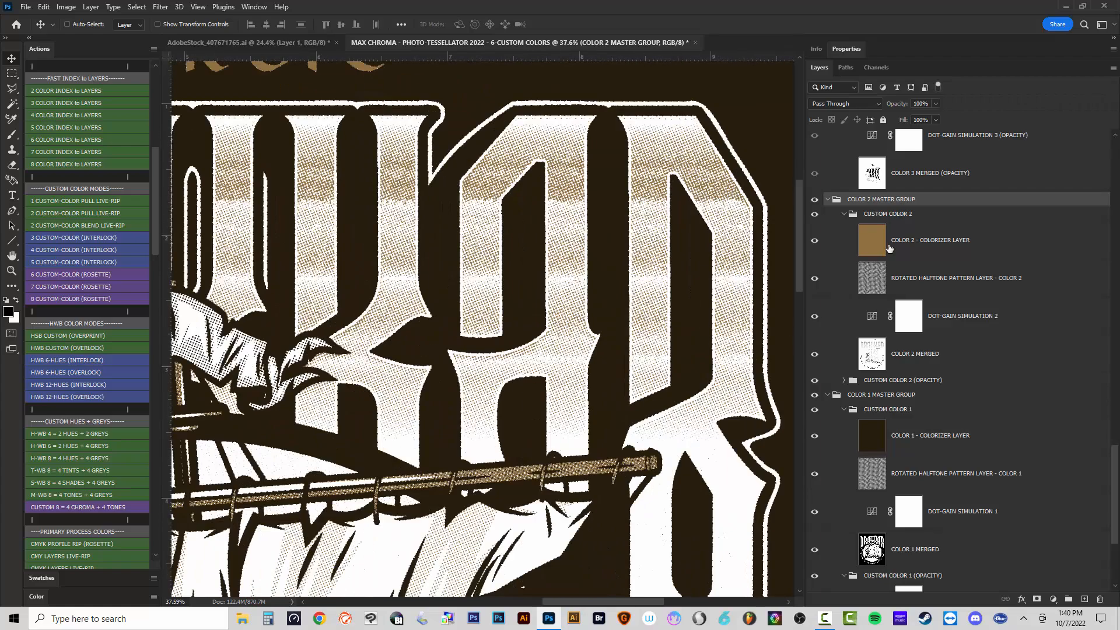
Examine the halftone pattern layers in the Color 1, 2 and 3 groups and look through the available separation actions.
{"action": "scroll", "coordinate": [713, 334], "scroll_direction": "down", "scroll_amount": 2}
{"action": "scroll", "coordinate": [927, 409], "scroll_direction": "up", "scroll_amount": 5}
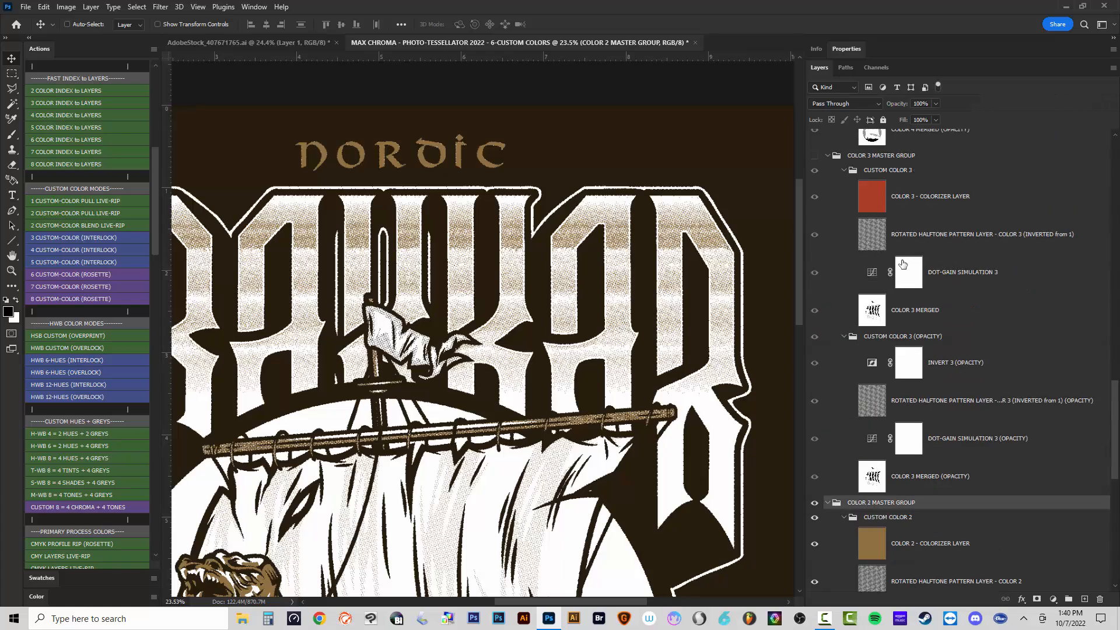
{"action": "scroll", "coordinate": [915, 346], "scroll_direction": "down", "scroll_amount": 5}
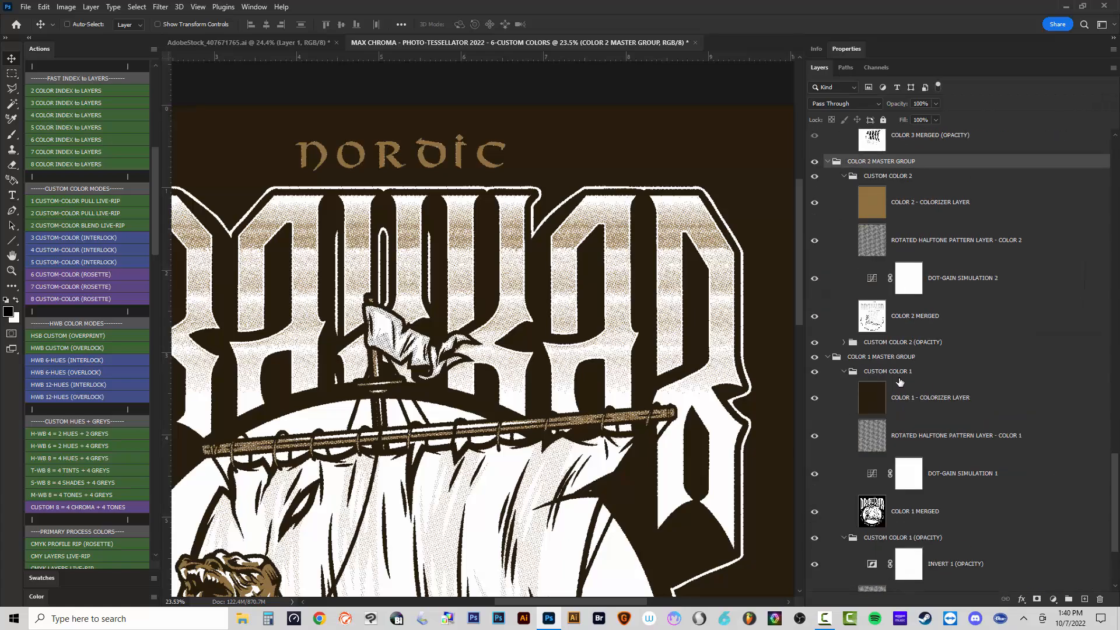
{"action": "scroll", "coordinate": [567, 279], "scroll_direction": "down", "scroll_amount": 2}
{"action": "scroll", "coordinate": [567, 279], "scroll_direction": "up", "scroll_amount": 2}
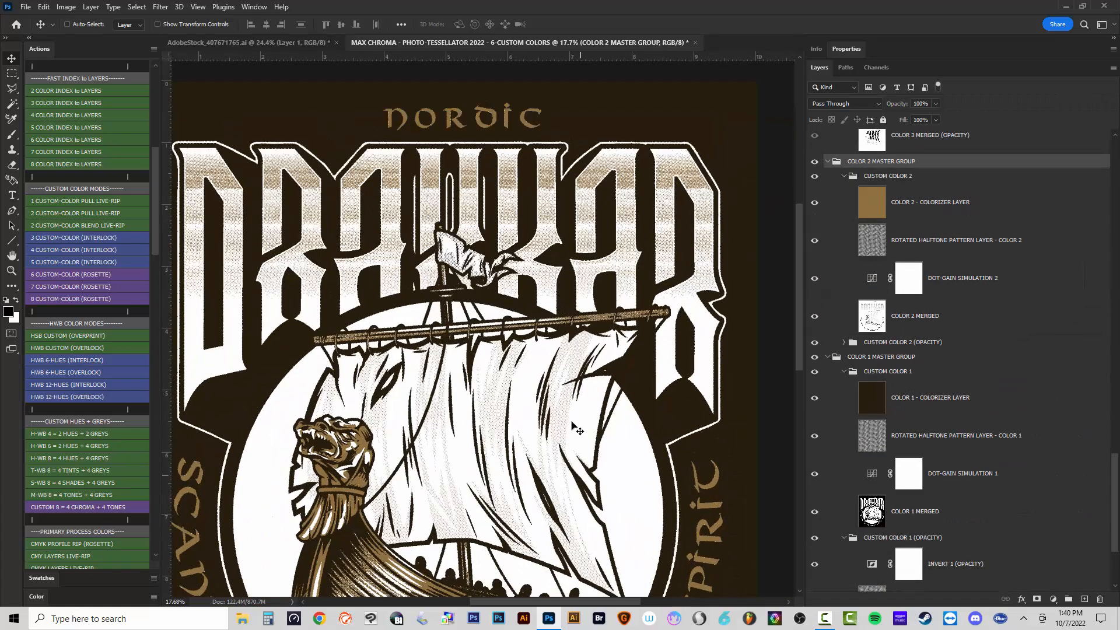
{"action": "scroll", "coordinate": [523, 226], "scroll_direction": "up", "scroll_amount": 1}
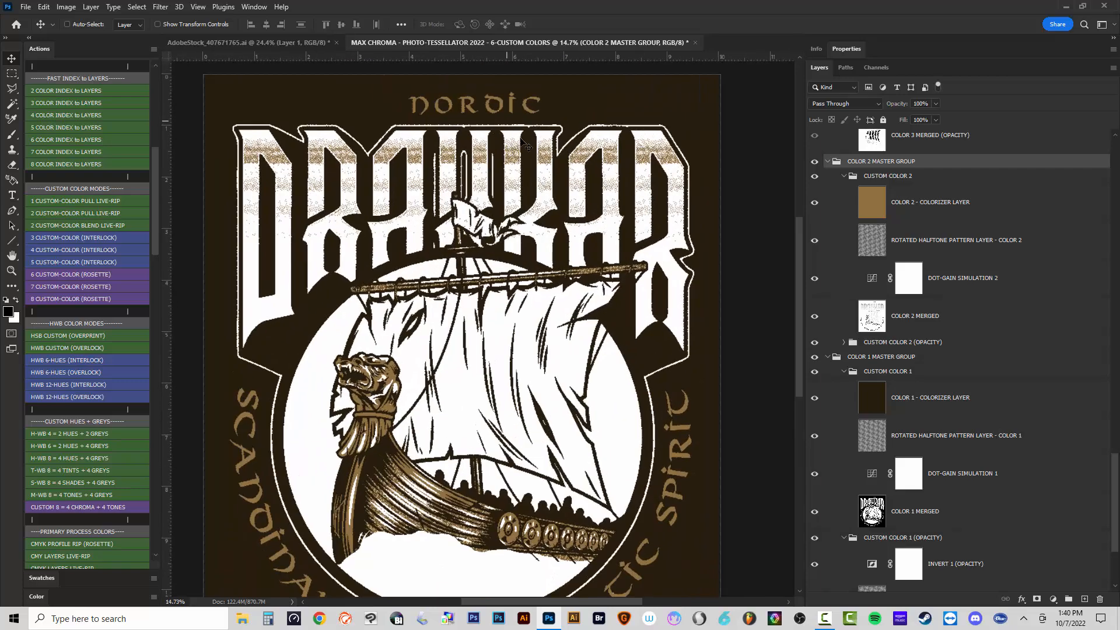
{"action": "scroll", "coordinate": [878, 285], "scroll_direction": "up", "scroll_amount": 3}
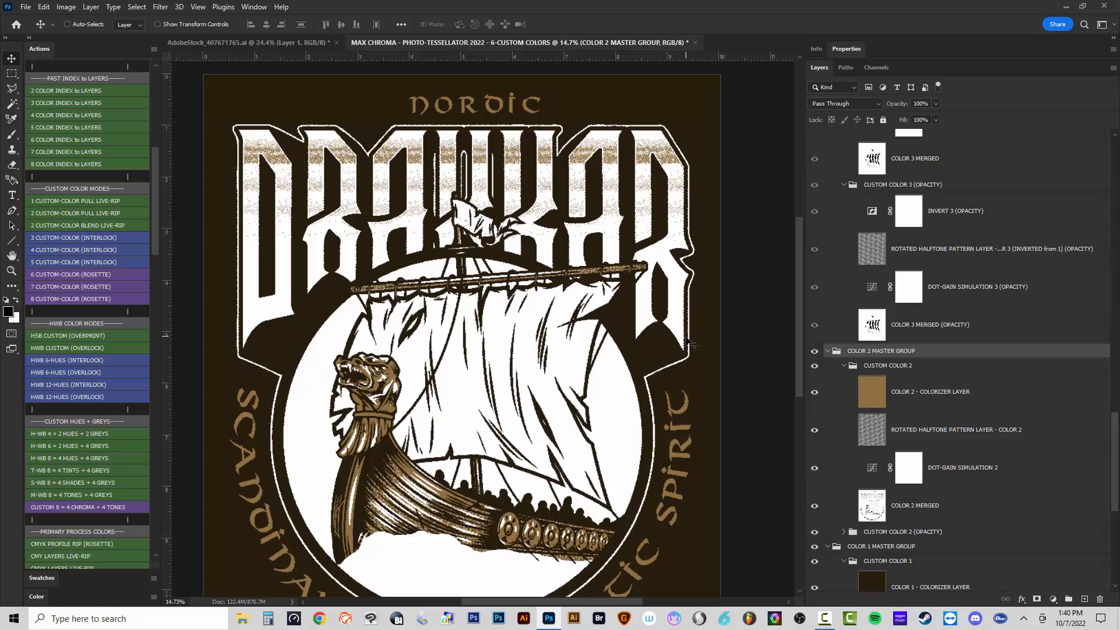
{"action": "scroll", "coordinate": [941, 376], "scroll_direction": "up", "scroll_amount": 4}
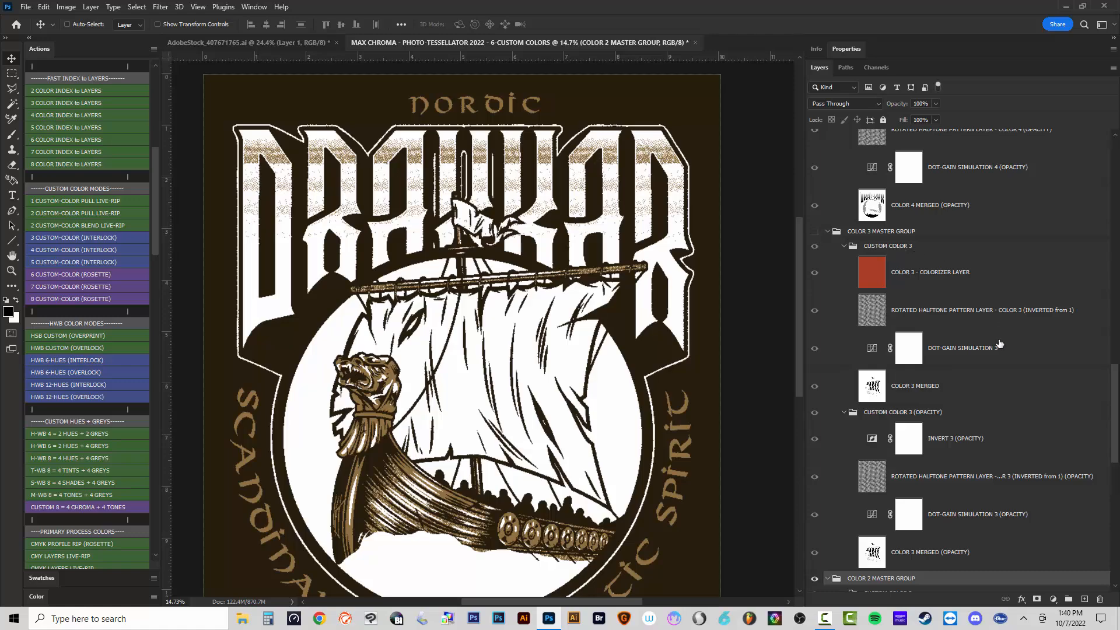
{"action": "scroll", "coordinate": [991, 362], "scroll_direction": "down", "scroll_amount": 7}
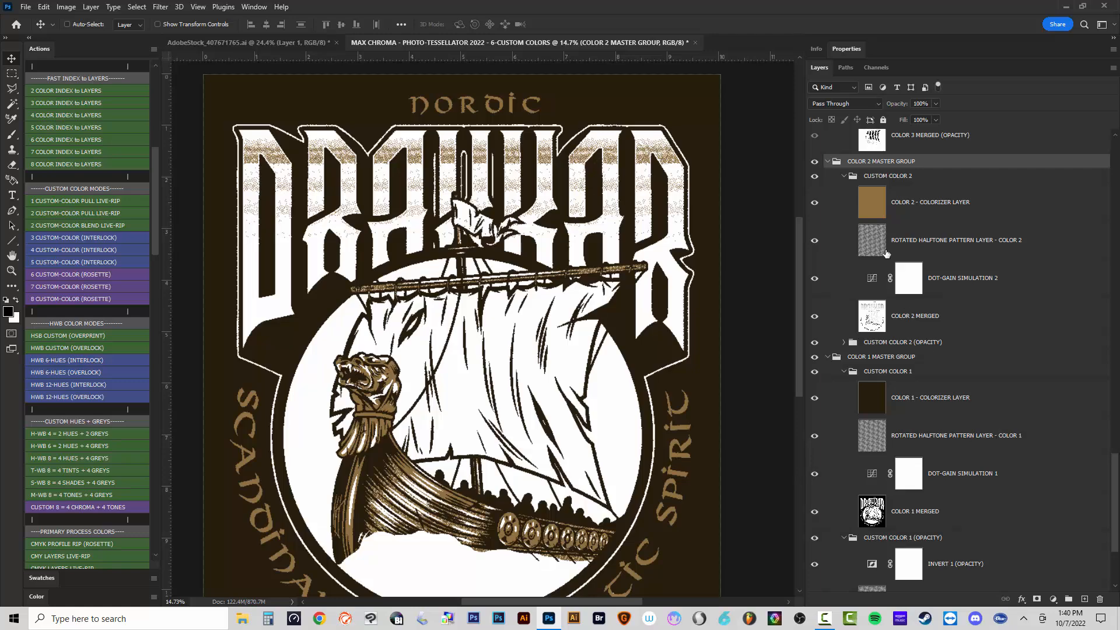
{"action": "left_click_drag", "start_coordinate": [156, 239], "coordinate": [163, 290]}
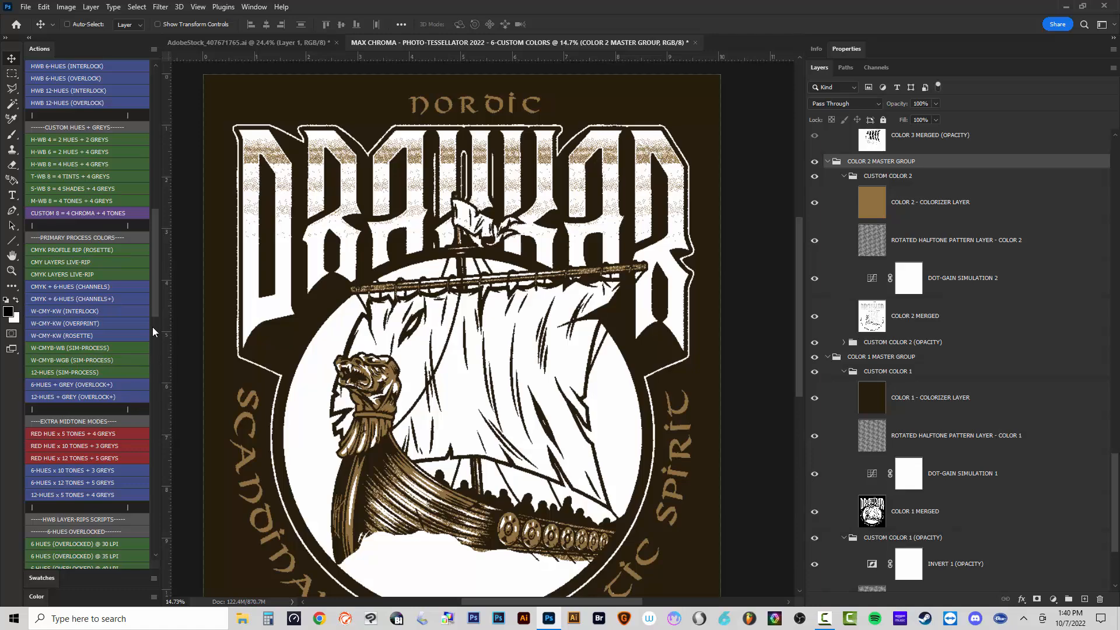
{"action": "left_click_drag", "start_coordinate": [153, 306], "coordinate": [155, 243]}
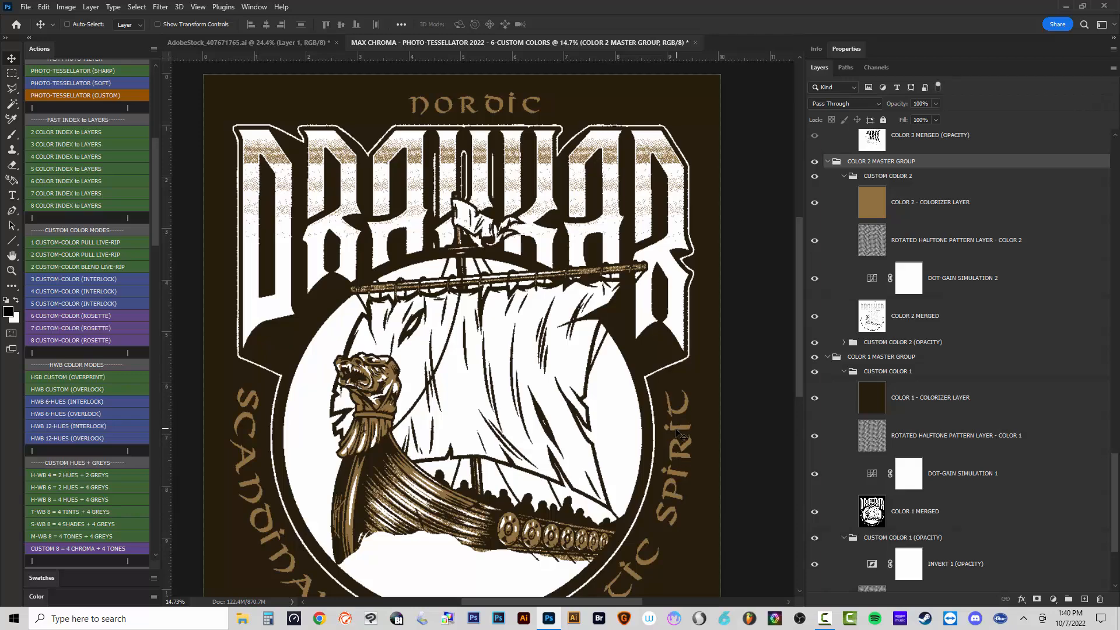
Duplicate Color 1's rotated halftone pattern layer into the CUSTOM COLOR 2 (OPACITY) group, directly above that group's own pattern layer.
{"action": "left_click", "coordinate": [844, 343]}
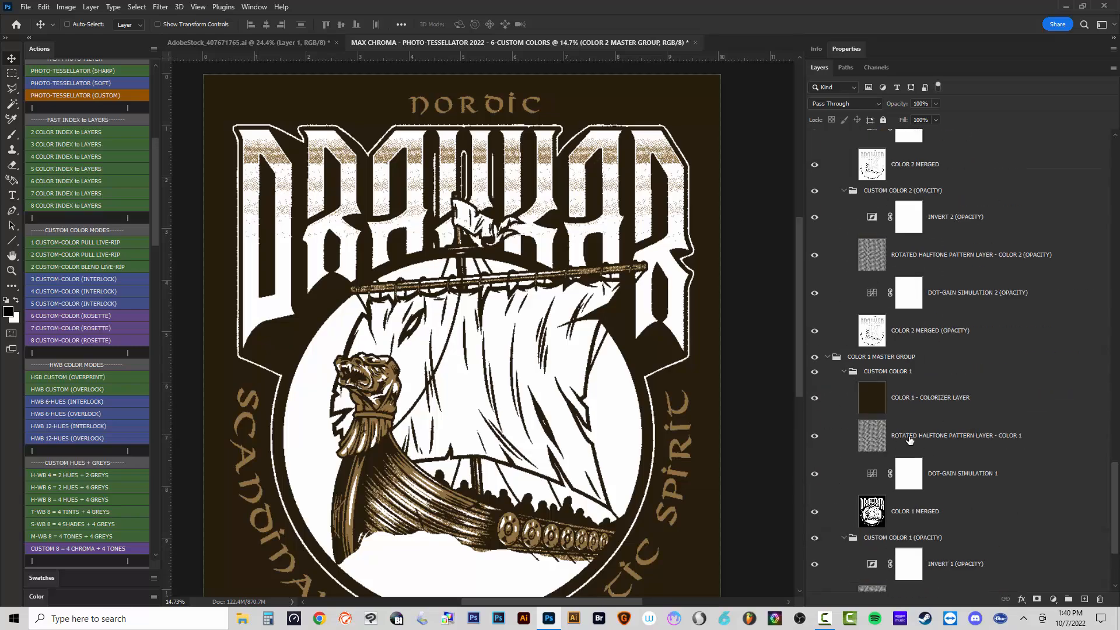
{"action": "scroll", "coordinate": [737, 411], "scroll_direction": "up", "scroll_amount": 2}
{"action": "scroll", "coordinate": [736, 411], "scroll_direction": "up", "scroll_amount": 3}
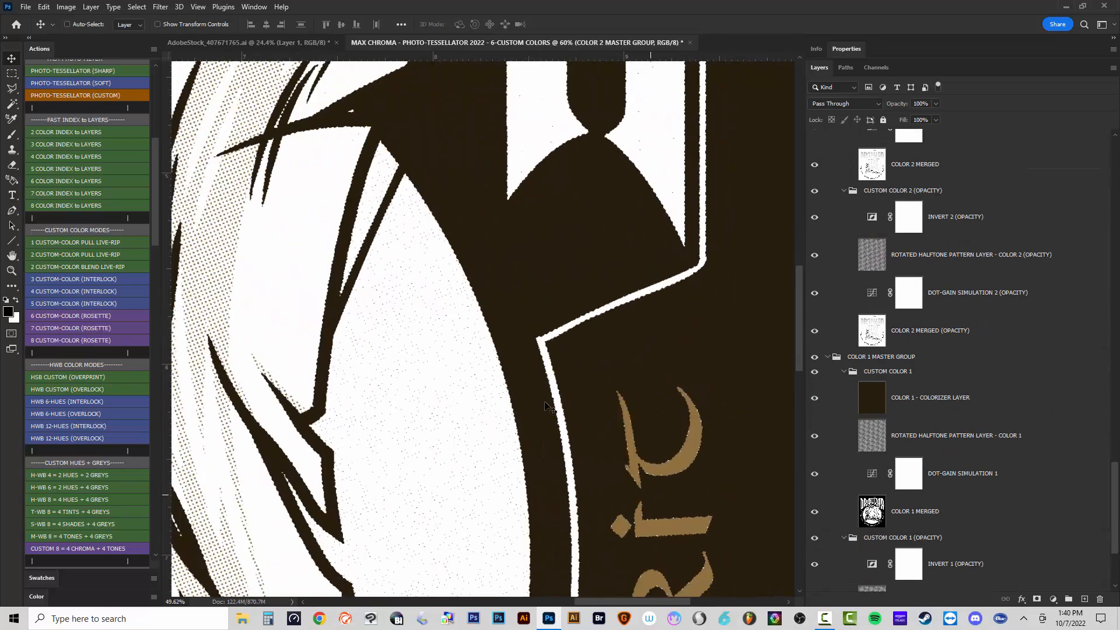
{"action": "left_click", "coordinate": [914, 436]}
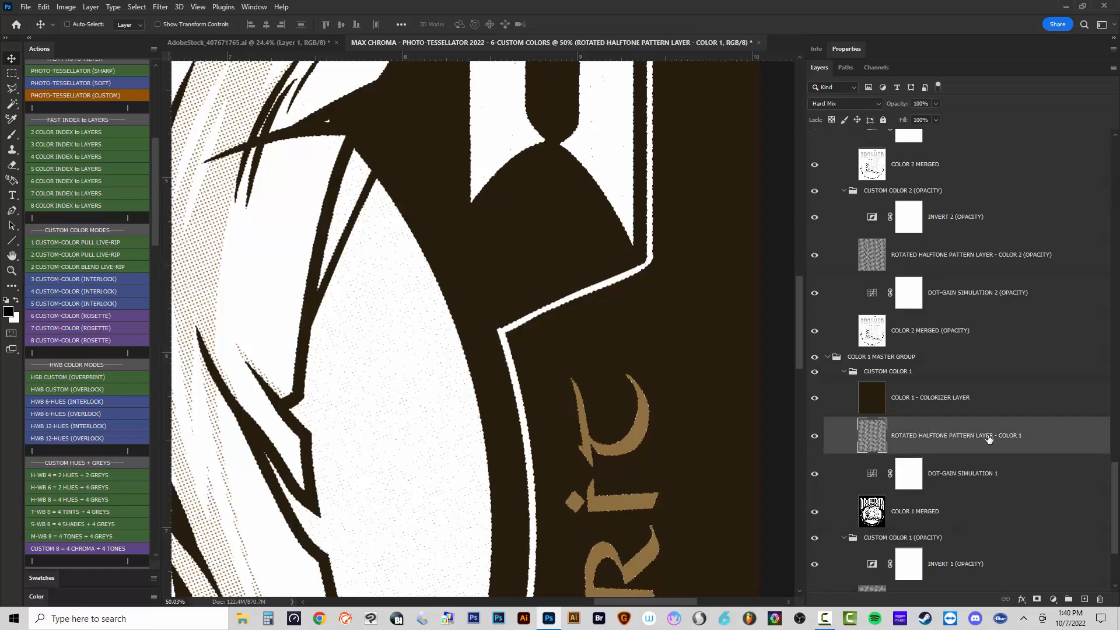
{"action": "scroll", "coordinate": [1000, 431], "scroll_direction": "up", "scroll_amount": 1}
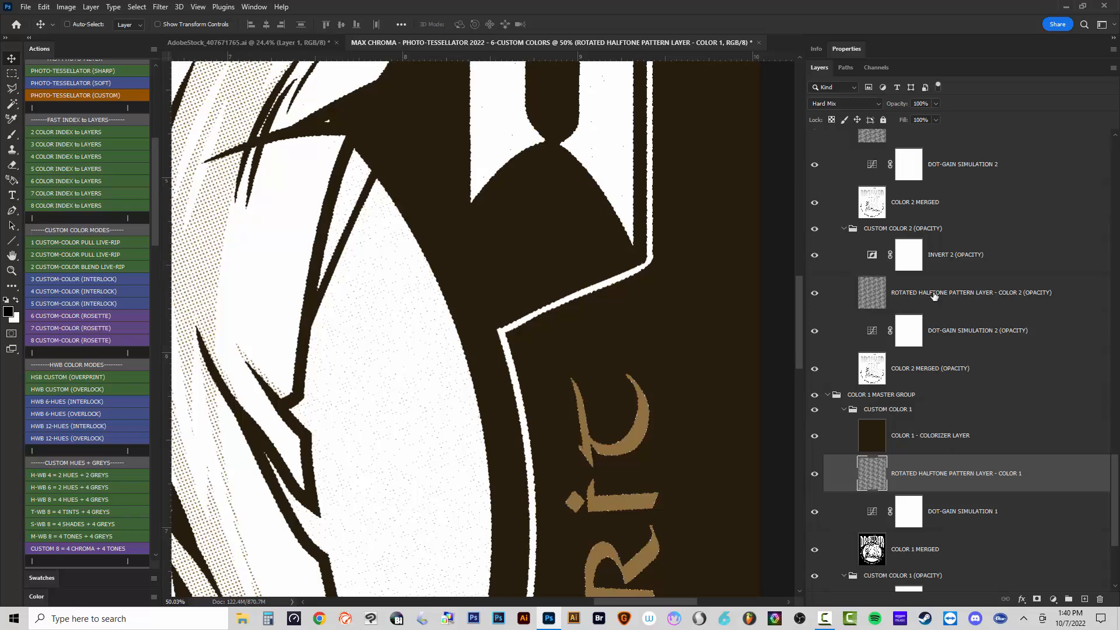
{"action": "left_click_drag", "start_coordinate": [1030, 478], "coordinate": [1001, 288]}
Duplicate the copied Color 1 pattern into the CUSTOM COLOR 2 group beneath the colorizer layer, and hide the original Color 2 pattern layer.
{"action": "scroll", "coordinate": [963, 379], "scroll_direction": "up", "scroll_amount": 7}
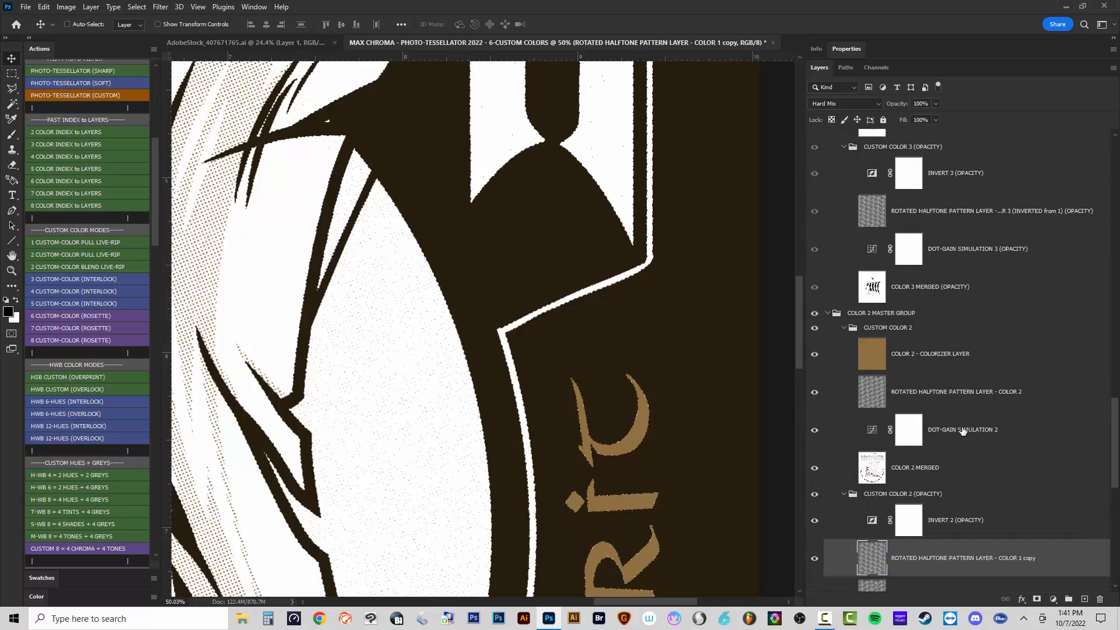
{"action": "left_click_drag", "start_coordinate": [980, 560], "coordinate": [980, 378]}
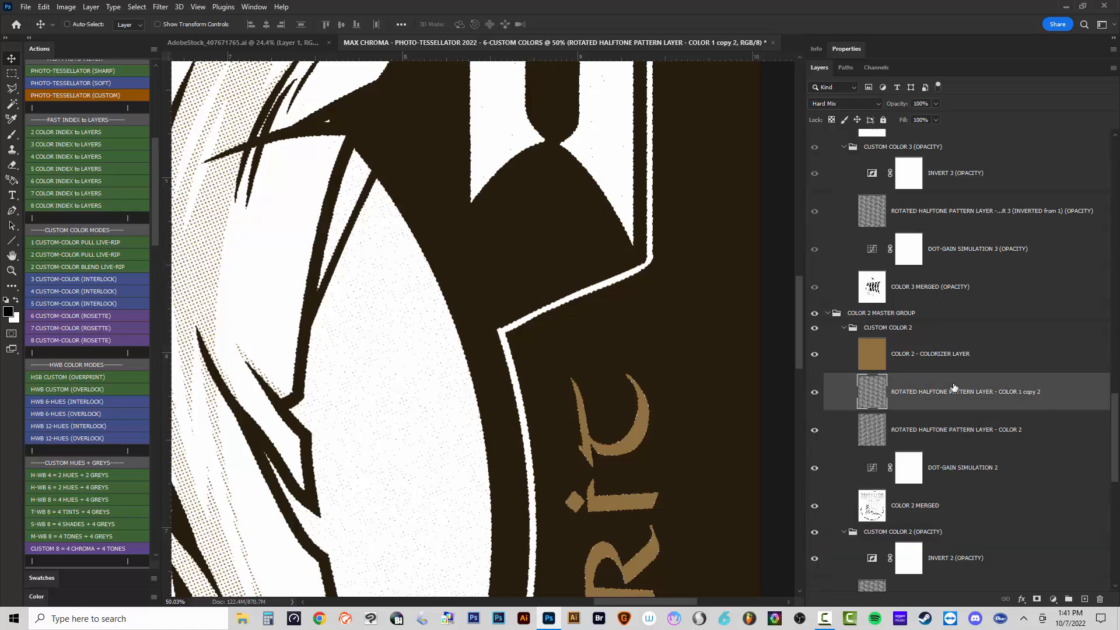
{"action": "scroll", "coordinate": [942, 382], "scroll_direction": "down", "scroll_amount": 7}
{"action": "left_click", "coordinate": [814, 164]}
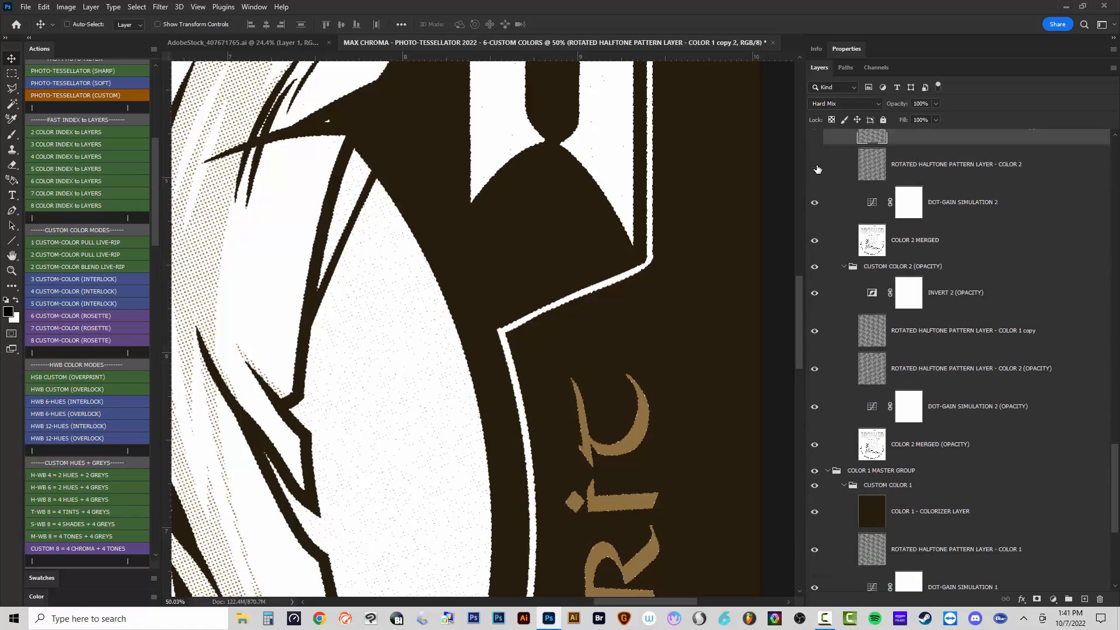
Hide the original rotated halftone pattern layer in the CUSTOM COLOR 2 (OPACITY) group and examine the dots in the lettering and ship.
{"action": "left_click", "coordinate": [815, 370]}
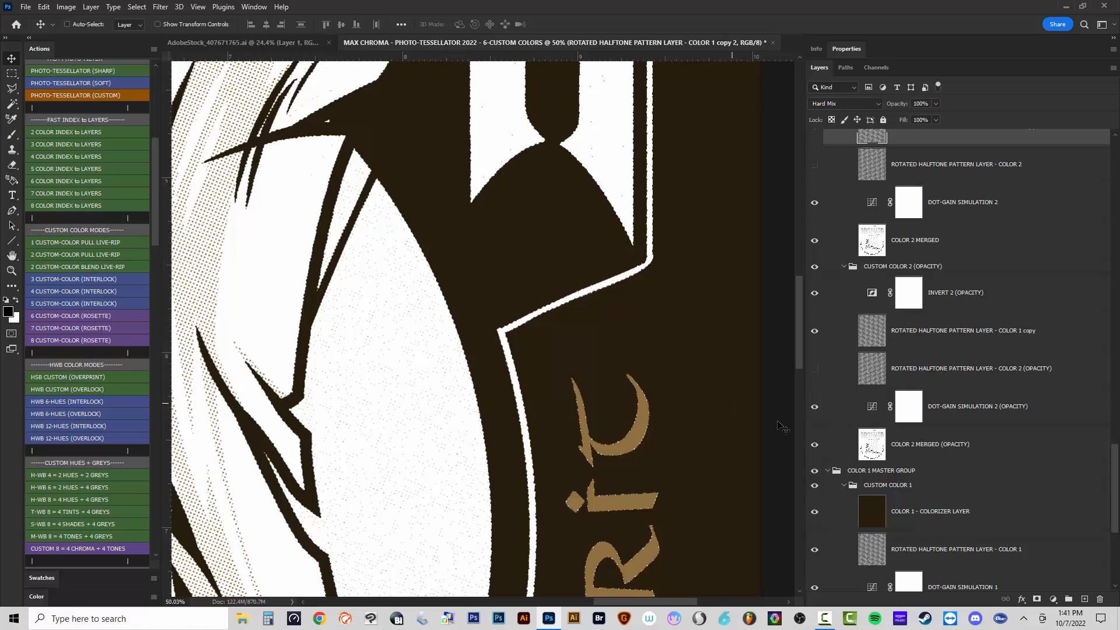
{"action": "scroll", "coordinate": [638, 497], "scroll_direction": "up", "scroll_amount": 5}
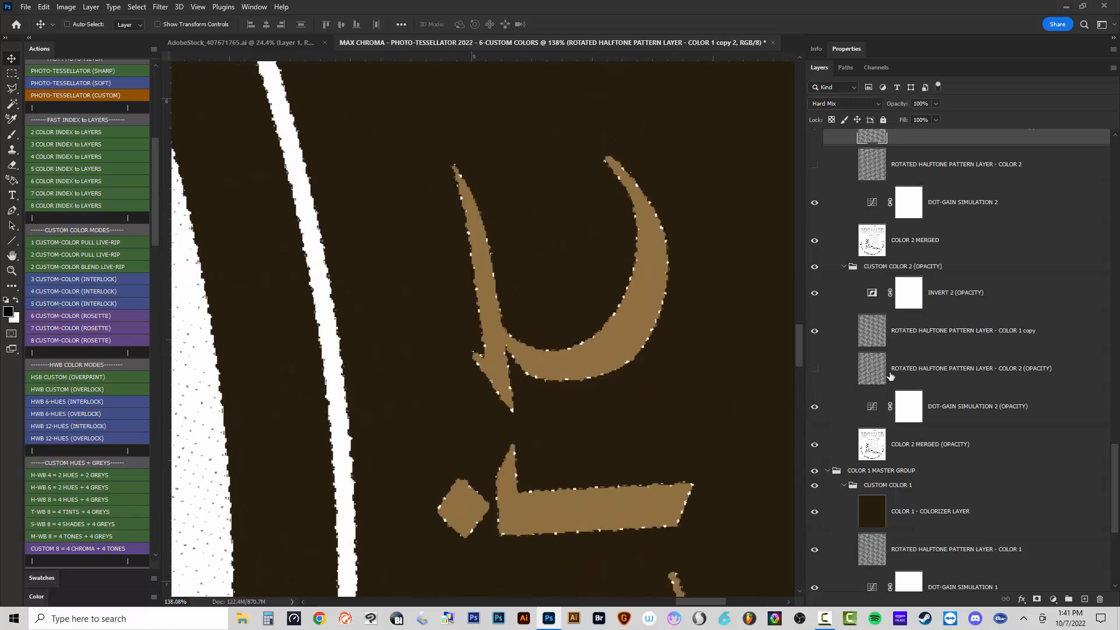
{"action": "scroll", "coordinate": [890, 375], "scroll_direction": "down", "scroll_amount": 5}
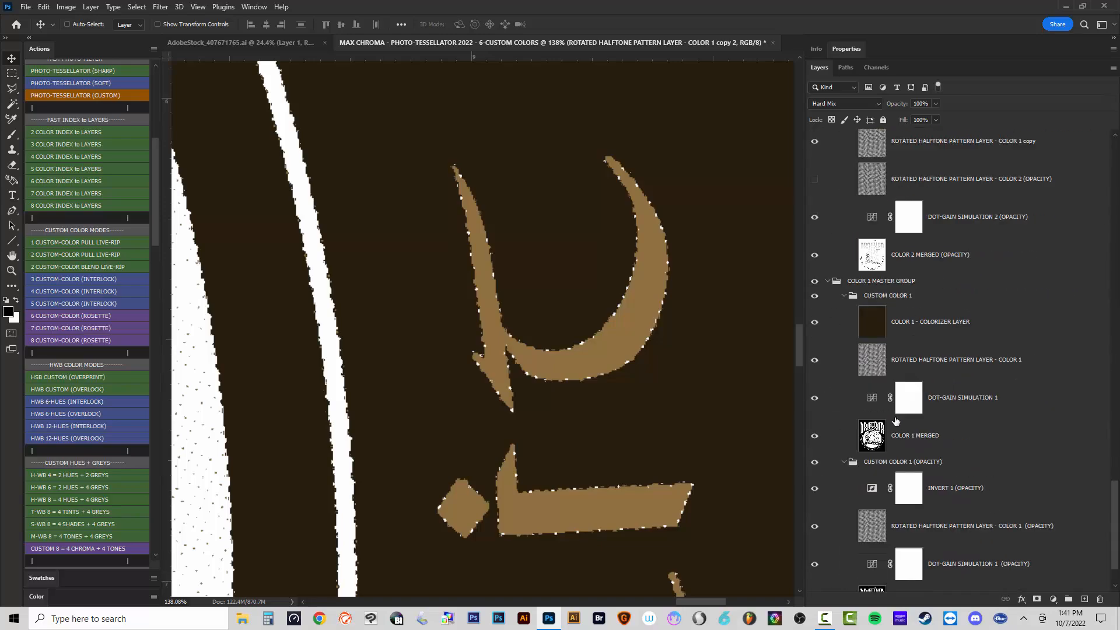
{"action": "scroll", "coordinate": [919, 493], "scroll_direction": "down", "scroll_amount": 2}
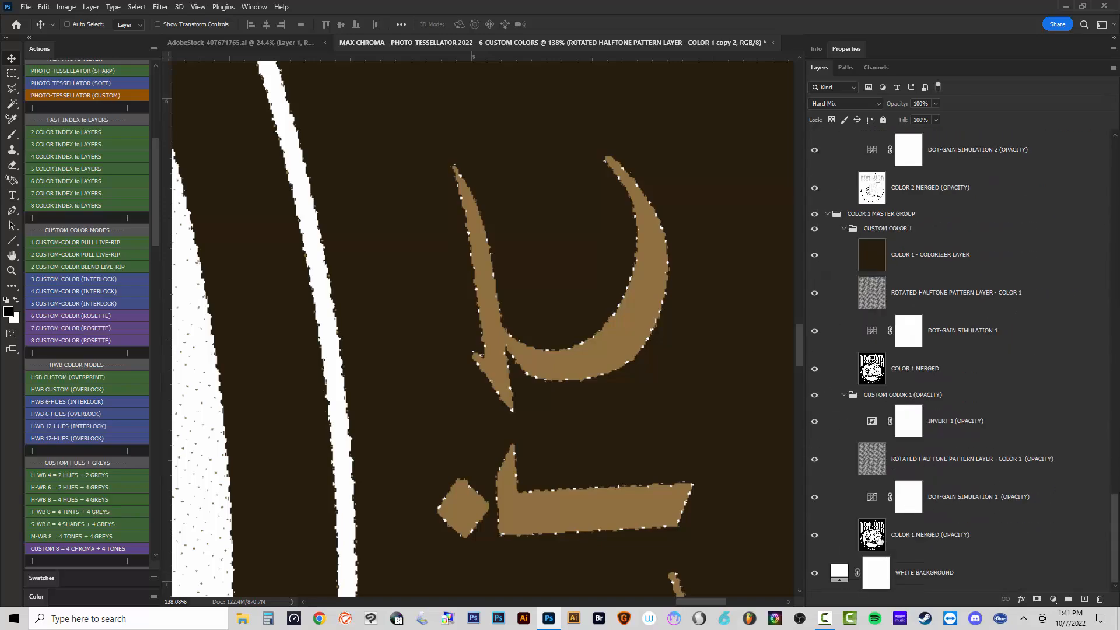
{"action": "left_click", "coordinate": [878, 539]}
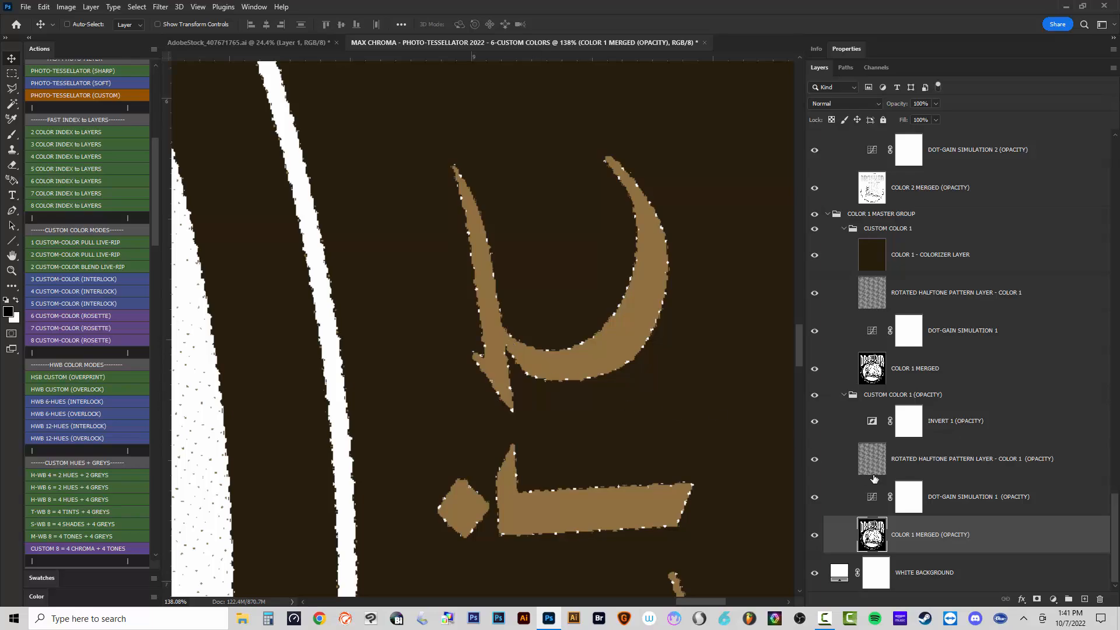
{"action": "scroll", "coordinate": [495, 252], "scroll_direction": "down", "scroll_amount": 10}
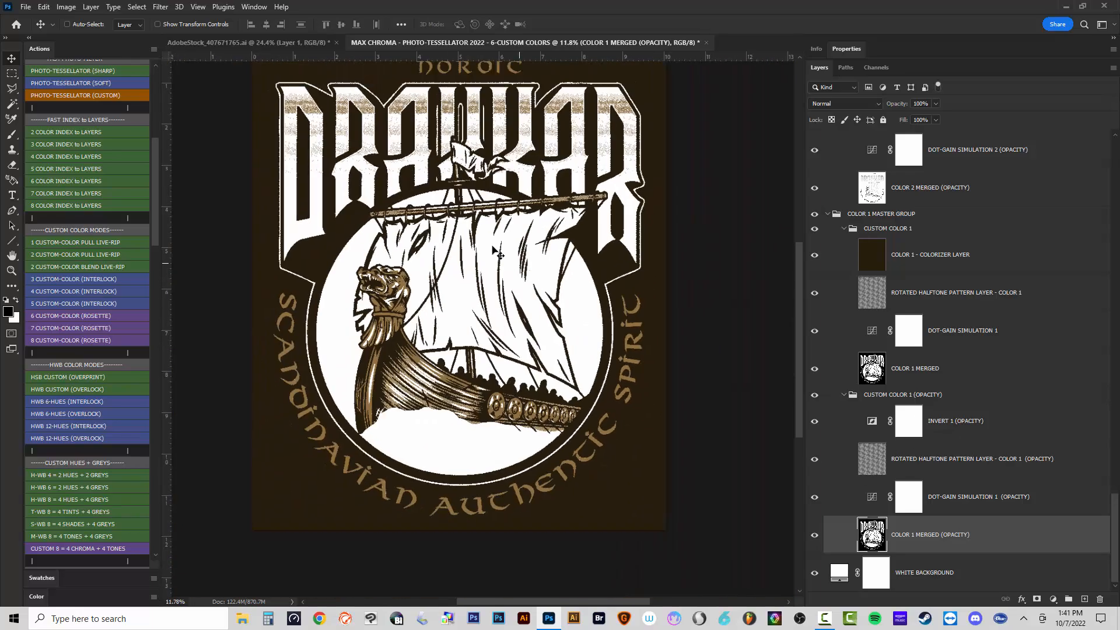
{"action": "scroll", "coordinate": [495, 252], "scroll_direction": "up", "scroll_amount": 2}
{"action": "scroll", "coordinate": [873, 408], "scroll_direction": "up", "scroll_amount": 4}
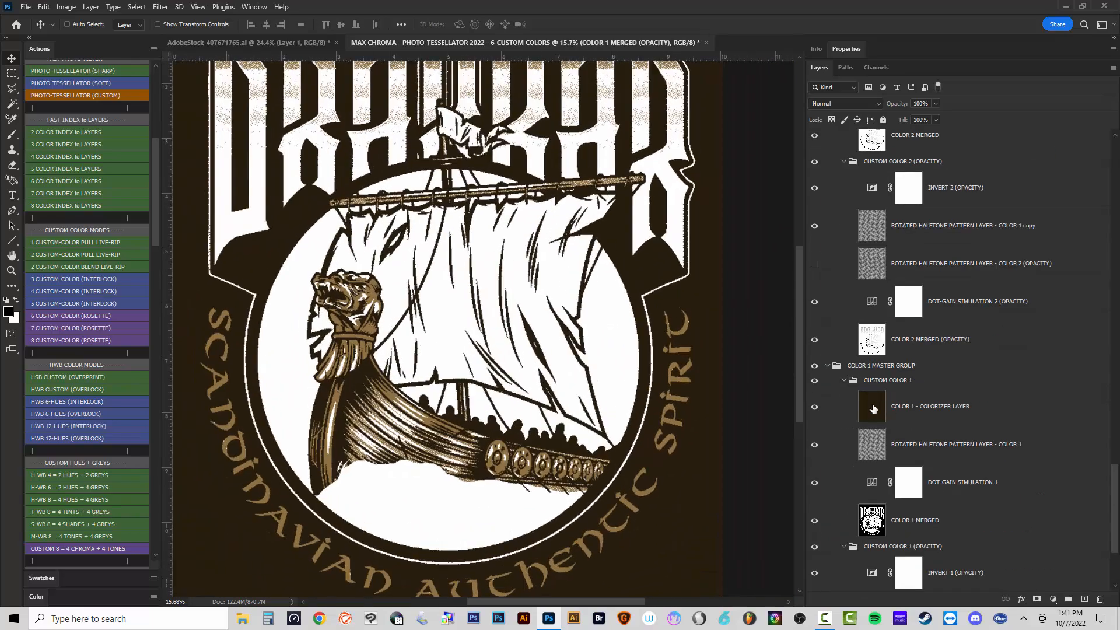
Collapse the Color 1 and Color 2 master groups, show COLOR 3 MASTER GROUP, and inspect its red halftones in the sail.
{"action": "left_click", "coordinate": [844, 381]}
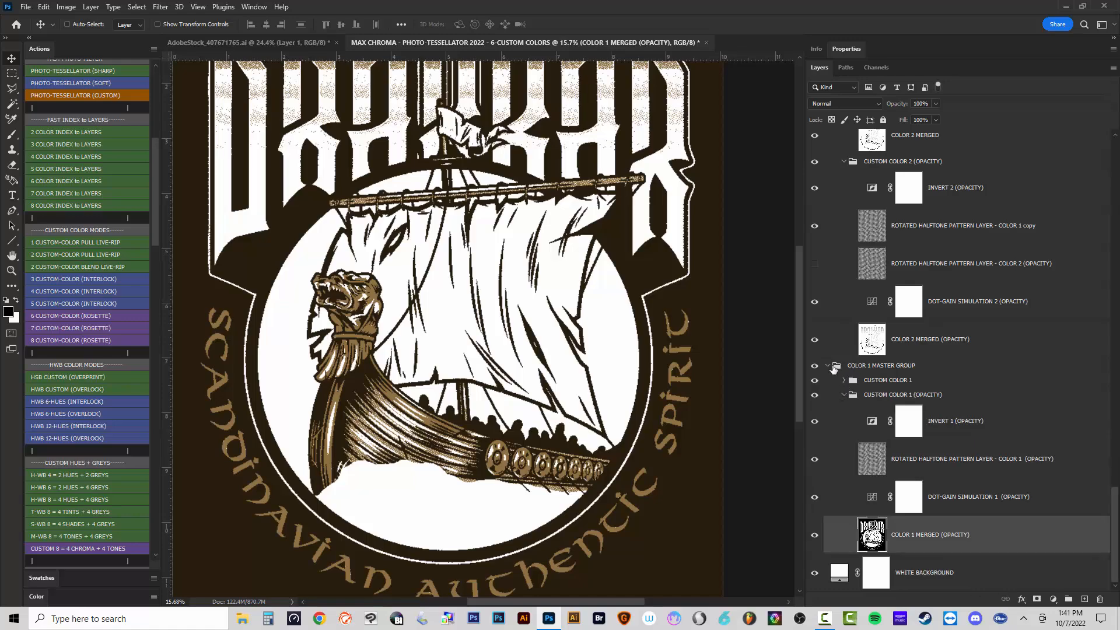
{"action": "left_click", "coordinate": [829, 366]}
{"action": "scroll", "coordinate": [918, 316], "scroll_direction": "up", "scroll_amount": 3}
{"action": "scroll", "coordinate": [830, 241], "scroll_direction": "up", "scroll_amount": 12}
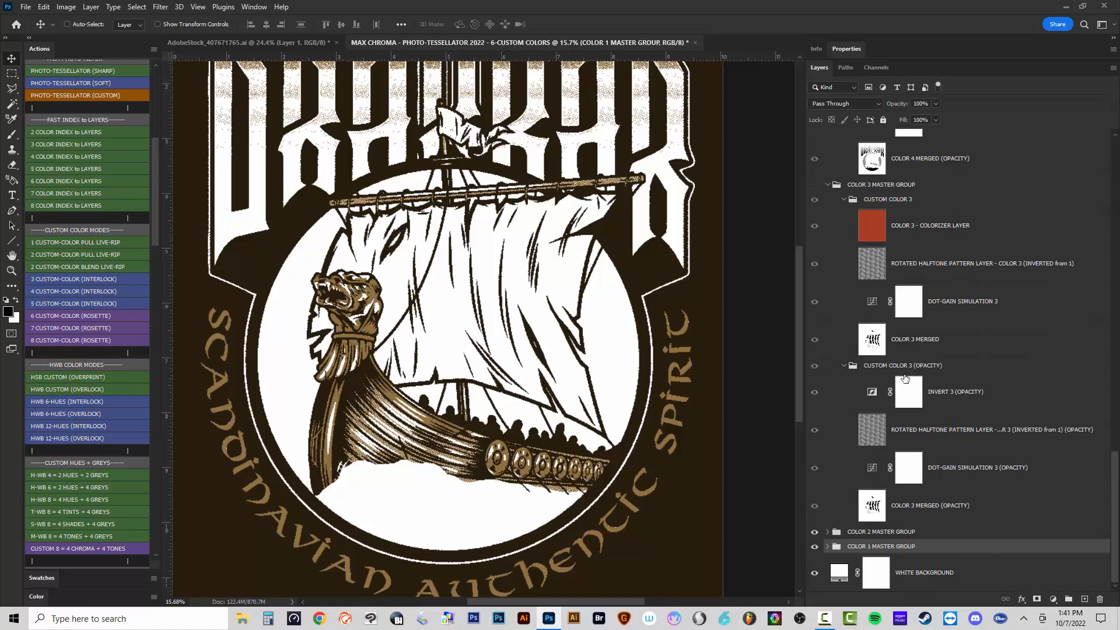
{"action": "left_click", "coordinate": [814, 336]}
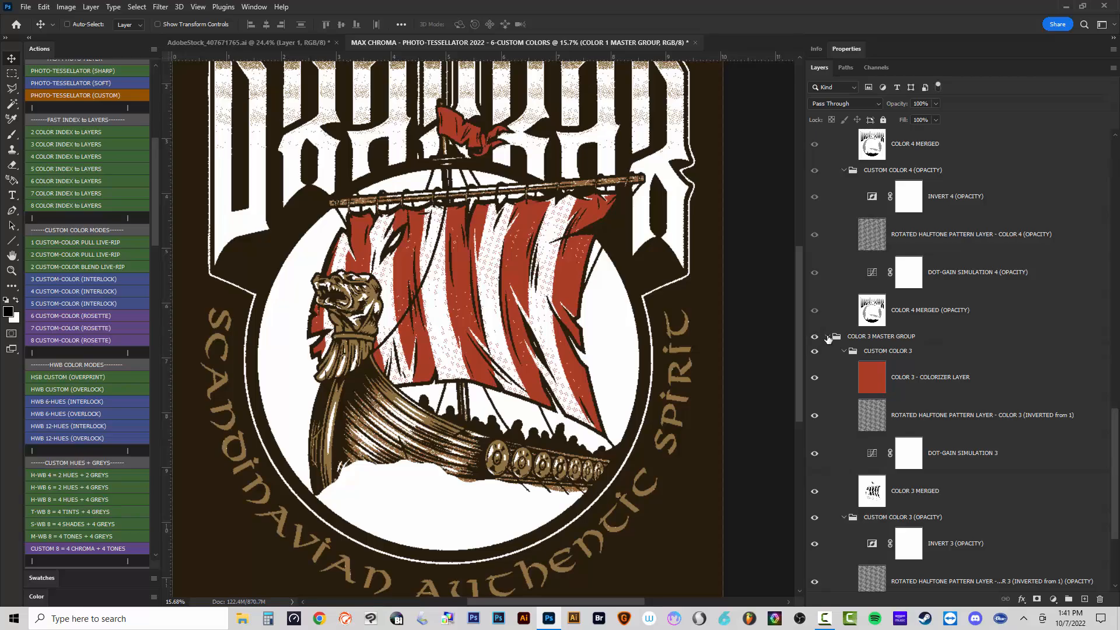
{"action": "scroll", "coordinate": [607, 312], "scroll_direction": "up", "scroll_amount": 15}
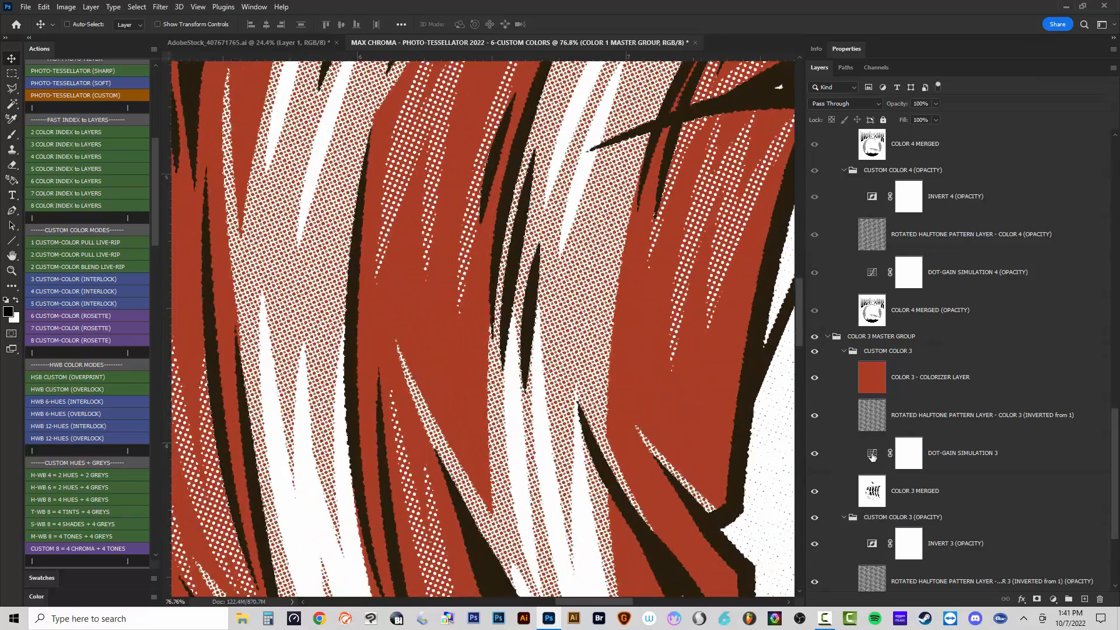
Open the DOT-GAIN SIMULATION 3 curve at a larger size and pull its midtone point further below the diagonal.
{"action": "left_click", "coordinate": [872, 456]}
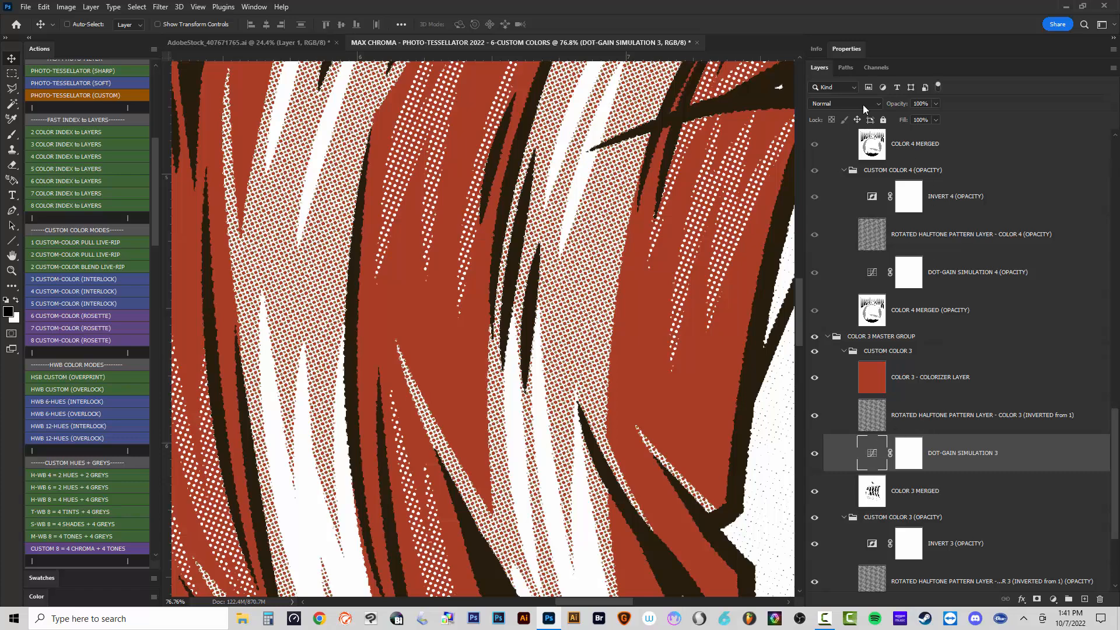
{"action": "left_click", "coordinate": [847, 50]}
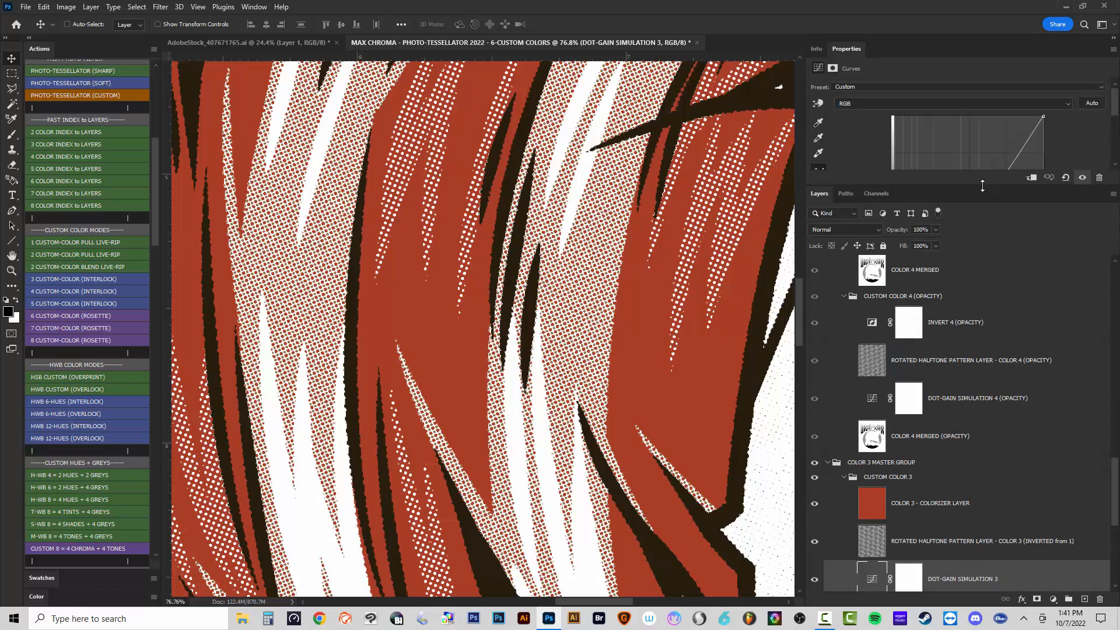
{"action": "left_click_drag", "start_coordinate": [983, 185], "coordinate": [1002, 298]}
{"action": "left_click_drag", "start_coordinate": [961, 186], "coordinate": [980, 212]}
{"action": "scroll", "coordinate": [946, 483], "scroll_direction": "down", "scroll_amount": 3}
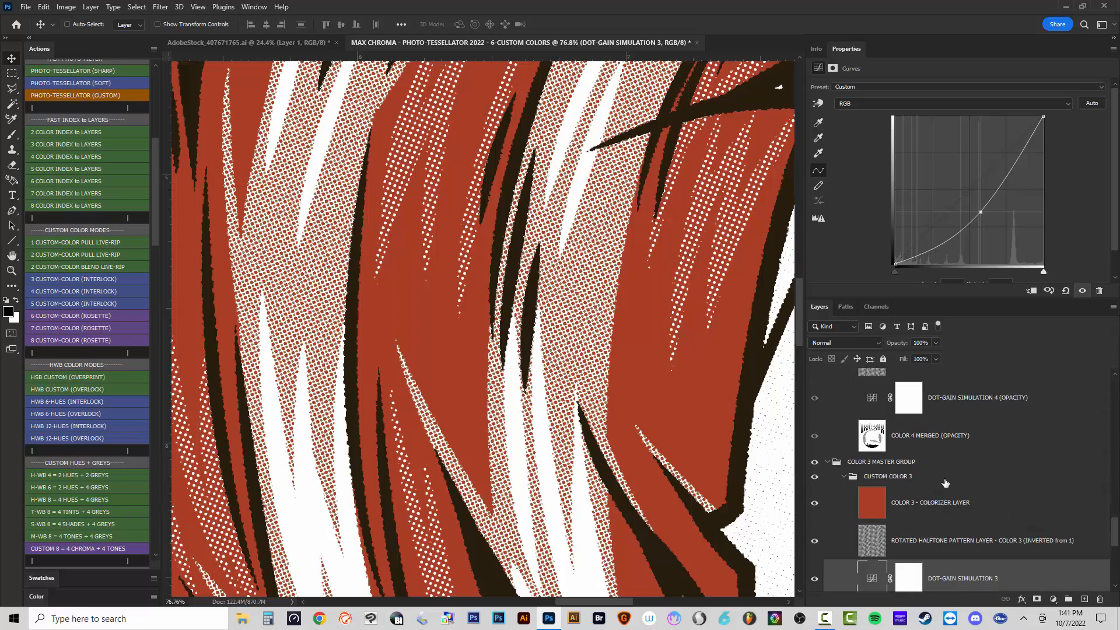
Select the DOT-GAIN SIMULATION 4 (OPACITY) adjustment and show COLOR 4 MASTER GROUP over the sail and background.
{"action": "left_click", "coordinate": [963, 397]}
{"action": "scroll", "coordinate": [937, 493], "scroll_direction": "up", "scroll_amount": 5}
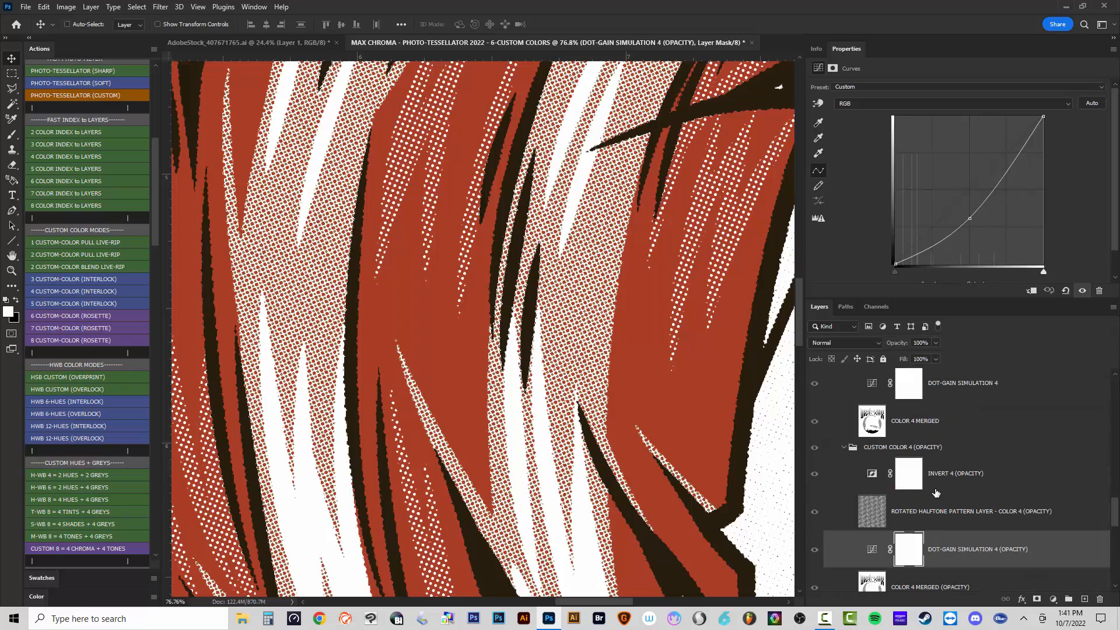
{"action": "scroll", "coordinate": [603, 329], "scroll_direction": "down", "scroll_amount": 3}
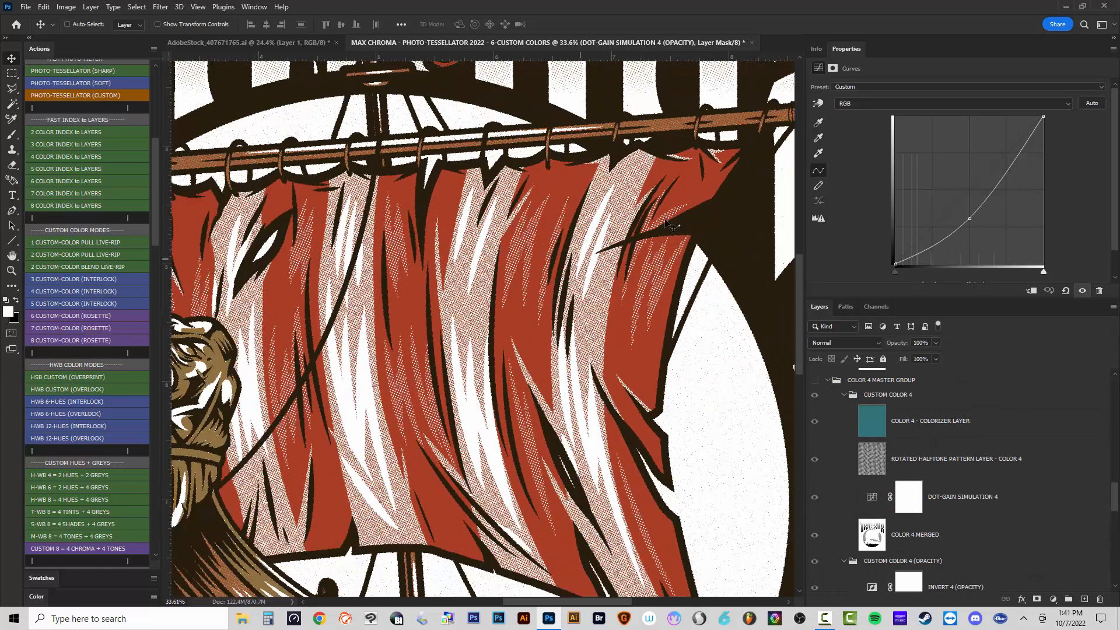
{"action": "scroll", "coordinate": [887, 470], "scroll_direction": "down", "scroll_amount": 5}
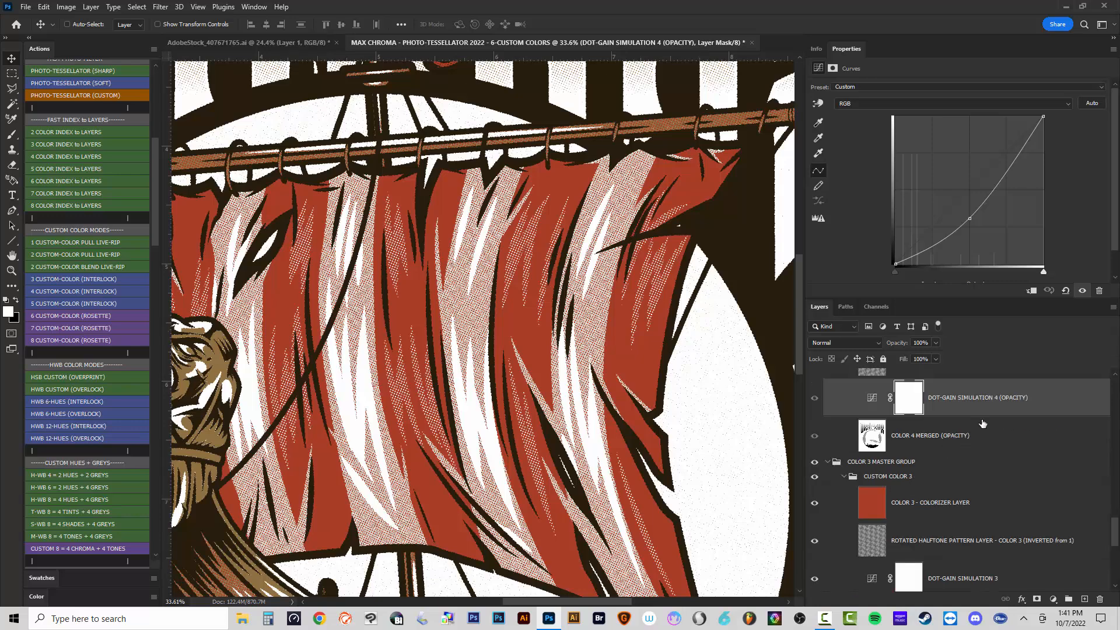
{"action": "left_click", "coordinate": [815, 541]}
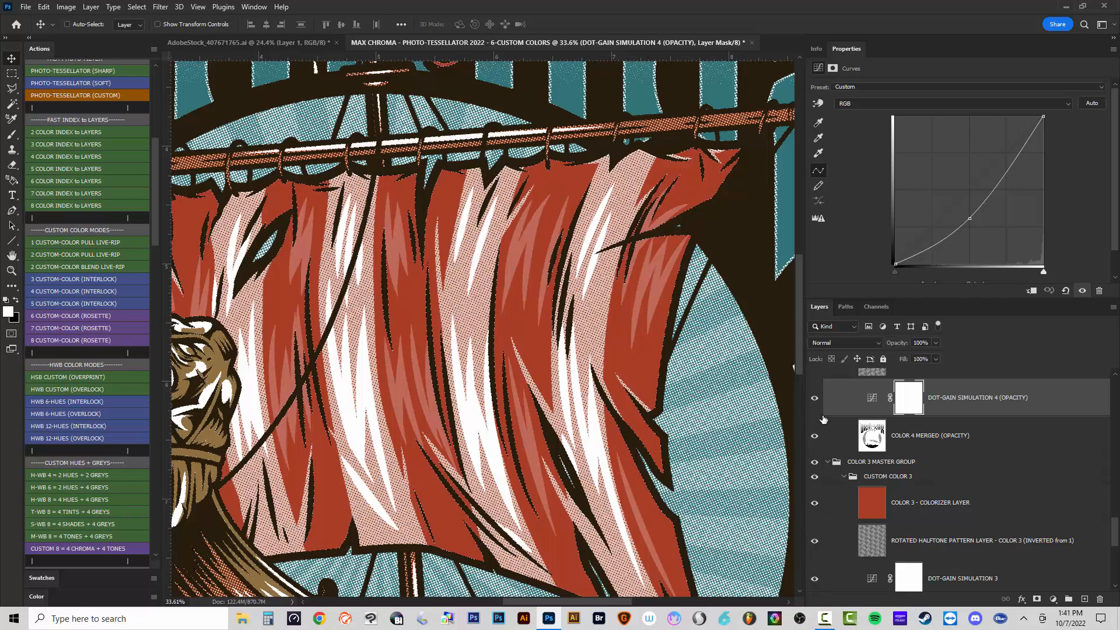
Turn off the two Color 3 dot-gain simulation layers, and briefly toggle DOT-GAIN SIMULATION 4 (OPACITY) off and on.
{"action": "scroll", "coordinate": [823, 417], "scroll_direction": "up", "scroll_amount": 2}
{"action": "left_click", "coordinate": [815, 473]}
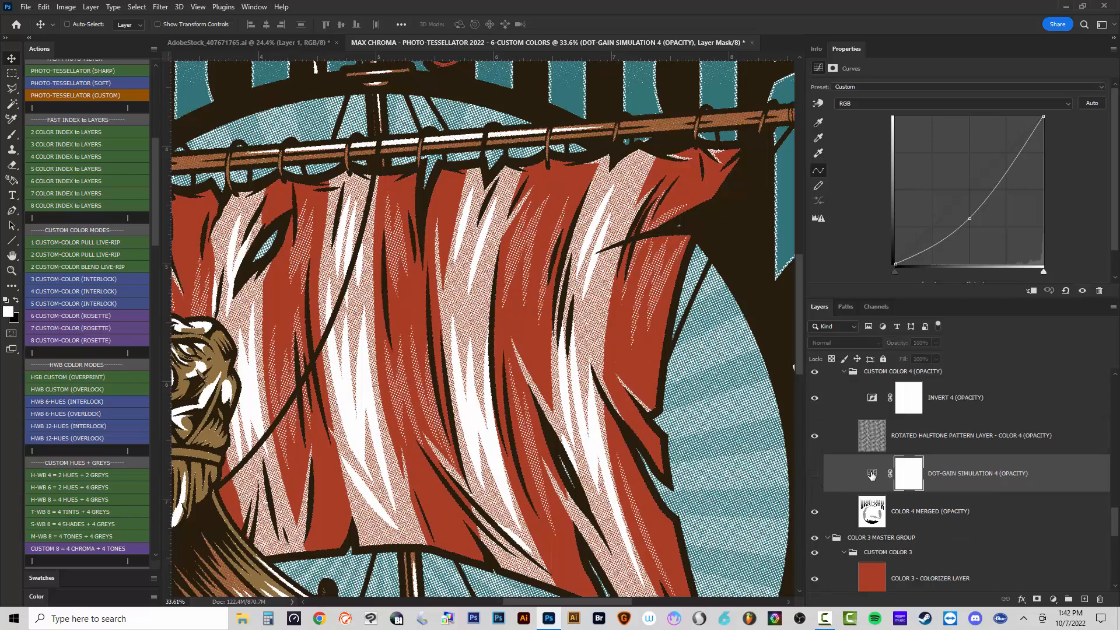
{"action": "scroll", "coordinate": [971, 479], "scroll_direction": "down", "scroll_amount": 3}
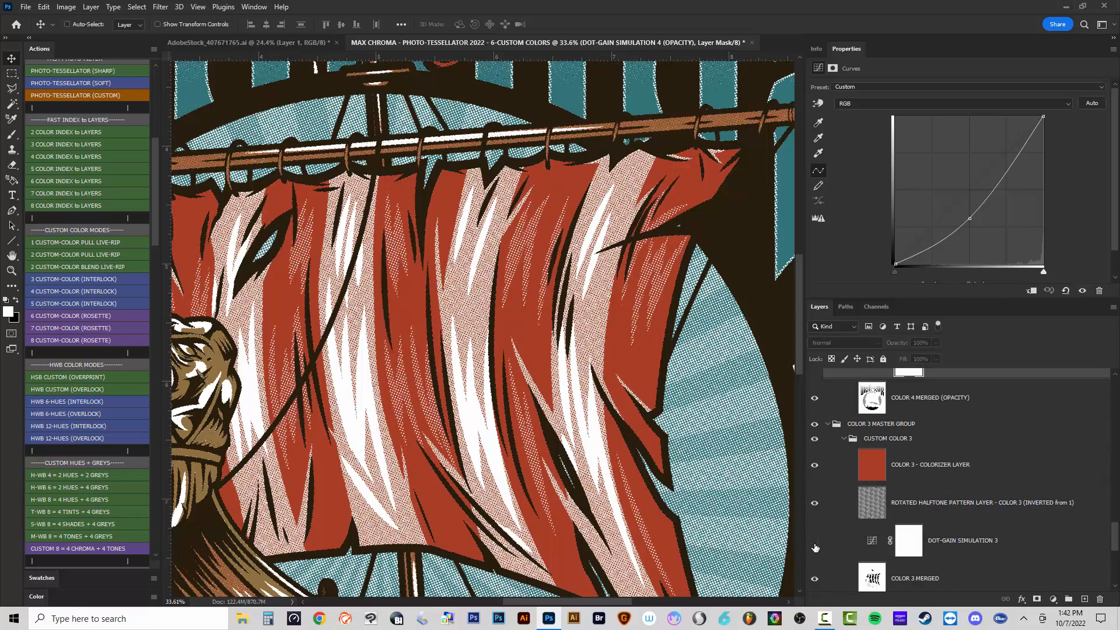
{"action": "left_click", "coordinate": [814, 545]}
{"action": "scroll", "coordinate": [911, 447], "scroll_direction": "up", "scroll_amount": 2}
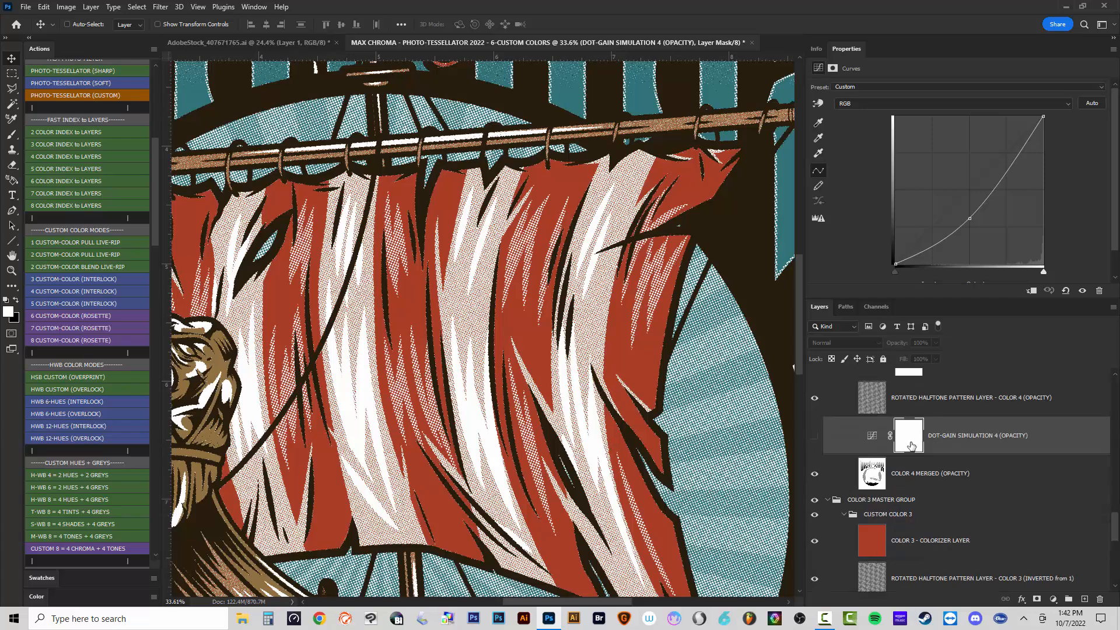
{"action": "left_click", "coordinate": [816, 437]}
{"action": "scroll", "coordinate": [840, 426], "scroll_direction": "down", "scroll_amount": 4}
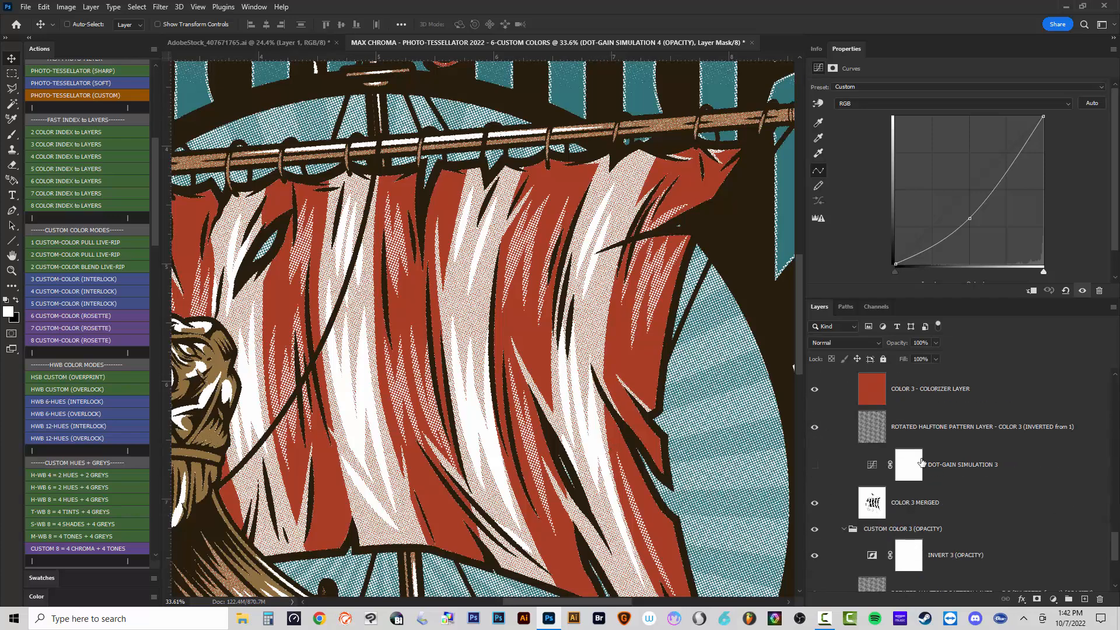
{"action": "scroll", "coordinate": [877, 458], "scroll_direction": "down", "scroll_amount": 3}
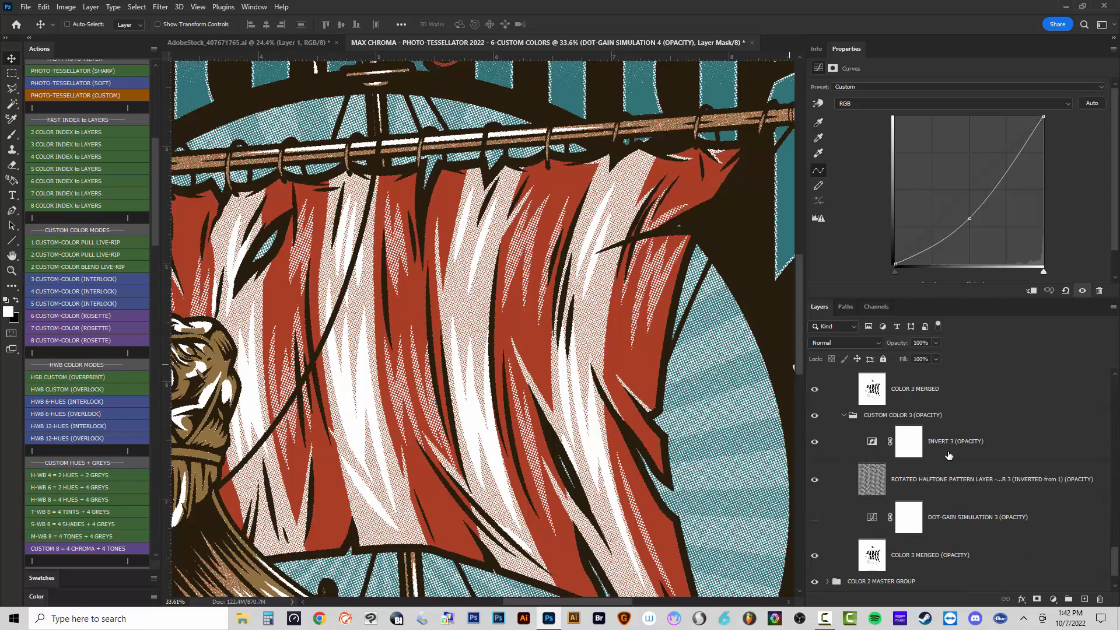
Compare the whole artwork with COLOR 4 MASTER GROUP hidden and shown.
{"action": "scroll", "coordinate": [886, 467], "scroll_direction": "up", "scroll_amount": 4}
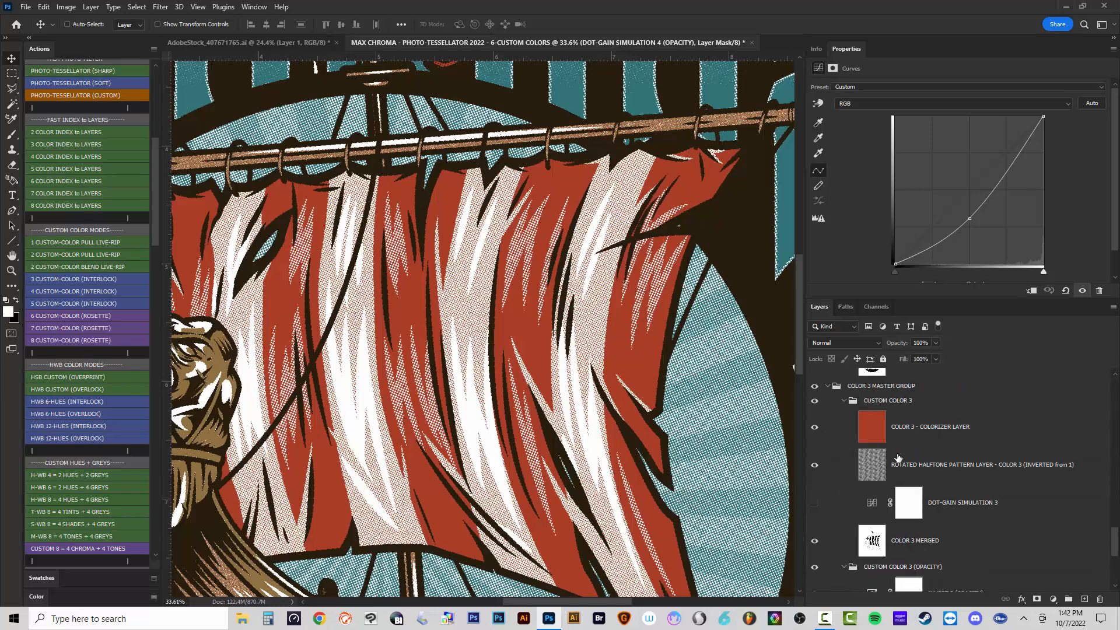
{"action": "scroll", "coordinate": [884, 452], "scroll_direction": "up", "scroll_amount": 2}
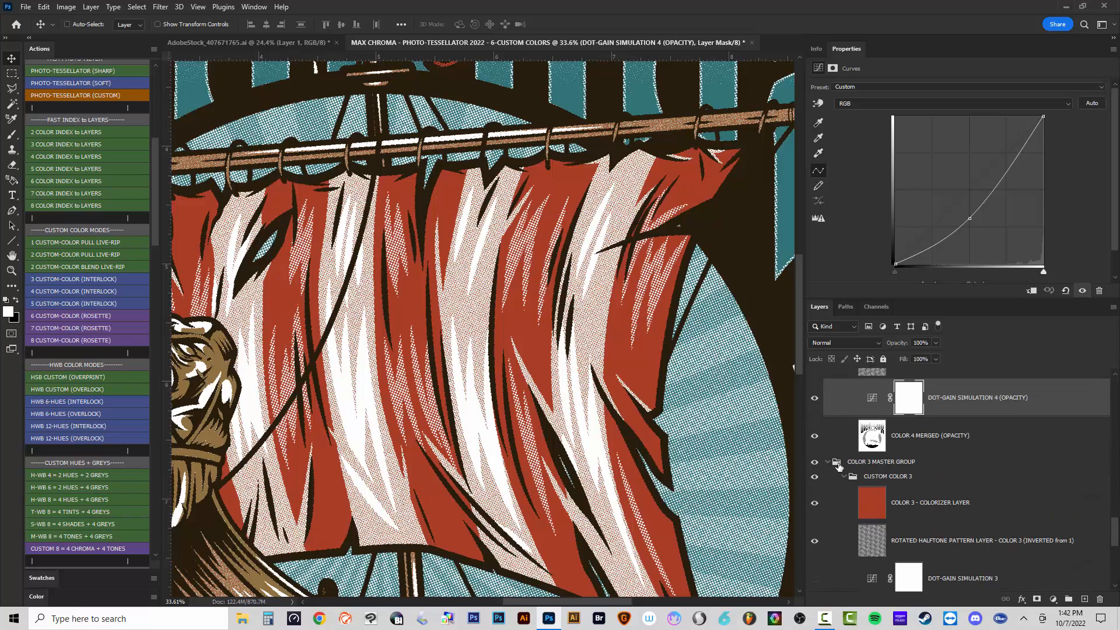
{"action": "scroll", "coordinate": [838, 466], "scroll_direction": "up", "scroll_amount": 5}
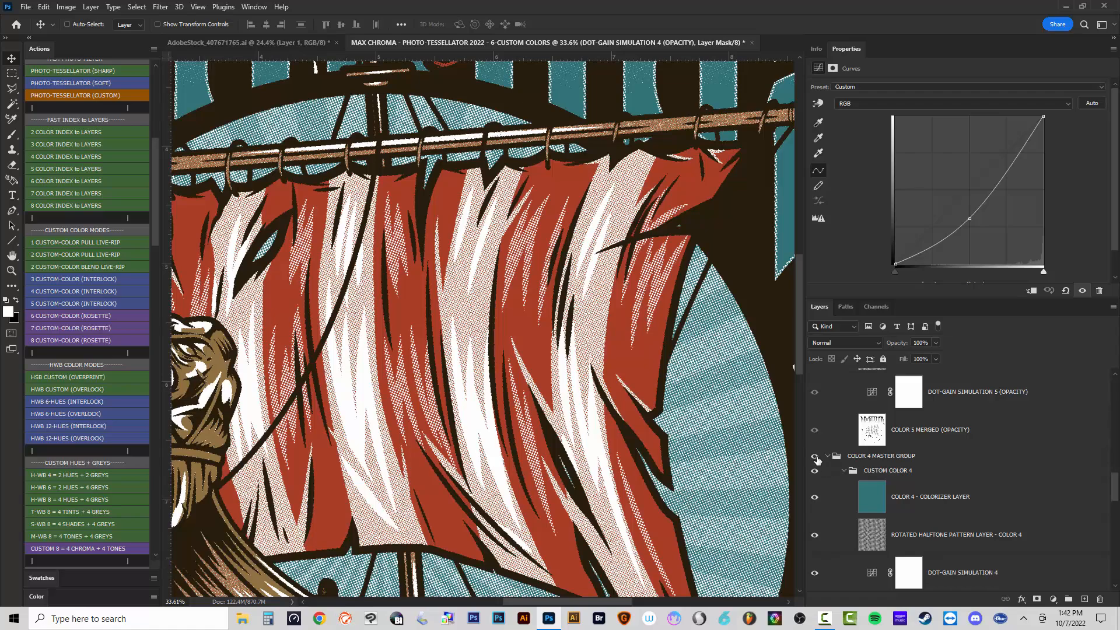
{"action": "left_click", "coordinate": [815, 457]}
{"action": "key", "text": "ctrl+0"}
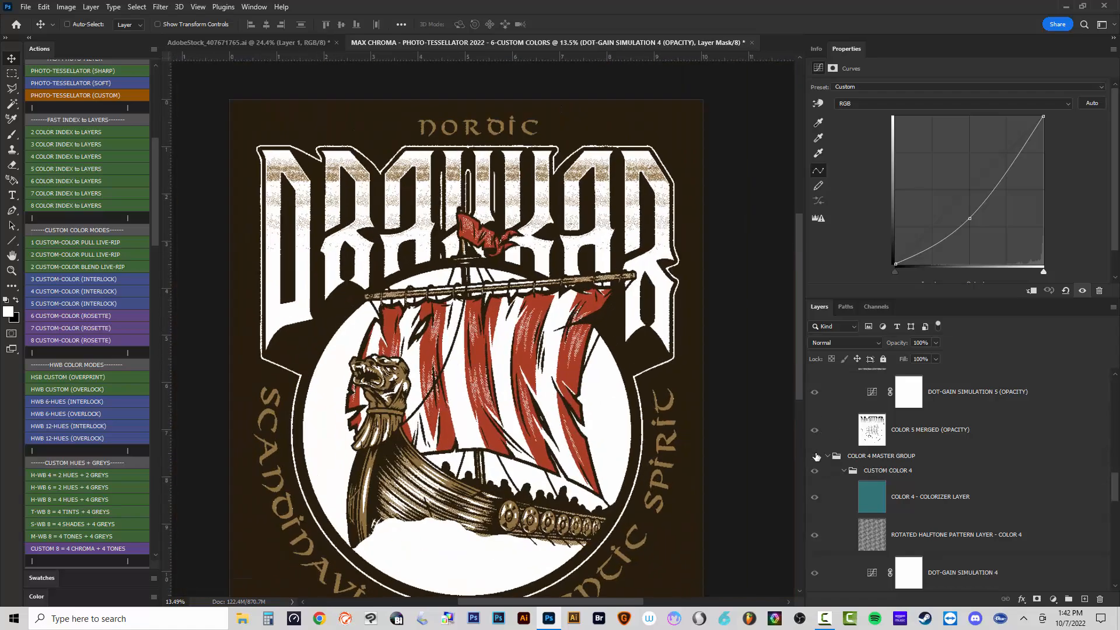
{"action": "left_click", "coordinate": [815, 456]}
Show COLOR 5 MASTER GROUP and COLOR 6 MASTER GROUP to complete the six-color composite.
{"action": "scroll", "coordinate": [847, 508], "scroll_direction": "up", "scroll_amount": 4}
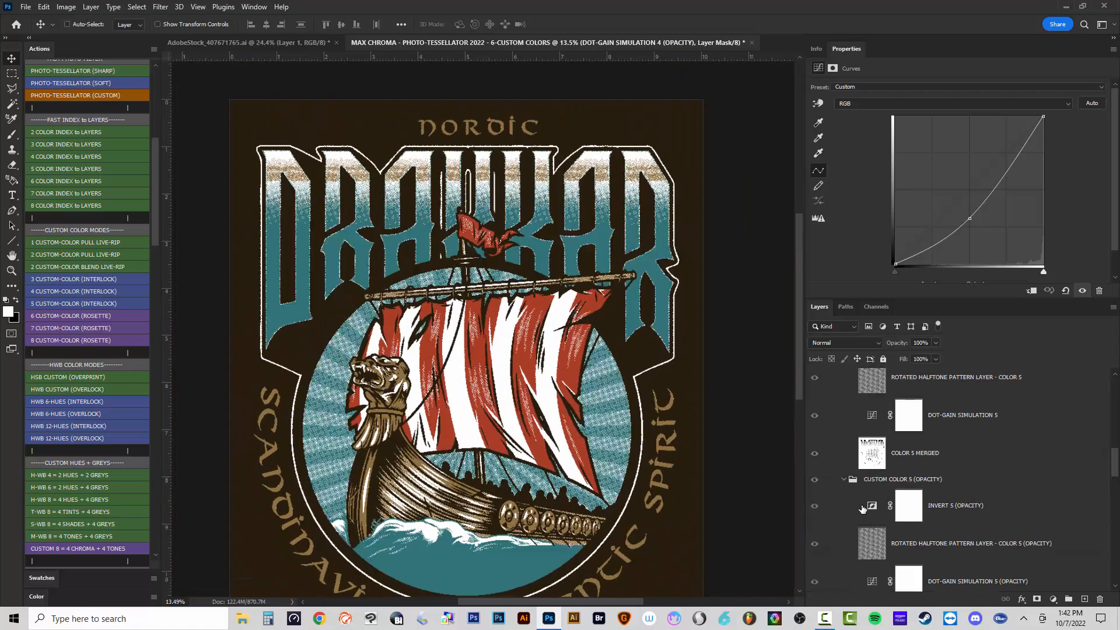
{"action": "left_click", "coordinate": [816, 451]}
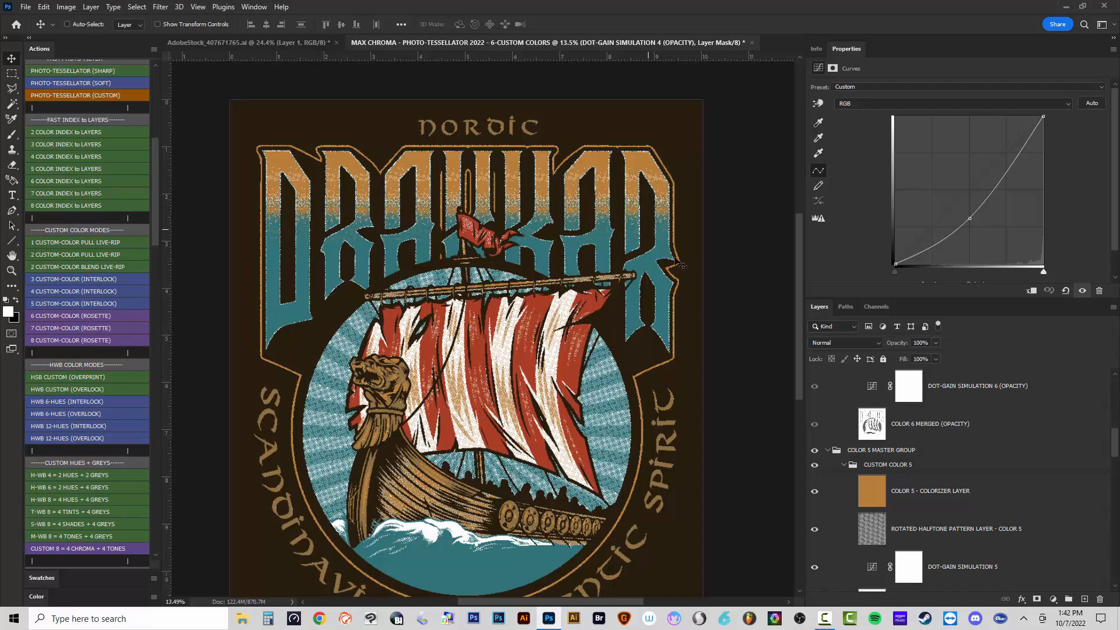
{"action": "scroll", "coordinate": [899, 452], "scroll_direction": "up", "scroll_amount": 3}
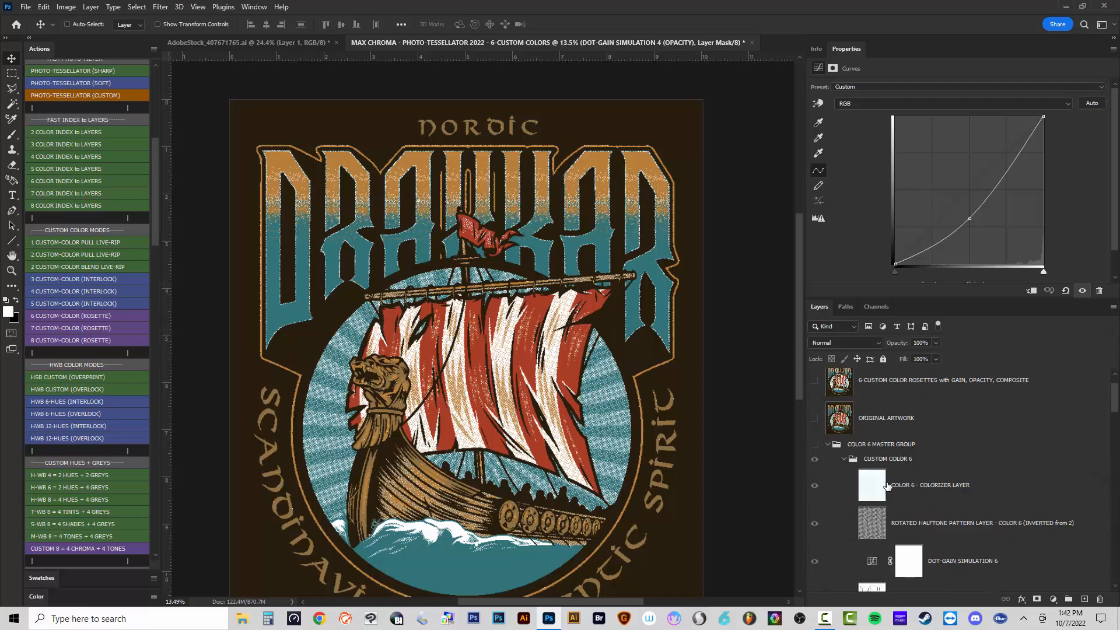
{"action": "left_click", "coordinate": [815, 445]}
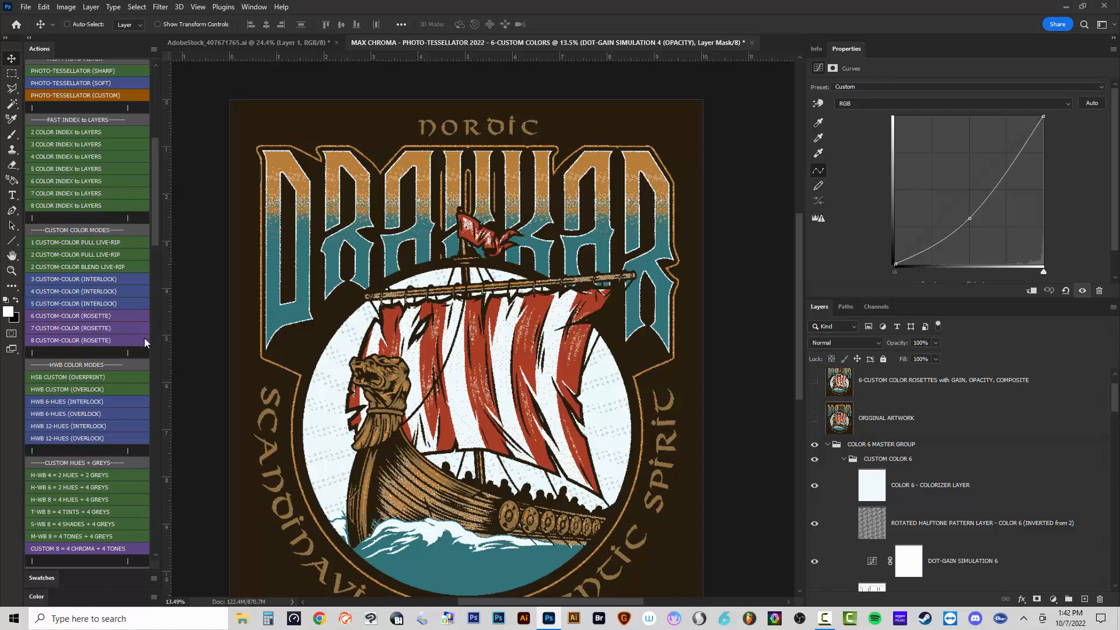
Close the 6-CUSTOM COLORS separation document and the AdobeStock_407671765.ai artwork without saving changes to either.
{"action": "left_click", "coordinate": [753, 43]}
{"action": "left_click", "coordinate": [554, 245]}
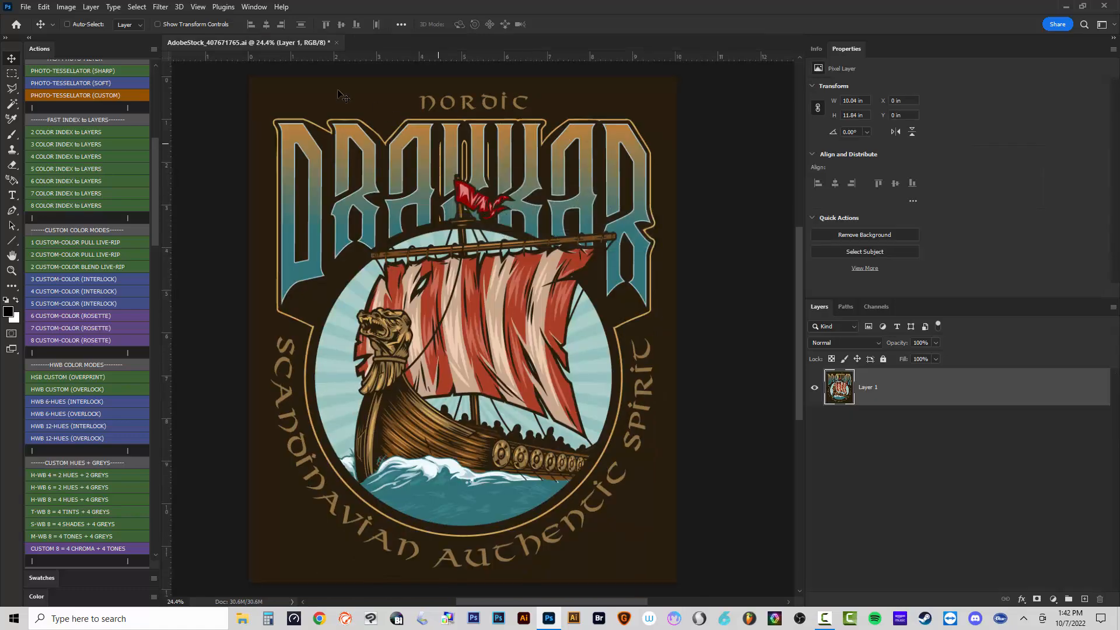
{"action": "left_click", "coordinate": [337, 42]}
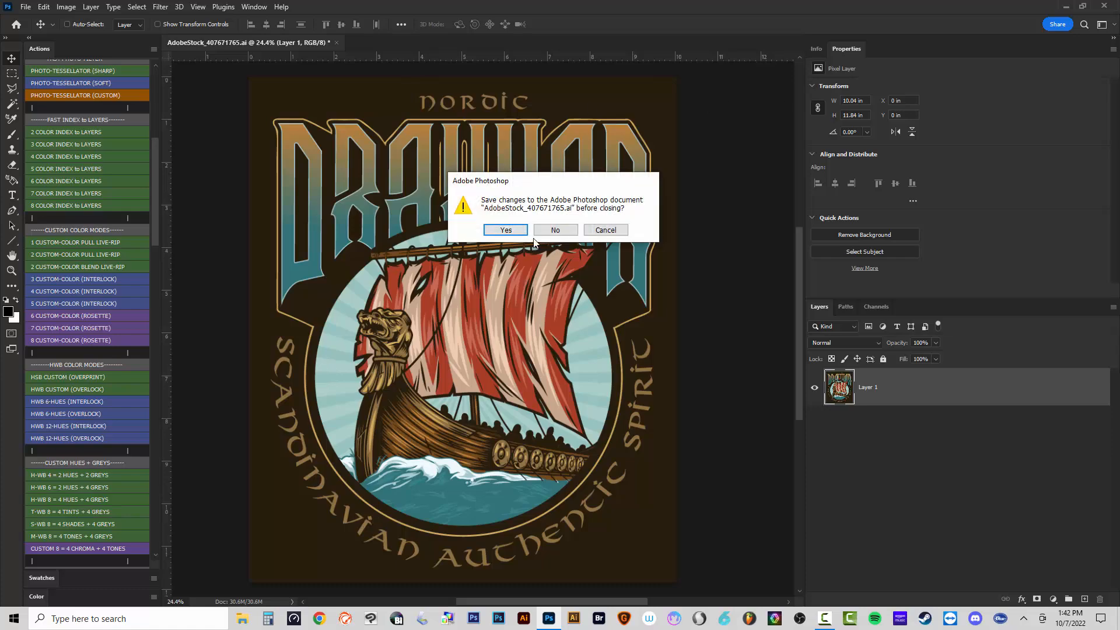
{"action": "left_click", "coordinate": [554, 229]}
Open Color Separation Techniques Poster Design-FLAT.psd from the desktop in Photoshop.
{"action": "left_click", "coordinate": [1064, 5]}
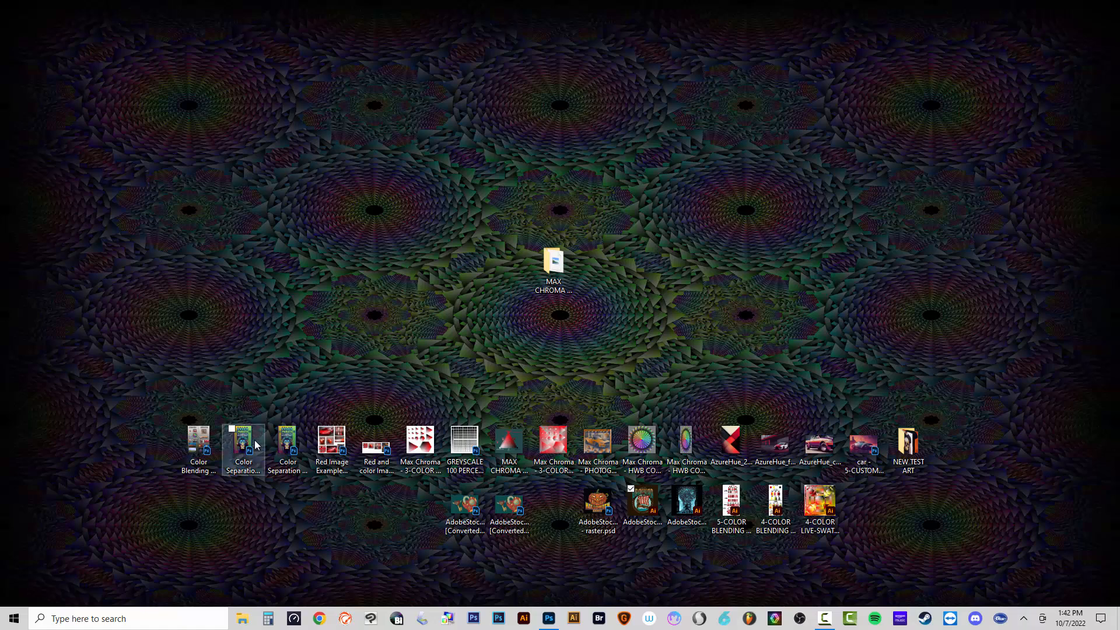
{"action": "left_click", "coordinate": [281, 457]}
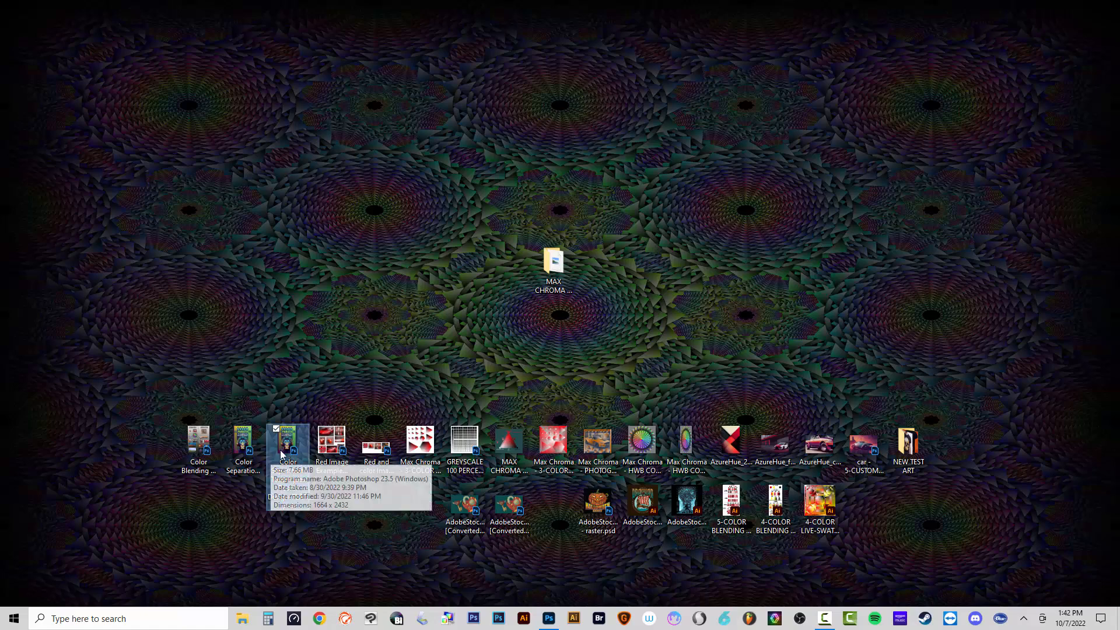
{"action": "left_click_drag", "start_coordinate": [288, 446], "coordinate": [549, 618]}
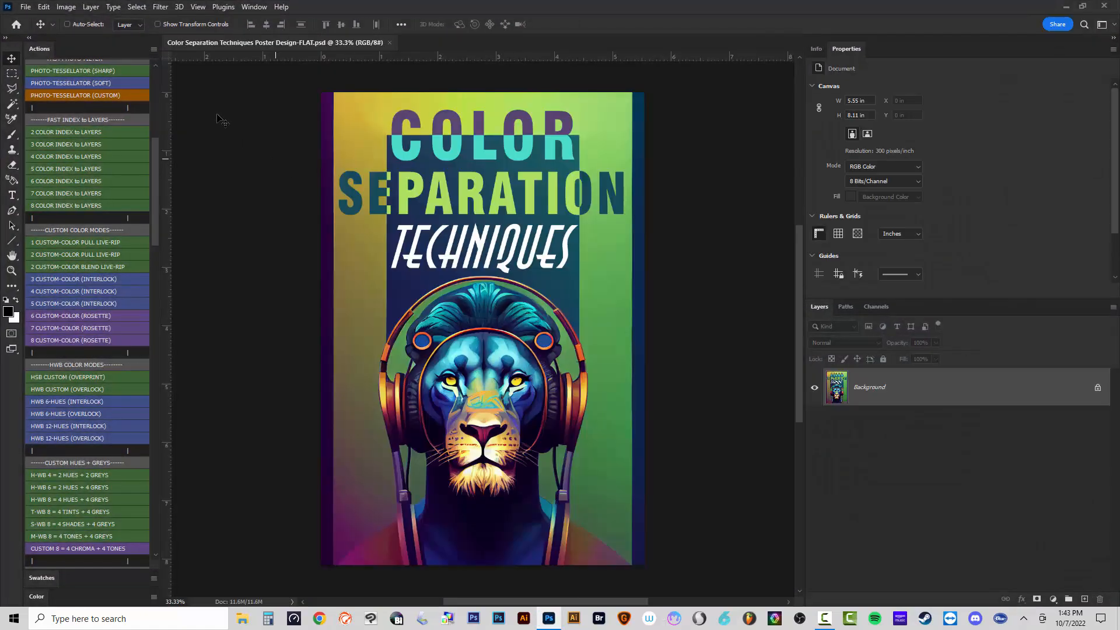
Check the poster's dimensions and resolution in the Image Size settings without changing them.
{"action": "left_click", "coordinate": [66, 6]}
{"action": "left_click", "coordinate": [88, 93]}
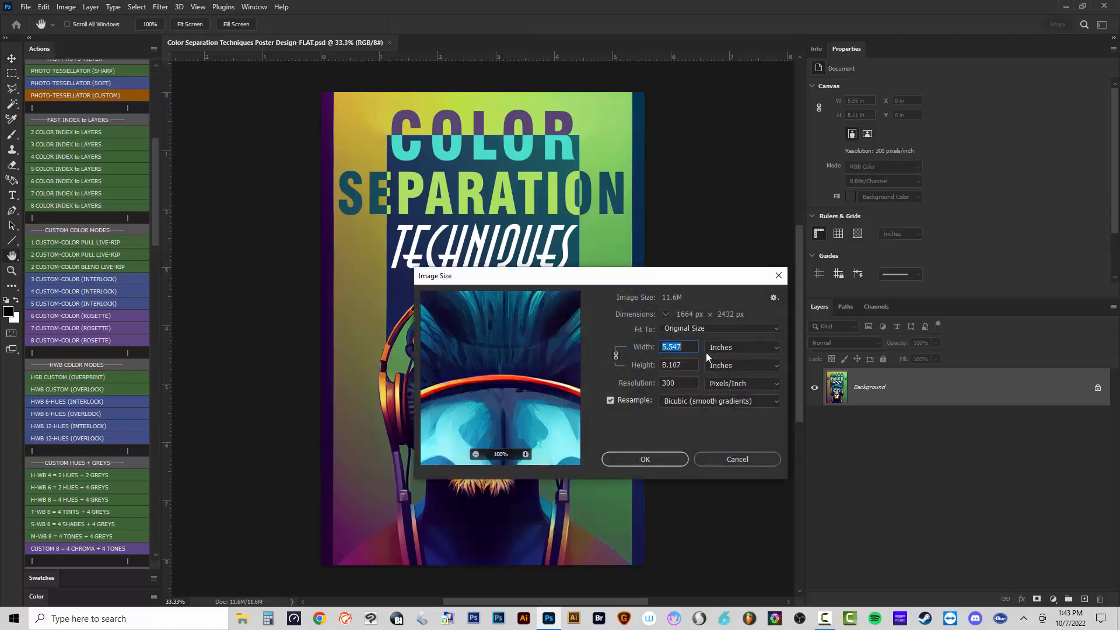
{"action": "key", "text": "Tab"}
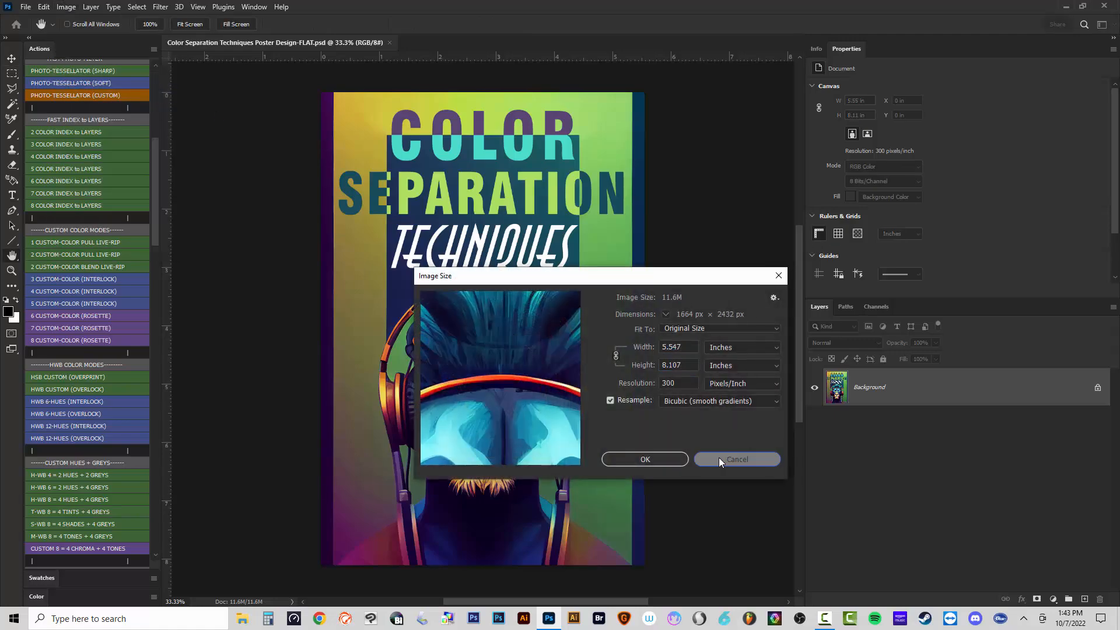
{"action": "left_click", "coordinate": [718, 457]}
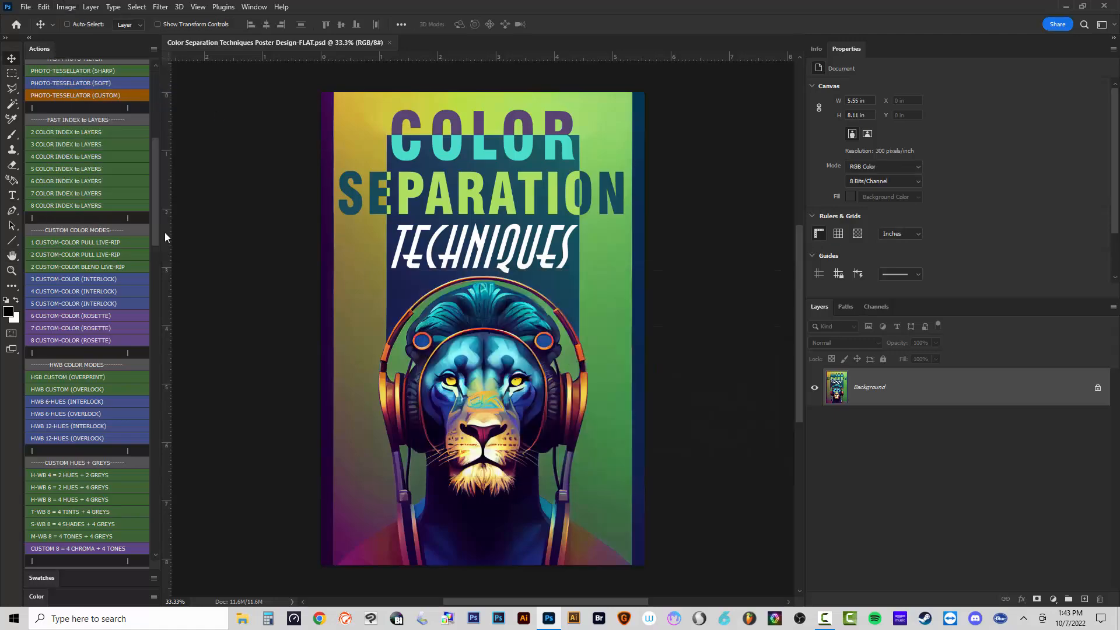
Run the 7 CUSTOM-COLOR (ROSETTE) action, generate a seven-color Local (Perceptual) palette, and turn off the Indexed Color preview.
{"action": "left_click", "coordinate": [74, 329]}
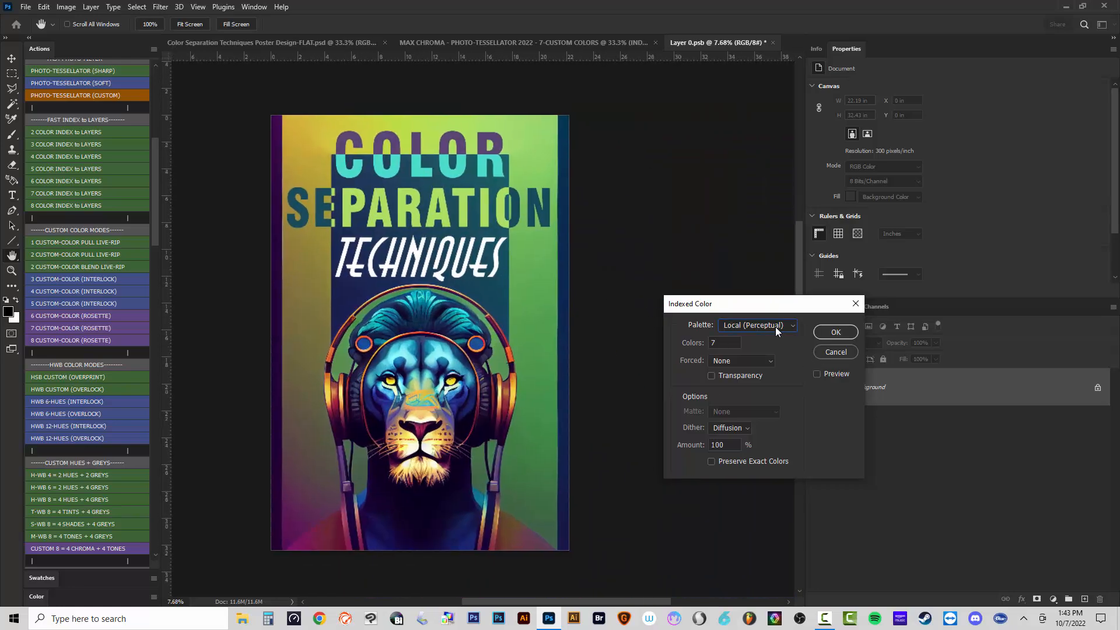
{"action": "left_click", "coordinate": [776, 327]}
{"action": "left_click", "coordinate": [772, 395]}
{"action": "left_click_drag", "start_coordinate": [771, 304], "coordinate": [704, 220]}
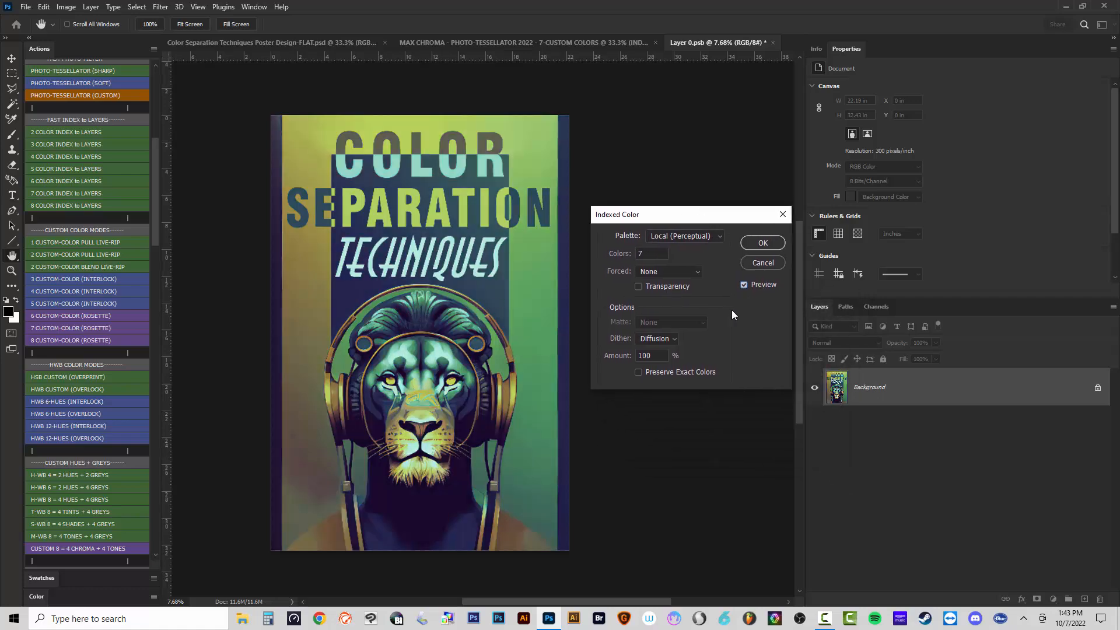
{"action": "left_click", "coordinate": [744, 285]}
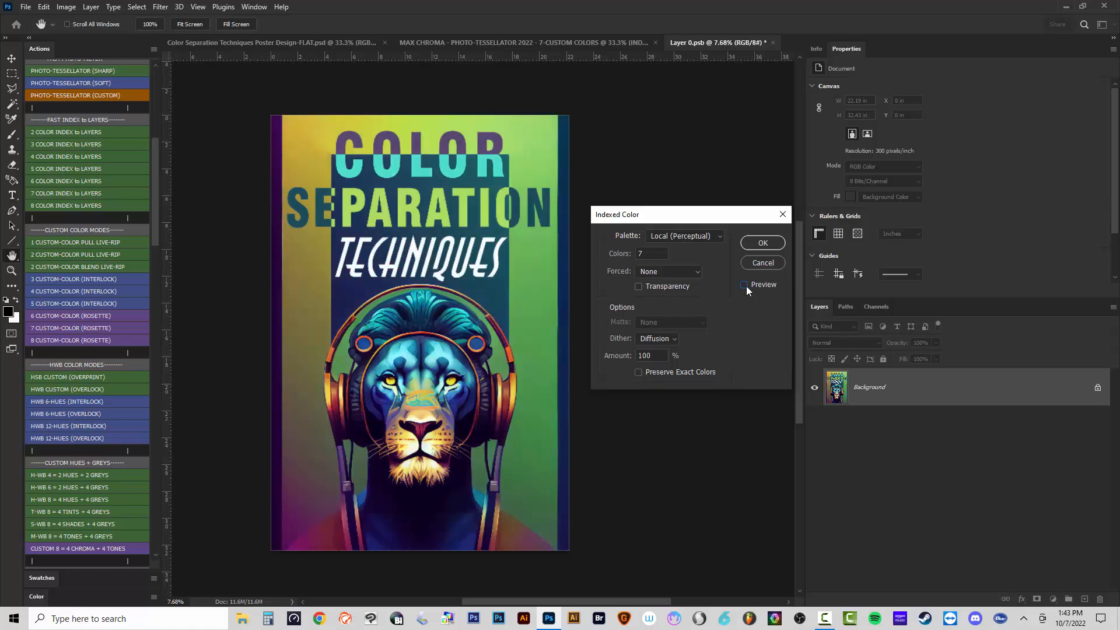
Switch to a custom palette and set its first color to near-black #08011b, sampled from the shadow below the lion's chin.
{"action": "left_click", "coordinate": [679, 235]}
{"action": "left_click", "coordinate": [674, 384]}
{"action": "left_click", "coordinate": [675, 137]}
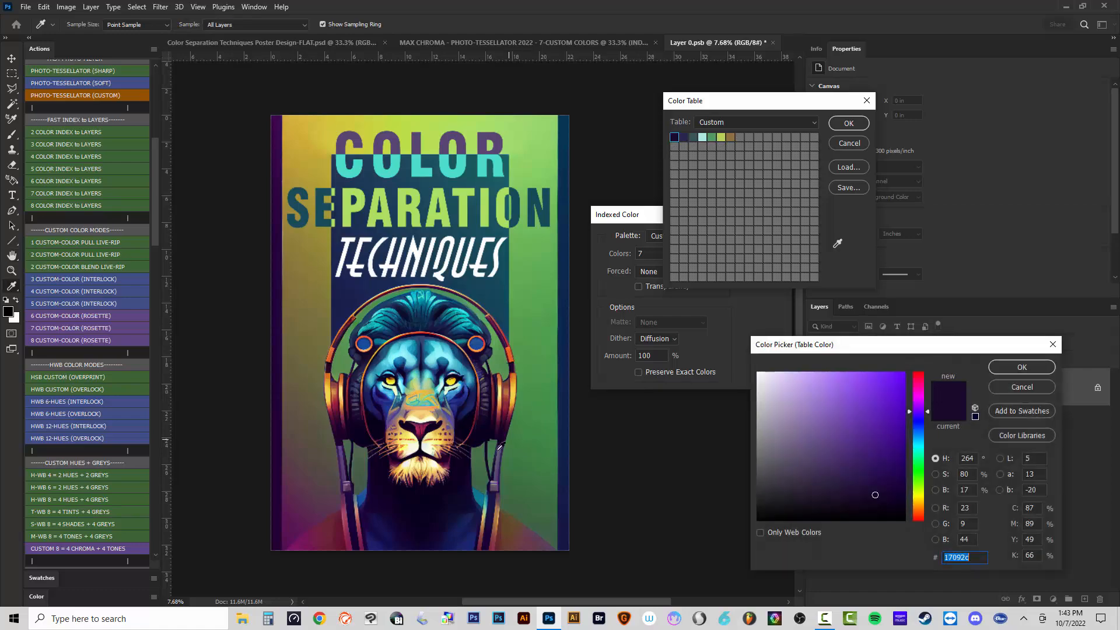
{"action": "left_click_drag", "start_coordinate": [424, 494], "coordinate": [423, 491]}
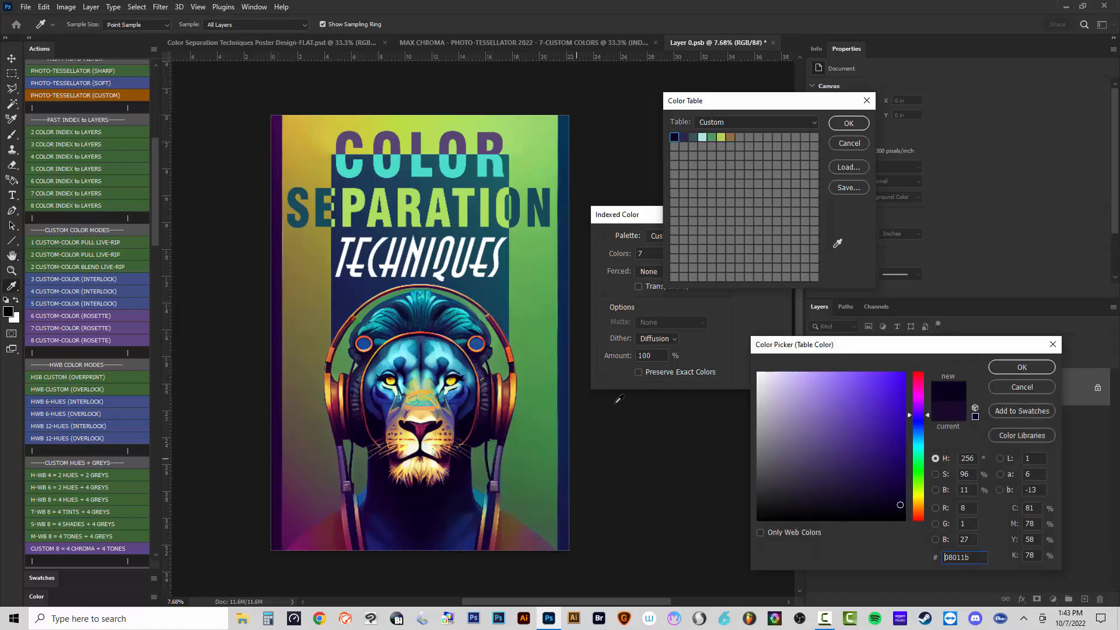
{"action": "key", "text": "Return"}
Set the fourth palette color to white from the TECHNIQUES lettering and the second to dark teal #164a58 from the SEPARATION lettering.
{"action": "left_click", "coordinate": [704, 137]}
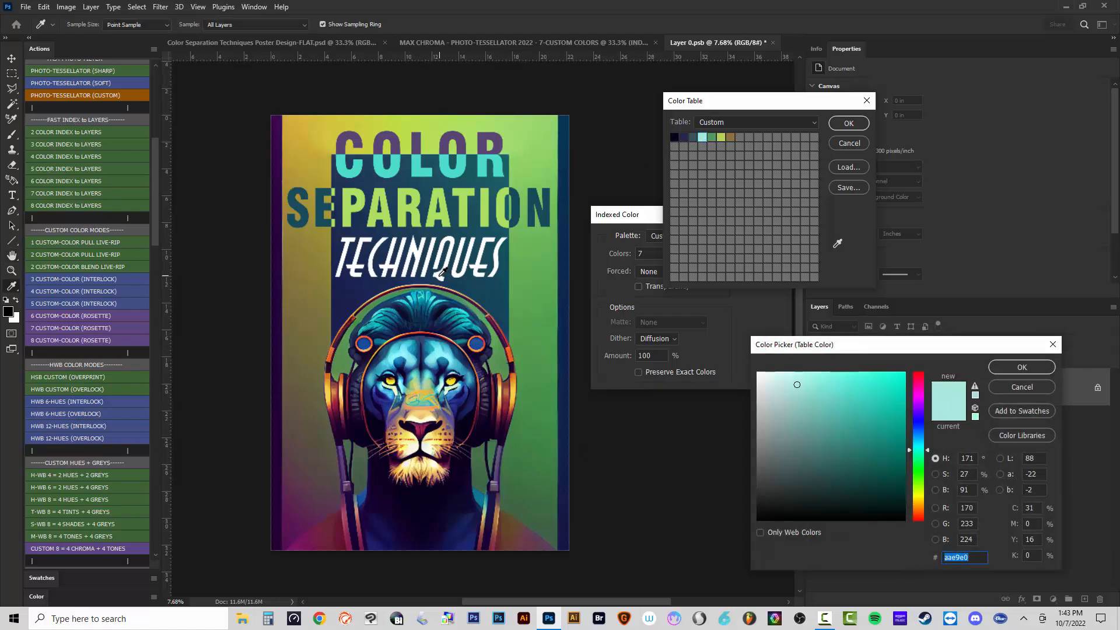
{"action": "left_click", "coordinate": [441, 273]}
{"action": "key", "text": "Return"}
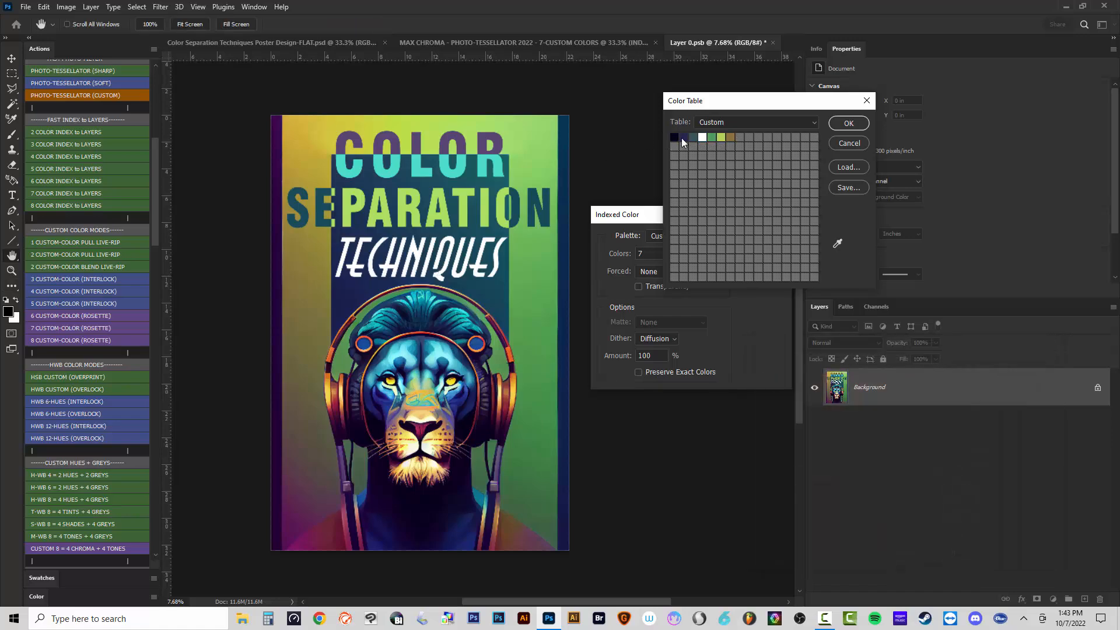
{"action": "left_click", "coordinate": [683, 138]}
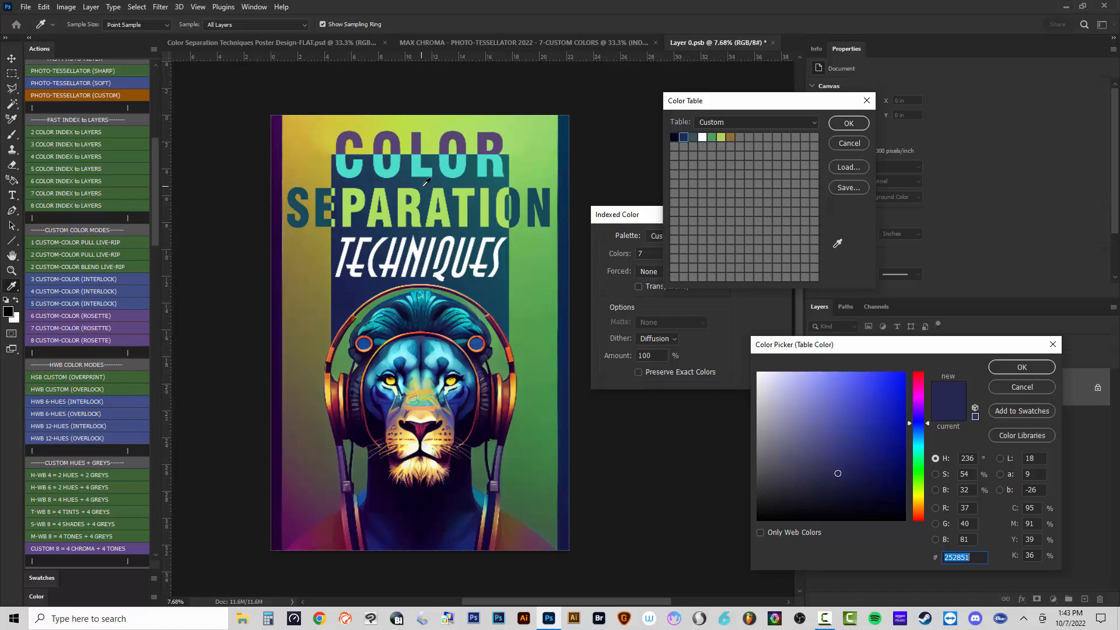
{"action": "left_click", "coordinate": [324, 203]}
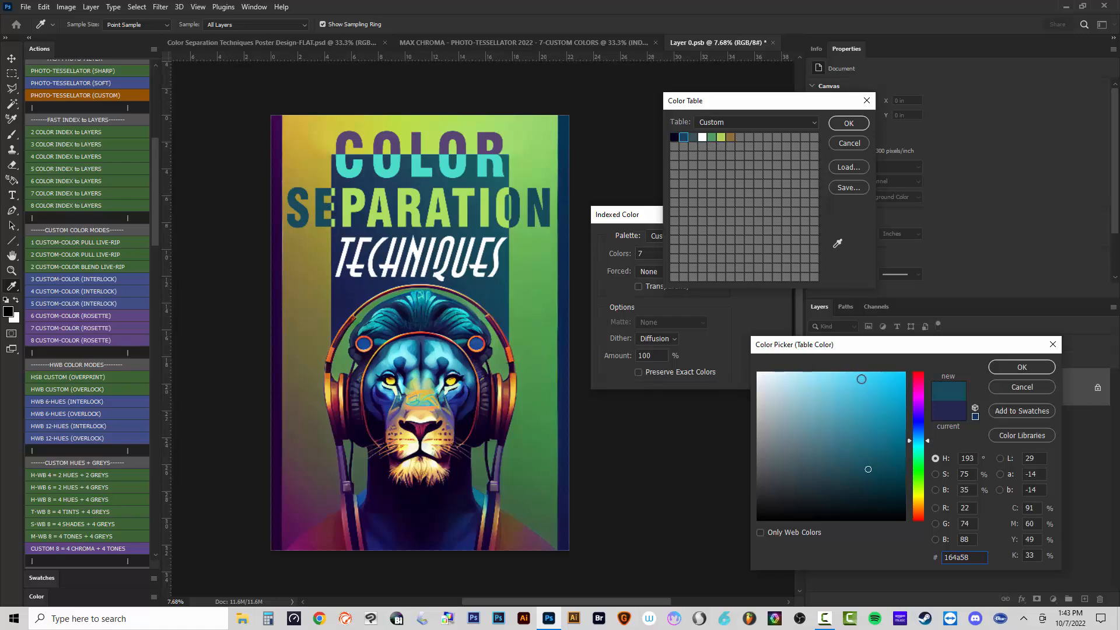
{"action": "key", "text": "Return"}
Set the third palette color to lime green from the SEPARATION lettering and the fourth to turquoise #4addc8 from the COLOR lettering.
{"action": "left_click", "coordinate": [693, 138]}
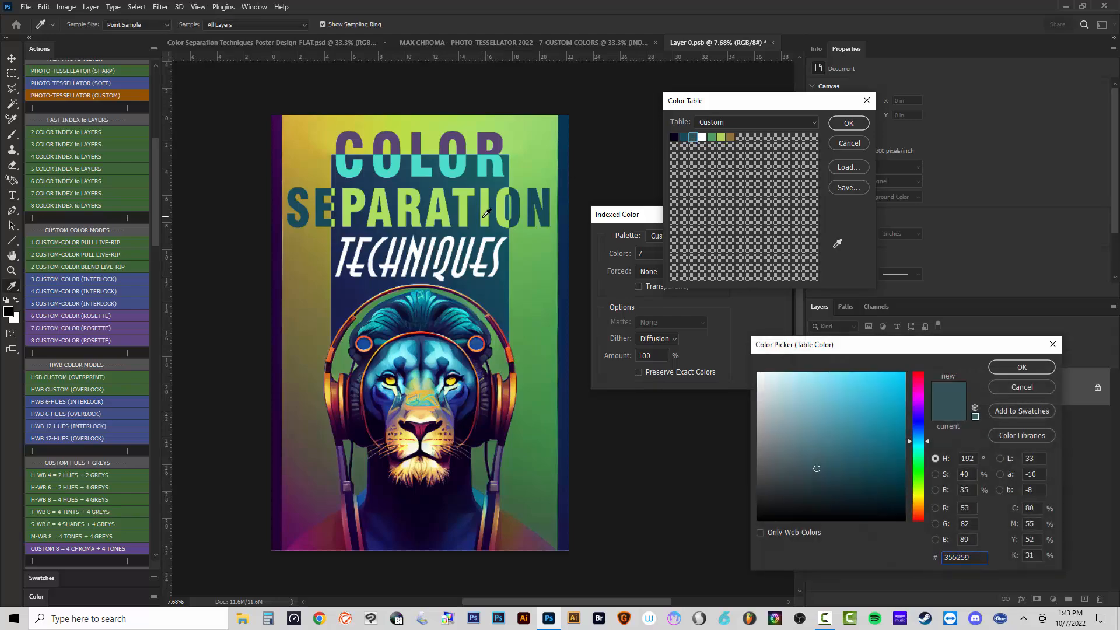
{"action": "left_click", "coordinate": [489, 213]}
{"action": "key", "text": "Return"}
{"action": "left_click", "coordinate": [702, 139]}
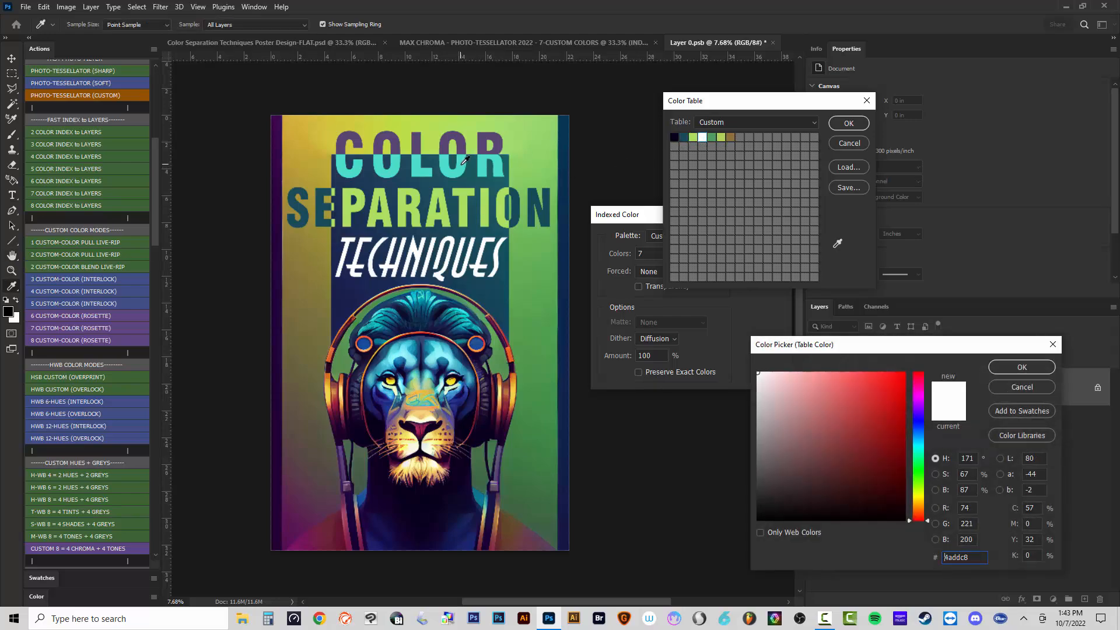
{"action": "left_click", "coordinate": [498, 166]}
{"action": "key", "text": "Return"}
Set the fifth palette color to purple from the upper COLOR lettering and the sixth to white from the TECHNIQUES lettering.
{"action": "left_click", "coordinate": [712, 138]}
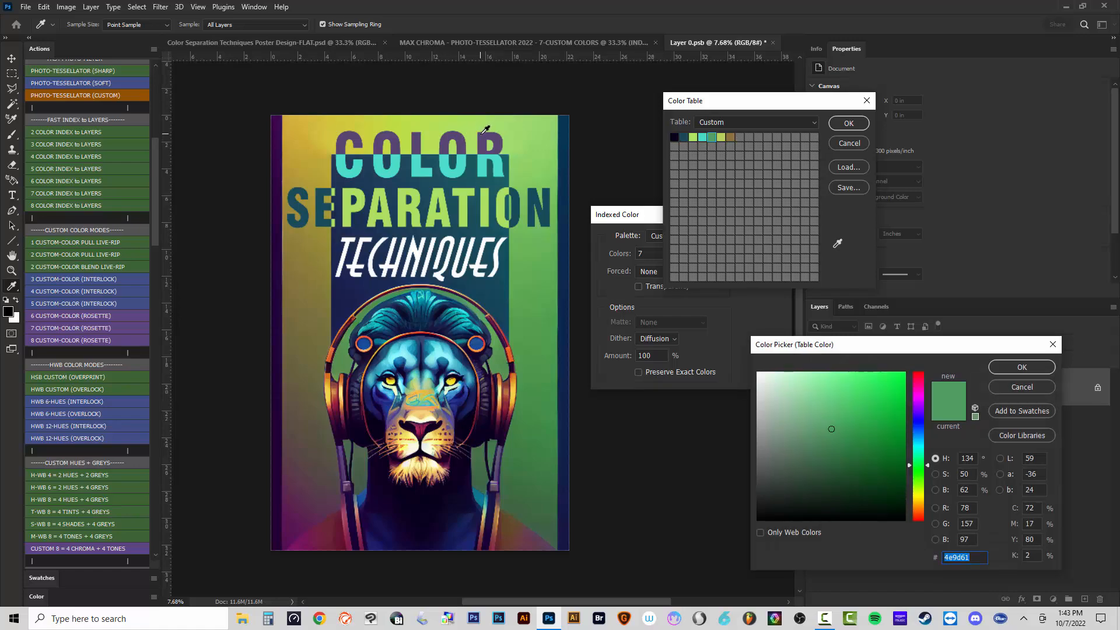
{"action": "left_click", "coordinate": [481, 134]}
{"action": "key", "text": "Return"}
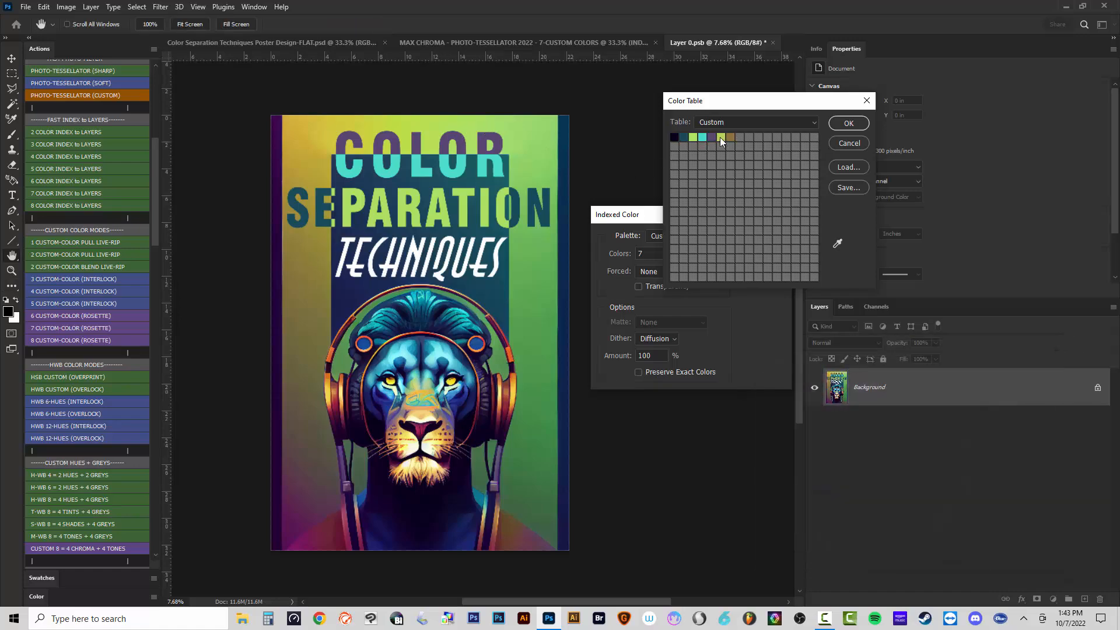
{"action": "left_click", "coordinate": [720, 138]}
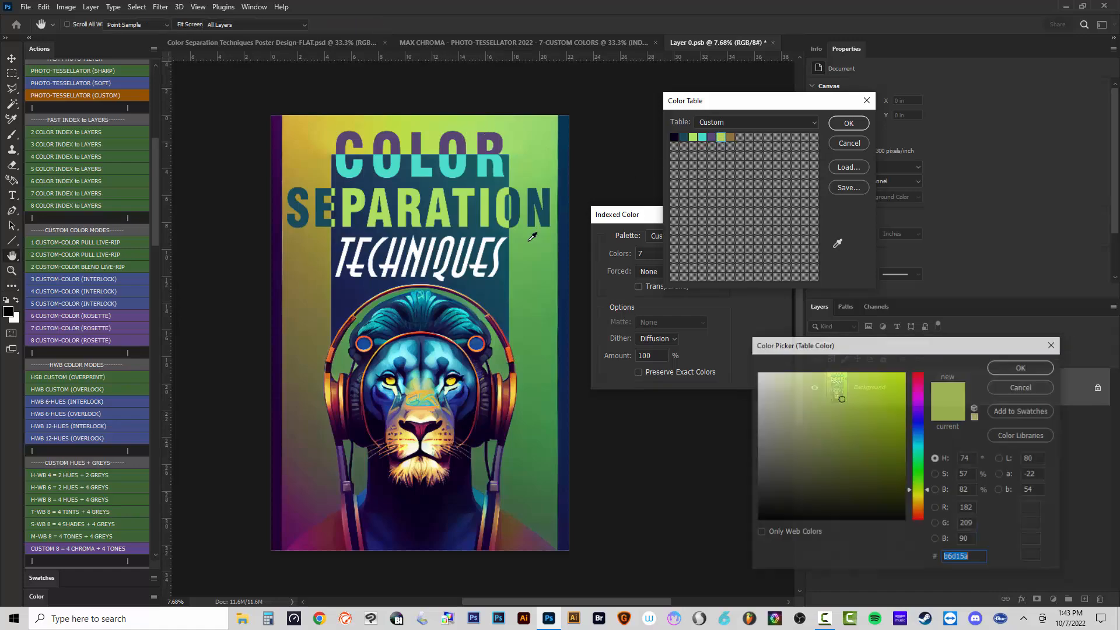
{"action": "left_click", "coordinate": [457, 271]}
{"action": "key", "text": "Return"}
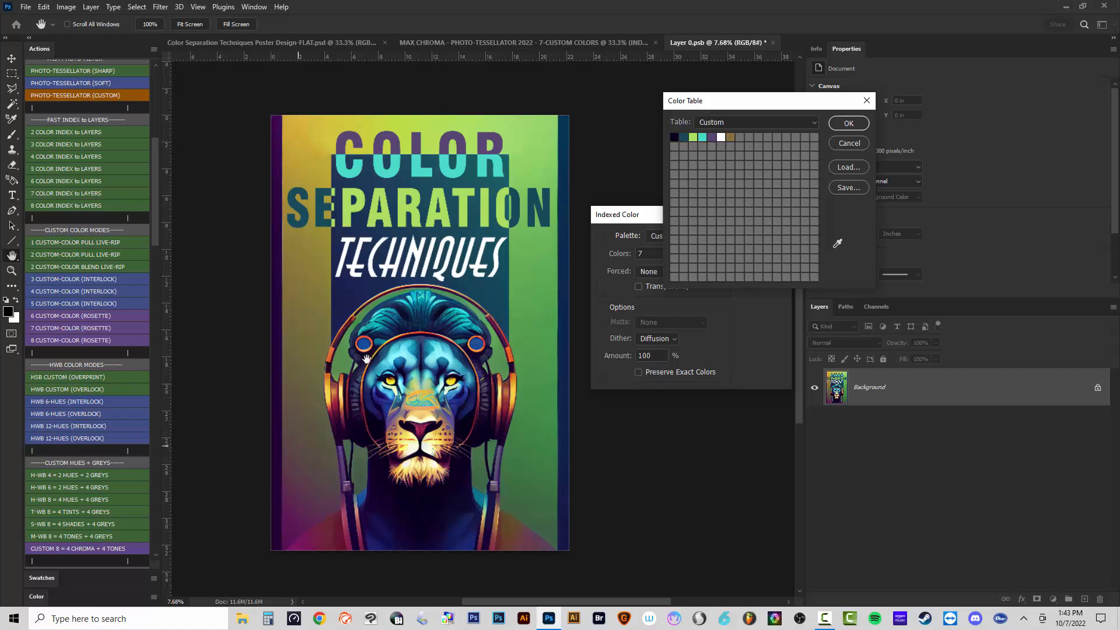
Set the seventh palette color to golden yellow sampled from the edge of the lion's headphones, and accept the color table.
{"action": "left_click", "coordinate": [730, 137]}
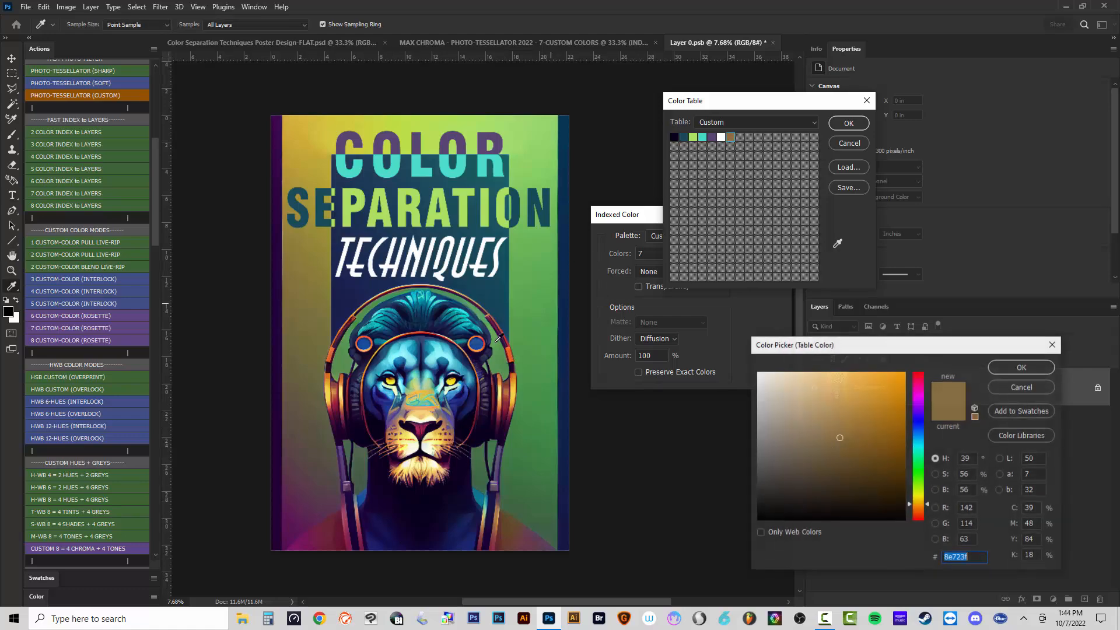
{"action": "left_click", "coordinate": [331, 406]}
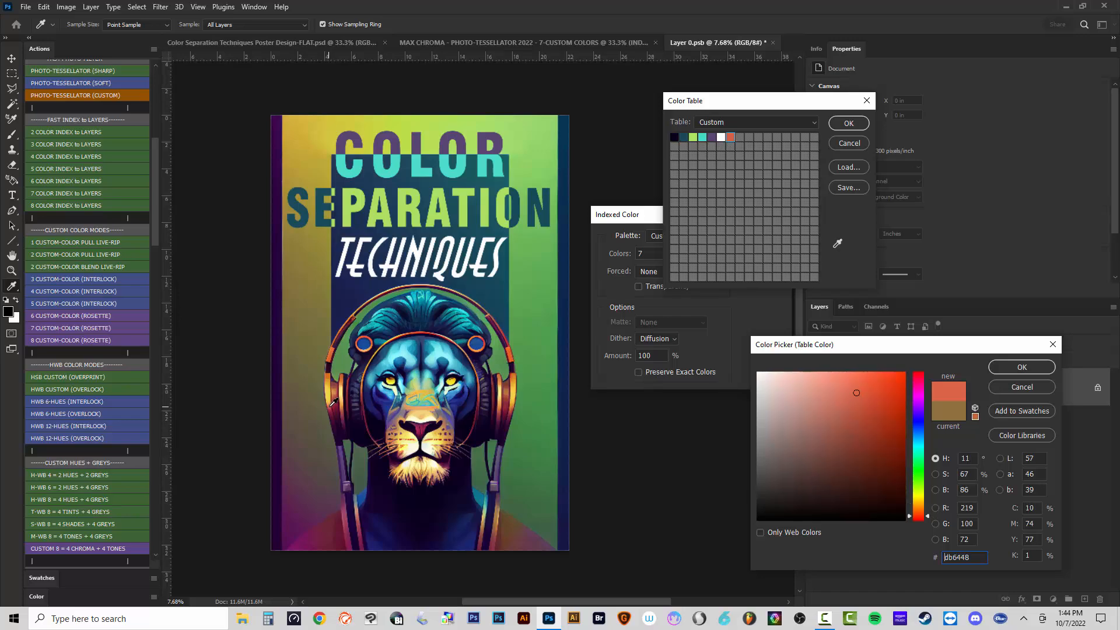
{"action": "left_click", "coordinate": [332, 391]}
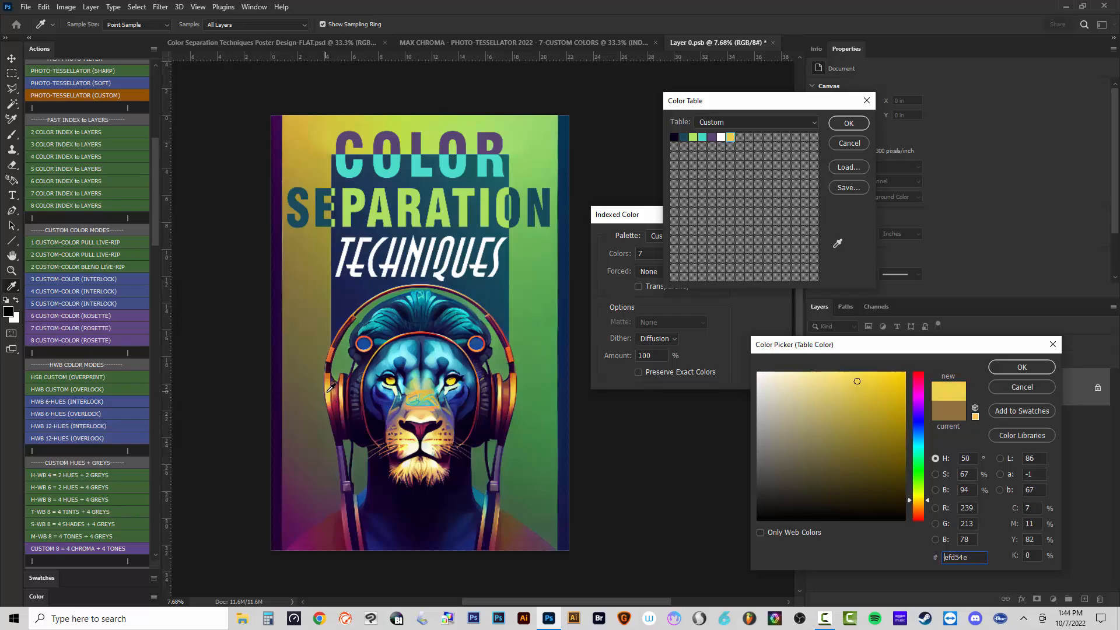
{"action": "left_click", "coordinate": [331, 391]}
{"action": "left_click_drag", "start_coordinate": [331, 389], "coordinate": [330, 388]}
{"action": "key", "text": "Return"}
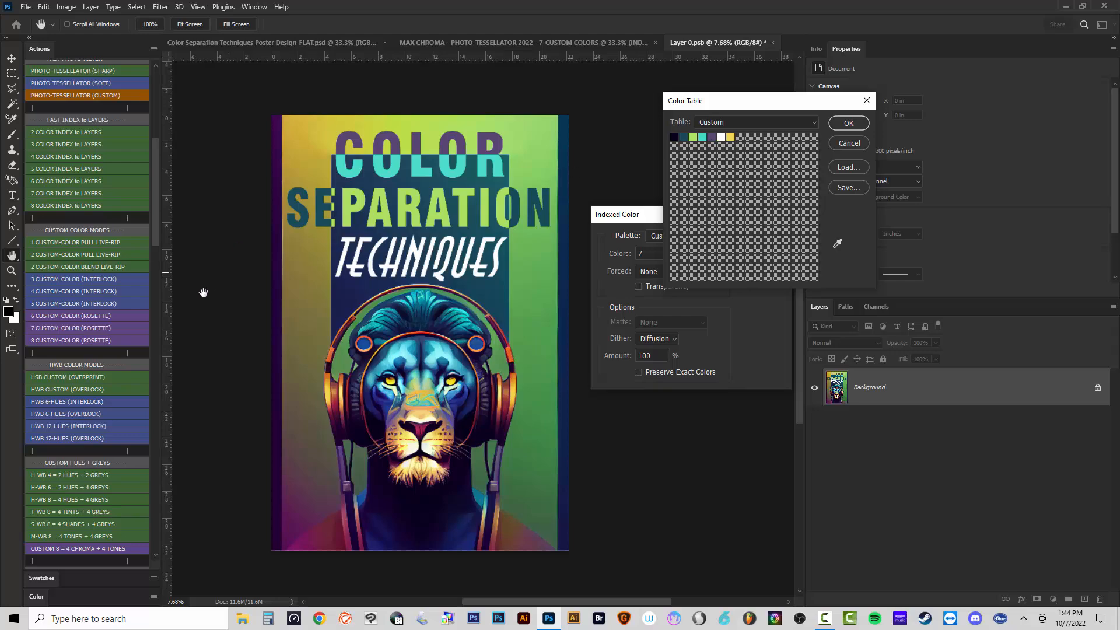
{"action": "left_click", "coordinate": [847, 123]}
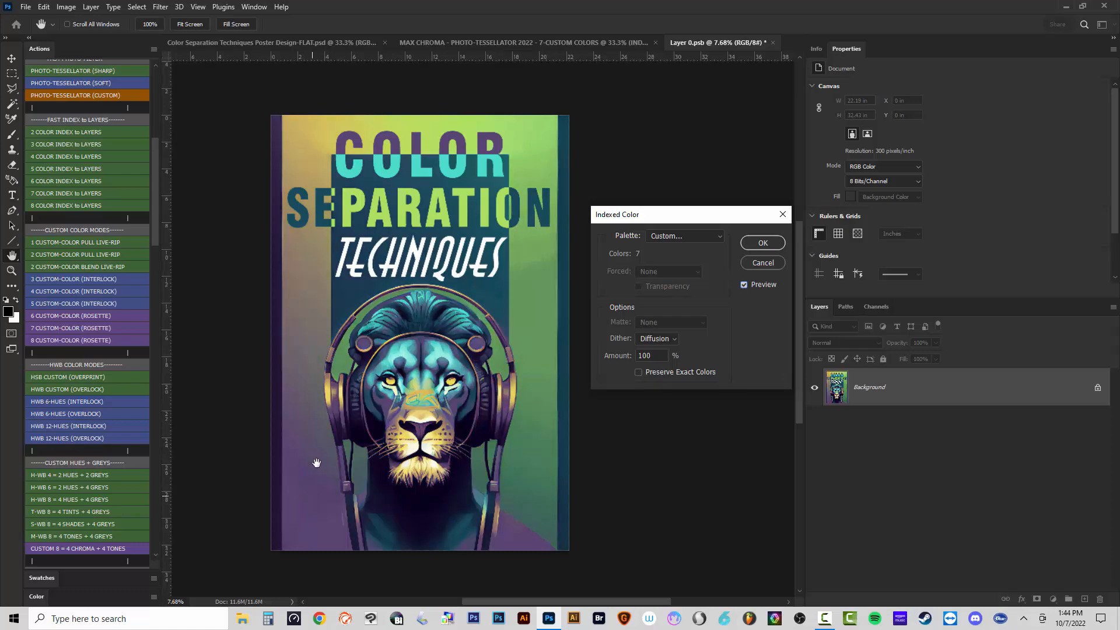
Reopen the custom color table with the preview off and change the fifth color to magenta #791563, sampled from the poster's lower corner.
{"action": "left_click", "coordinate": [745, 285]}
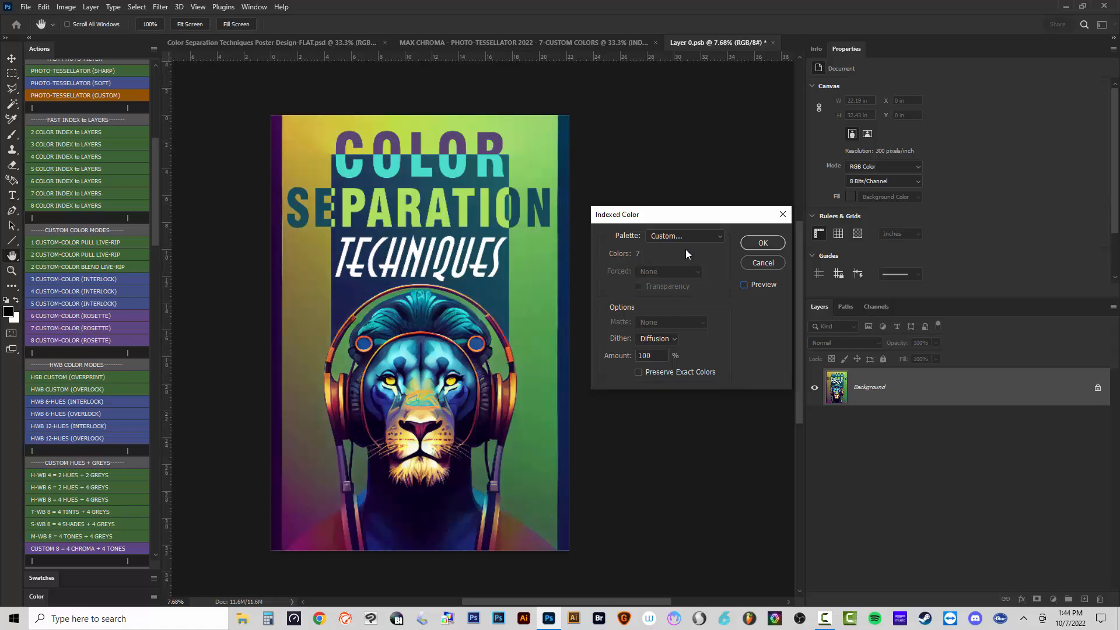
{"action": "left_click", "coordinate": [682, 237]}
{"action": "left_click", "coordinate": [689, 389]}
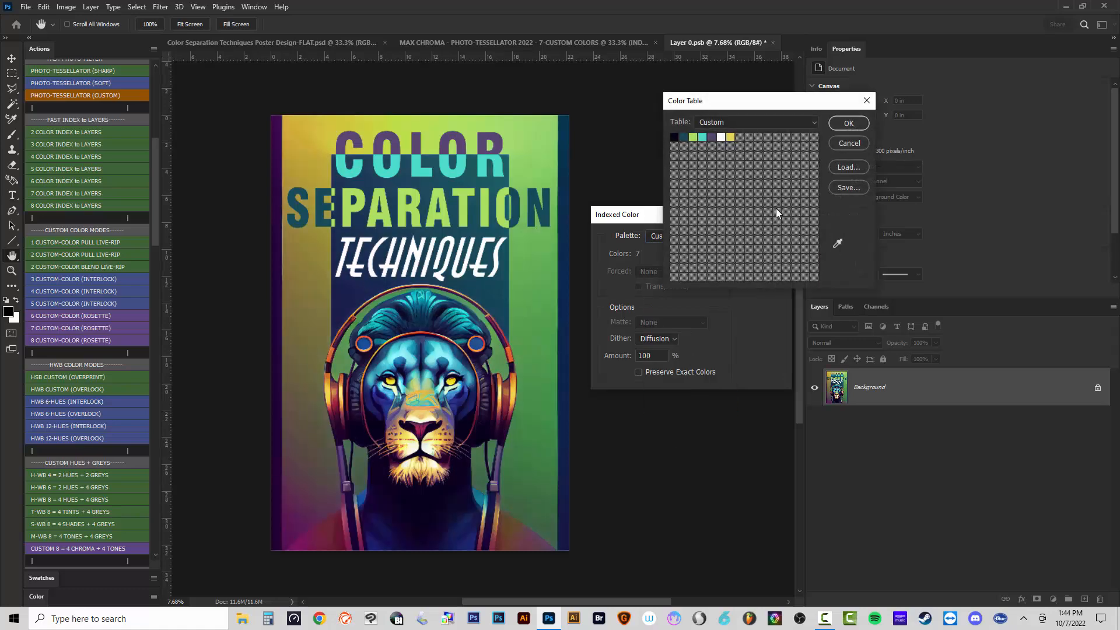
{"action": "left_click", "coordinate": [713, 137]}
{"action": "left_click", "coordinate": [299, 544]}
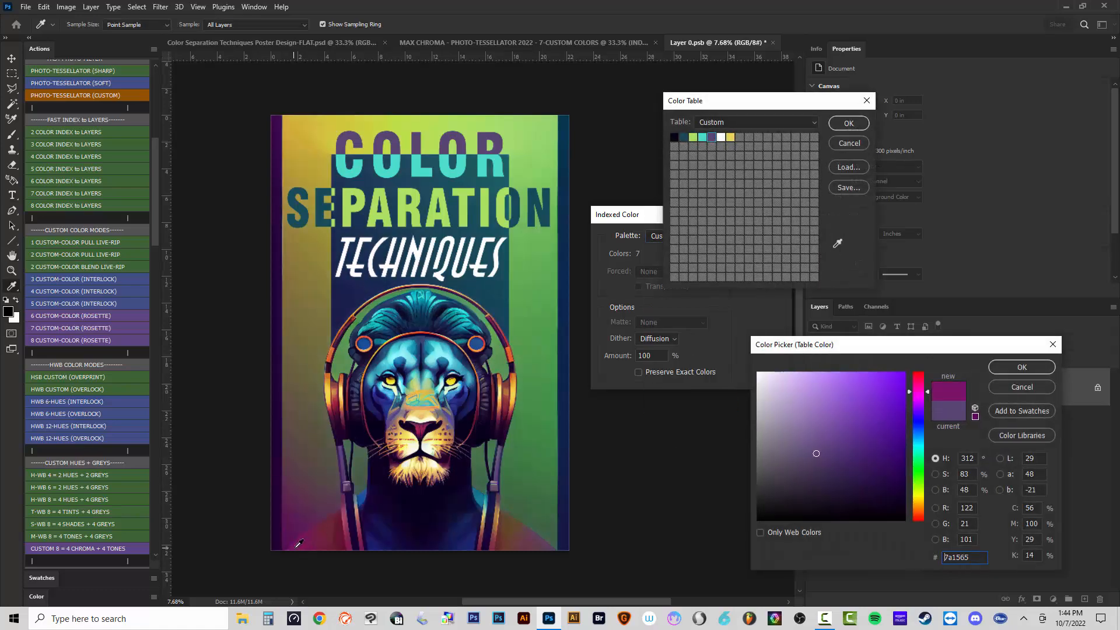
{"action": "left_click", "coordinate": [1021, 367]}
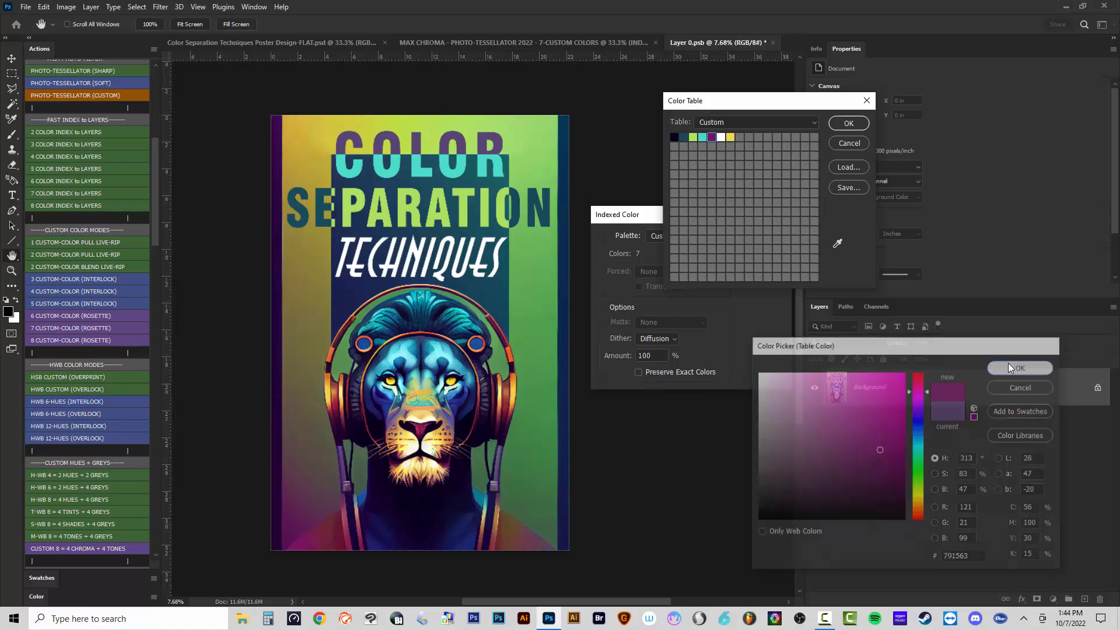
{"action": "left_click", "coordinate": [848, 123]}
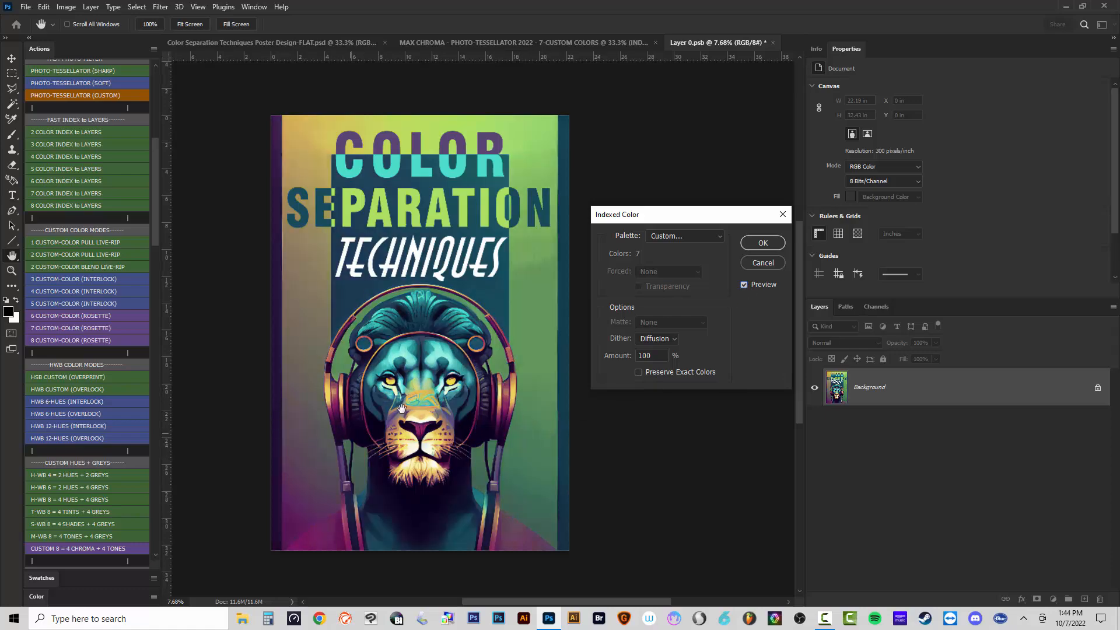
Compare the seven-color indexed result with the original poster by switching the preview off and on.
{"action": "left_click", "coordinate": [760, 286]}
{"action": "left_click", "coordinate": [760, 286]}
{"action": "left_click", "coordinate": [760, 286]}
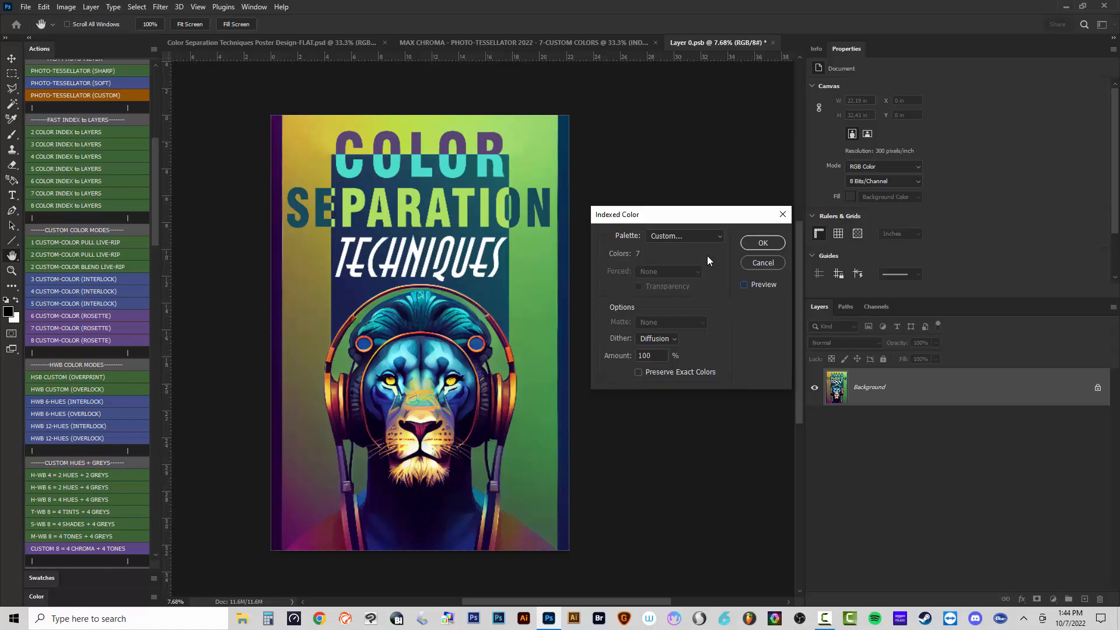
Reopen the custom color table, change the fourth color to blue #1056b8 based on the lion's headband disc, accept the table and switch the preview off.
{"action": "left_click", "coordinate": [699, 236]}
{"action": "left_click", "coordinate": [671, 383]}
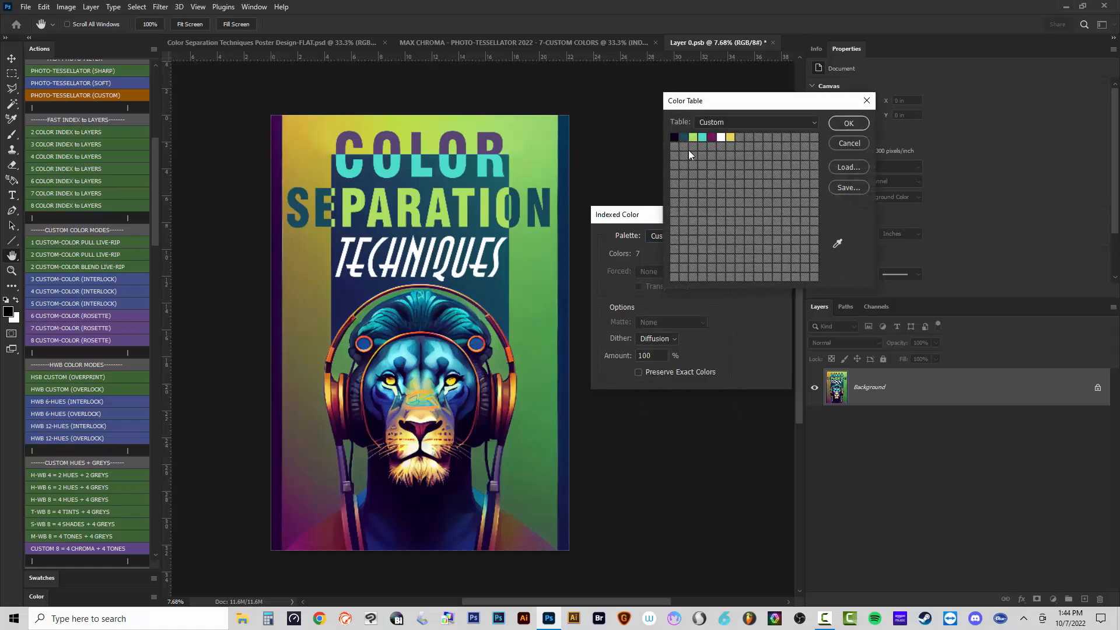
{"action": "left_click", "coordinate": [703, 137]}
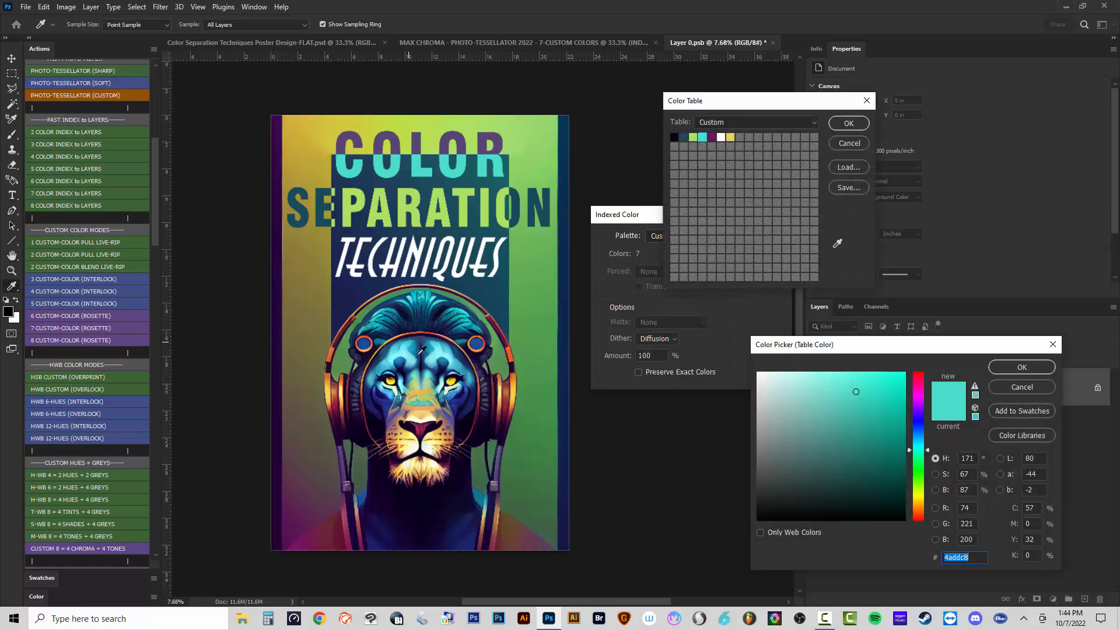
{"action": "left_click", "coordinate": [364, 340]}
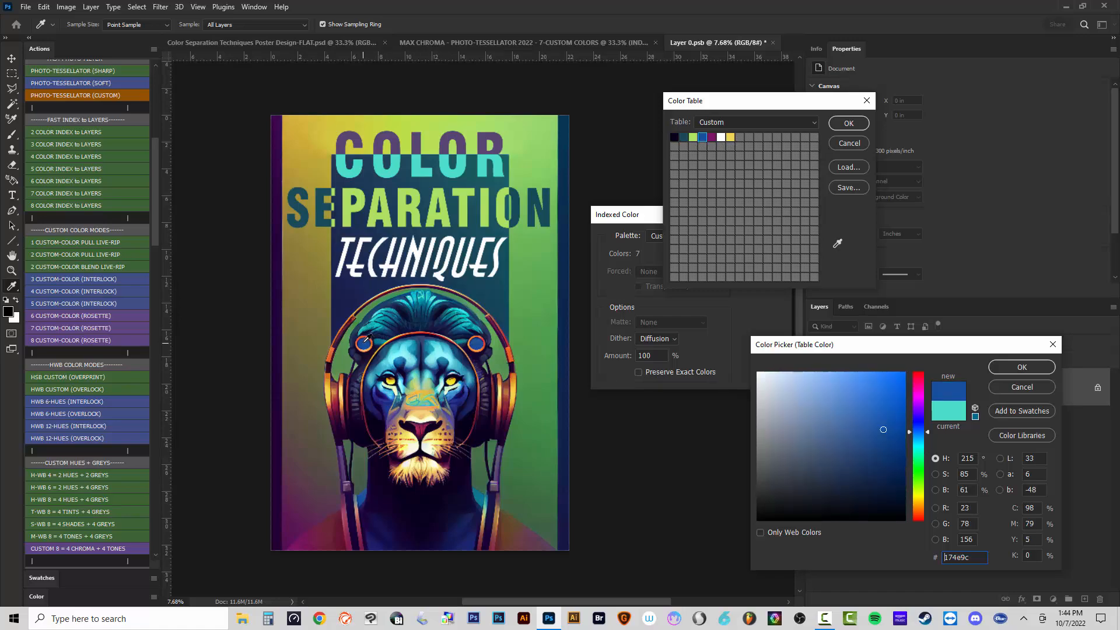
{"action": "left_click", "coordinate": [365, 340]}
{"action": "left_click", "coordinate": [893, 413]}
{"action": "left_click", "coordinate": [1022, 367]}
{"action": "left_click", "coordinate": [848, 123]}
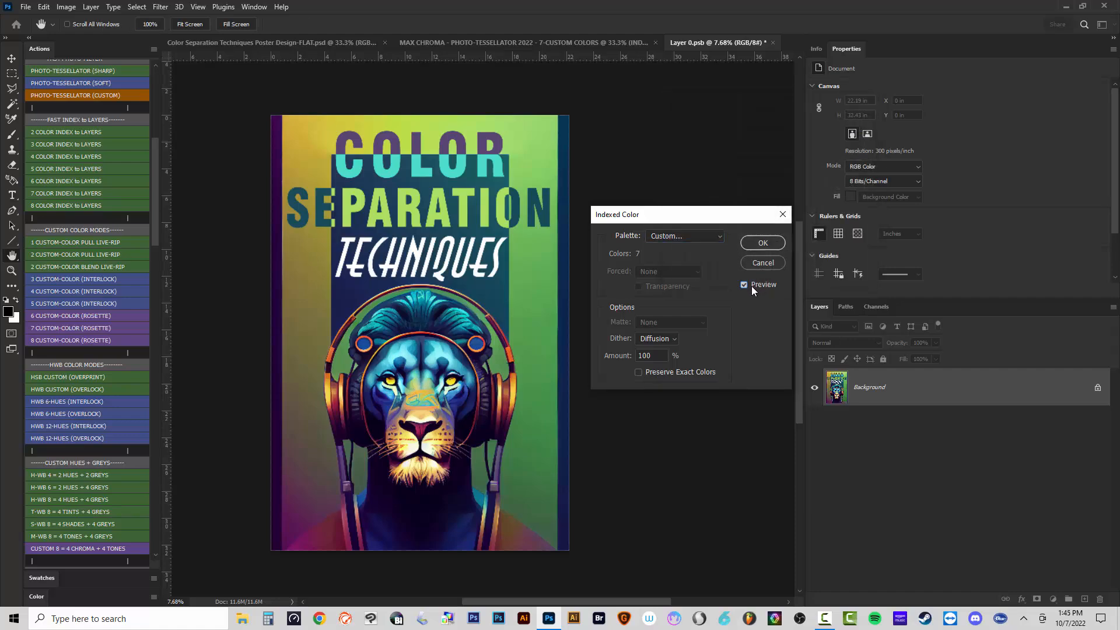
{"action": "left_click", "coordinate": [751, 286]}
Reopen the custom color table and set the first color to pure black #000000 and the seventh to white.
{"action": "left_click", "coordinate": [685, 236]}
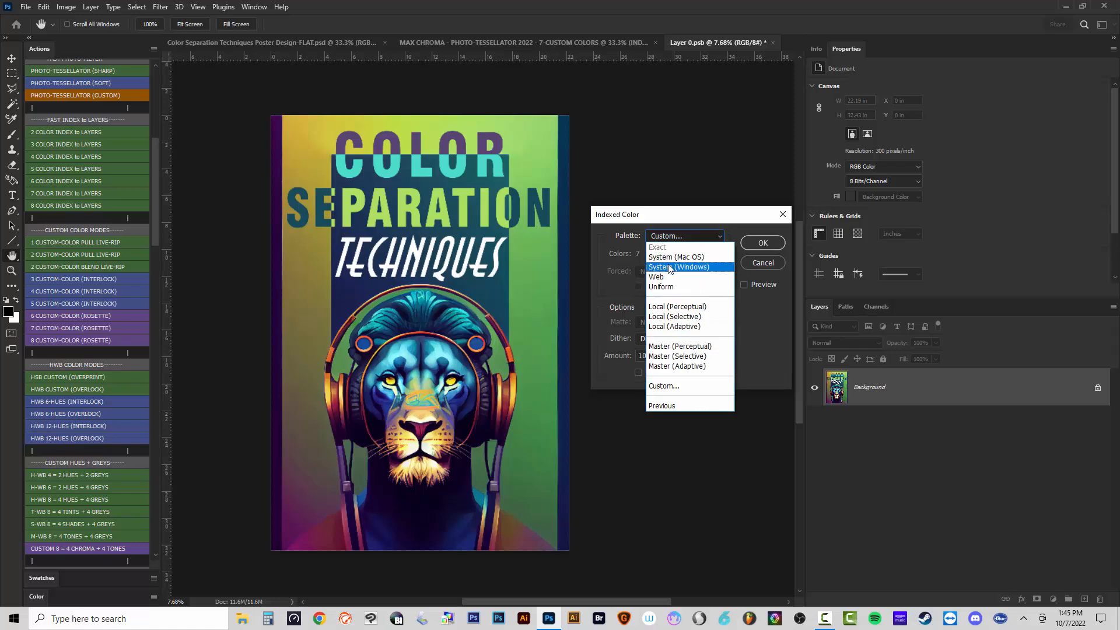
{"action": "left_click", "coordinate": [677, 385]}
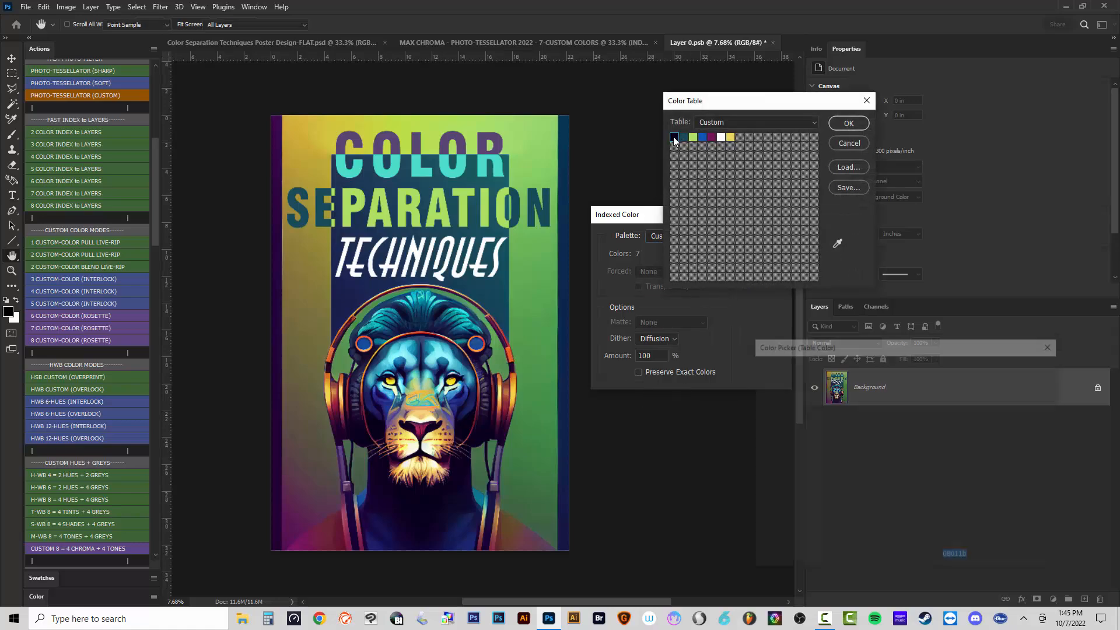
{"action": "left_click", "coordinate": [673, 137]}
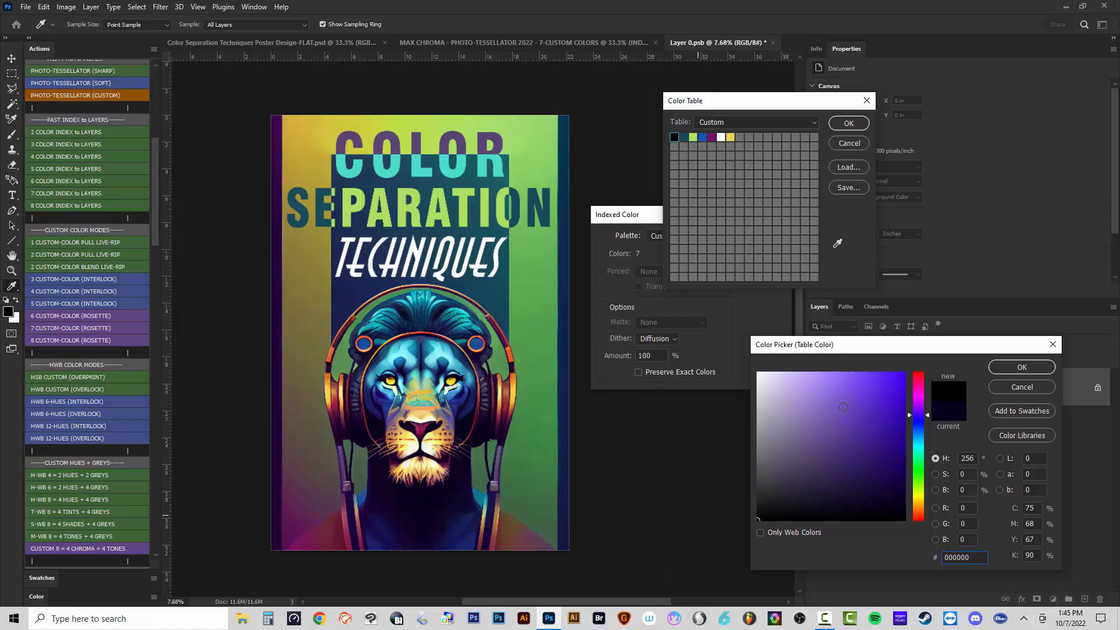
{"action": "left_click", "coordinate": [1010, 366]}
{"action": "left_click", "coordinate": [730, 137]}
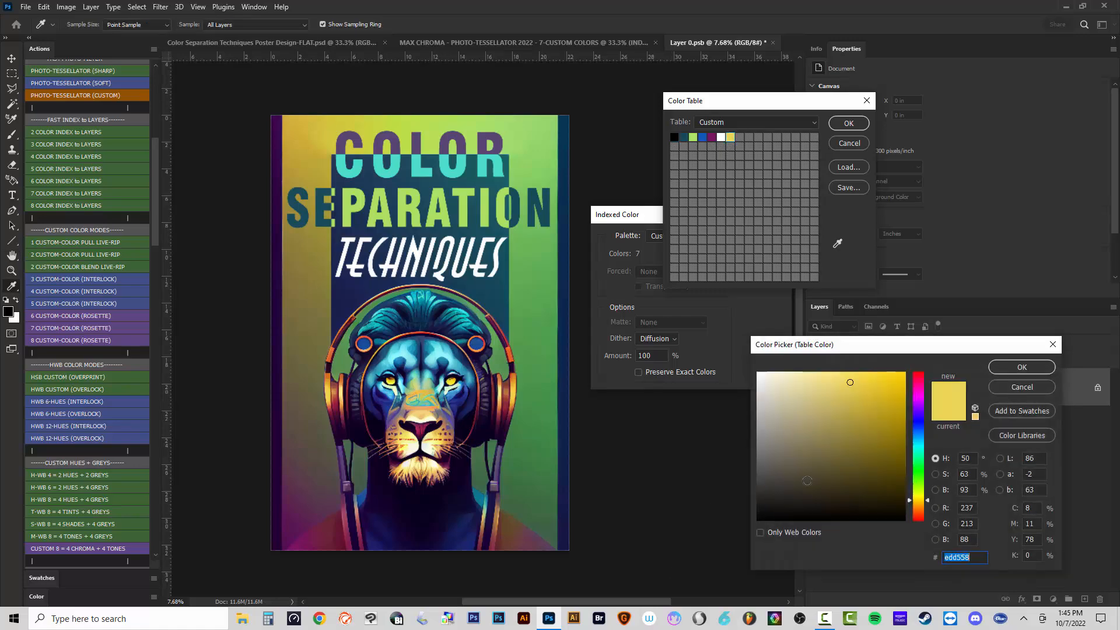
{"action": "left_click", "coordinate": [1028, 367]}
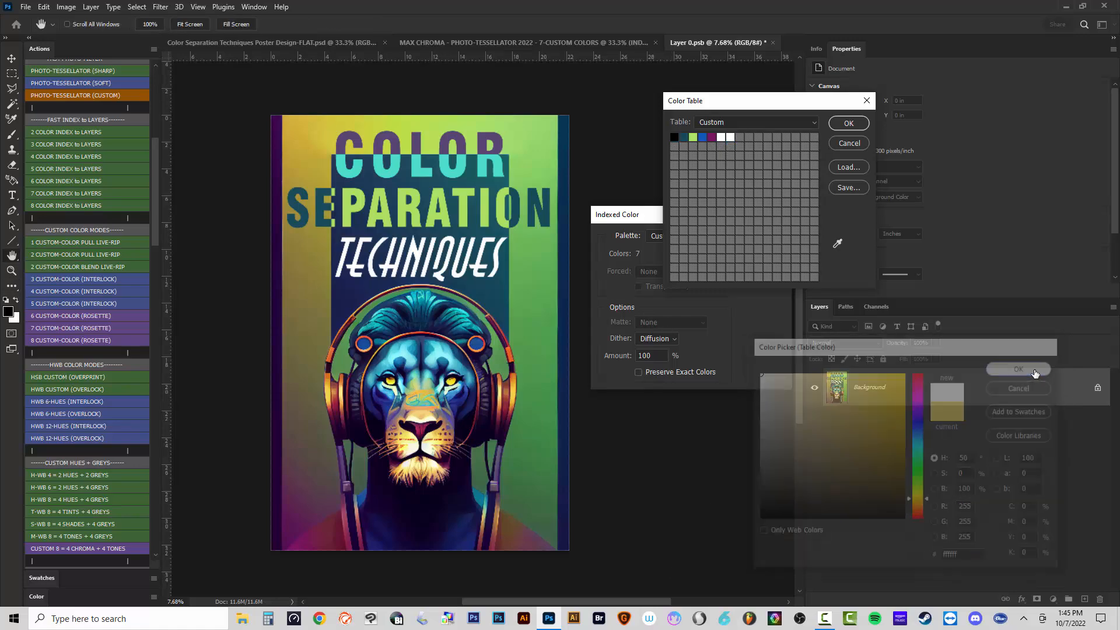
Set the second palette color to turquoise sampled from the lower part of the COLOR lettering.
{"action": "left_click", "coordinate": [681, 136]}
{"action": "left_click", "coordinate": [447, 169]}
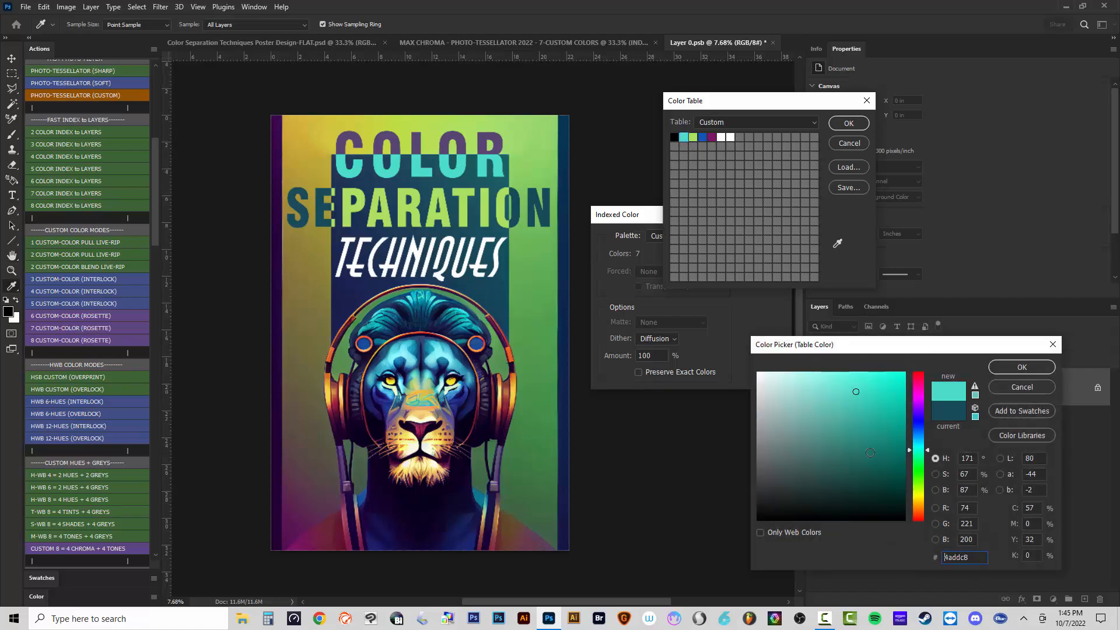
{"action": "left_click", "coordinate": [447, 158]}
{"action": "left_click", "coordinate": [1022, 367]}
Set the third color to saturated yellow #ffee00 based on the lion's eye and the second to bright green #98ff00 based on the PARATION lettering.
{"action": "left_click", "coordinate": [693, 137]}
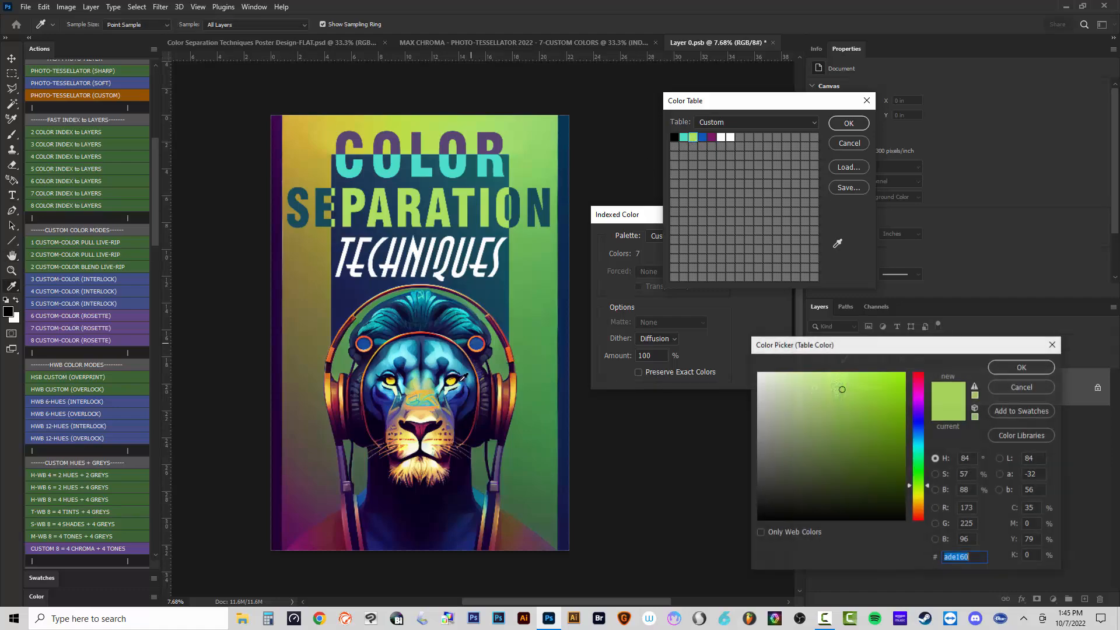
{"action": "left_click", "coordinate": [453, 379]}
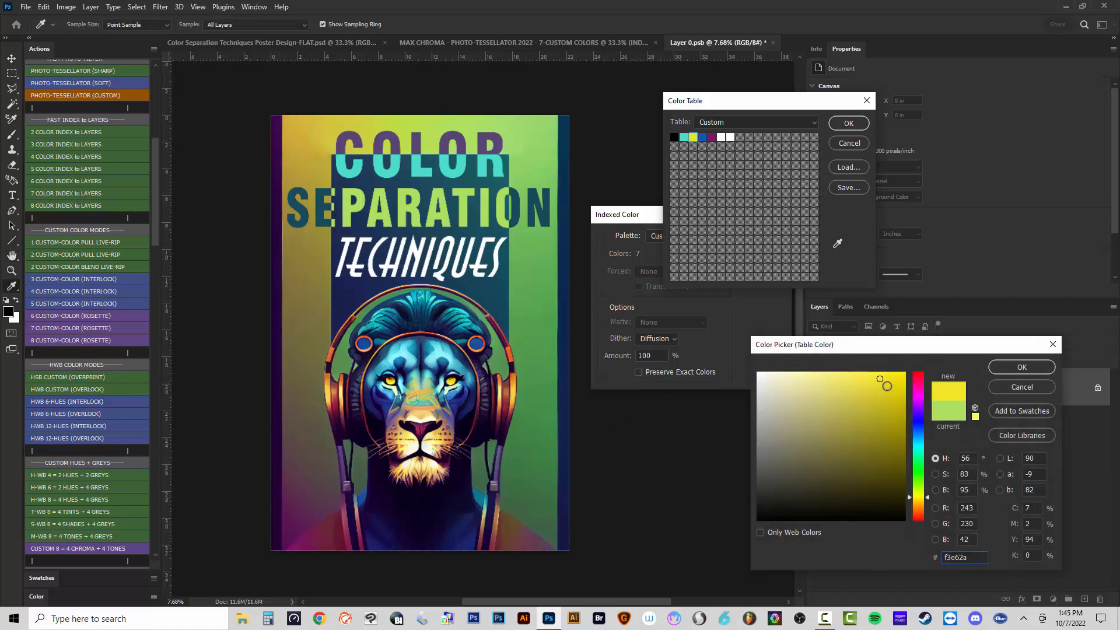
{"action": "left_click", "coordinate": [1012, 366]}
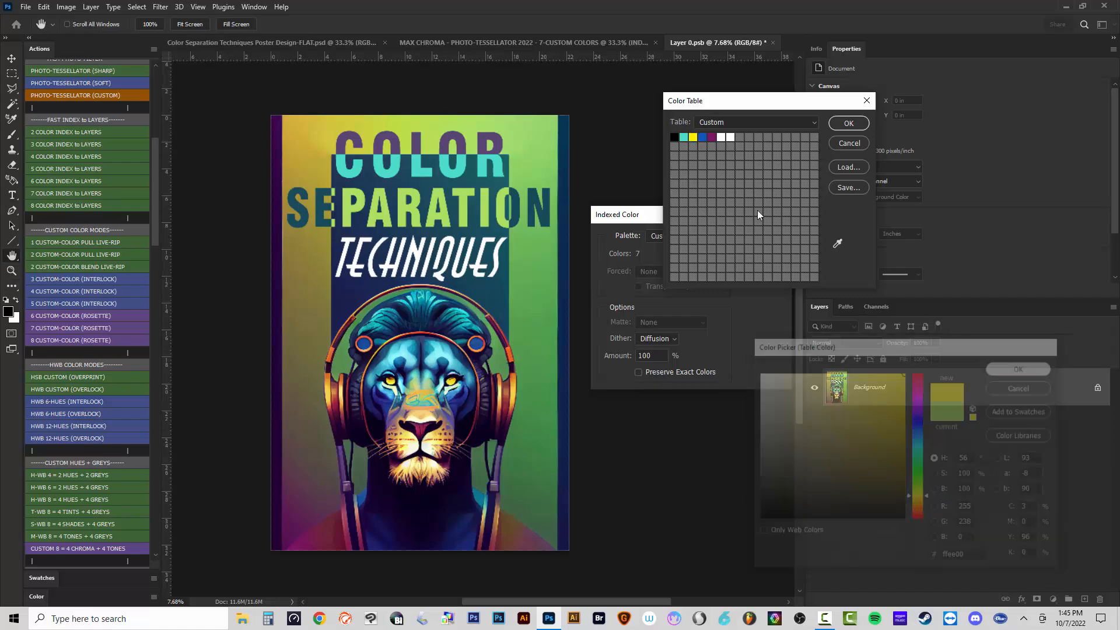
{"action": "left_click", "coordinate": [684, 137]}
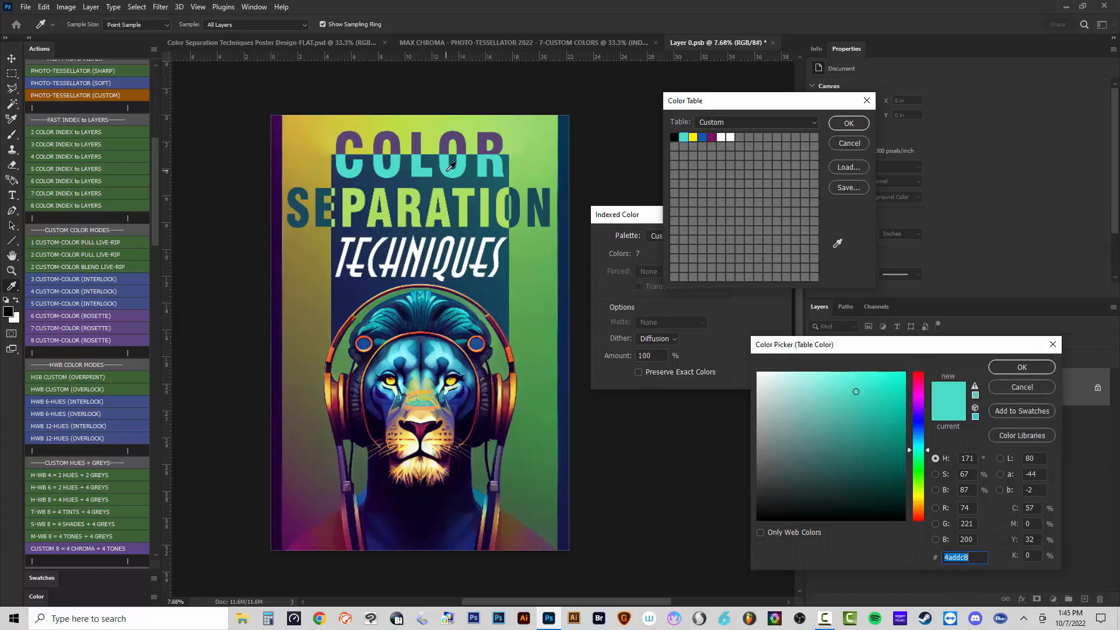
{"action": "left_click", "coordinate": [447, 194]}
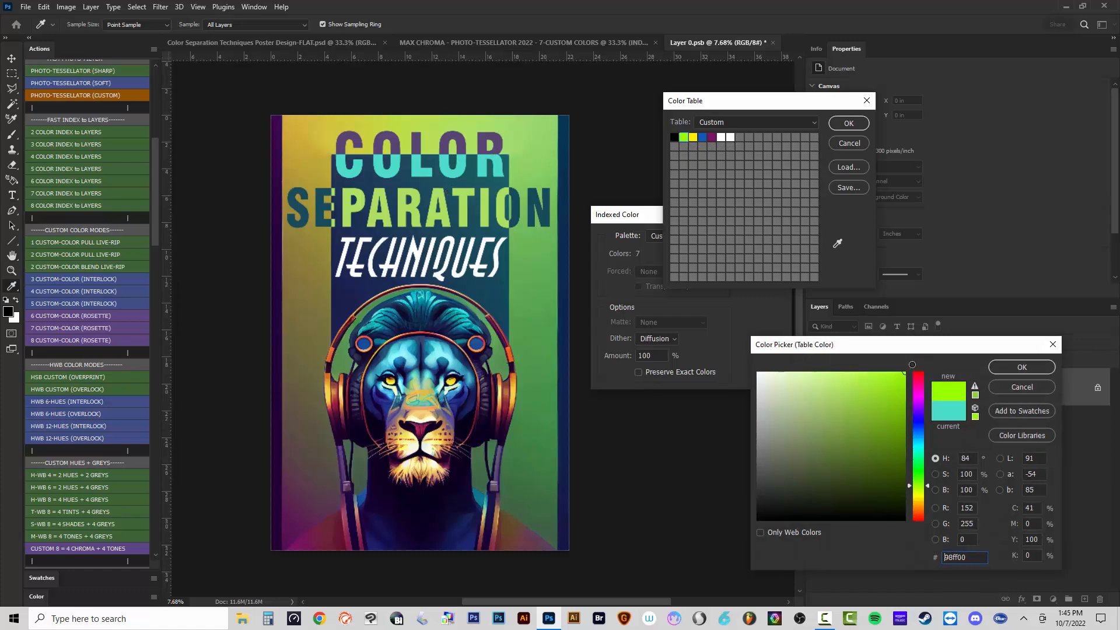
{"action": "left_click", "coordinate": [1027, 370]}
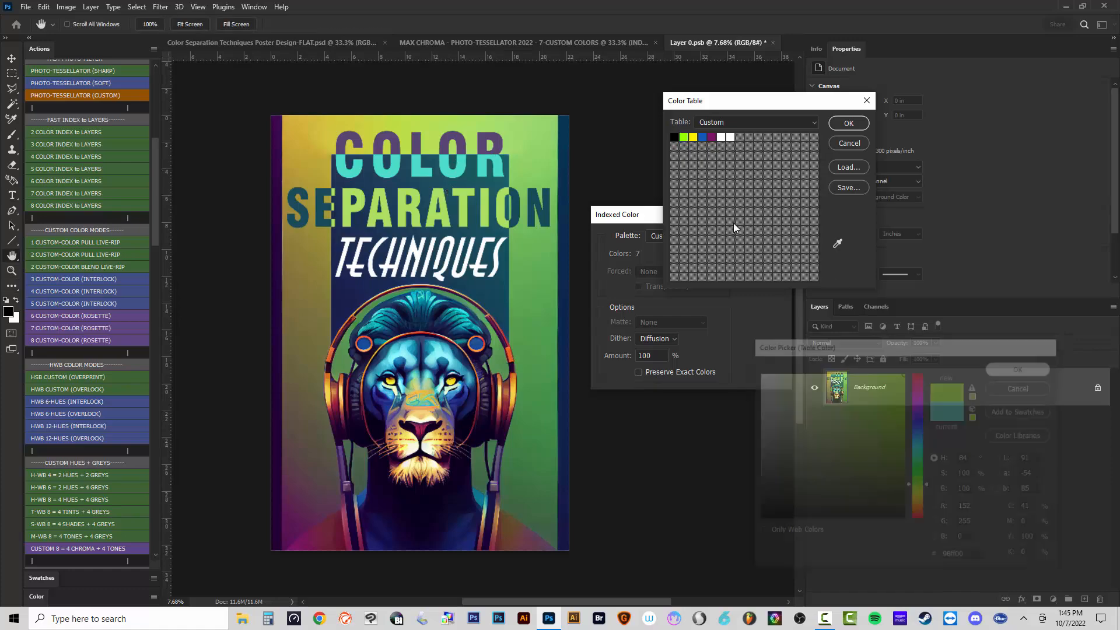
Set the fourth palette color to a brightened cyan based on the lower part of the COLOR lettering.
{"action": "left_click", "coordinate": [700, 137]}
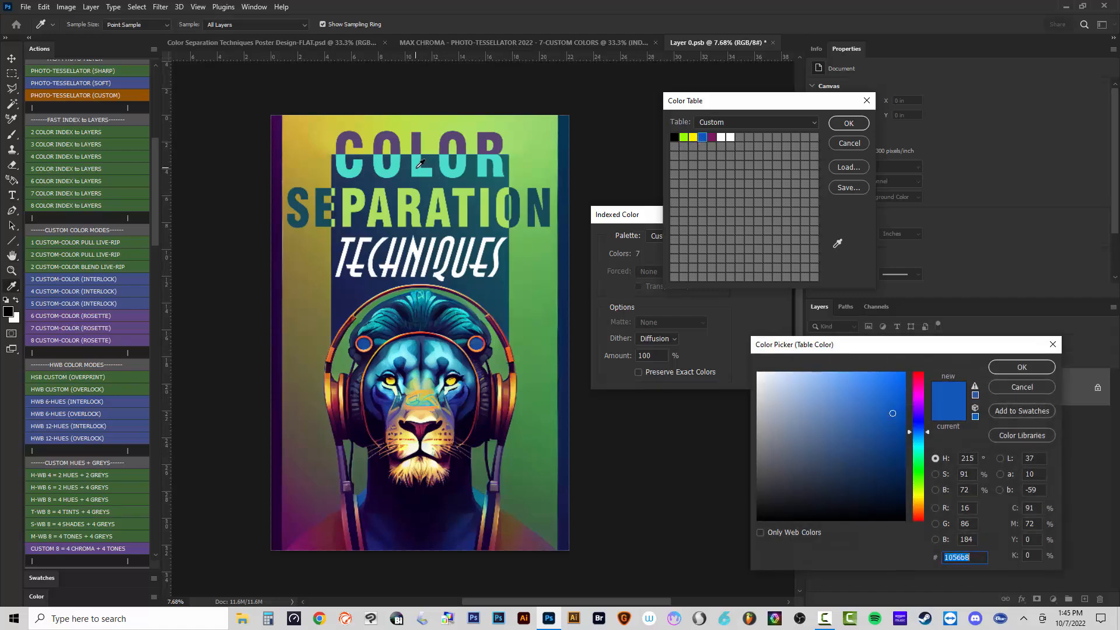
{"action": "left_click", "coordinate": [417, 166]}
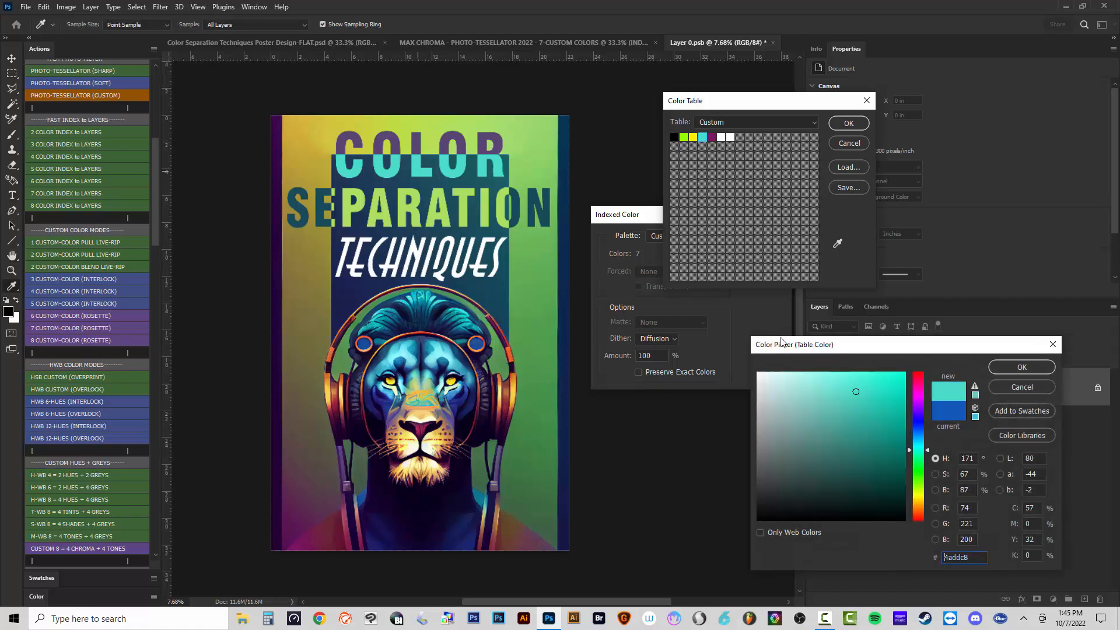
{"action": "left_click", "coordinate": [1022, 364]}
Set the fifth palette color to vivid magenta #cd147d, starting from a sample of the poster's lower-left corner.
{"action": "left_click", "coordinate": [712, 137]}
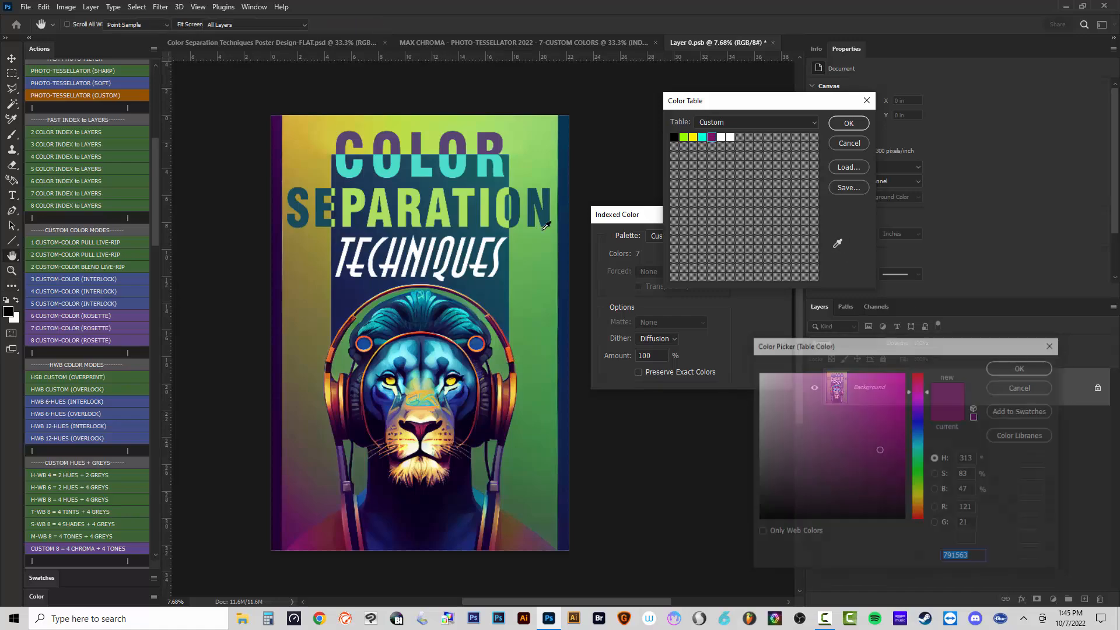
{"action": "left_click", "coordinate": [333, 403]}
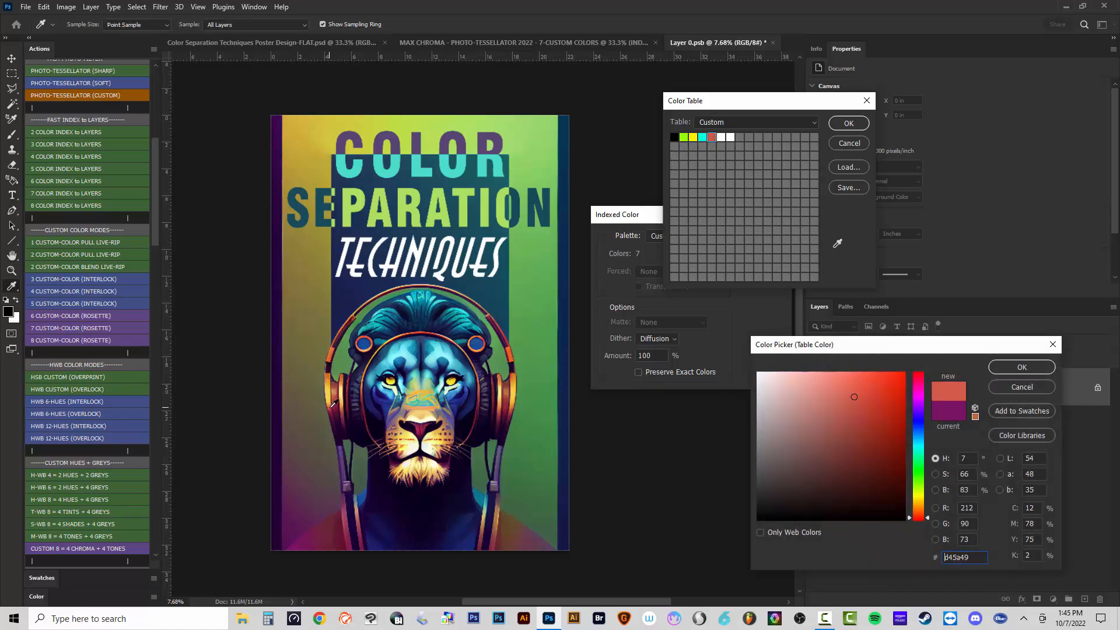
{"action": "left_click", "coordinate": [303, 538]}
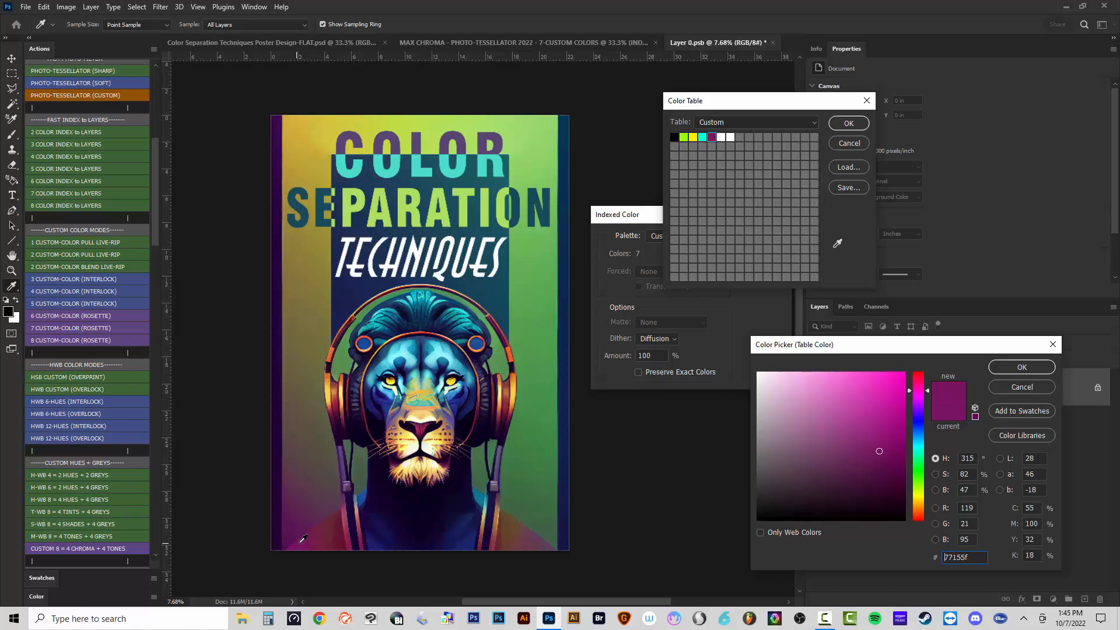
{"action": "left_click", "coordinate": [301, 541]}
{"action": "mouse_move", "coordinate": [878, 420]}
{"action": "left_mouse_down"}
{"action": "mouse_move", "coordinate": [893, 392]}
{"action": "mouse_move", "coordinate": [919, 386]}
{"action": "left_mouse_up"}
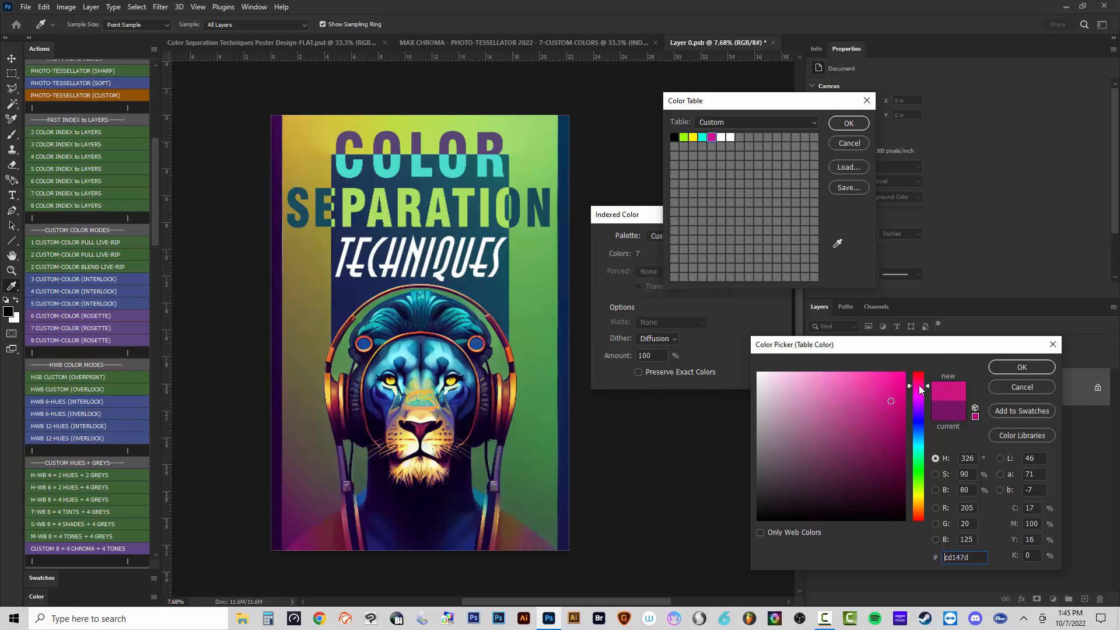
{"action": "left_click", "coordinate": [1021, 367]}
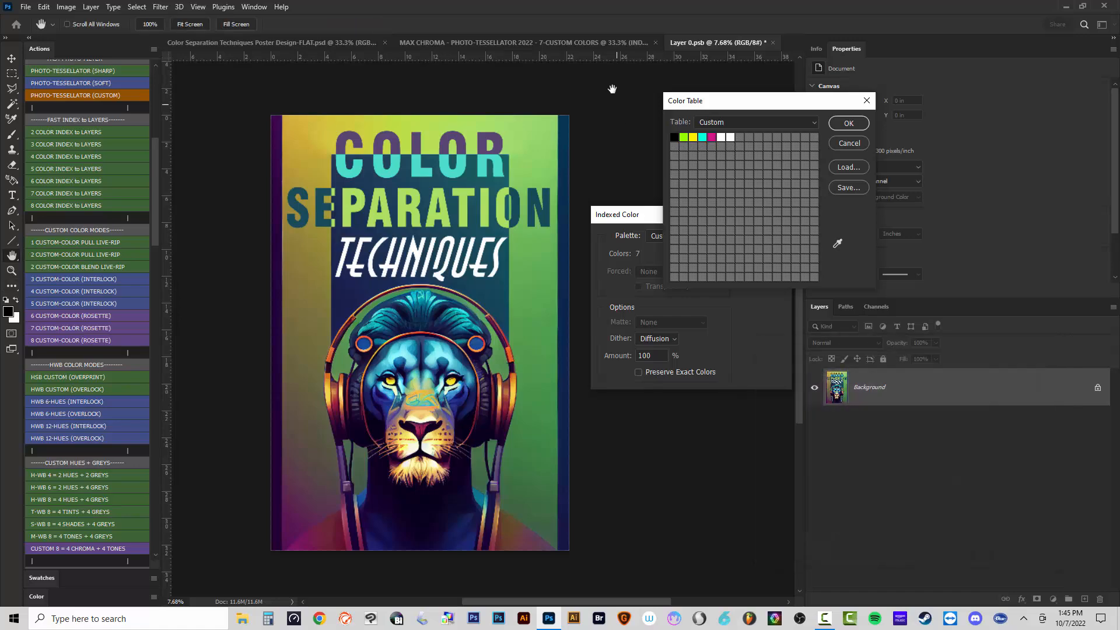
Set the sixth palette color to bright blue #0087ff based on a sample from the lion's face, and accept the color table.
{"action": "left_click", "coordinate": [722, 136]}
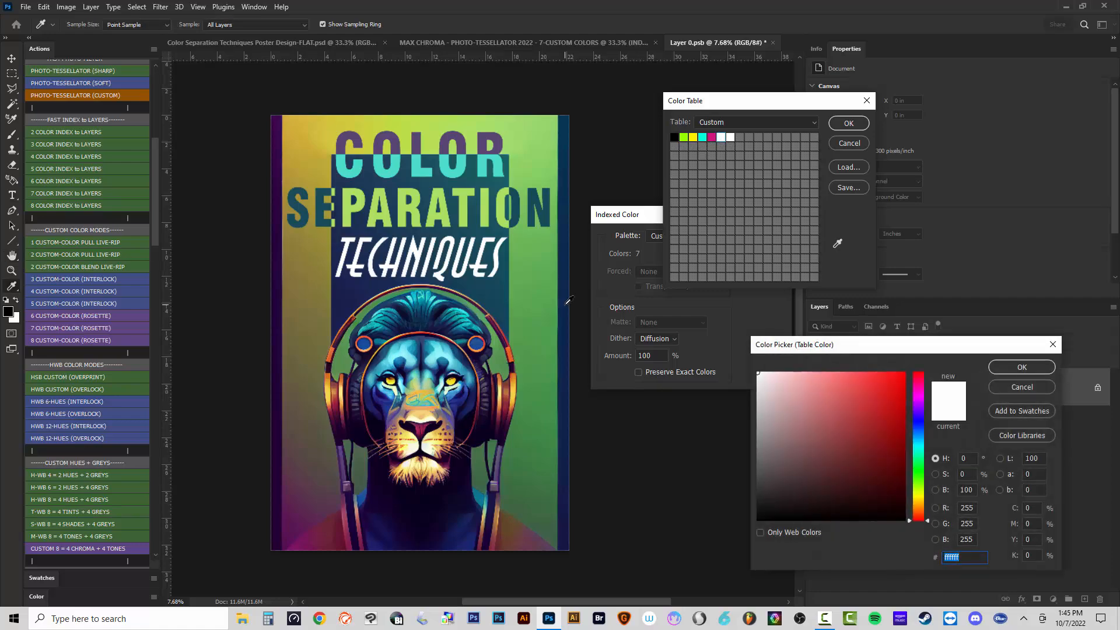
{"action": "left_click_drag", "start_coordinate": [460, 389], "coordinate": [457, 390]}
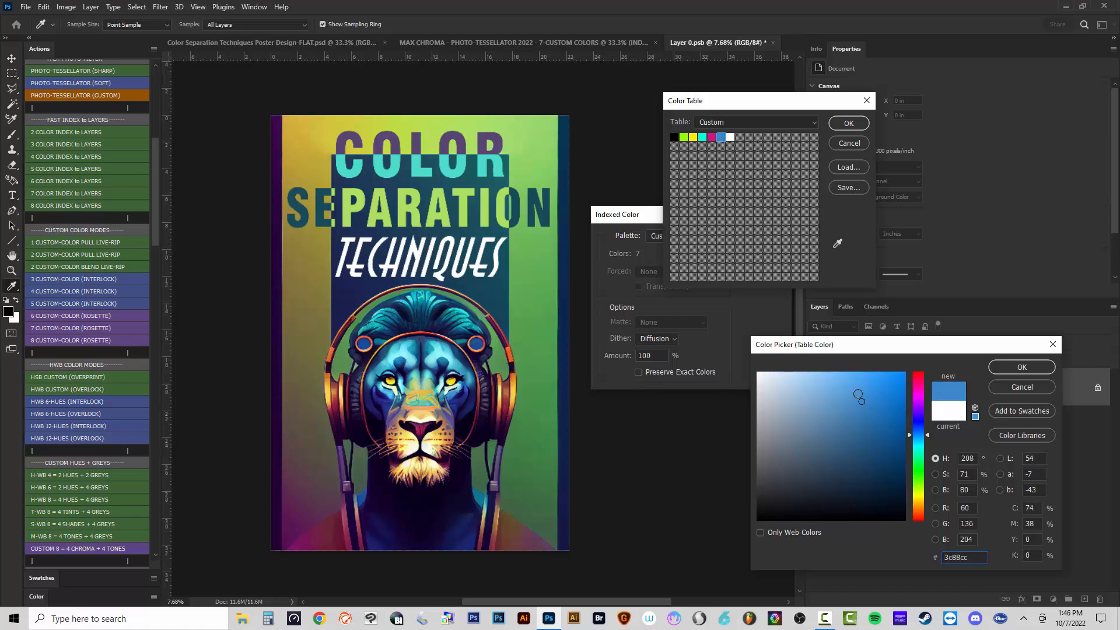
{"action": "left_click_drag", "start_coordinate": [898, 376], "coordinate": [922, 360]}
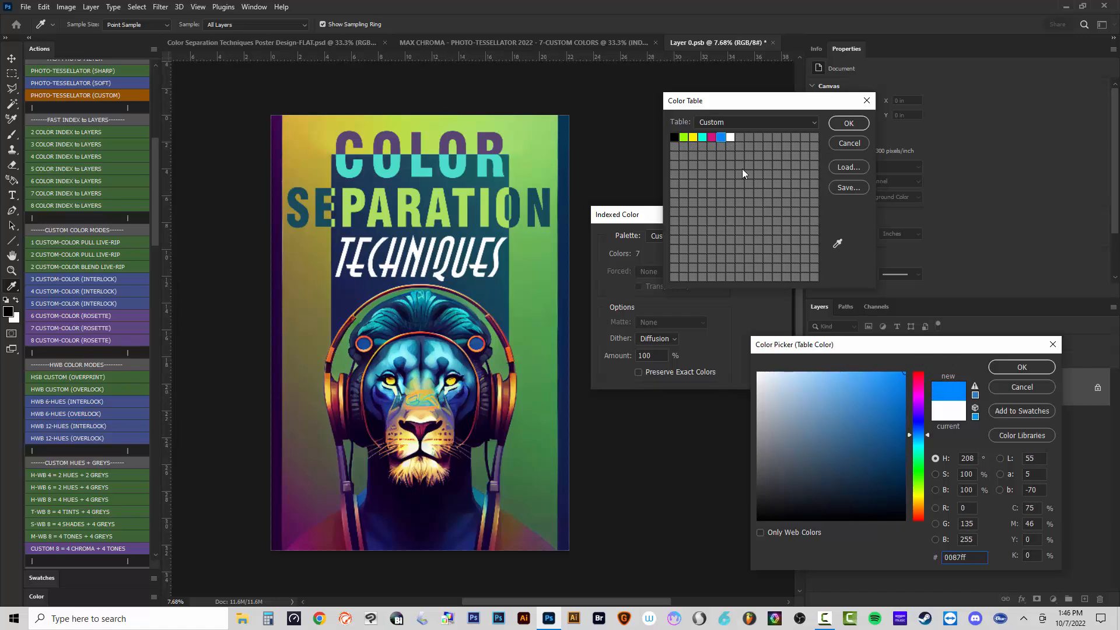
{"action": "left_click", "coordinate": [1032, 369]}
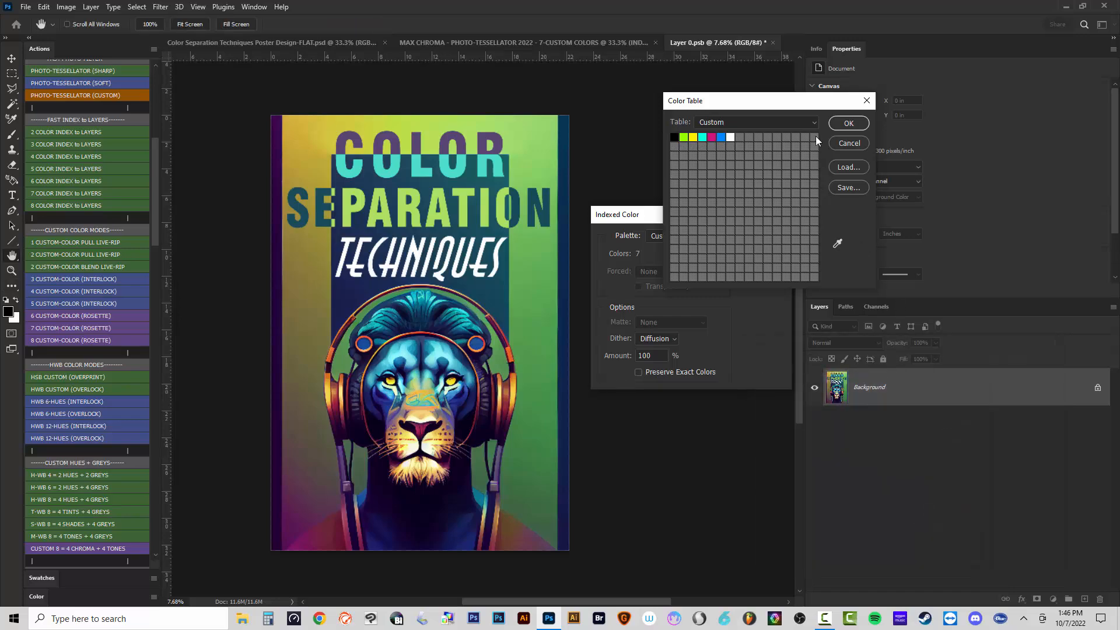
{"action": "left_click", "coordinate": [849, 123]}
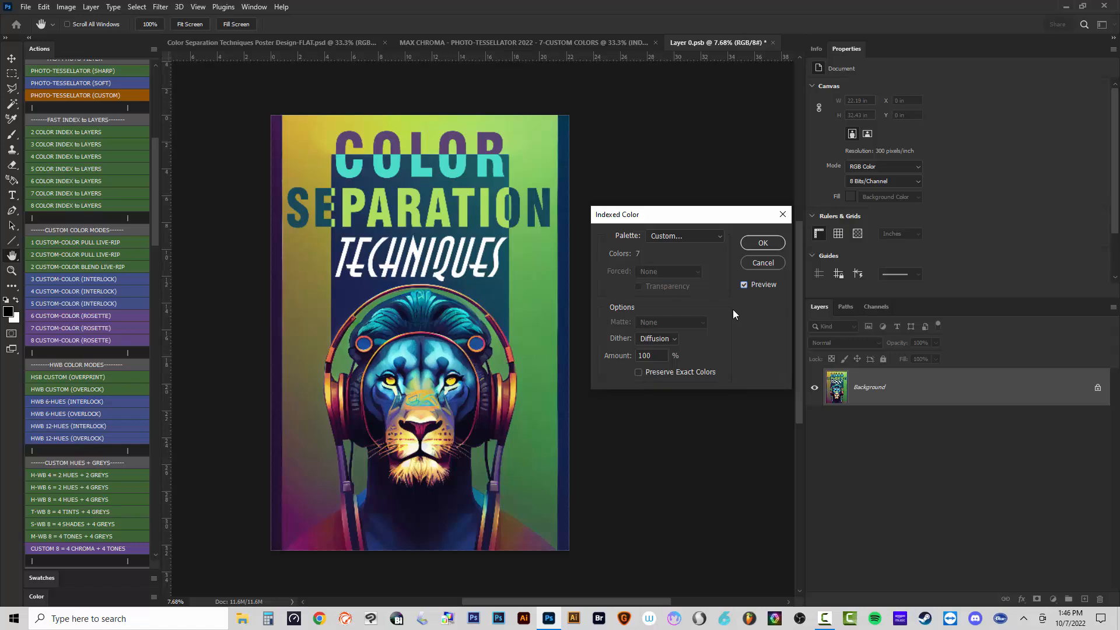
Preview the seven-color indexed result and examine its dithering on the lion, the headphones and the COLOR lettering up close.
{"action": "left_click", "coordinate": [745, 285]}
{"action": "scroll", "coordinate": [421, 414], "scroll_direction": "up", "scroll_amount": 12}
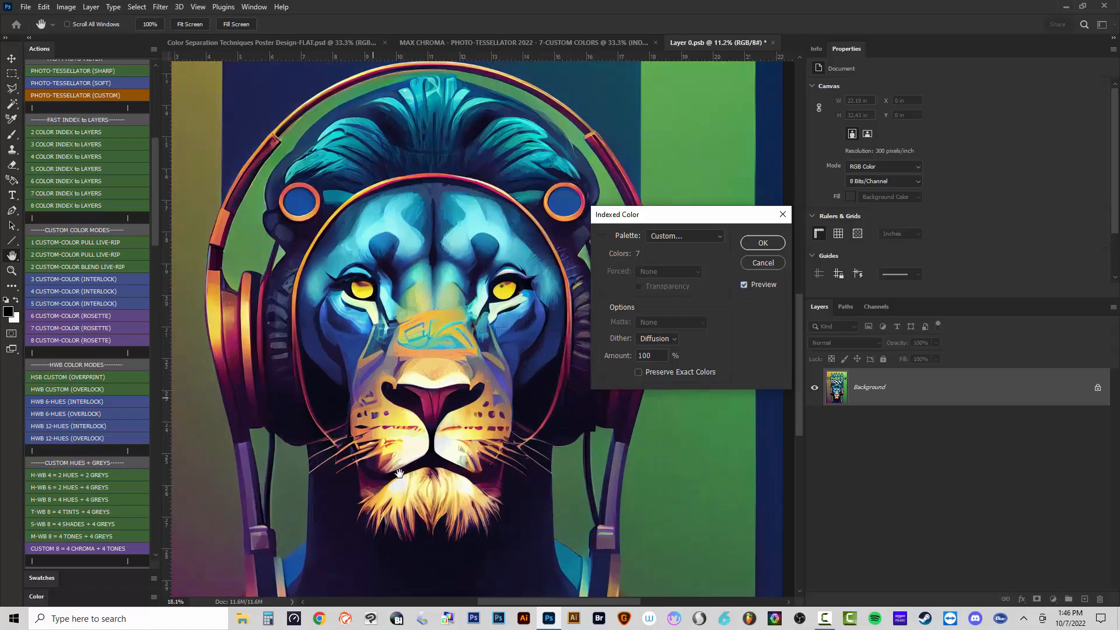
{"action": "scroll", "coordinate": [325, 422], "scroll_direction": "down", "scroll_amount": 5}
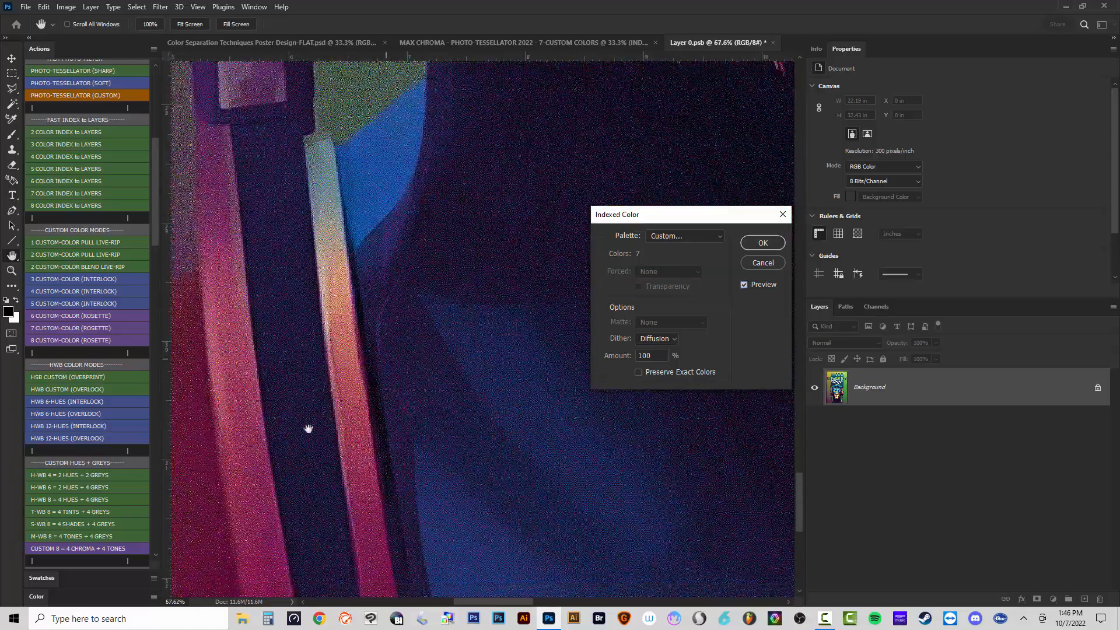
{"action": "scroll", "coordinate": [405, 291], "scroll_direction": "down", "scroll_amount": 4}
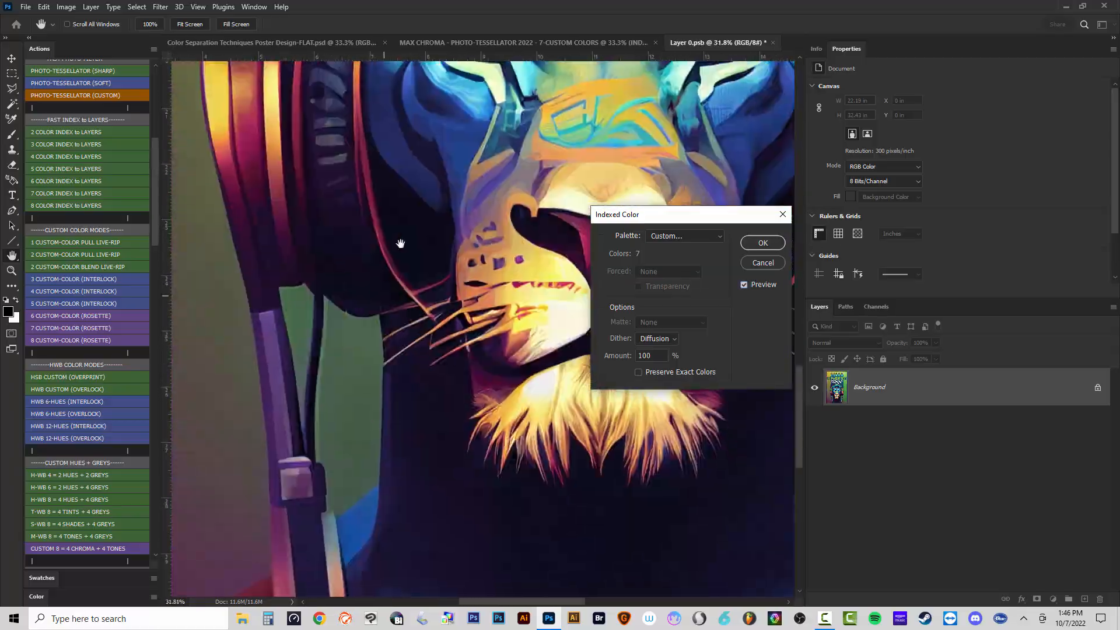
{"action": "scroll", "coordinate": [372, 232], "scroll_direction": "up", "scroll_amount": 12}
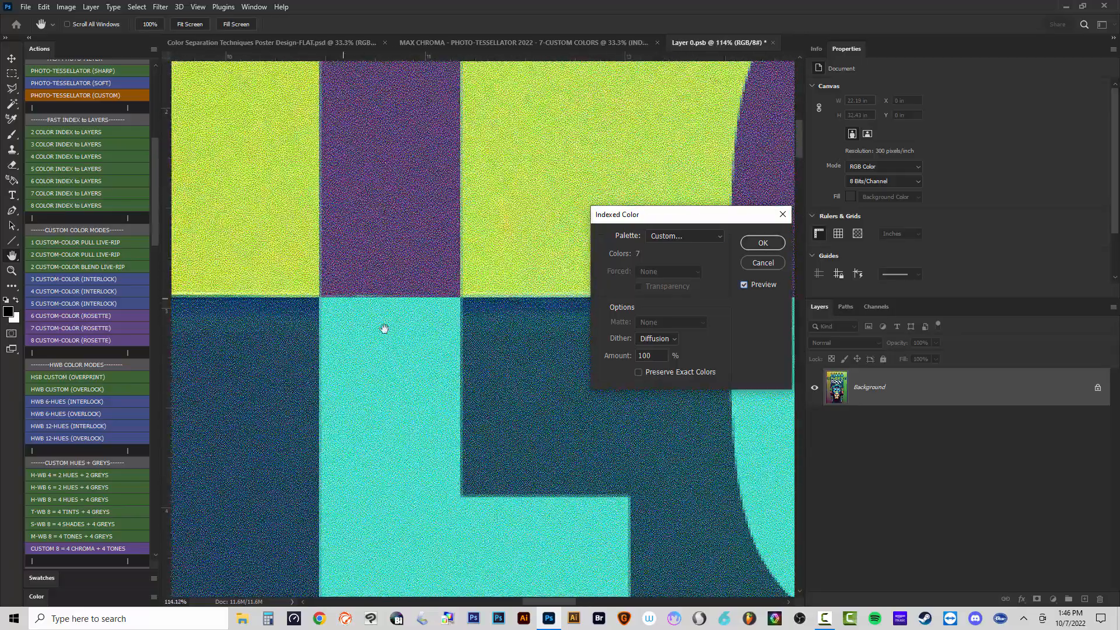
{"action": "scroll", "coordinate": [447, 288], "scroll_direction": "down", "scroll_amount": 15}
{"action": "scroll", "coordinate": [447, 289], "scroll_direction": "down", "scroll_amount": 2}
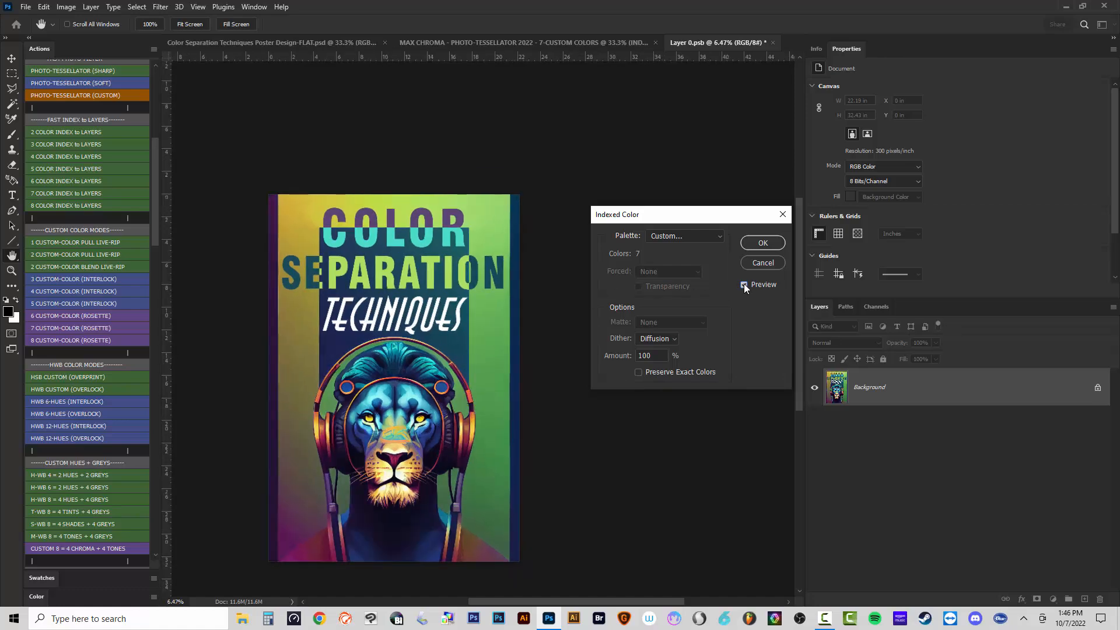
Accept the indexed color conversion and the 600 pixels/inch image size to let the rosette action generate the separation.
{"action": "left_click", "coordinate": [762, 243]}
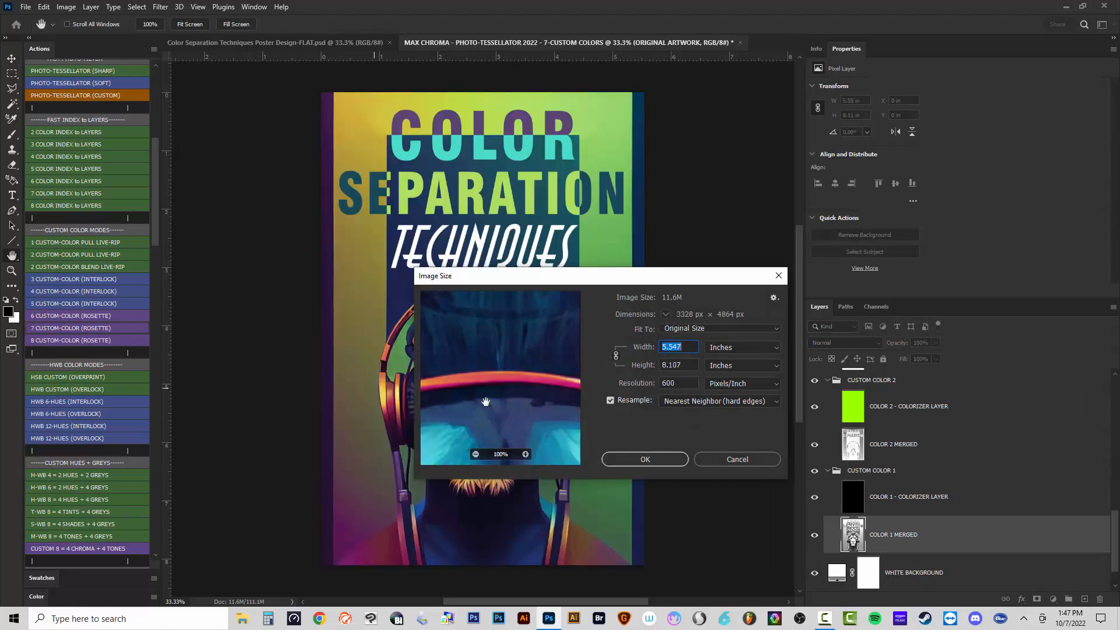
{"action": "left_click", "coordinate": [669, 458]}
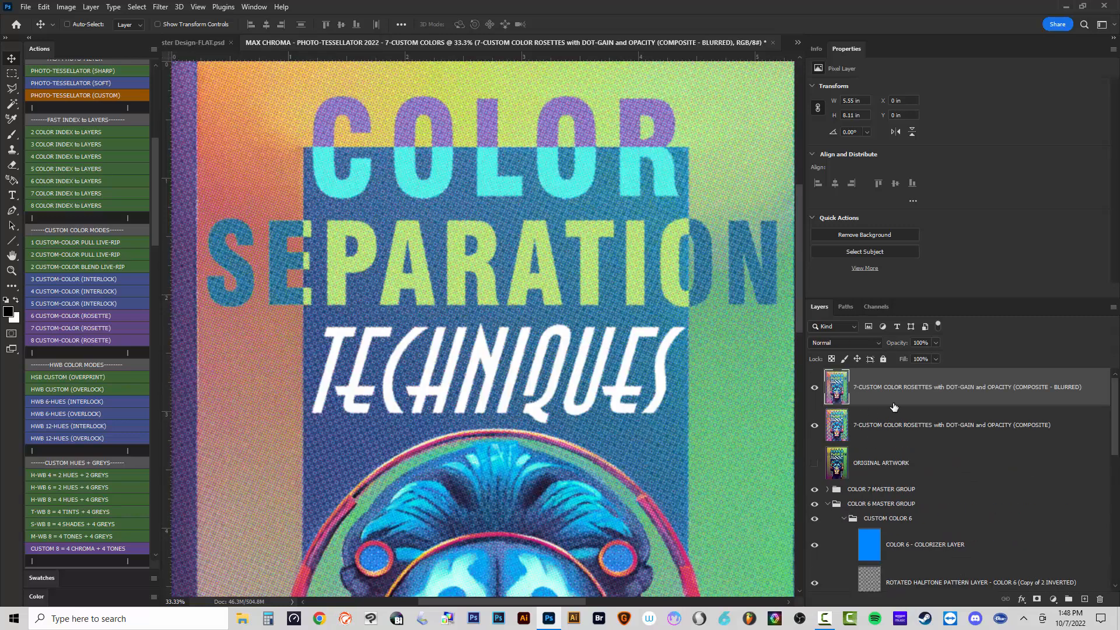
Enlarge the layer list, hide the blurred seven-color rosette composite and select the unblurred composite layer beneath it.
{"action": "scroll", "coordinate": [611, 365], "scroll_direction": "down", "scroll_amount": 6}
{"action": "scroll", "coordinate": [528, 417], "scroll_direction": "up", "scroll_amount": 3}
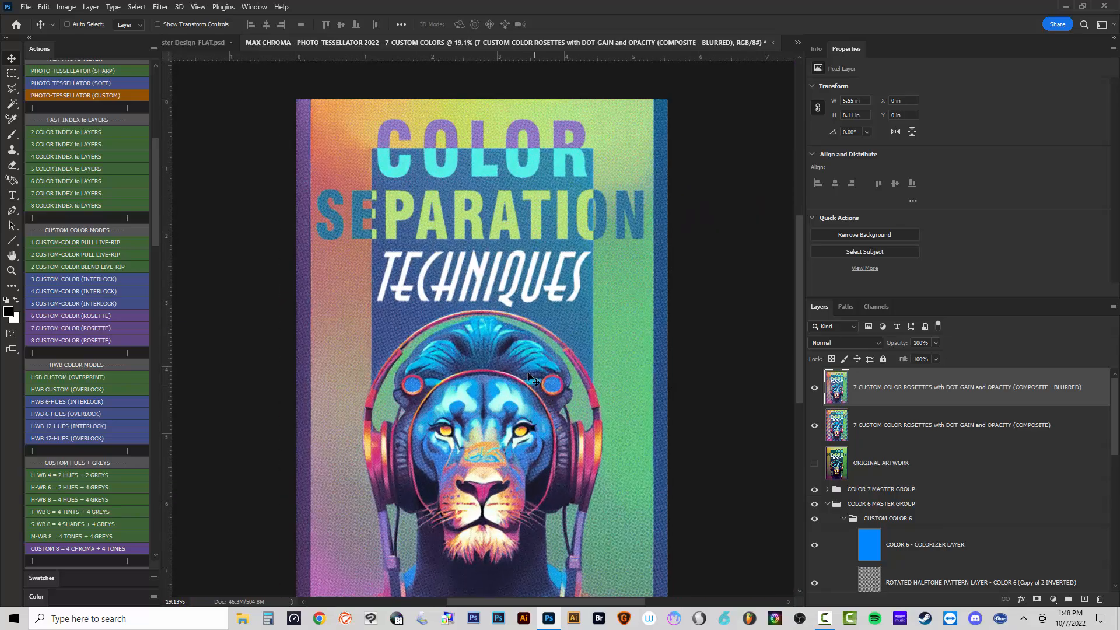
{"action": "left_click_drag", "start_coordinate": [915, 255], "coordinate": [898, 187]}
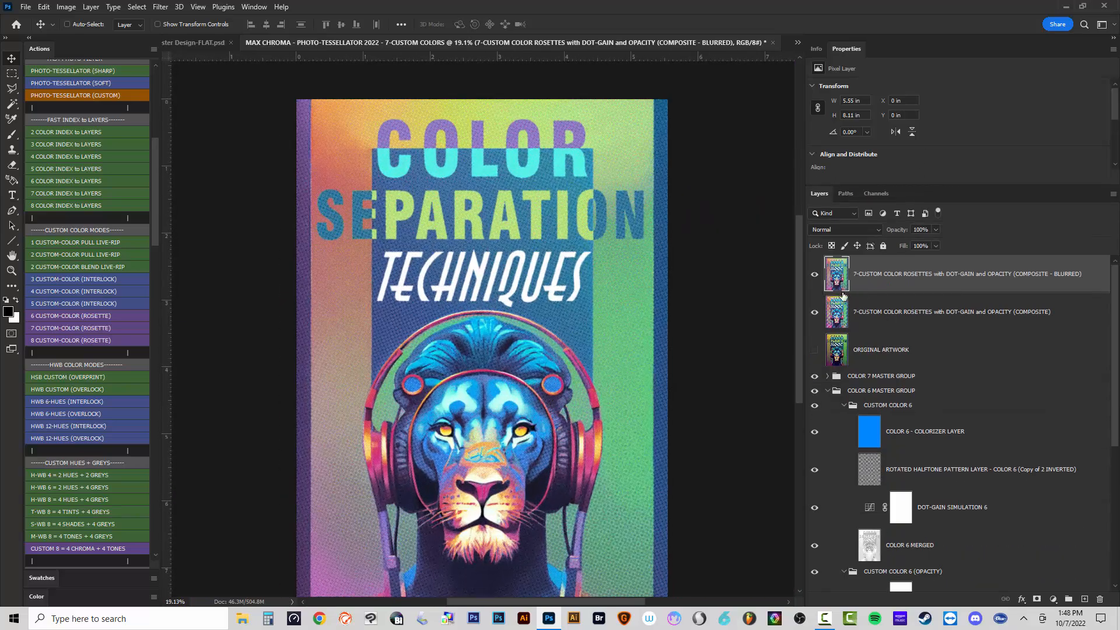
{"action": "left_click", "coordinate": [814, 274]}
{"action": "left_click", "coordinate": [929, 325]}
Examine the rosette halftone dots of the unblurred composite on the lion's face, the headphones and the green background up close.
{"action": "scroll", "coordinate": [601, 426], "scroll_direction": "up", "scroll_amount": 2}
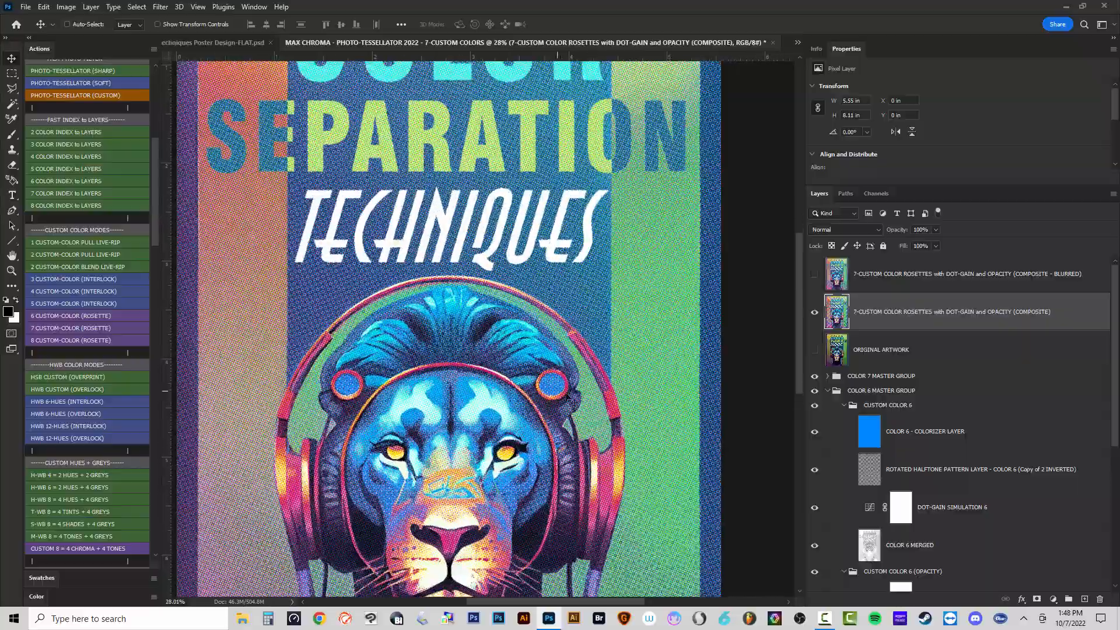
{"action": "scroll", "coordinate": [581, 465], "scroll_direction": "up", "scroll_amount": 2}
{"action": "scroll", "coordinate": [642, 514], "scroll_direction": "down", "scroll_amount": 2}
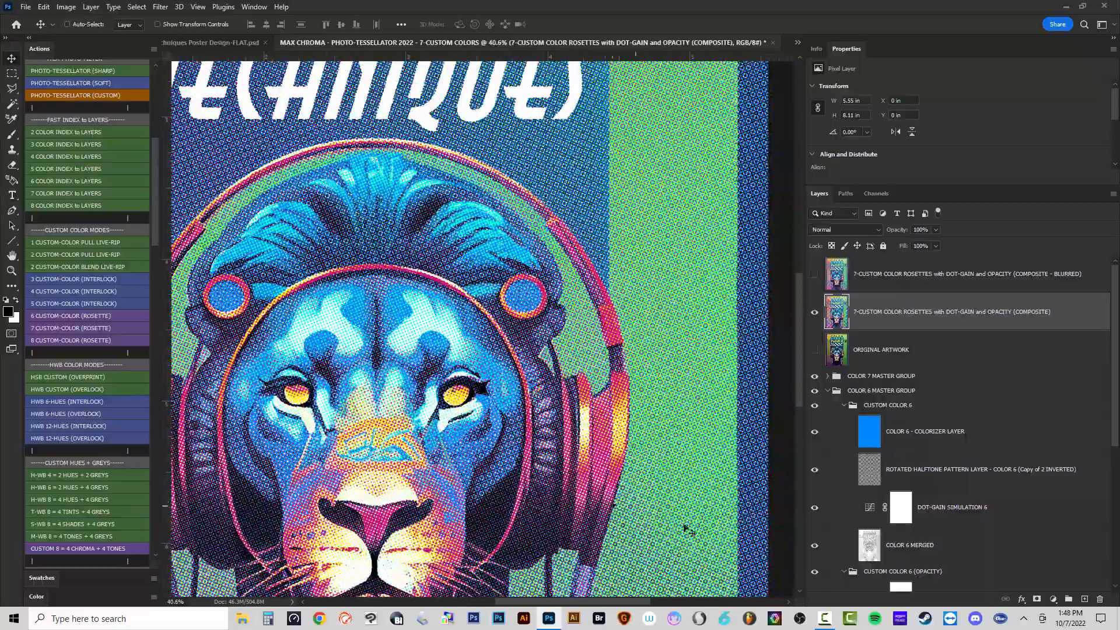
{"action": "scroll", "coordinate": [708, 483], "scroll_direction": "up", "scroll_amount": 3}
{"action": "scroll", "coordinate": [670, 308], "scroll_direction": "down", "scroll_amount": 3}
{"action": "scroll", "coordinate": [681, 346], "scroll_direction": "down", "scroll_amount": 2}
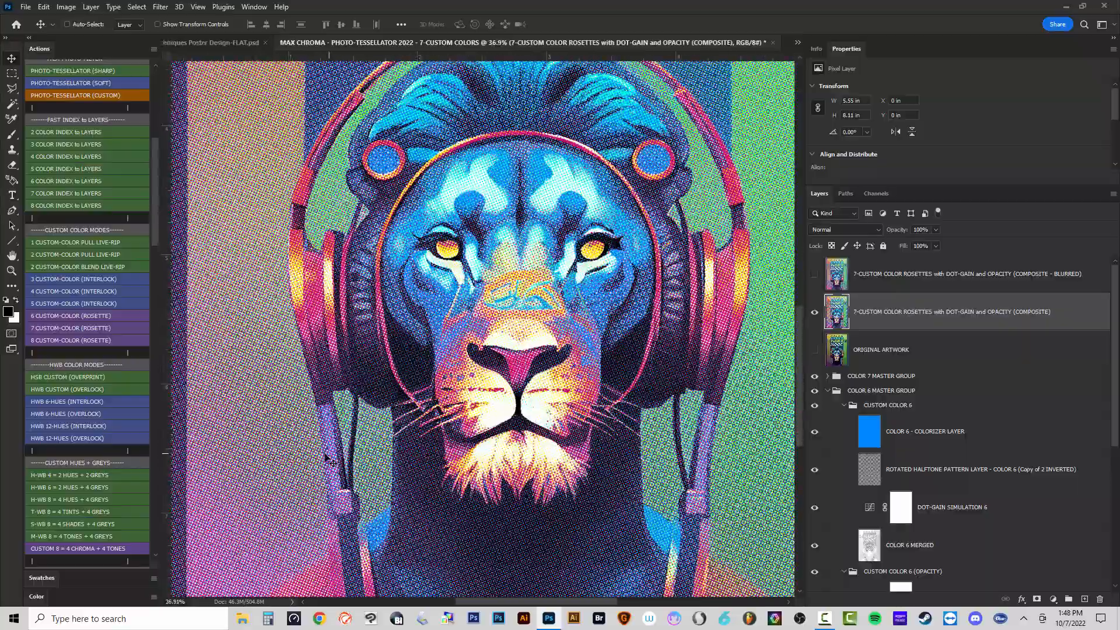
{"action": "scroll", "coordinate": [290, 445], "scroll_direction": "up", "scroll_amount": 3}
{"action": "scroll", "coordinate": [421, 471], "scroll_direction": "down", "scroll_amount": 4}
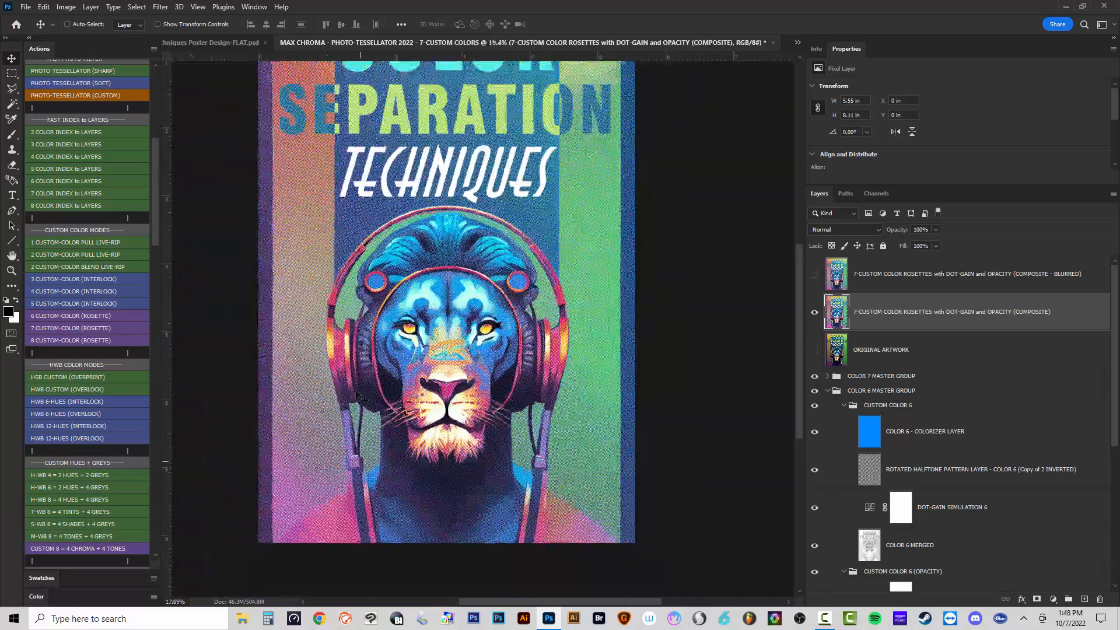
Hide the unblurred rosette composite layer to show the color master groups beneath it.
{"action": "left_click", "coordinate": [815, 313]}
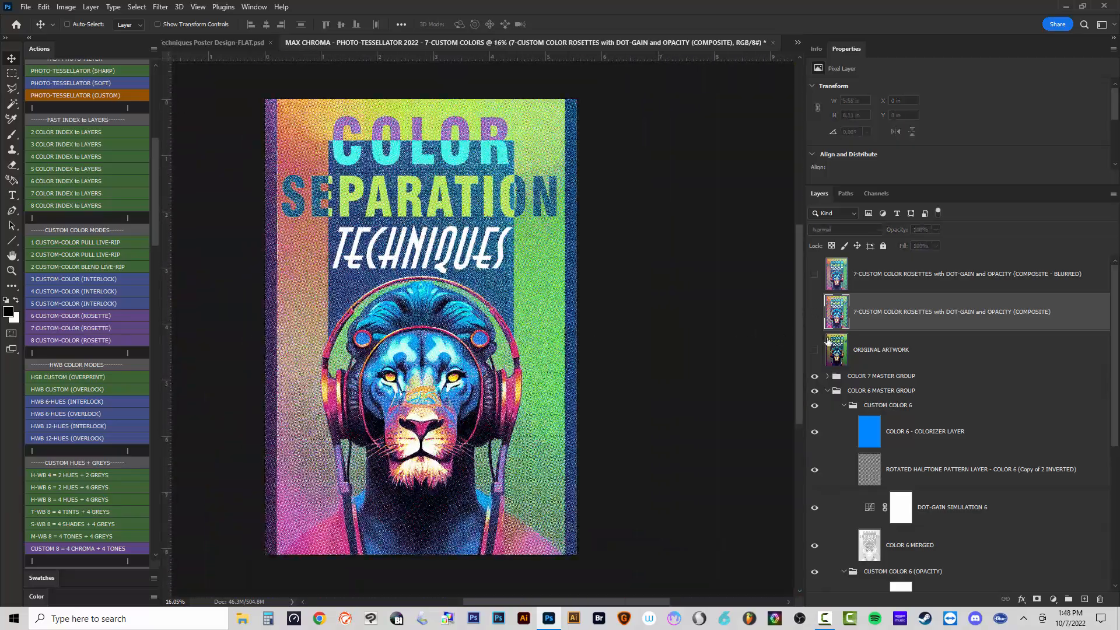
Hide COLOR 7 MASTER GROUP and expand the collapsed master groups for colors 7, 1, 2, 3, 4 and 5.
{"action": "left_click", "coordinate": [828, 376]}
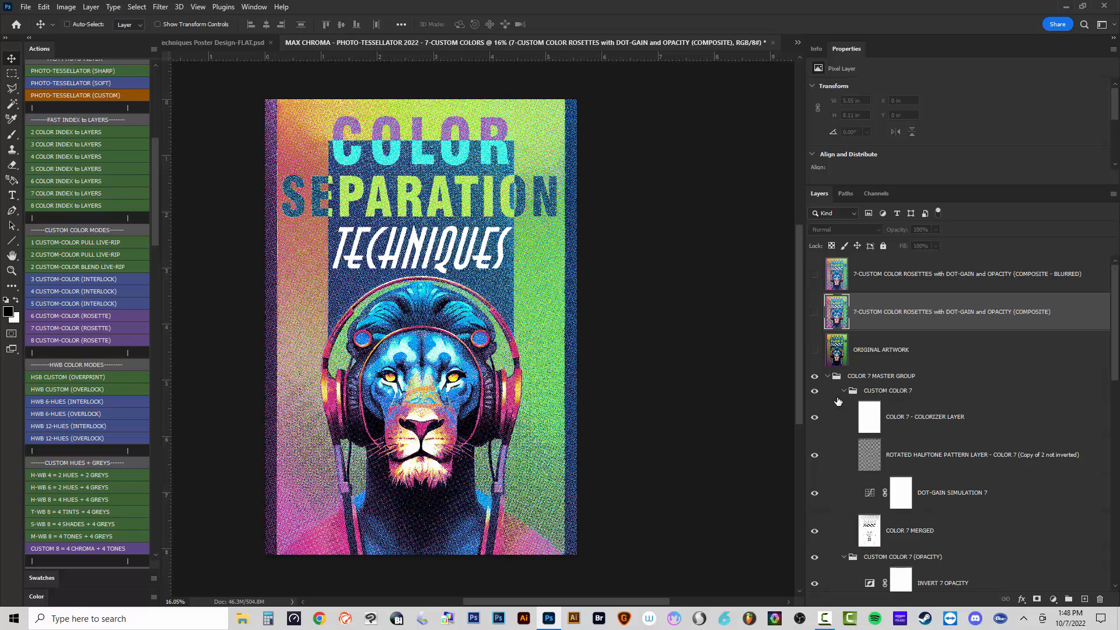
{"action": "left_click", "coordinate": [815, 377]}
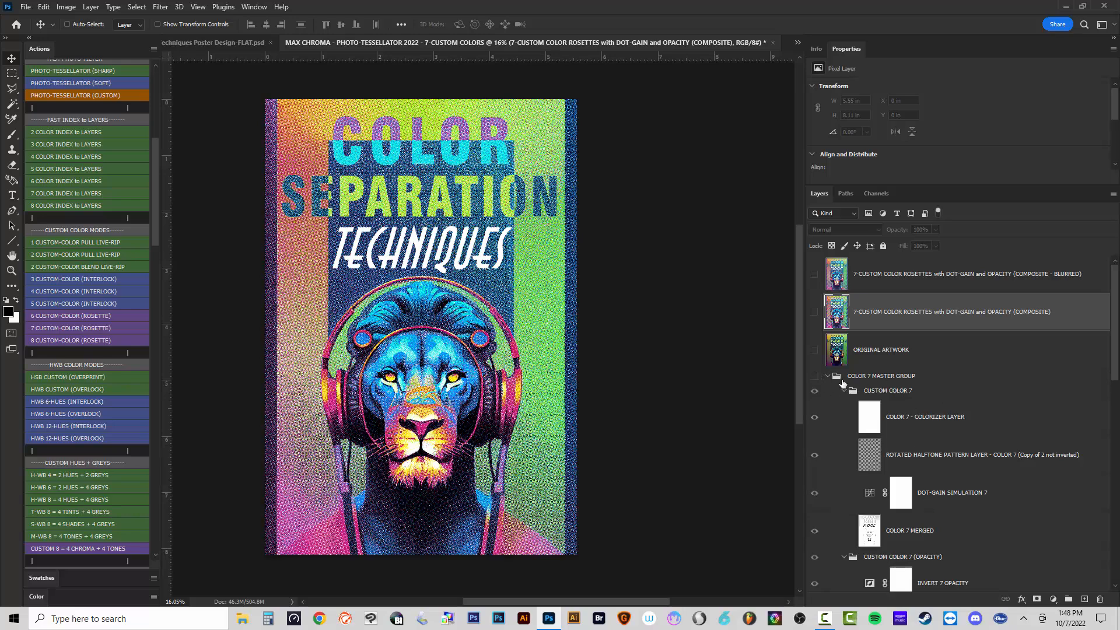
{"action": "scroll", "coordinate": [841, 382], "scroll_direction": "down", "scroll_amount": 10}
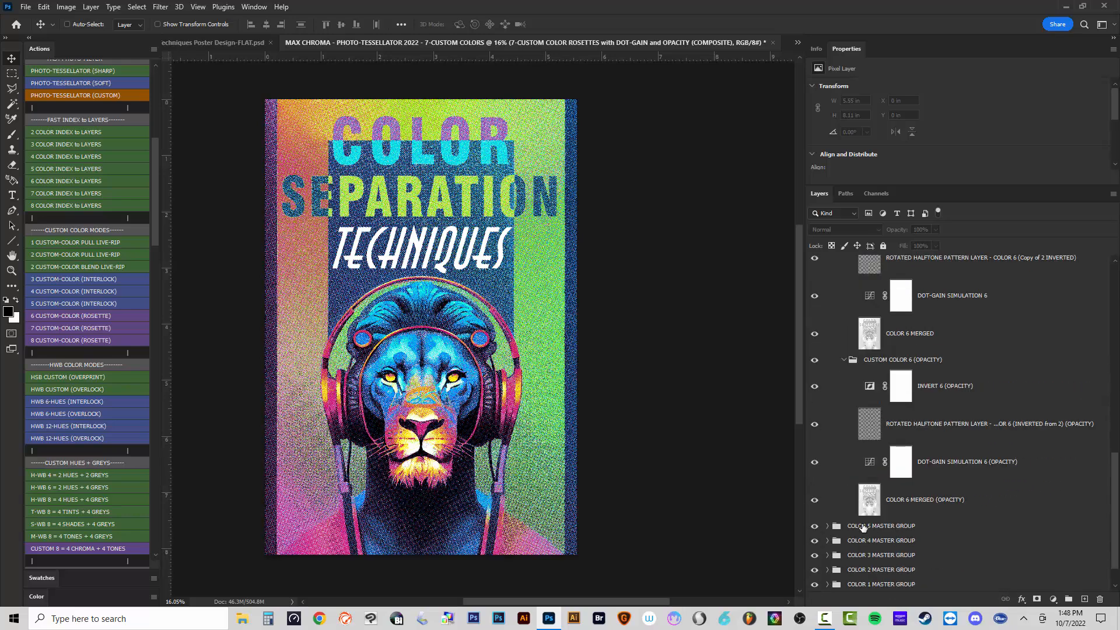
{"action": "scroll", "coordinate": [863, 527], "scroll_direction": "down", "scroll_amount": 1}
{"action": "left_click", "coordinate": [827, 546]}
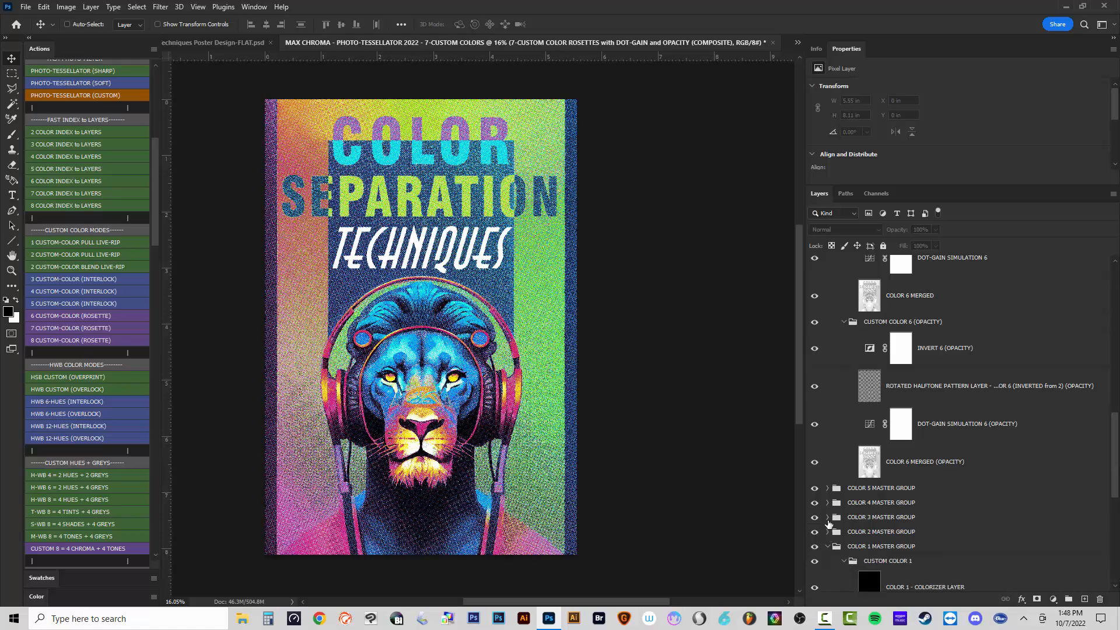
{"action": "left_click", "coordinate": [828, 531]}
{"action": "left_click", "coordinate": [828, 503]}
{"action": "left_click", "coordinate": [827, 488]}
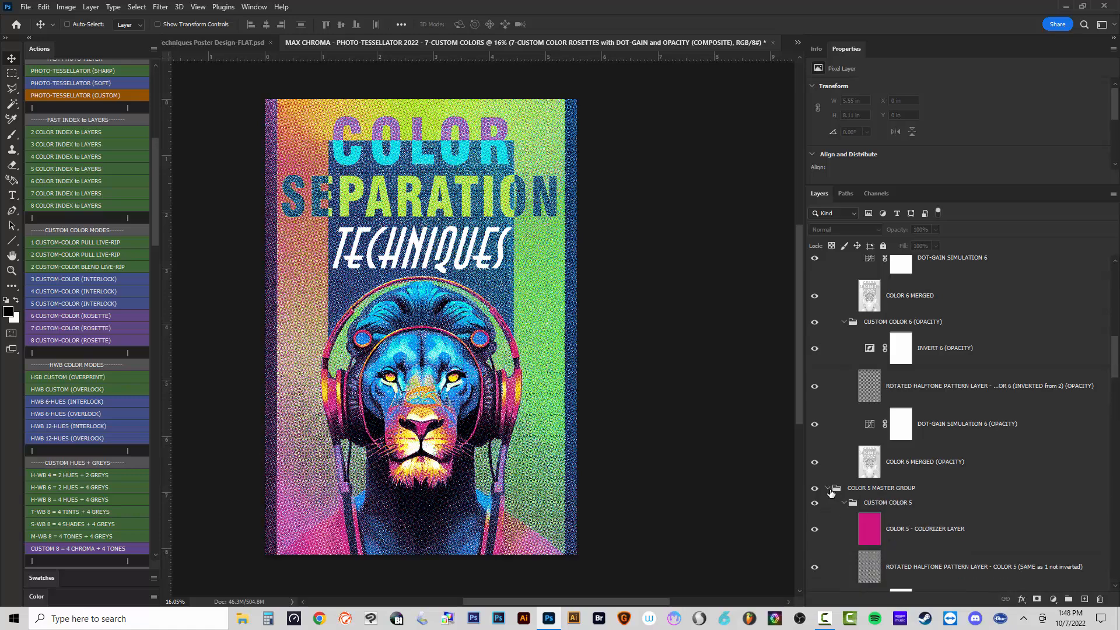
Move COLOR 1 MASTER GROUP to the top of the color groups, directly below the ORIGINAL ARTWORK layer.
{"action": "scroll", "coordinate": [938, 468], "scroll_direction": "down", "scroll_amount": 5}
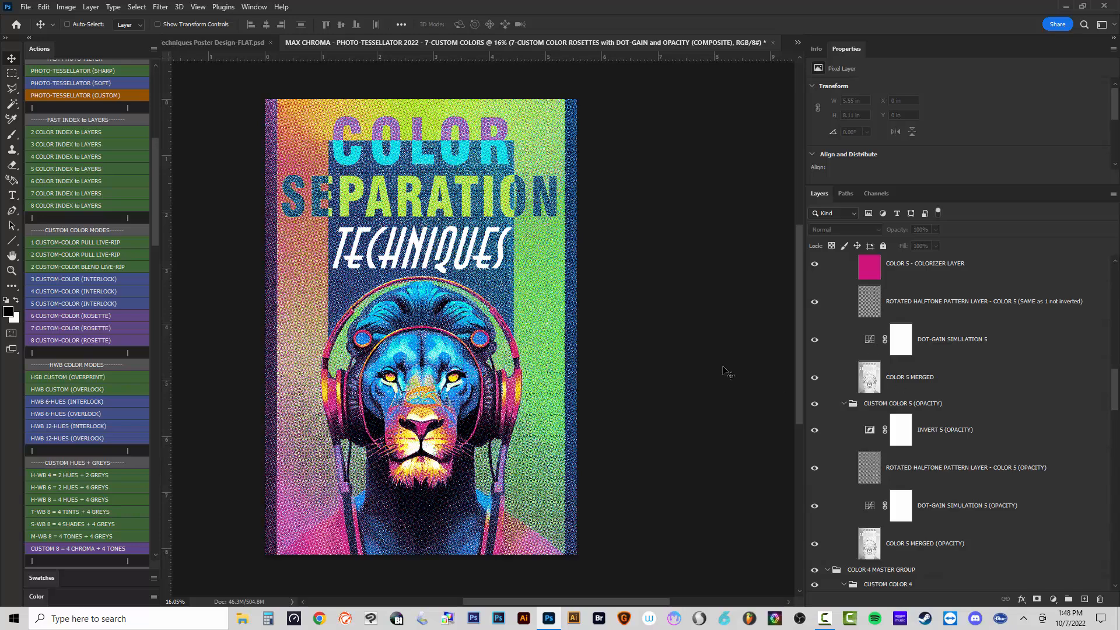
{"action": "scroll", "coordinate": [933, 421], "scroll_direction": "down", "scroll_amount": 6}
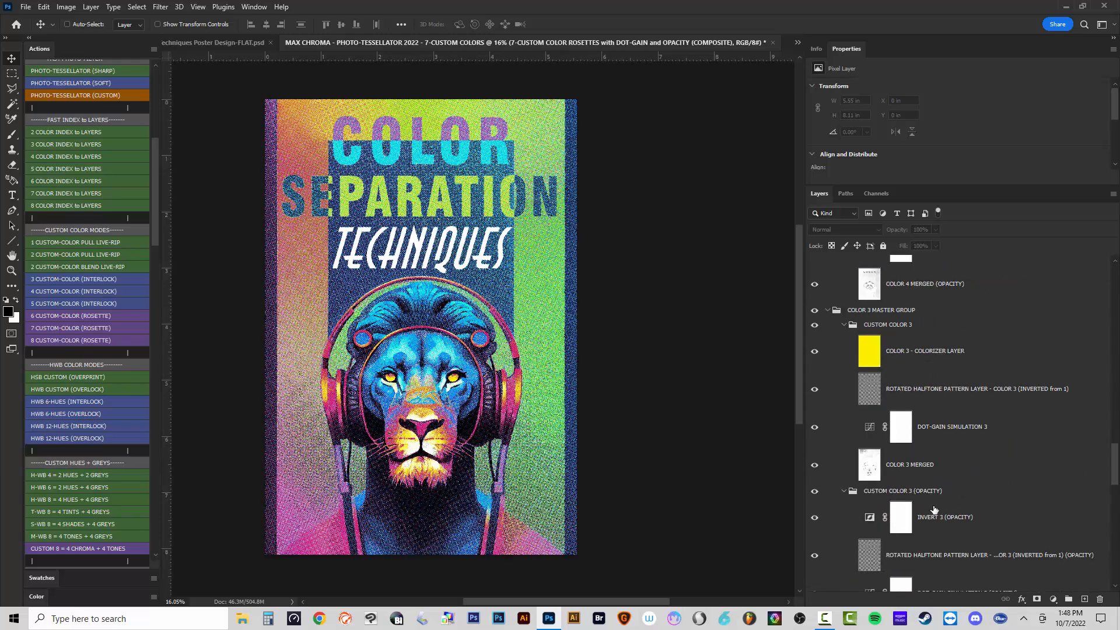
{"action": "scroll", "coordinate": [933, 510], "scroll_direction": "down", "scroll_amount": 8}
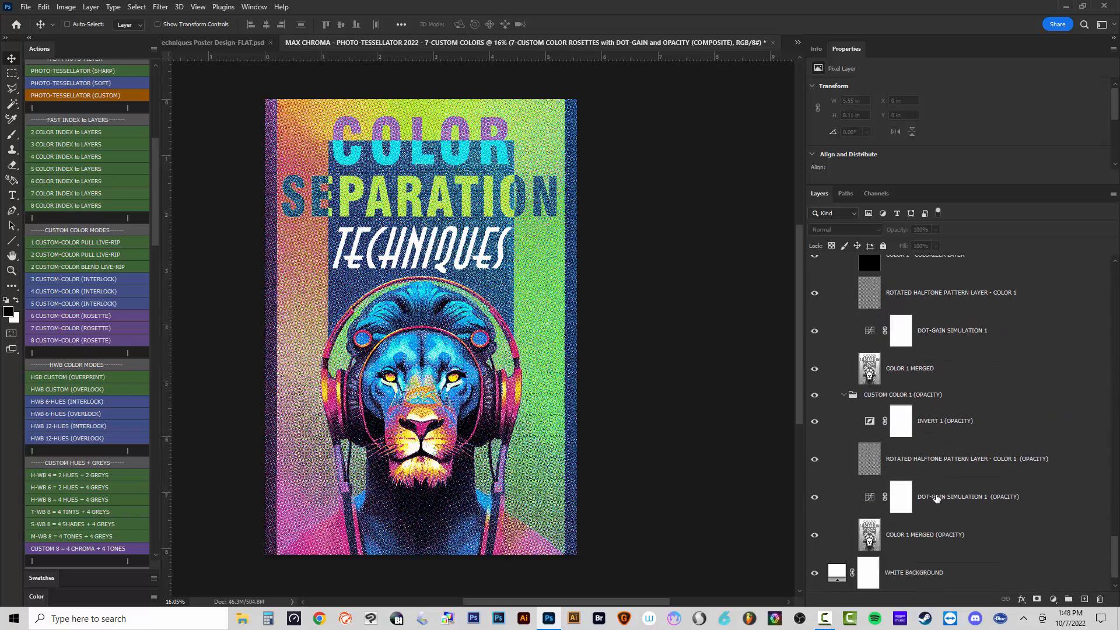
{"action": "scroll", "coordinate": [936, 497], "scroll_direction": "up", "scroll_amount": 5}
{"action": "left_click", "coordinate": [893, 479]}
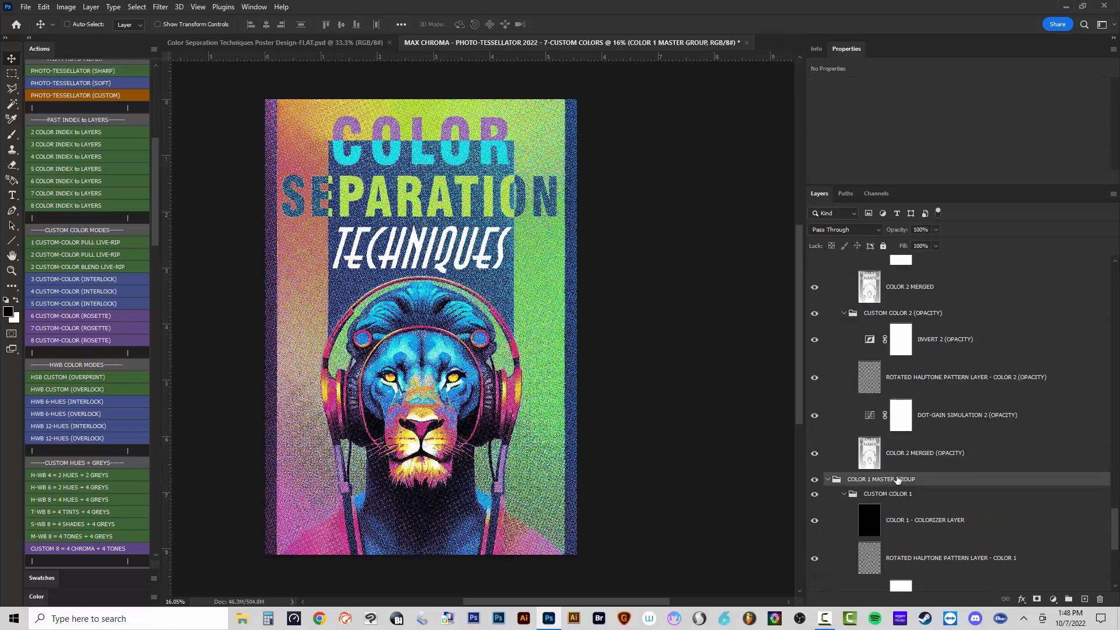
{"action": "left_click_drag", "start_coordinate": [918, 480], "coordinate": [892, 378]}
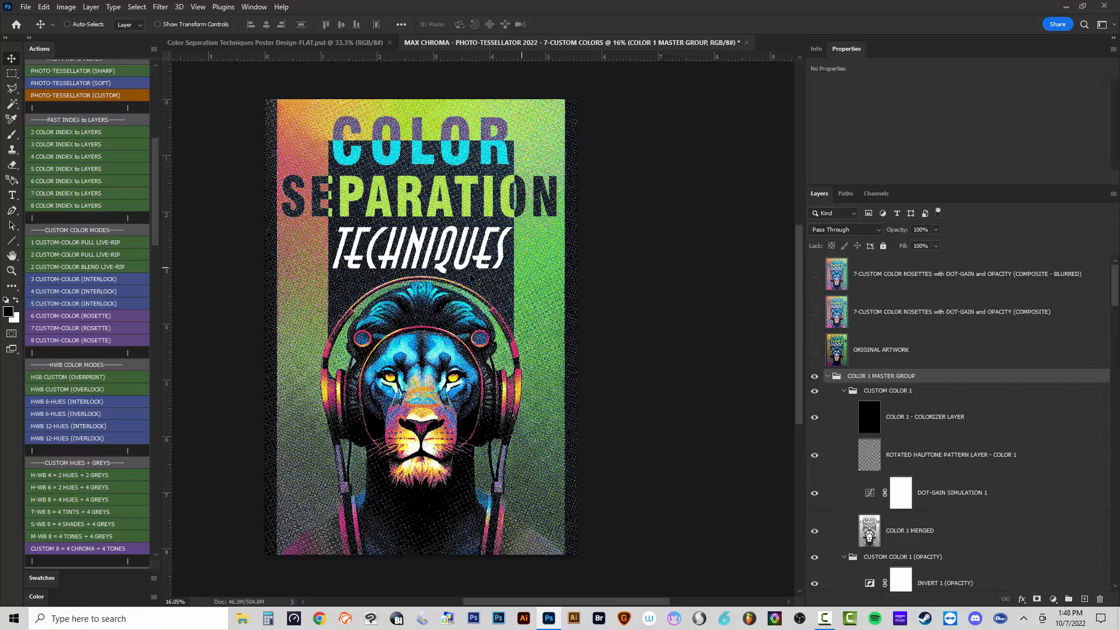
Reshape the RGB curve of the DOT-GAIN SIMULATION 1 adjustment layer by raising its midtones to lighten the black halftone.
{"action": "scroll", "coordinate": [947, 437], "scroll_direction": "down", "scroll_amount": 7}
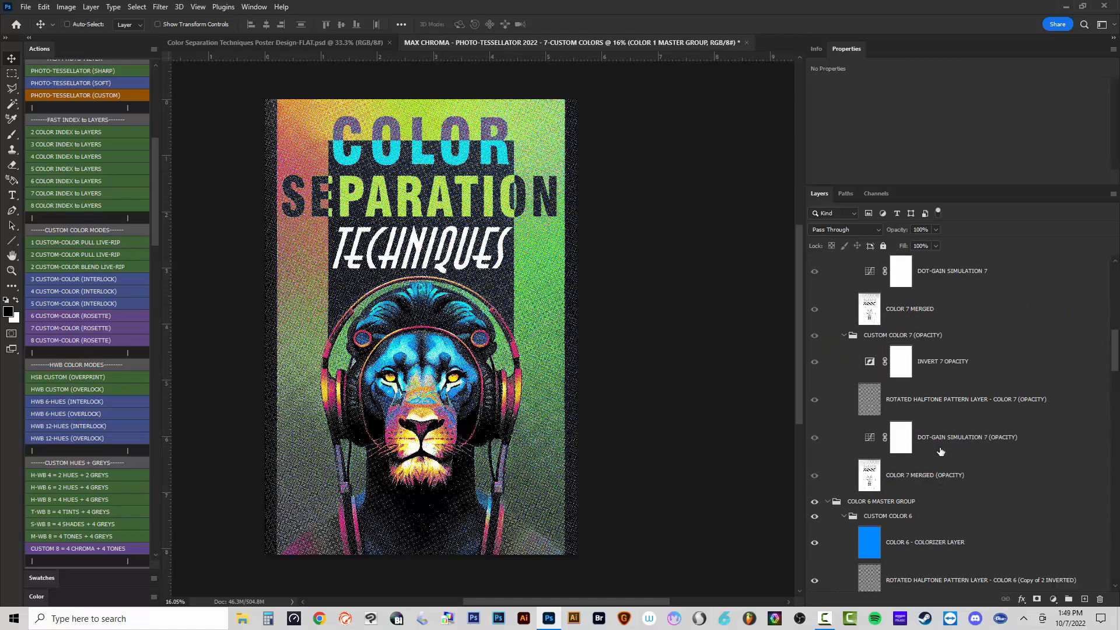
{"action": "scroll", "coordinate": [927, 394], "scroll_direction": "up", "scroll_amount": 6}
{"action": "left_click", "coordinate": [875, 468]}
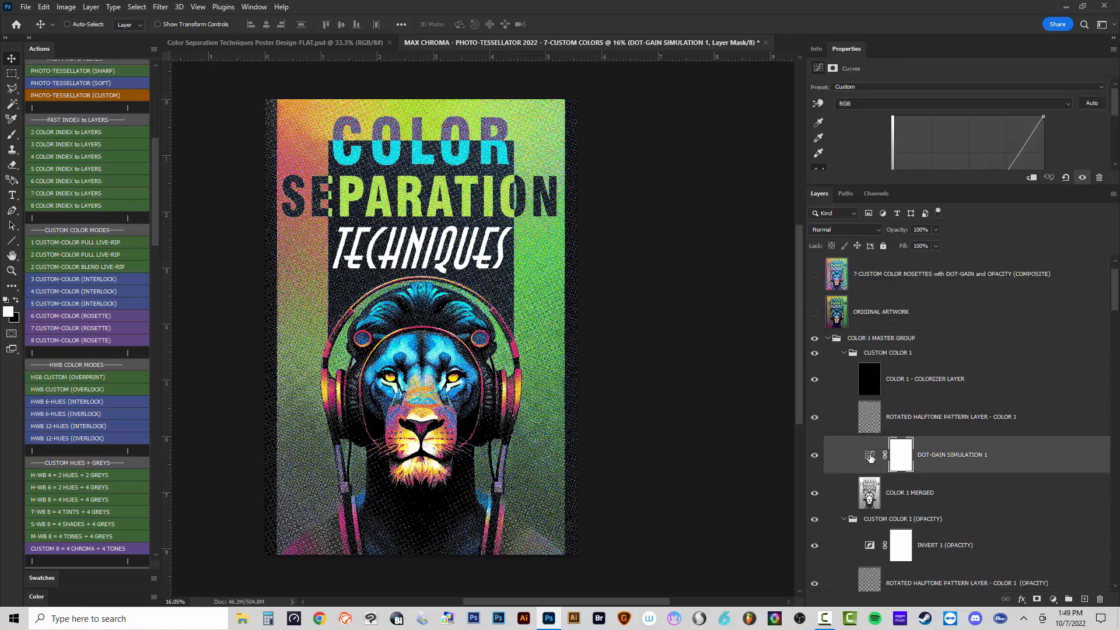
{"action": "left_click_drag", "start_coordinate": [999, 186], "coordinate": [958, 209]}
Move COLOR 6 MASTER GROUP up the stack to directly below the ORIGINAL ARTWORK layer.
{"action": "scroll", "coordinate": [925, 467], "scroll_direction": "down", "scroll_amount": 10}
{"action": "scroll", "coordinate": [925, 466], "scroll_direction": "down", "scroll_amount": 10}
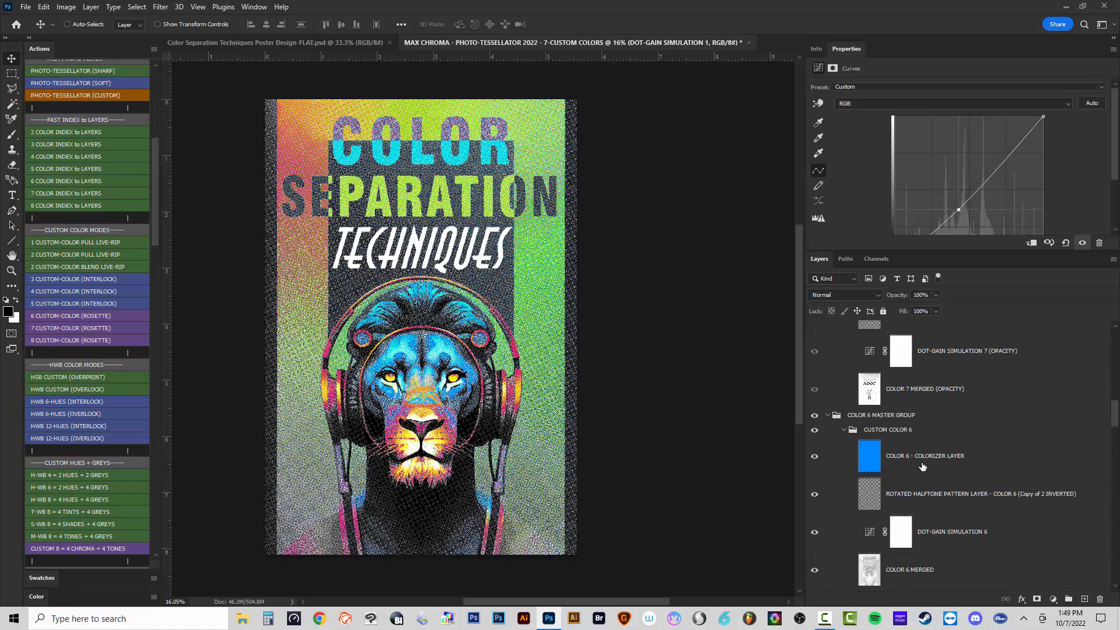
{"action": "scroll", "coordinate": [895, 484], "scroll_direction": "down", "scroll_amount": 10}
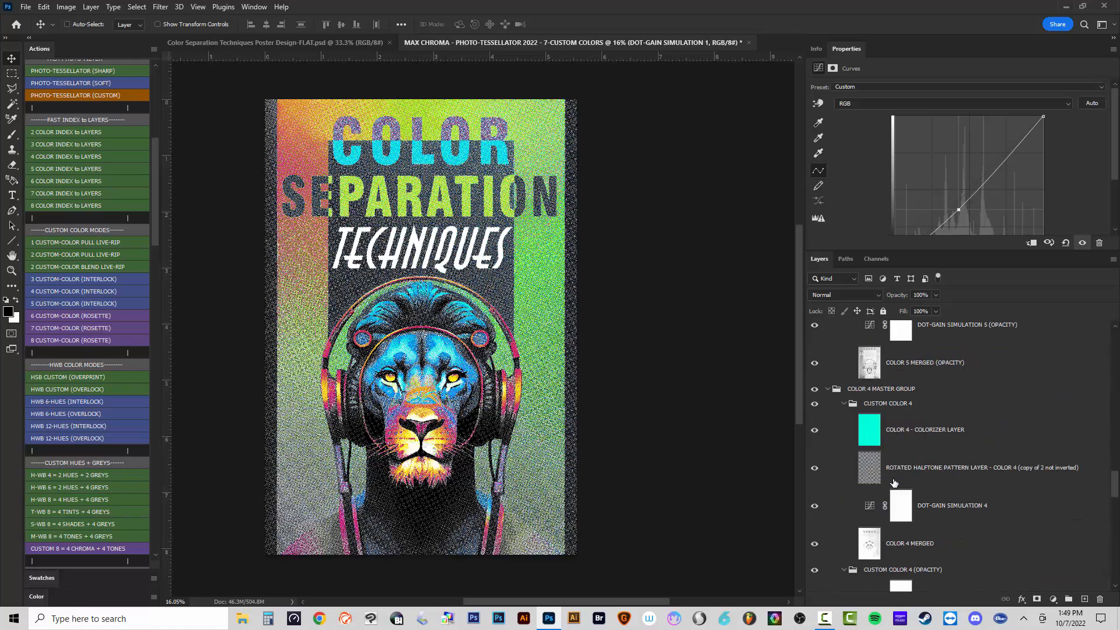
{"action": "scroll", "coordinate": [890, 488], "scroll_direction": "down", "scroll_amount": 10}
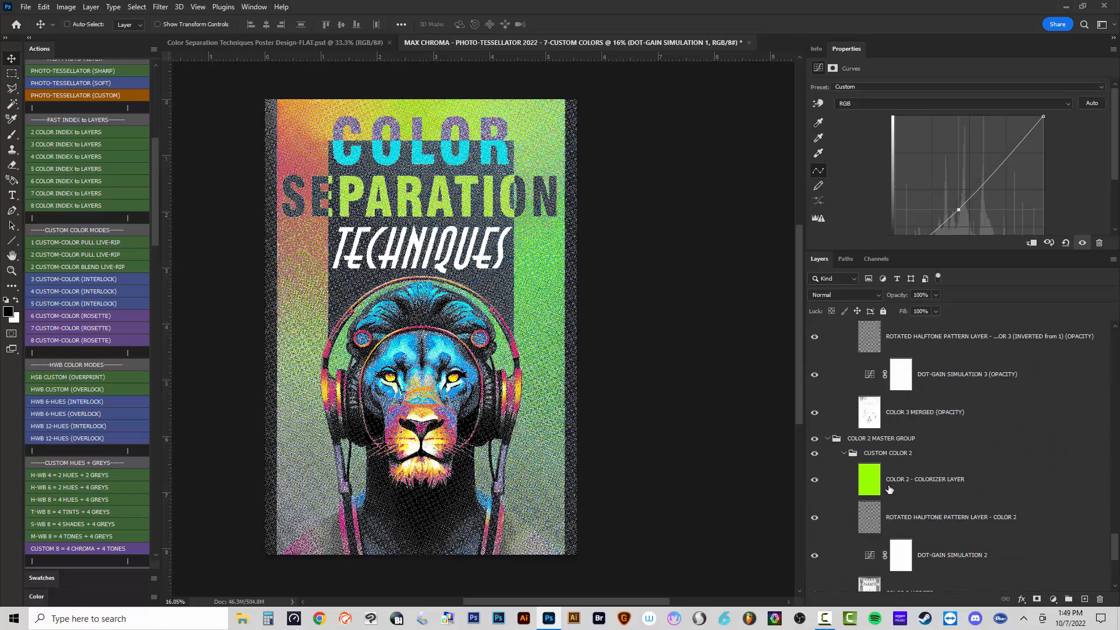
{"action": "scroll", "coordinate": [895, 478], "scroll_direction": "up", "scroll_amount": 9}
{"action": "scroll", "coordinate": [895, 475], "scroll_direction": "up", "scroll_amount": 8}
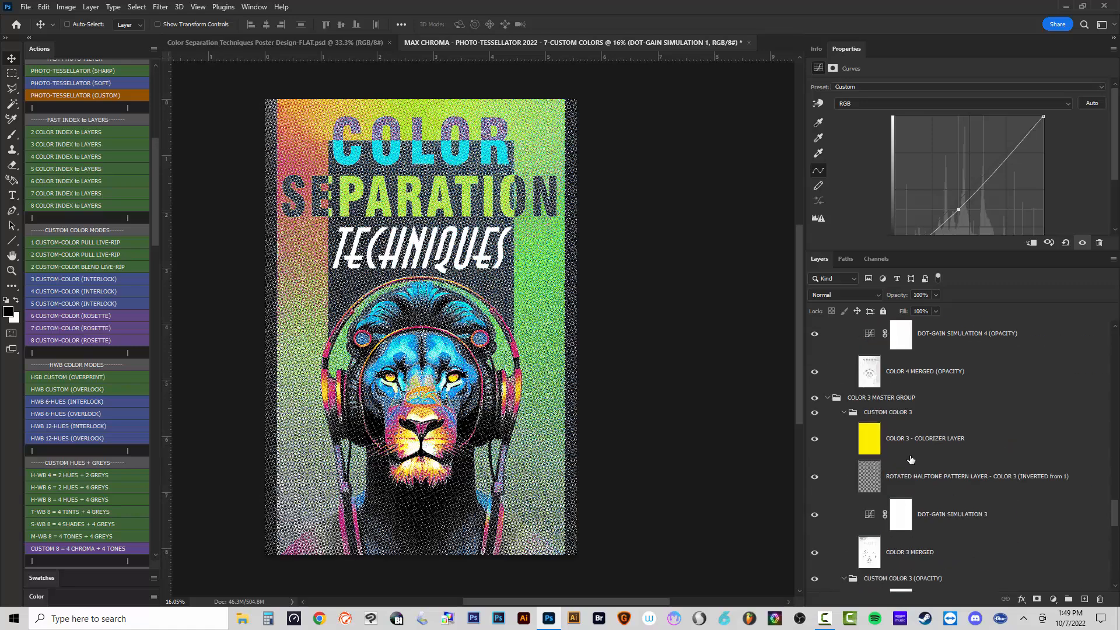
{"action": "scroll", "coordinate": [917, 468], "scroll_direction": "up", "scroll_amount": 8}
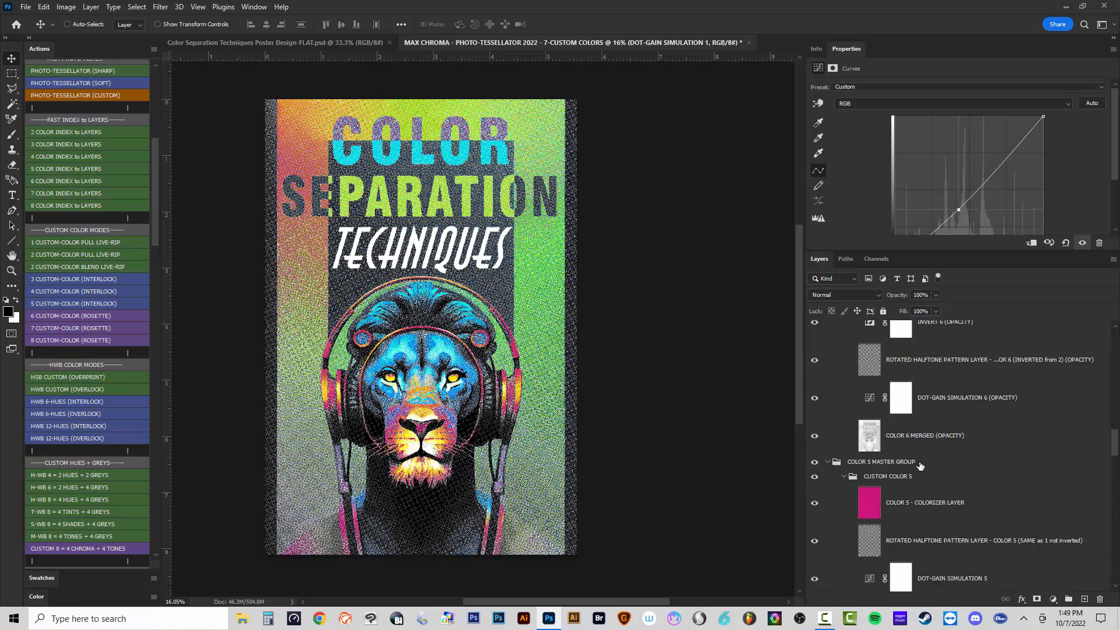
{"action": "left_click_drag", "start_coordinate": [1109, 428], "coordinate": [1108, 415]}
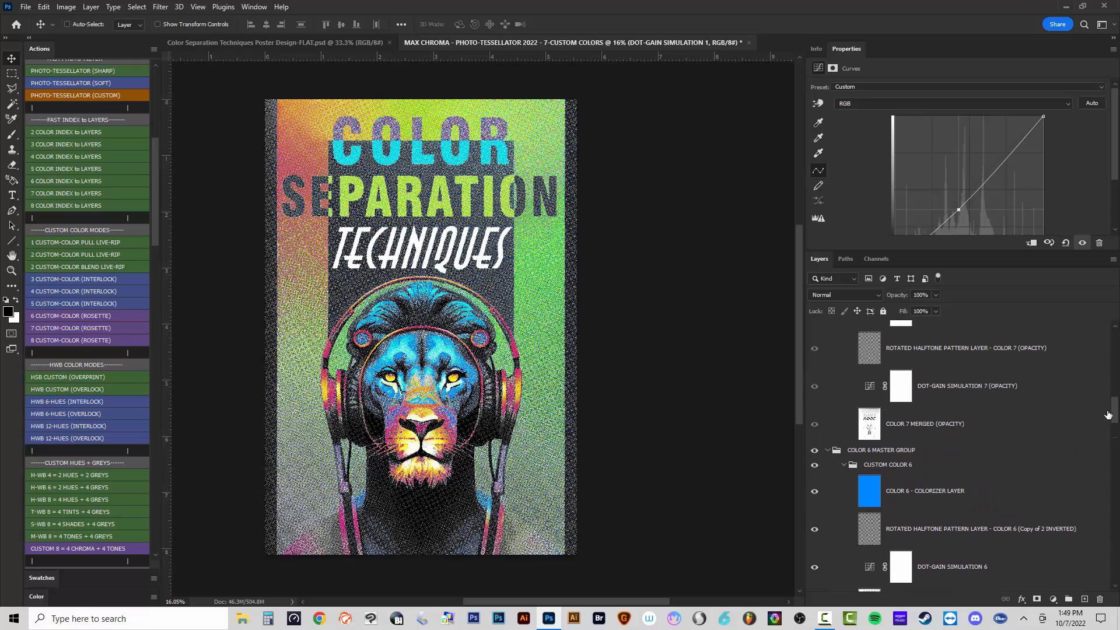
{"action": "left_click_drag", "start_coordinate": [869, 451], "coordinate": [856, 432]}
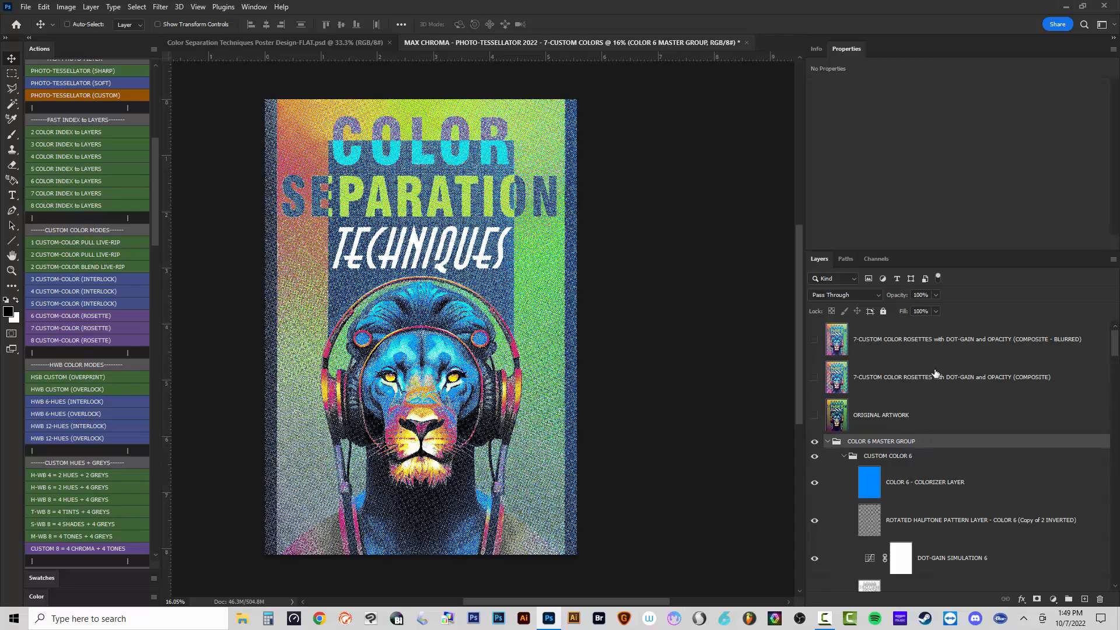
Collapse COLOR 6 MASTER GROUP and move COLOR 1 MASTER GROUP directly above it.
{"action": "scroll", "coordinate": [910, 490], "scroll_direction": "down", "scroll_amount": 3}
{"action": "scroll", "coordinate": [943, 410], "scroll_direction": "up", "scroll_amount": 1}
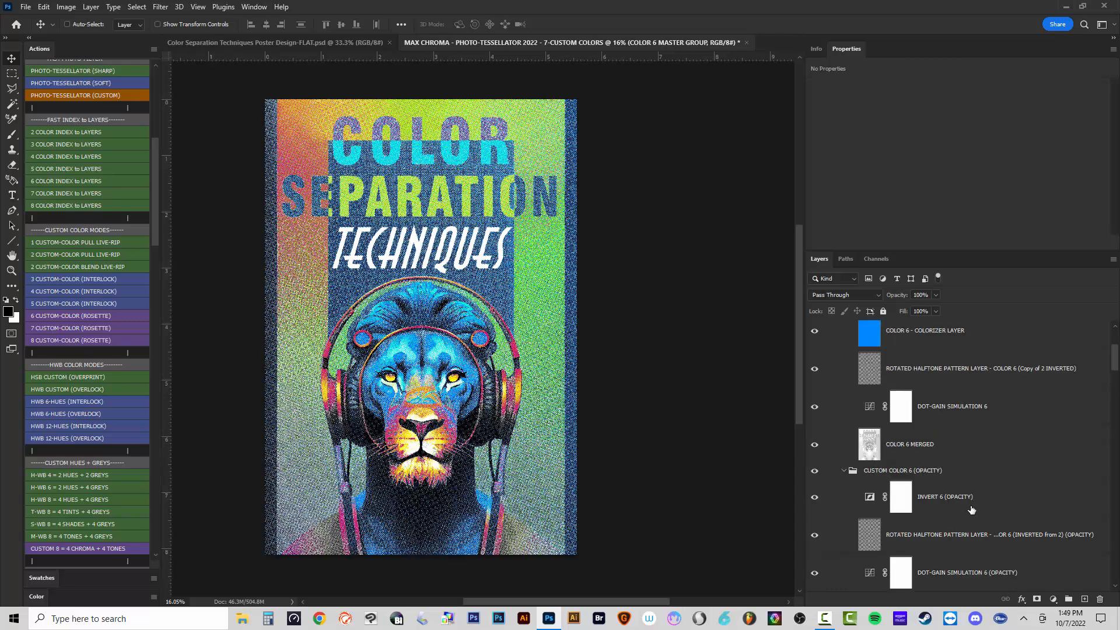
{"action": "scroll", "coordinate": [933, 449], "scroll_direction": "up", "scroll_amount": 3}
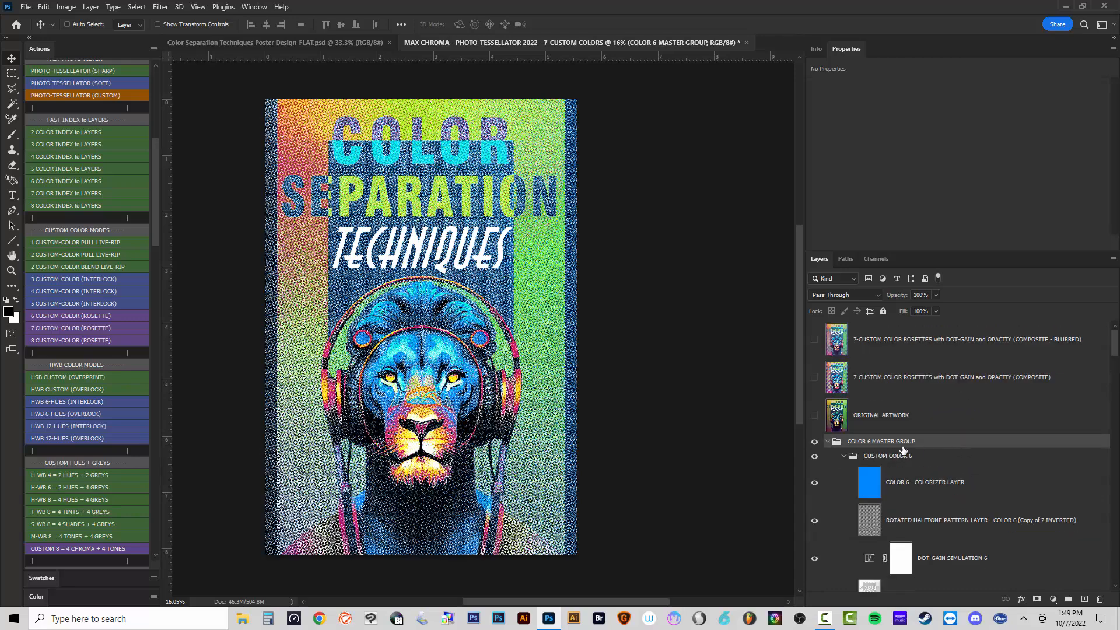
{"action": "left_click", "coordinate": [829, 441]}
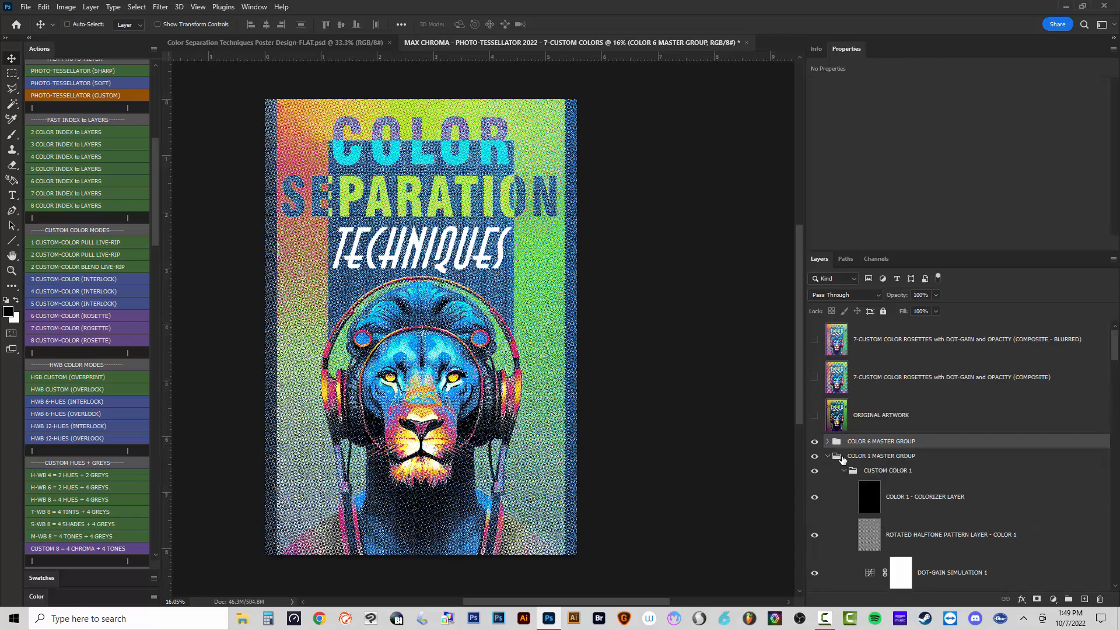
{"action": "left_click_drag", "start_coordinate": [842, 460], "coordinate": [844, 438]}
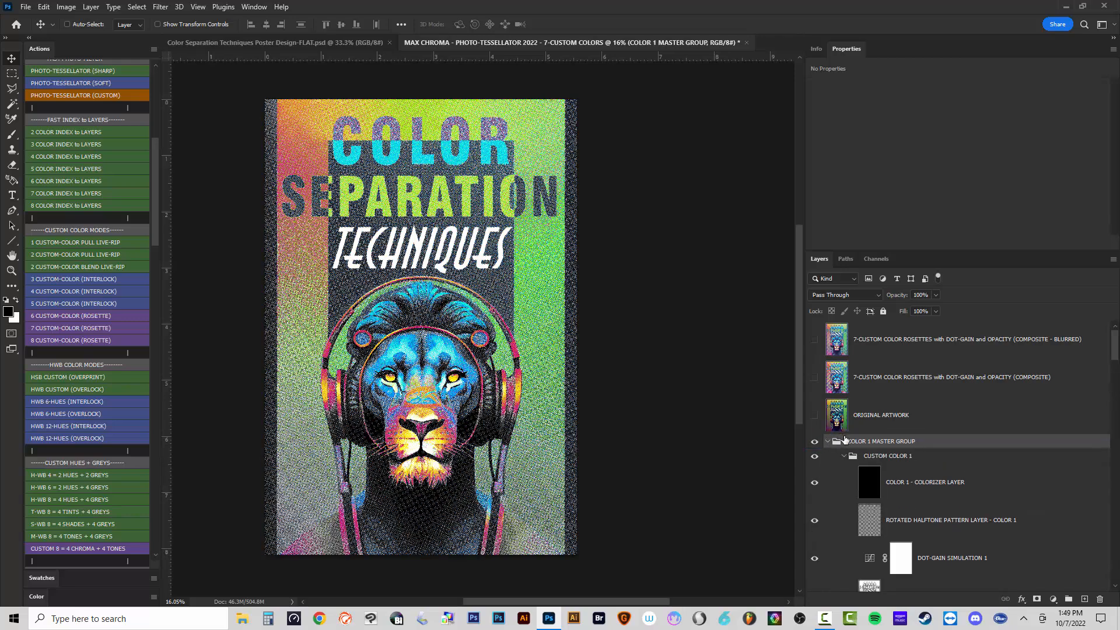
Duplicate the Color 1 rotated halftone pattern layer into CUSTOM COLOR 6 below its colorizer layer, and hide the Copy of 2 INVERTED pattern layer.
{"action": "scroll", "coordinate": [914, 475], "scroll_direction": "down", "scroll_amount": 2}
{"action": "scroll", "coordinate": [927, 420], "scroll_direction": "down", "scroll_amount": 3}
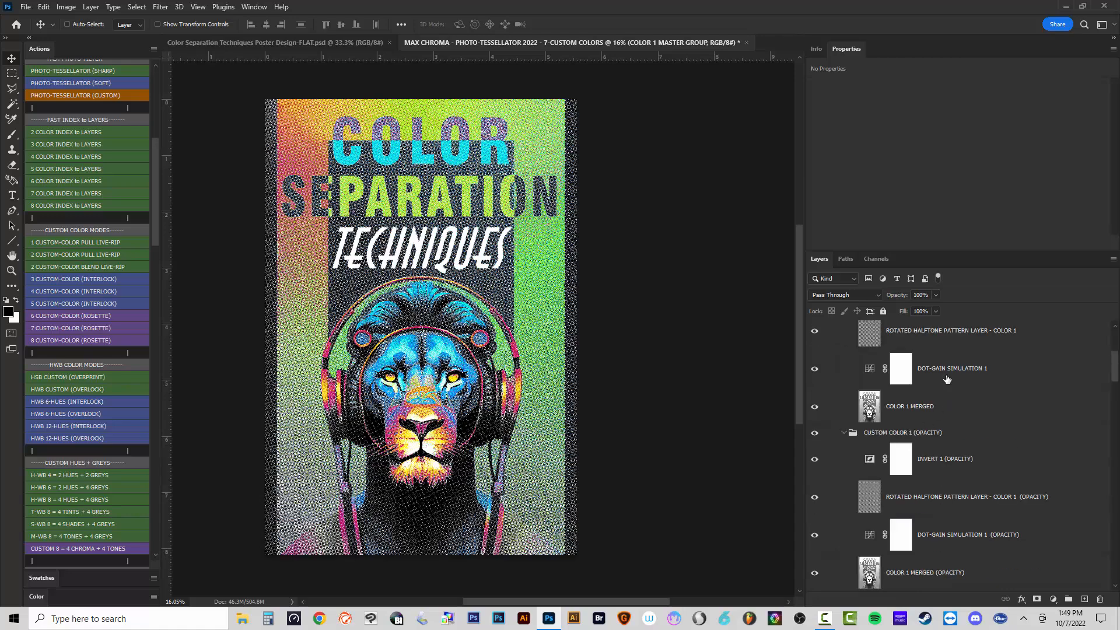
{"action": "scroll", "coordinate": [957, 485], "scroll_direction": "up", "scroll_amount": 2}
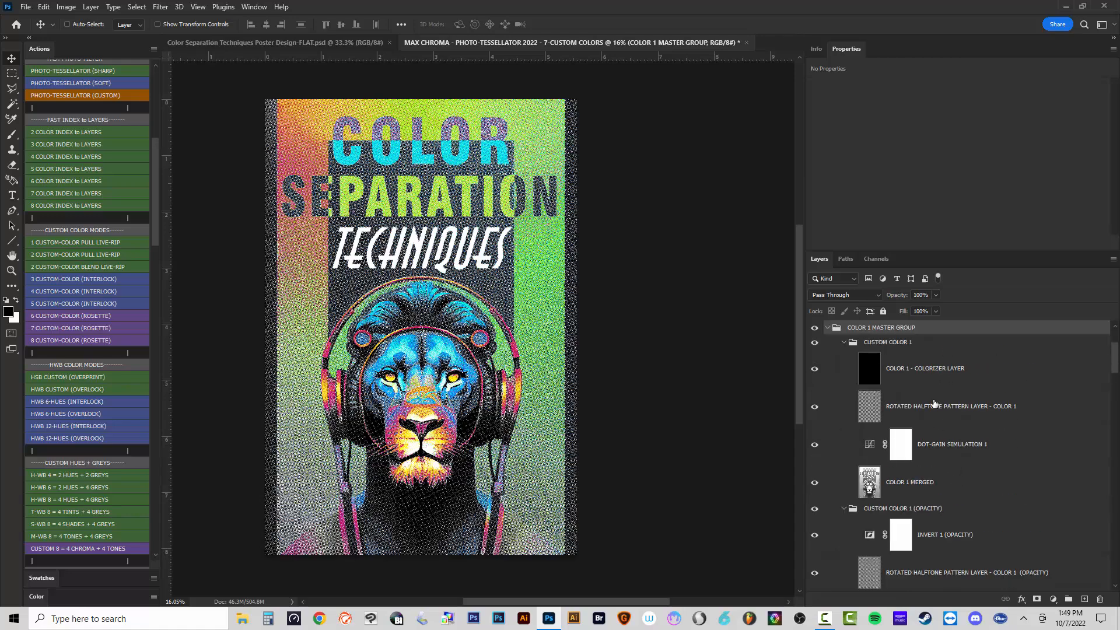
{"action": "left_click", "coordinate": [943, 408]}
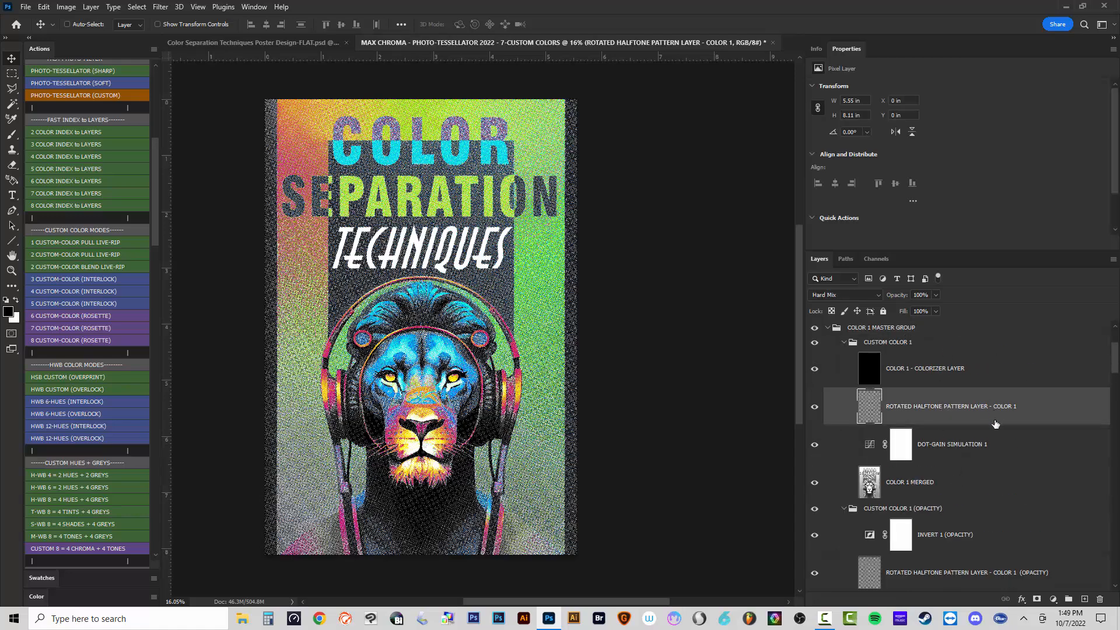
{"action": "scroll", "coordinate": [980, 405], "scroll_direction": "down", "scroll_amount": 7}
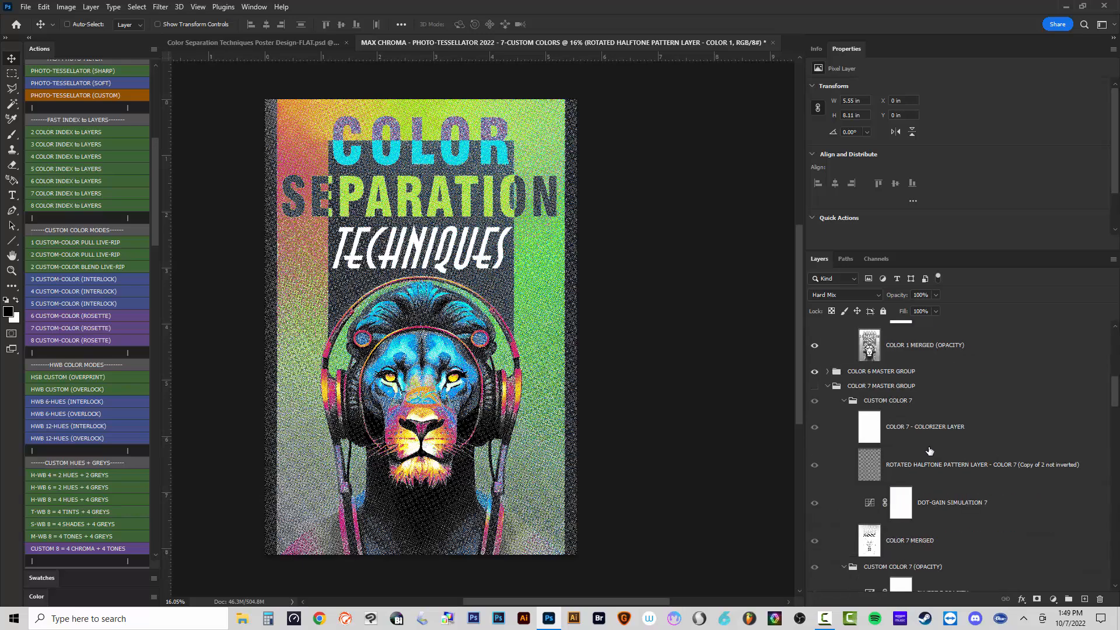
{"action": "left_click", "coordinate": [831, 410]}
{"action": "scroll", "coordinate": [917, 439], "scroll_direction": "up", "scroll_amount": 6}
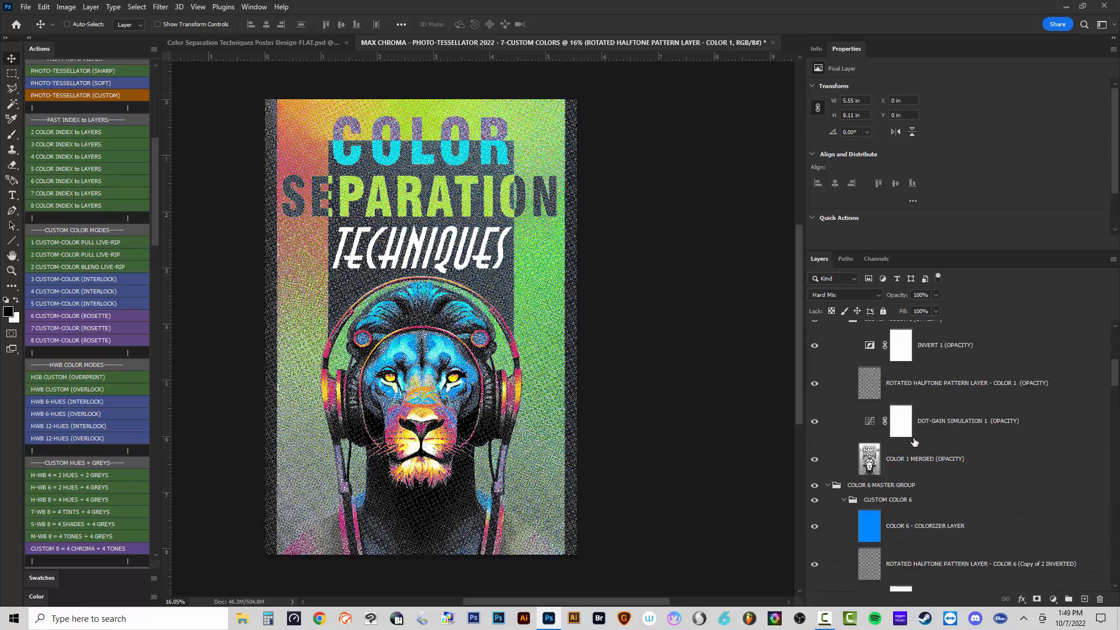
{"action": "left_click_drag", "start_coordinate": [1011, 374], "coordinate": [998, 581]}
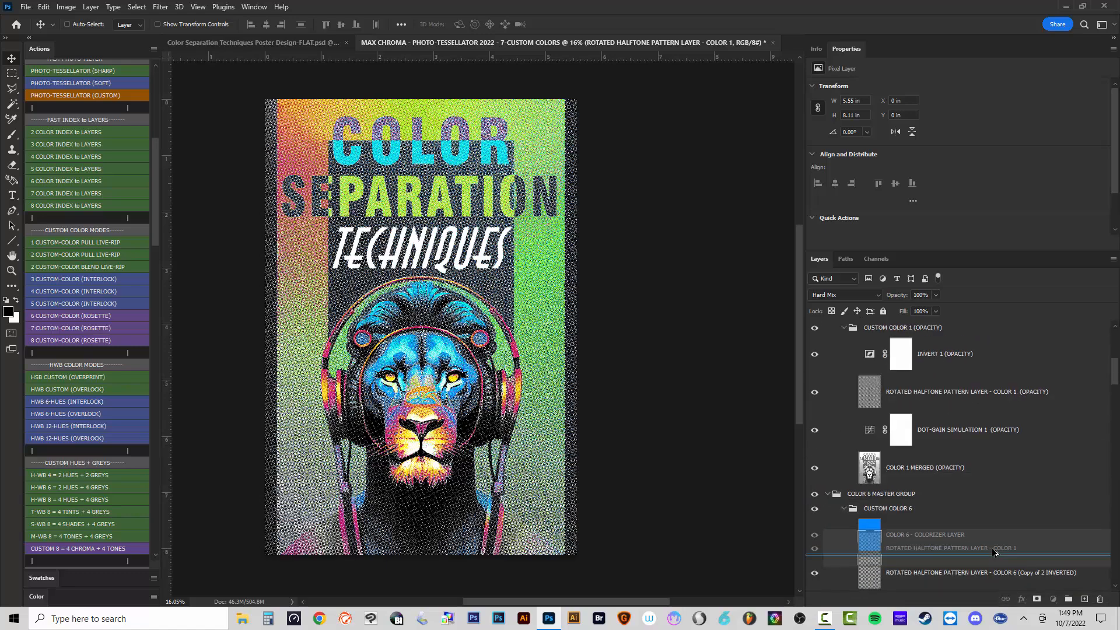
{"action": "scroll", "coordinate": [992, 525], "scroll_direction": "down", "scroll_amount": 5}
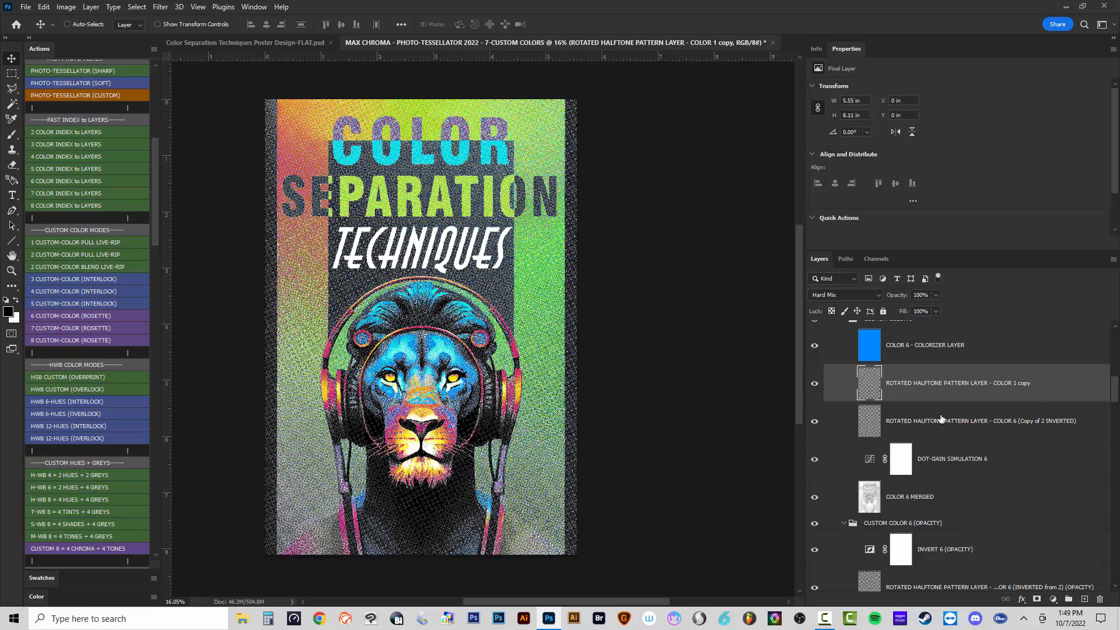
{"action": "left_click", "coordinate": [815, 421]}
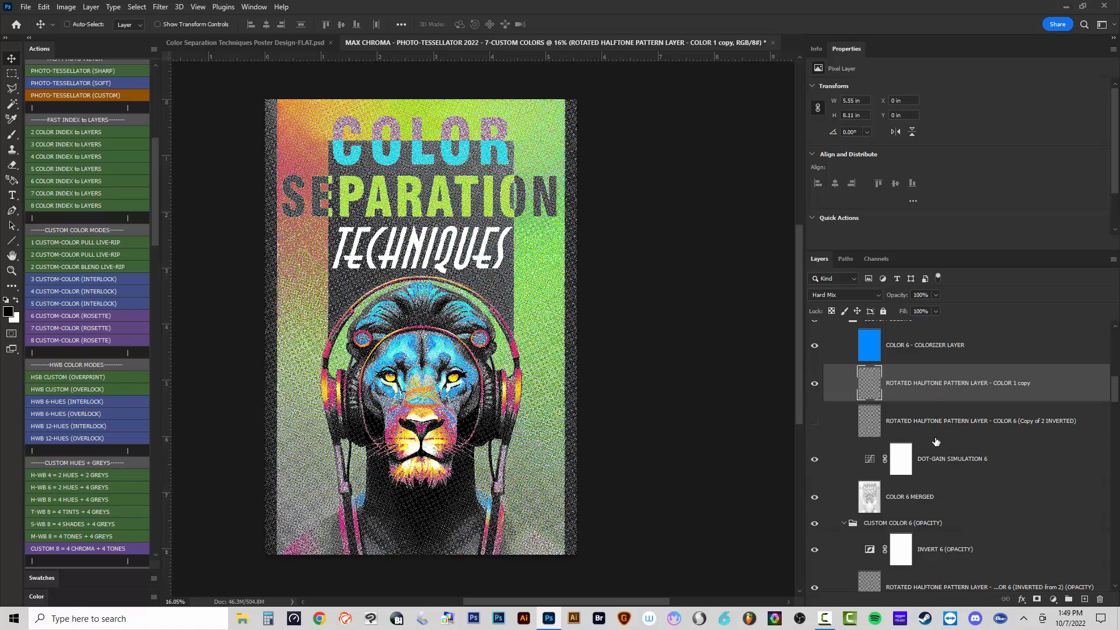
Duplicate the copied Color 1 pattern layer into CUSTOM COLOR 6 (OPACITY) below INVERT 6, and hide that group's INVERTED from 2 pattern layer.
{"action": "scroll", "coordinate": [958, 407], "scroll_direction": "down", "scroll_amount": 1}
{"action": "left_click_drag", "start_coordinate": [965, 351], "coordinate": [949, 530]}
{"action": "scroll", "coordinate": [933, 504], "scroll_direction": "down", "scroll_amount": 7}
{"action": "scroll", "coordinate": [905, 378], "scroll_direction": "up", "scroll_amount": 2}
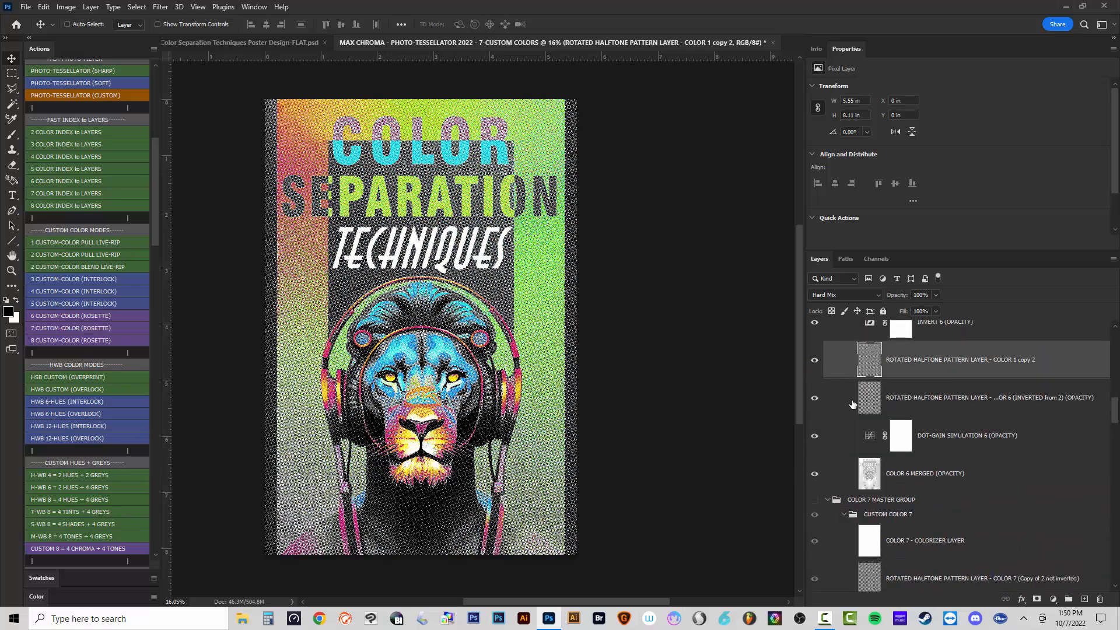
{"action": "scroll", "coordinate": [939, 502], "scroll_direction": "up", "scroll_amount": 6}
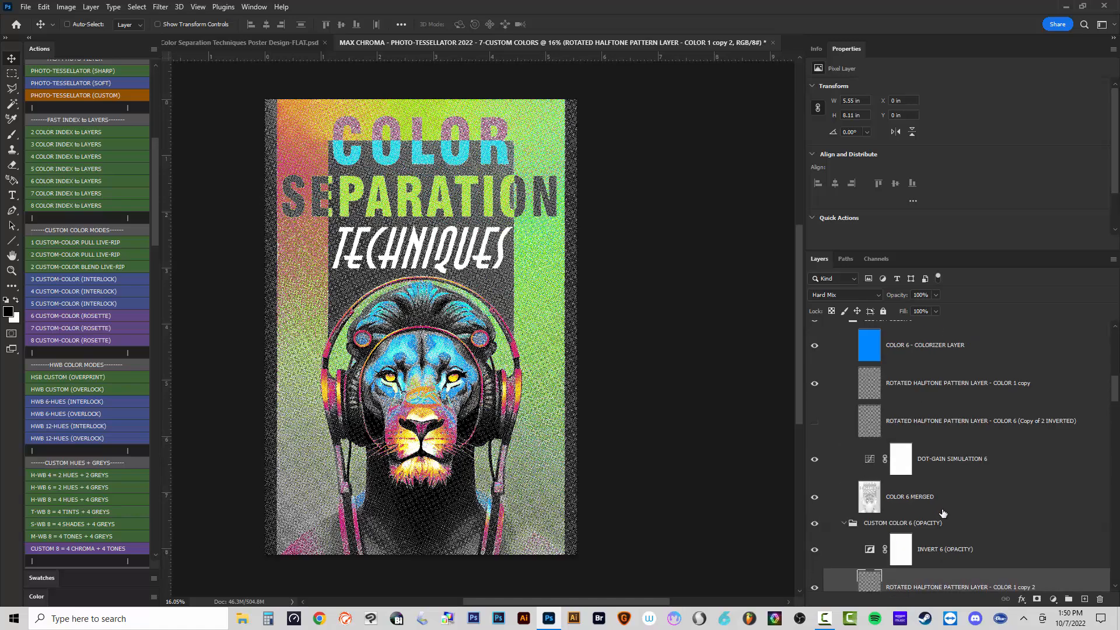
Invert the copied Color 1 halftone pattern layer inside the CUSTOM COLOR 6 (OPACITY) group.
{"action": "scroll", "coordinate": [937, 543], "scroll_direction": "down", "scroll_amount": 3}
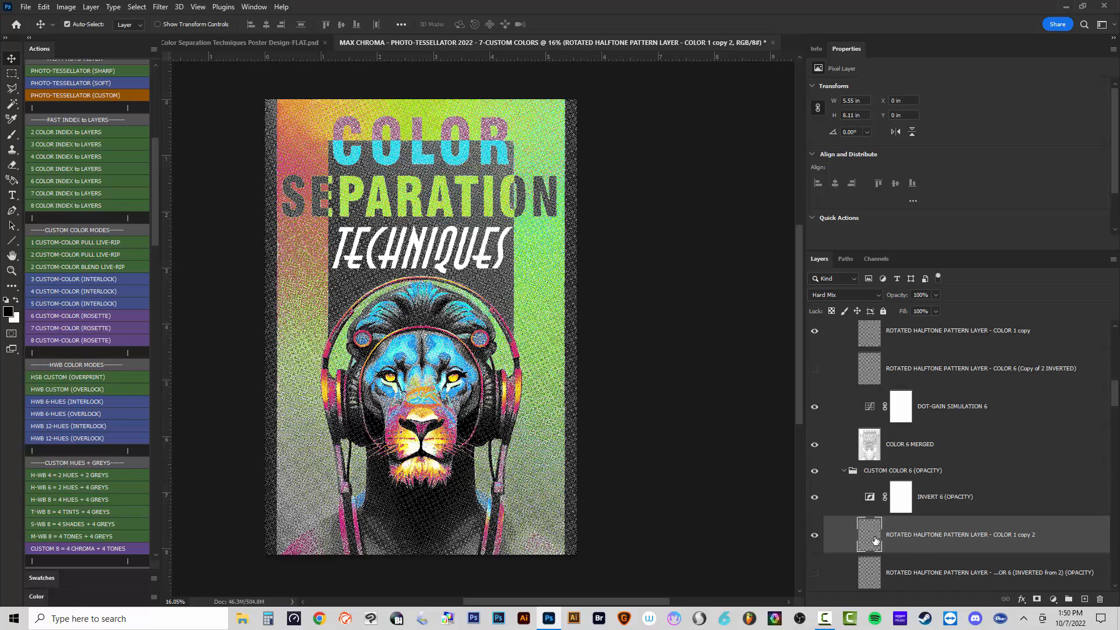
{"action": "key", "text": "ctrl+i"}
{"action": "scroll", "coordinate": [955, 513], "scroll_direction": "up", "scroll_amount": 4}
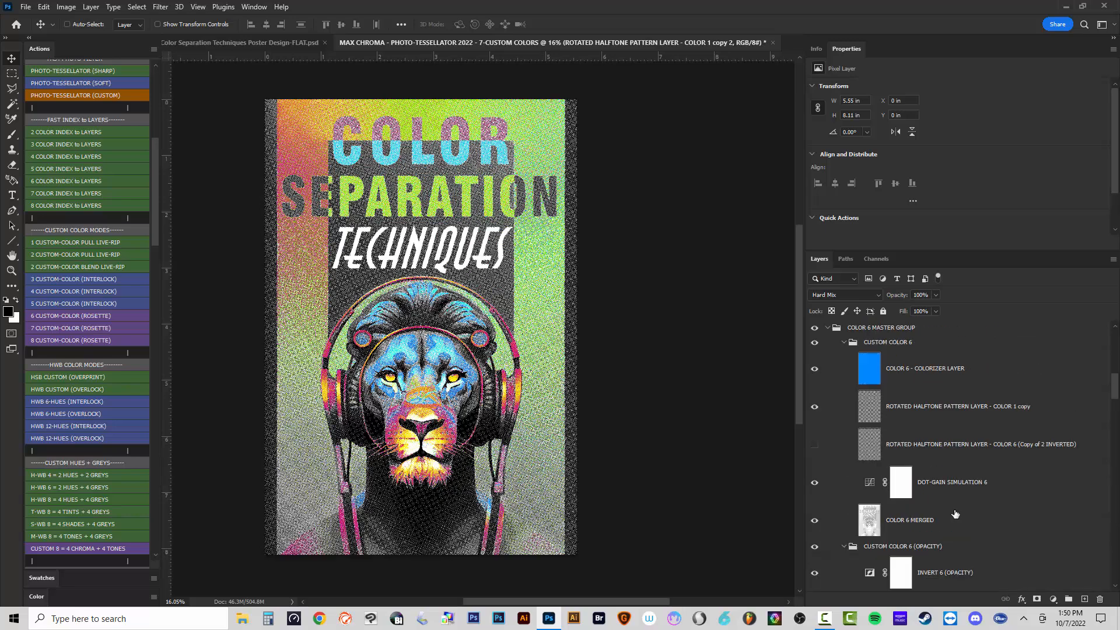
Invert the copied Color 1 halftone pattern layer inside the CUSTOM COLOR 6 group.
{"action": "left_click", "coordinate": [916, 410]}
{"action": "key", "text": "ctrl+i"}
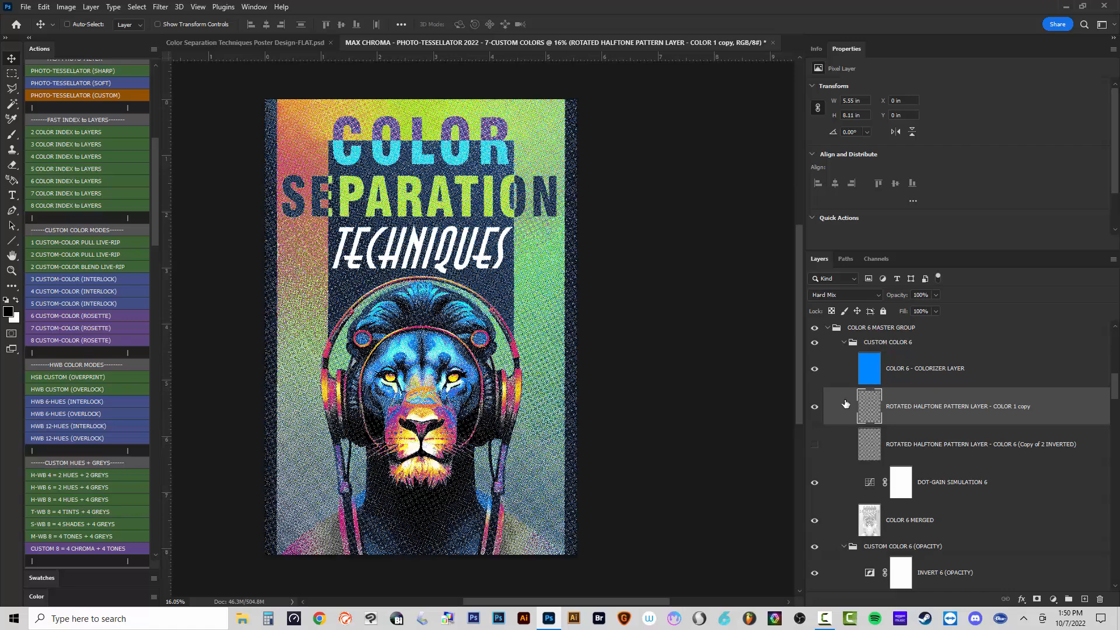
Create a new merged composite layer above the blurred composite layer at the top of the layer stack.
{"action": "scroll", "coordinate": [845, 404], "scroll_direction": "up", "scroll_amount": 1}
{"action": "scroll", "coordinate": [1023, 462], "scroll_direction": "up", "scroll_amount": 4}
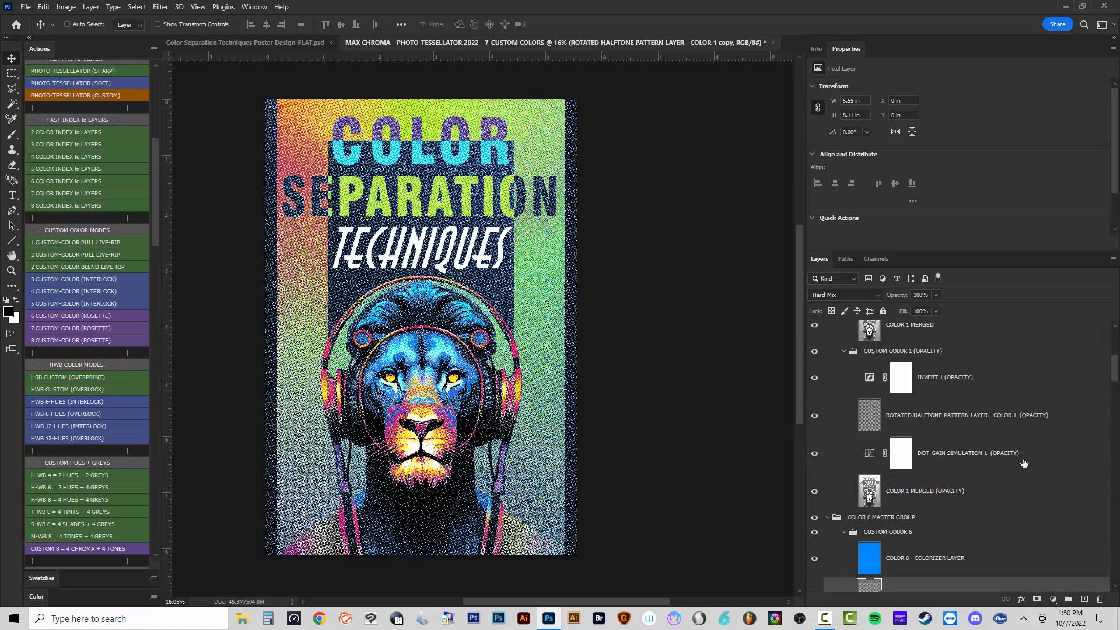
{"action": "scroll", "coordinate": [933, 444], "scroll_direction": "up", "scroll_amount": 5}
{"action": "left_click", "coordinate": [907, 442]}
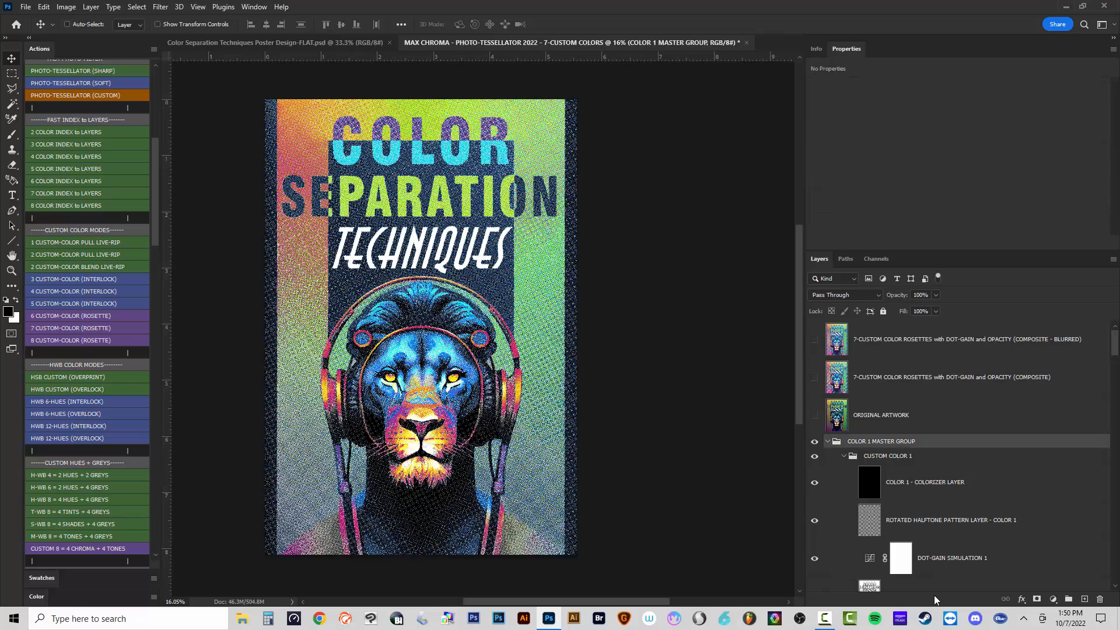
{"action": "left_click", "coordinate": [944, 349]}
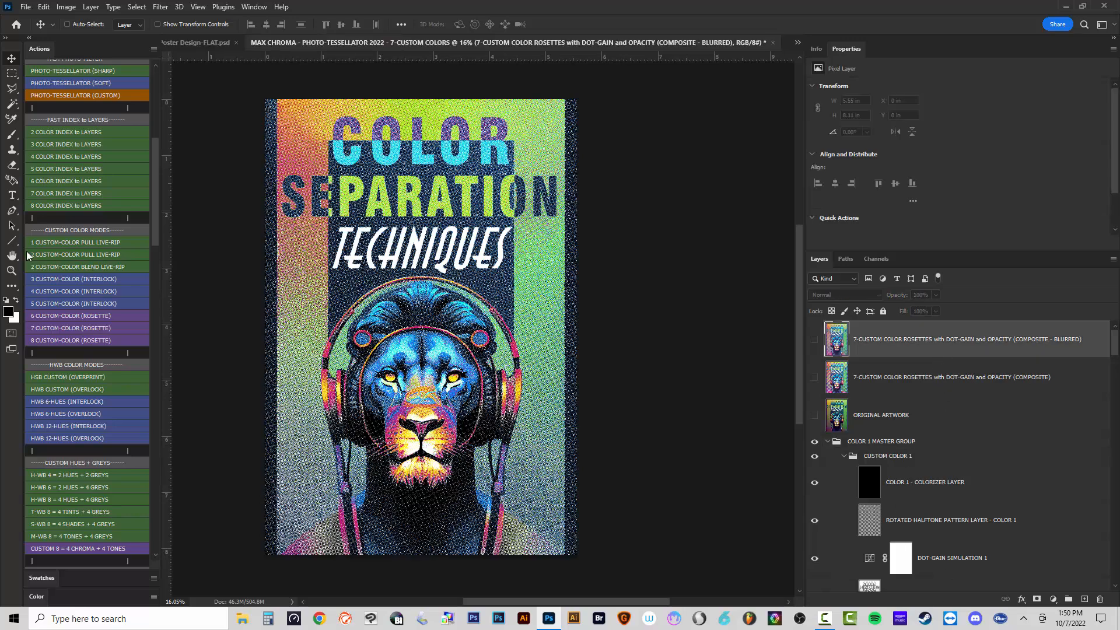
{"action": "left_click_drag", "start_coordinate": [153, 154], "coordinate": [153, 79]}
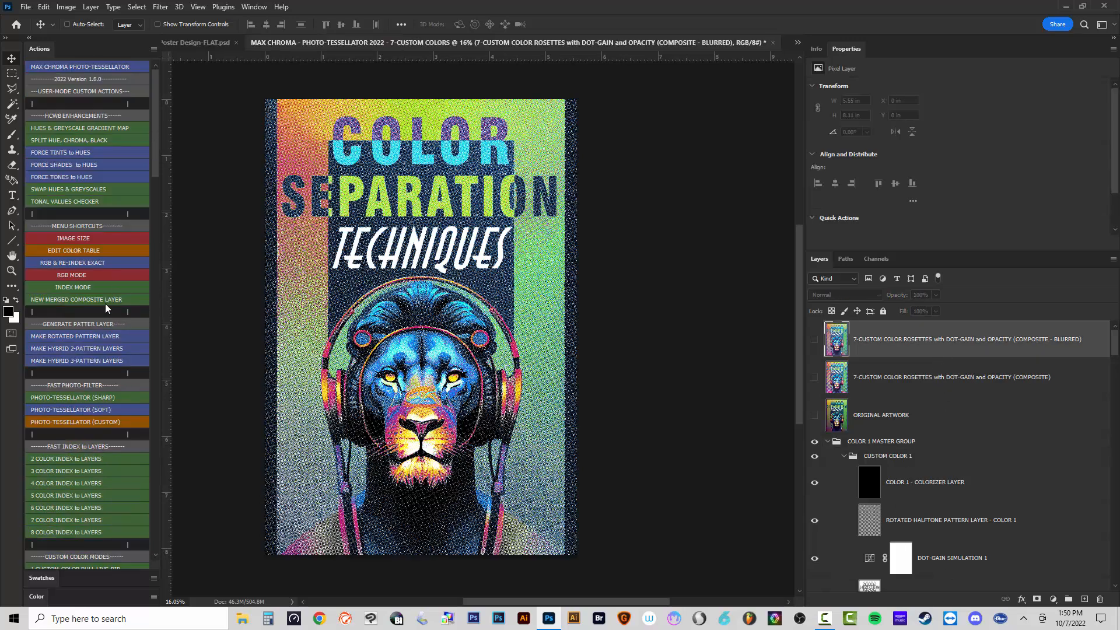
{"action": "left_click", "coordinate": [90, 300]}
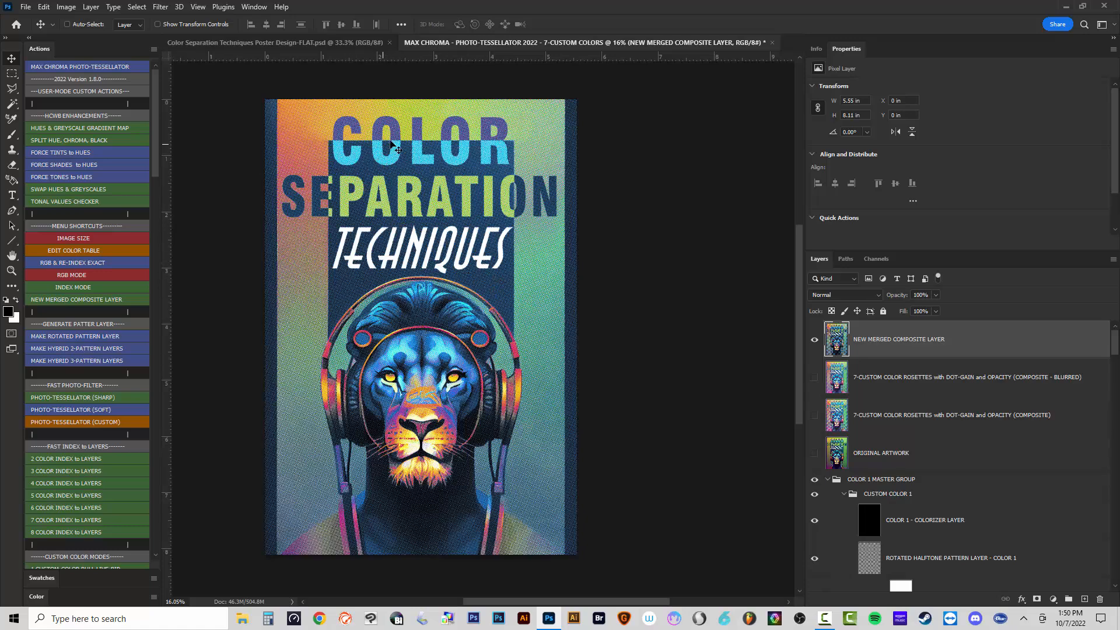
Examine the halftone dots and color blends of the merged composite around the title lettering, background and lion's headphones.
{"action": "scroll", "coordinate": [275, 125], "scroll_direction": "up", "scroll_amount": 3}
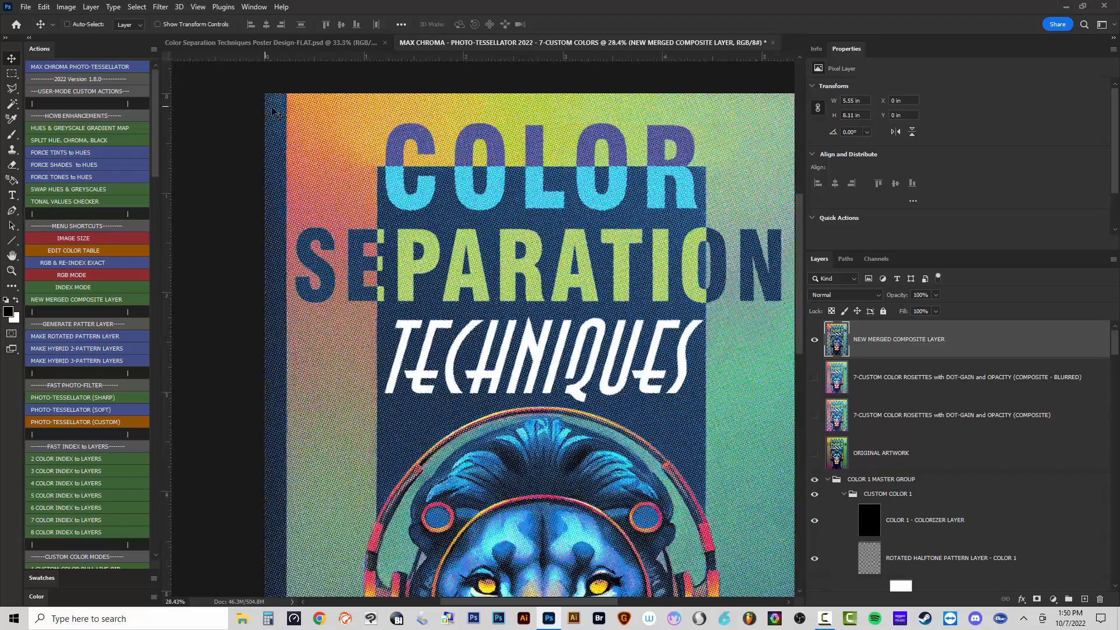
{"action": "scroll", "coordinate": [358, 187], "scroll_direction": "up", "scroll_amount": 4}
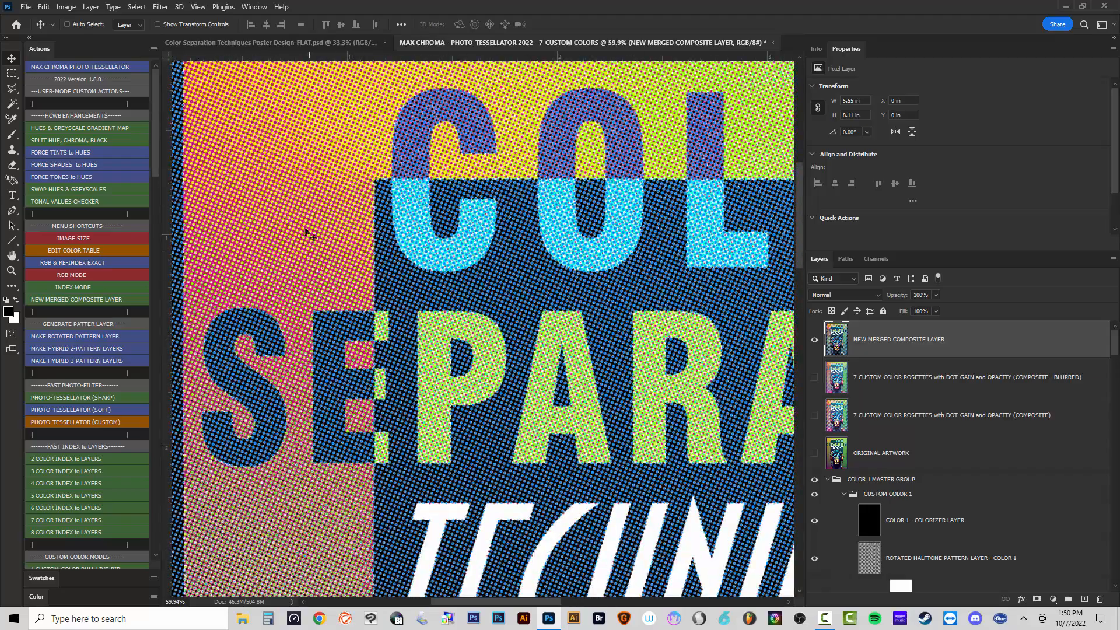
{"action": "scroll", "coordinate": [309, 232], "scroll_direction": "down", "scroll_amount": 2}
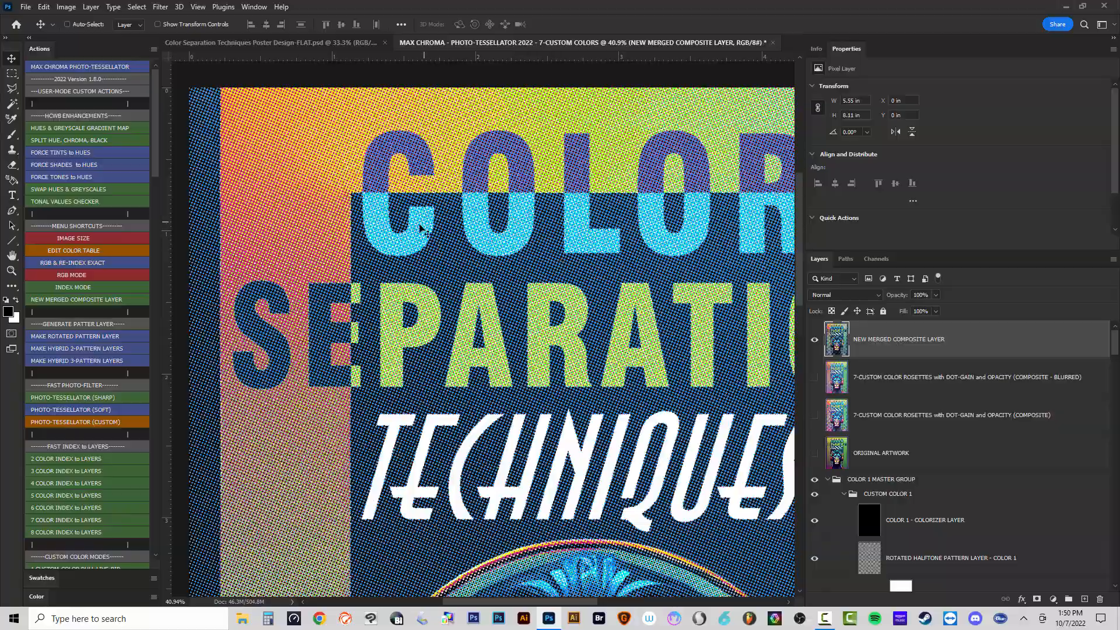
{"action": "scroll", "coordinate": [421, 227], "scroll_direction": "down", "scroll_amount": 2}
{"action": "scroll", "coordinate": [617, 329], "scroll_direction": "up", "scroll_amount": 2}
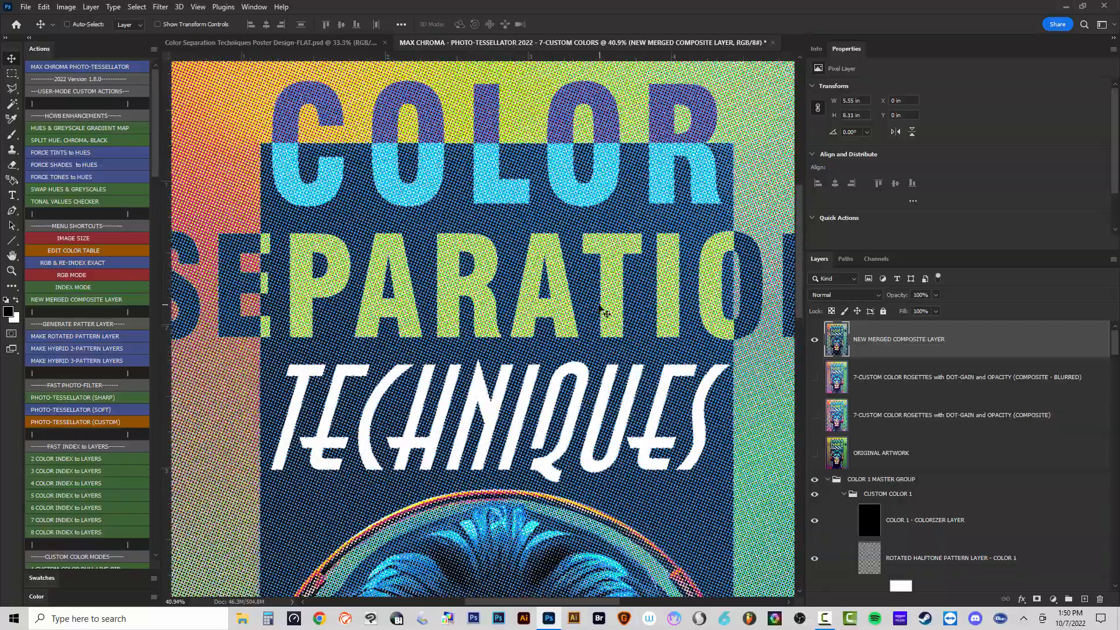
{"action": "scroll", "coordinate": [602, 310], "scroll_direction": "down", "scroll_amount": 3}
{"action": "scroll", "coordinate": [619, 349], "scroll_direction": "up", "scroll_amount": 4}
{"action": "scroll", "coordinate": [619, 348], "scroll_direction": "up", "scroll_amount": 4}
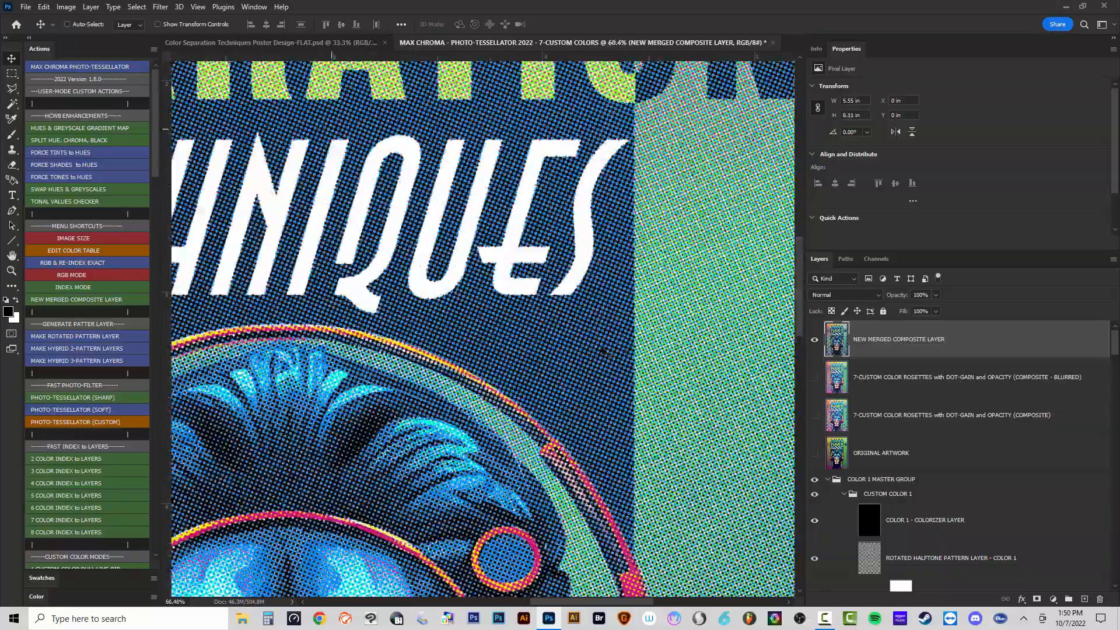
{"action": "scroll", "coordinate": [565, 327], "scroll_direction": "down", "scroll_amount": 6}
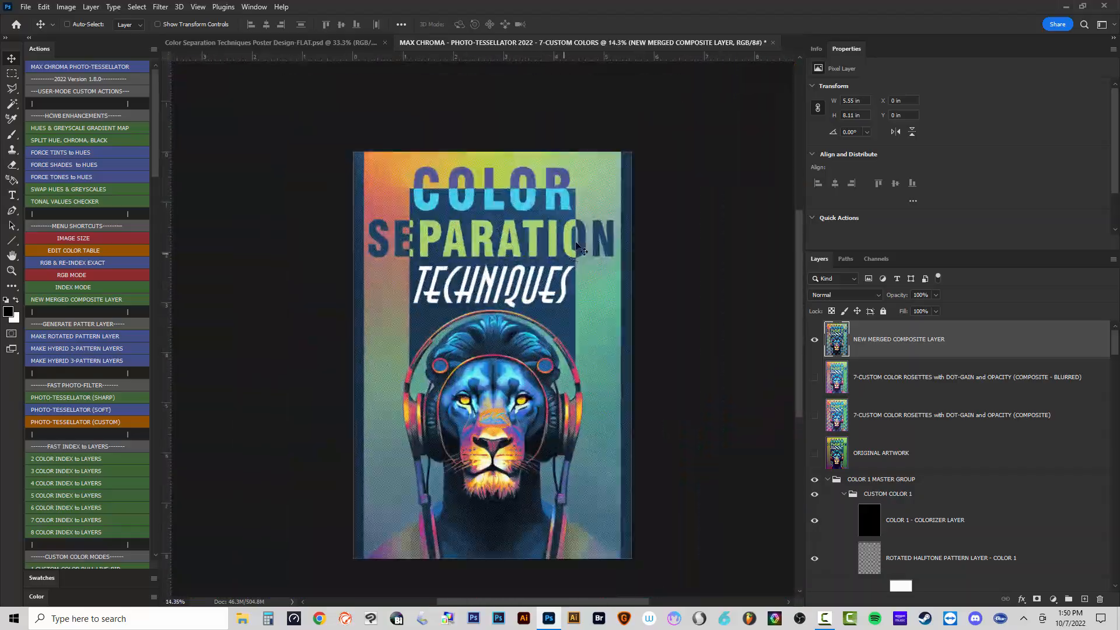
Close the 7-custom-color separation without saving its changes, and close the flat poster design document.
{"action": "left_click", "coordinate": [773, 42]}
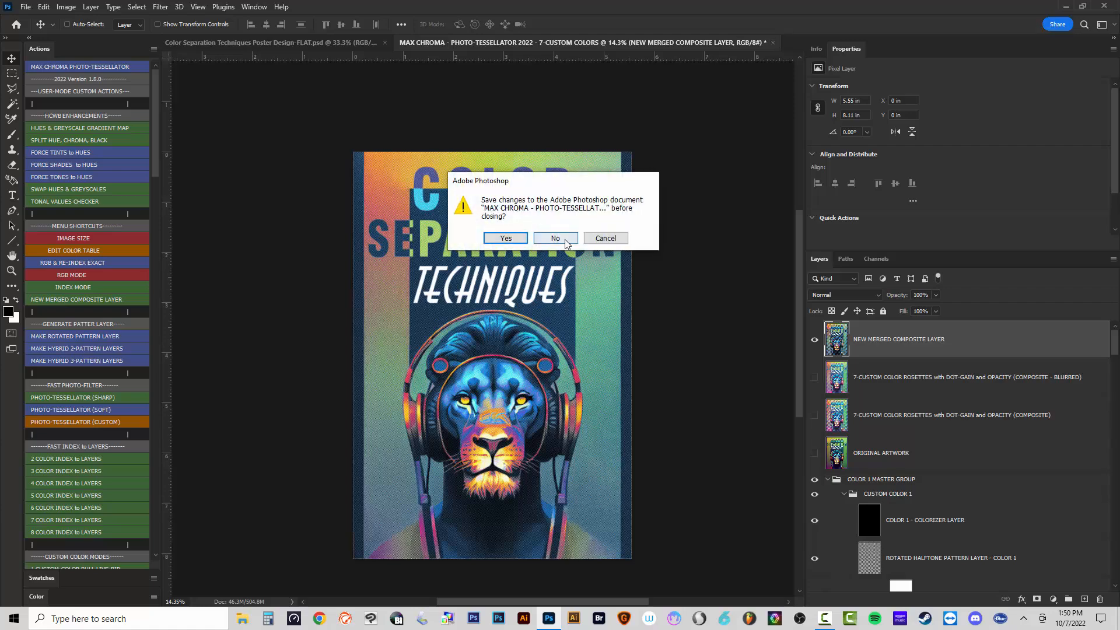
{"action": "left_click", "coordinate": [562, 238]}
{"action": "left_click", "coordinate": [389, 42]}
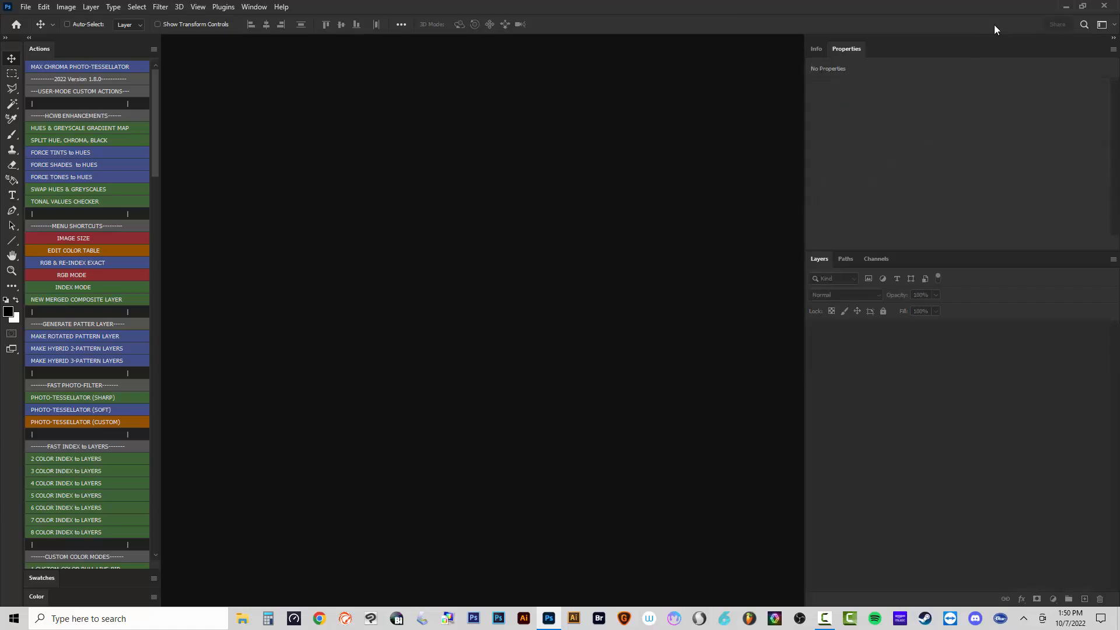
Open MidjourneyPortraitPhotoshopTest.png from the NEW TEST ART desktop folder in Photoshop.
{"action": "left_click", "coordinate": [1065, 6]}
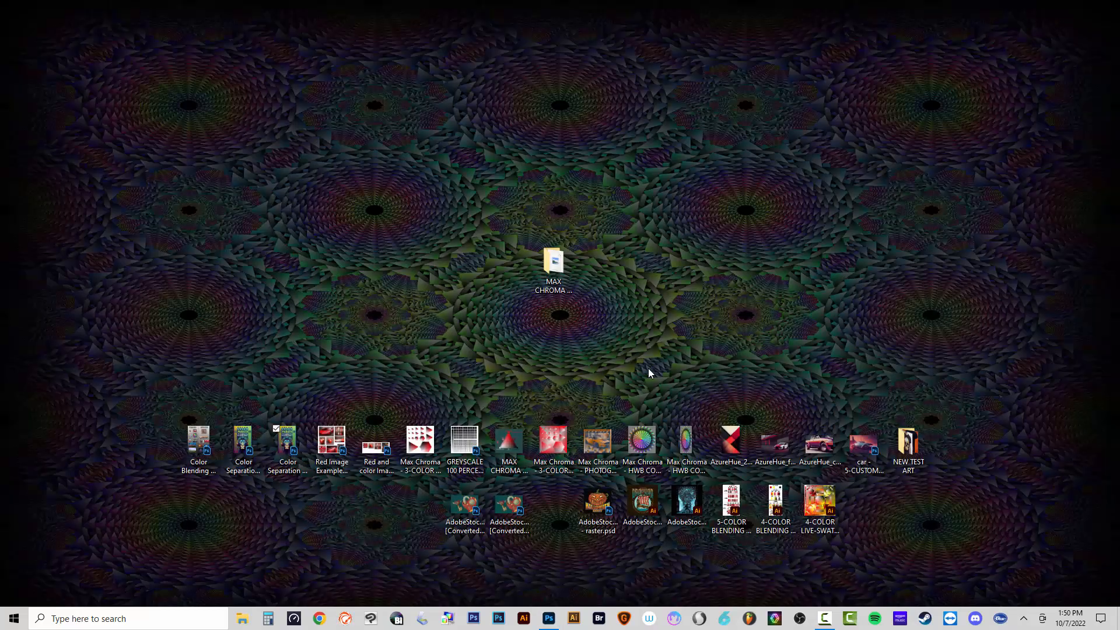
{"action": "left_click", "coordinate": [641, 442]}
{"action": "left_click", "coordinate": [910, 448]}
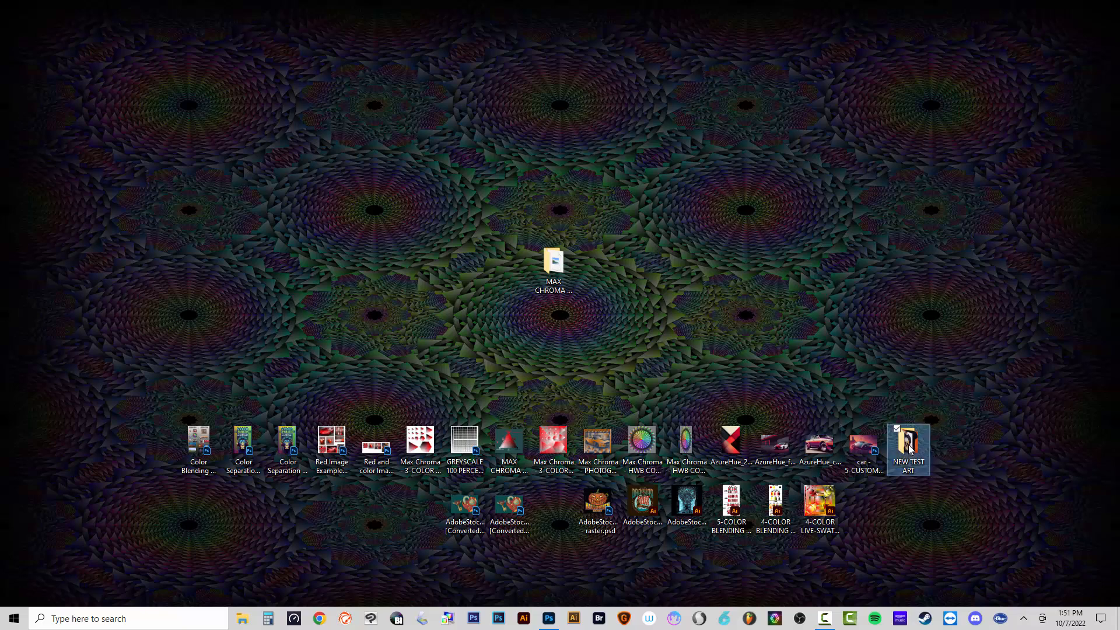
{"action": "double_click", "coordinate": [910, 448]}
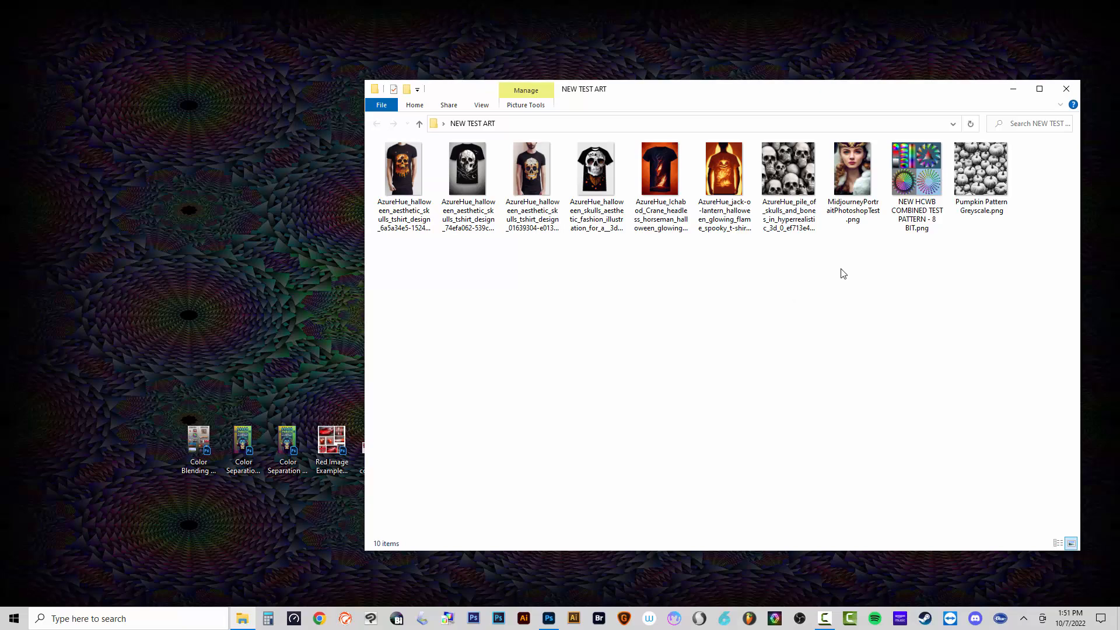
{"action": "left_click", "coordinate": [855, 193]}
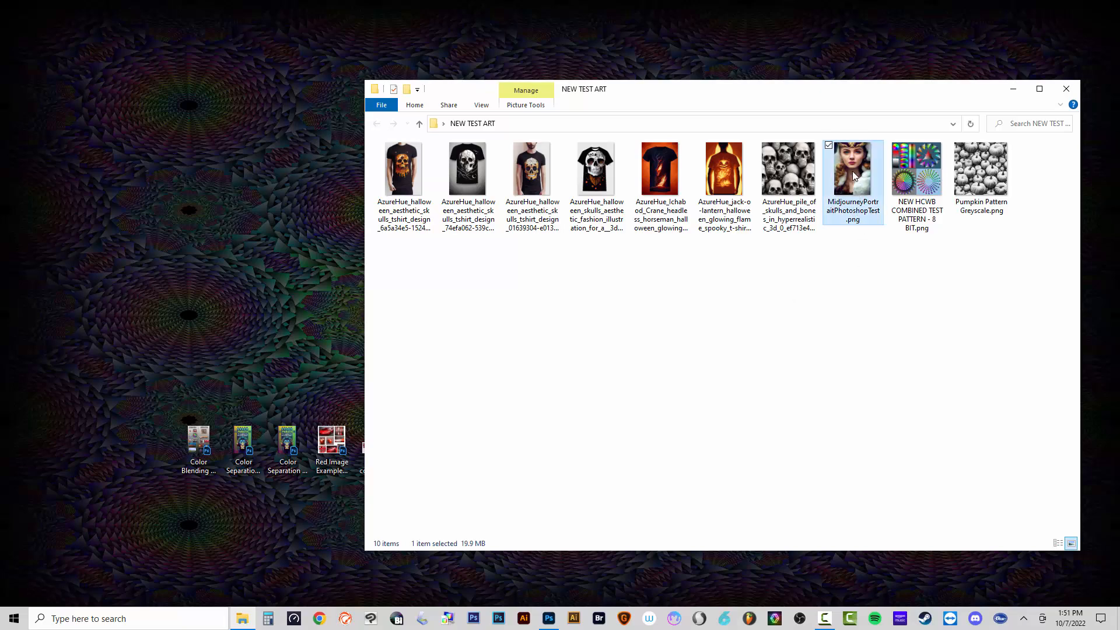
{"action": "left_click_drag", "start_coordinate": [854, 175], "coordinate": [475, 170]}
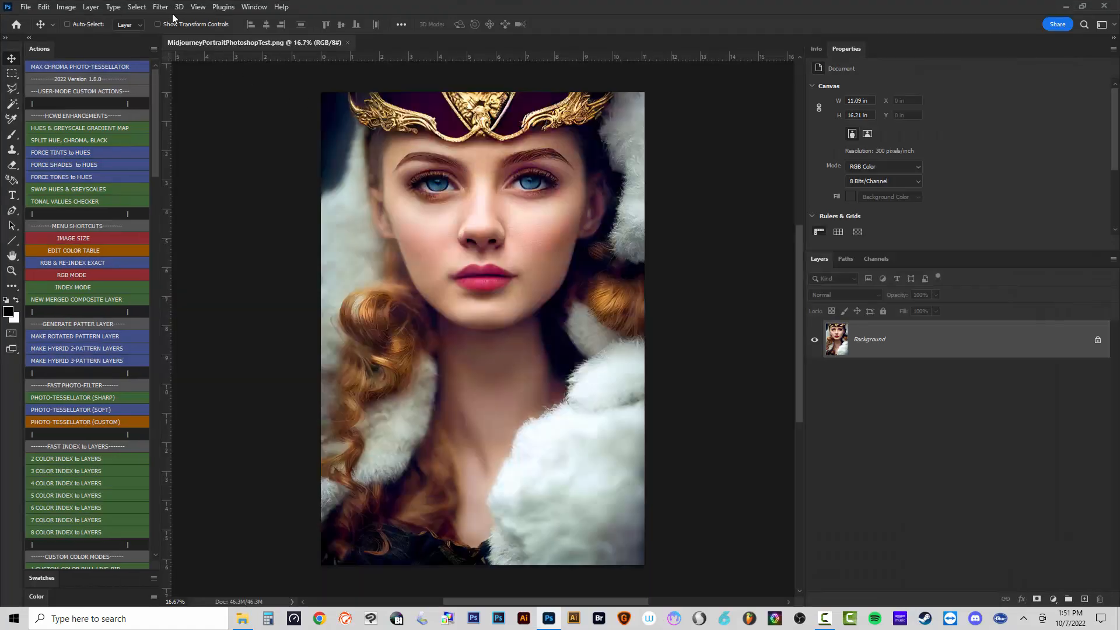
Resize the portrait image to a height of 10 inches at 300 pixels/inch, keeping its proportions.
{"action": "left_click", "coordinate": [63, 7]}
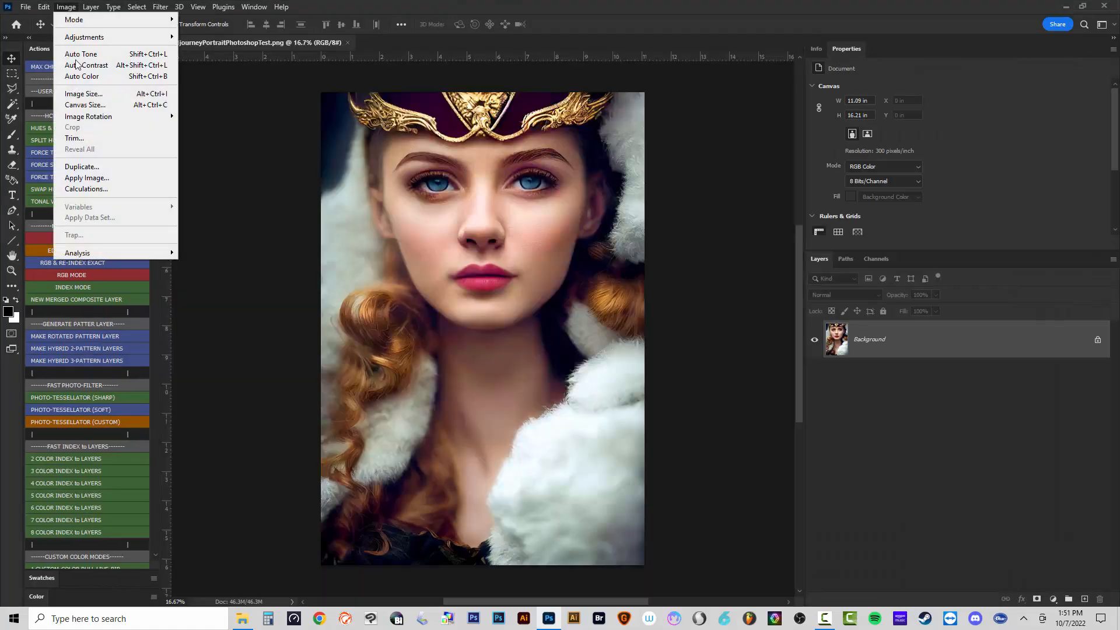
{"action": "left_click", "coordinate": [88, 94]}
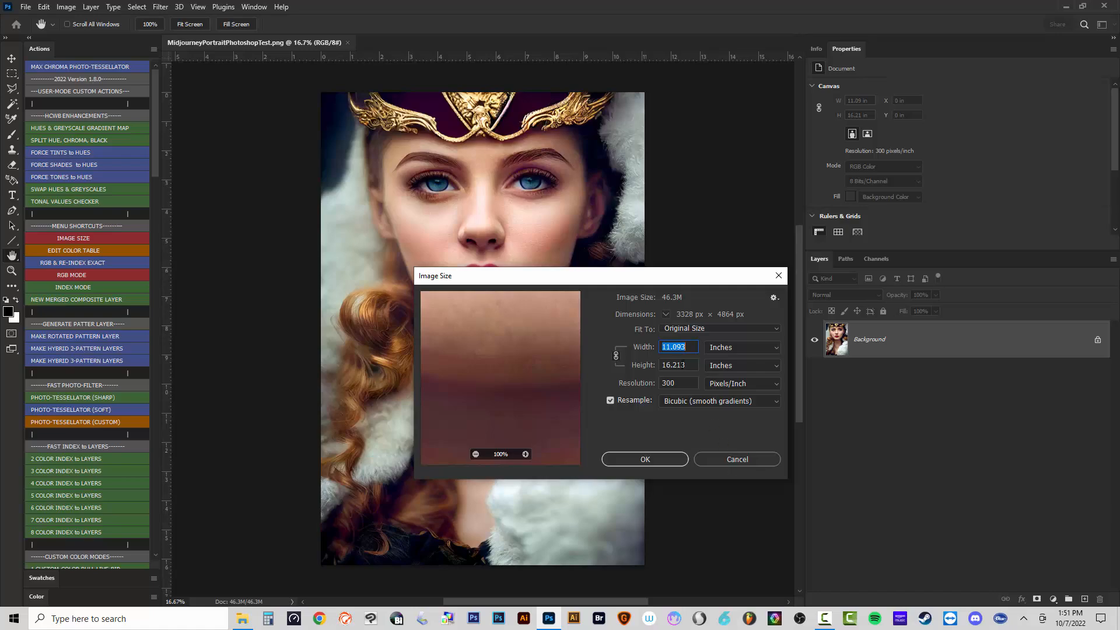
{"action": "key", "text": "Tab"}
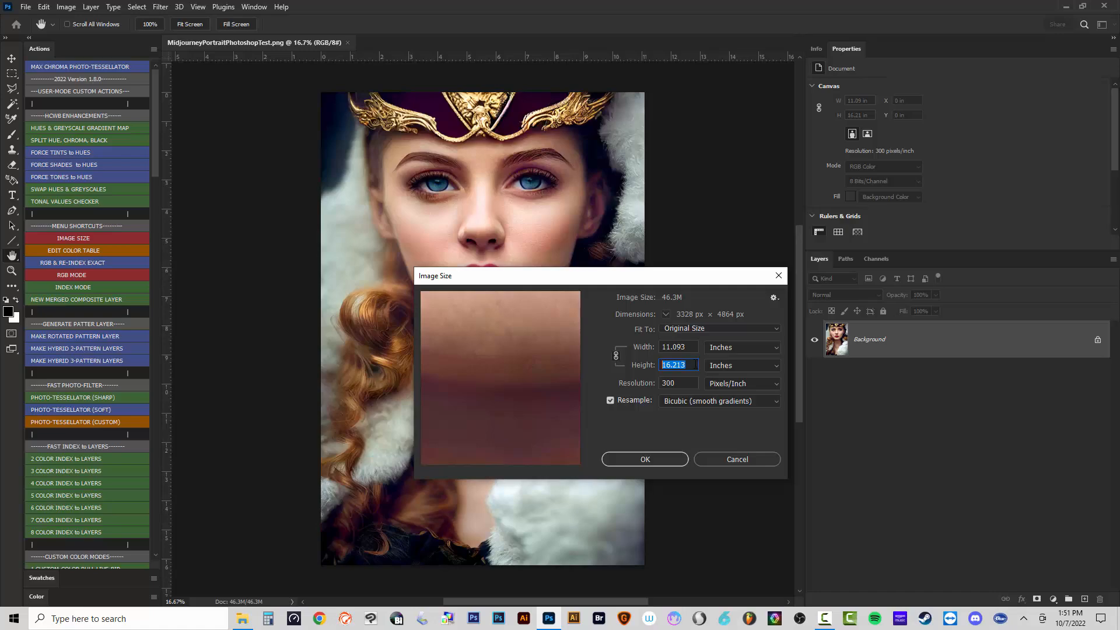
{"action": "key", "text": "Tab"}
{"action": "double_click", "coordinate": [676, 365]}
{"action": "type", "text": "10"}
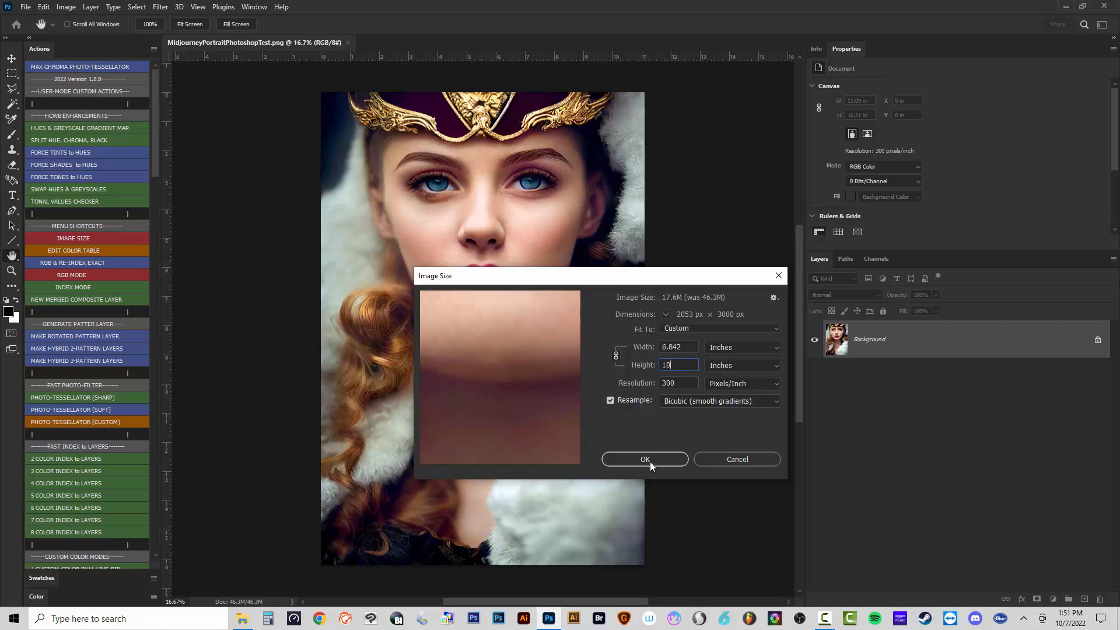
{"action": "left_click", "coordinate": [660, 459]}
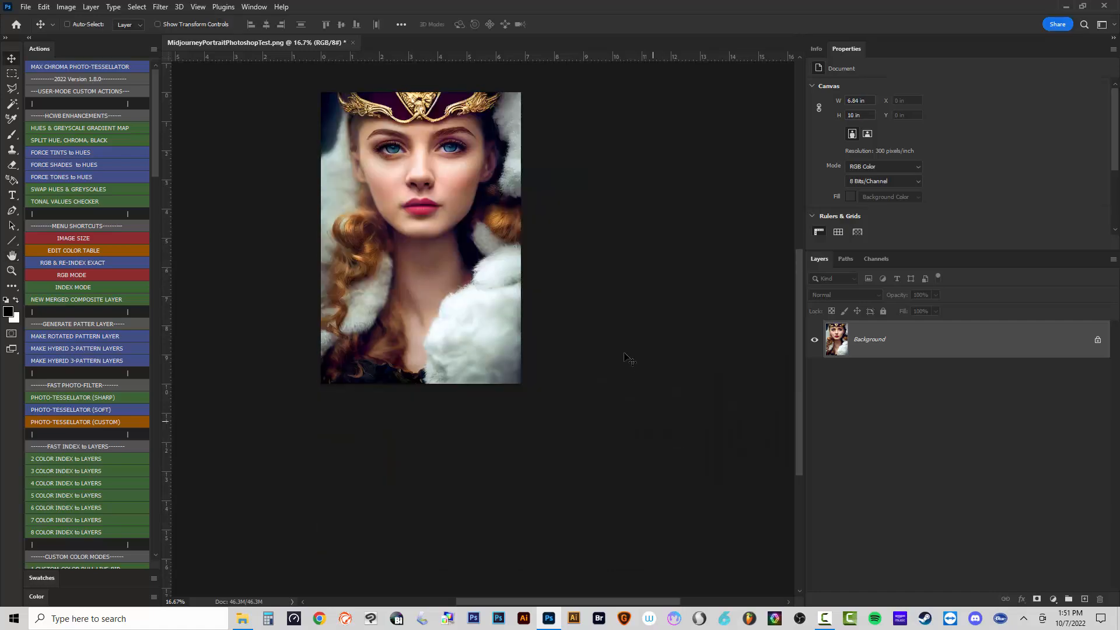
Run the 8 CUSTOM-COLOR (ROSETTE) action on the portrait.
{"action": "scroll", "coordinate": [408, 286], "scroll_direction": "down", "scroll_amount": 2}
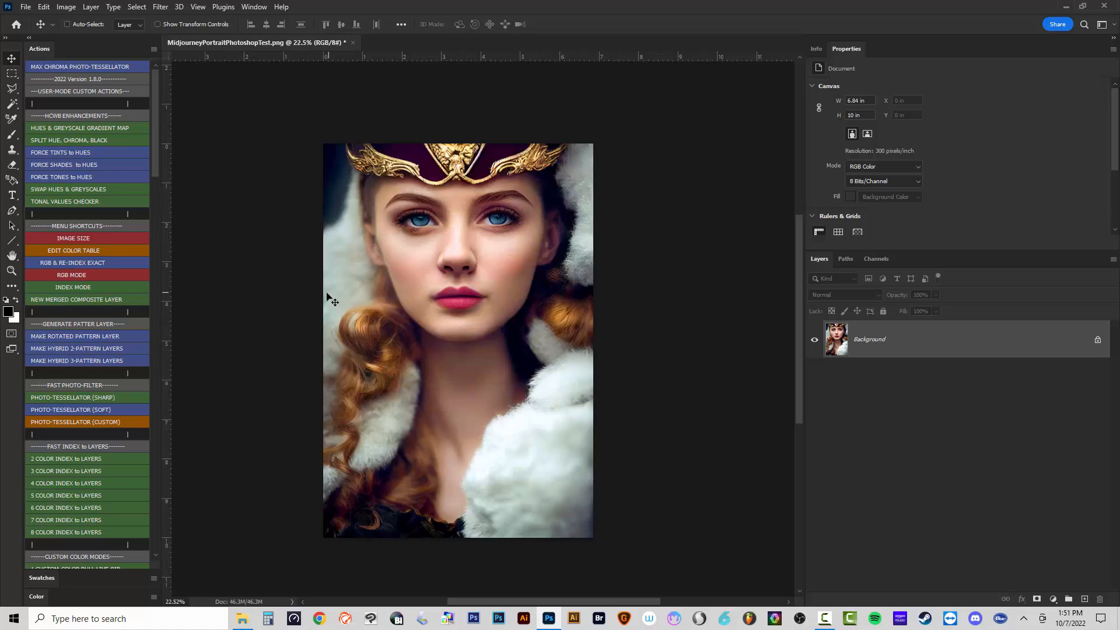
{"action": "scroll", "coordinate": [89, 336], "scroll_direction": "down", "scroll_amount": 3}
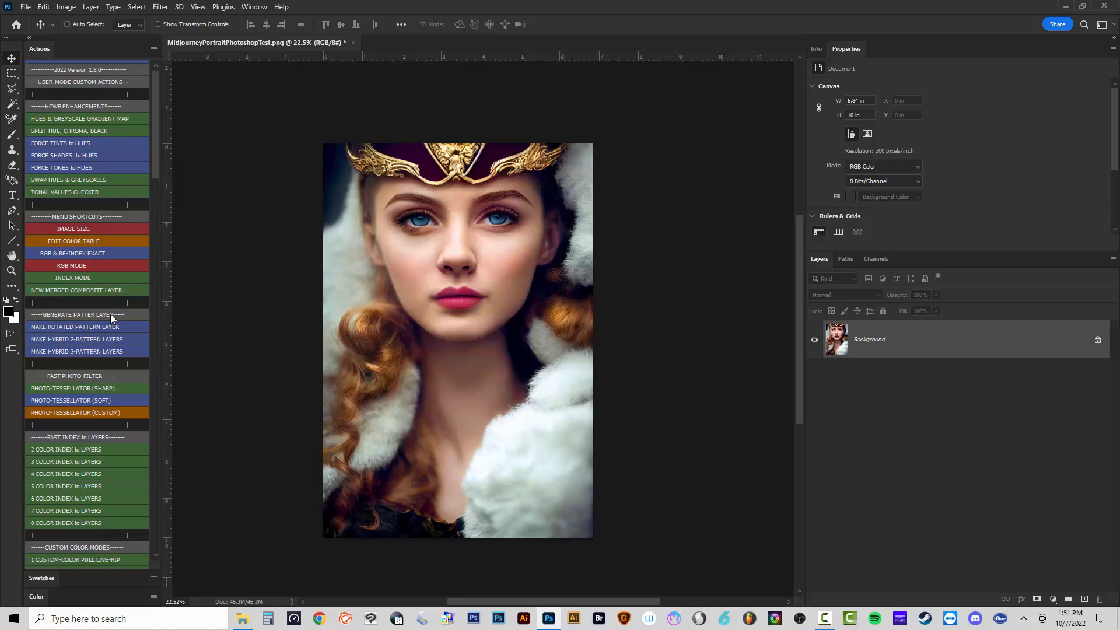
{"action": "scroll", "coordinate": [87, 354], "scroll_direction": "down", "scroll_amount": 5}
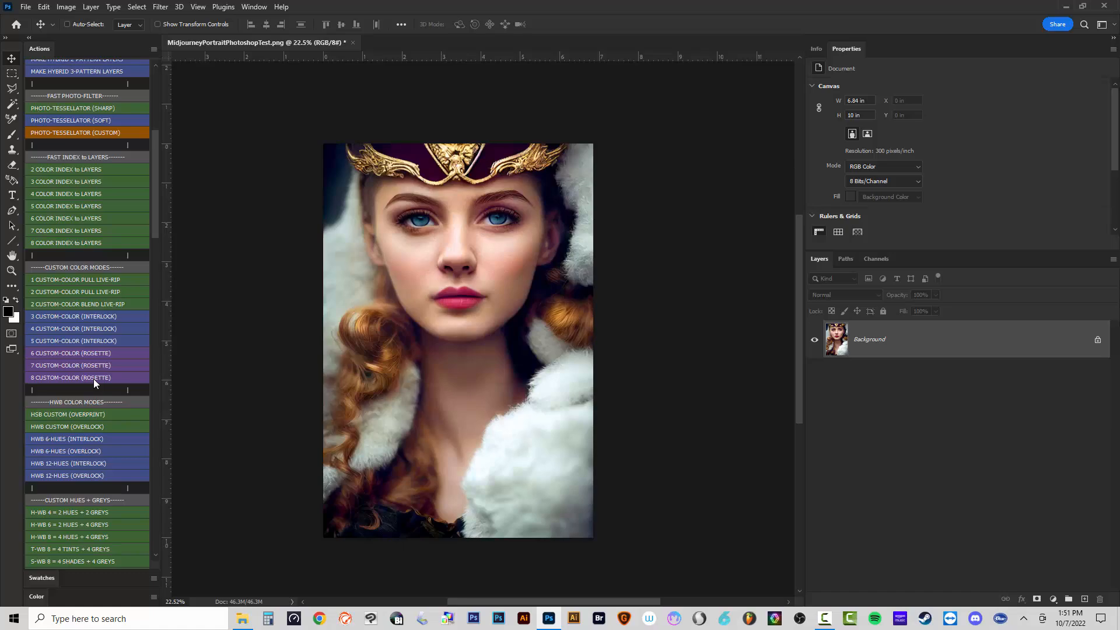
{"action": "left_click", "coordinate": [93, 379]}
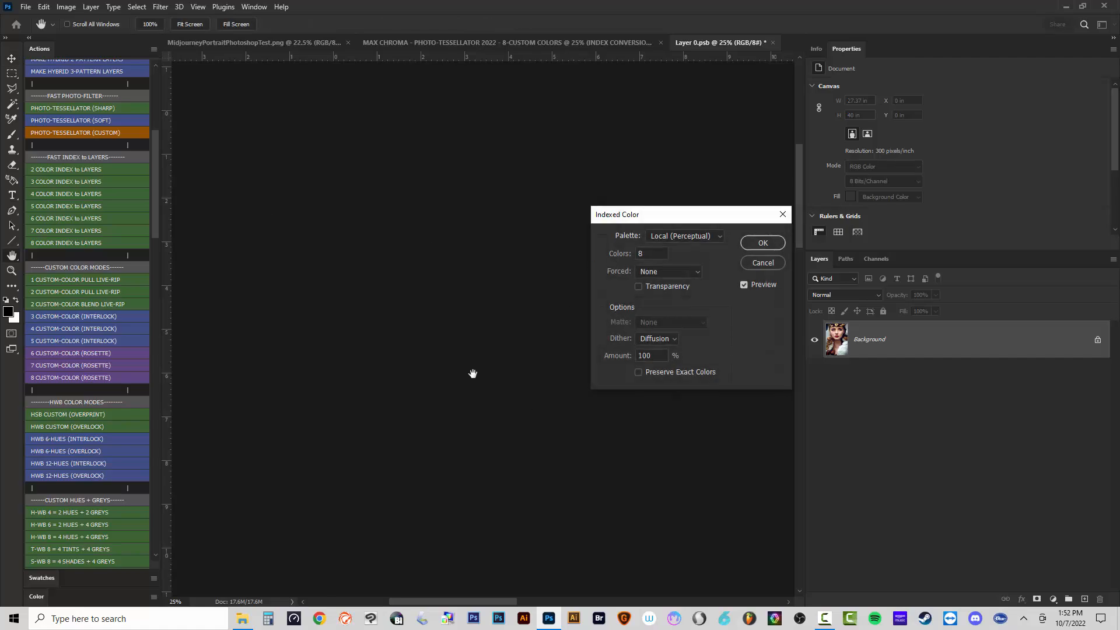
Turn off the preview of the 8-color Indexed Color conversion and switch its palette to Custom.
{"action": "scroll", "coordinate": [592, 426], "scroll_direction": "down", "scroll_amount": 2}
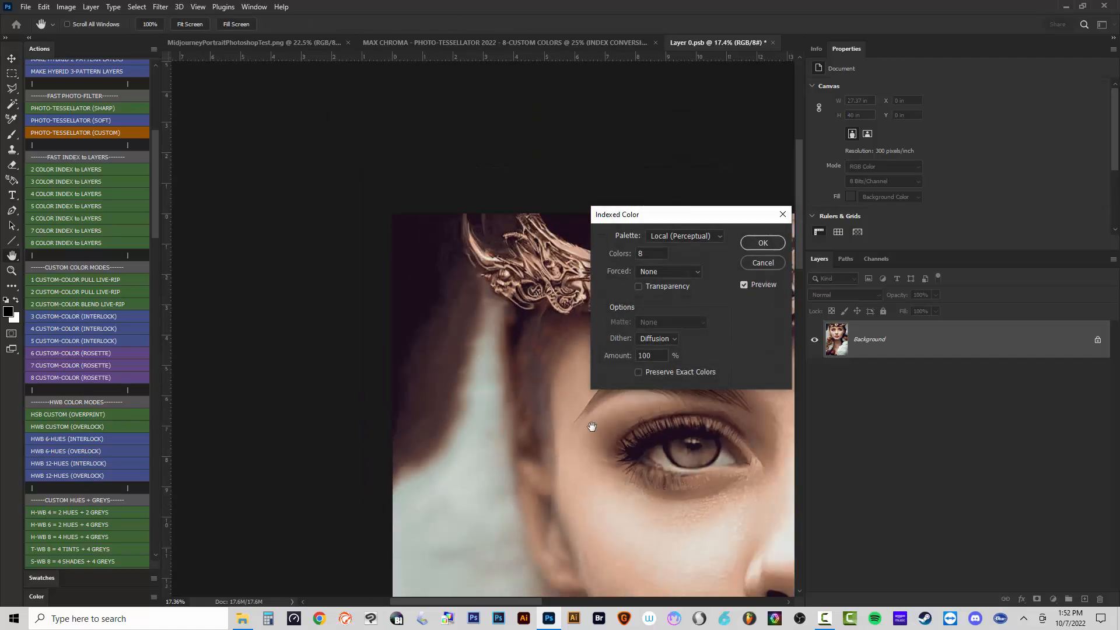
{"action": "left_click_drag", "start_coordinate": [643, 509], "coordinate": [355, 330]}
{"action": "scroll", "coordinate": [416, 342], "scroll_direction": "down", "scroll_amount": 7}
{"action": "left_click_drag", "start_coordinate": [540, 398], "coordinate": [473, 325]}
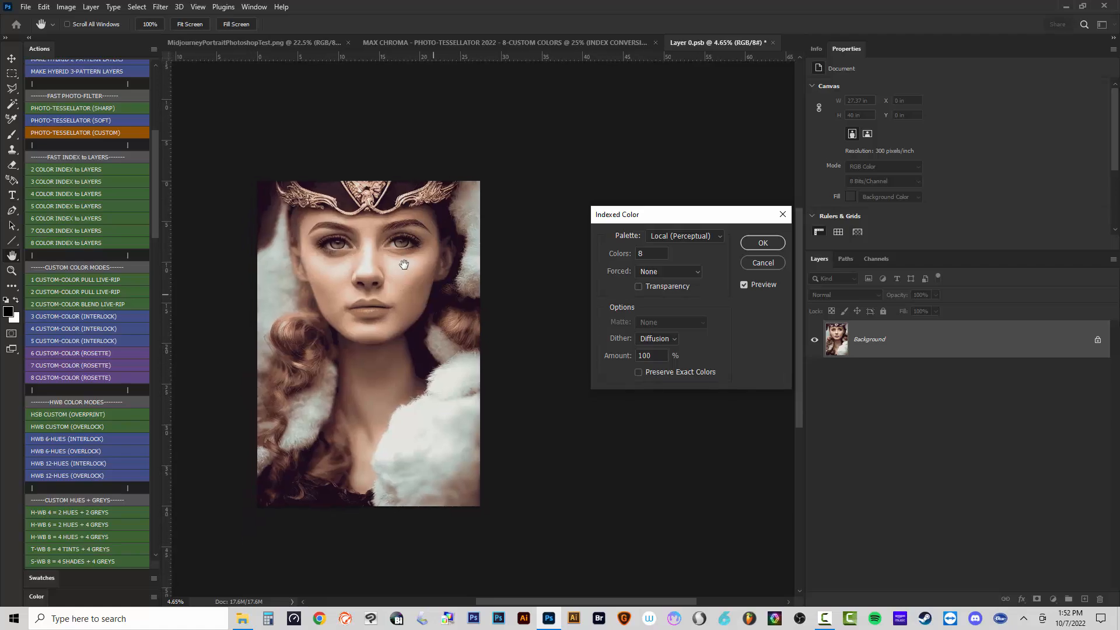
{"action": "scroll", "coordinate": [404, 264], "scroll_direction": "up", "scroll_amount": 1}
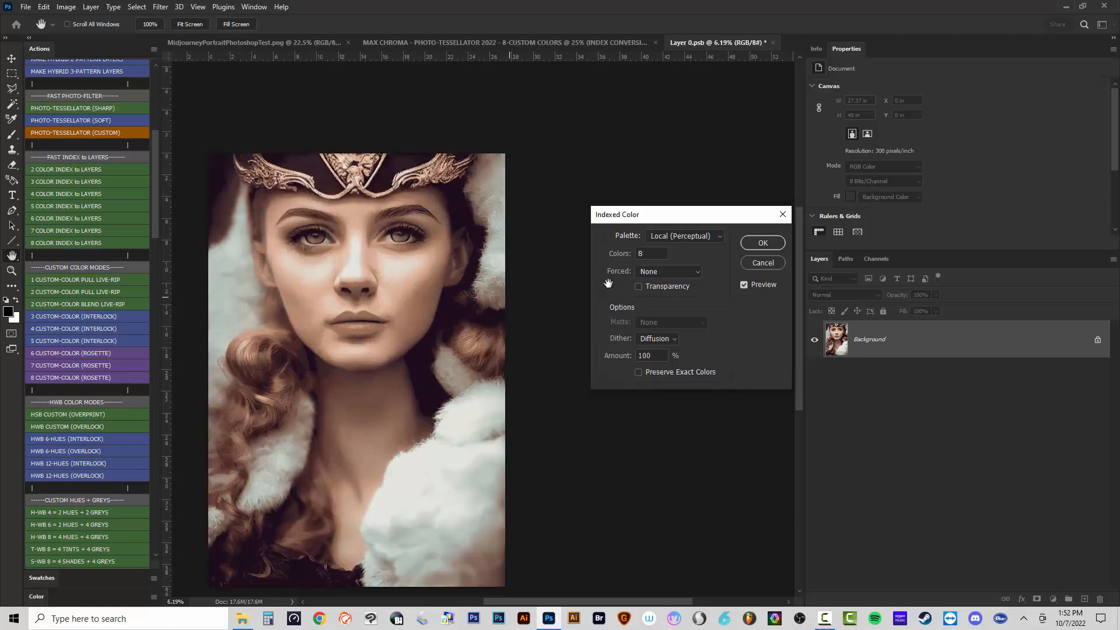
{"action": "left_click", "coordinate": [744, 285]}
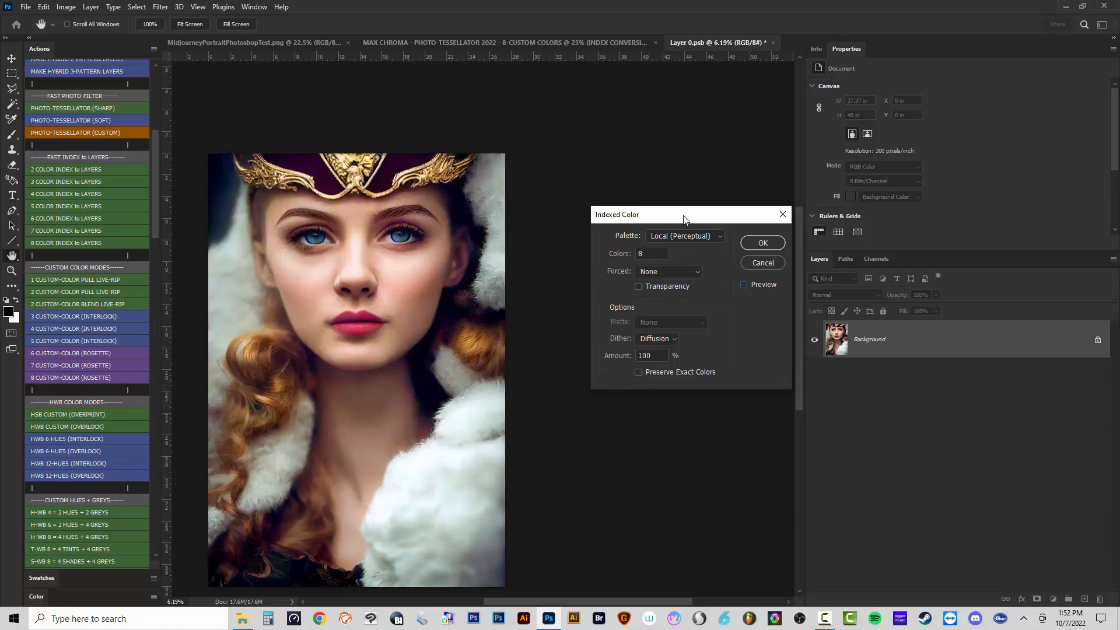
{"action": "left_click_drag", "start_coordinate": [686, 219], "coordinate": [637, 221]}
{"action": "left_click", "coordinate": [621, 235]}
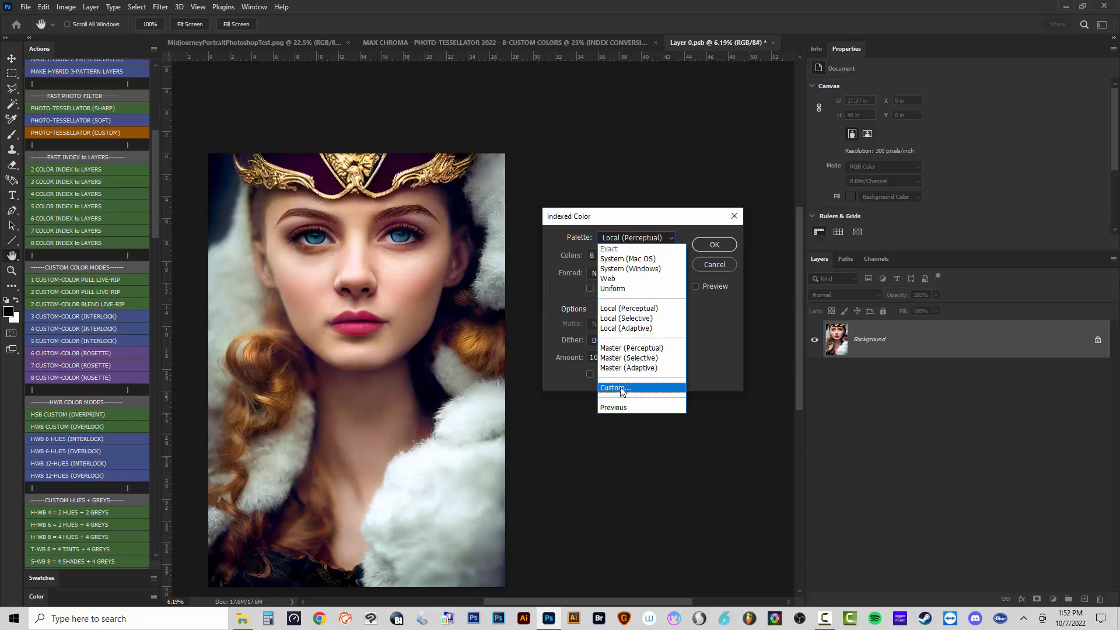
{"action": "left_click", "coordinate": [621, 388]}
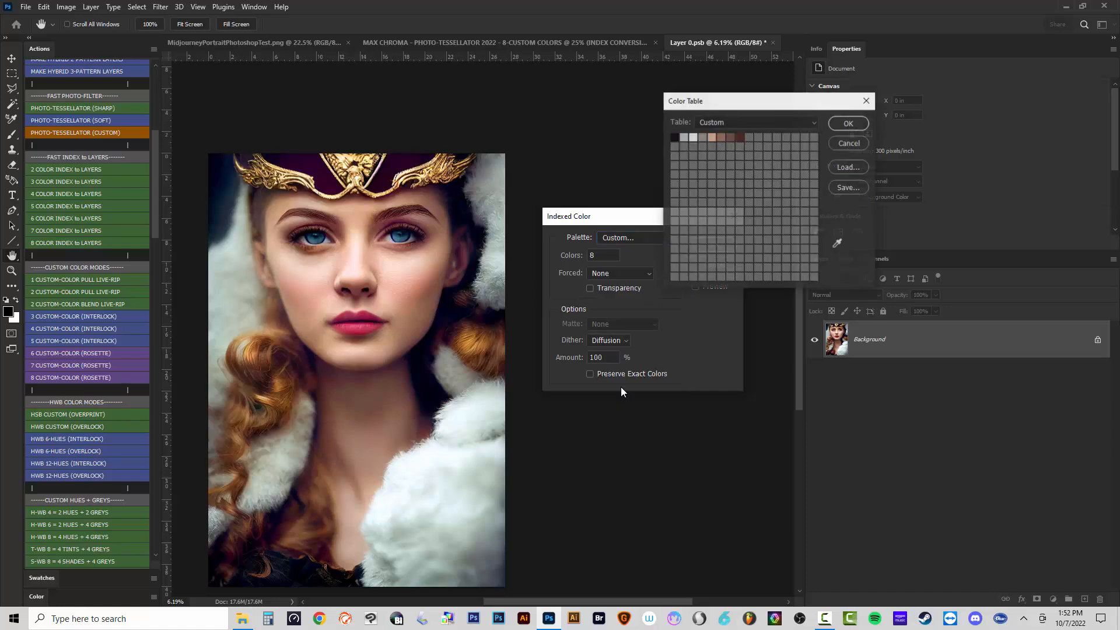
Set the first swatch of the custom color table to pure black.
{"action": "left_click", "coordinate": [674, 139]}
{"action": "key", "text": "Return"}
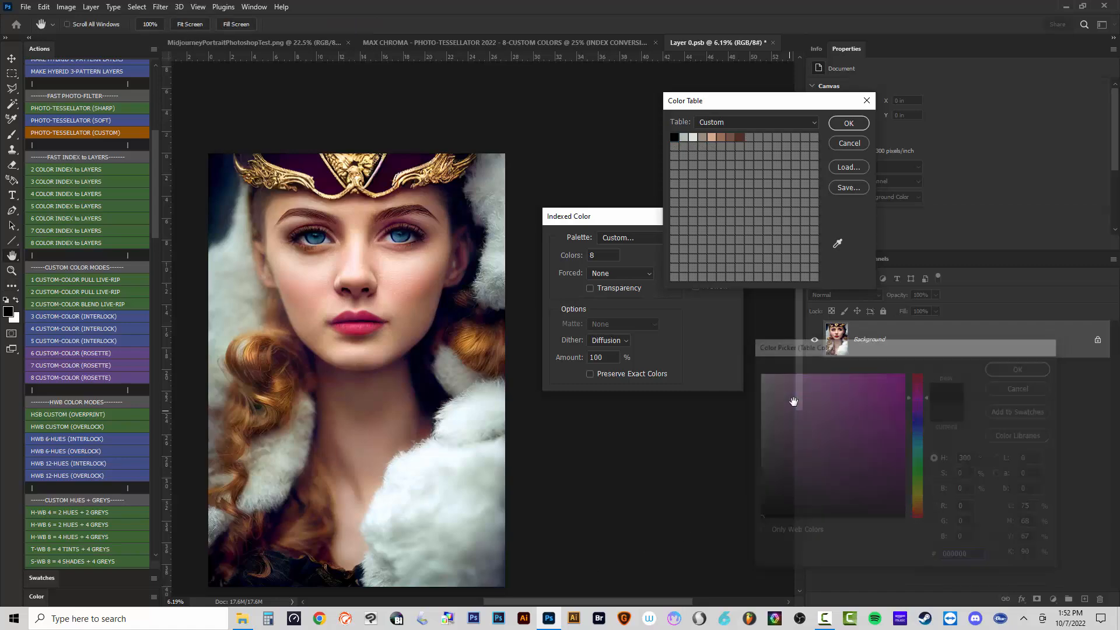
Set the last of the eight swatches in the custom color table to white, ffffff.
{"action": "left_click", "coordinate": [740, 140]}
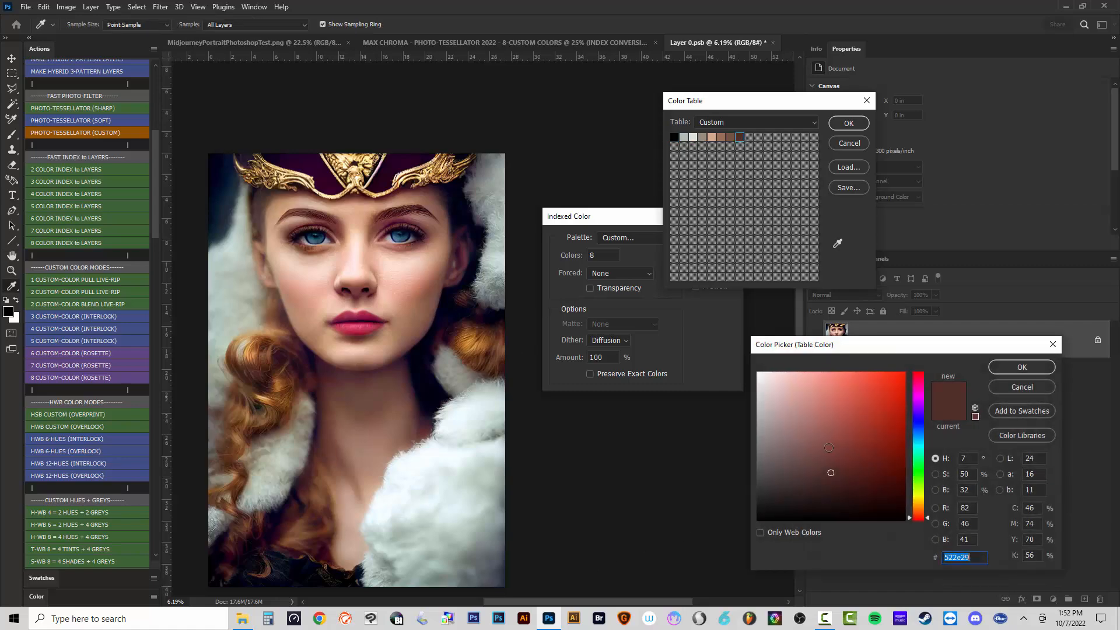
{"action": "type", "text": "ffffff"}
{"action": "key", "text": "Return"}
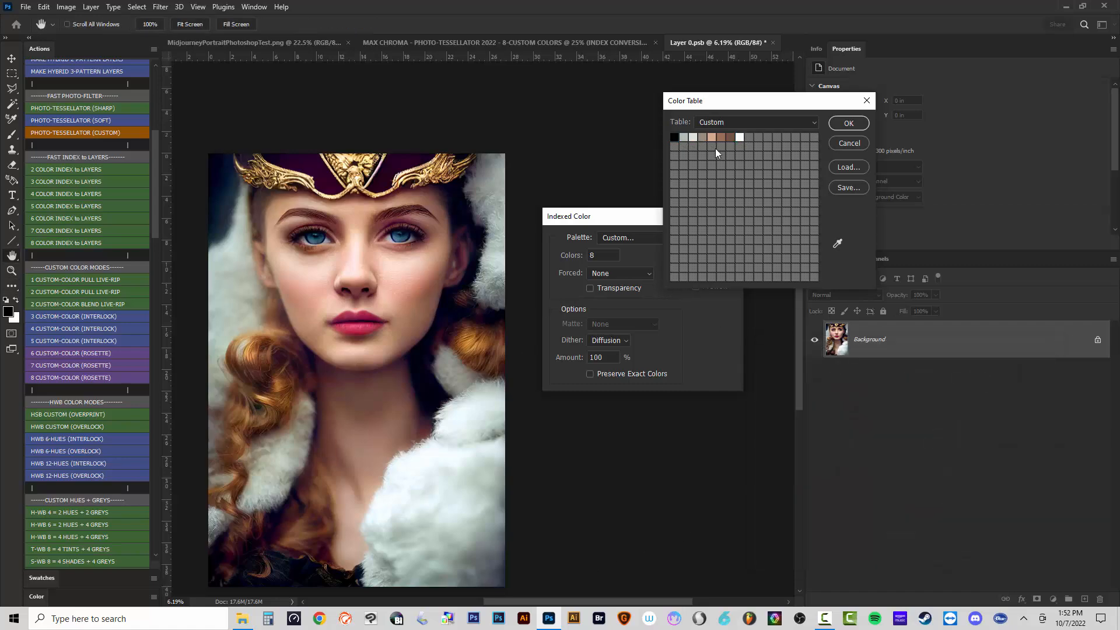
Set the second swatch to the lip red e12753 sampled from the portrait.
{"action": "left_click", "coordinate": [684, 138]}
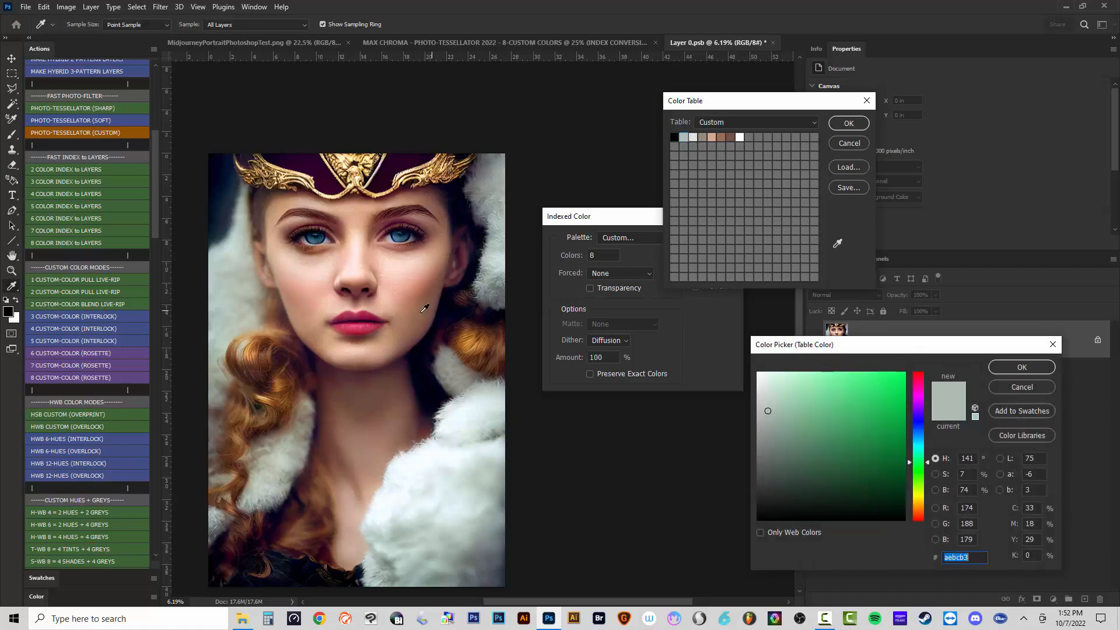
{"action": "left_click", "coordinate": [354, 328]}
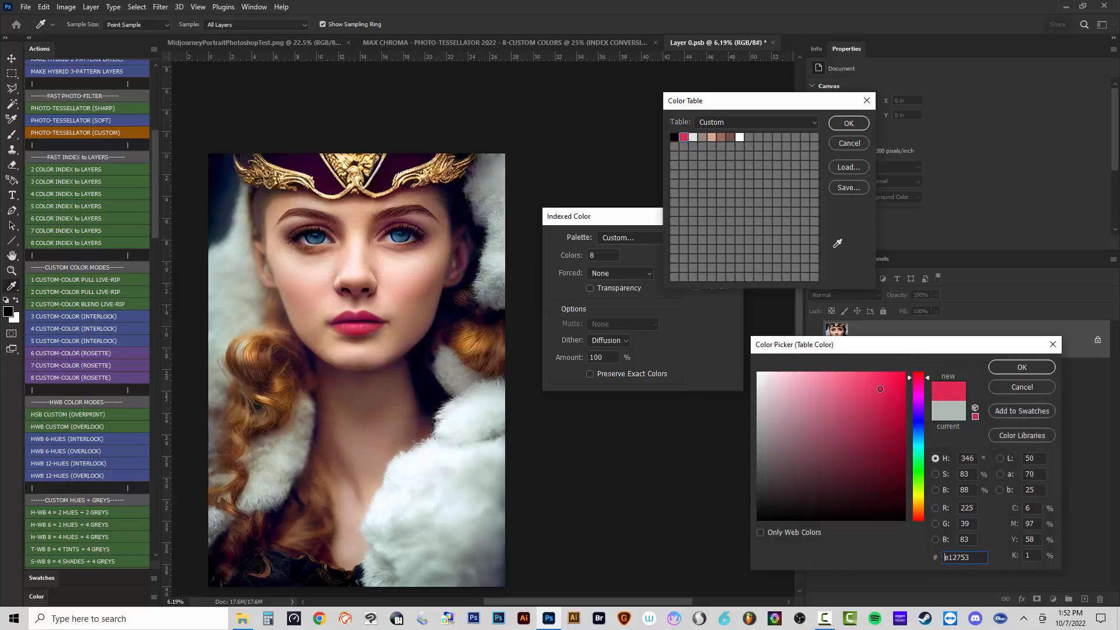
{"action": "key", "text": "Return"}
Sample the iris blue for the third swatch and brighten it to 2c708f.
{"action": "left_click", "coordinate": [693, 138]}
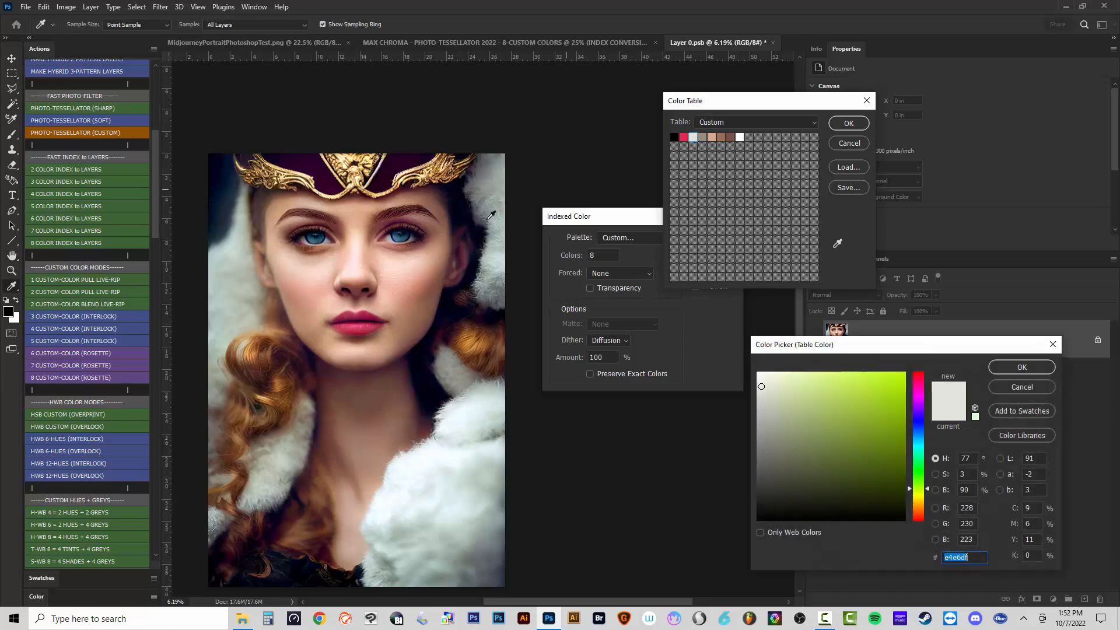
{"action": "left_click", "coordinate": [398, 235]}
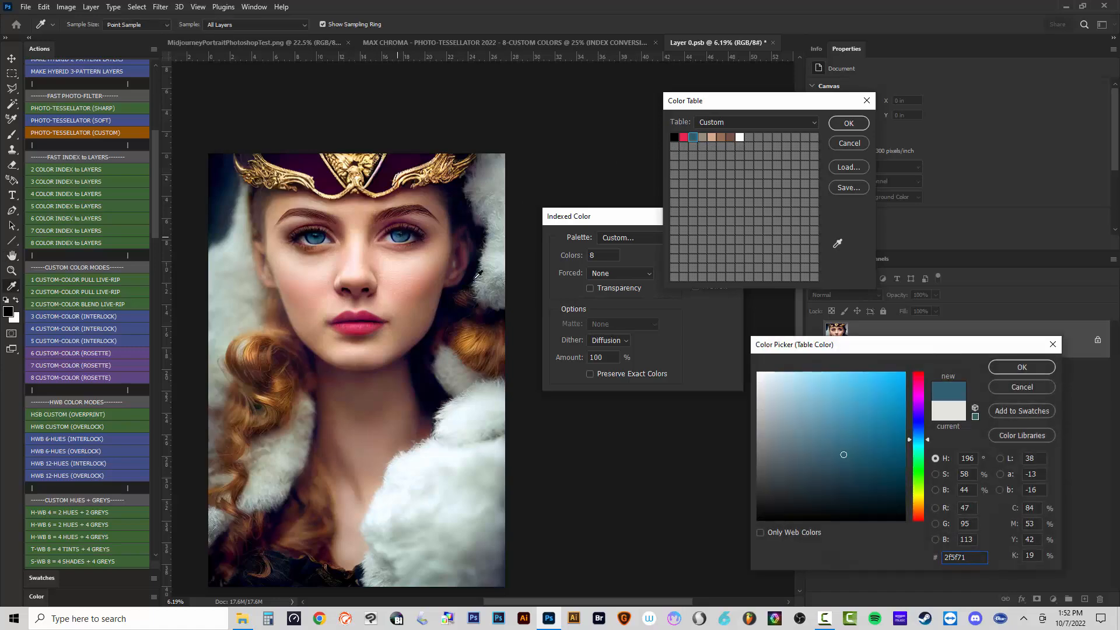
{"action": "left_click", "coordinate": [407, 234]}
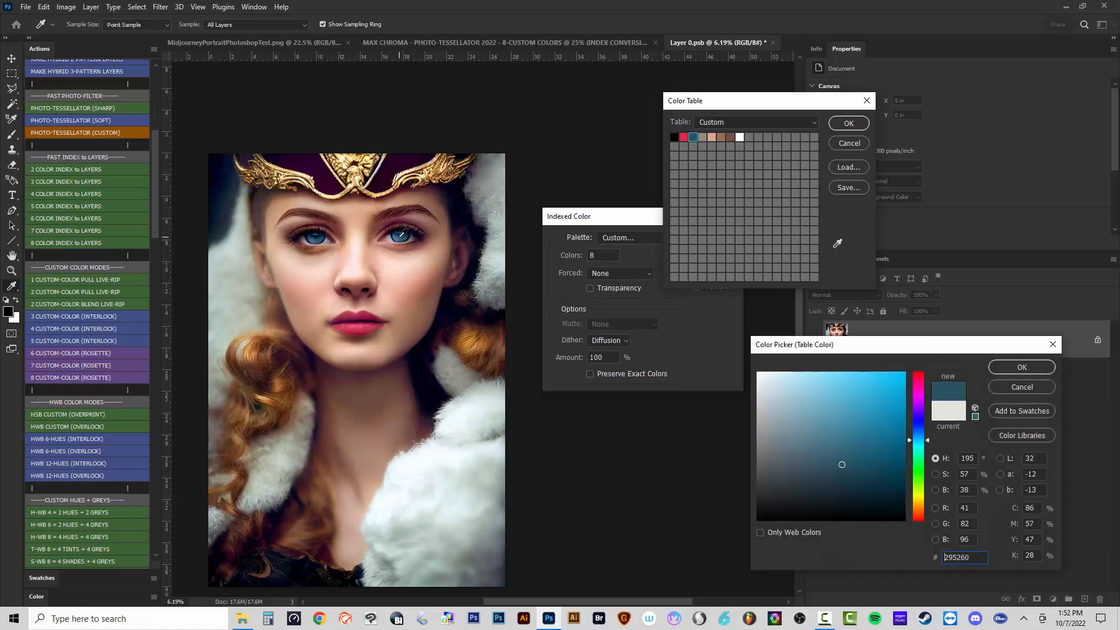
{"action": "left_click", "coordinate": [401, 233]}
{"action": "left_click", "coordinate": [315, 239]}
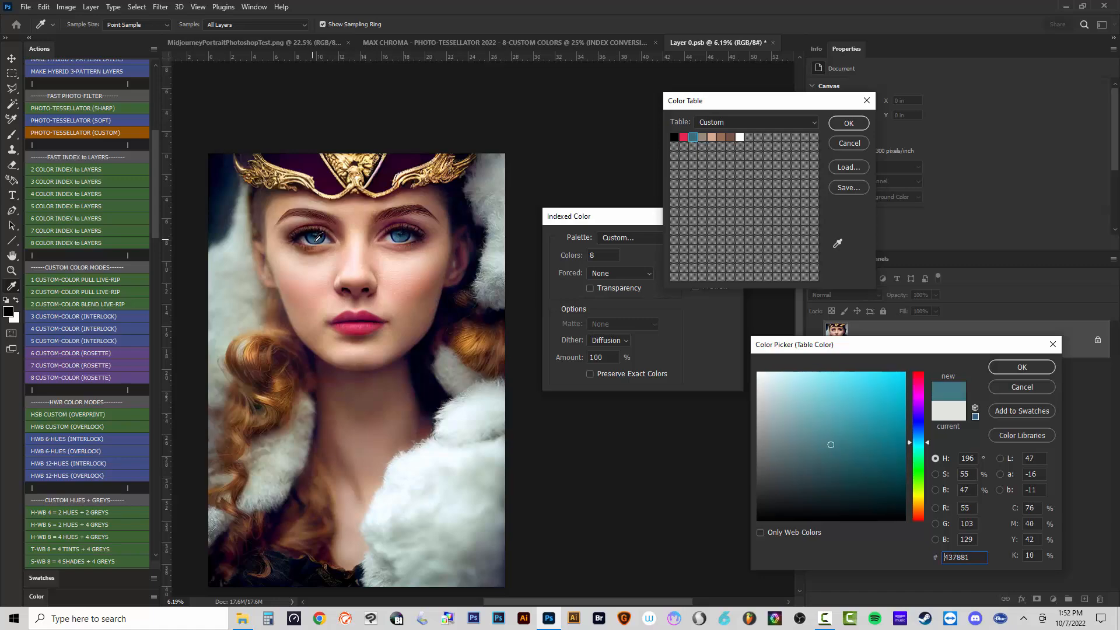
{"action": "left_click", "coordinate": [313, 239]}
{"action": "left_click", "coordinate": [314, 240]}
{"action": "left_click", "coordinate": [401, 233]}
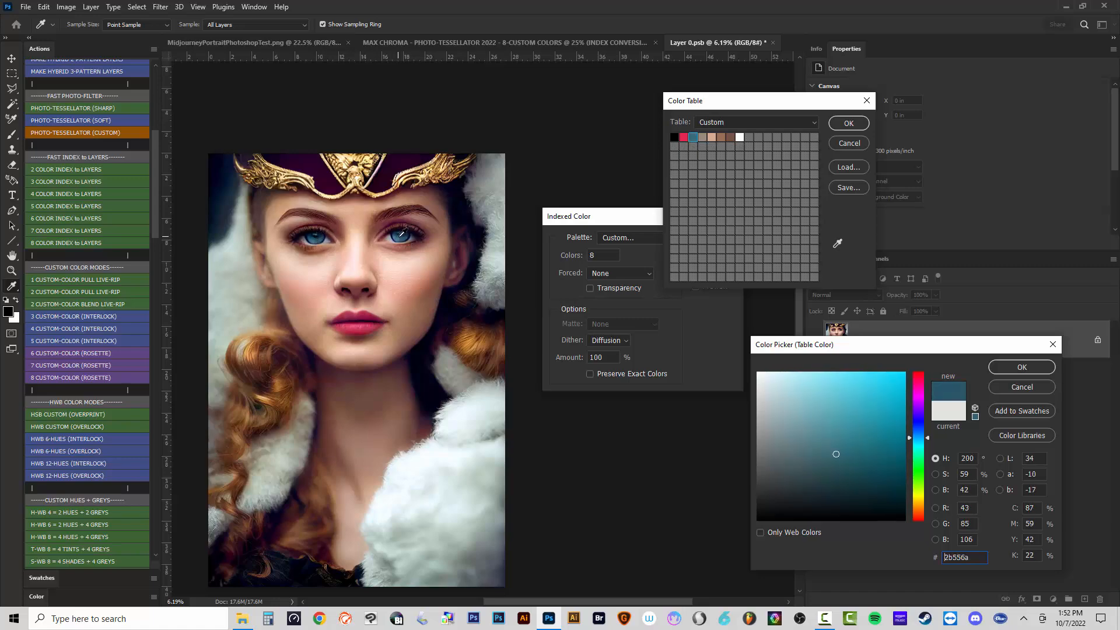
{"action": "left_click_drag", "start_coordinate": [849, 444], "coordinate": [860, 437]}
{"action": "left_click", "coordinate": [864, 442]}
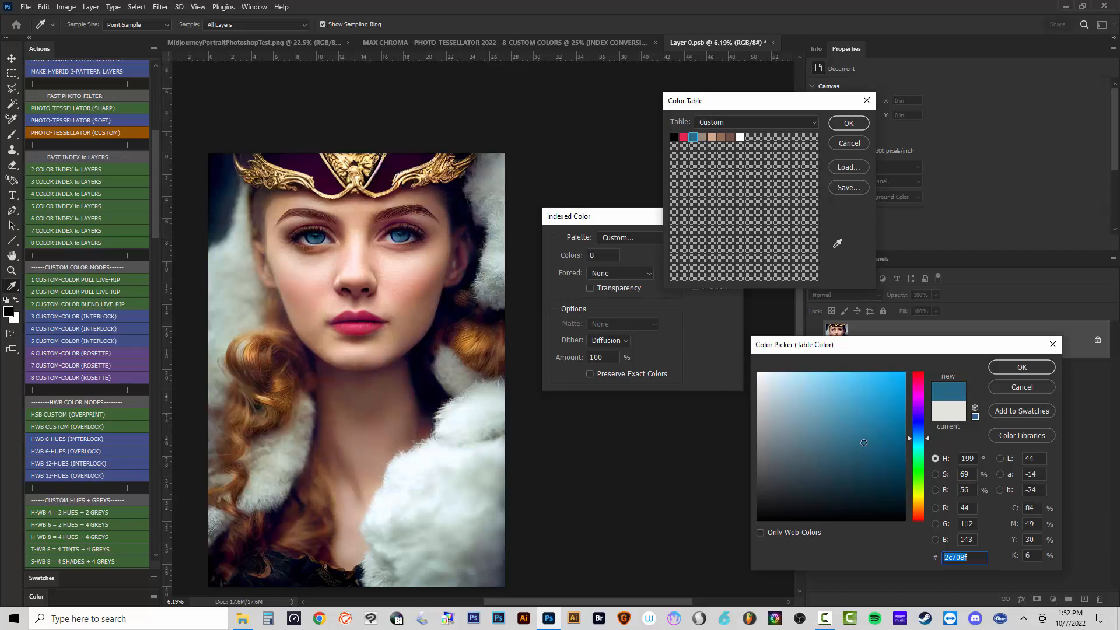
{"action": "key", "text": "Return"}
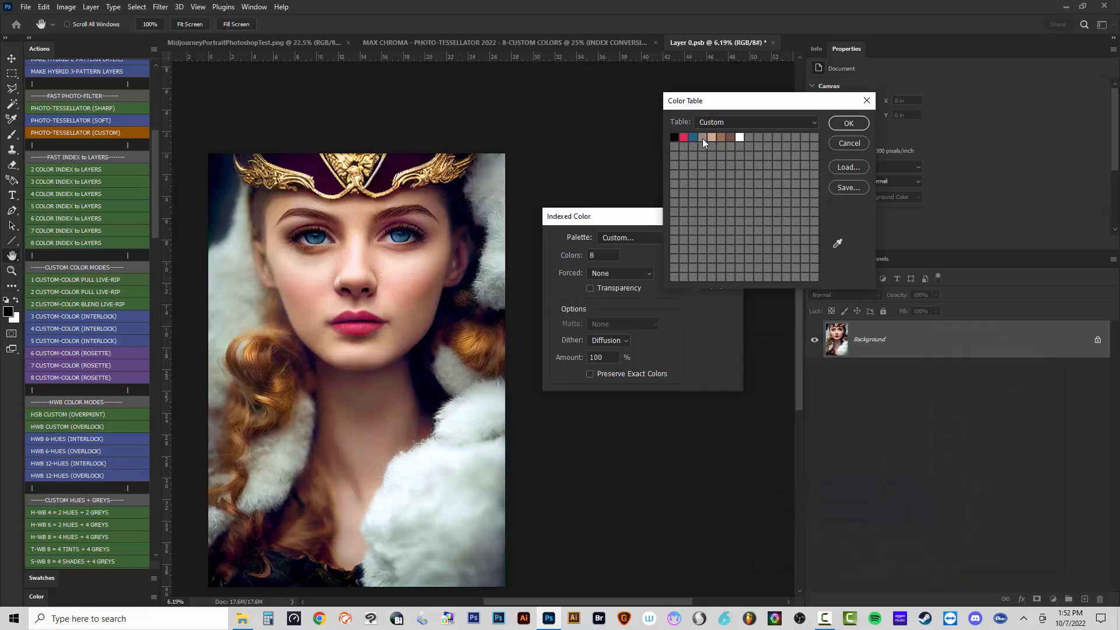
Set the fourth swatch to the saturated yellow ffe236, working from highlight colors sampled in the hair and golden crown.
{"action": "left_click", "coordinate": [702, 139]}
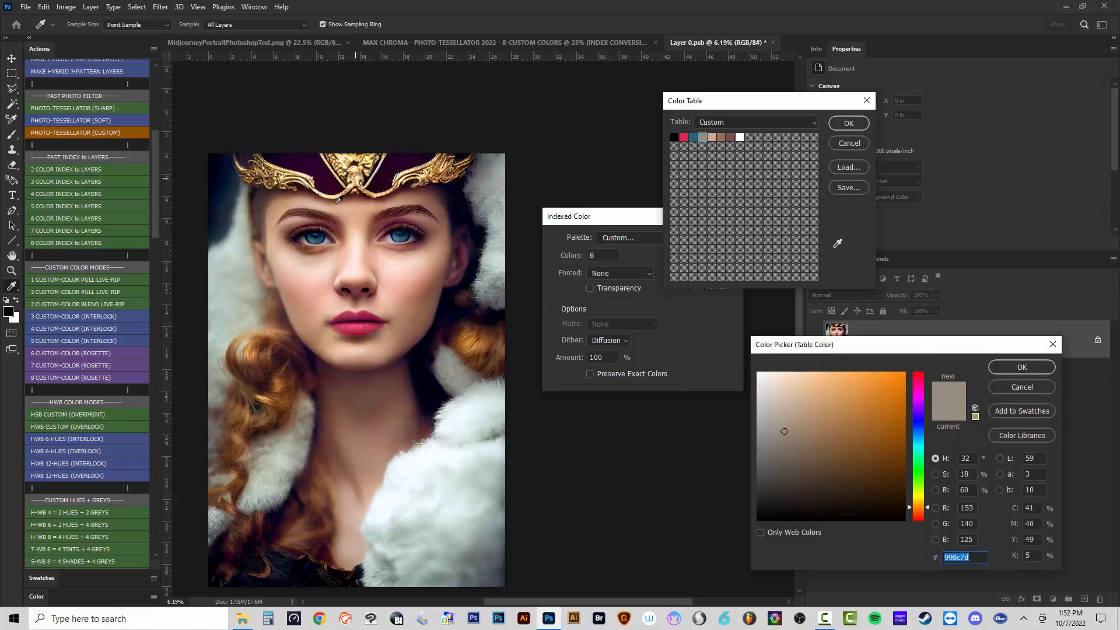
{"action": "left_click", "coordinate": [254, 350]}
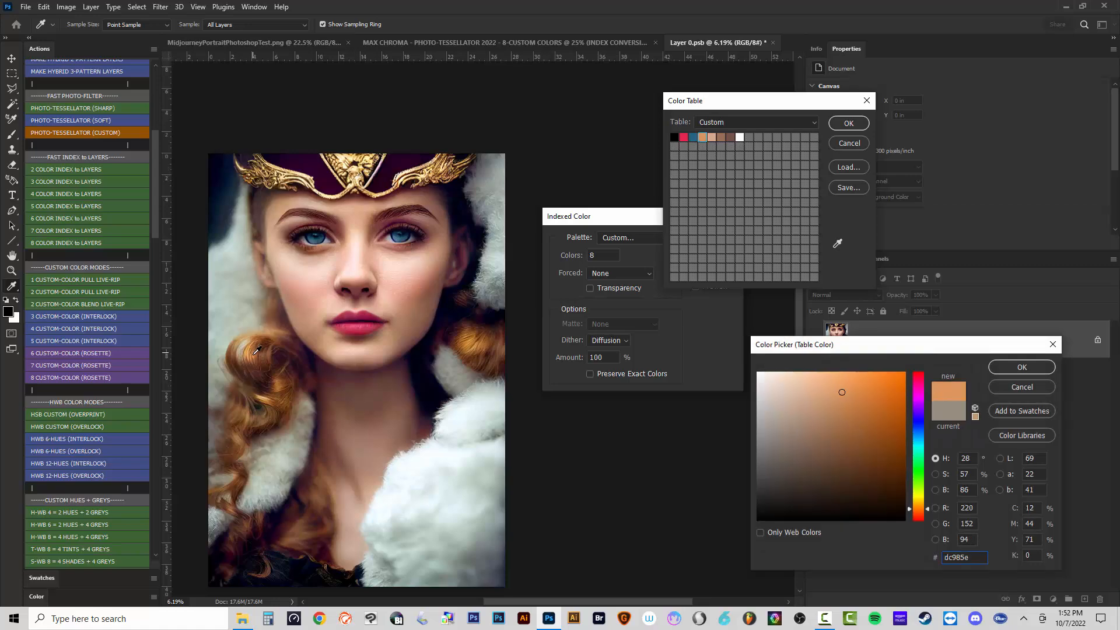
{"action": "left_click", "coordinate": [471, 345]}
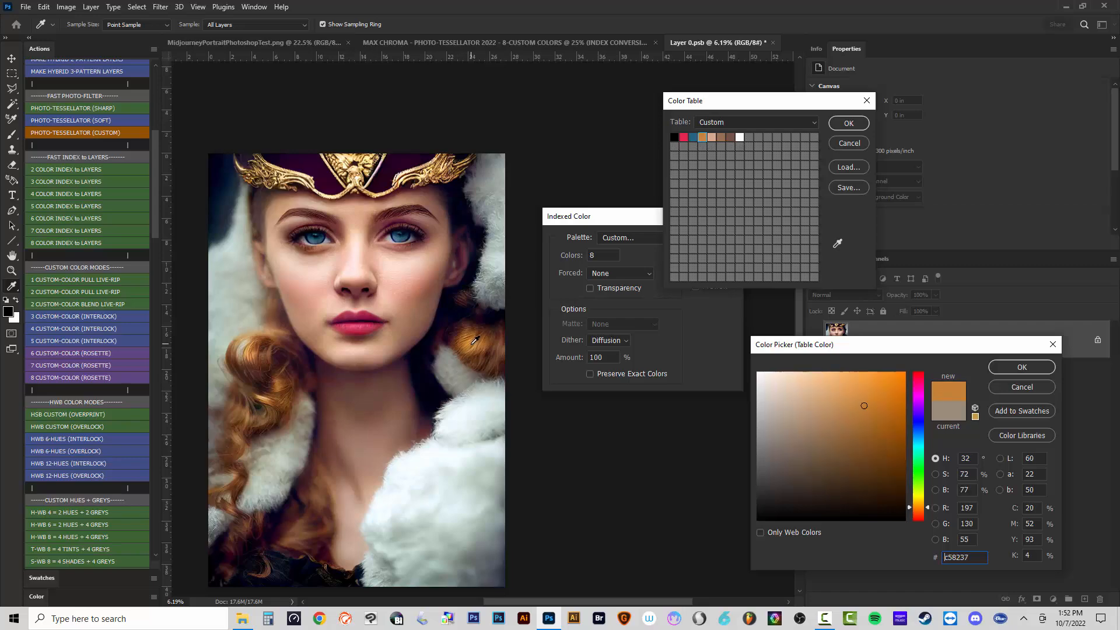
{"action": "left_click", "coordinate": [469, 342]}
{"action": "left_click", "coordinate": [469, 340]}
{"action": "left_click", "coordinate": [426, 172]}
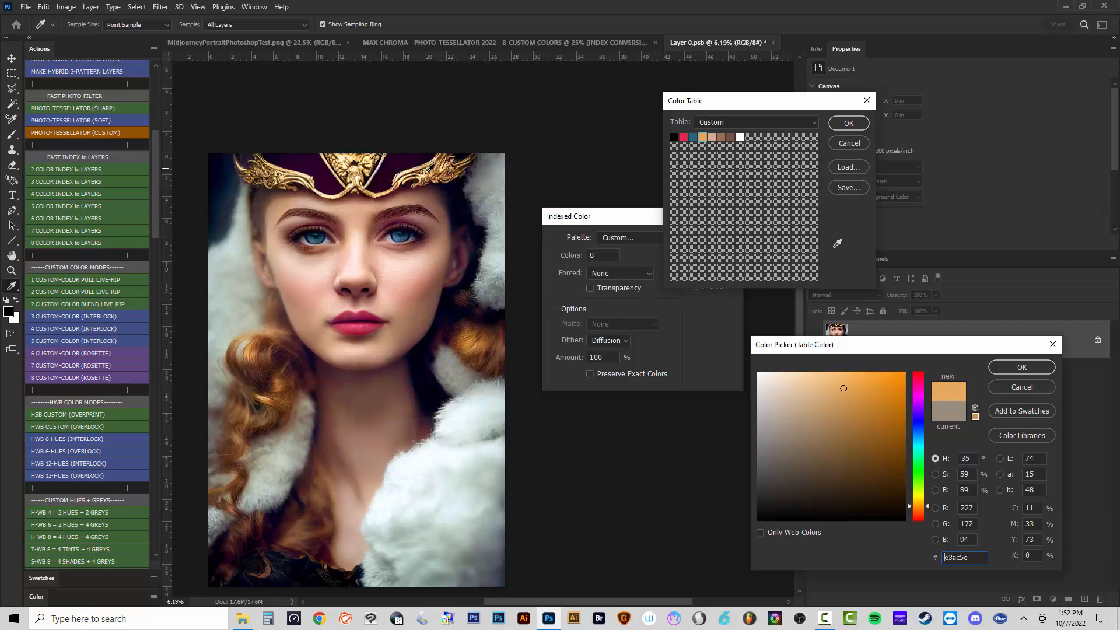
{"action": "left_click", "coordinate": [429, 173]}
{"action": "left_click", "coordinate": [429, 173]}
{"action": "left_click", "coordinate": [429, 173]}
{"action": "left_click", "coordinate": [429, 172]}
{"action": "left_click", "coordinate": [430, 171]}
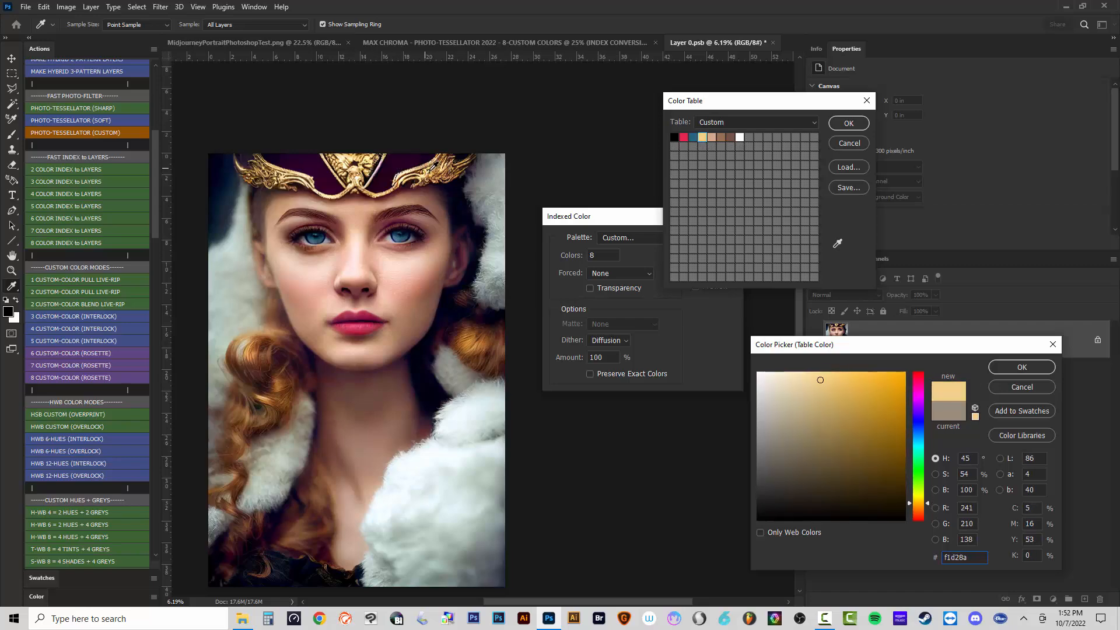
{"action": "left_click", "coordinate": [429, 172]}
{"action": "left_click", "coordinate": [371, 155]}
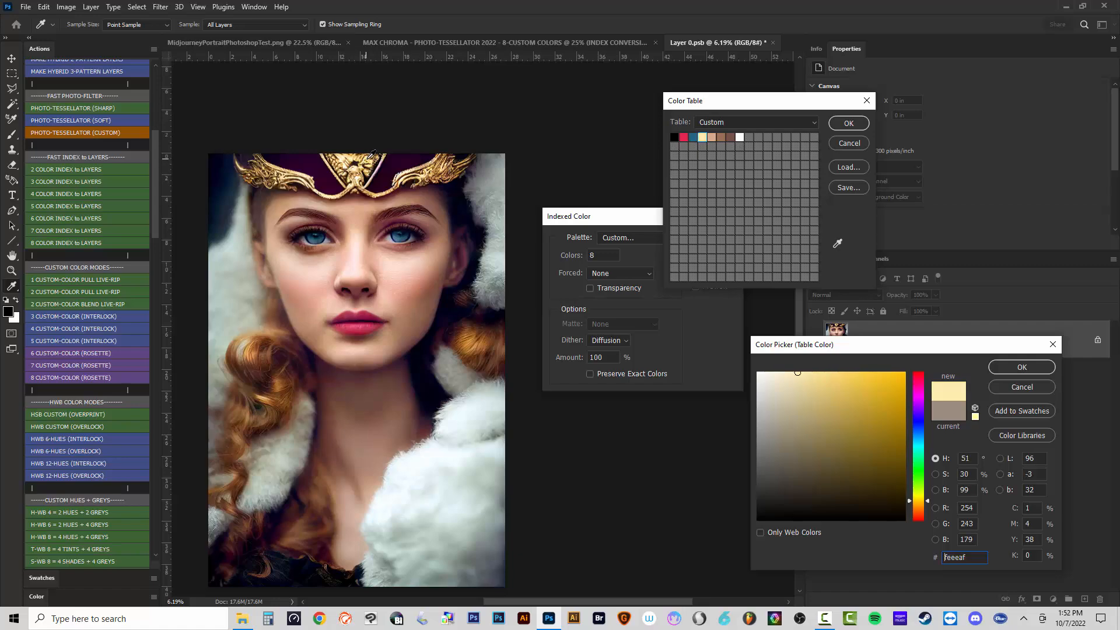
{"action": "left_click", "coordinate": [362, 164]}
{"action": "left_click", "coordinate": [356, 169]}
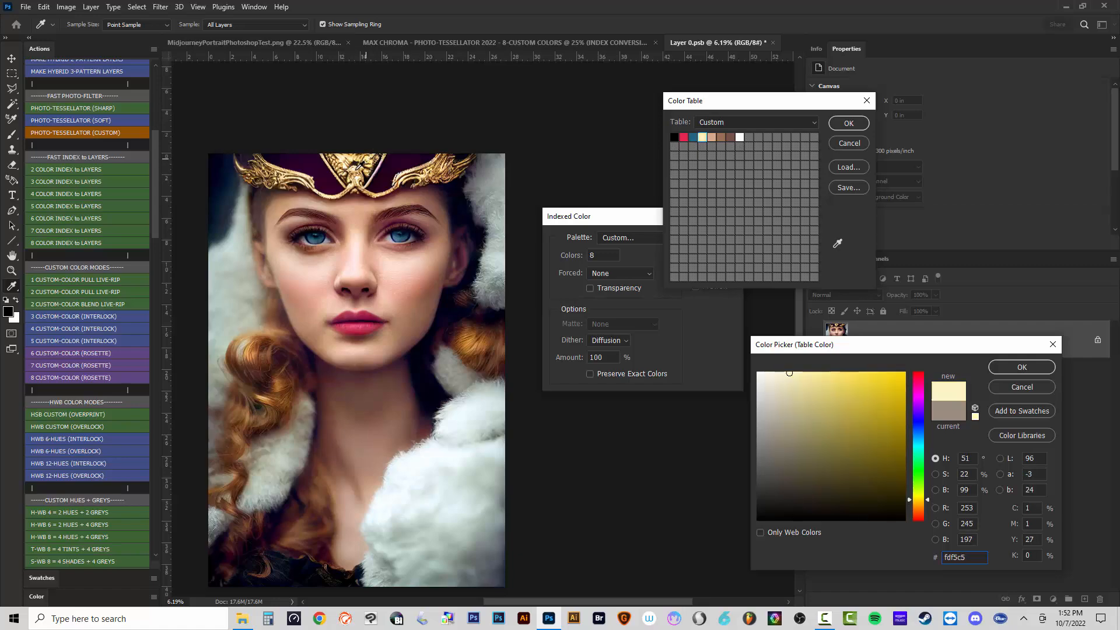
{"action": "left_click_drag", "start_coordinate": [834, 387], "coordinate": [874, 361]}
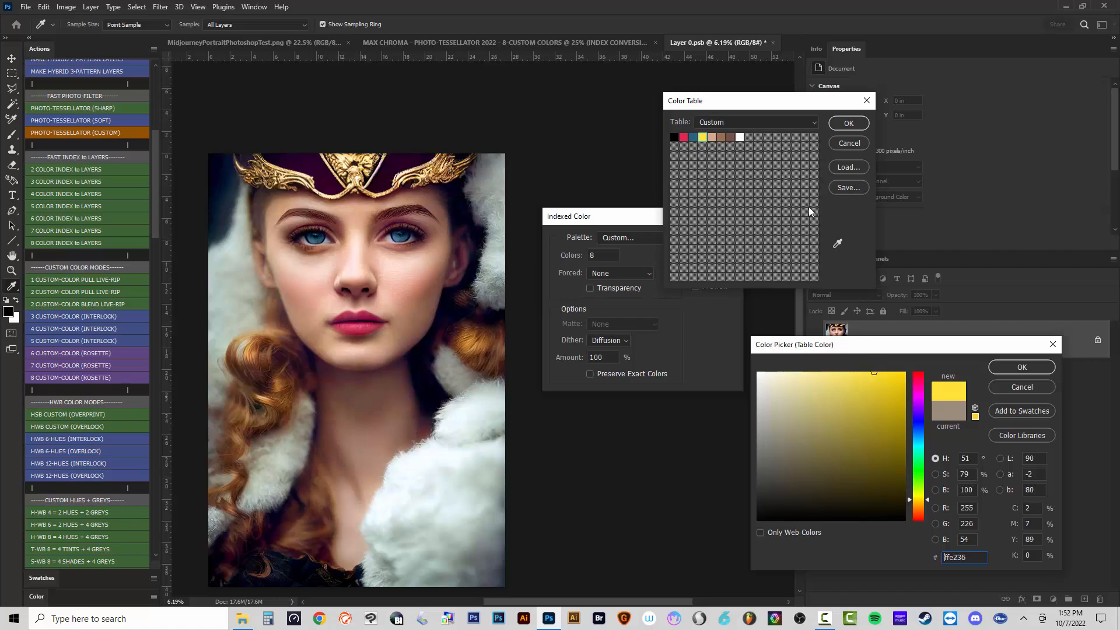
{"action": "key", "text": "Return"}
Sample the curled hair for the fifth swatch and brighten the color to the orange e08f32.
{"action": "left_click", "coordinate": [711, 137]}
{"action": "left_click", "coordinate": [472, 340]}
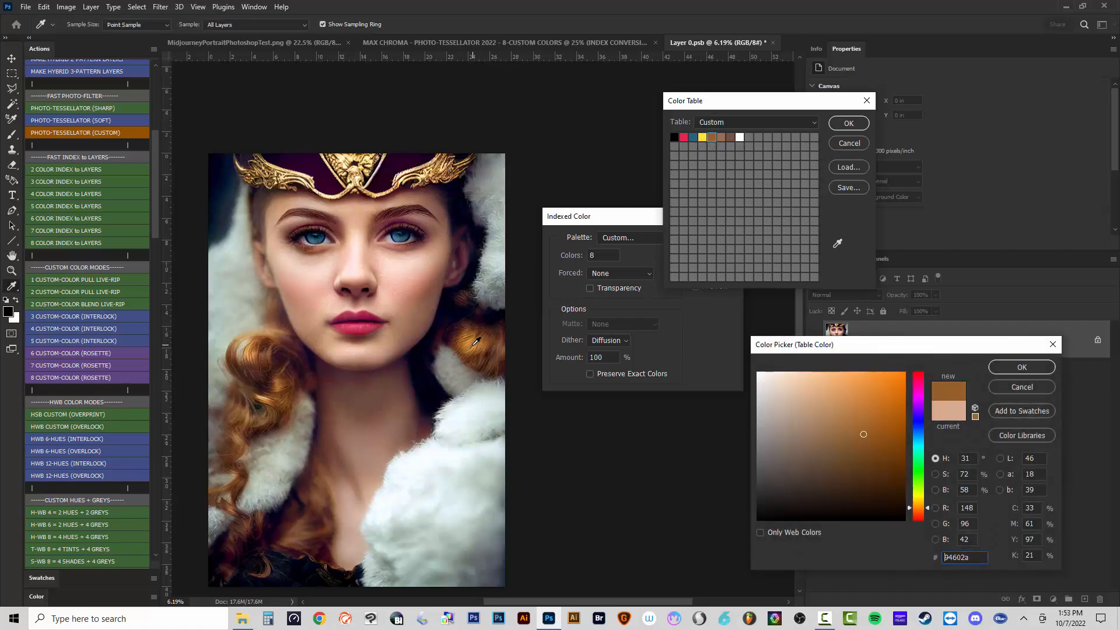
{"action": "left_click", "coordinate": [873, 390]}
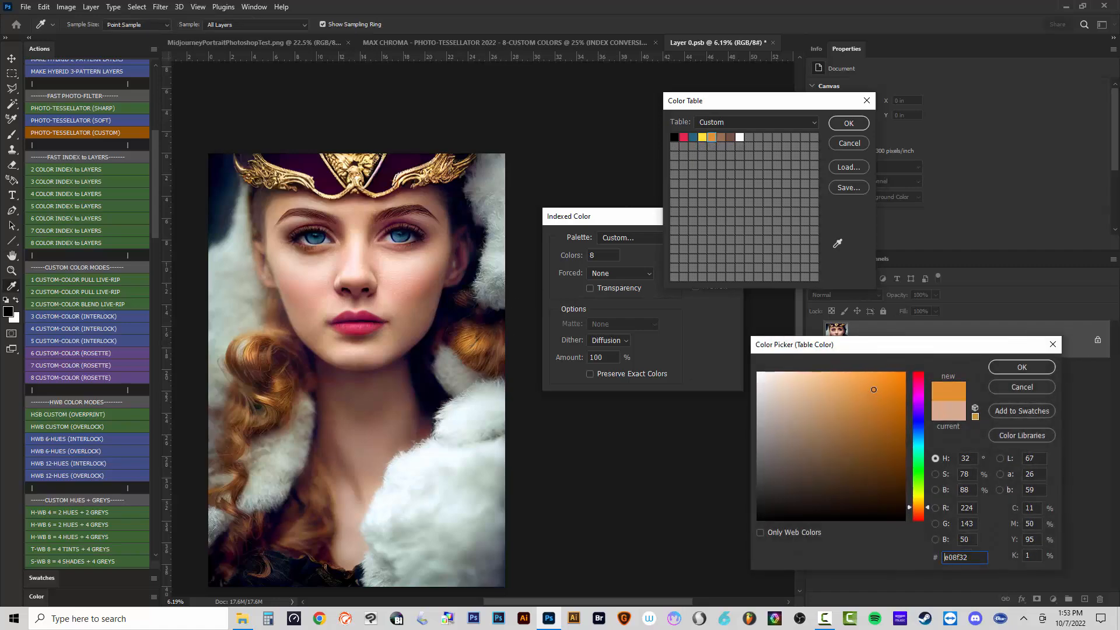
{"action": "key", "text": "Return"}
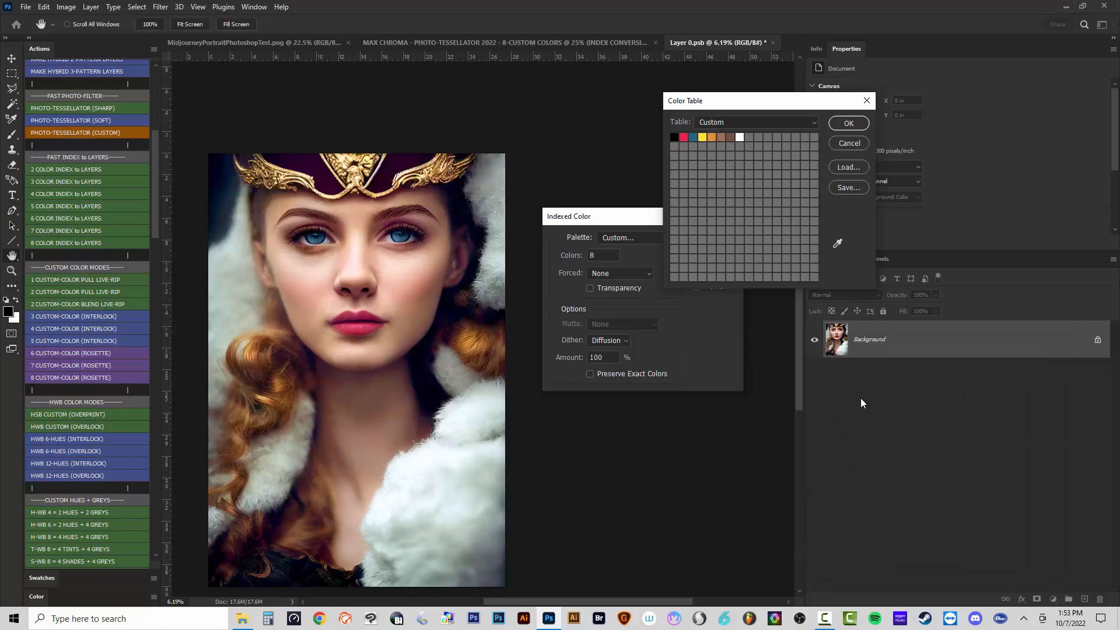
Set the sixth swatch to the light skin tone edb8a3 sampled from the cheek.
{"action": "left_click", "coordinate": [721, 136]}
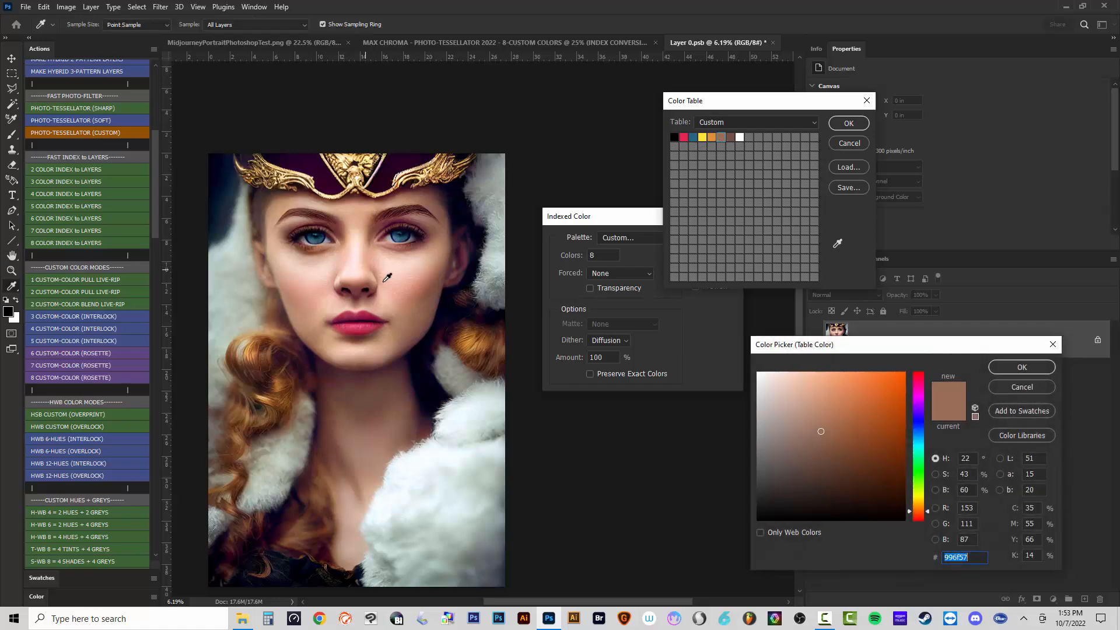
{"action": "left_click", "coordinate": [408, 281]}
{"action": "left_click", "coordinate": [408, 283]}
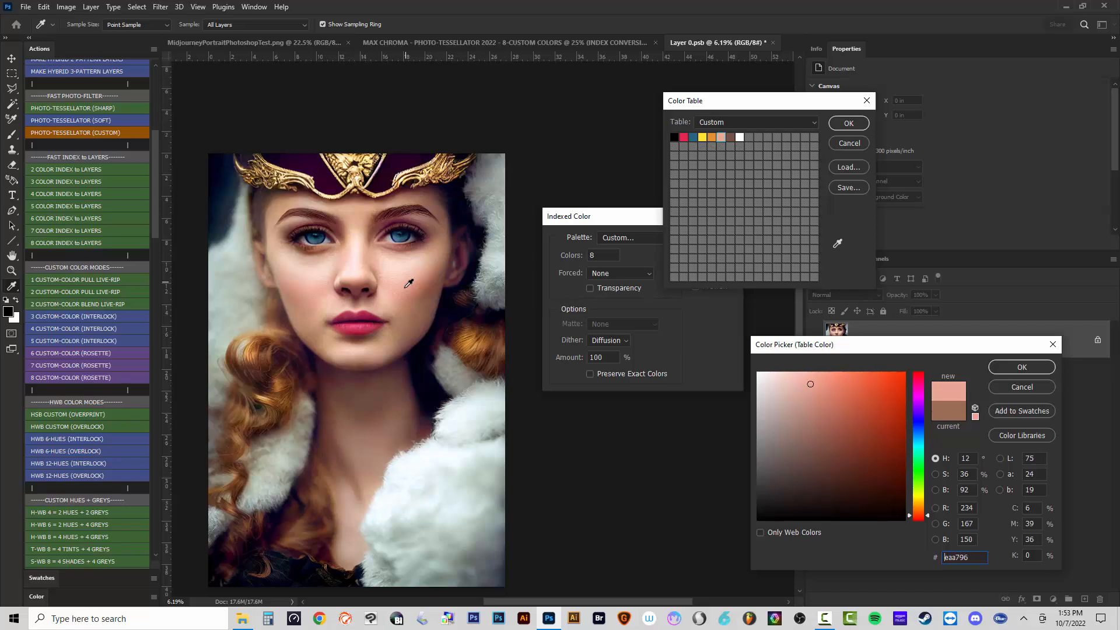
{"action": "left_click", "coordinate": [407, 284]}
{"action": "left_click", "coordinate": [1013, 366]}
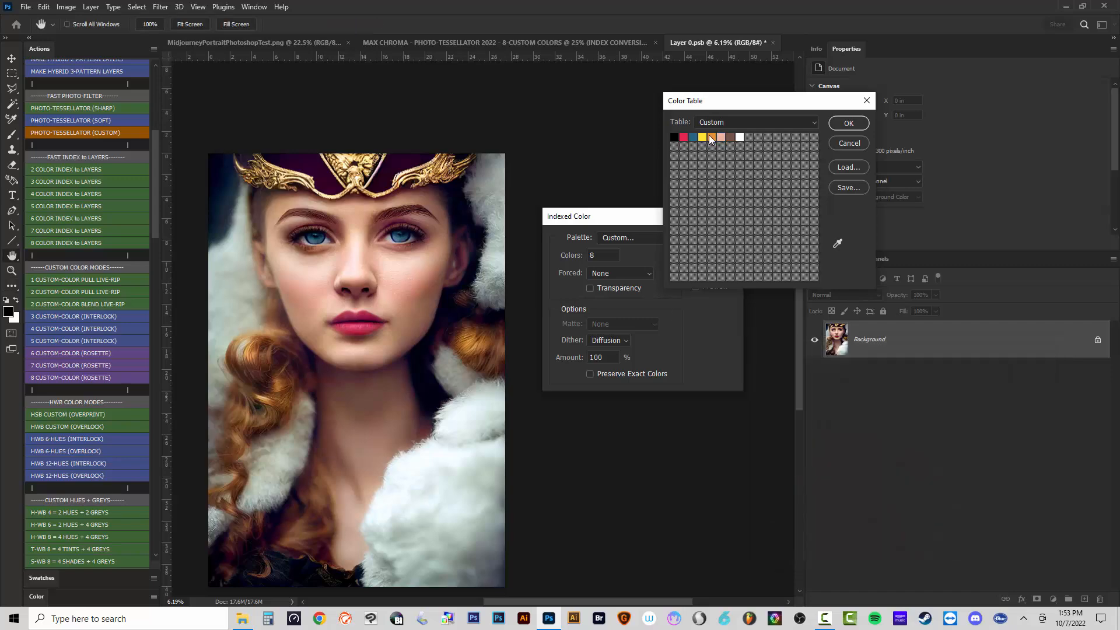
Compare shadow tones on the face and neck for the seventh swatch and set it to the dark reddish brown 743730.
{"action": "left_click", "coordinate": [415, 318]}
{"action": "left_click", "coordinate": [417, 312]}
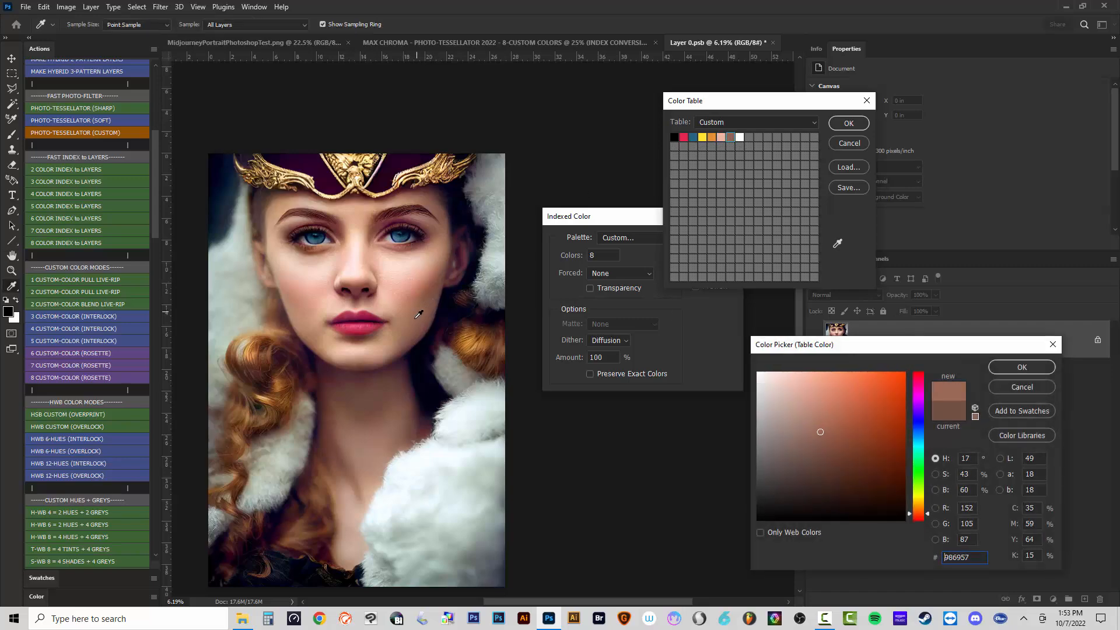
{"action": "left_click", "coordinate": [418, 326]}
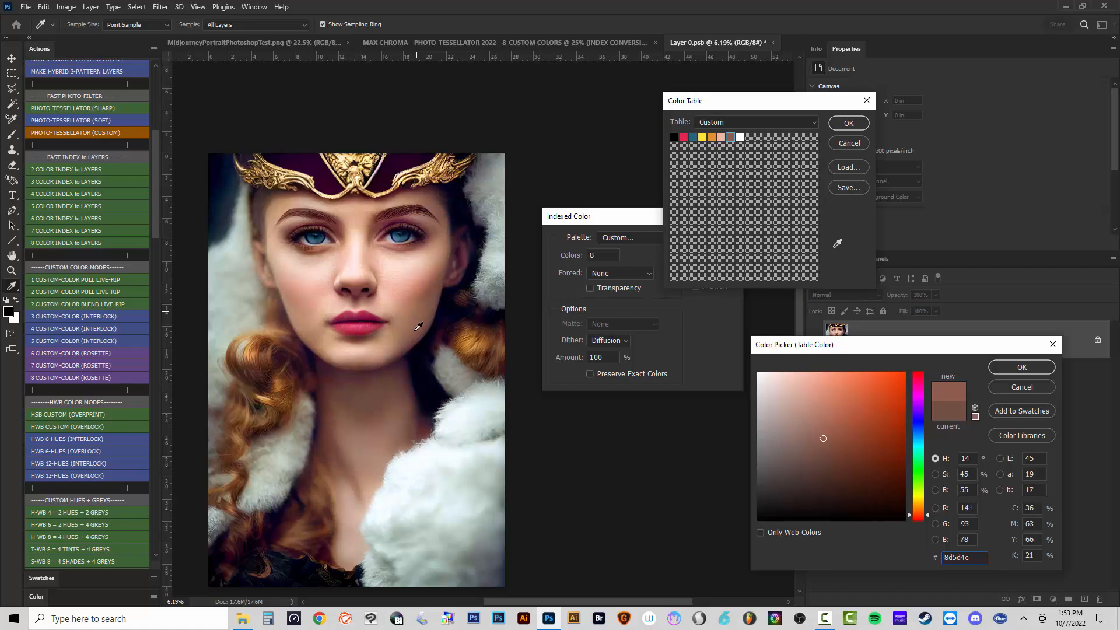
{"action": "mouse_move", "coordinate": [362, 400]}
{"action": "left_mouse_down"}
{"action": "mouse_move", "coordinate": [324, 372]}
{"action": "mouse_move", "coordinate": [358, 389]}
{"action": "left_mouse_up"}
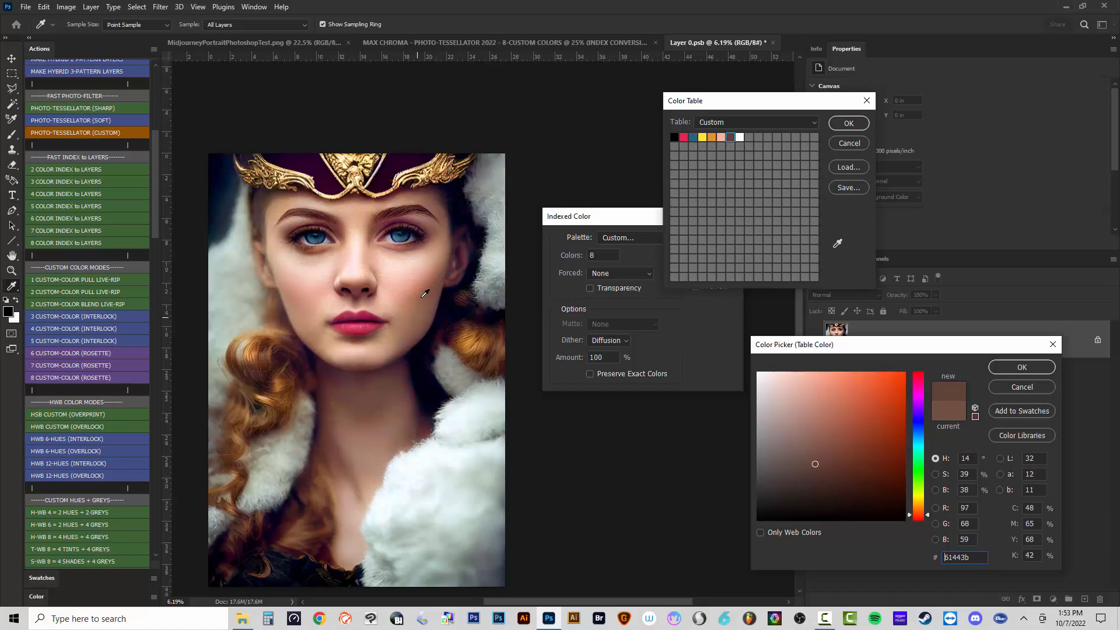
{"action": "left_click", "coordinate": [339, 222]}
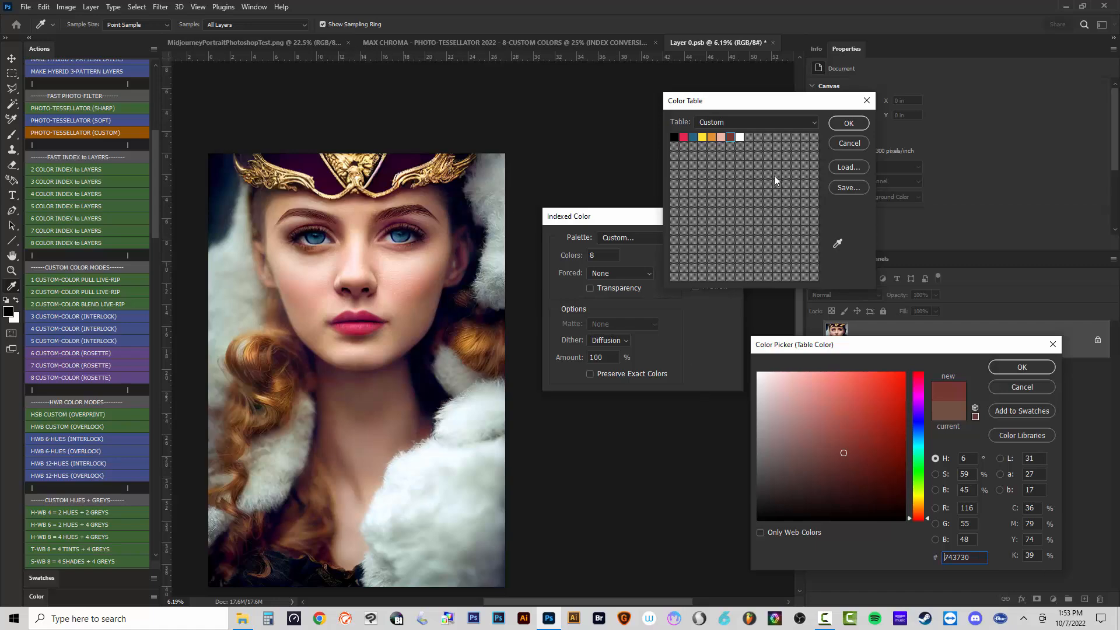
{"action": "left_click", "coordinate": [1021, 367]}
Switch the eyedropper sample size to 11 by 11 Average and resample the cheek for the sixth swatch as edaf9e.
{"action": "left_click", "coordinate": [721, 138]}
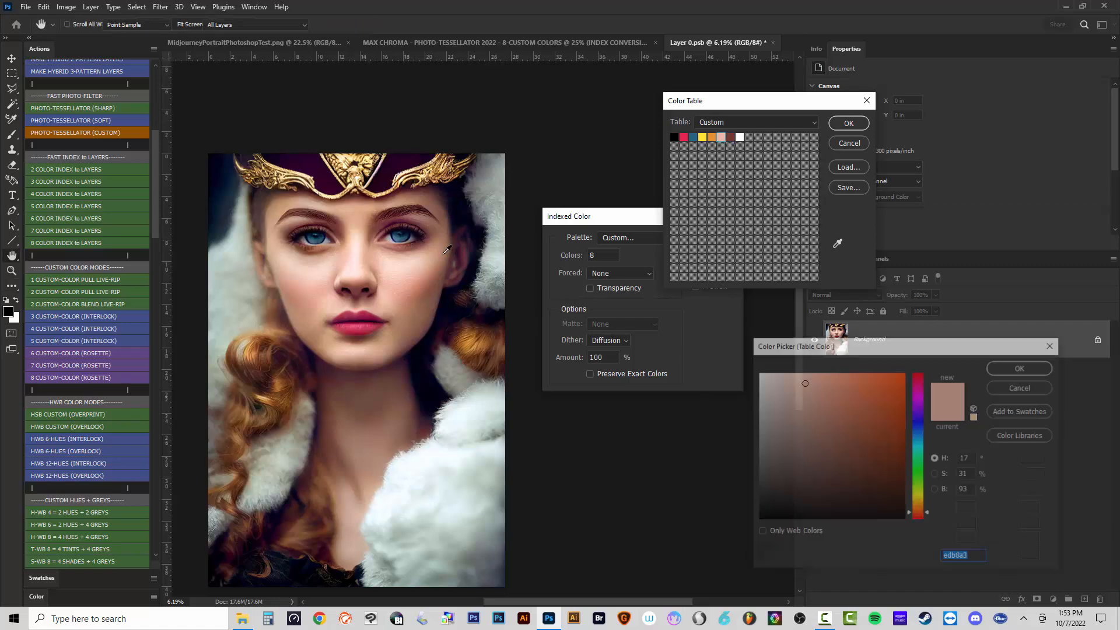
{"action": "left_click_drag", "start_coordinate": [419, 278], "coordinate": [412, 280]}
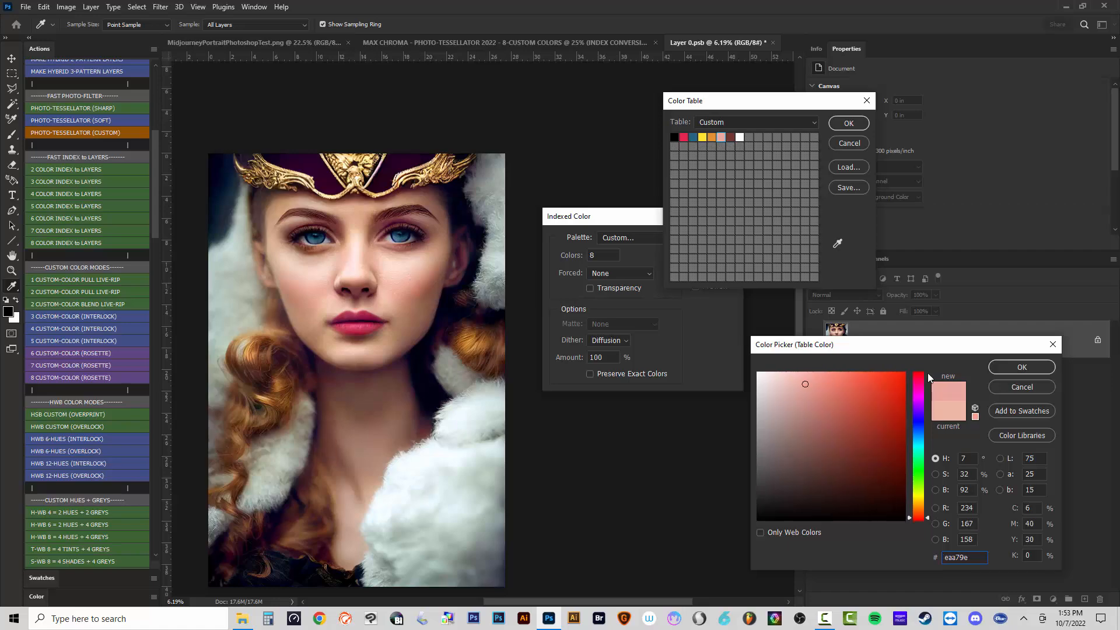
{"action": "left_click", "coordinate": [118, 26]}
{"action": "left_click", "coordinate": [127, 59]}
{"action": "left_click", "coordinate": [409, 282]}
{"action": "left_click", "coordinate": [409, 283]}
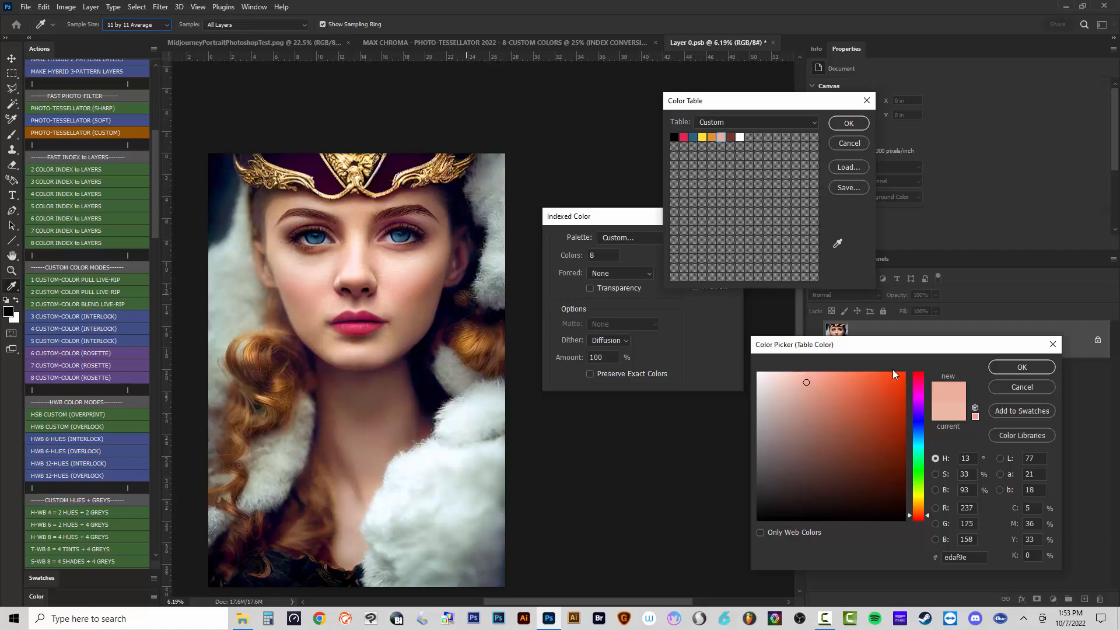
{"action": "left_click", "coordinate": [1000, 366]}
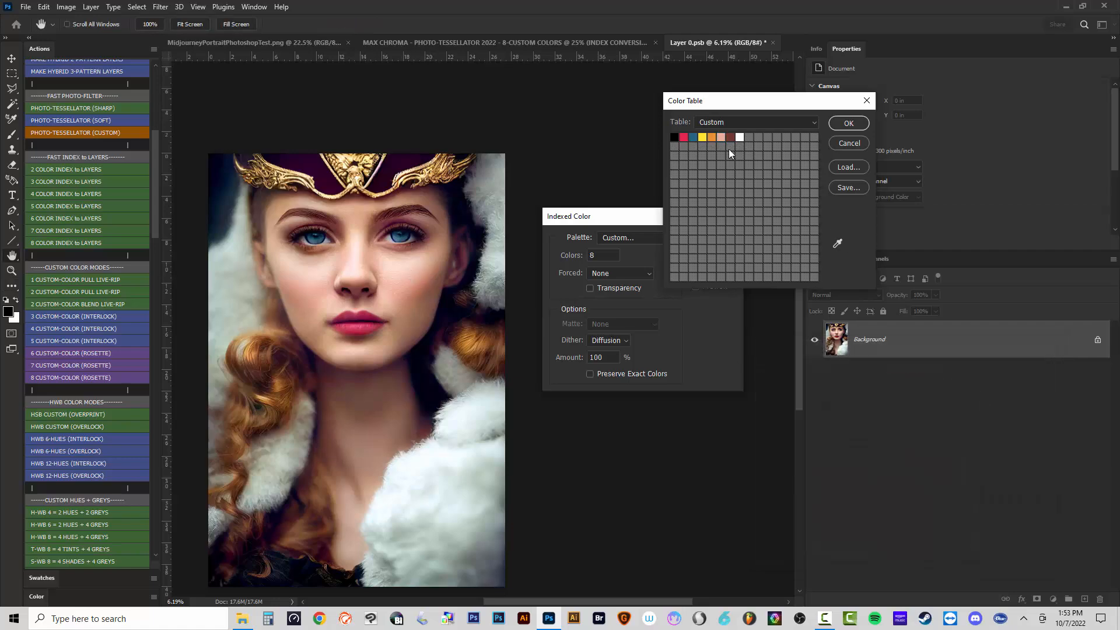
Resample the facial shadow for the seventh swatch as 6f3731 and accept the custom color table.
{"action": "left_click", "coordinate": [733, 138]}
{"action": "left_click_drag", "start_coordinate": [414, 320], "coordinate": [340, 224]}
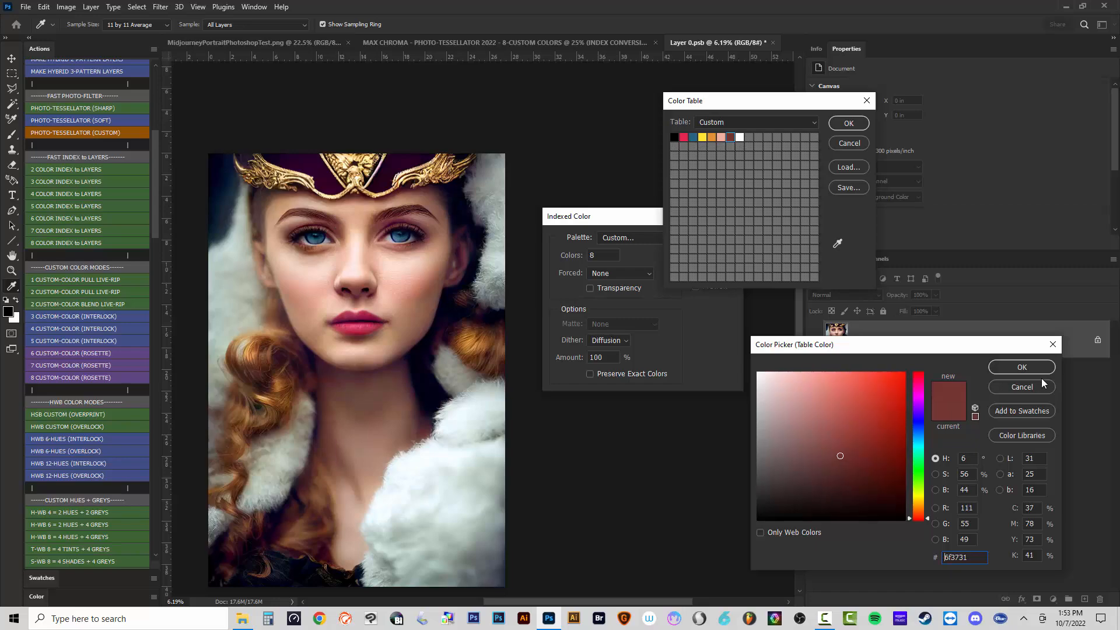
{"action": "left_click", "coordinate": [1026, 368]}
{"action": "left_click", "coordinate": [849, 123]}
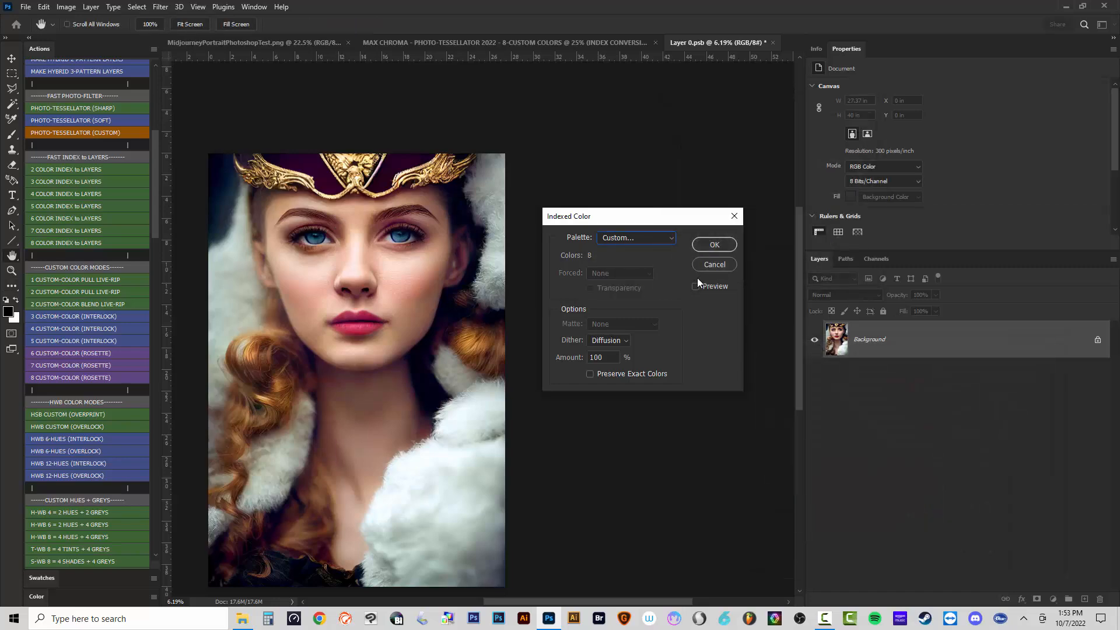
Compare the portrait with and without the preview of the eight-color custom palette using Diffusion dither at 100%.
{"action": "left_click", "coordinate": [697, 286]}
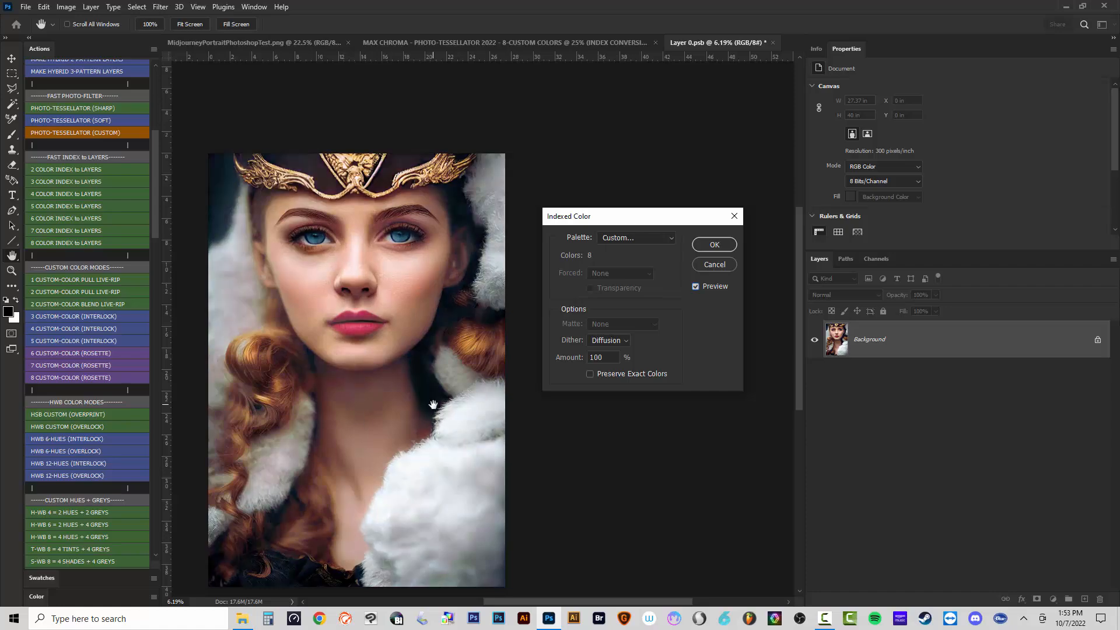
{"action": "left_click", "coordinate": [699, 289]}
{"action": "left_click", "coordinate": [700, 289]}
{"action": "double_click", "coordinate": [698, 289]}
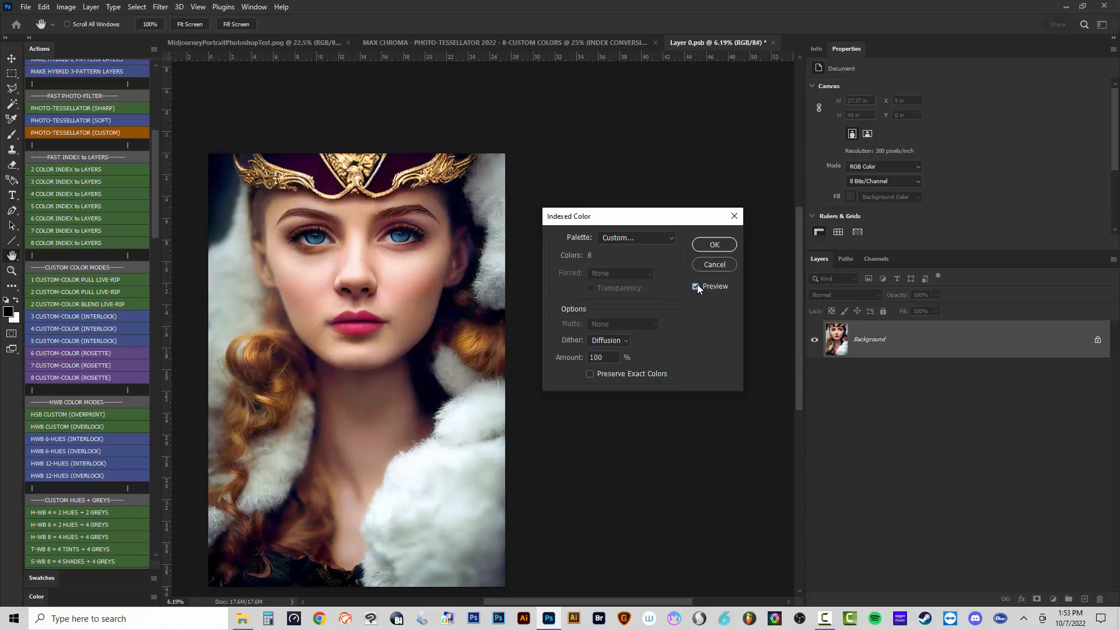
{"action": "double_click", "coordinate": [698, 288]}
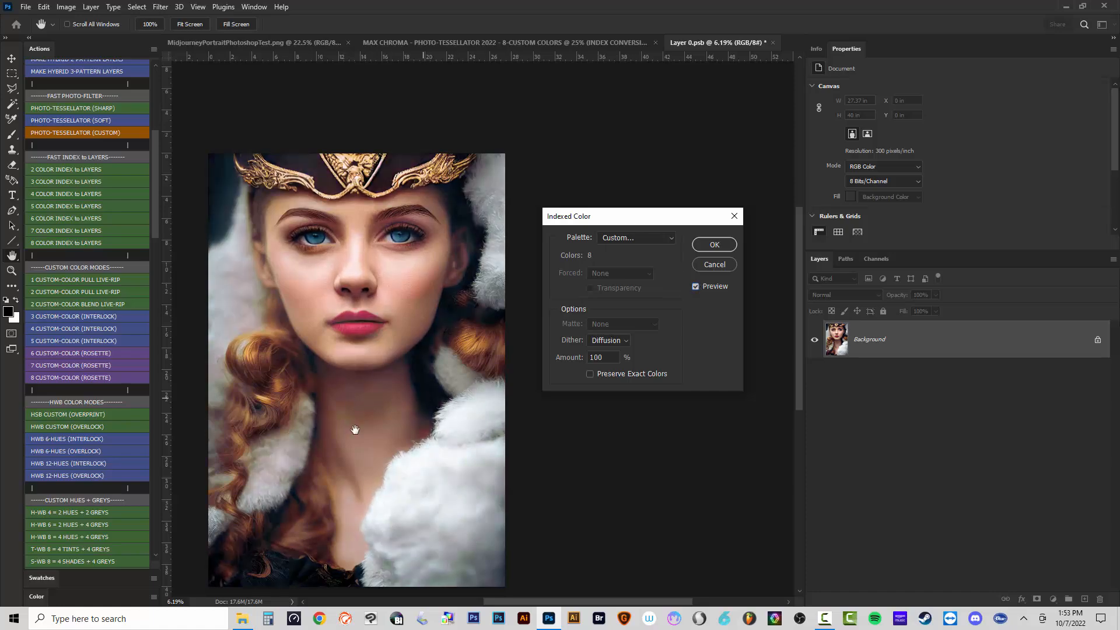
Accept the indexed conversion and the separation's image size of 6.847 by 10 inches at 600 pixels per inch.
{"action": "left_click", "coordinate": [712, 246]}
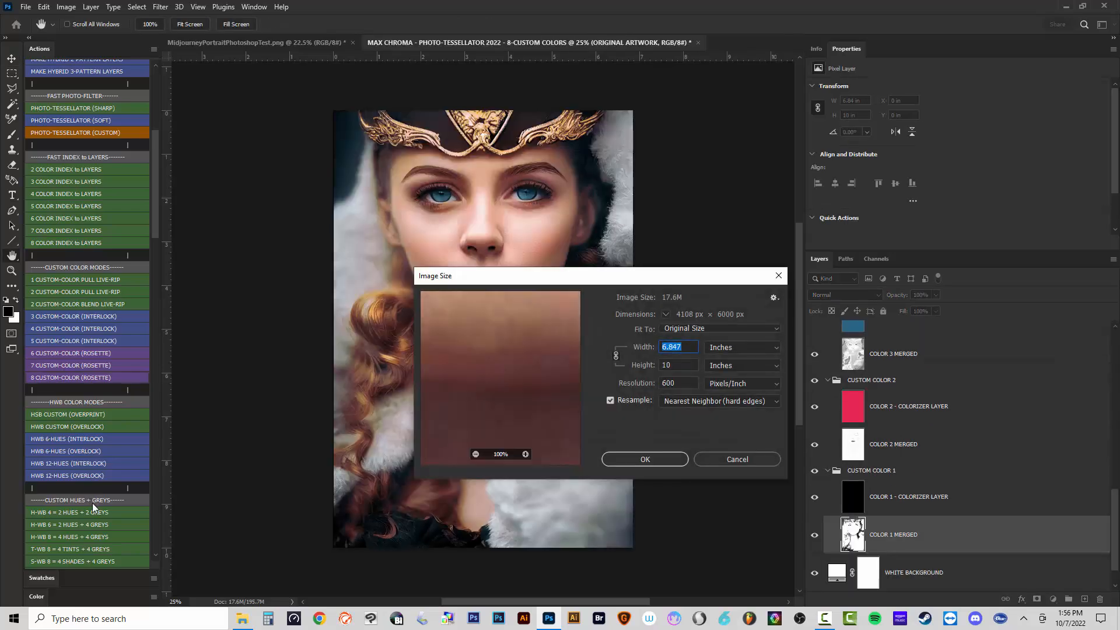
{"action": "left_click_drag", "start_coordinate": [564, 277], "coordinate": [819, 148]}
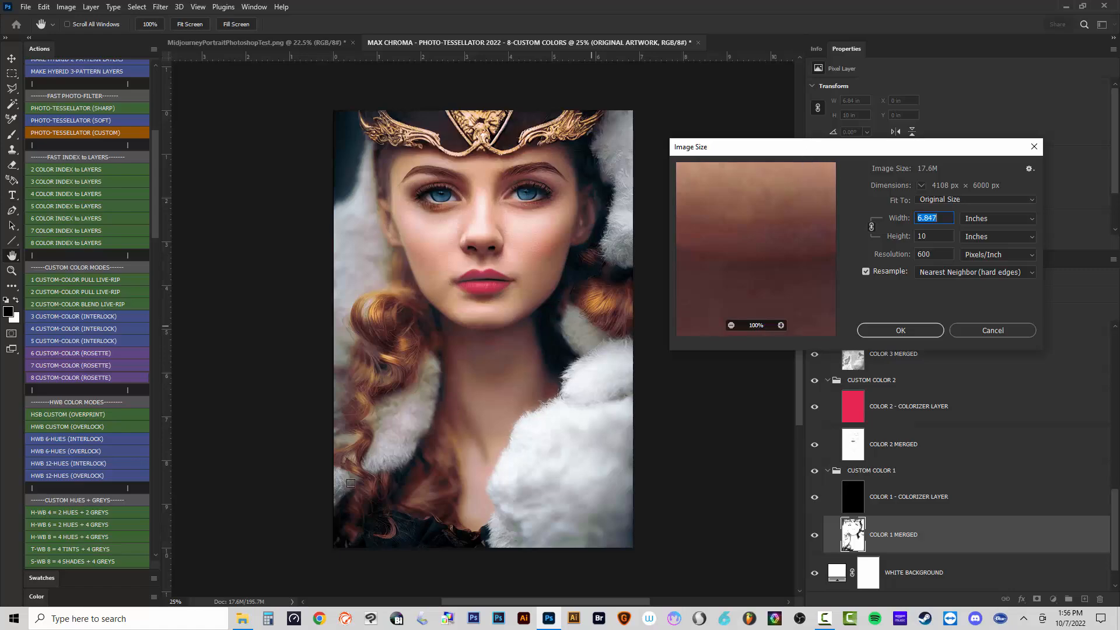
{"action": "left_click", "coordinate": [900, 330]}
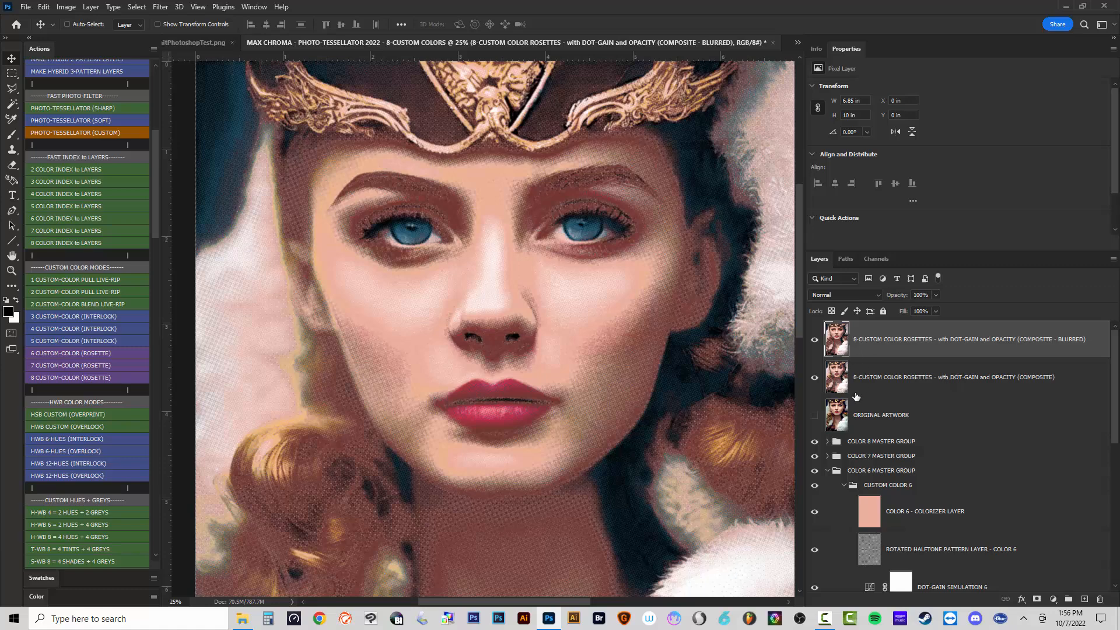
Hide the blurred composite, select the unblurred rosette composite layer and examine its halftone dots on the face, lips and neck.
{"action": "scroll", "coordinate": [522, 330], "scroll_direction": "down", "scroll_amount": 7}
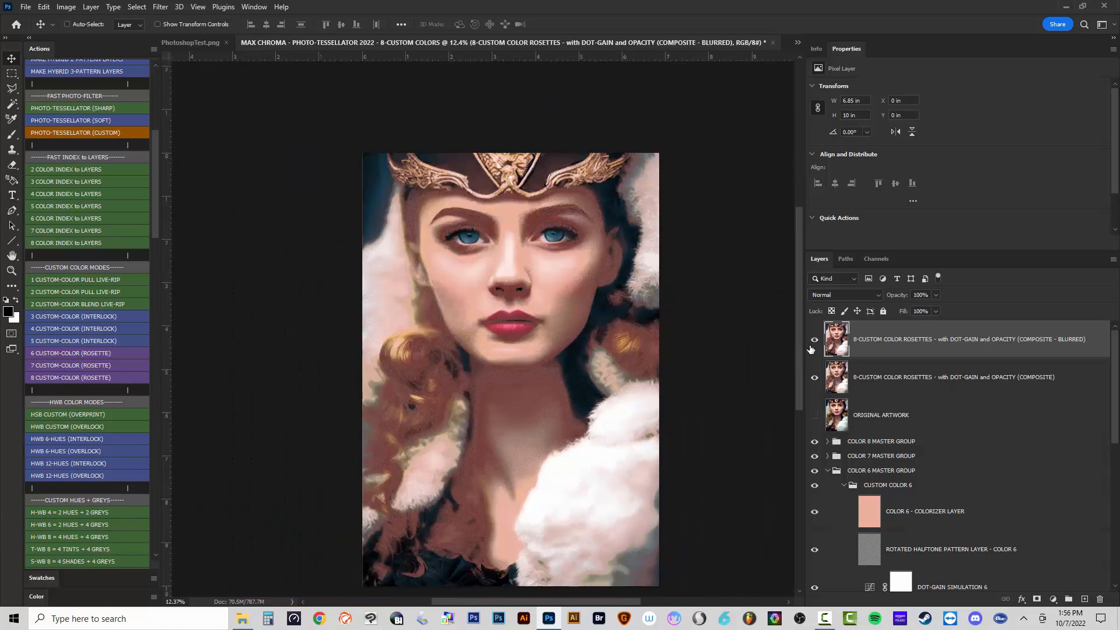
{"action": "left_click", "coordinate": [971, 379]}
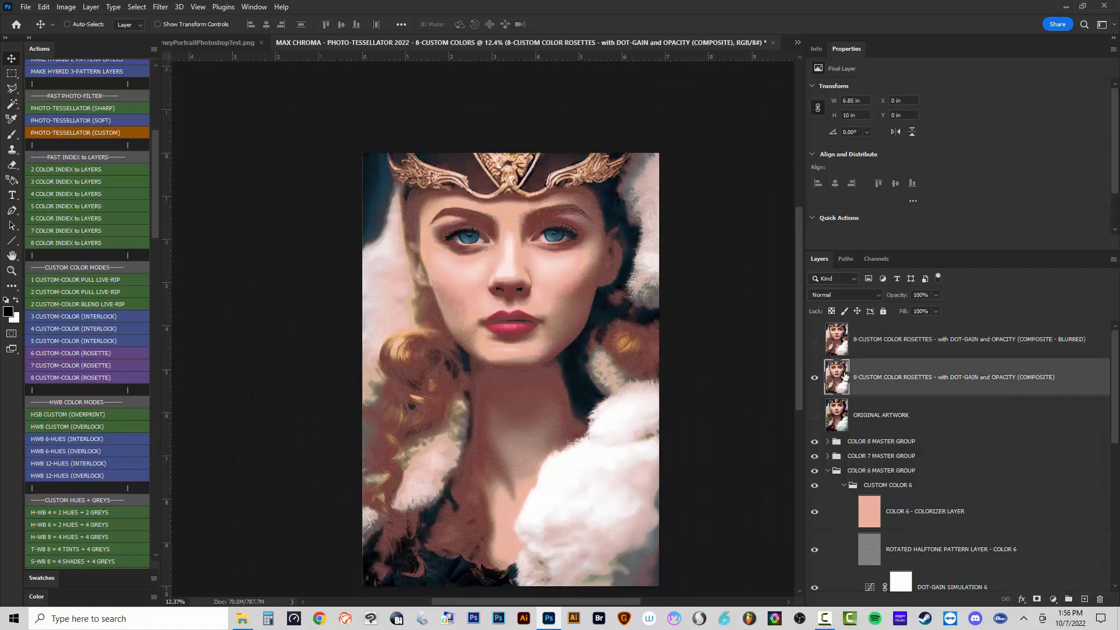
{"action": "scroll", "coordinate": [634, 398], "scroll_direction": "up", "scroll_amount": 1}
{"action": "scroll", "coordinate": [636, 397], "scroll_direction": "up", "scroll_amount": 7}
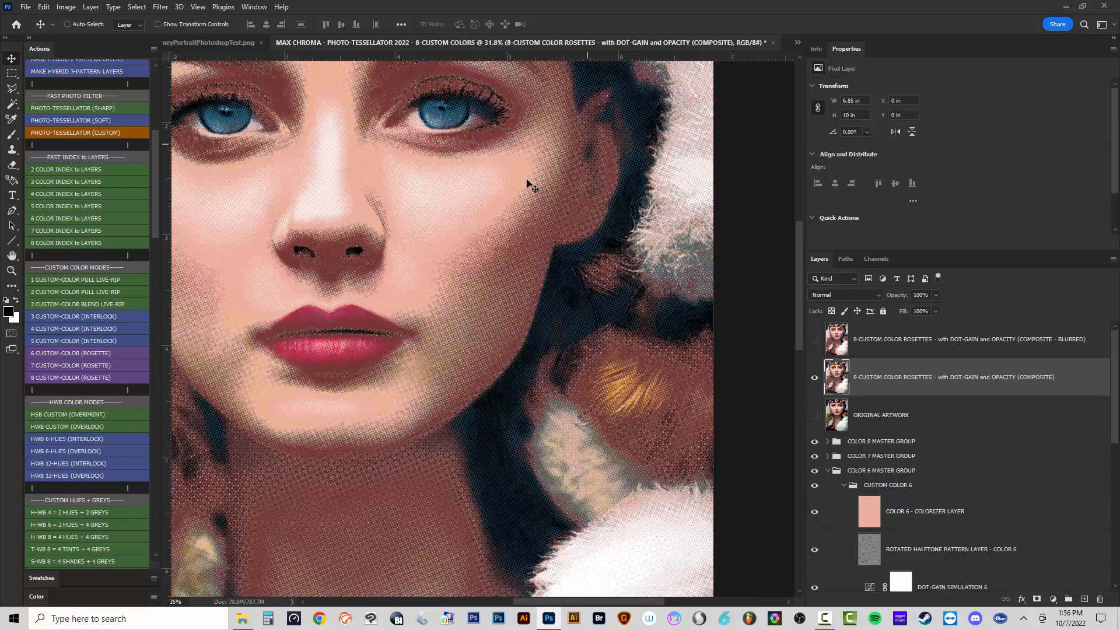
{"action": "scroll", "coordinate": [532, 204], "scroll_direction": "down", "scroll_amount": 3}
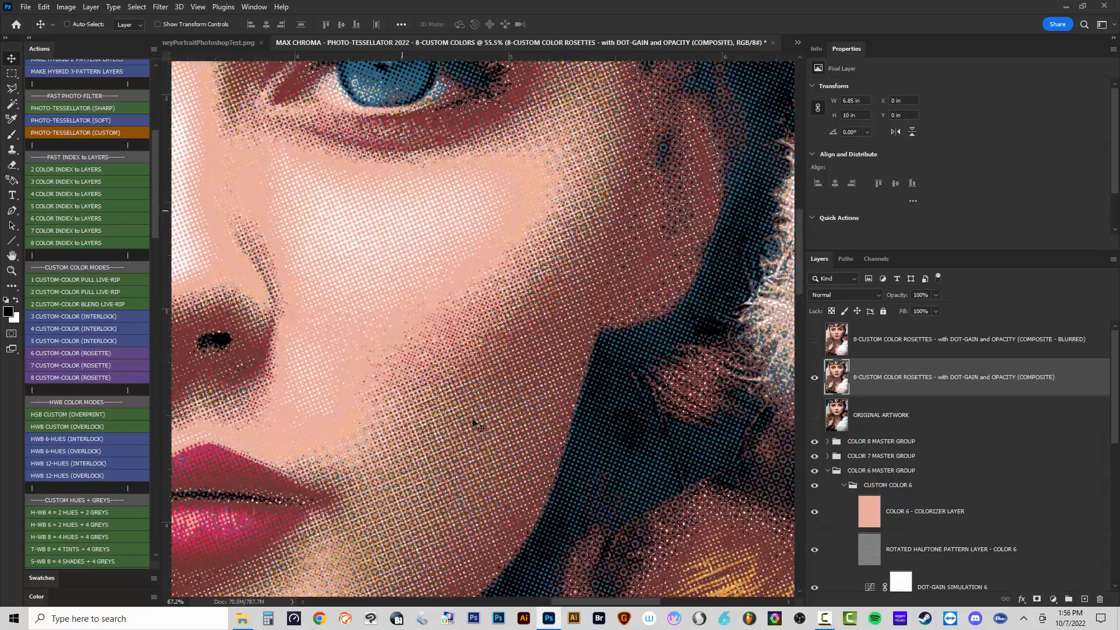
{"action": "scroll", "coordinate": [530, 364], "scroll_direction": "up", "scroll_amount": 4}
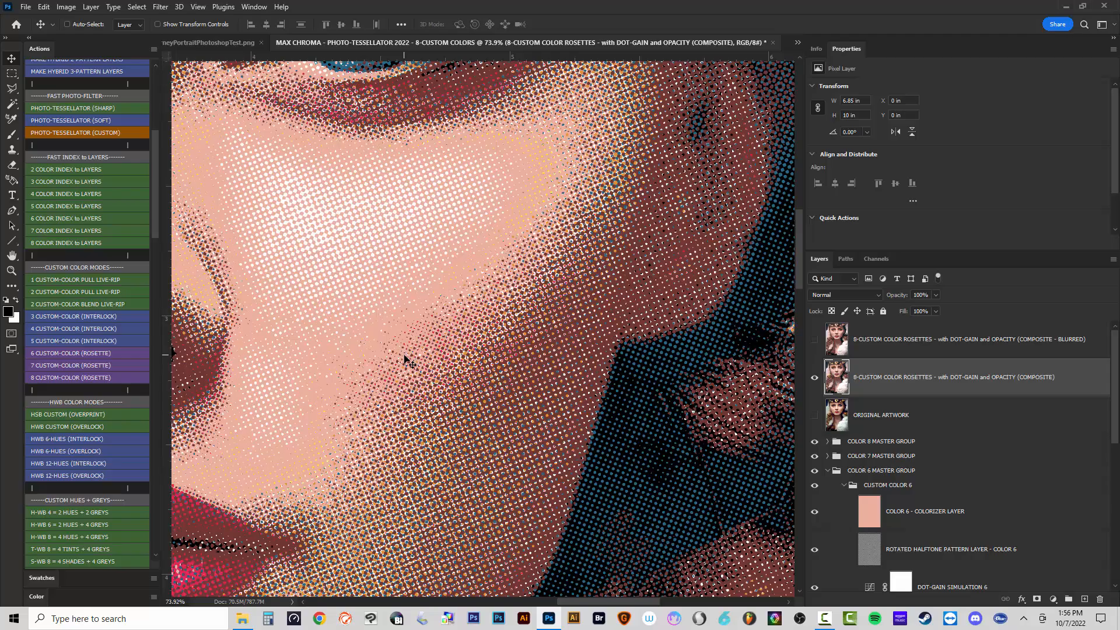
{"action": "scroll", "coordinate": [408, 359], "scroll_direction": "down", "scroll_amount": 5}
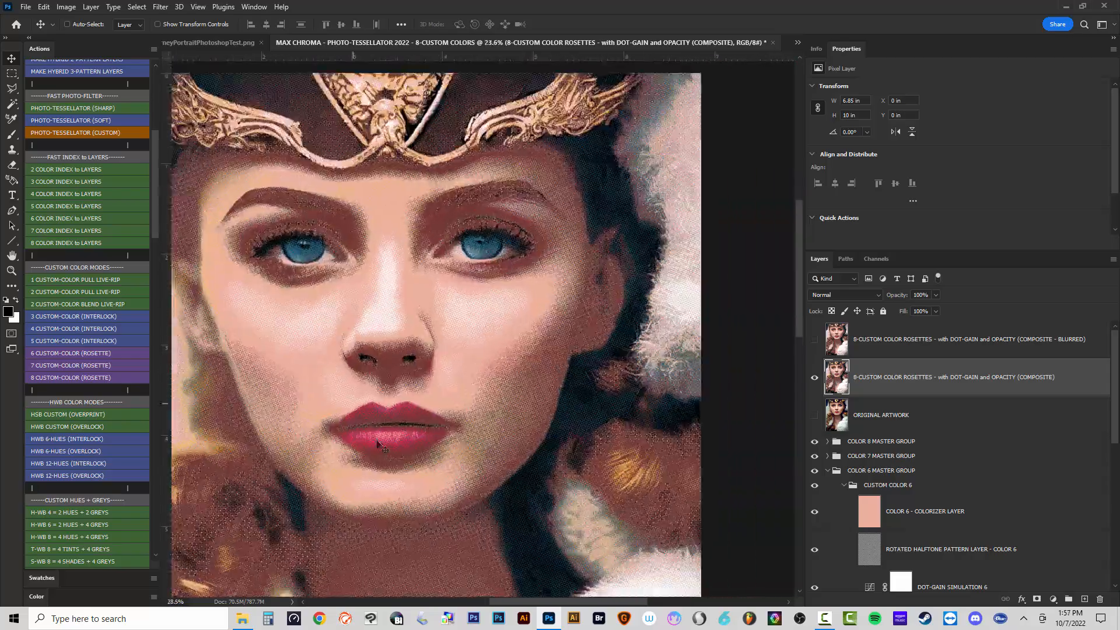
{"action": "scroll", "coordinate": [379, 446], "scroll_direction": "up", "scroll_amount": 4}
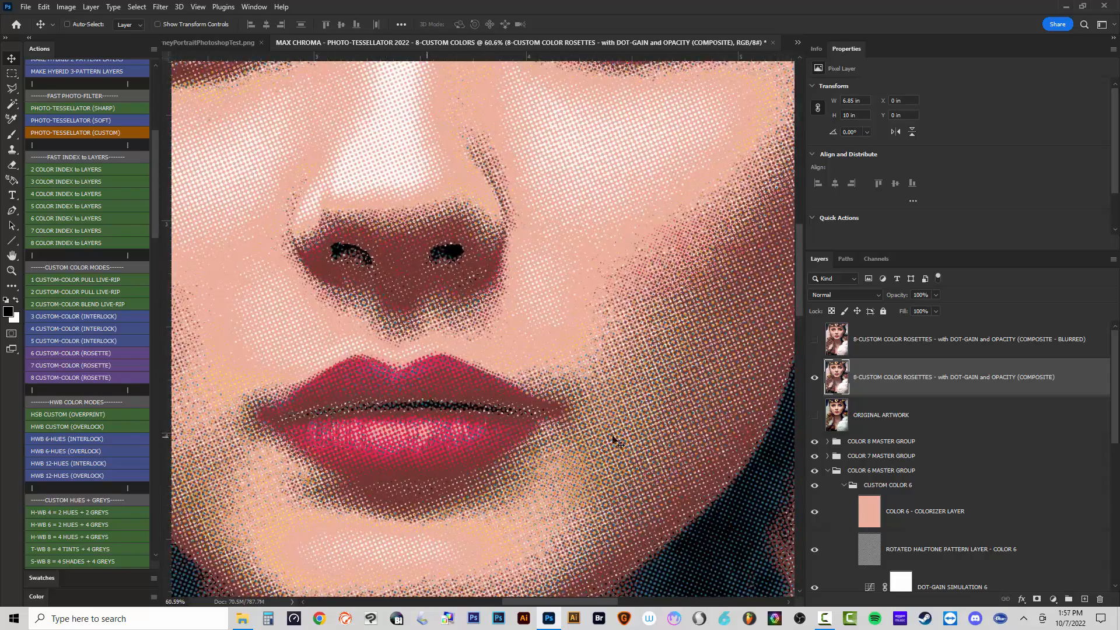
{"action": "scroll", "coordinate": [550, 318], "scroll_direction": "down", "scroll_amount": 1}
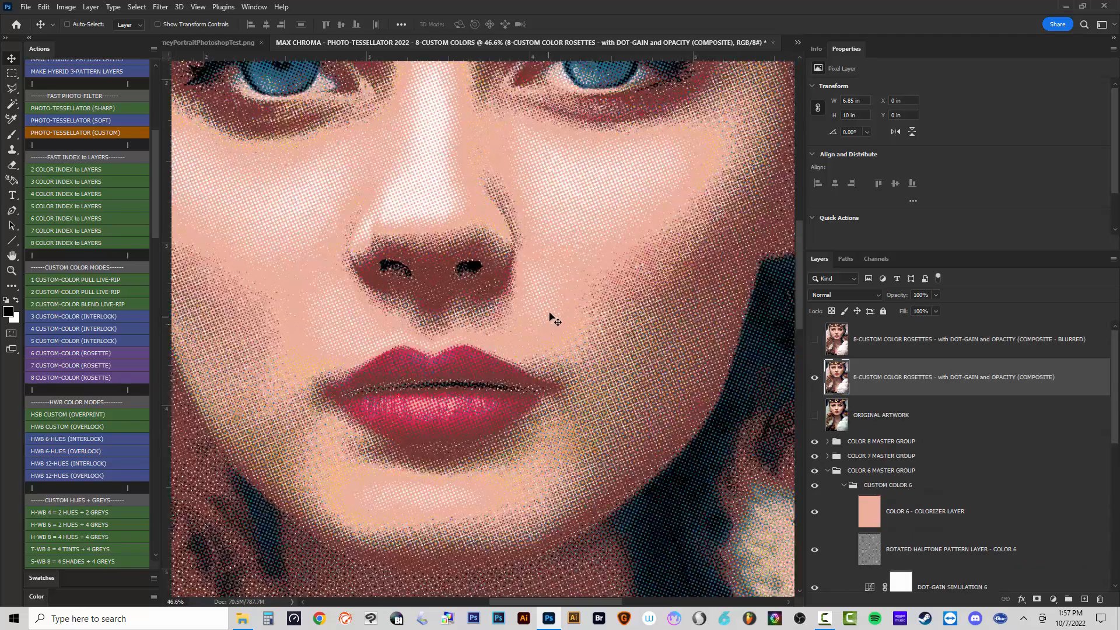
{"action": "scroll", "coordinate": [550, 318], "scroll_direction": "down", "scroll_amount": 4}
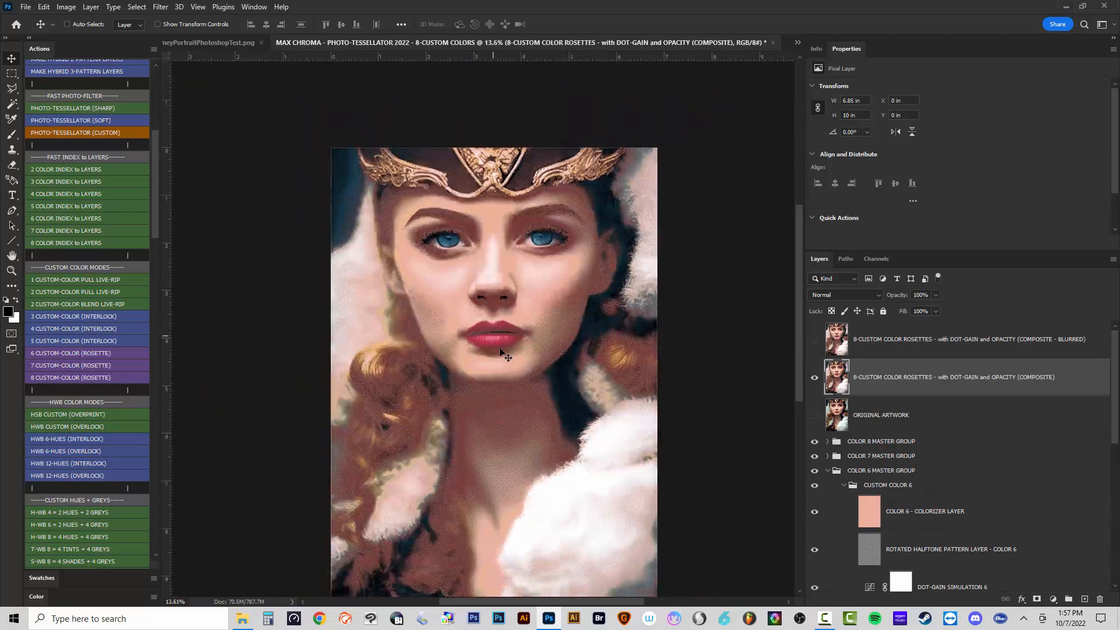
{"action": "scroll", "coordinate": [504, 355], "scroll_direction": "up", "scroll_amount": 4}
{"action": "scroll", "coordinate": [461, 350], "scroll_direction": "down", "scroll_amount": 4}
{"action": "scroll", "coordinate": [452, 333], "scroll_direction": "up", "scroll_amount": 1}
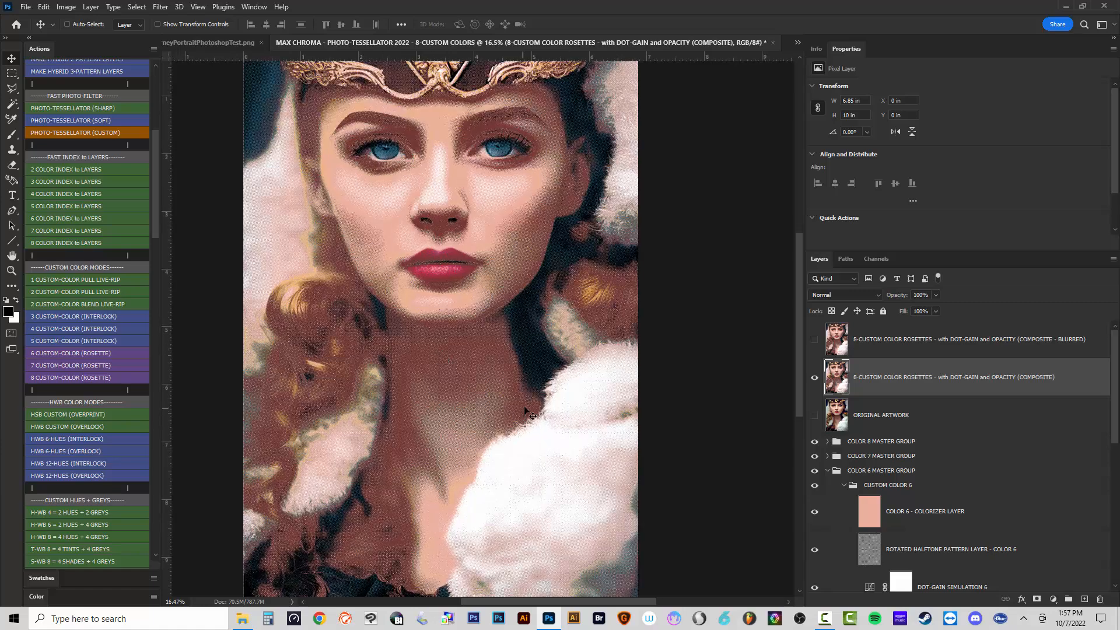
Review the color master groups in the layer stack and close the 8-CUSTOM COLORS document without saving.
{"action": "left_click_drag", "start_coordinate": [921, 257], "coordinate": [884, 74]}
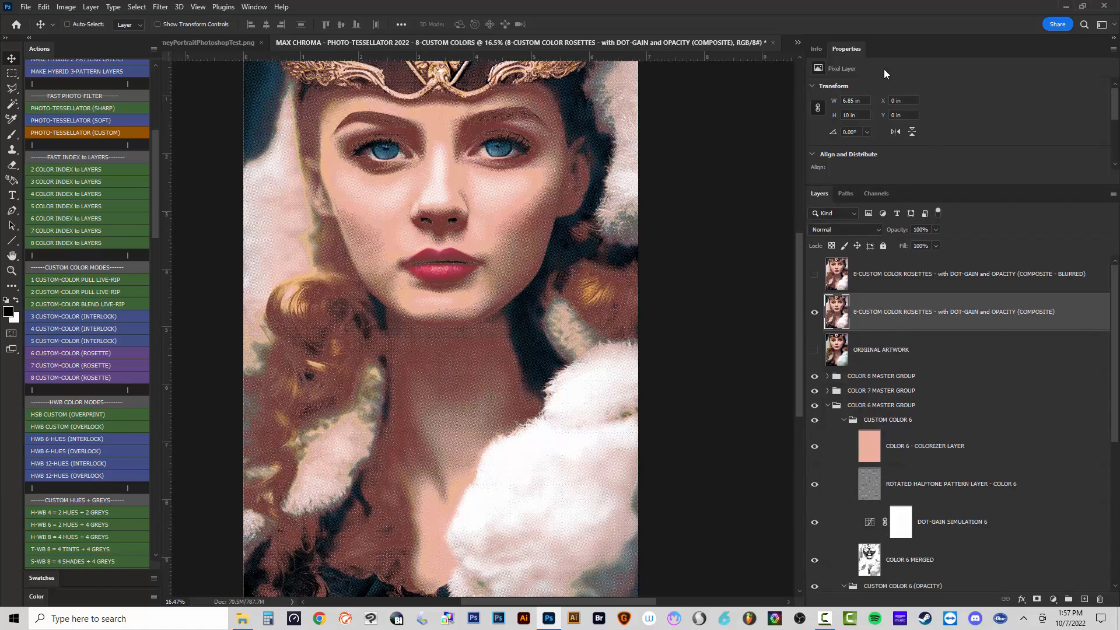
{"action": "scroll", "coordinate": [881, 443], "scroll_direction": "down", "scroll_amount": 5}
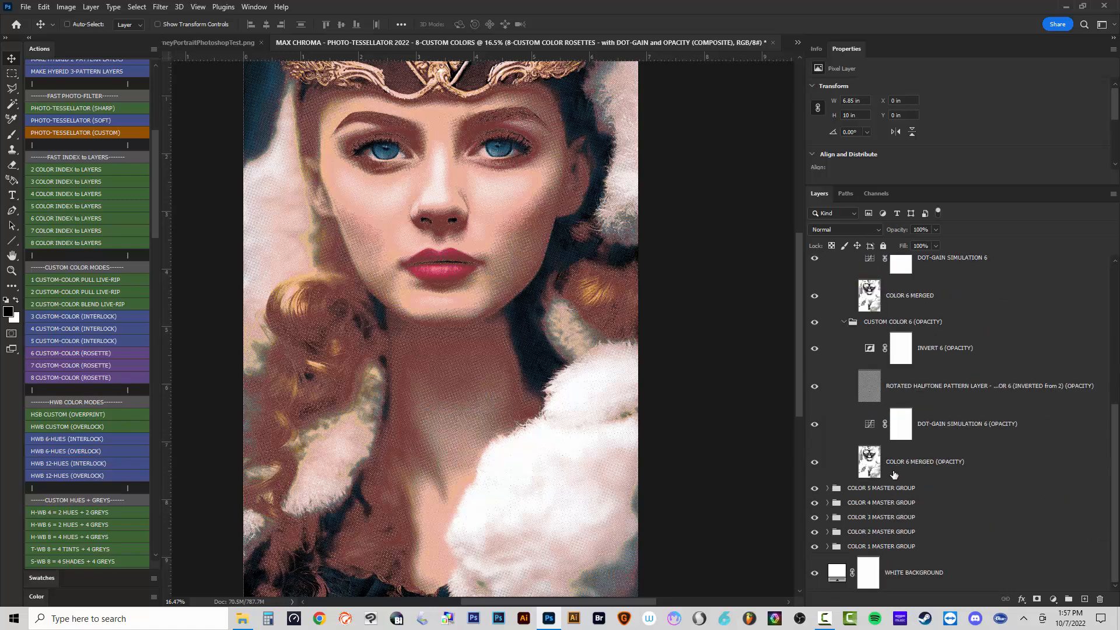
{"action": "scroll", "coordinate": [892, 479], "scroll_direction": "up", "scroll_amount": 4}
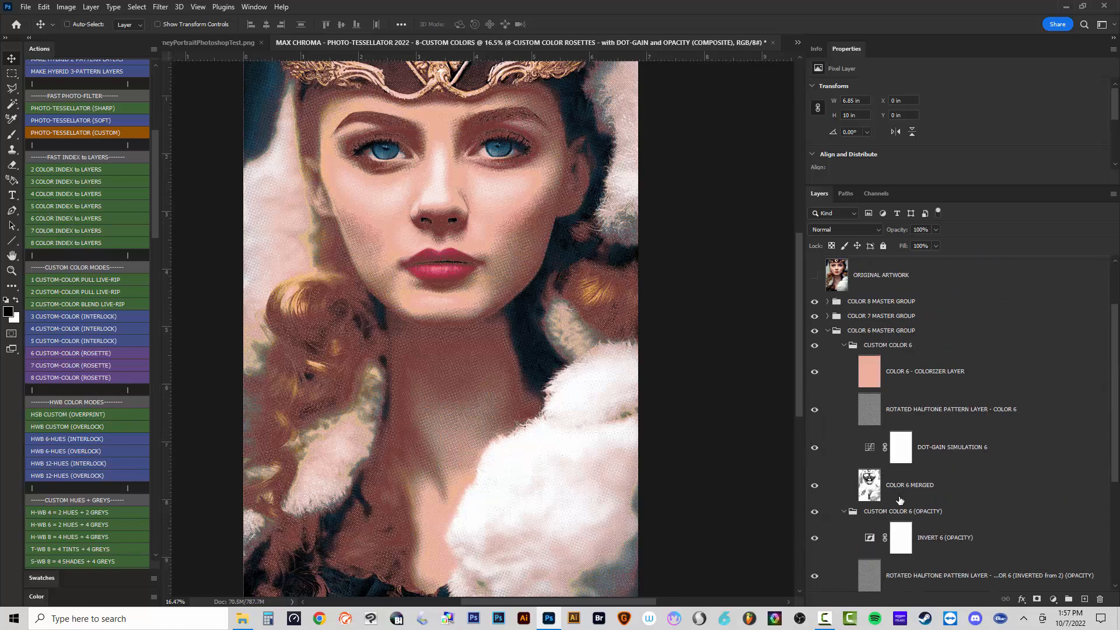
{"action": "left_click", "coordinate": [772, 42]}
{"action": "left_click", "coordinate": [558, 238]}
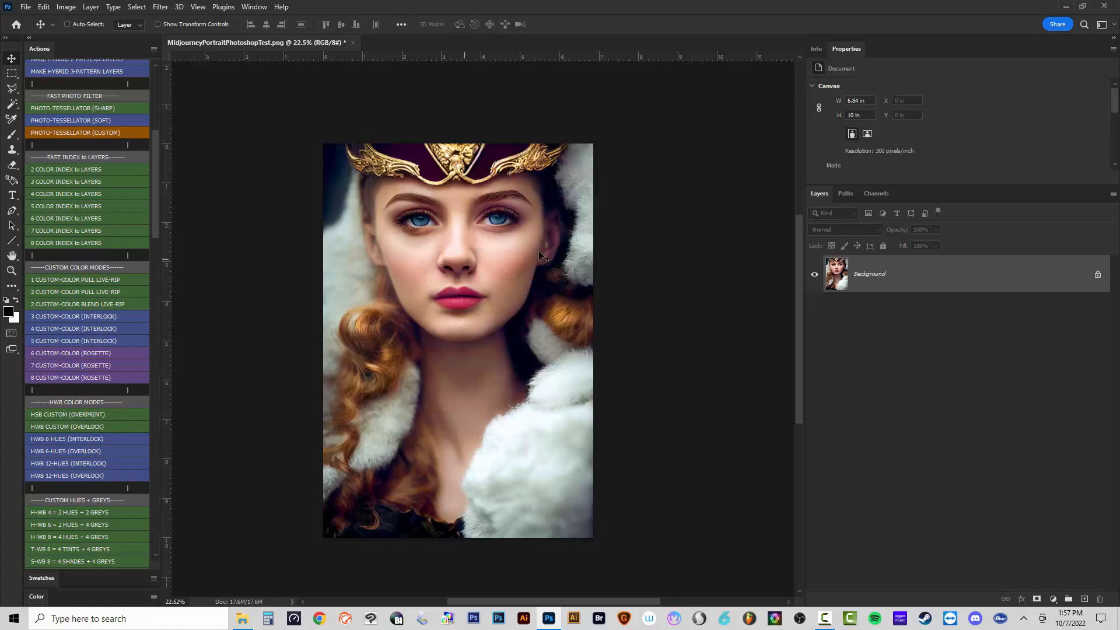
Run the PHOTO-TESSELLATOR (SHARP) action on the original portrait, accepting 6.843 by 10 inches at 600 pixels per inch and the pattern prompts.
{"action": "left_click", "coordinate": [92, 107]}
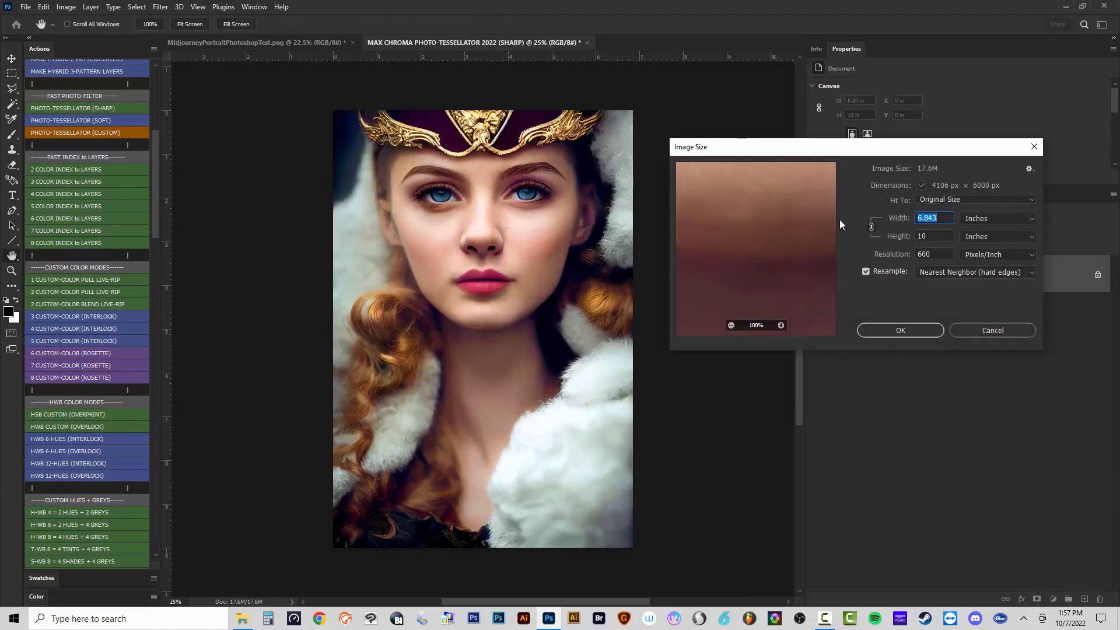
{"action": "left_click", "coordinate": [910, 335]}
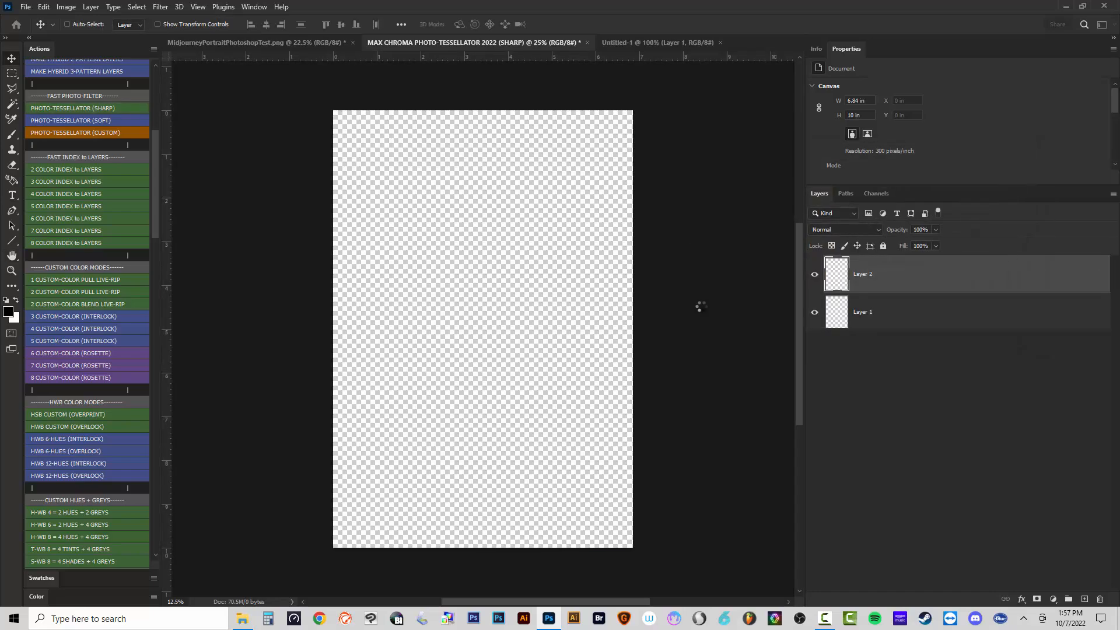
{"action": "left_click", "coordinate": [721, 253]}
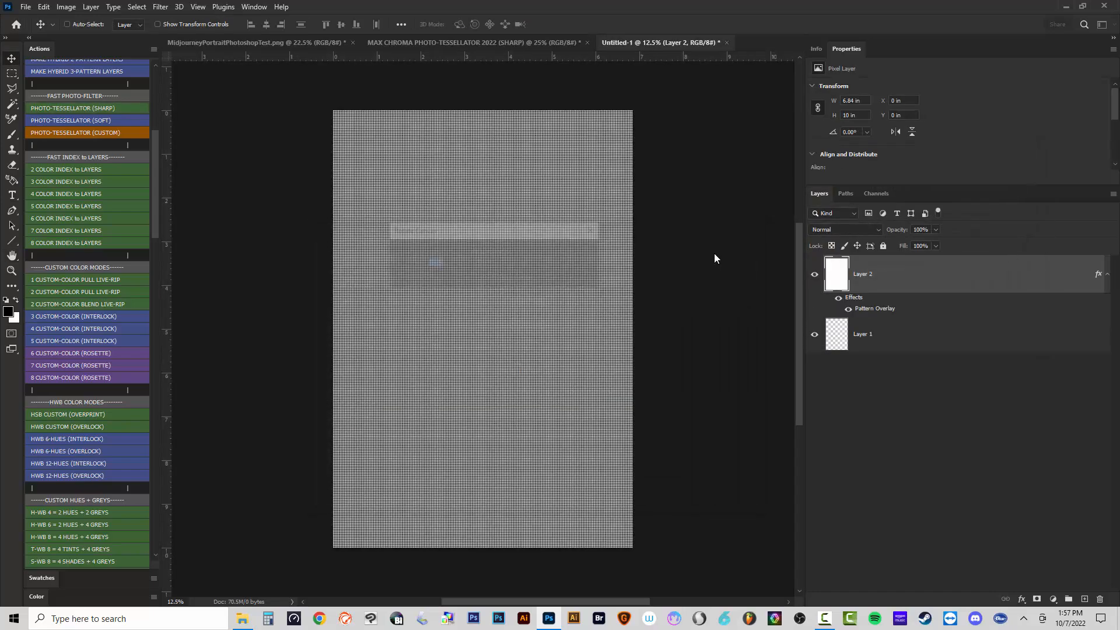
{"action": "left_click", "coordinate": [588, 255]}
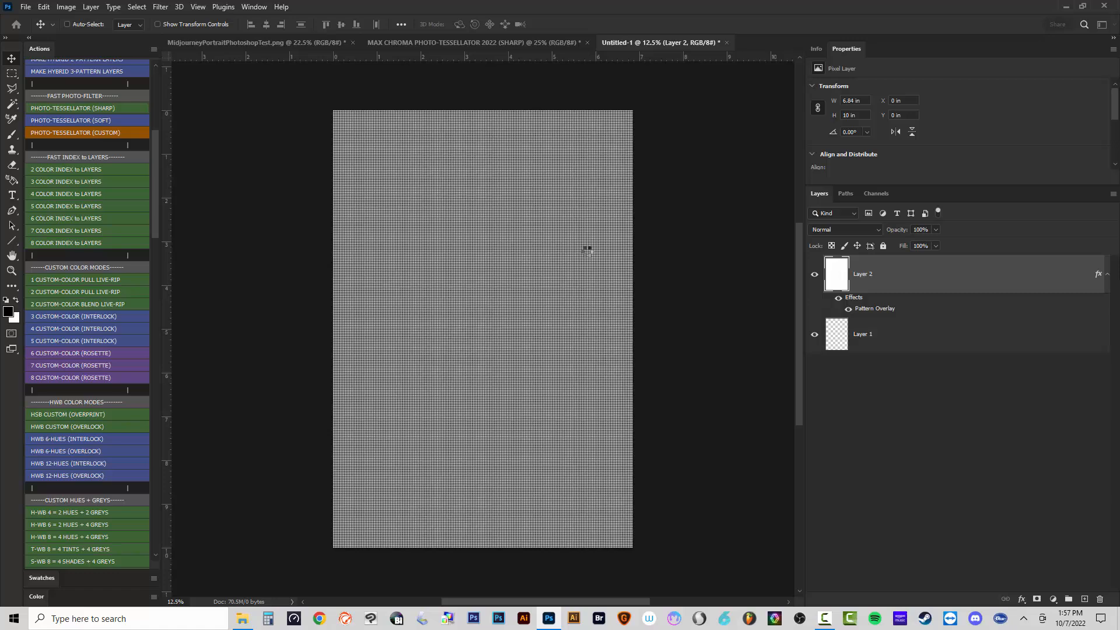
{"action": "left_click", "coordinate": [585, 256]}
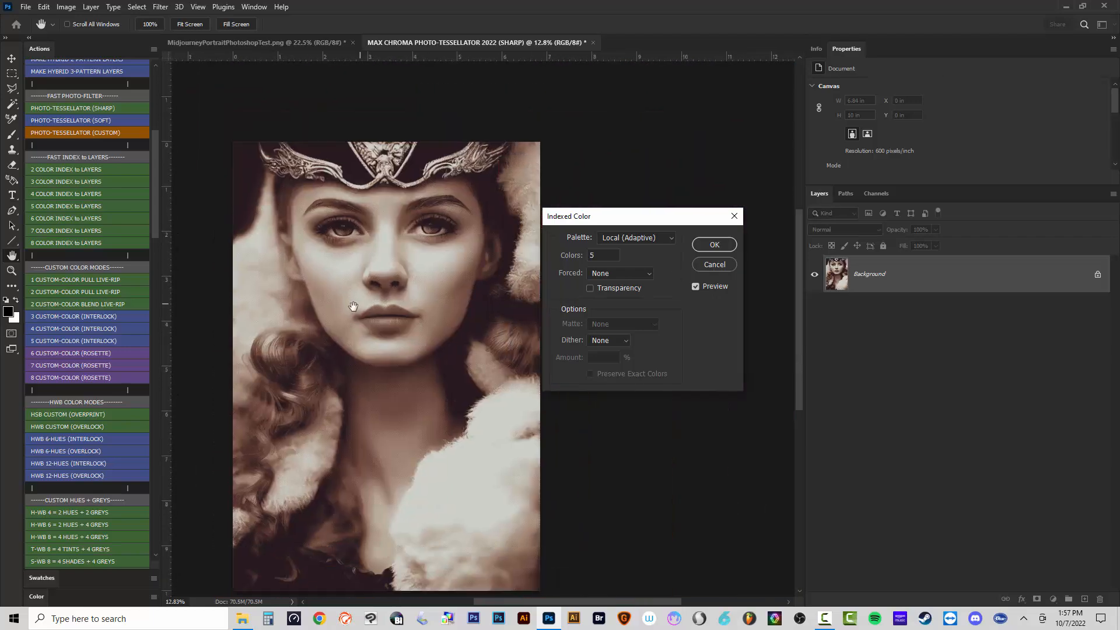
Try the Previous palette for the indexed conversion and compare its preview with the original portrait.
{"action": "left_click", "coordinate": [695, 286]}
{"action": "left_click", "coordinate": [636, 237]}
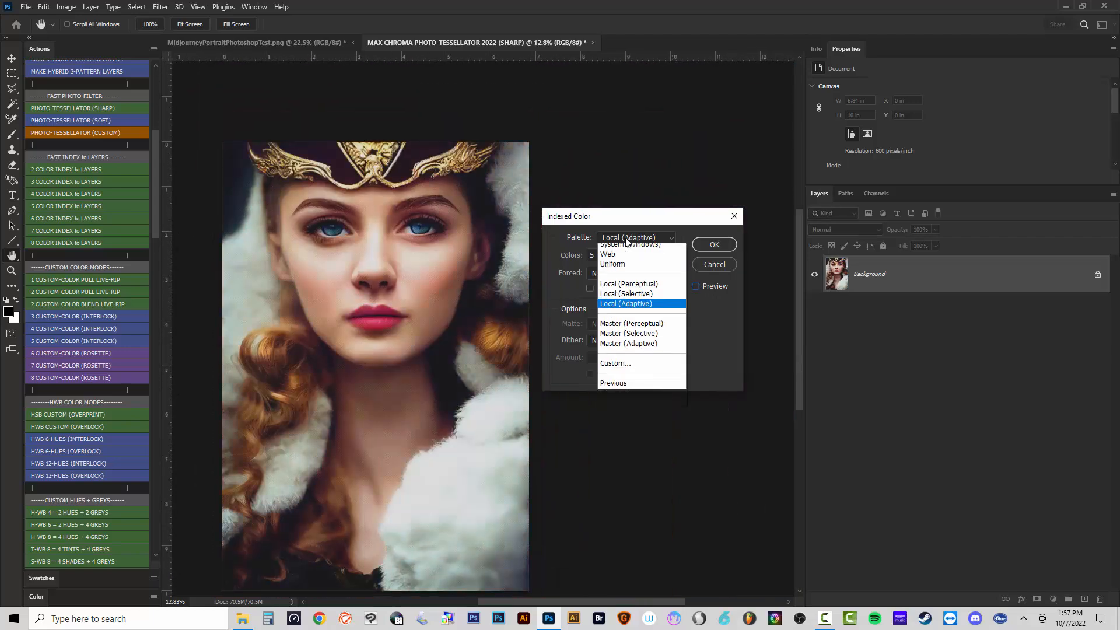
{"action": "left_click", "coordinate": [626, 408]}
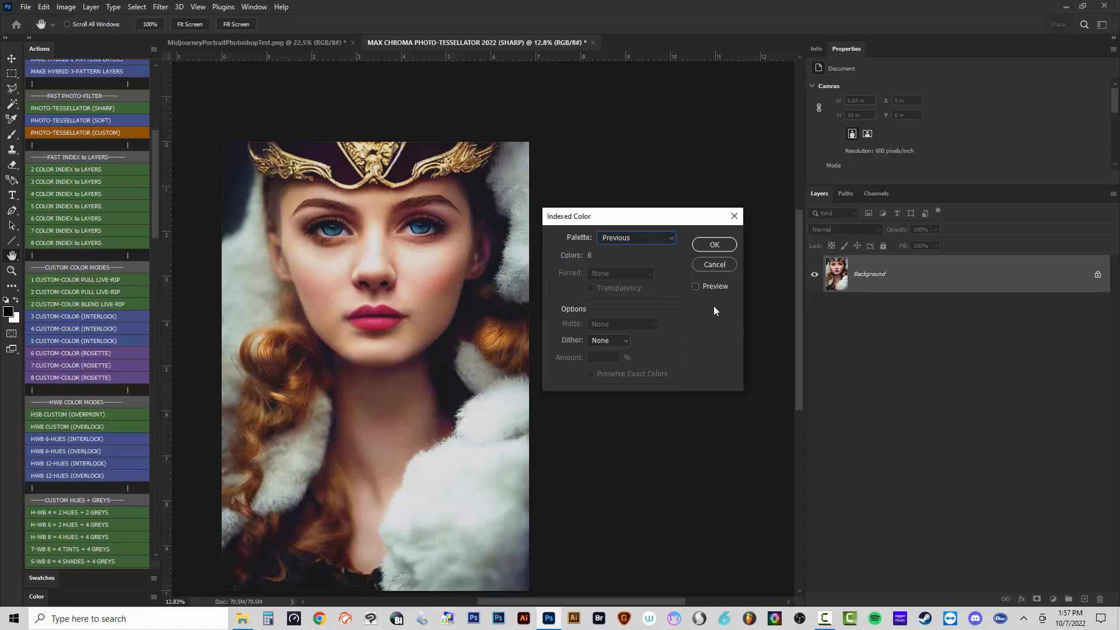
{"action": "left_click", "coordinate": [698, 286]}
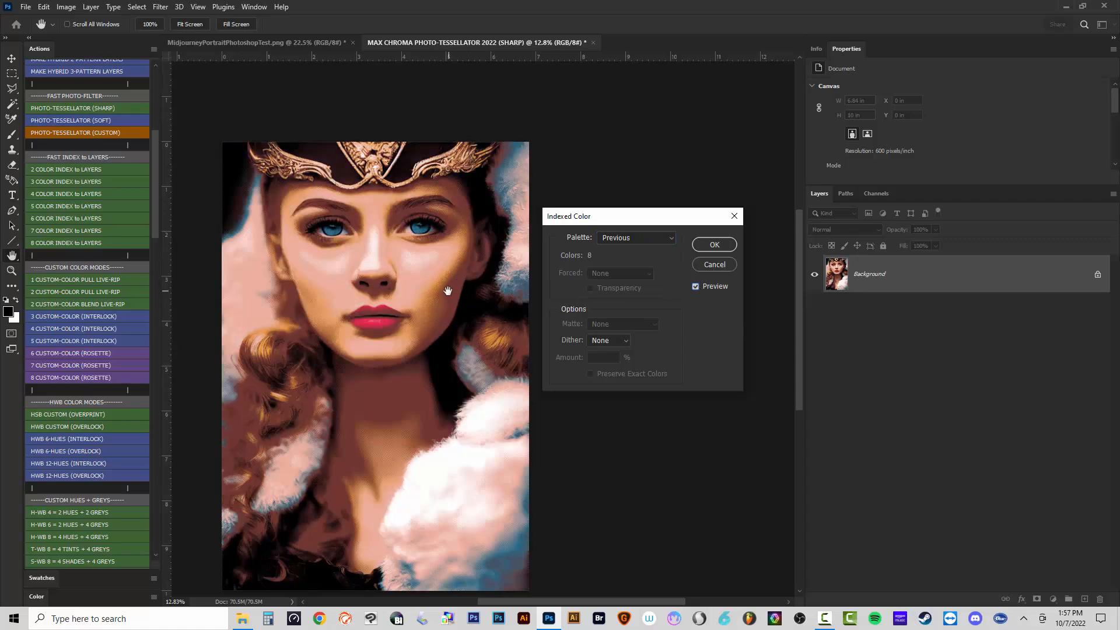
{"action": "left_click", "coordinate": [695, 286]}
Base the indexed conversion on a five-color Local (Perceptual) palette and open it as a custom color table.
{"action": "left_click", "coordinate": [644, 238]}
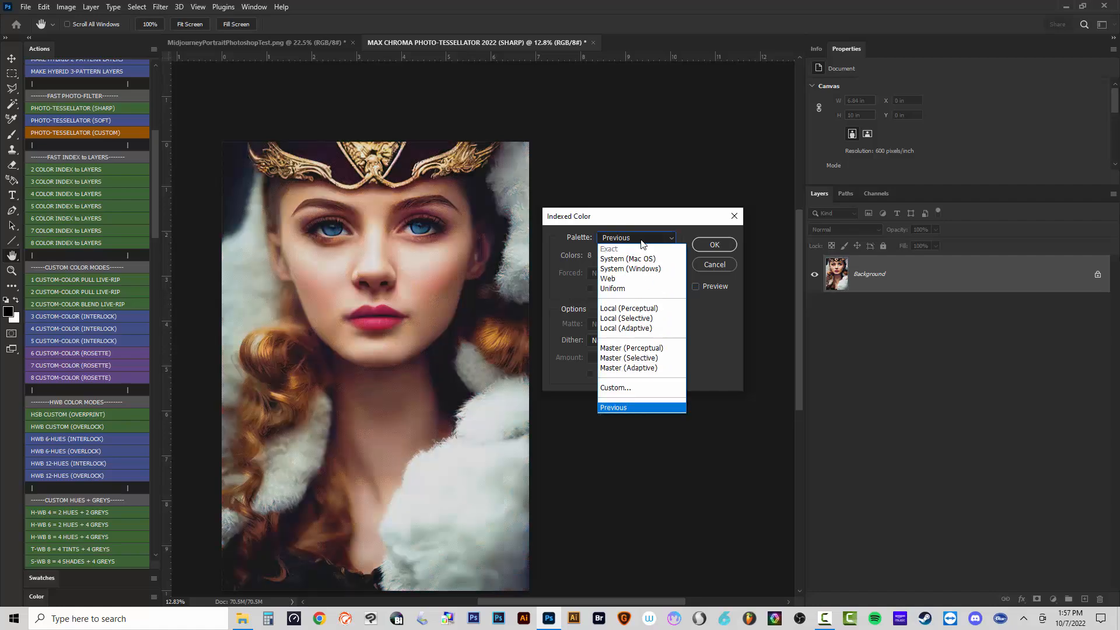
{"action": "left_click", "coordinate": [629, 308]}
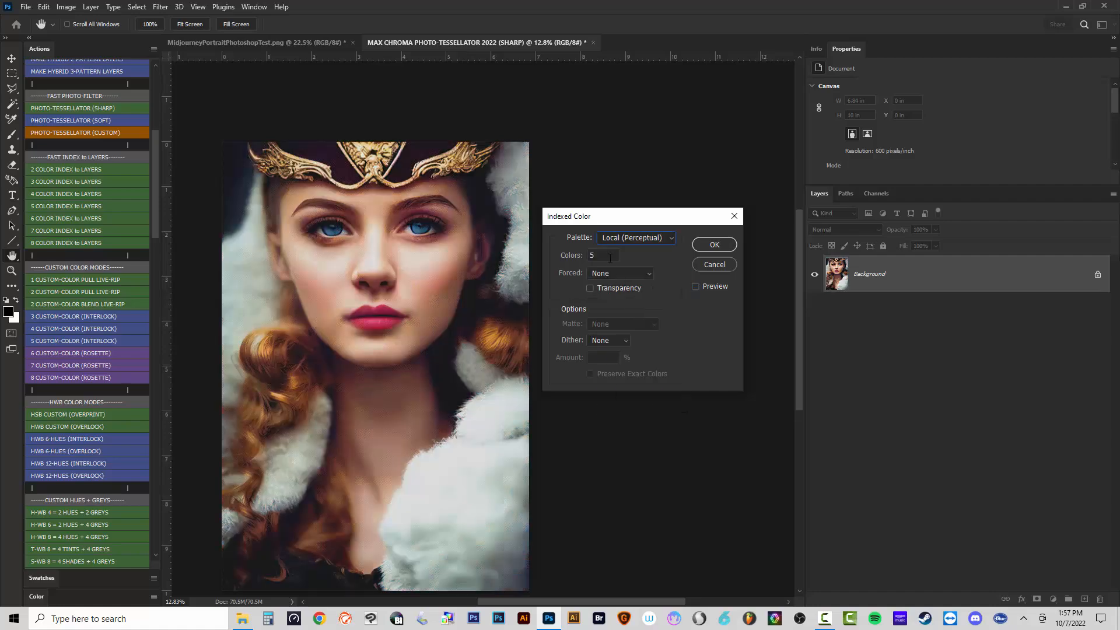
{"action": "left_click", "coordinate": [695, 286]}
{"action": "left_click", "coordinate": [659, 237]}
{"action": "left_click", "coordinate": [629, 389]}
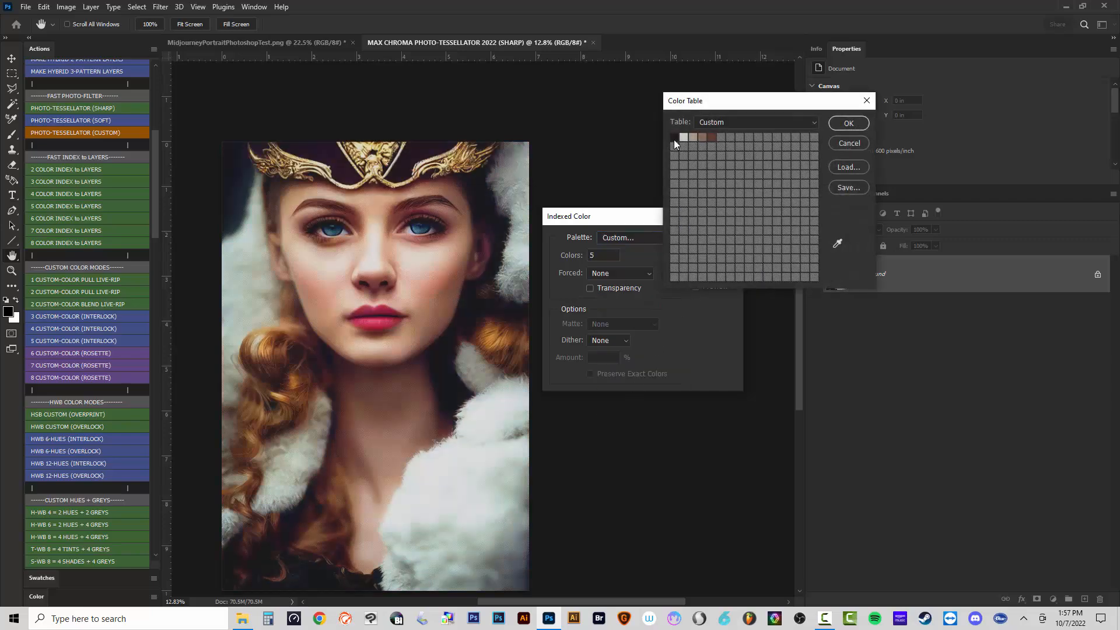
Set the first swatch of the custom color table to black and the second to white ffffff.
{"action": "left_click", "coordinate": [673, 138]}
{"action": "key", "text": "Return"}
{"action": "left_click", "coordinate": [683, 137]}
{"action": "key", "text": "Return"}
{"action": "left_click", "coordinate": [685, 138]}
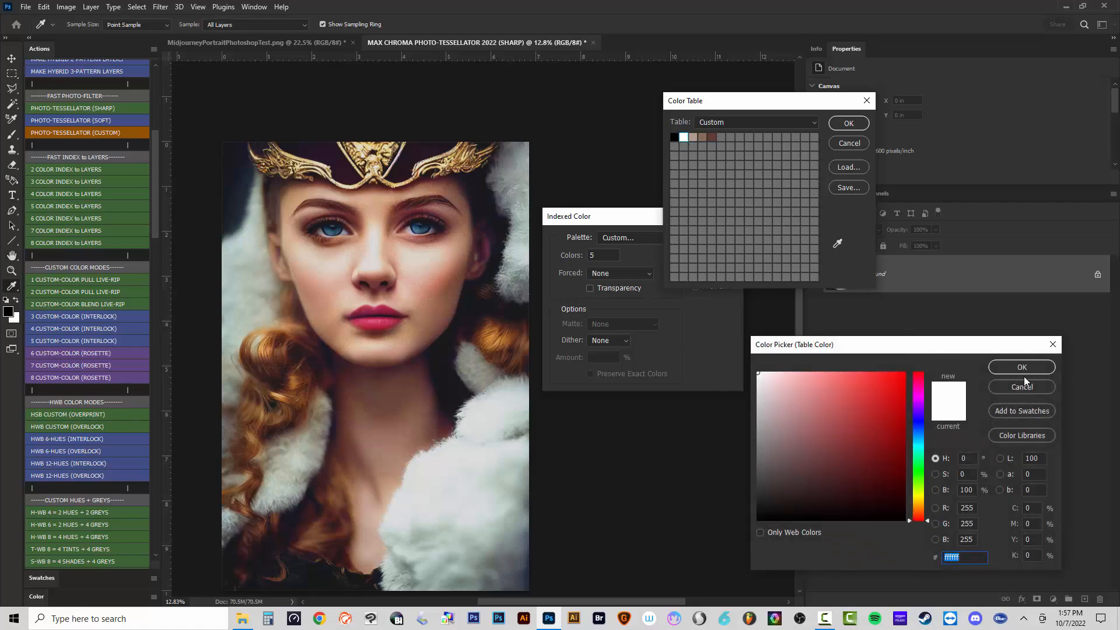
{"action": "left_click", "coordinate": [1022, 367]}
Set the third swatch of the color table to a blue based on a sample from the portrait's iris.
{"action": "left_click", "coordinate": [694, 137]}
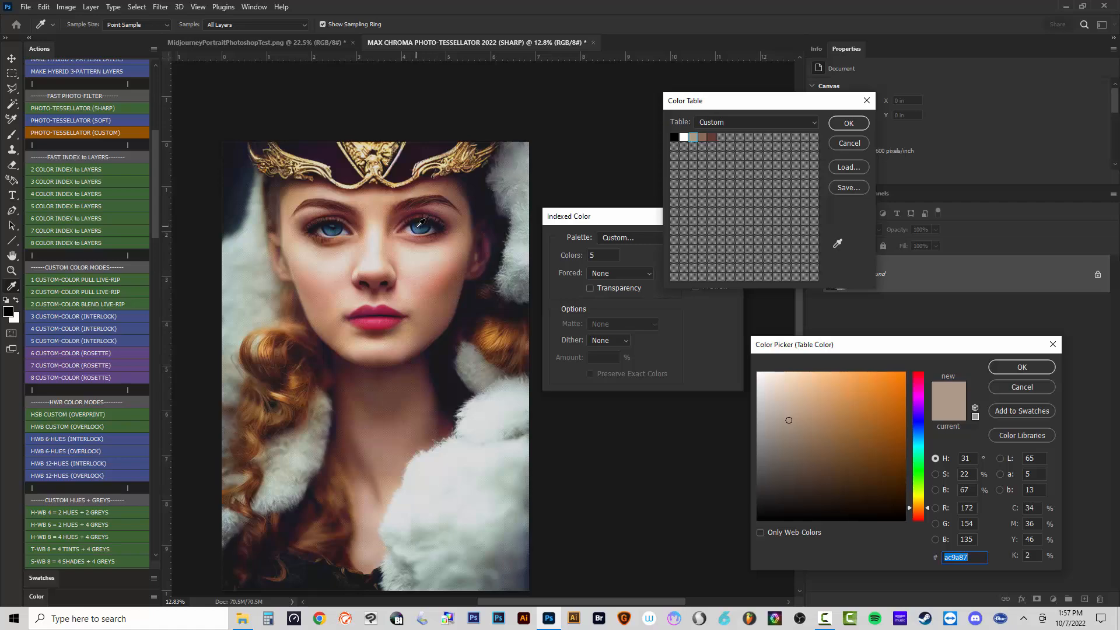
{"action": "left_click", "coordinate": [419, 224]}
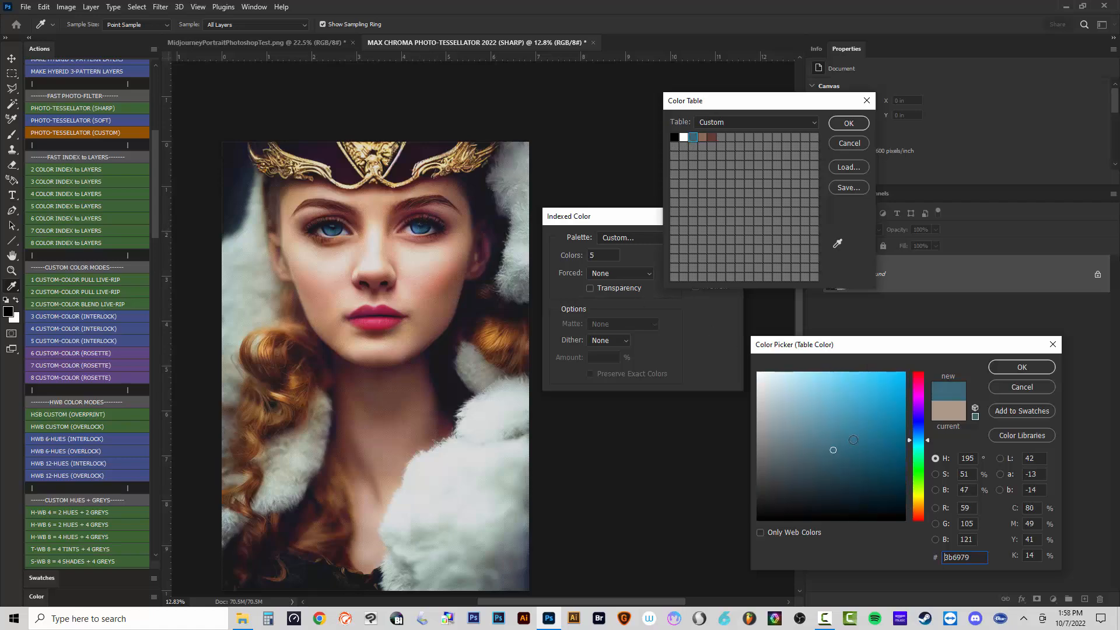
{"action": "key", "text": "Return"}
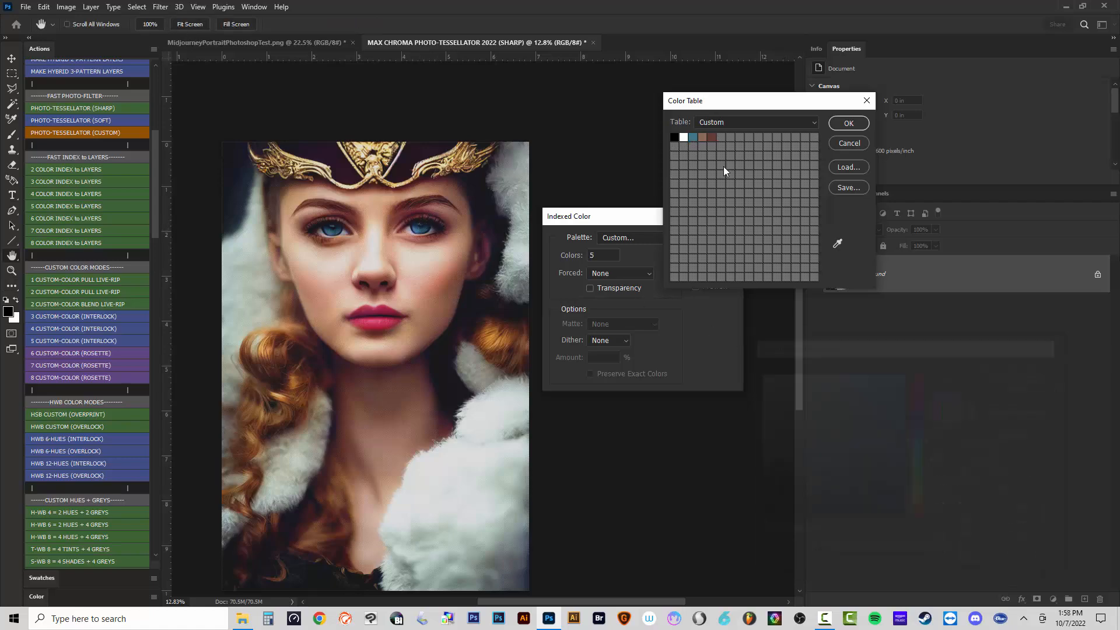
Set the fourth swatch of the color table to pink c0315b sampled from the portrait's lips.
{"action": "left_click", "coordinate": [702, 138]}
{"action": "left_click", "coordinate": [377, 318]}
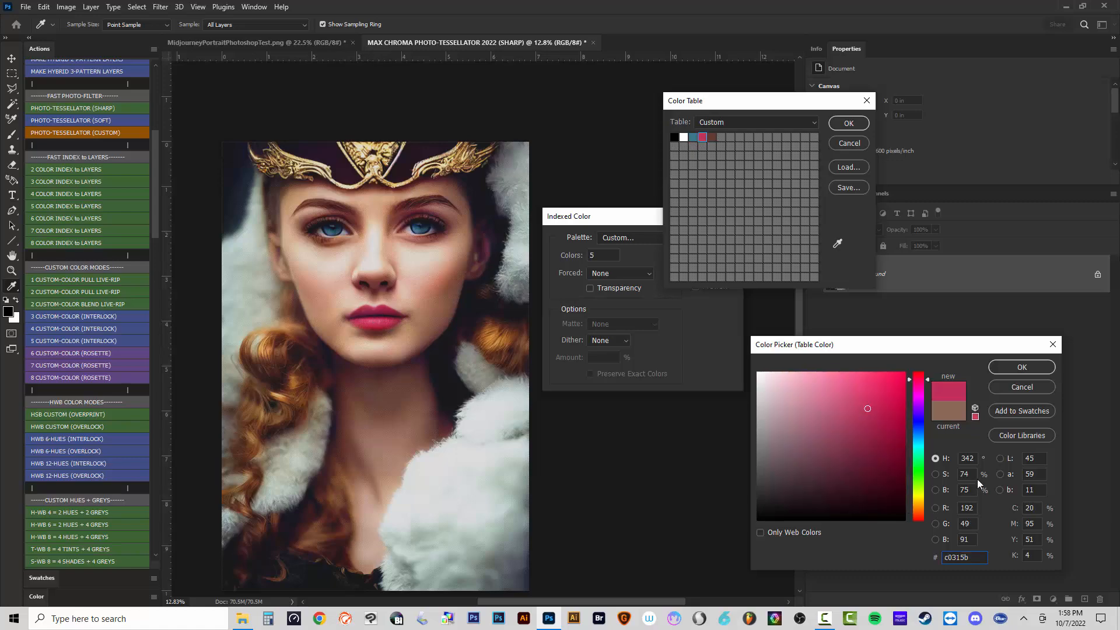
{"action": "key", "text": "Return"}
Set the fifth swatch to a skin tone sampled from the portrait's cheek with an 11 by 11 Average sample size.
{"action": "left_click", "coordinate": [711, 138]}
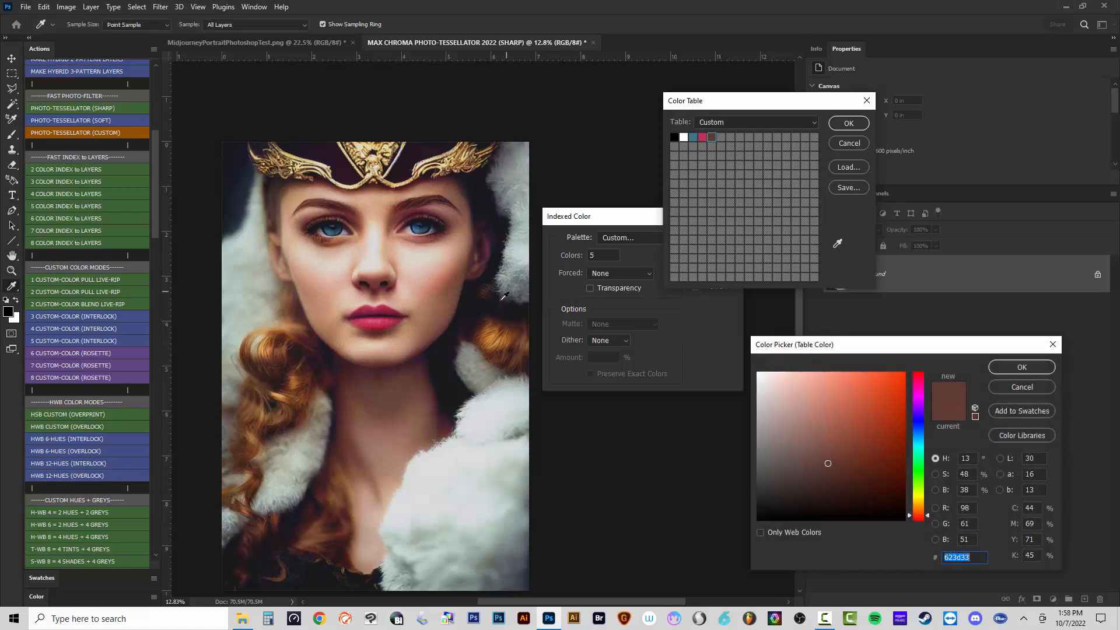
{"action": "left_click", "coordinate": [434, 274]}
{"action": "left_click", "coordinate": [427, 280]}
{"action": "left_click", "coordinate": [427, 274]}
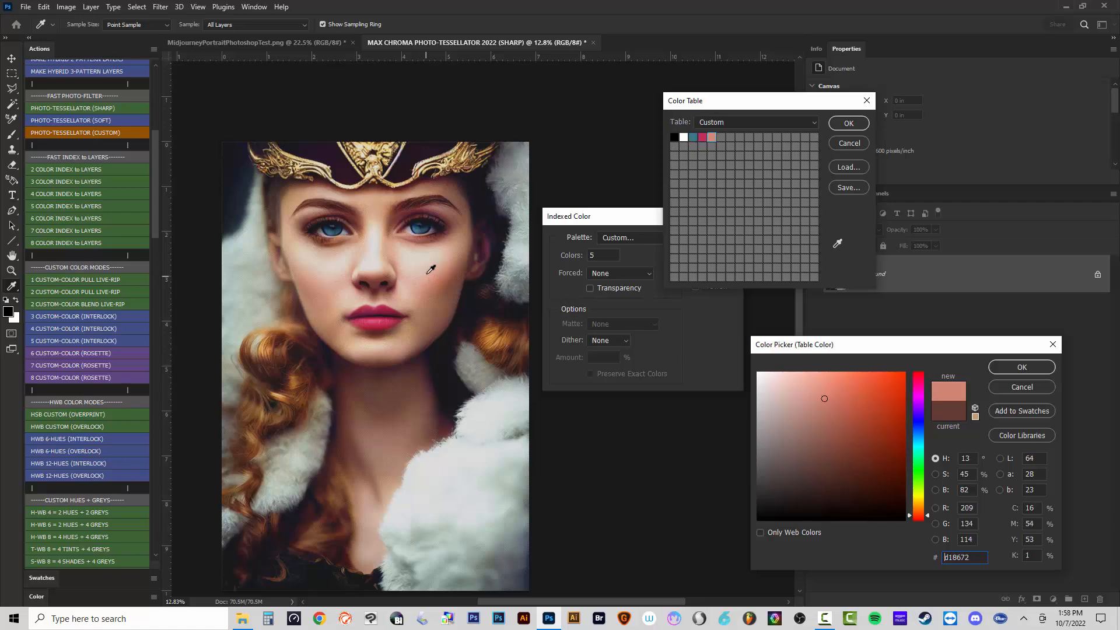
{"action": "left_click", "coordinate": [120, 24]}
{"action": "left_click", "coordinate": [131, 62]}
{"action": "left_click", "coordinate": [427, 281]}
{"action": "left_click", "coordinate": [431, 283]}
{"action": "left_click", "coordinate": [430, 284]}
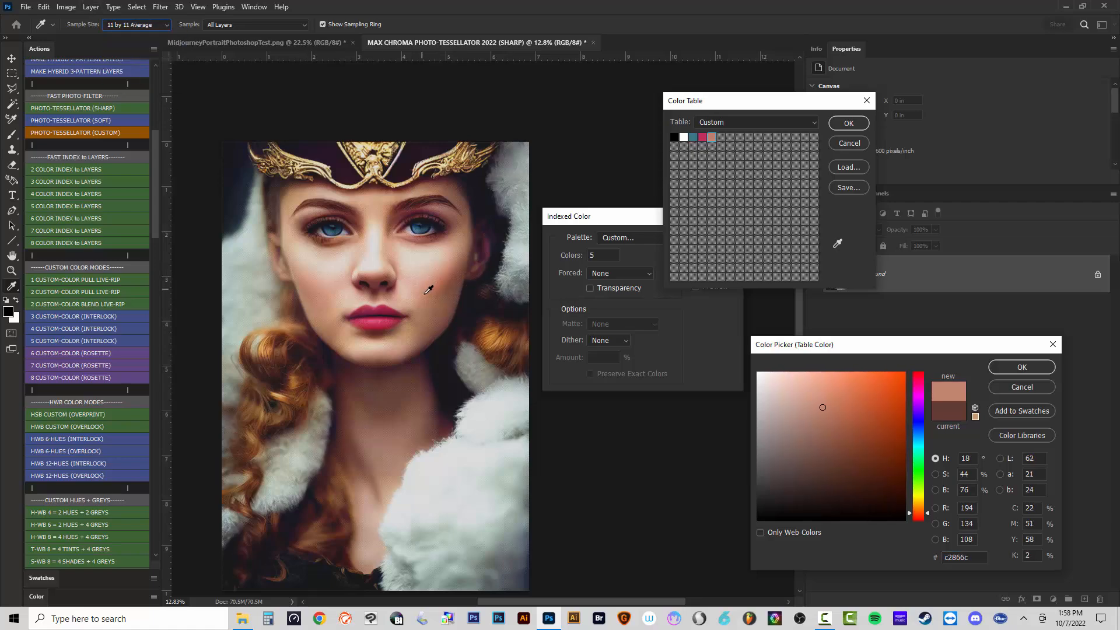
{"action": "left_click", "coordinate": [431, 282]}
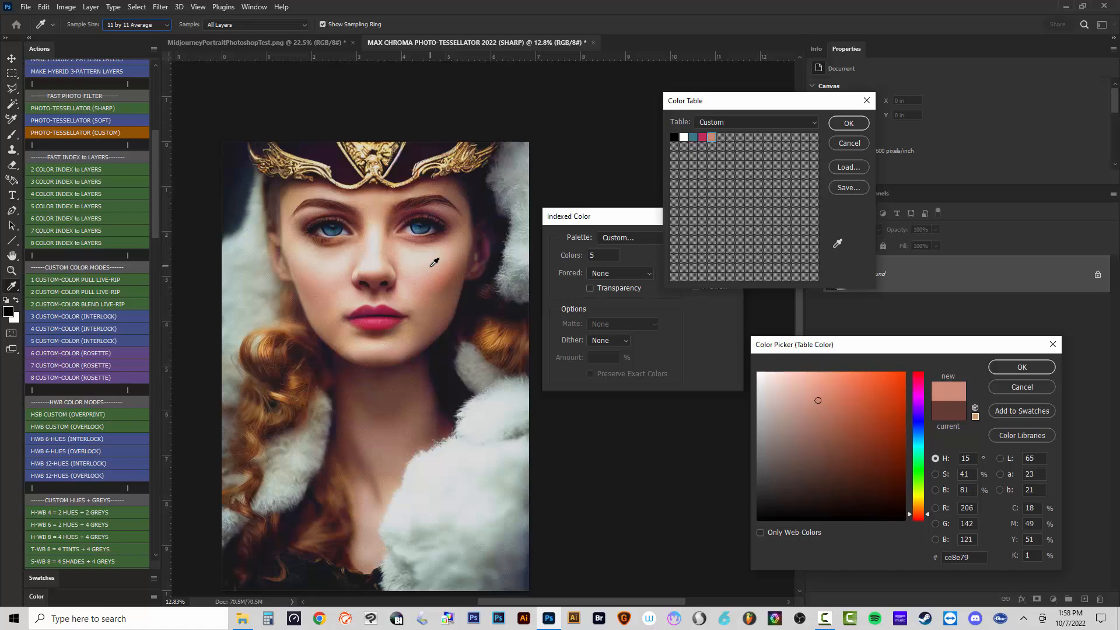
{"action": "left_click", "coordinate": [1003, 370]}
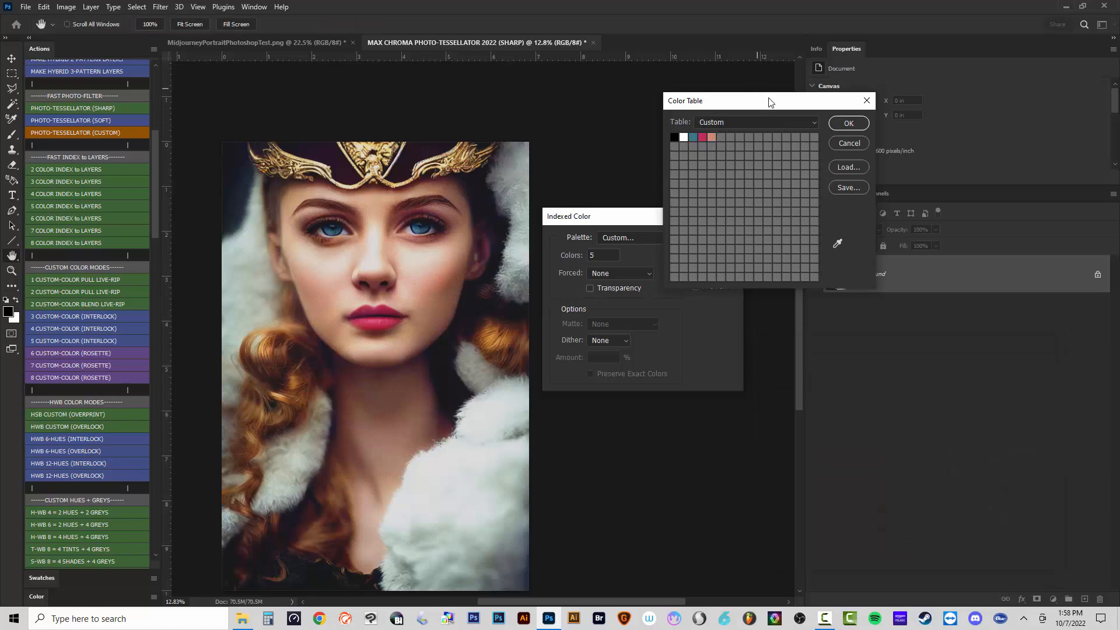
Apply the five-color custom table and compare its indexed preview with the original portrait.
{"action": "left_click", "coordinate": [844, 126]}
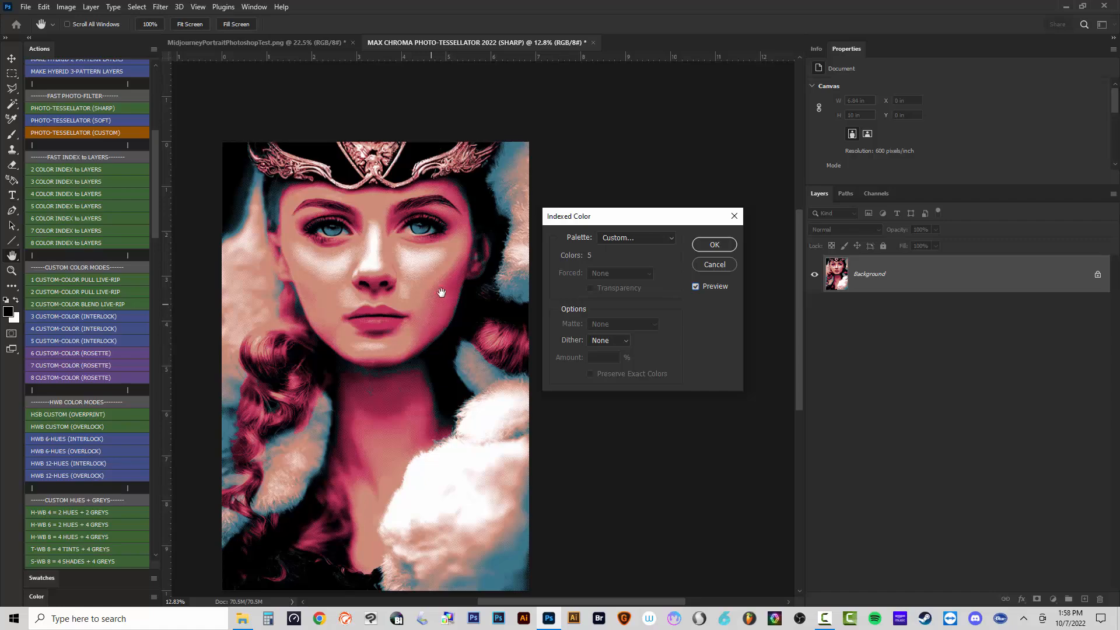
{"action": "left_click", "coordinate": [695, 286]}
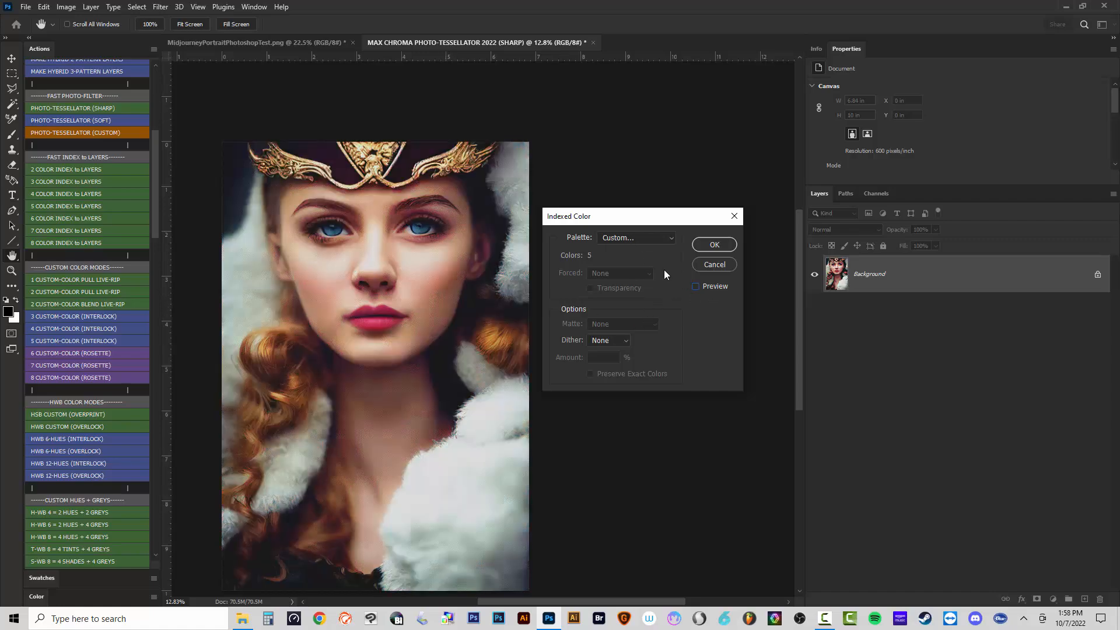
{"action": "left_click", "coordinate": [636, 237]}
{"action": "left_click", "coordinate": [622, 388]}
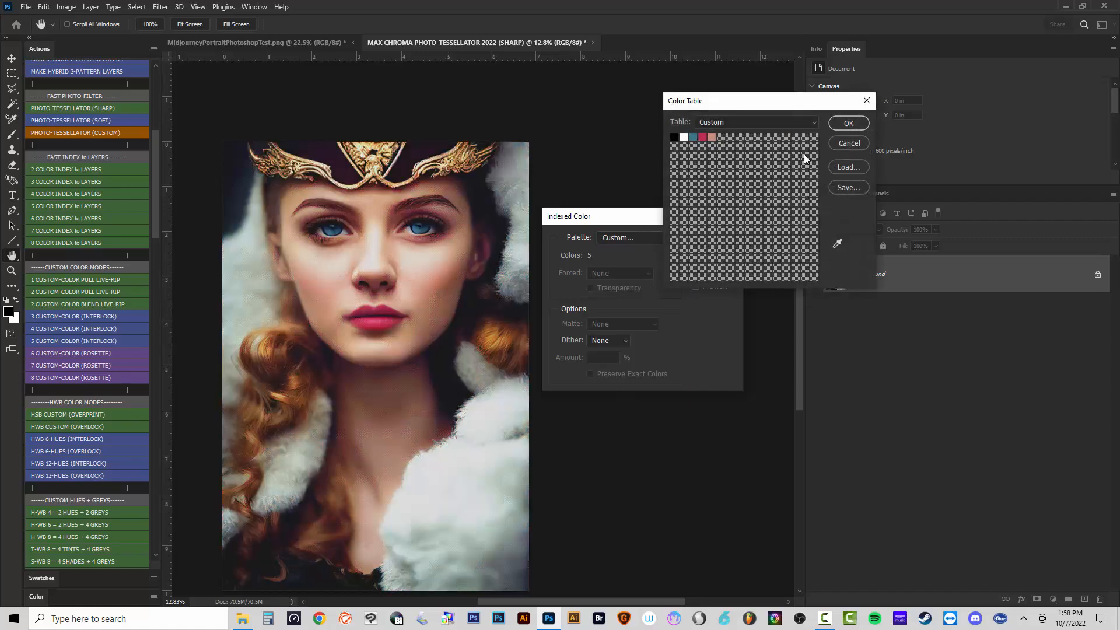
{"action": "key", "text": "Return"}
Reopen the custom color table and add a sixth swatch in golden orange from the hair curl, with the sample size set to Point Sample.
{"action": "left_click", "coordinate": [644, 239]}
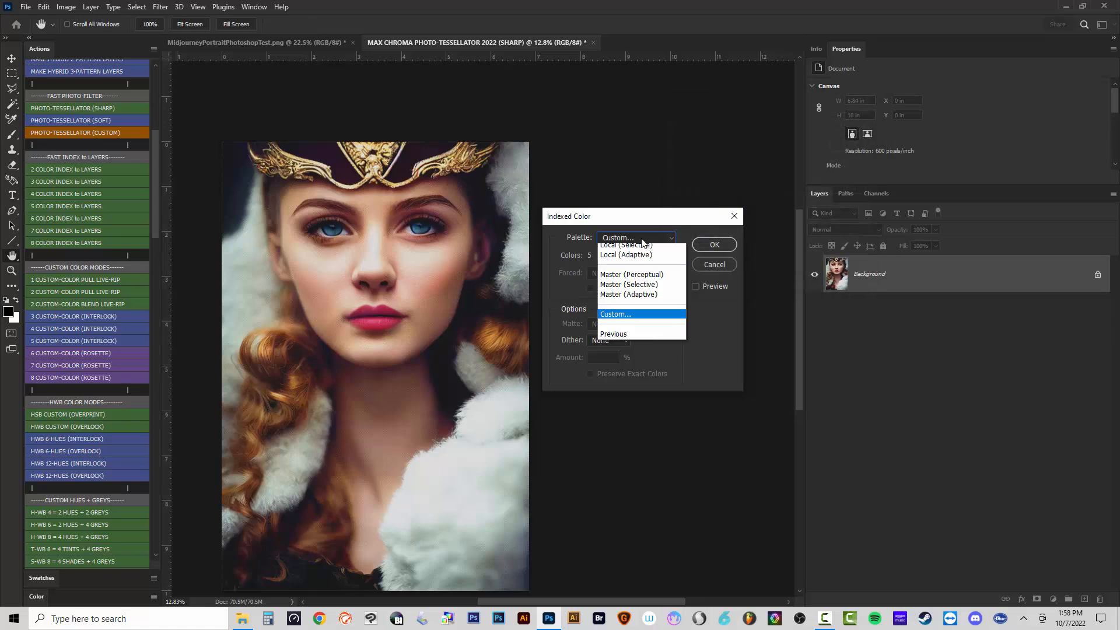
{"action": "left_click", "coordinate": [621, 387]}
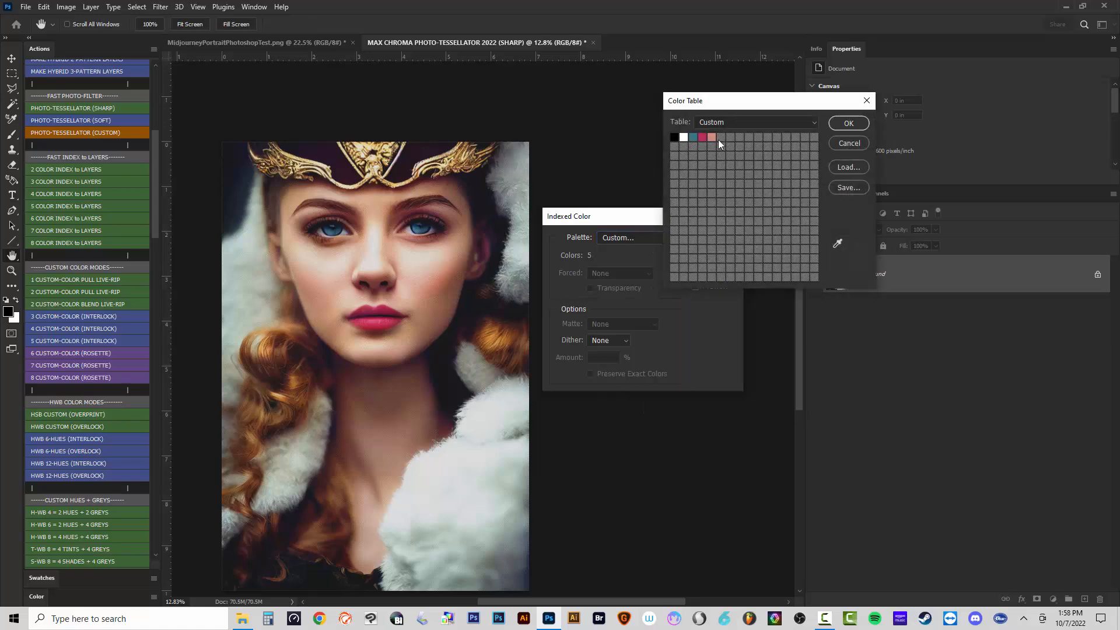
{"action": "left_click", "coordinate": [721, 138]}
{"action": "left_click", "coordinate": [497, 344]}
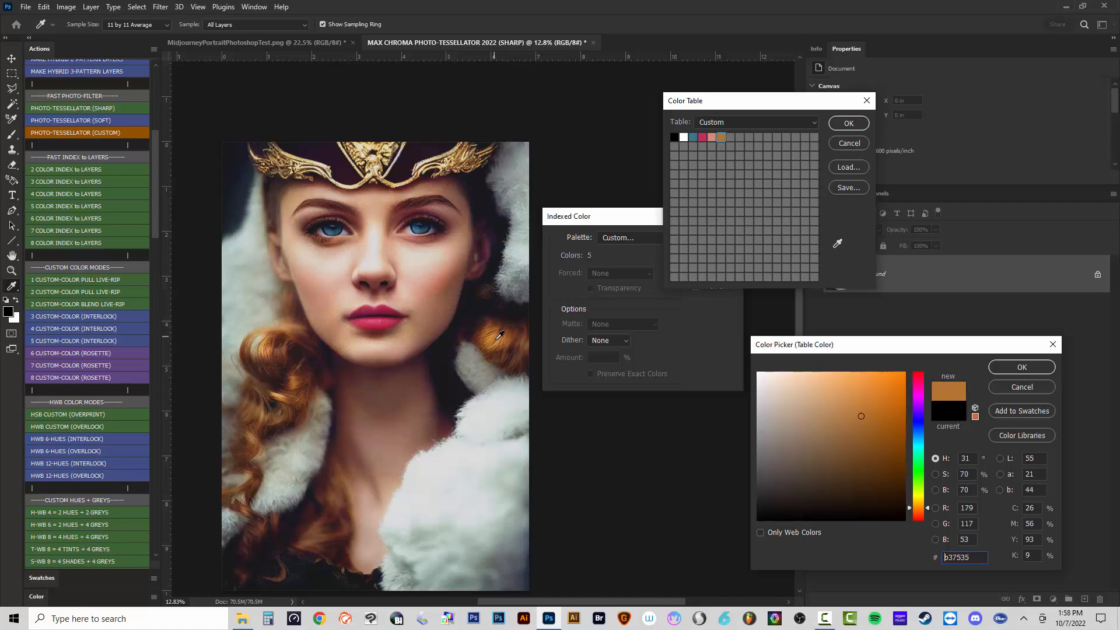
{"action": "left_click", "coordinate": [502, 338]}
{"action": "left_click", "coordinate": [133, 25]}
{"action": "left_click", "coordinate": [123, 35]}
{"action": "left_click", "coordinate": [1007, 367]}
Add a dark brown seventh swatch sampled from the neck's shadow and a blue-gray eighth swatch from the fur's shaded lower corner.
{"action": "left_click", "coordinate": [730, 137]}
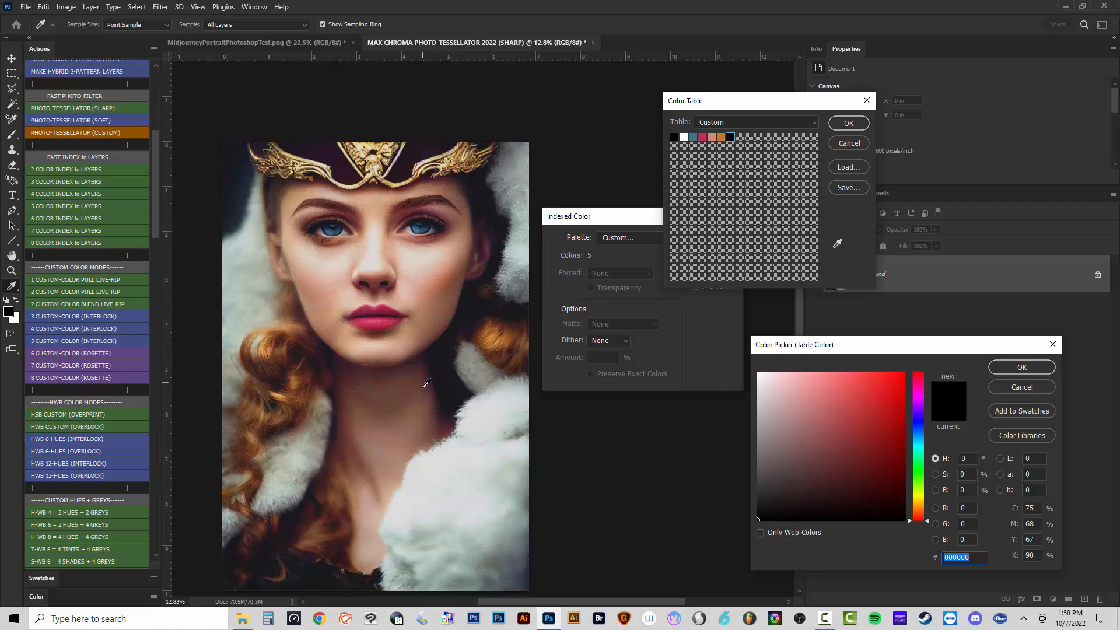
{"action": "left_click_drag", "start_coordinate": [424, 372], "coordinate": [410, 373]}
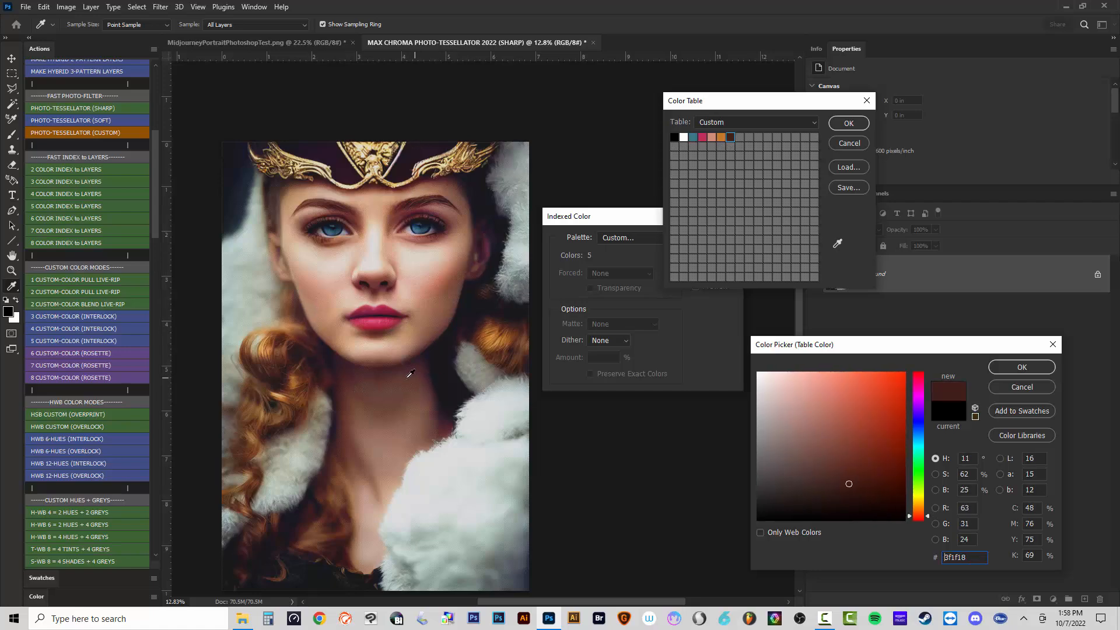
{"action": "left_click", "coordinate": [1019, 370]}
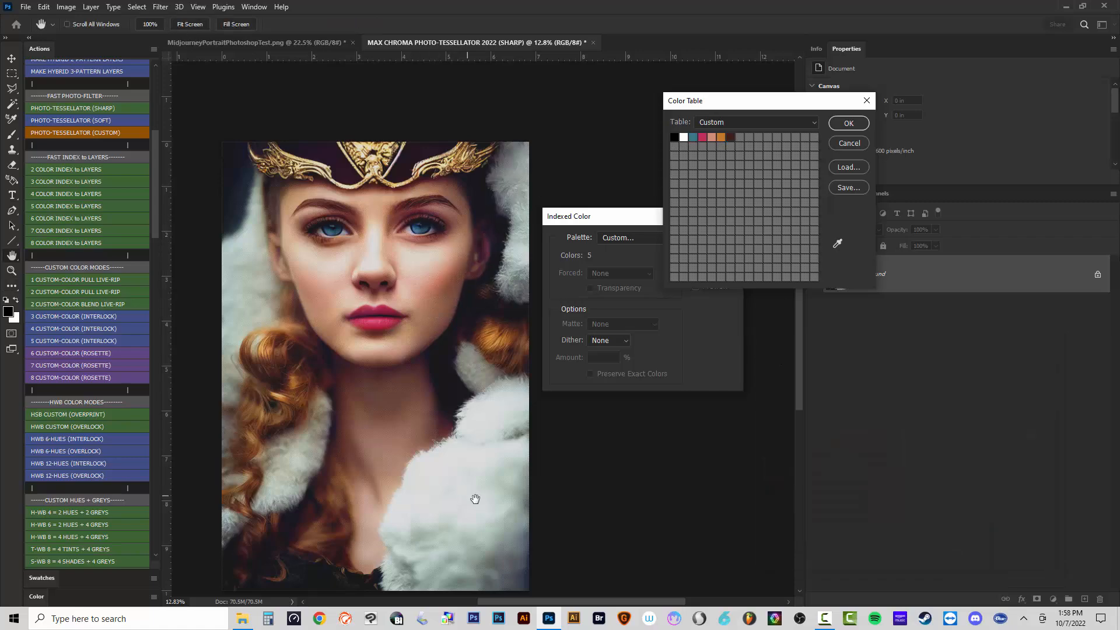
{"action": "left_click", "coordinate": [738, 138]}
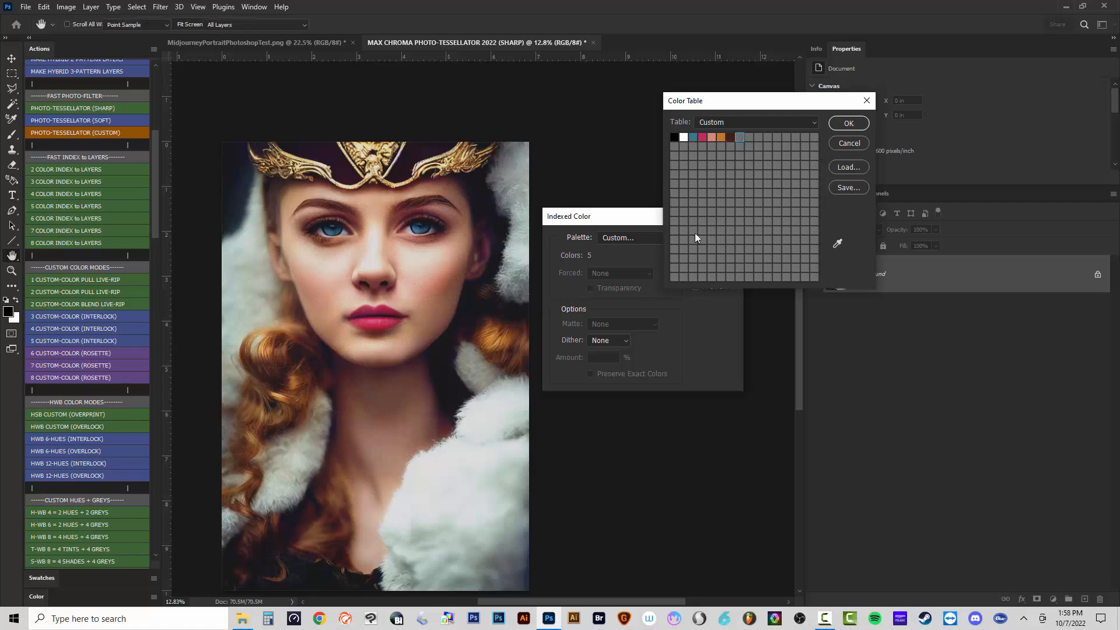
{"action": "left_click_drag", "start_coordinate": [512, 542], "coordinate": [524, 561]}
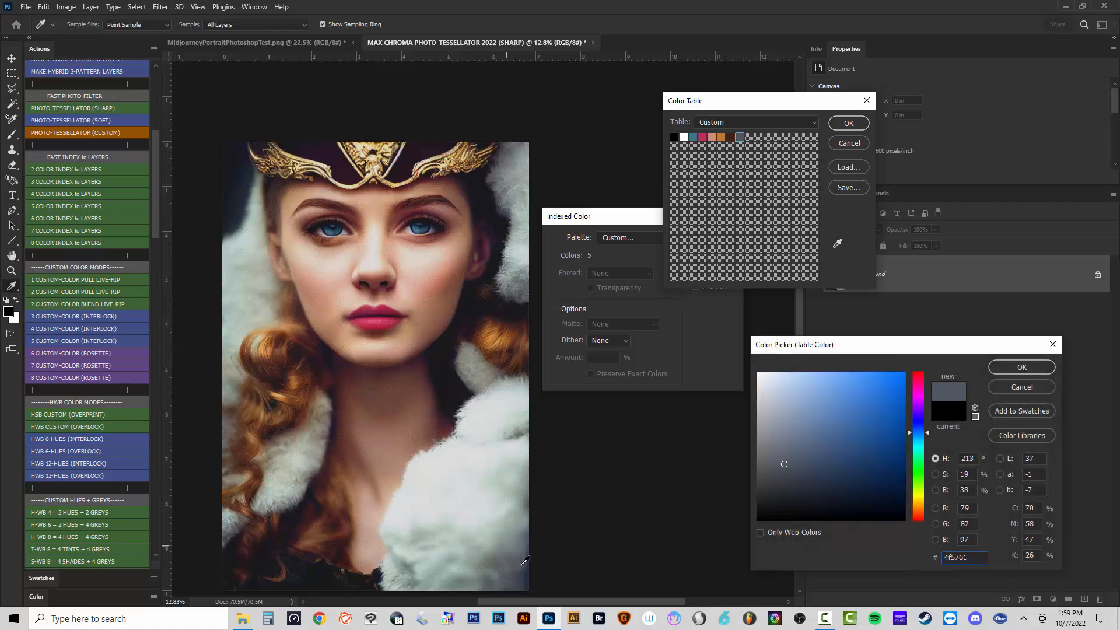
{"action": "left_click", "coordinate": [1019, 368]}
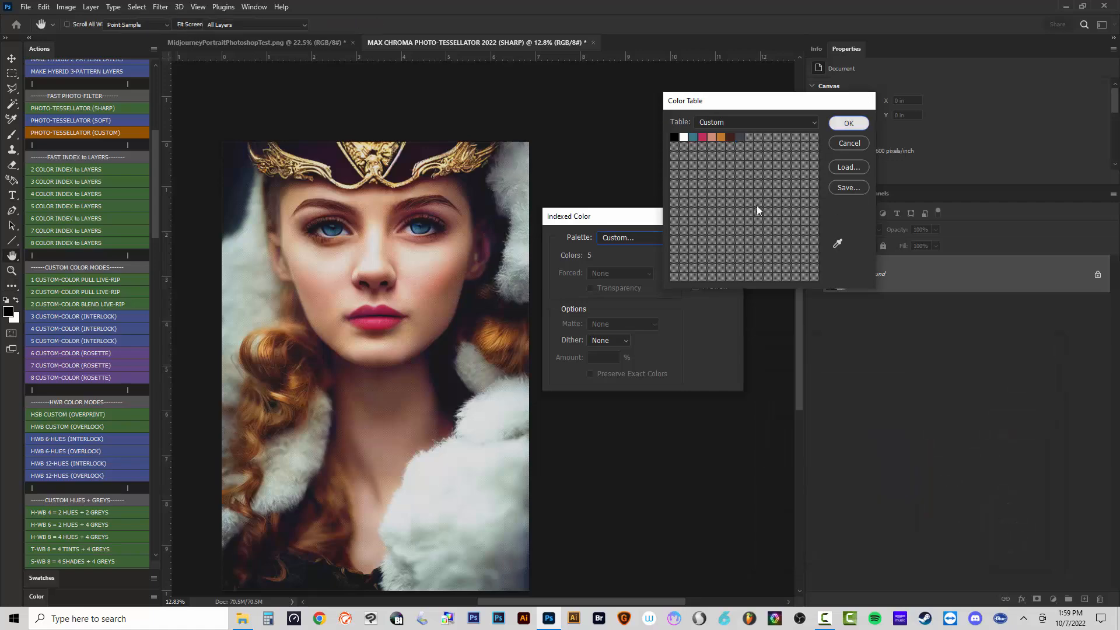
Apply the eight-color table, compare its preview with the original portrait, and cancel the indexed conversion.
{"action": "key", "text": "Return"}
{"action": "left_click", "coordinate": [703, 286]}
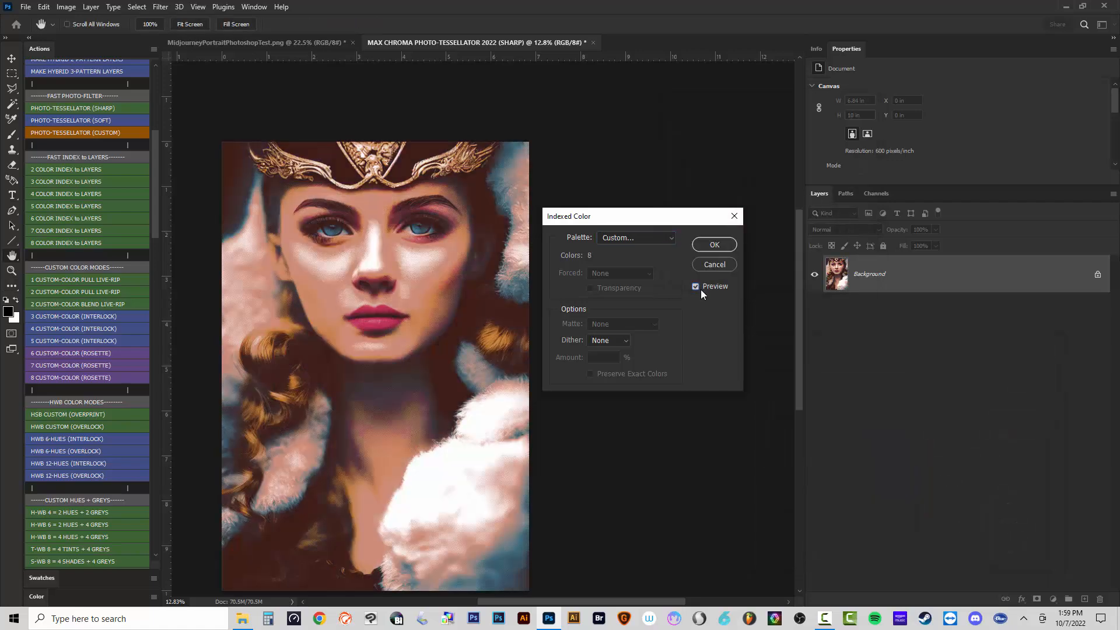
{"action": "left_click", "coordinate": [702, 290]}
{"action": "left_click", "coordinate": [701, 289]}
{"action": "left_click", "coordinate": [702, 290]}
{"action": "left_click", "coordinate": [702, 288]}
{"action": "left_click", "coordinate": [701, 287]}
{"action": "left_click", "coordinate": [699, 286]}
{"action": "left_click", "coordinate": [719, 265]}
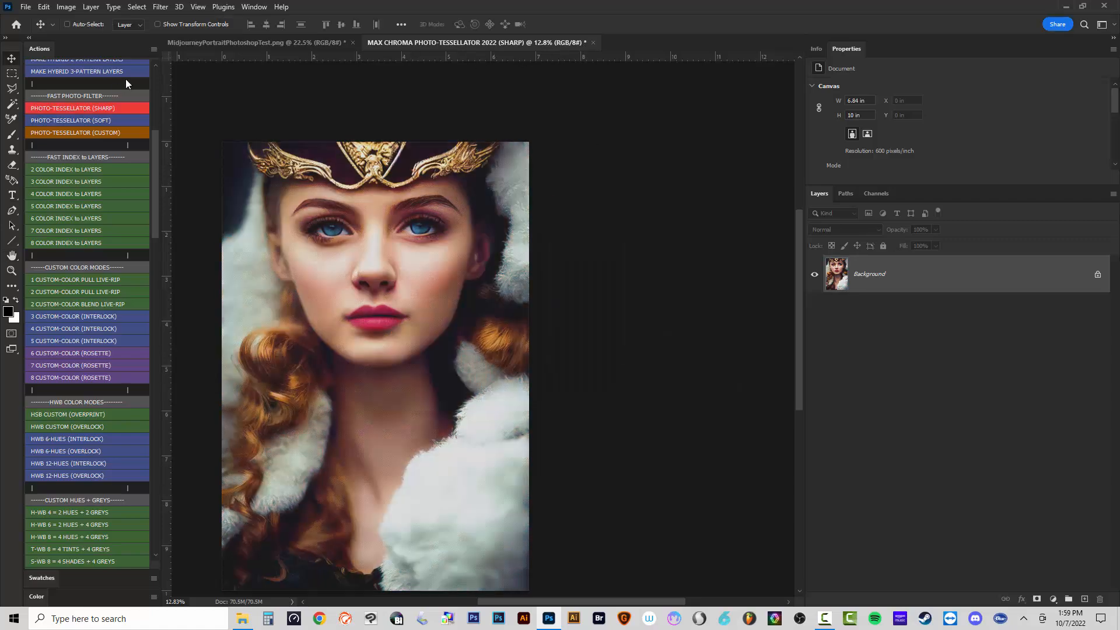
Collapse the expanded PHOTO-TESSELLATOR (SHARP) action in the actions list and close the filtered portrait copy without saving.
{"action": "left_click", "coordinate": [154, 49]}
{"action": "left_click", "coordinate": [169, 53]}
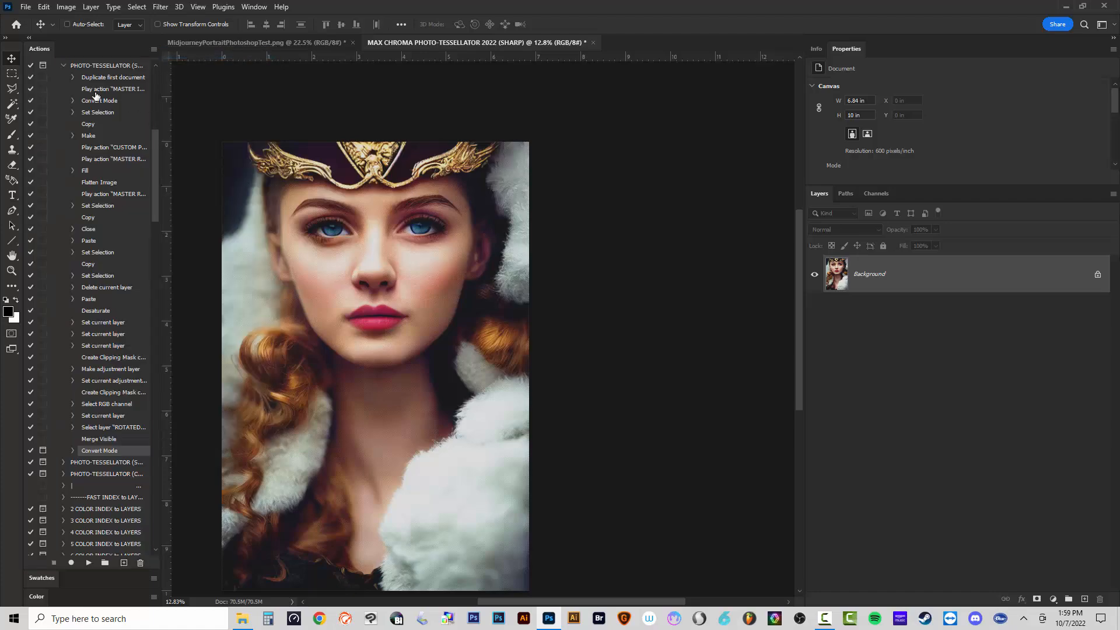
{"action": "left_click", "coordinate": [63, 66]}
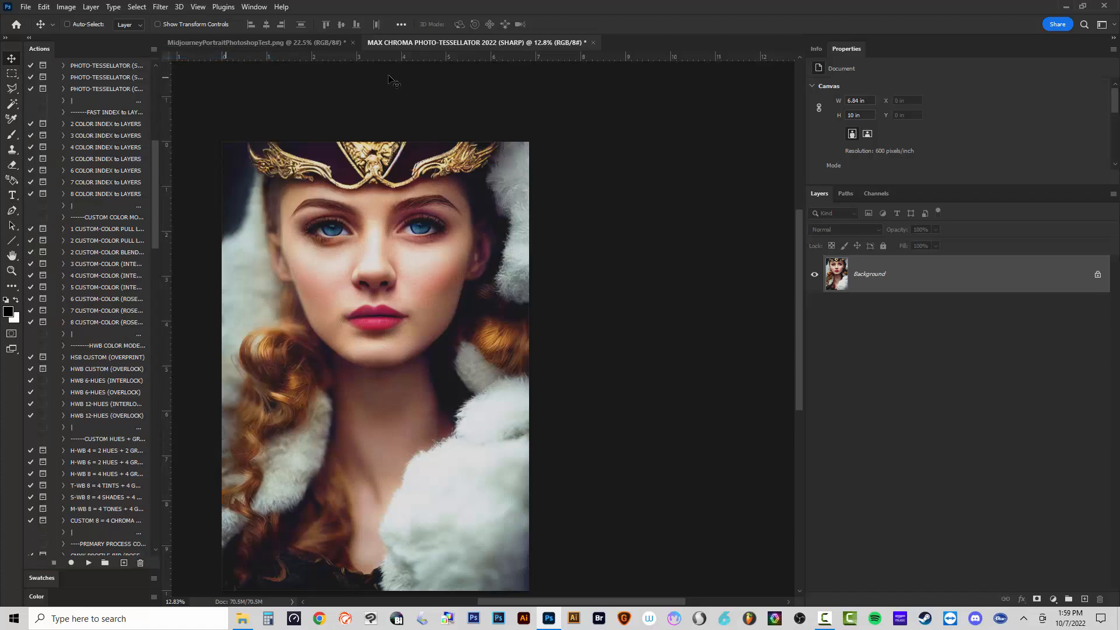
{"action": "left_click", "coordinate": [593, 43]}
{"action": "left_click", "coordinate": [553, 237]}
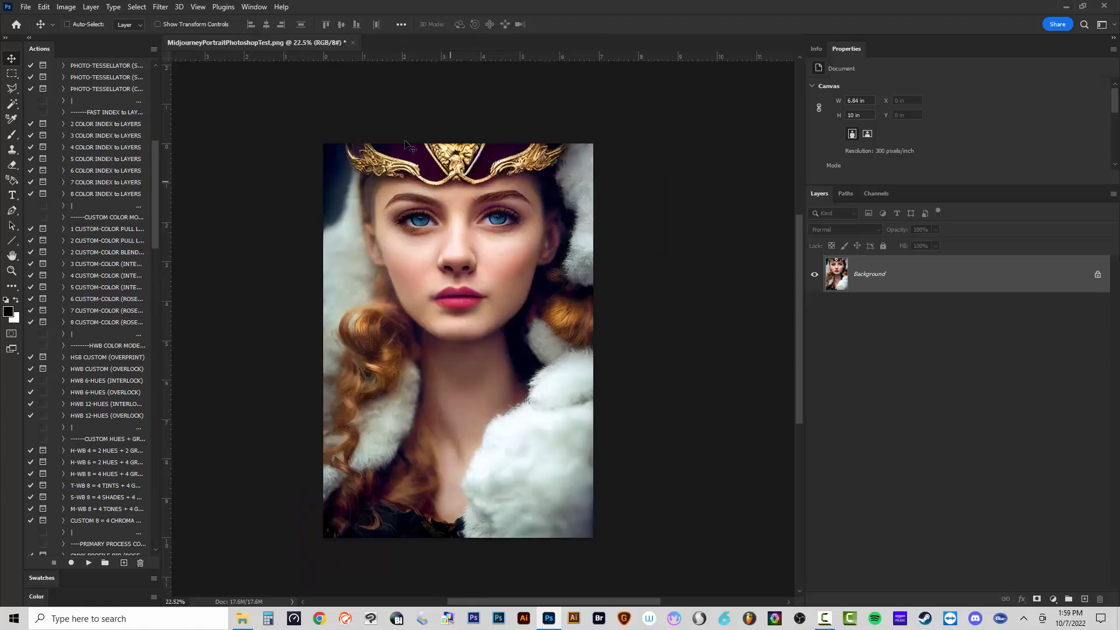
{"action": "left_click", "coordinate": [152, 49]}
{"action": "left_click", "coordinate": [175, 52]}
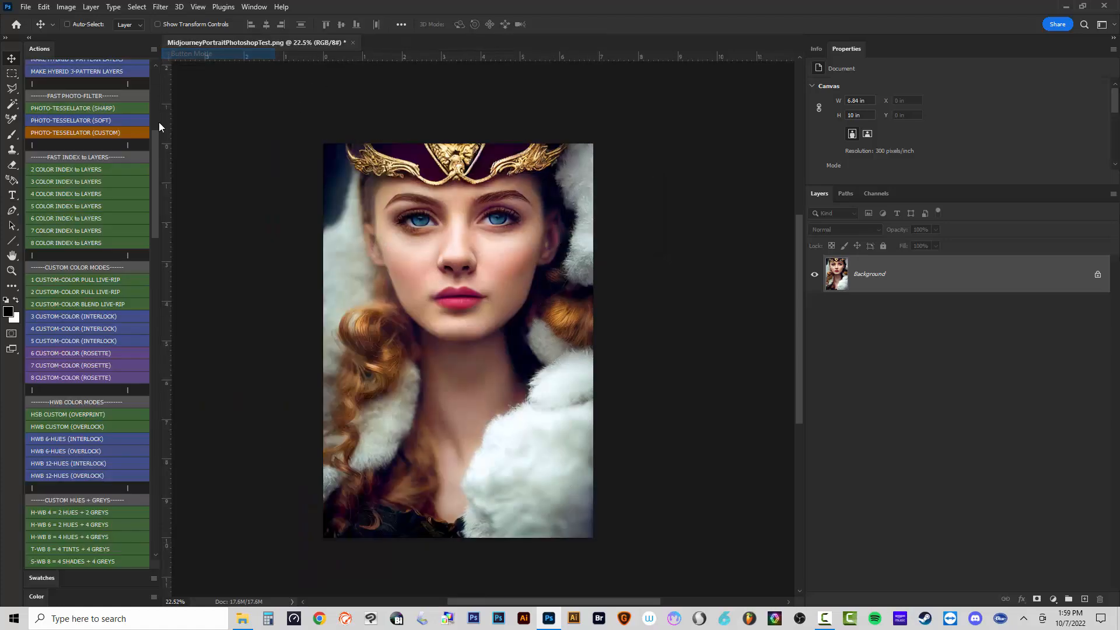
Run the HSB CUSTOM (OVERPRINT) action on the portrait and accept the 600 pixels/inch Nearest Neighbor image size.
{"action": "left_click_drag", "start_coordinate": [154, 153], "coordinate": [154, 193]}
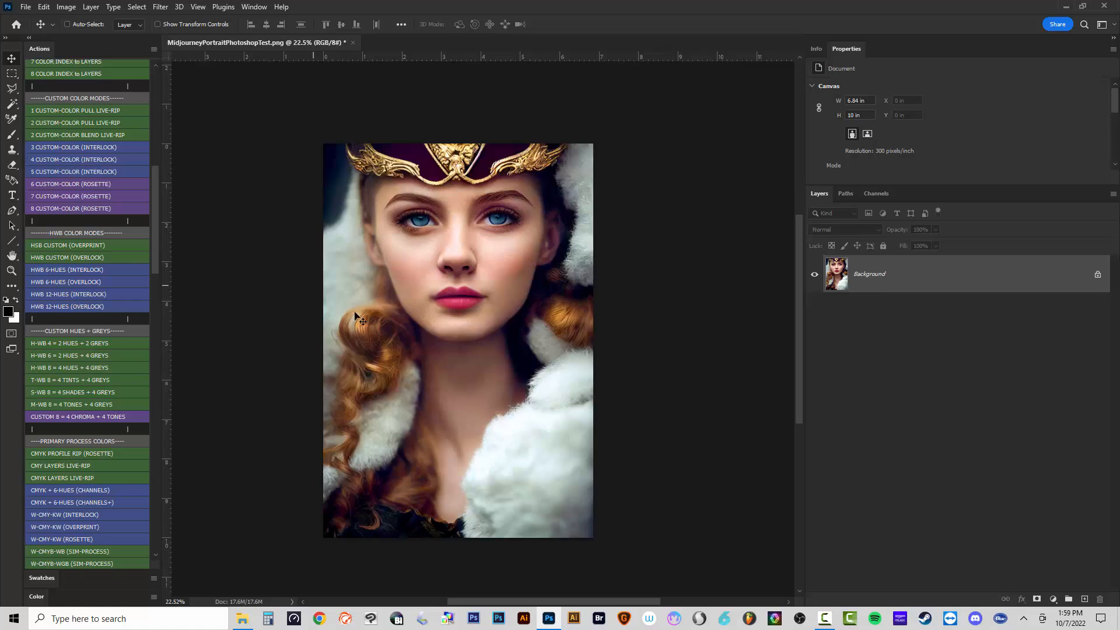
{"action": "left_click", "coordinate": [61, 247]}
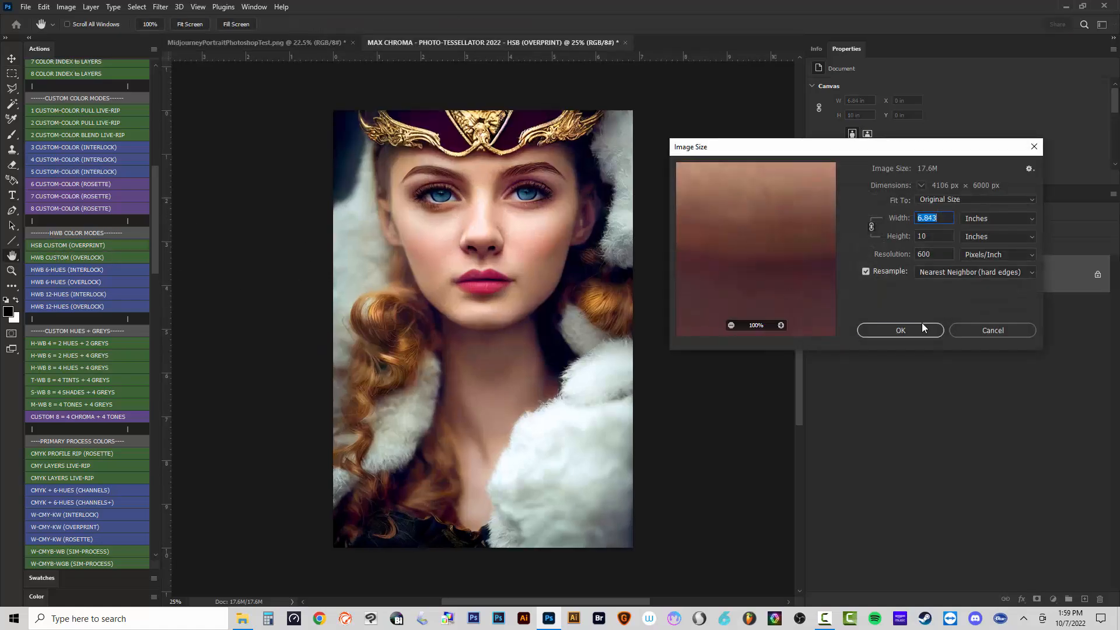
{"action": "left_click", "coordinate": [923, 329]}
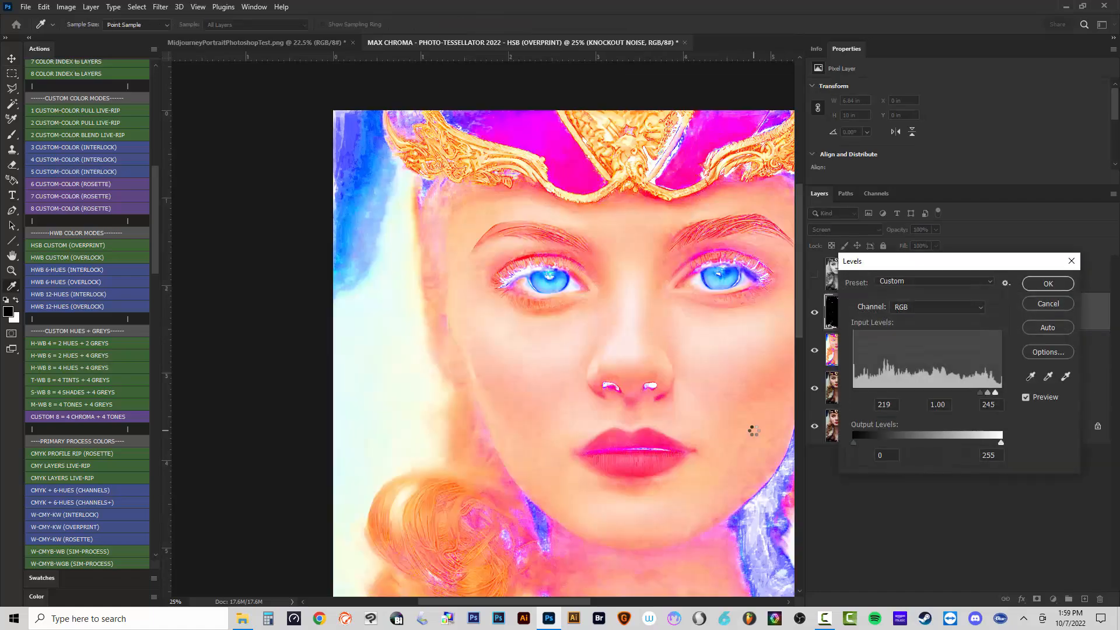
Adjust the Levels of the KNOCKOUT NOISE layer by resetting the black input to 0, lowering the white input, and raising the black input.
{"action": "scroll", "coordinate": [723, 443], "scroll_direction": "down", "scroll_amount": 4}
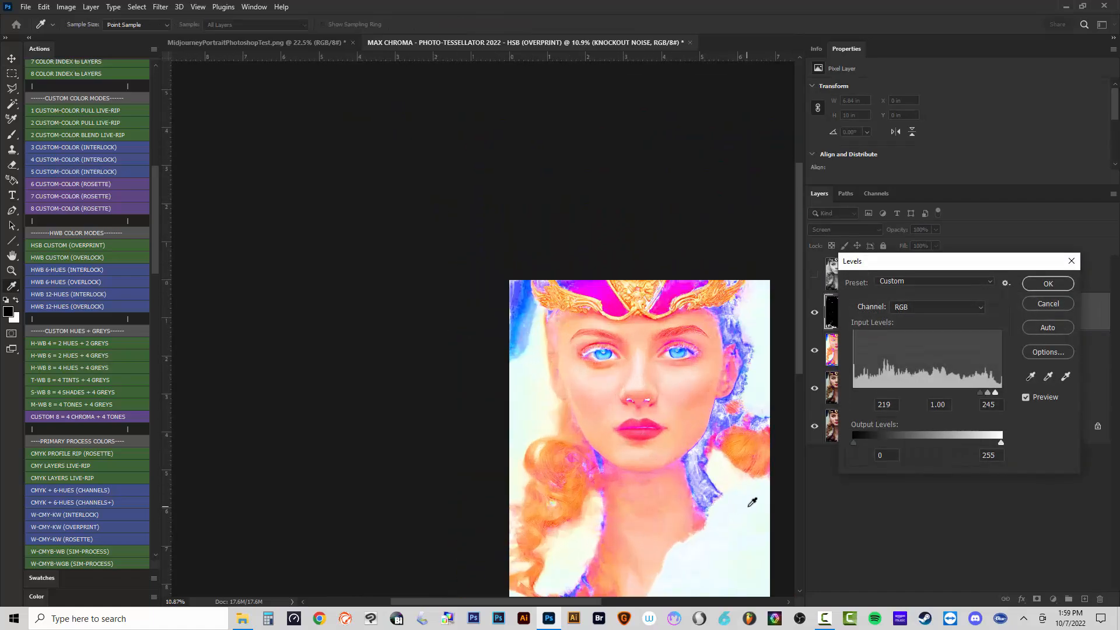
{"action": "scroll", "coordinate": [752, 502], "scroll_direction": "up", "scroll_amount": 2}
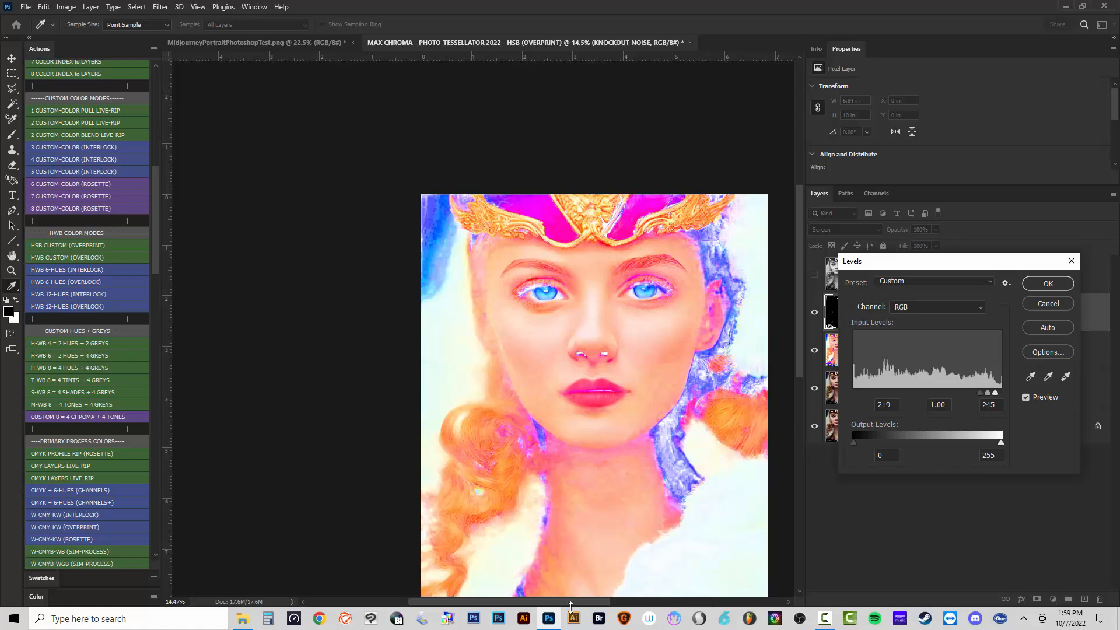
{"action": "left_click_drag", "start_coordinate": [571, 602], "coordinate": [618, 602]}
{"action": "scroll", "coordinate": [661, 406], "scroll_direction": "down", "scroll_amount": 2}
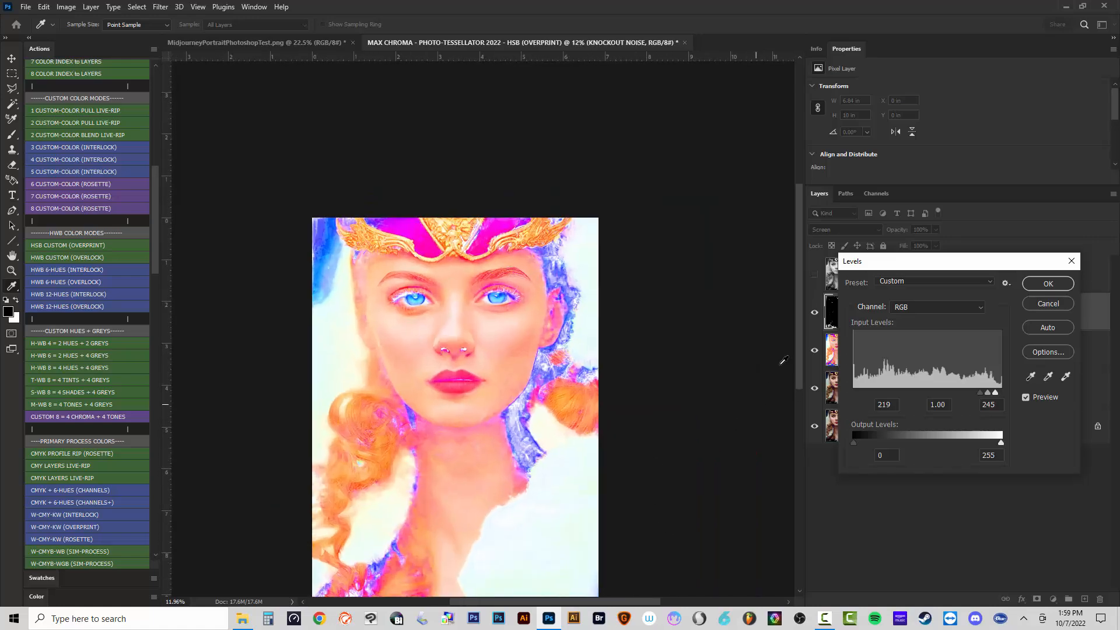
{"action": "left_click_drag", "start_coordinate": [796, 325], "coordinate": [799, 362]}
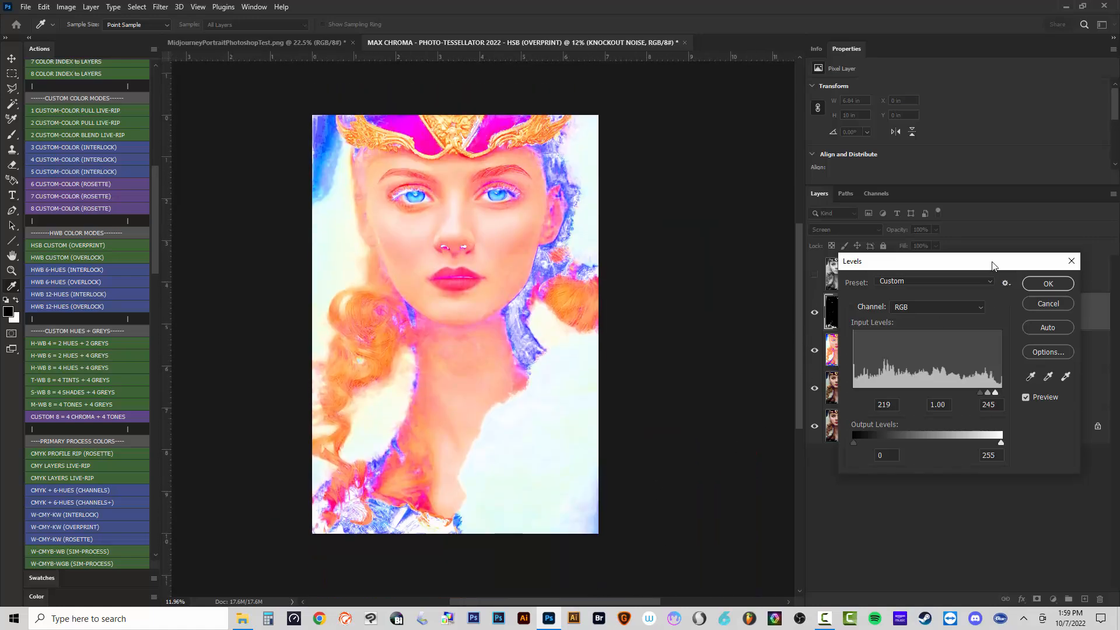
{"action": "left_click_drag", "start_coordinate": [993, 266], "coordinate": [762, 253]}
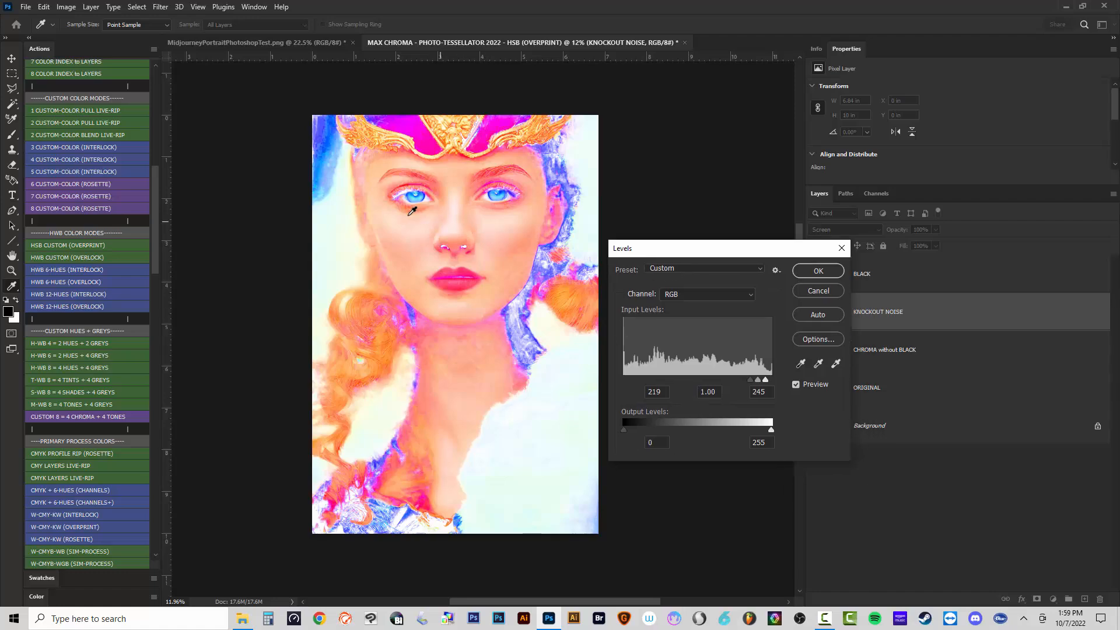
{"action": "left_click_drag", "start_coordinate": [748, 380], "coordinate": [577, 375]}
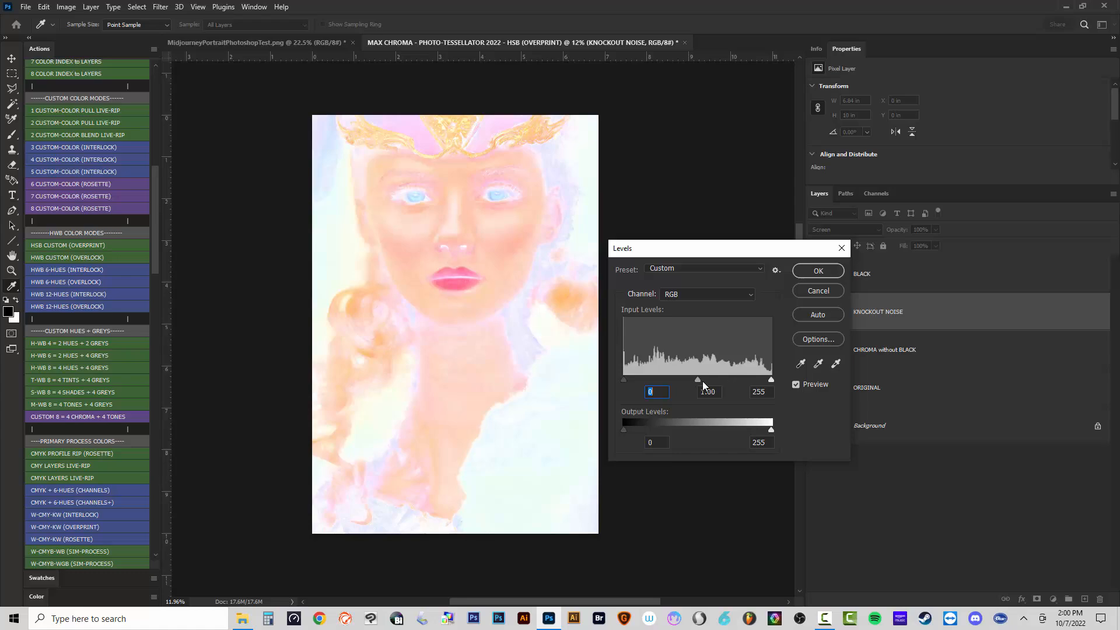
{"action": "left_click_drag", "start_coordinate": [769, 380], "coordinate": [733, 380]}
{"action": "left_click_drag", "start_coordinate": [628, 380], "coordinate": [716, 380]}
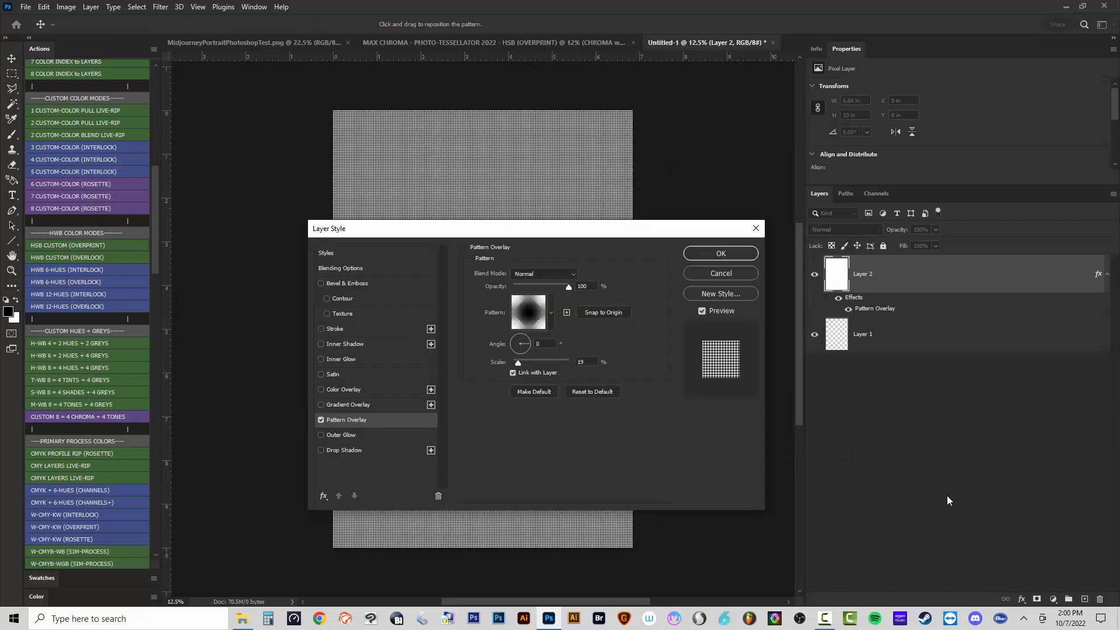
Accept the halftone pattern overlay at 19% scale and the 22.5° clockwise canvas rotation.
{"action": "left_click", "coordinate": [718, 254]}
{"action": "left_click", "coordinate": [571, 255]}
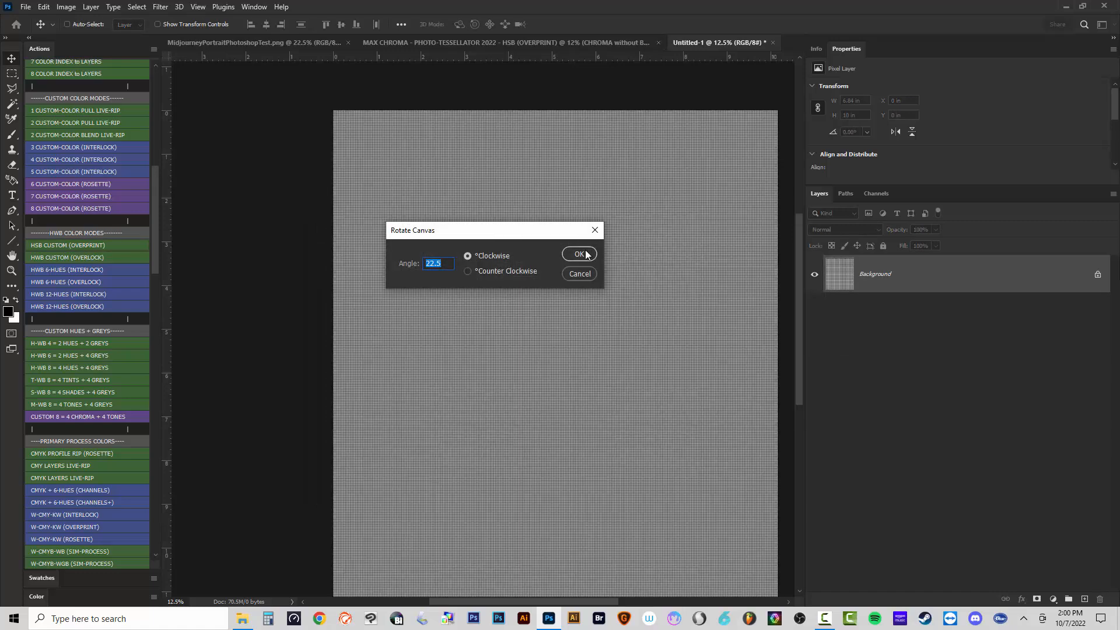
Accept the 22.5° clockwise canvas rotation, the pattern overlay and the 67.5° rotation for the halftone screens.
{"action": "left_click", "coordinate": [585, 254]}
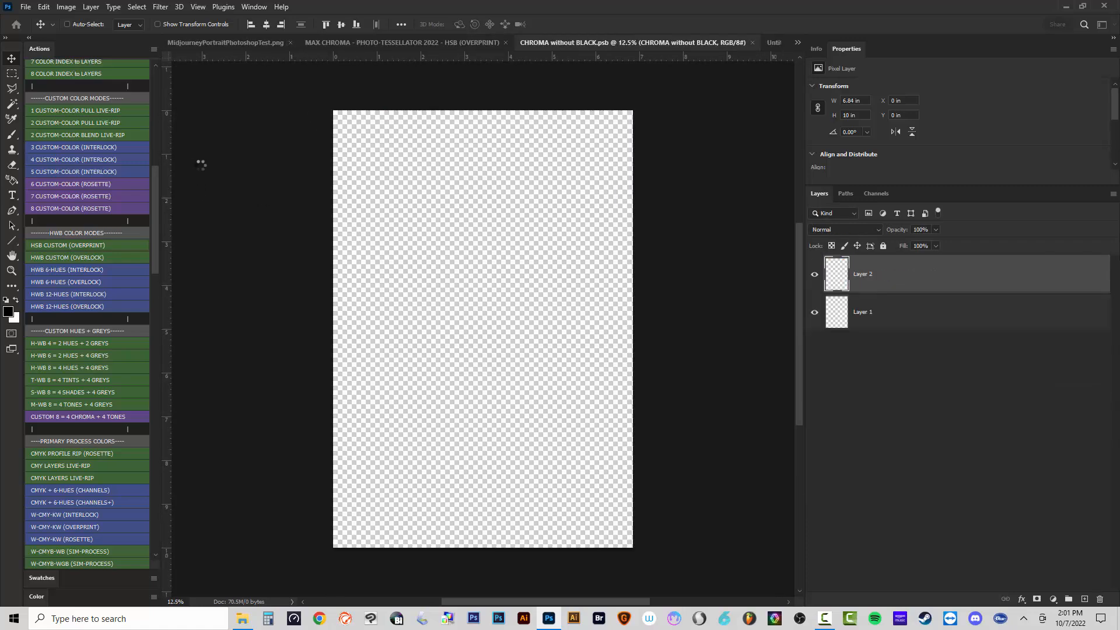
{"action": "left_click", "coordinate": [715, 254]}
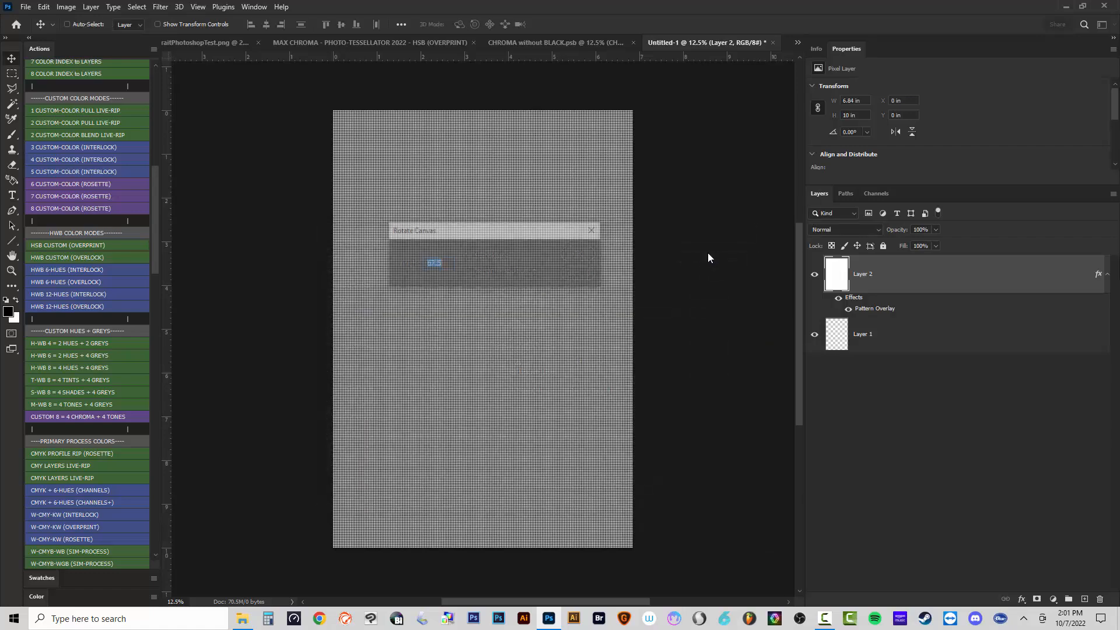
{"action": "left_click", "coordinate": [577, 251]}
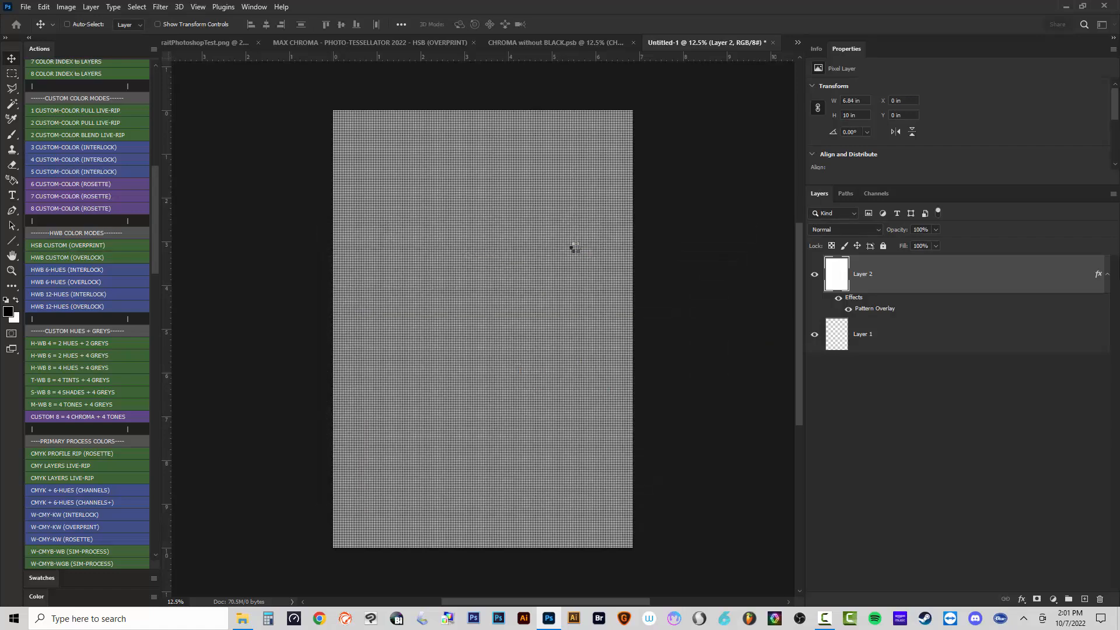
{"action": "left_click", "coordinate": [577, 253]}
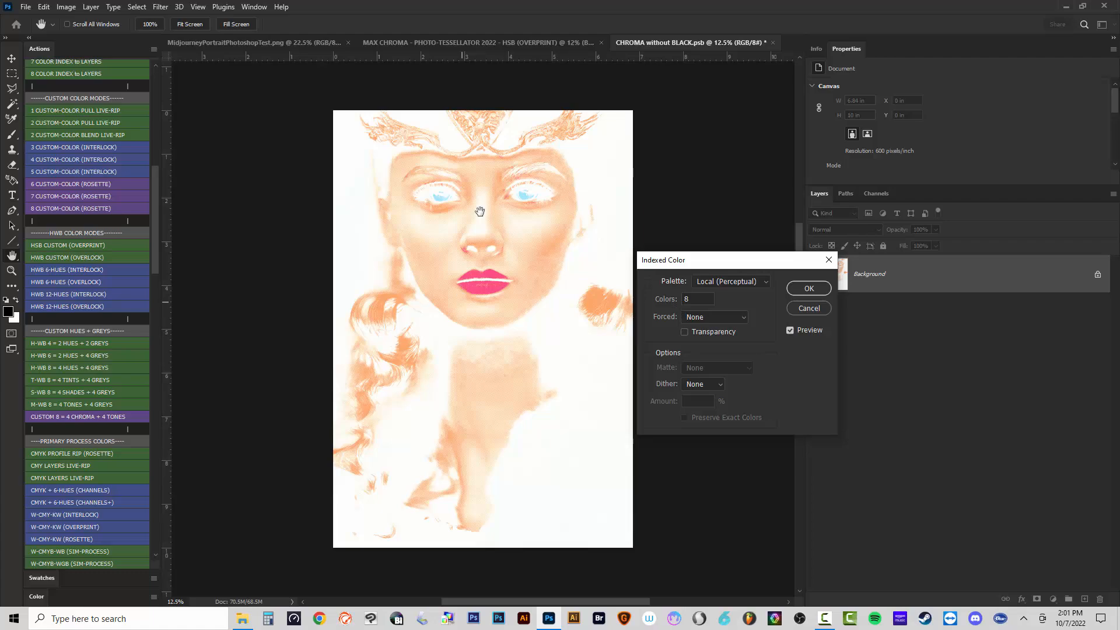
{"action": "left_click", "coordinate": [791, 330]}
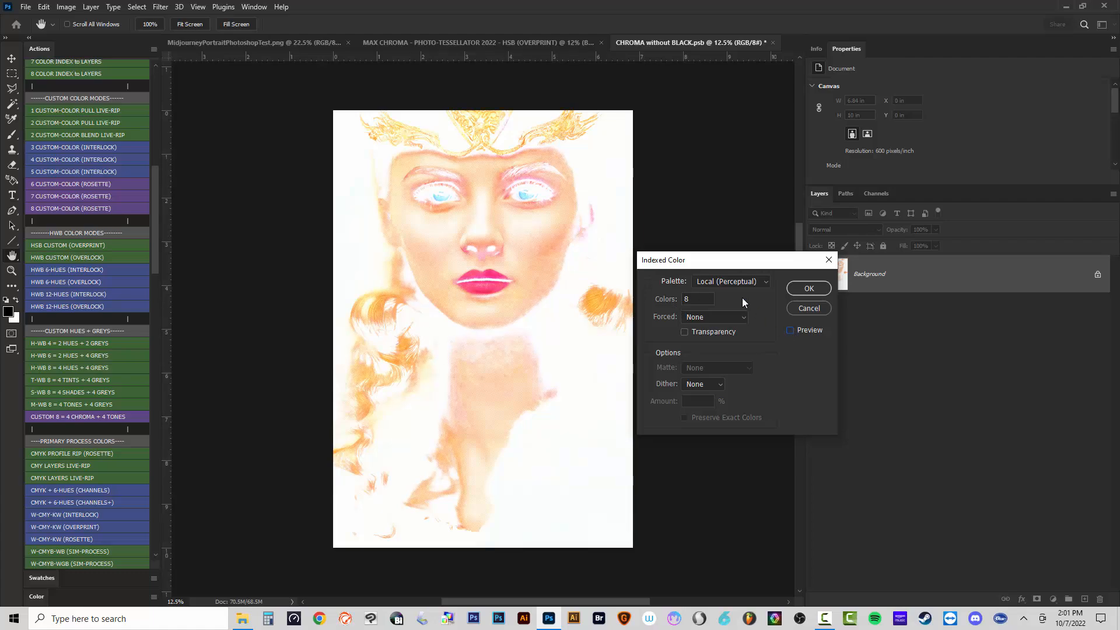
{"action": "left_click", "coordinate": [728, 281]}
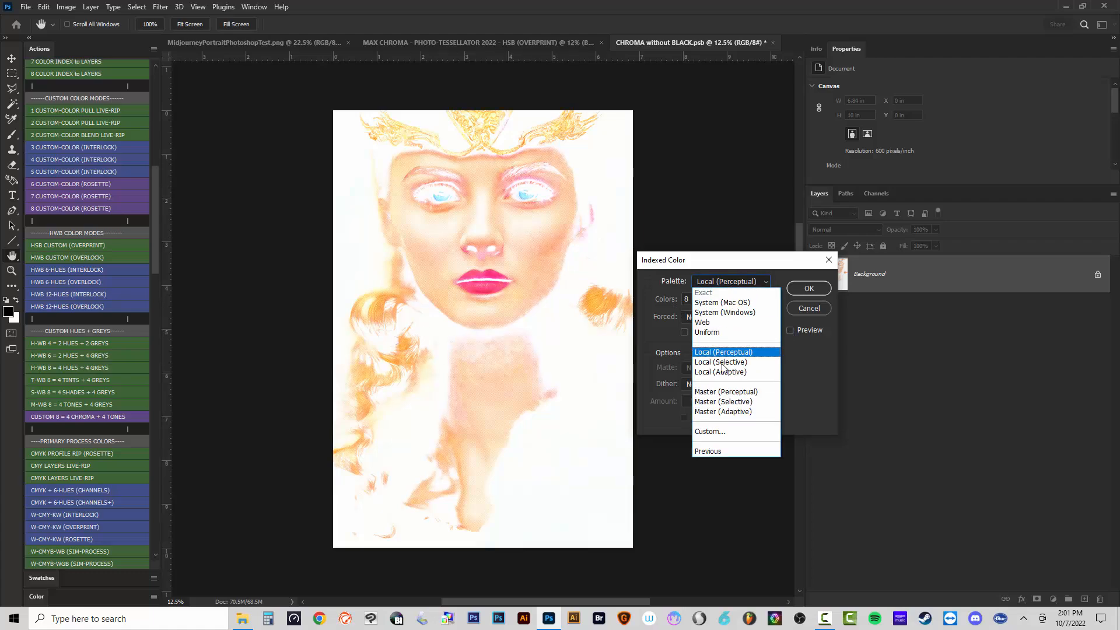
{"action": "left_click", "coordinate": [720, 431]}
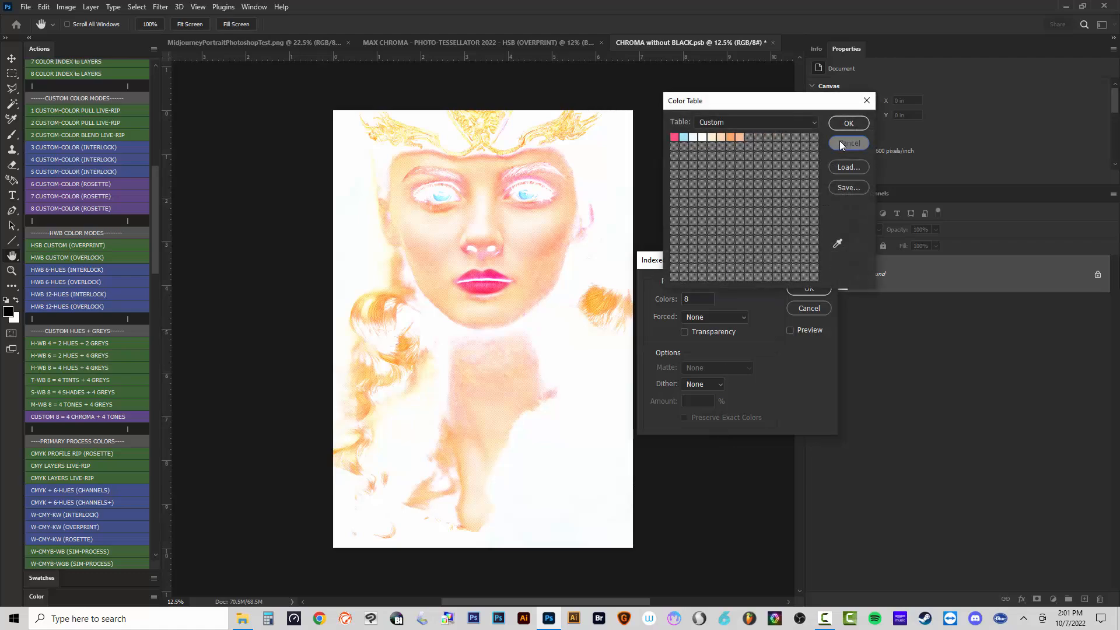
{"action": "left_click", "coordinate": [840, 143]}
{"action": "left_click", "coordinate": [727, 281]}
{"action": "left_click", "coordinate": [727, 353]}
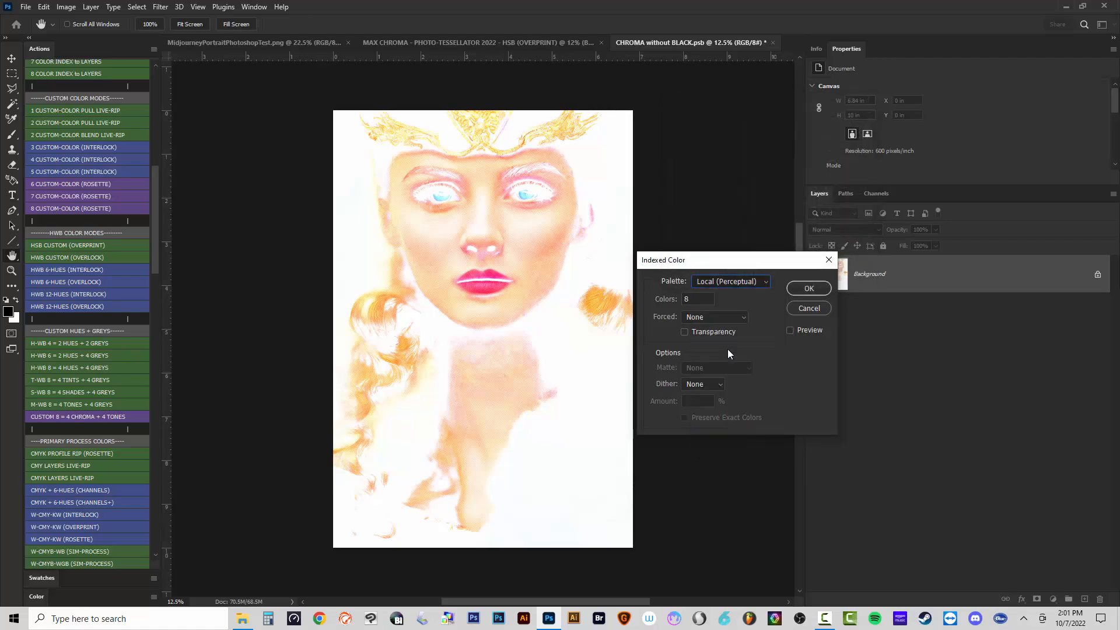
Reduce the Local (Perceptual) palette to 3 colors, then make the first entry of its custom color table white.
{"action": "left_click", "coordinate": [790, 331]}
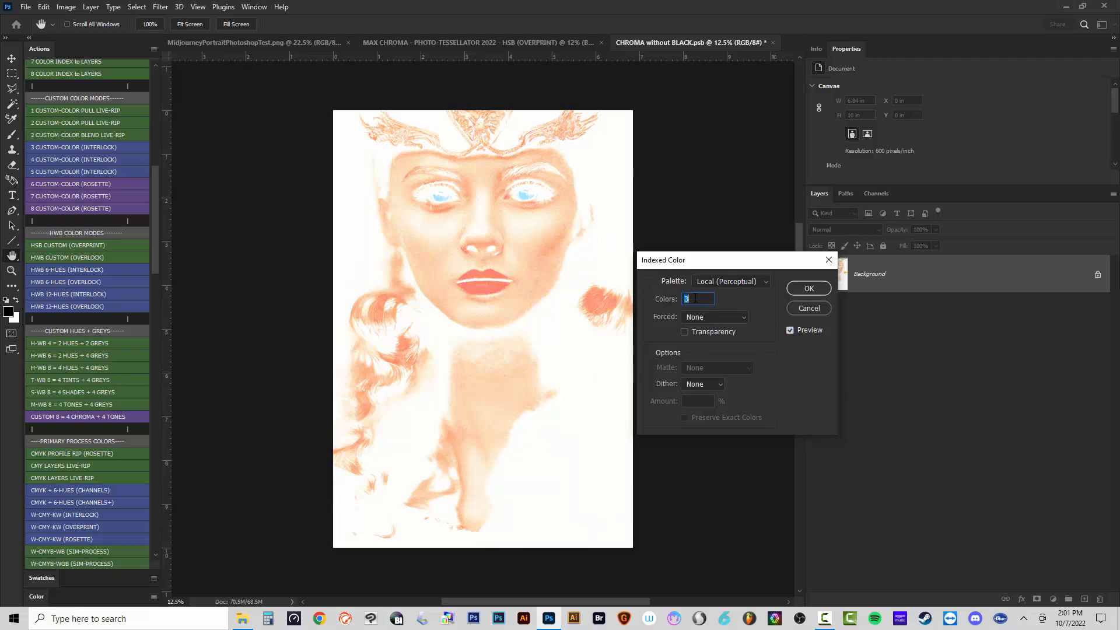
{"action": "left_click", "coordinate": [789, 330]}
{"action": "left_click", "coordinate": [729, 281]}
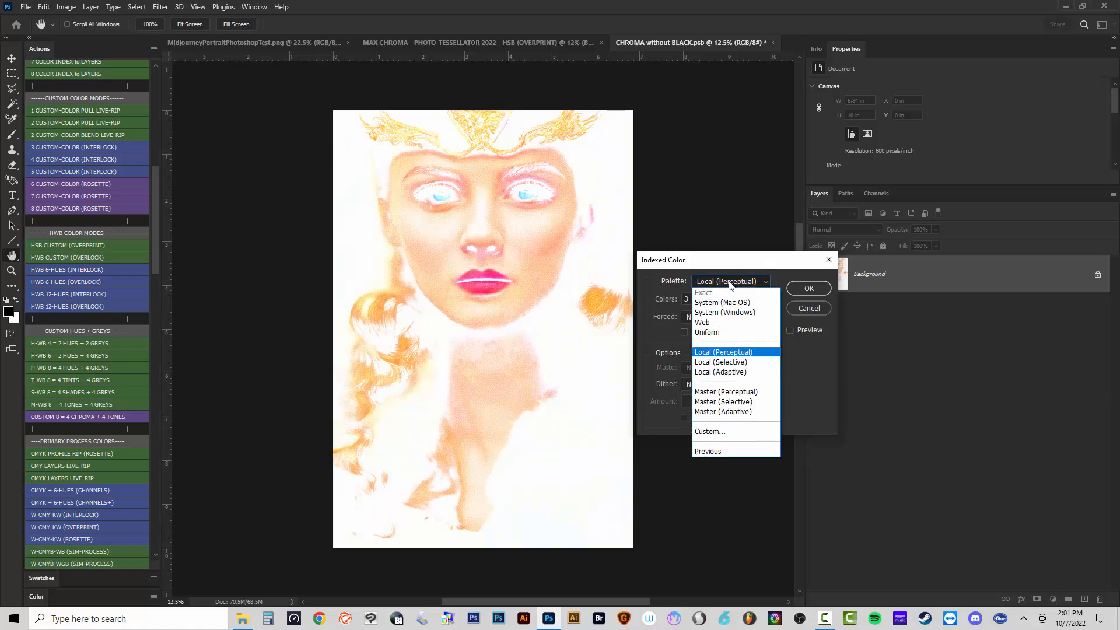
{"action": "left_click", "coordinate": [728, 431]}
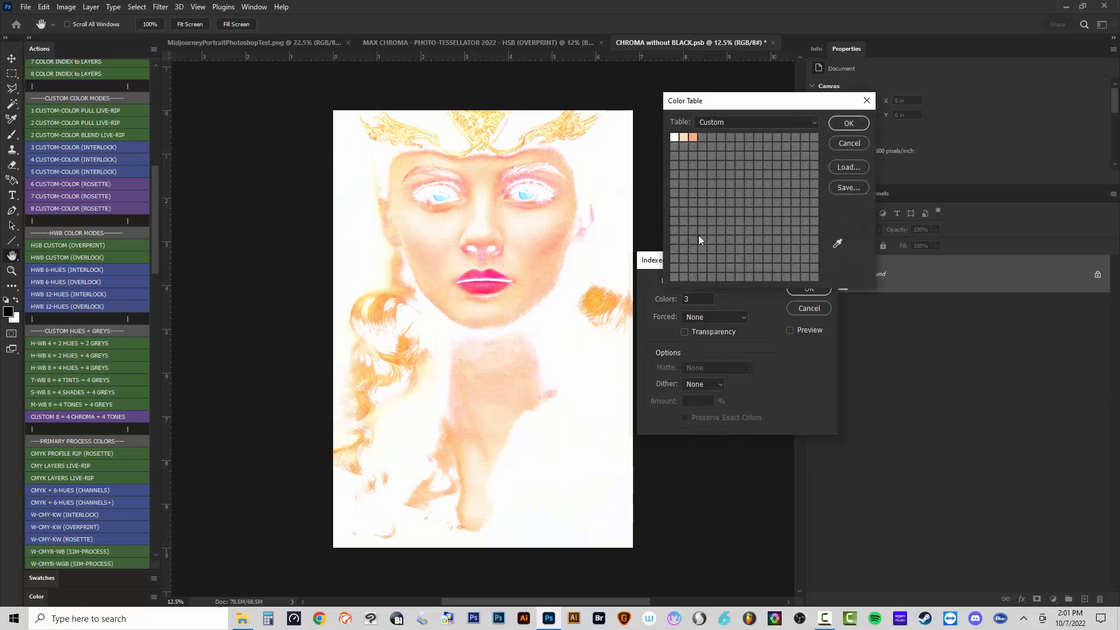
{"action": "left_click", "coordinate": [676, 138]}
{"action": "type", "text": "cccccc"}
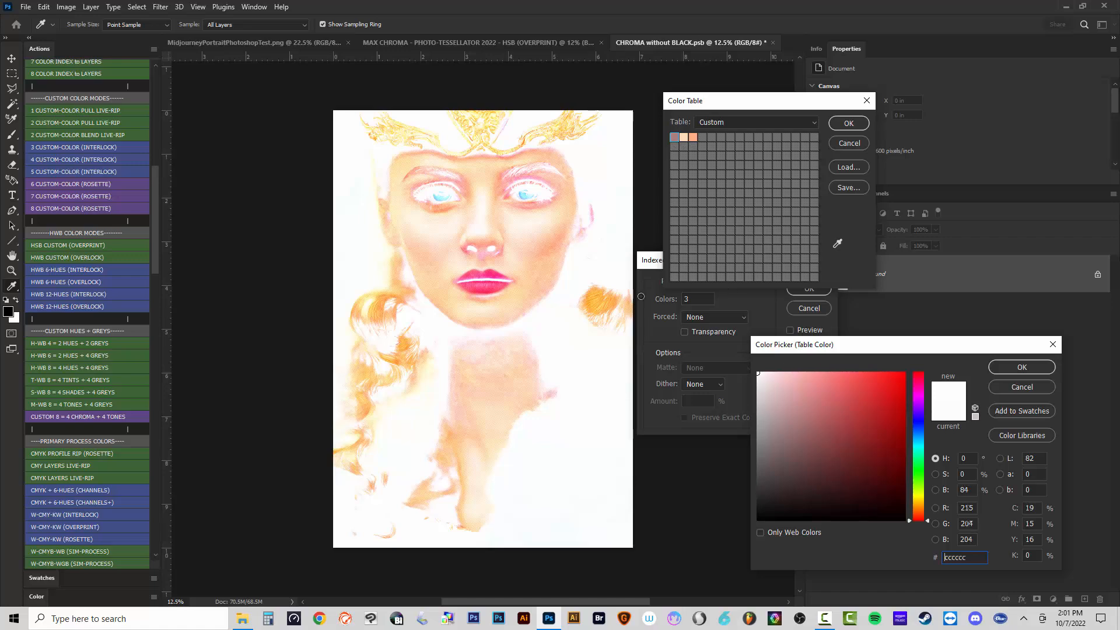
{"action": "left_click", "coordinate": [1015, 367]}
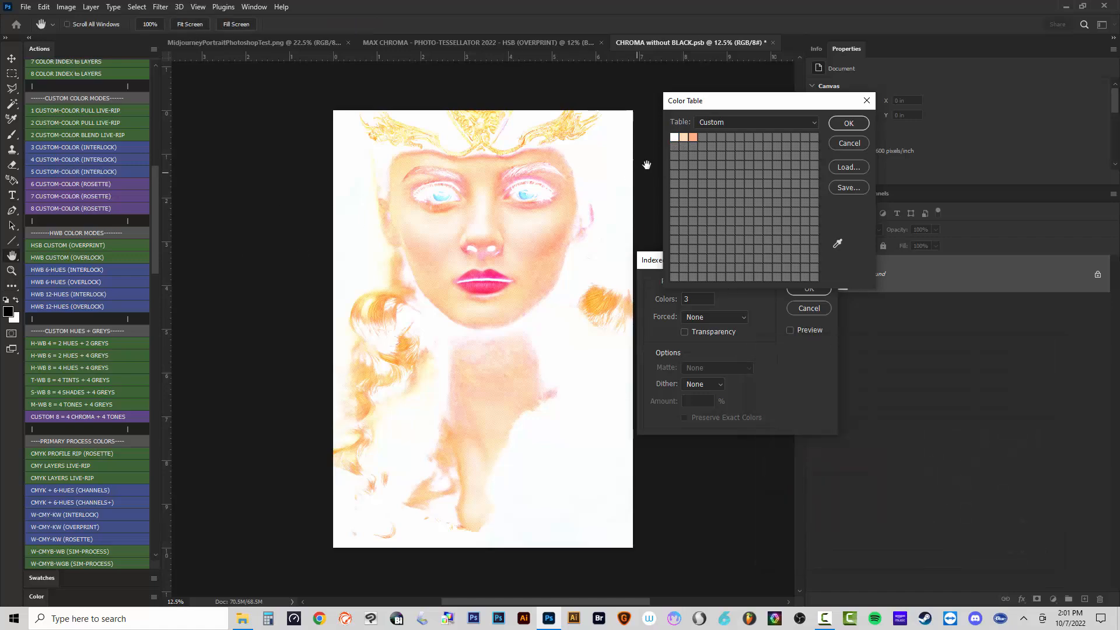
Set the second table color to the pink sampled from the lips, made more saturated at ff256d.
{"action": "left_click", "coordinate": [685, 138]}
{"action": "left_click", "coordinate": [484, 286]}
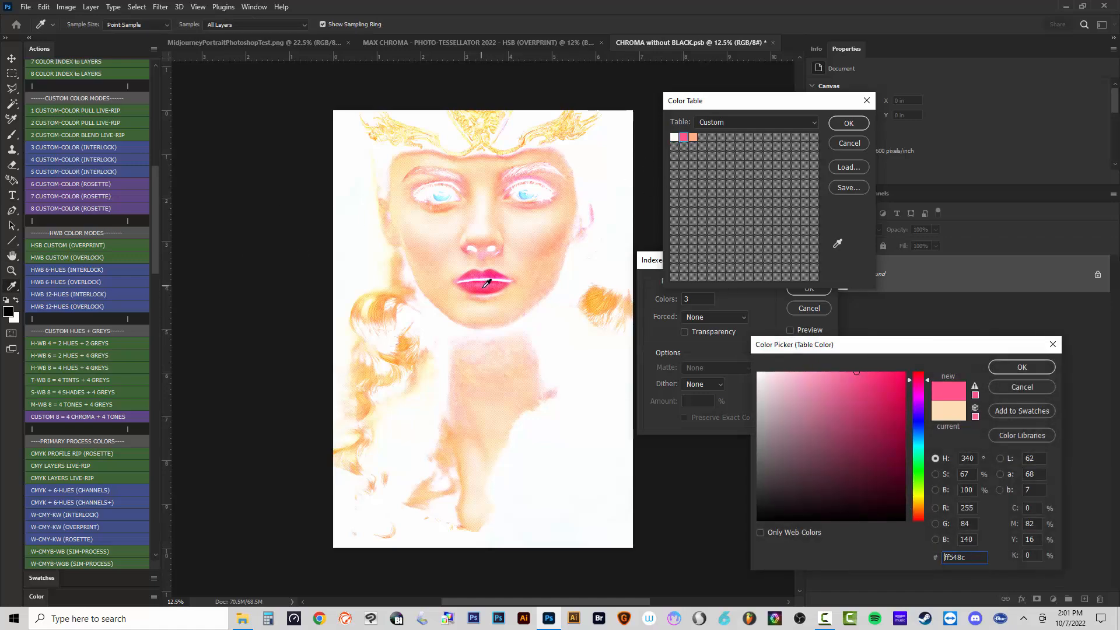
{"action": "left_click_drag", "start_coordinate": [485, 284], "coordinate": [488, 286]}
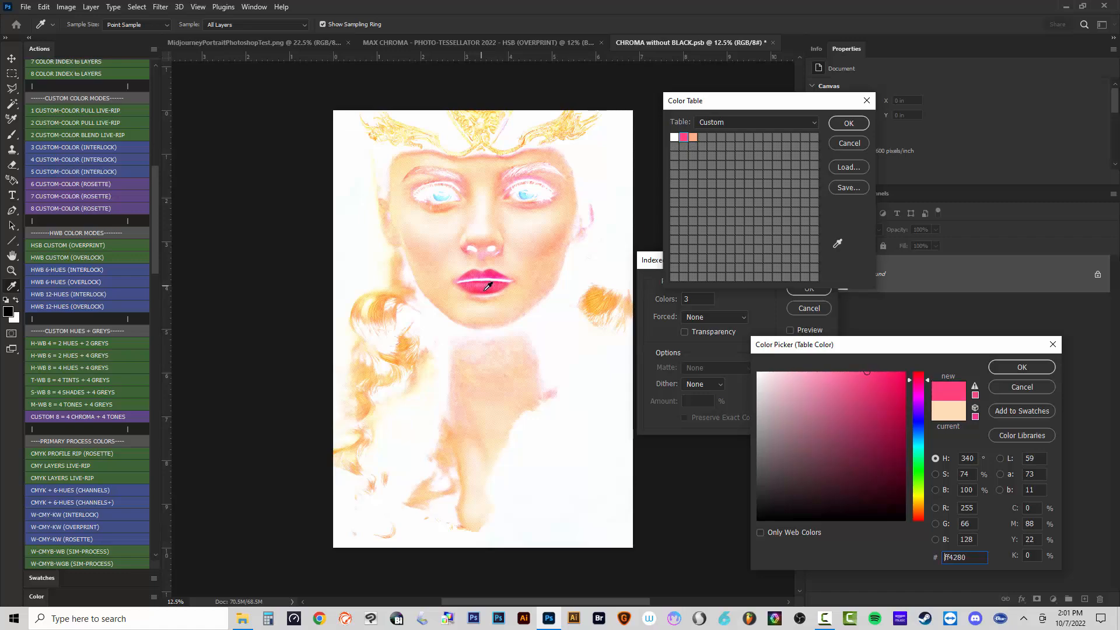
{"action": "left_click", "coordinate": [993, 371]}
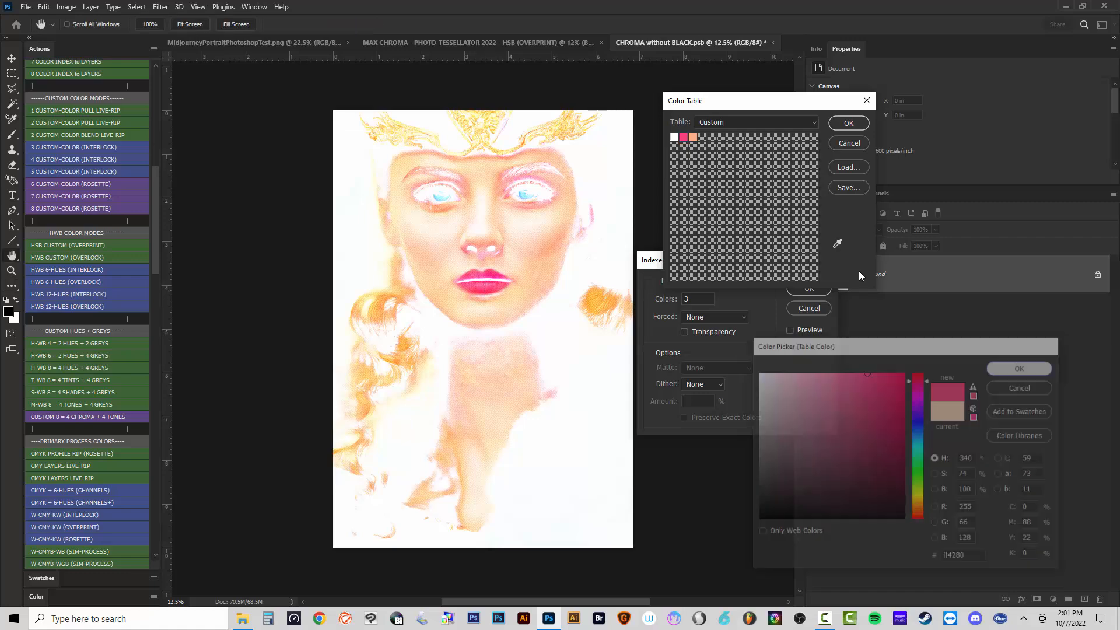
{"action": "left_click", "coordinate": [685, 140]}
{"action": "left_click_drag", "start_coordinate": [877, 375], "coordinate": [884, 372]}
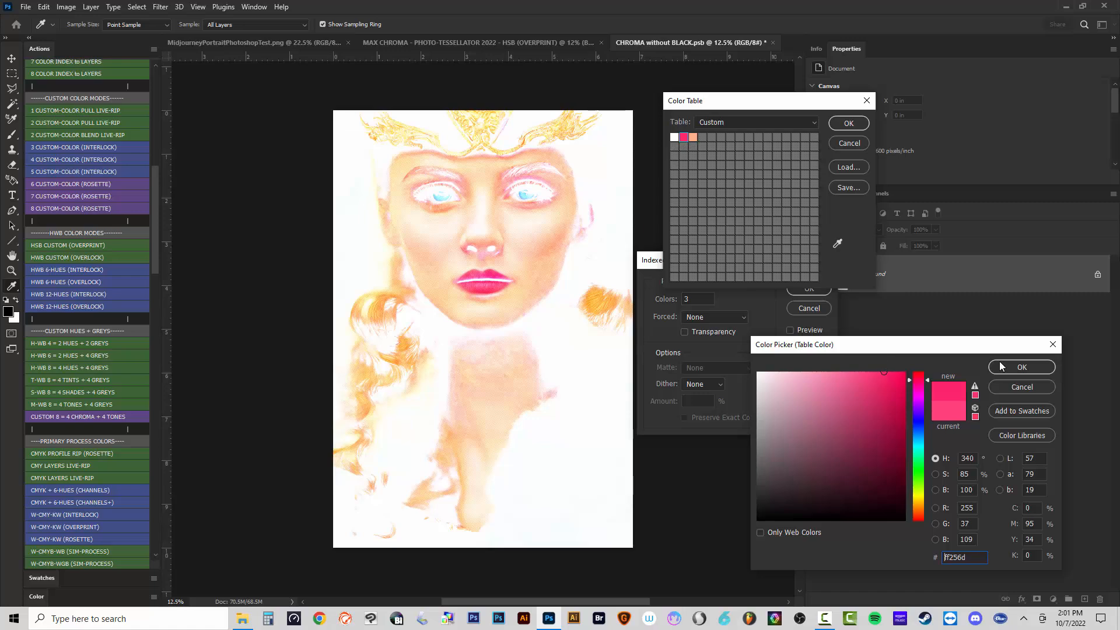
{"action": "left_click", "coordinate": [1001, 367]}
Set the third table color to the light blue 3dd3ff sampled from the portrait's eye.
{"action": "left_click", "coordinate": [694, 136]}
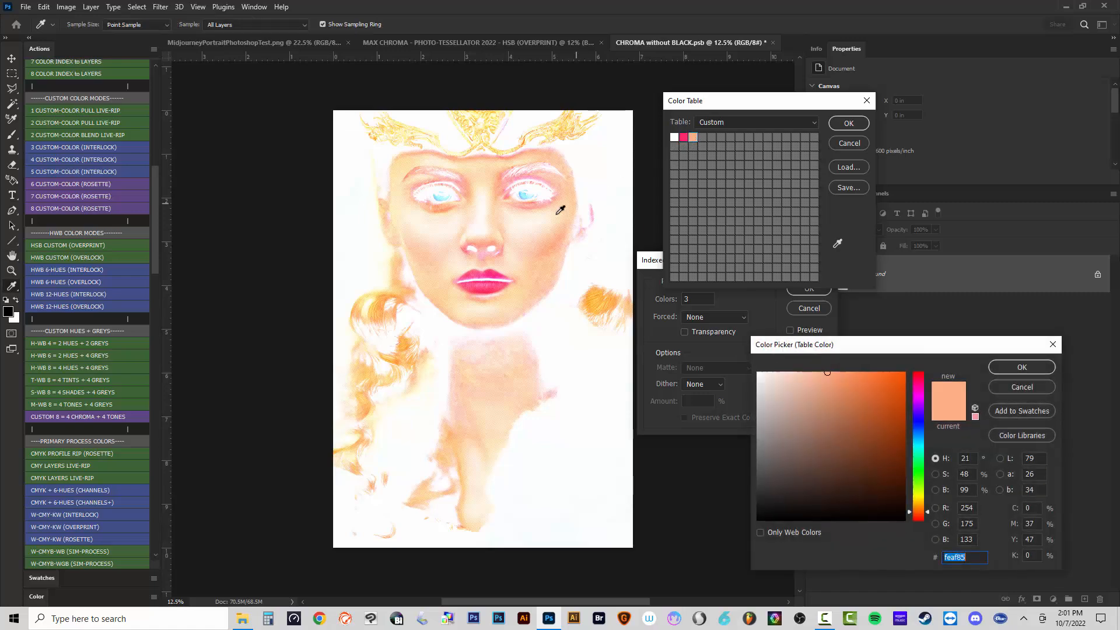
{"action": "left_click", "coordinate": [529, 193]}
{"action": "left_click", "coordinate": [528, 191]}
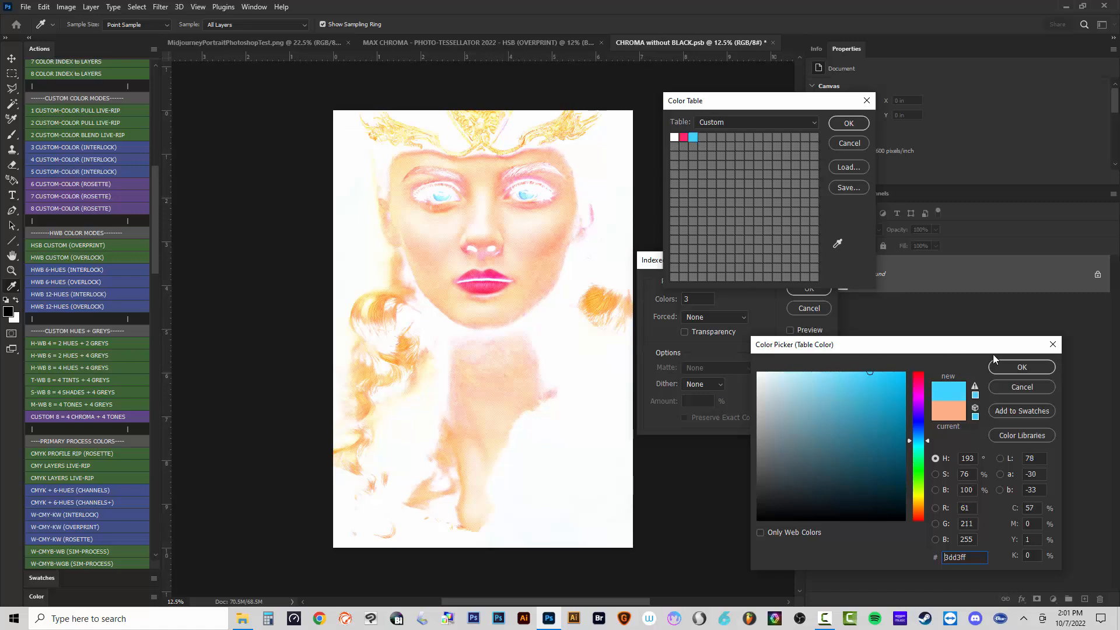
{"action": "left_click", "coordinate": [1014, 369]}
Add a fourth table color with an 11 by 11 Average sample of the forehead skin tone, ffddb4.
{"action": "left_click", "coordinate": [702, 137]}
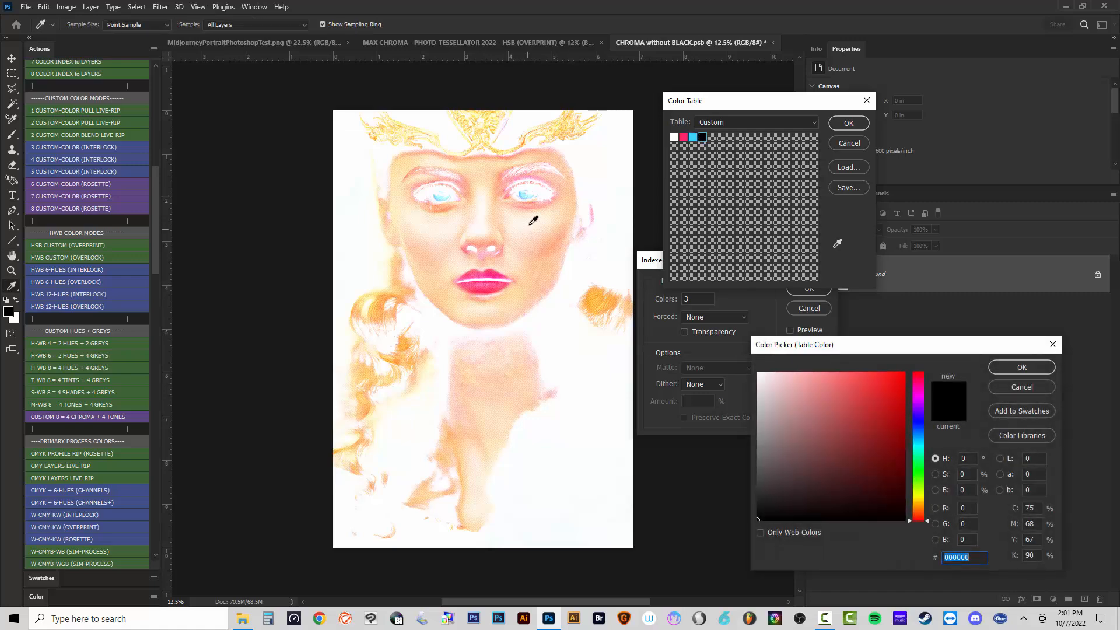
{"action": "left_click", "coordinate": [127, 24]}
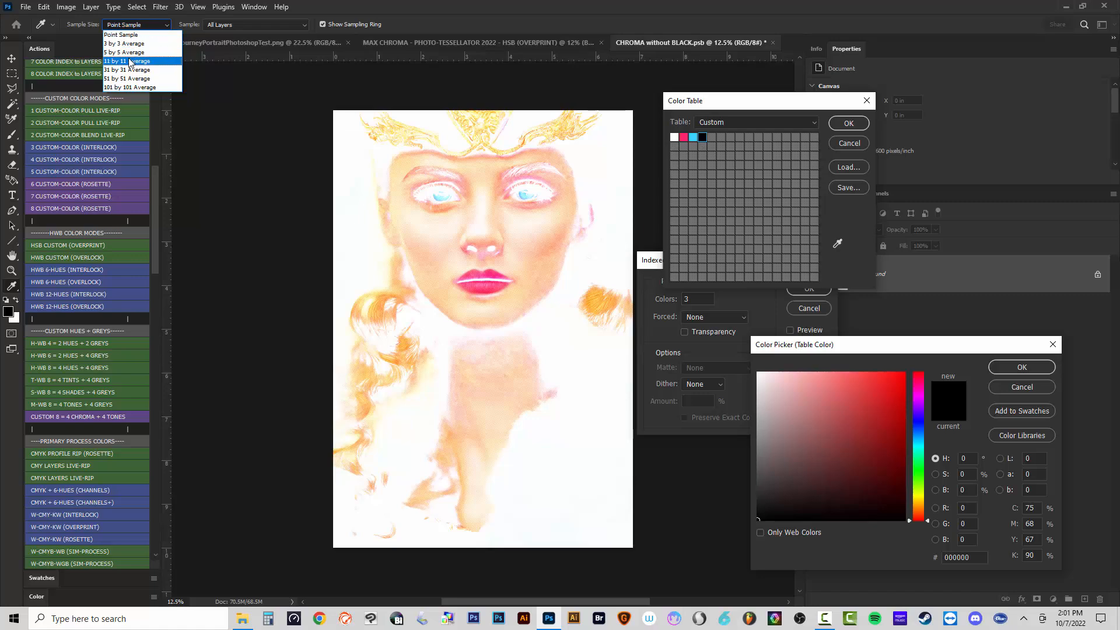
{"action": "left_click", "coordinate": [130, 61]}
{"action": "left_click", "coordinate": [533, 236]}
{"action": "left_click", "coordinate": [533, 238]}
{"action": "left_click", "coordinate": [534, 262]}
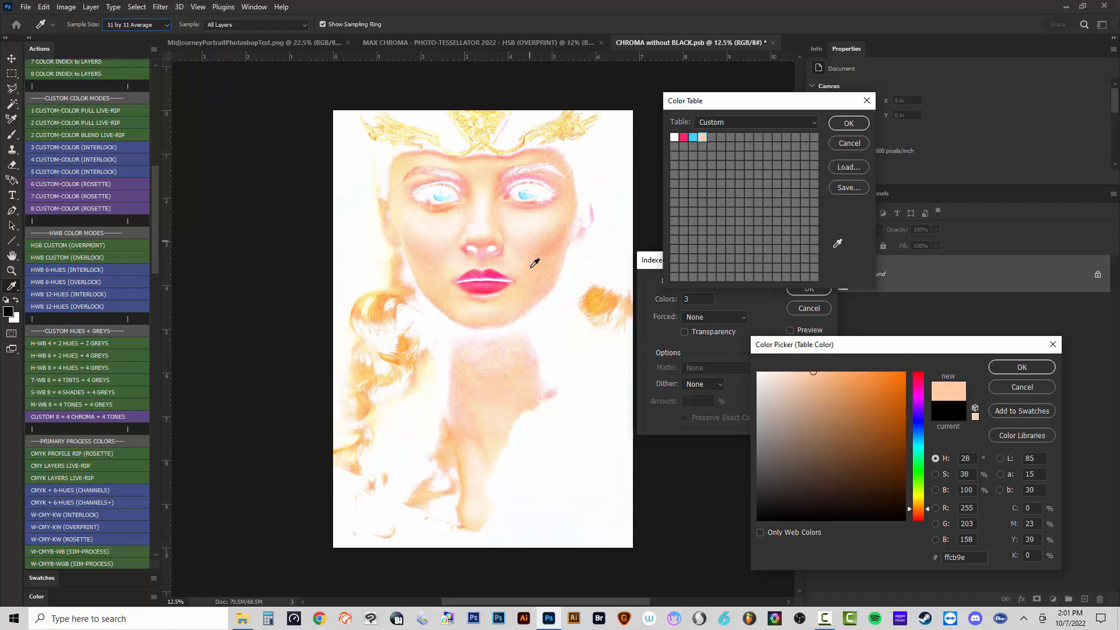
{"action": "left_click", "coordinate": [532, 246]}
{"action": "left_click", "coordinate": [506, 226]}
{"action": "left_click", "coordinate": [485, 174]}
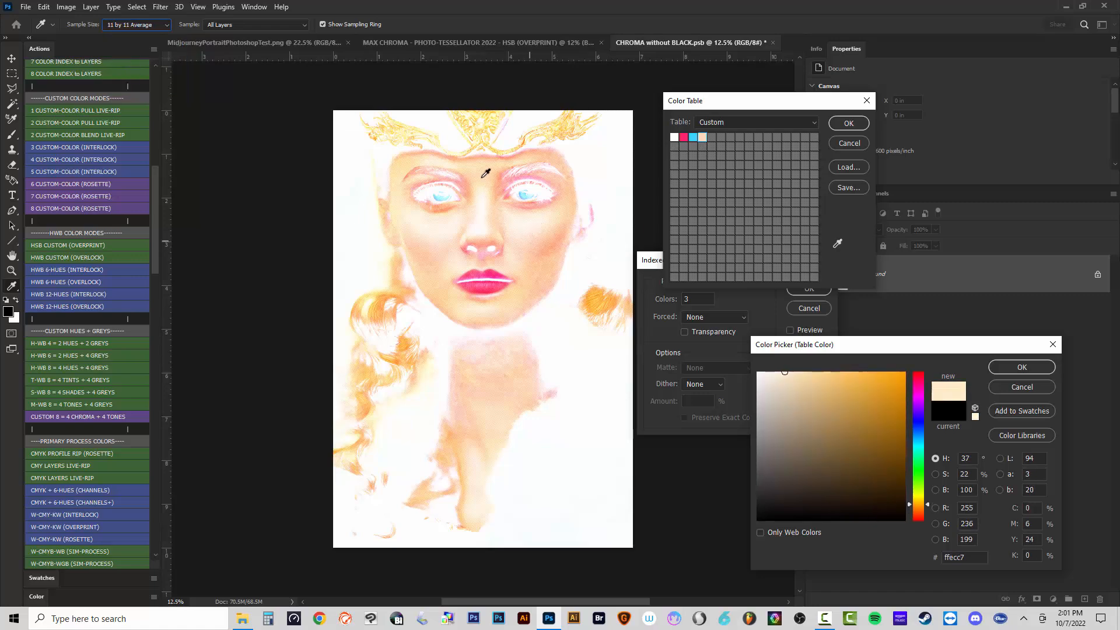
{"action": "left_click", "coordinate": [485, 173]}
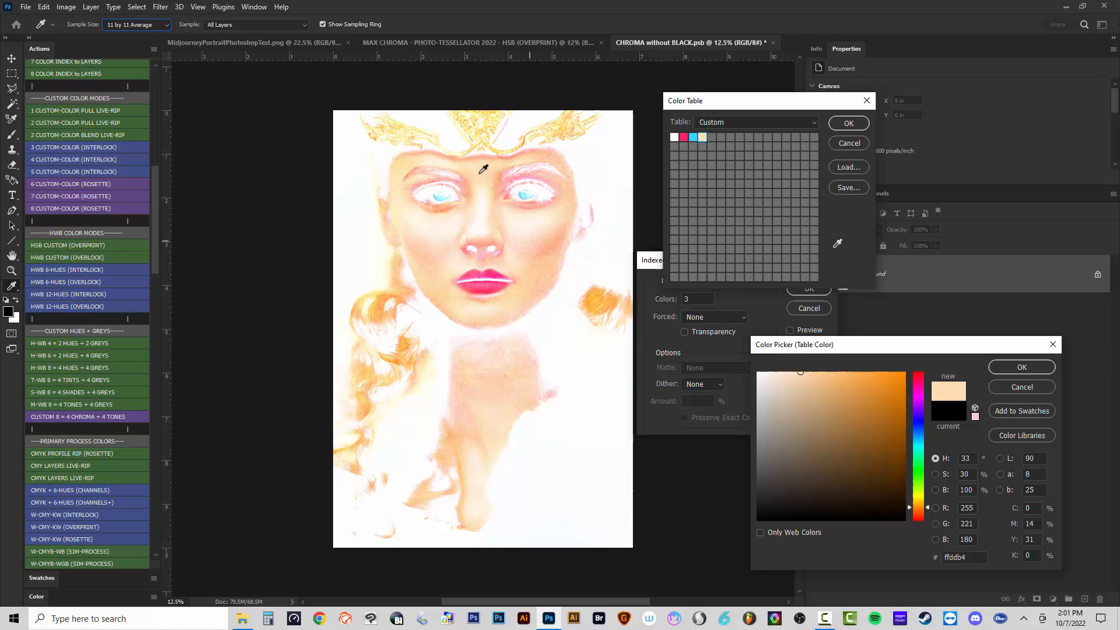
{"action": "left_click", "coordinate": [1022, 367]}
Add a fifth table color sampled from the orange hair curl and saturate it to ffa023.
{"action": "left_click", "coordinate": [712, 138]}
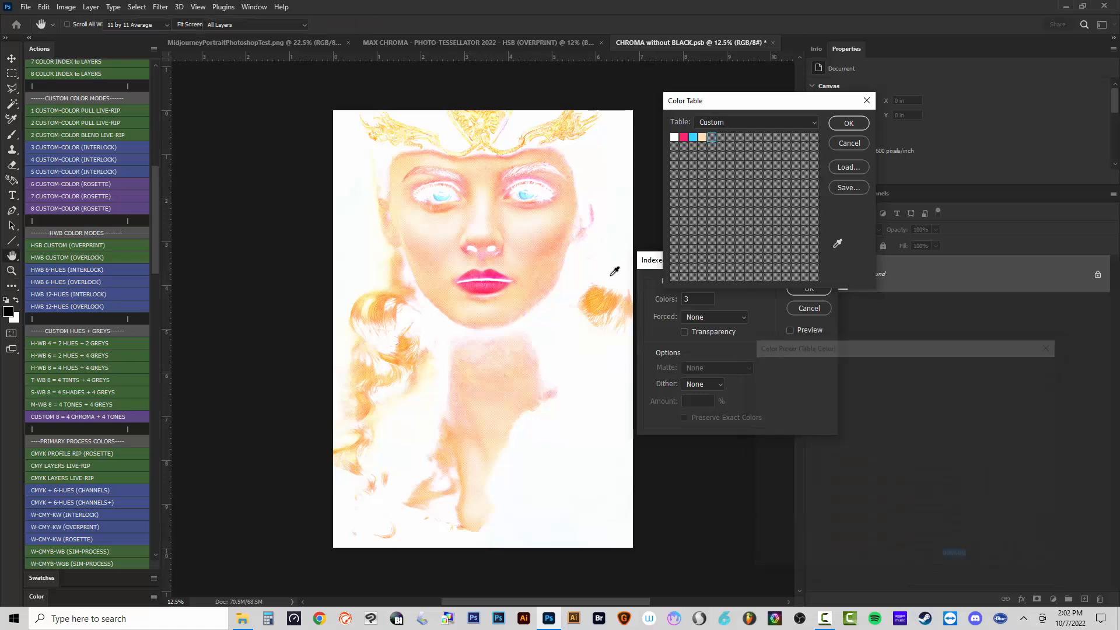
{"action": "left_click", "coordinate": [601, 304]}
{"action": "left_click", "coordinate": [614, 296]}
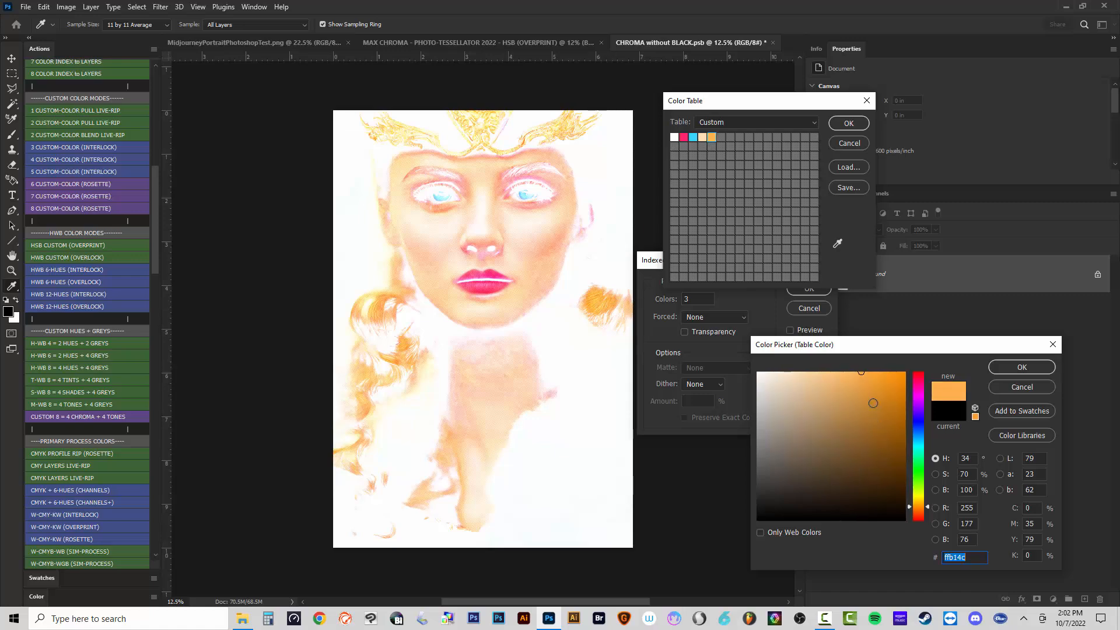
{"action": "left_click_drag", "start_coordinate": [874, 403], "coordinate": [884, 353]}
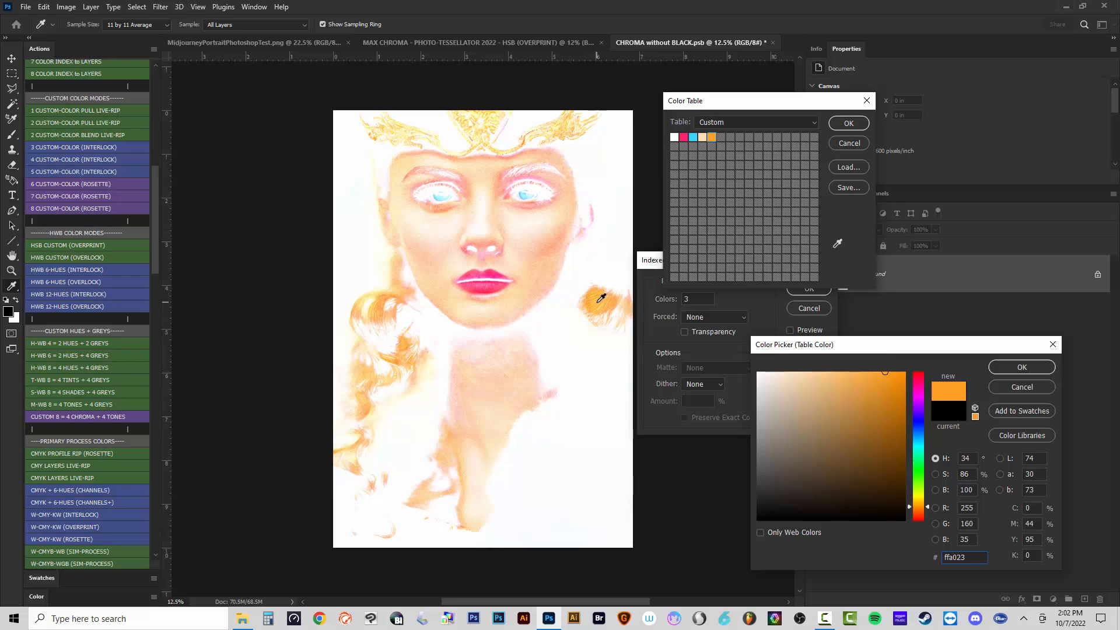
{"action": "left_click", "coordinate": [994, 365]}
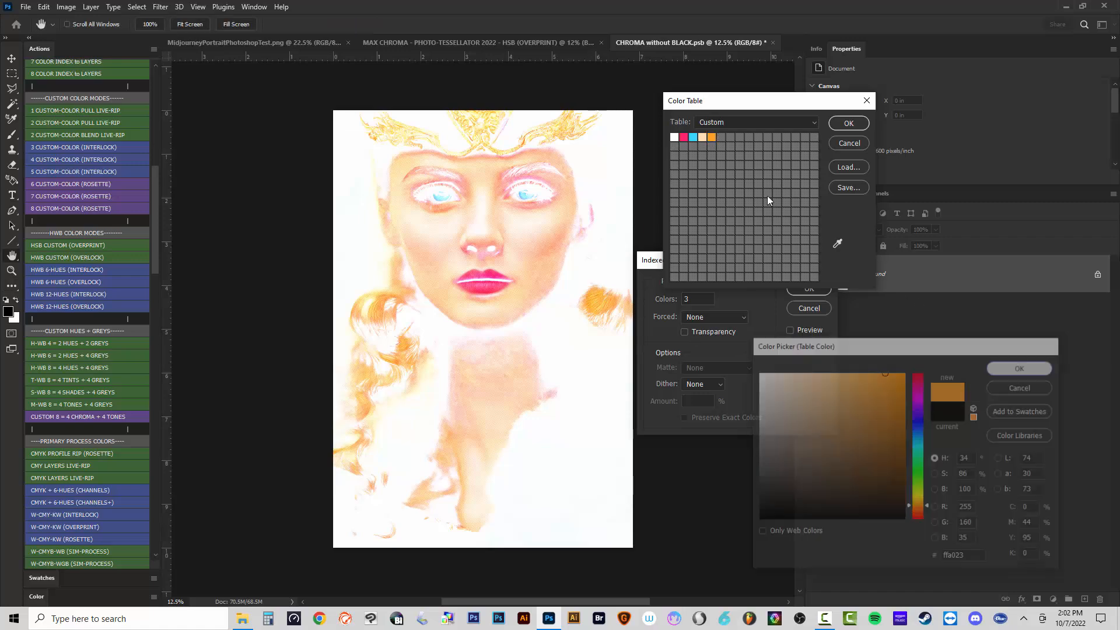
Replace the fifth table color with a Point Sample of the golden crown, saturated to ffb914, and accept the custom table.
{"action": "left_click", "coordinate": [712, 138]}
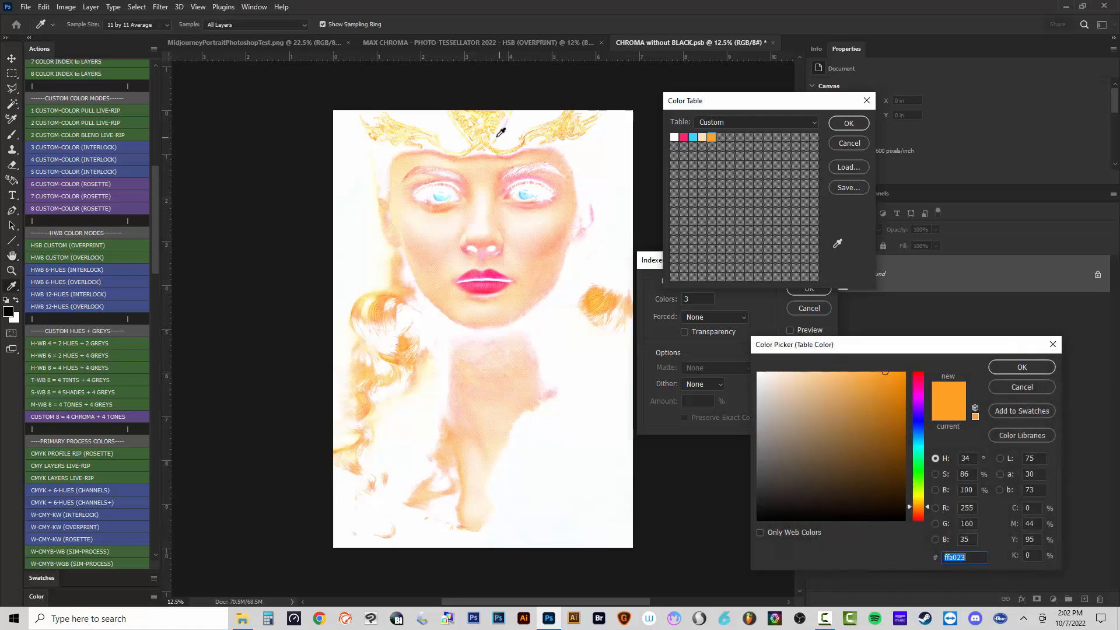
{"action": "left_click", "coordinate": [501, 149]}
{"action": "left_click", "coordinate": [500, 152]}
{"action": "left_click", "coordinate": [496, 151]}
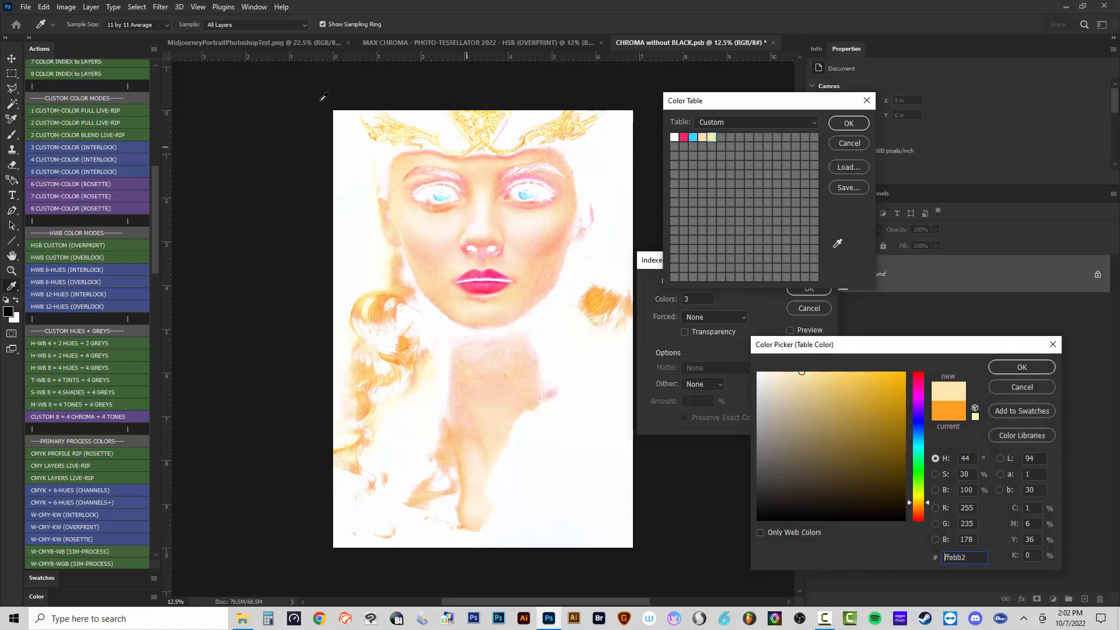
{"action": "left_click", "coordinate": [133, 25]}
{"action": "left_click", "coordinate": [133, 35]}
{"action": "left_click", "coordinate": [500, 151]}
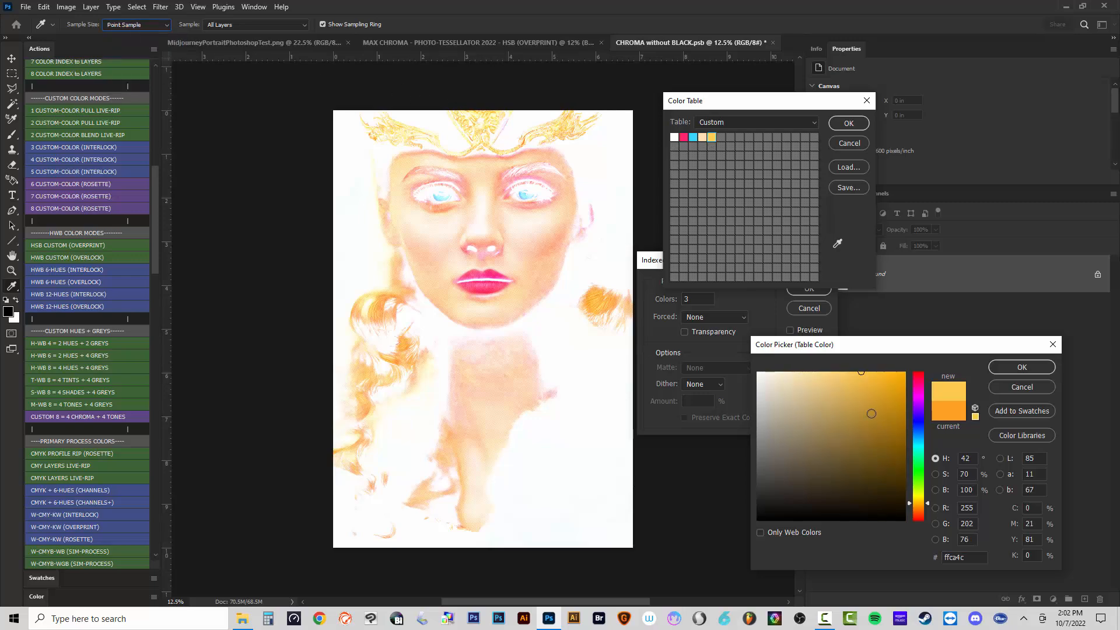
{"action": "left_click", "coordinate": [893, 372]}
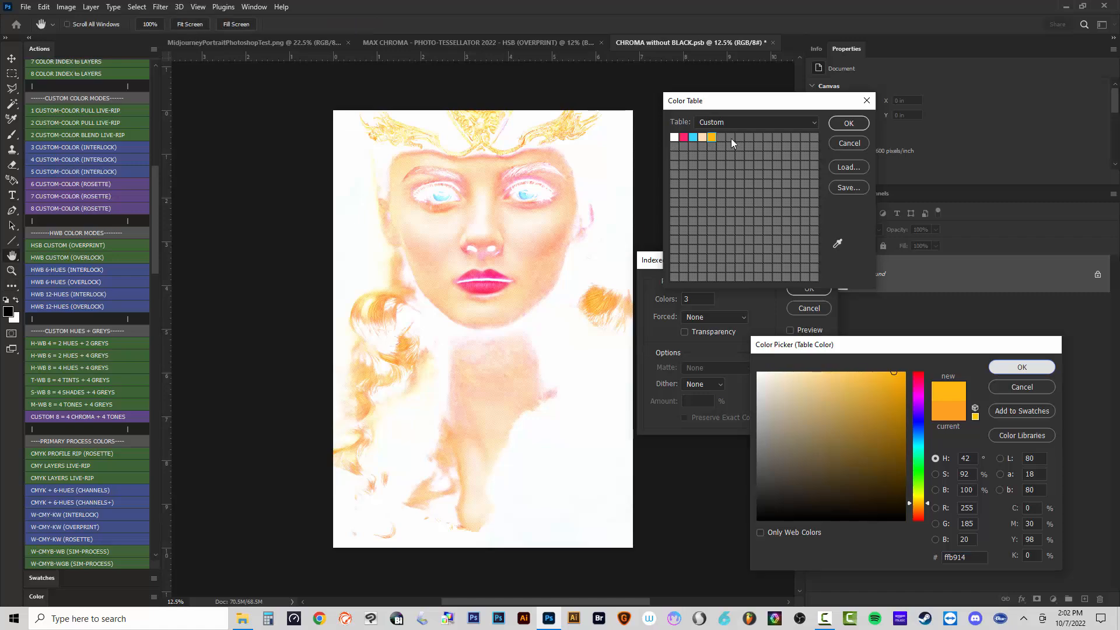
{"action": "key", "text": "Return"}
{"action": "left_click", "coordinate": [848, 123]}
Replace the fourth table color with an 11 by 11 Average sample of the cheek skin tone, ffccb0, and apply the custom indexed conversion.
{"action": "left_click", "coordinate": [790, 331]}
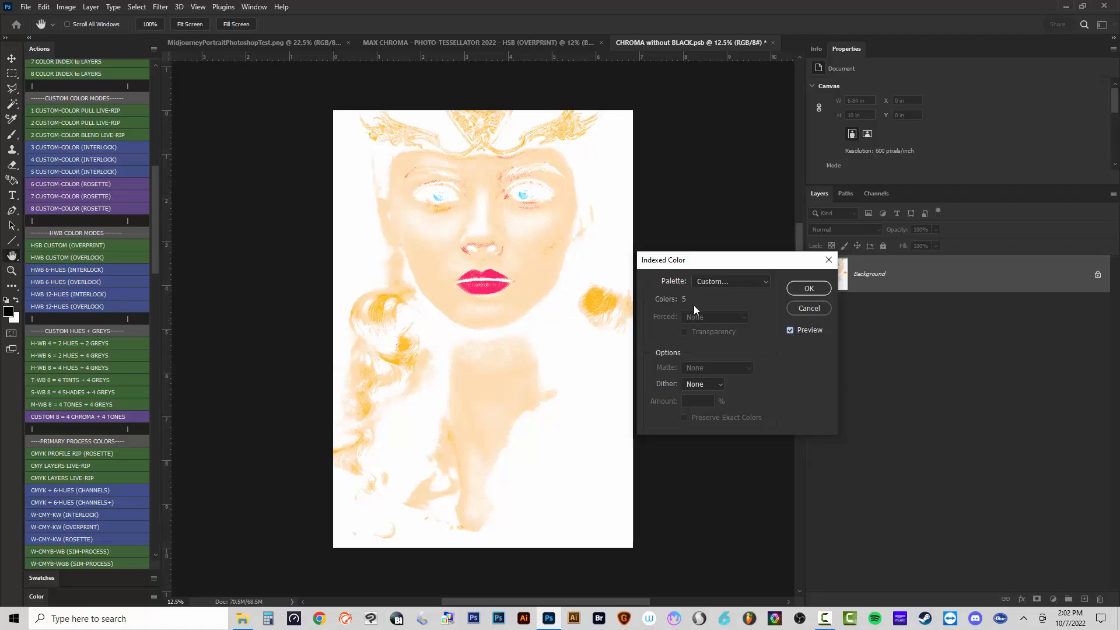
{"action": "left_click", "coordinate": [787, 330]}
{"action": "left_click", "coordinate": [726, 281]}
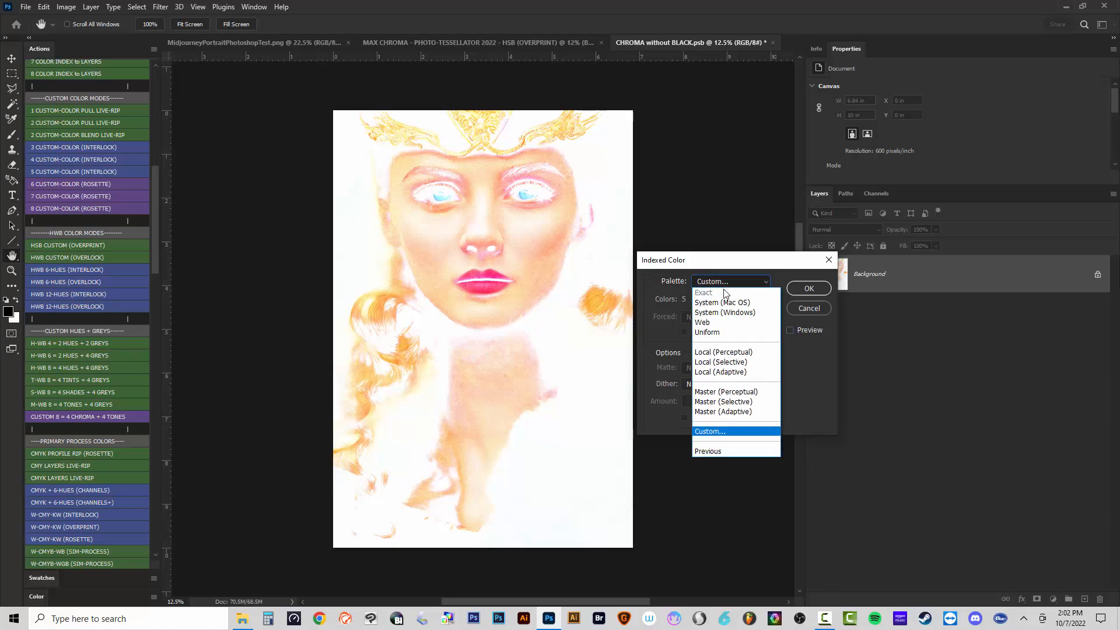
{"action": "left_click", "coordinate": [710, 431]}
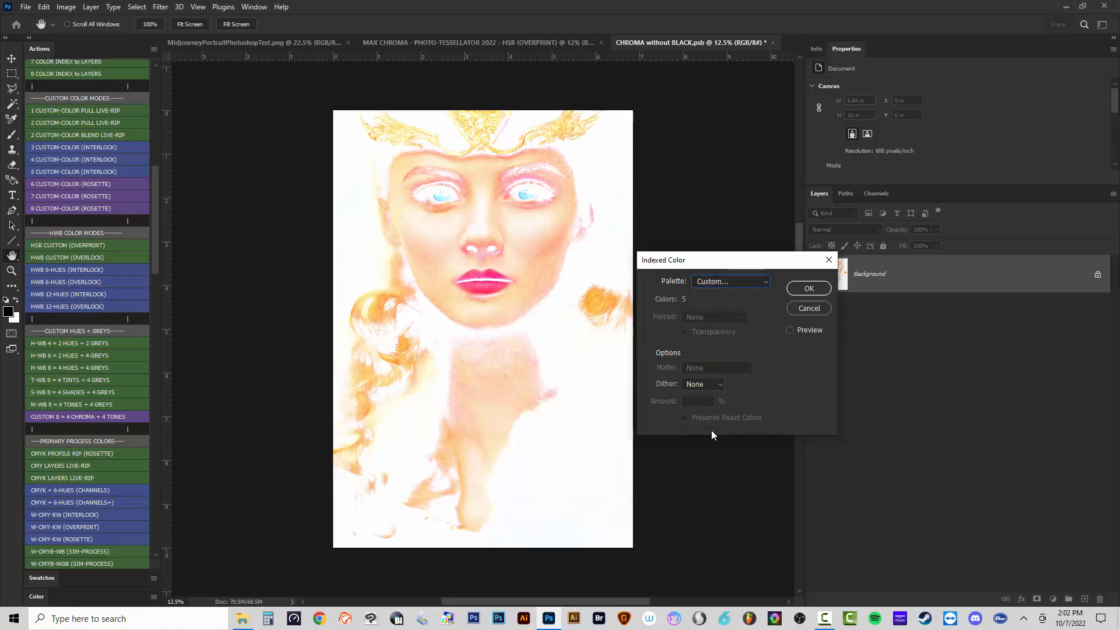
{"action": "left_click", "coordinate": [705, 138]}
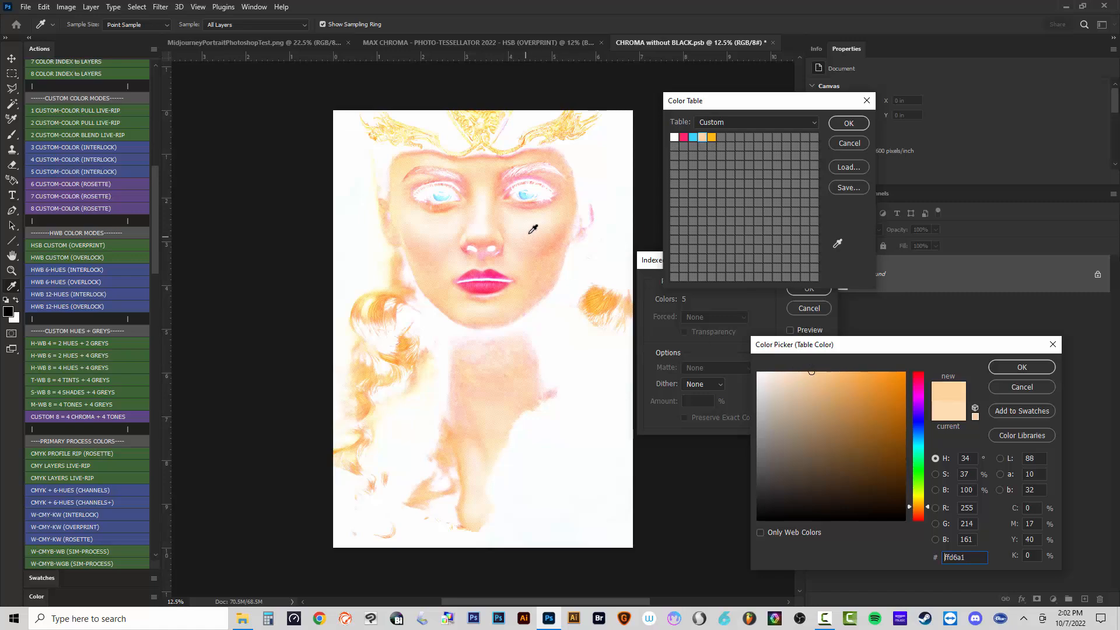
{"action": "left_click_drag", "start_coordinate": [530, 232], "coordinate": [531, 247]}
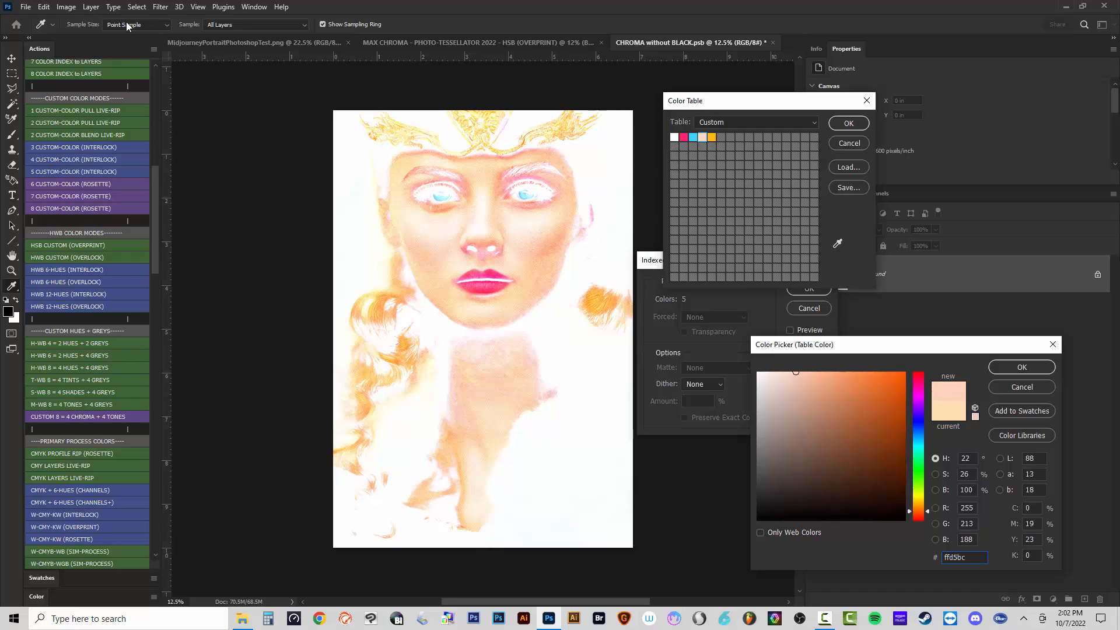
{"action": "left_click", "coordinate": [128, 26]}
{"action": "left_click", "coordinate": [126, 61]}
{"action": "left_click_drag", "start_coordinate": [531, 233], "coordinate": [537, 244]}
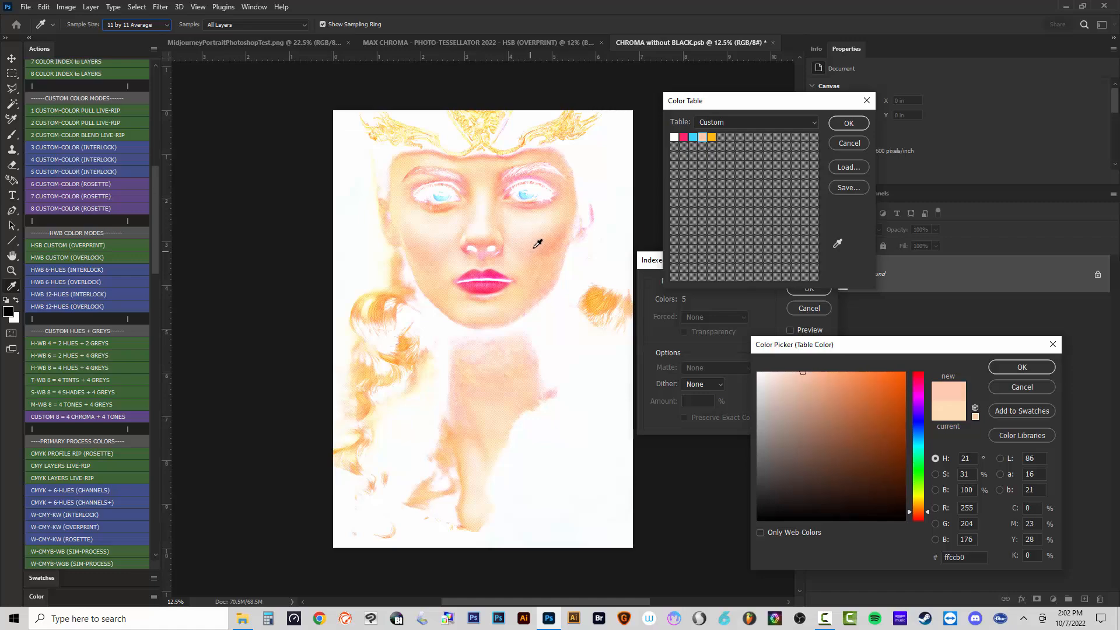
{"action": "left_click", "coordinate": [1022, 367]}
{"action": "left_click", "coordinate": [847, 123]}
{"action": "left_click", "coordinate": [797, 330]}
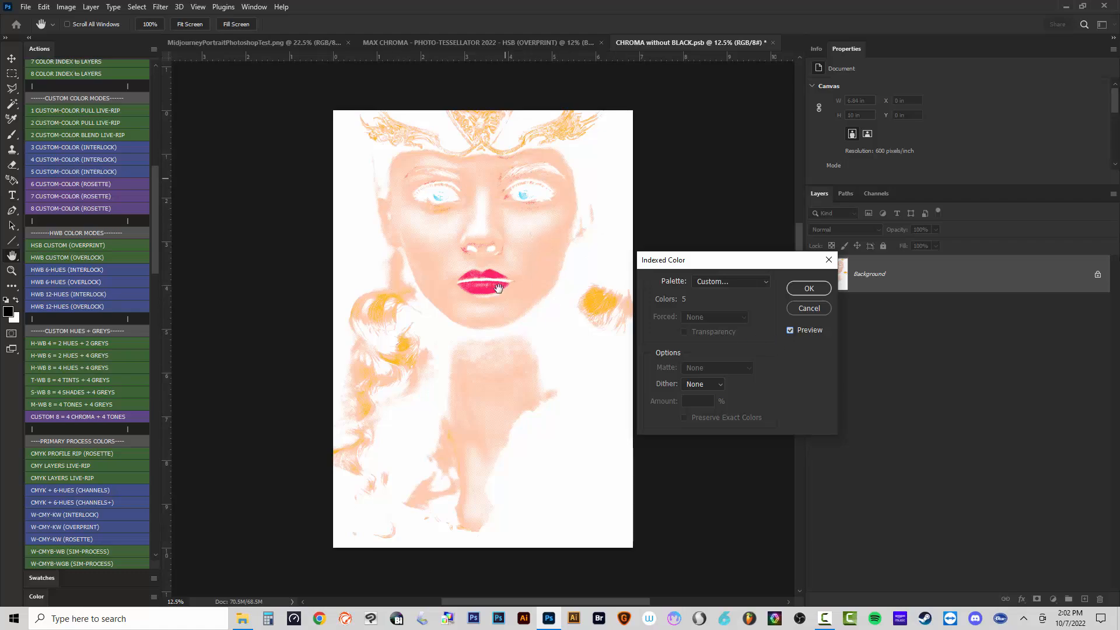
{"action": "left_click", "coordinate": [809, 289]}
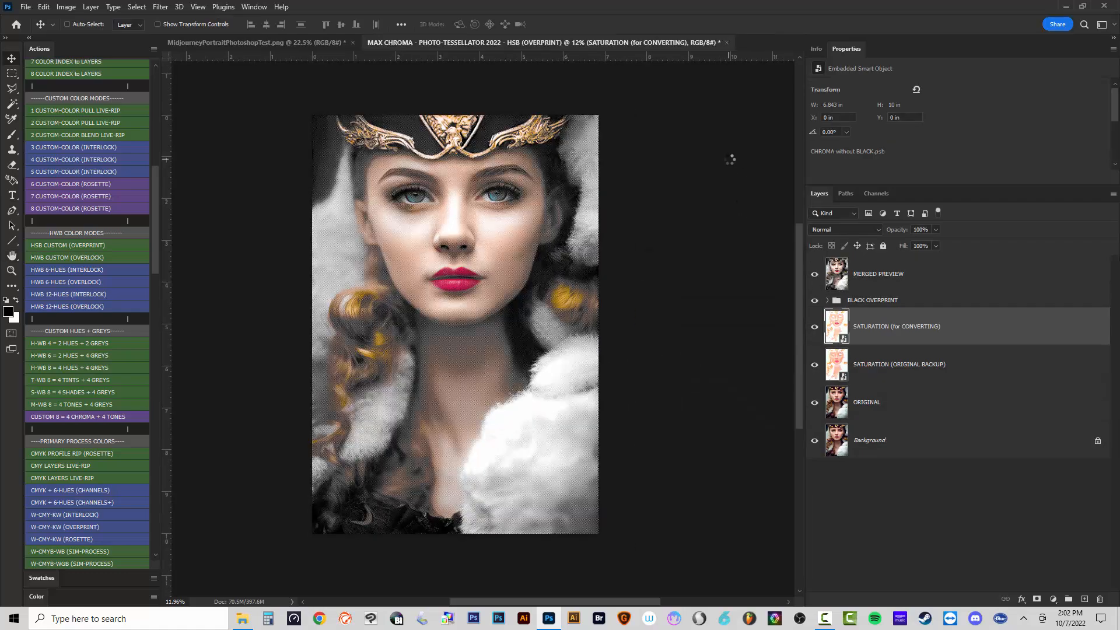
Hide the MERGED PREVIEW layer and the BLACK OVERPRINT group to examine the halftoned colors on the face.
{"action": "left_click", "coordinate": [936, 273]}
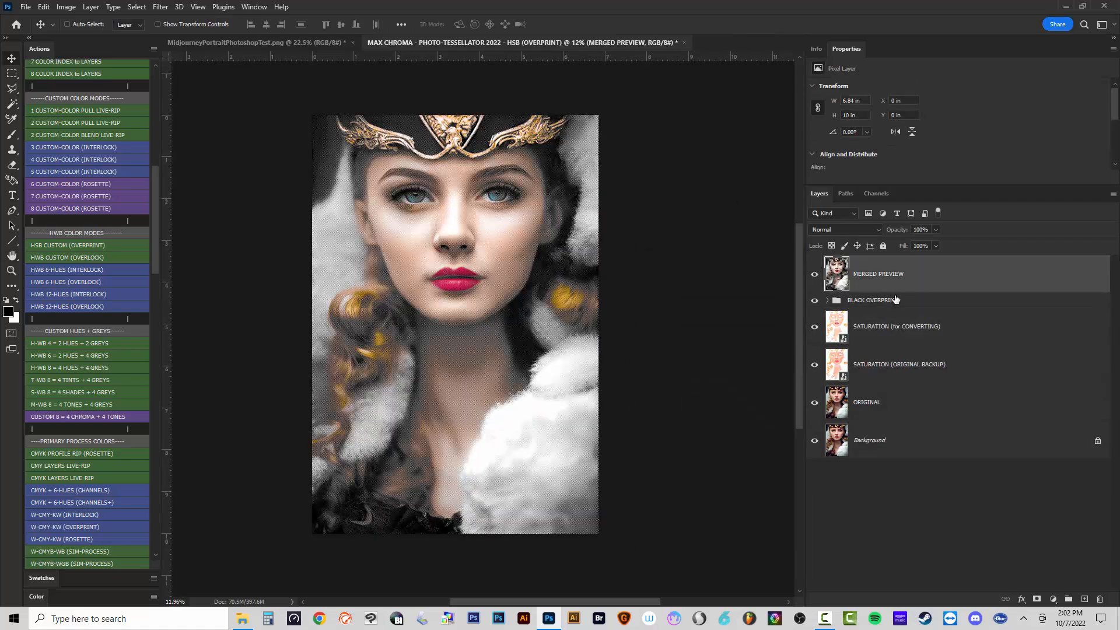
{"action": "left_click", "coordinate": [813, 277]}
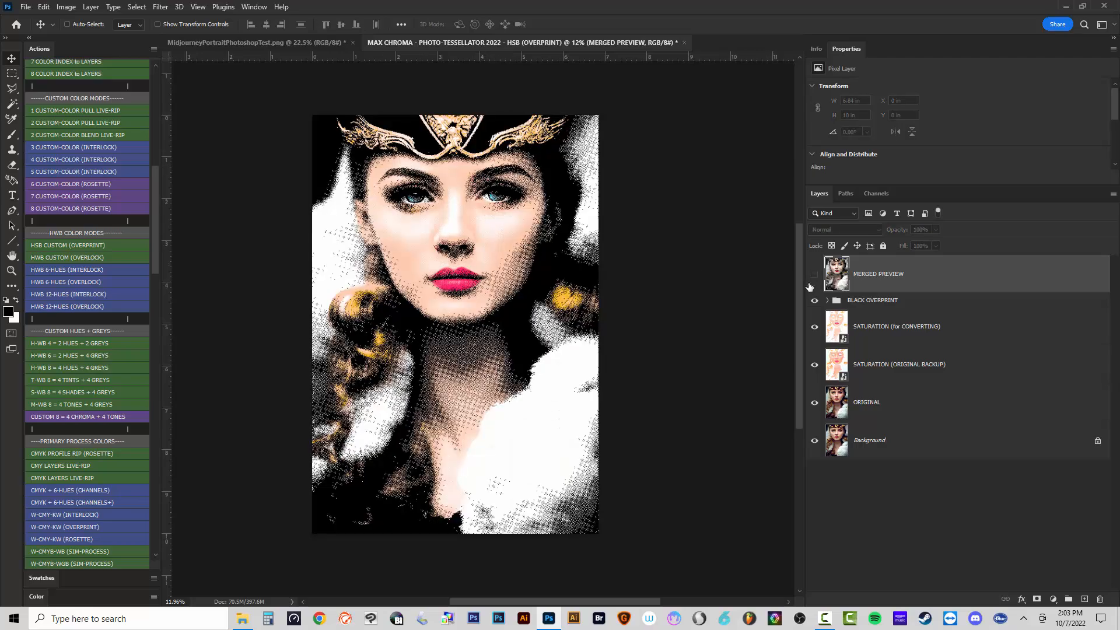
{"action": "left_click", "coordinate": [815, 302]}
{"action": "scroll", "coordinate": [500, 175], "scroll_direction": "up", "scroll_amount": 10}
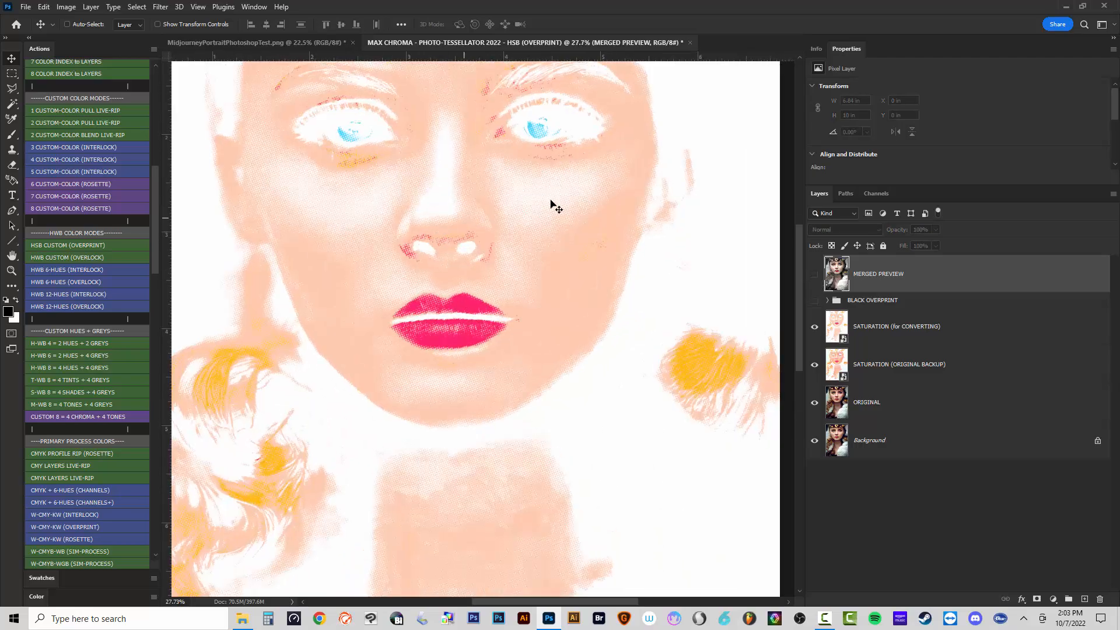
{"action": "scroll", "coordinate": [462, 346], "scroll_direction": "down", "scroll_amount": 5}
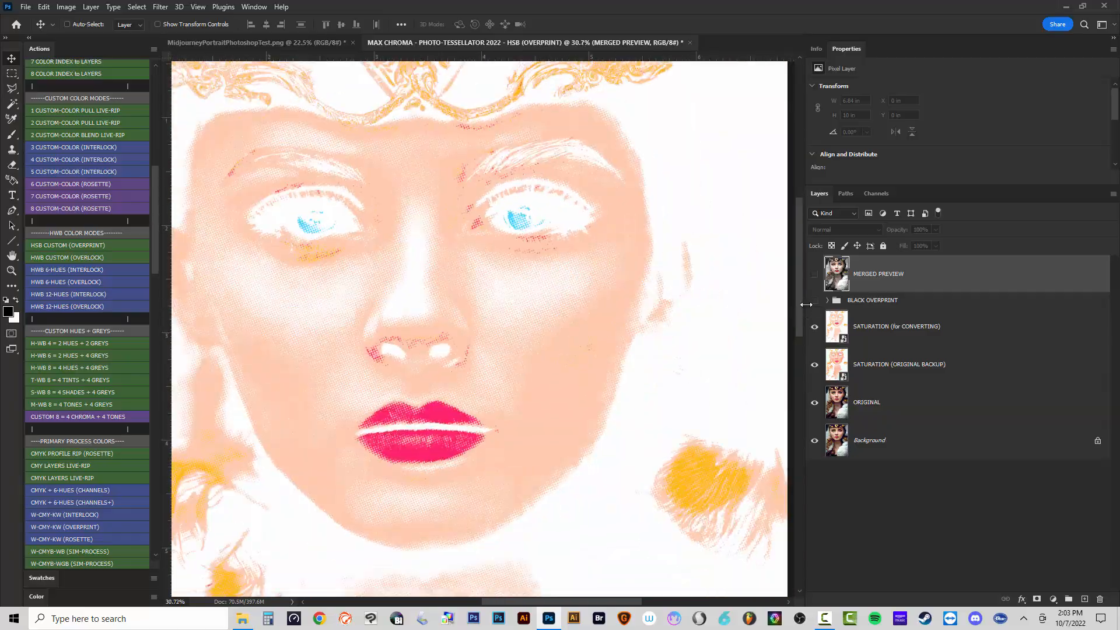
Compare the halftone detail around the eyes, nose and lips with the BLACK OVERPRINT group shown and hidden.
{"action": "left_click", "coordinate": [816, 302]}
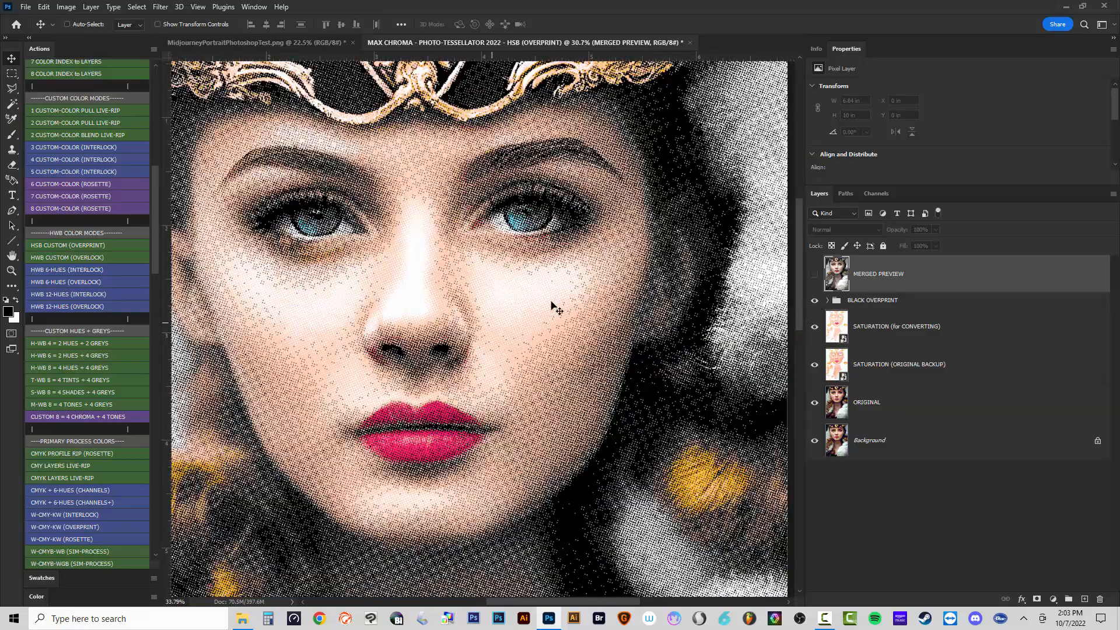
{"action": "scroll", "coordinate": [555, 306], "scroll_direction": "up", "scroll_amount": 5}
{"action": "scroll", "coordinate": [570, 321], "scroll_direction": "down", "scroll_amount": 3}
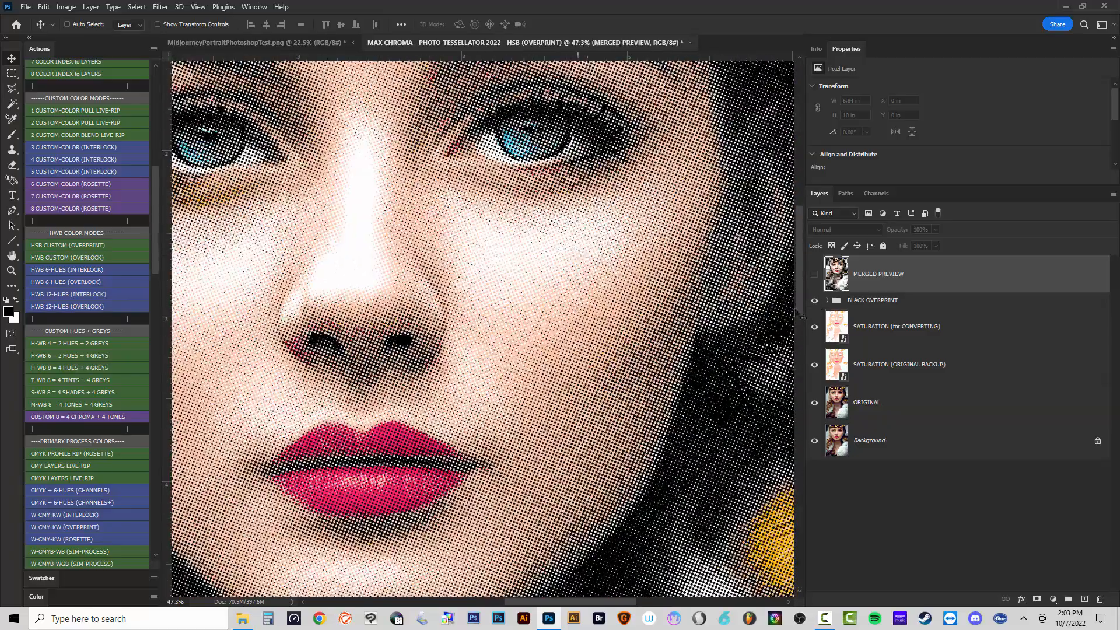
{"action": "left_click", "coordinate": [816, 302]}
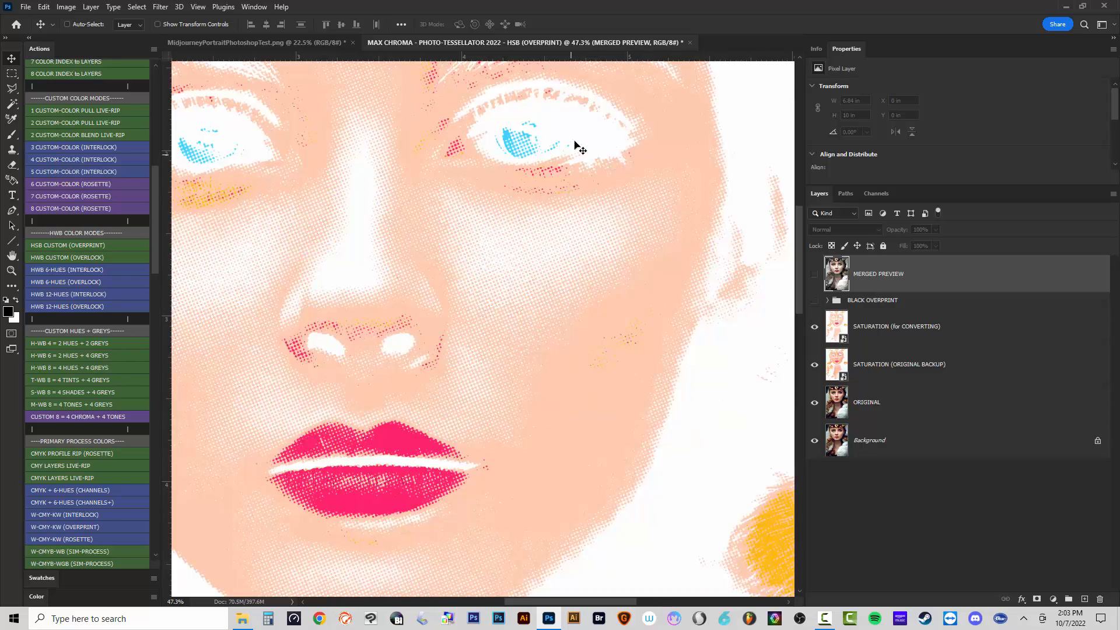
{"action": "left_click", "coordinate": [815, 300]}
{"action": "scroll", "coordinate": [522, 248], "scroll_direction": "down", "scroll_amount": 4}
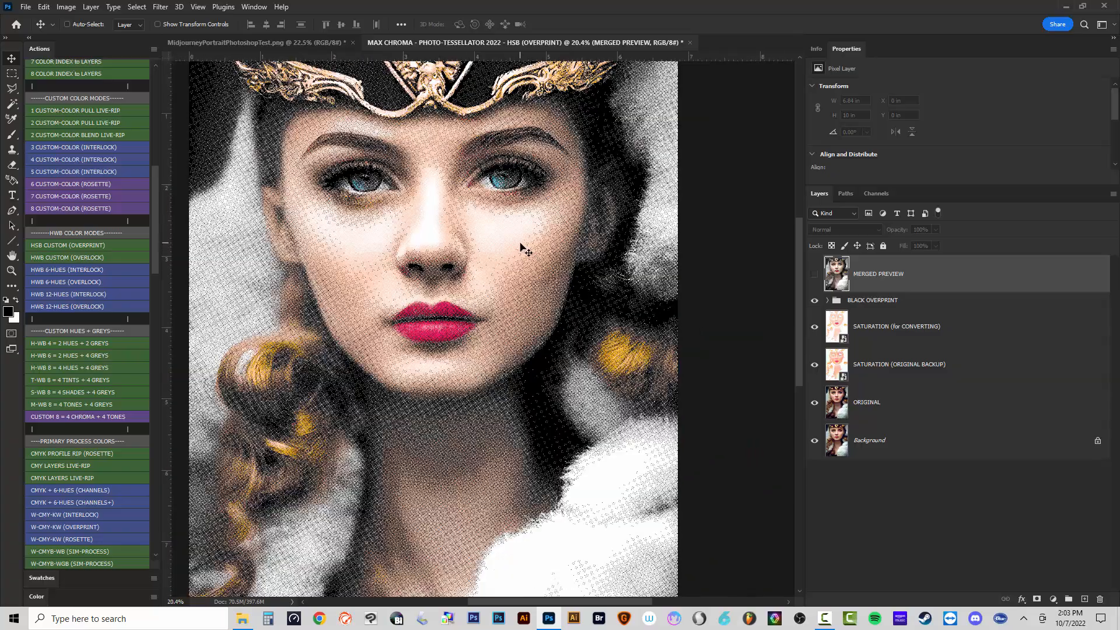
{"action": "scroll", "coordinate": [503, 209], "scroll_direction": "down", "scroll_amount": 2}
{"action": "scroll", "coordinate": [495, 173], "scroll_direction": "up", "scroll_amount": 2}
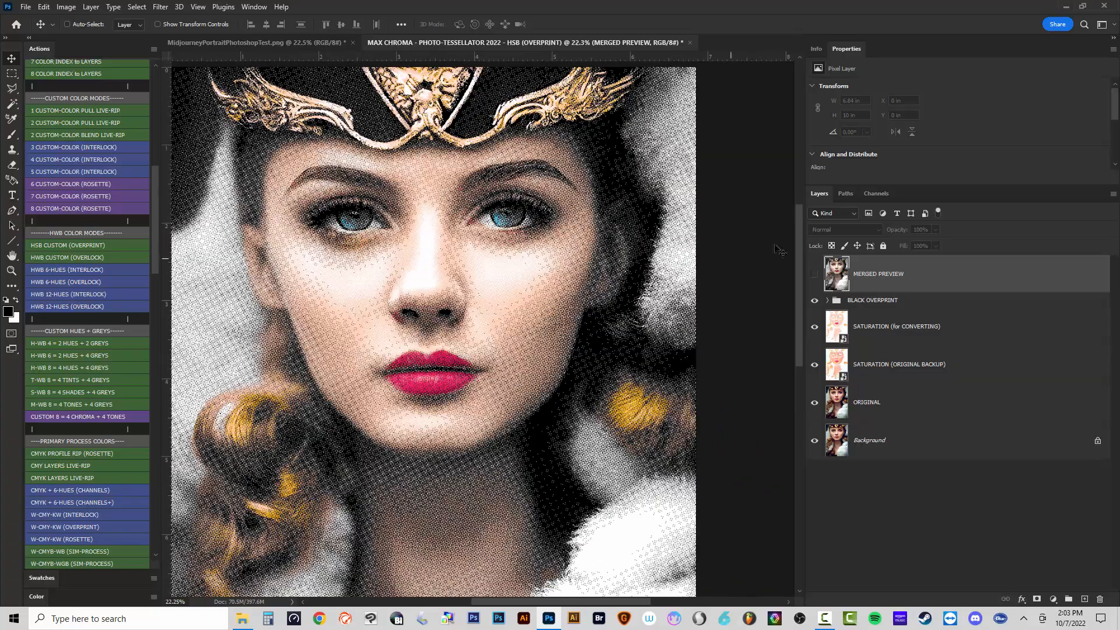
Show the MERGED PREVIEW layer again and close the HSB (OVERPRINT) document without saving.
{"action": "left_click", "coordinate": [814, 274]}
{"action": "scroll", "coordinate": [499, 320], "scroll_direction": "down", "scroll_amount": 2}
{"action": "scroll", "coordinate": [497, 320], "scroll_direction": "up", "scroll_amount": 1}
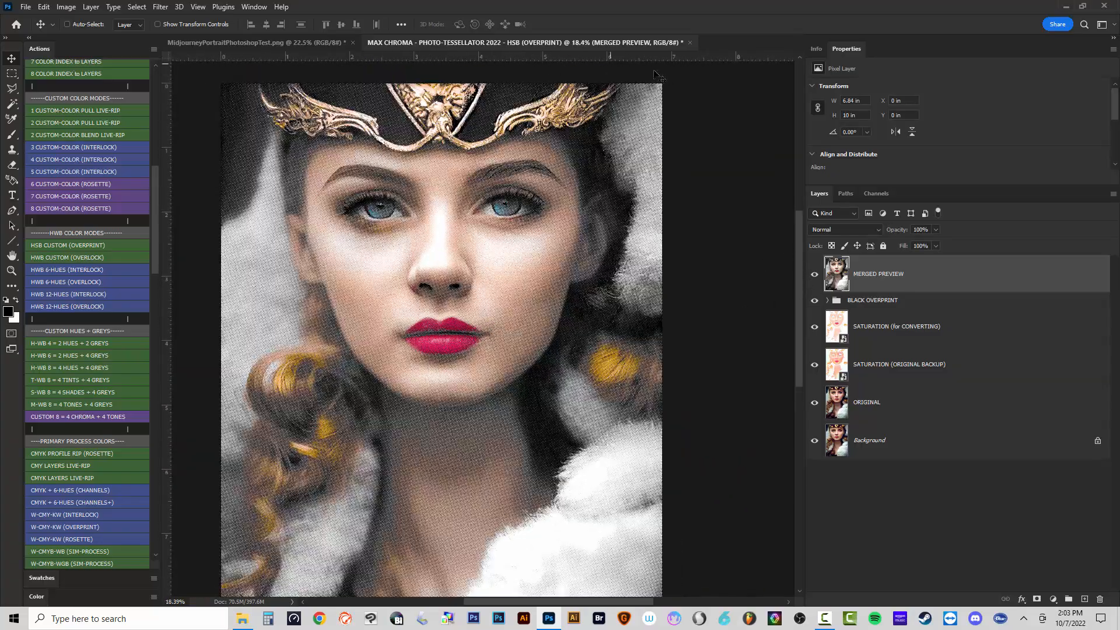
{"action": "left_click", "coordinate": [688, 43]}
{"action": "left_click", "coordinate": [557, 239]}
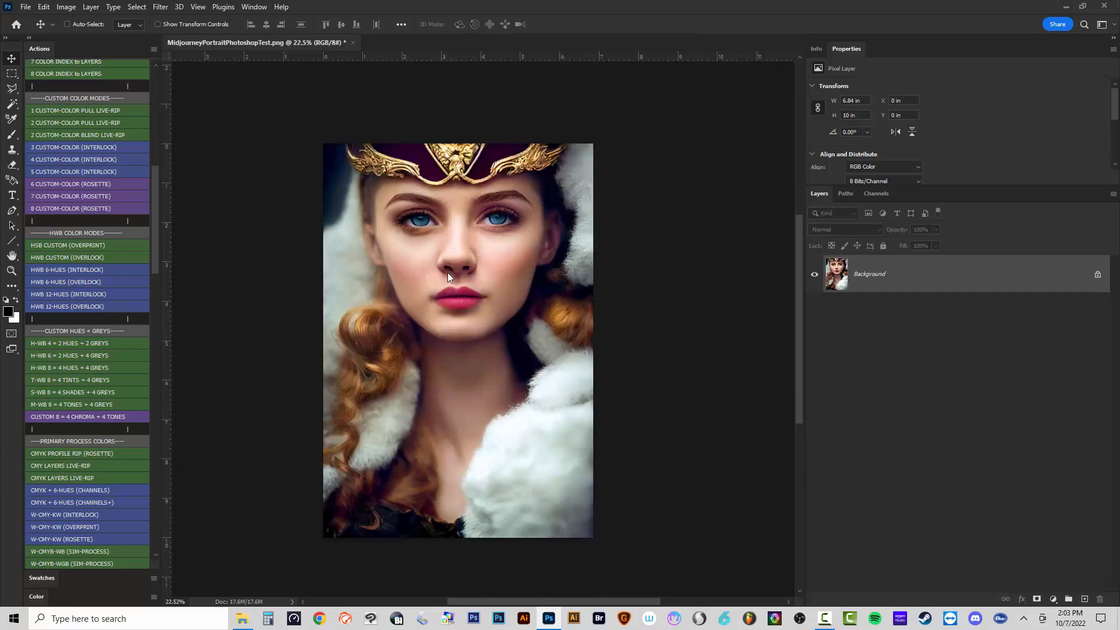
Run the HWB CUSTOM (OVERLOCK) action, accepting 6.843 by 10 inches at 600 ppi, a 19% pattern scale and a 67.5° clockwise canvas rotation.
{"action": "left_click", "coordinate": [72, 258]}
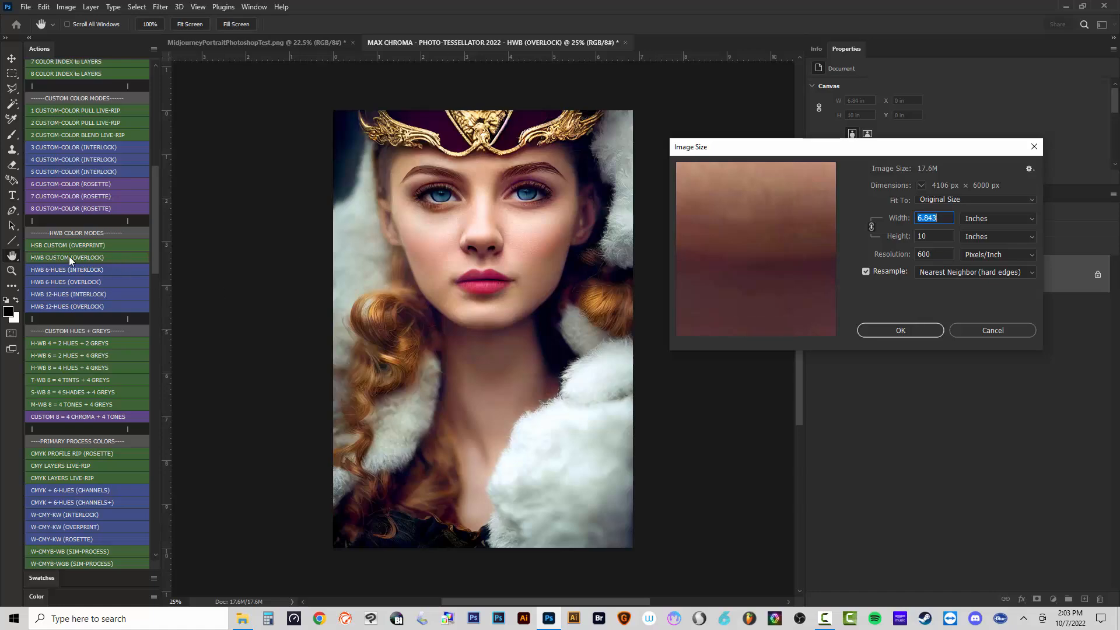
{"action": "left_click", "coordinate": [911, 330]}
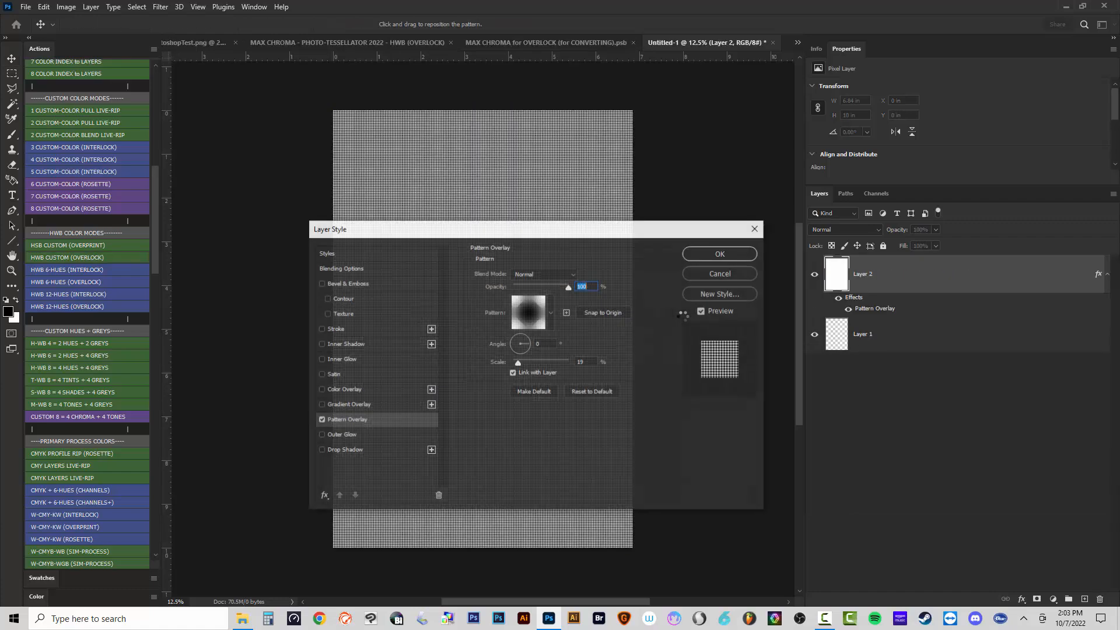
{"action": "left_click", "coordinate": [701, 252]}
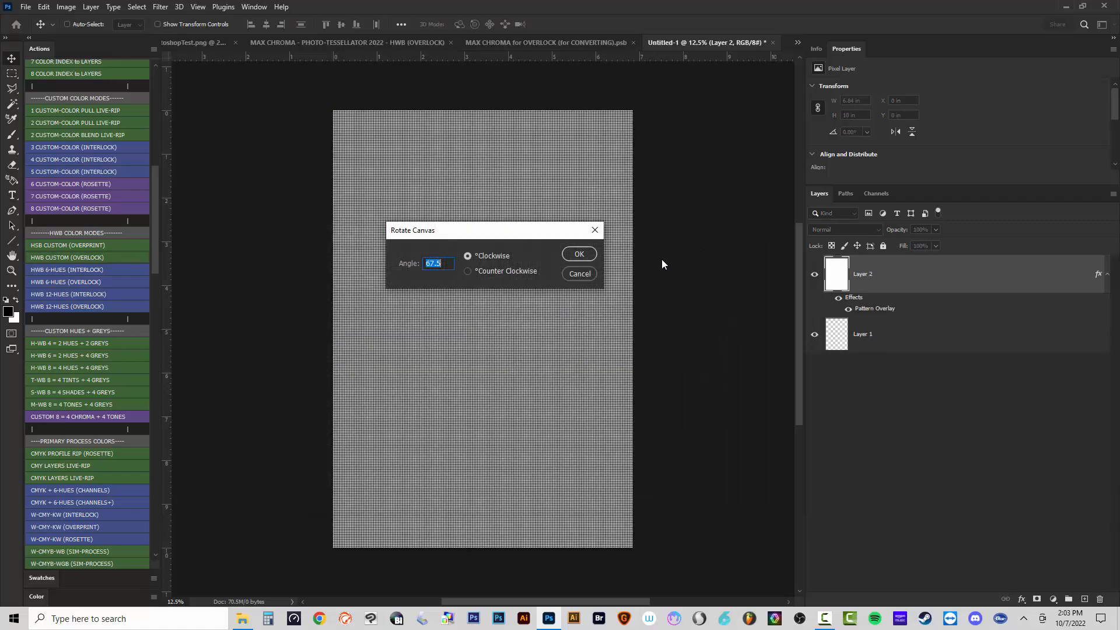
{"action": "left_click", "coordinate": [582, 257]}
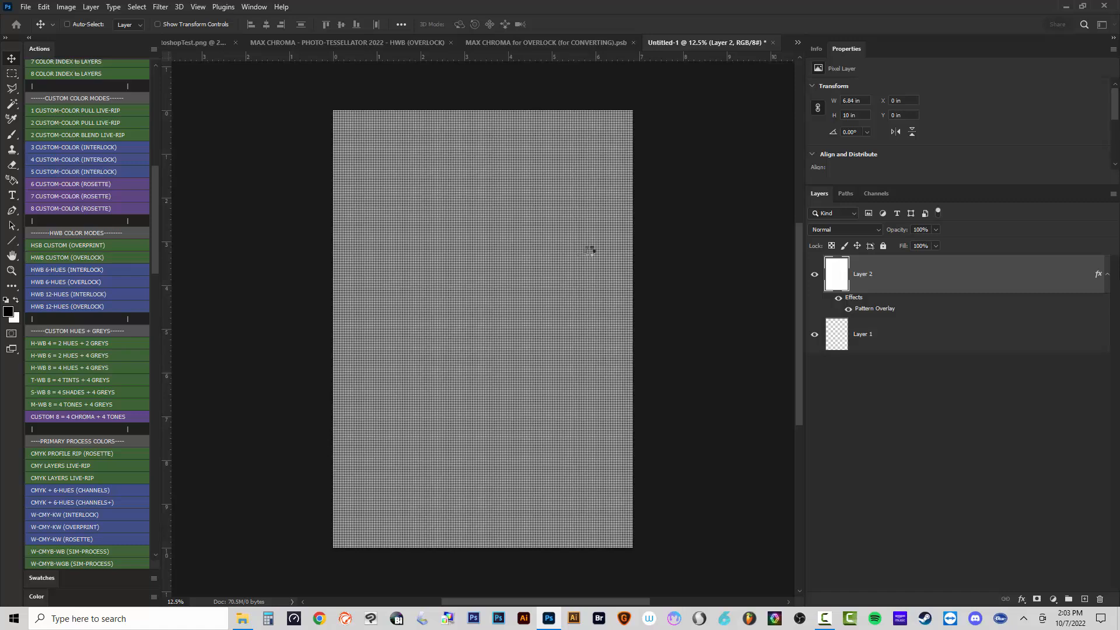
{"action": "key", "text": "Return"}
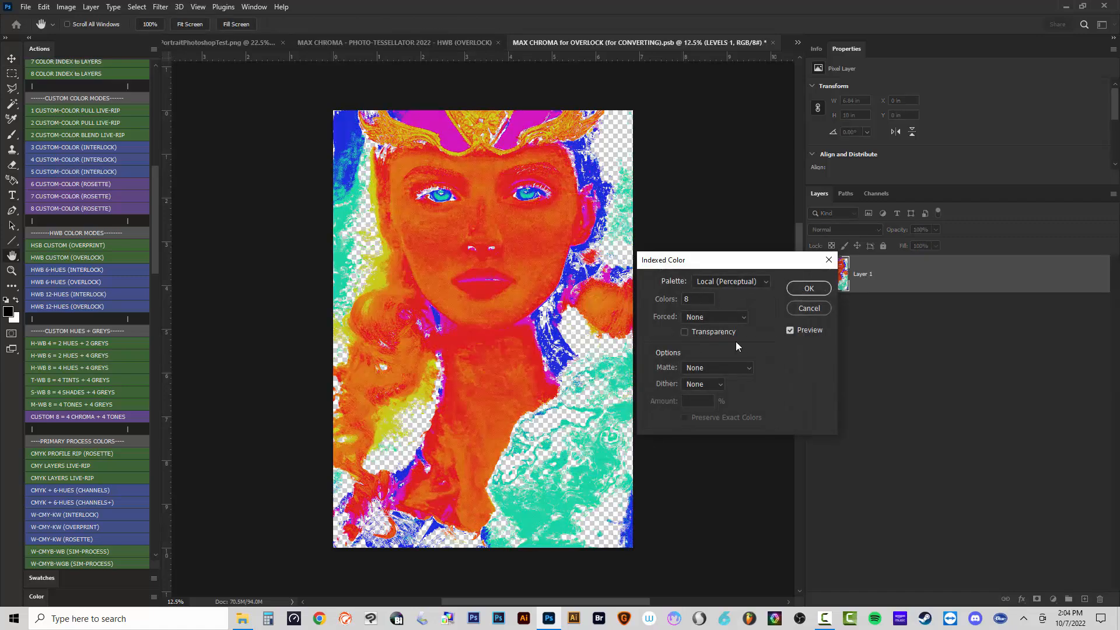
Set the indexed conversion to a Local (Perceptual) palette with 5 colors and compare its preview with the unconverted image.
{"action": "left_click", "coordinate": [800, 330]}
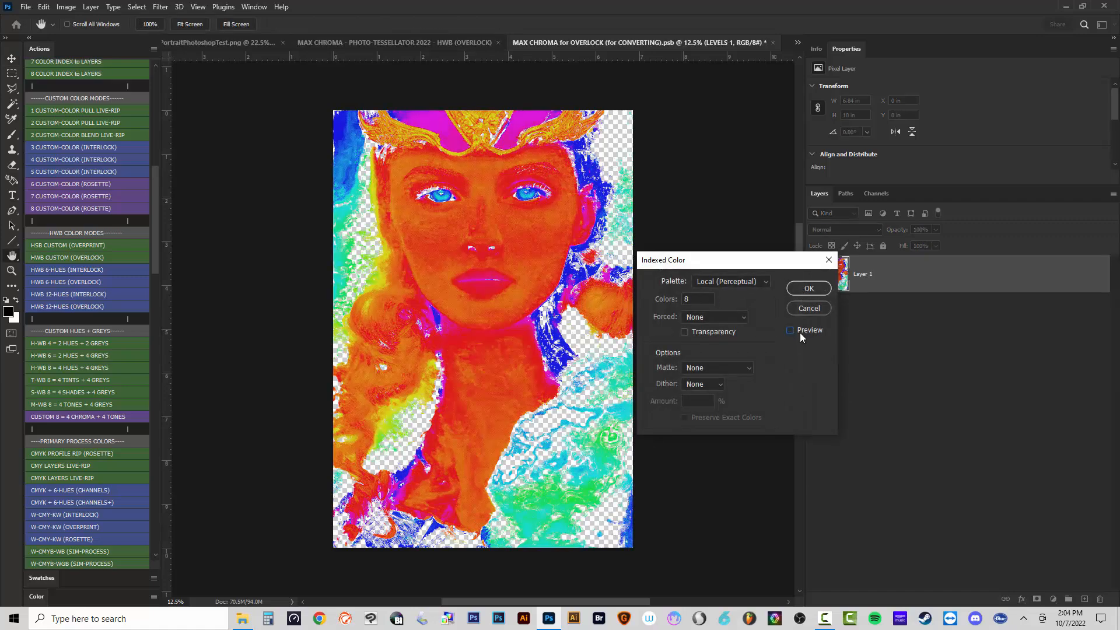
{"action": "left_click", "coordinate": [715, 279]}
{"action": "left_click", "coordinate": [723, 351]}
{"action": "double_click", "coordinate": [681, 299]}
{"action": "left_click", "coordinate": [790, 330]}
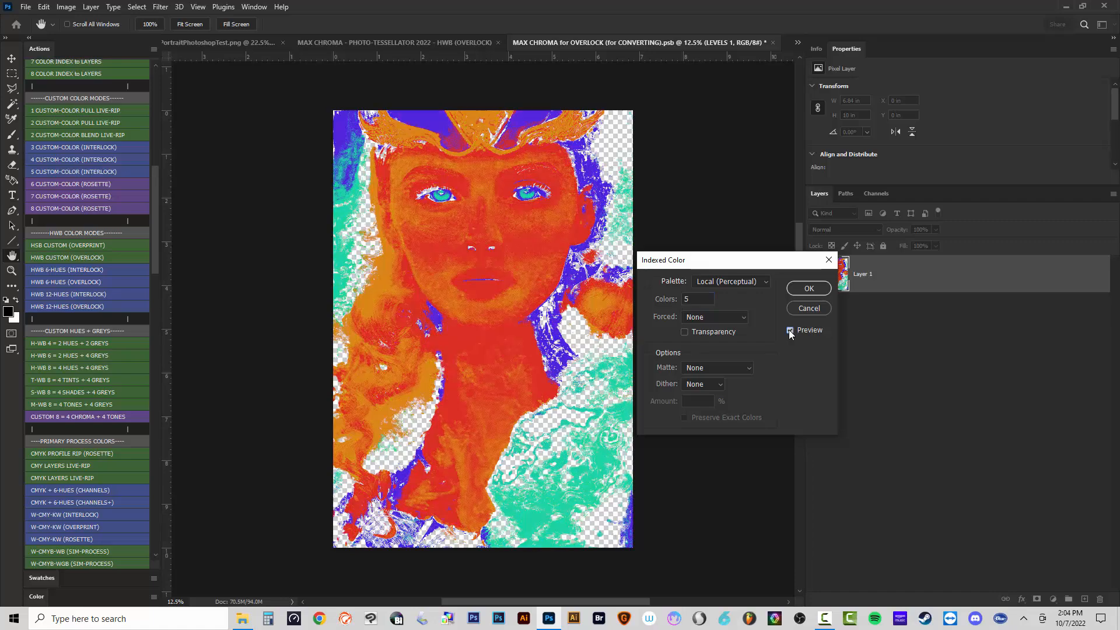
{"action": "left_click", "coordinate": [789, 331]}
Switch to a custom palette and set the first table color to the lip pink, saturated to ff0050.
{"action": "left_click", "coordinate": [765, 282]}
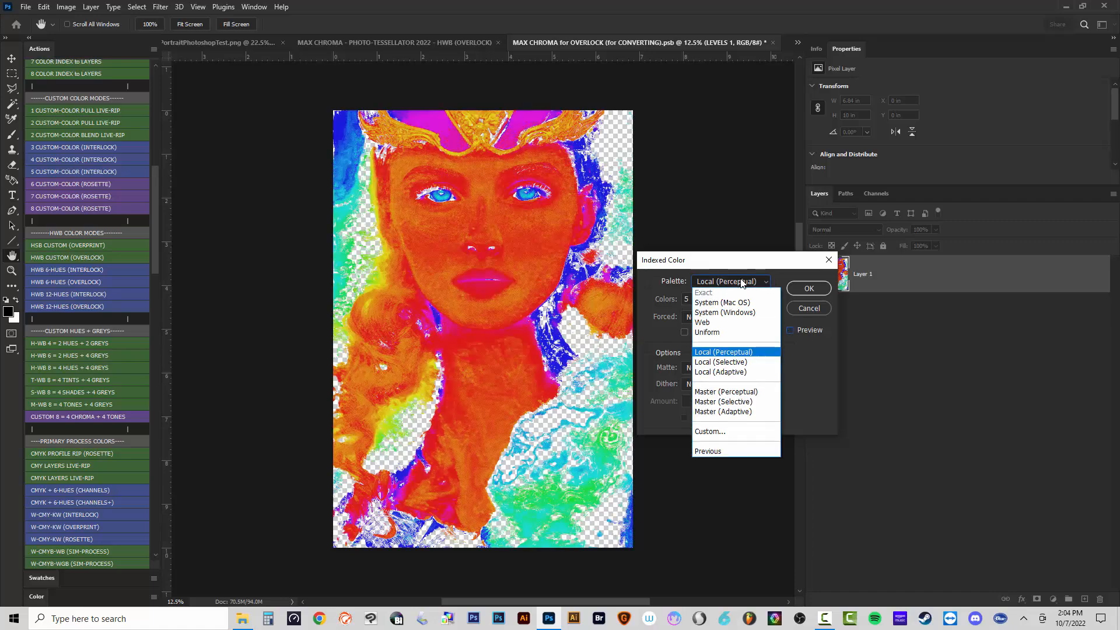
{"action": "left_click", "coordinate": [726, 431]}
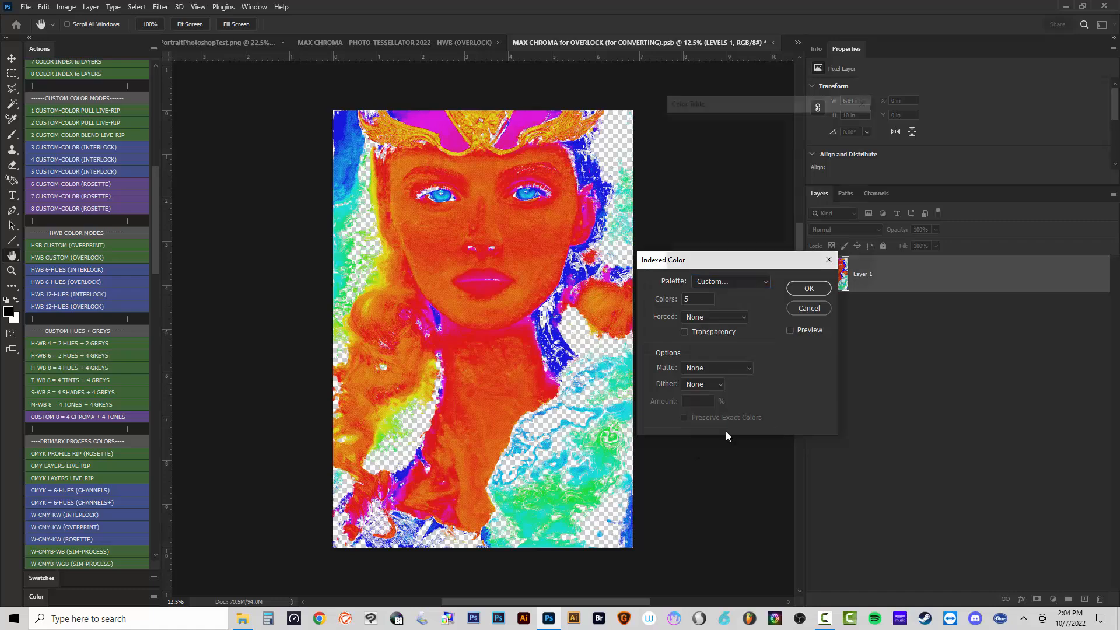
{"action": "left_click", "coordinate": [676, 139]}
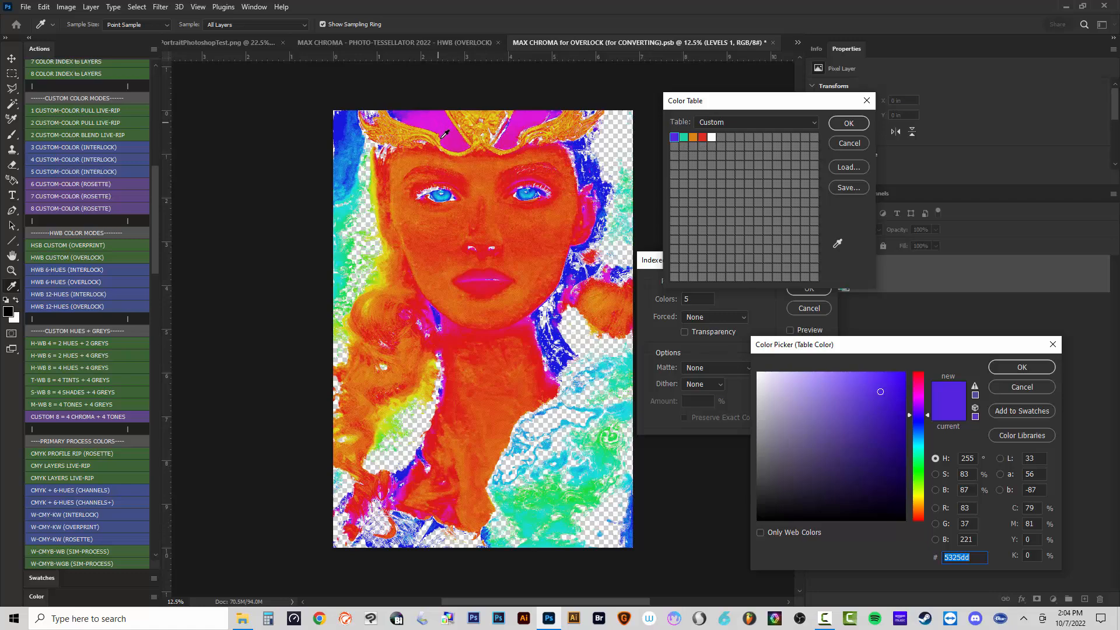
{"action": "left_click", "coordinate": [487, 283]}
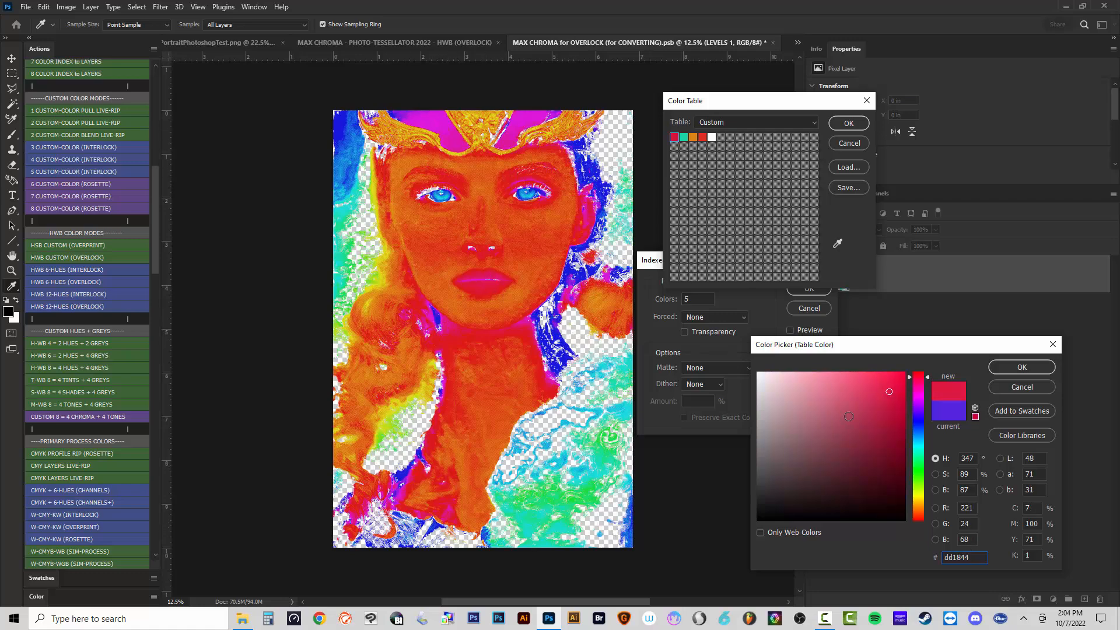
{"action": "left_click", "coordinate": [487, 283]}
{"action": "left_click_drag", "start_coordinate": [899, 376], "coordinate": [945, 346]}
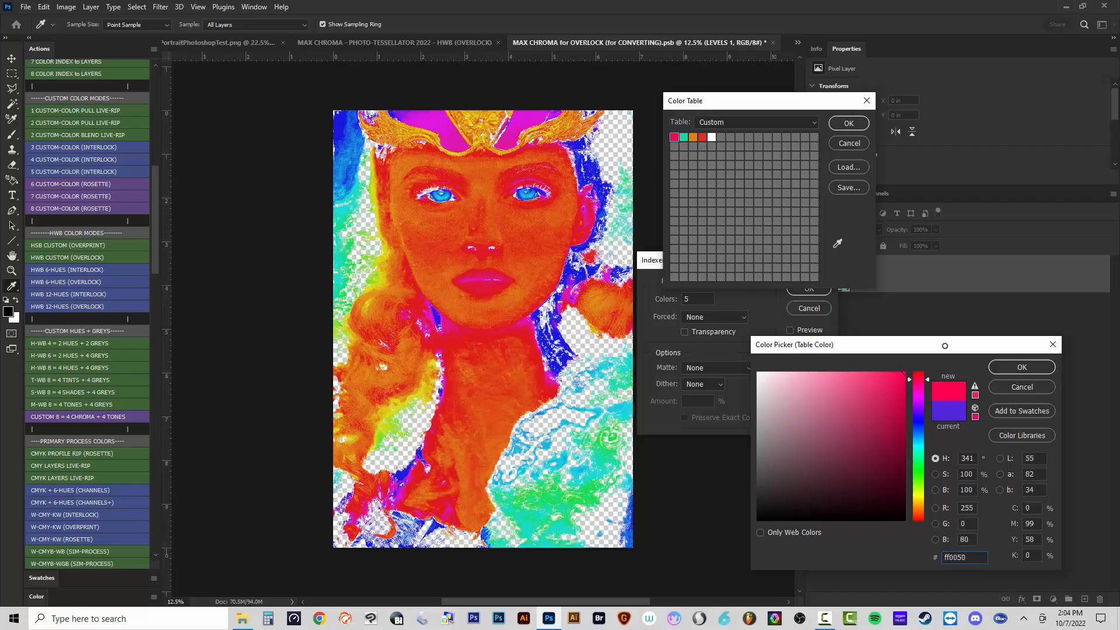
{"action": "left_click", "coordinate": [1006, 367]}
Set the second table color to the cheek's orange, saturated to ff4b00, and the third to the crown's yellow at full saturation.
{"action": "left_click", "coordinate": [685, 137]}
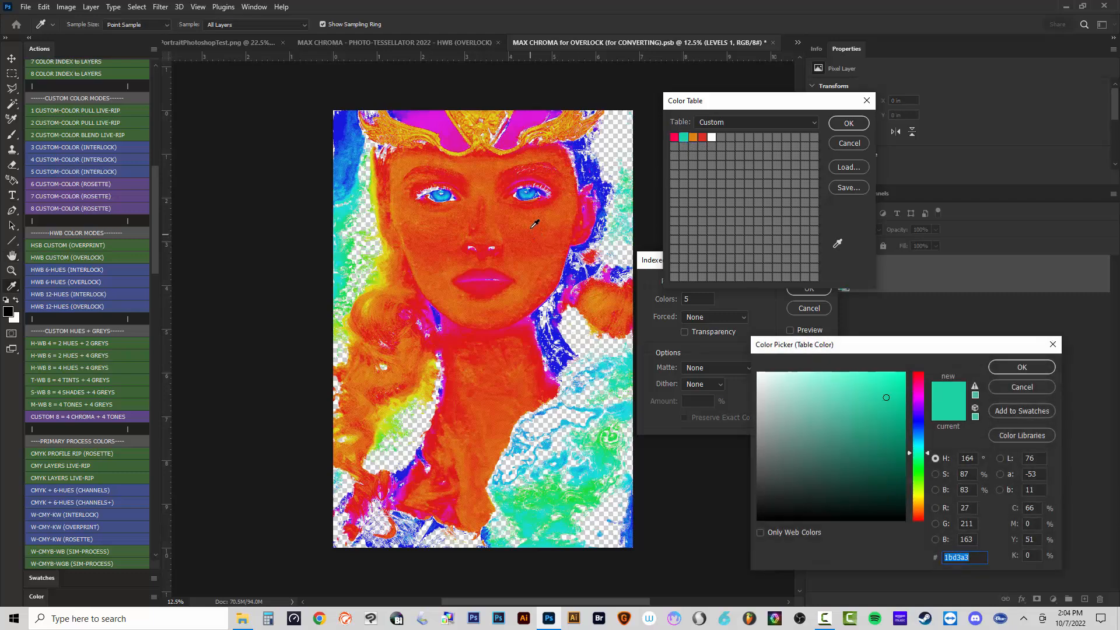
{"action": "left_click", "coordinate": [531, 220]}
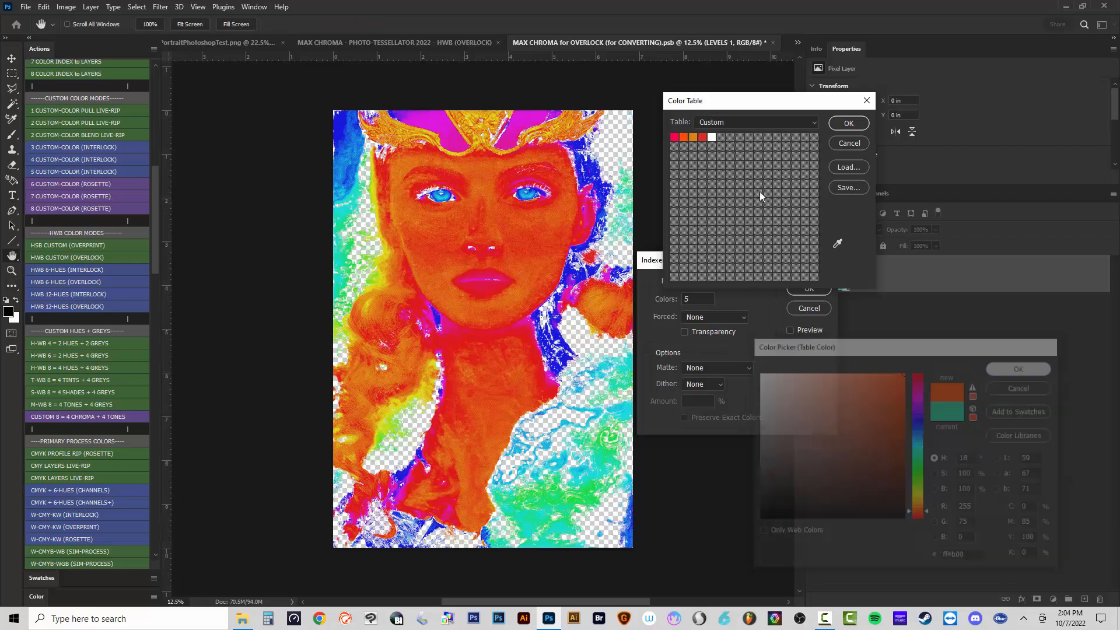
{"action": "left_click", "coordinate": [486, 138]}
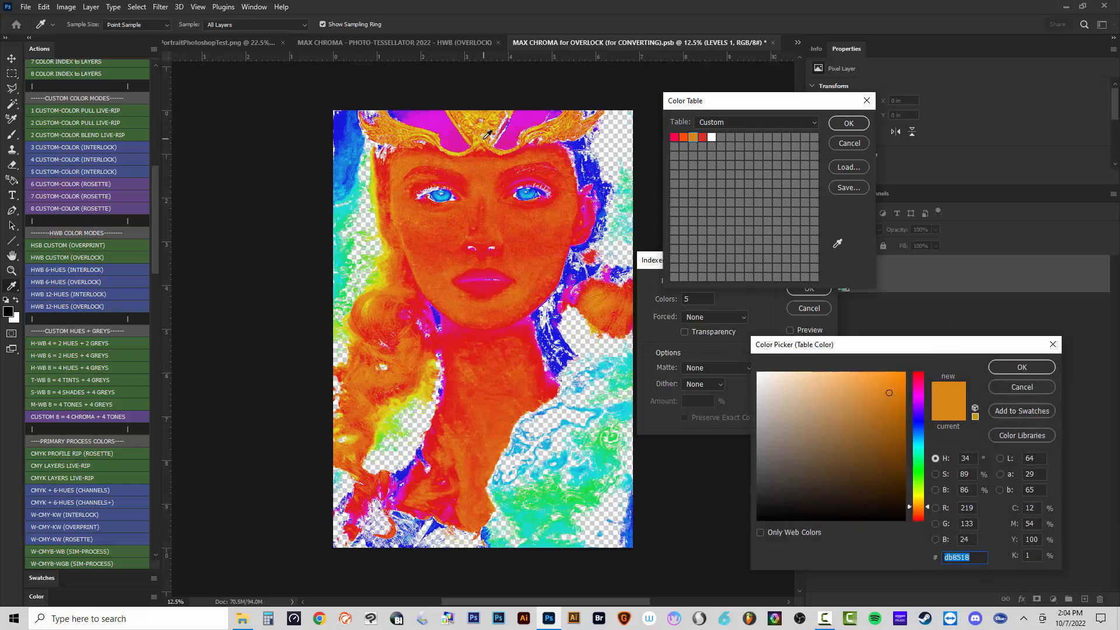
{"action": "left_click", "coordinate": [508, 139]}
{"action": "left_click", "coordinate": [550, 129]}
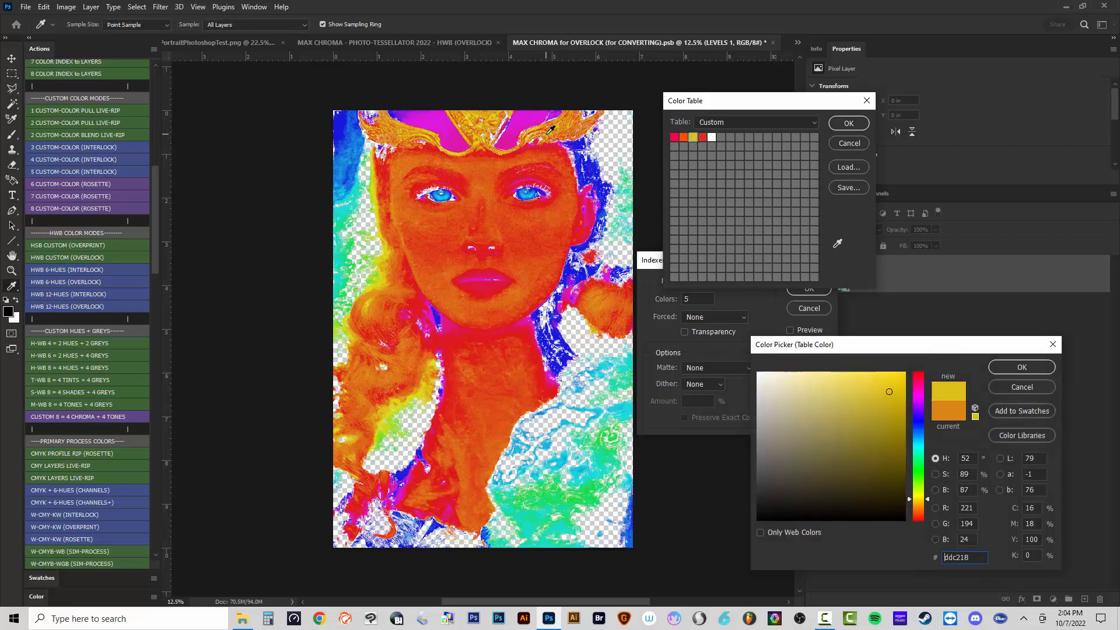
{"action": "left_click_drag", "start_coordinate": [840, 376], "coordinate": [964, 334]}
{"action": "left_click", "coordinate": [1015, 367]}
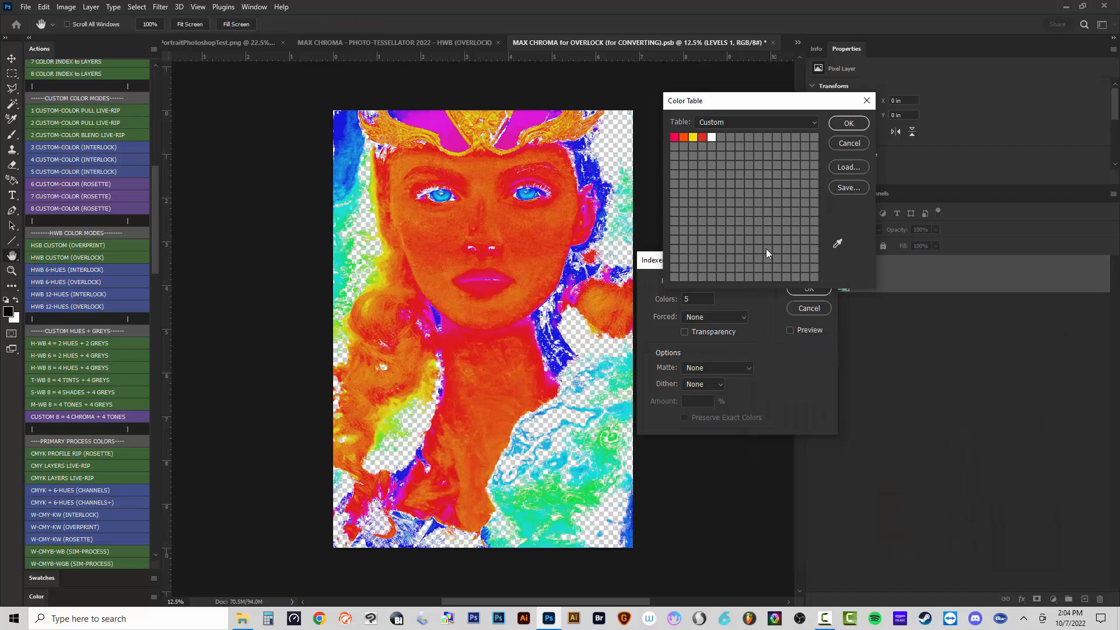
Set the fourth table color to the blue sampled from the iris, fully saturated and hue-shifted to 008aff.
{"action": "left_click", "coordinate": [705, 138]}
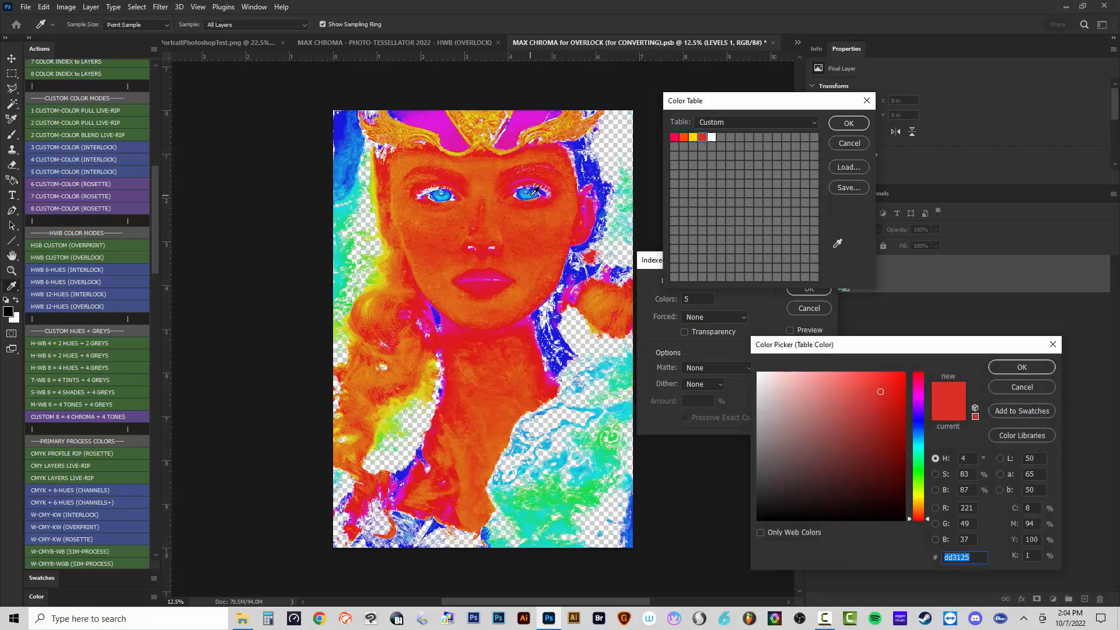
{"action": "left_click_drag", "start_coordinate": [531, 196], "coordinate": [527, 195]}
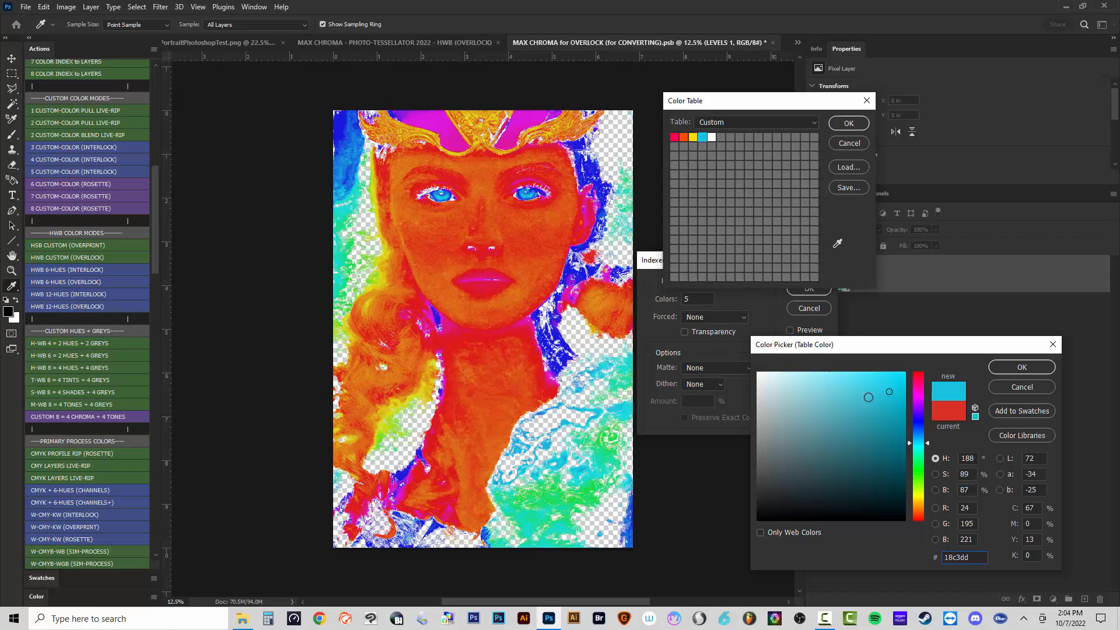
{"action": "left_click_drag", "start_coordinate": [868, 397], "coordinate": [977, 388]}
{"action": "left_click_drag", "start_coordinate": [920, 444], "coordinate": [922, 434]}
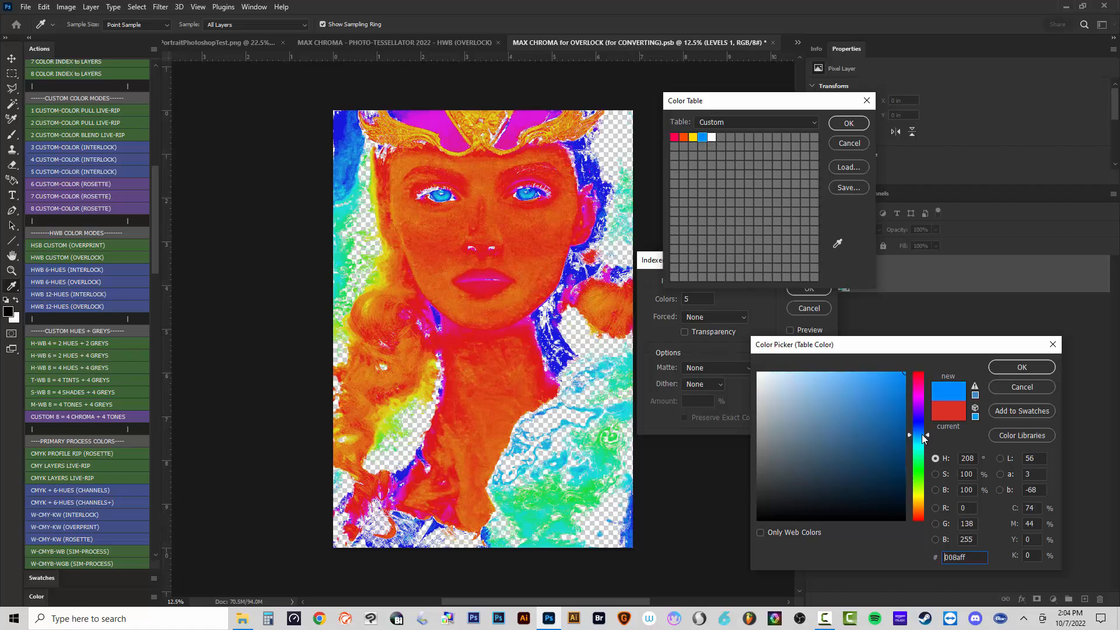
{"action": "left_click", "coordinate": [1012, 368]}
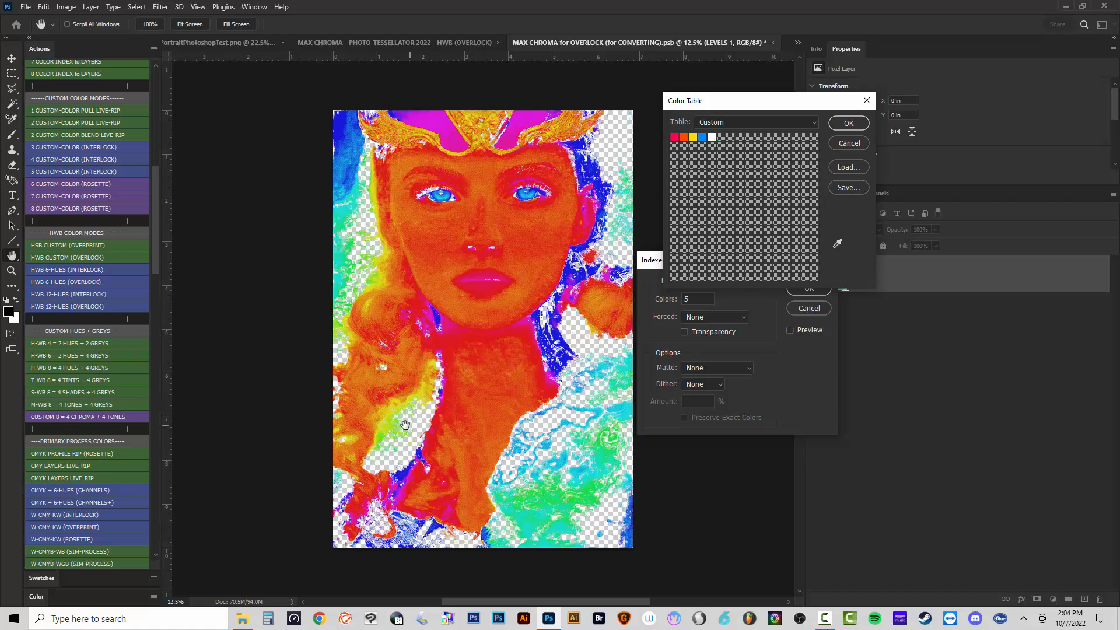
Accept the custom color table with white as the fifth color, then preview and apply the indexed conversion.
{"action": "left_click", "coordinate": [716, 137]}
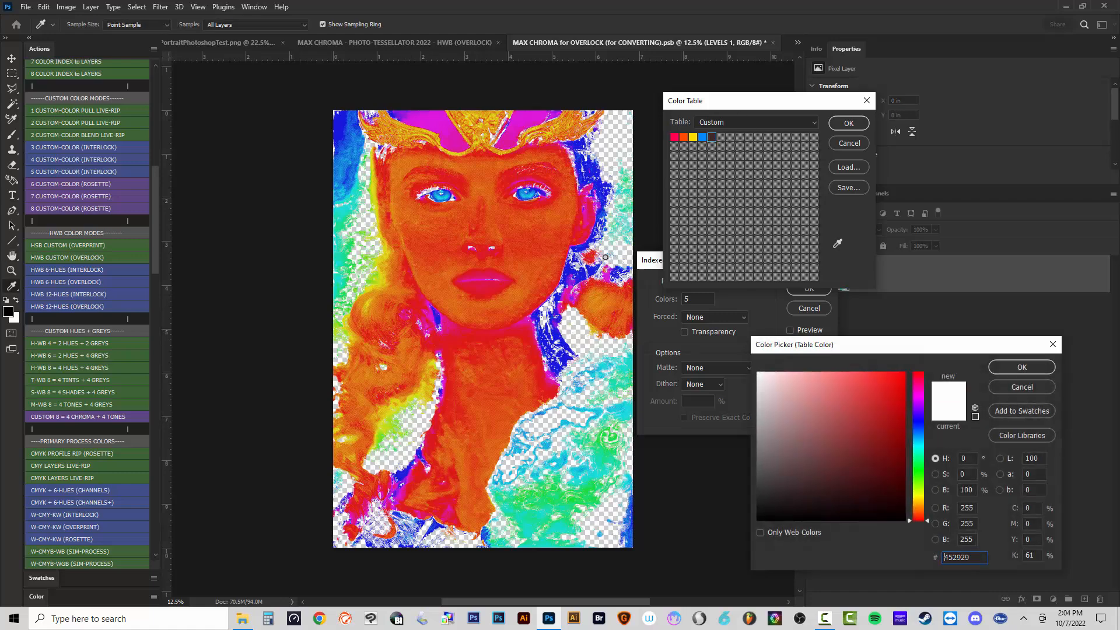
{"action": "key", "text": "space"}
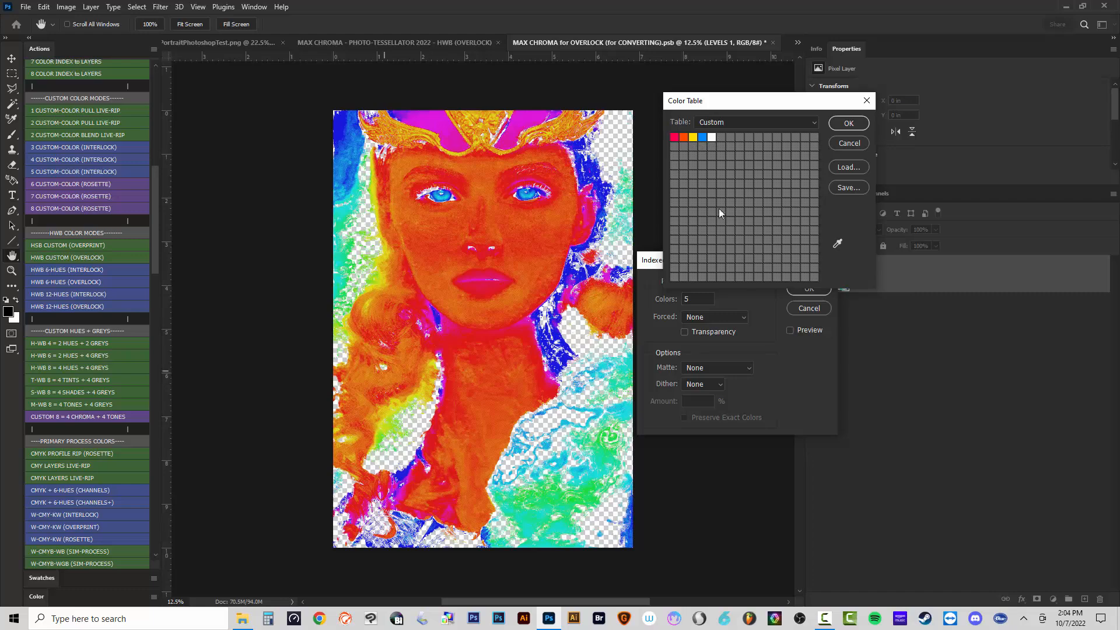
{"action": "left_click", "coordinate": [848, 123]}
{"action": "left_click", "coordinate": [791, 330]}
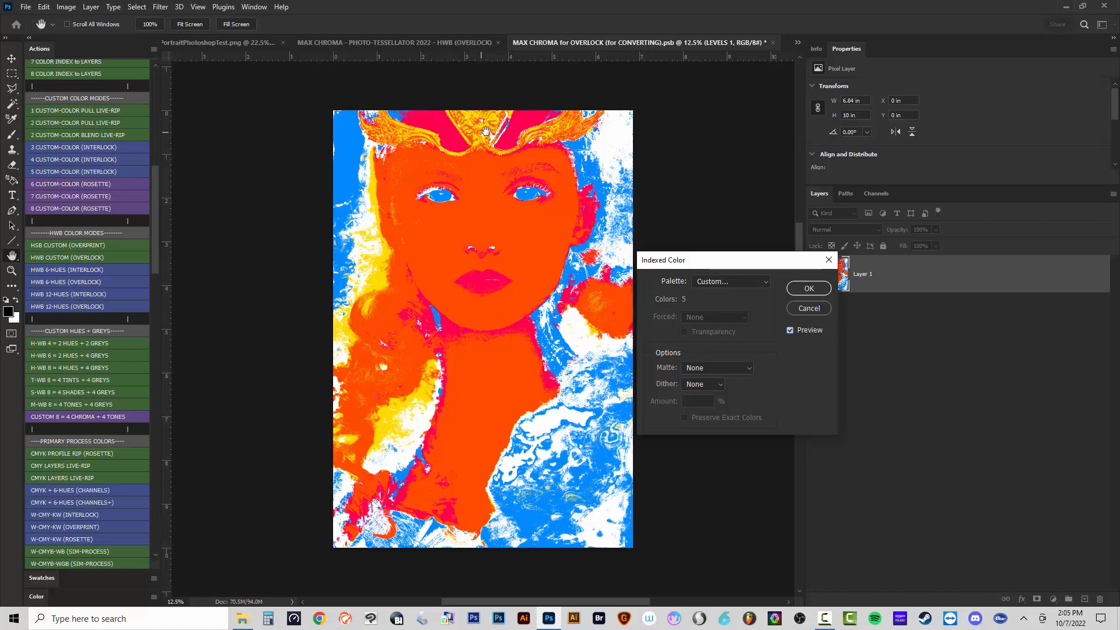
{"action": "left_click", "coordinate": [812, 292]}
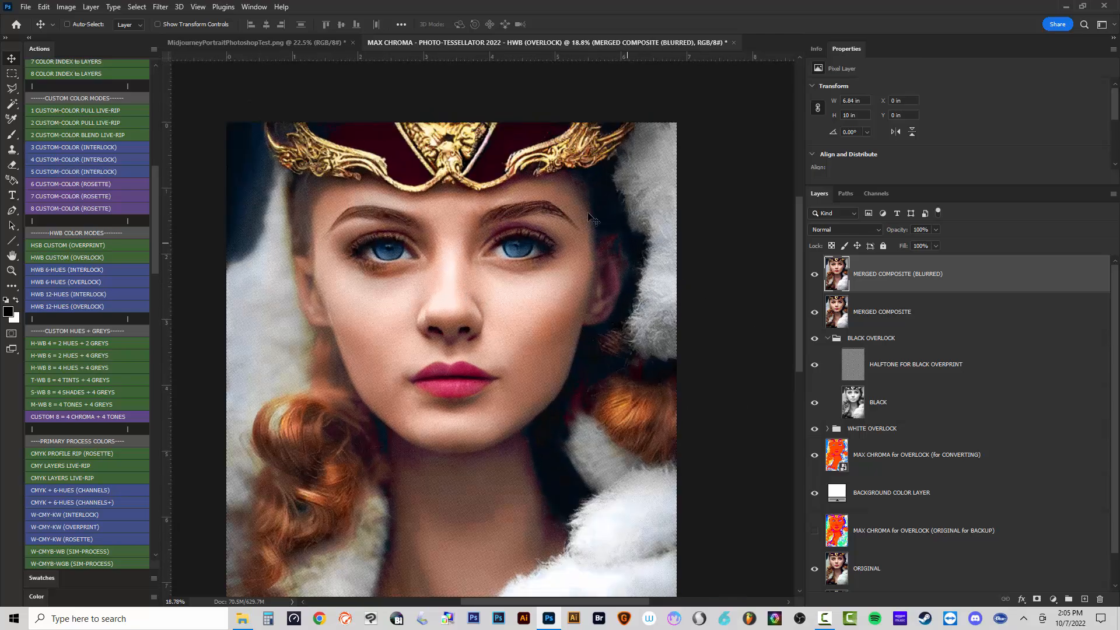
Inspect the blurred composite of the portrait, then hide the MERGED COMPOSITE (BLURRED) and MERGED COMPOSITE layers.
{"action": "scroll", "coordinate": [584, 271], "scroll_direction": "down", "scroll_amount": 5}
{"action": "scroll", "coordinate": [632, 390], "scroll_direction": "up", "scroll_amount": 6}
{"action": "scroll", "coordinate": [607, 374], "scroll_direction": "down", "scroll_amount": 3}
{"action": "scroll", "coordinate": [494, 297], "scroll_direction": "up", "scroll_amount": 2}
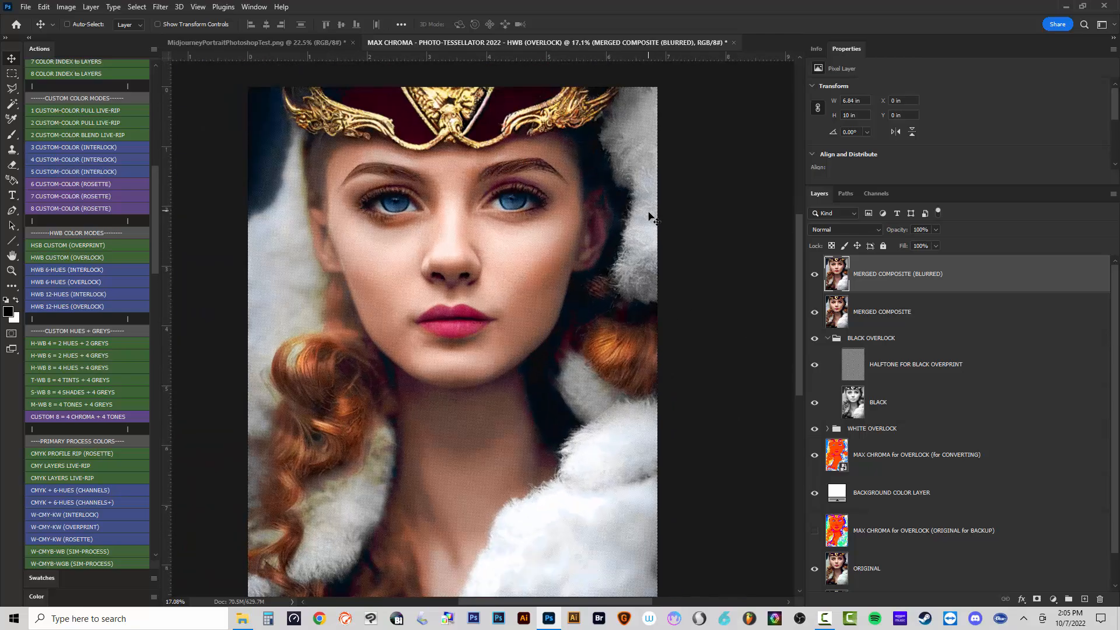
{"action": "scroll", "coordinate": [530, 256], "scroll_direction": "up", "scroll_amount": 5}
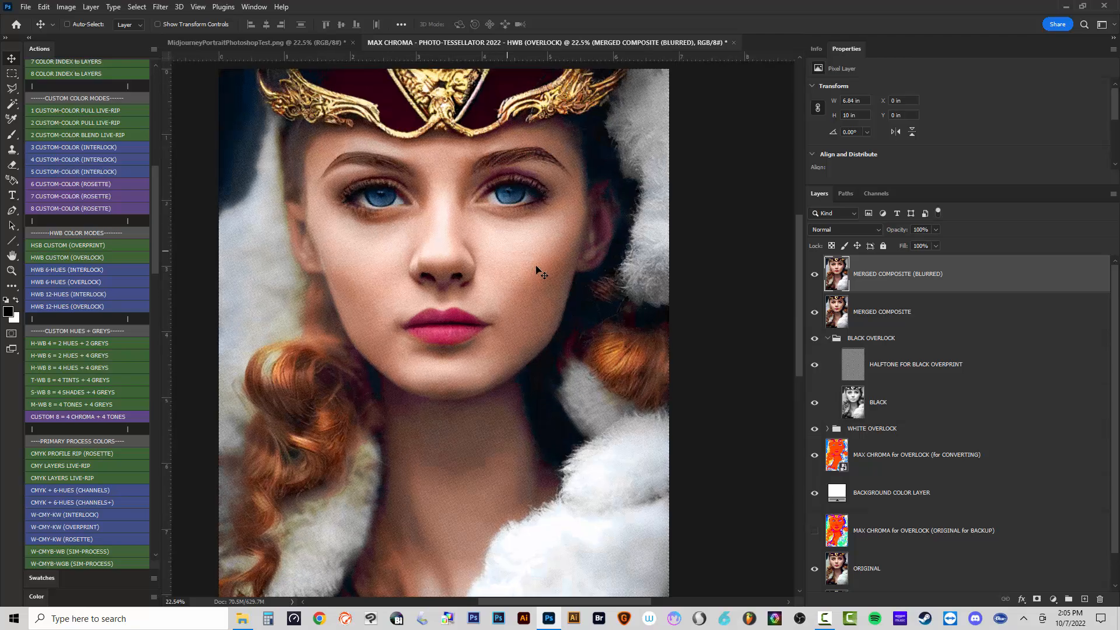
{"action": "scroll", "coordinate": [525, 242], "scroll_direction": "down", "scroll_amount": 4}
{"action": "left_click", "coordinate": [814, 273]}
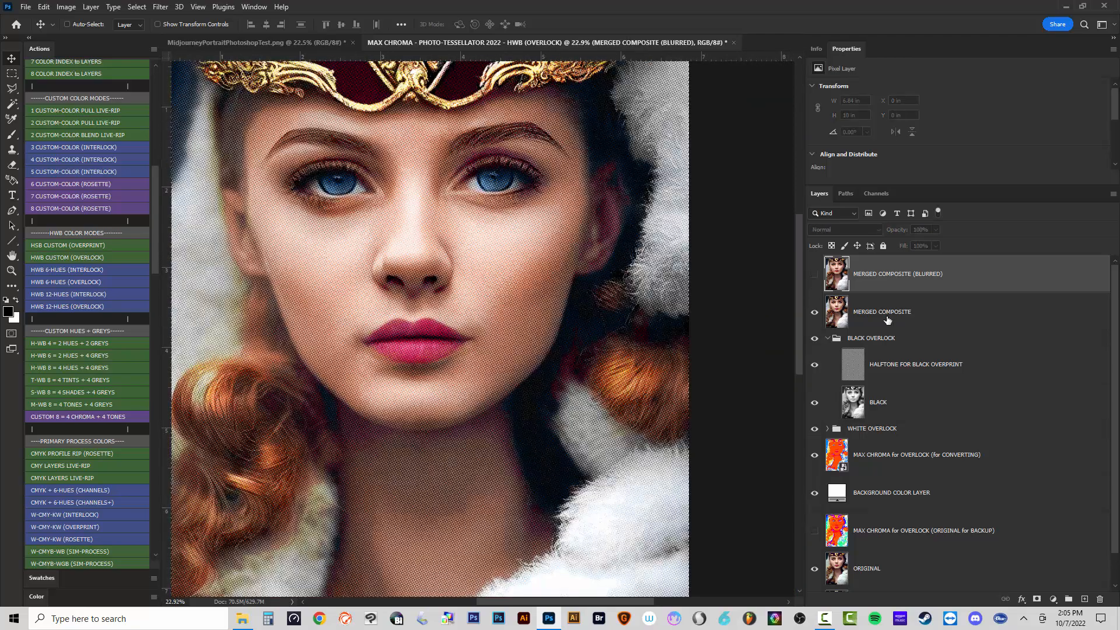
{"action": "left_click", "coordinate": [898, 316]}
{"action": "left_click", "coordinate": [815, 313]}
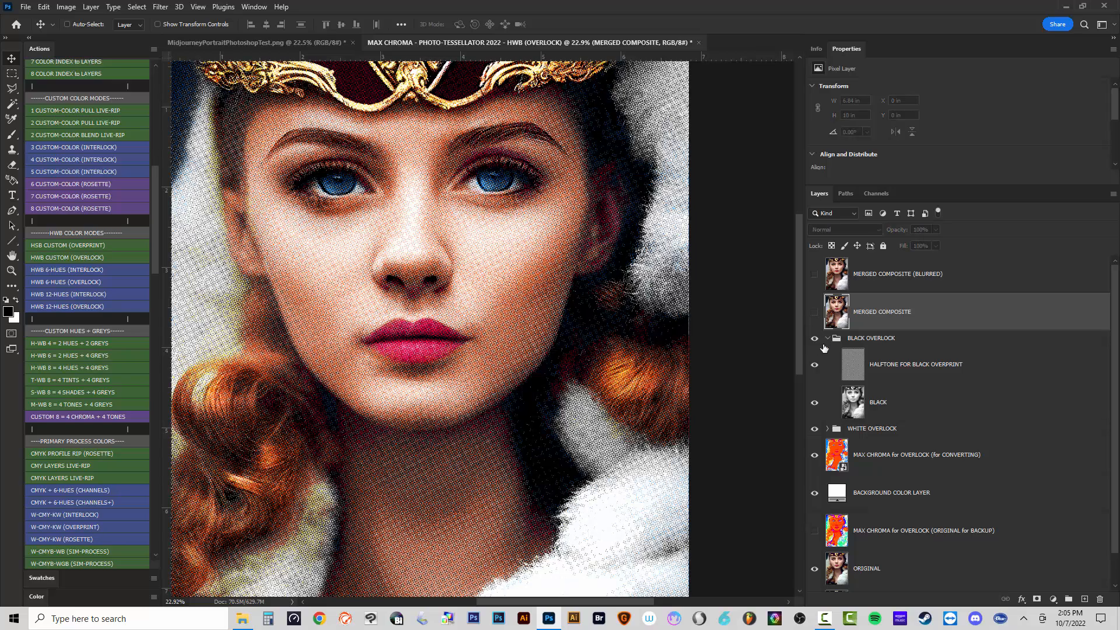
Collapse the BLACK OVERLOCK group and hide both overlock groups to examine the flat indexed colors on their own.
{"action": "left_click", "coordinate": [828, 338]}
{"action": "left_click", "coordinate": [814, 338]}
{"action": "left_click", "coordinate": [814, 352]}
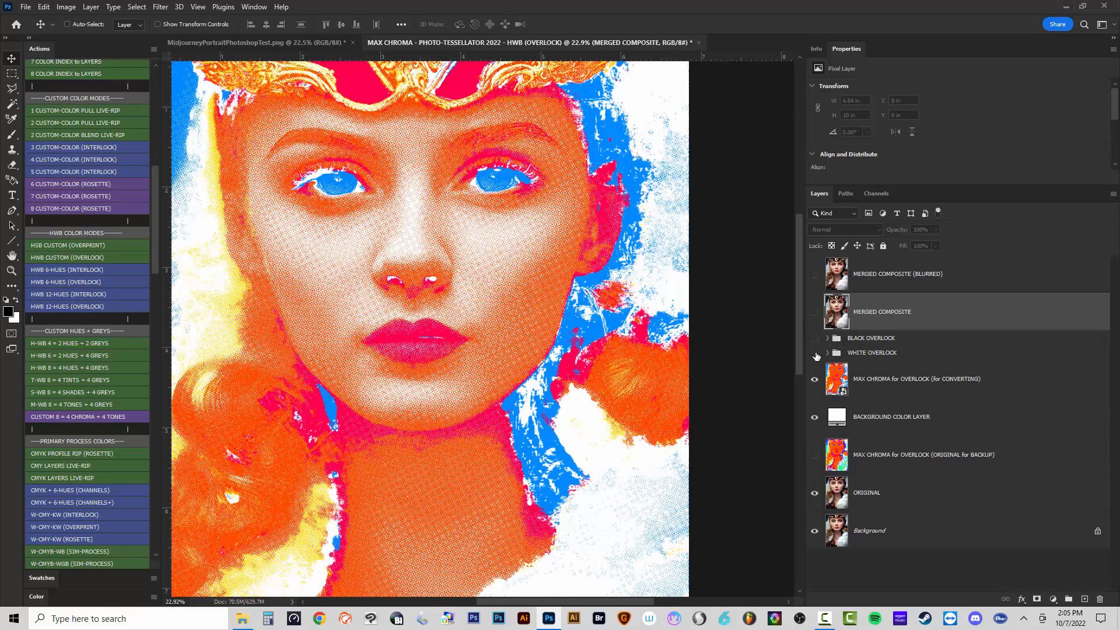
{"action": "scroll", "coordinate": [395, 315], "scroll_direction": "down", "scroll_amount": 1}
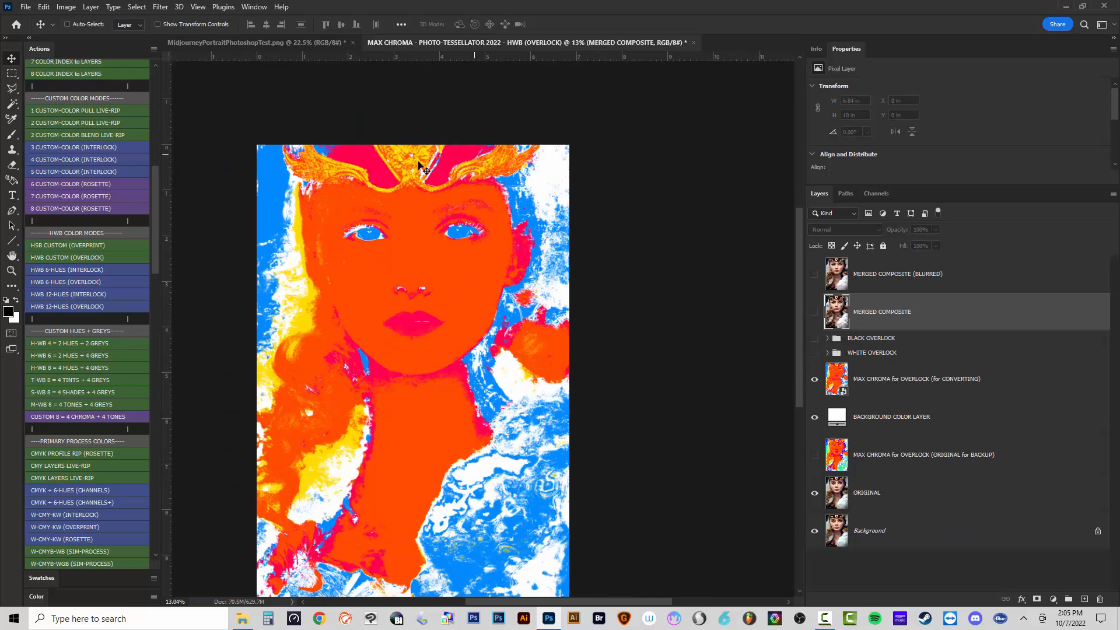
{"action": "scroll", "coordinate": [458, 239], "scroll_direction": "up", "scroll_amount": 1}
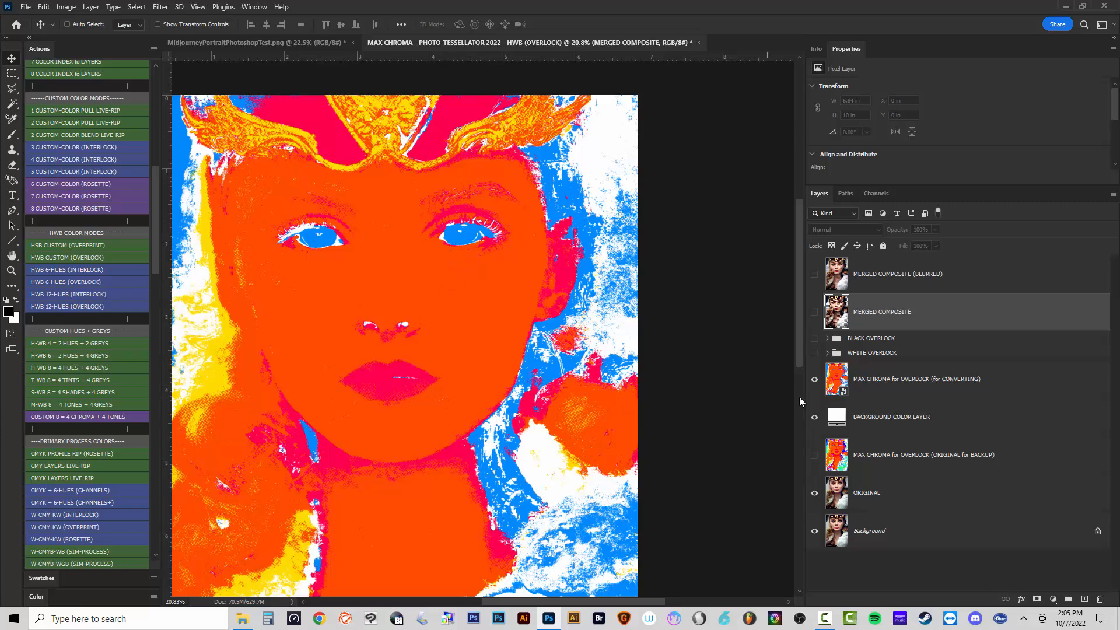
Show the WHITE OVERLOCK group and then the BLACK OVERLOCK group again, checking what each adds to the face.
{"action": "left_click", "coordinate": [815, 354]}
{"action": "scroll", "coordinate": [586, 332], "scroll_direction": "up", "scroll_amount": 10}
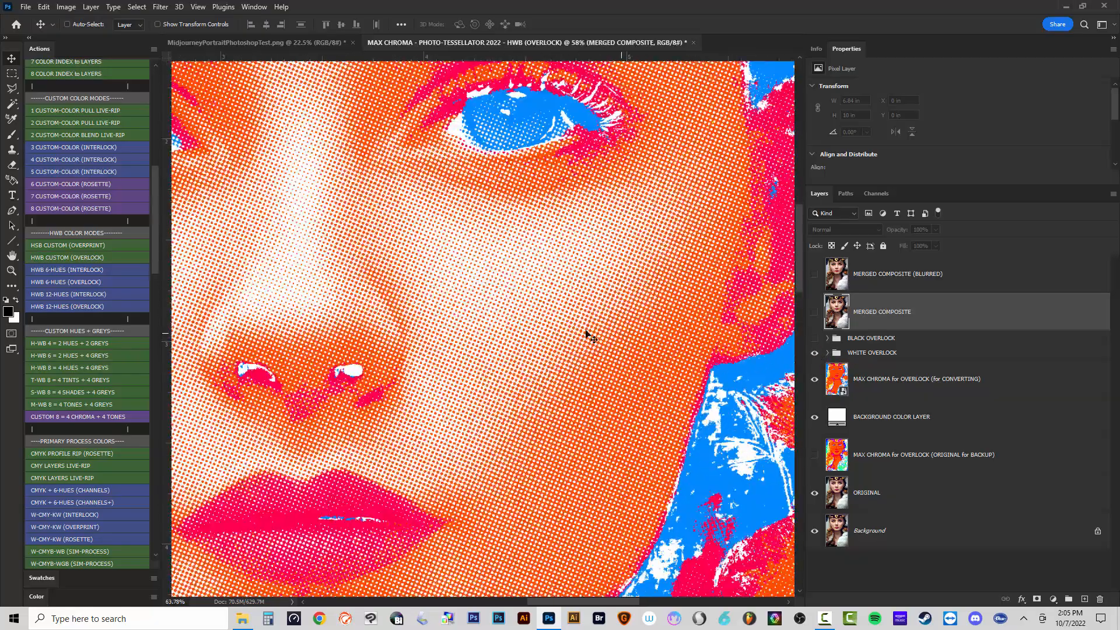
{"action": "left_click", "coordinate": [814, 338]}
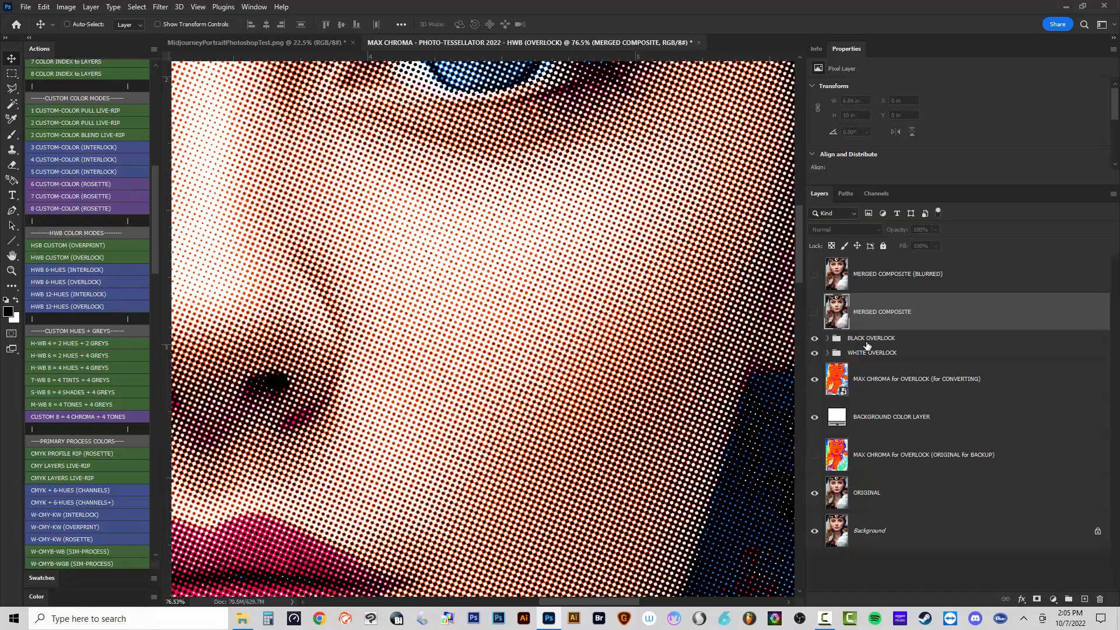
Examine how the black and white overlock halftone dots nest over the colors, both up close and across the whole portrait.
{"action": "left_click", "coordinate": [870, 339]}
{"action": "scroll", "coordinate": [442, 285], "scroll_direction": "up", "scroll_amount": 8}
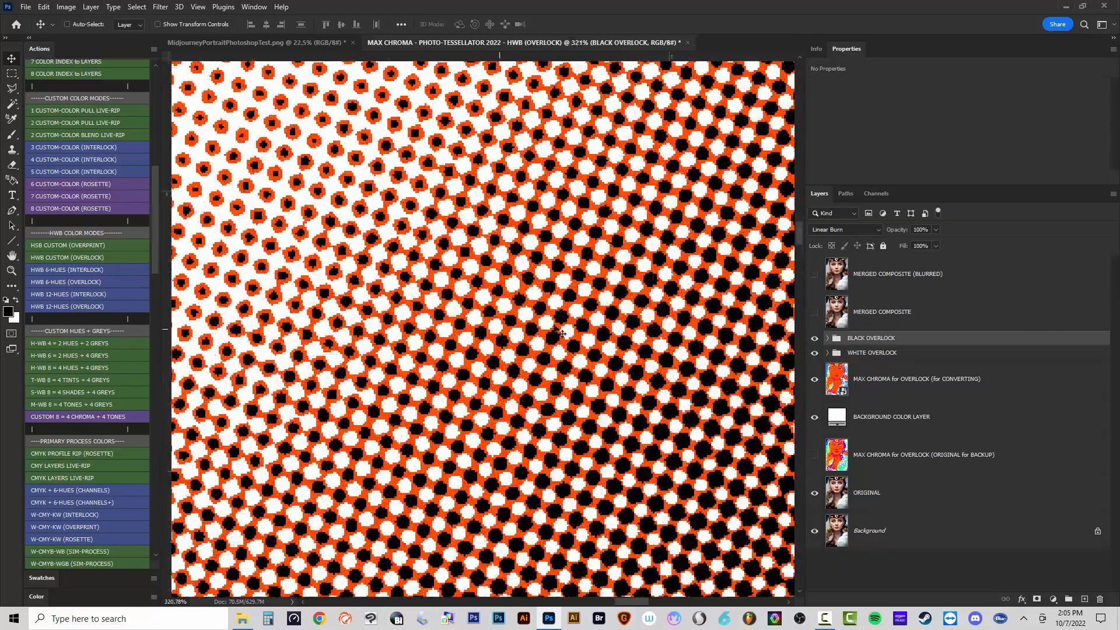
{"action": "scroll", "coordinate": [558, 338], "scroll_direction": "down", "scroll_amount": 8}
{"action": "scroll", "coordinate": [552, 345], "scroll_direction": "down", "scroll_amount": 3}
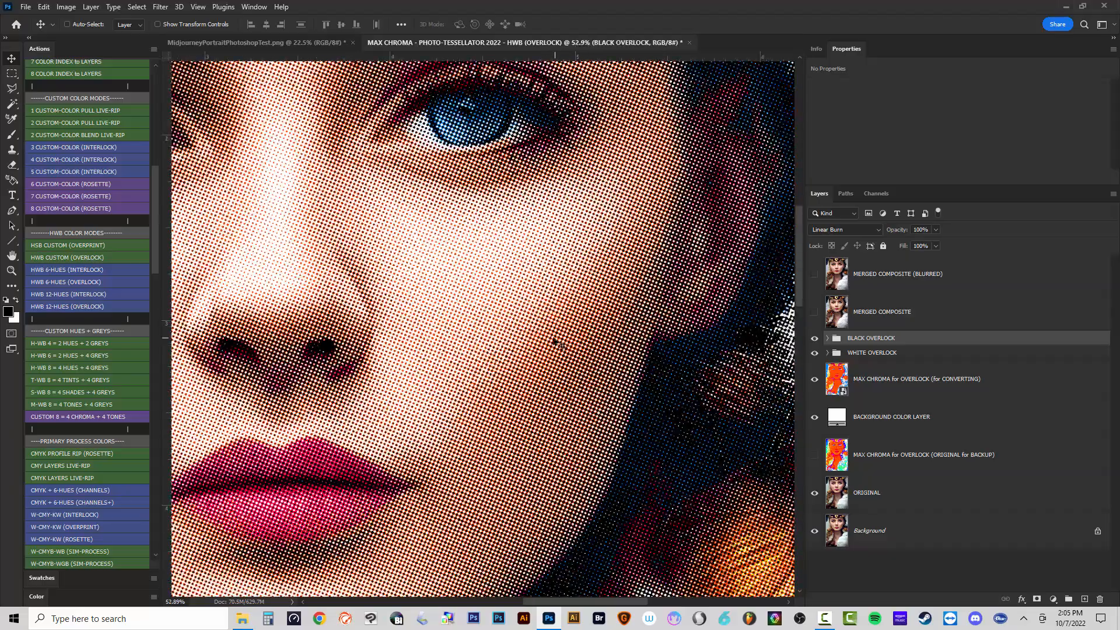
{"action": "scroll", "coordinate": [525, 337], "scroll_direction": "up", "scroll_amount": 6}
{"action": "left_click", "coordinate": [862, 352]}
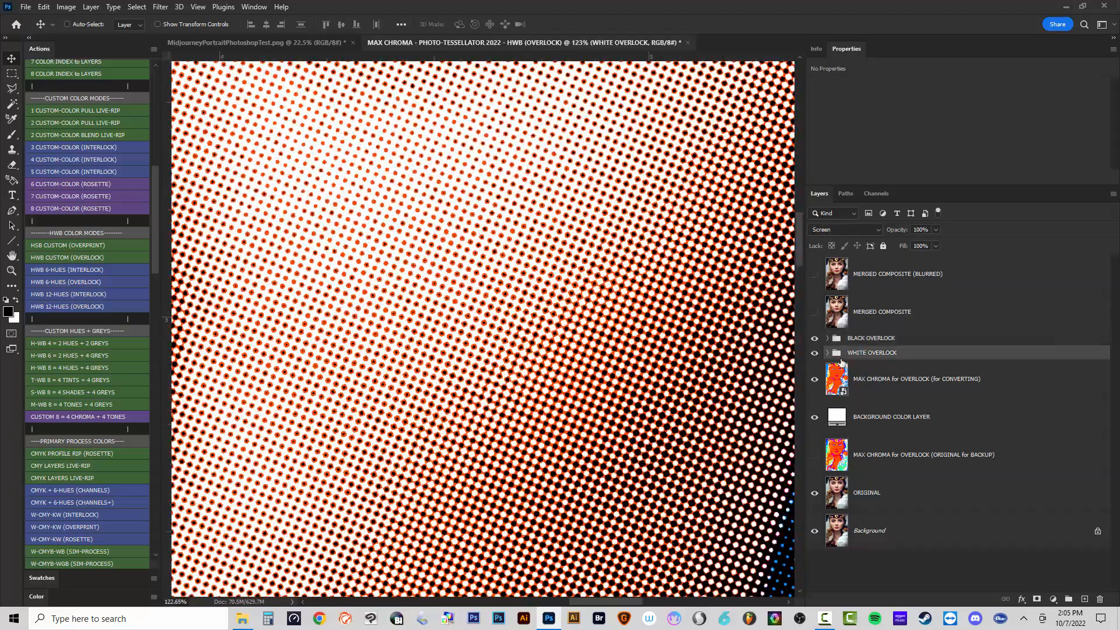
{"action": "left_click", "coordinate": [871, 343]}
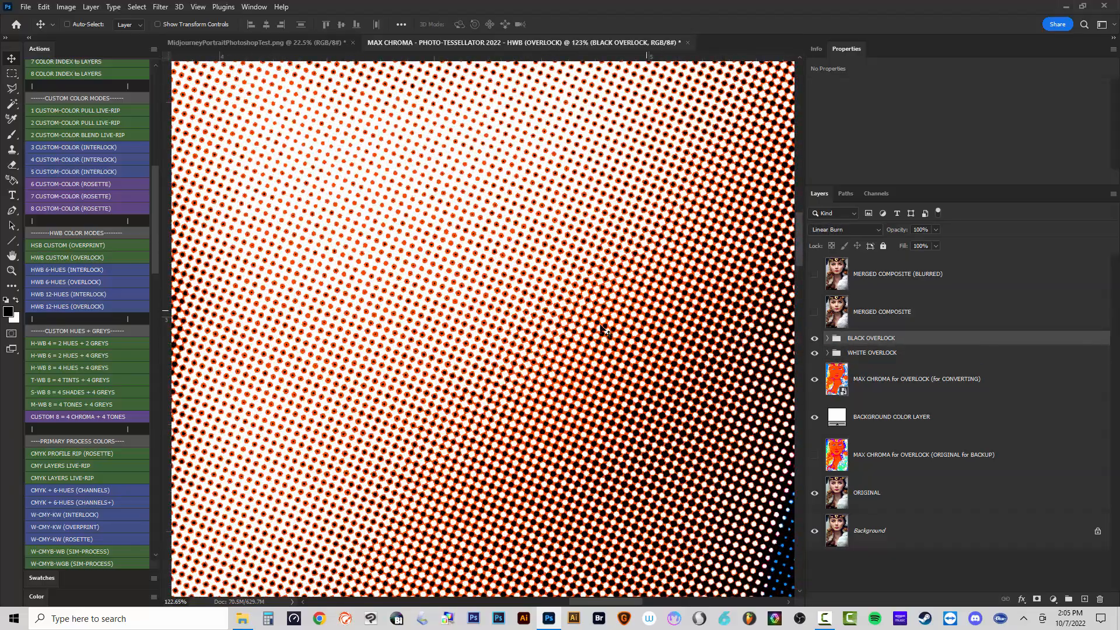
{"action": "scroll", "coordinate": [612, 325], "scroll_direction": "down", "scroll_amount": 8}
{"action": "scroll", "coordinate": [516, 247], "scroll_direction": "up", "scroll_amount": 3}
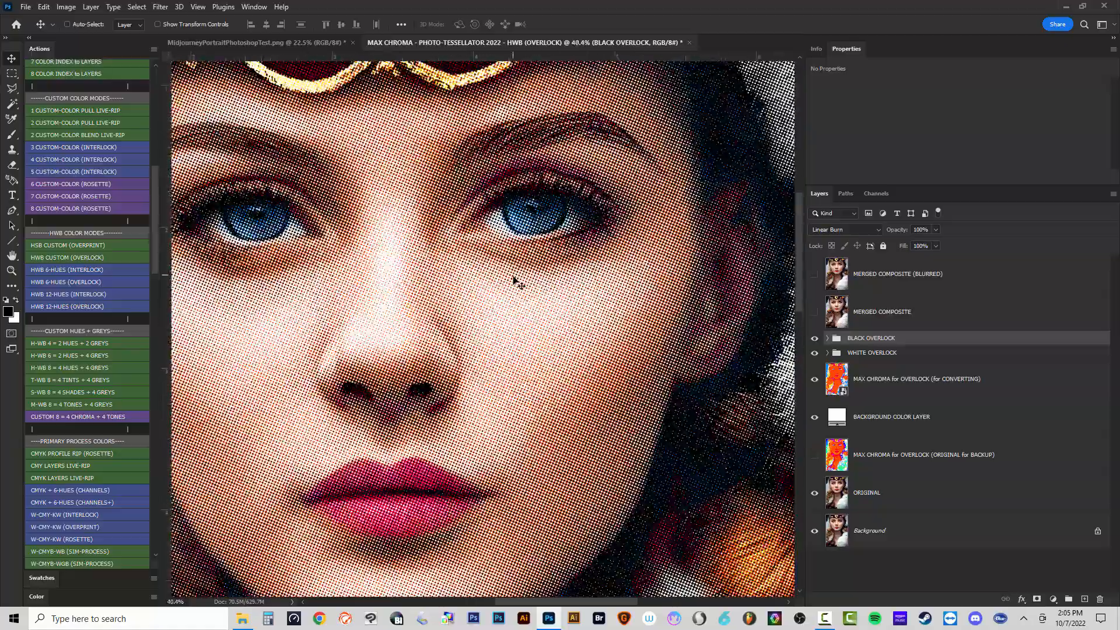
{"action": "scroll", "coordinate": [513, 274], "scroll_direction": "down", "scroll_amount": 3}
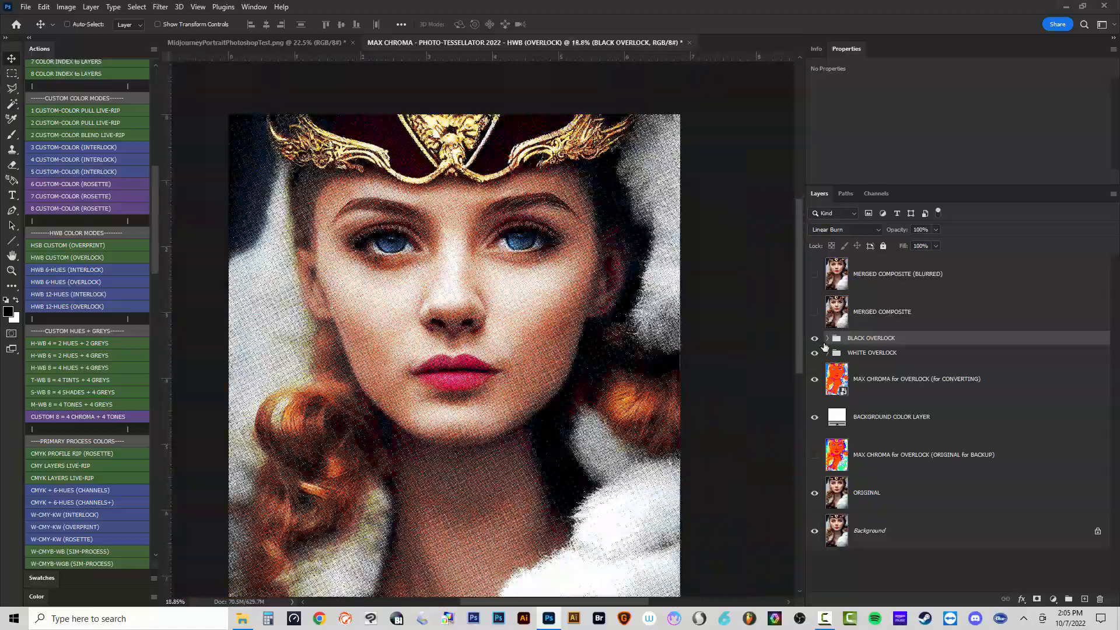
Add a Curves adjustment directly above the BLACK layer in the BLACK OVERLOCK group and raise its midtones.
{"action": "left_click", "coordinate": [827, 339]}
{"action": "left_click", "coordinate": [891, 402]}
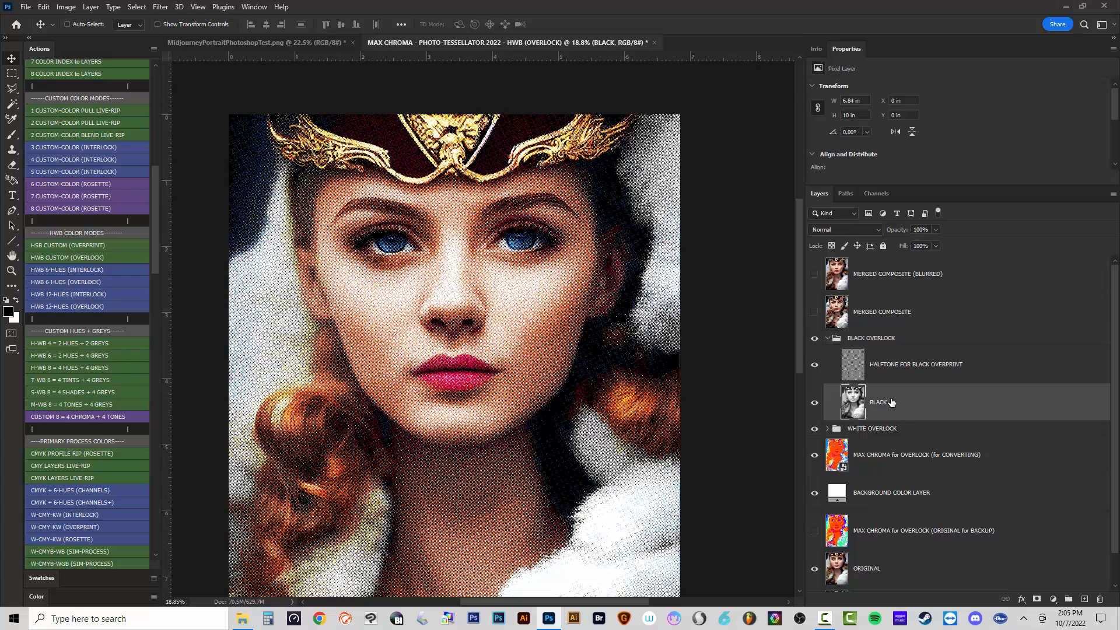
{"action": "left_click", "coordinate": [1052, 599]}
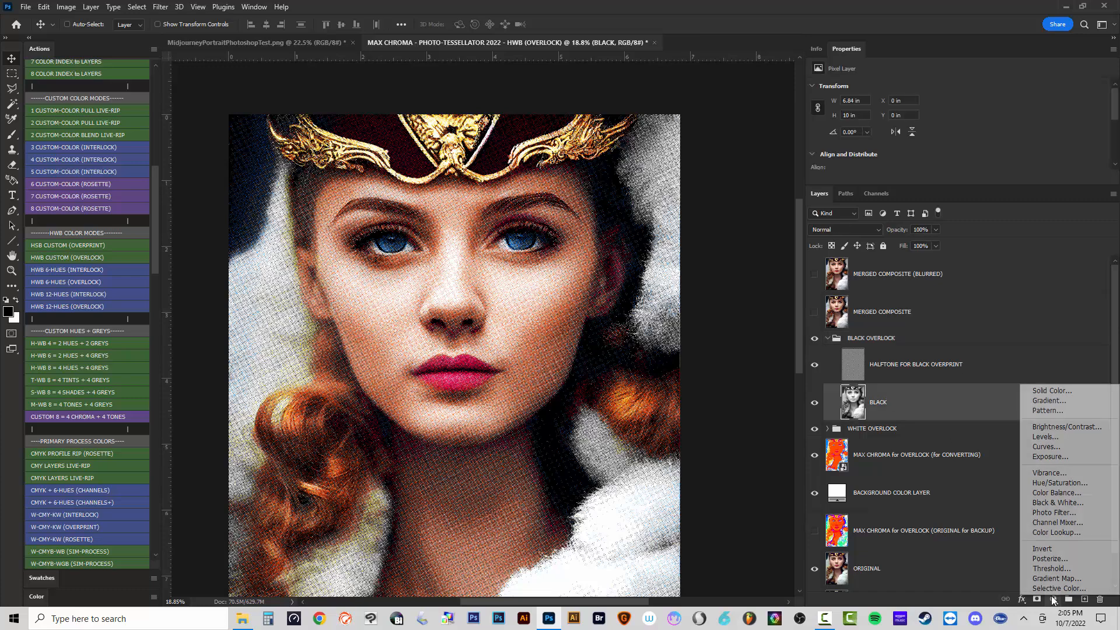
{"action": "left_click", "coordinate": [1050, 453]}
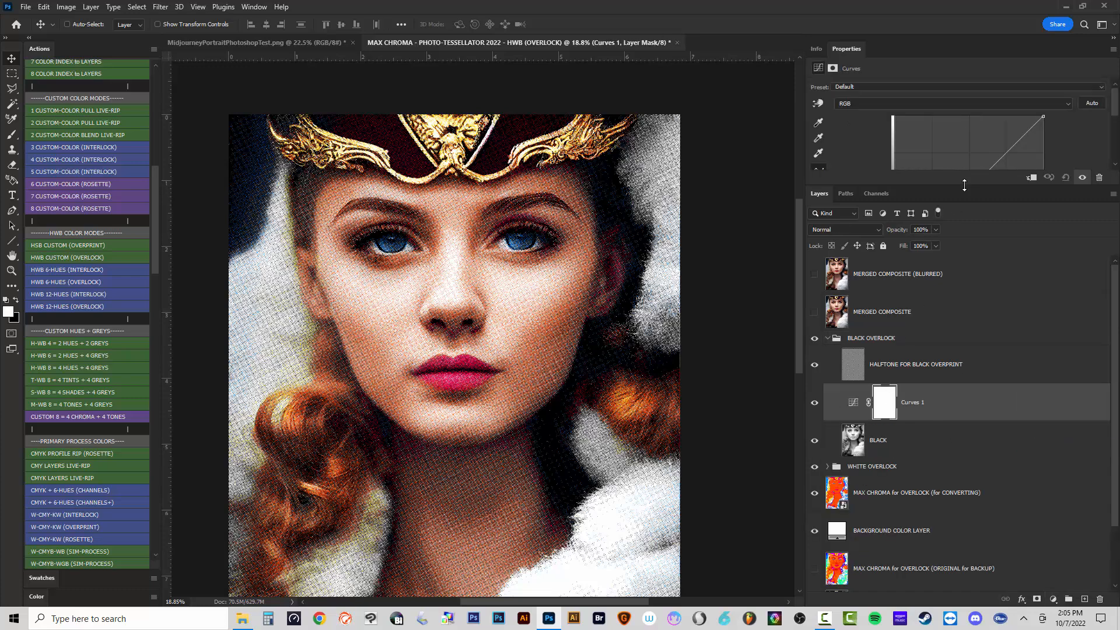
{"action": "left_click_drag", "start_coordinate": [964, 185], "coordinate": [945, 264]}
{"action": "mouse_move", "coordinate": [969, 195]}
{"action": "left_mouse_down"}
{"action": "mouse_move", "coordinate": [973, 213]}
{"action": "mouse_move", "coordinate": [963, 181]}
{"action": "left_mouse_up"}
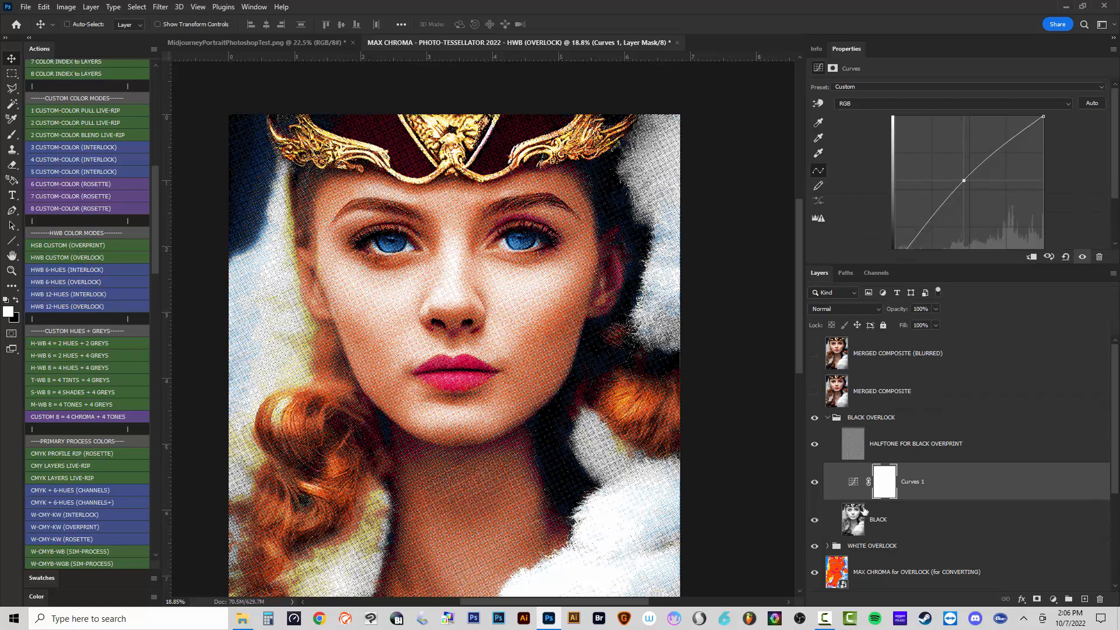
Add a Curves adjustment directly above the WHITE layer in the WHITE OVERLOCK RIPPED group and raise its midtones slightly.
{"action": "scroll", "coordinate": [869, 522], "scroll_direction": "down", "scroll_amount": 2}
{"action": "left_click", "coordinate": [828, 470]}
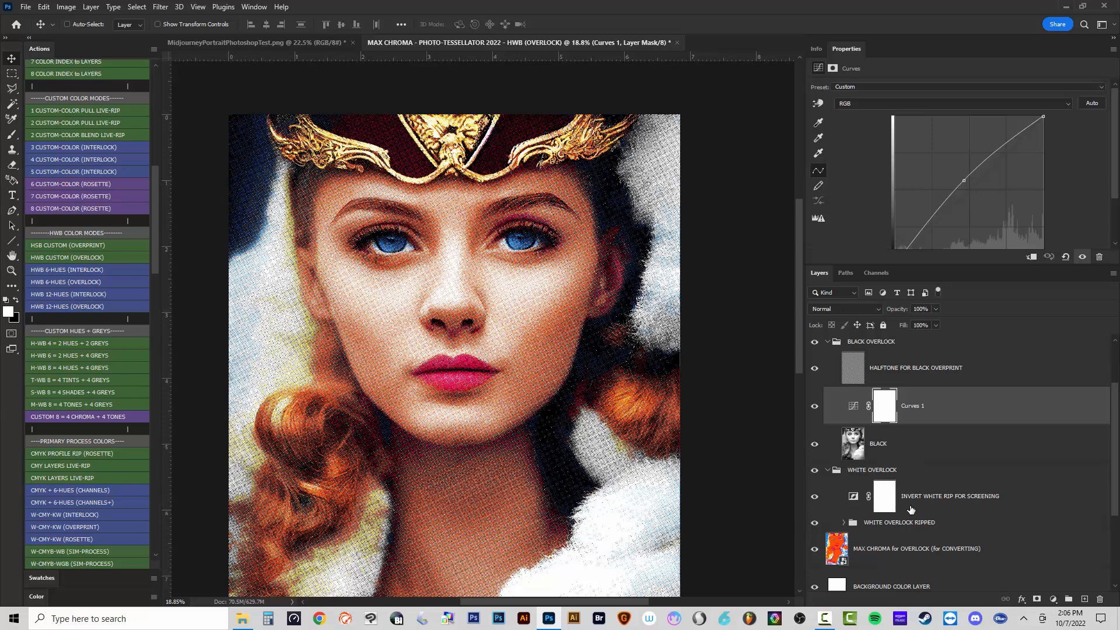
{"action": "left_click", "coordinate": [844, 523]}
{"action": "scroll", "coordinate": [915, 522], "scroll_direction": "down", "scroll_amount": 2}
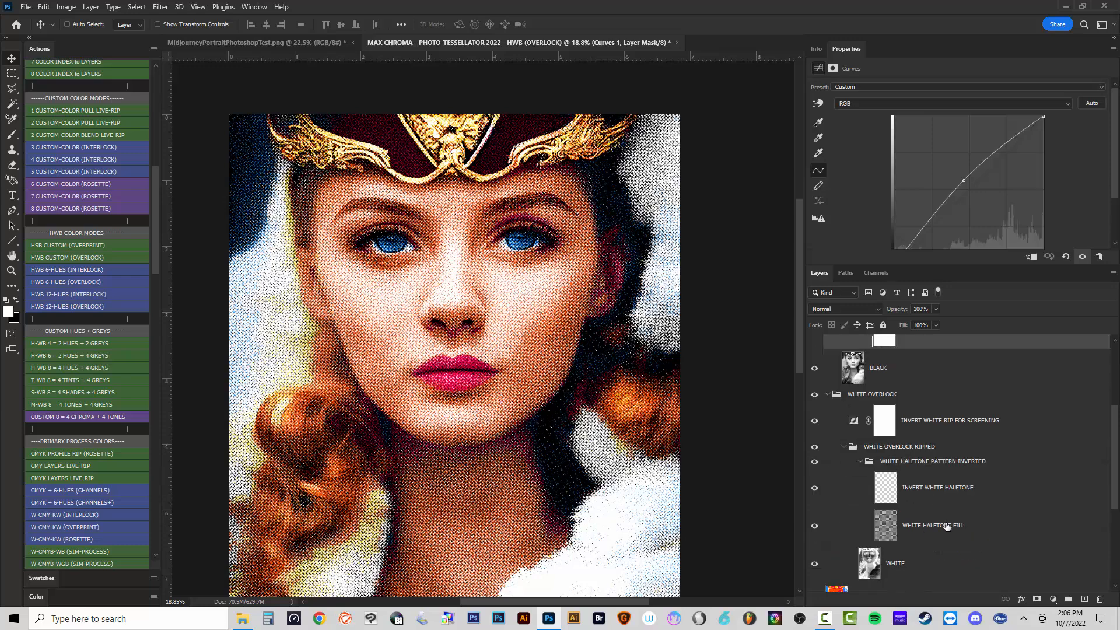
{"action": "left_click", "coordinate": [947, 527]}
{"action": "left_click", "coordinate": [949, 562]}
{"action": "left_click", "coordinate": [1053, 599]}
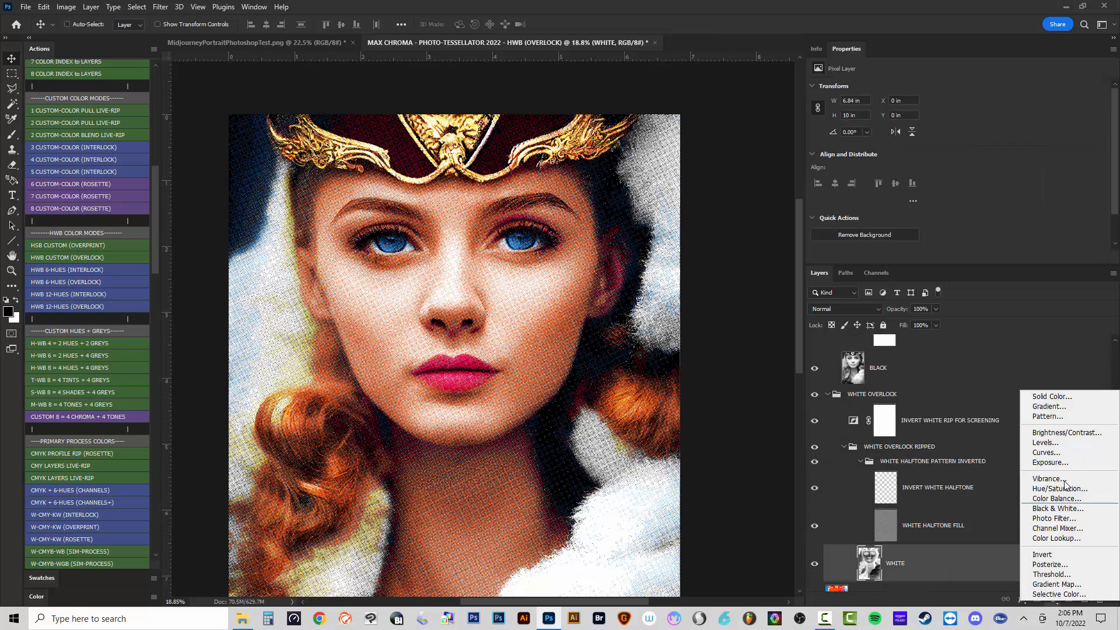
{"action": "left_click", "coordinate": [1046, 452]}
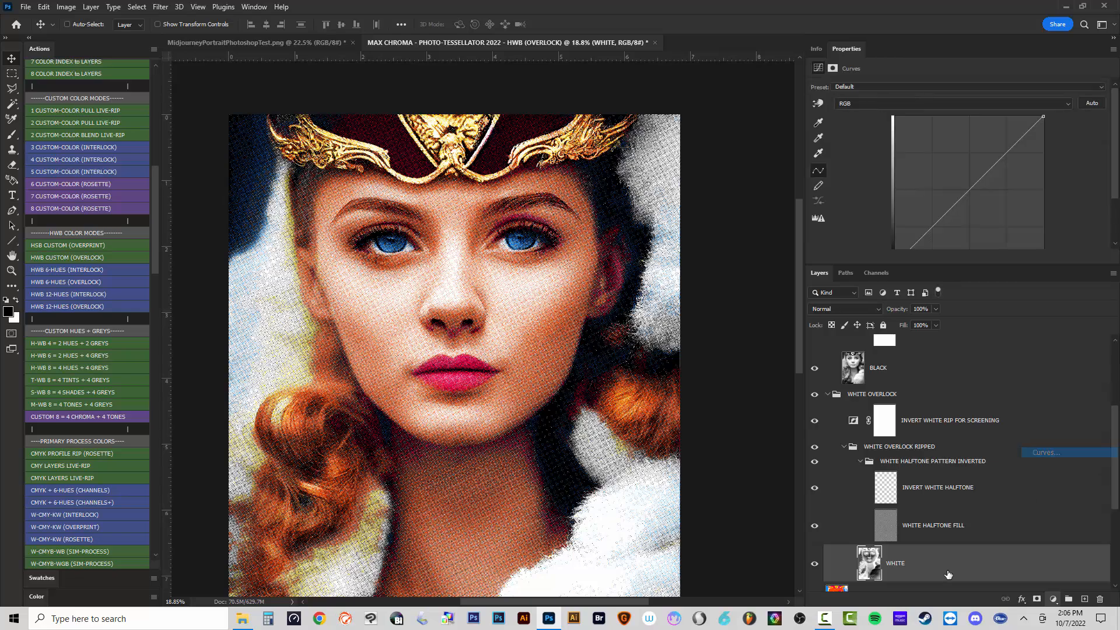
{"action": "mouse_move", "coordinate": [973, 194]}
{"action": "left_mouse_down"}
{"action": "mouse_move", "coordinate": [962, 173]}
{"action": "mouse_move", "coordinate": [965, 187]}
{"action": "left_mouse_up"}
Lower the midtone point of the Curves adjustment above the BLACK layer, leaving only a slight lift.
{"action": "scroll", "coordinate": [947, 487], "scroll_direction": "down", "scroll_amount": 3}
{"action": "scroll", "coordinate": [947, 487], "scroll_direction": "up", "scroll_amount": 9}
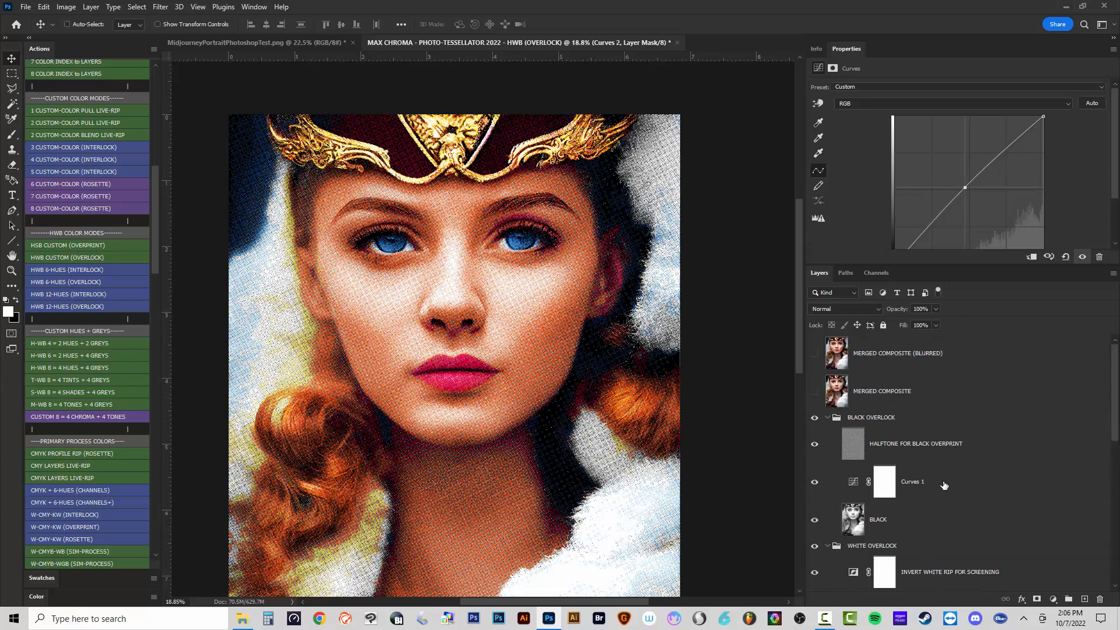
{"action": "left_click", "coordinate": [856, 483]}
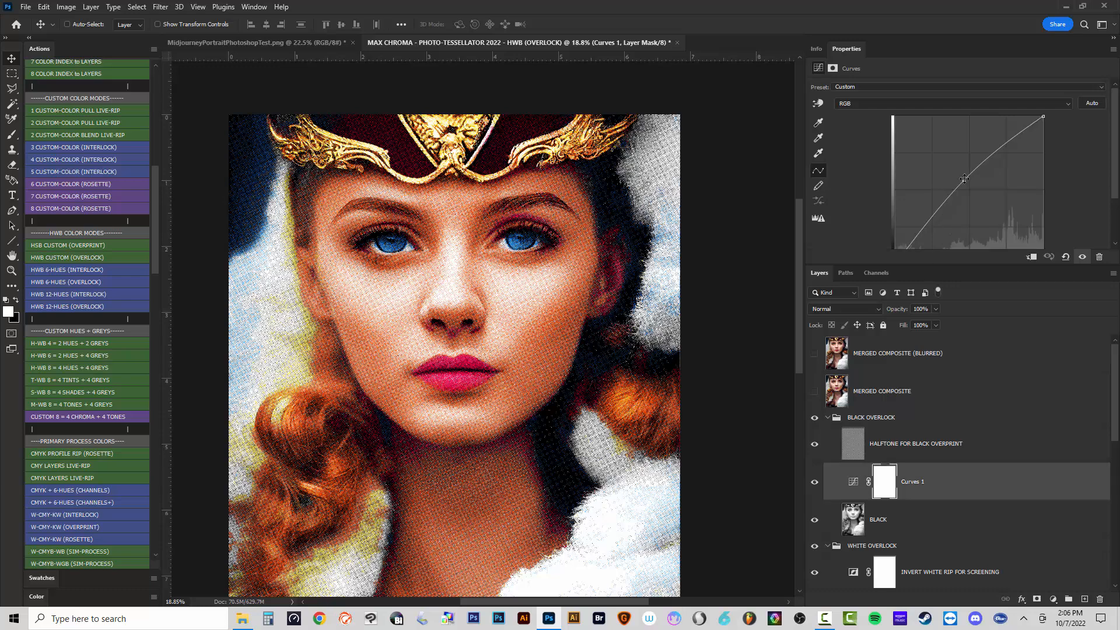
{"action": "left_click_drag", "start_coordinate": [964, 179], "coordinate": [966, 185]}
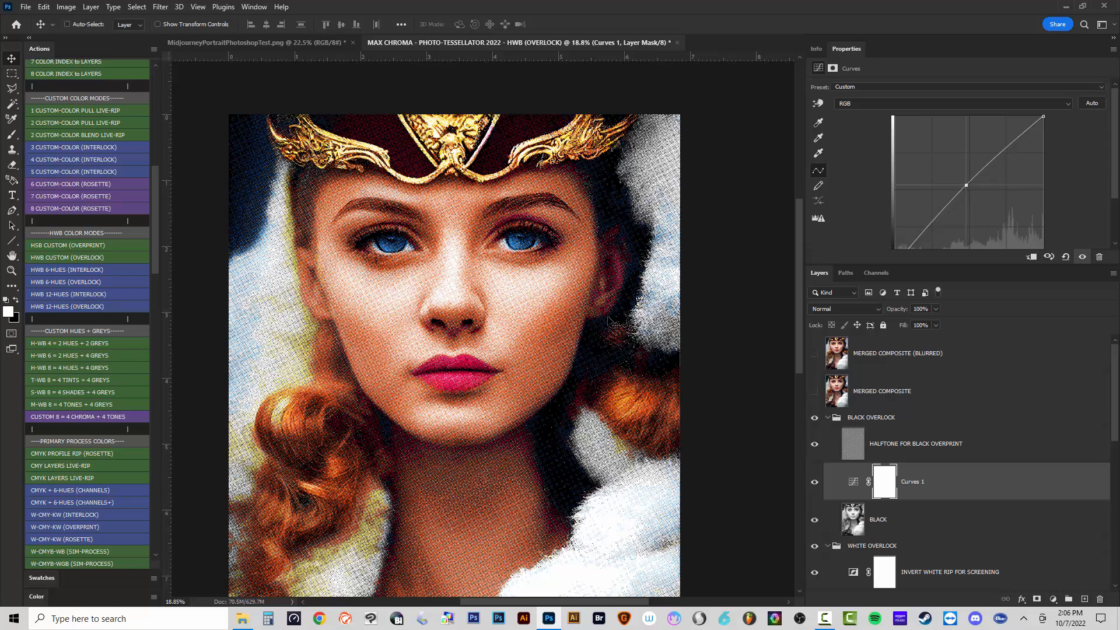
{"action": "scroll", "coordinate": [454, 419], "scroll_direction": "down", "scroll_amount": 2}
{"action": "scroll", "coordinate": [489, 483], "scroll_direction": "up", "scroll_amount": 2}
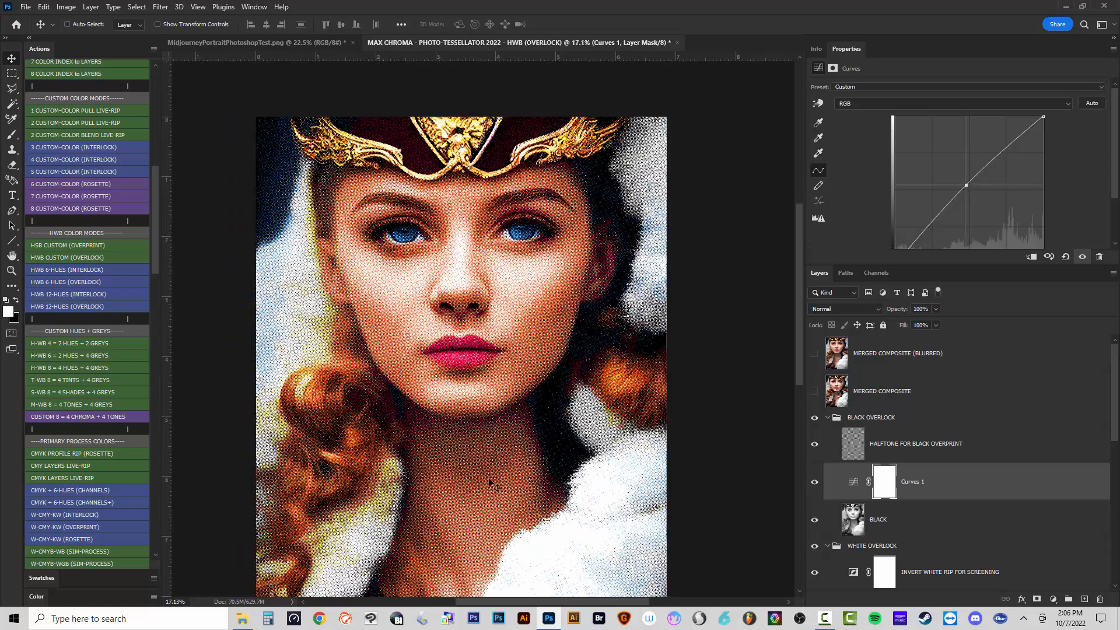
Generate a new merged composite layer above MERGED COMPOSITE (BLURRED) with the NEW MERGED COMPOSITE LAYER action.
{"action": "left_click", "coordinate": [940, 355]}
{"action": "scroll", "coordinate": [159, 211], "scroll_direction": "up", "scroll_amount": 10}
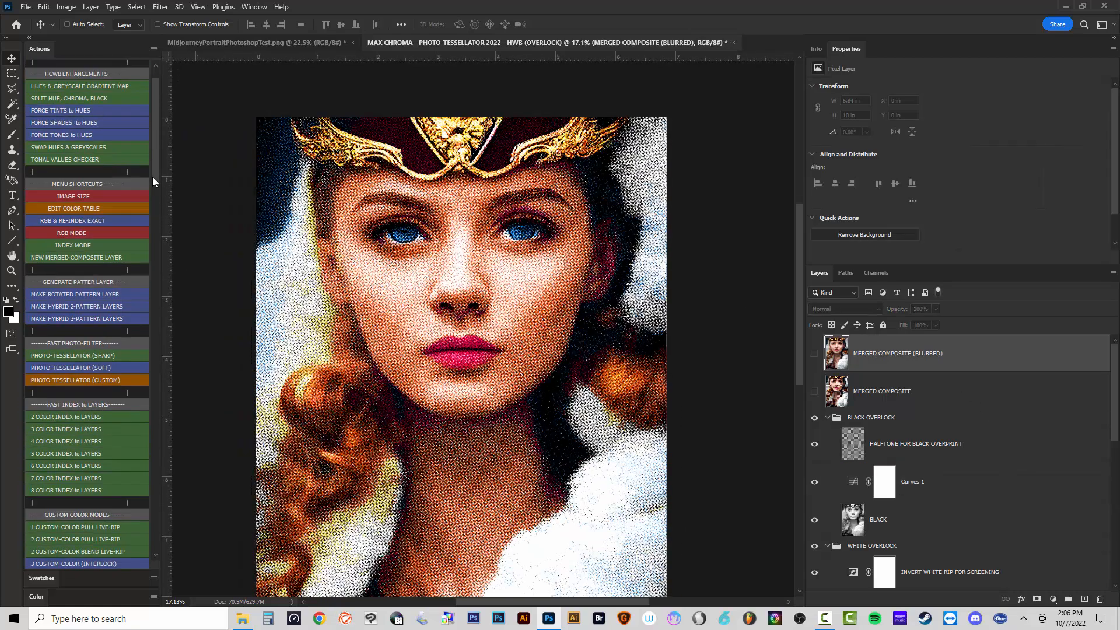
{"action": "left_click", "coordinate": [80, 257]}
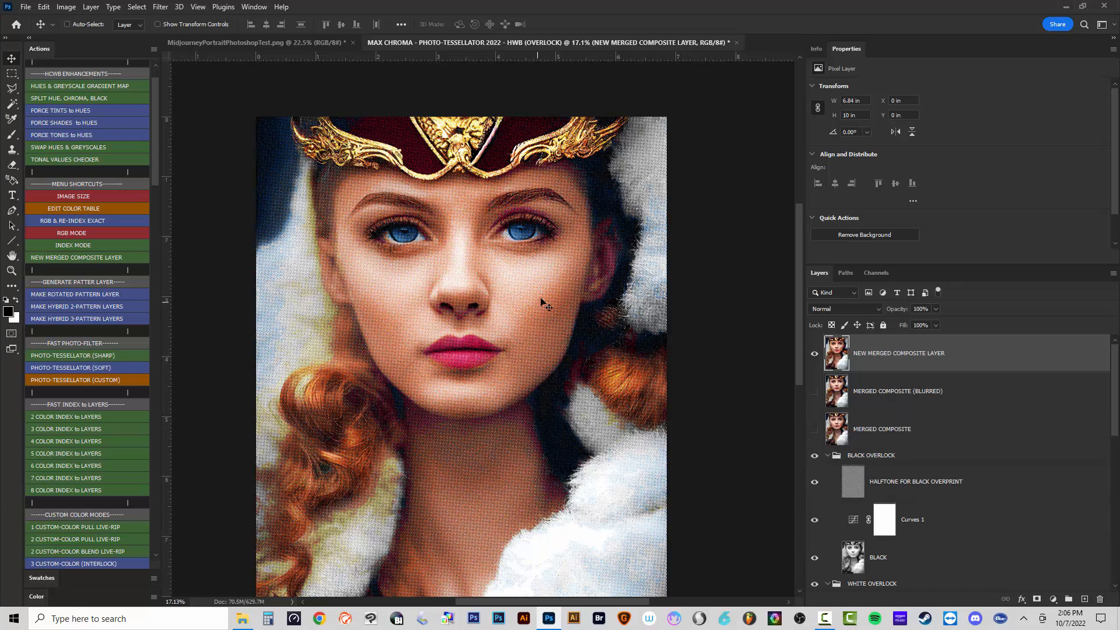
Examine the new merged composite's halftone both across the whole portrait and up close on the face.
{"action": "scroll", "coordinate": [649, 360], "scroll_direction": "down", "scroll_amount": 4}
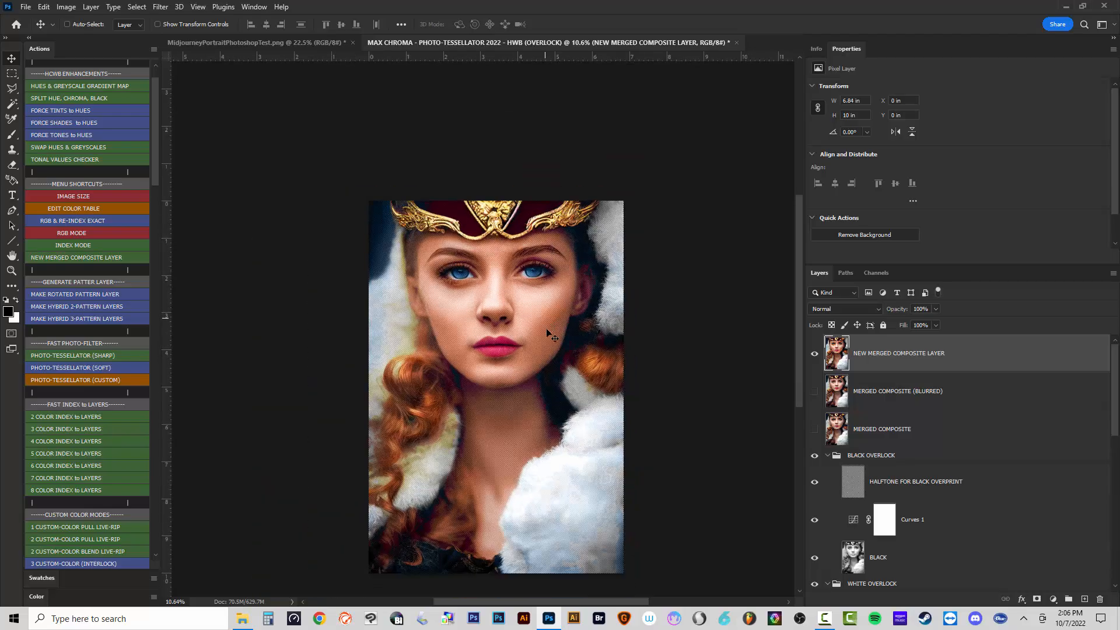
{"action": "scroll", "coordinate": [550, 338], "scroll_direction": "up", "scroll_amount": 5}
{"action": "scroll", "coordinate": [533, 318], "scroll_direction": "down", "scroll_amount": 5}
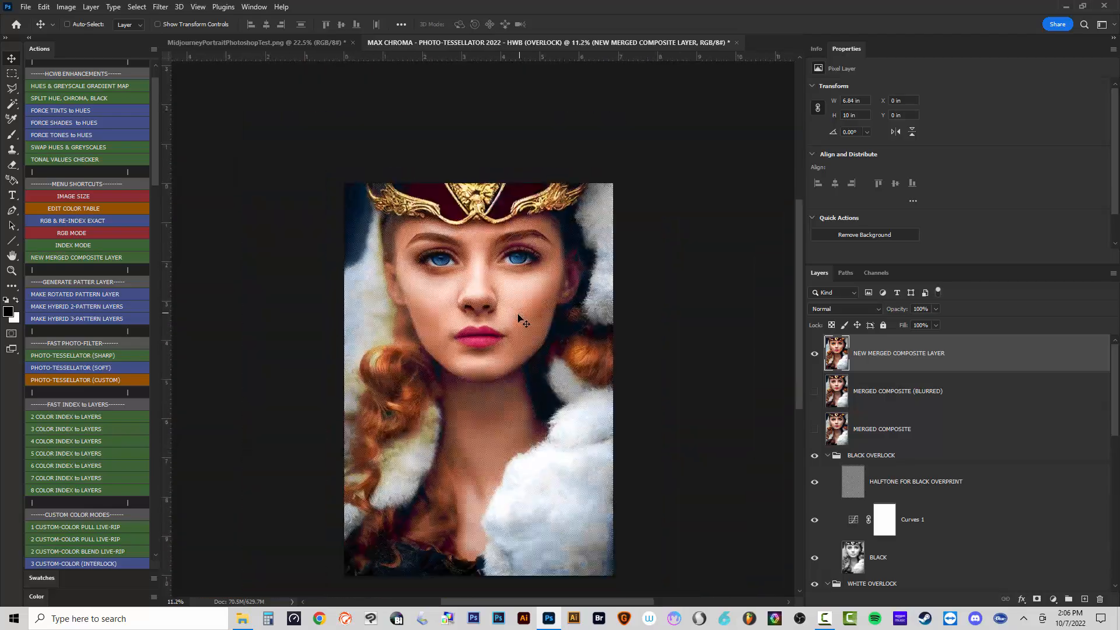
{"action": "scroll", "coordinate": [531, 315], "scroll_direction": "up", "scroll_amount": 3}
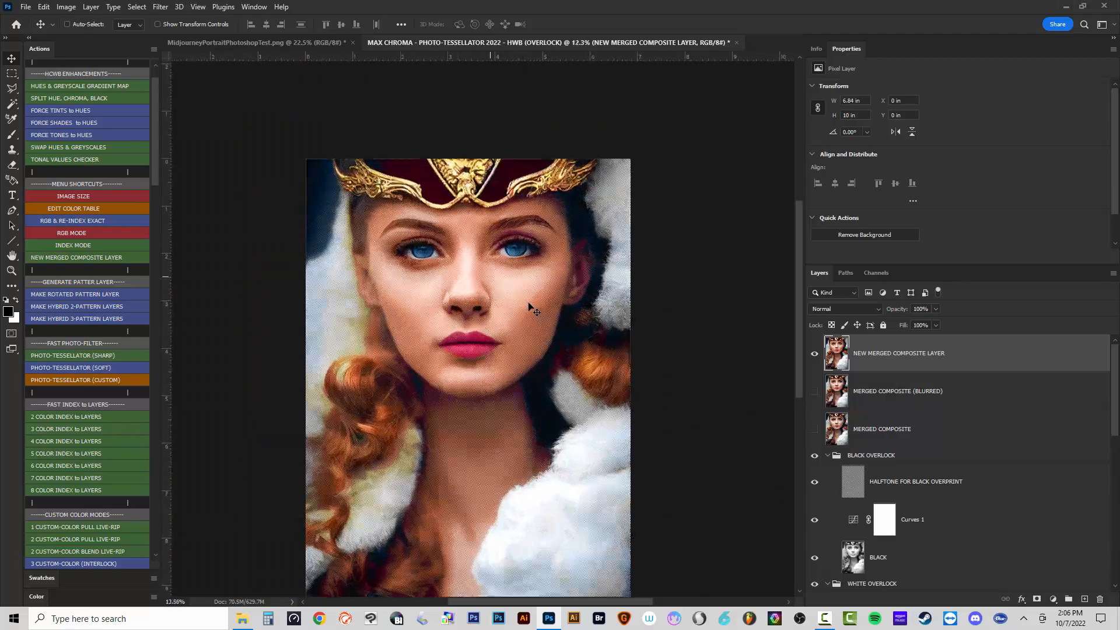
{"action": "scroll", "coordinate": [524, 329], "scroll_direction": "up", "scroll_amount": 2}
{"action": "scroll", "coordinate": [554, 320], "scroll_direction": "up", "scroll_amount": 2}
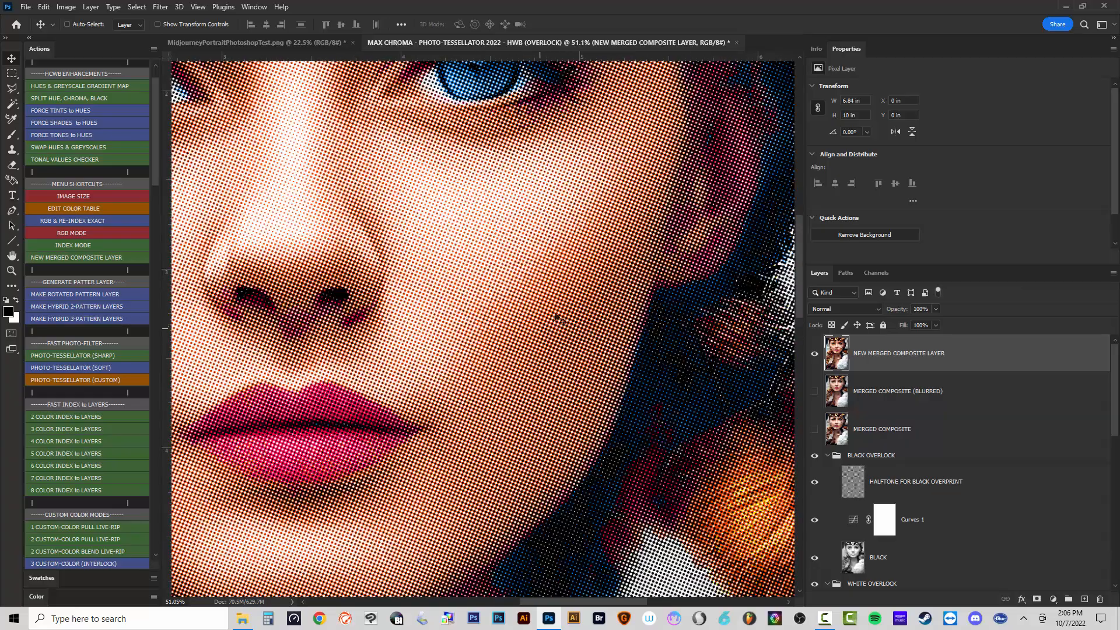
{"action": "scroll", "coordinate": [537, 286], "scroll_direction": "down", "scroll_amount": 3}
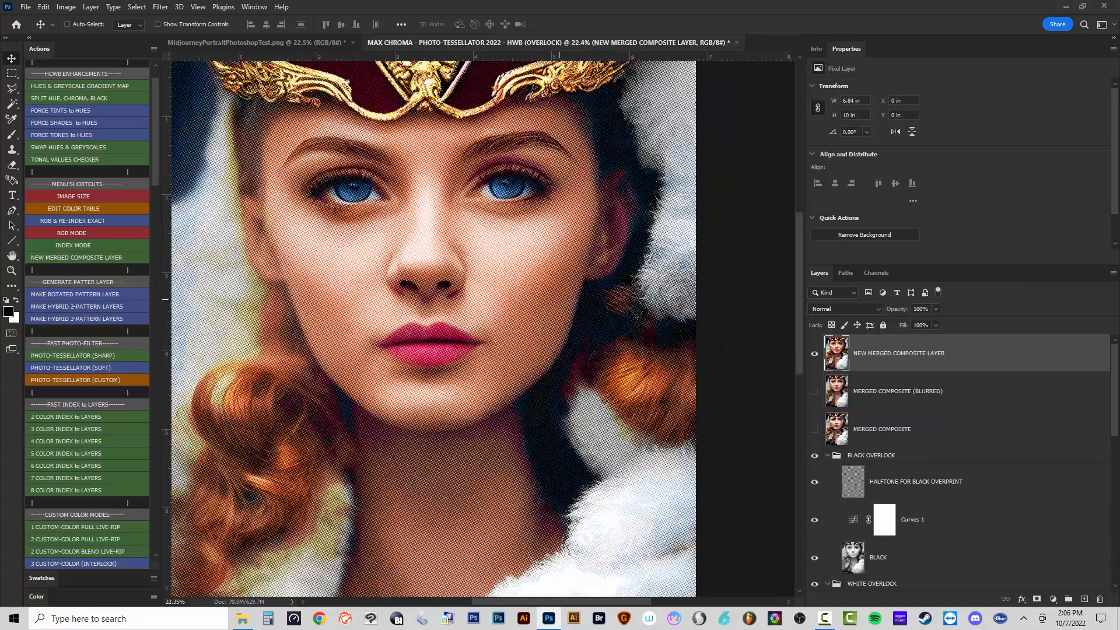
Duplicate the new merged composite layer and apply a Gaussian Blur with a 3-pixel radius to the copy.
{"action": "key", "text": "ctrl+j"}
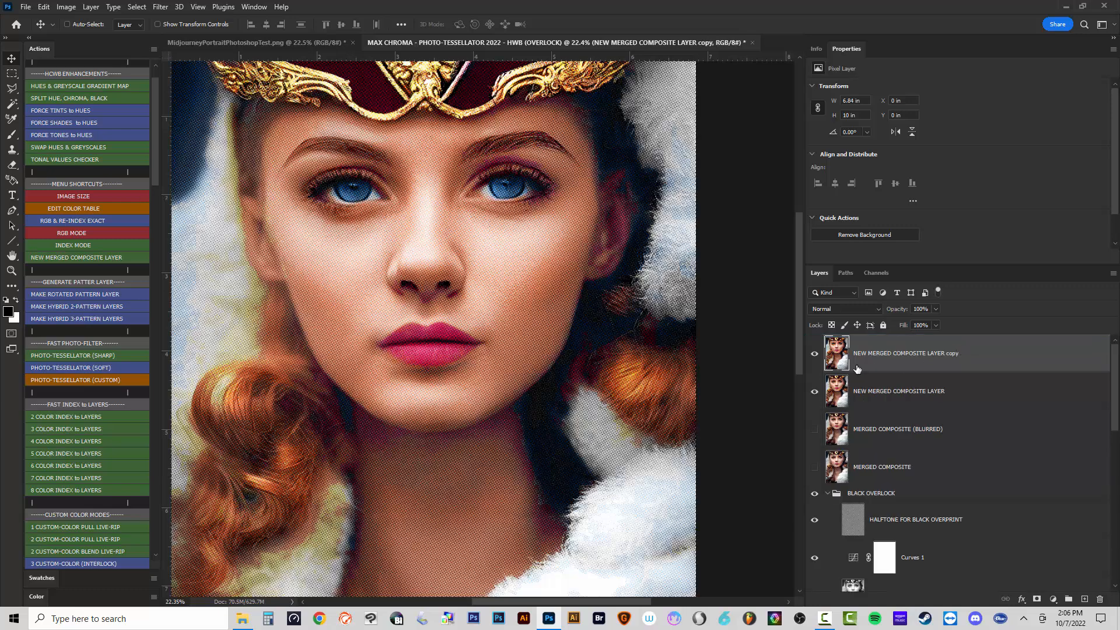
{"action": "left_click", "coordinate": [161, 7]}
{"action": "mouse_move", "coordinate": [292, 156]}
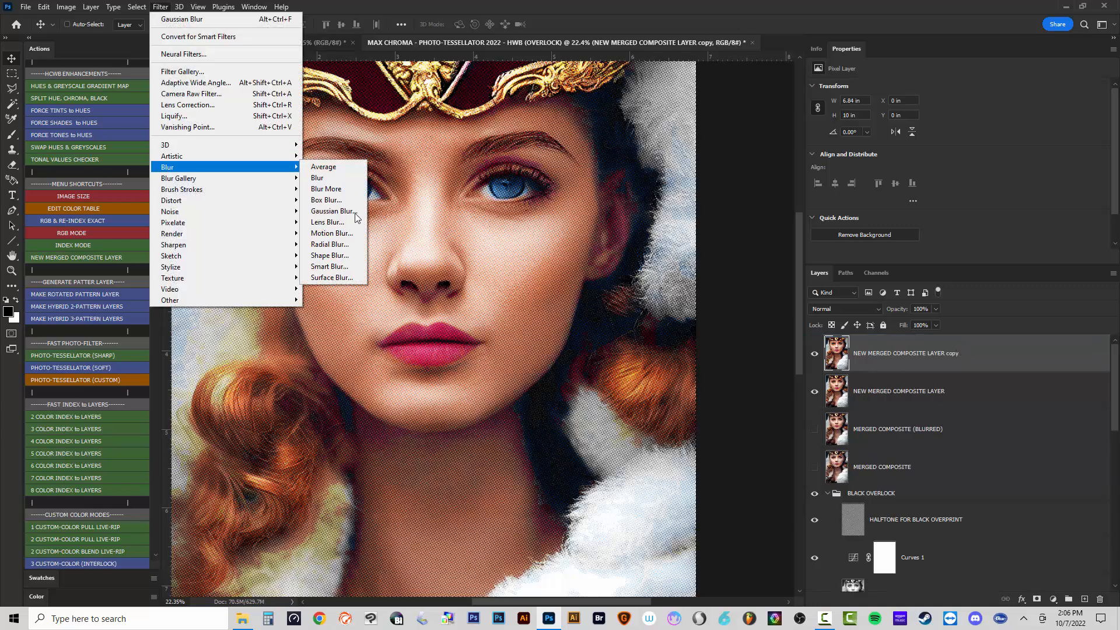
{"action": "left_click", "coordinate": [350, 211]}
{"action": "type", "text": "3"}
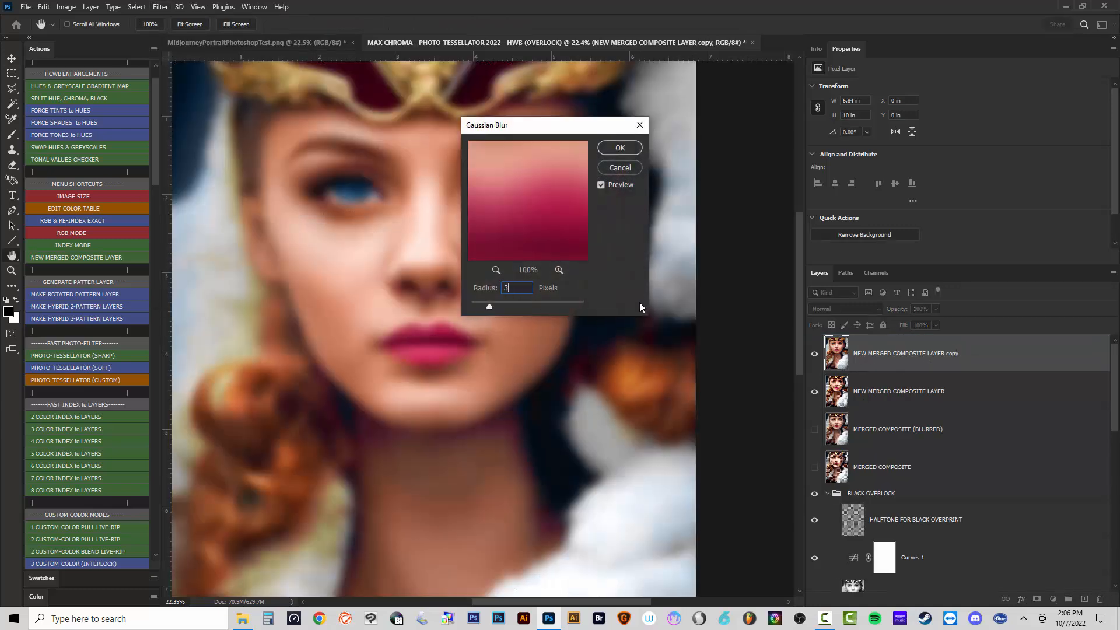
{"action": "left_click_drag", "start_coordinate": [568, 126], "coordinate": [734, 151]}
{"action": "left_click", "coordinate": [788, 174]}
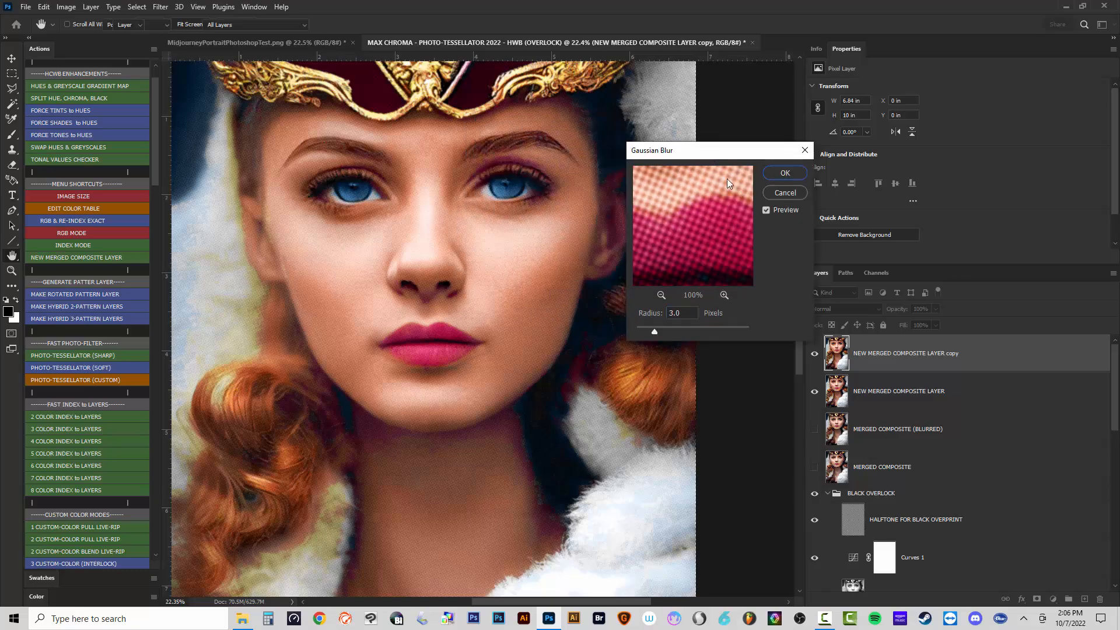
Examine how the blurred halftone dots blend into tones at the cheek, eyes and hairline and across the whole portrait.
{"action": "scroll", "coordinate": [543, 225], "scroll_direction": "up", "scroll_amount": 5}
{"action": "scroll", "coordinate": [537, 268], "scroll_direction": "up", "scroll_amount": 3}
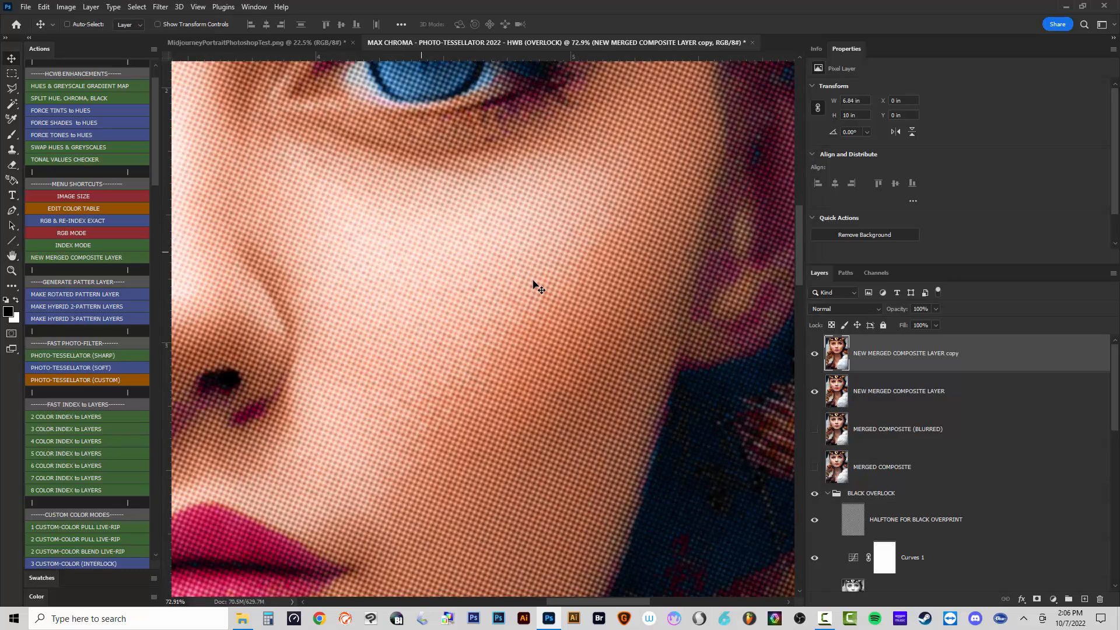
{"action": "scroll", "coordinate": [583, 291], "scroll_direction": "up", "scroll_amount": 3}
{"action": "scroll", "coordinate": [574, 312], "scroll_direction": "down", "scroll_amount": 5}
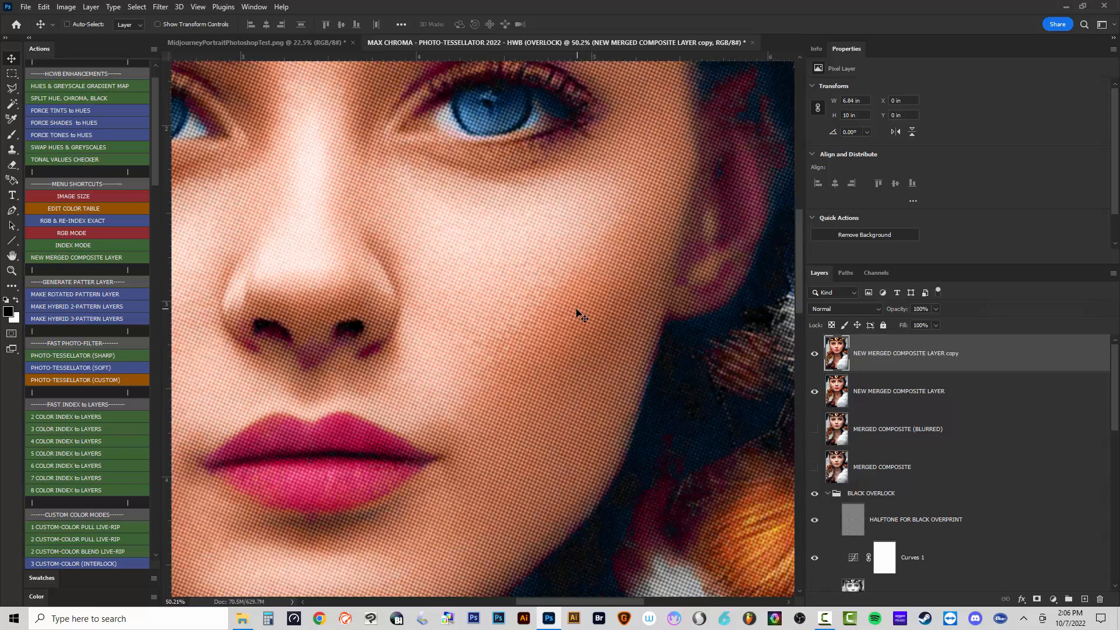
{"action": "scroll", "coordinate": [545, 266], "scroll_direction": "up", "scroll_amount": 4}
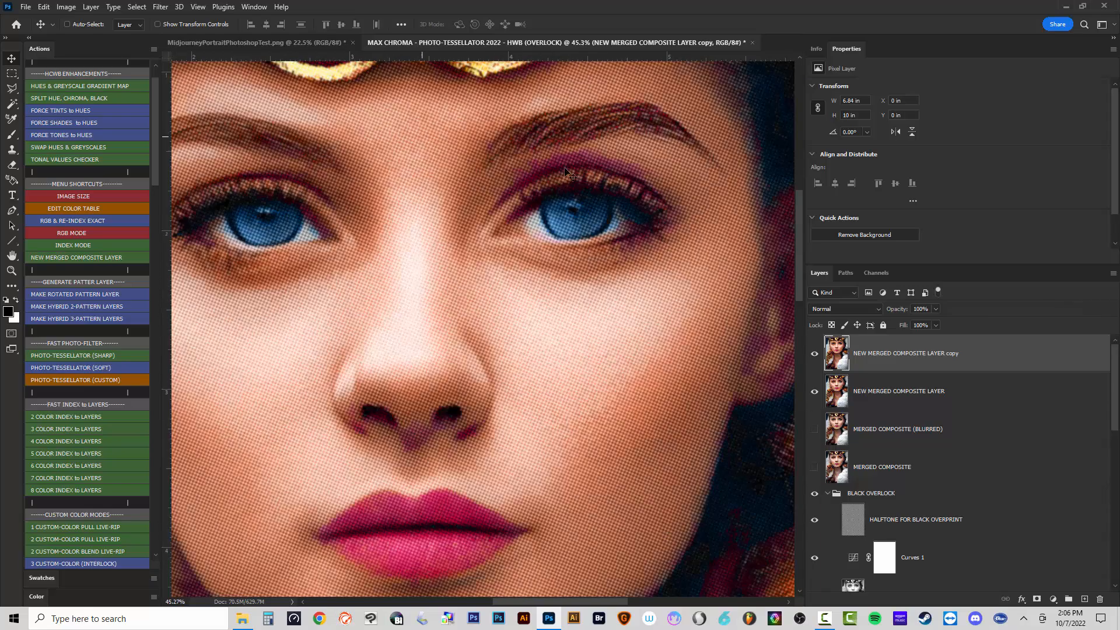
{"action": "scroll", "coordinate": [565, 172], "scroll_direction": "down", "scroll_amount": 2}
{"action": "scroll", "coordinate": [443, 191], "scroll_direction": "up", "scroll_amount": 5}
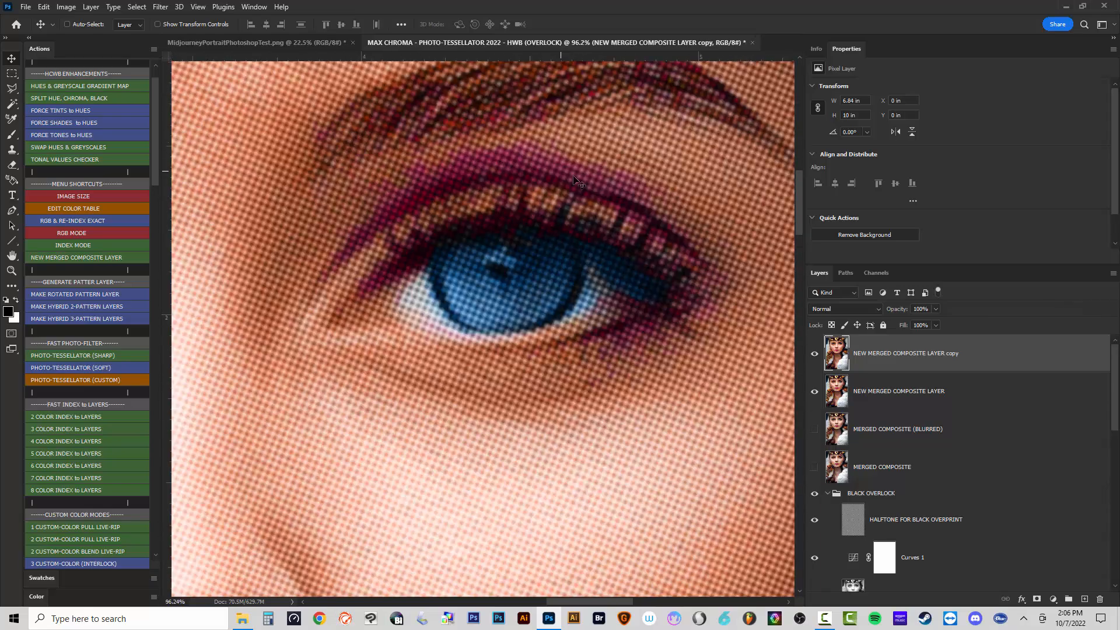
{"action": "scroll", "coordinate": [688, 207], "scroll_direction": "down", "scroll_amount": 5}
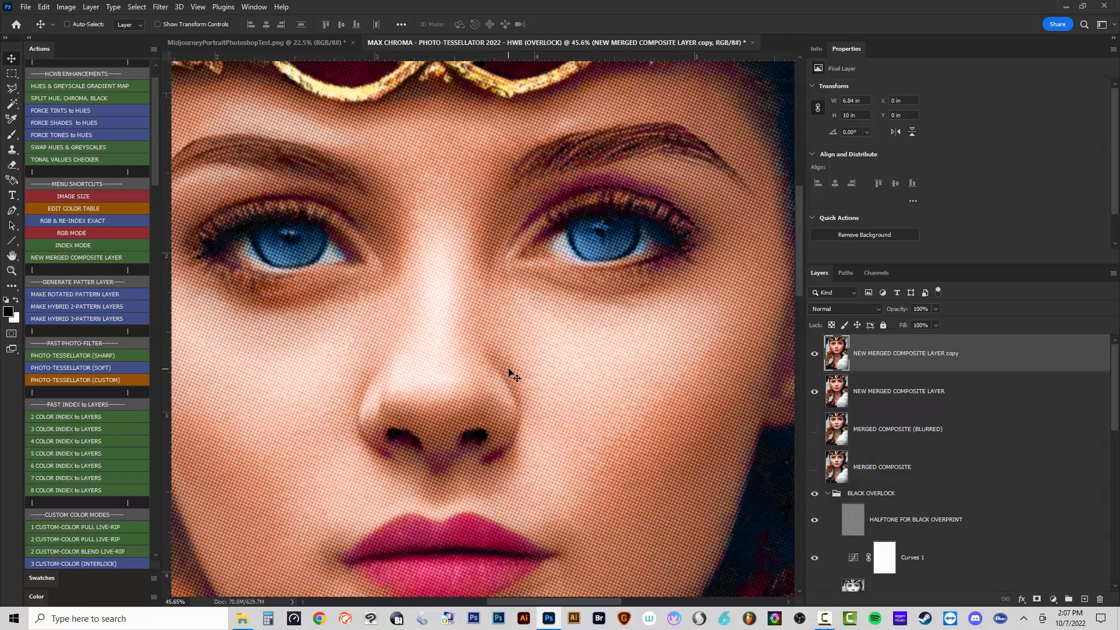
{"action": "scroll", "coordinate": [661, 202], "scroll_direction": "down", "scroll_amount": 2}
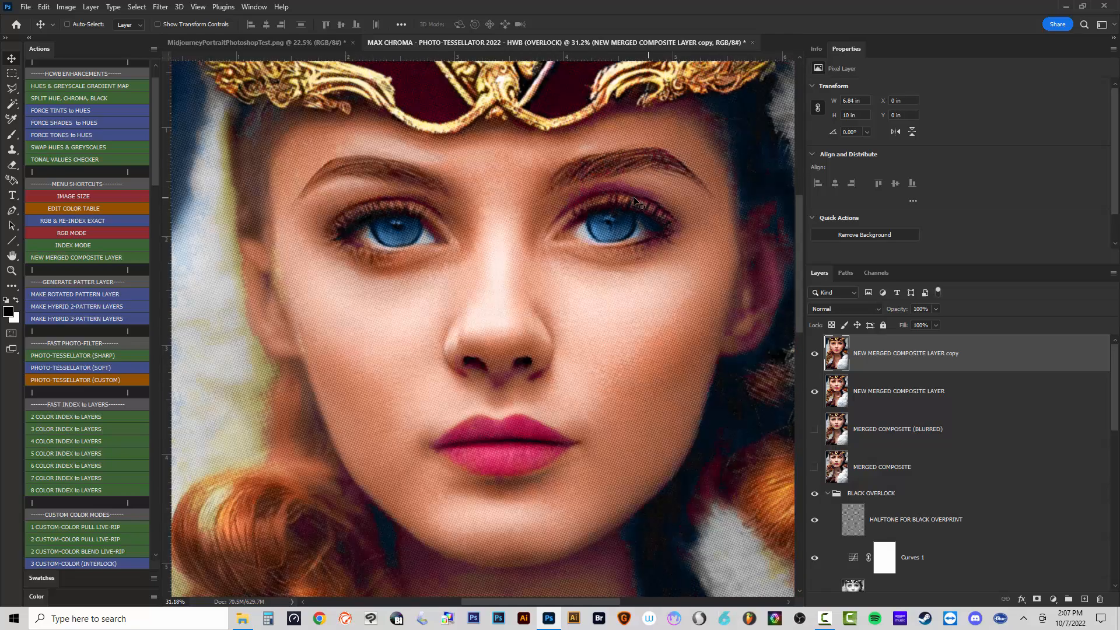
{"action": "scroll", "coordinate": [234, 396], "scroll_direction": "up", "scroll_amount": 4}
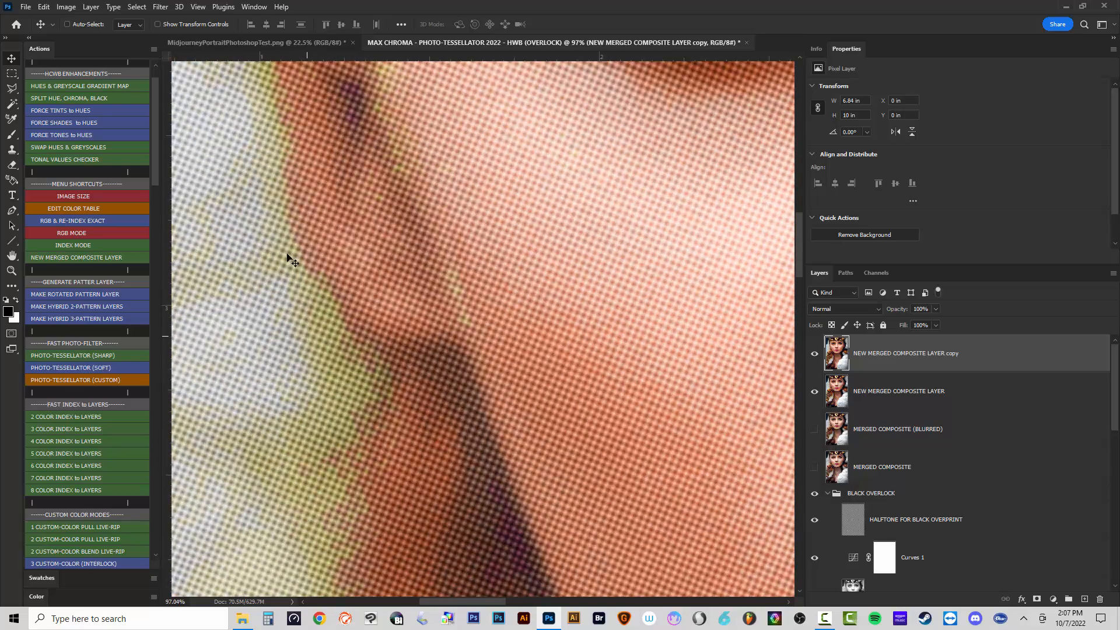
{"action": "scroll", "coordinate": [362, 394], "scroll_direction": "down", "scroll_amount": 3}
{"action": "scroll", "coordinate": [342, 389], "scroll_direction": "down", "scroll_amount": 3}
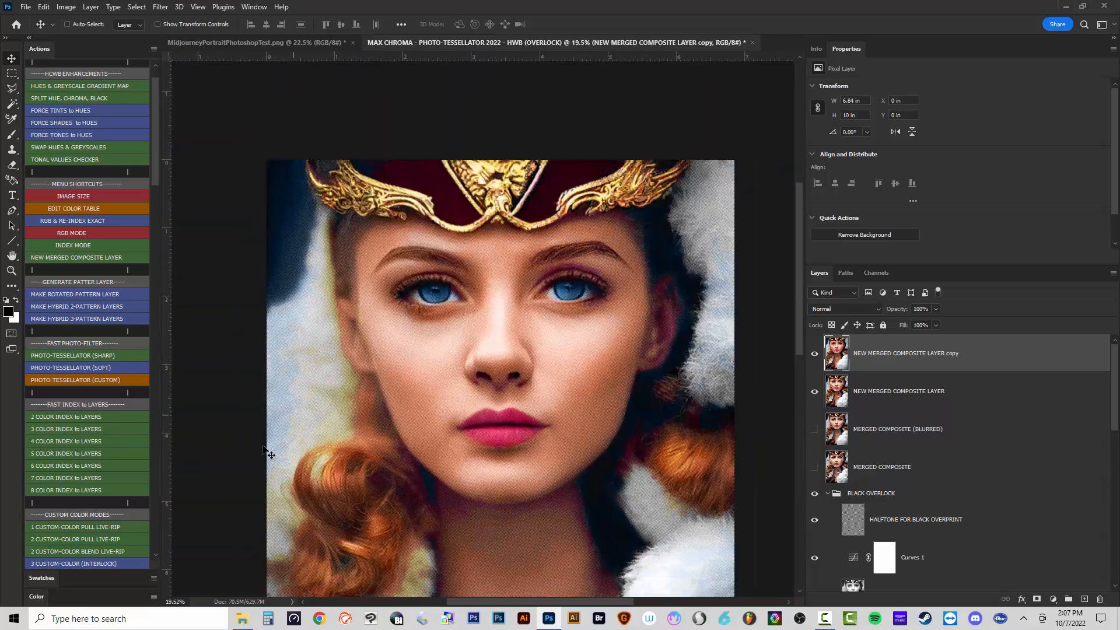
{"action": "scroll", "coordinate": [303, 274], "scroll_direction": "up", "scroll_amount": 2}
{"action": "scroll", "coordinate": [276, 308], "scroll_direction": "down", "scroll_amount": 4}
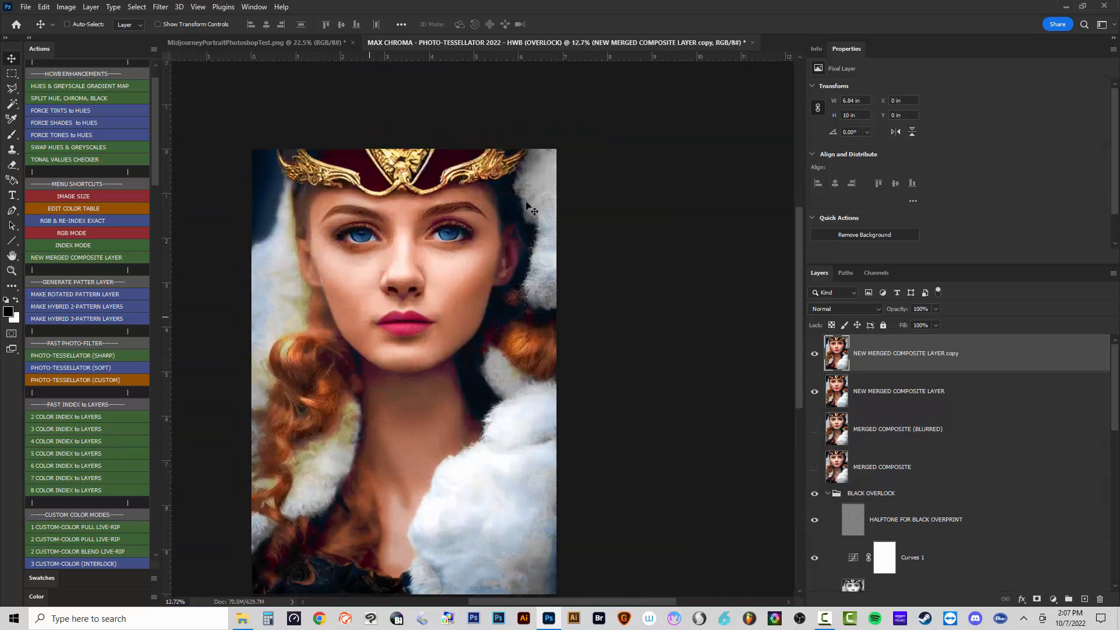
Close the HWB overlock document without saving and run the HWB 6-HUES (INTERLOCK) action on the original portrait.
{"action": "left_click", "coordinate": [753, 45]}
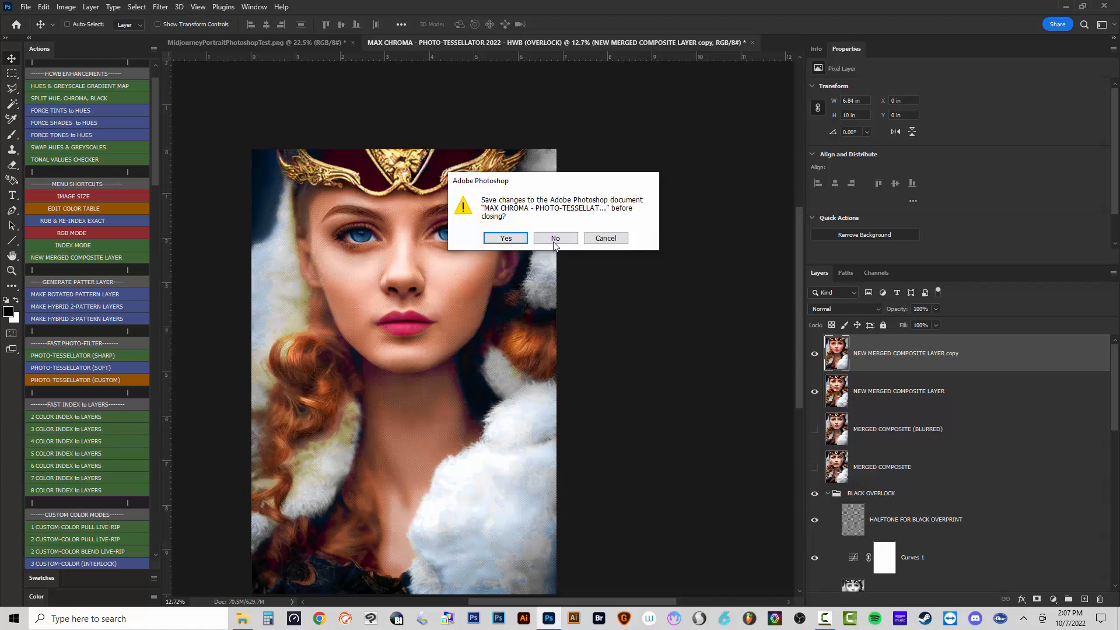
{"action": "left_click", "coordinate": [556, 241]}
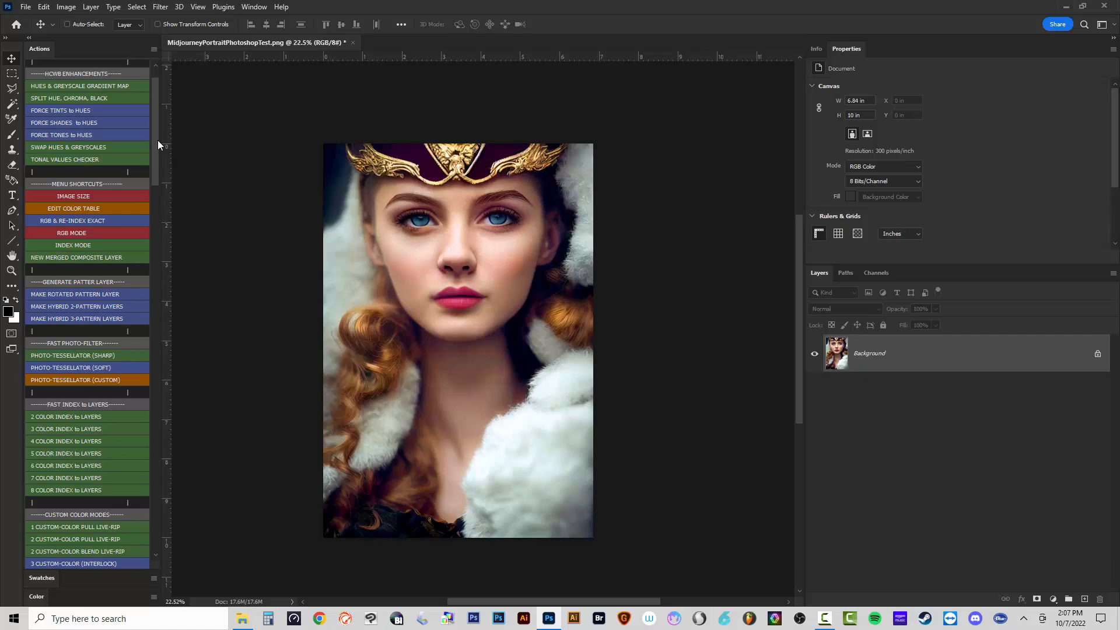
{"action": "left_click_drag", "start_coordinate": [158, 140], "coordinate": [163, 212]}
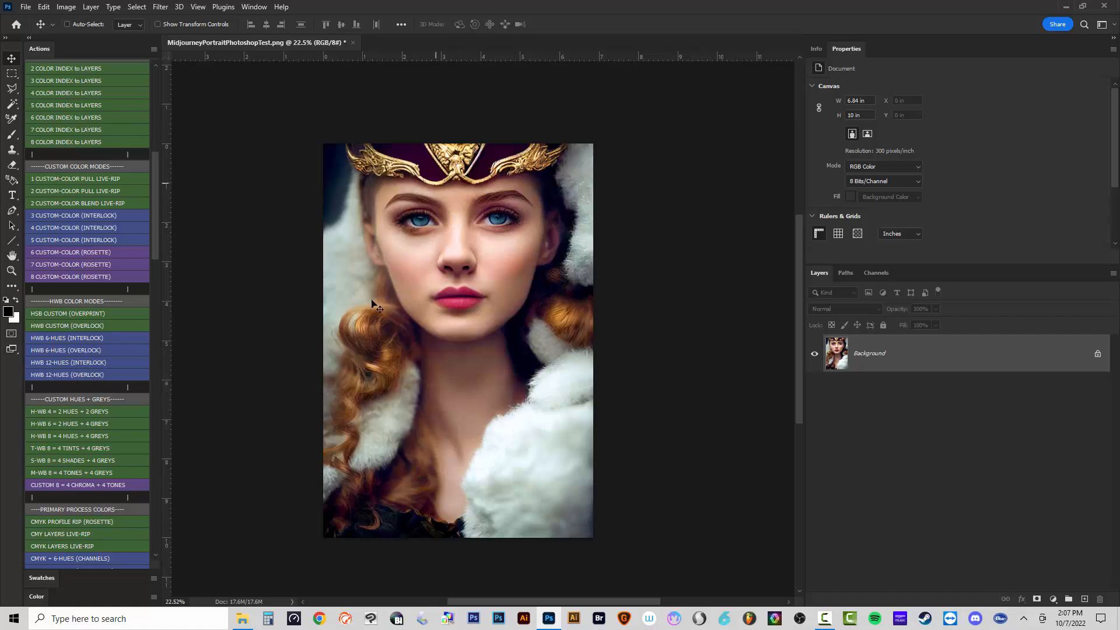
{"action": "left_click", "coordinate": [62, 338]}
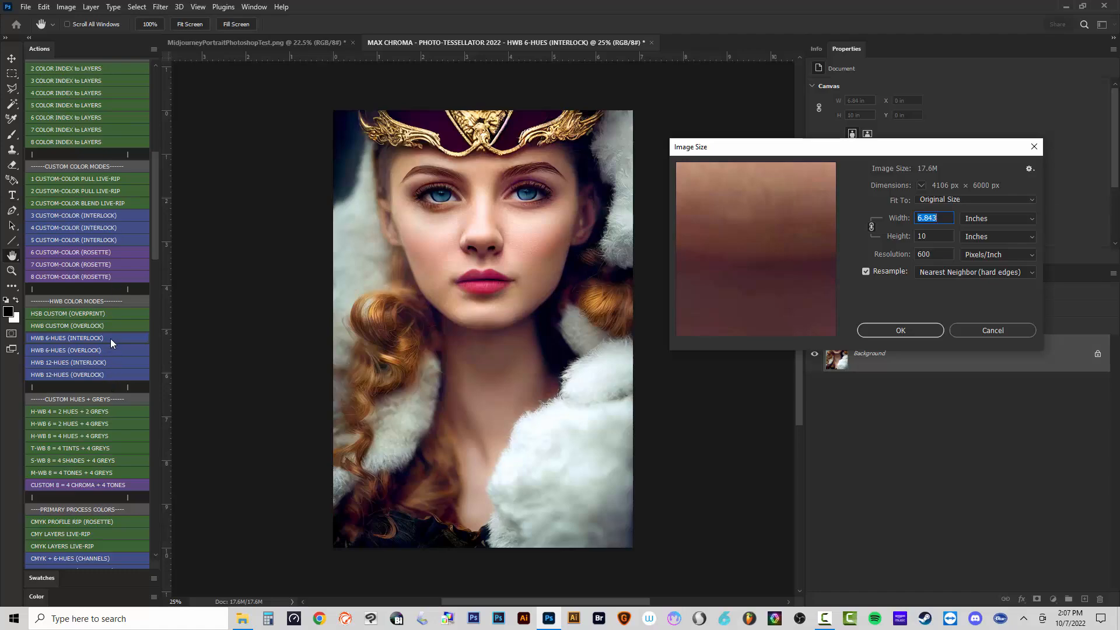
Accept the 6.843 × 10 inch, 600 pixels/inch image size and rotate the halftone pattern canvas 22.5° clockwise.
{"action": "left_click", "coordinate": [900, 331]}
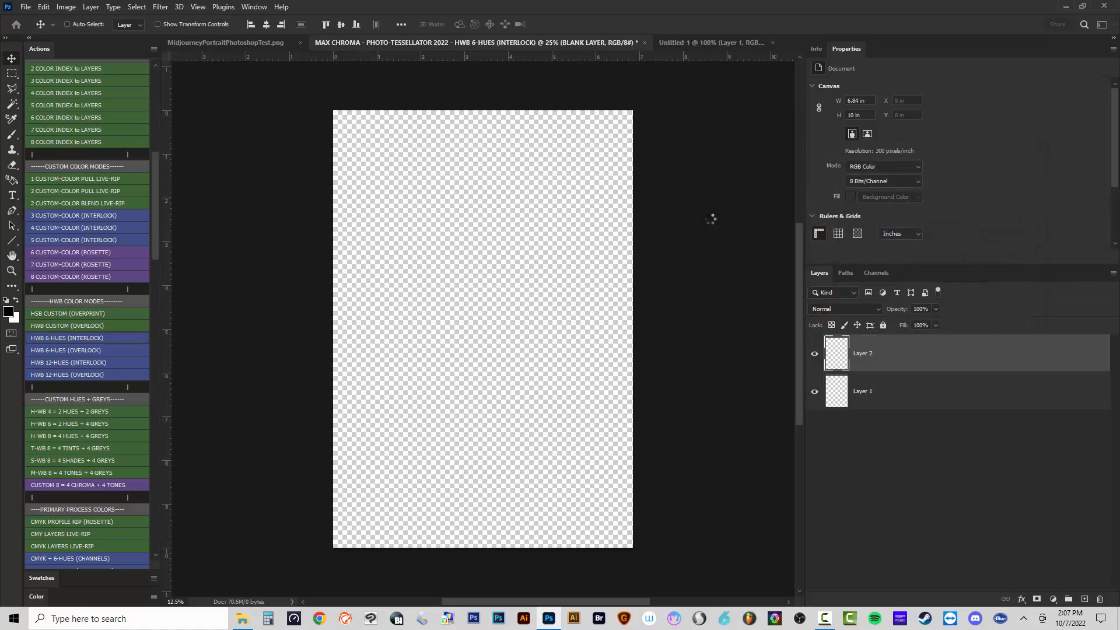
{"action": "left_click", "coordinate": [712, 253]}
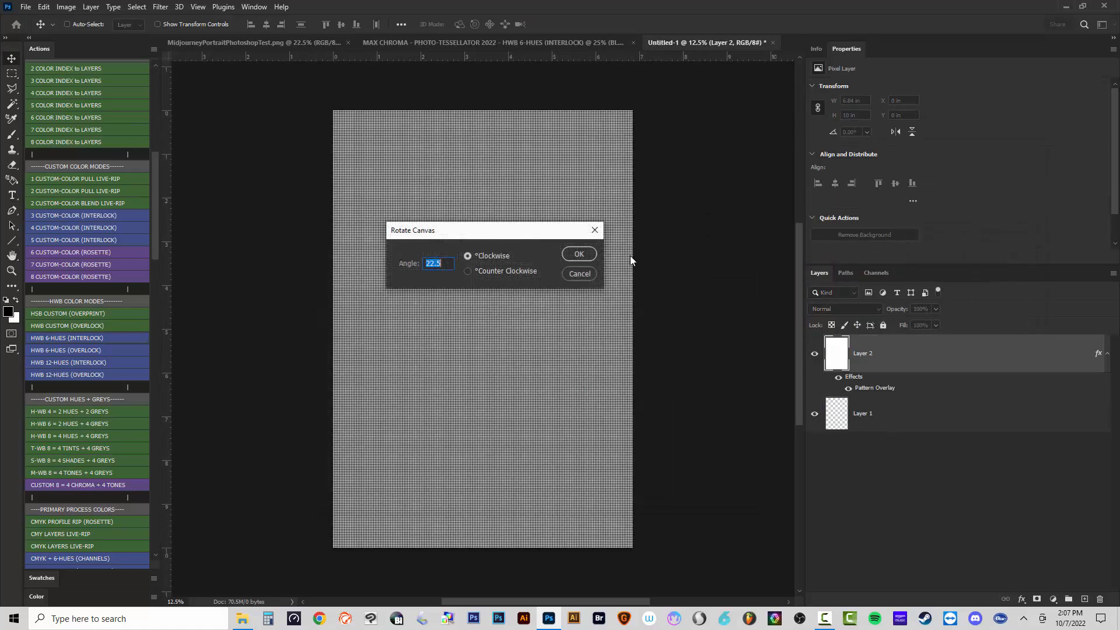
{"action": "left_click", "coordinate": [579, 255]}
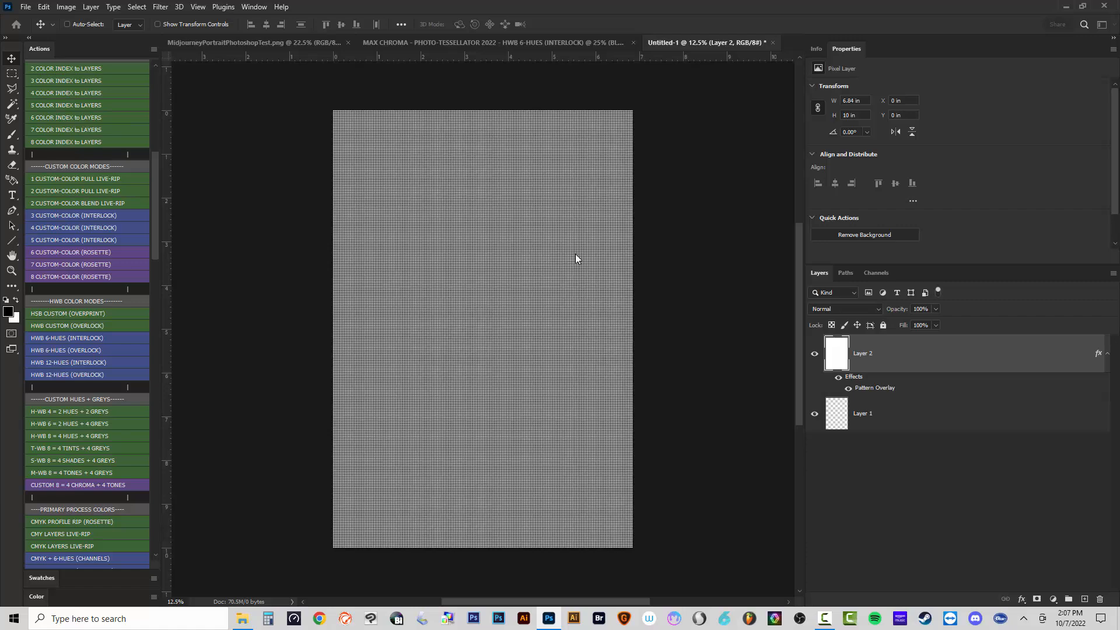
{"action": "left_click", "coordinate": [579, 254]}
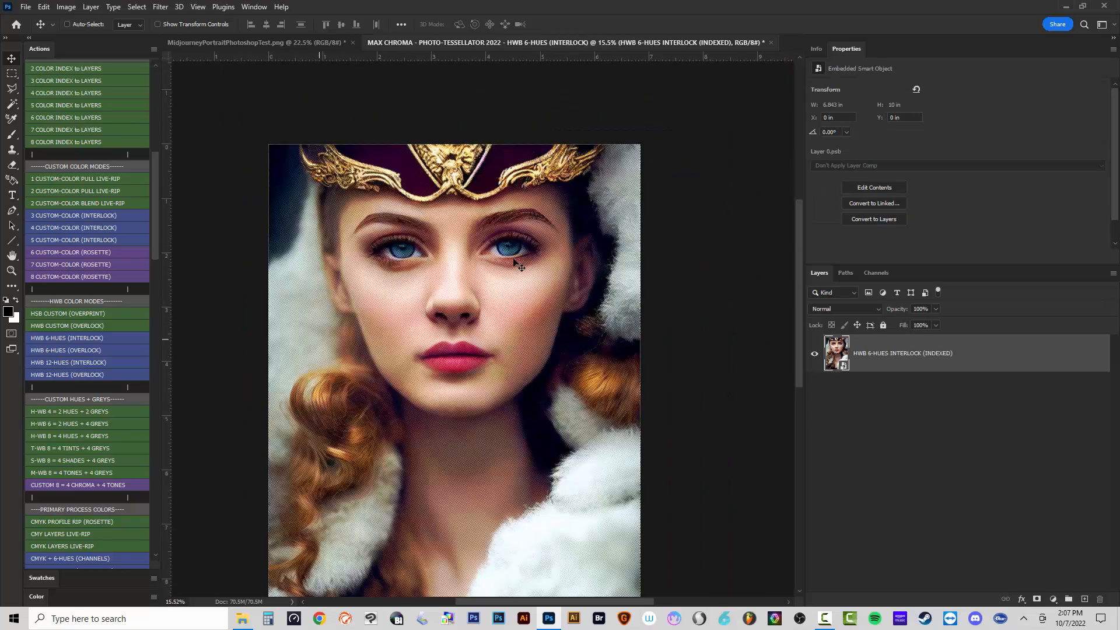
Examine the interlocking six-hue, white and black halftone dots up close around the eye.
{"action": "scroll", "coordinate": [554, 360], "scroll_direction": "down", "scroll_amount": 3}
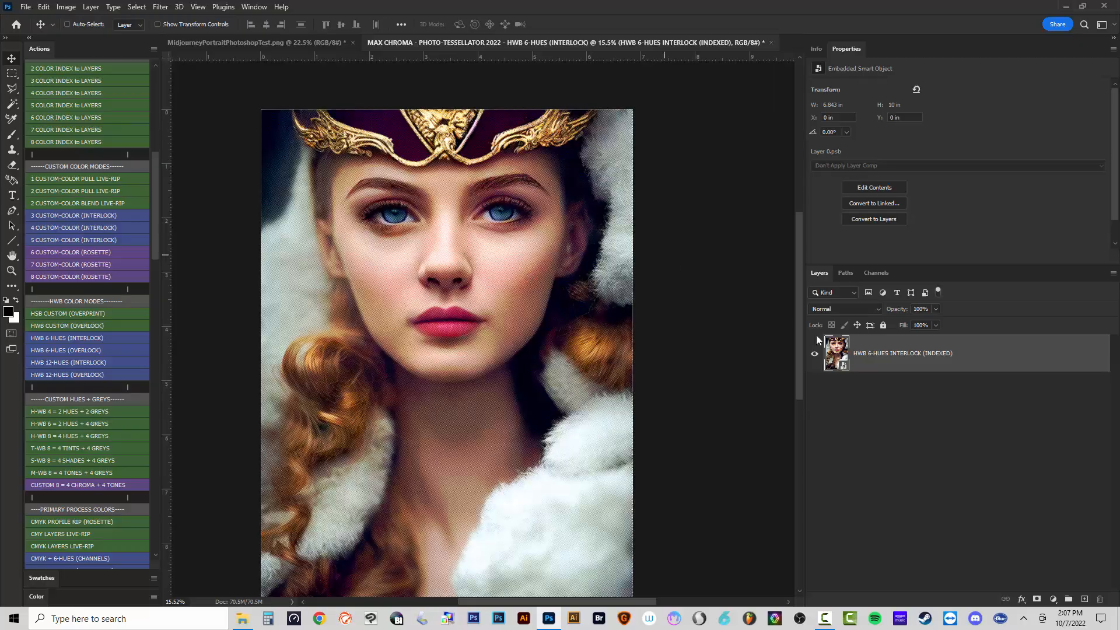
{"action": "scroll", "coordinate": [513, 202], "scroll_direction": "up", "scroll_amount": 10}
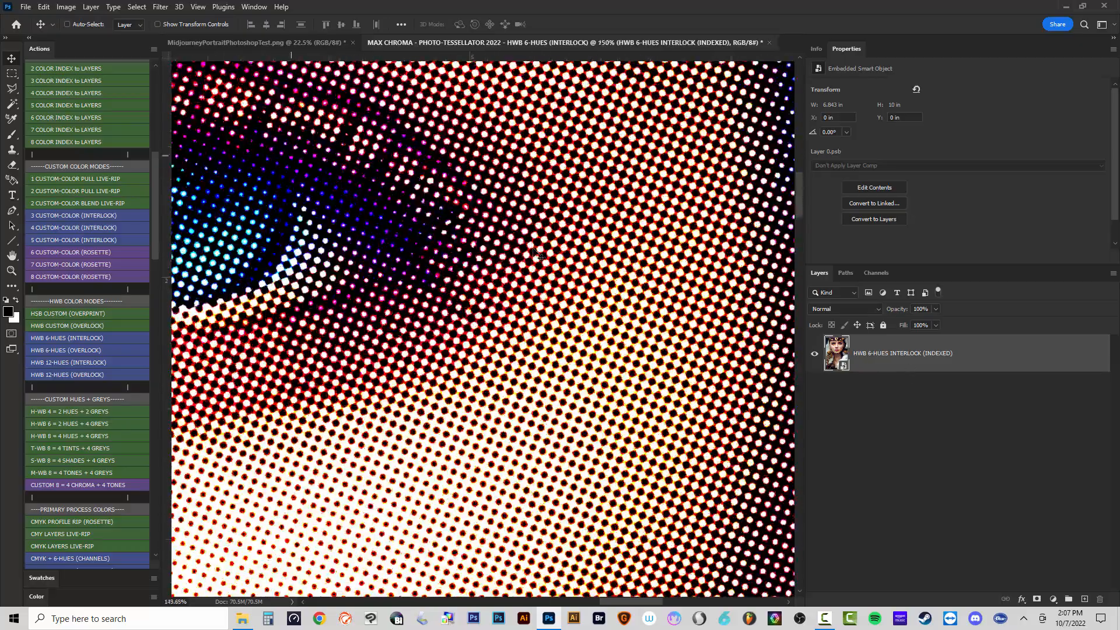
{"action": "scroll", "coordinate": [476, 250], "scroll_direction": "up", "scroll_amount": 4}
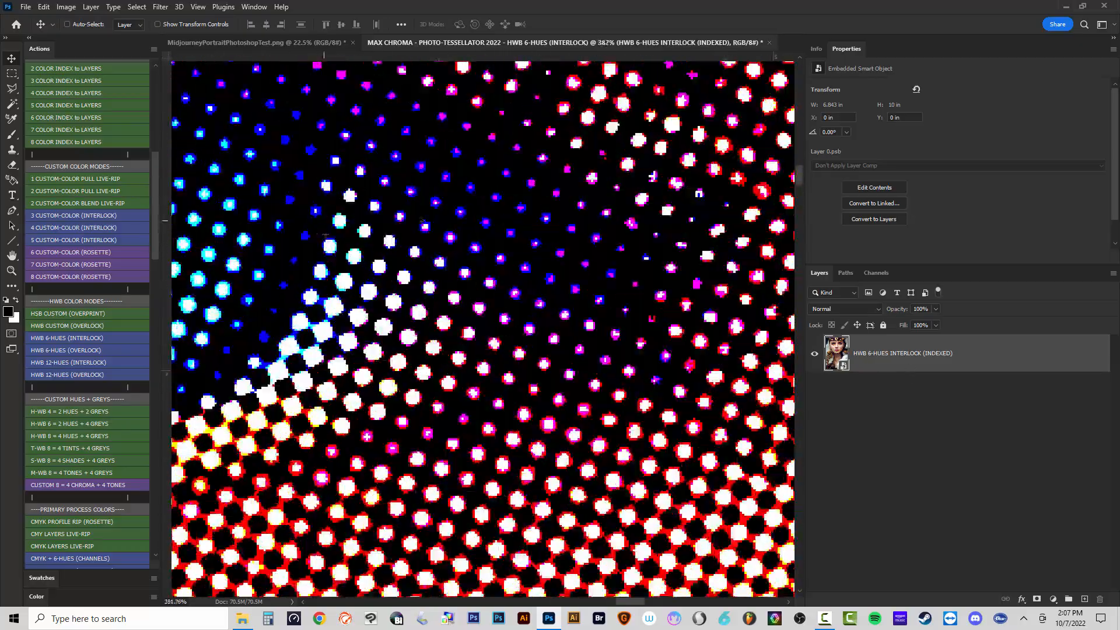
Open the contents of the HWB 6-HUES INTERLOCK (INDEXED) smart object and bring up its color table for editing.
{"action": "scroll", "coordinate": [607, 372], "scroll_direction": "down", "scroll_amount": 1}
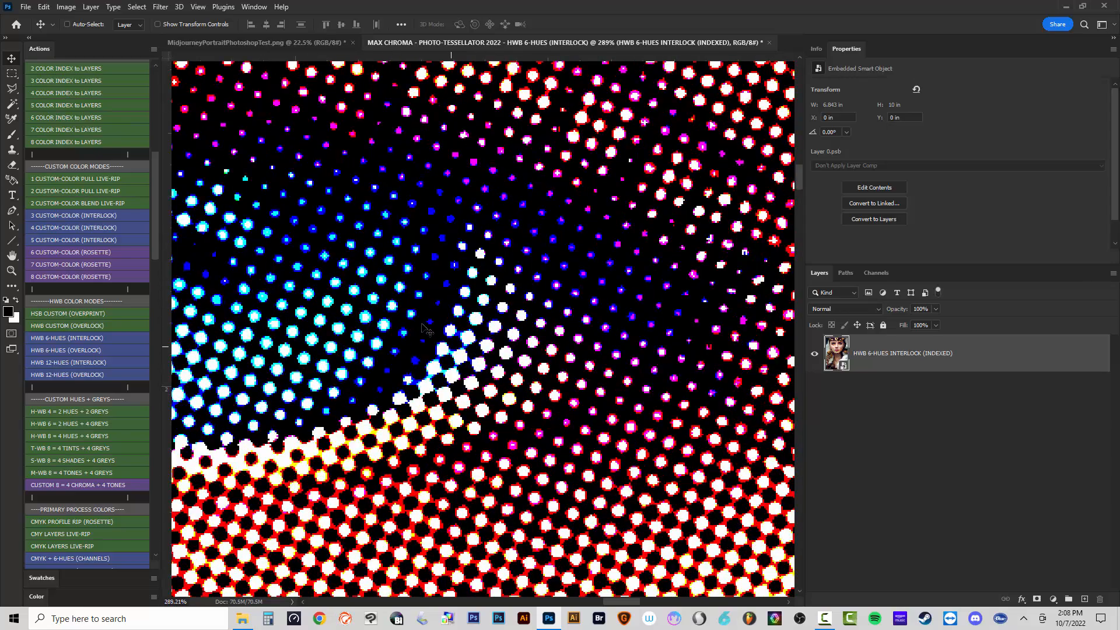
{"action": "scroll", "coordinate": [581, 297], "scroll_direction": "up", "scroll_amount": 2}
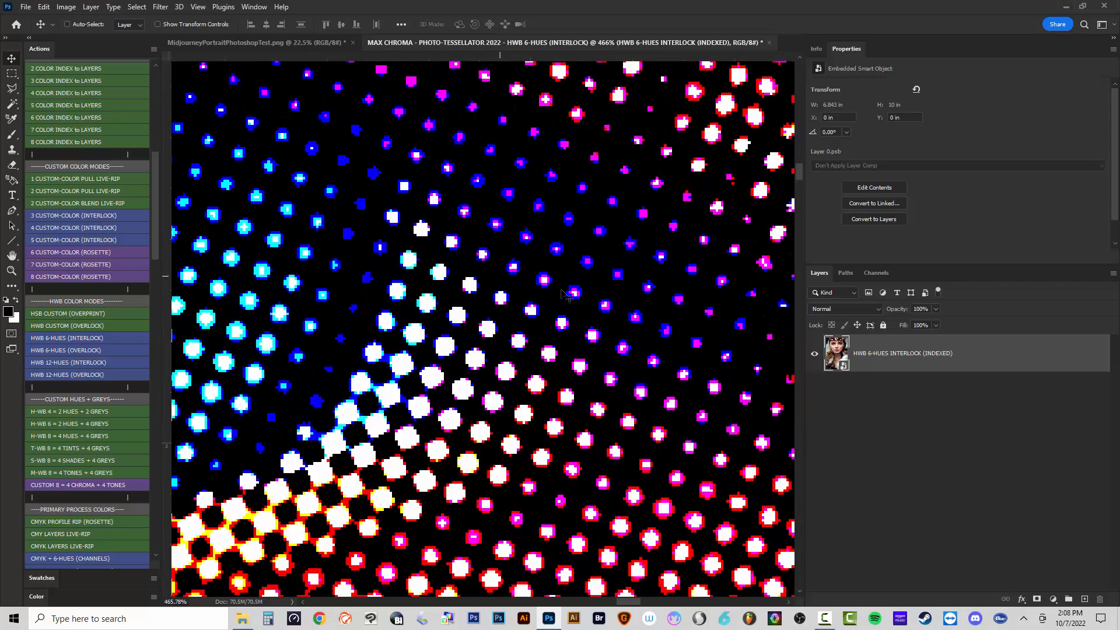
{"action": "scroll", "coordinate": [571, 311], "scroll_direction": "down", "scroll_amount": 1}
{"action": "scroll", "coordinate": [449, 309], "scroll_direction": "down", "scroll_amount": 6}
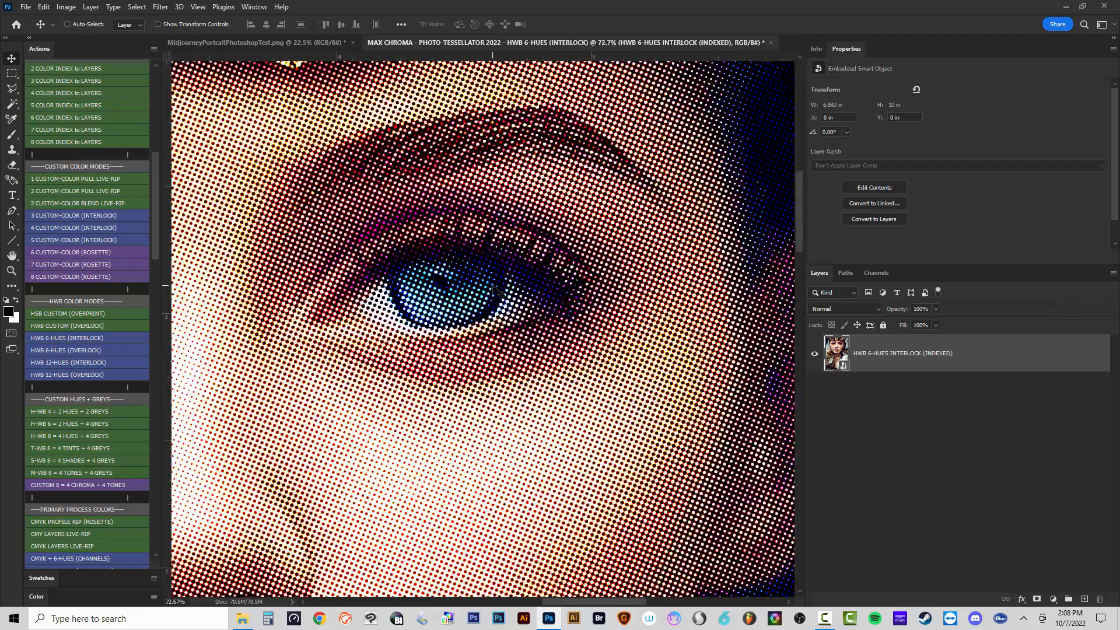
{"action": "scroll", "coordinate": [509, 267], "scroll_direction": "down", "scroll_amount": 2}
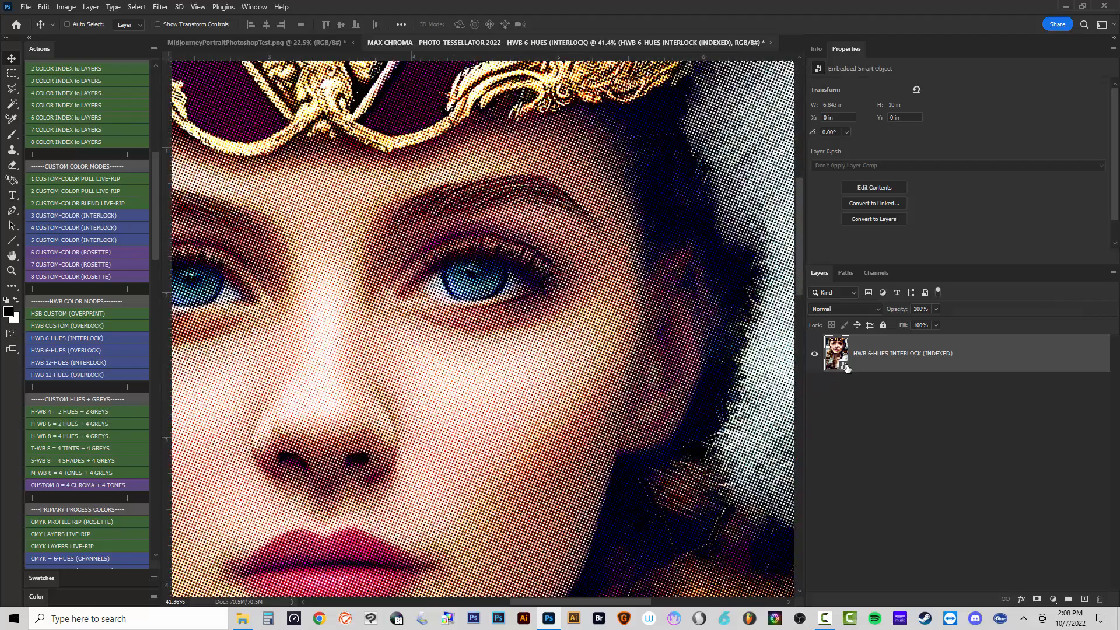
{"action": "double_click", "coordinate": [844, 365]}
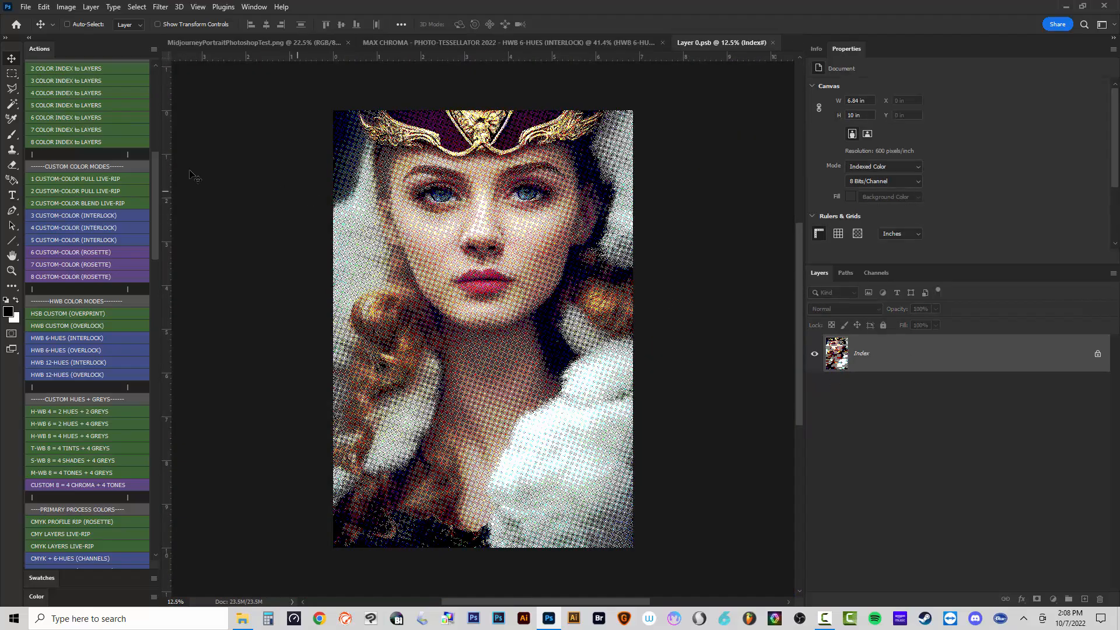
{"action": "left_click_drag", "start_coordinate": [156, 188], "coordinate": [160, 102]}
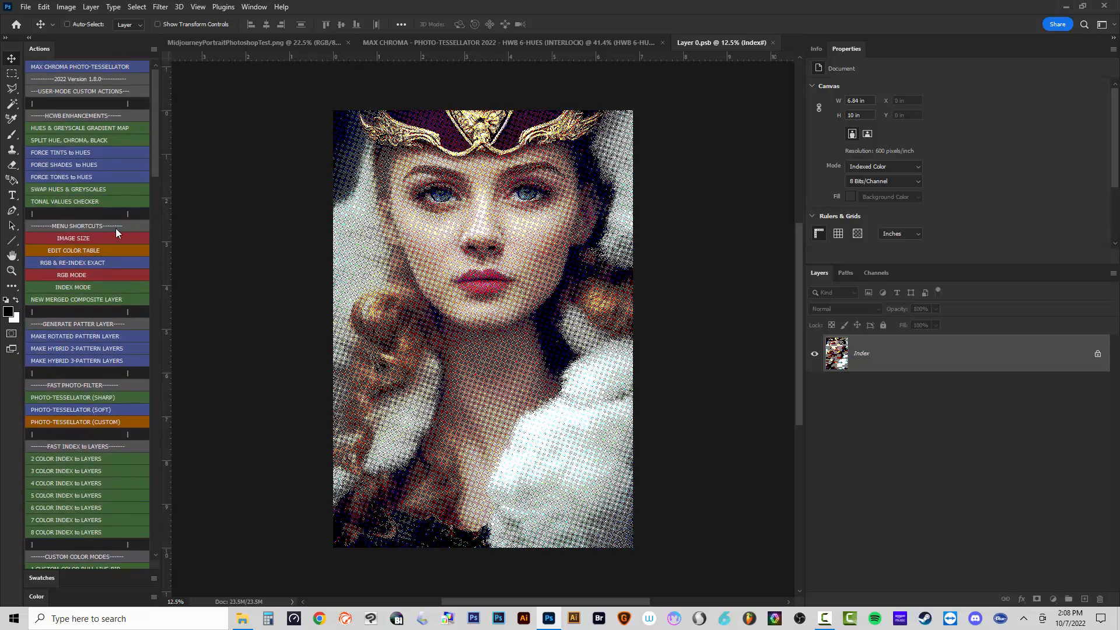
{"action": "left_click", "coordinate": [85, 250]}
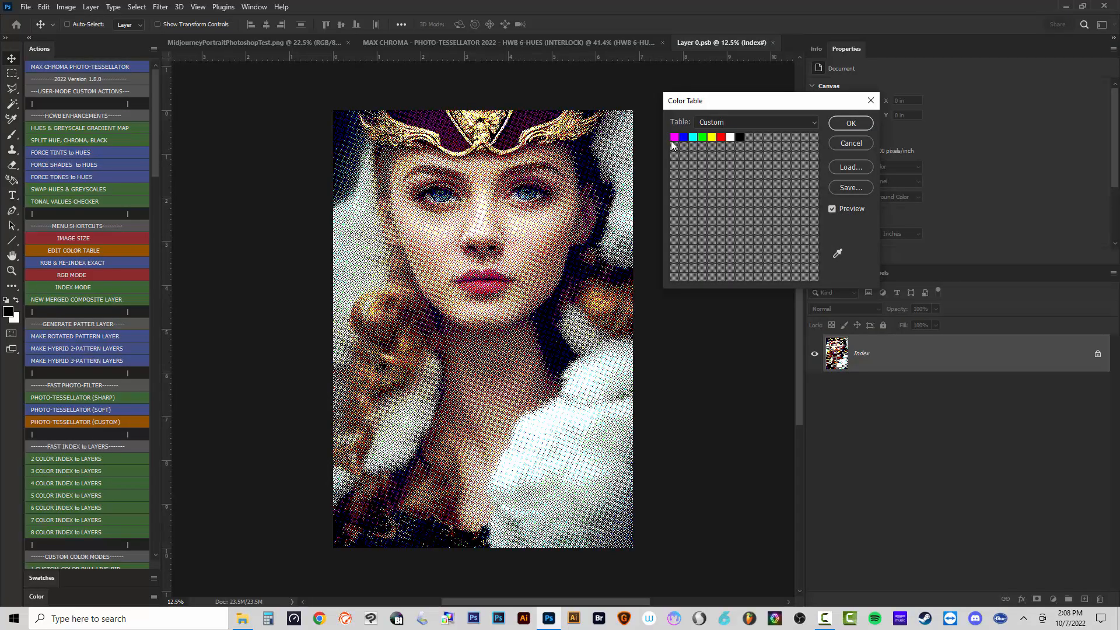
Recolor the magenta entry in the color table by setting its hue to 330.
{"action": "scroll", "coordinate": [486, 284], "scroll_direction": "up", "scroll_amount": 6}
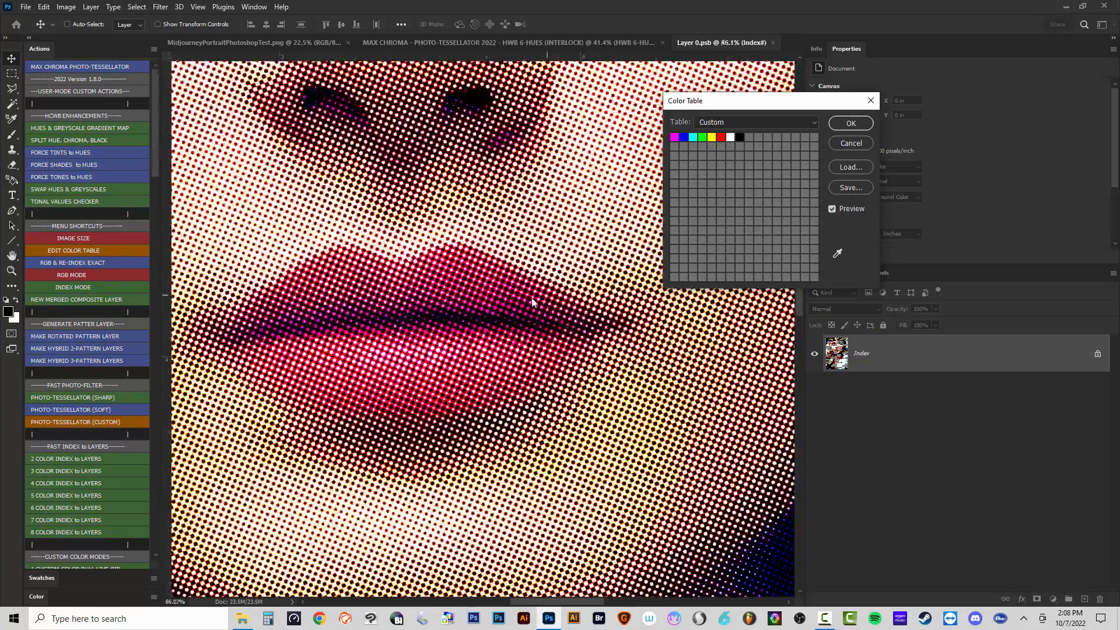
{"action": "scroll", "coordinate": [446, 342], "scroll_direction": "down", "scroll_amount": 2}
{"action": "scroll", "coordinate": [445, 341], "scroll_direction": "down", "scroll_amount": 2}
{"action": "scroll", "coordinate": [444, 306], "scroll_direction": "up", "scroll_amount": 3}
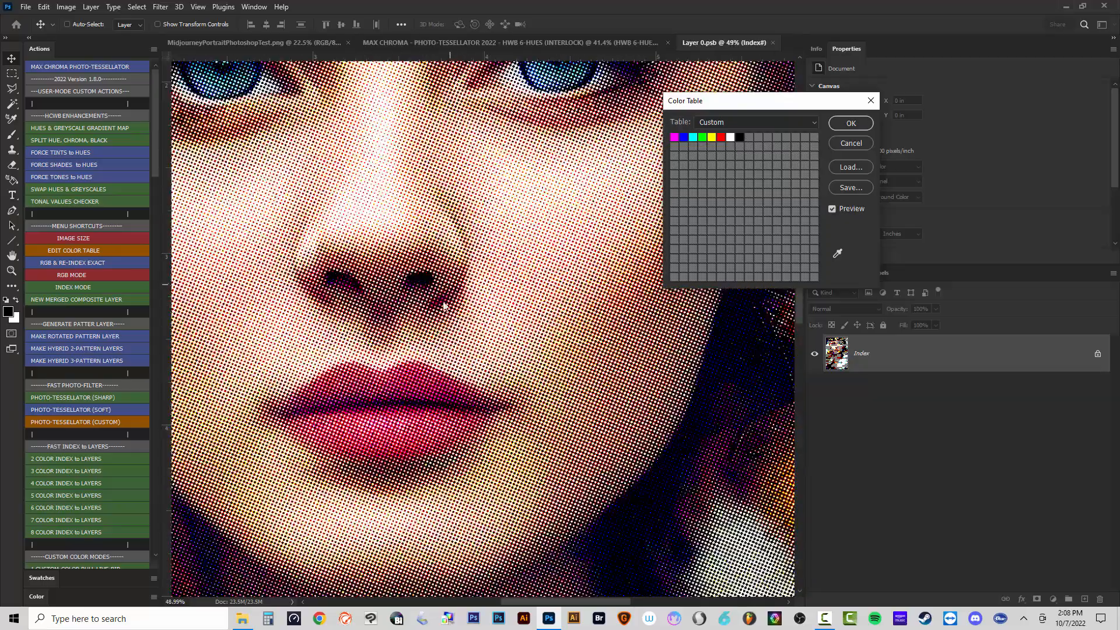
{"action": "scroll", "coordinate": [443, 306], "scroll_direction": "down", "scroll_amount": 1}
{"action": "left_click", "coordinate": [675, 137]}
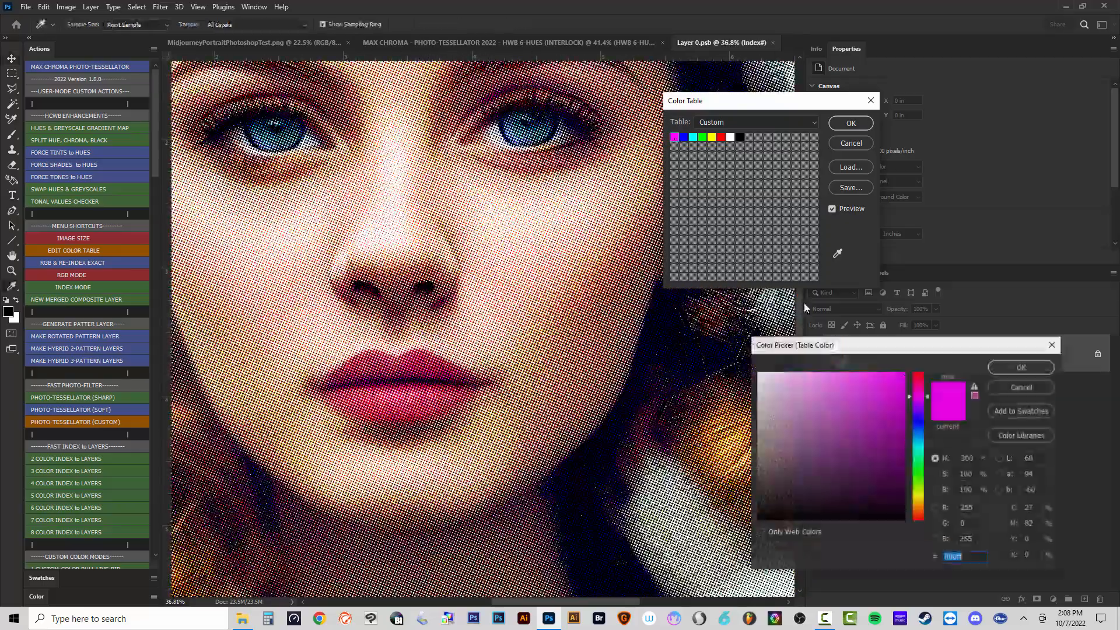
{"action": "double_click", "coordinate": [972, 458]}
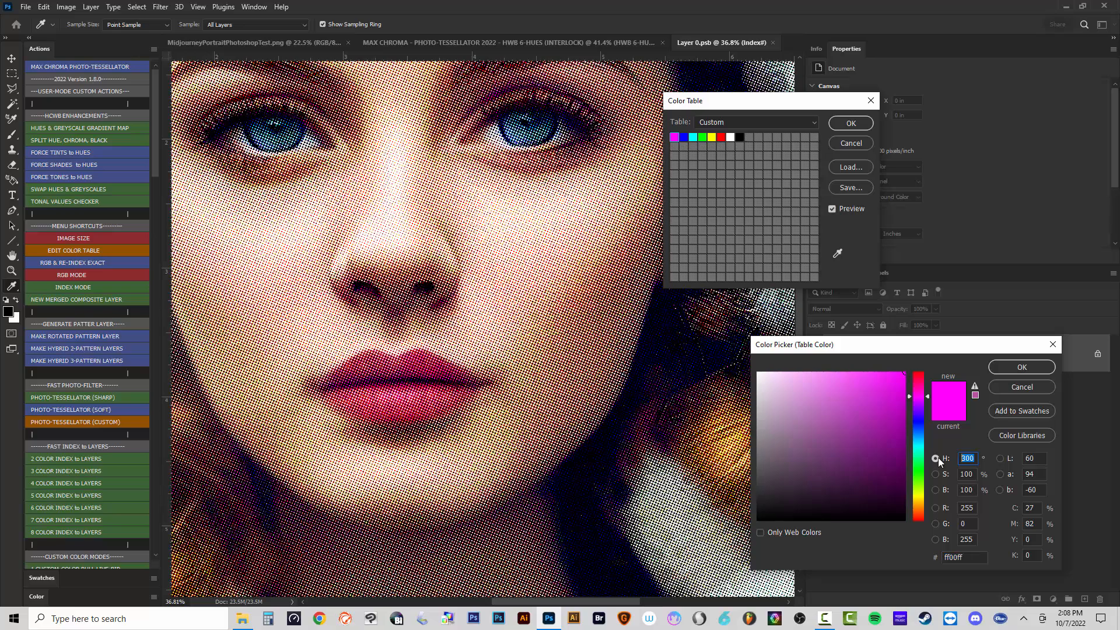
{"action": "type", "text": "330"}
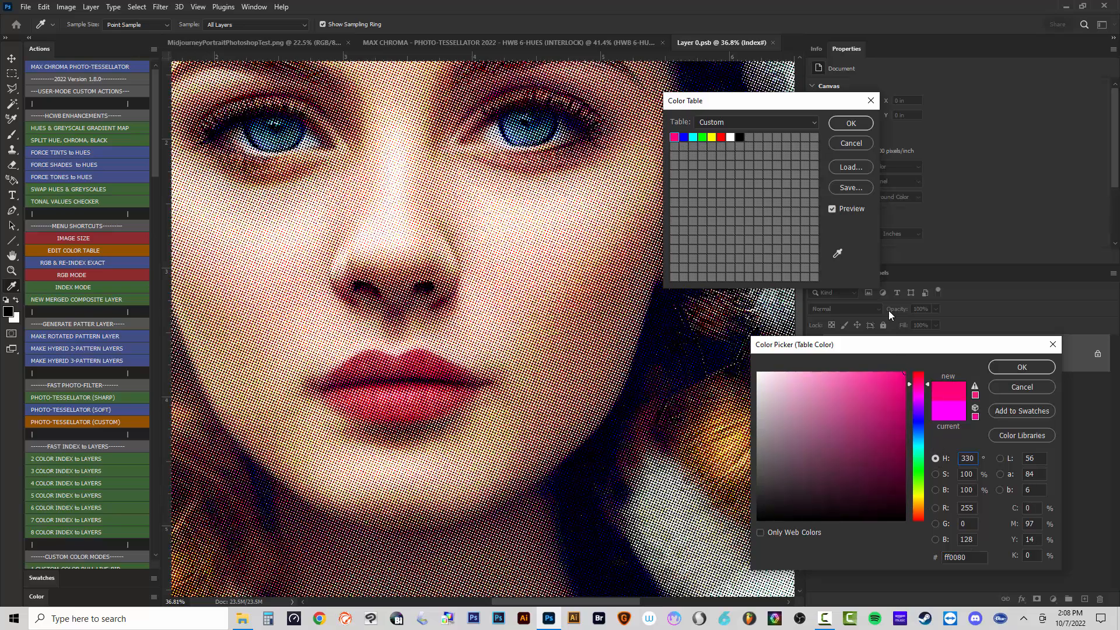
{"action": "key", "text": "Return"}
Recolor the red entry in the color table by setting its hue to 330.
{"action": "left_click", "coordinate": [721, 138]}
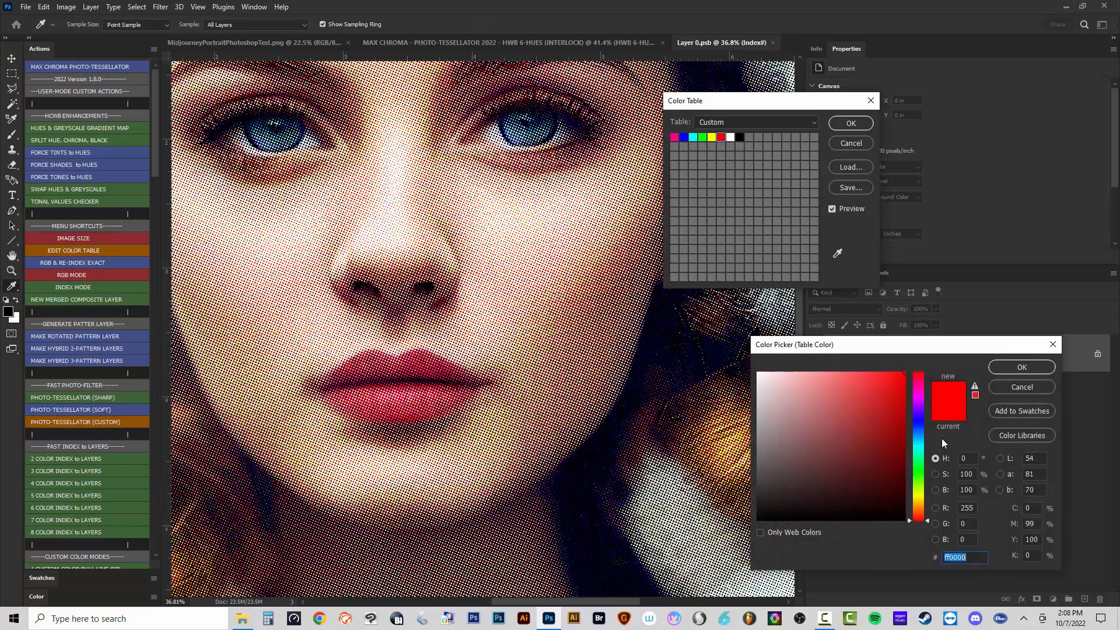
{"action": "double_click", "coordinate": [966, 460]}
{"action": "type", "text": "330"}
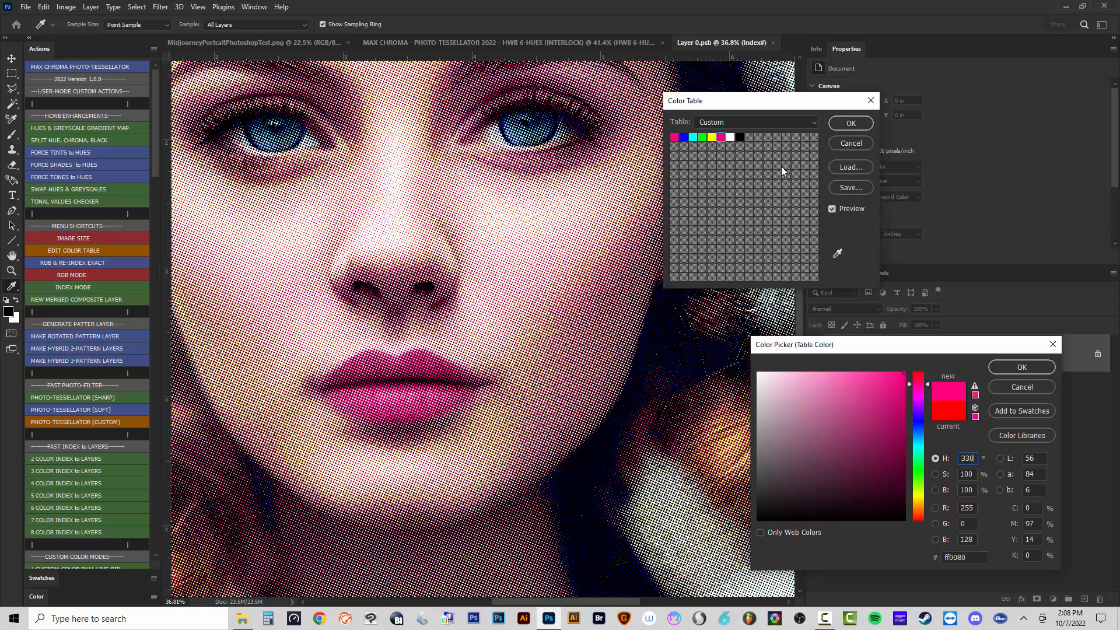
{"action": "key", "text": "Return"}
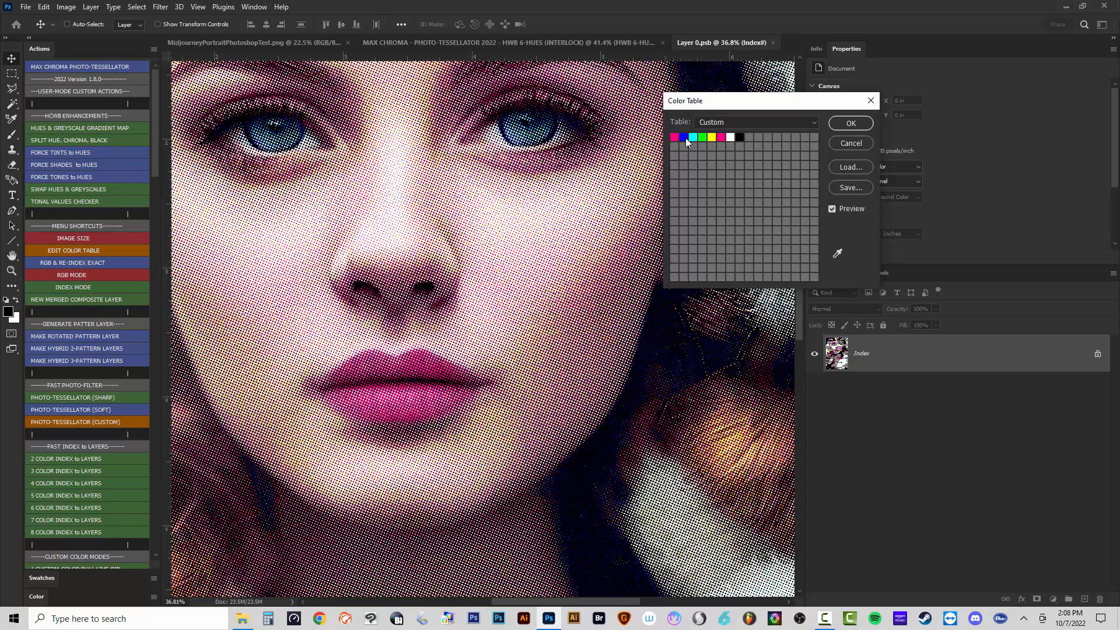
Recolor the blue and cyan table entries together to one blue of hue 220 (#0054ff).
{"action": "left_click_drag", "start_coordinate": [687, 137], "coordinate": [691, 138]}
{"action": "left_click", "coordinate": [920, 430]}
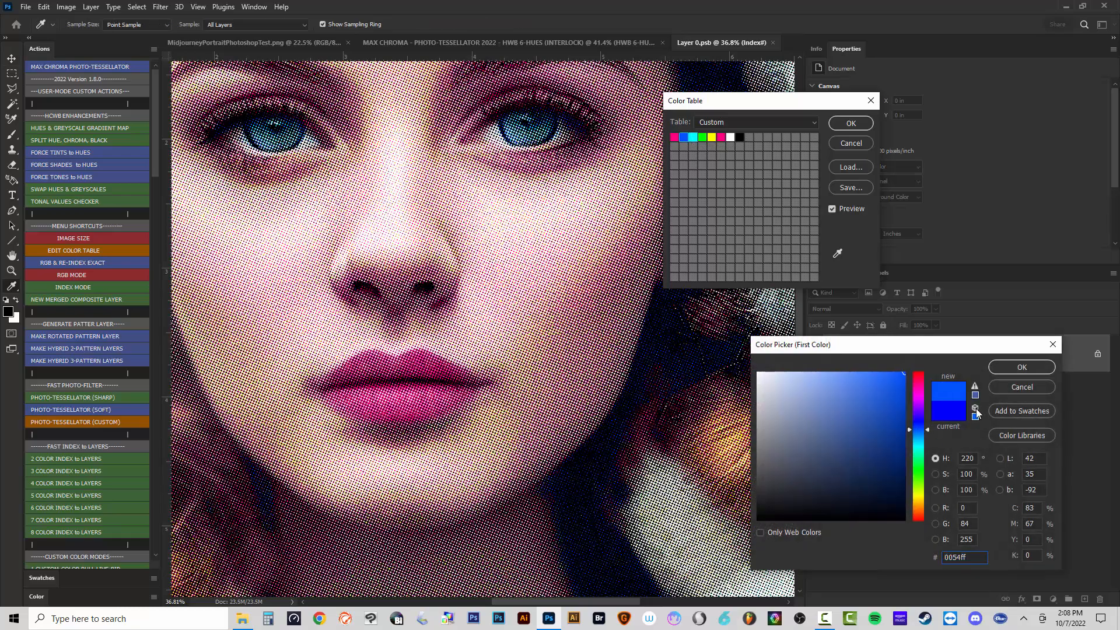
{"action": "left_click", "coordinate": [1003, 365]}
{"action": "left_click", "coordinate": [1003, 368]}
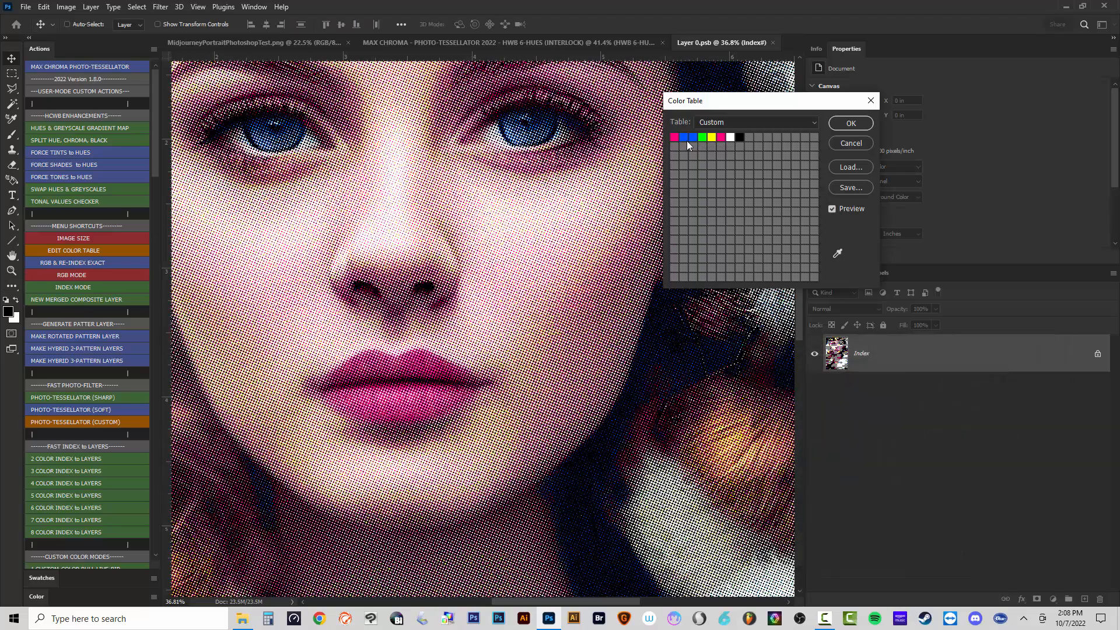
Recolor the two neighbouring blue table entries together to a lighter blue of hue 208 (#008aff).
{"action": "left_click_drag", "start_coordinate": [690, 140], "coordinate": [692, 140]}
{"action": "left_click_drag", "start_coordinate": [919, 435], "coordinate": [920, 434]}
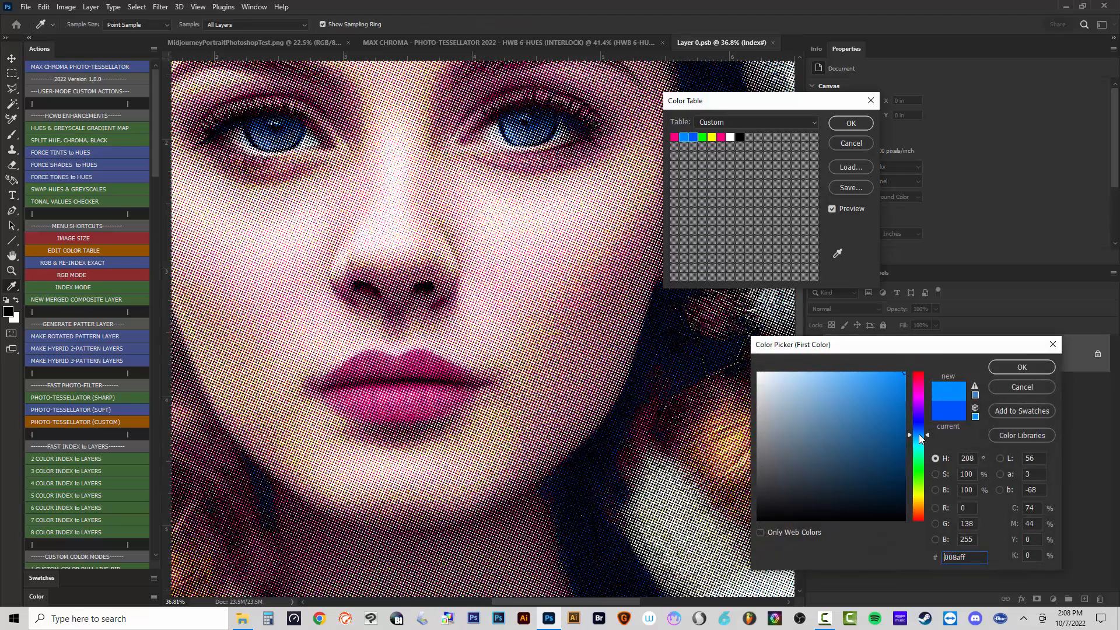
{"action": "left_click", "coordinate": [997, 366]}
{"action": "left_click", "coordinate": [1007, 363]}
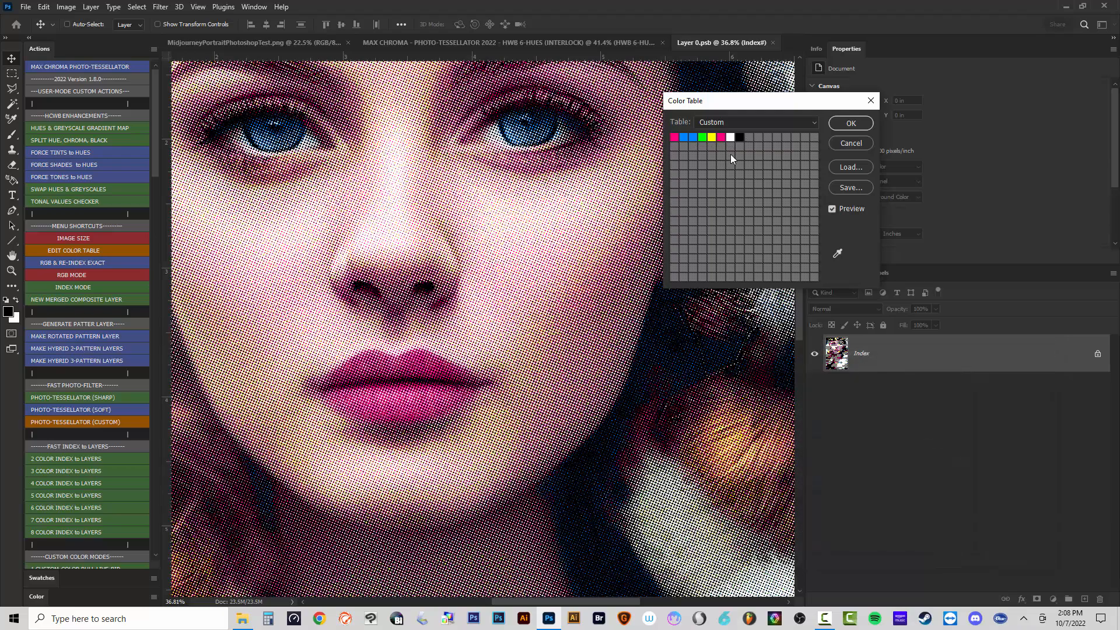
Recolor the green entry in the color table to white (#ffffff).
{"action": "left_click", "coordinate": [704, 137]}
{"action": "left_click", "coordinate": [758, 372]}
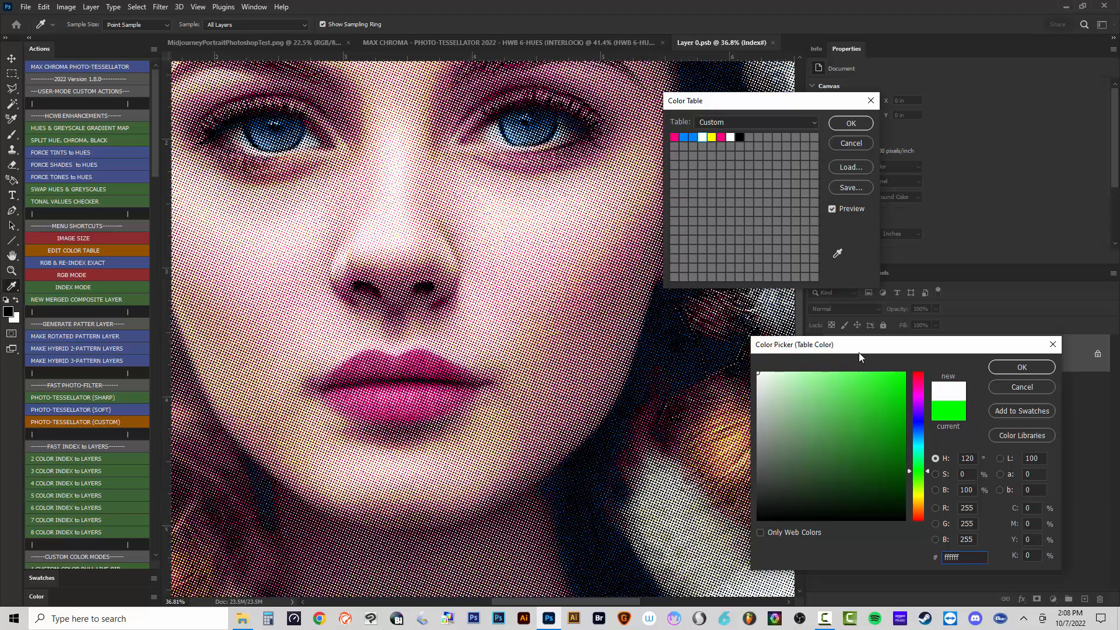
{"action": "left_click", "coordinate": [1011, 369]}
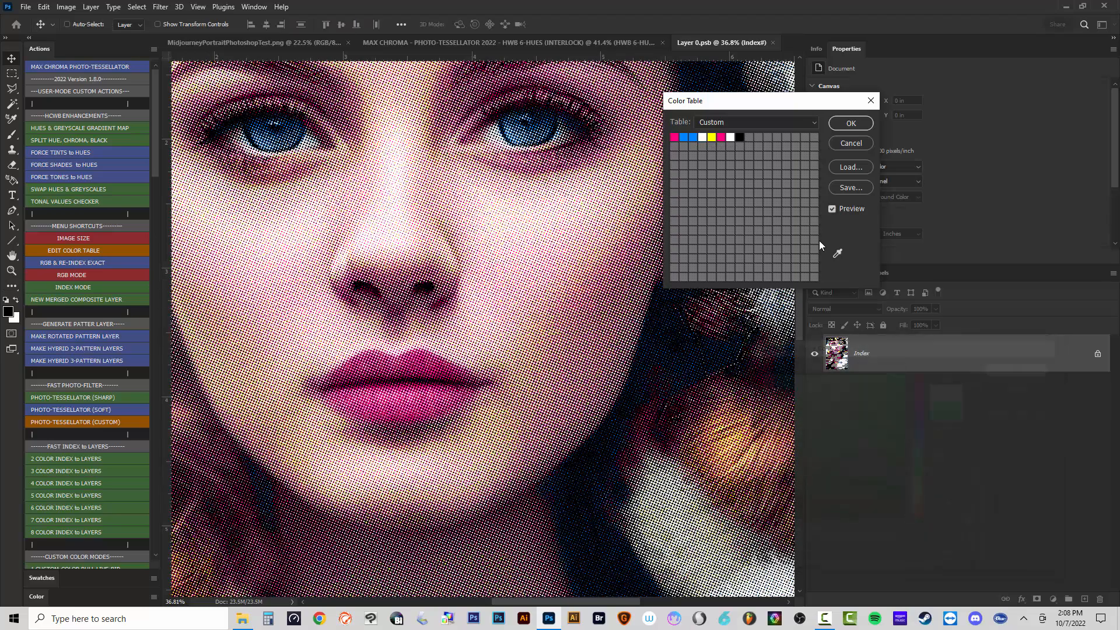
Apply the edited color table and re-index the image to its exact colors, checking the table for merged duplicates.
{"action": "left_click", "coordinate": [842, 123]}
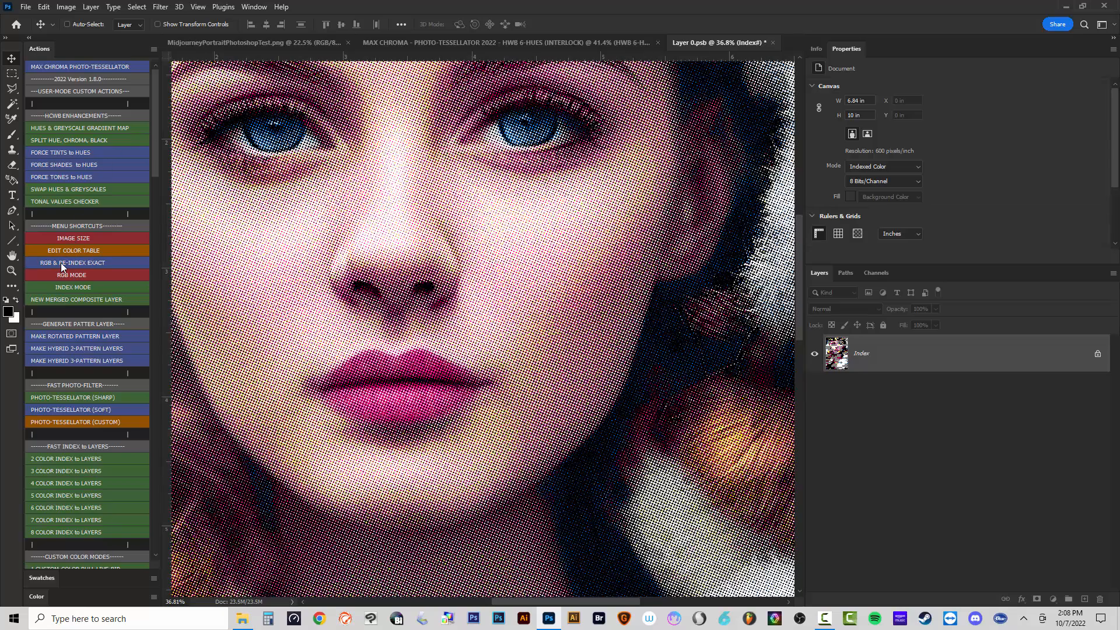
{"action": "left_click", "coordinate": [74, 251]}
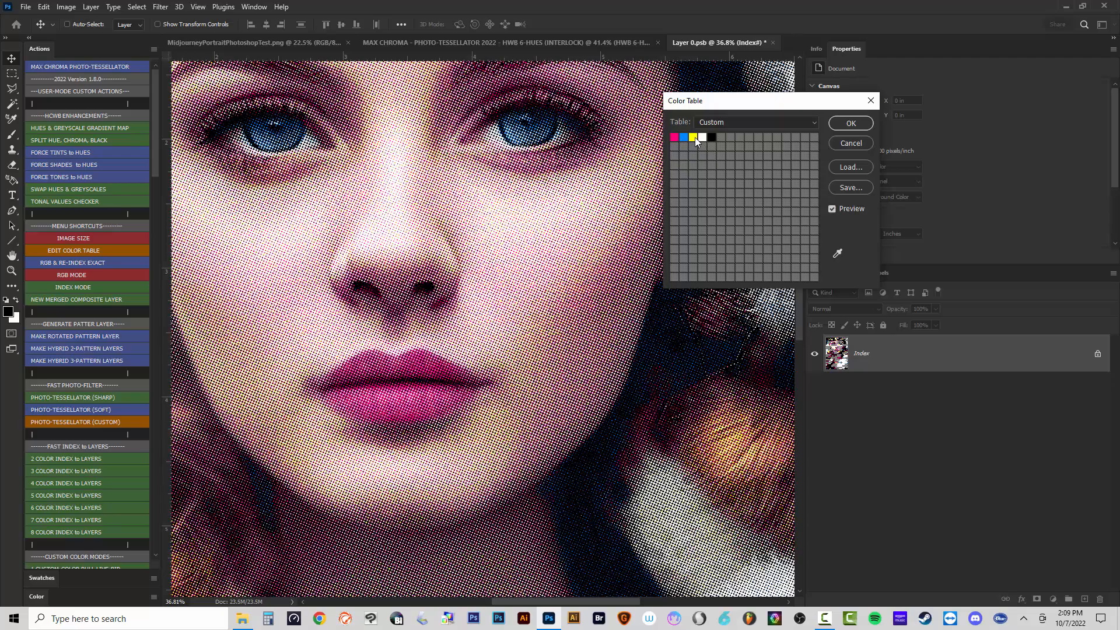
{"action": "left_click", "coordinate": [834, 124]}
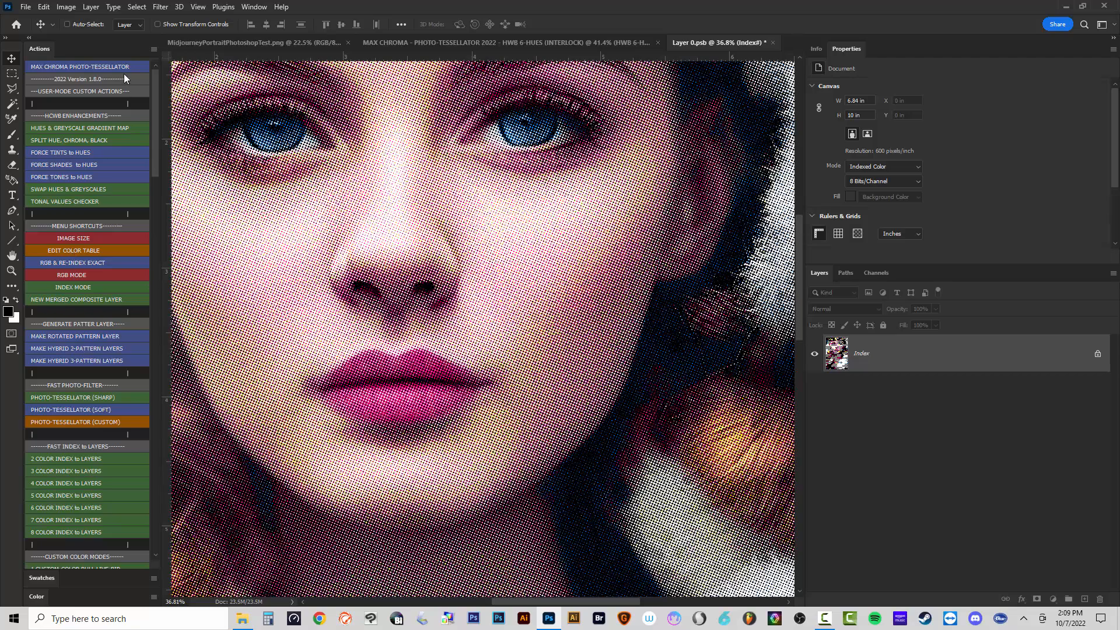
Save the recolored smart object contents Layer 0.psb and close that document.
{"action": "left_click", "coordinate": [27, 7]}
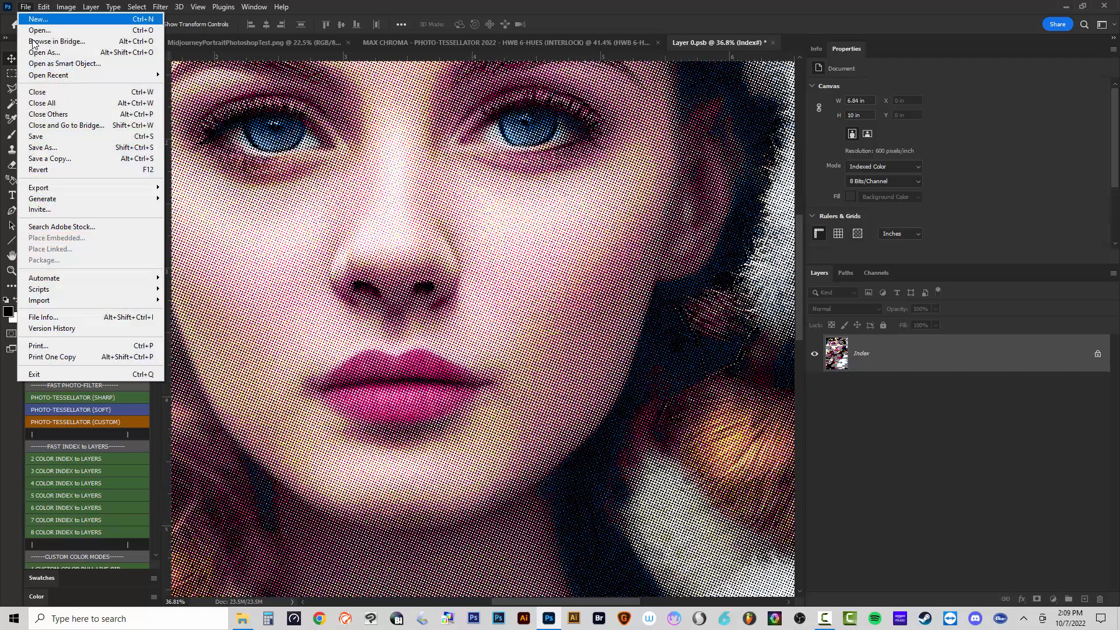
{"action": "left_click", "coordinate": [30, 137]}
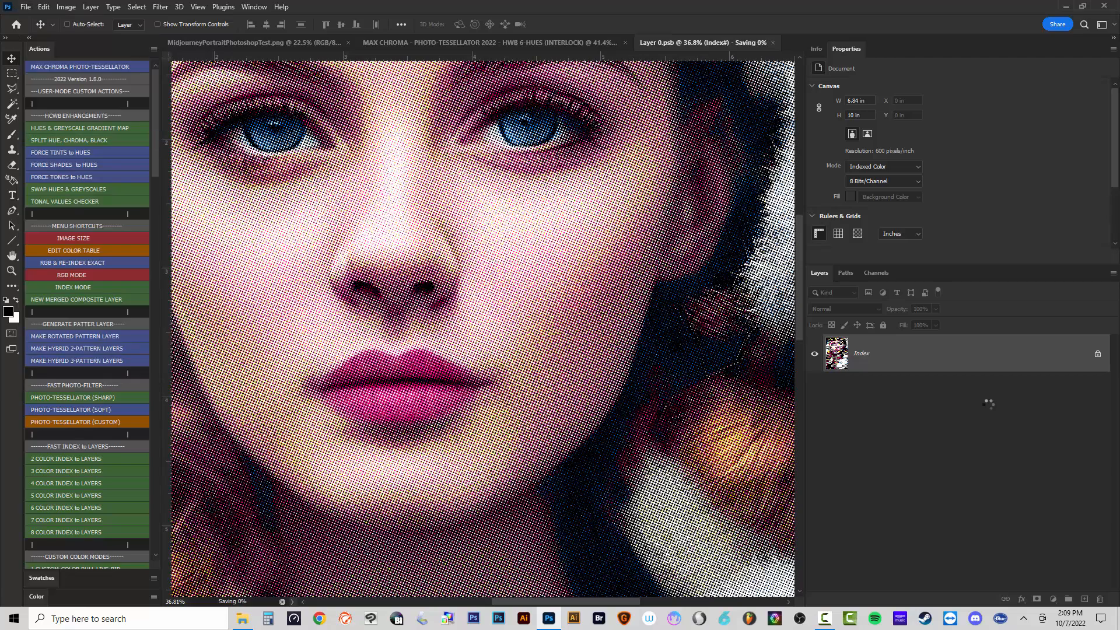
{"action": "left_click", "coordinate": [773, 42]}
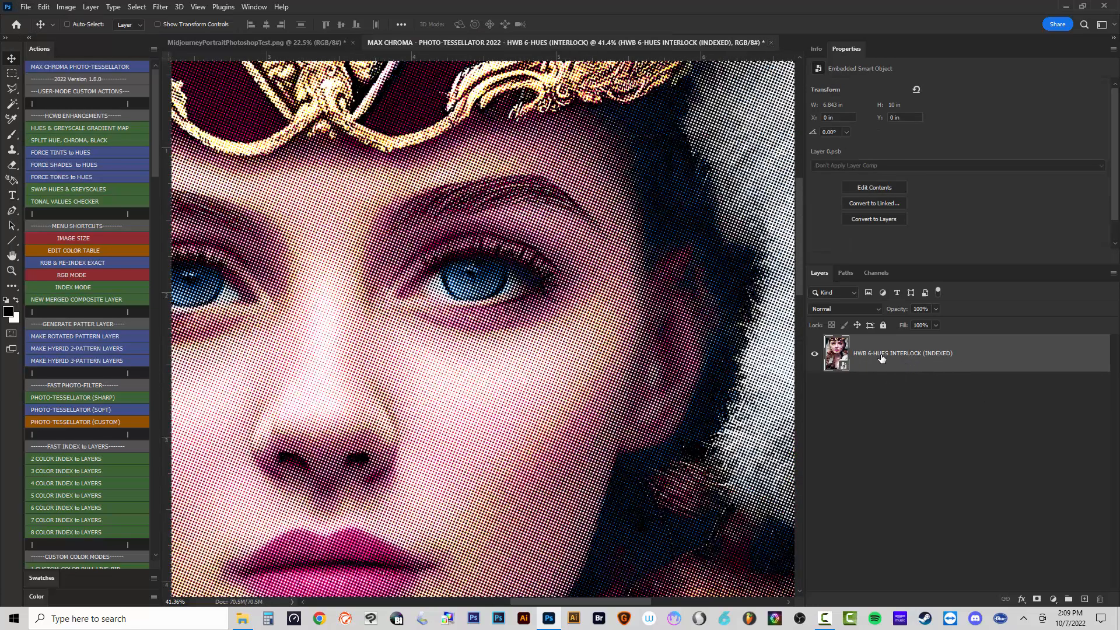
Duplicate the HWB 6-HUES (INTERLOCK) document and try to convert the copy's smart object to layers.
{"action": "left_click", "coordinate": [66, 7]}
{"action": "left_click", "coordinate": [98, 167]}
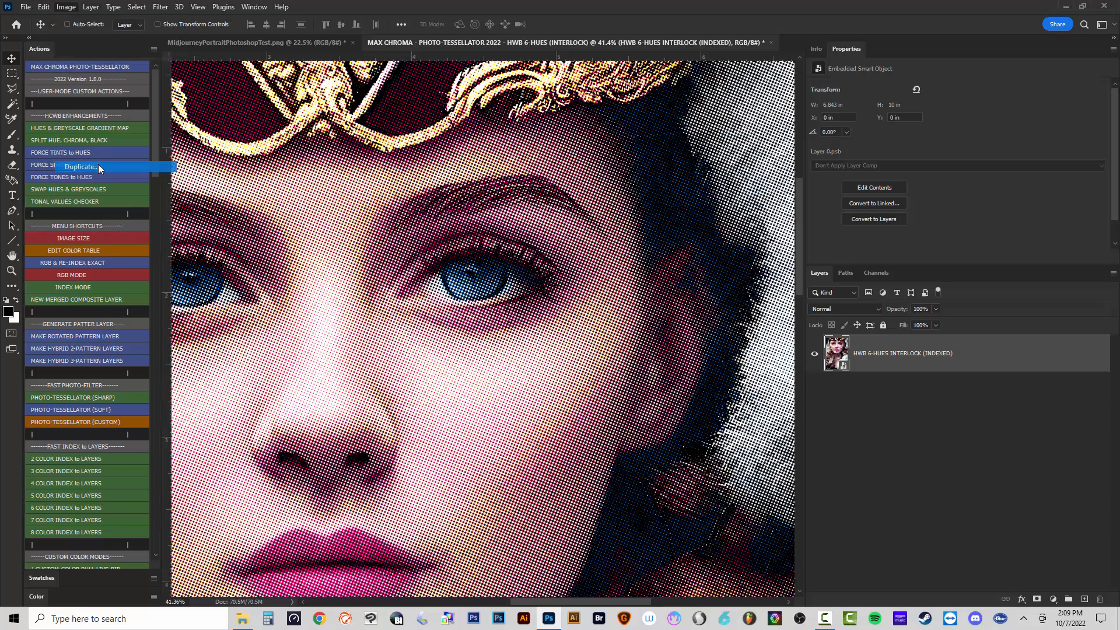
{"action": "left_click", "coordinate": [651, 191]}
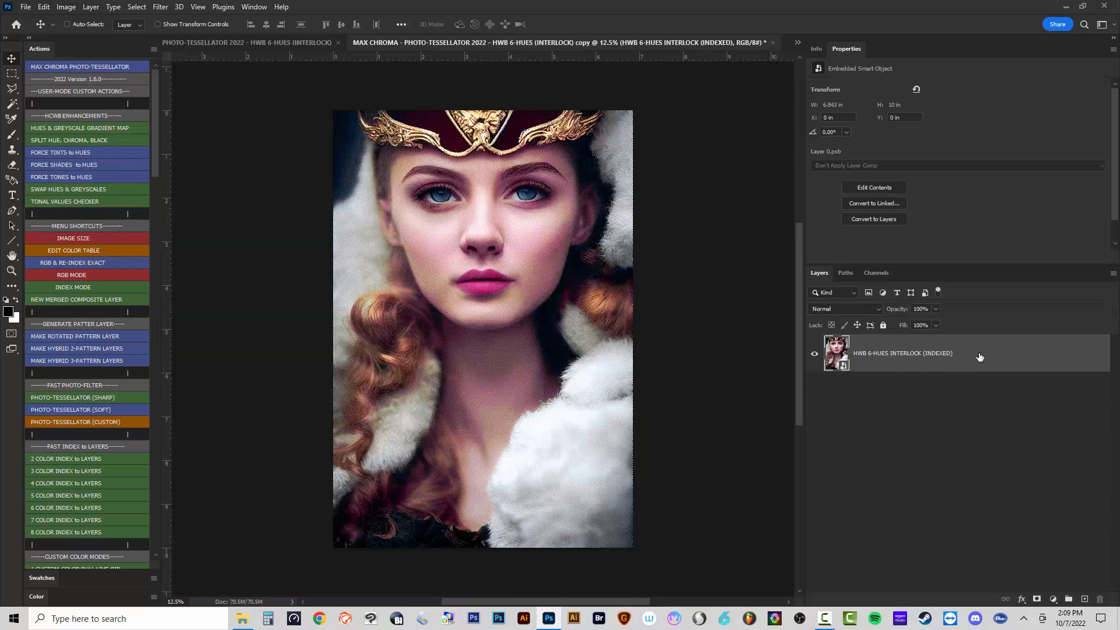
{"action": "right_click", "coordinate": [980, 357]}
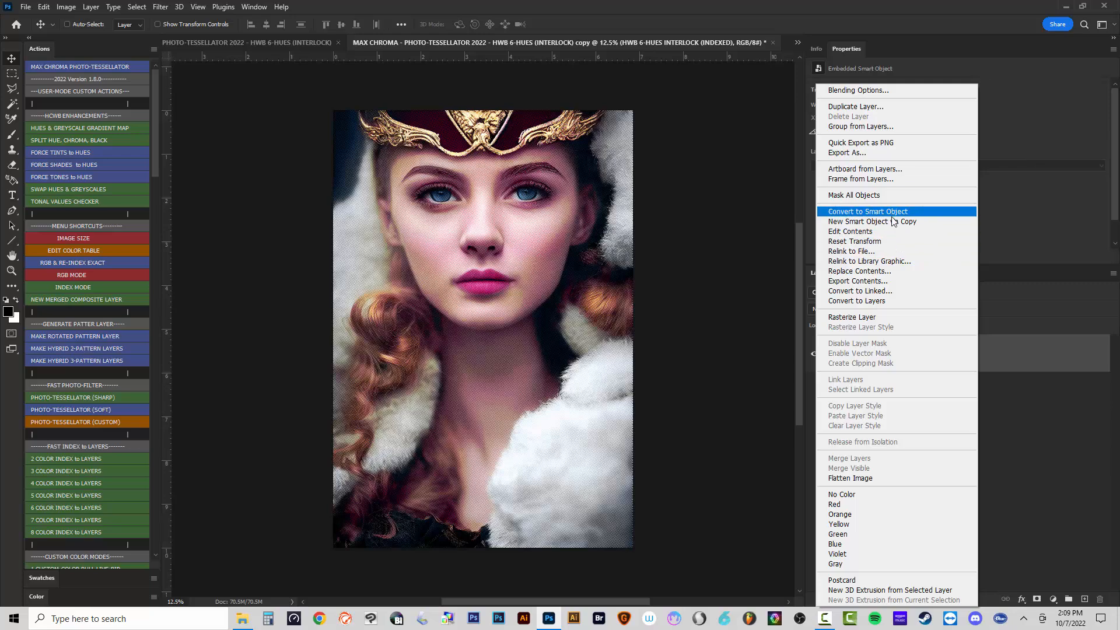
{"action": "left_click", "coordinate": [878, 302]}
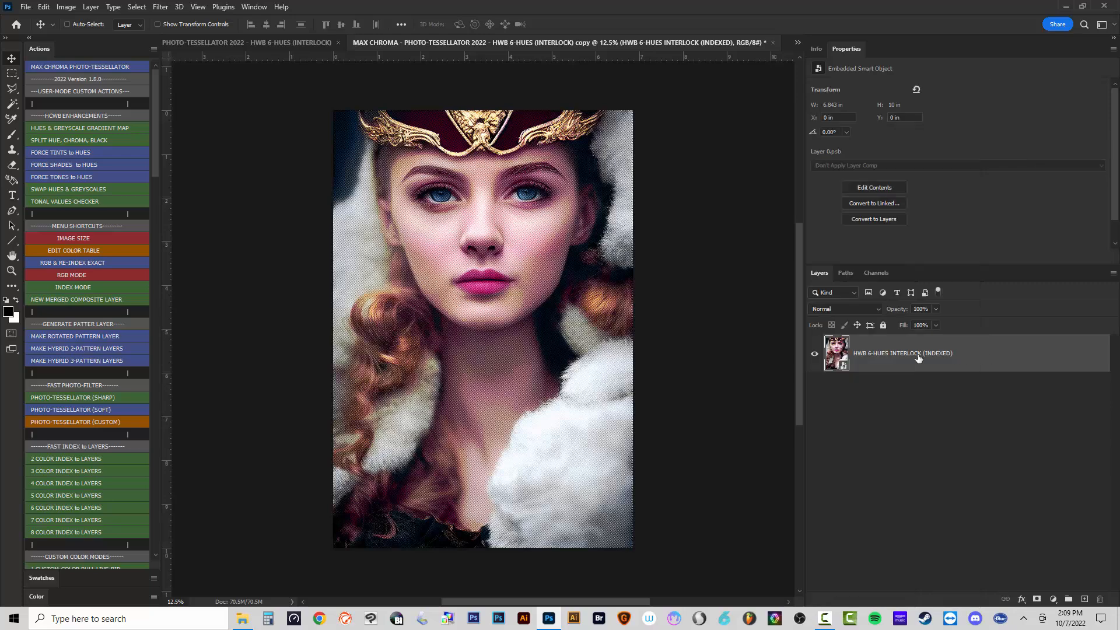
Open the contents of the copy's smart object and close the duplicate document without saving.
{"action": "double_click", "coordinate": [843, 367]}
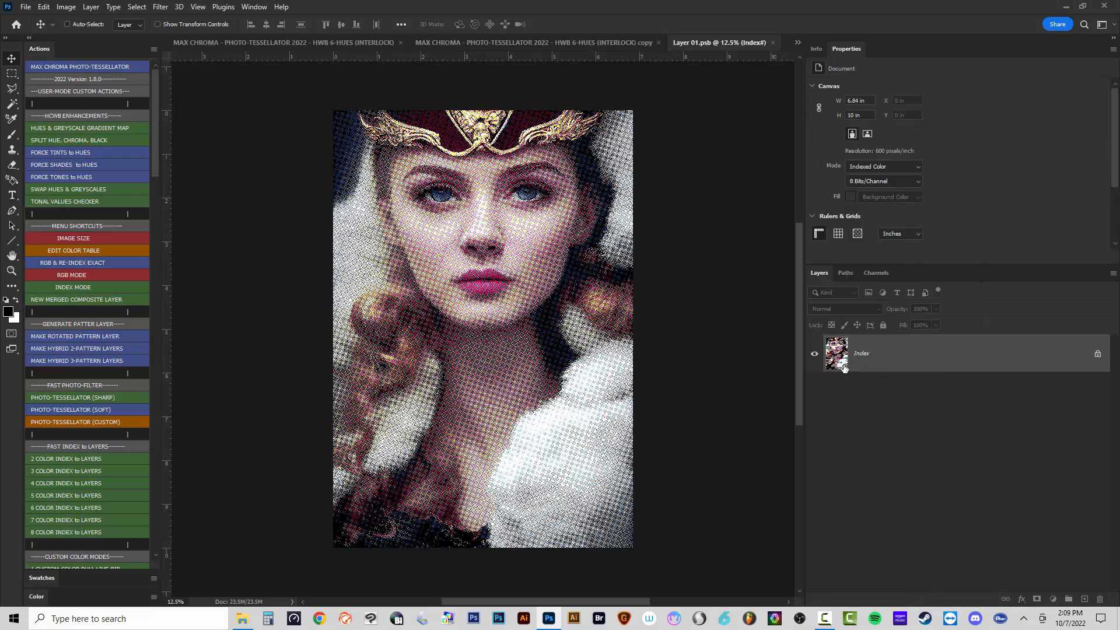
{"action": "left_click", "coordinate": [657, 43]}
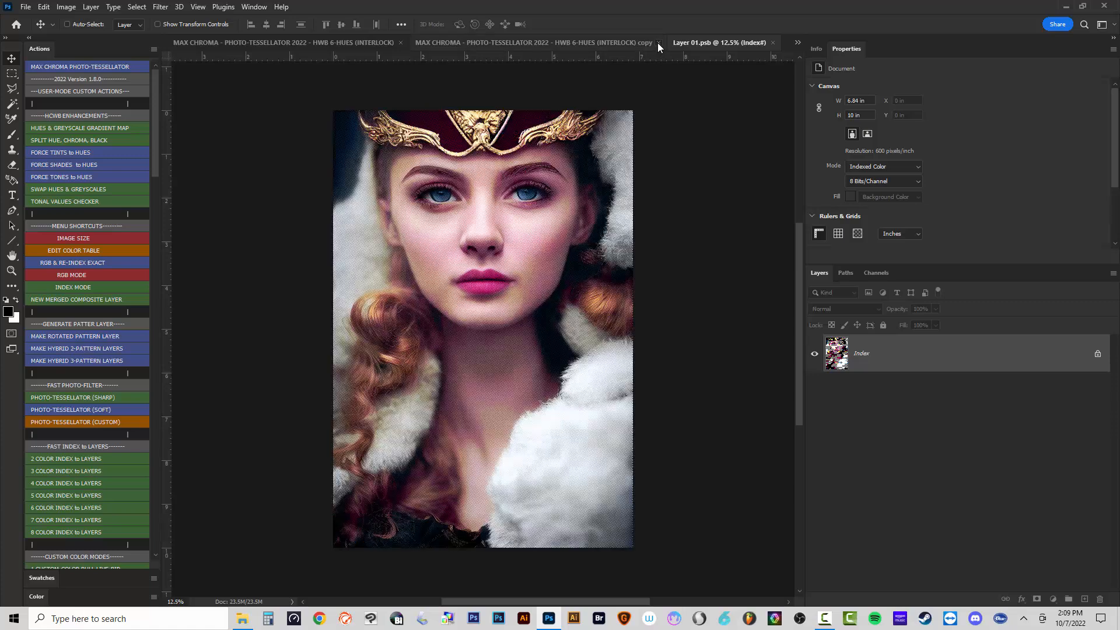
{"action": "left_click", "coordinate": [562, 239]}
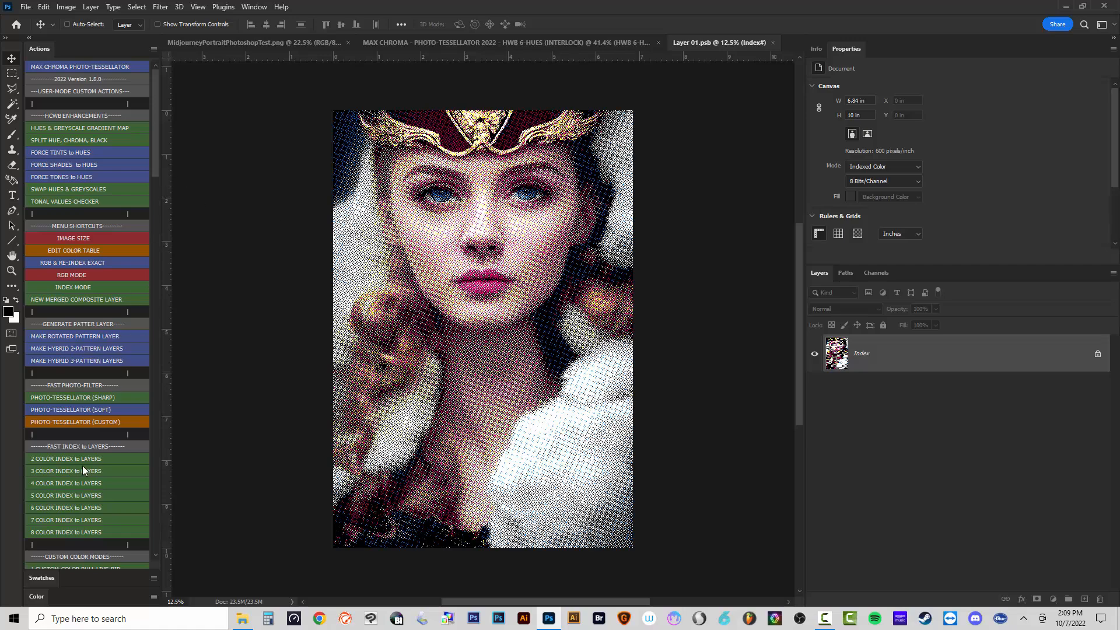
Review the color table of Layer 01.psb and leave it without changes.
{"action": "left_click", "coordinate": [67, 250]}
{"action": "left_click", "coordinate": [839, 144]}
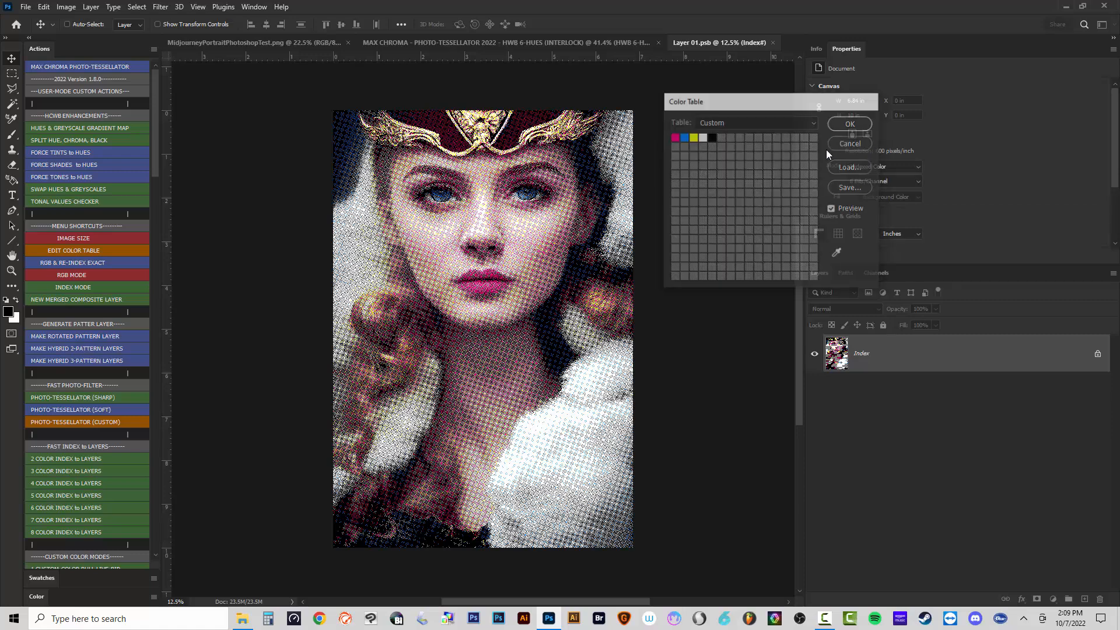
Run the 5 COLOR INDEX to LAYERS action on Layer 01.psb, declining to update or overwrite the changed disk copy.
{"action": "left_click", "coordinate": [71, 495]}
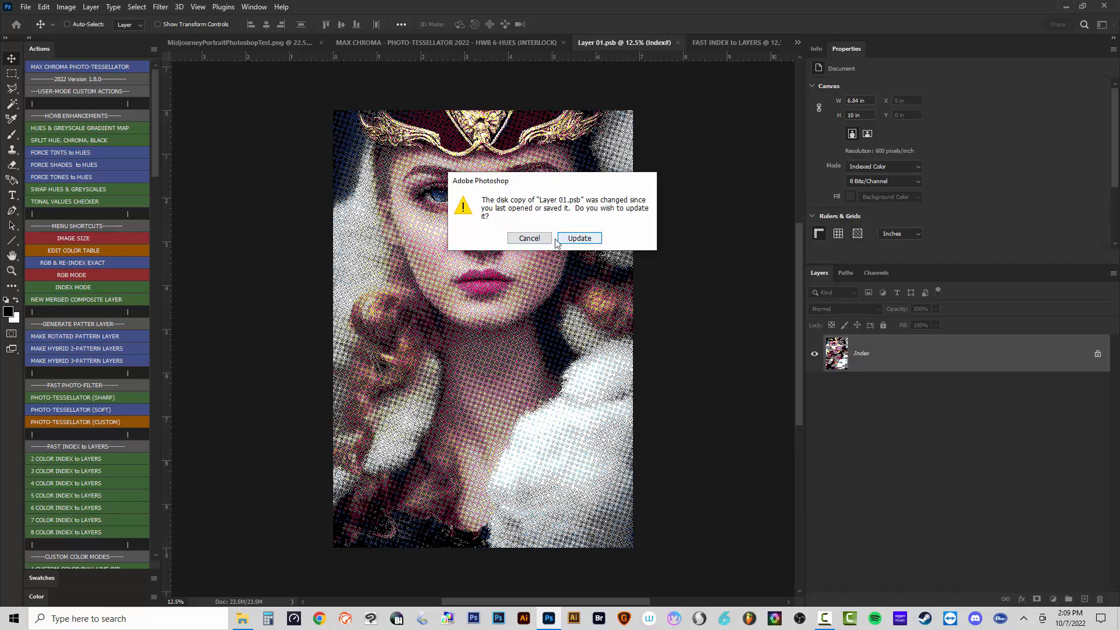
{"action": "left_click", "coordinate": [556, 240]}
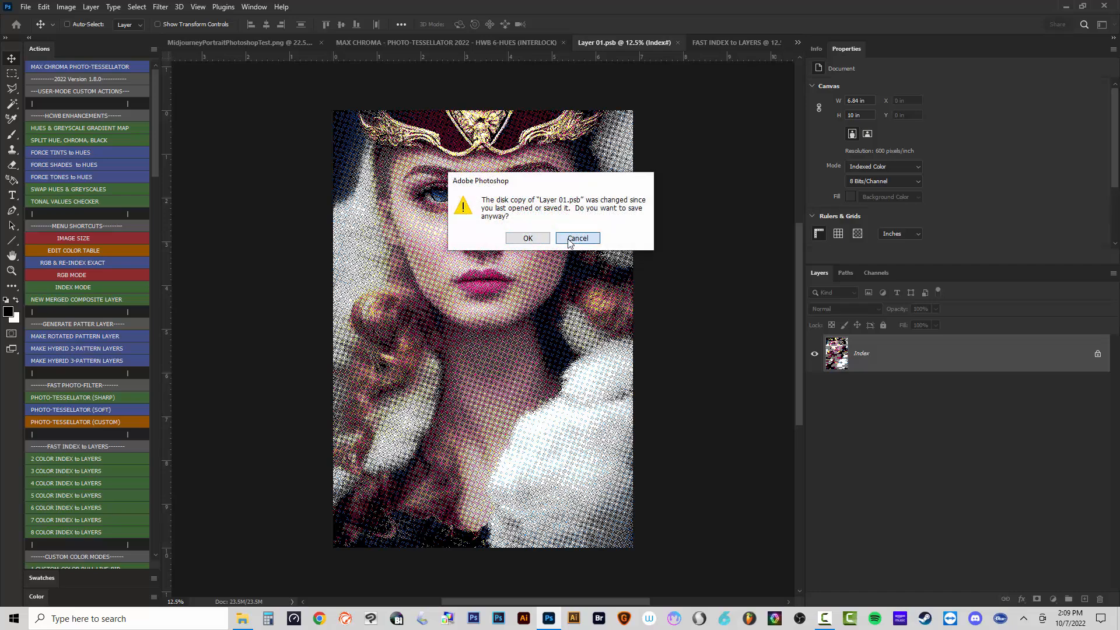
{"action": "left_click", "coordinate": [576, 238]}
{"action": "left_click", "coordinate": [154, 49]}
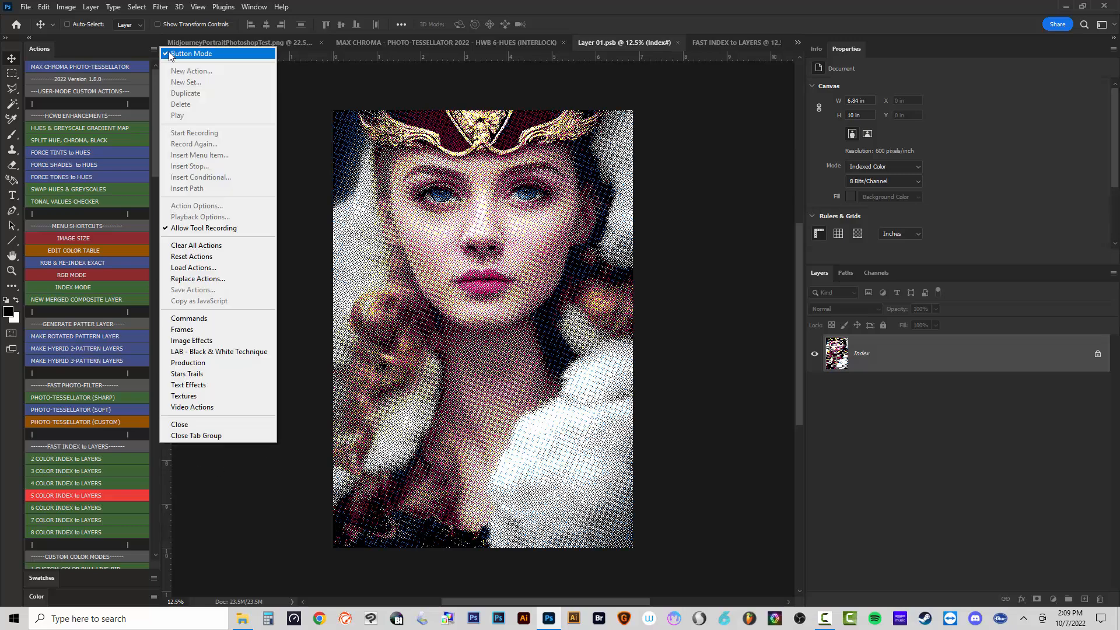
{"action": "left_click", "coordinate": [171, 54]}
{"action": "left_click", "coordinate": [65, 299]}
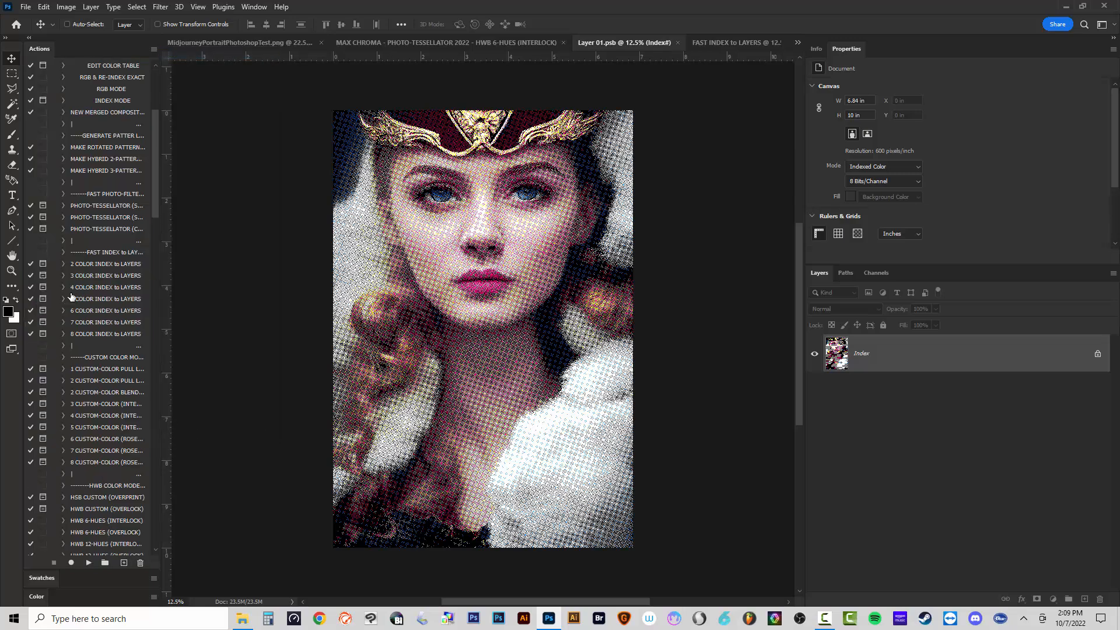
{"action": "left_click", "coordinate": [154, 50]}
{"action": "left_click", "coordinate": [170, 54]}
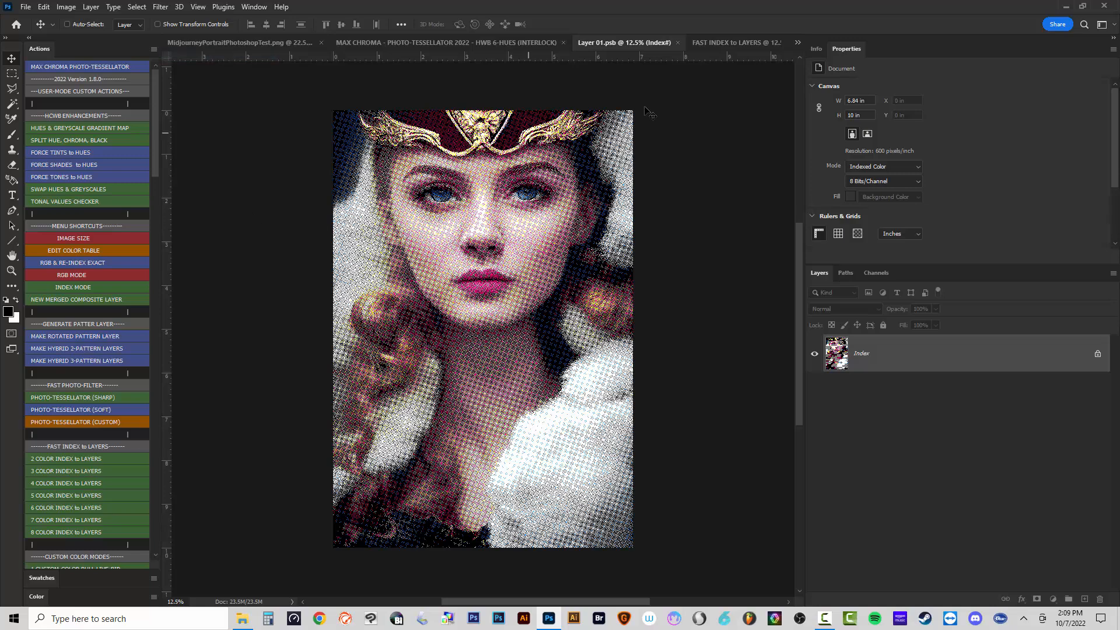
Flatten the FAST INDEX to LAYERS document into a single background layer.
{"action": "left_click", "coordinate": [711, 42]}
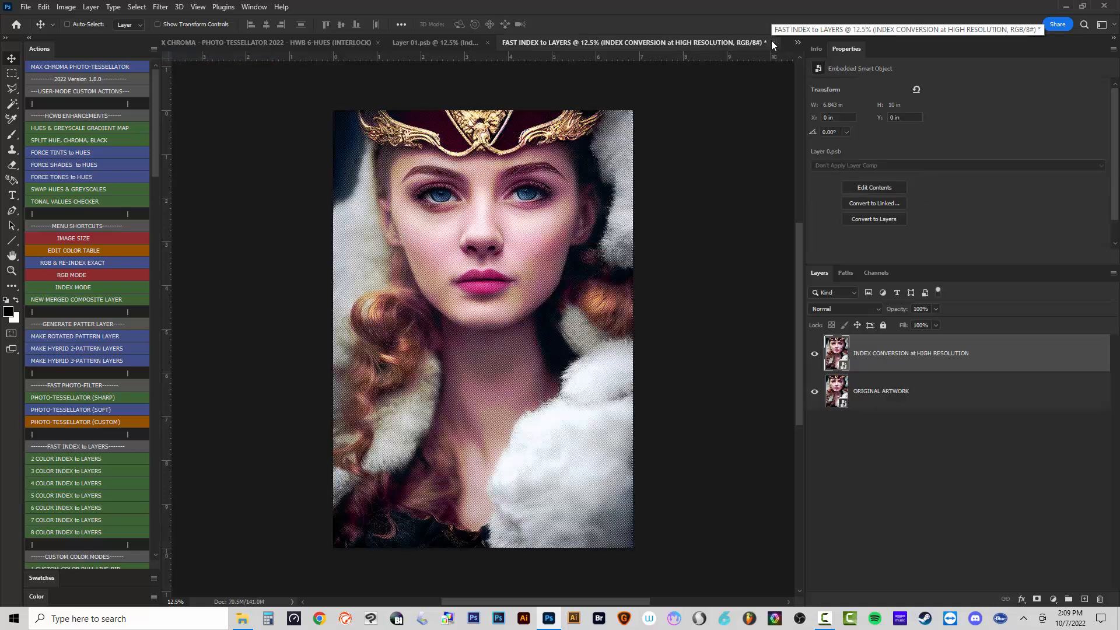
{"action": "left_click", "coordinate": [90, 7]}
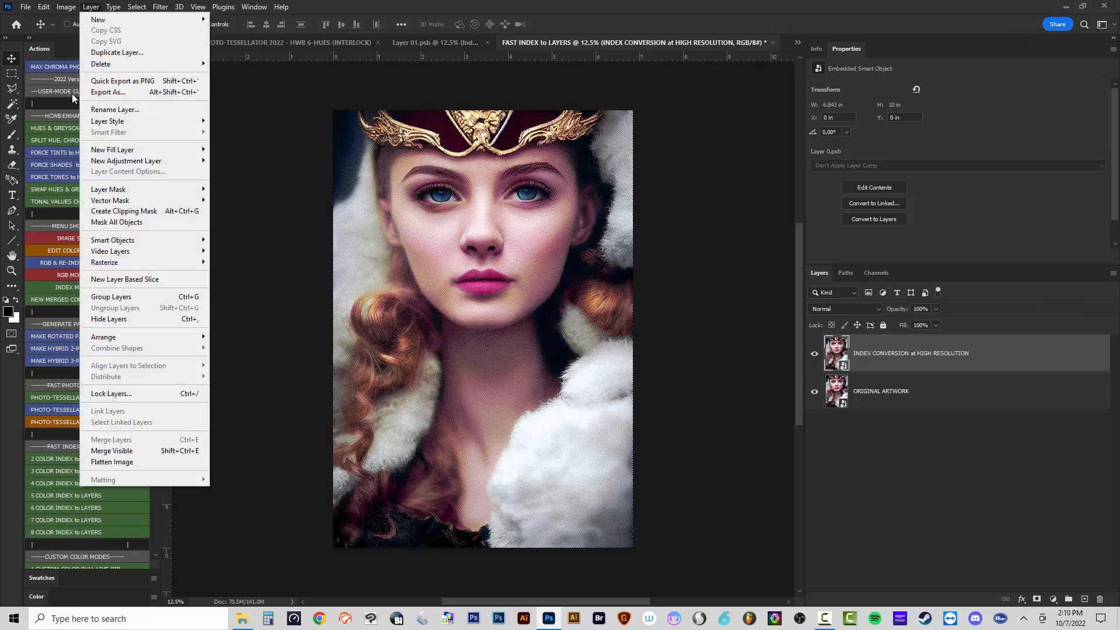
{"action": "left_click", "coordinate": [126, 462]}
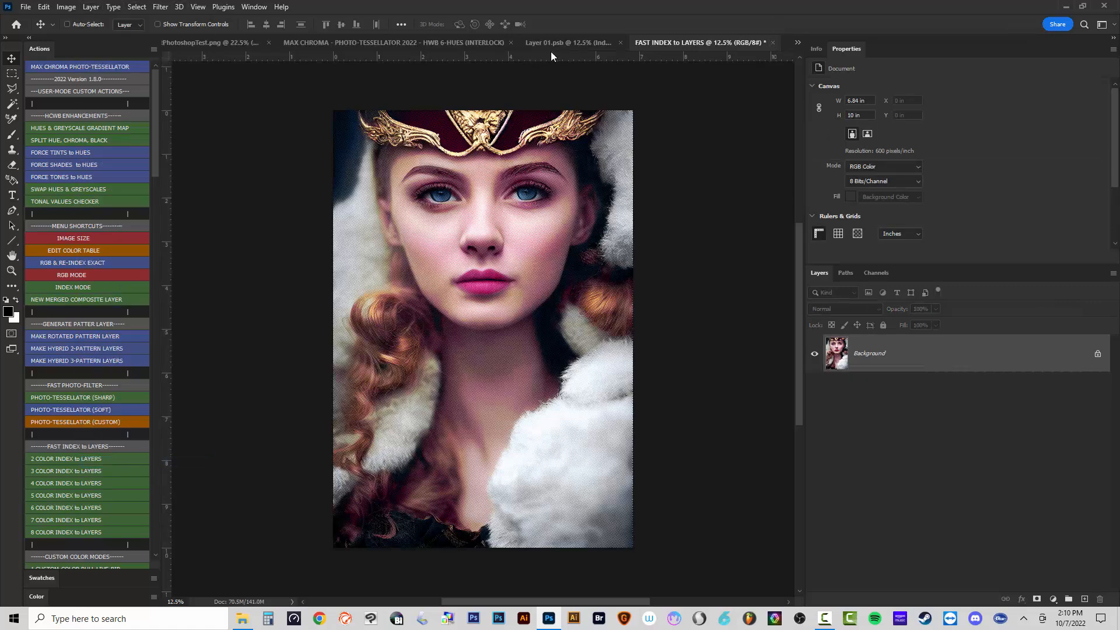
Close Layer 01.psb and the HWB 6-HUES (INTERLOCK) document without saving the changes.
{"action": "left_click", "coordinate": [606, 44]}
{"action": "left_click", "coordinate": [688, 43]}
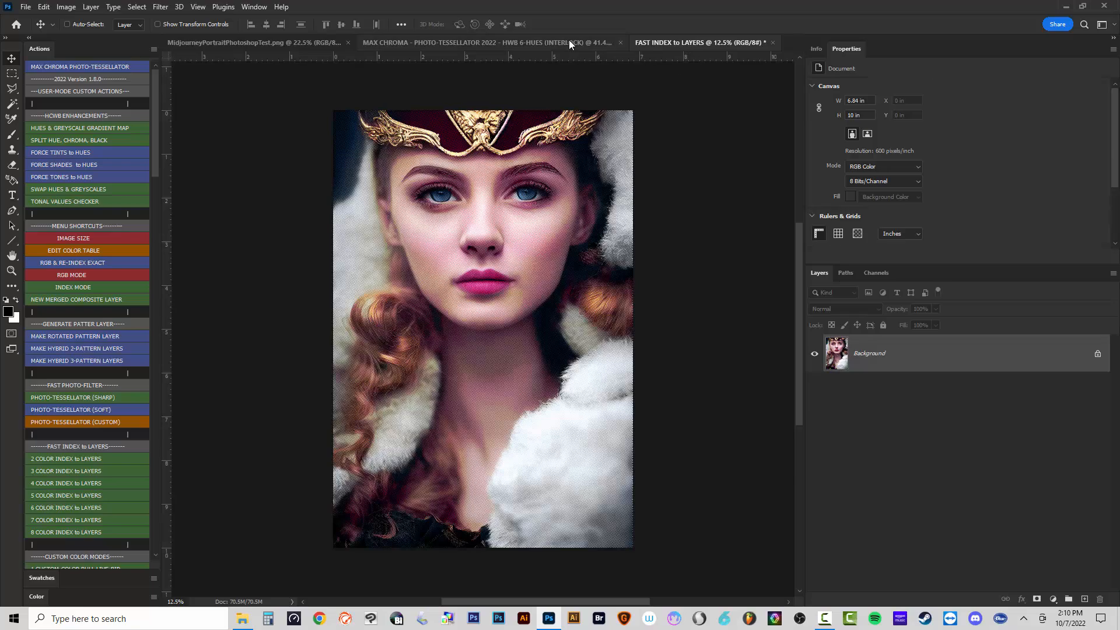
{"action": "left_click", "coordinate": [631, 45]}
{"action": "left_click", "coordinate": [707, 43]}
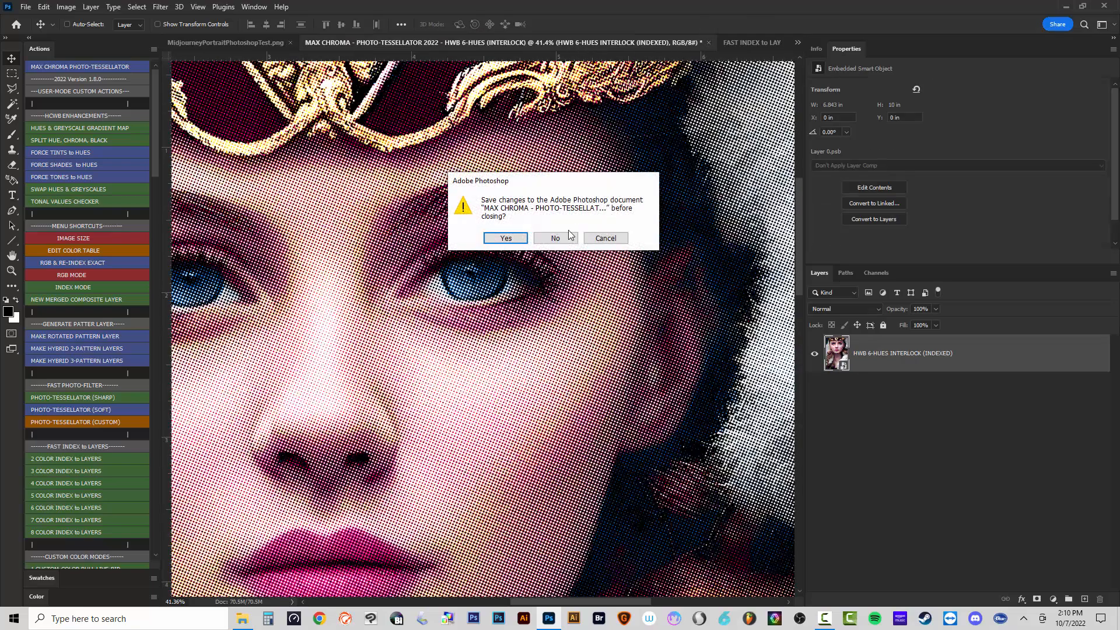
{"action": "left_click", "coordinate": [556, 238]}
Duplicate the flattened image as FAST INDEX to LAYERS copy and close the original without saving.
{"action": "left_click", "coordinate": [66, 7]}
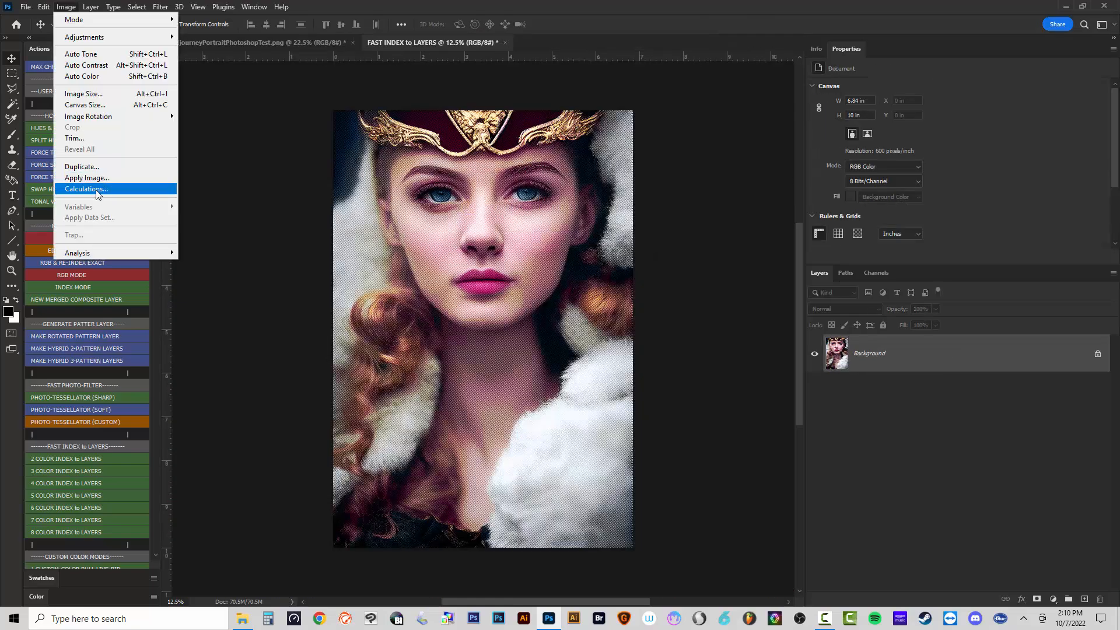
{"action": "left_click", "coordinate": [80, 167]}
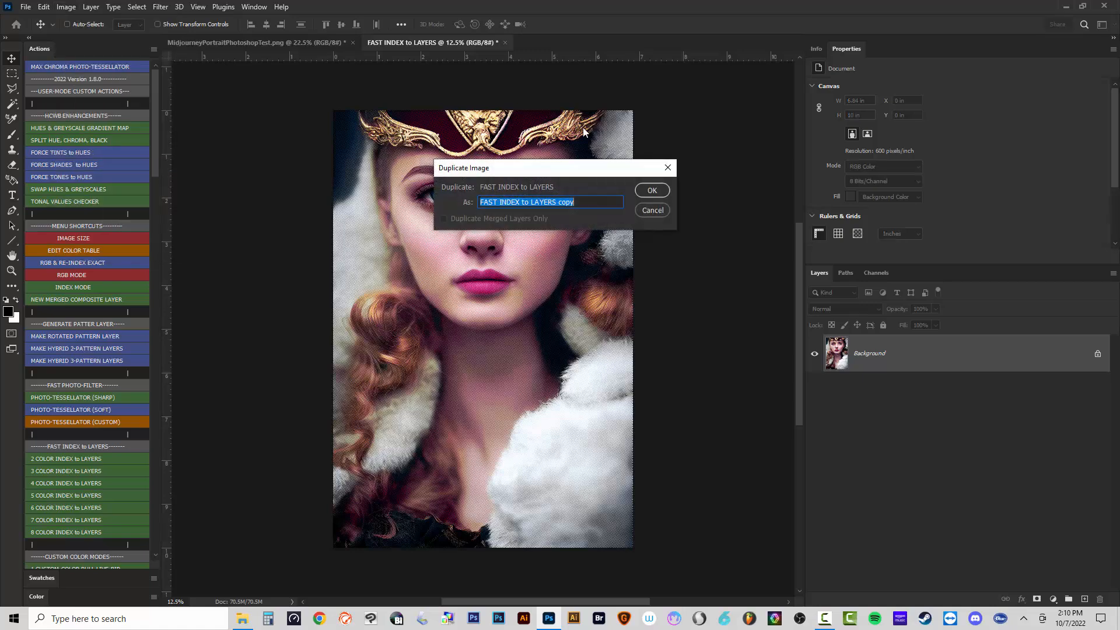
{"action": "left_click", "coordinate": [651, 188]}
{"action": "left_click", "coordinate": [504, 42]}
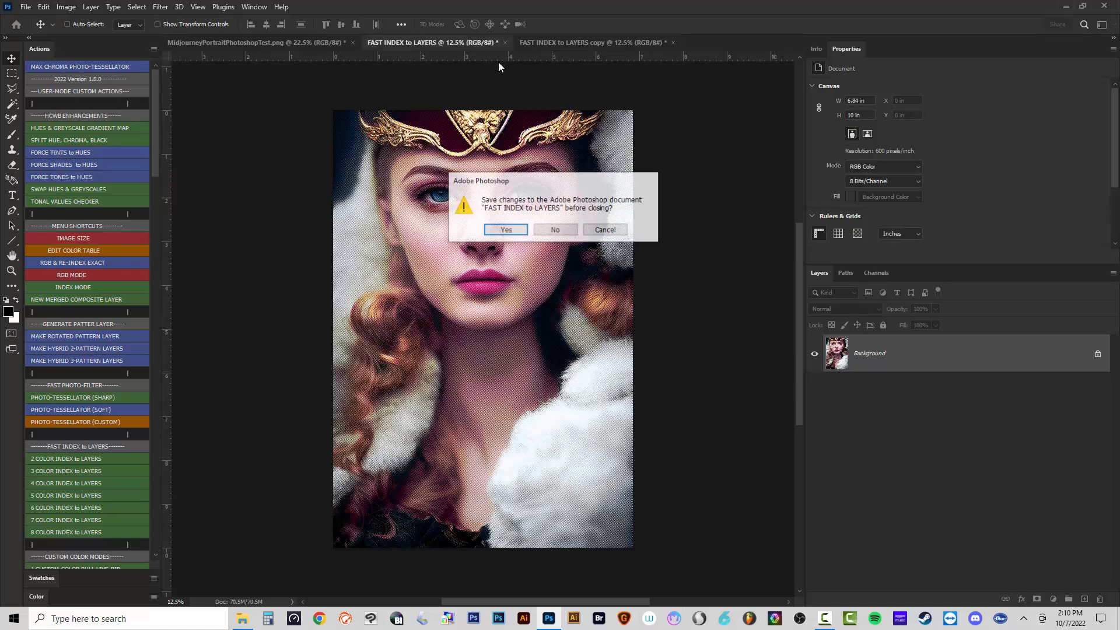
{"action": "left_click", "coordinate": [553, 227]}
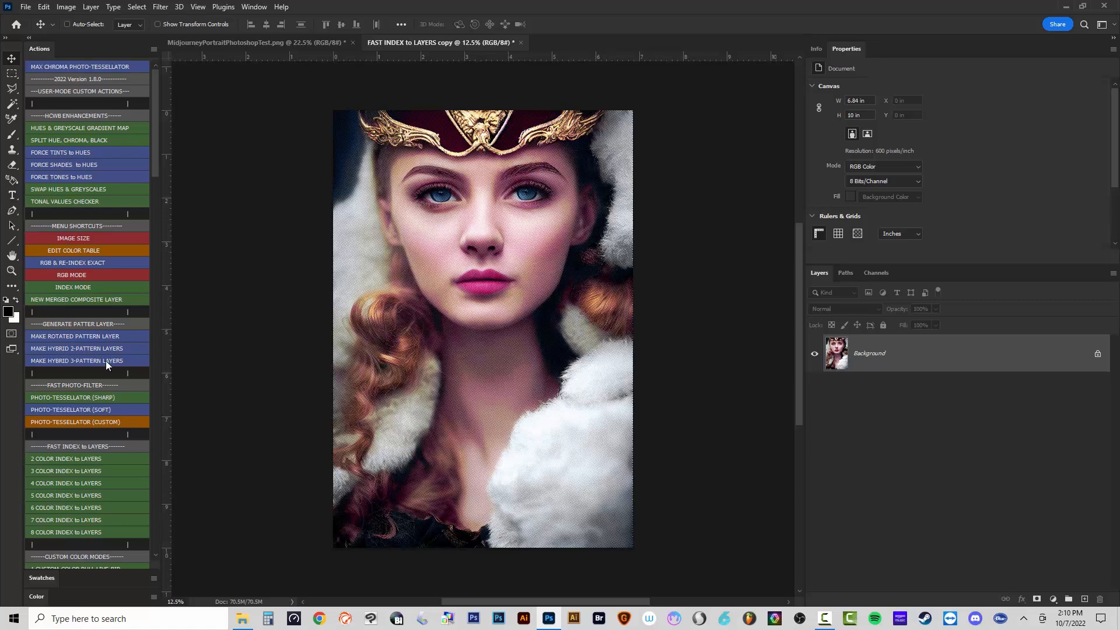
Run the 5 COLOR INDEX to LAYERS action on the copy, accepting the Exact palette for the indexed color conversion.
{"action": "scroll", "coordinate": [67, 459], "scroll_direction": "down", "scroll_amount": 3}
{"action": "left_click", "coordinate": [71, 439]}
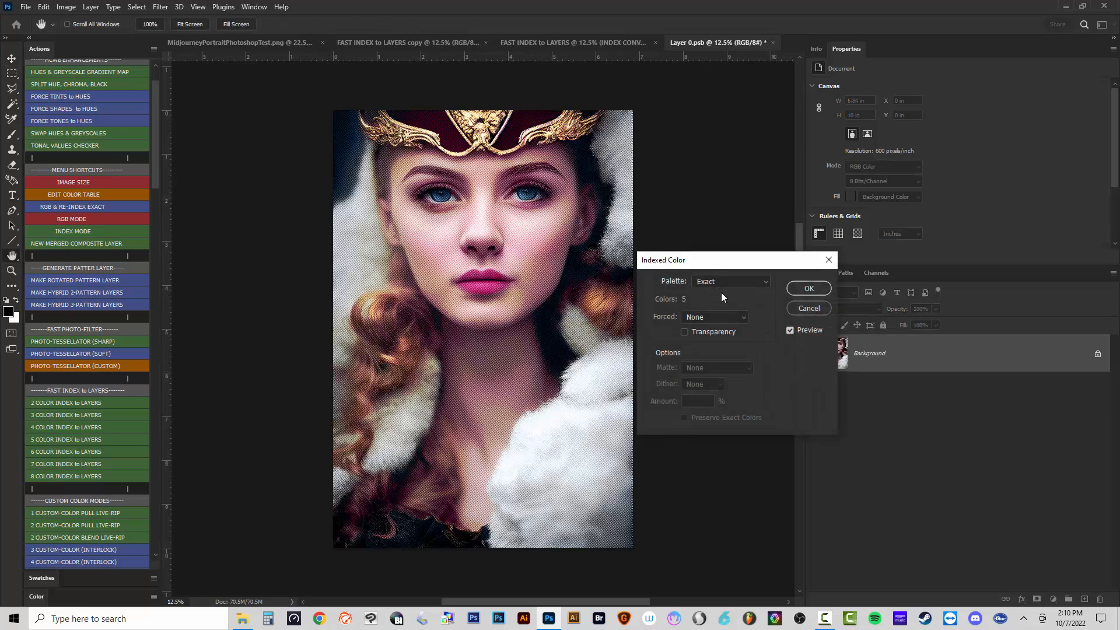
{"action": "left_click", "coordinate": [804, 289]}
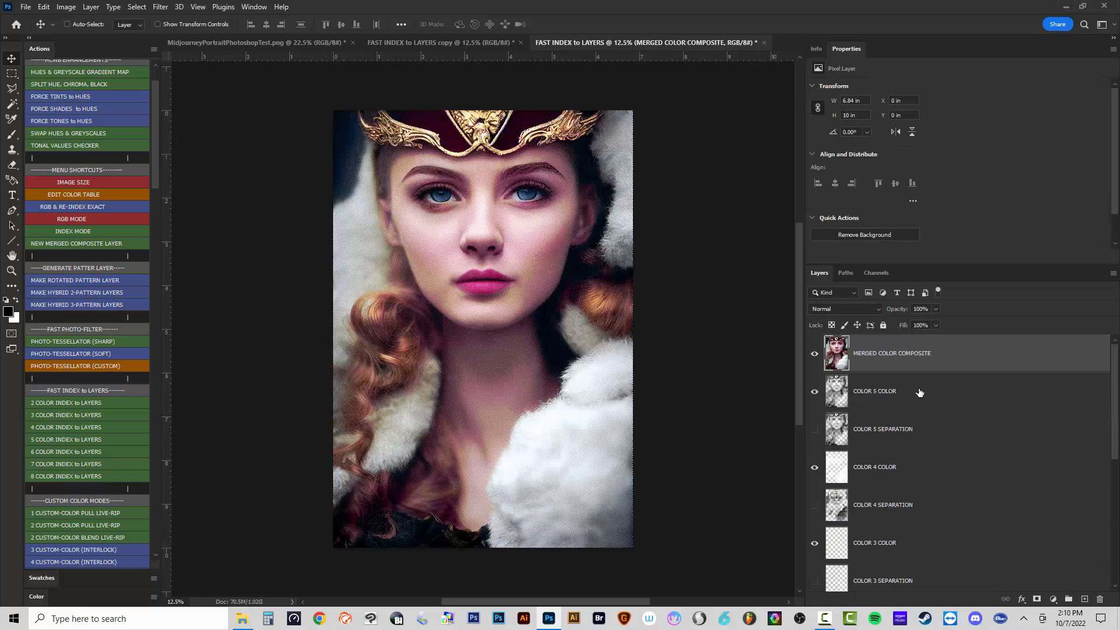
Hide the MERGED COLOR COMPOSITE layer, enlarge the layer list and select the WHITE BACKGROUND layer.
{"action": "left_click", "coordinate": [815, 354]}
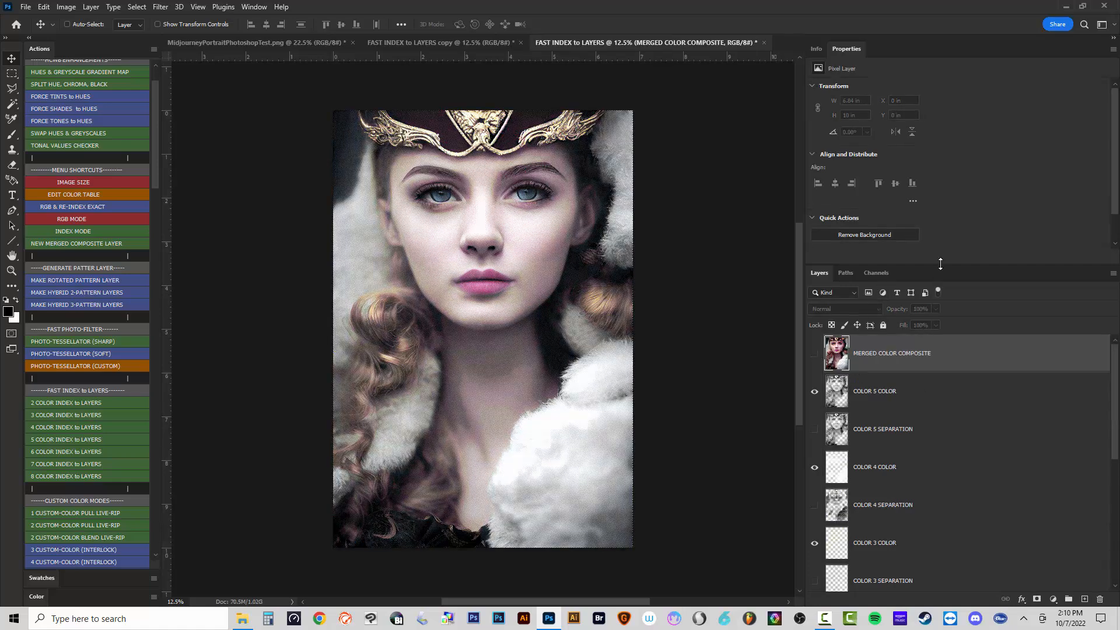
{"action": "mouse_move", "coordinate": [947, 253]}
{"action": "left_mouse_down"}
{"action": "mouse_move", "coordinate": [936, 254]}
{"action": "mouse_move", "coordinate": [922, 455]}
{"action": "mouse_move", "coordinate": [919, 596]}
{"action": "mouse_move", "coordinate": [933, 605]}
{"action": "left_mouse_up"}
{"action": "left_click_drag", "start_coordinate": [954, 324], "coordinate": [946, 175]}
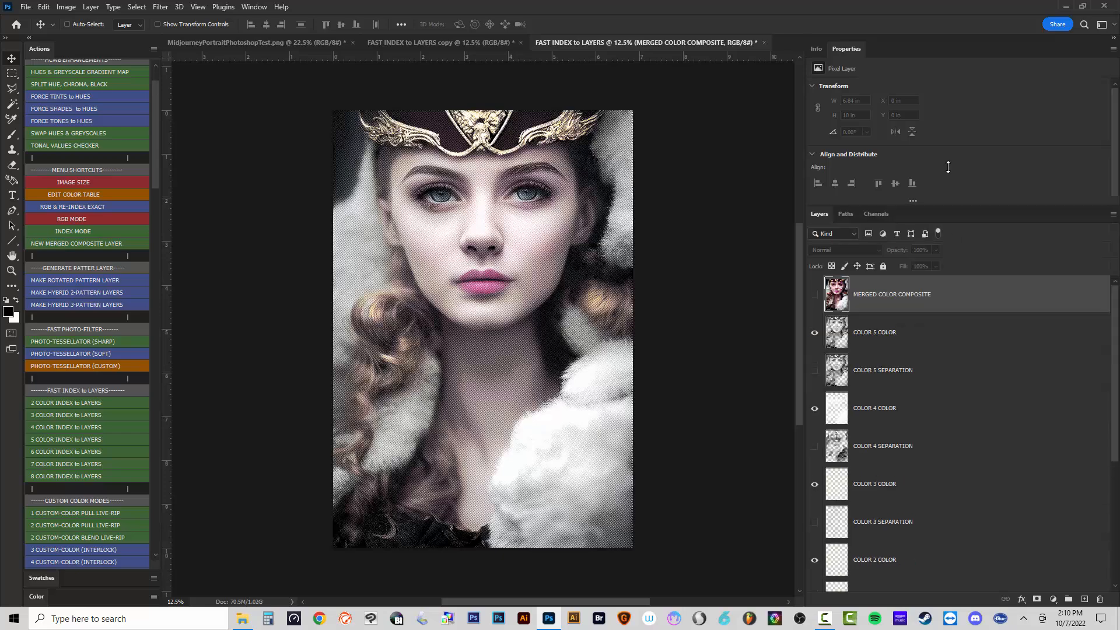
{"action": "scroll", "coordinate": [919, 428], "scroll_direction": "down", "scroll_amount": 3}
{"action": "scroll", "coordinate": [915, 440], "scroll_direction": "up", "scroll_amount": 3}
{"action": "scroll", "coordinate": [881, 495], "scroll_direction": "down", "scroll_amount": 5}
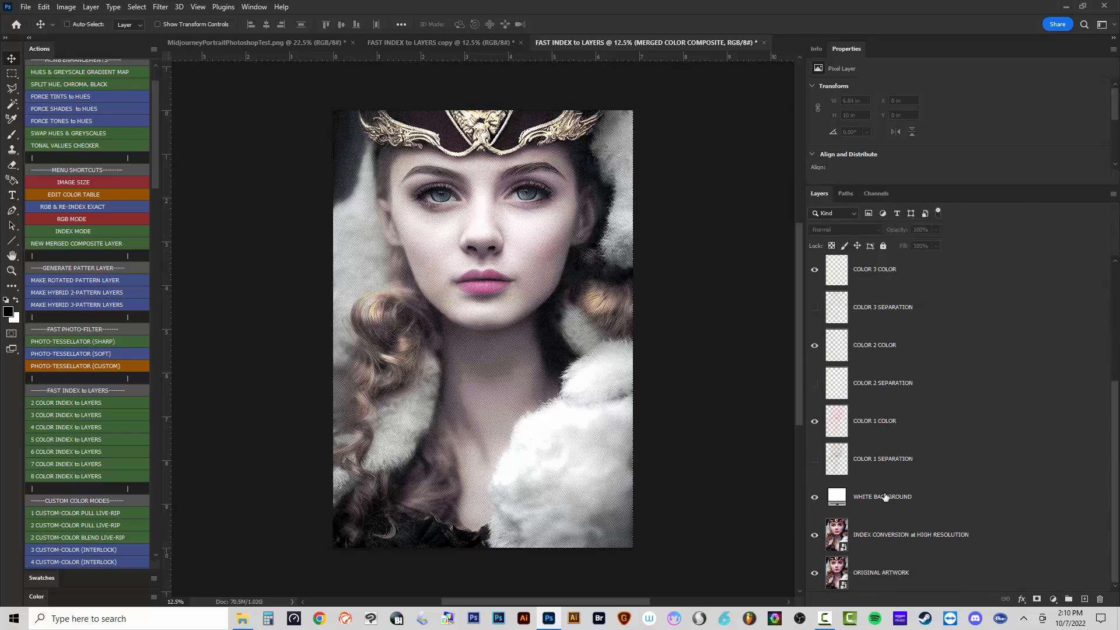
{"action": "left_click", "coordinate": [882, 497]}
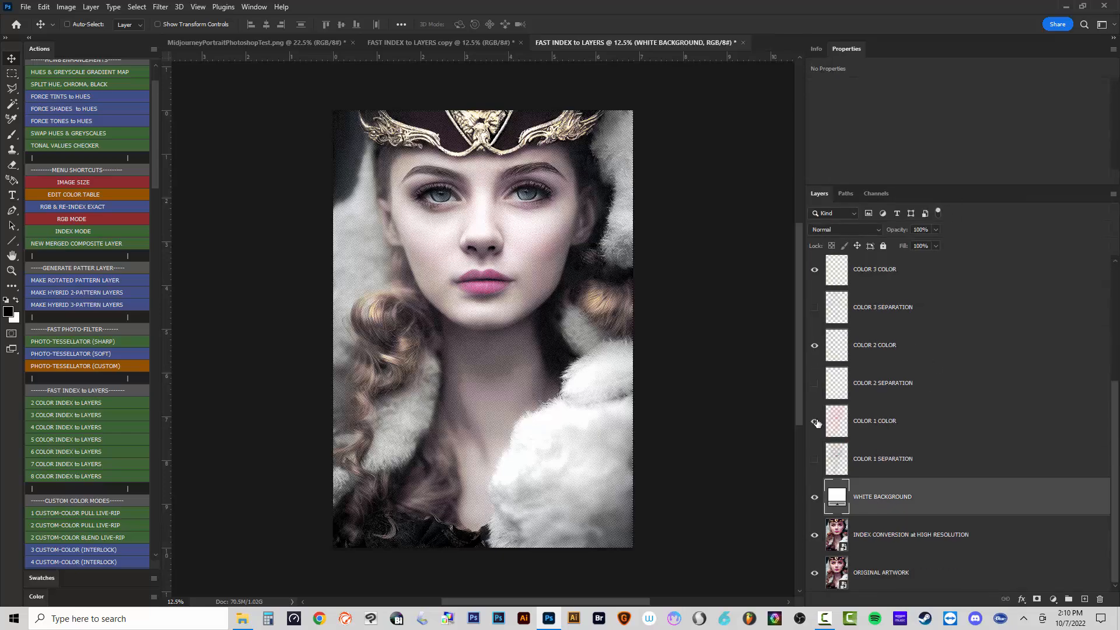
Hide the COLOR 5, COLOR 4, COLOR 3 and COLOR 2 color layers, leaving COLOR 1 COLOR over the white background.
{"action": "scroll", "coordinate": [822, 351], "scroll_direction": "up", "scroll_amount": 5}
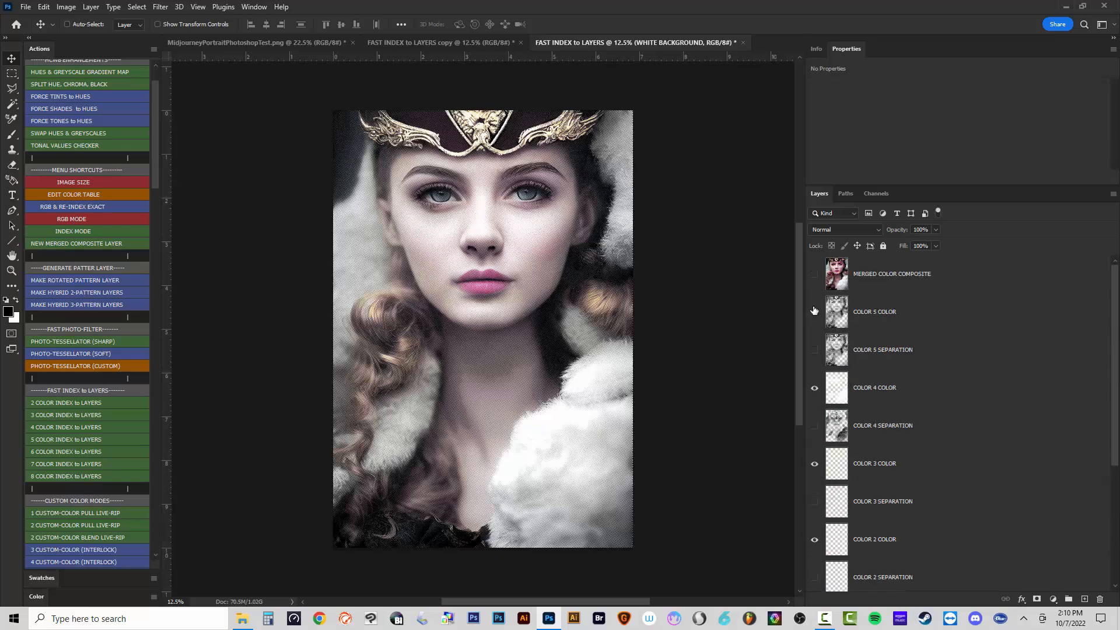
{"action": "left_click", "coordinate": [814, 388]}
{"action": "scroll", "coordinate": [816, 463], "scroll_direction": "down", "scroll_amount": 3}
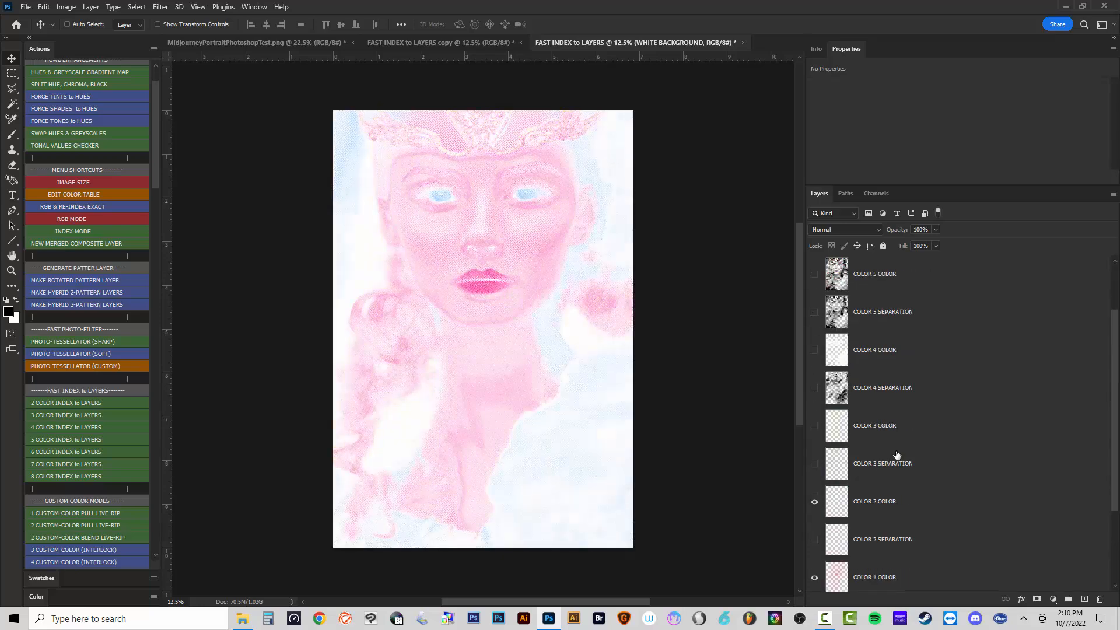
{"action": "left_click", "coordinate": [814, 426]}
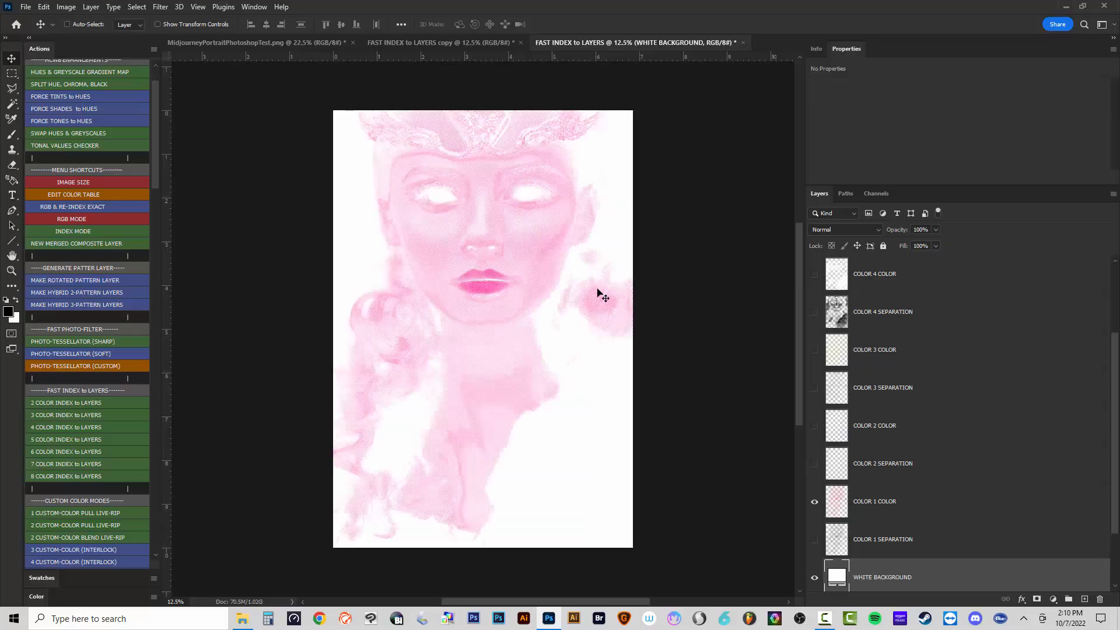
Examine the halftone dots of the COLOR 1 COLOR layer up close and look through the available color mode actions.
{"action": "scroll", "coordinate": [497, 273], "scroll_direction": "up", "scroll_amount": 5}
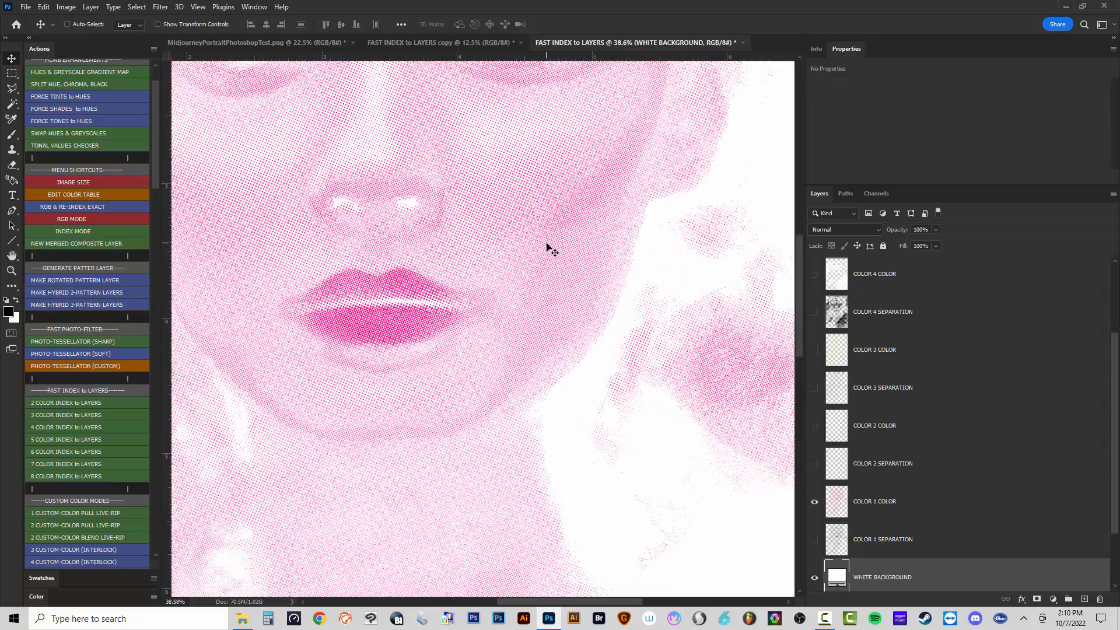
{"action": "scroll", "coordinate": [505, 457], "scroll_direction": "up", "scroll_amount": 8}
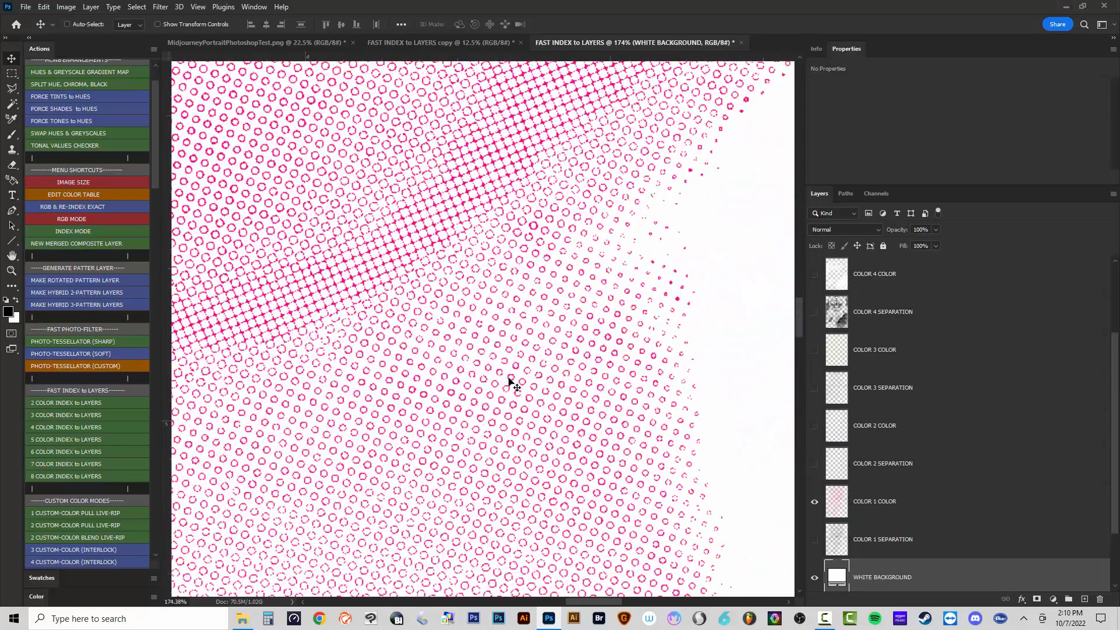
{"action": "scroll", "coordinate": [496, 386], "scroll_direction": "up", "scroll_amount": 2}
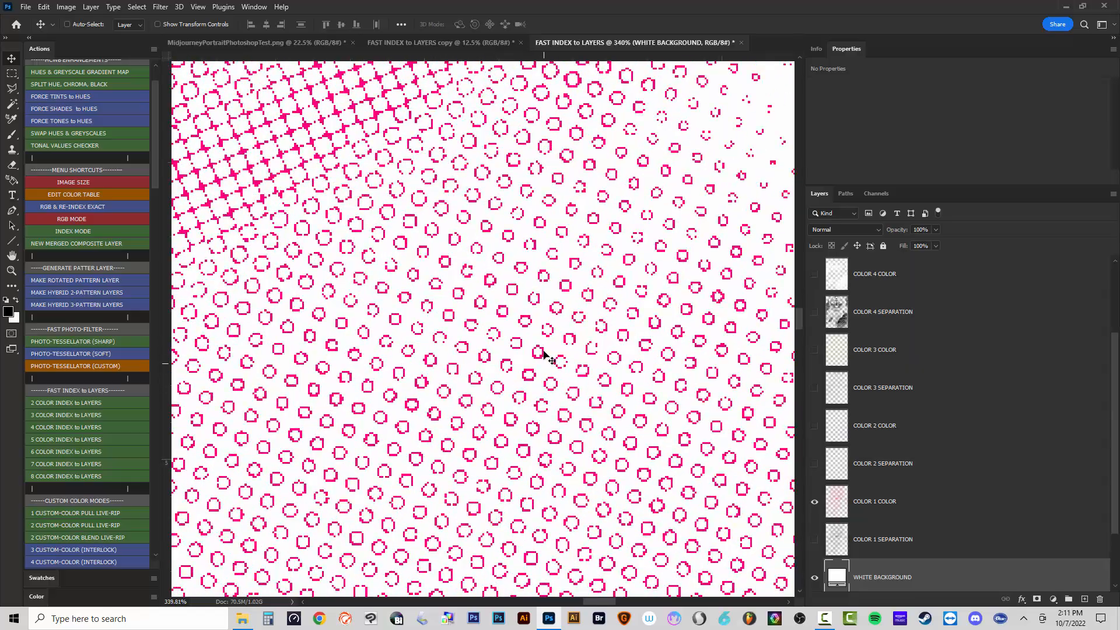
{"action": "scroll", "coordinate": [550, 383], "scroll_direction": "down", "scroll_amount": 4}
{"action": "scroll", "coordinate": [505, 322], "scroll_direction": "up", "scroll_amount": 2}
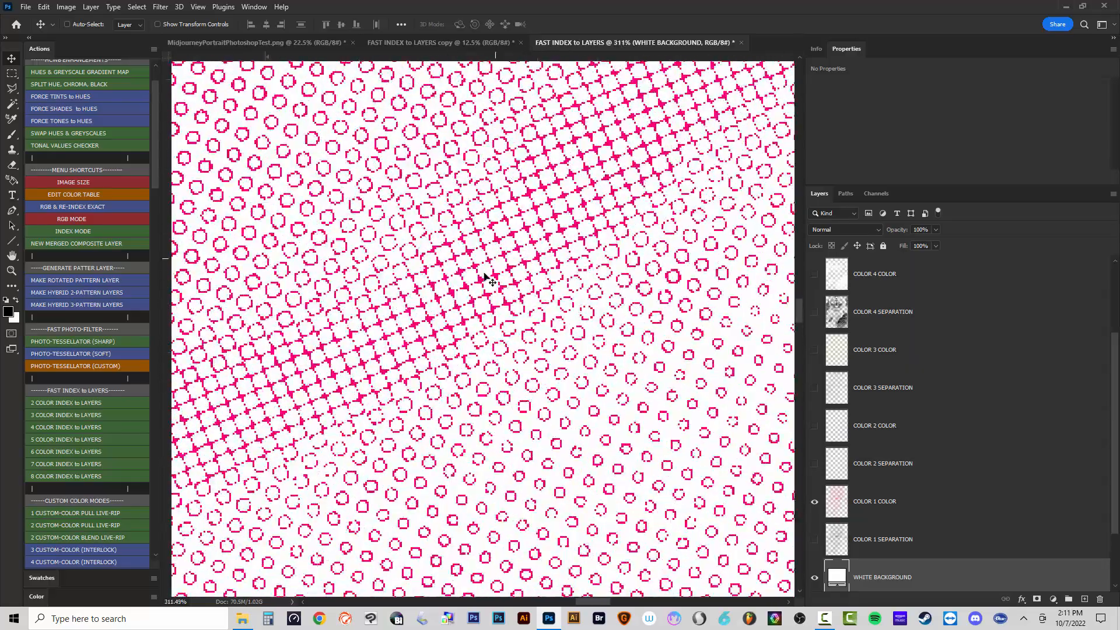
{"action": "scroll", "coordinate": [538, 290], "scroll_direction": "down", "scroll_amount": 2}
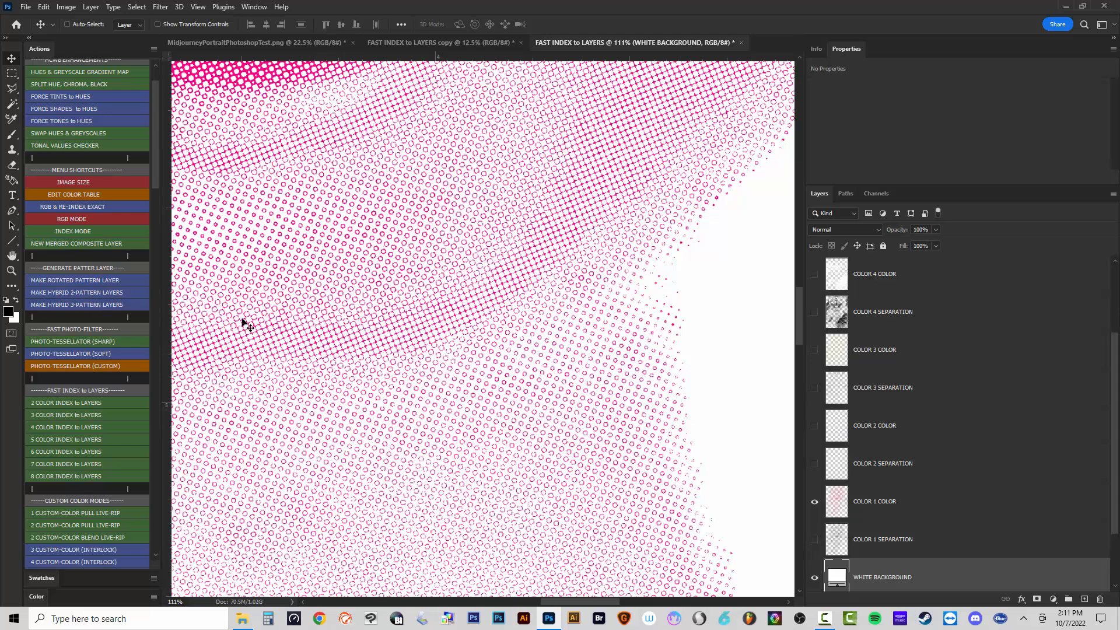
{"action": "scroll", "coordinate": [96, 484], "scroll_direction": "down", "scroll_amount": 5}
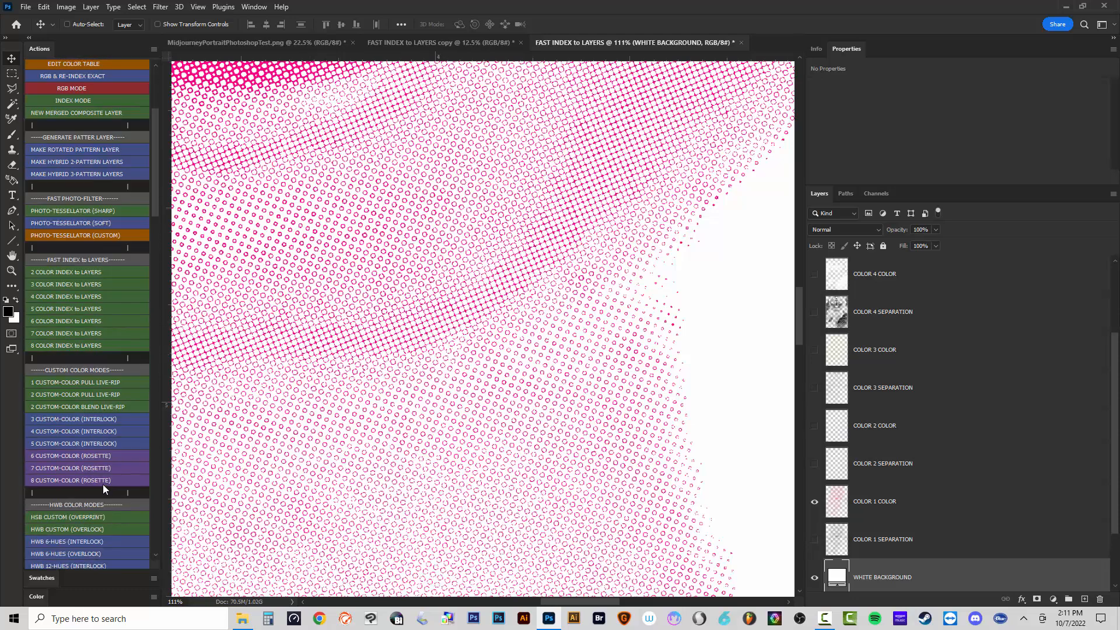
{"action": "scroll", "coordinate": [98, 481], "scroll_direction": "down", "scroll_amount": 4}
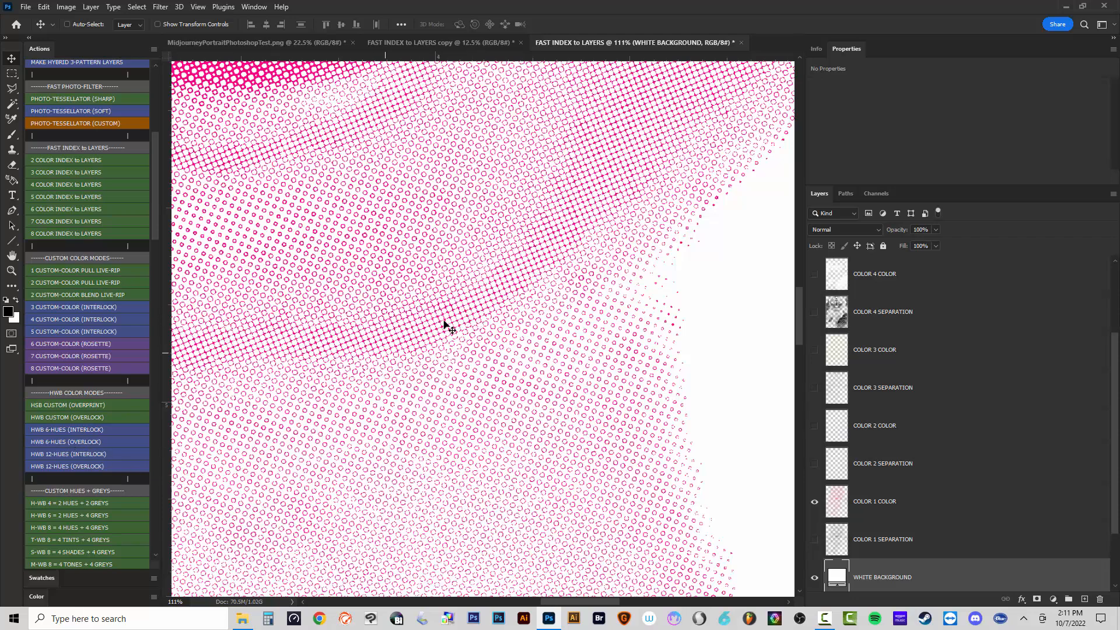
Load the pixels of the COLOR 1 COLOR layer as a selection and expand it by 1 pixel.
{"action": "left_click", "coordinate": [929, 512]}
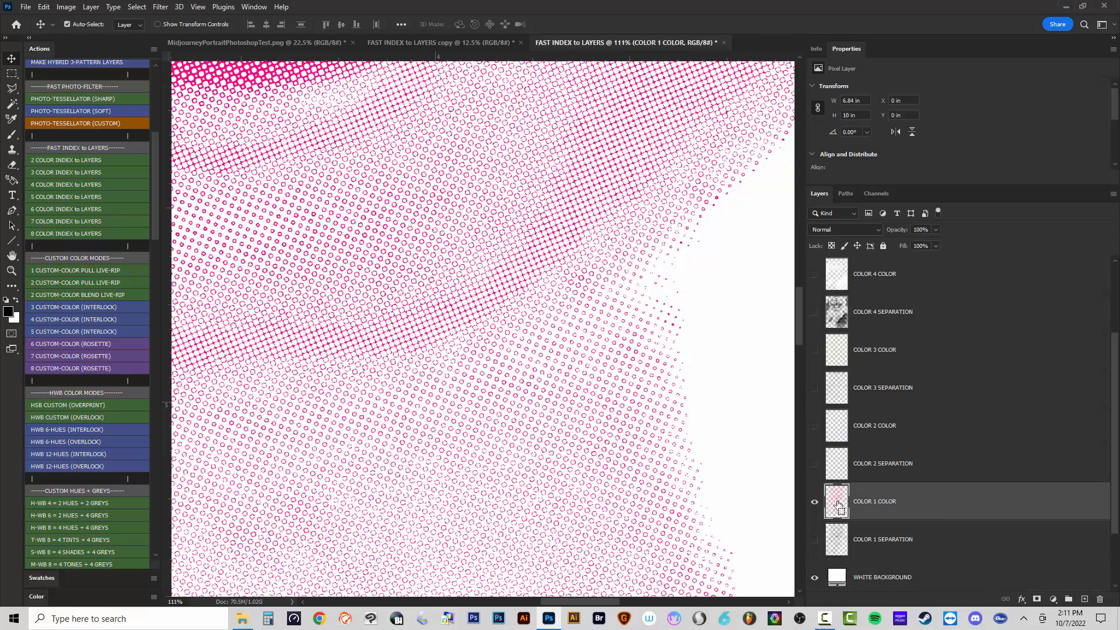
{"action": "left_click", "coordinate": [838, 505], "text": "ctrl"}
{"action": "left_click", "coordinate": [138, 7]}
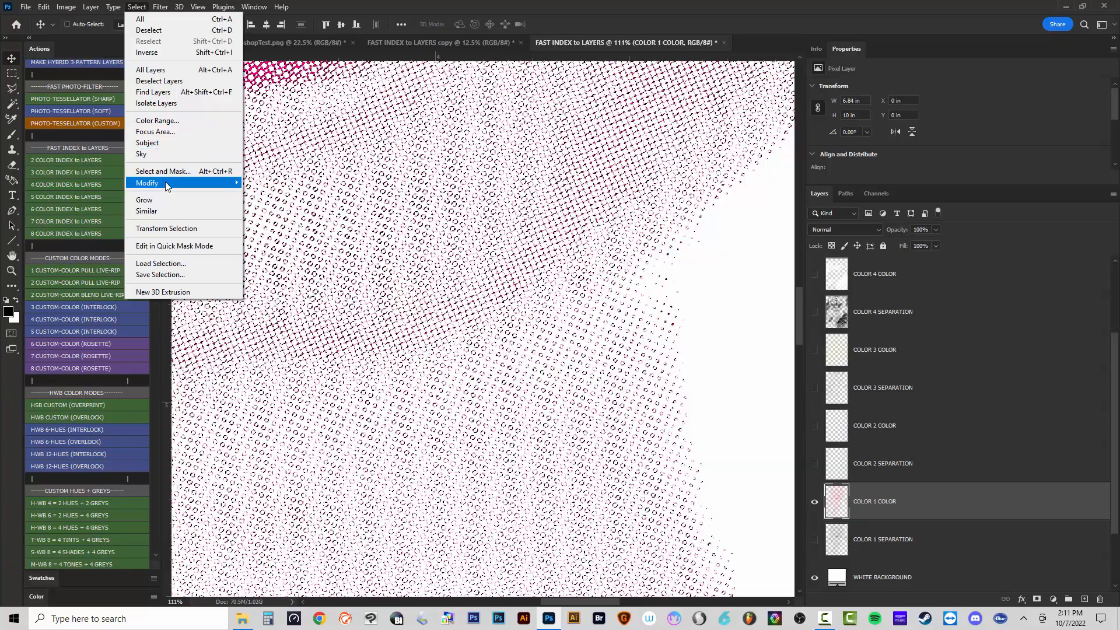
{"action": "mouse_move", "coordinate": [219, 188]}
{"action": "left_click", "coordinate": [260, 205]}
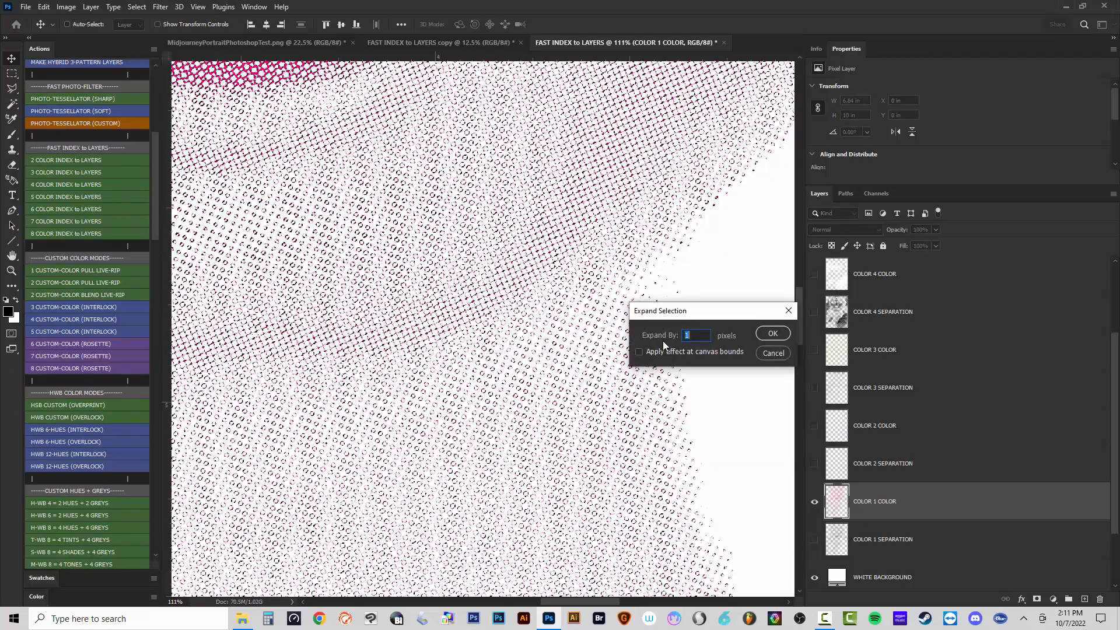
{"action": "left_click", "coordinate": [772, 333]}
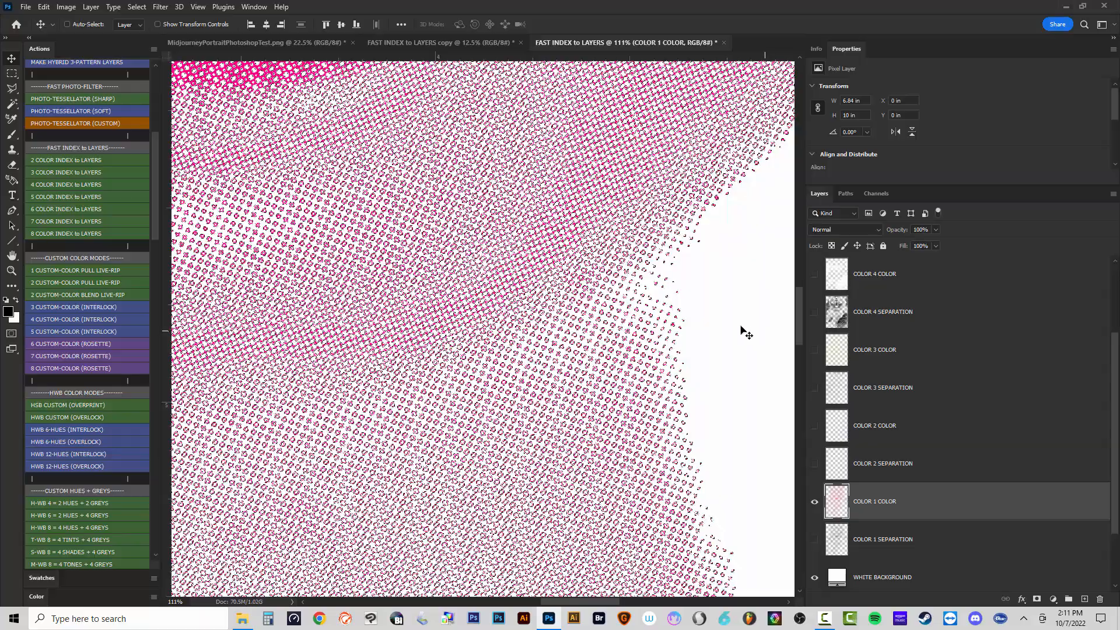
{"action": "scroll", "coordinate": [588, 294], "scroll_direction": "up", "scroll_amount": 10}
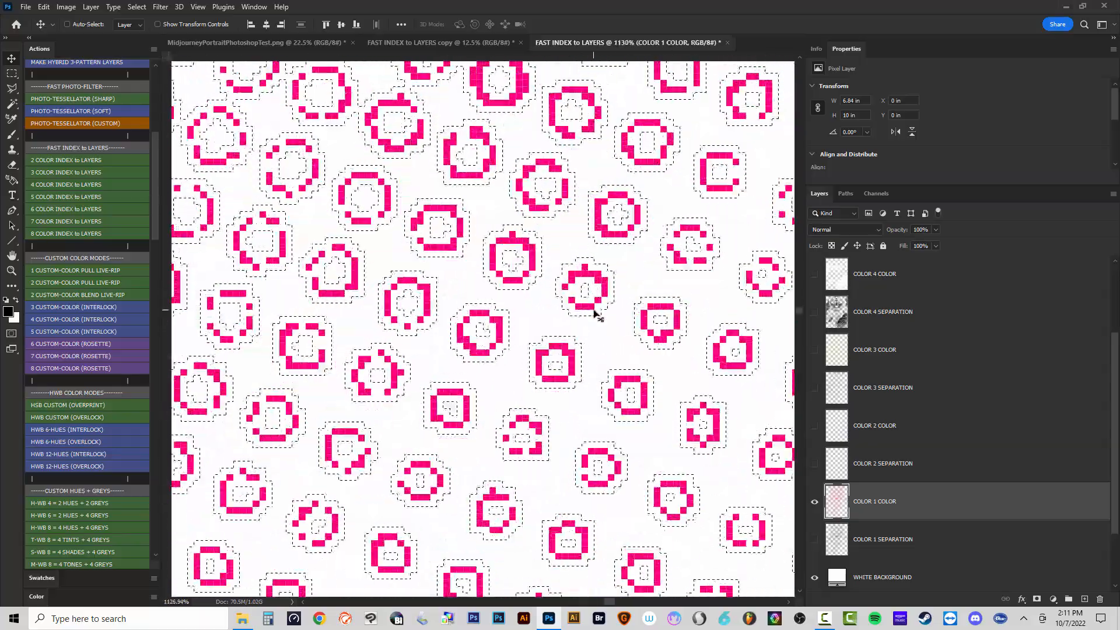
Fill the expanded selection on the COLOR 1 COLOR layer with the dots' own pink, ff0080, and deselect.
{"action": "key", "text": "i"}
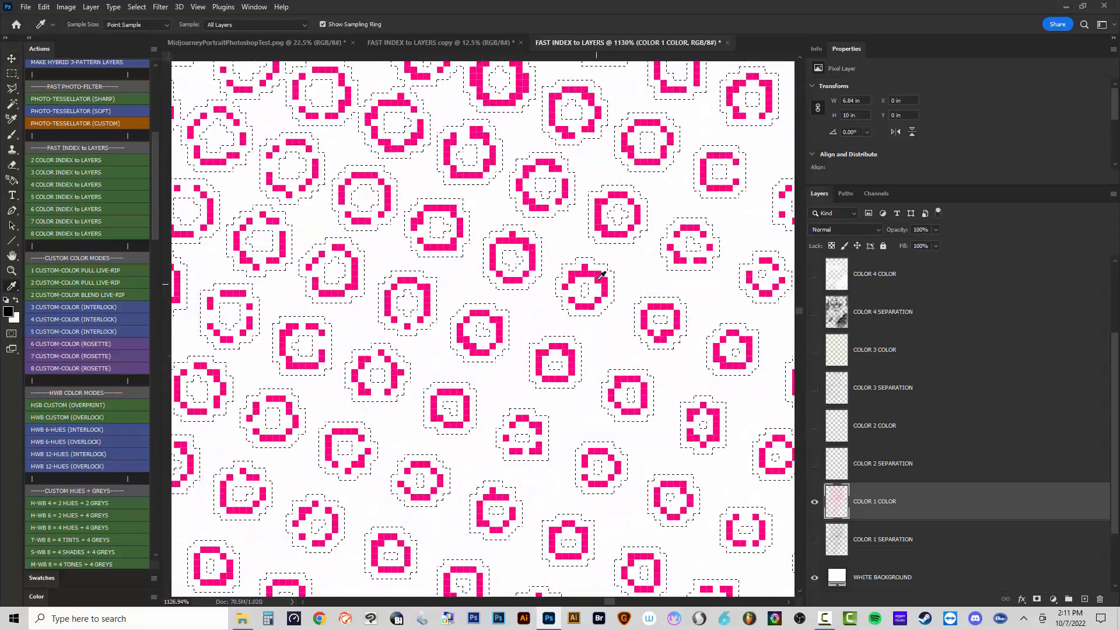
{"action": "left_click", "coordinate": [598, 271]}
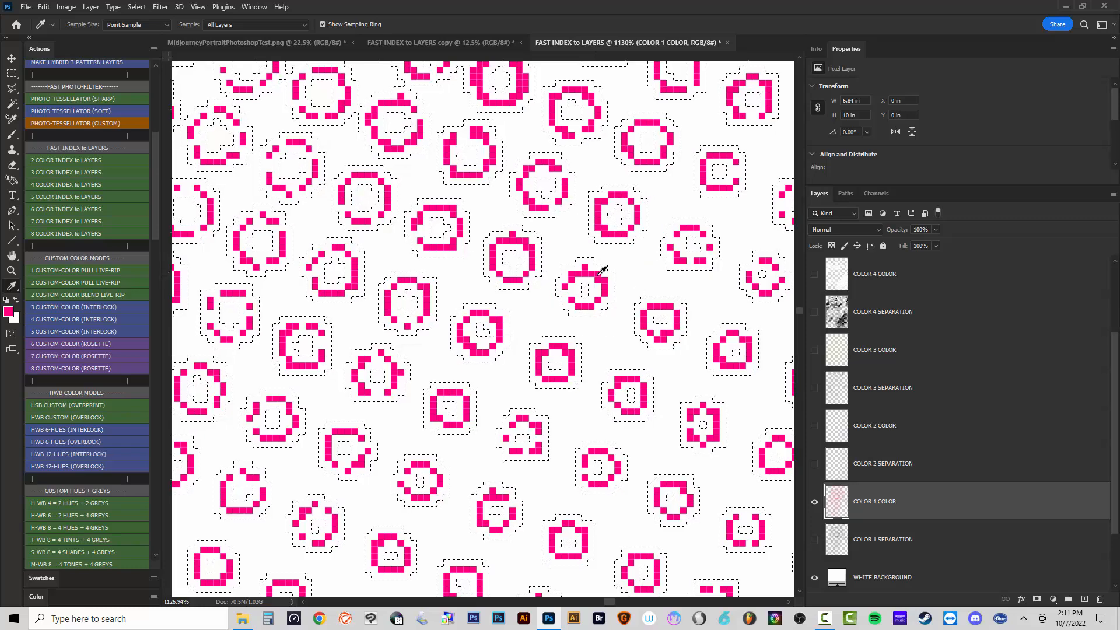
{"action": "key", "text": "shift+F5"}
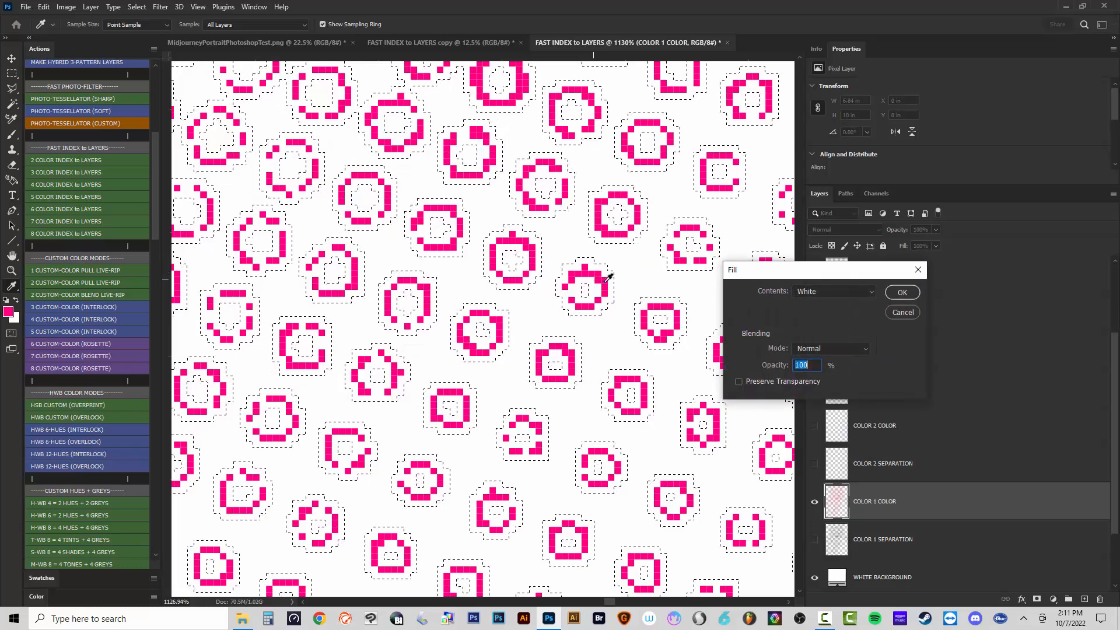
{"action": "left_click", "coordinate": [806, 292]}
{"action": "left_click", "coordinate": [807, 322]}
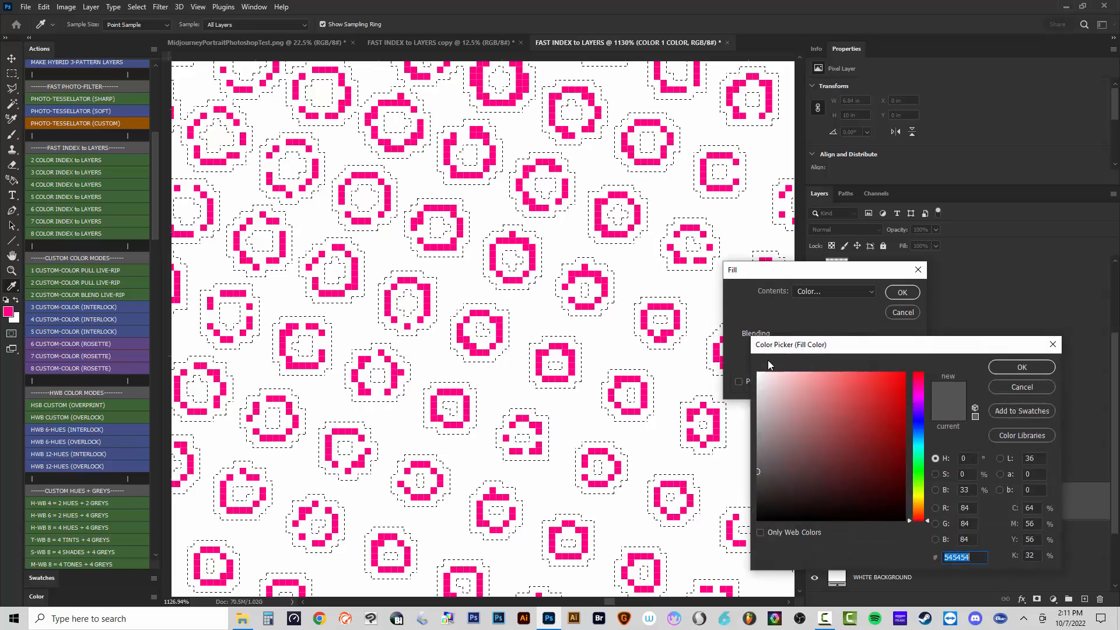
{"action": "left_click", "coordinate": [608, 286]}
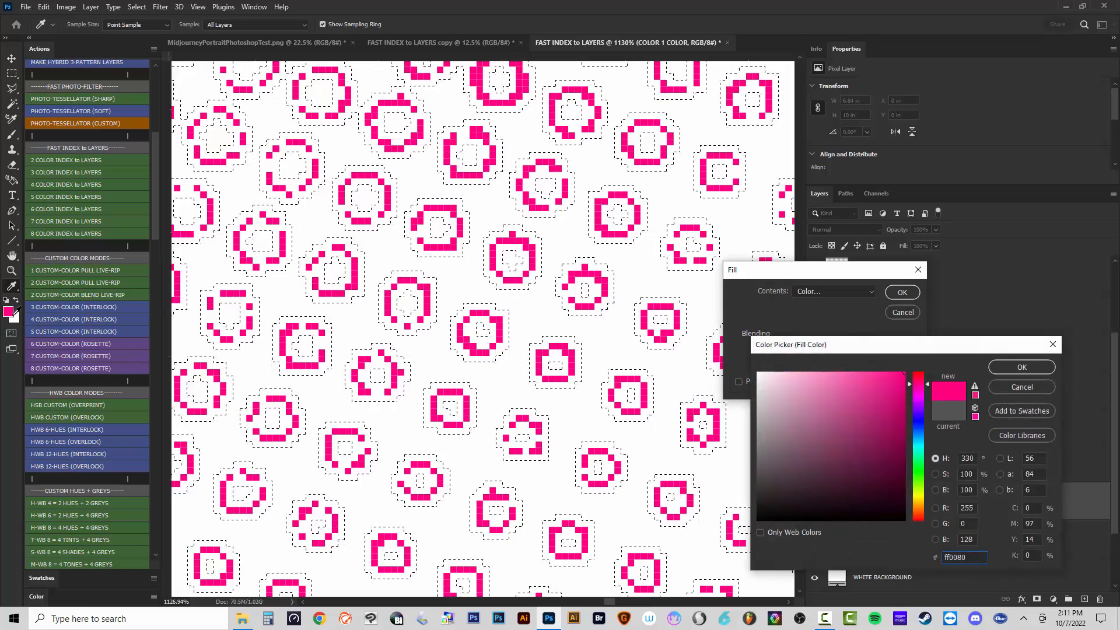
{"action": "key", "text": "Return"}
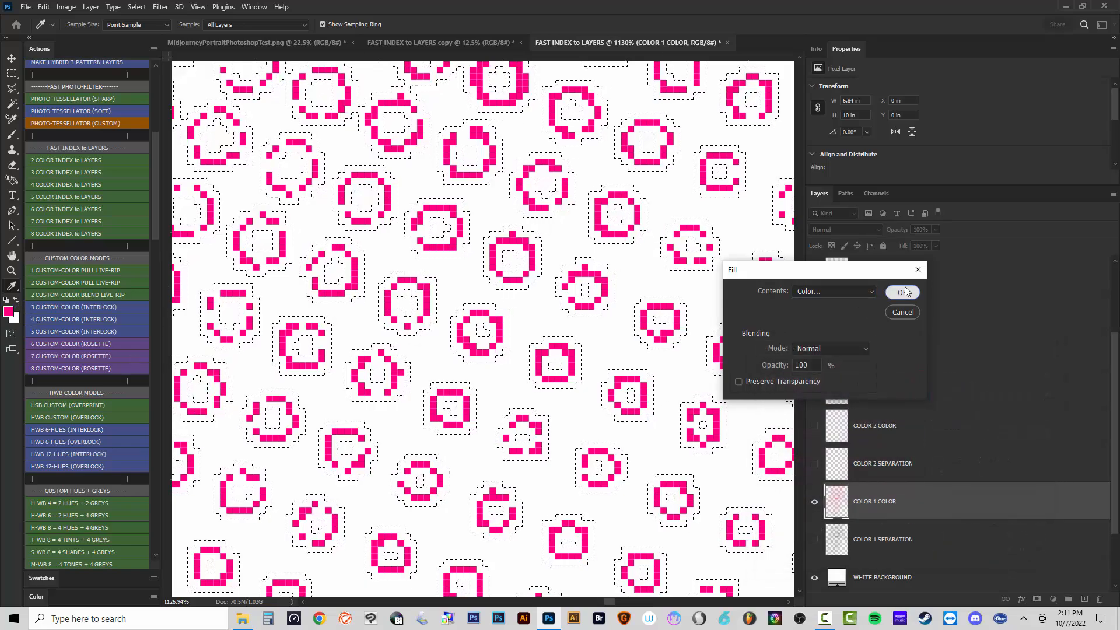
{"action": "key", "text": "Return"}
{"action": "scroll", "coordinate": [617, 241], "scroll_direction": "down", "scroll_amount": 10}
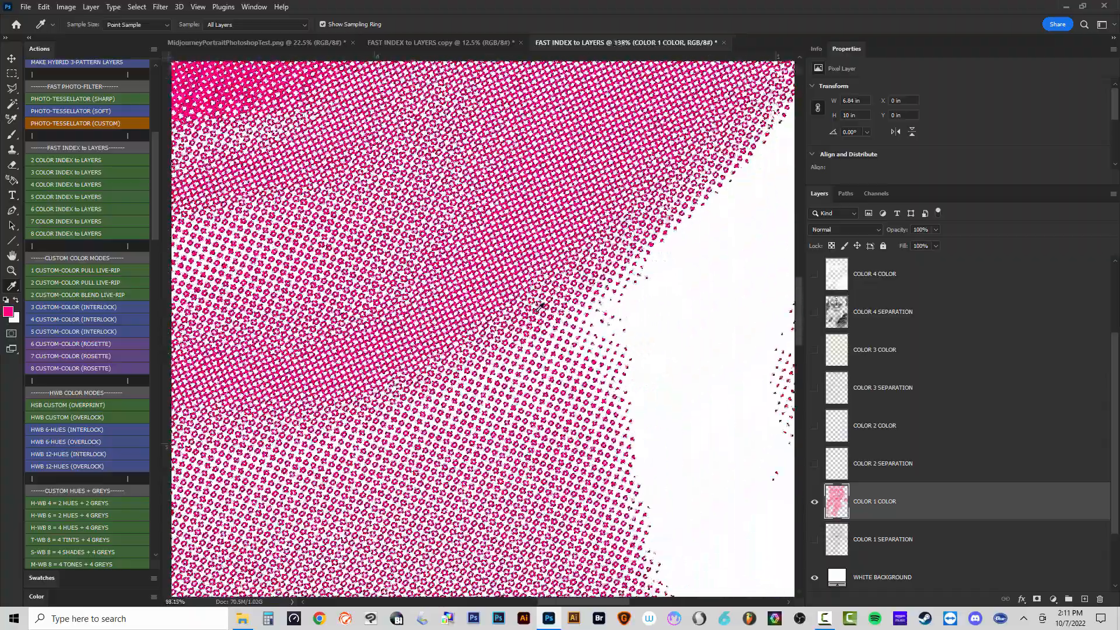
{"action": "key", "text": "ctrl+d"}
{"action": "scroll", "coordinate": [508, 345], "scroll_direction": "down", "scroll_amount": 5}
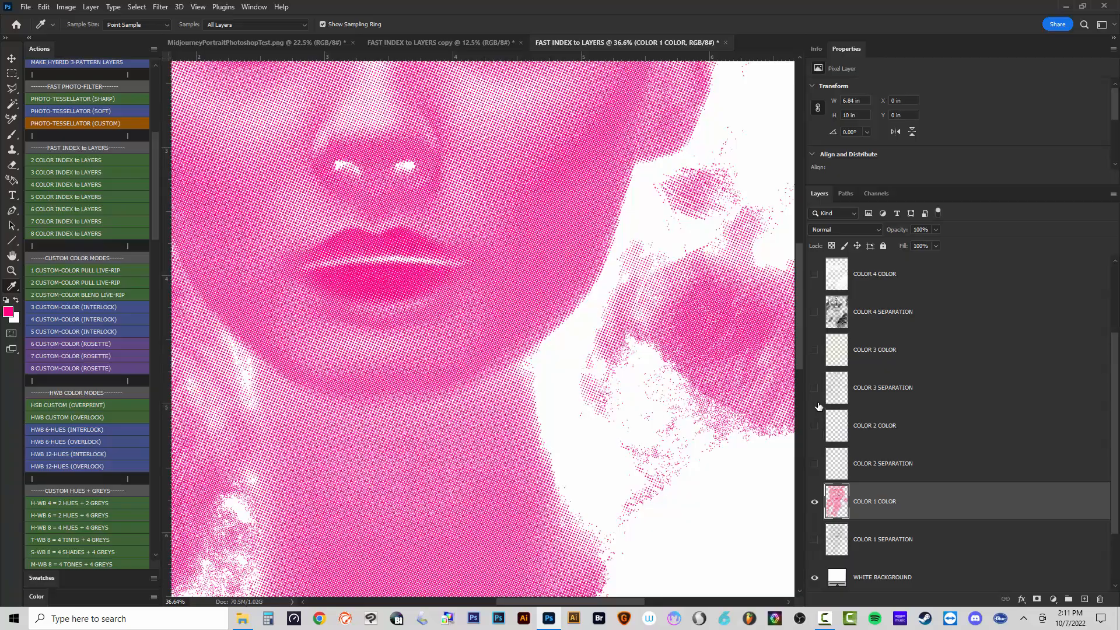
Show the COLOR 2 COLOR layer and inspect its blue halftone dots in the eye up close.
{"action": "left_click", "coordinate": [814, 426]}
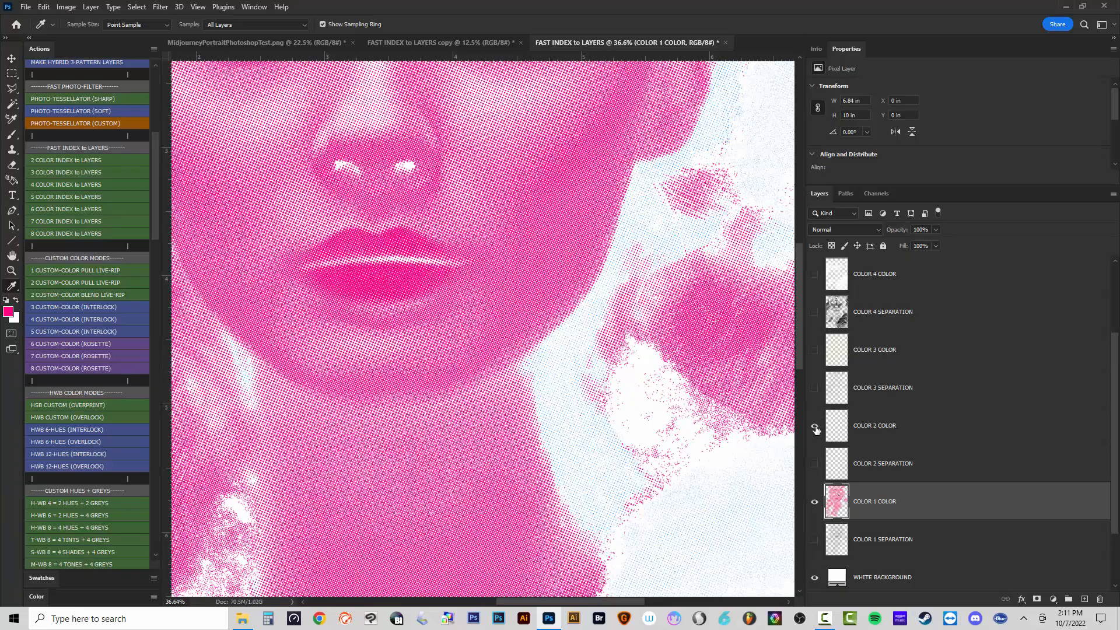
{"action": "scroll", "coordinate": [492, 279], "scroll_direction": "down", "scroll_amount": 4}
{"action": "scroll", "coordinate": [525, 251], "scroll_direction": "up", "scroll_amount": 10}
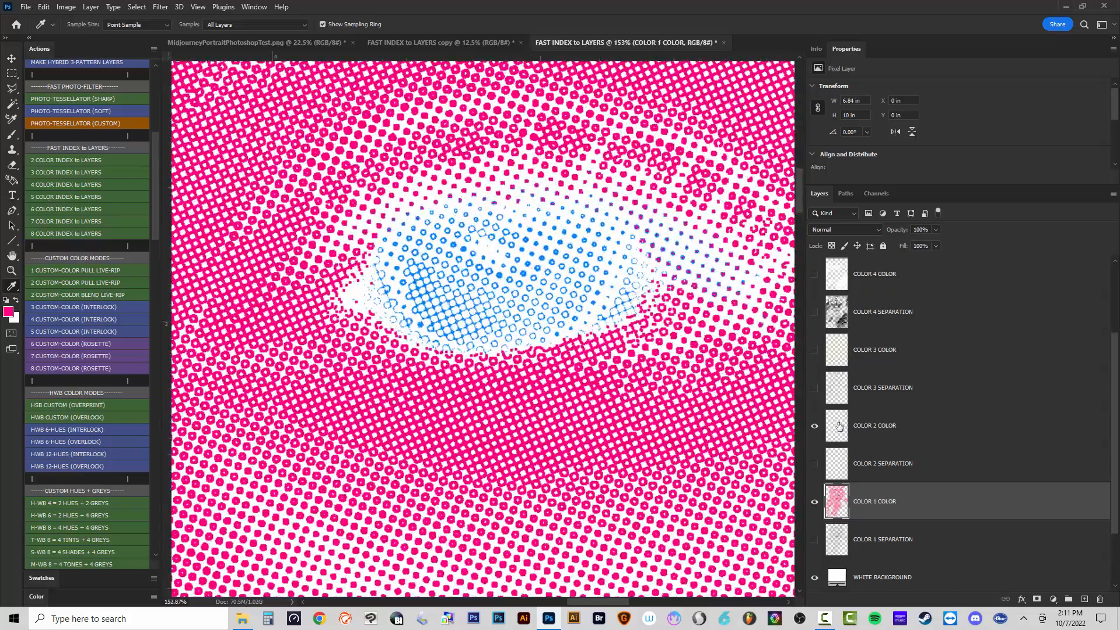
{"action": "scroll", "coordinate": [601, 263], "scroll_direction": "up", "scroll_amount": 5}
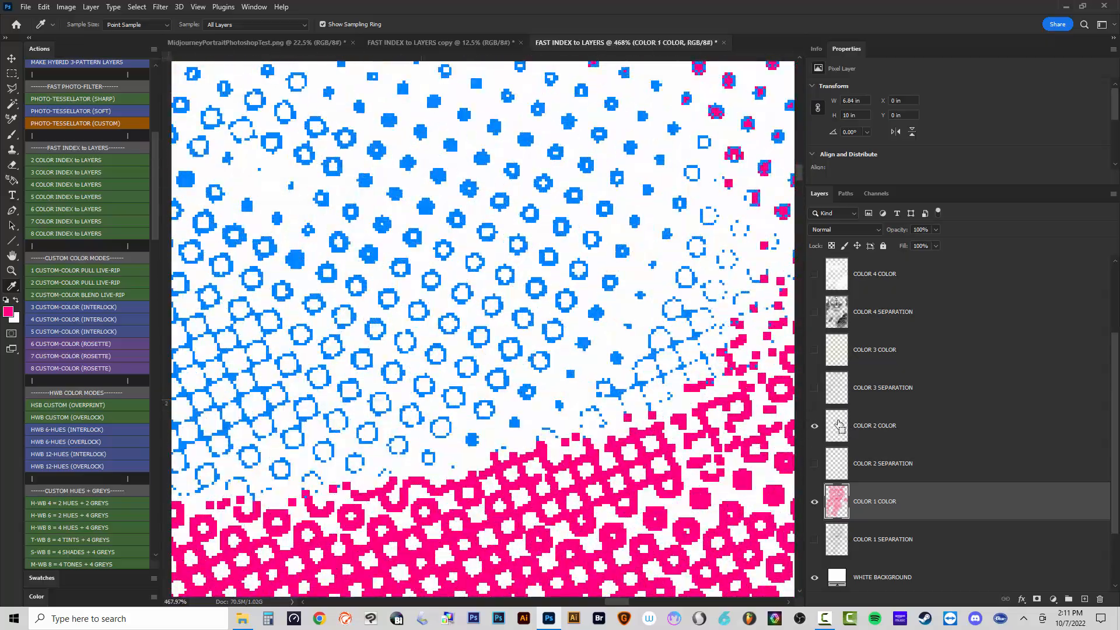
Load the pixels of the COLOR 2 COLOR layer as a selection and expand it by 1 pixel.
{"action": "left_click", "coordinate": [839, 426], "text": "ctrl"}
{"action": "left_click", "coordinate": [873, 425]}
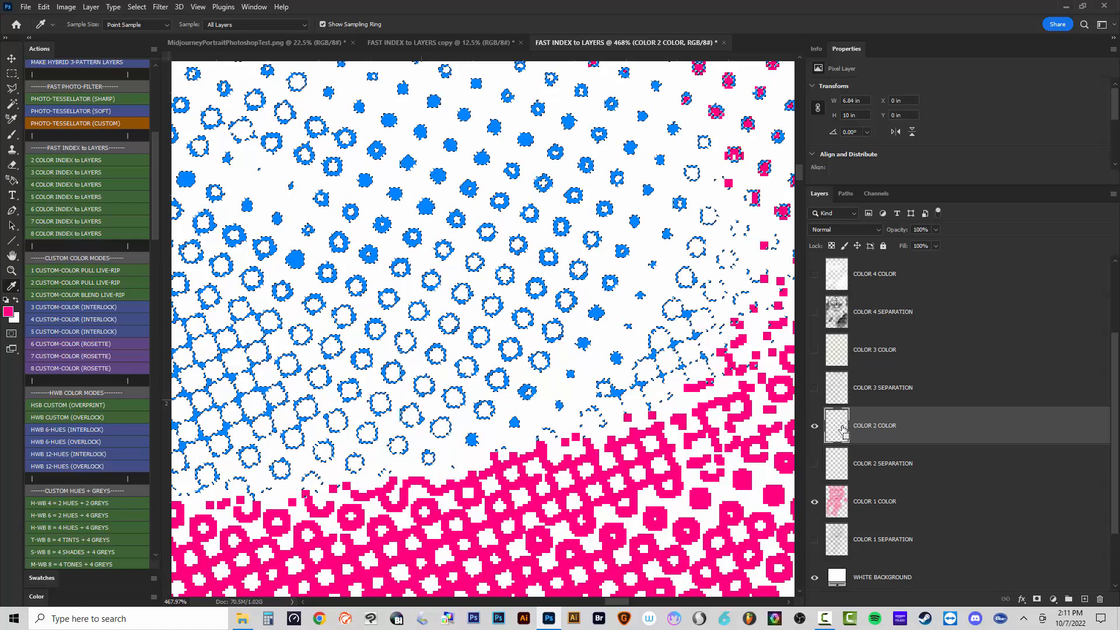
{"action": "left_click", "coordinate": [137, 6]}
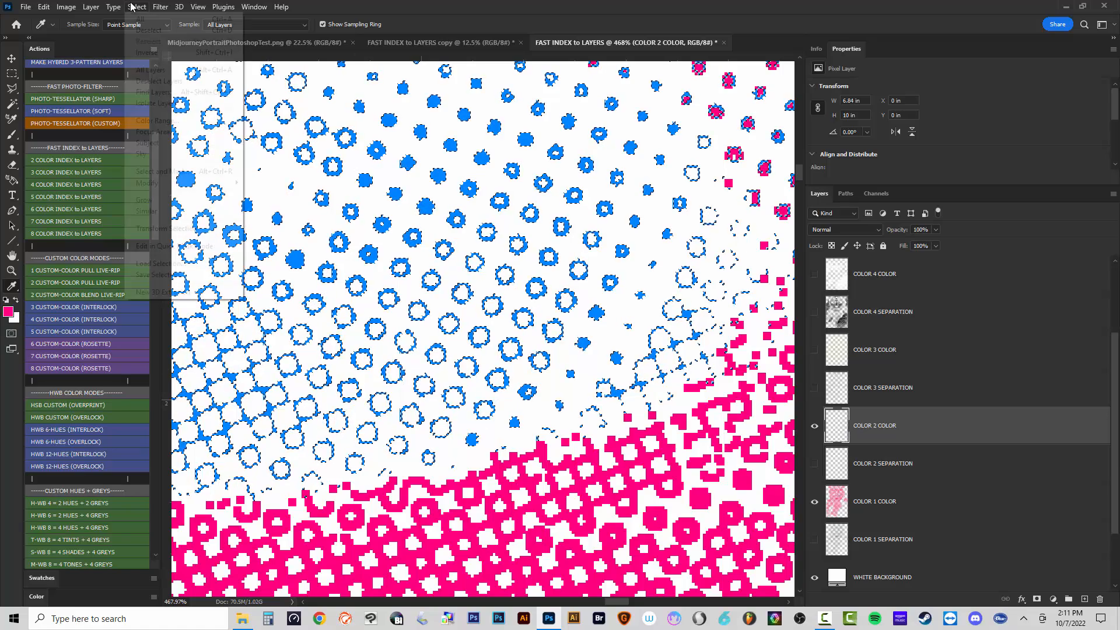
{"action": "mouse_move", "coordinate": [153, 180]}
{"action": "left_click", "coordinate": [282, 202]}
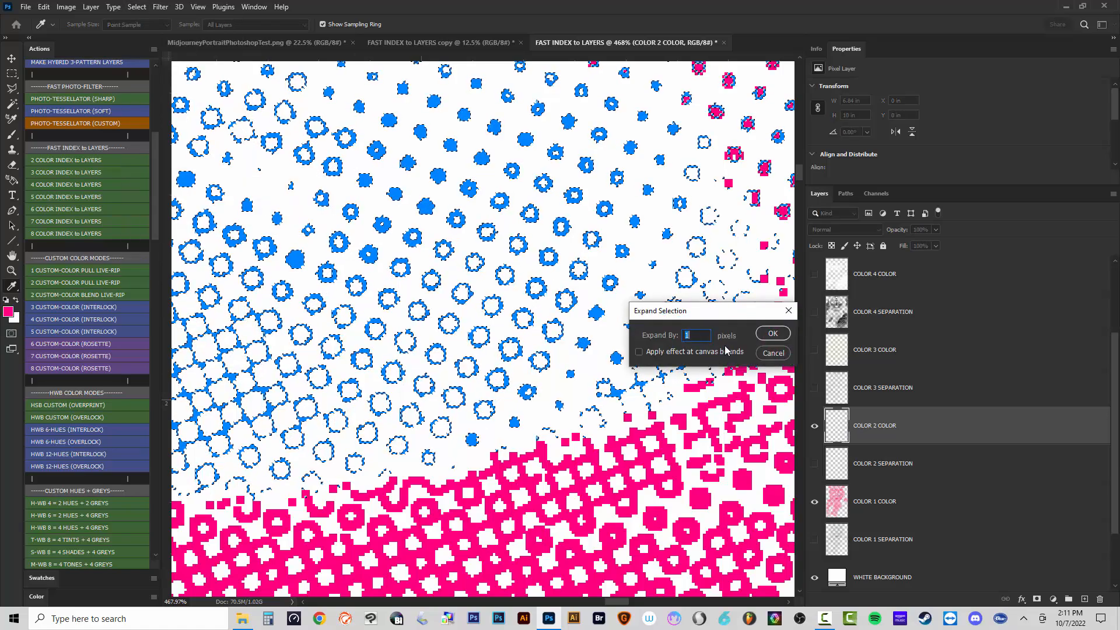
{"action": "left_click", "coordinate": [772, 334]}
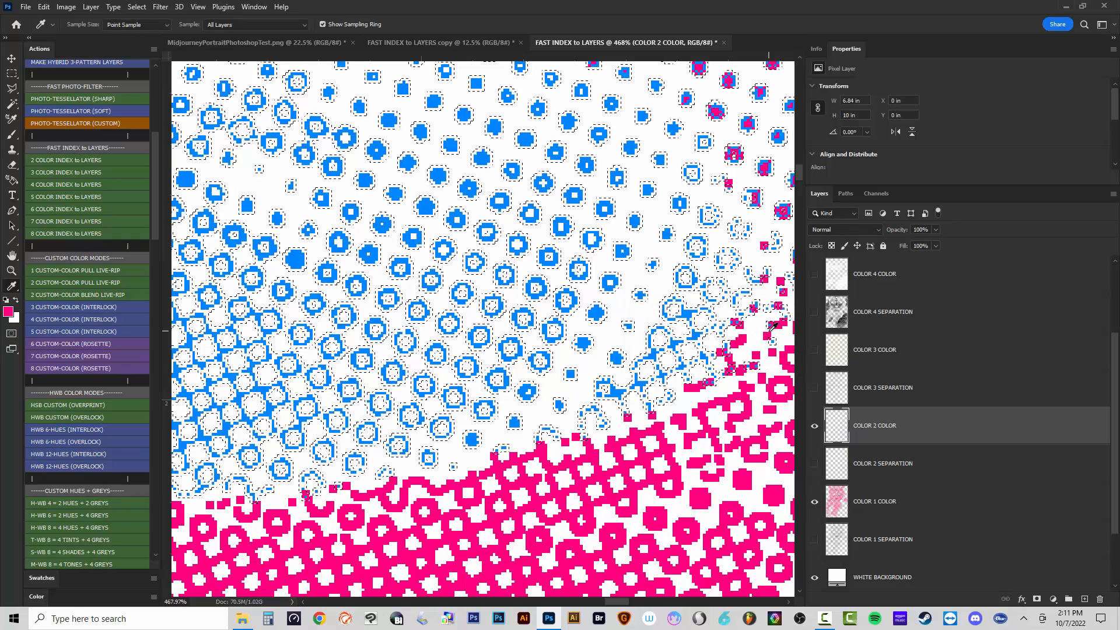
Fill the expanded selection on the COLOR 2 COLOR layer with the dots' own blue, 0084ff, and deselect.
{"action": "left_click", "coordinate": [598, 312]}
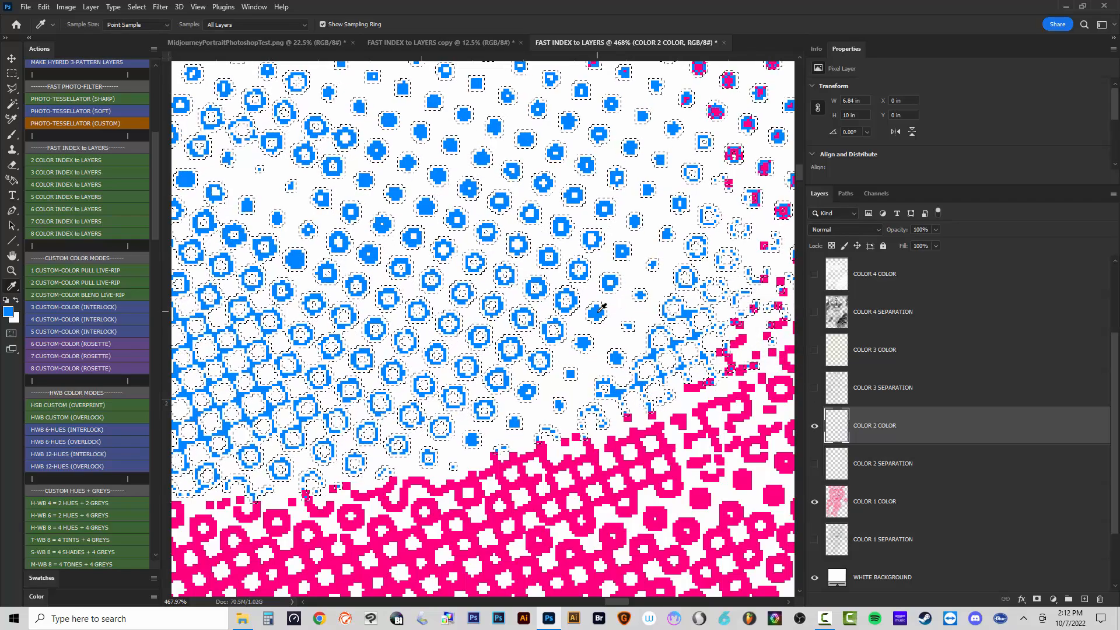
{"action": "key", "text": "shift+F5"}
{"action": "left_click", "coordinate": [813, 293]}
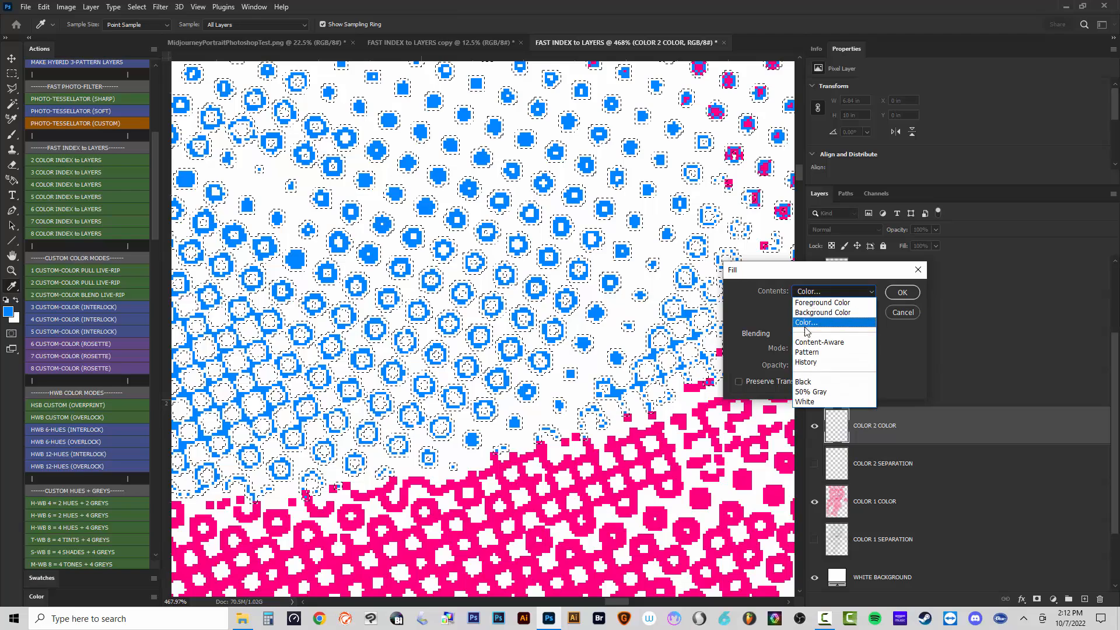
{"action": "left_click", "coordinate": [817, 322]}
{"action": "left_click", "coordinate": [616, 276]}
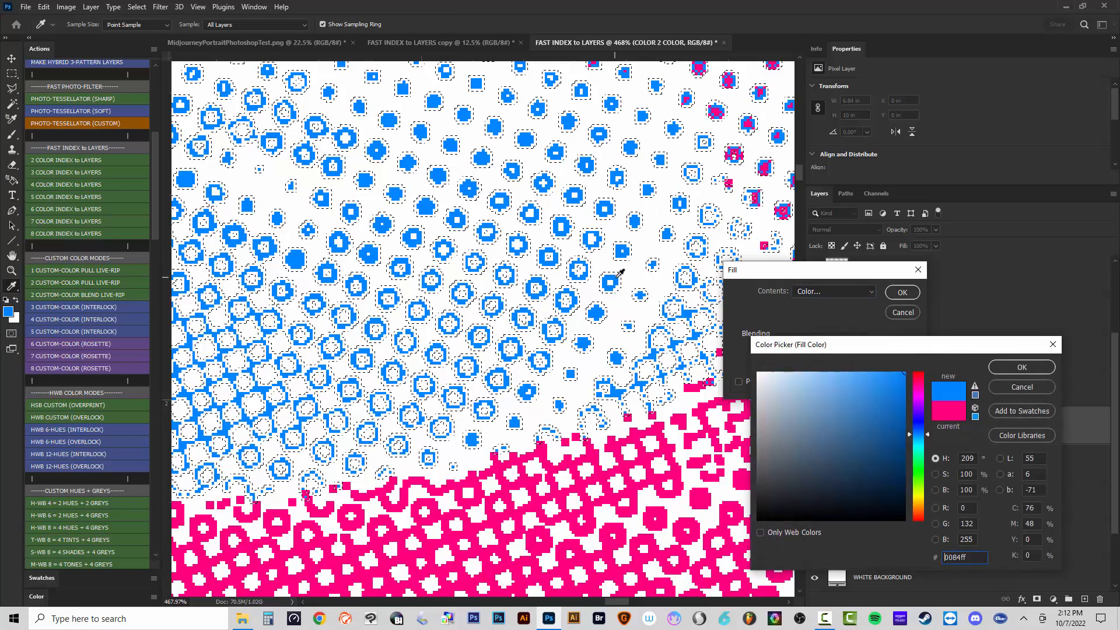
{"action": "left_click", "coordinate": [1019, 367]}
{"action": "left_click", "coordinate": [903, 292]}
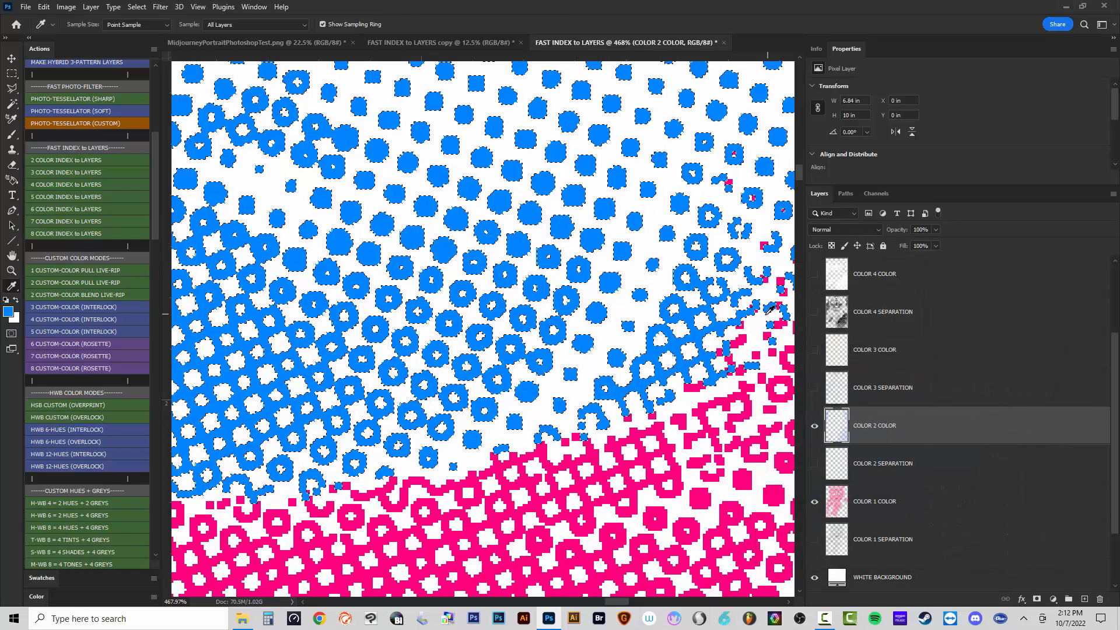
{"action": "key", "text": "ctrl+d"}
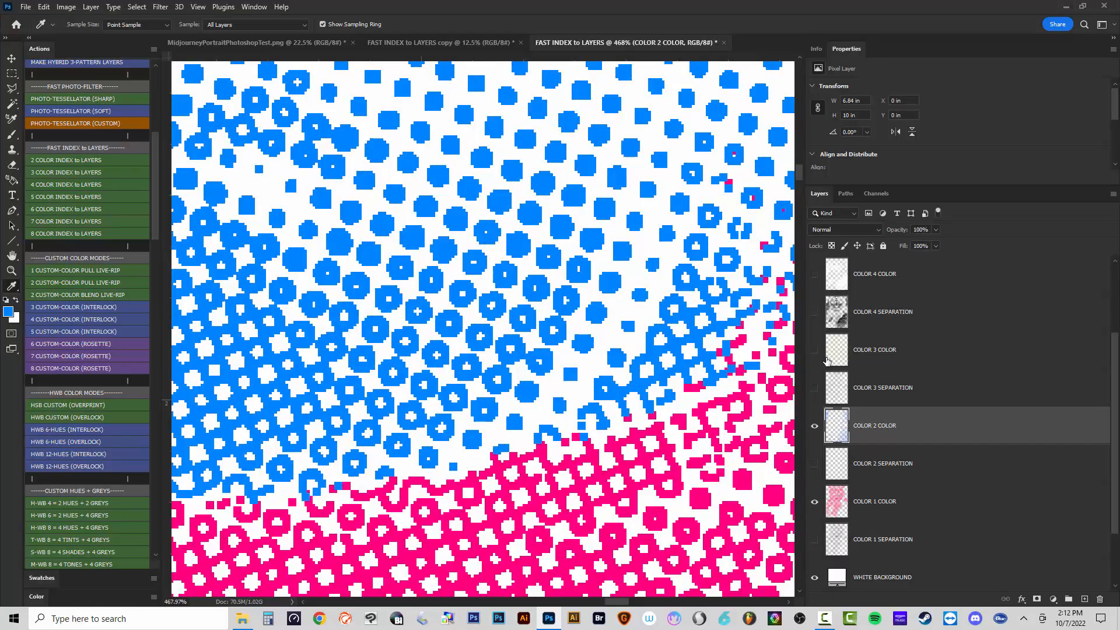
Show the COLOR 3 COLOR layer and make it the active layer.
{"action": "scroll", "coordinate": [508, 267], "scroll_direction": "down", "scroll_amount": 10}
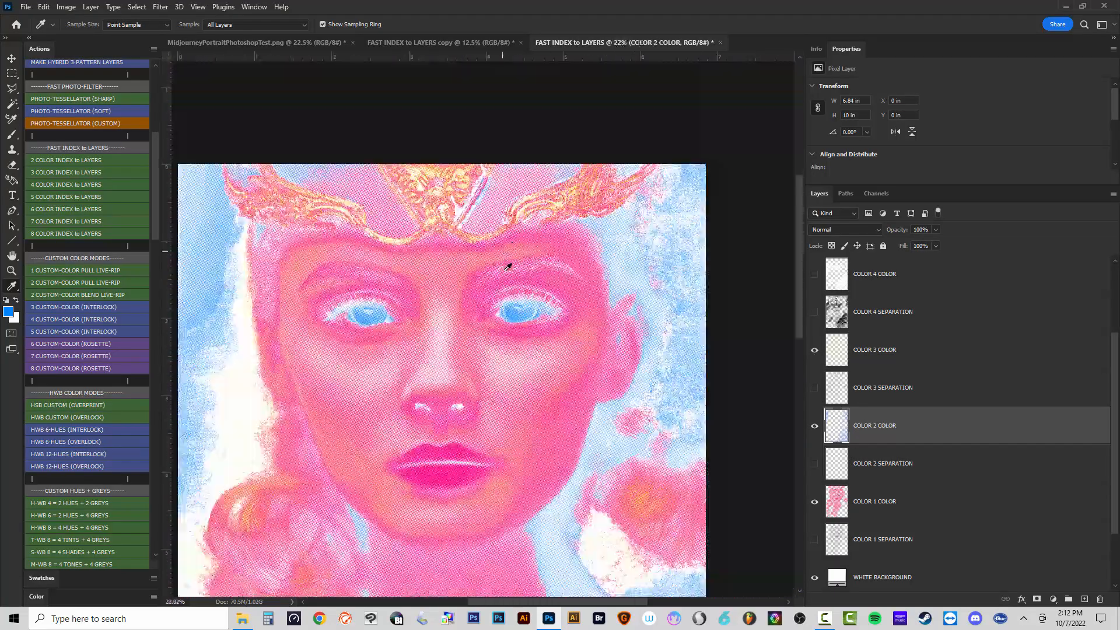
{"action": "left_click_drag", "start_coordinate": [539, 375], "coordinate": [536, 329]}
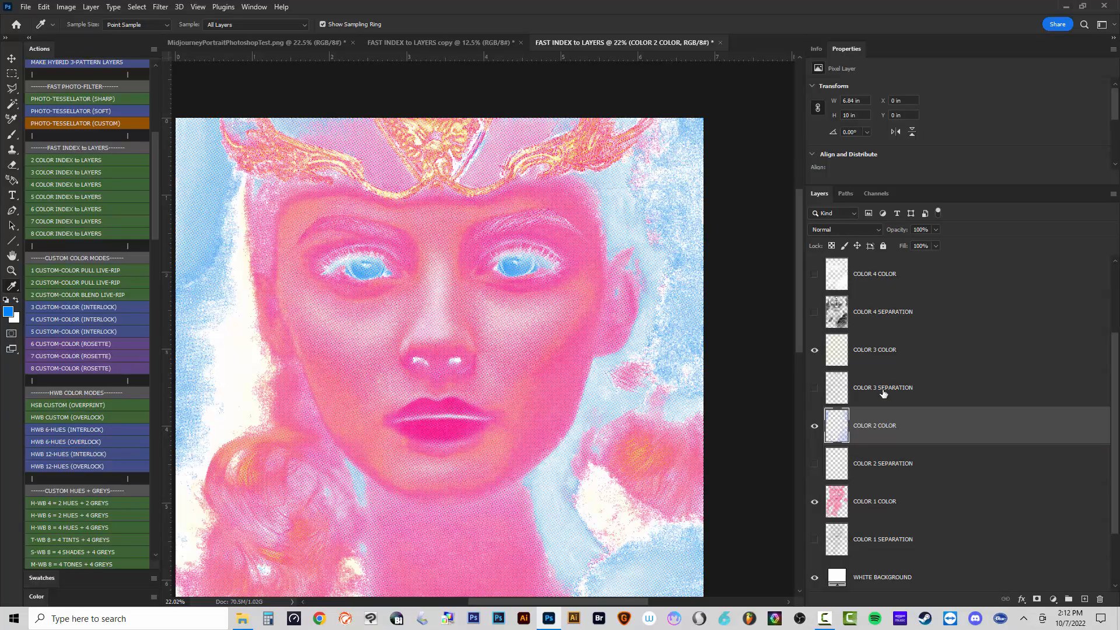
{"action": "left_click", "coordinate": [887, 358]}
{"action": "scroll", "coordinate": [541, 354], "scroll_direction": "up", "scroll_amount": 2}
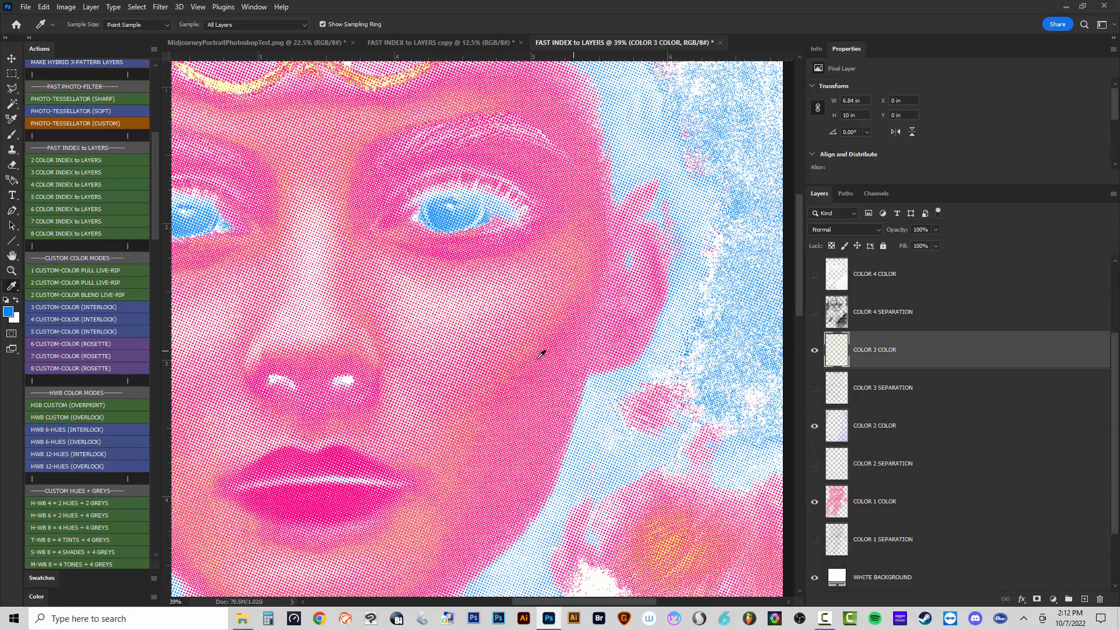
{"action": "scroll", "coordinate": [541, 354], "scroll_direction": "up", "scroll_amount": 8}
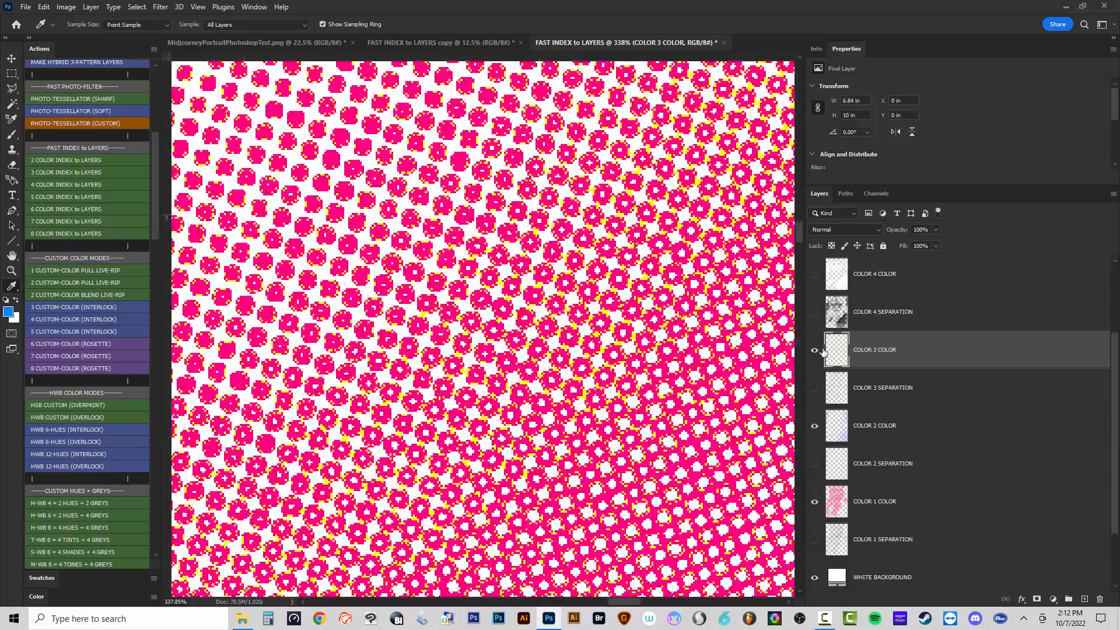
Load the pixels of the COLOR 3 COLOR layer as a selection and expand it by 1 pixel.
{"action": "left_click", "coordinate": [839, 354], "text": "ctrl"}
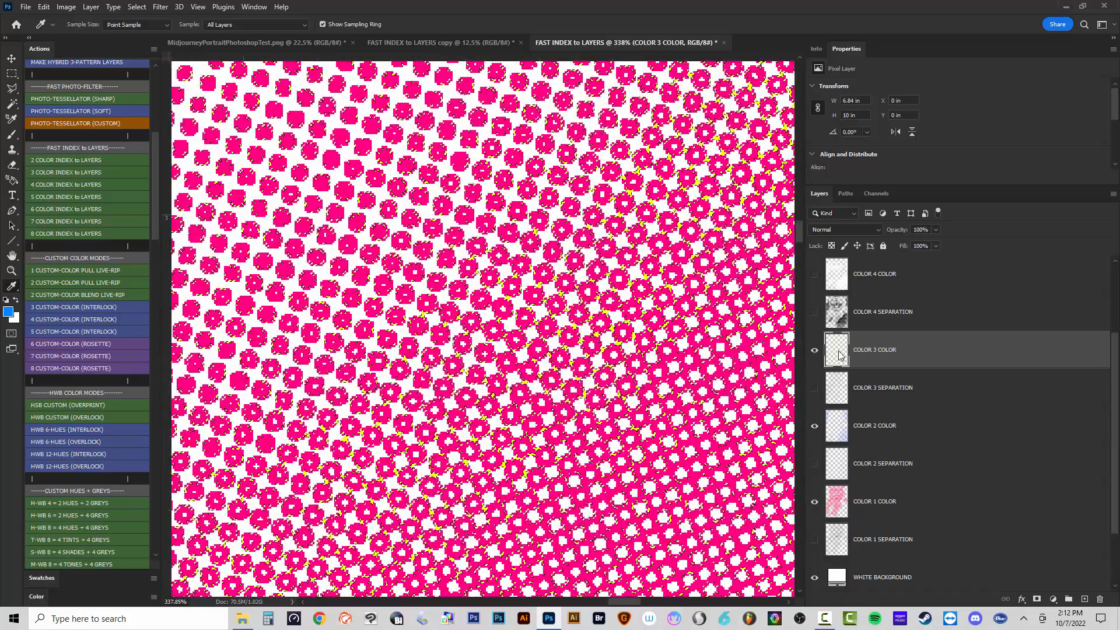
{"action": "left_click", "coordinate": [136, 7]}
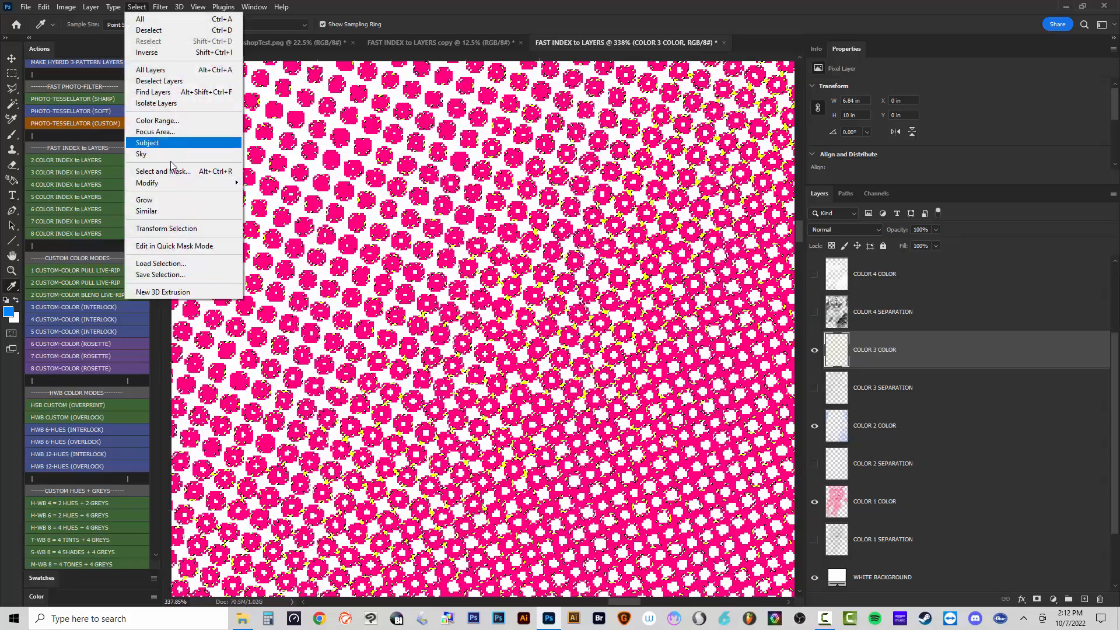
{"action": "mouse_move", "coordinate": [151, 182]}
{"action": "left_click", "coordinate": [275, 204]}
{"action": "left_click", "coordinate": [771, 336]}
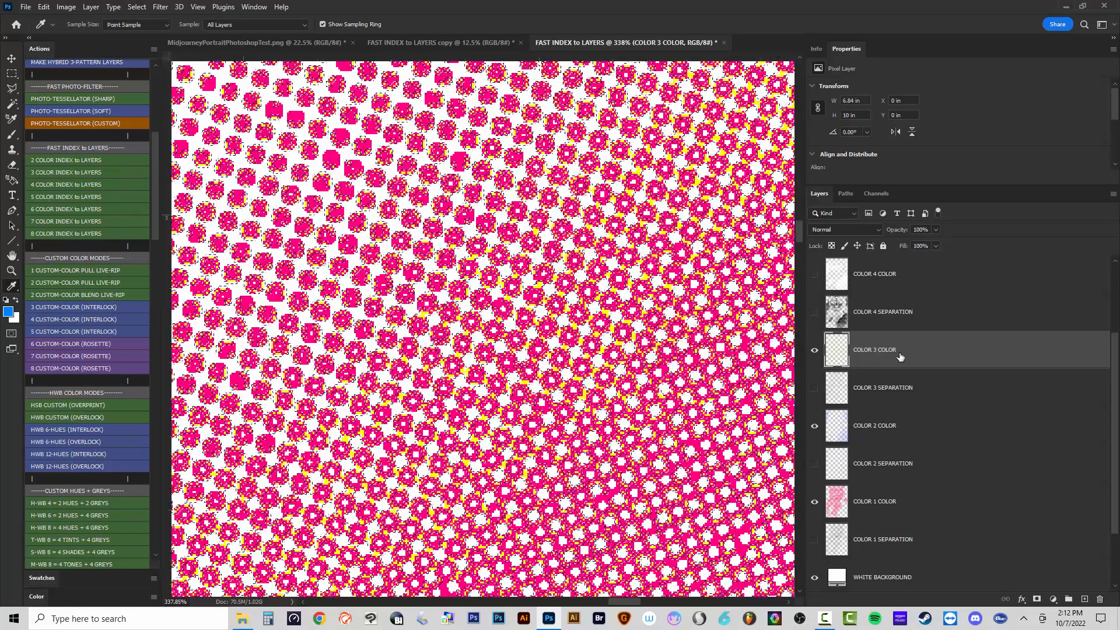
Fill the expanded selection on the COLOR 3 COLOR layer with yellow, ffff00, and deselect.
{"action": "key", "text": "shift+F5"}
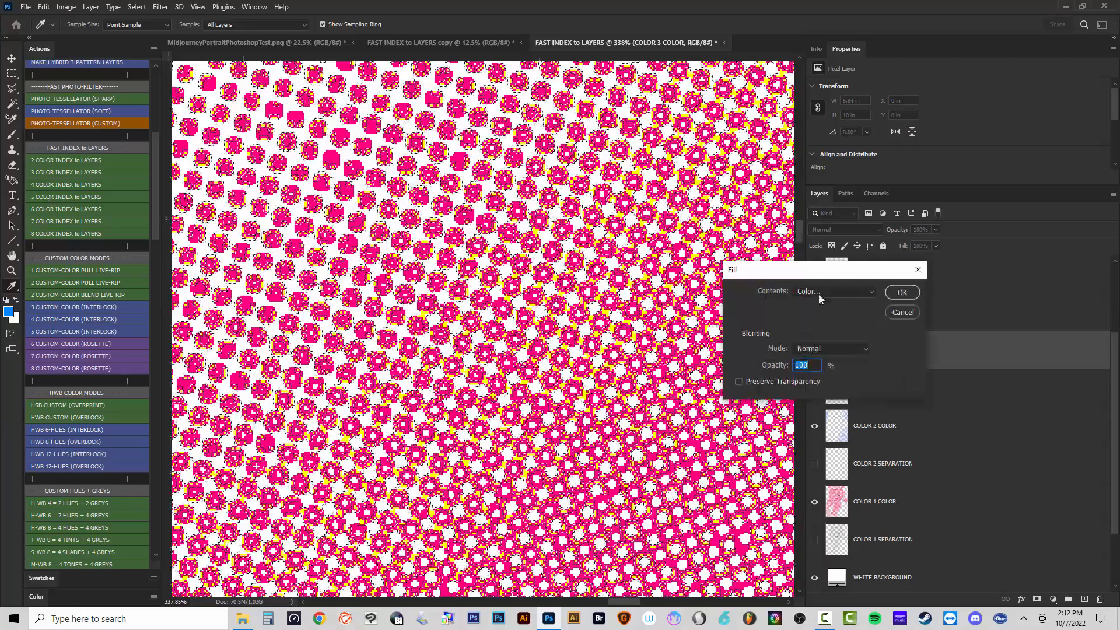
{"action": "left_click", "coordinate": [833, 291]}
{"action": "left_click", "coordinate": [815, 324]}
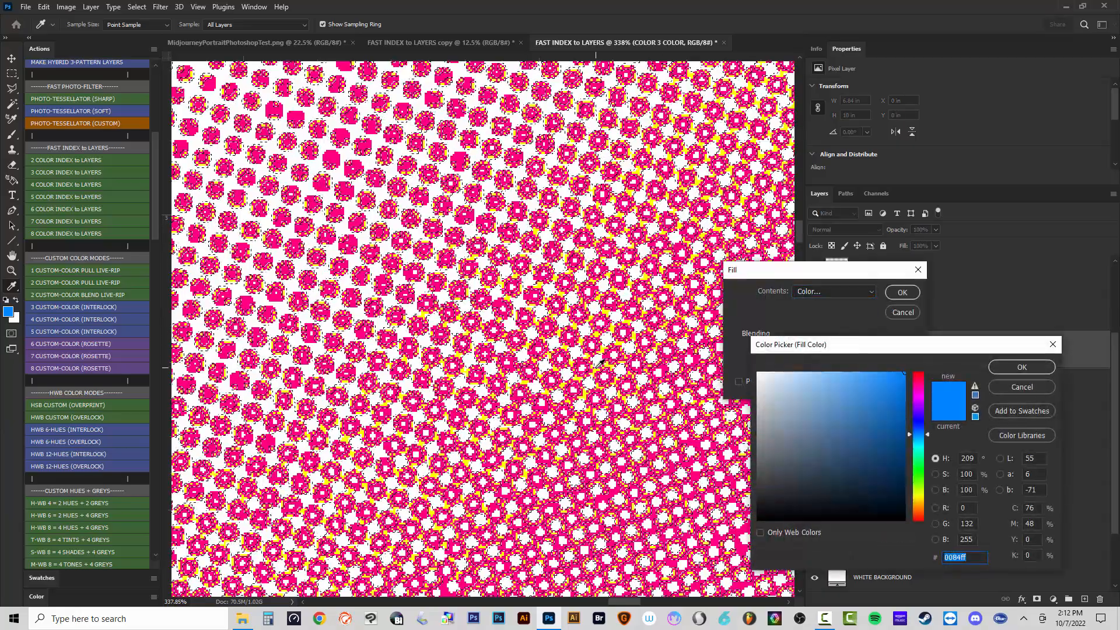
{"action": "type", "text": "ffff00"}
{"action": "left_click", "coordinate": [1020, 366]}
{"action": "left_click", "coordinate": [902, 291]}
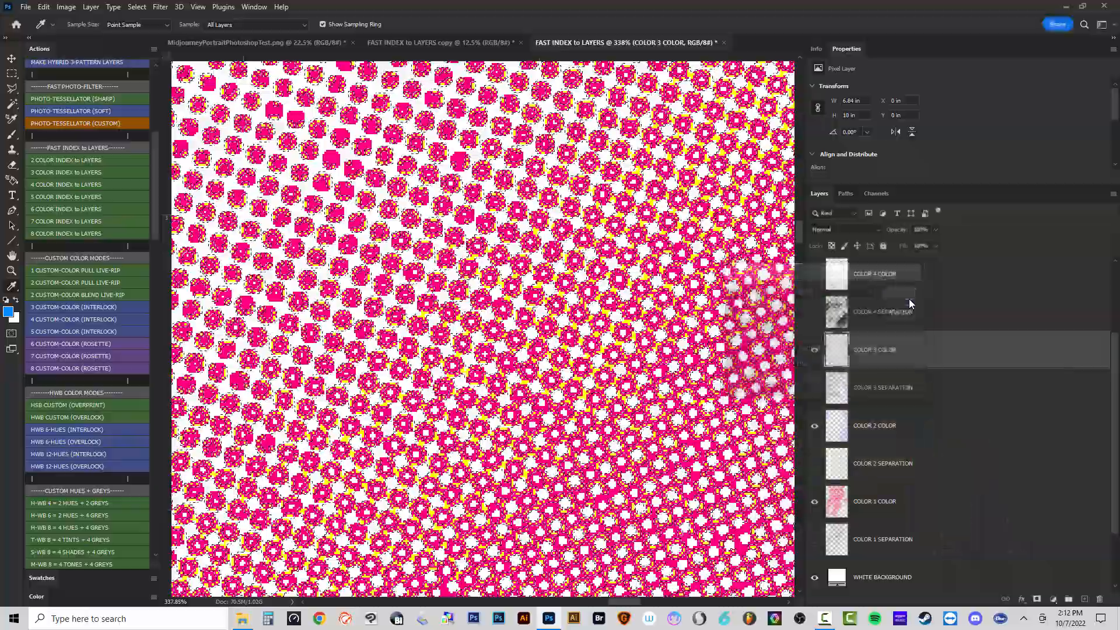
{"action": "scroll", "coordinate": [599, 324], "scroll_direction": "down", "scroll_amount": 5}
{"action": "scroll", "coordinate": [599, 328], "scroll_direction": "down", "scroll_amount": 8}
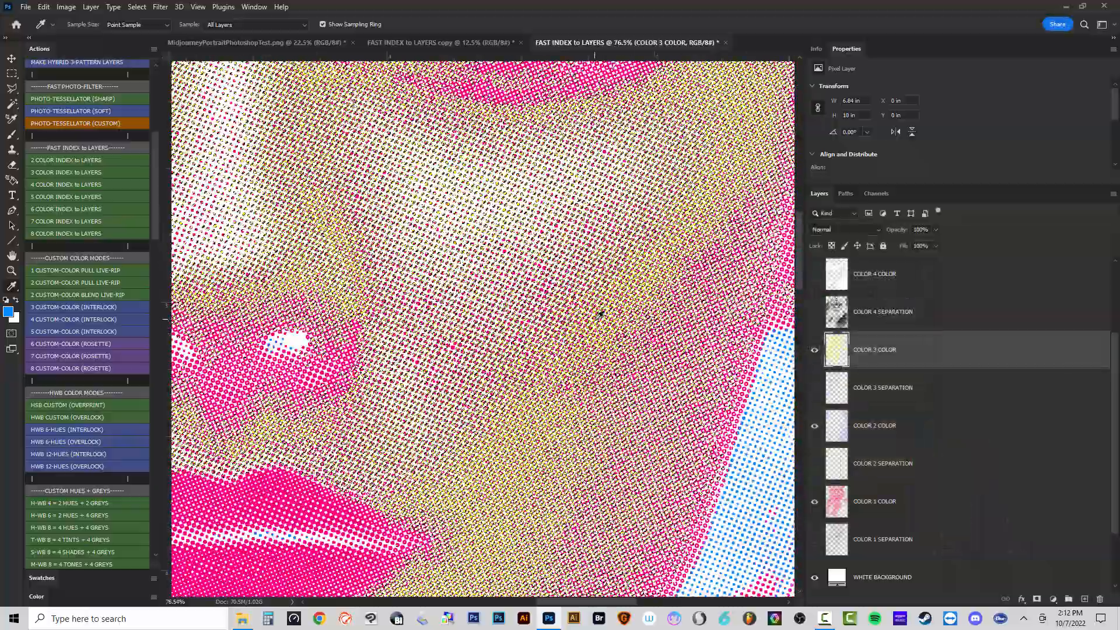
{"action": "scroll", "coordinate": [559, 335], "scroll_direction": "down", "scroll_amount": 2}
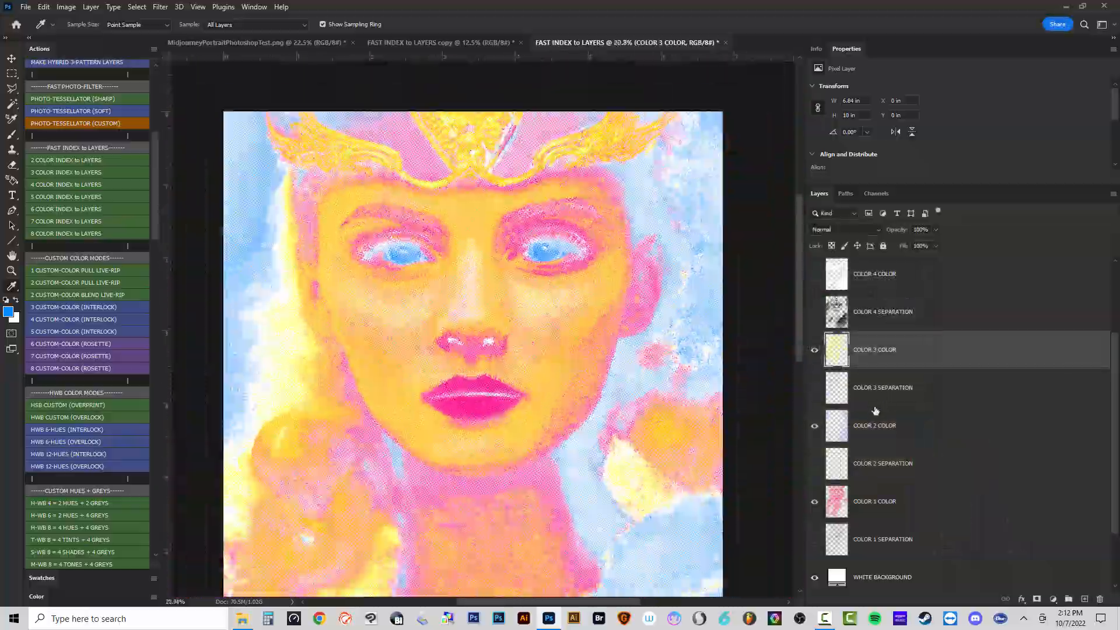
Lower the opacity of the COLOR 3 COLOR layer to 67%.
{"action": "left_click", "coordinate": [937, 230]}
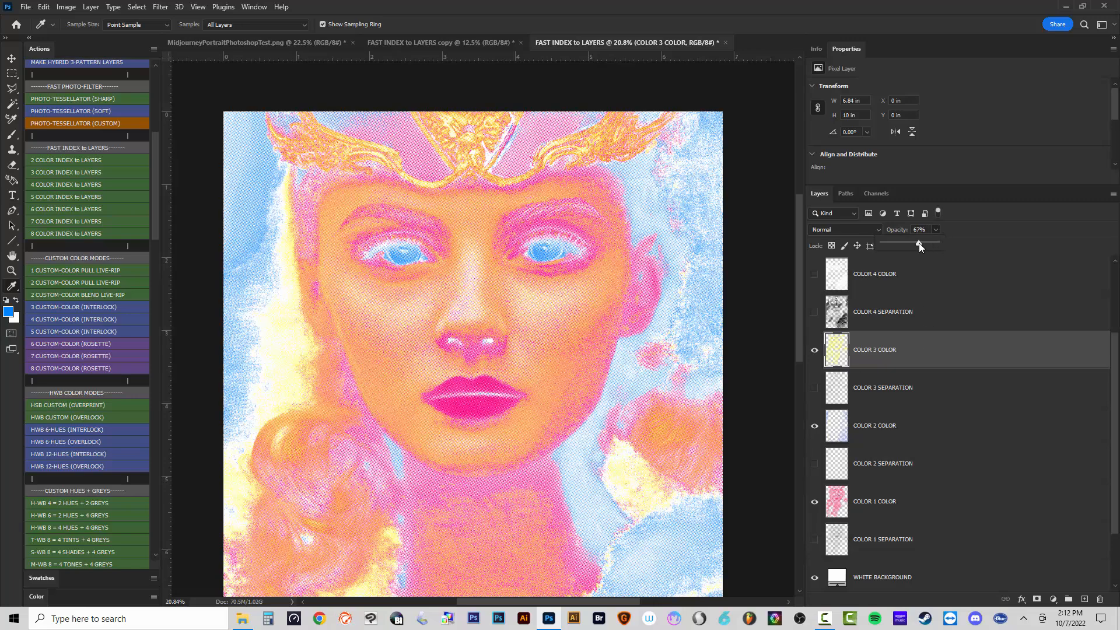
{"action": "left_click", "coordinate": [927, 348]}
Show the COLOR 4 COLOR and COLOR 5 COLOR layers again to complete the portrait.
{"action": "scroll", "coordinate": [914, 373], "scroll_direction": "down", "scroll_amount": 3}
{"action": "scroll", "coordinate": [892, 421], "scroll_direction": "up", "scroll_amount": 5}
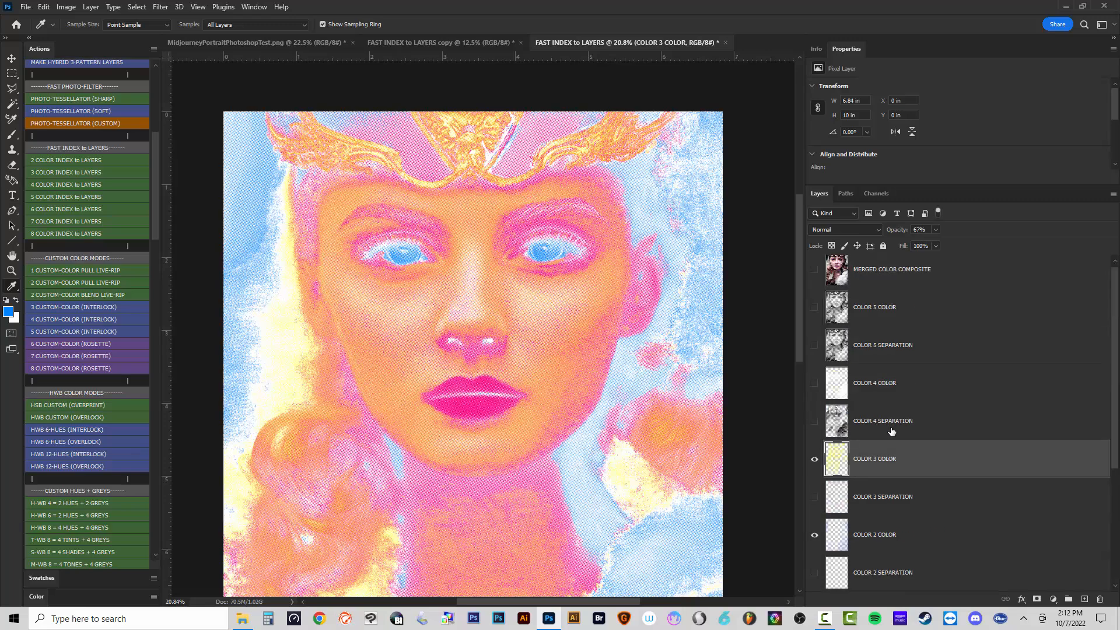
{"action": "left_click", "coordinate": [815, 389]}
{"action": "left_click", "coordinate": [813, 314]}
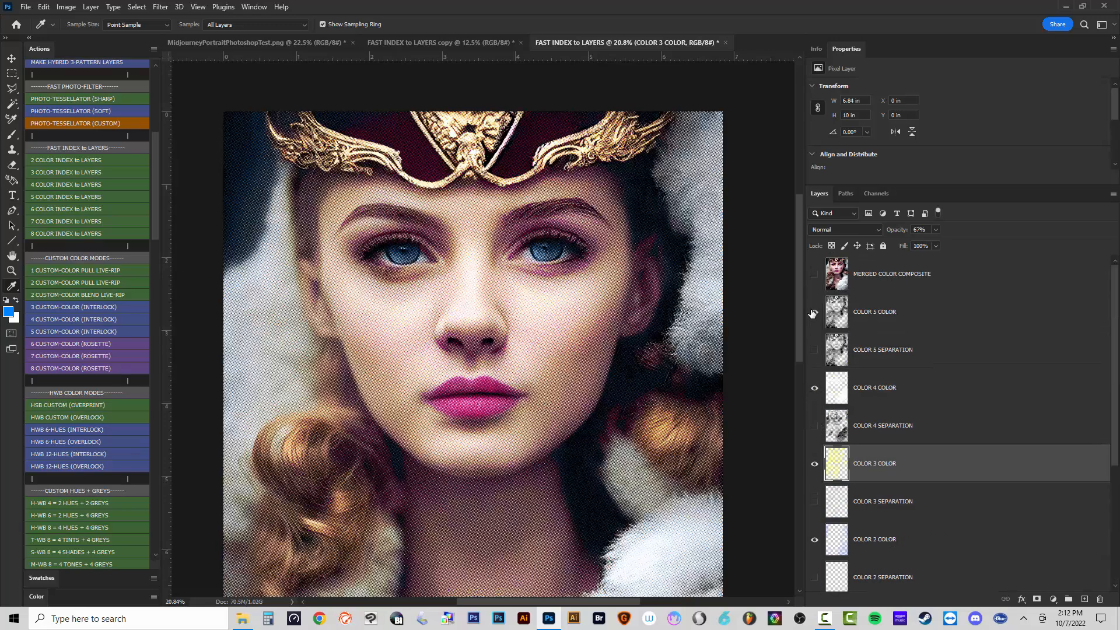
Create a new merged composite layer above MERGED COLOR COMPOSITE, inspect its dots up close, hide it and reselect COLOR 3 COLOR.
{"action": "left_click", "coordinate": [879, 284]}
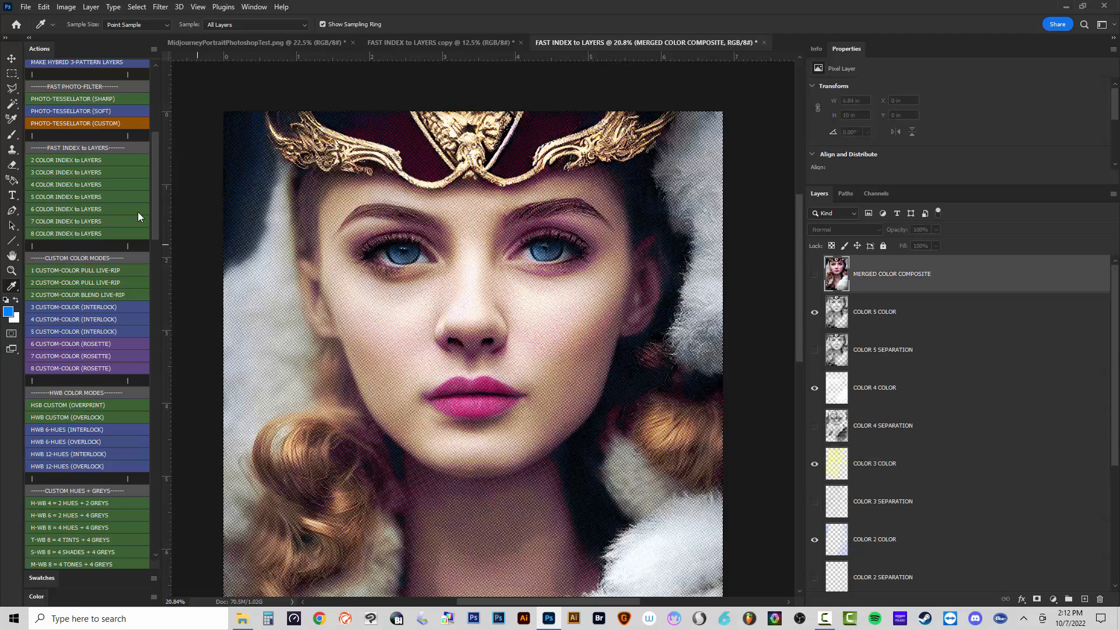
{"action": "scroll", "coordinate": [138, 194], "scroll_direction": "up", "scroll_amount": 5}
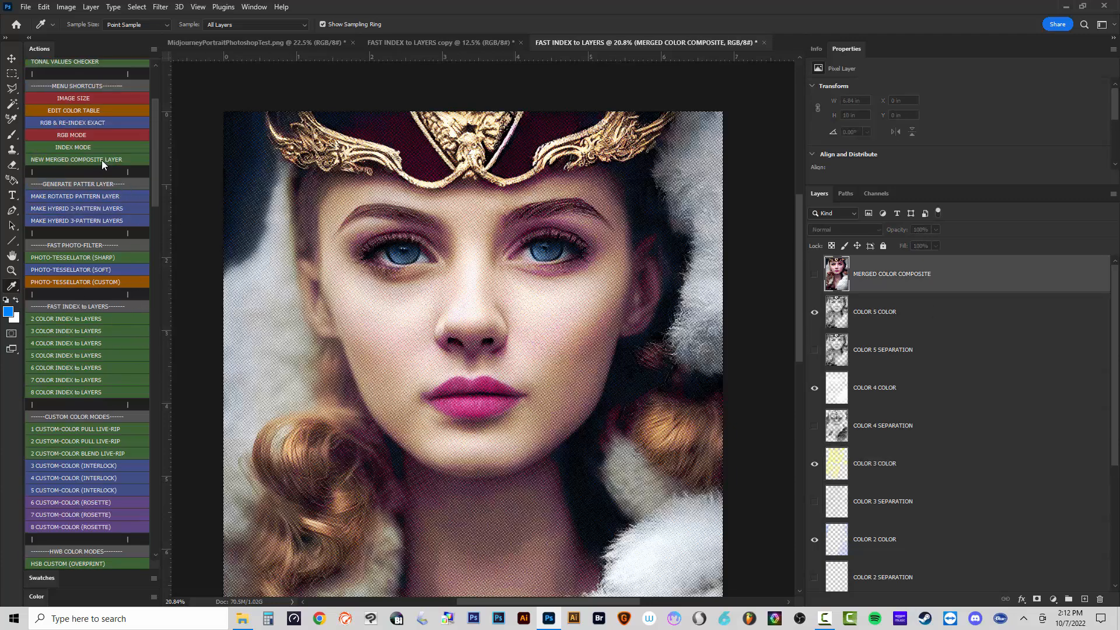
{"action": "left_click", "coordinate": [101, 159]}
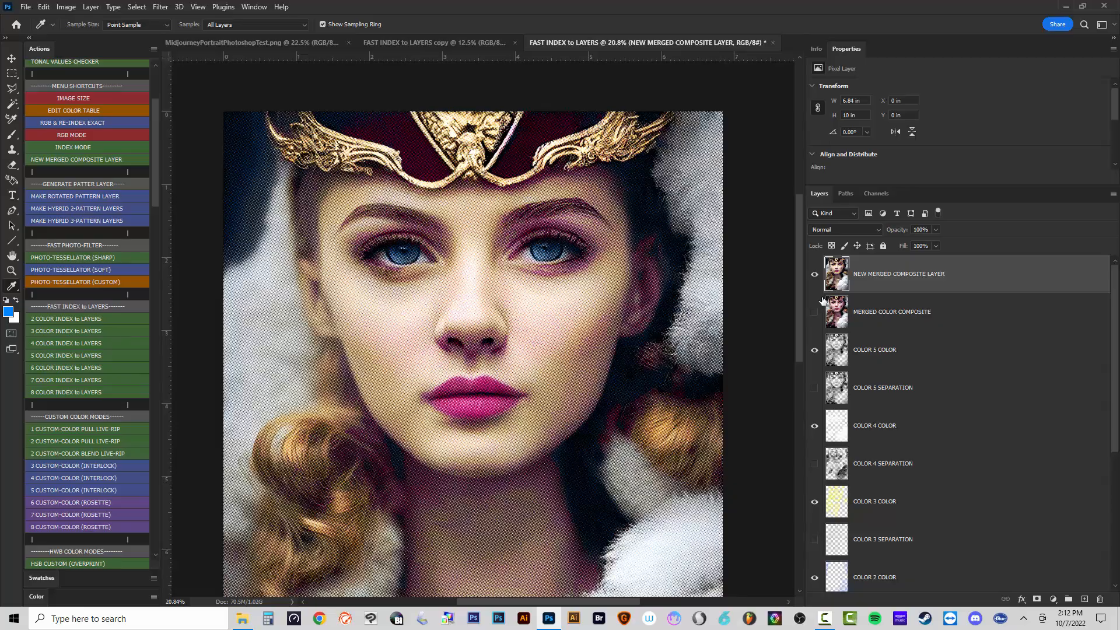
{"action": "scroll", "coordinate": [570, 318], "scroll_direction": "up", "scroll_amount": 5}
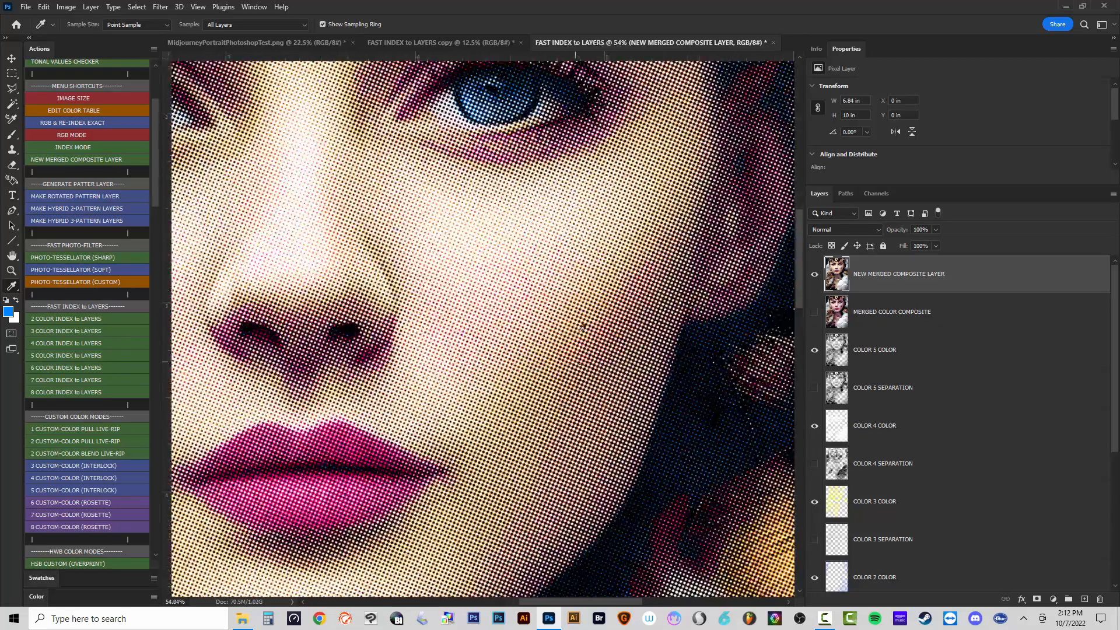
{"action": "scroll", "coordinate": [571, 341], "scroll_direction": "down", "scroll_amount": 3}
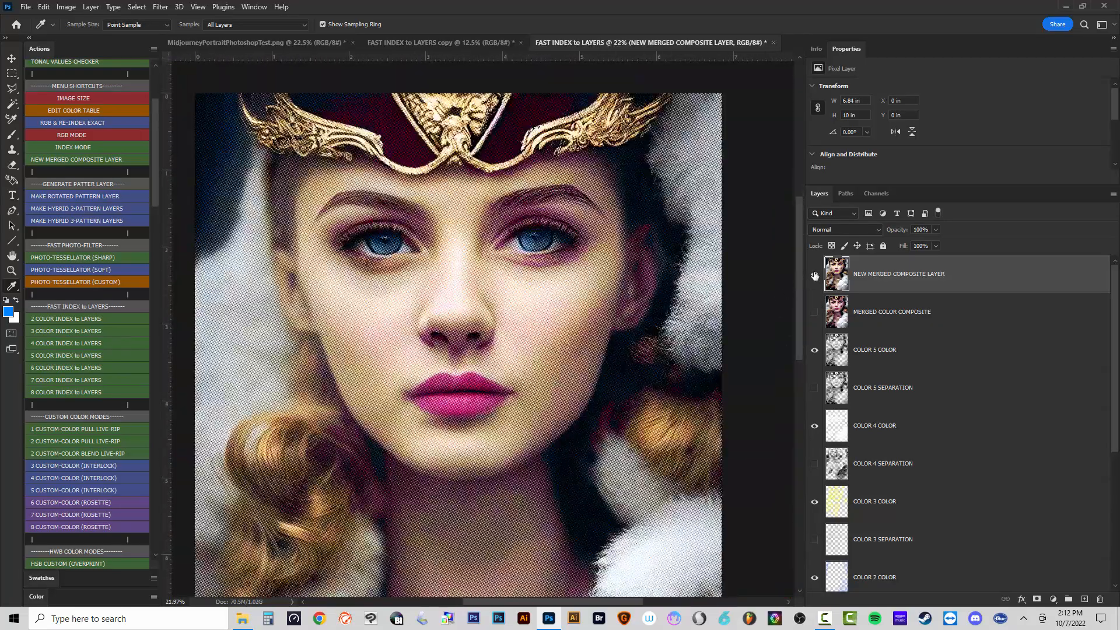
{"action": "left_click", "coordinate": [814, 274]}
{"action": "left_click", "coordinate": [895, 500]}
{"action": "scroll", "coordinate": [914, 391], "scroll_direction": "down", "scroll_amount": 3}
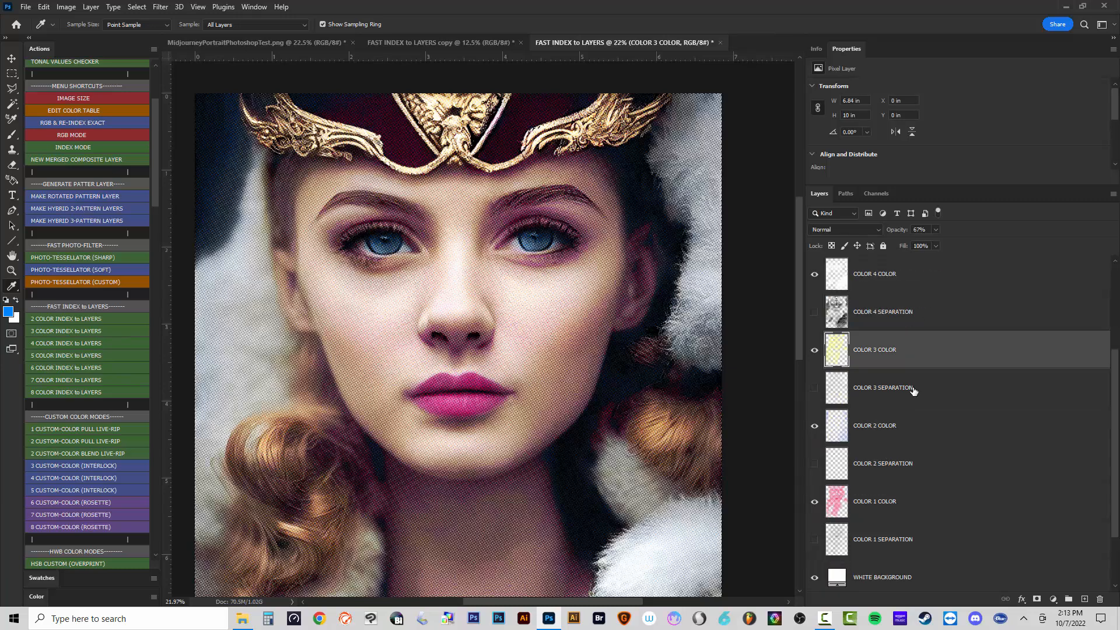
{"action": "scroll", "coordinate": [905, 422], "scroll_direction": "up", "scroll_amount": 2}
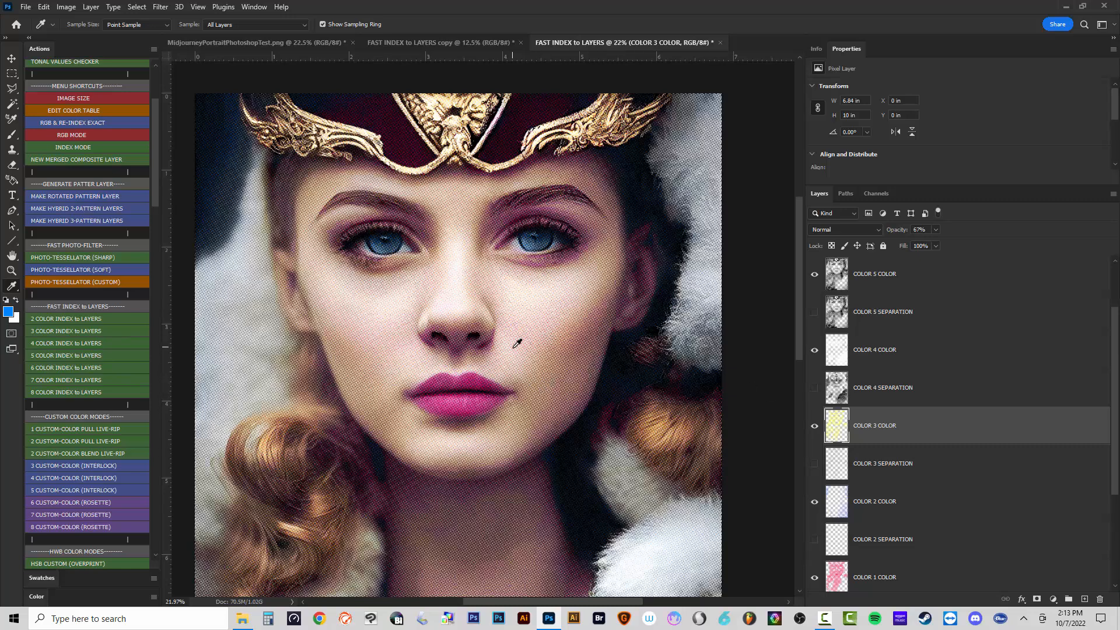
{"action": "scroll", "coordinate": [148, 222], "scroll_direction": "down", "scroll_amount": 9}
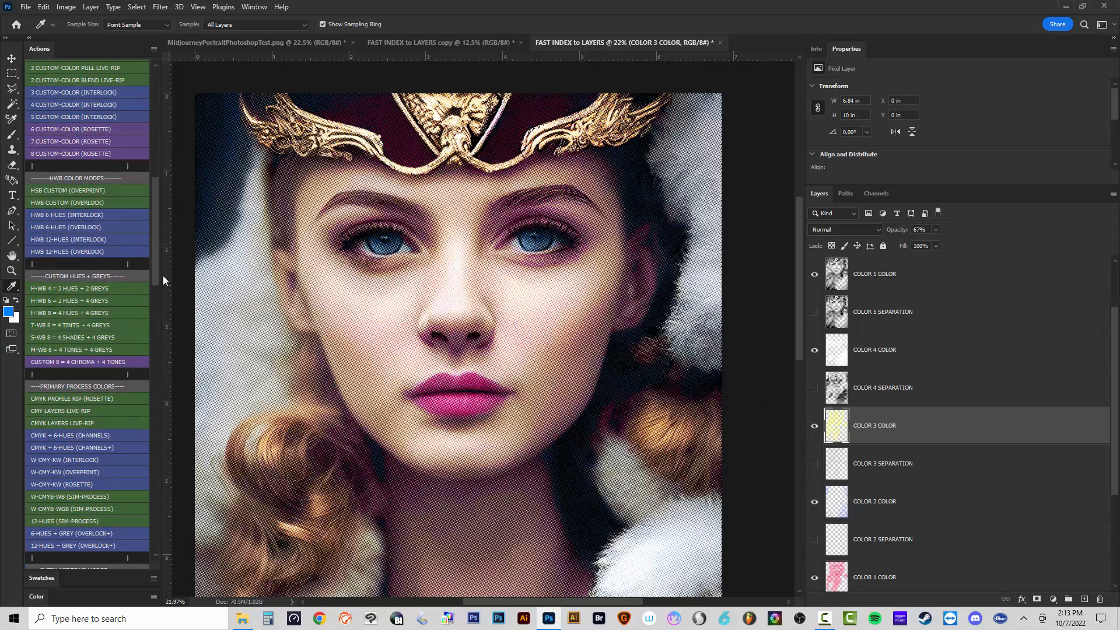
{"action": "scroll", "coordinate": [164, 308], "scroll_direction": "down", "scroll_amount": 3}
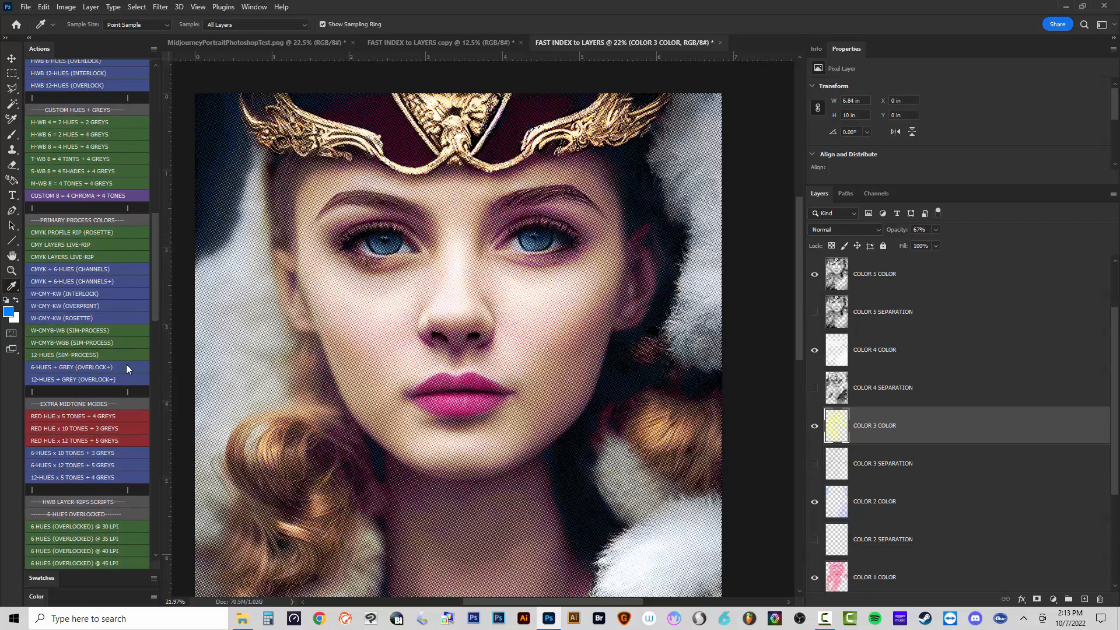
Hide the COLOR 4 COLOR and COLOR 5 COLOR layers, examine the remaining color dots up close, and show both layers again.
{"action": "left_click", "coordinate": [815, 276]}
{"action": "left_click", "coordinate": [814, 353]}
{"action": "scroll", "coordinate": [525, 344], "scroll_direction": "up", "scroll_amount": 8}
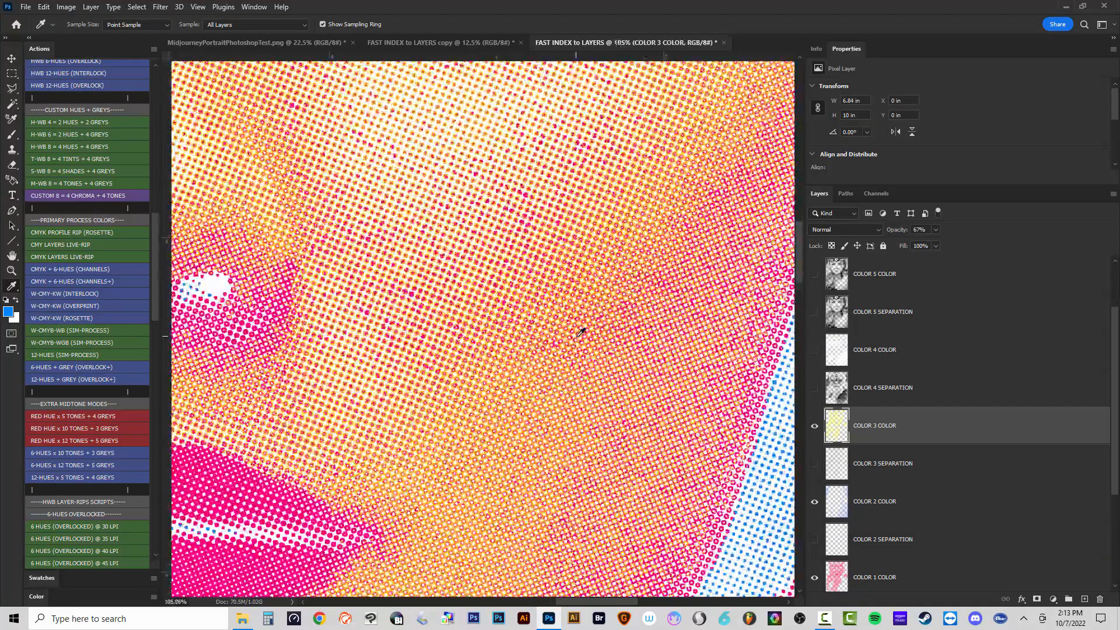
{"action": "scroll", "coordinate": [540, 350], "scroll_direction": "down", "scroll_amount": 4}
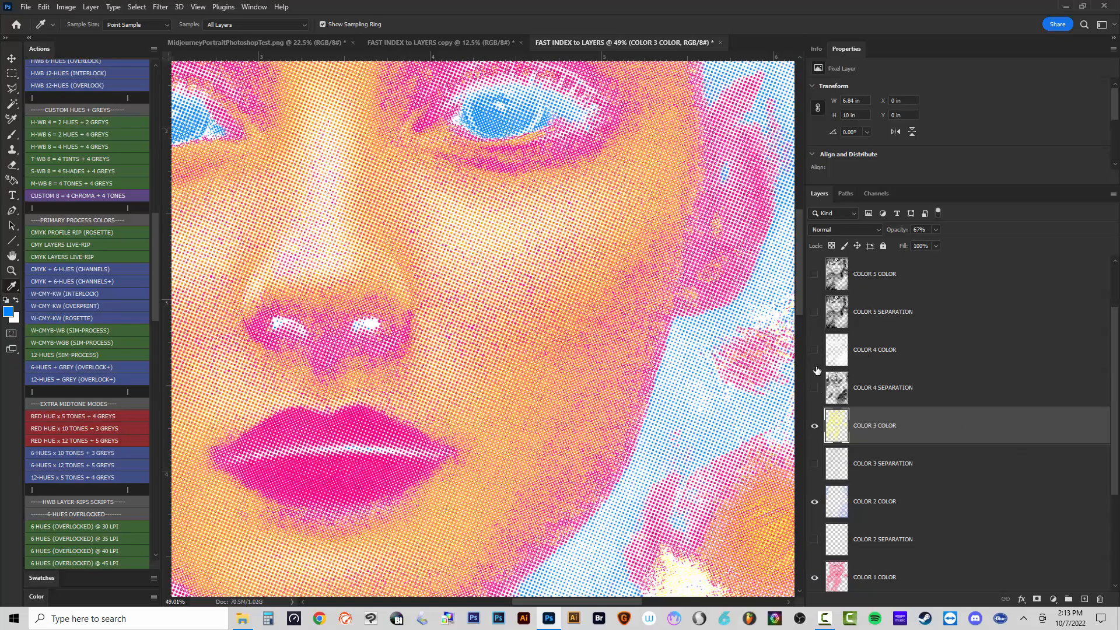
{"action": "left_click", "coordinate": [815, 350]}
{"action": "left_click", "coordinate": [815, 274]}
{"action": "scroll", "coordinate": [642, 279], "scroll_direction": "down", "scroll_amount": 4}
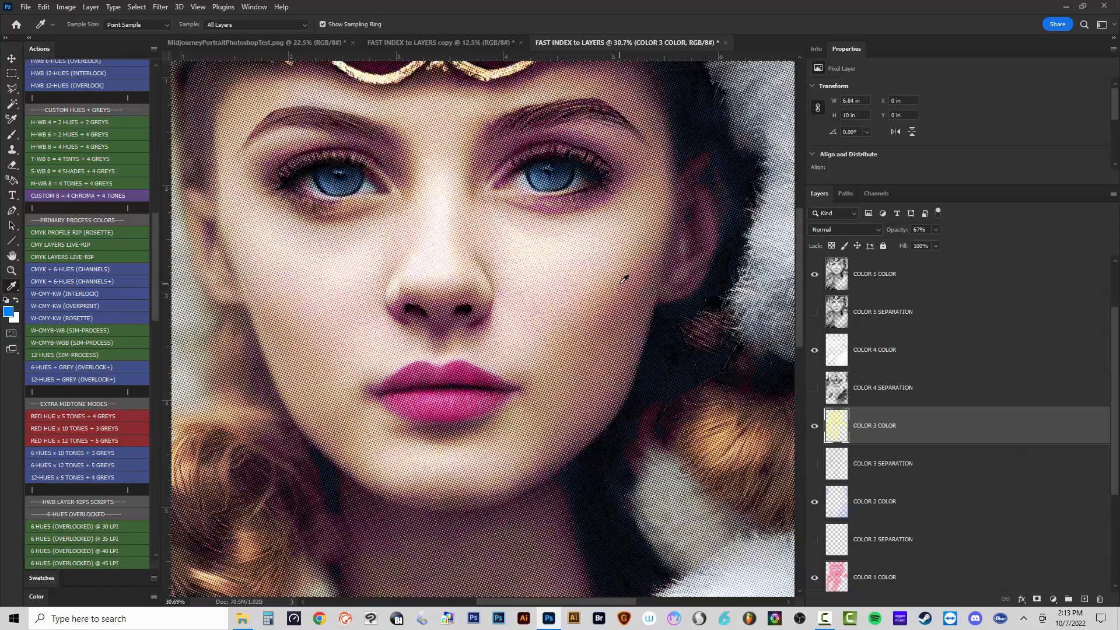
{"action": "scroll", "coordinate": [557, 372], "scroll_direction": "up", "scroll_amount": 1}
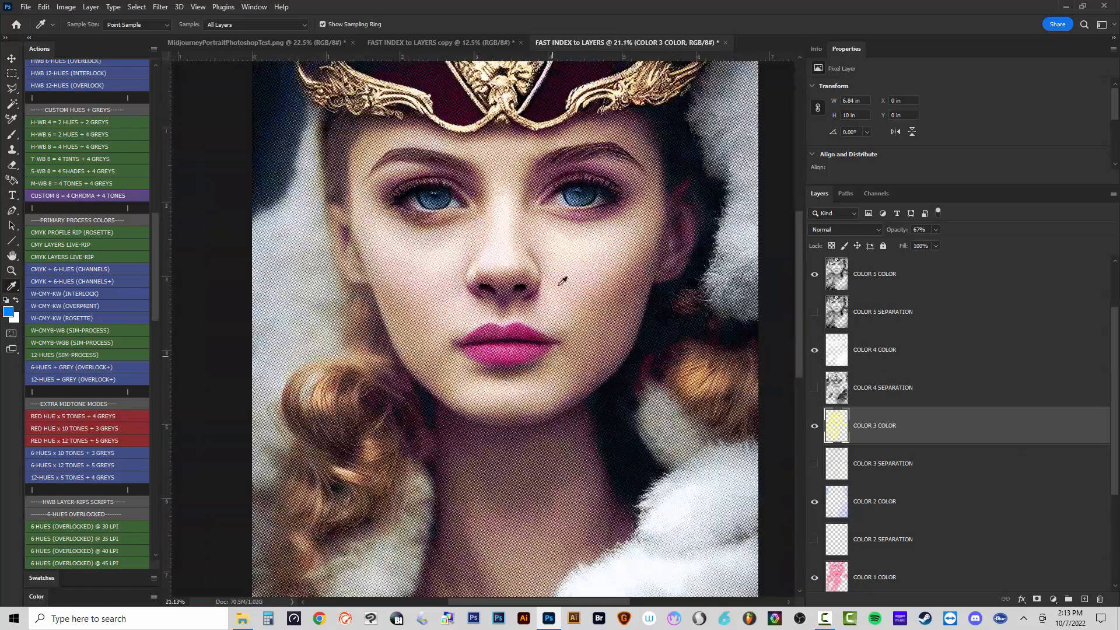
Close the FAST INDEX to LAYERS document and its copy without saving either one.
{"action": "left_click", "coordinate": [726, 43]}
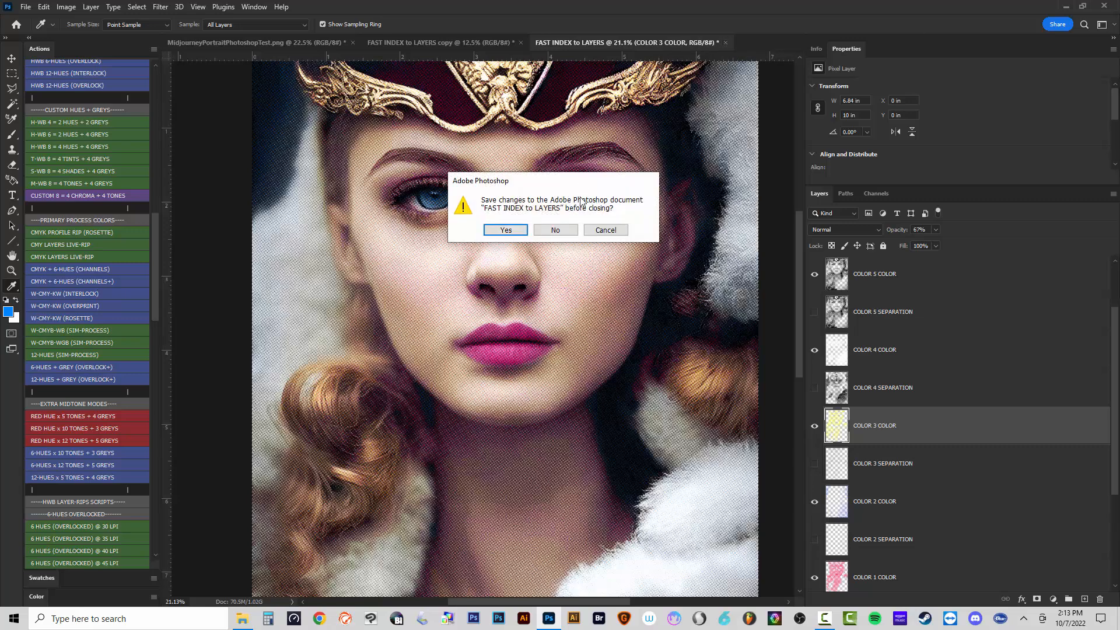
{"action": "left_click", "coordinate": [554, 228]}
{"action": "left_click", "coordinate": [521, 44]}
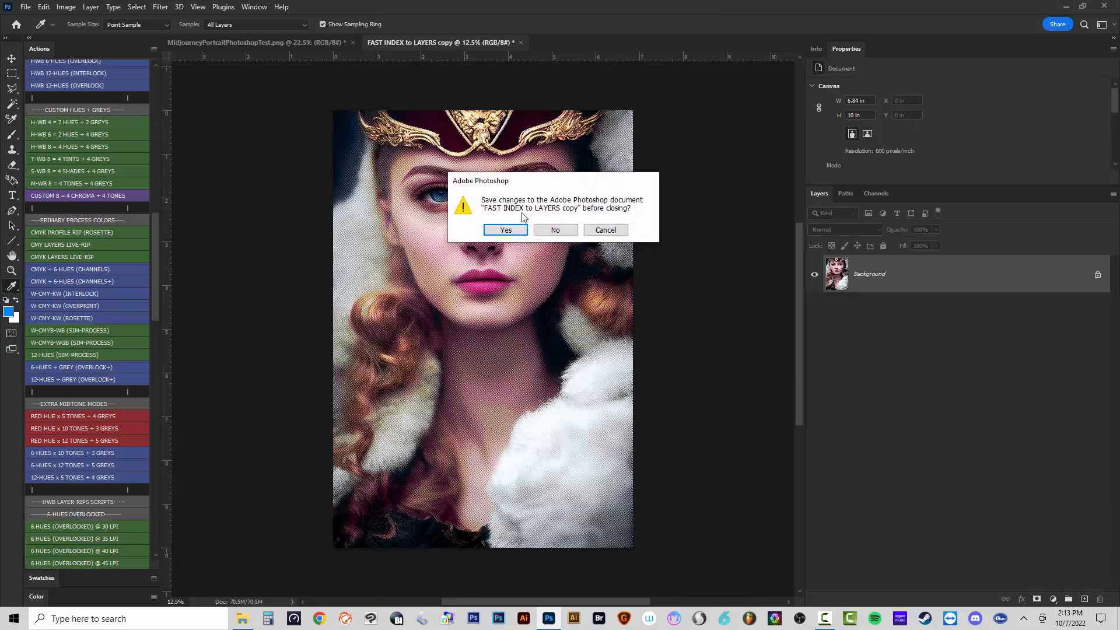
{"action": "left_click", "coordinate": [554, 229]}
Run the HWB 6-HUES (OVERLOCK) action on the original portrait, accepting an image size of 6.843 × 10 inches at 600 pixels/inch.
{"action": "scroll", "coordinate": [80, 410], "scroll_direction": "down", "scroll_amount": 3}
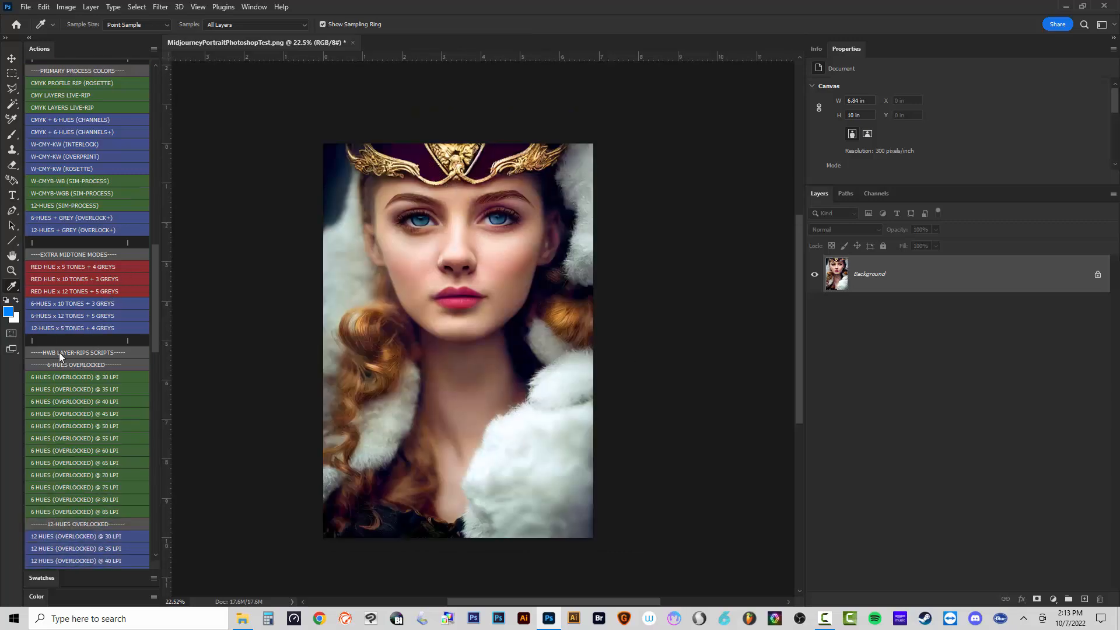
{"action": "scroll", "coordinate": [59, 352], "scroll_direction": "down", "scroll_amount": 1}
{"action": "left_click_drag", "start_coordinate": [156, 311], "coordinate": [93, 219]}
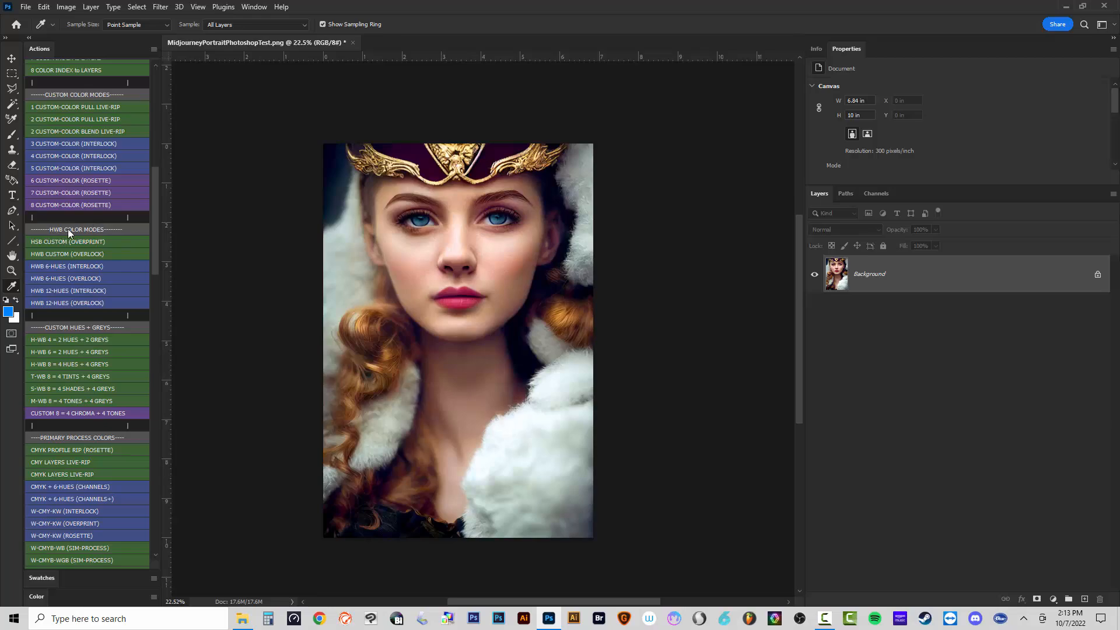
{"action": "left_click", "coordinate": [59, 279]}
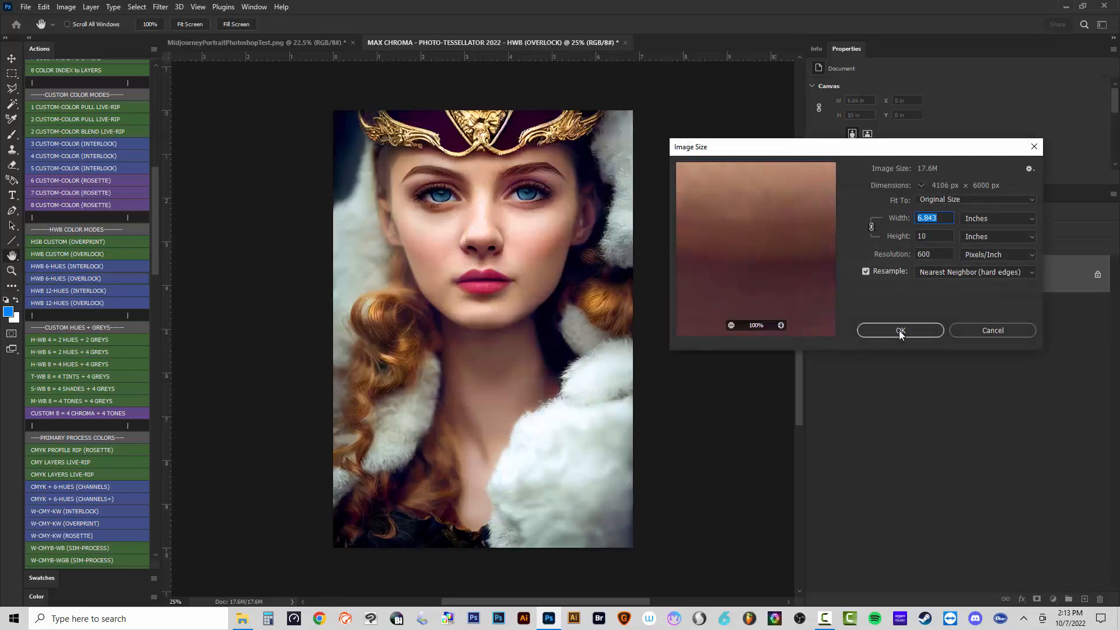
{"action": "left_click", "coordinate": [899, 328]}
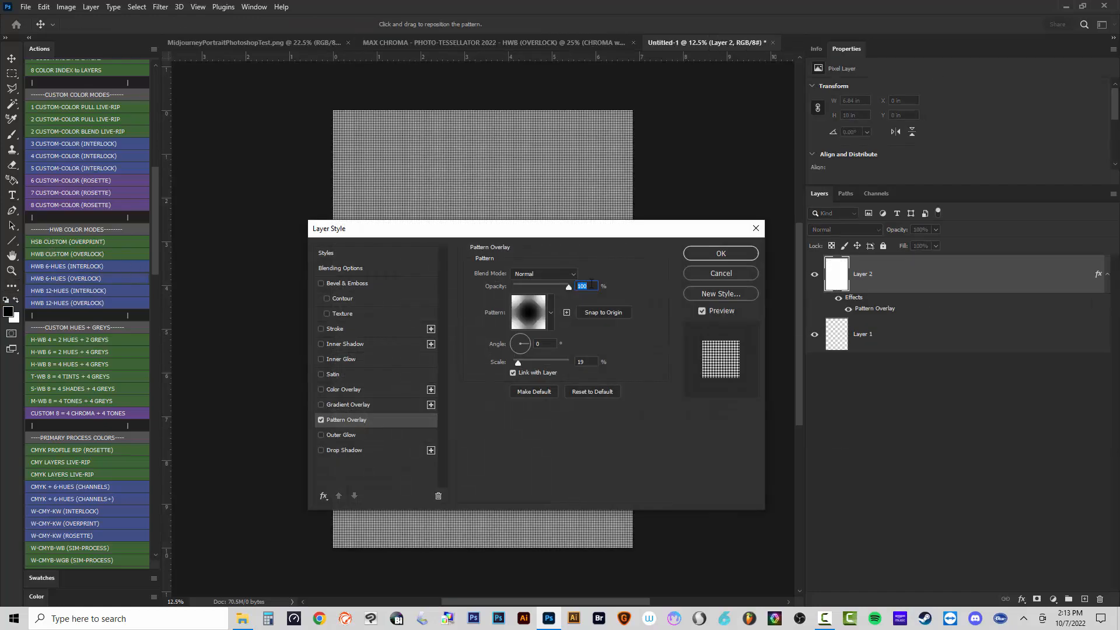
Accept the first halftone's pattern overlay at 19% scale and both of its 22.5° canvas rotations.
{"action": "left_click", "coordinate": [703, 254]}
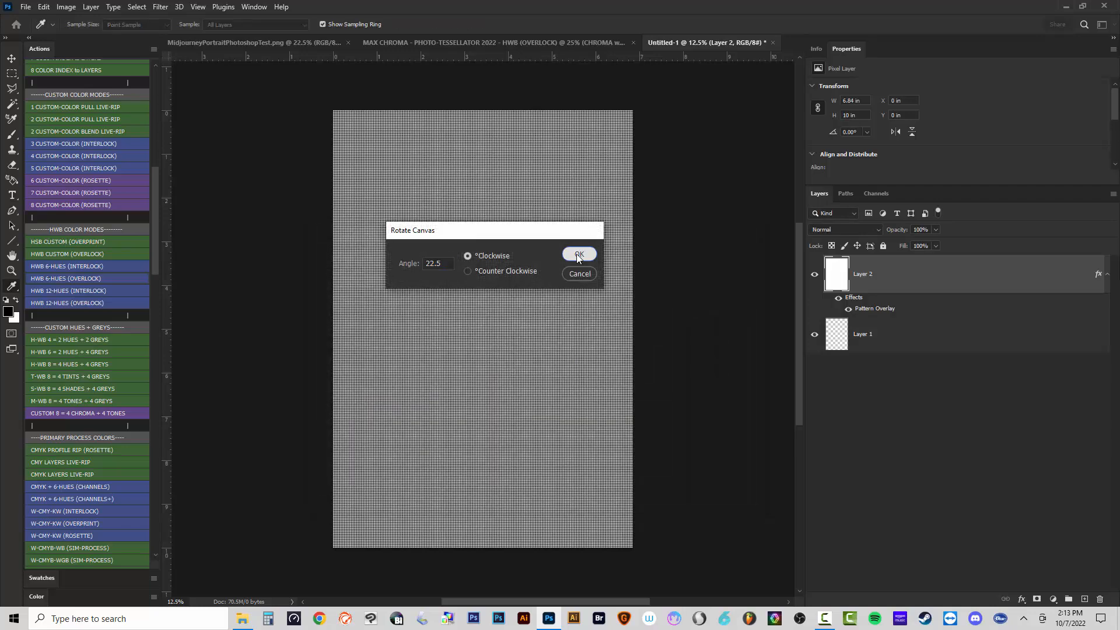
{"action": "left_click", "coordinate": [577, 252]}
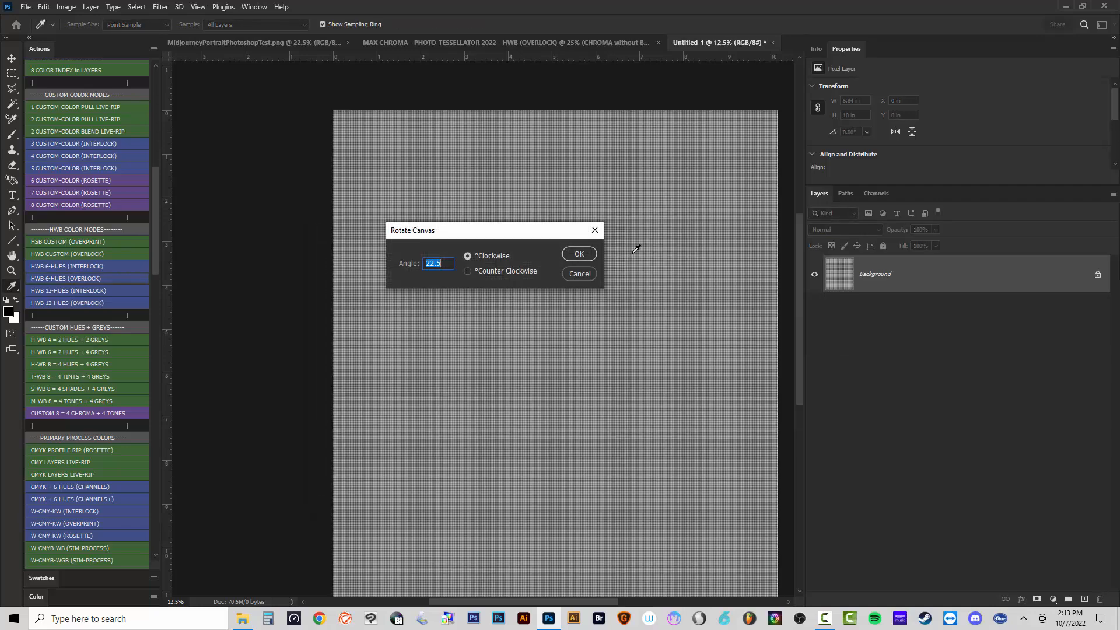
{"action": "left_click", "coordinate": [577, 253]}
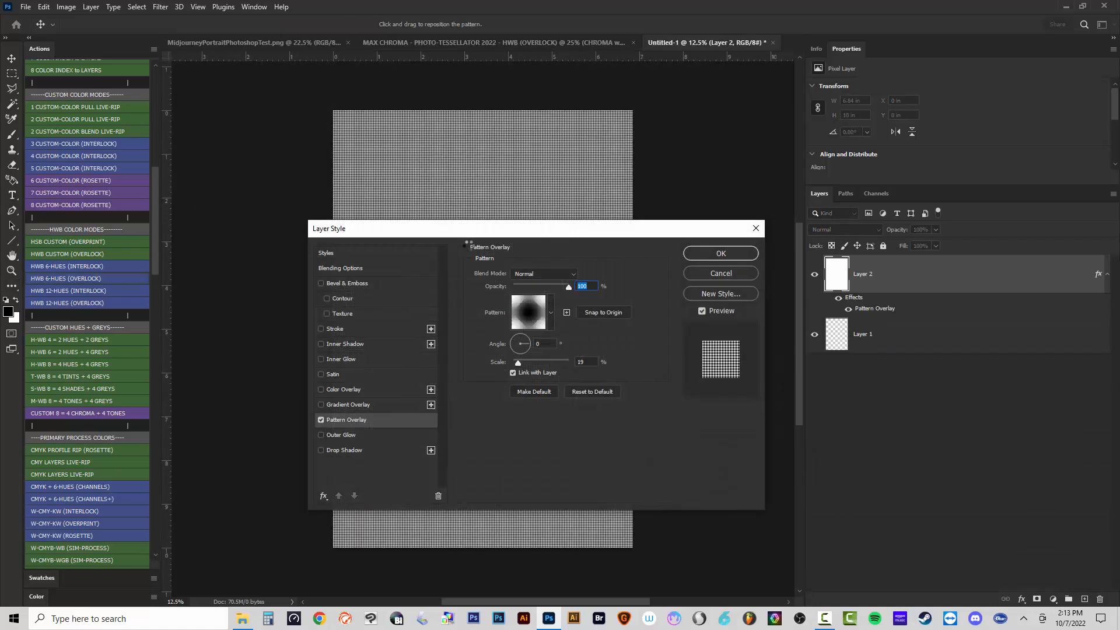
Accept the second halftone's pattern overlay at 19% scale and both of its 67.5° canvas rotations.
{"action": "left_click", "coordinate": [717, 253]}
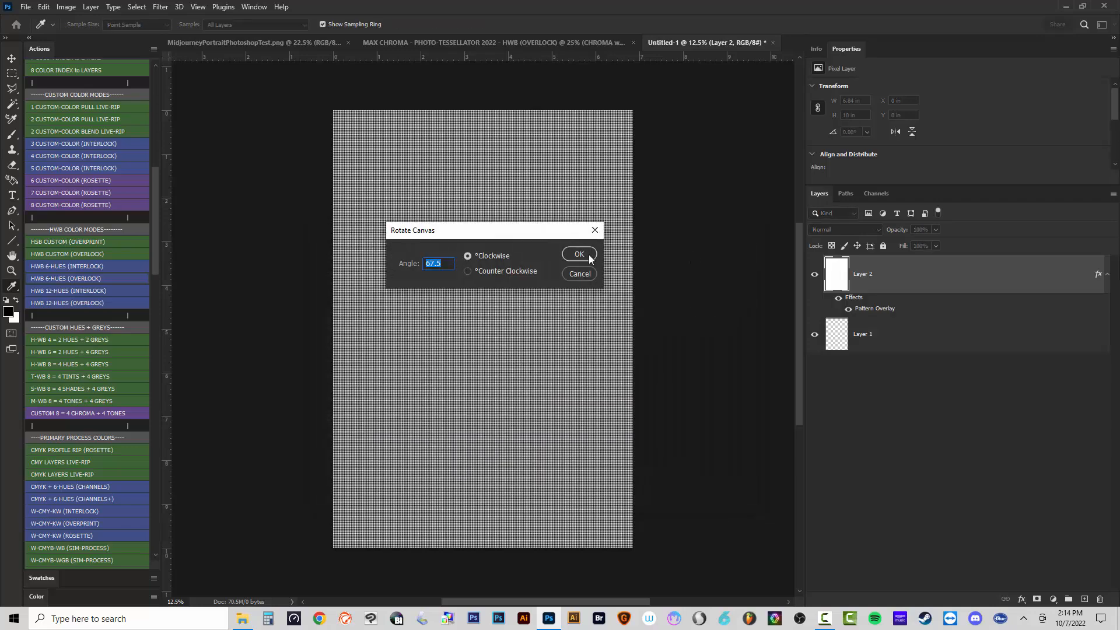
{"action": "left_click", "coordinate": [589, 255]}
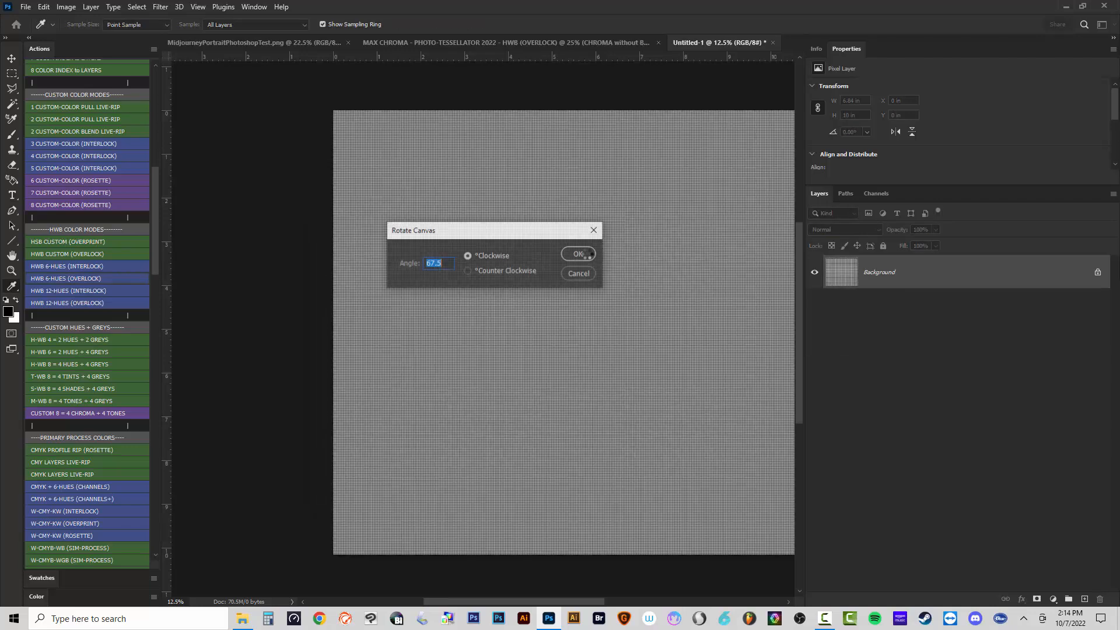
{"action": "left_click", "coordinate": [583, 253]}
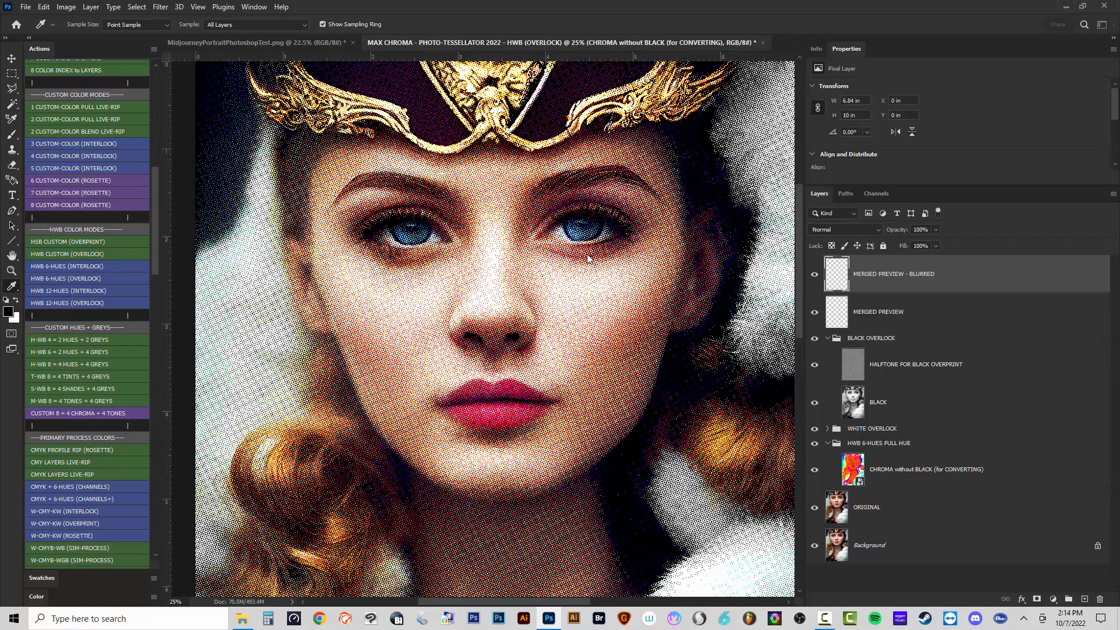
Hide both merged preview layers and the BLACK OVERLOCK and WHITE OVERLOCK groups so only the hue layer shows.
{"action": "left_click", "coordinate": [814, 274]}
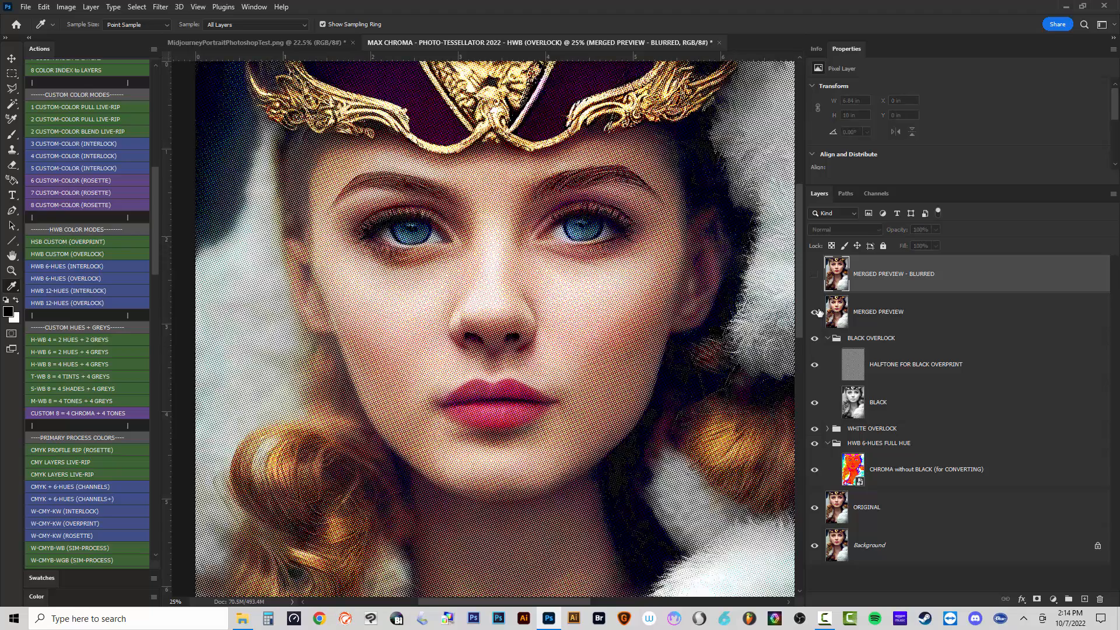
{"action": "left_click", "coordinate": [815, 313]}
{"action": "left_click", "coordinate": [827, 338]}
{"action": "left_click", "coordinate": [814, 339]}
{"action": "left_click", "coordinate": [815, 353]}
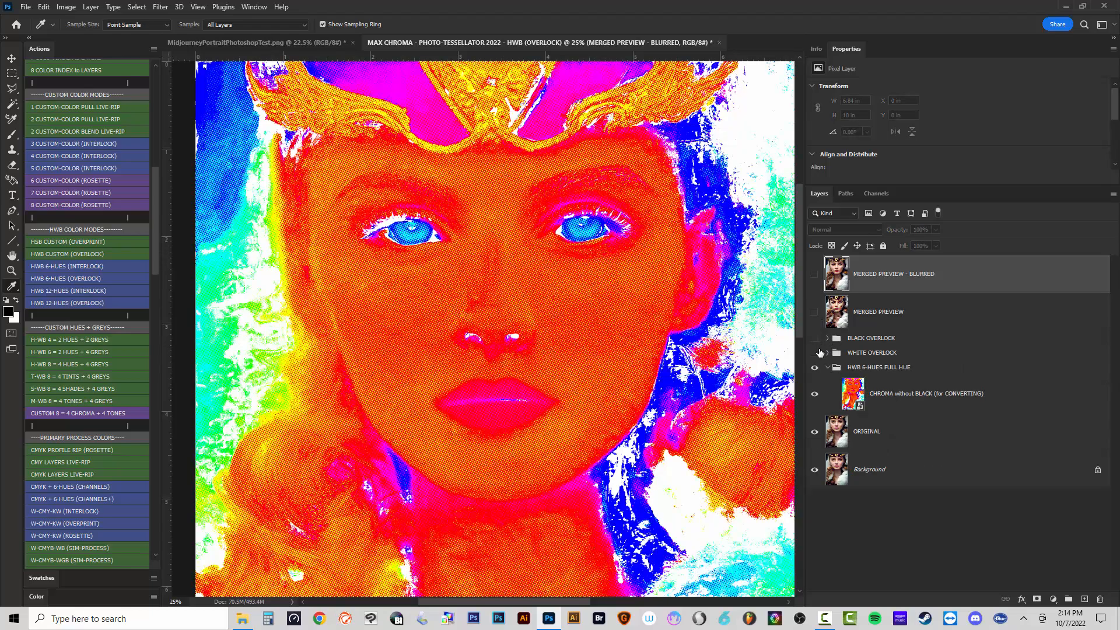
Open the CHROMA without BLACK (for CONVERTING) smart object from the HWB 6-HUES FULL HUE group for editing.
{"action": "left_click", "coordinate": [853, 367]}
{"action": "left_click", "coordinate": [887, 398]}
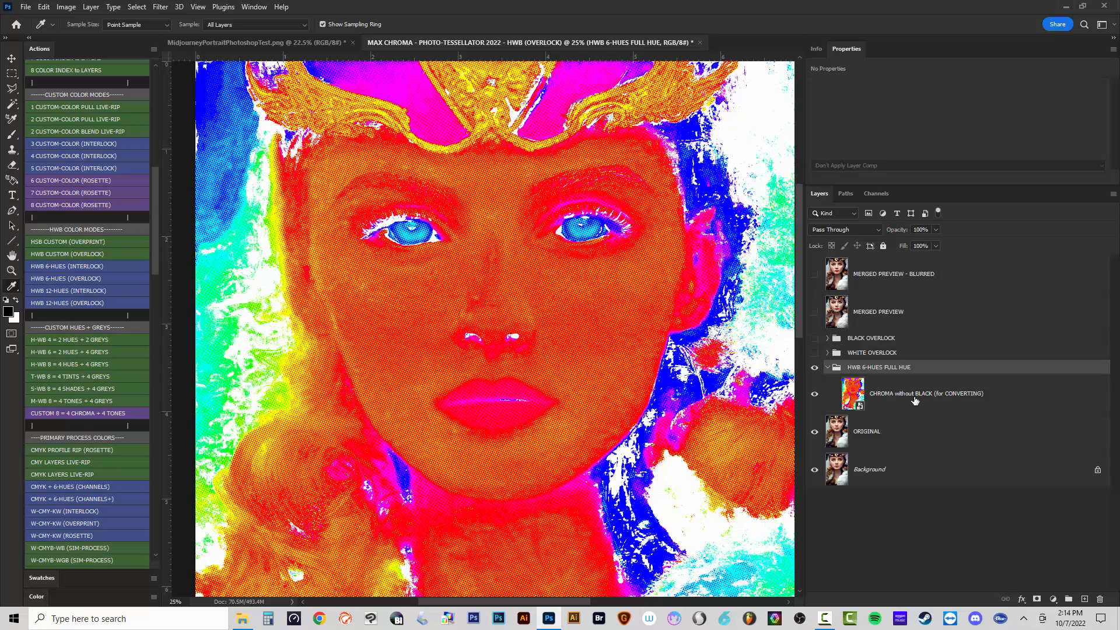
{"action": "double_click", "coordinate": [859, 407]}
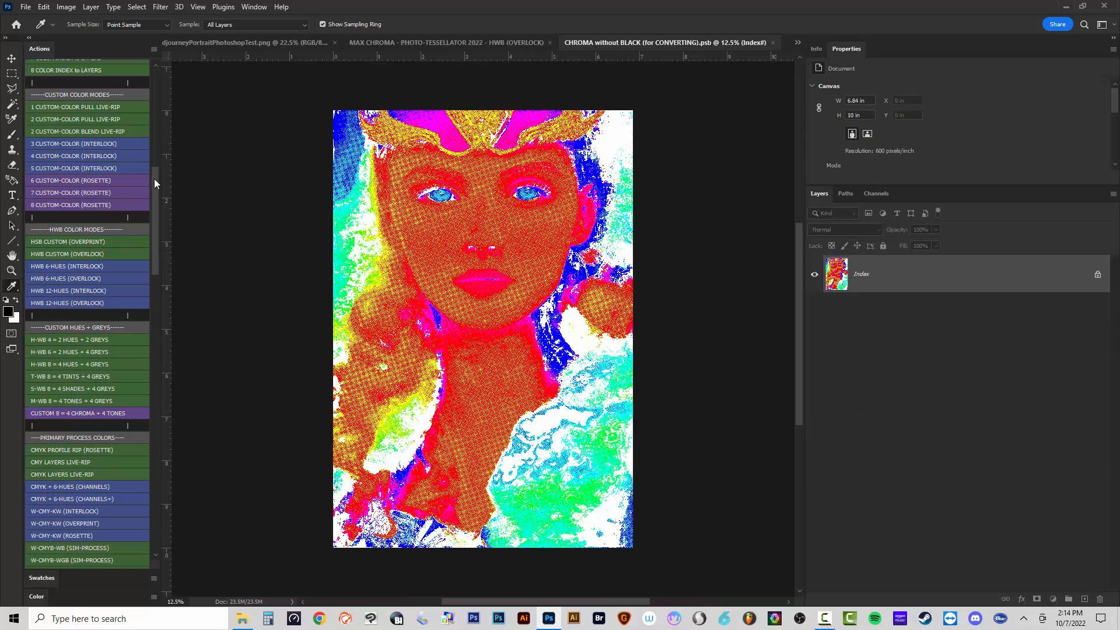
Edit the color table of the indexed chroma image, changing its blue and cyan entries to blue 0066ff.
{"action": "left_click_drag", "start_coordinate": [154, 178], "coordinate": [153, 103]}
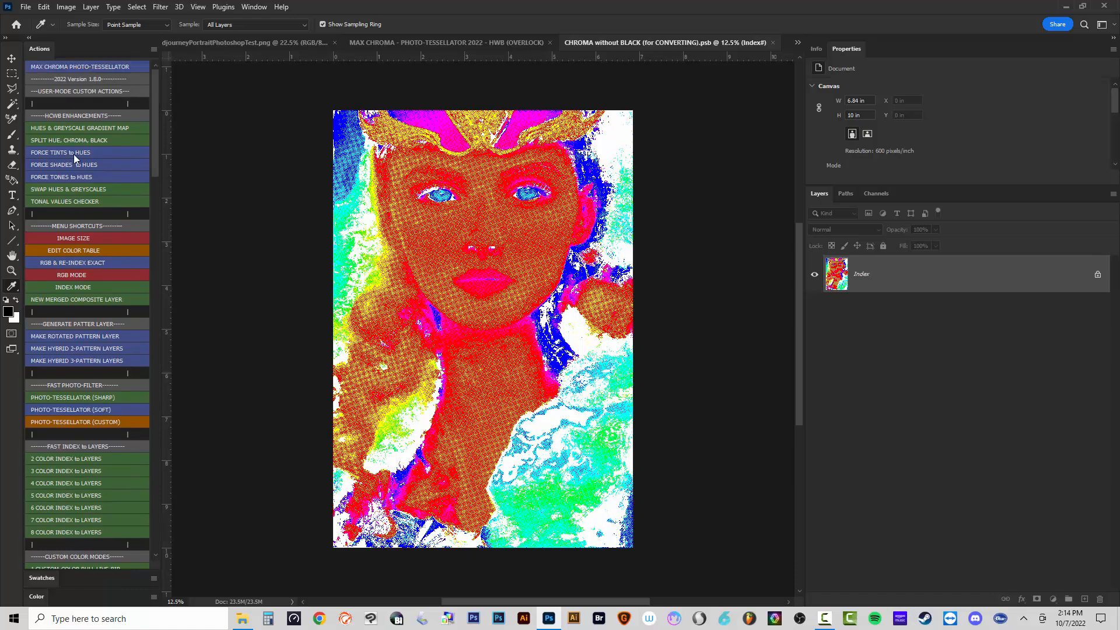
{"action": "left_click", "coordinate": [75, 249]}
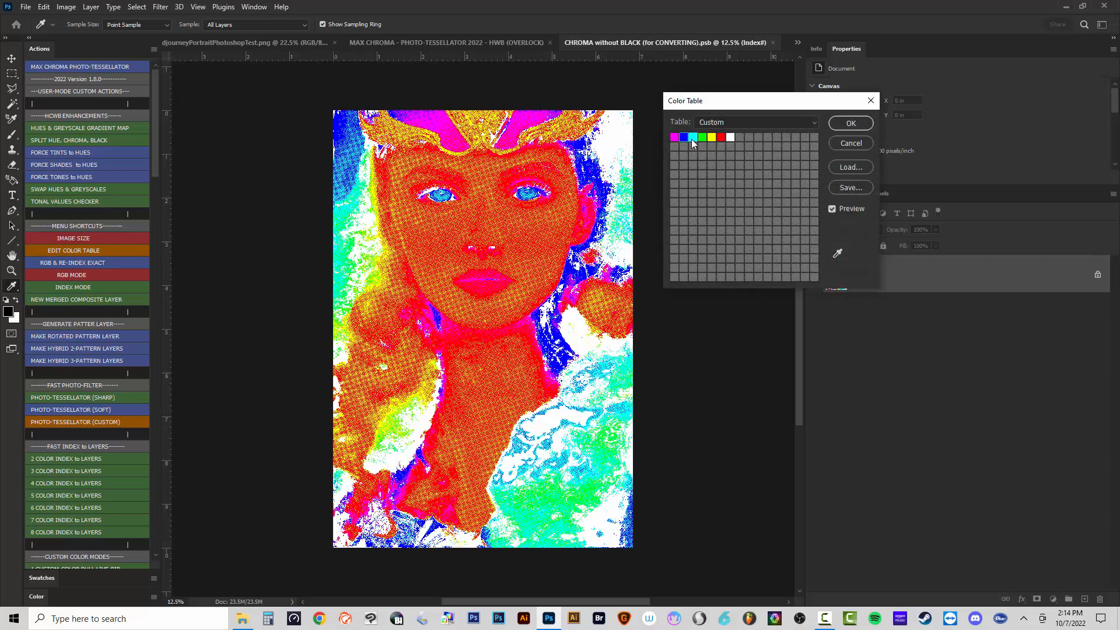
{"action": "left_click", "coordinate": [683, 137]}
{"action": "left_click_drag", "start_coordinate": [918, 422], "coordinate": [917, 431]}
{"action": "left_click", "coordinate": [1018, 366]}
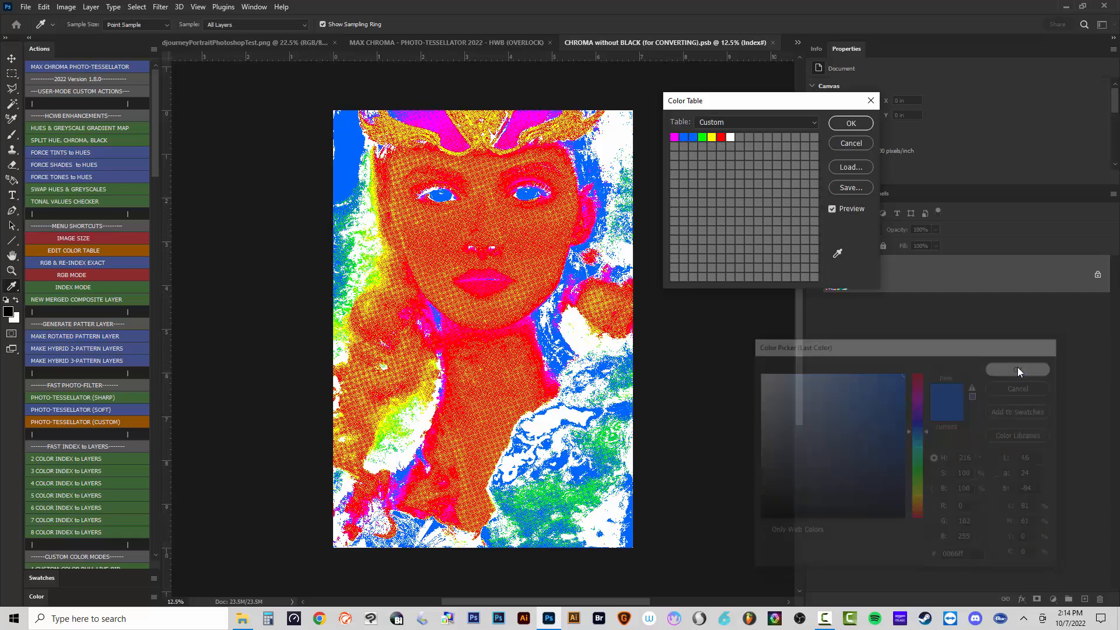
{"action": "left_click", "coordinate": [1018, 368]}
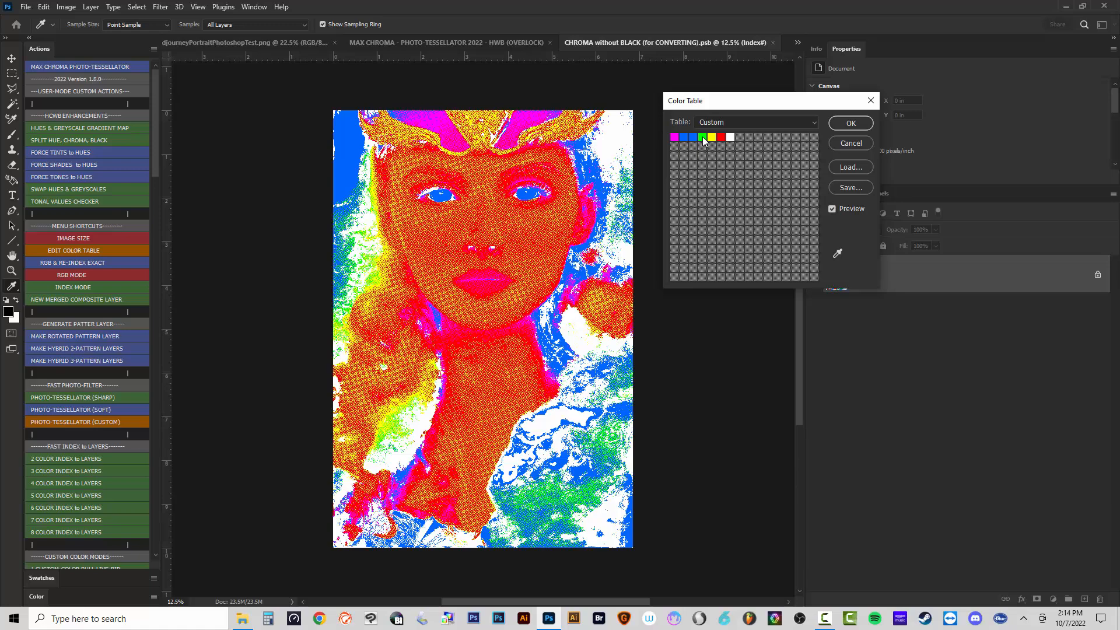
Change the green entry of the color table to the same blue 0066ff as the neighboring blue entries.
{"action": "left_click", "coordinate": [702, 136]}
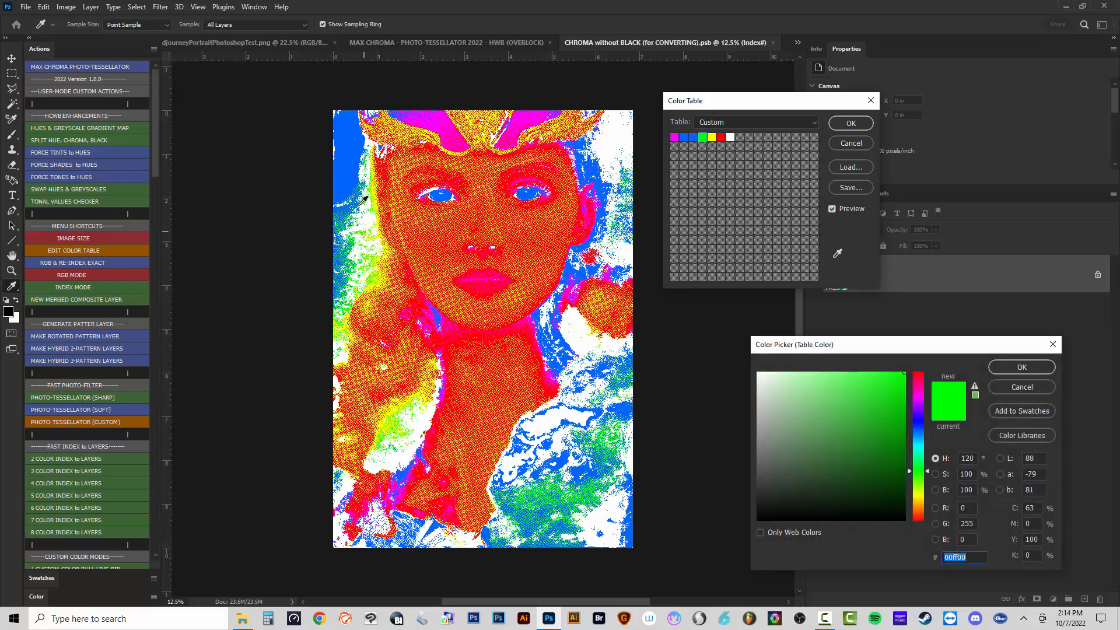
{"action": "left_click", "coordinate": [349, 173]}
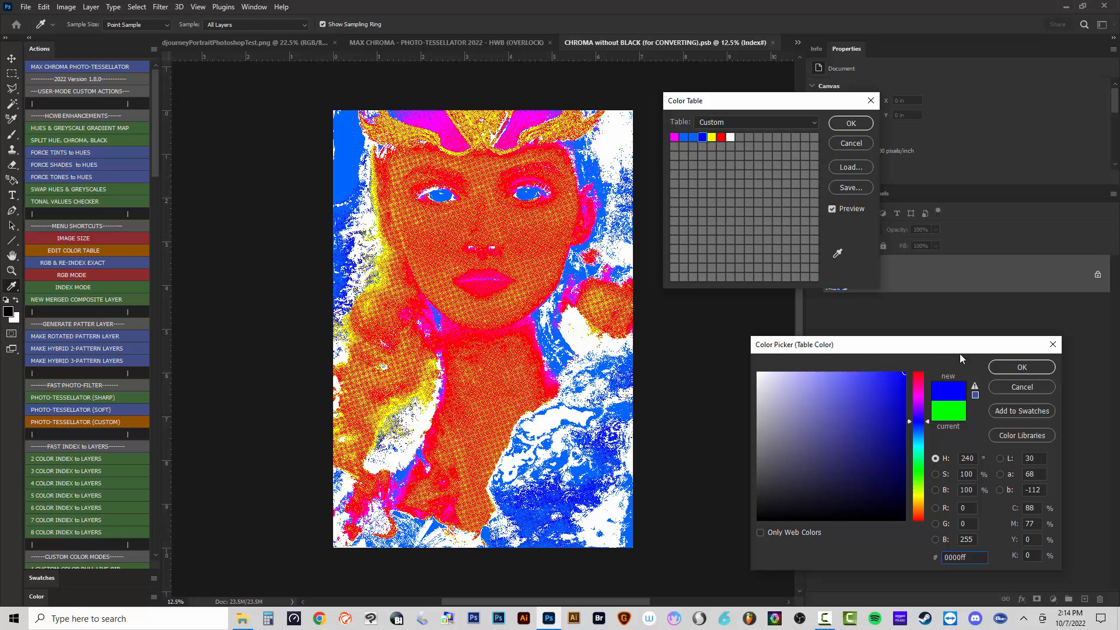
{"action": "left_click", "coordinate": [1003, 369]}
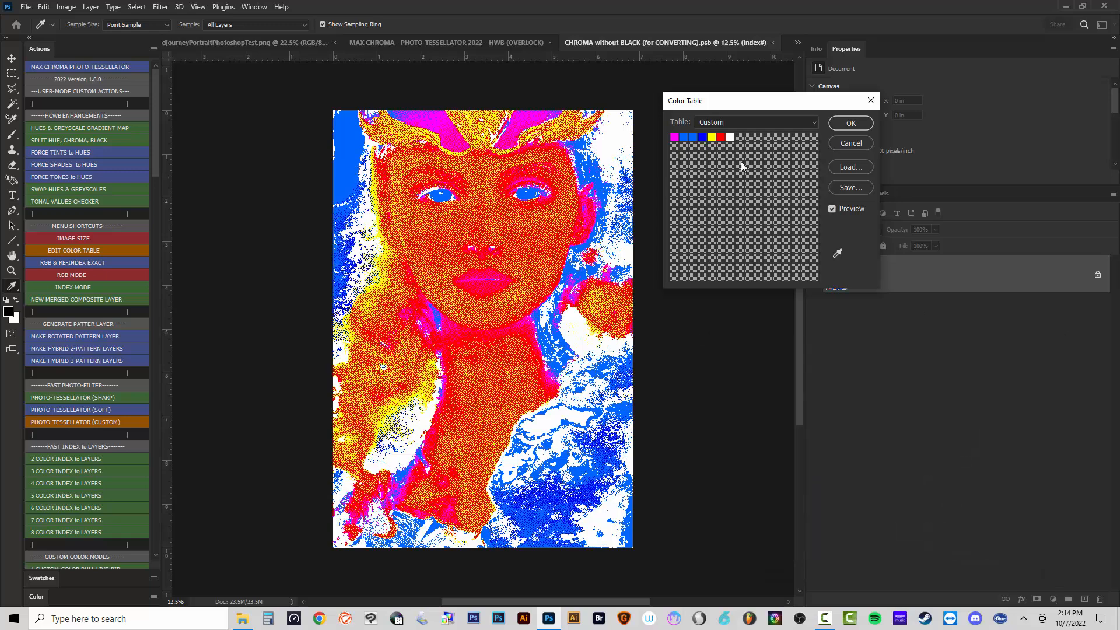
{"action": "left_click", "coordinate": [701, 137]}
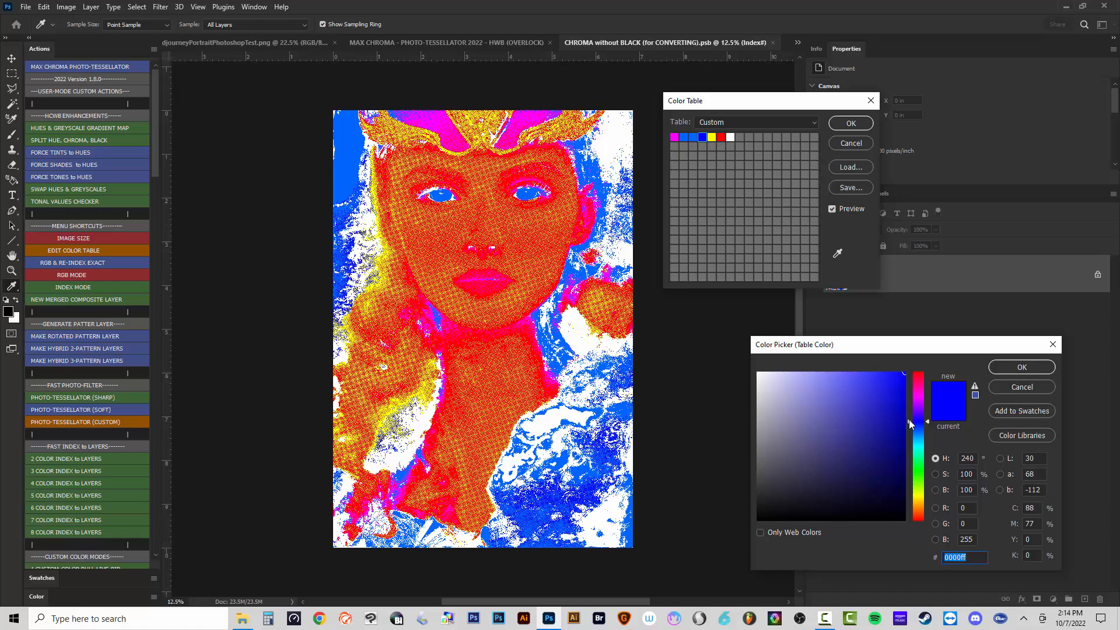
{"action": "left_click", "coordinate": [1003, 386]}
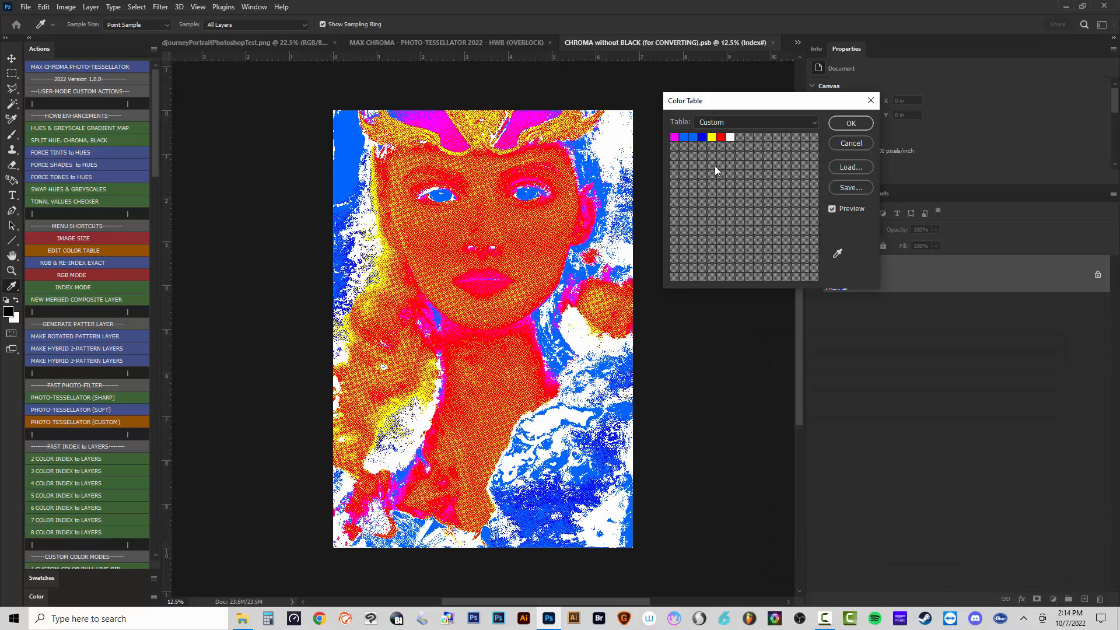
{"action": "left_click", "coordinate": [702, 138]}
{"action": "left_click", "coordinate": [1004, 366]}
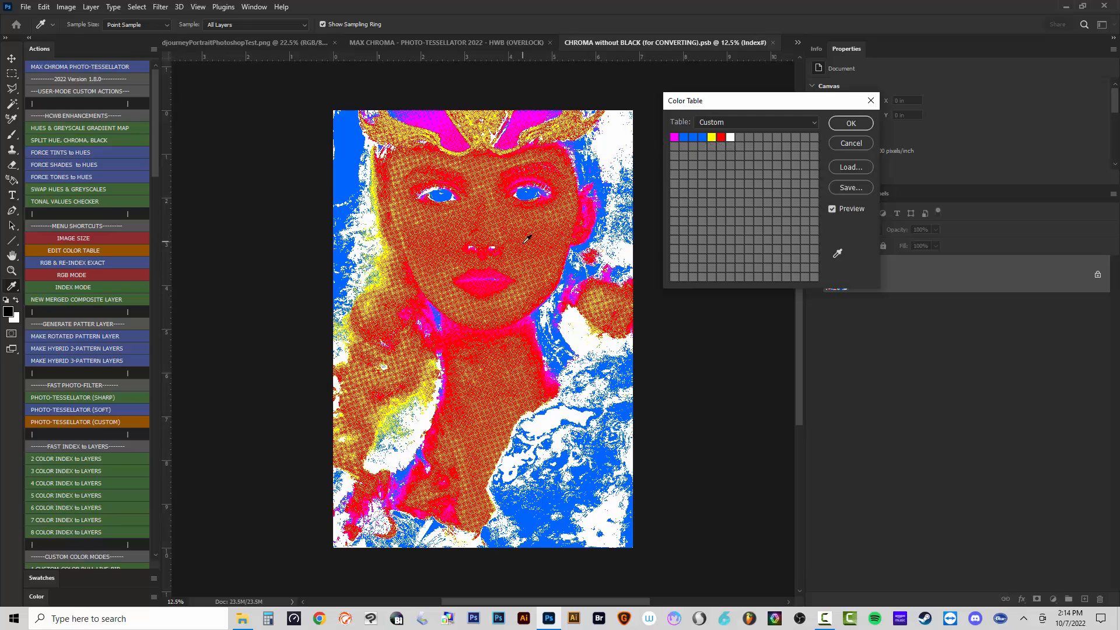
Inspect the yellow and red dot mix and the yellow entry's color, and accept the edited color table.
{"action": "scroll", "coordinate": [527, 238], "scroll_direction": "up", "scroll_amount": 6}
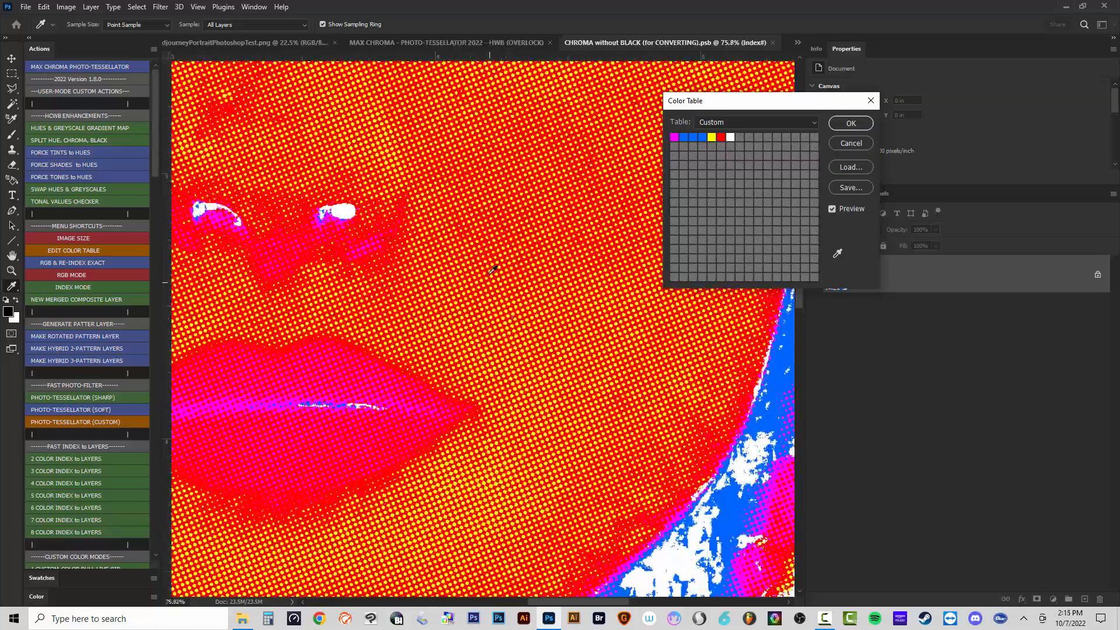
{"action": "scroll", "coordinate": [496, 280], "scroll_direction": "down", "scroll_amount": 4}
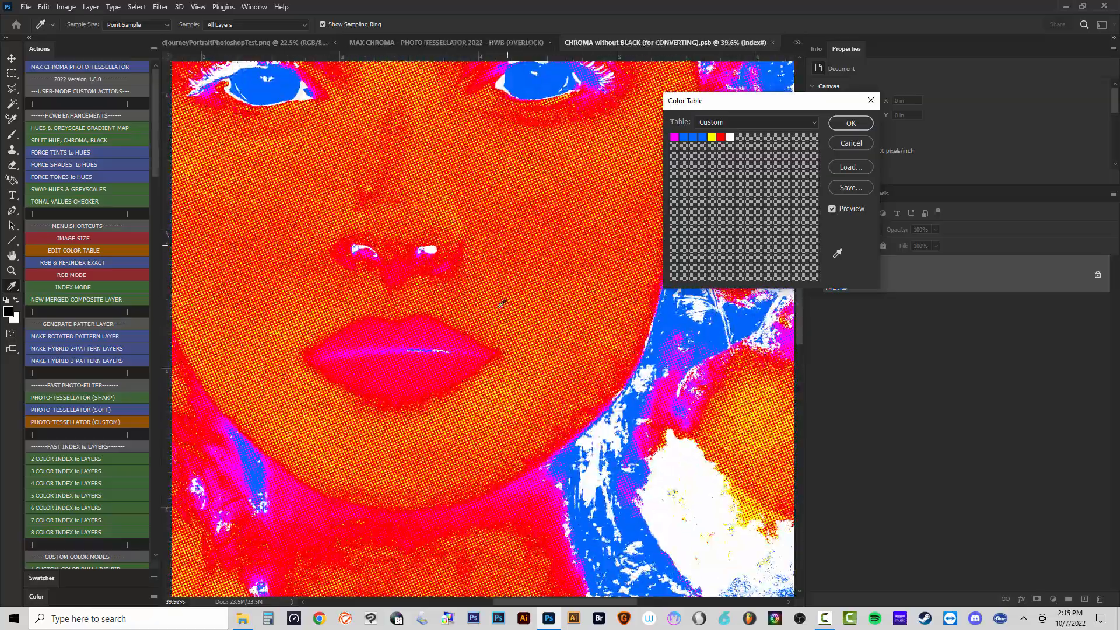
{"action": "left_click", "coordinate": [712, 138]}
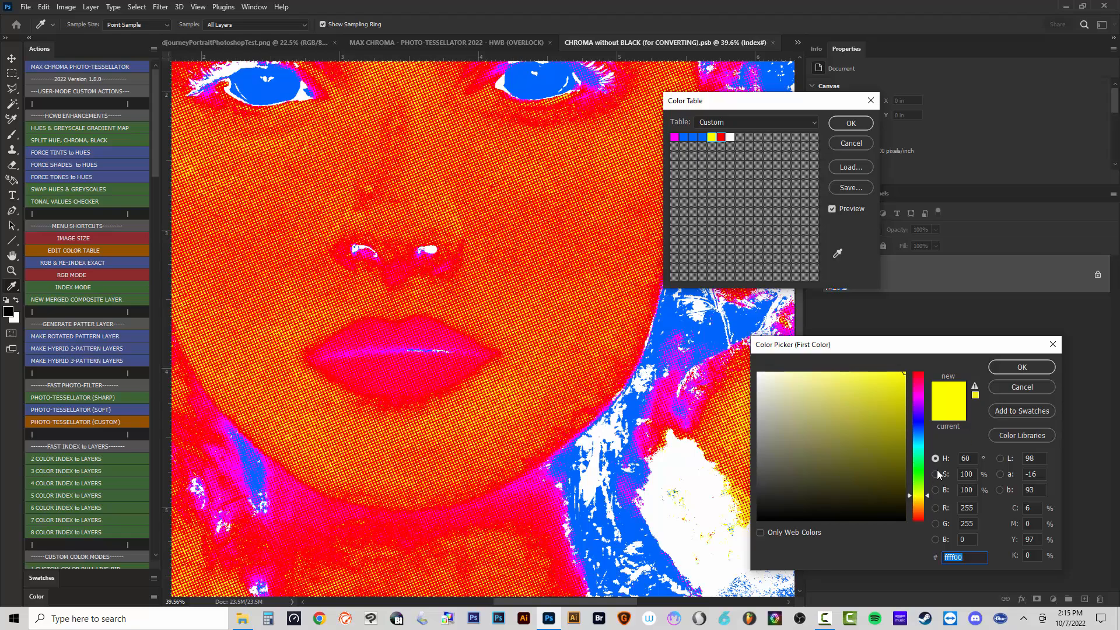
{"action": "left_click", "coordinate": [1002, 390]}
{"action": "scroll", "coordinate": [518, 345], "scroll_direction": "down", "scroll_amount": 3}
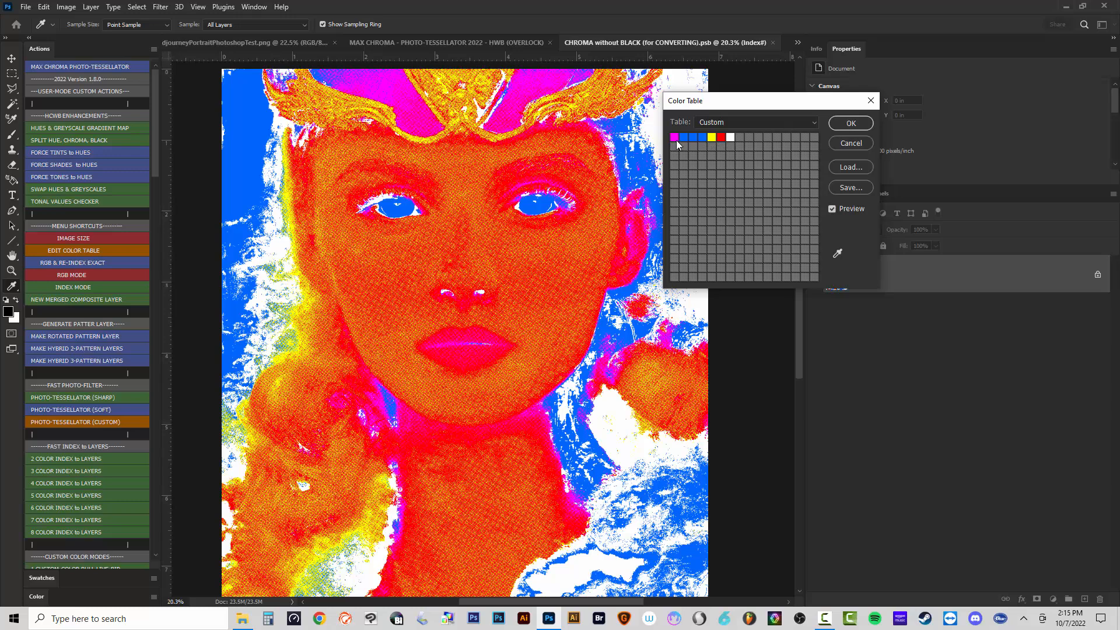
{"action": "left_click", "coordinate": [851, 123]}
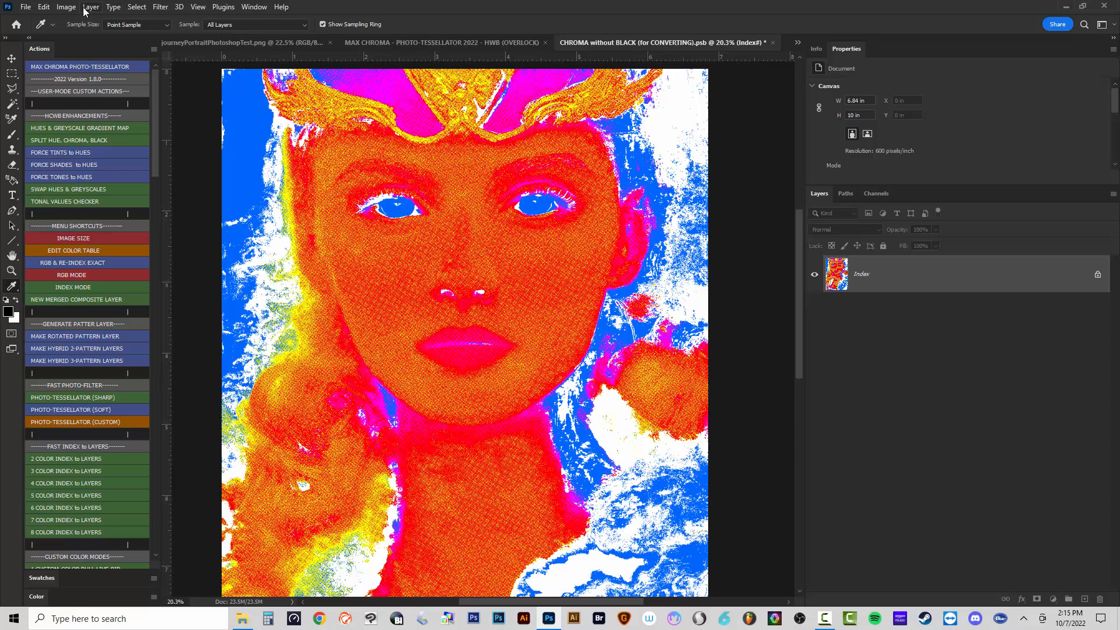
Recheck the color table's remaining entries, and save and close the CHROMA without BLACK smart object.
{"action": "left_click", "coordinate": [83, 250]}
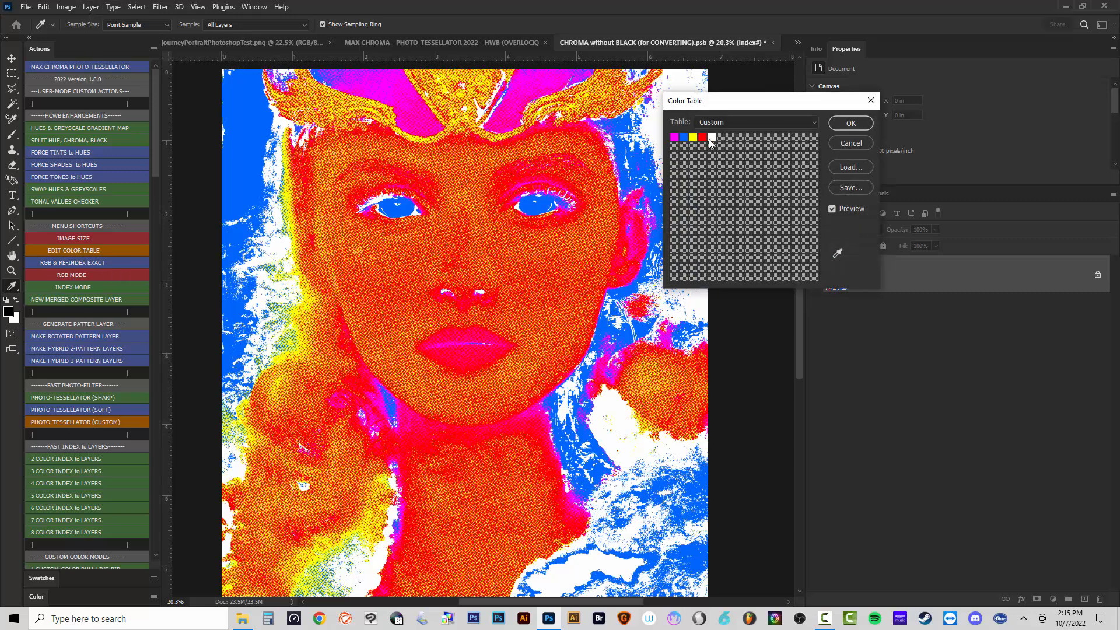
{"action": "left_click", "coordinate": [851, 124]}
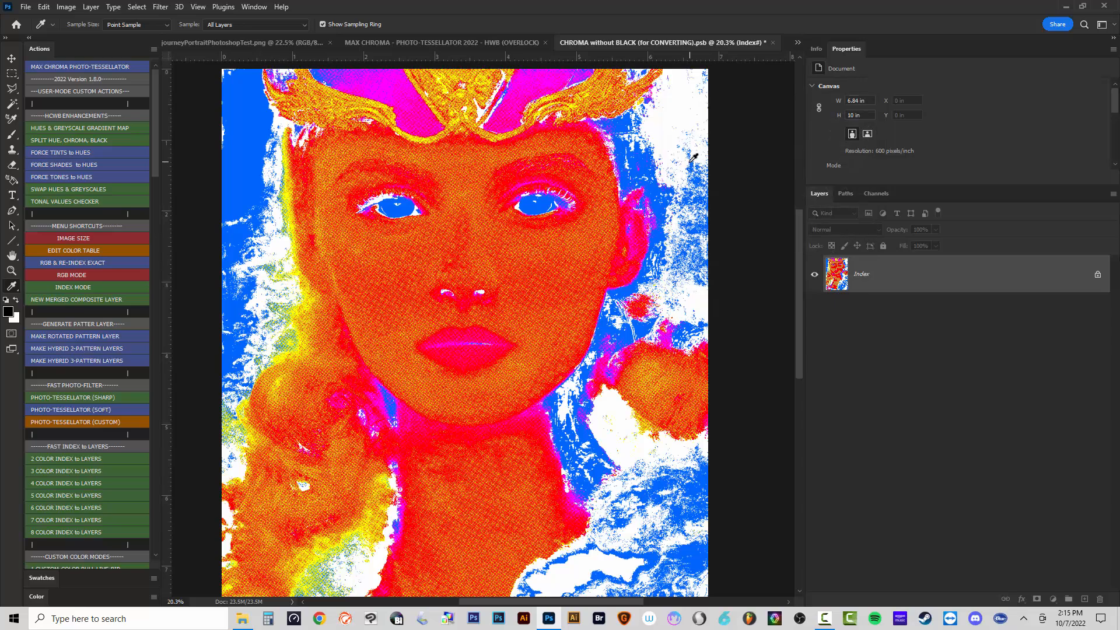
{"action": "key", "text": "ctrl+s"}
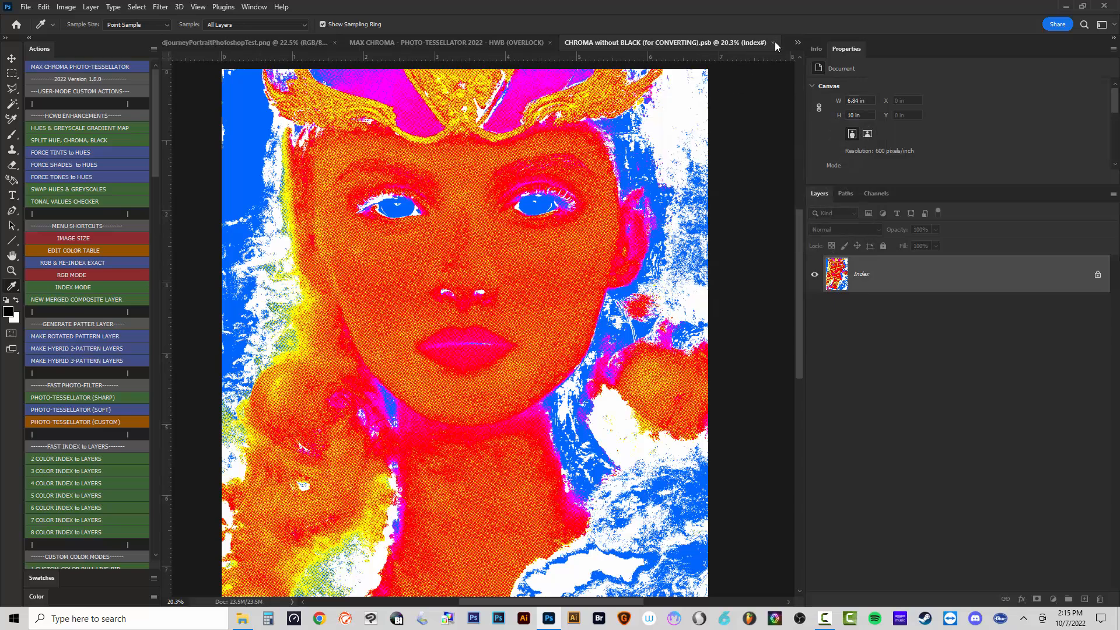
{"action": "left_click", "coordinate": [773, 43]}
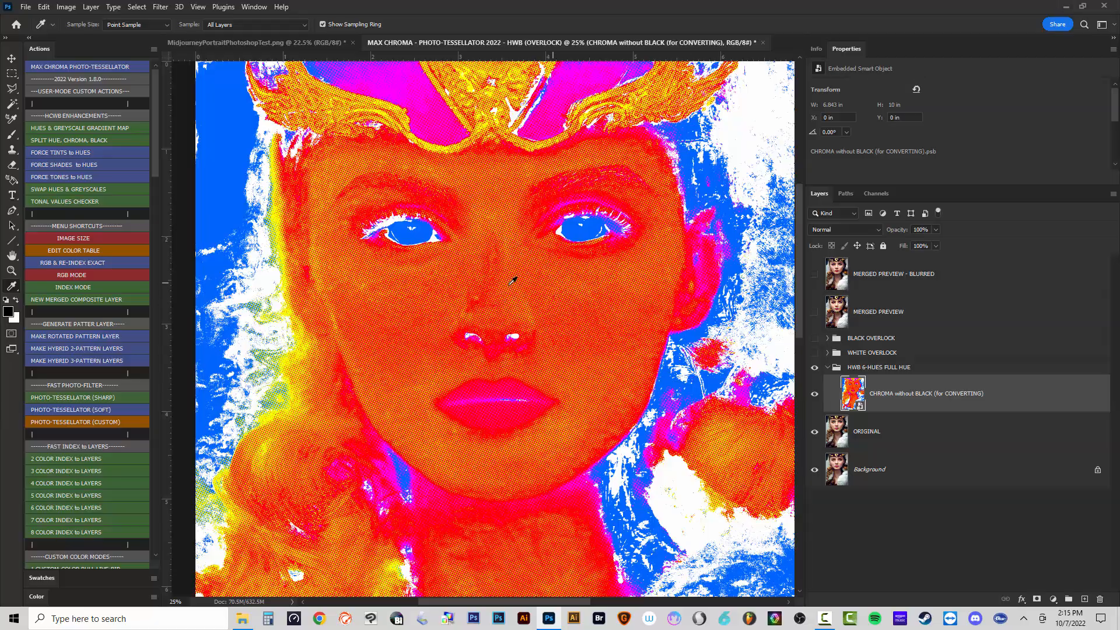
Toggle the visibility of the WHITE OVERLOCK and BLACK OVERLOCK groups to compare their halftone dots over the hue layer.
{"action": "scroll", "coordinate": [511, 283], "scroll_direction": "down", "scroll_amount": 2}
{"action": "left_click", "coordinate": [814, 352]}
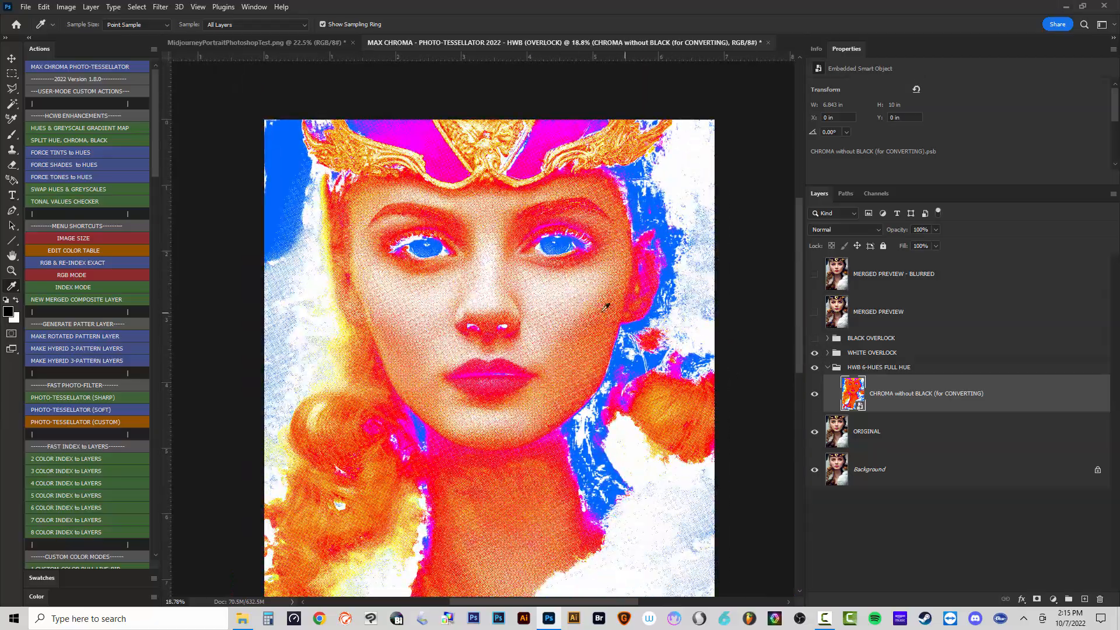
{"action": "scroll", "coordinate": [607, 306], "scroll_direction": "up", "scroll_amount": 4}
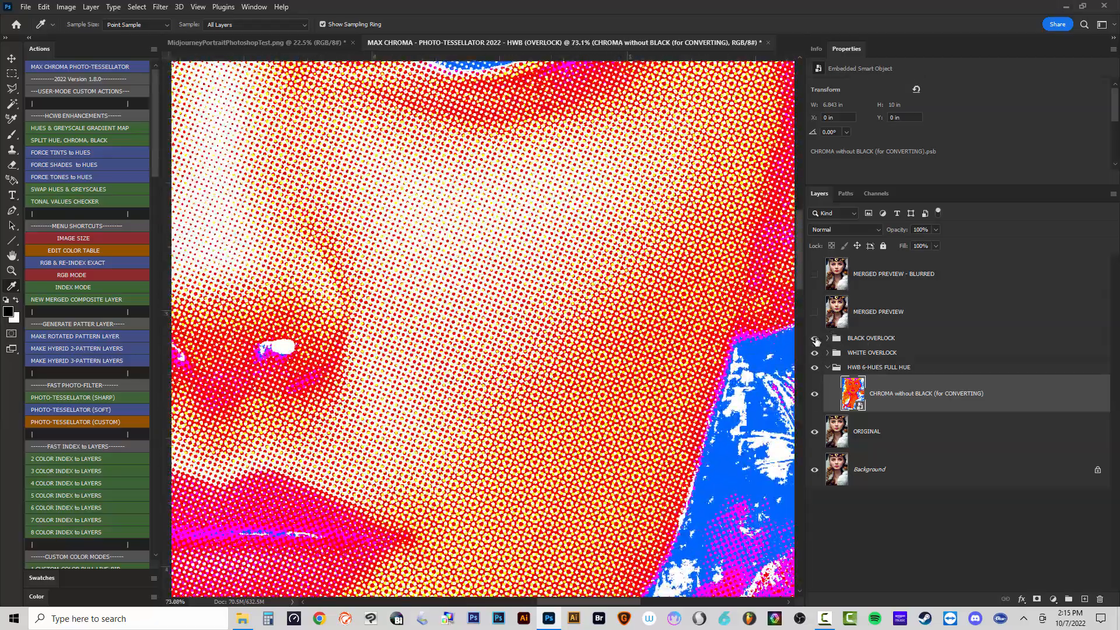
{"action": "left_click", "coordinate": [814, 338]}
{"action": "left_click_drag", "start_coordinate": [815, 341], "coordinate": [815, 353]}
{"action": "scroll", "coordinate": [442, 307], "scroll_direction": "up", "scroll_amount": 3}
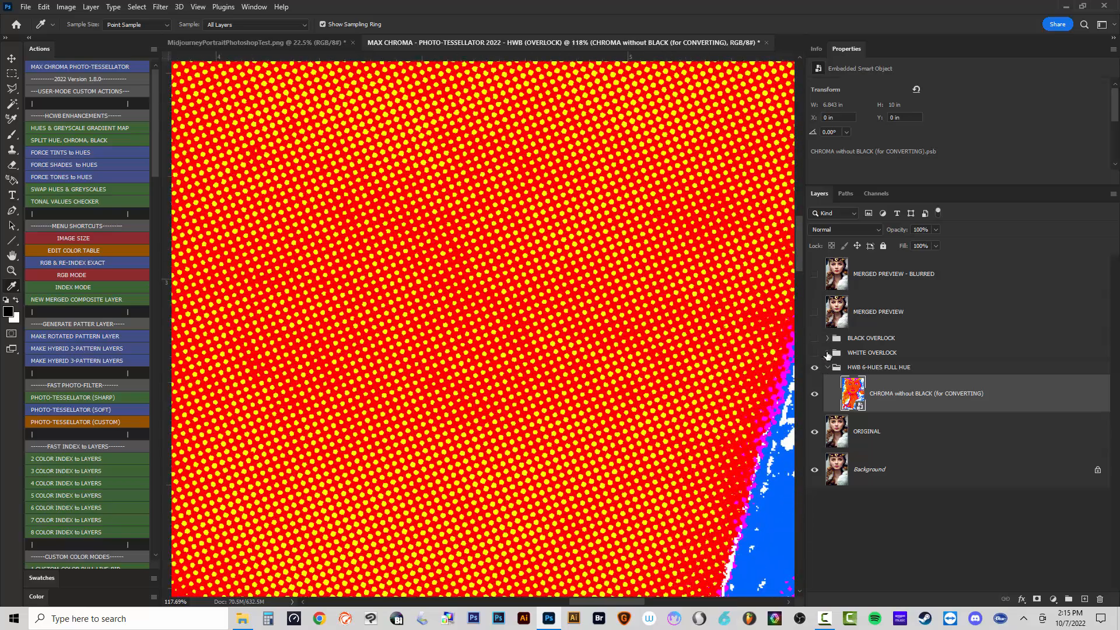
Show the WHITE OVERLOCK group and add a Curves adjustment directly above its WHITE layer, raising the midtones.
{"action": "left_click", "coordinate": [827, 352]}
{"action": "left_click", "coordinate": [815, 353]}
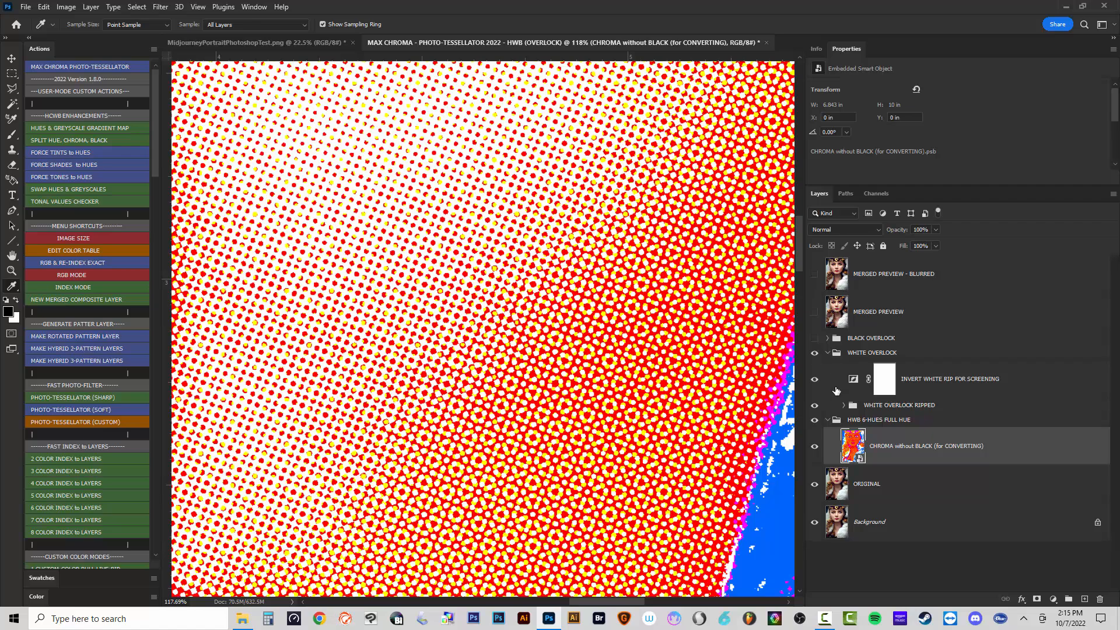
{"action": "left_click", "coordinate": [844, 405]}
{"action": "left_click", "coordinate": [901, 444]}
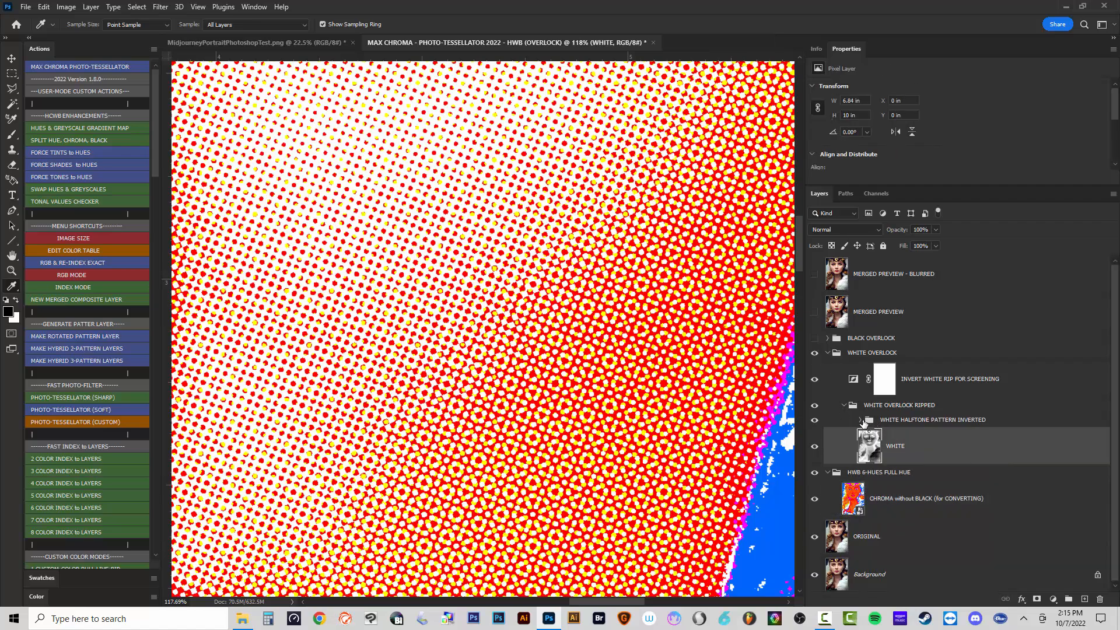
{"action": "left_click", "coordinate": [860, 420]}
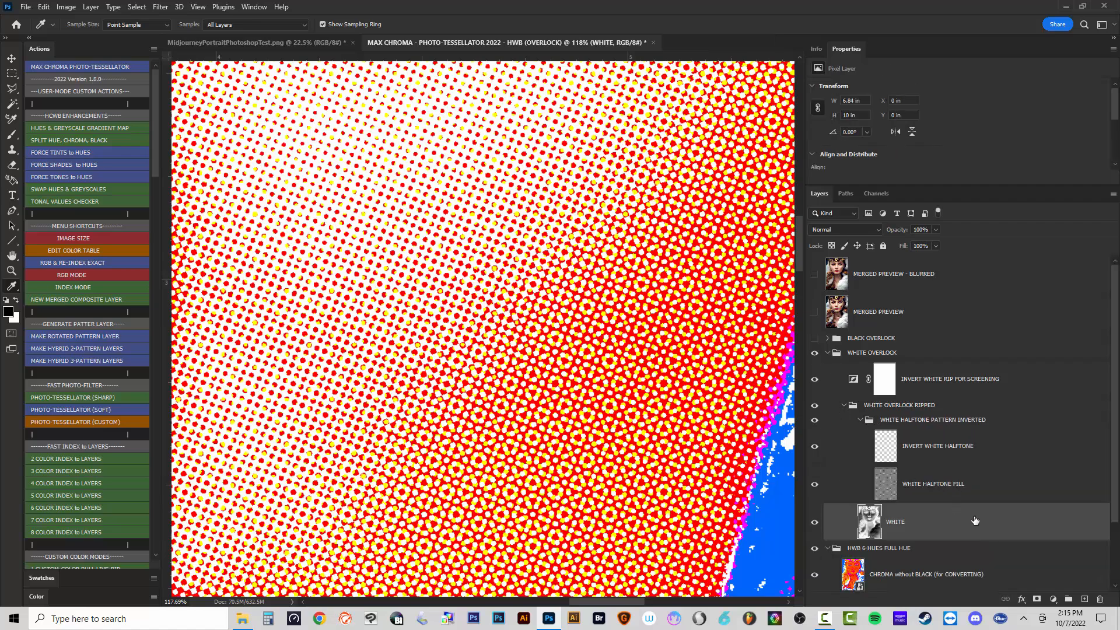
{"action": "left_click", "coordinate": [1053, 599]}
{"action": "left_click", "coordinate": [1046, 442]}
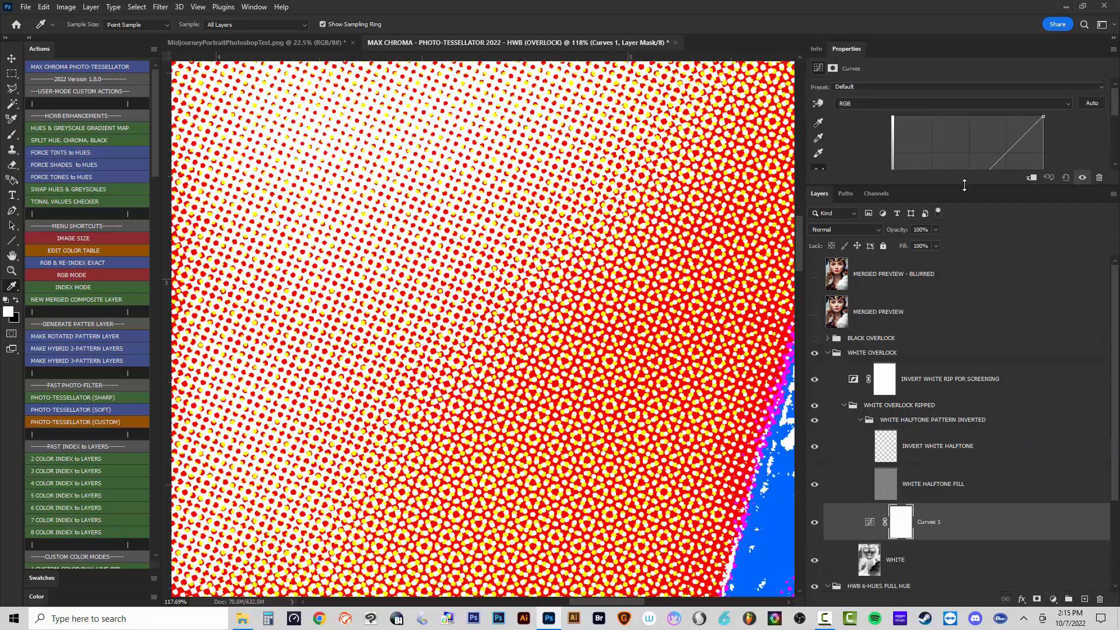
{"action": "left_click_drag", "start_coordinate": [967, 183], "coordinate": [967, 286]}
{"action": "left_click_drag", "start_coordinate": [956, 203], "coordinate": [954, 182]}
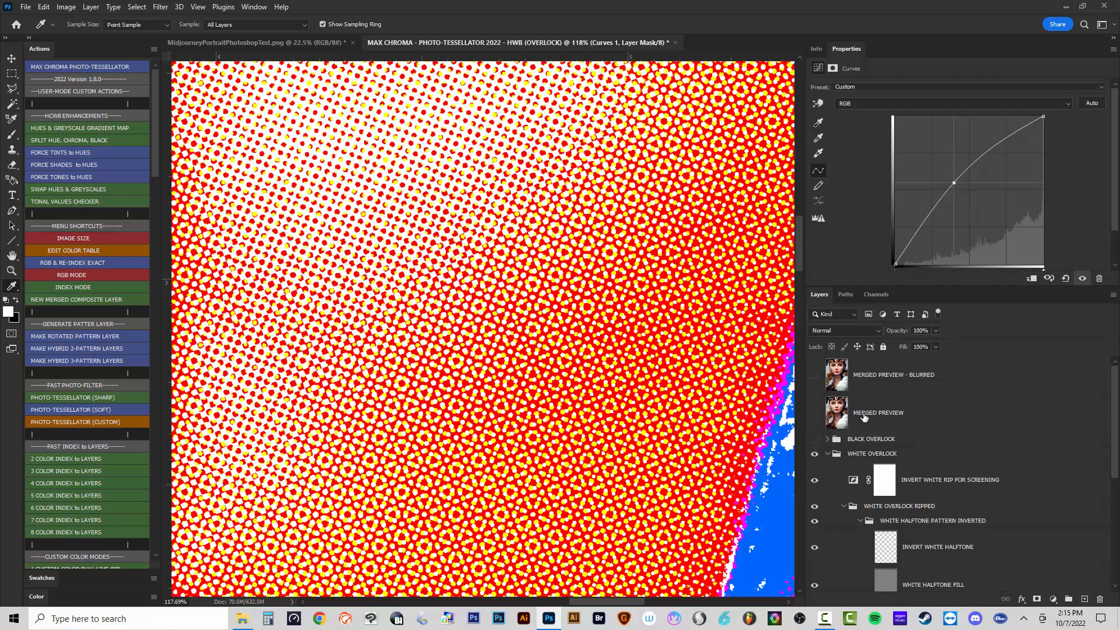
Show the BLACK OVERLOCK group and add a Curves adjustment directly above its BLACK layer, raising the midtones slightly.
{"action": "left_click", "coordinate": [815, 440]}
{"action": "left_click", "coordinate": [827, 439]}
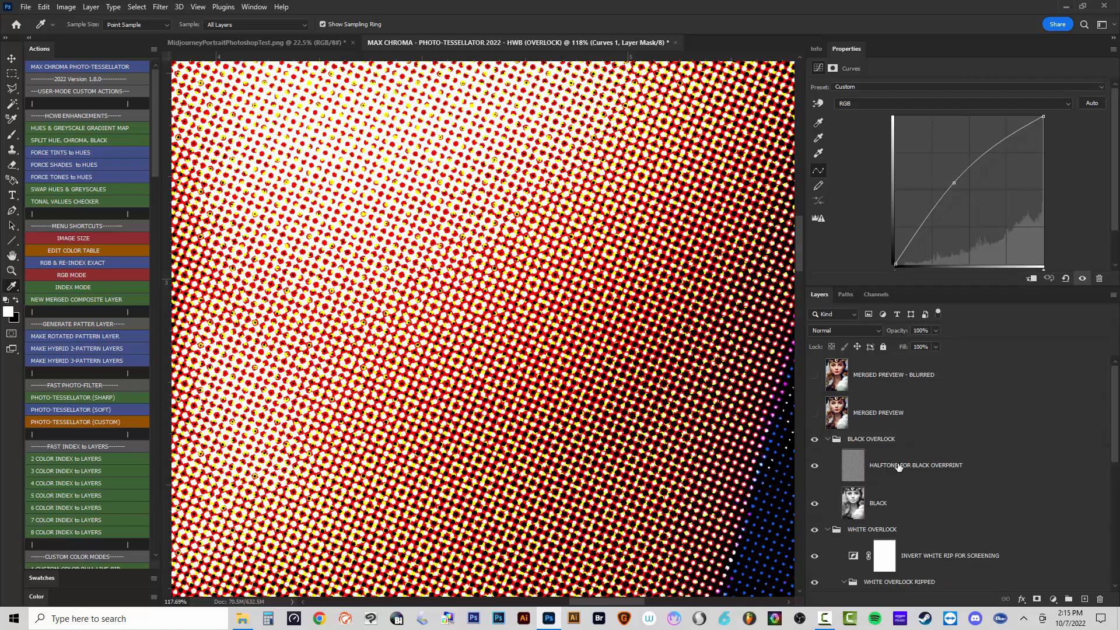
{"action": "left_click", "coordinate": [855, 502]}
{"action": "left_click", "coordinate": [1053, 599]}
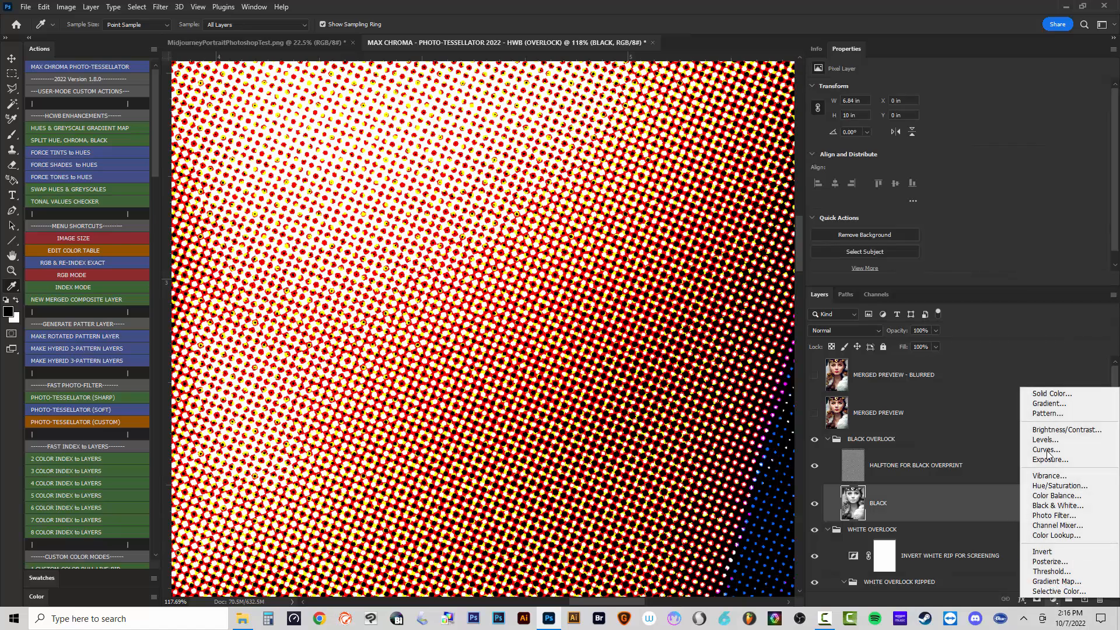
{"action": "left_click", "coordinate": [1049, 444]}
{"action": "left_click_drag", "start_coordinate": [972, 194], "coordinate": [968, 181]}
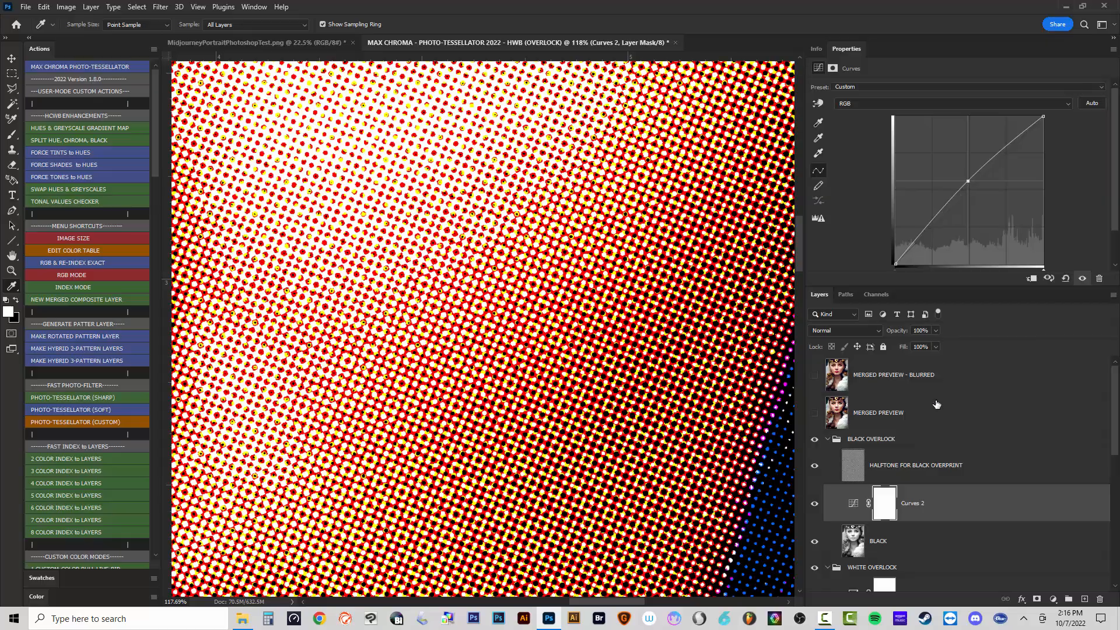
Create a new merged composite layer above MERGED PREVIEW - BLURRED and examine its halftone dots up close.
{"action": "left_click", "coordinate": [931, 373]}
{"action": "scroll", "coordinate": [577, 306], "scroll_direction": "down", "scroll_amount": 3}
{"action": "scroll", "coordinate": [579, 304], "scroll_direction": "down", "scroll_amount": 10}
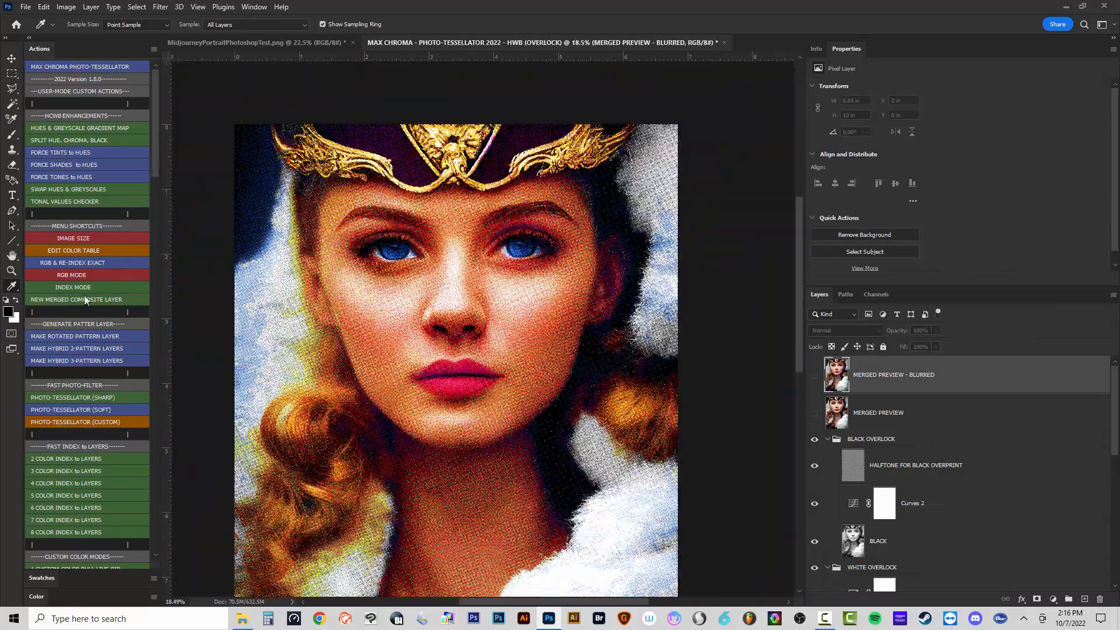
{"action": "left_click", "coordinate": [82, 298]}
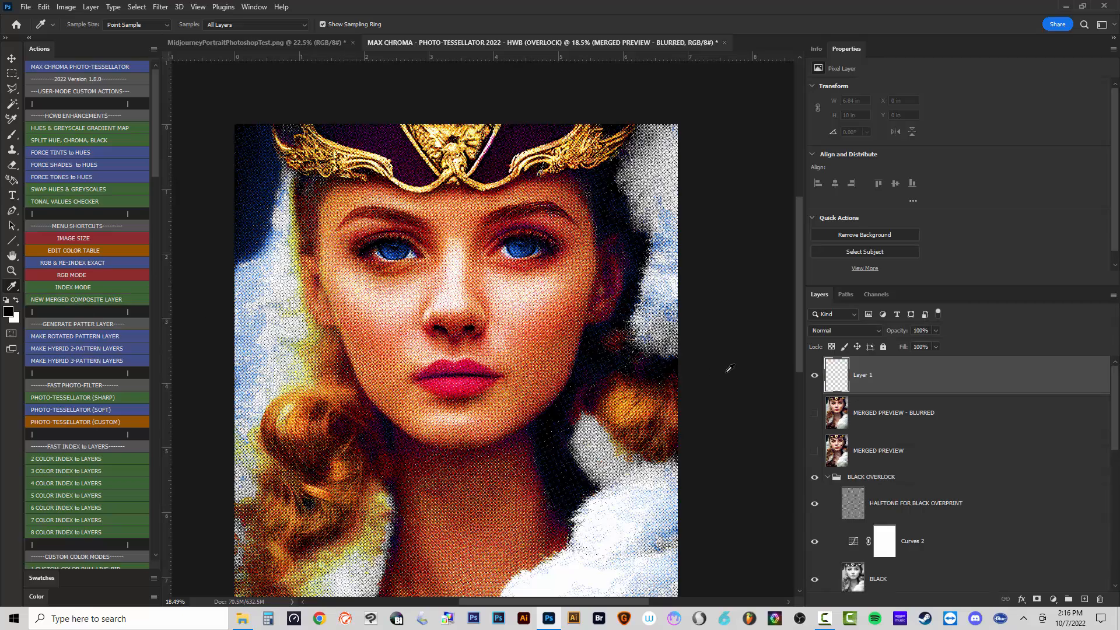
{"action": "scroll", "coordinate": [535, 340], "scroll_direction": "up", "scroll_amount": 6}
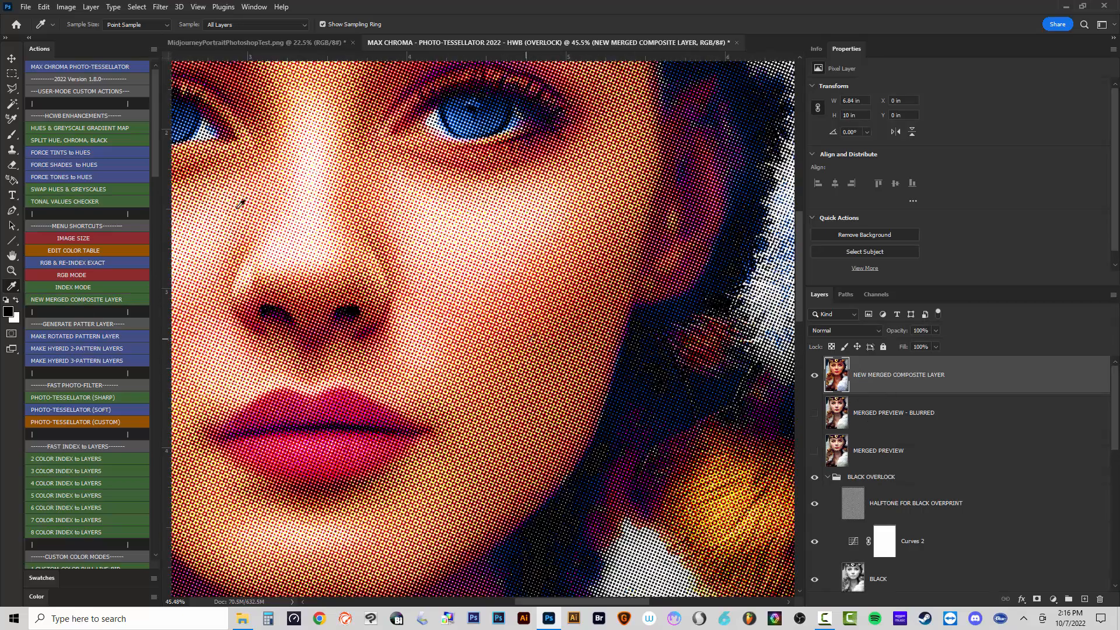
{"action": "left_click", "coordinate": [11, 59]}
{"action": "scroll", "coordinate": [532, 295], "scroll_direction": "down", "scroll_amount": 5}
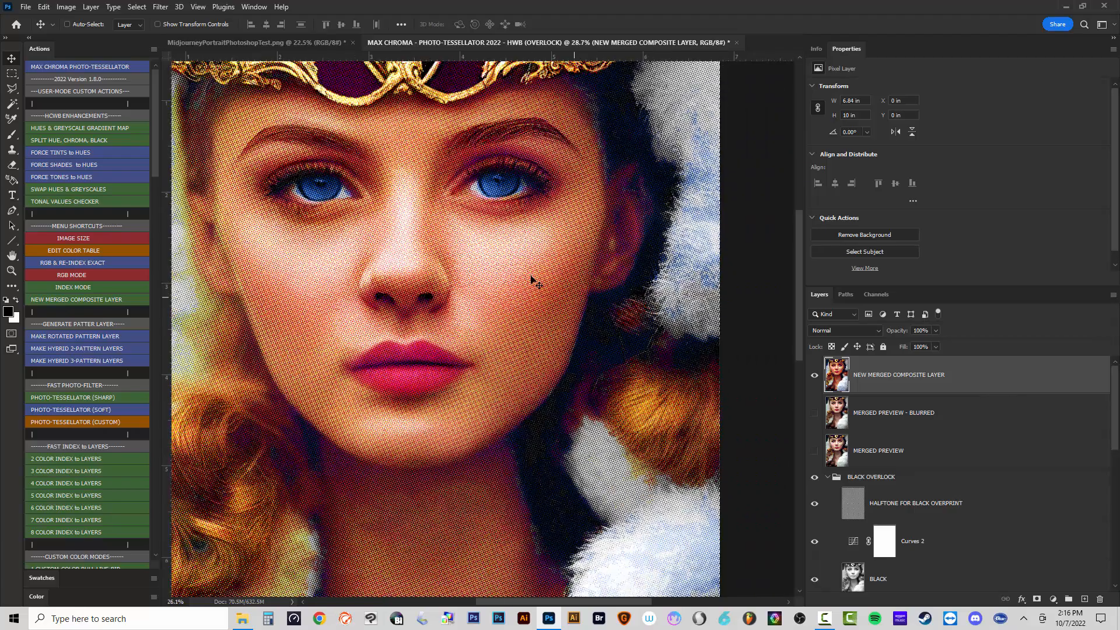
{"action": "scroll", "coordinate": [527, 279], "scroll_direction": "up", "scroll_amount": 1}
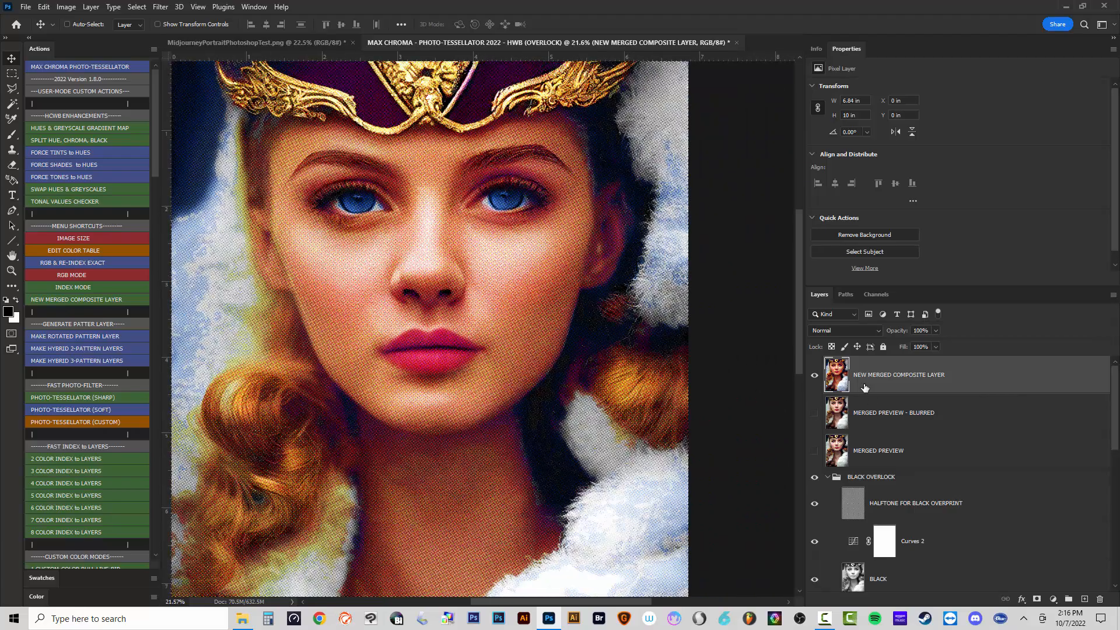
Hide the new merged composite layer and lower the midtones of the Curves adjustment above the BLACK layer.
{"action": "left_click", "coordinate": [815, 376]}
{"action": "scroll", "coordinate": [963, 467], "scroll_direction": "down", "scroll_amount": 2}
{"action": "left_click", "coordinate": [884, 465]}
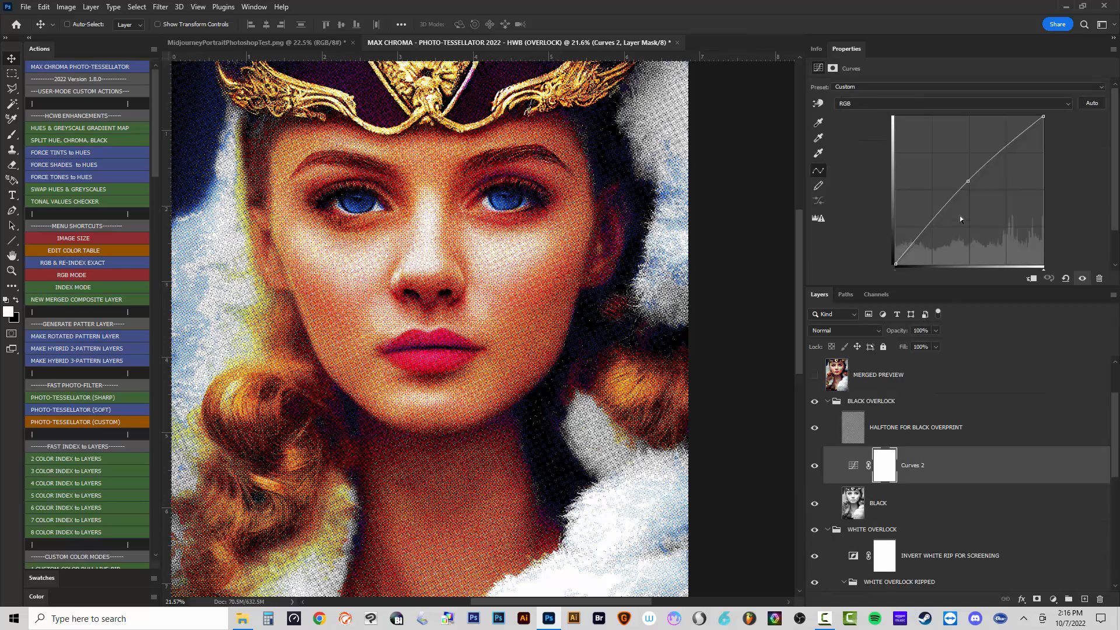
{"action": "left_click_drag", "start_coordinate": [968, 183], "coordinate": [974, 194]}
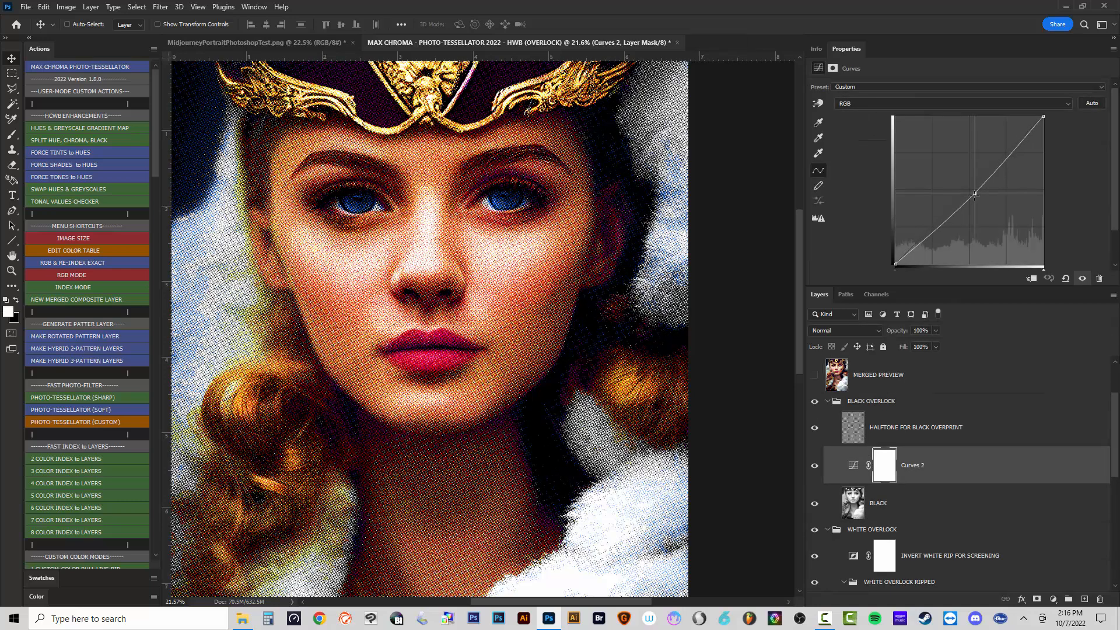
Lower the midtones of the Curves adjustment above the WHITE layer to a nearly straight line.
{"action": "scroll", "coordinate": [881, 532], "scroll_direction": "down", "scroll_amount": 5}
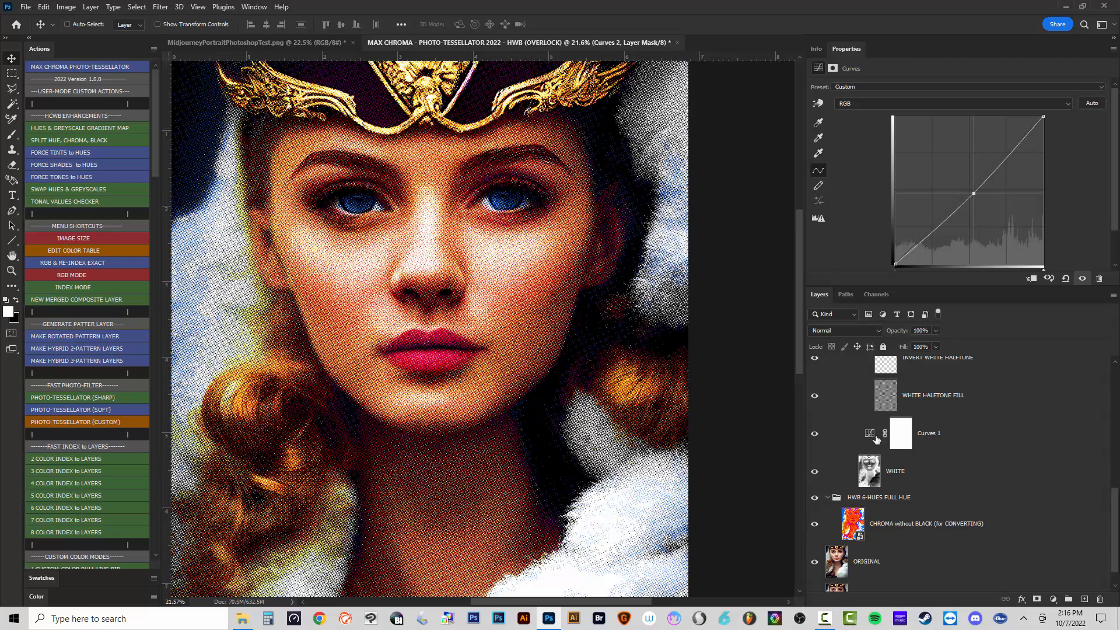
{"action": "left_click", "coordinate": [869, 436]}
{"action": "left_click", "coordinate": [869, 435]}
{"action": "left_click_drag", "start_coordinate": [954, 183], "coordinate": [969, 193]}
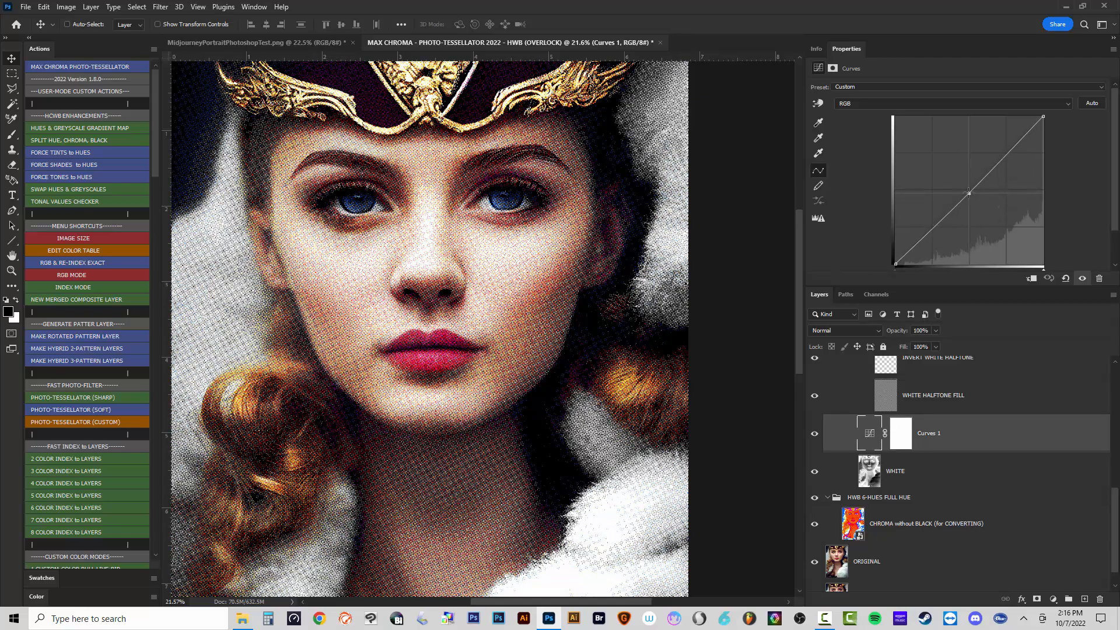
Create a new merged composite layer above the existing one at the top of the layer stack.
{"action": "scroll", "coordinate": [939, 444], "scroll_direction": "up", "scroll_amount": 5}
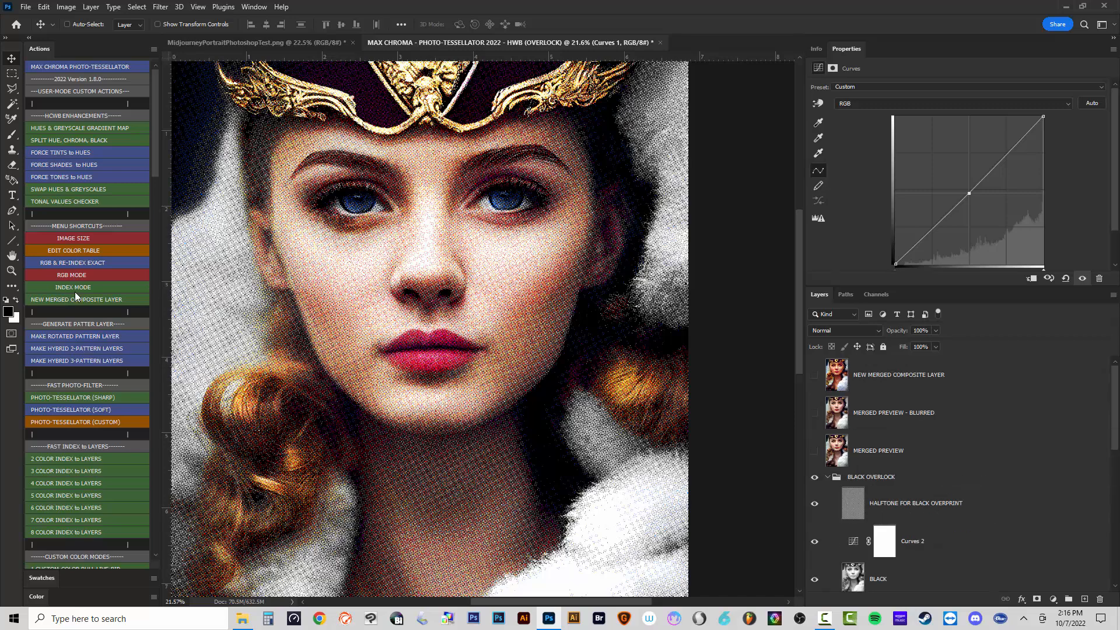
{"action": "left_click", "coordinate": [96, 298]}
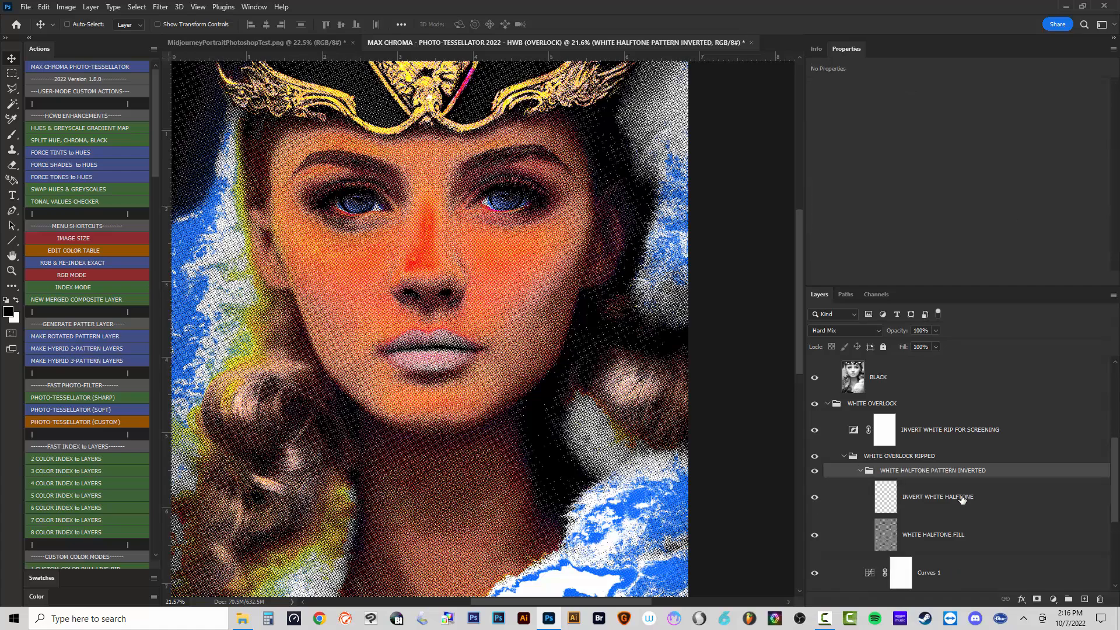
{"action": "left_click", "coordinate": [925, 376]}
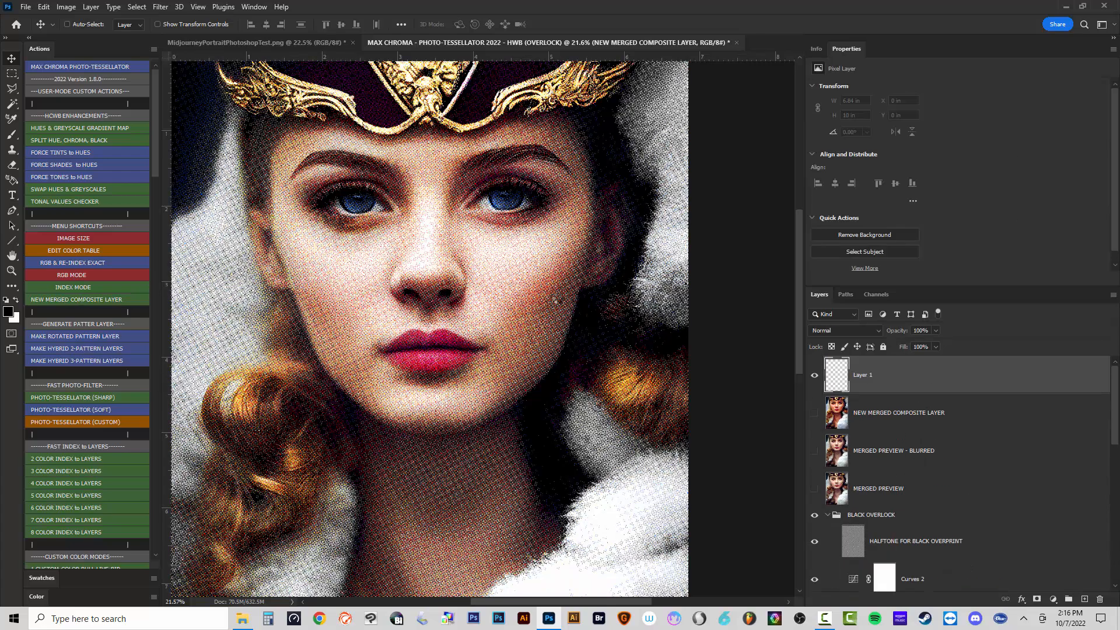
Apply a Gaussian Blur with a 3.0 pixel radius to the new merged composite layer and examine the blurred portrait.
{"action": "left_click", "coordinate": [160, 7]}
{"action": "mouse_move", "coordinate": [183, 167]}
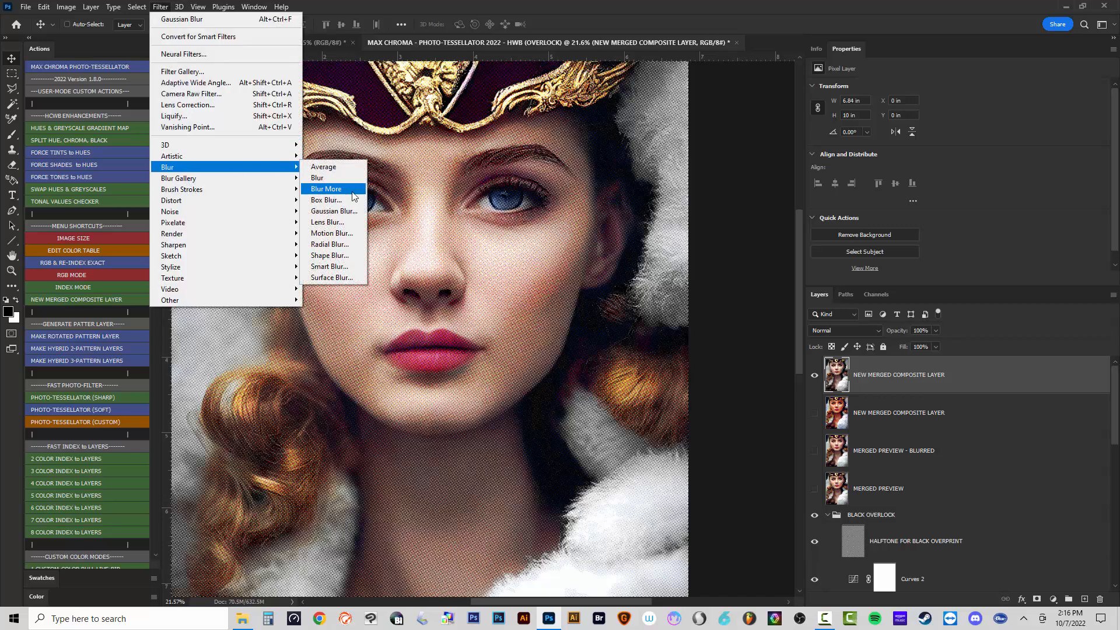
{"action": "left_click", "coordinate": [327, 211]}
{"action": "left_click", "coordinate": [781, 175]}
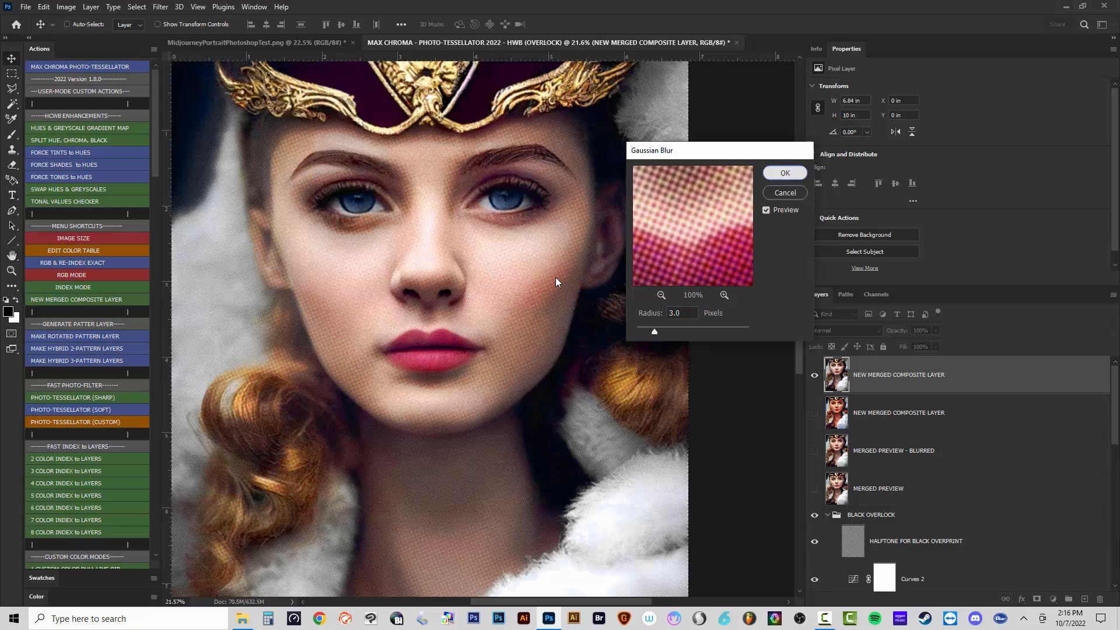
{"action": "scroll", "coordinate": [533, 288], "scroll_direction": "up", "scroll_amount": 5}
{"action": "scroll", "coordinate": [570, 207], "scroll_direction": "down", "scroll_amount": 10}
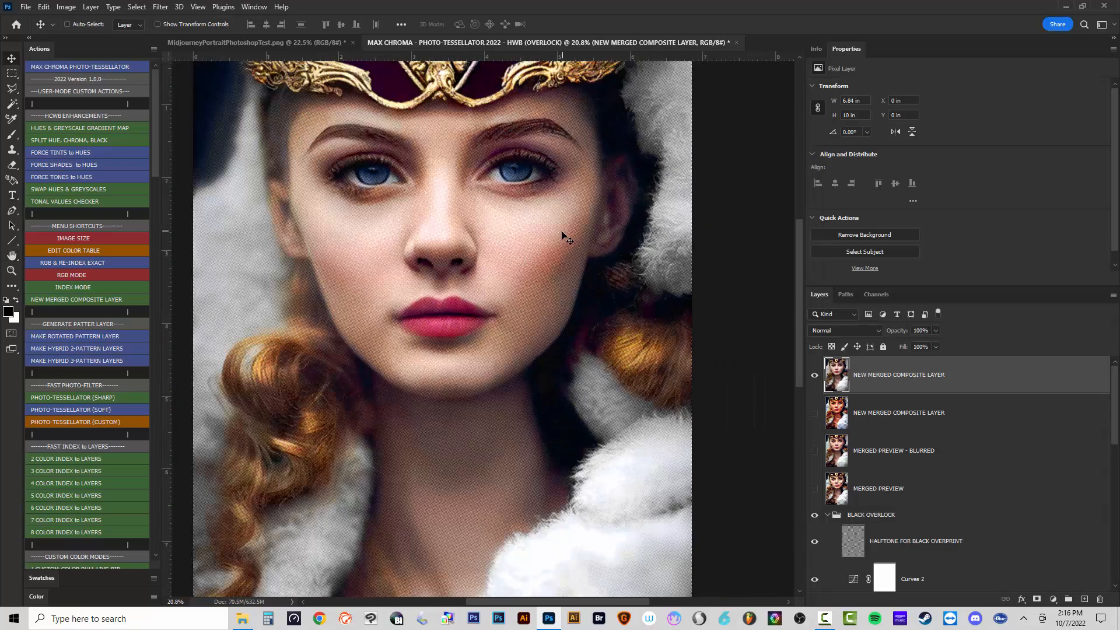
Close the HWB overlock document without saving and run HWB 12-HUES (INTERLOCK) on the original portrait at 6.843 by 10 inches, 600 pixels/inch.
{"action": "left_click", "coordinate": [736, 43]}
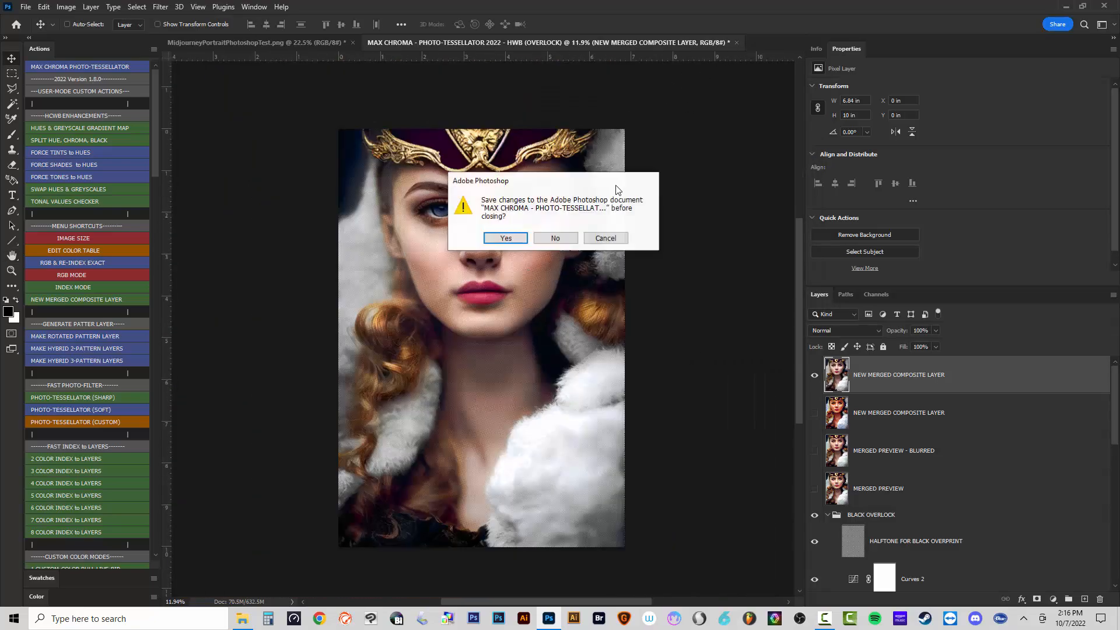
{"action": "left_click", "coordinate": [556, 239]}
{"action": "scroll", "coordinate": [88, 365], "scroll_direction": "down", "scroll_amount": 8}
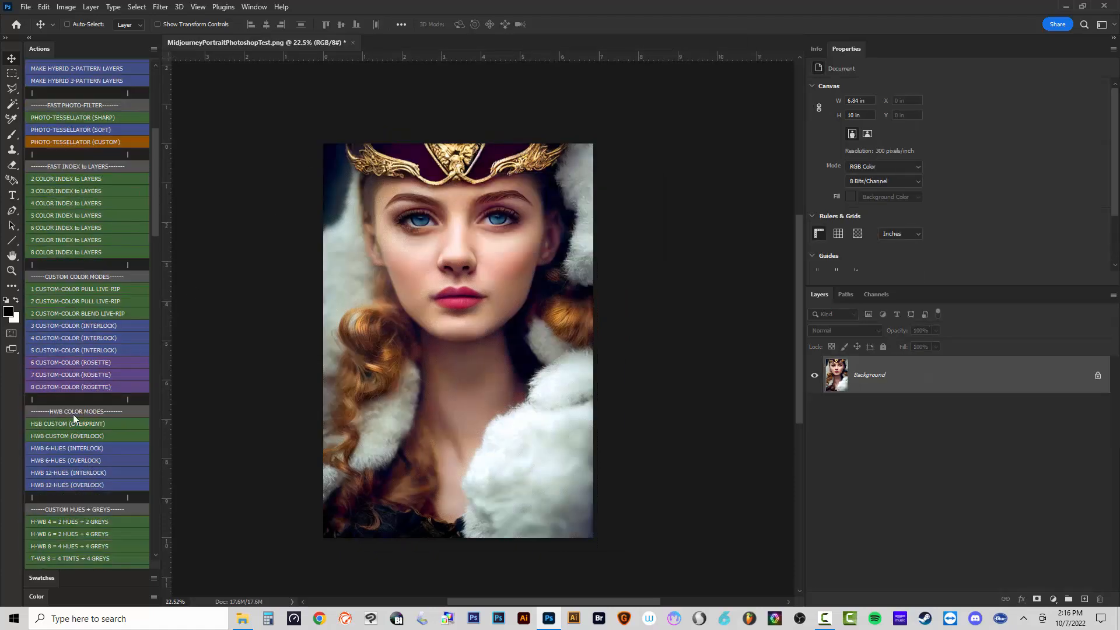
{"action": "scroll", "coordinate": [86, 418], "scroll_direction": "down", "scroll_amount": 3}
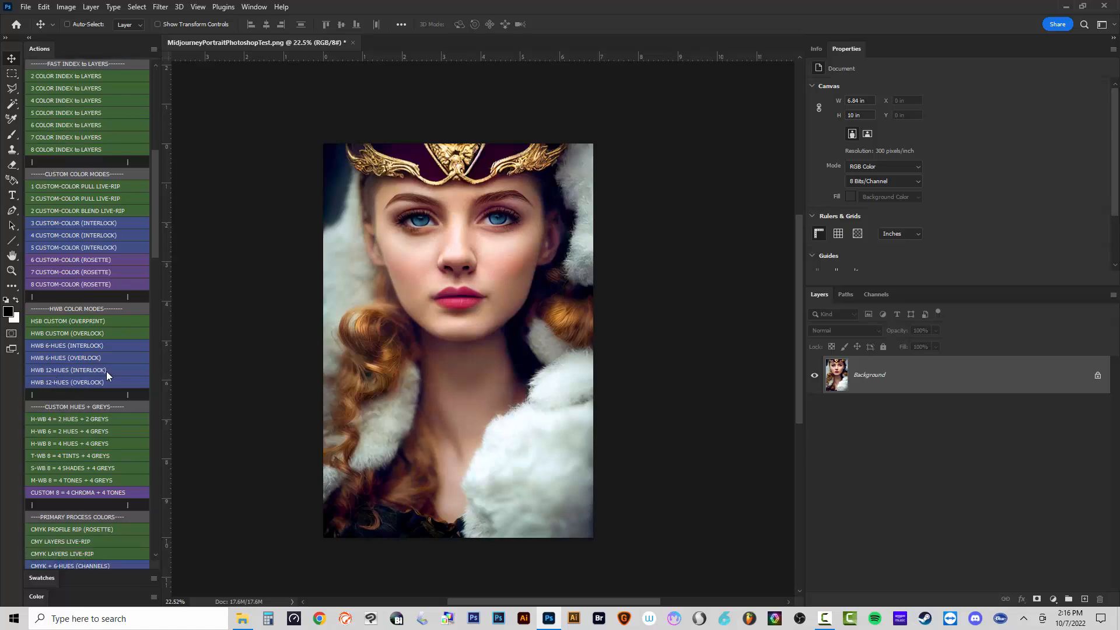
{"action": "left_click", "coordinate": [75, 370]}
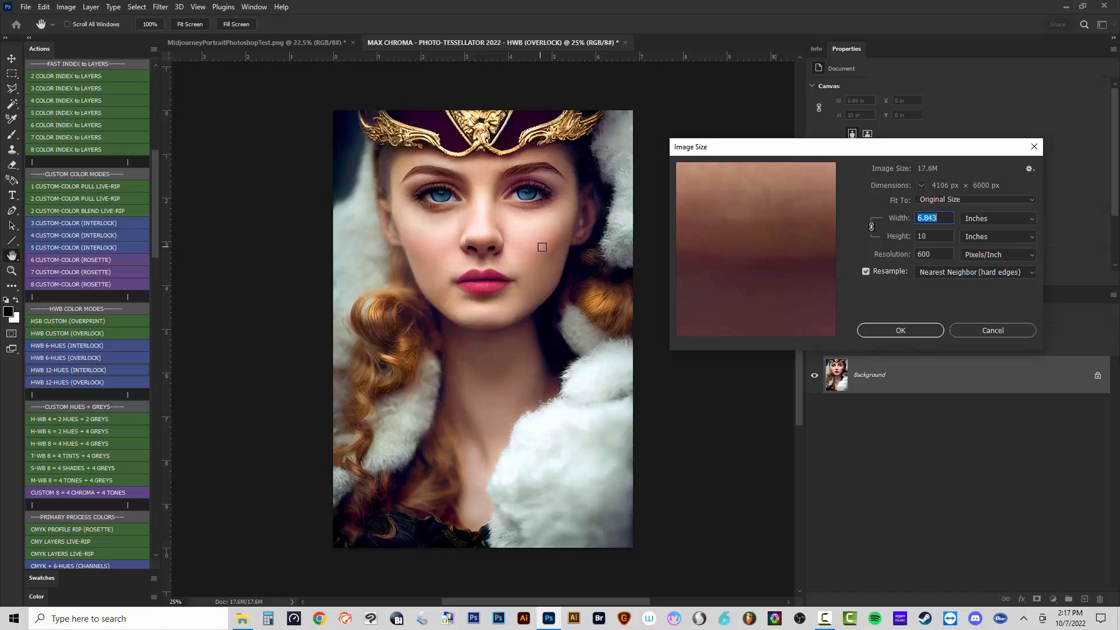
{"action": "left_click", "coordinate": [900, 330]}
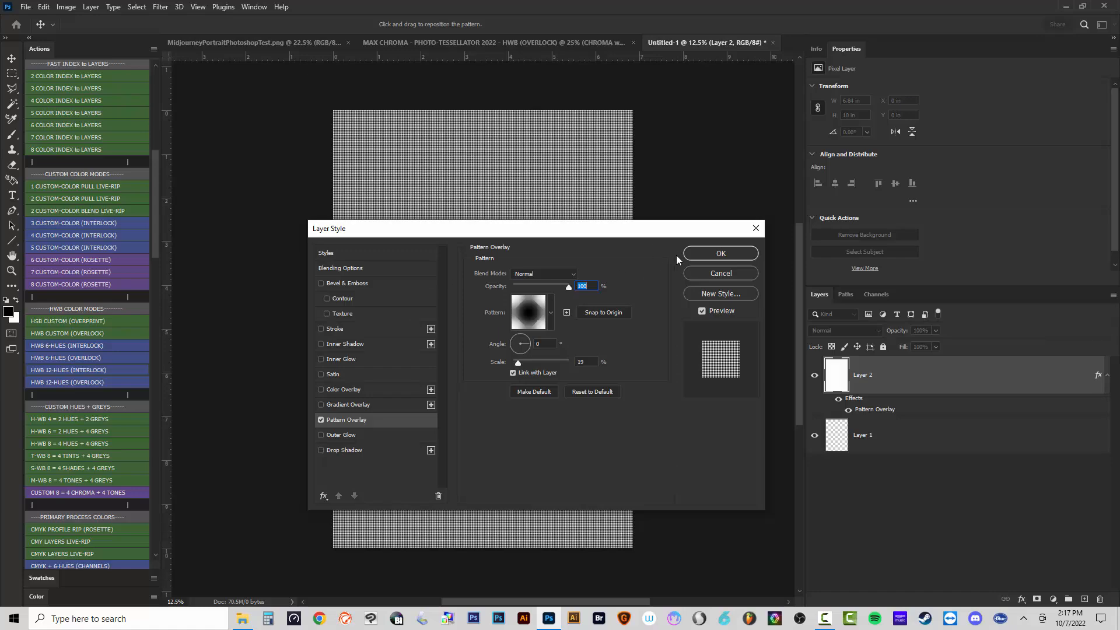
Accept the halftone pattern overlays at 19% scale and the 67.5° clockwise canvas rotation to complete the 12-hue interlock separation.
{"action": "left_click", "coordinate": [709, 254]}
{"action": "left_click", "coordinate": [583, 255]}
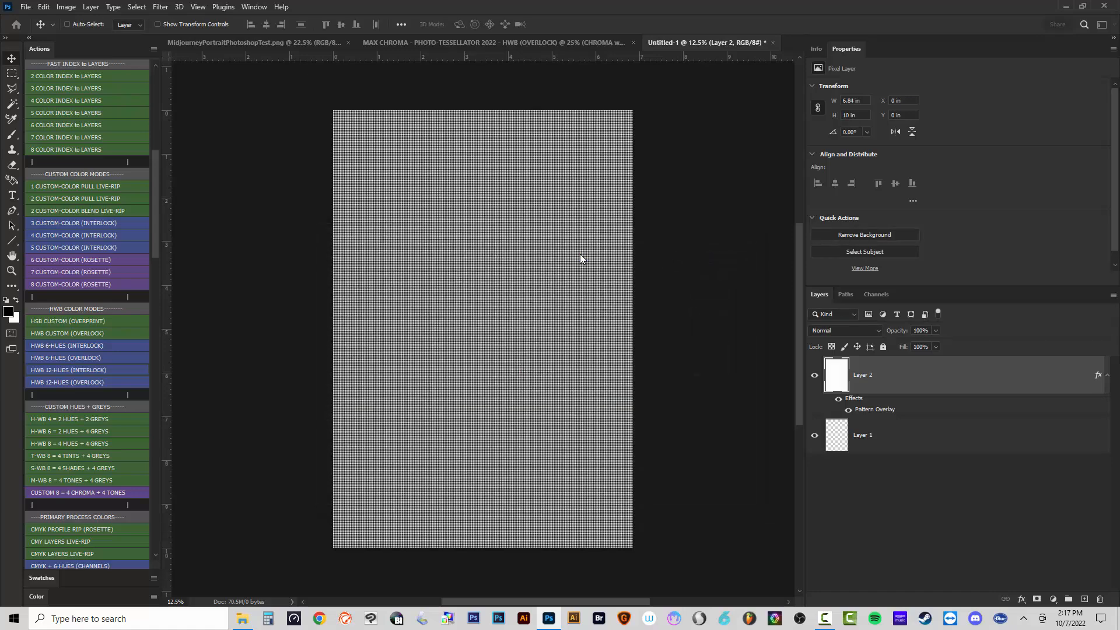
{"action": "left_click", "coordinate": [577, 255]}
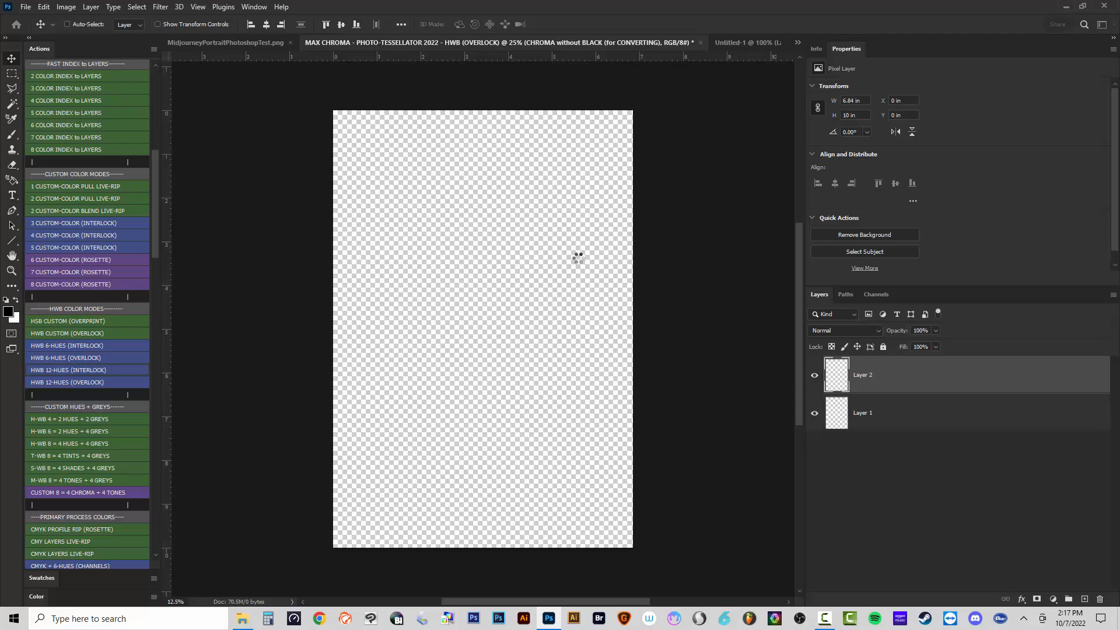
{"action": "left_click", "coordinate": [699, 254]}
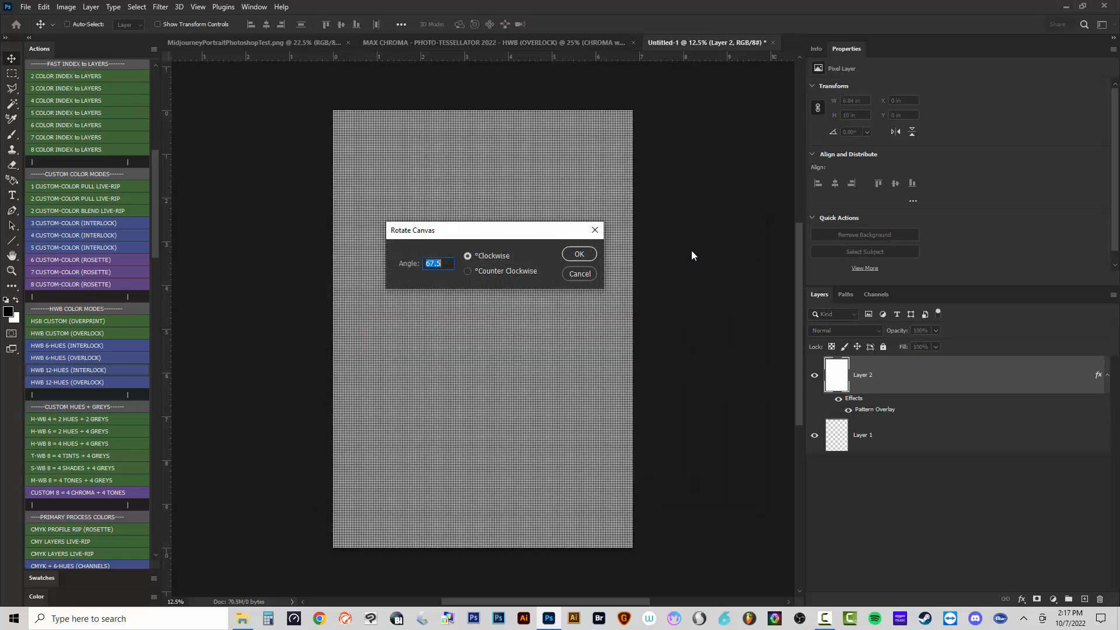
{"action": "left_click", "coordinate": [586, 254]}
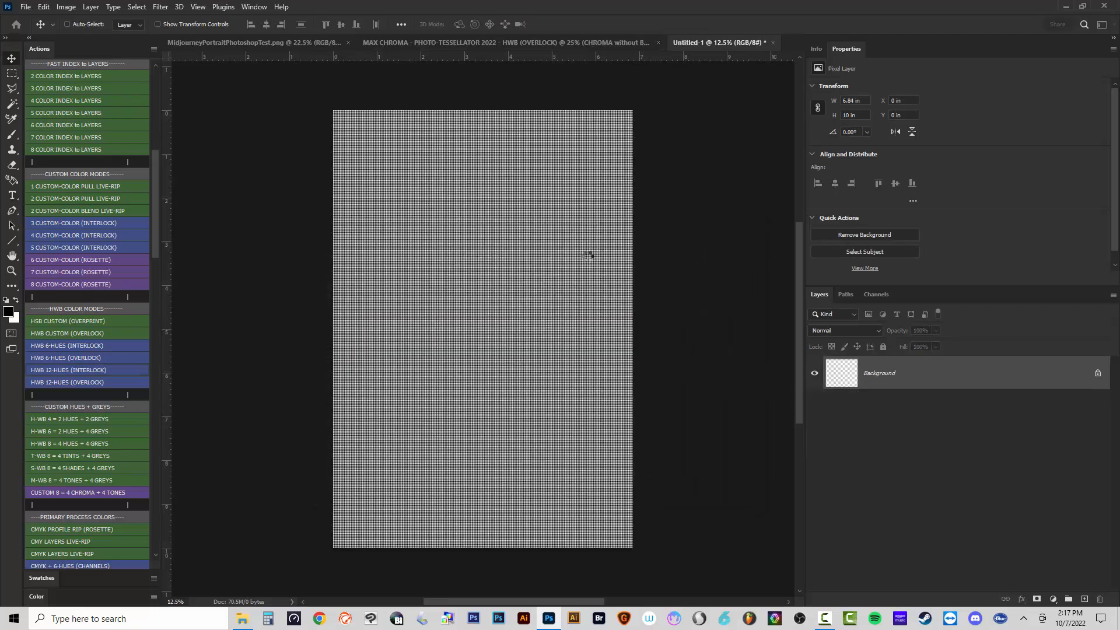
{"action": "left_click", "coordinate": [588, 254]}
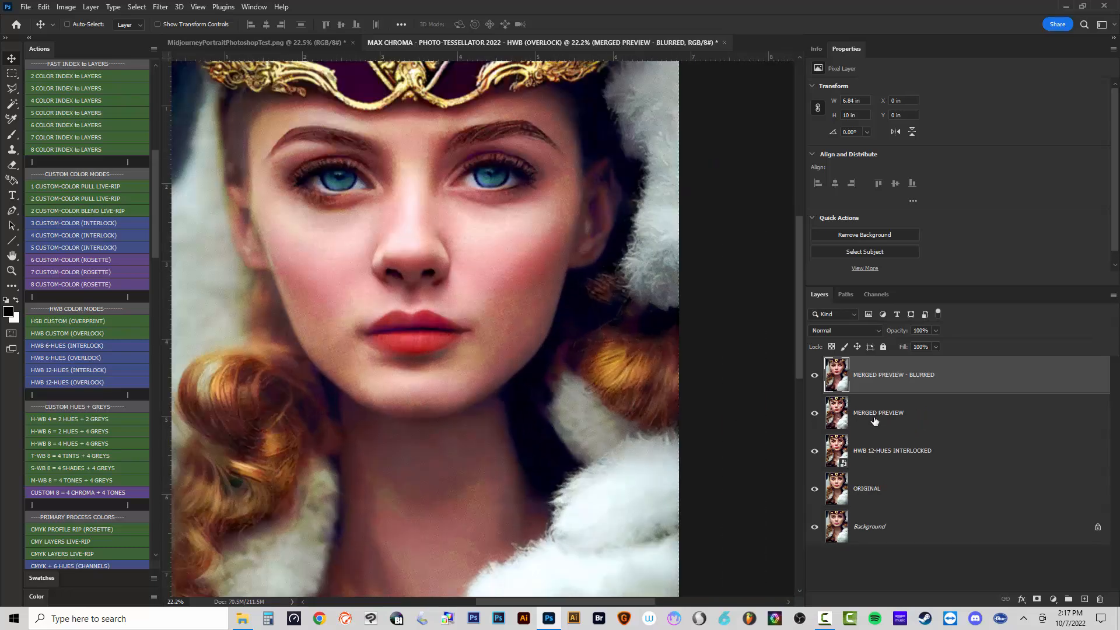
Hide the MERGED PREVIEW - BLURRED and MERGED PREVIEW layers and open the contents of the HWB 12-HUES INTERLOCKED smart object.
{"action": "left_click", "coordinate": [815, 376]}
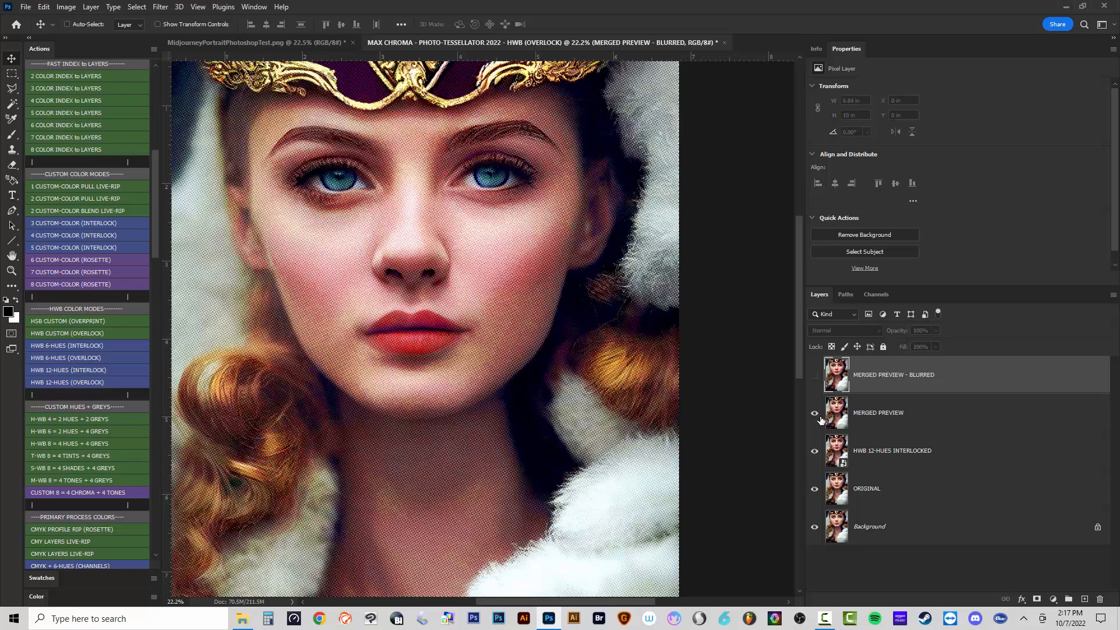
{"action": "left_click", "coordinate": [952, 455]}
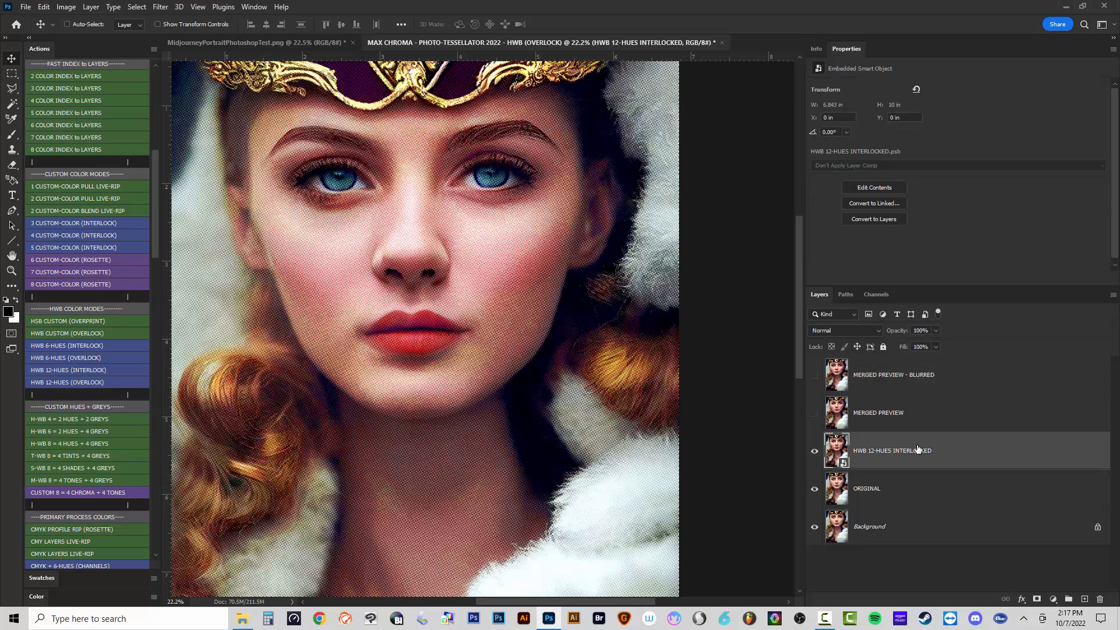
{"action": "double_click", "coordinate": [840, 461]}
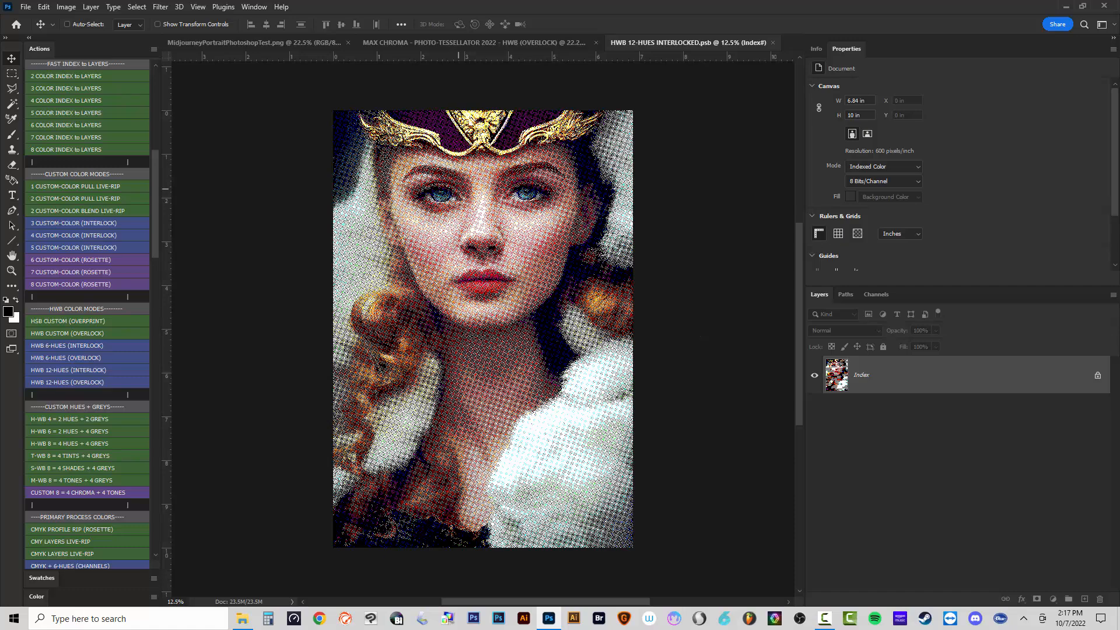
Edit the indexed image's color table, replacing the three swatches from blue to cyan with a single blue, 006cff.
{"action": "left_click_drag", "start_coordinate": [154, 159], "coordinate": [144, 85]}
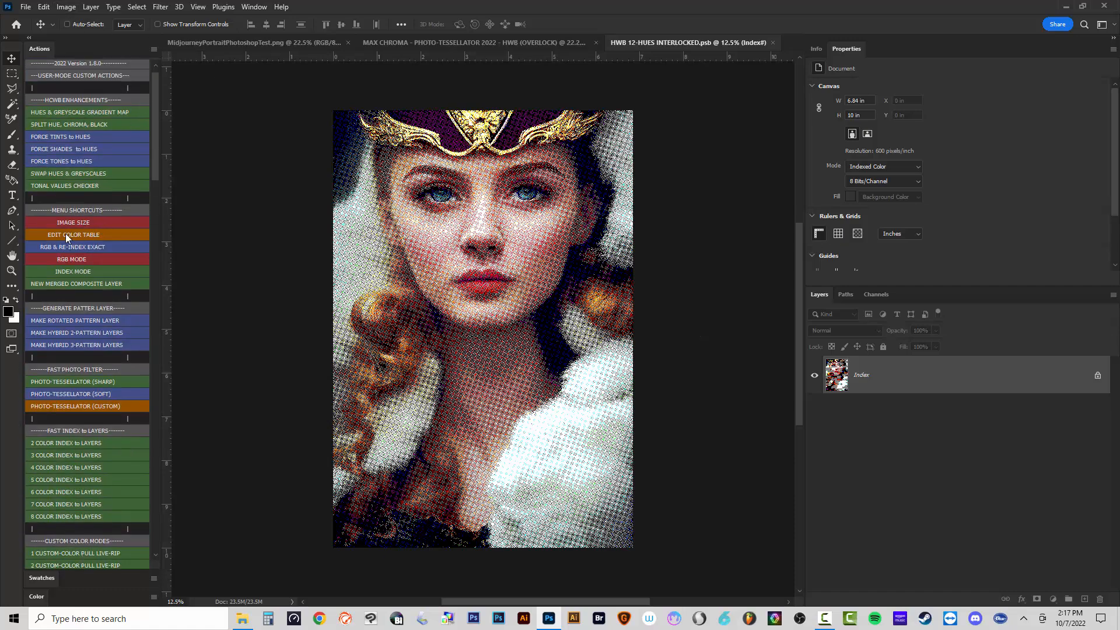
{"action": "left_click", "coordinate": [67, 236]}
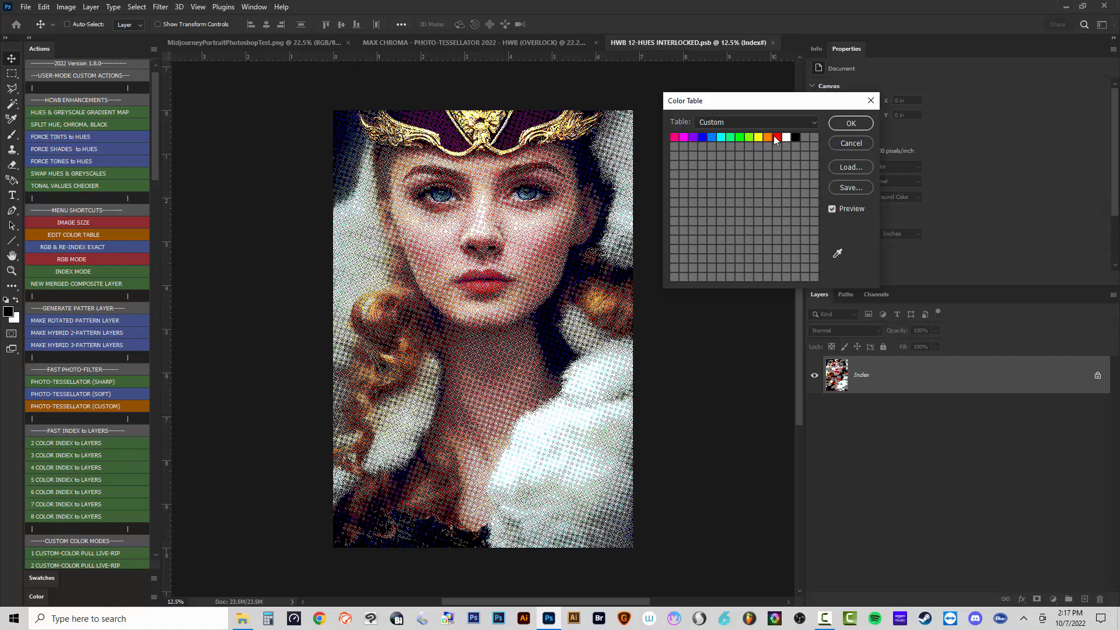
{"action": "left_click", "coordinate": [702, 137]}
{"action": "left_click", "coordinate": [920, 431]}
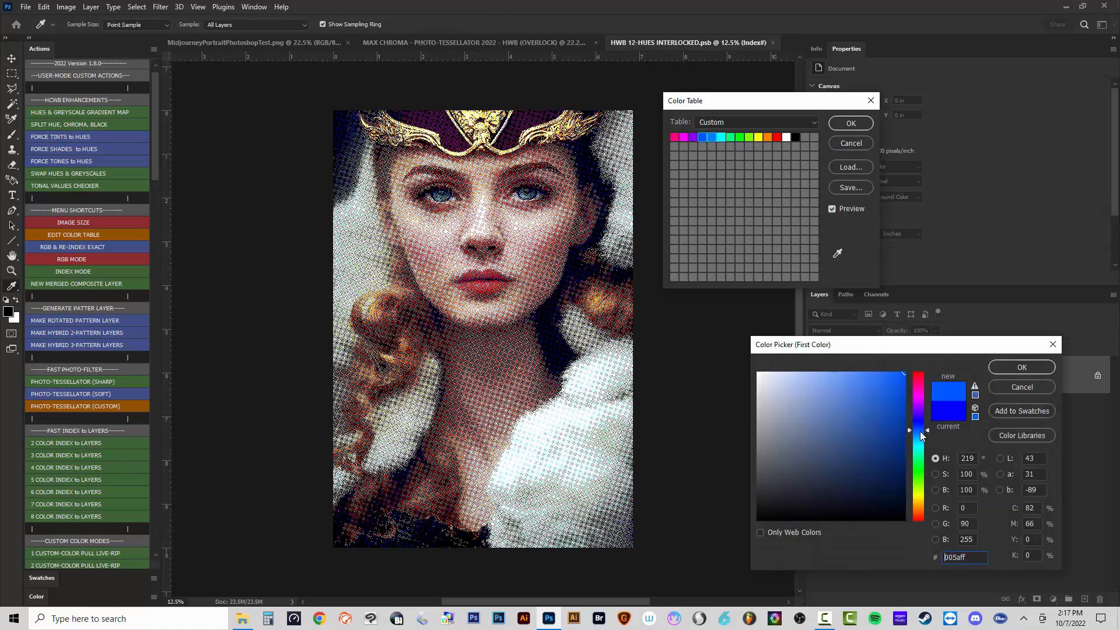
{"action": "left_click", "coordinate": [1008, 363]}
{"action": "left_click", "coordinate": [1008, 364]}
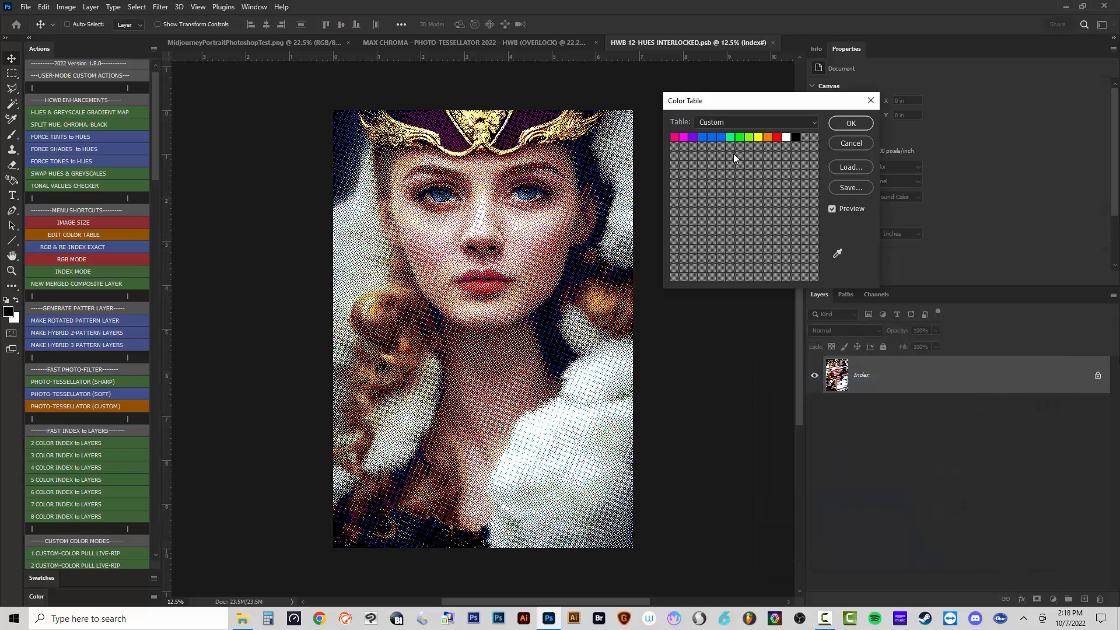
Replace the three green swatches in the color table with white, ffffff.
{"action": "left_click", "coordinate": [730, 137]}
{"action": "left_click", "coordinate": [588, 255]}
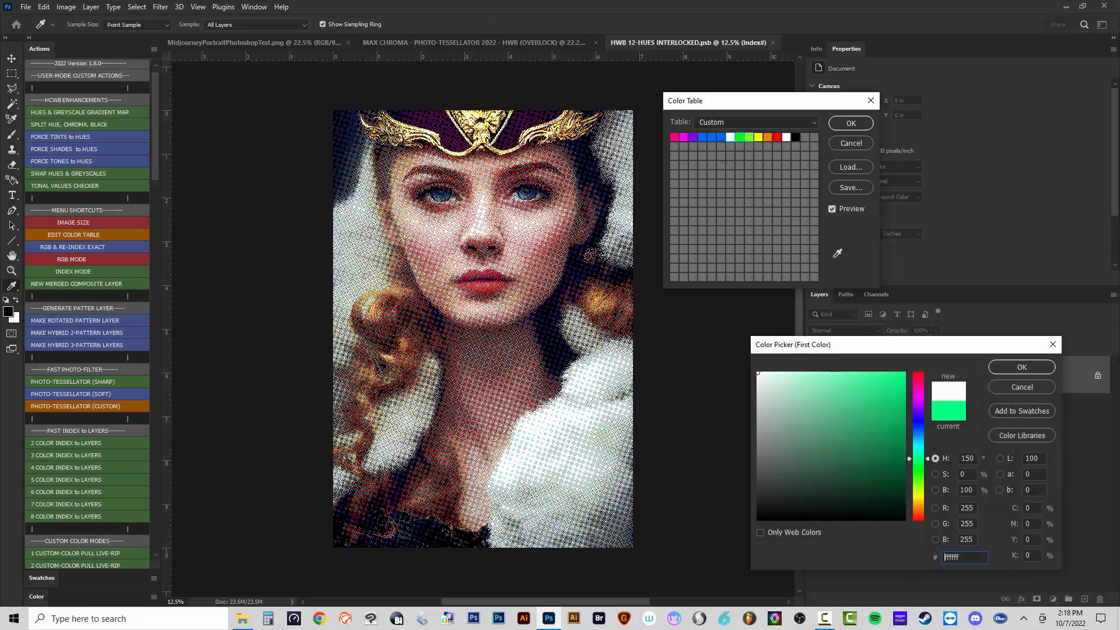
{"action": "left_click", "coordinate": [1013, 368]}
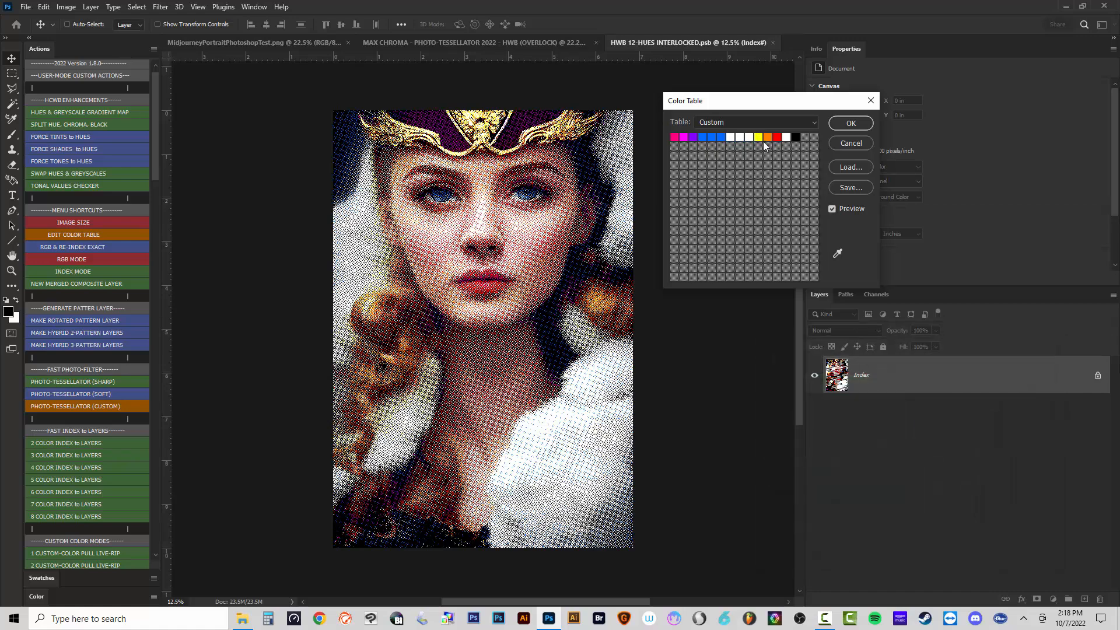
{"action": "left_click", "coordinate": [675, 139]}
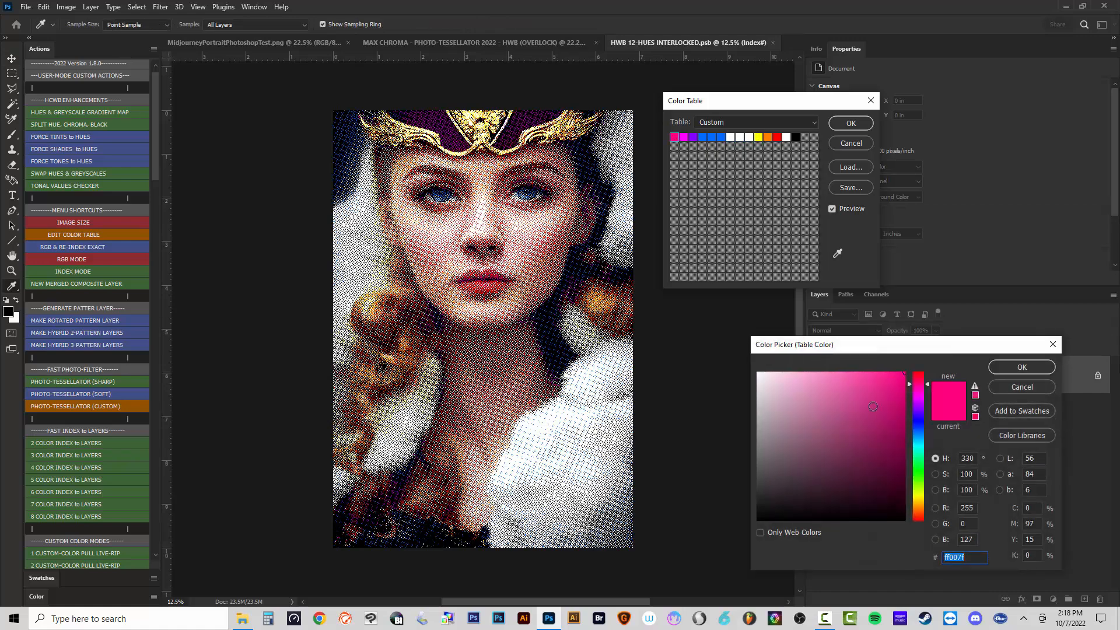
{"action": "left_click", "coordinate": [1007, 387]}
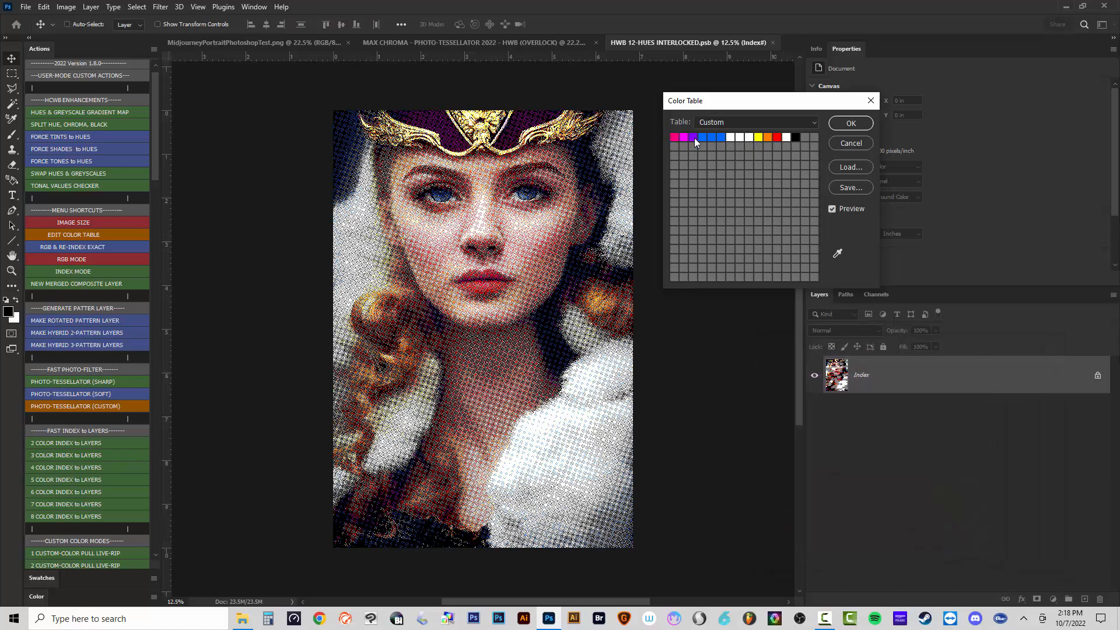
{"action": "left_click", "coordinate": [694, 138]}
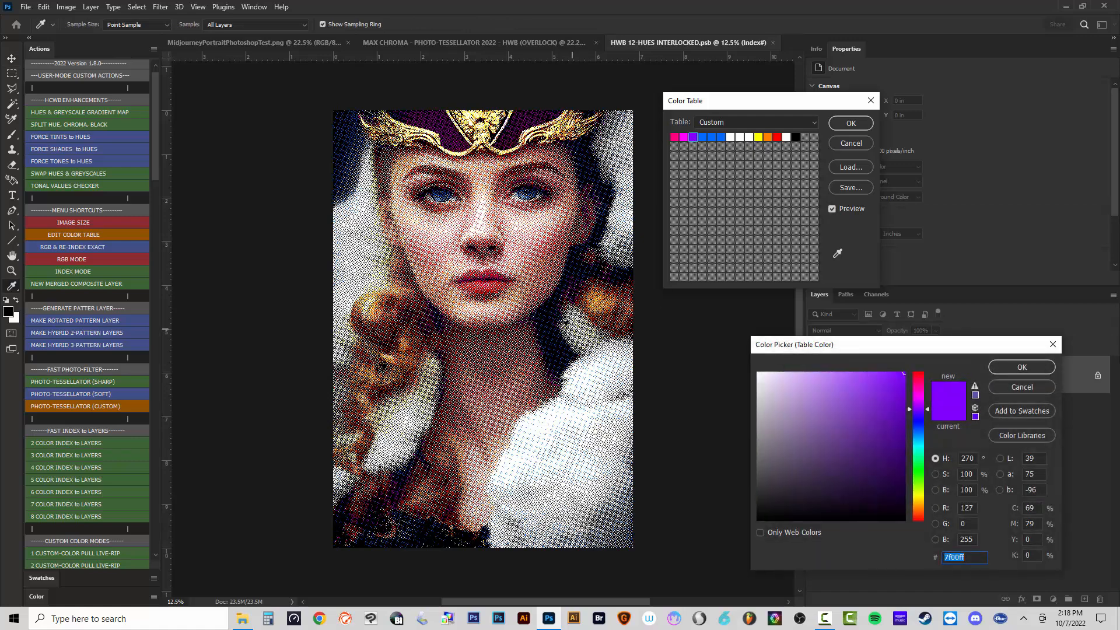
{"action": "type", "text": "ffffff"}
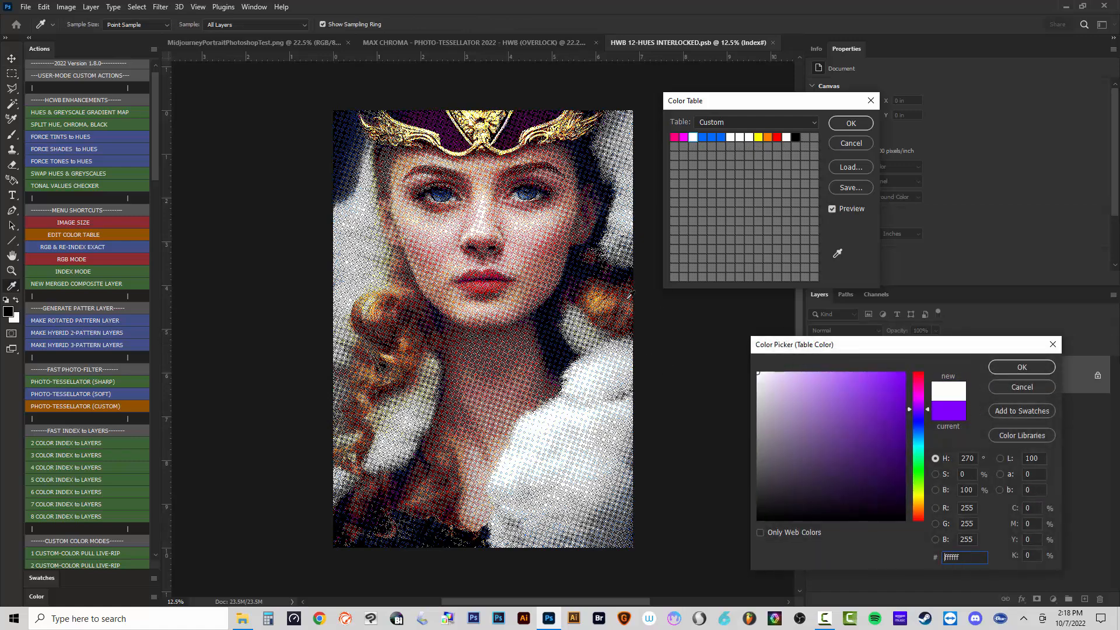
{"action": "left_click", "coordinate": [1024, 388]}
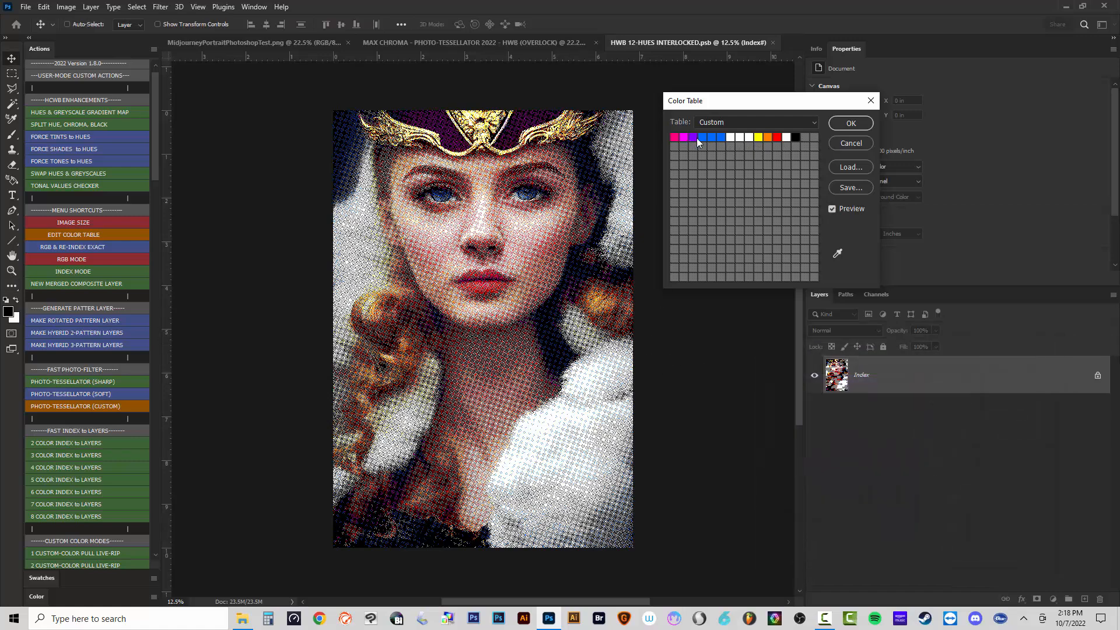
{"action": "left_click", "coordinate": [694, 139]}
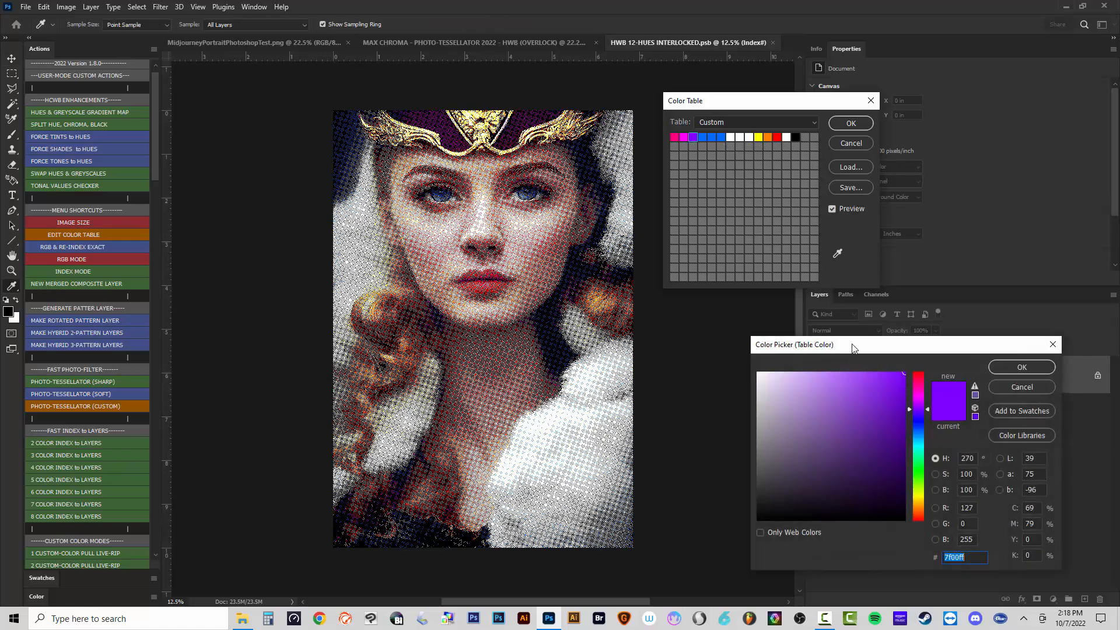
{"action": "left_click", "coordinate": [997, 387]}
Check the hue of the first blue swatch and set the purple swatch's hue to 215° to match it.
{"action": "left_click", "coordinate": [703, 141]}
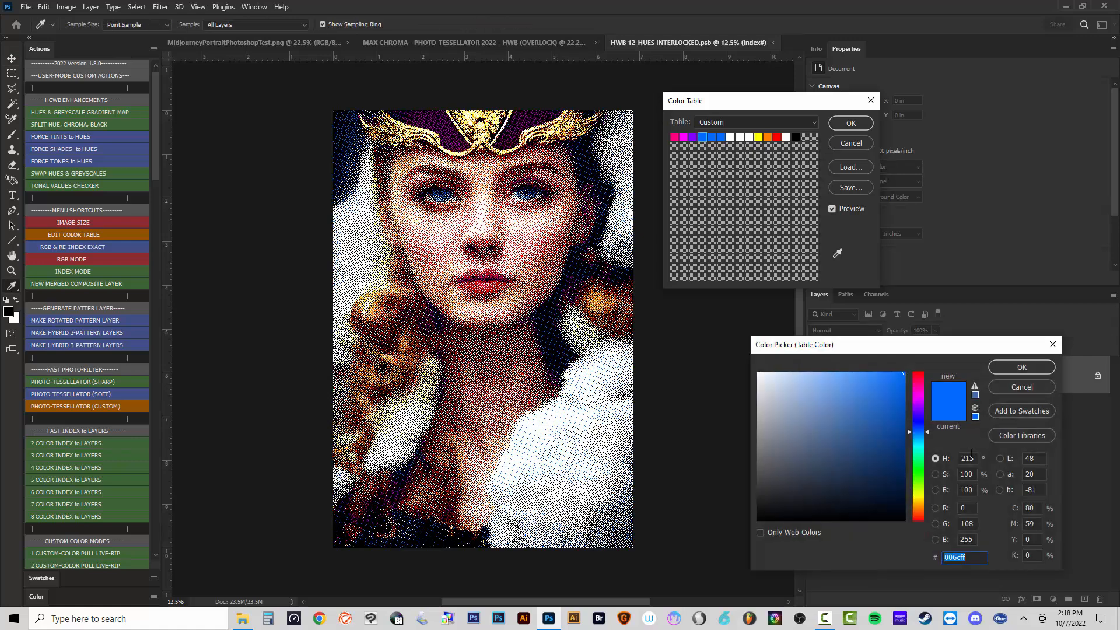
{"action": "left_click", "coordinate": [1013, 385]}
{"action": "left_click", "coordinate": [693, 137]}
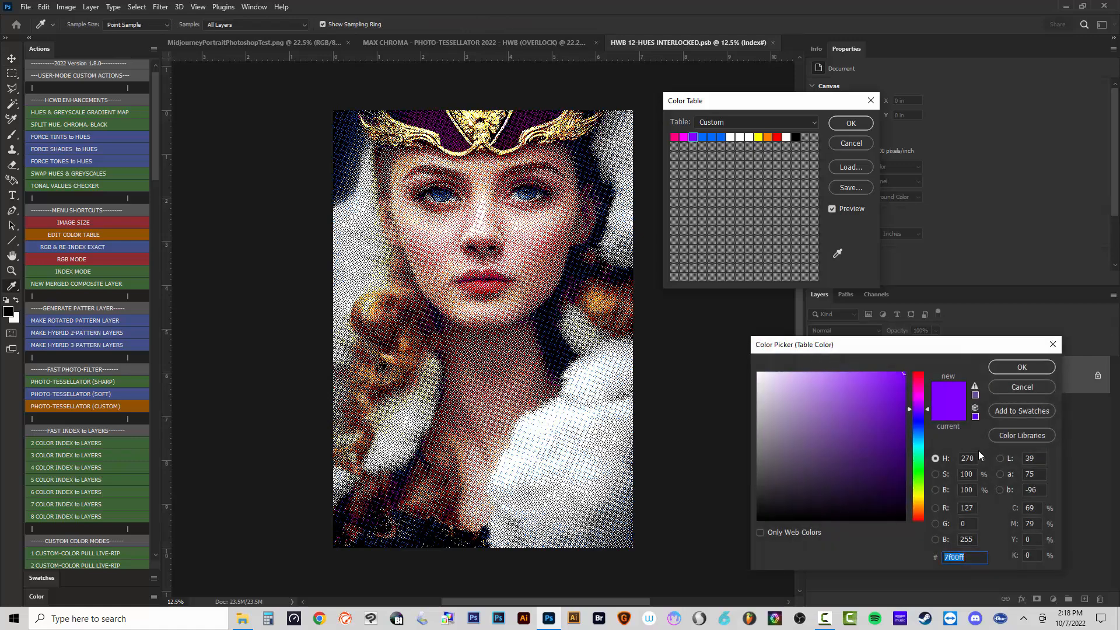
{"action": "type", "text": "215"}
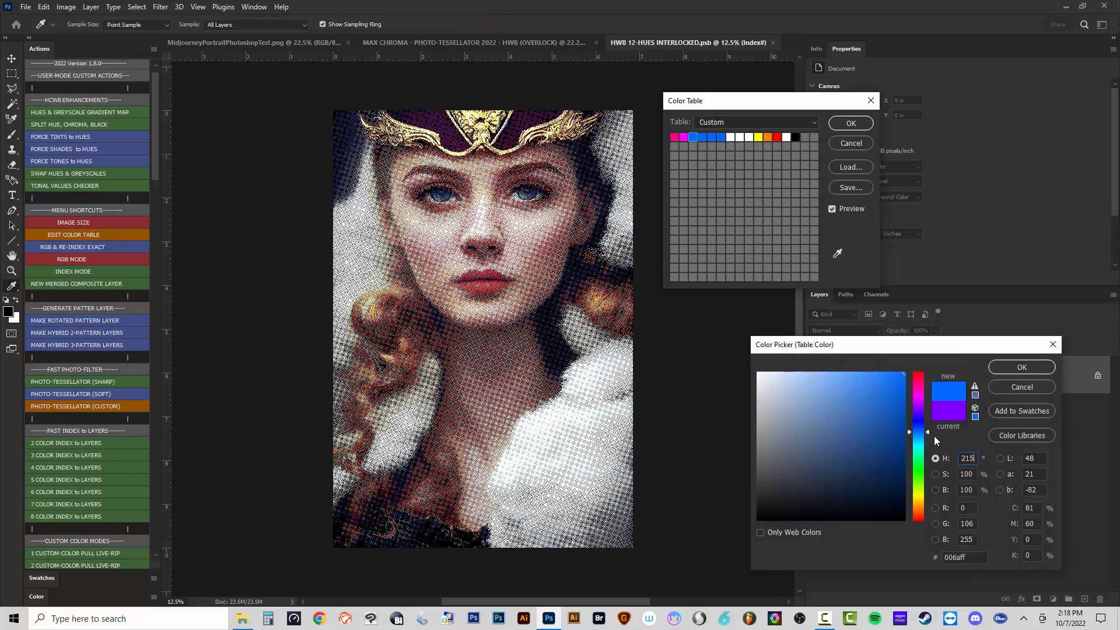
{"action": "key", "text": "Return"}
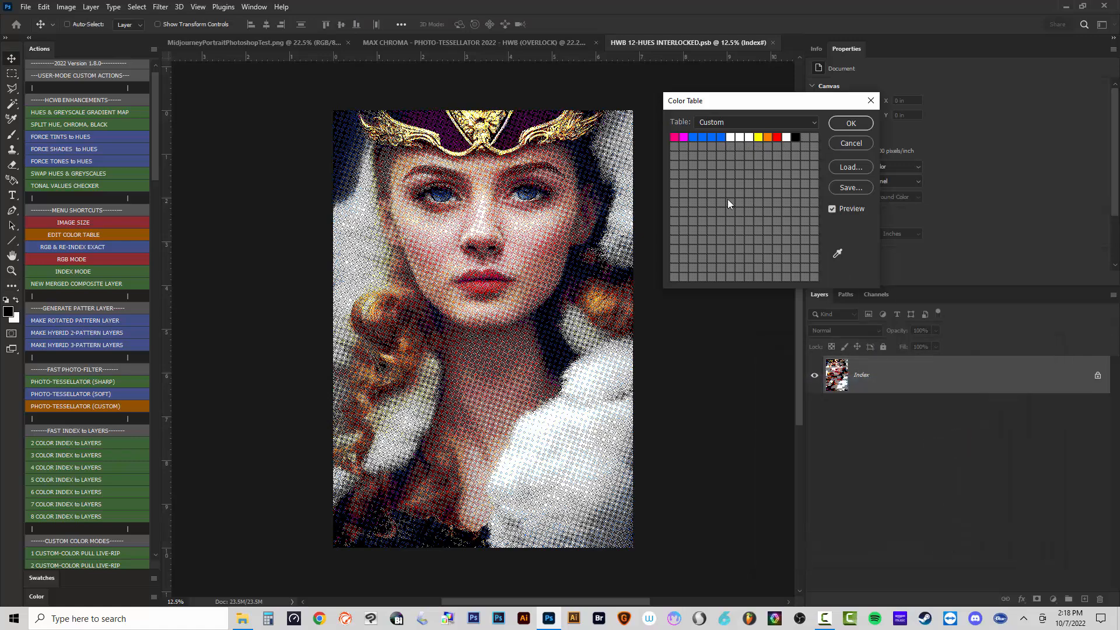
Replace the magenta swatch in the color table with the neighbouring pink, ff007f.
{"action": "left_click", "coordinate": [683, 143]}
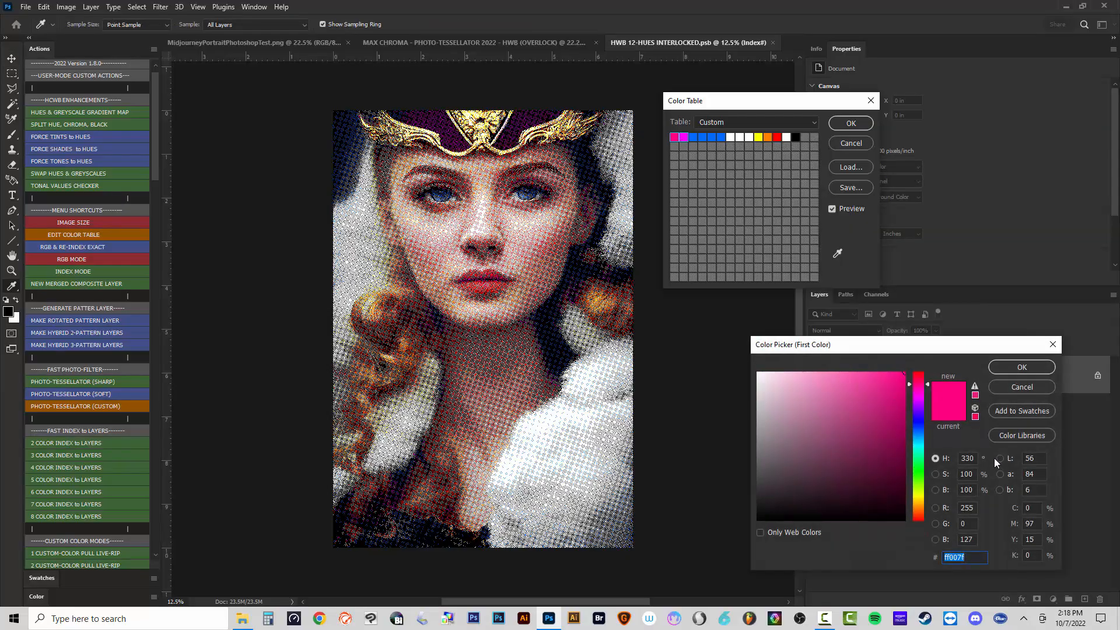
{"action": "left_click", "coordinate": [1020, 365]}
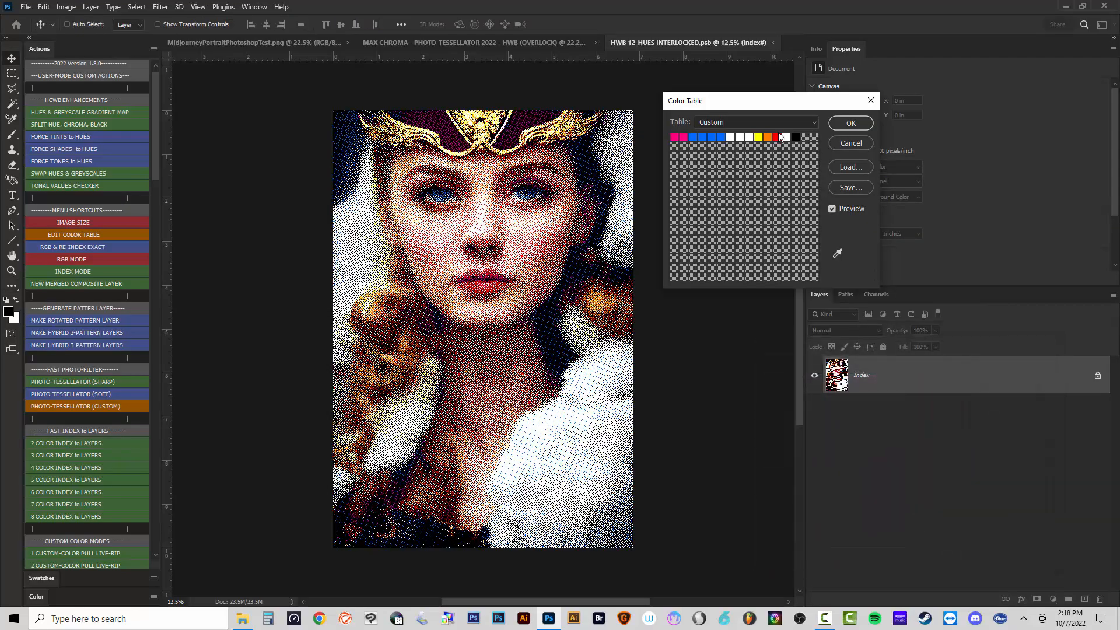
Examine the halftone dots on the cheek, around the lips and on the gold crown at close range with the reduced palette.
{"action": "scroll", "coordinate": [592, 297], "scroll_direction": "up", "scroll_amount": 15}
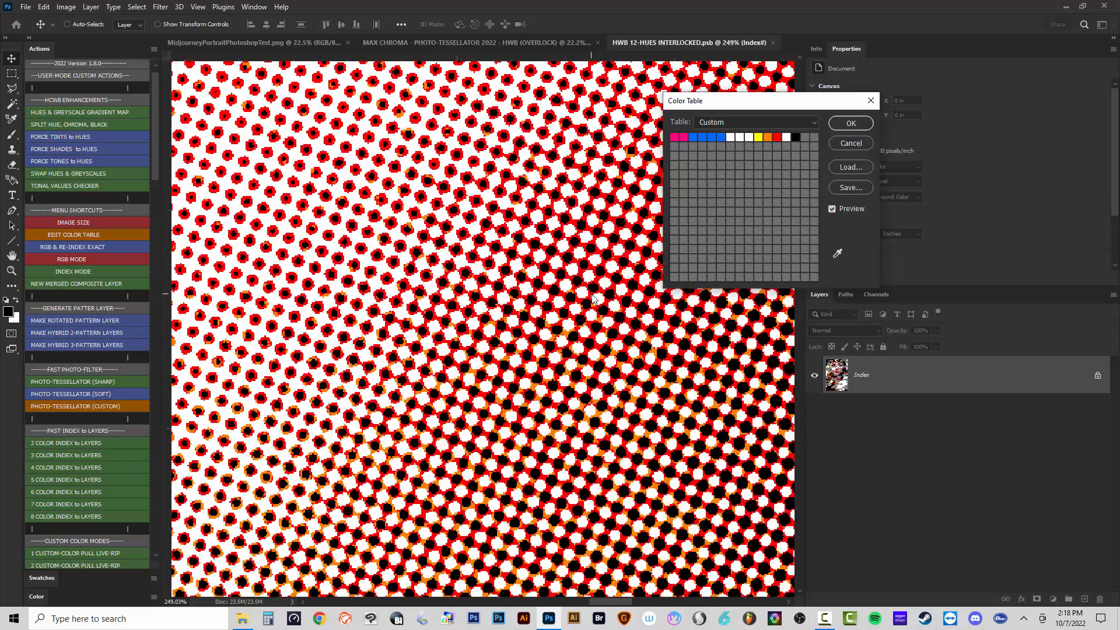
{"action": "scroll", "coordinate": [592, 298], "scroll_direction": "up", "scroll_amount": 5}
{"action": "scroll", "coordinate": [596, 322], "scroll_direction": "down", "scroll_amount": 4}
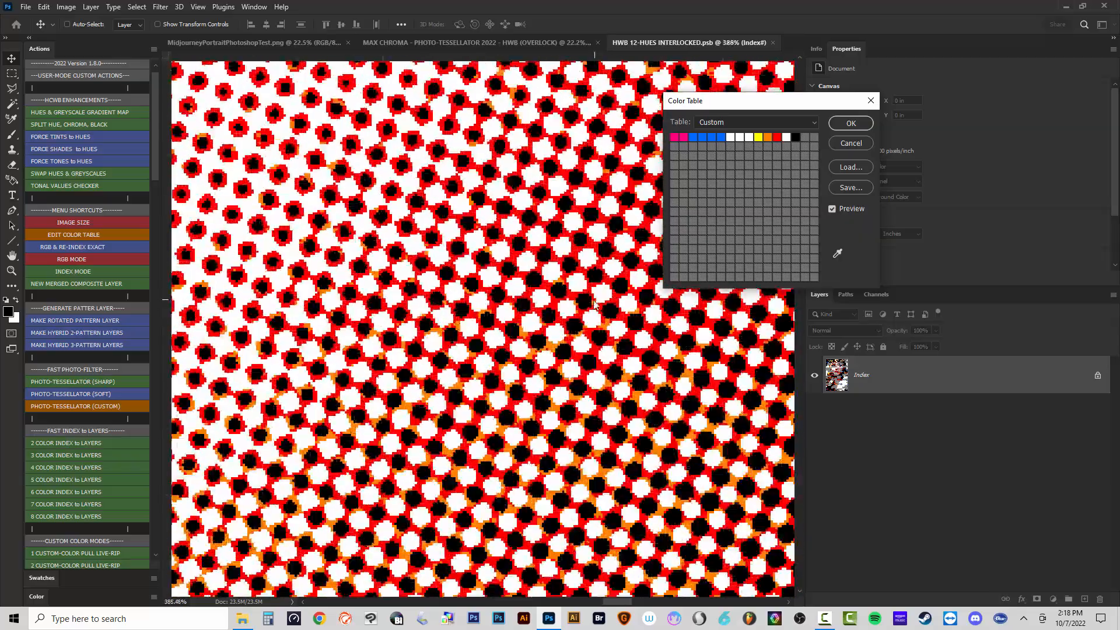
{"action": "scroll", "coordinate": [612, 327], "scroll_direction": "up", "scroll_amount": 3}
{"action": "scroll", "coordinate": [617, 329], "scroll_direction": "down", "scroll_amount": 6}
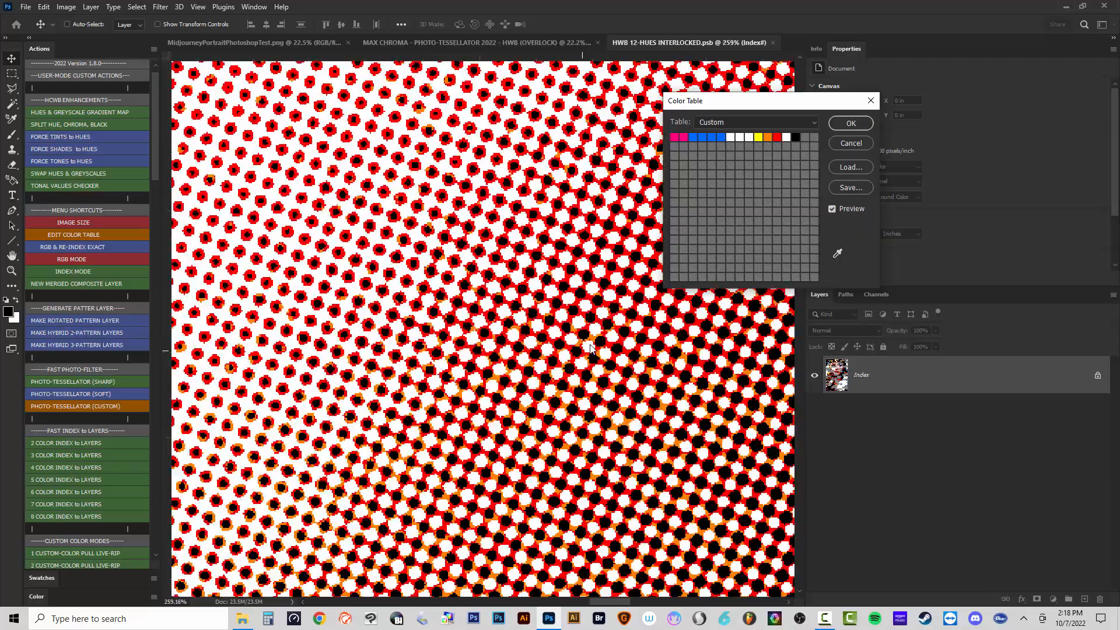
{"action": "scroll", "coordinate": [590, 350], "scroll_direction": "down", "scroll_amount": 3}
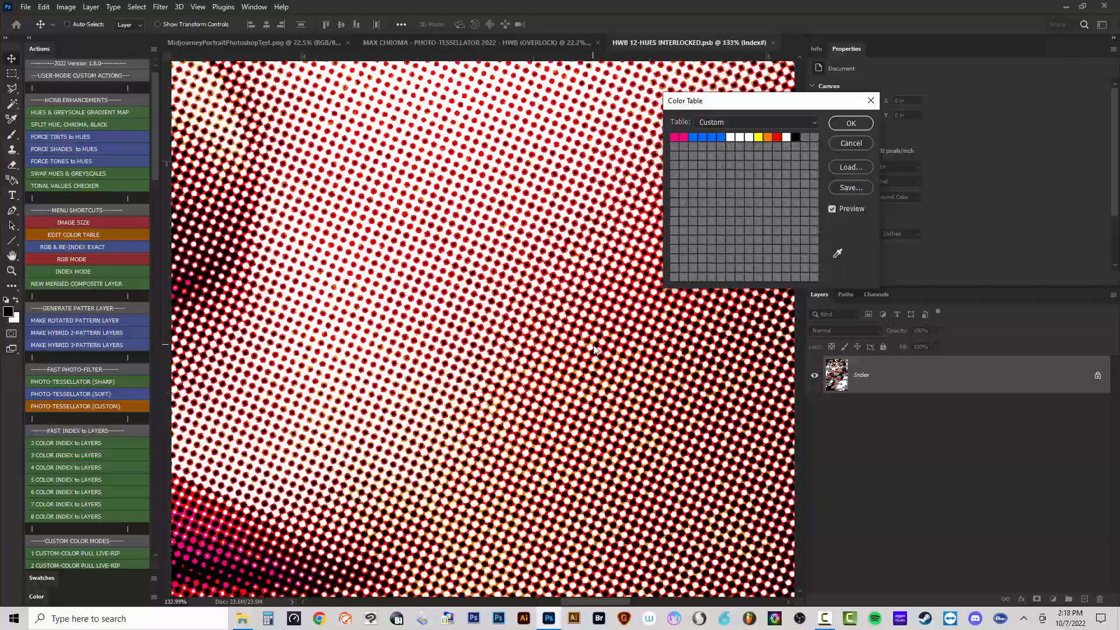
{"action": "scroll", "coordinate": [590, 350], "scroll_direction": "up", "scroll_amount": 2}
{"action": "scroll", "coordinate": [567, 378], "scroll_direction": "down", "scroll_amount": 5}
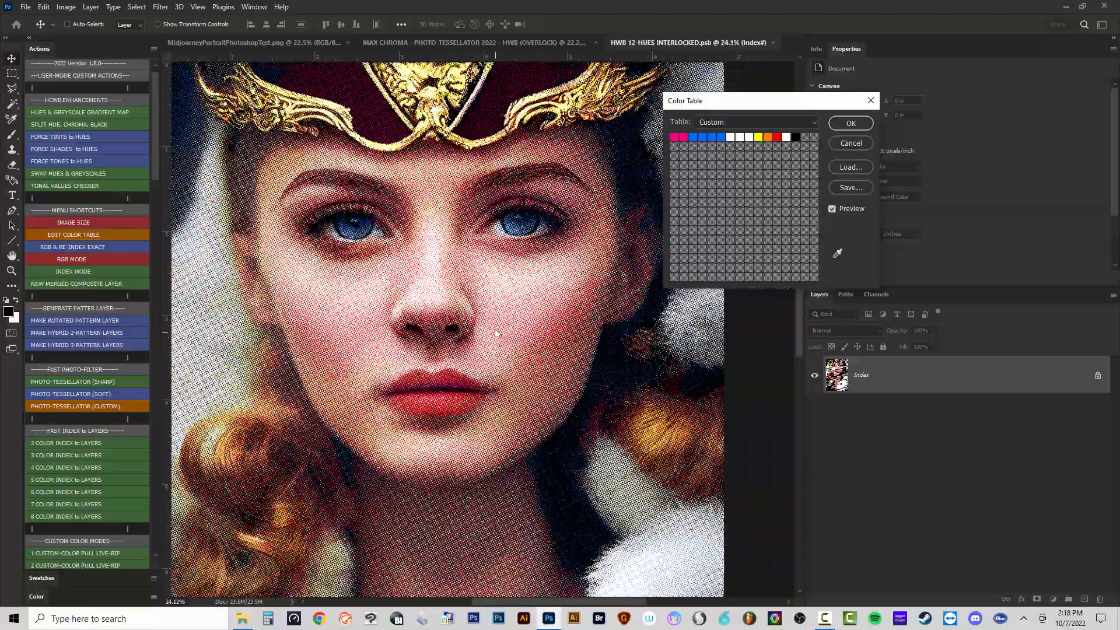
{"action": "scroll", "coordinate": [462, 143], "scroll_direction": "up", "scroll_amount": 2}
{"action": "scroll", "coordinate": [462, 143], "scroll_direction": "up", "scroll_amount": 5}
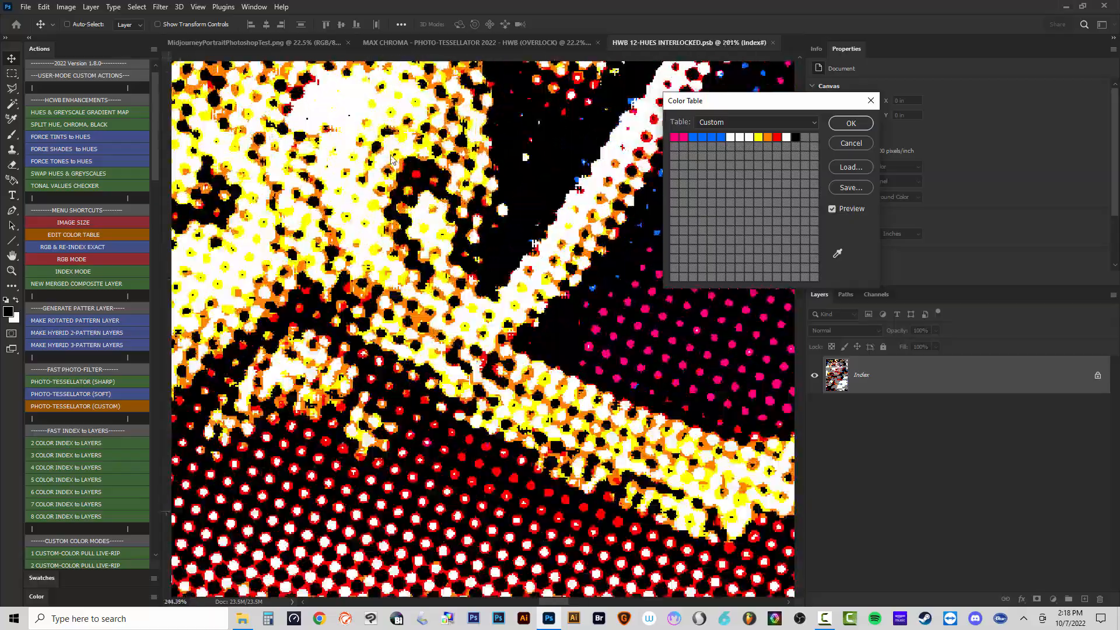
{"action": "scroll", "coordinate": [439, 263], "scroll_direction": "down", "scroll_amount": 6}
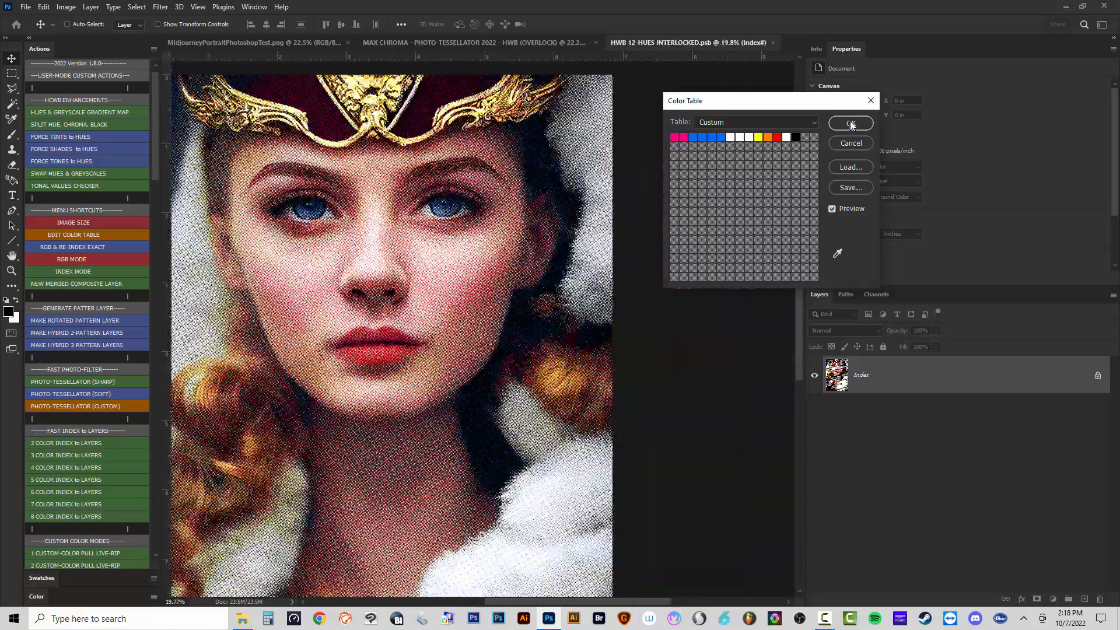
Apply the edited color table and re-index the image with exact colors to merge the duplicate swatches.
{"action": "left_click", "coordinate": [851, 124]}
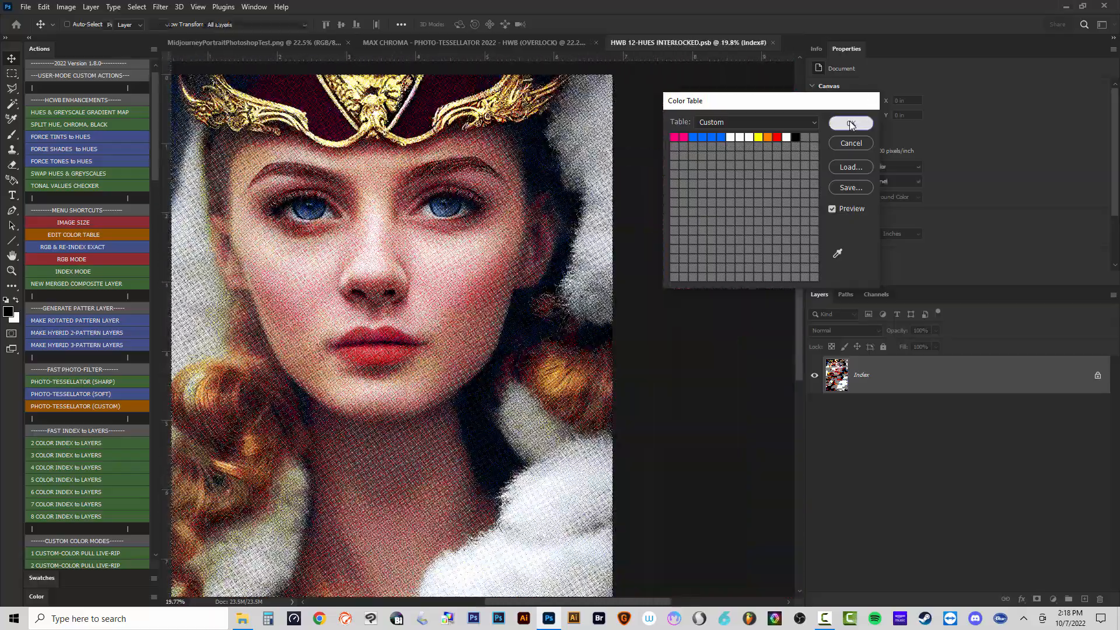
{"action": "left_click", "coordinate": [63, 248]}
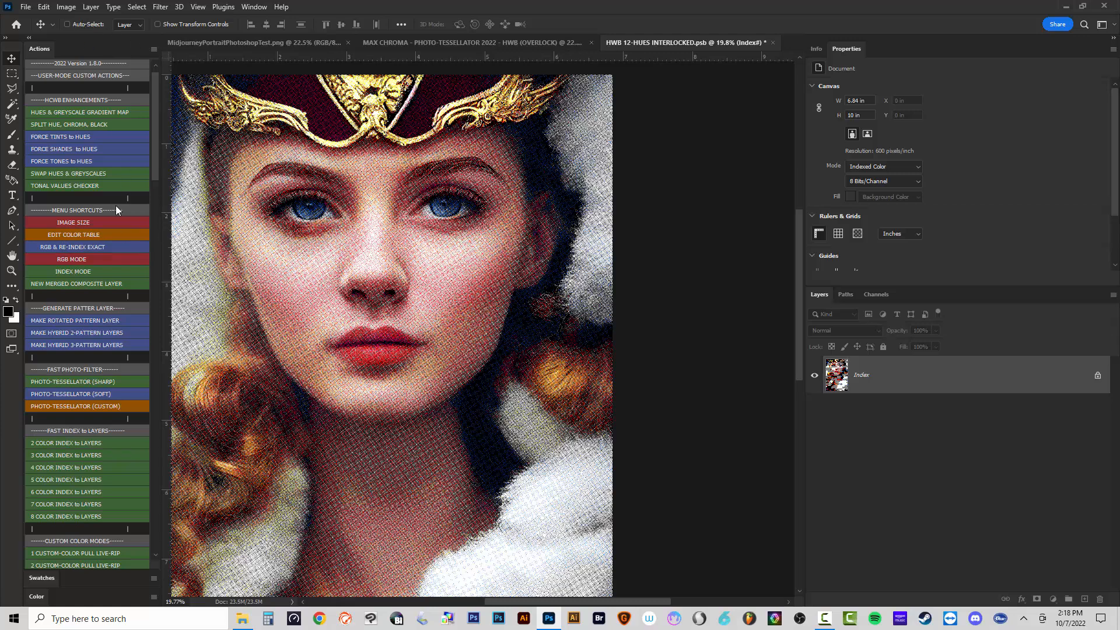
Unify the two remaining blue swatches as 006aff and re-index the image so the color table holds a single blue.
{"action": "left_click", "coordinate": [72, 235]}
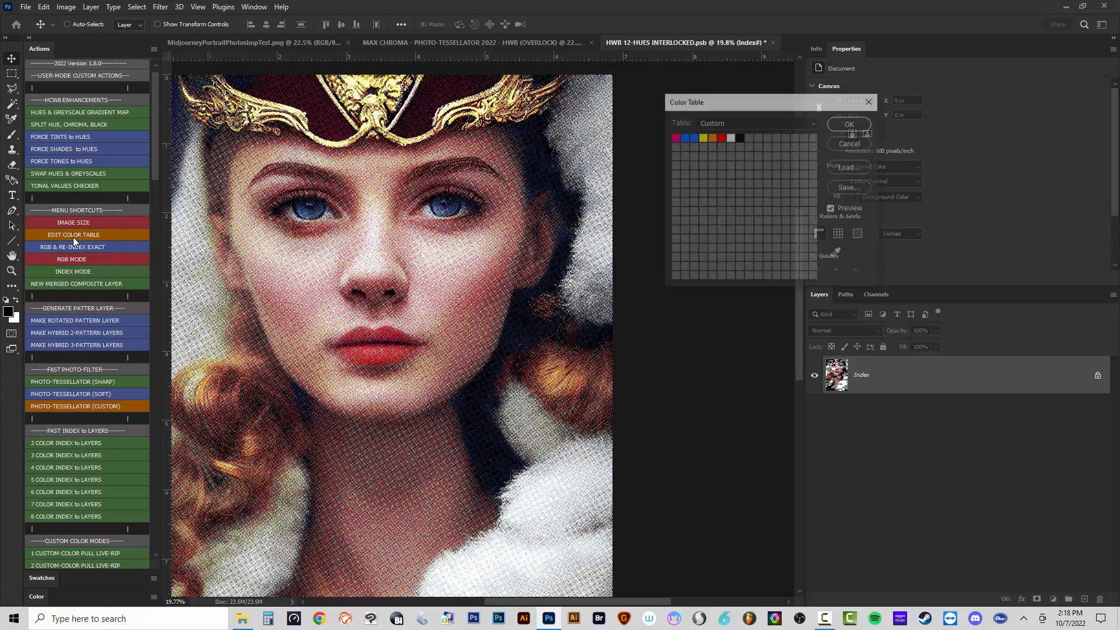
{"action": "left_click", "coordinate": [691, 138]}
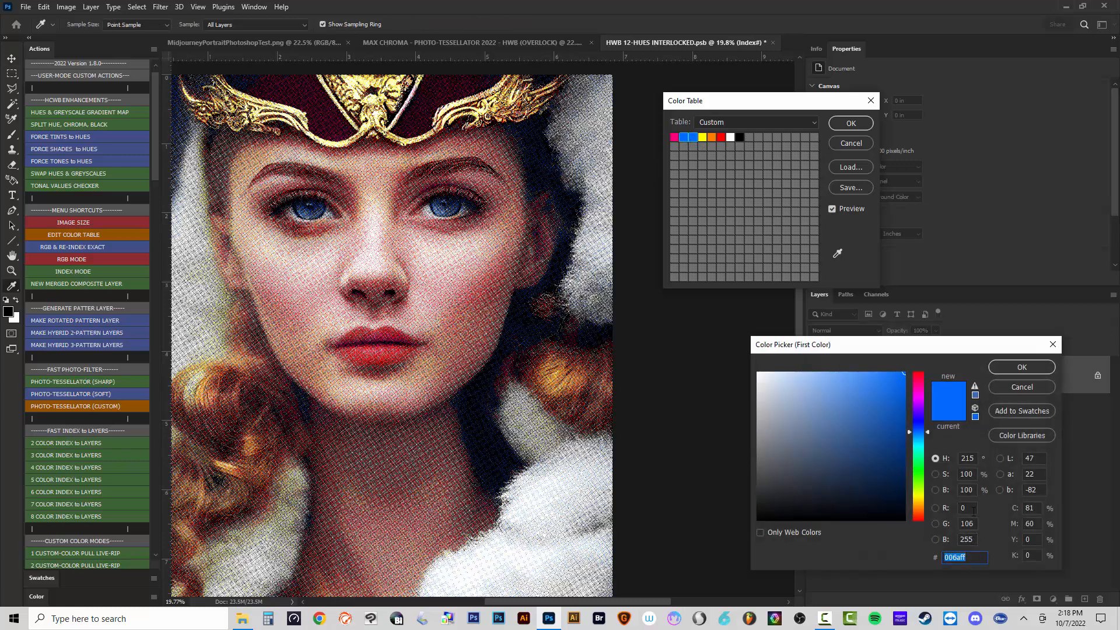
{"action": "left_click", "coordinate": [1003, 367]}
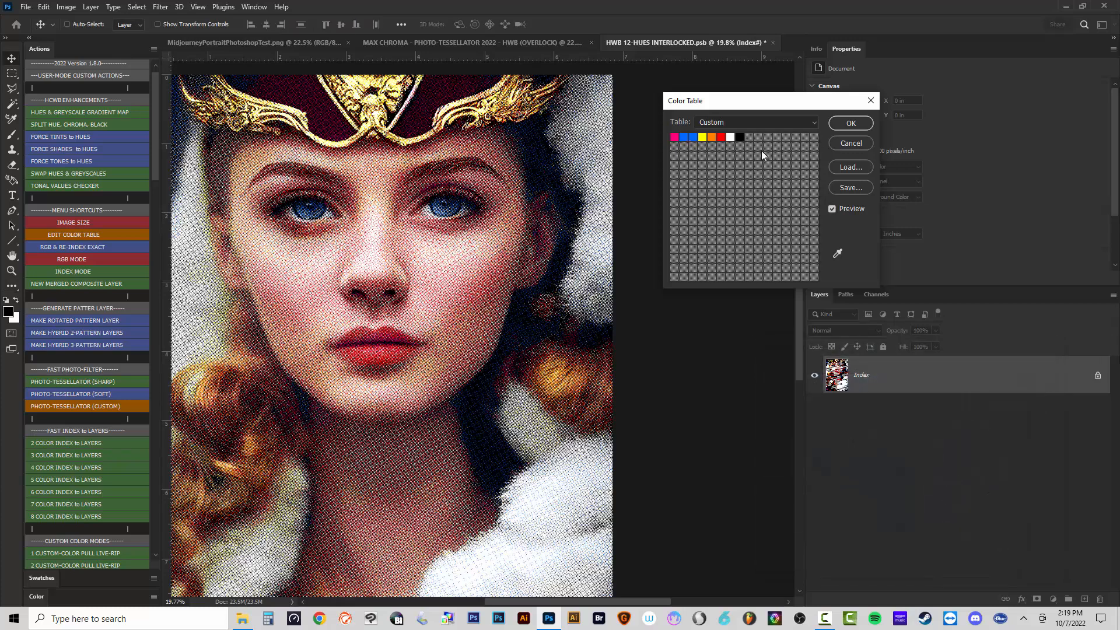
{"action": "left_click", "coordinate": [850, 124]}
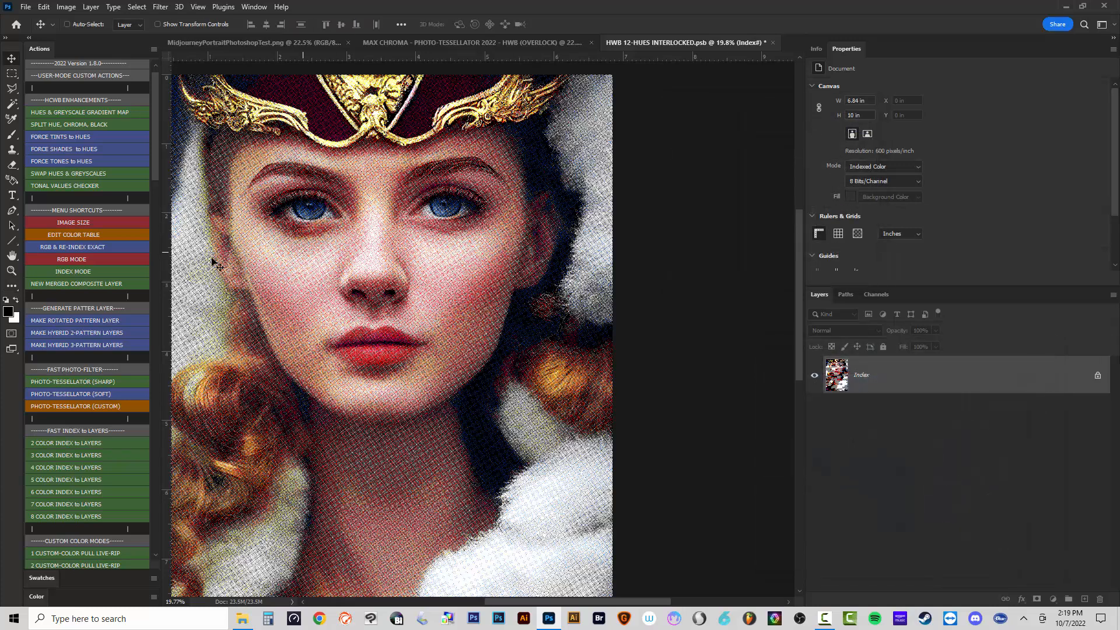
{"action": "left_click", "coordinate": [76, 234]}
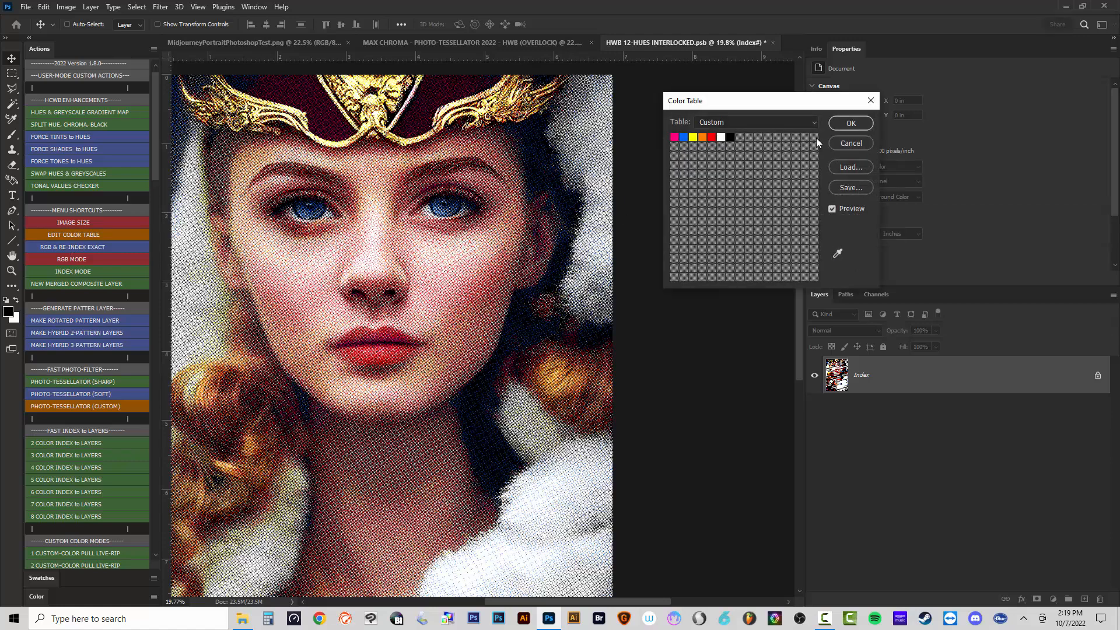
{"action": "left_click", "coordinate": [851, 125]}
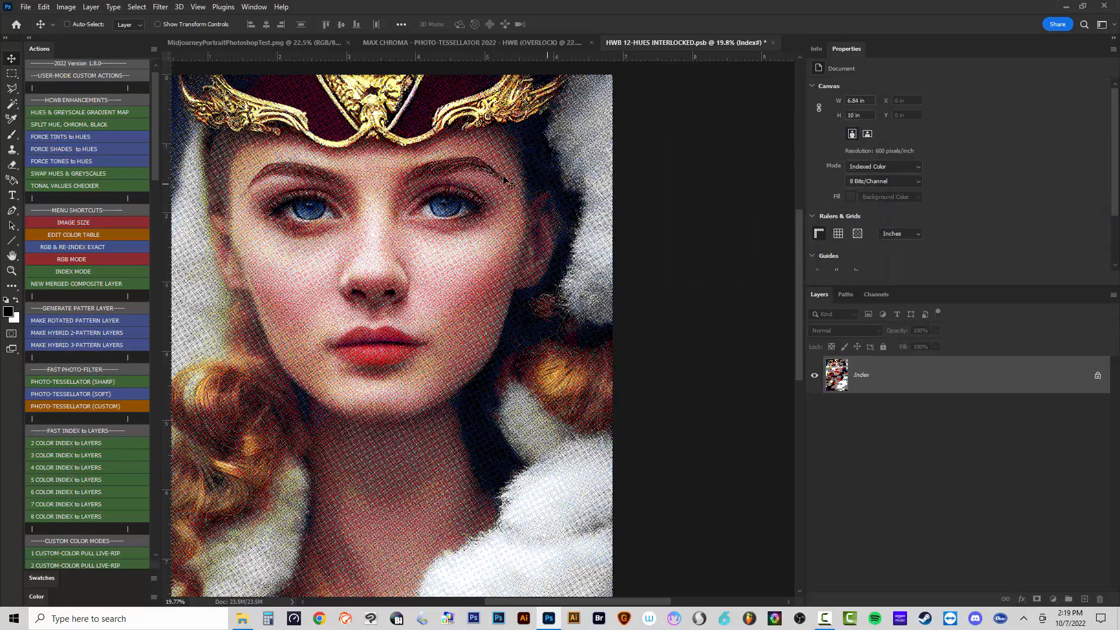
Replace the orange and red swatches in the color table with one red-orange, ff4000, at hue 15°.
{"action": "scroll", "coordinate": [409, 330], "scroll_direction": "up", "scroll_amount": 6}
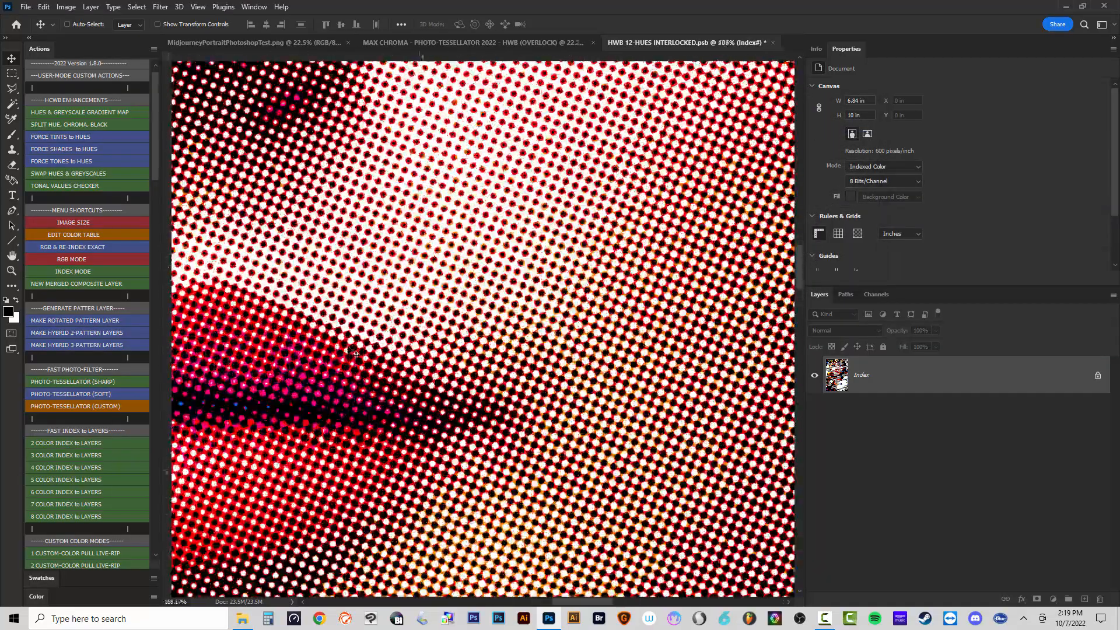
{"action": "scroll", "coordinate": [496, 320], "scroll_direction": "up", "scroll_amount": 6}
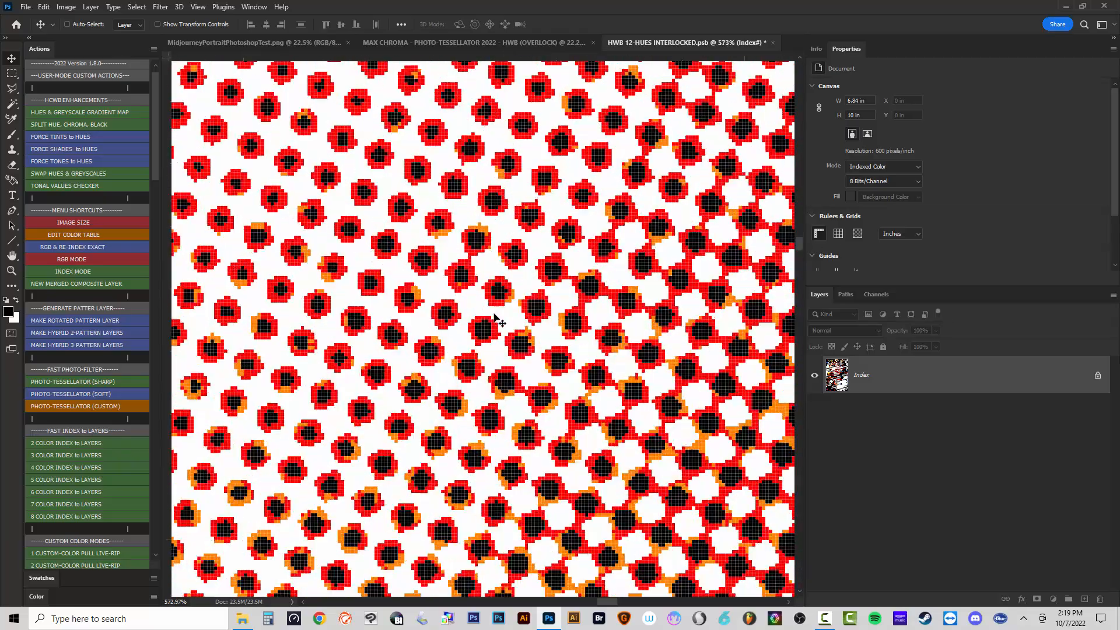
{"action": "scroll", "coordinate": [490, 309], "scroll_direction": "down", "scroll_amount": 2}
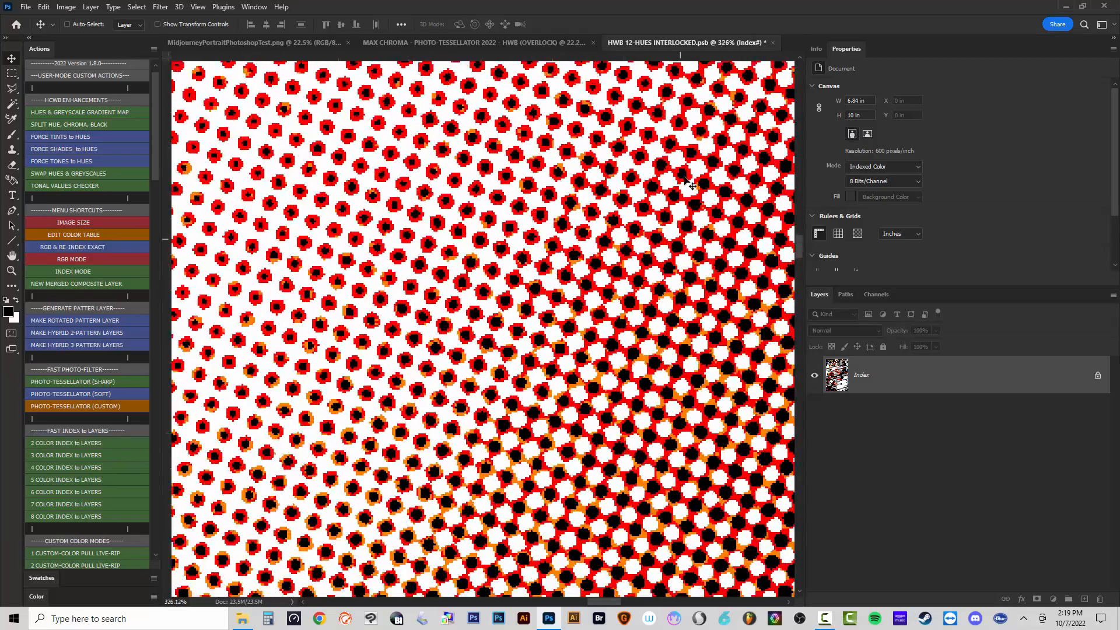
{"action": "scroll", "coordinate": [554, 305], "scroll_direction": "up", "scroll_amount": 2}
{"action": "scroll", "coordinate": [554, 305], "scroll_direction": "down", "scroll_amount": 4}
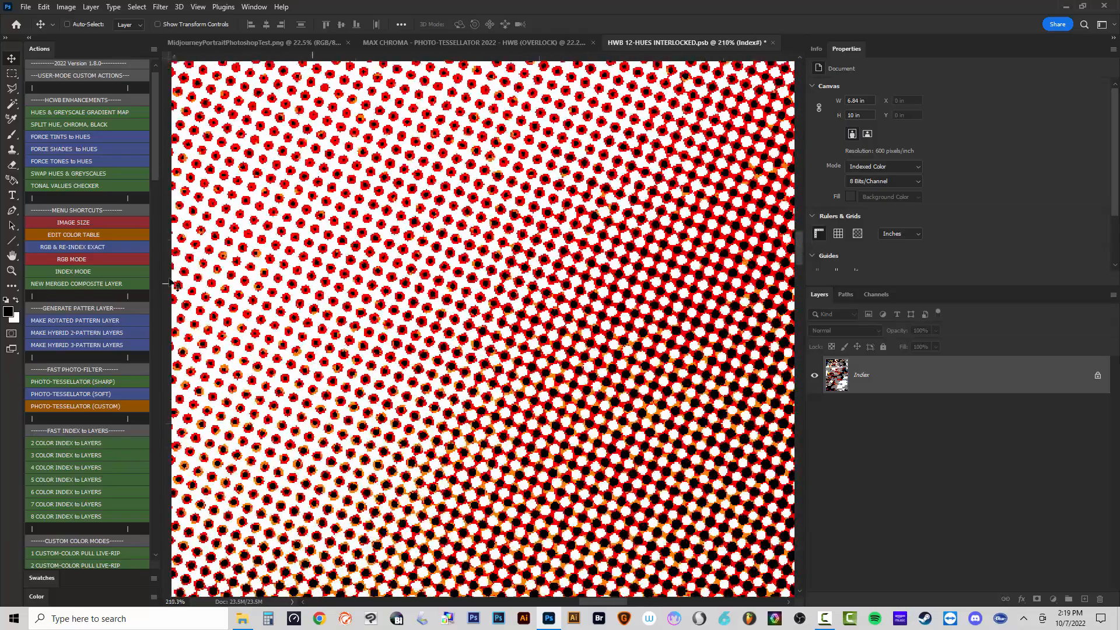
{"action": "left_click", "coordinate": [79, 236]}
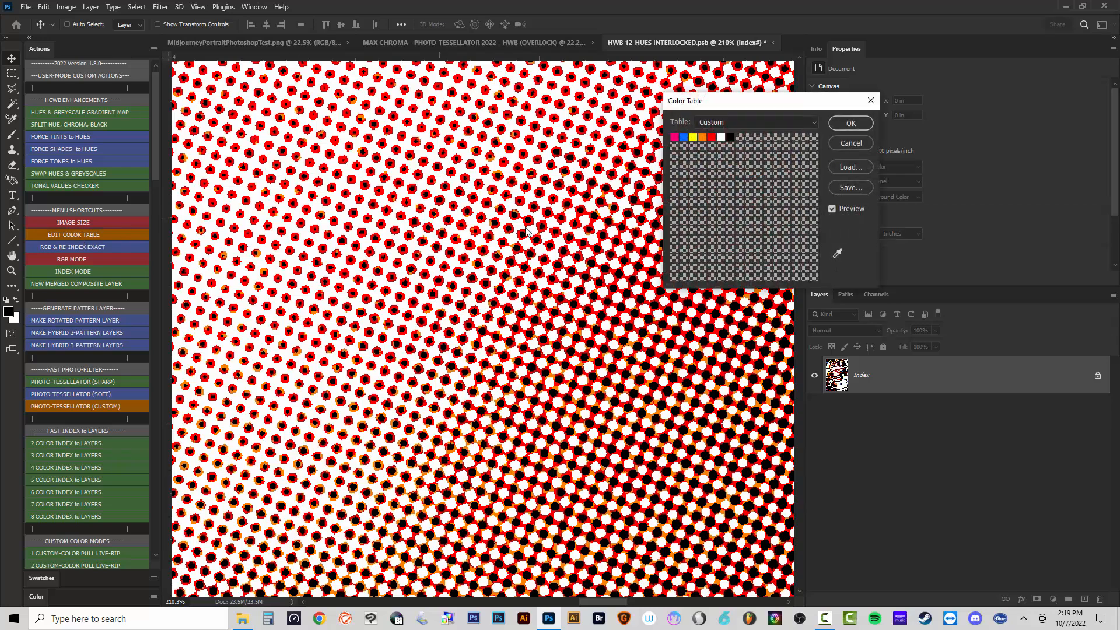
{"action": "left_click", "coordinate": [705, 137]}
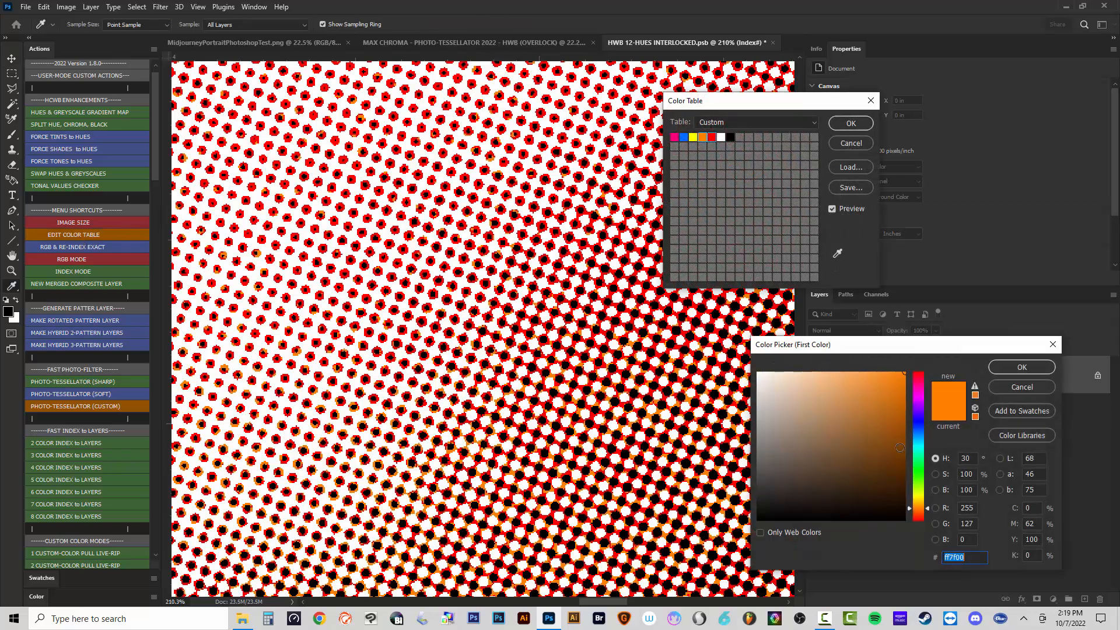
{"action": "mouse_move", "coordinate": [922, 509]}
{"action": "left_mouse_down"}
{"action": "mouse_move", "coordinate": [922, 531]}
{"action": "mouse_move", "coordinate": [923, 512]}
{"action": "left_mouse_up"}
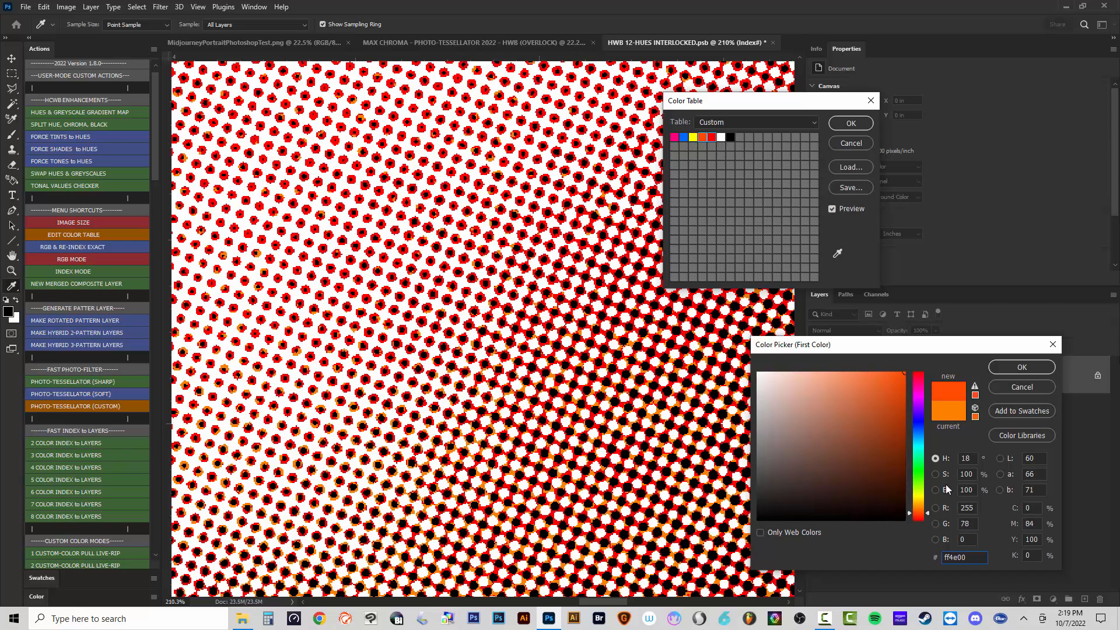
{"action": "type", "text": "15"}
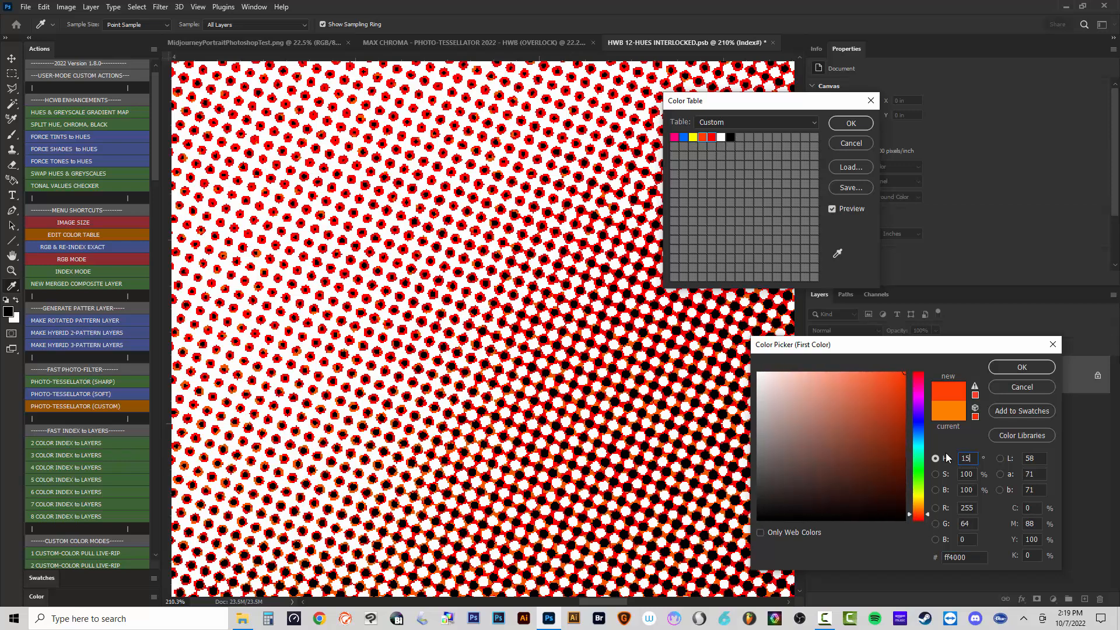
{"action": "left_click", "coordinate": [1012, 367]}
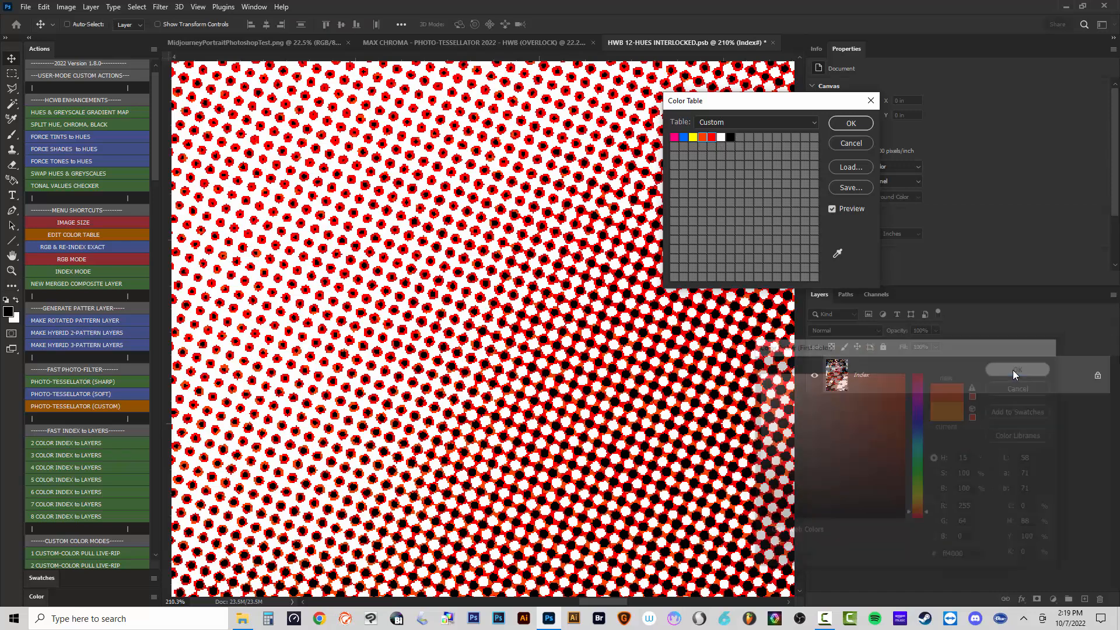
{"action": "left_click", "coordinate": [1004, 370]}
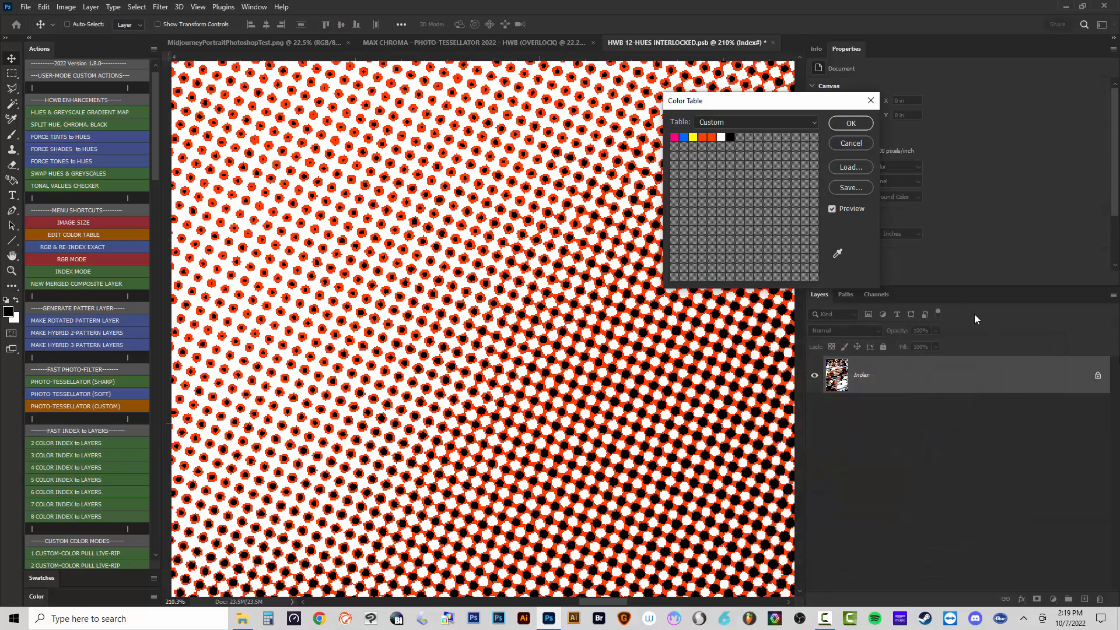
{"action": "left_click", "coordinate": [848, 124]}
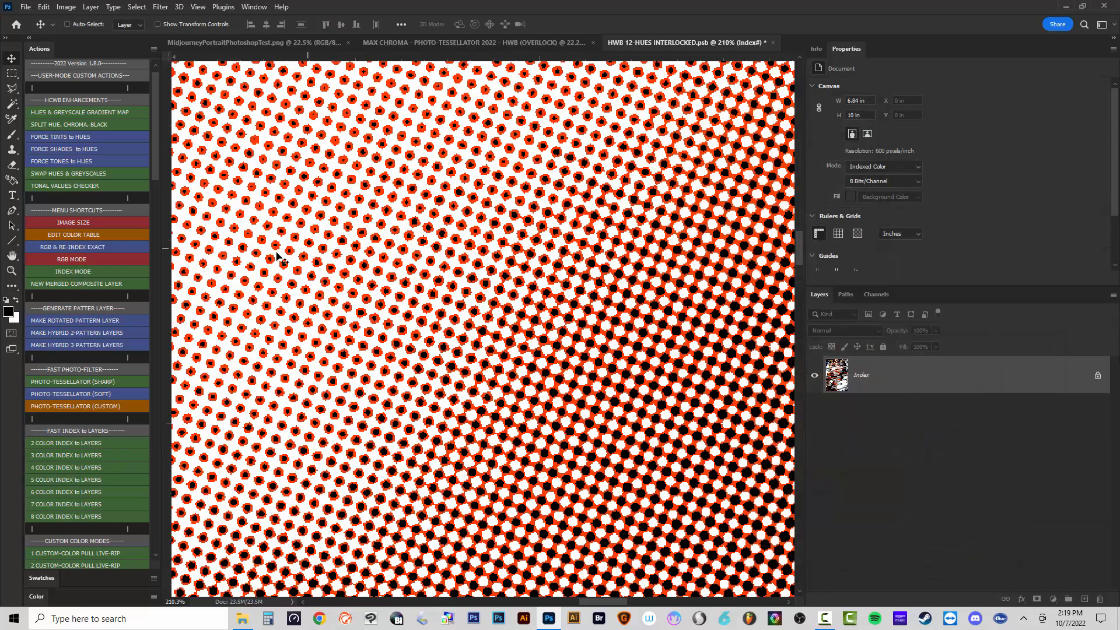
Re-index the image with exact colors to merge the duplicate red-orange swatches and check the resulting color table.
{"action": "left_click", "coordinate": [74, 247]}
{"action": "left_click", "coordinate": [82, 234]}
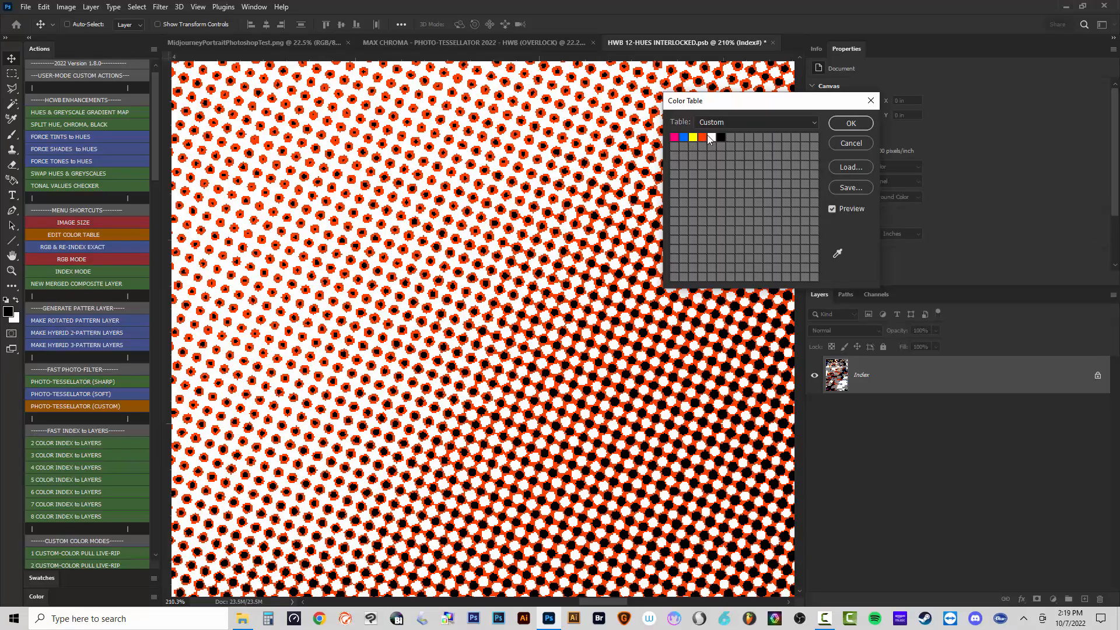
{"action": "left_click", "coordinate": [851, 122]}
Save and close the HWB 12-HUES INTERLOCKED contents, and view the updated portrait in the parent document.
{"action": "scroll", "coordinate": [578, 244], "scroll_direction": "down", "scroll_amount": 6}
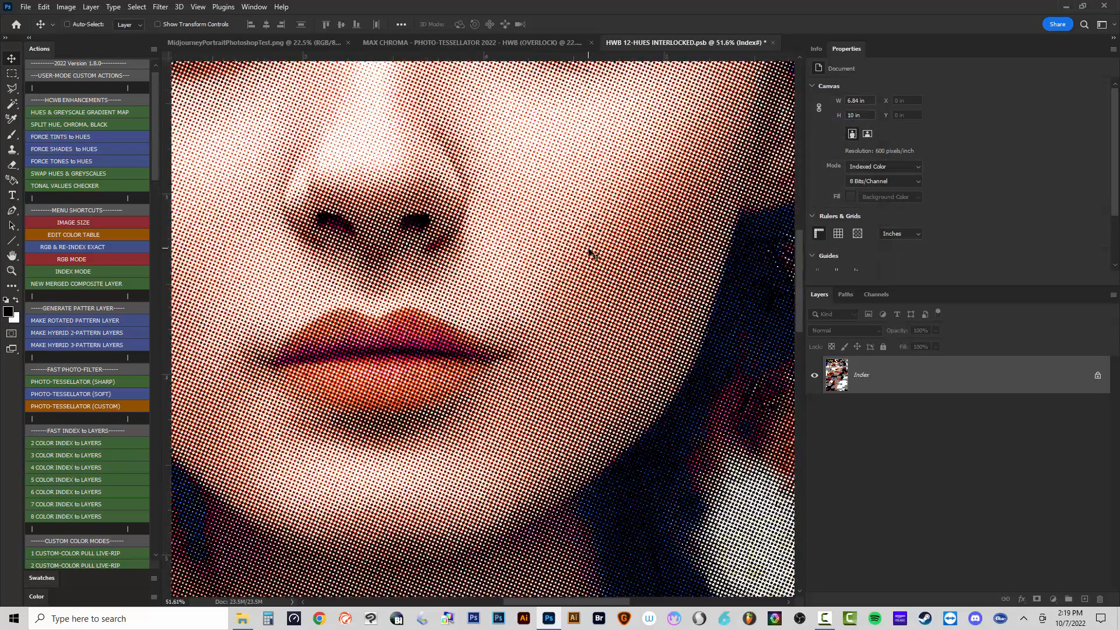
{"action": "scroll", "coordinate": [460, 293], "scroll_direction": "down", "scroll_amount": 5}
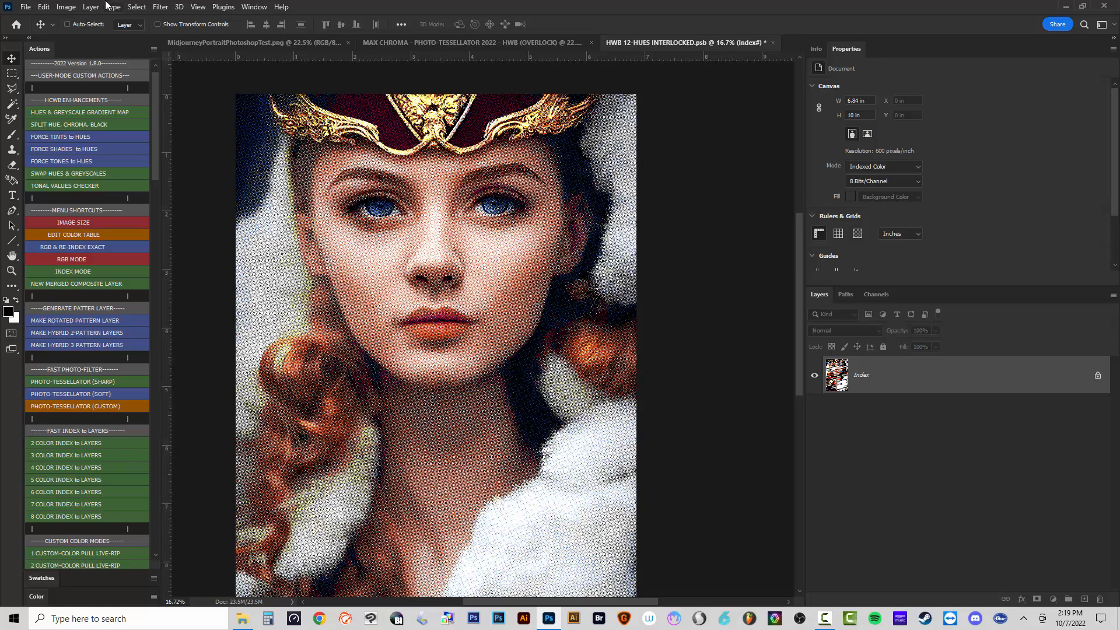
{"action": "left_click", "coordinate": [26, 7]}
{"action": "left_click", "coordinate": [51, 136]}
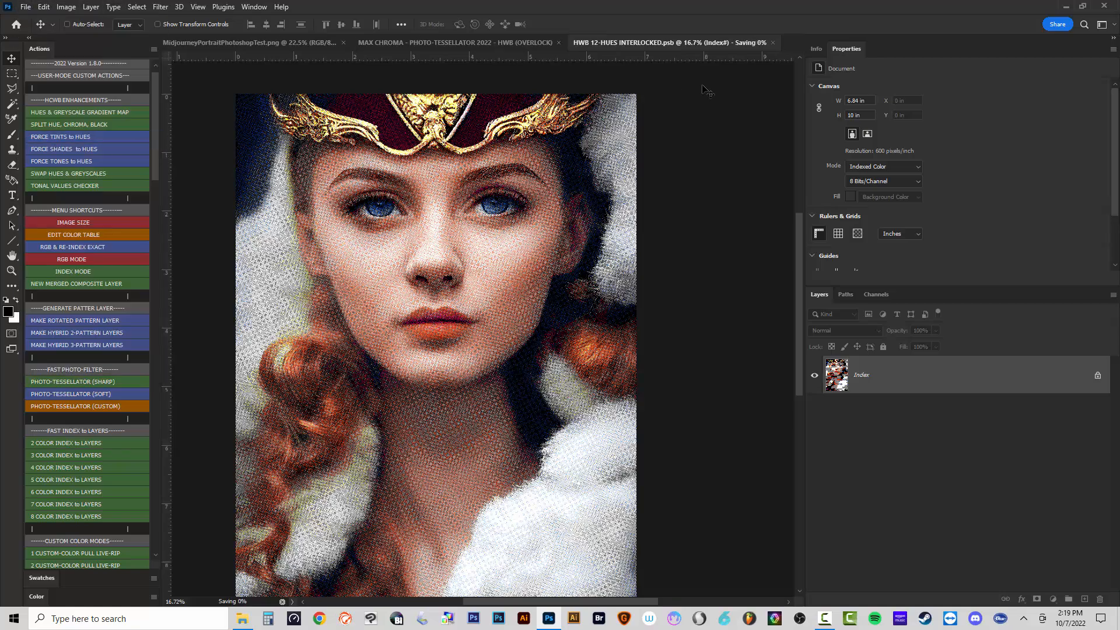
{"action": "left_click", "coordinate": [772, 42]}
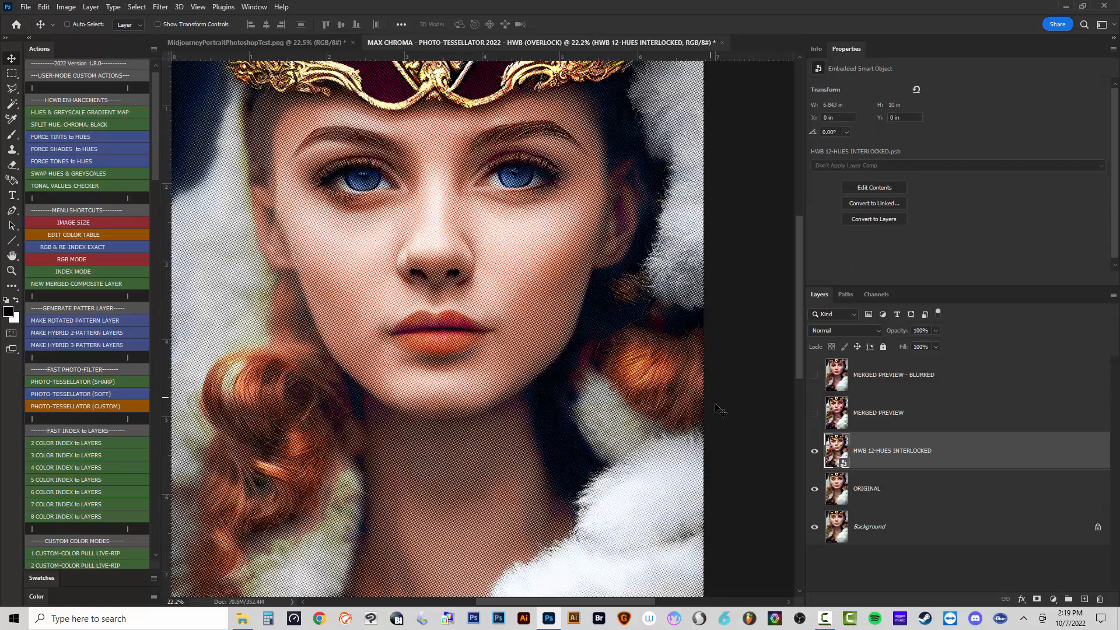
{"action": "scroll", "coordinate": [456, 248], "scroll_direction": "down", "scroll_amount": 5}
{"action": "scroll", "coordinate": [454, 248], "scroll_direction": "up", "scroll_amount": 2}
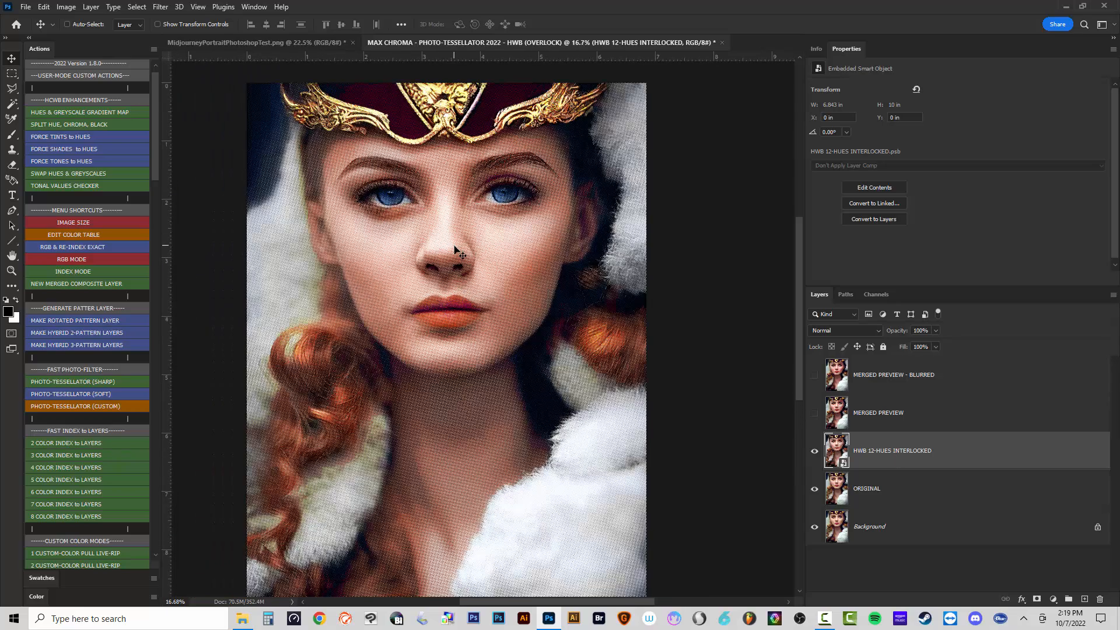
{"action": "scroll", "coordinate": [455, 256], "scroll_direction": "down", "scroll_amount": 4}
{"action": "scroll", "coordinate": [454, 265], "scroll_direction": "up", "scroll_amount": 2}
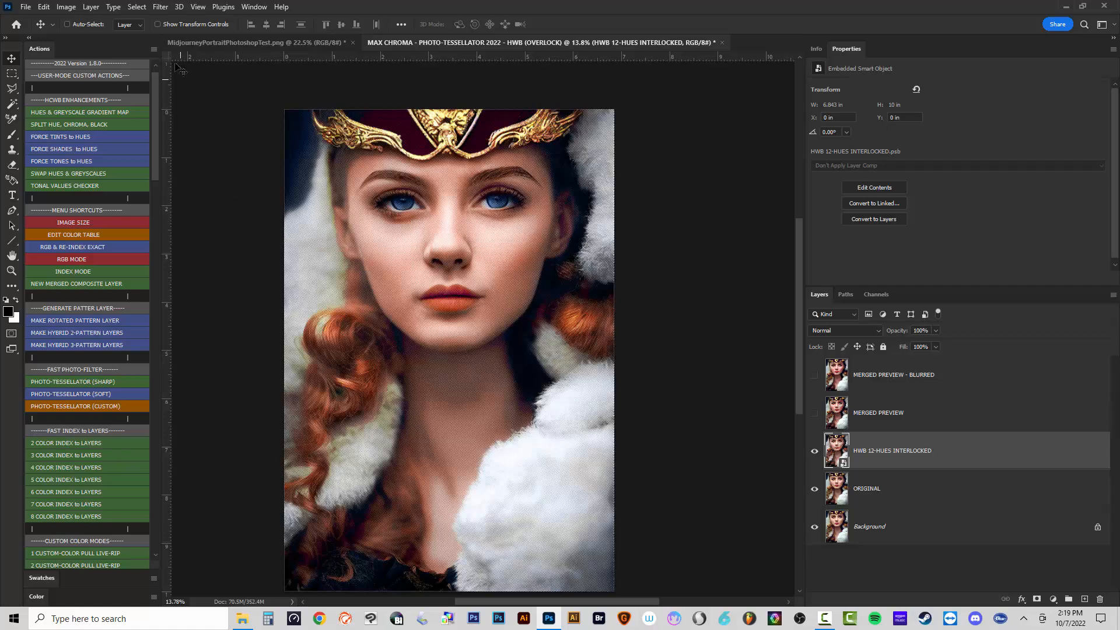
Flatten the interlocked portrait and run the 6 COLOR INDEX to LAYERS action with the Exact palette.
{"action": "left_click", "coordinate": [92, 8]}
{"action": "left_click", "coordinate": [131, 460]}
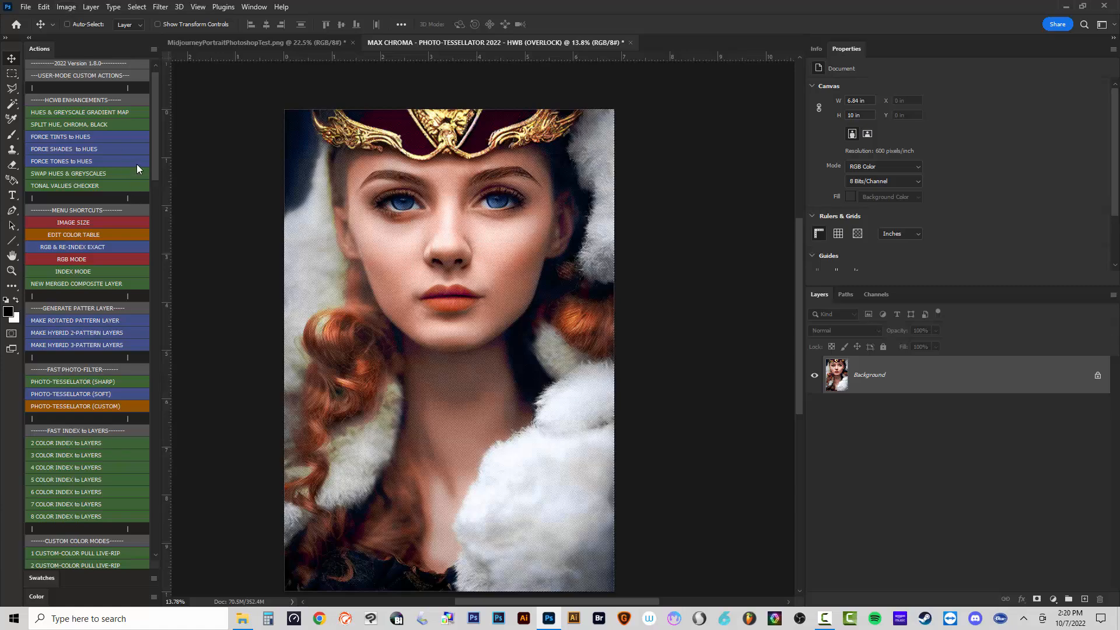
{"action": "left_click_drag", "start_coordinate": [154, 149], "coordinate": [161, 198]}
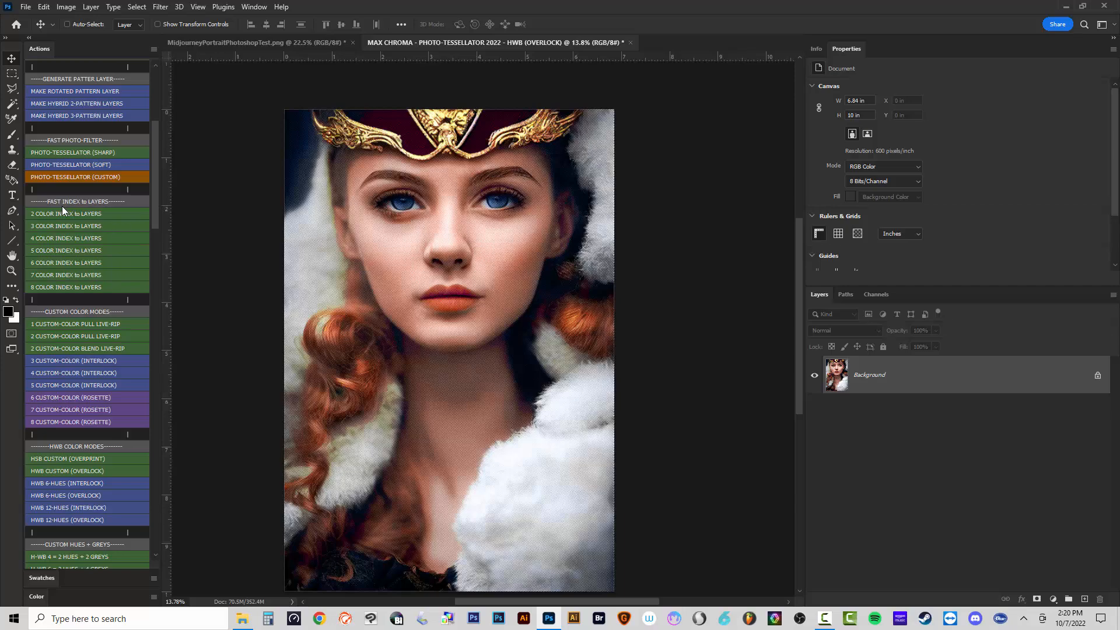
{"action": "left_click", "coordinate": [65, 264]}
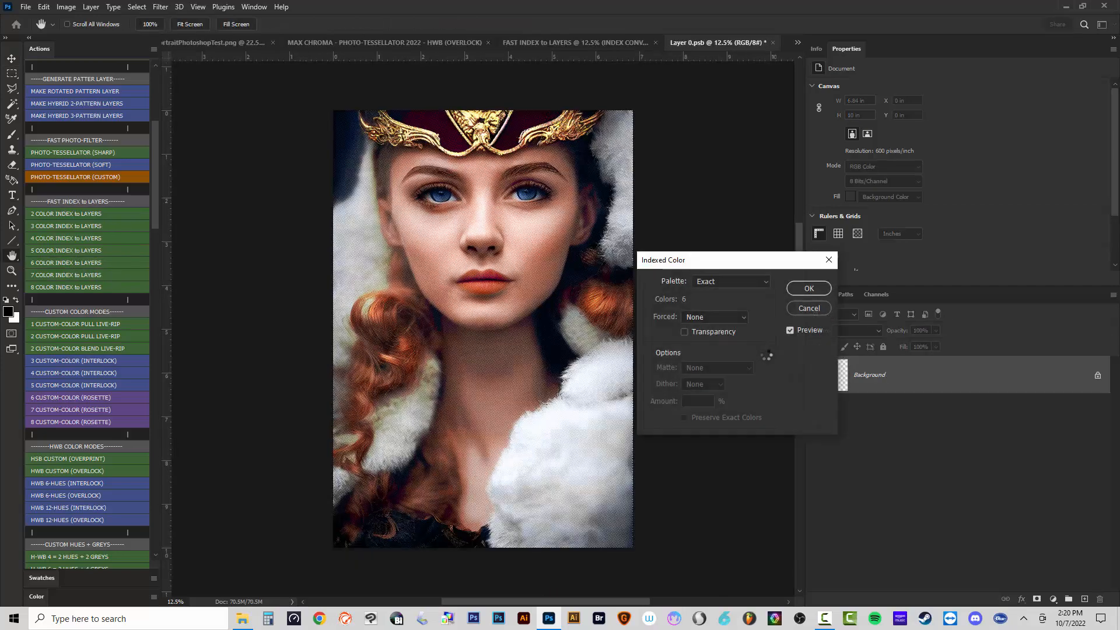
{"action": "left_click", "coordinate": [803, 288]}
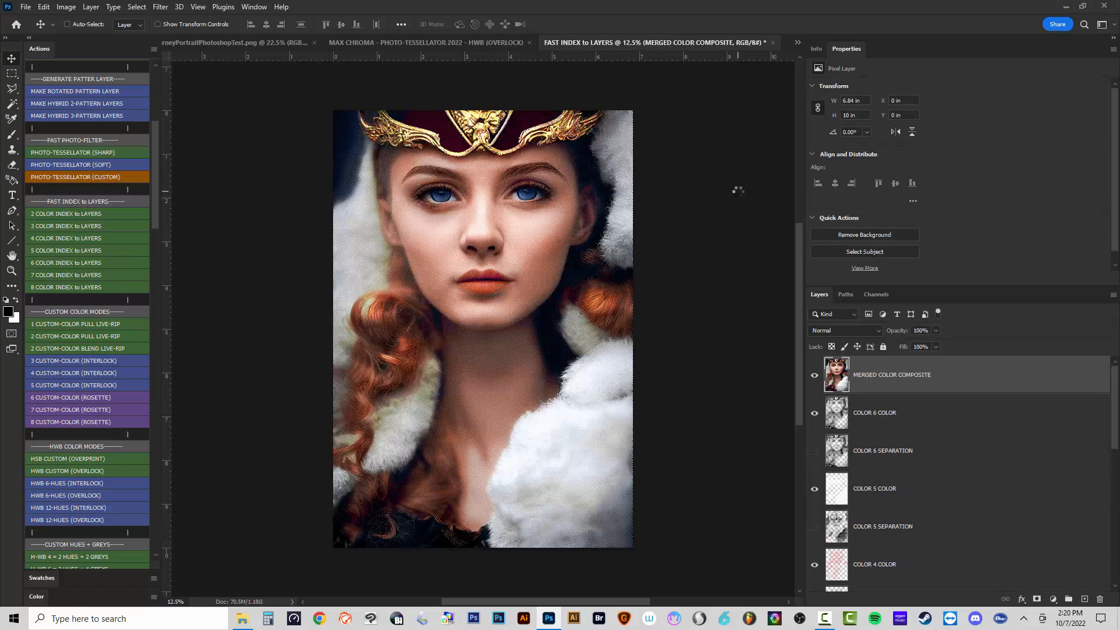
Hide the MERGED COLOR COMPOSITE, COLOR 6, COLOR 5 and COLOR 4 layers, making more room for the layer list.
{"action": "left_click", "coordinate": [814, 376]}
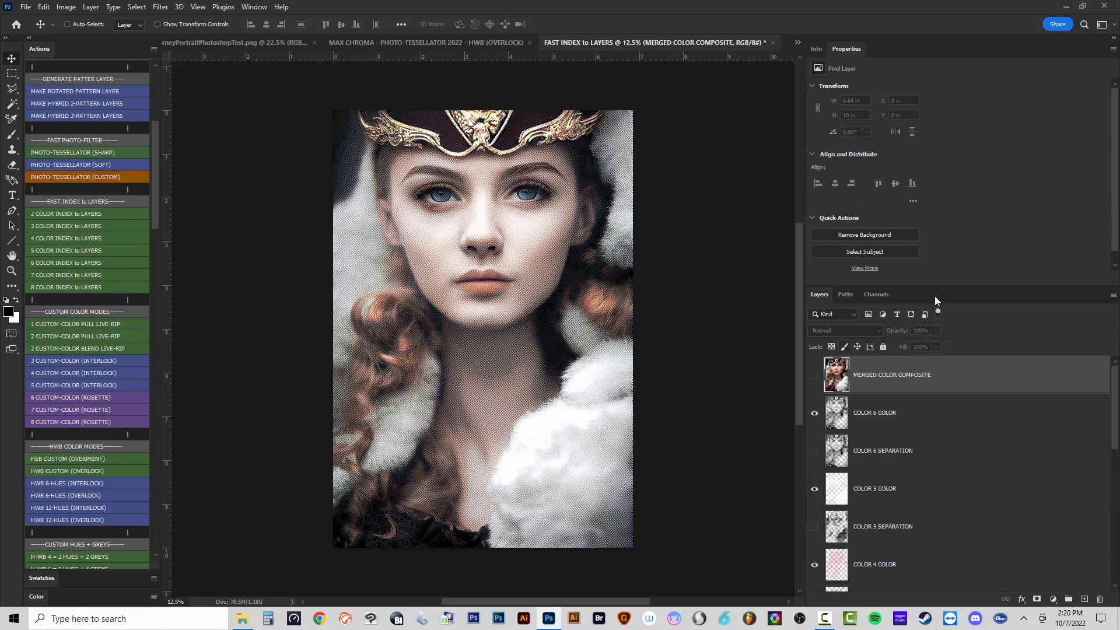
{"action": "left_click_drag", "start_coordinate": [941, 287], "coordinate": [944, 186]}
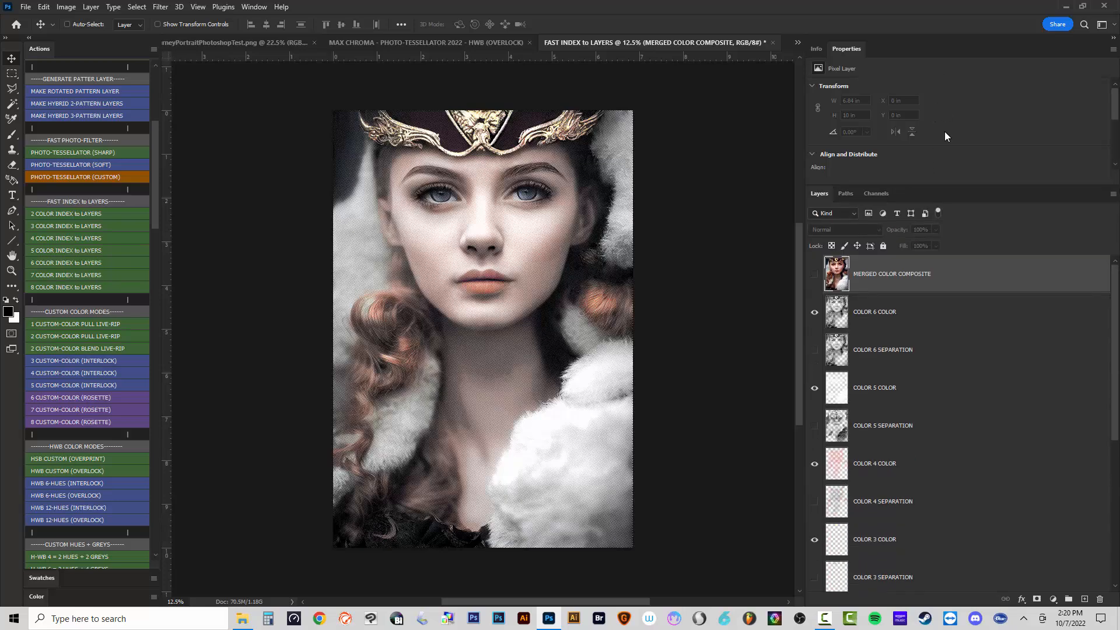
{"action": "left_click", "coordinate": [816, 312]}
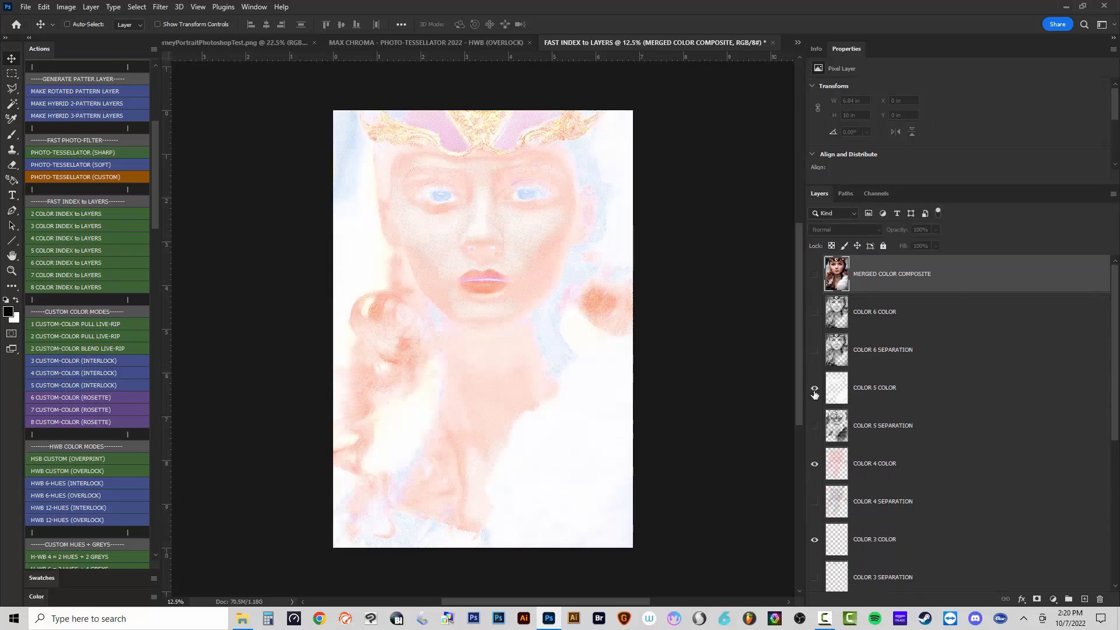
{"action": "left_click", "coordinate": [814, 388]}
{"action": "left_click", "coordinate": [815, 465]}
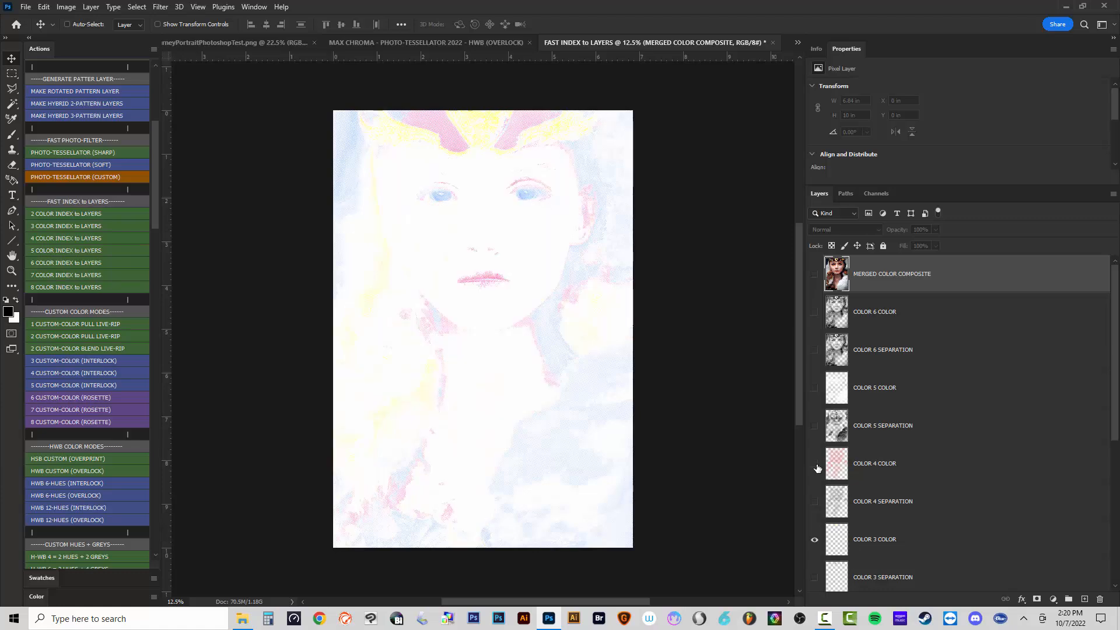
Toggle the COLOR 4, COLOR 3, COLOR 2 and COLOR 1 layers off and on to examine what each contributes.
{"action": "left_click", "coordinate": [817, 467]}
{"action": "left_click", "coordinate": [817, 467]}
{"action": "left_click", "coordinate": [817, 467]}
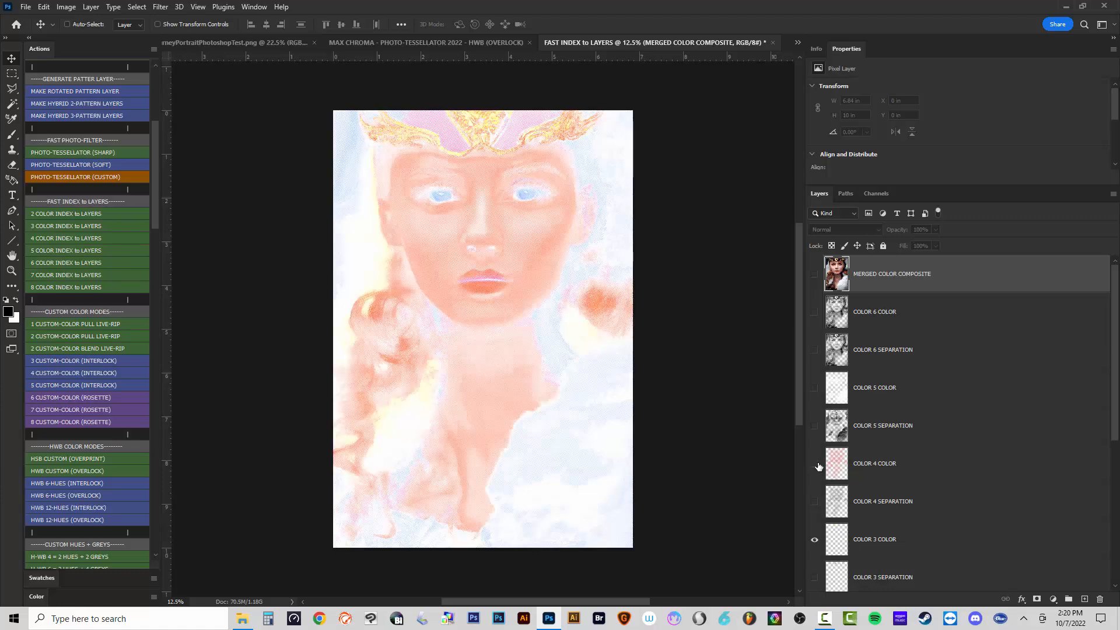
{"action": "left_click", "coordinate": [817, 466]}
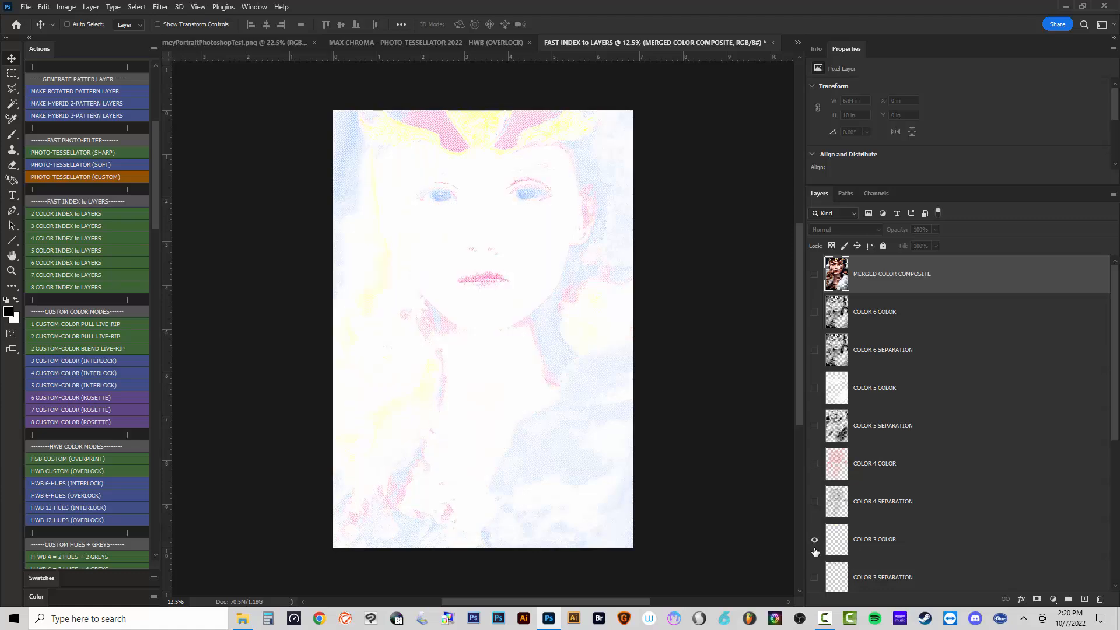
{"action": "left_click", "coordinate": [814, 542]}
{"action": "left_click", "coordinate": [815, 542]}
{"action": "scroll", "coordinate": [879, 533], "scroll_direction": "down", "scroll_amount": 3}
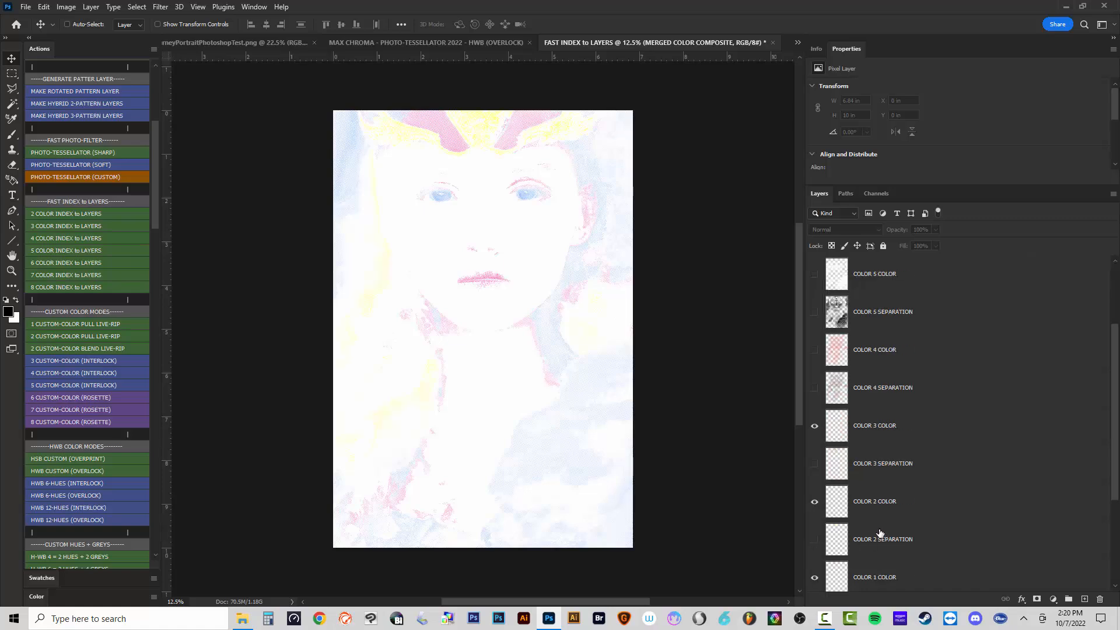
{"action": "left_click", "coordinate": [815, 502]}
{"action": "left_click", "coordinate": [814, 502]}
{"action": "scroll", "coordinate": [842, 515], "scroll_direction": "down", "scroll_amount": 3}
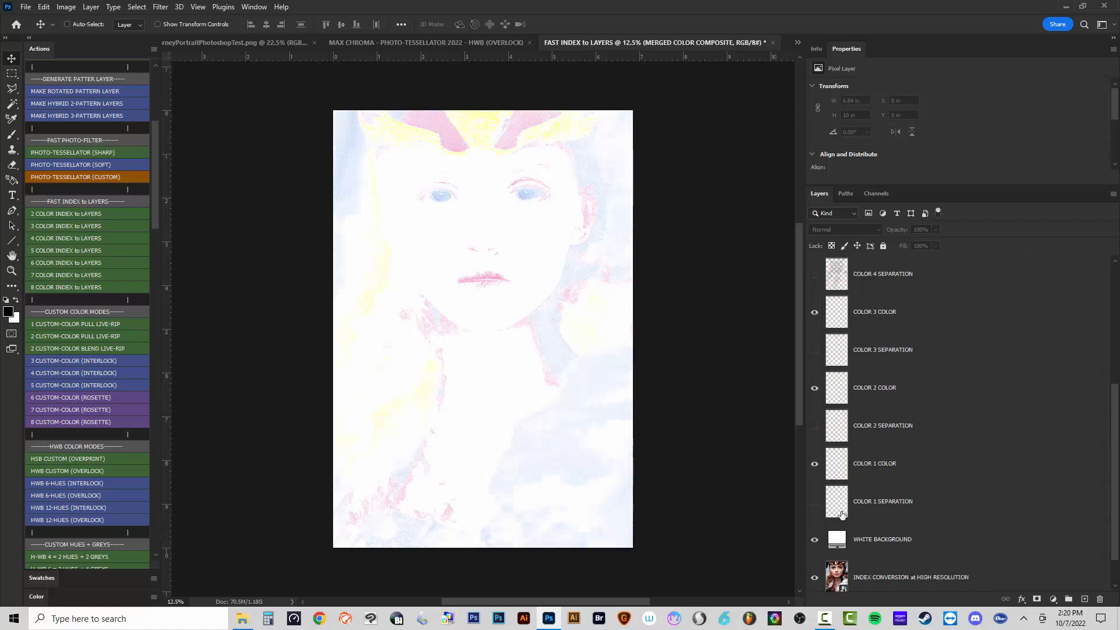
{"action": "left_click", "coordinate": [814, 464]}
{"action": "left_click", "coordinate": [815, 463]}
Show the COLOR 4 layer and examine its halftone dots across the face up close.
{"action": "scroll", "coordinate": [513, 233], "scroll_direction": "up", "scroll_amount": 5}
{"action": "scroll", "coordinate": [460, 238], "scroll_direction": "up", "scroll_amount": 2}
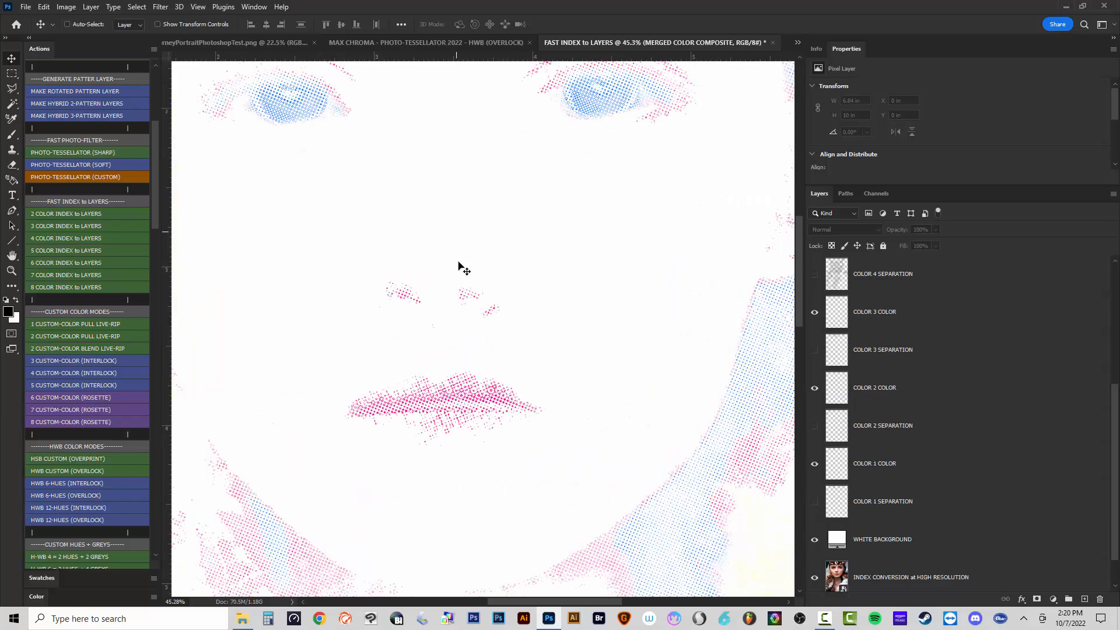
{"action": "scroll", "coordinate": [823, 362], "scroll_direction": "up", "scroll_amount": 3}
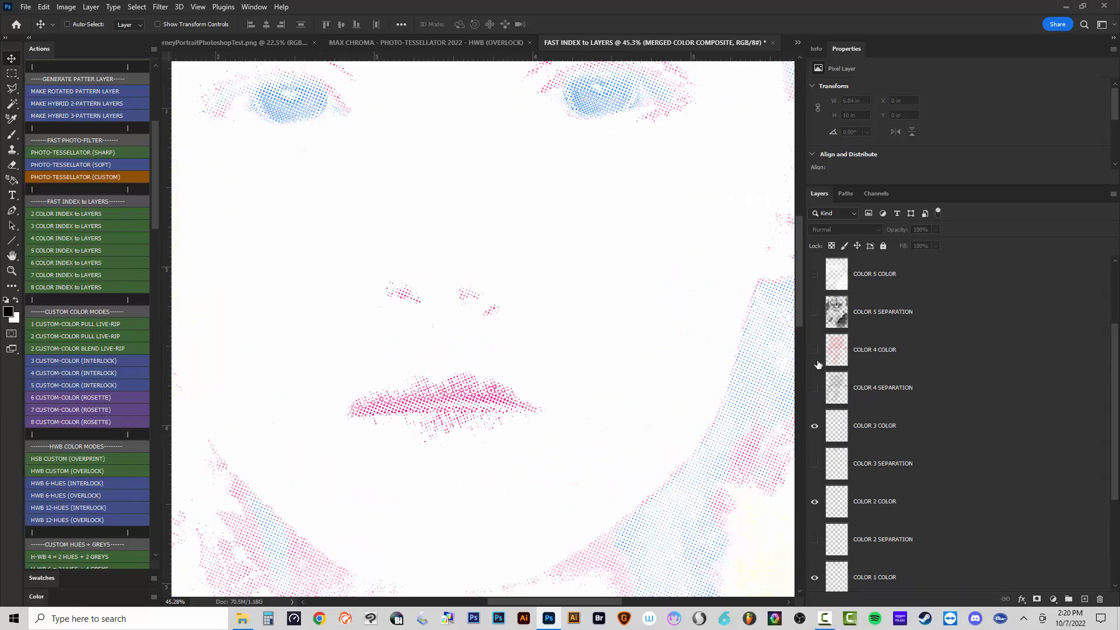
{"action": "left_click", "coordinate": [814, 350]}
{"action": "scroll", "coordinate": [681, 343], "scroll_direction": "up", "scroll_amount": 3}
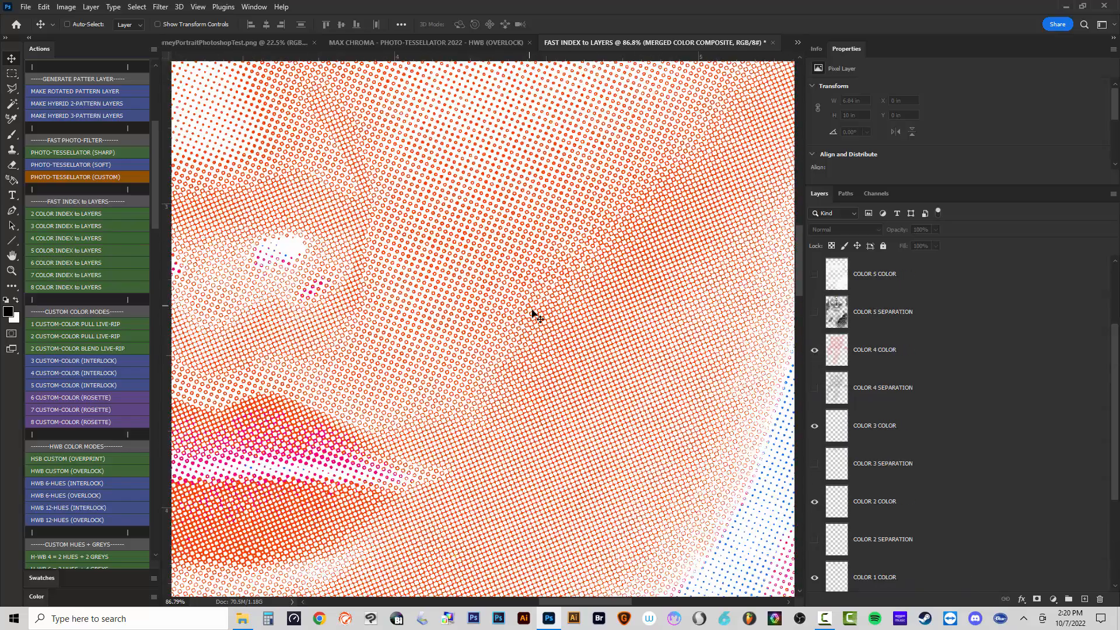
{"action": "scroll", "coordinate": [595, 368], "scroll_direction": "down", "scroll_amount": 4}
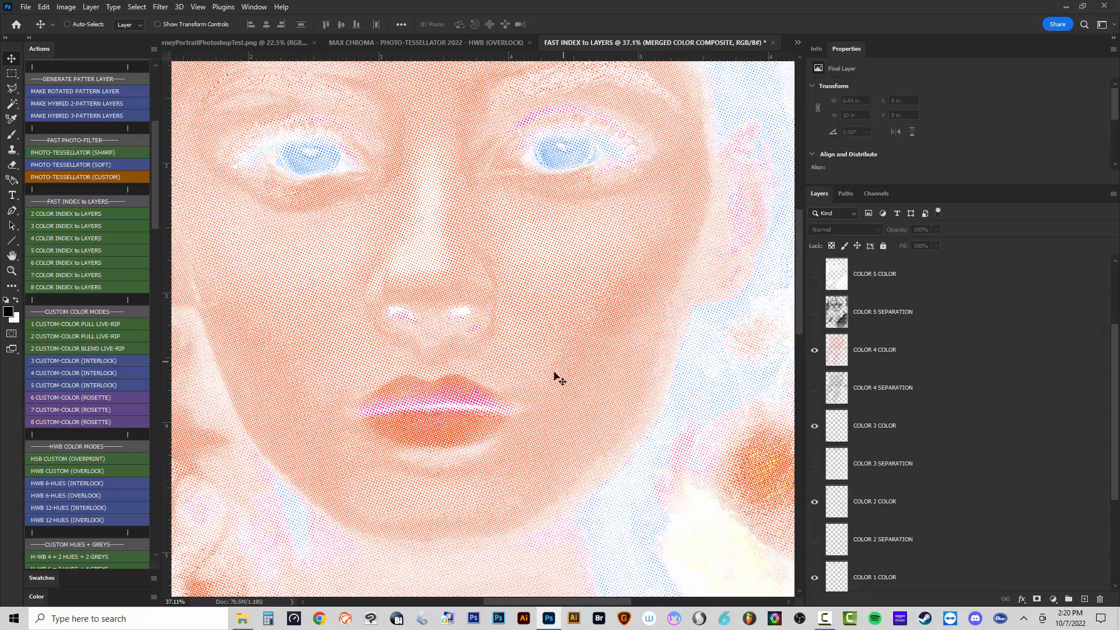
{"action": "scroll", "coordinate": [554, 350], "scroll_direction": "down", "scroll_amount": 2}
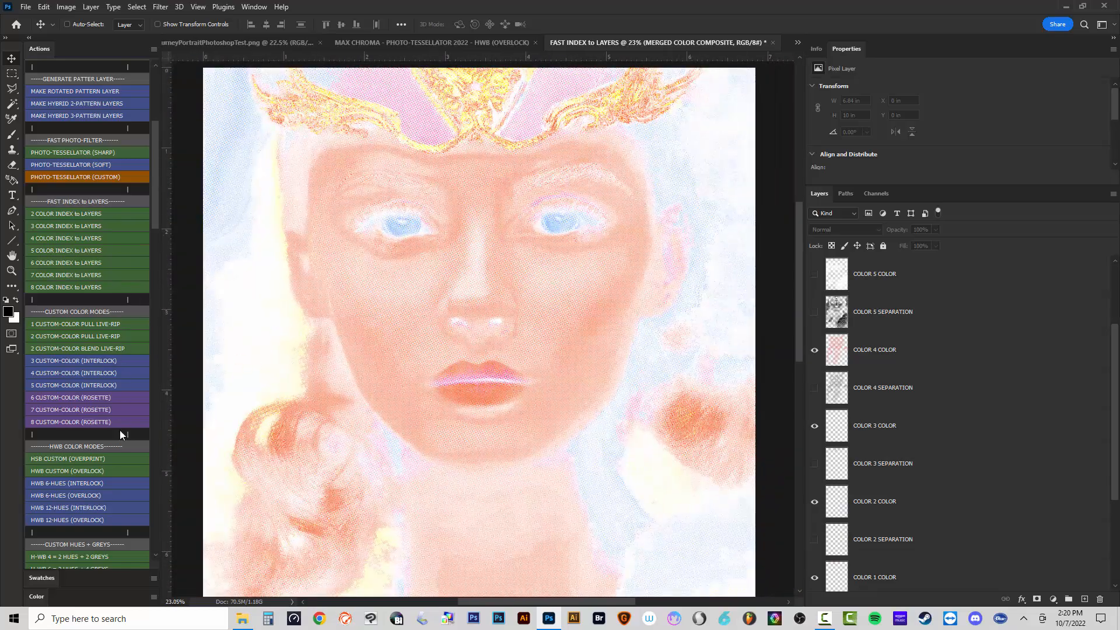
{"action": "left_click_drag", "start_coordinate": [156, 210], "coordinate": [168, 298]}
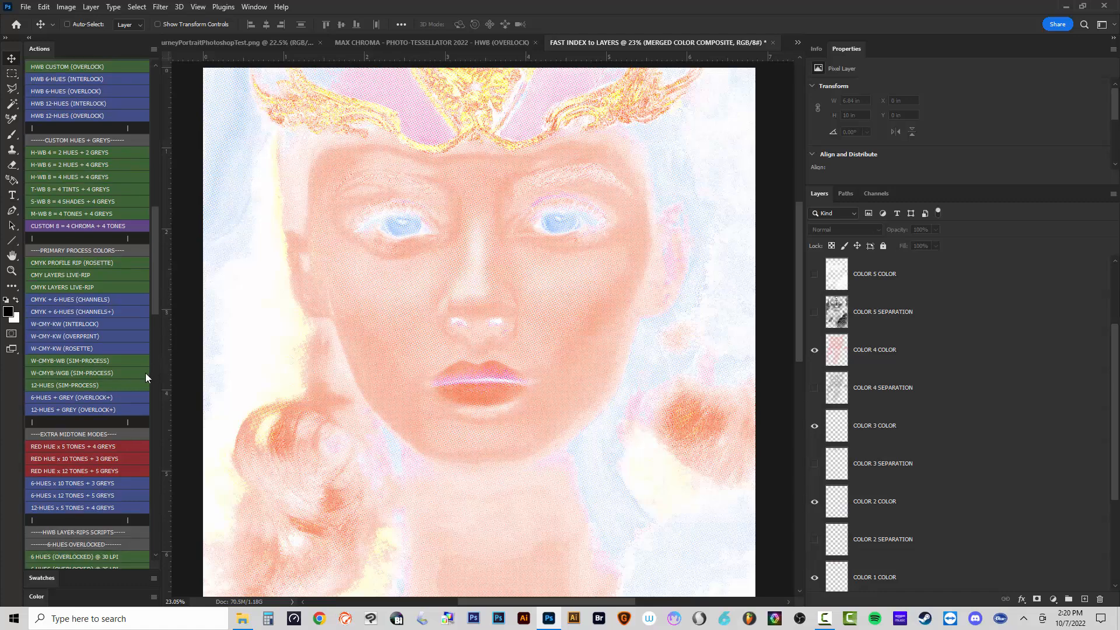
{"action": "scroll", "coordinate": [124, 450], "scroll_direction": "down", "scroll_amount": 3}
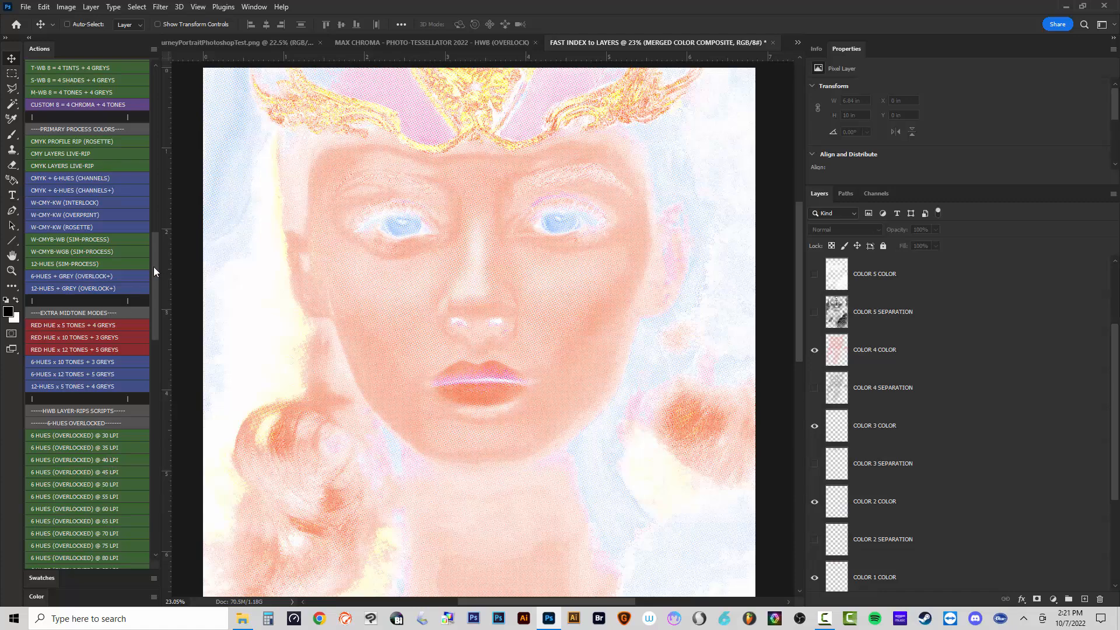
{"action": "left_click_drag", "start_coordinate": [154, 270], "coordinate": [156, 182]}
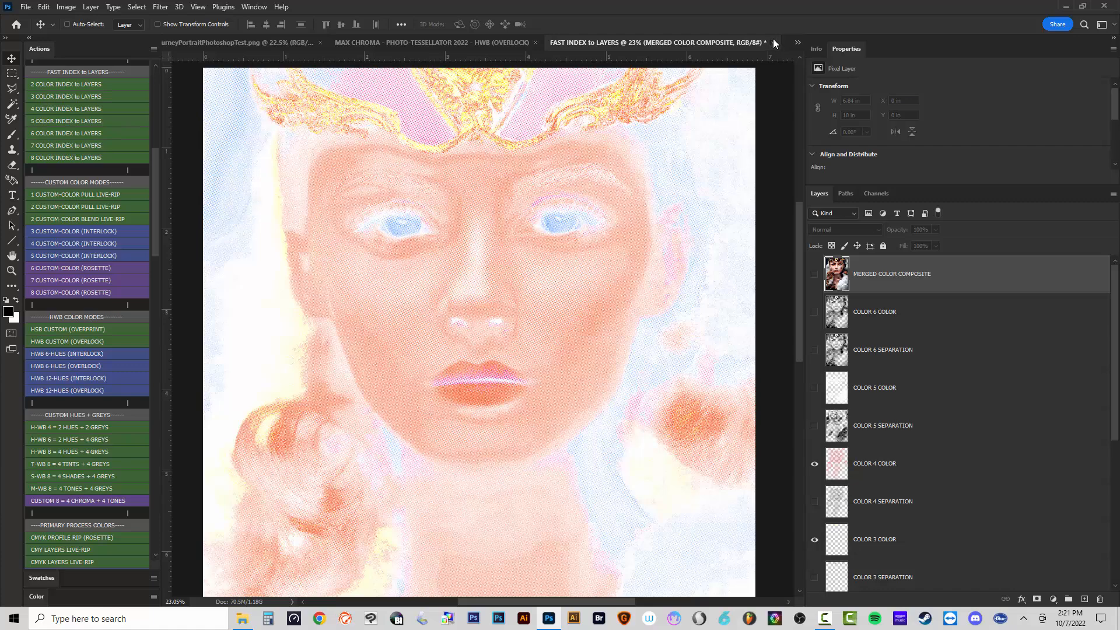
Close the FAST INDEX to LAYERS and MAX CHROMA documents without saving, returning to the original portrait.
{"action": "left_click", "coordinate": [774, 42]}
{"action": "left_click", "coordinate": [554, 229]}
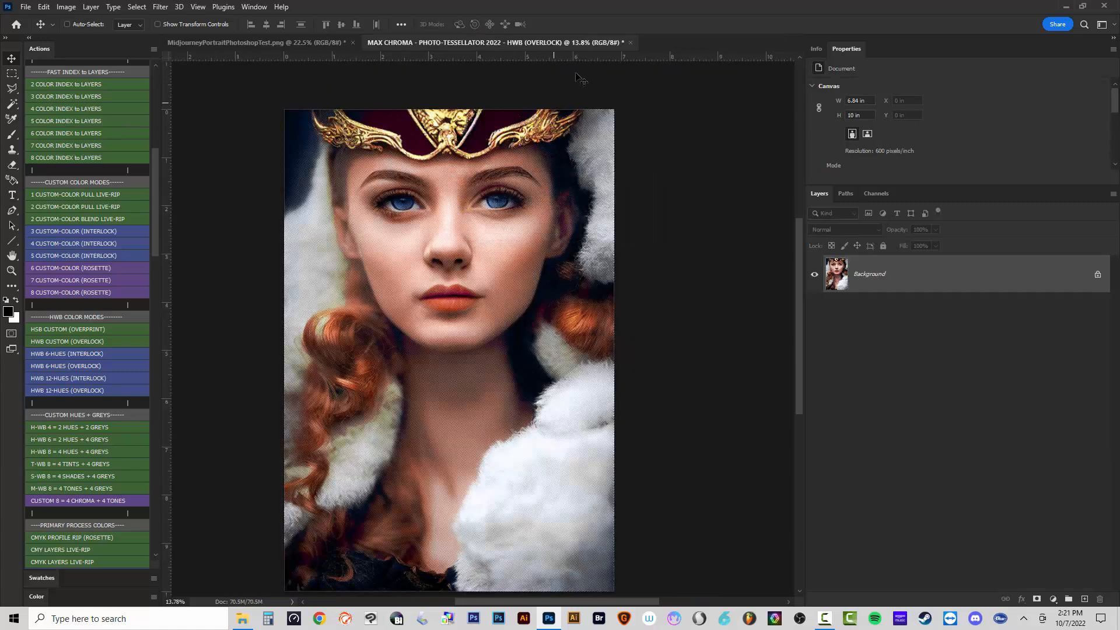
{"action": "left_click", "coordinate": [630, 42]}
{"action": "left_click", "coordinate": [551, 239]}
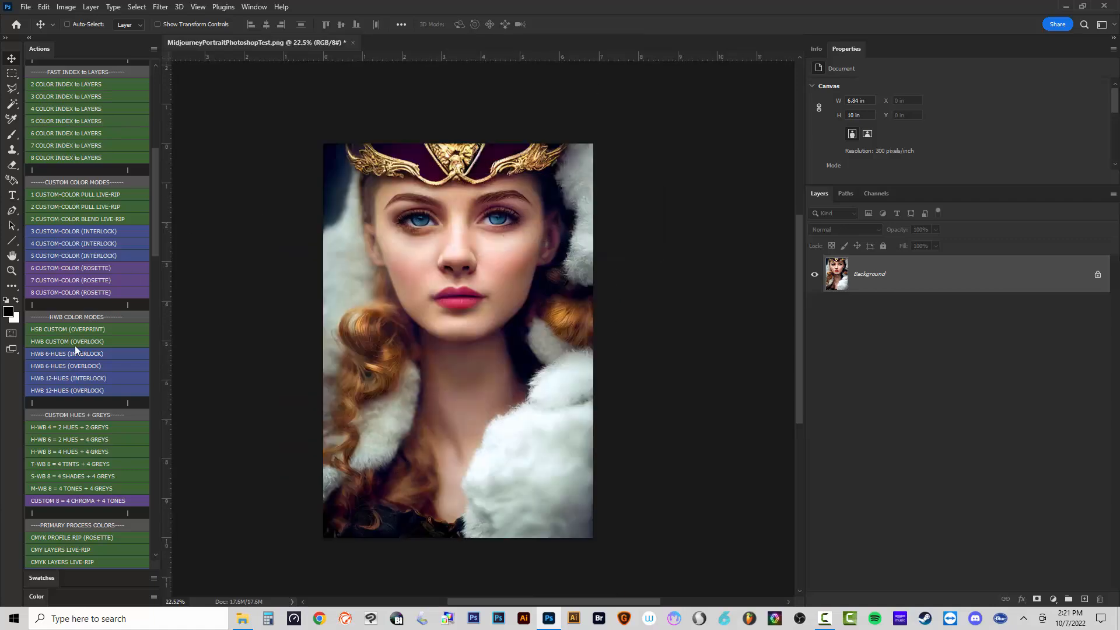
Run the HWB 12-HUES (OVERLOCK) action on the original portrait at 6.843 × 10 inches and 600 pixels/inch.
{"action": "scroll", "coordinate": [74, 346], "scroll_direction": "down", "scroll_amount": 1}
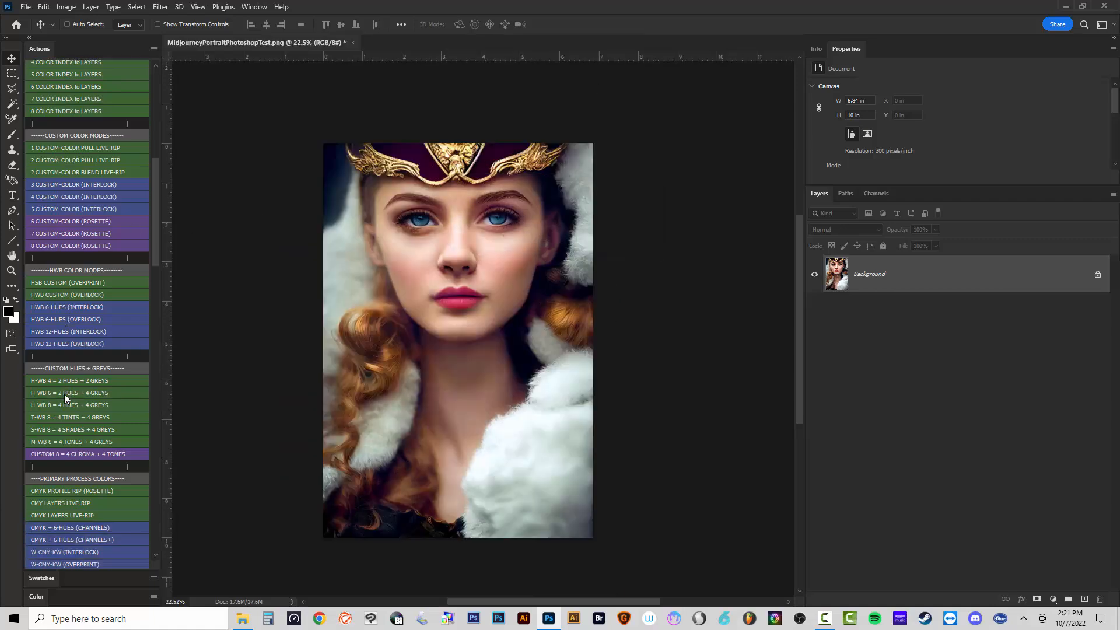
{"action": "left_click", "coordinate": [79, 341]}
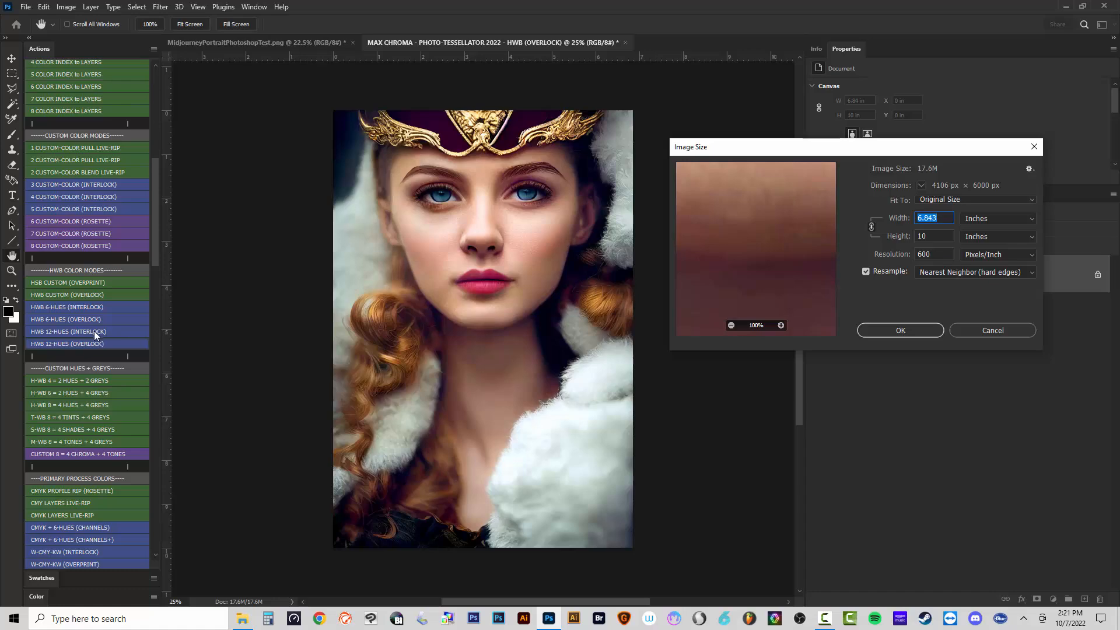
{"action": "left_click", "coordinate": [894, 330]}
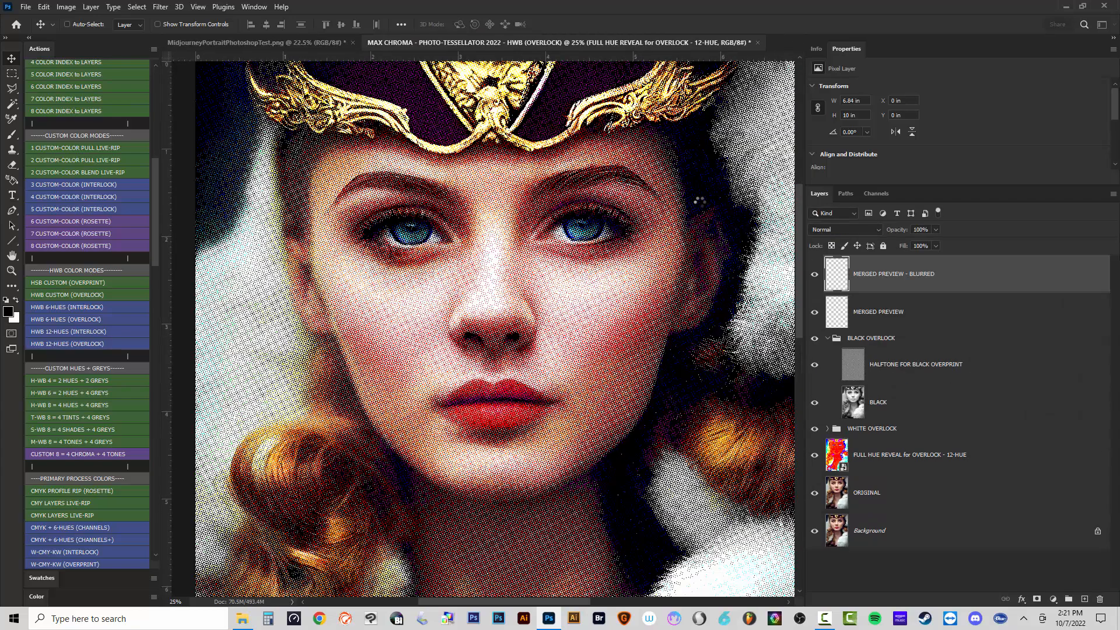
Hide both merged previews and the BLACK and WHITE OVERLOCK groups, and examine the FULL HUE REVEAL layer's dots.
{"action": "left_click", "coordinate": [814, 274]}
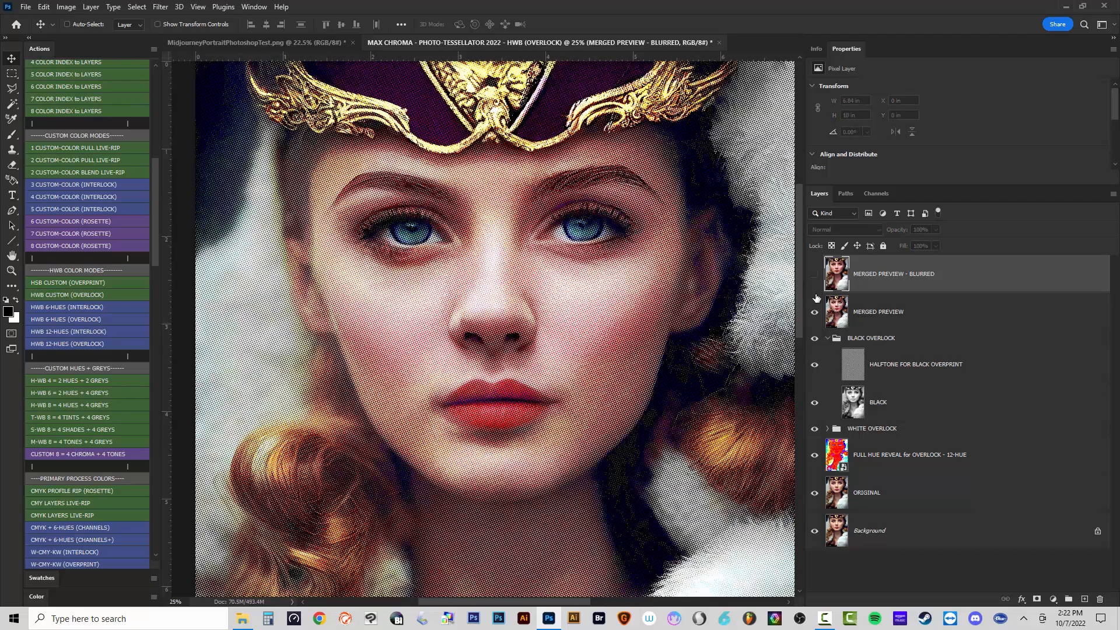
{"action": "left_click", "coordinate": [813, 316]}
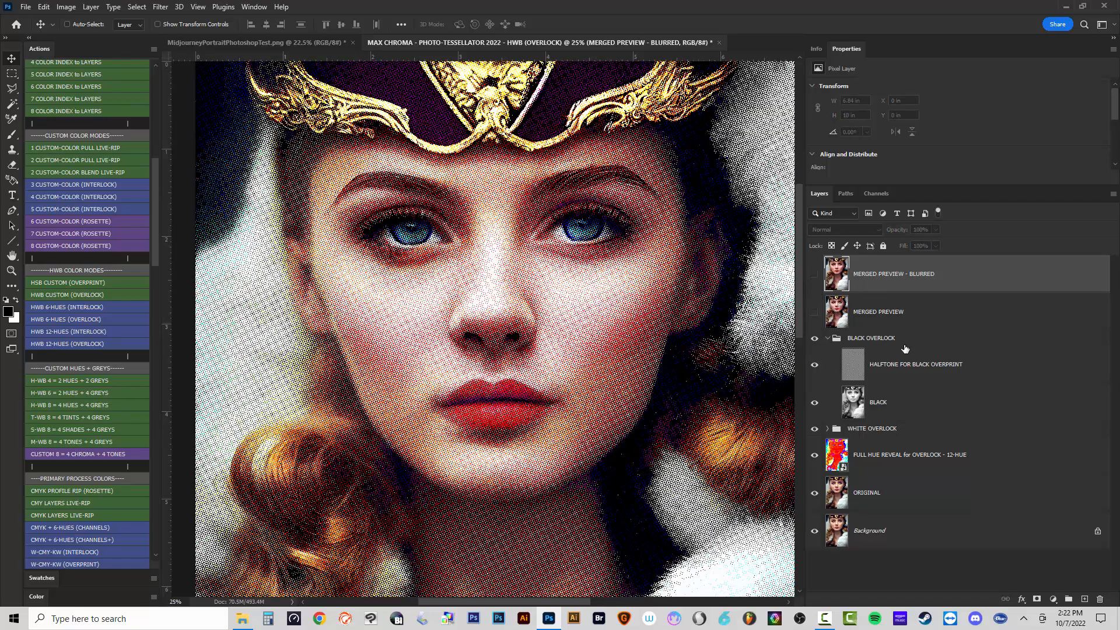
{"action": "left_click", "coordinate": [863, 346]}
{"action": "left_click", "coordinate": [815, 340]}
{"action": "left_click", "coordinate": [827, 339]}
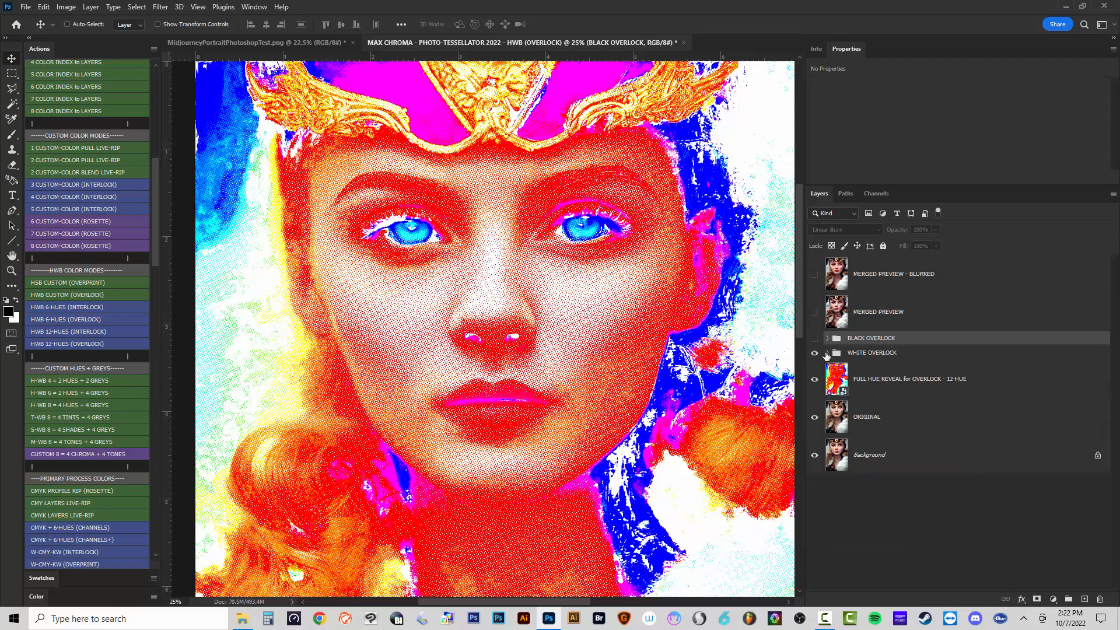
{"action": "left_click", "coordinate": [815, 353]}
{"action": "left_click", "coordinate": [877, 379]}
{"action": "scroll", "coordinate": [608, 373], "scroll_direction": "up", "scroll_amount": 4}
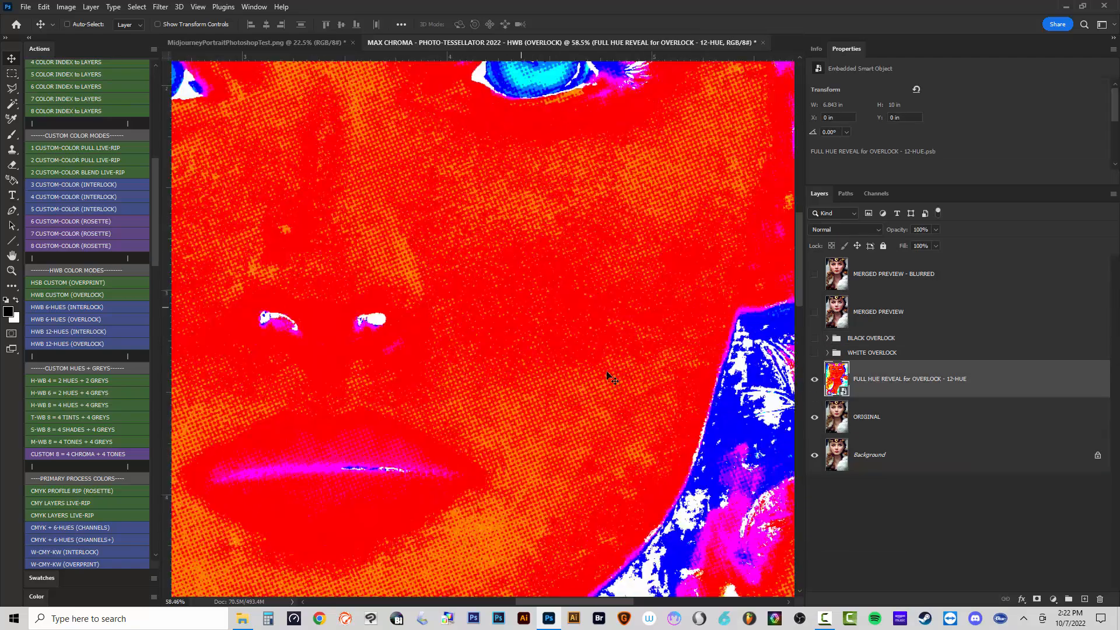
{"action": "scroll", "coordinate": [500, 369], "scroll_direction": "down", "scroll_amount": 3}
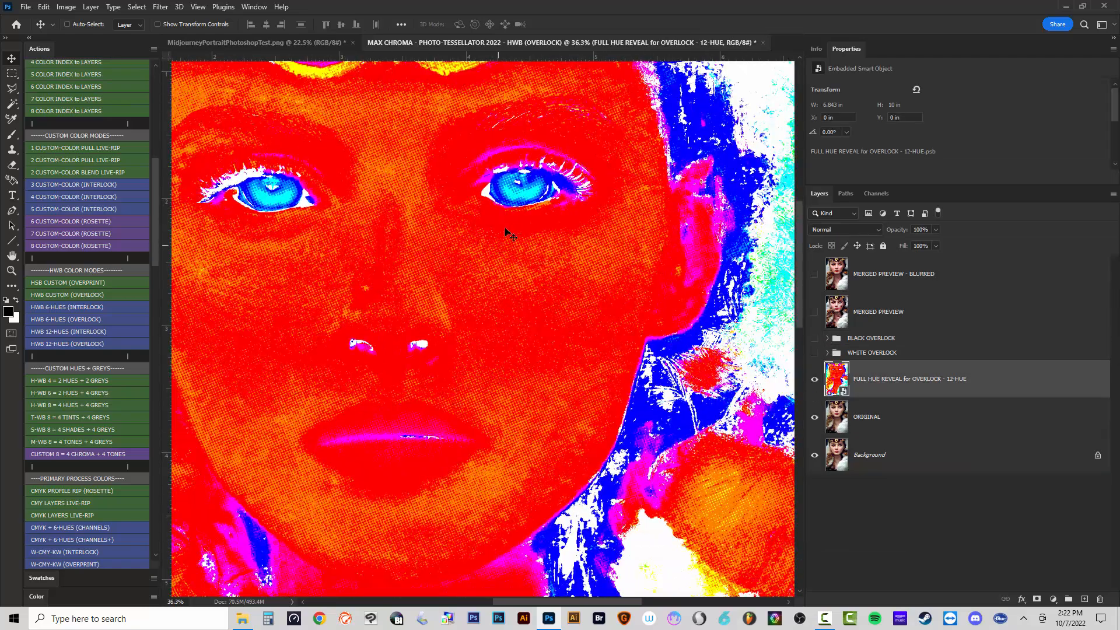
{"action": "scroll", "coordinate": [537, 366], "scroll_direction": "down", "scroll_amount": 3}
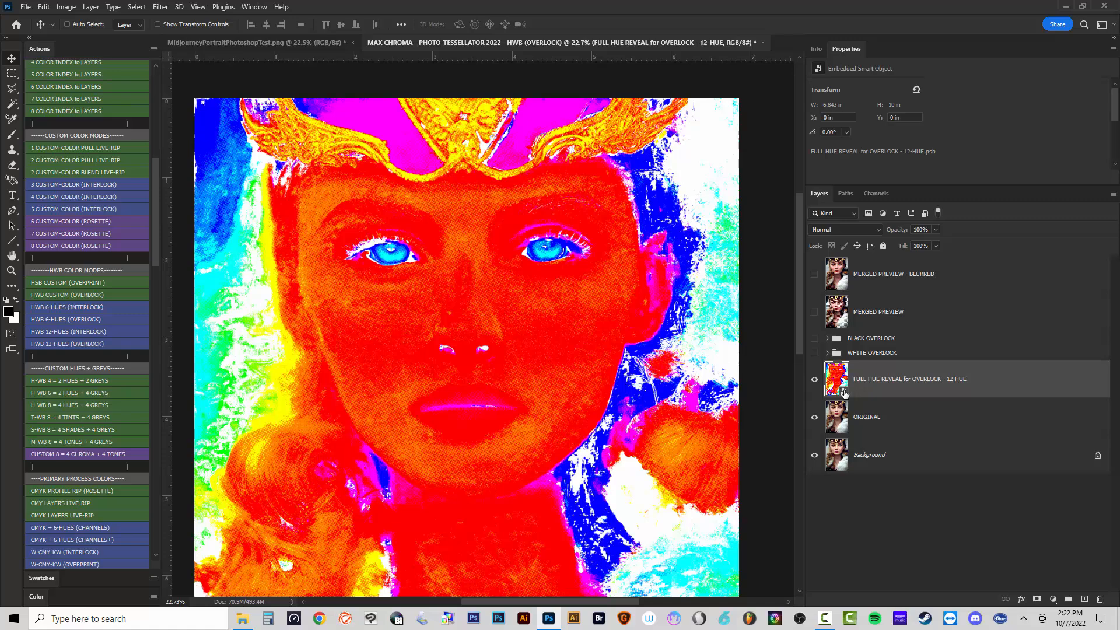
Open the FULL HUE REVEAL smart object's color table and merge the purple, blue and cyan swatches into one blue, #006cff.
{"action": "double_click", "coordinate": [844, 391]}
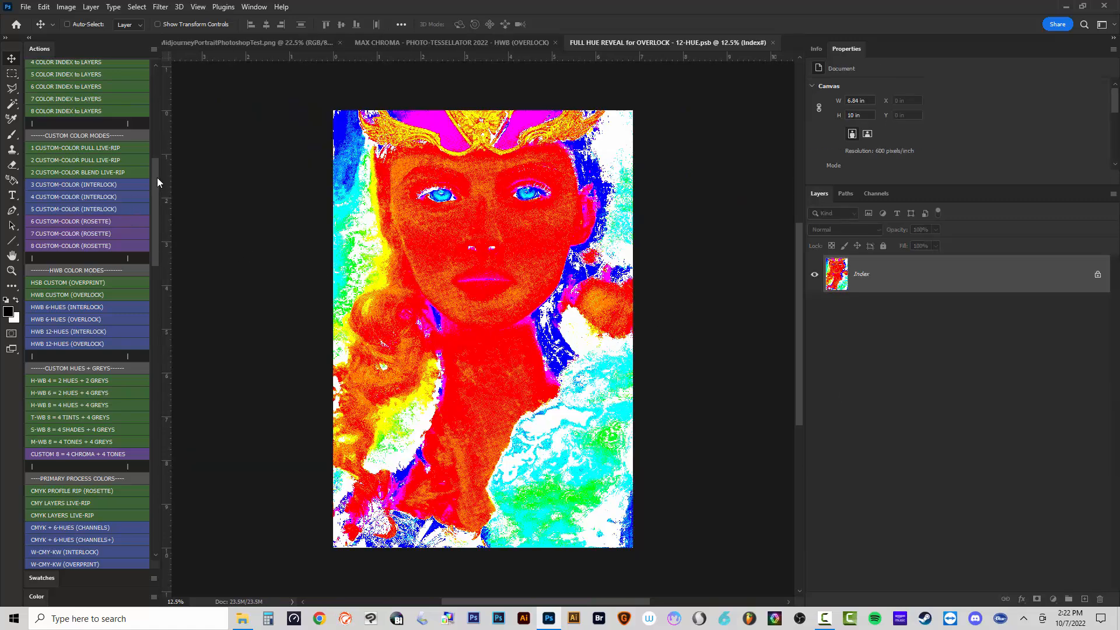
{"action": "scroll", "coordinate": [157, 182], "scroll_direction": "up", "scroll_amount": 10}
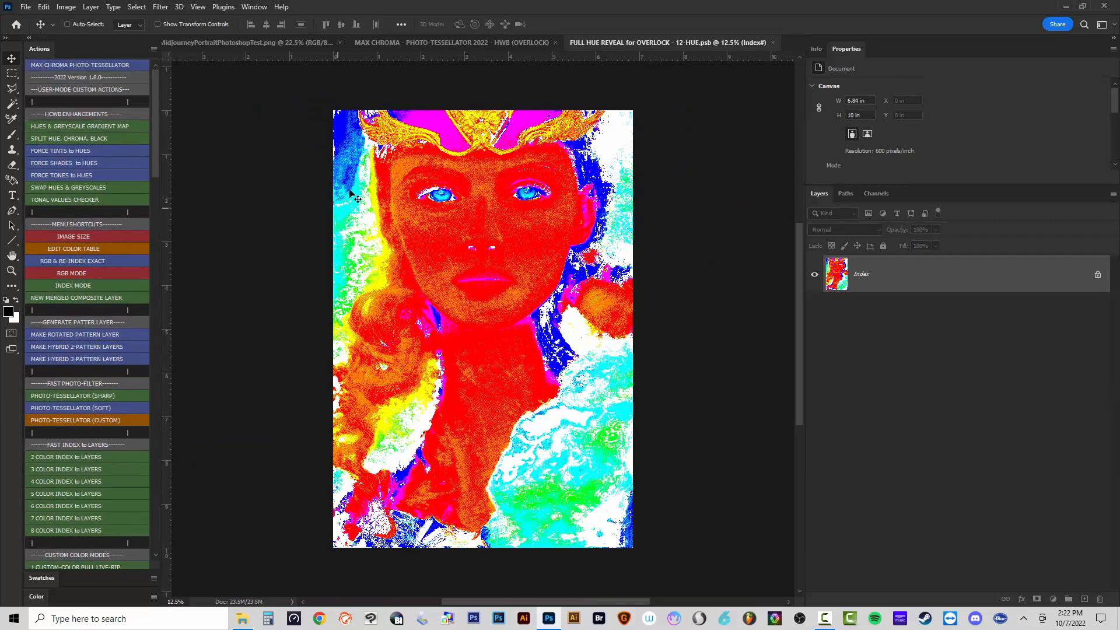
{"action": "left_click", "coordinate": [76, 252]}
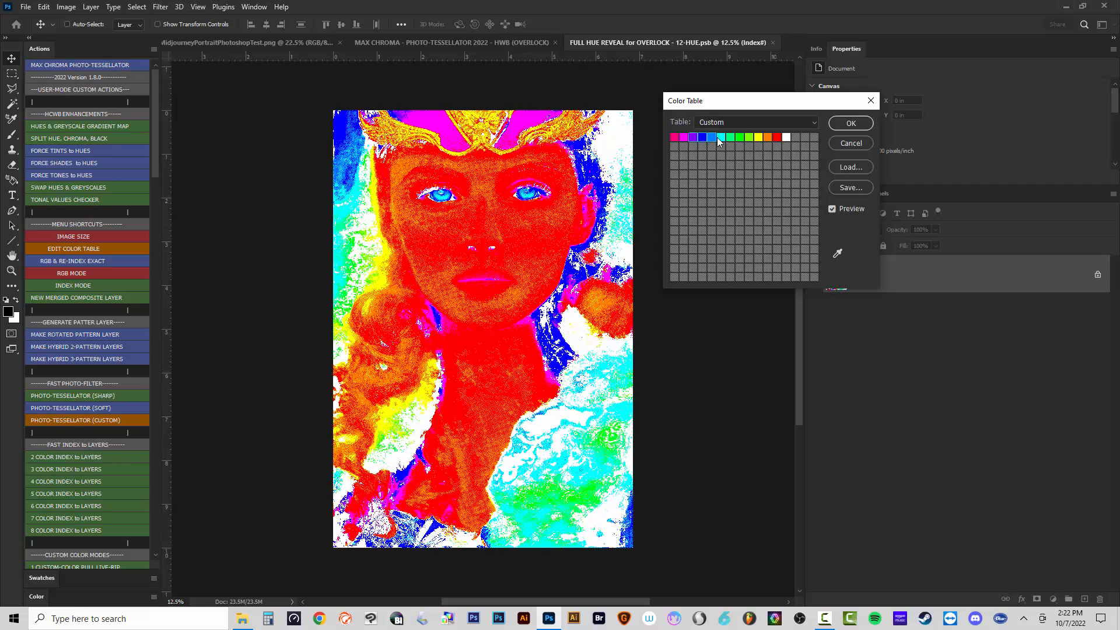
{"action": "left_click_drag", "start_coordinate": [720, 138], "coordinate": [693, 138]}
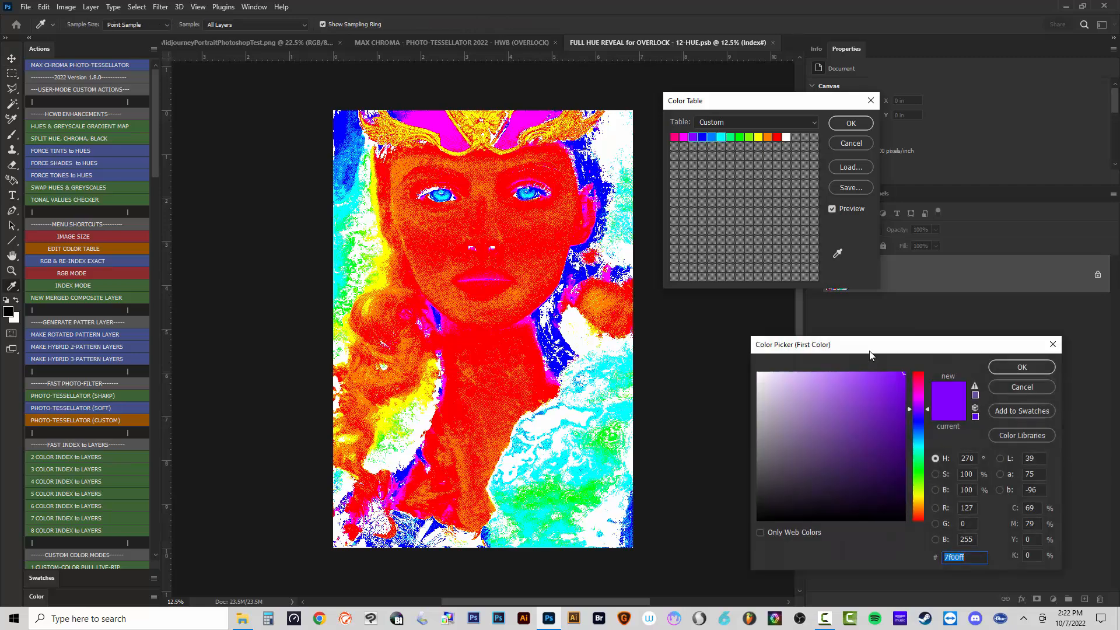
{"action": "left_click", "coordinate": [917, 435]}
{"action": "left_click", "coordinate": [918, 432]}
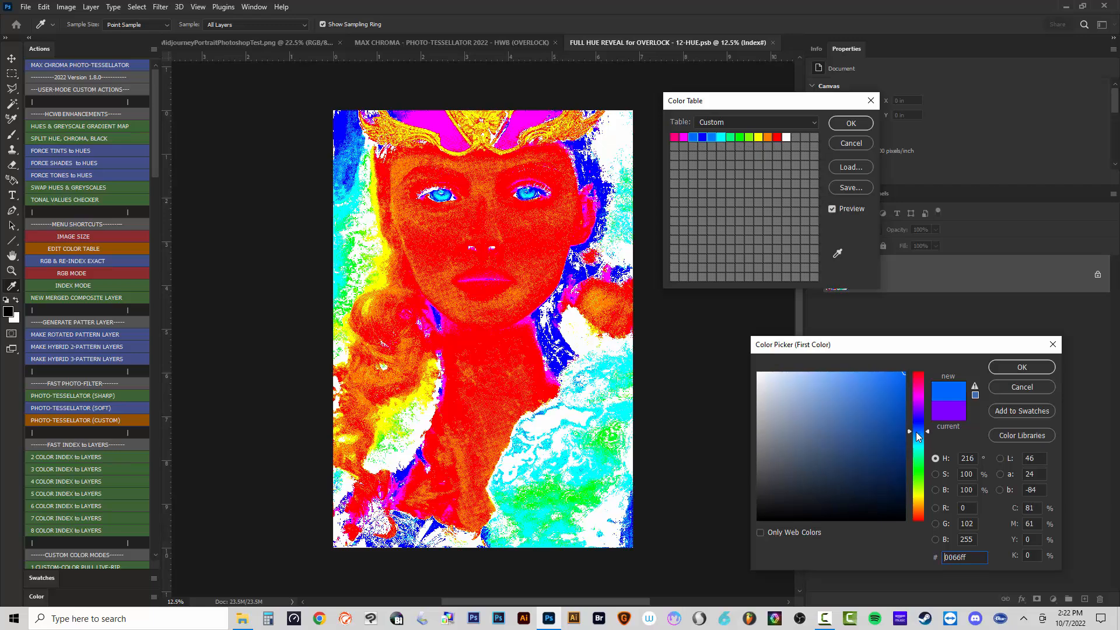
{"action": "left_click", "coordinate": [915, 432]}
{"action": "left_click", "coordinate": [1017, 366]}
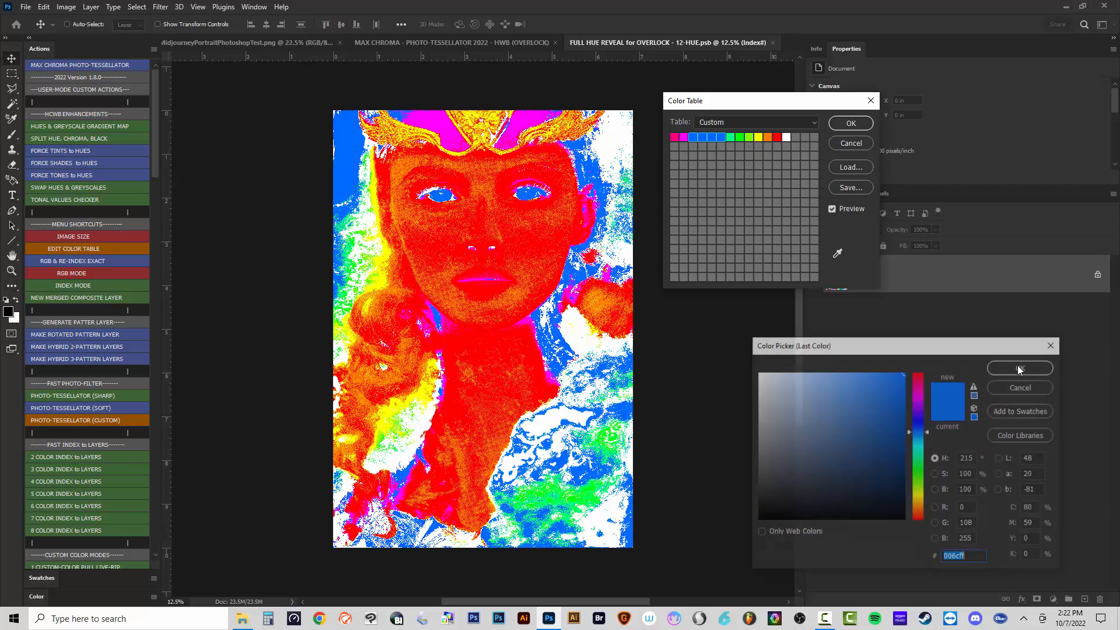
{"action": "left_click", "coordinate": [1017, 366]}
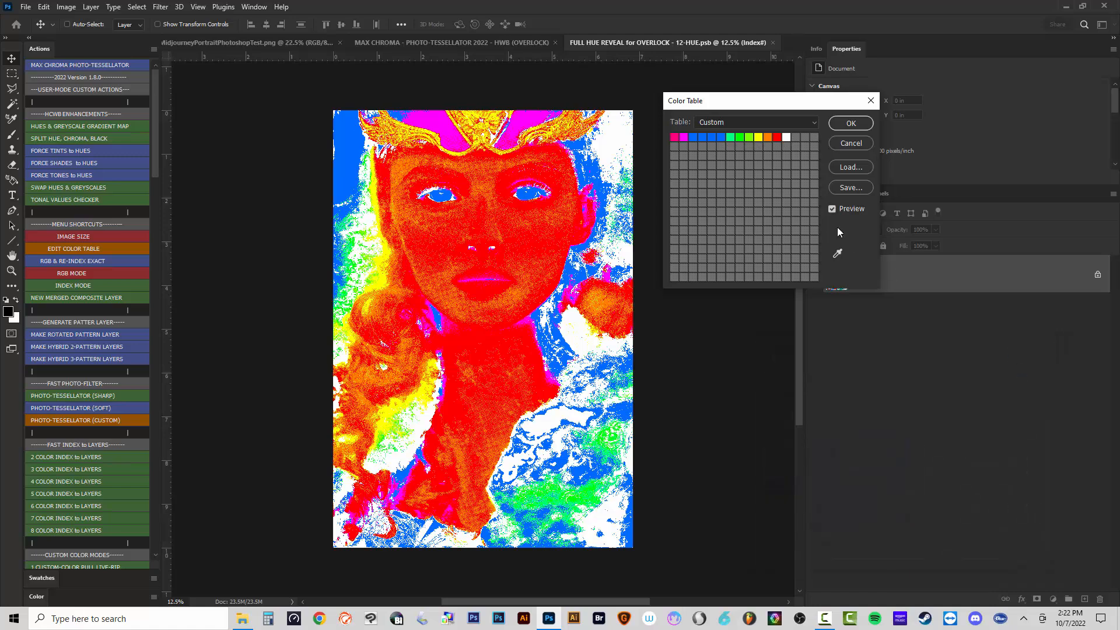
Merge the pink and magenta swatches of the color table into one pinkish magenta, #ff00d2.
{"action": "left_click", "coordinate": [682, 140]}
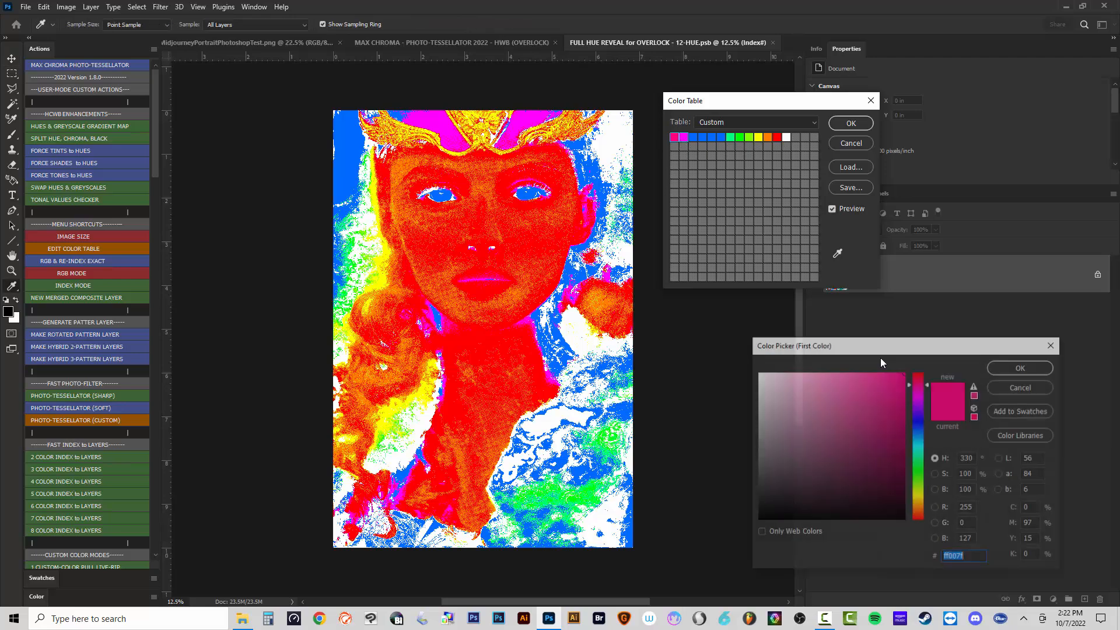
{"action": "left_click", "coordinate": [1003, 367]}
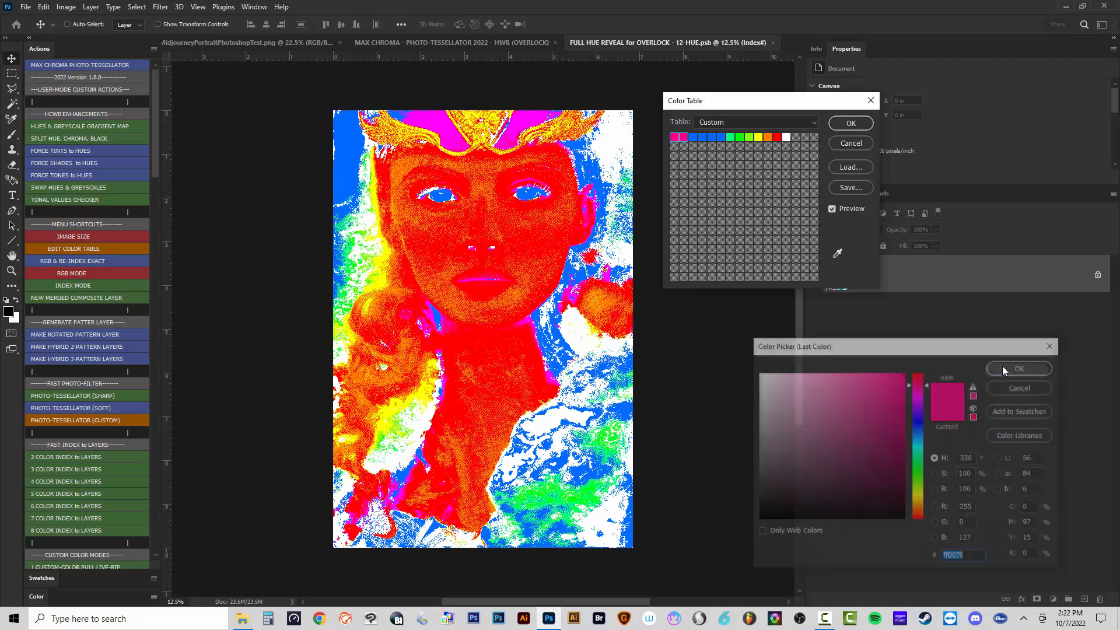
{"action": "left_click", "coordinate": [1002, 365]}
{"action": "left_click", "coordinate": [677, 139]}
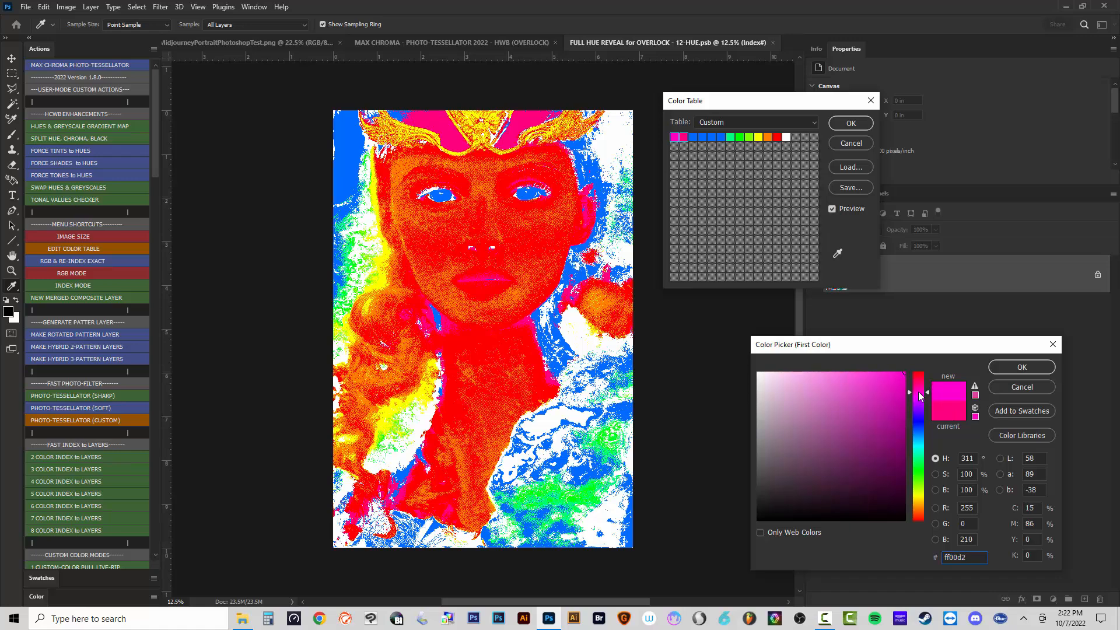
{"action": "key", "text": "Return"}
{"action": "key", "text": "Return"}
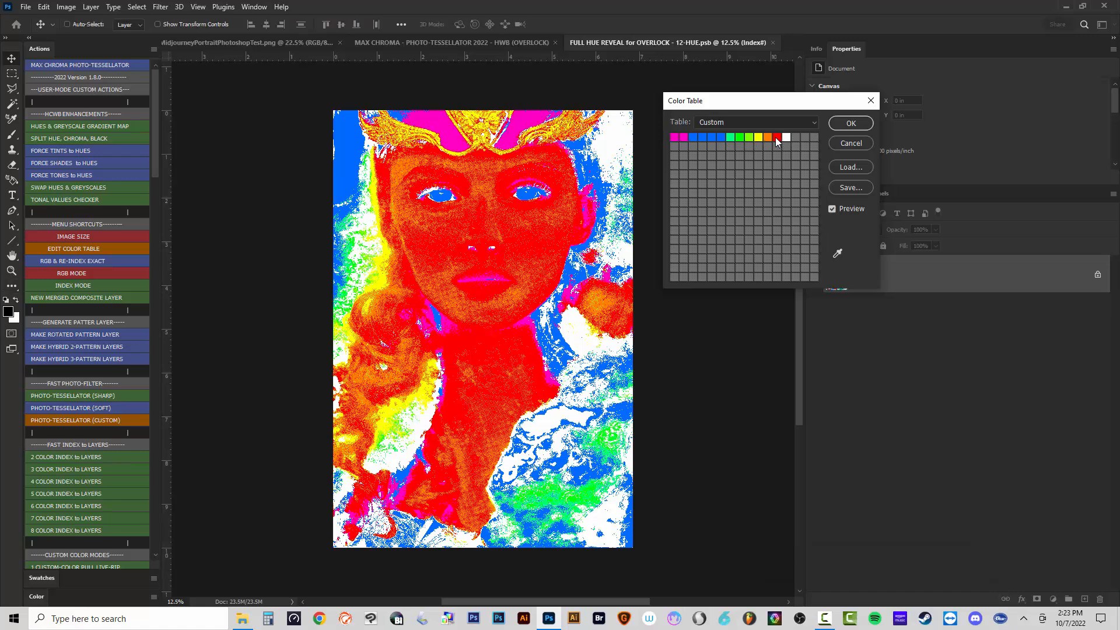
Examine the red and orange dots on the face, and try merging the orange and red swatches into orange-red #ff4e00.
{"action": "scroll", "coordinate": [531, 253], "scroll_direction": "up", "scroll_amount": 5}
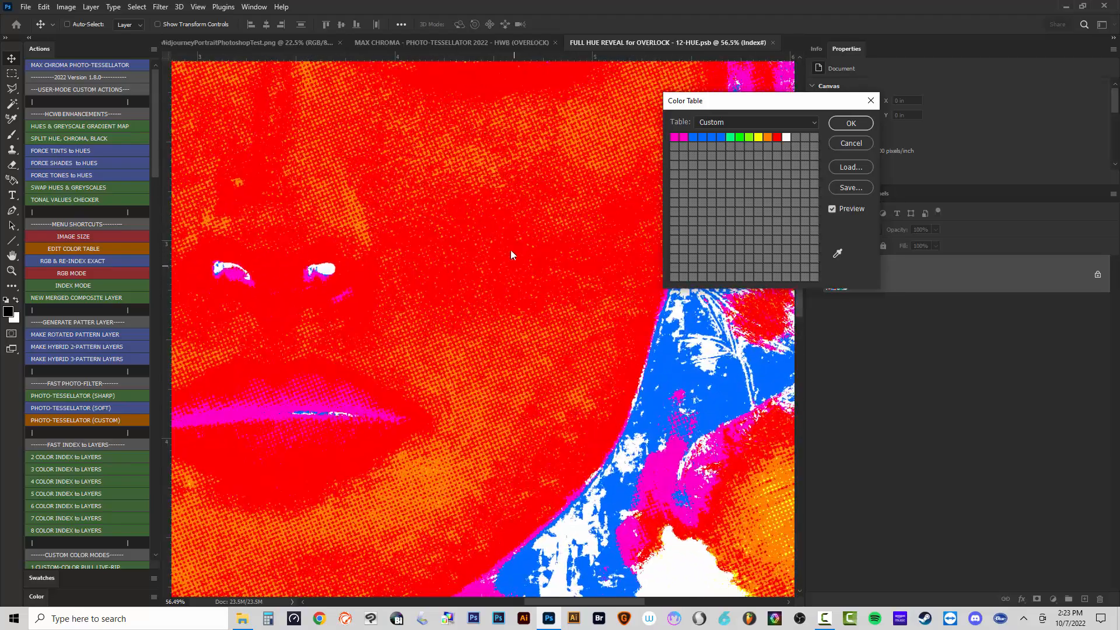
{"action": "scroll", "coordinate": [506, 304], "scroll_direction": "down", "scroll_amount": 3}
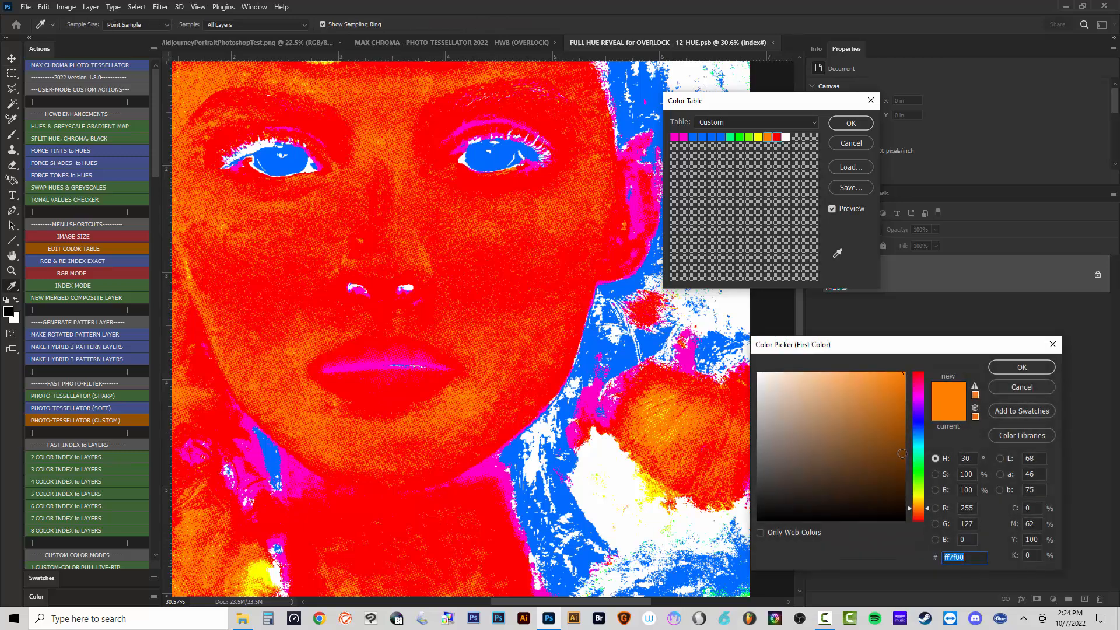
{"action": "left_click", "coordinate": [918, 513]}
{"action": "left_click", "coordinate": [1015, 369]}
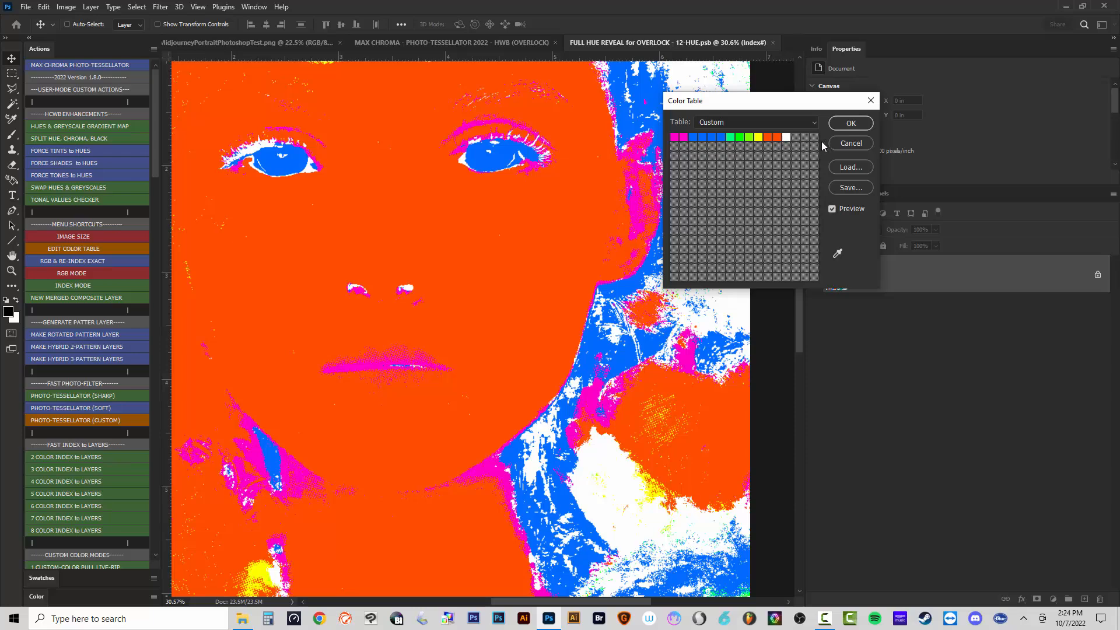
Separate the merged swatches again by setting the orange one to hue 30 and the red one to #ff0000.
{"action": "left_click", "coordinate": [775, 136]}
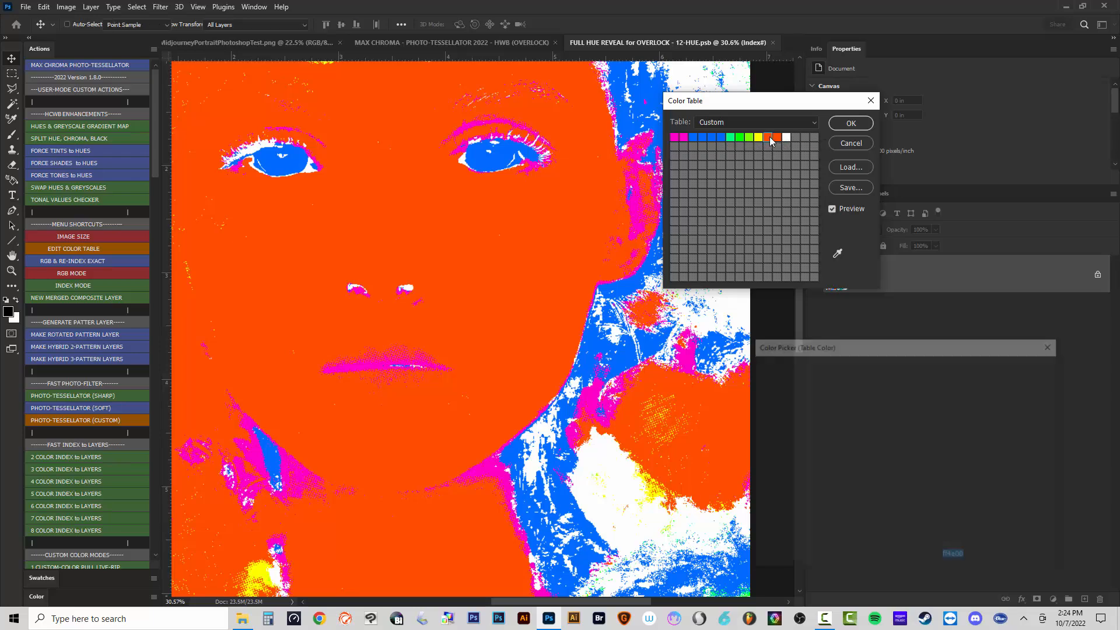
{"action": "left_click_drag", "start_coordinate": [920, 514], "coordinate": [923, 504]}
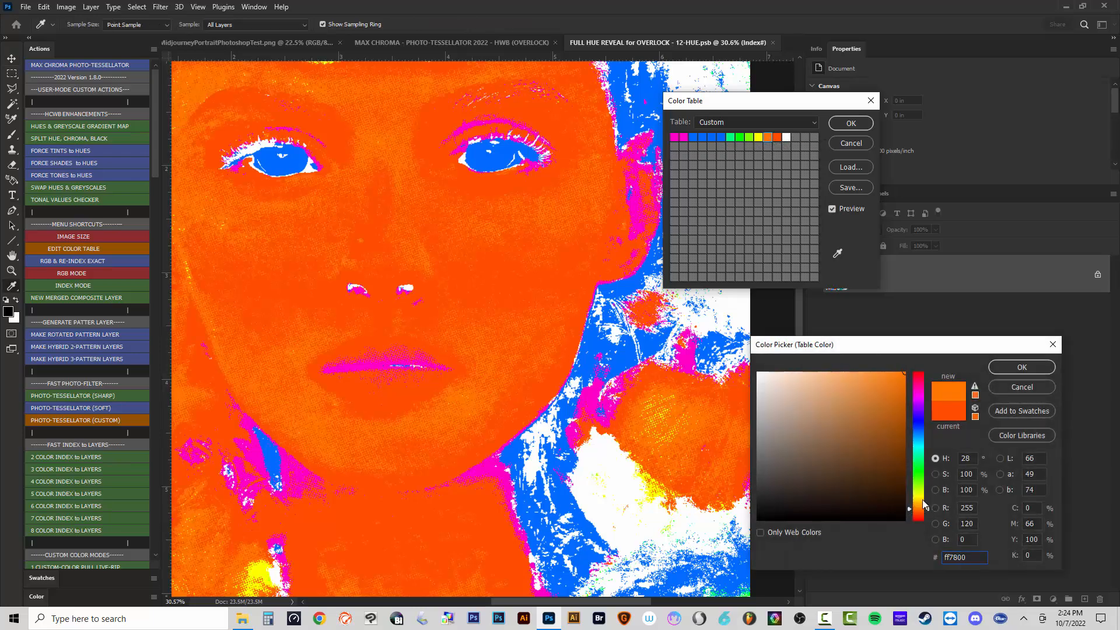
{"action": "double_click", "coordinate": [971, 458]}
{"action": "type", "text": "30"}
{"action": "key", "text": "Escape"}
{"action": "left_click", "coordinate": [776, 136]}
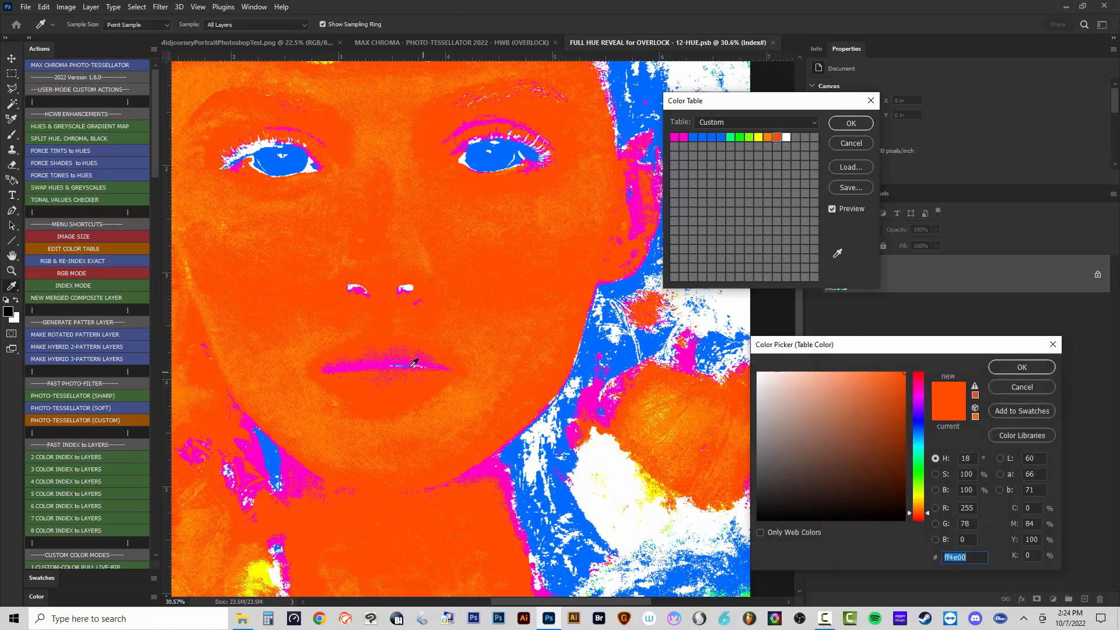
{"action": "type", "text": "ff0000"}
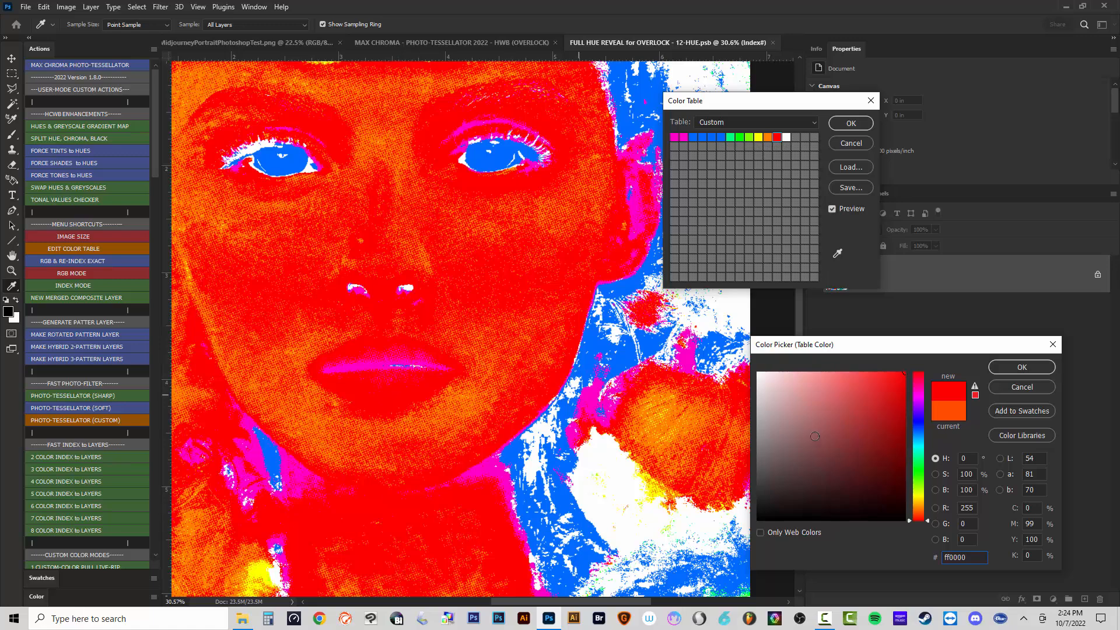
Preview the red swatch as pinkish red #ff004e and as magenta at hue 300.
{"action": "left_click", "coordinate": [920, 380]}
{"action": "left_click", "coordinate": [948, 463]}
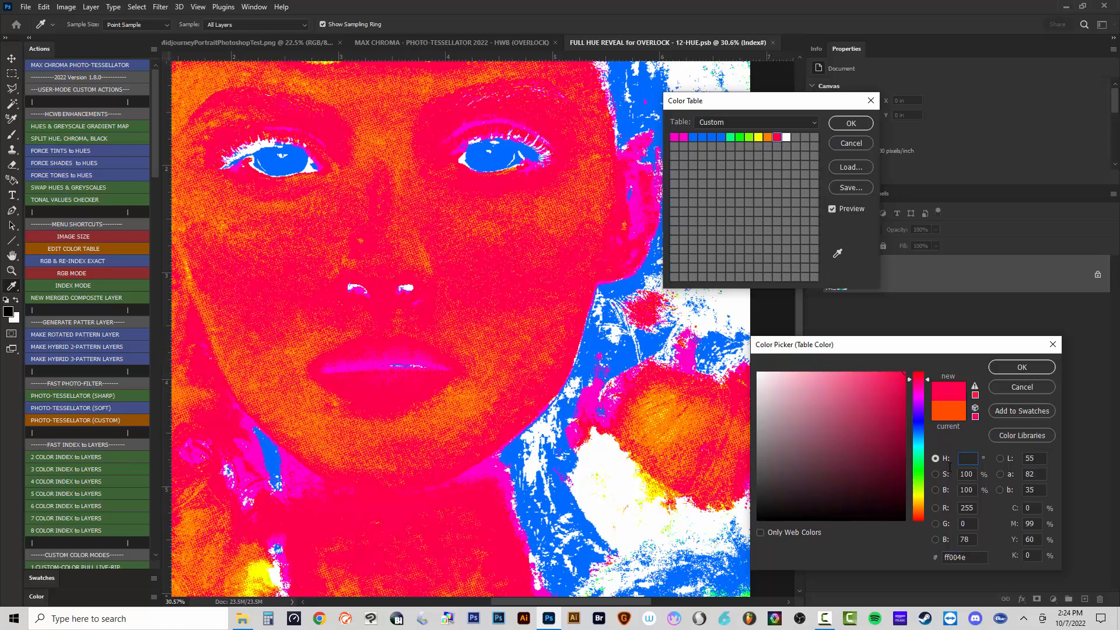
{"action": "type", "text": "300"}
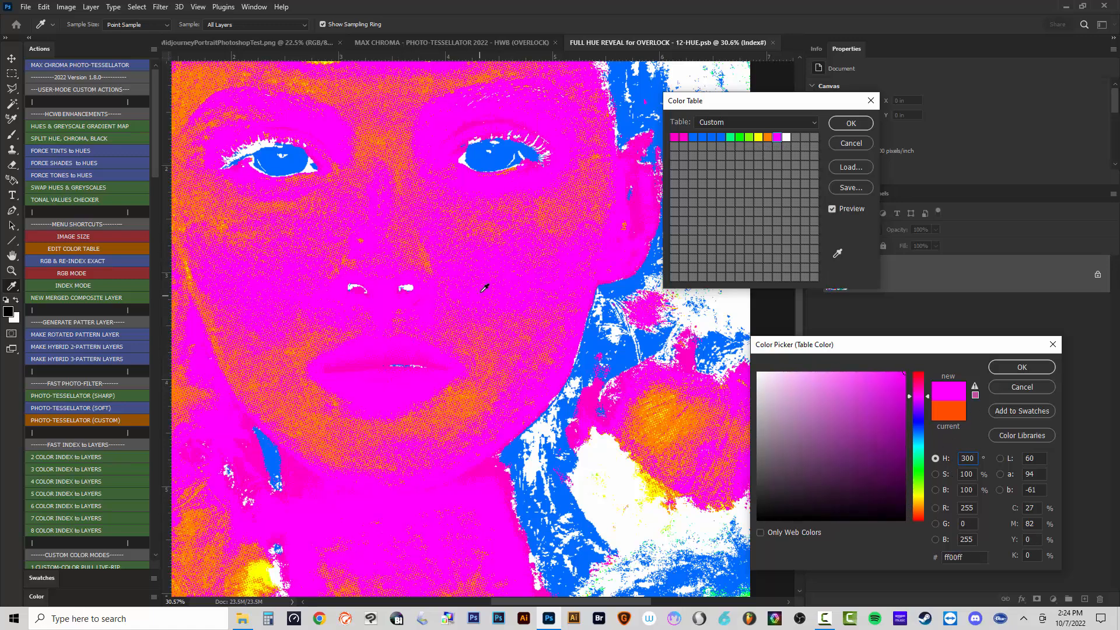
Set the swatch to pure red at hue 0 and apply the edited color table.
{"action": "left_click", "coordinate": [920, 372]}
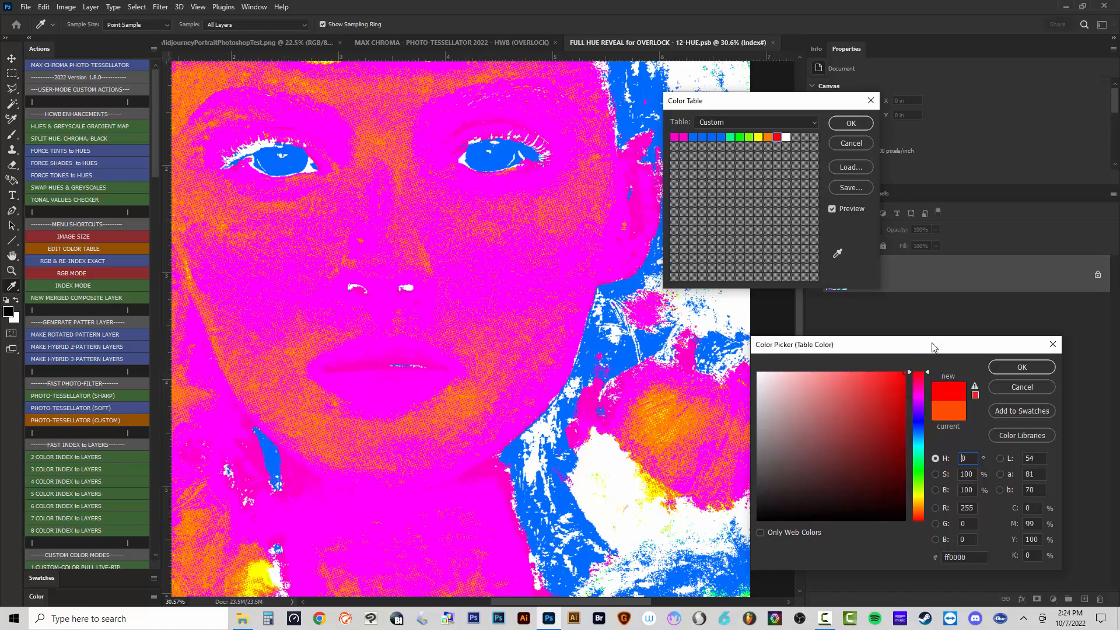
{"action": "key", "text": "Return"}
{"action": "left_click", "coordinate": [851, 123]}
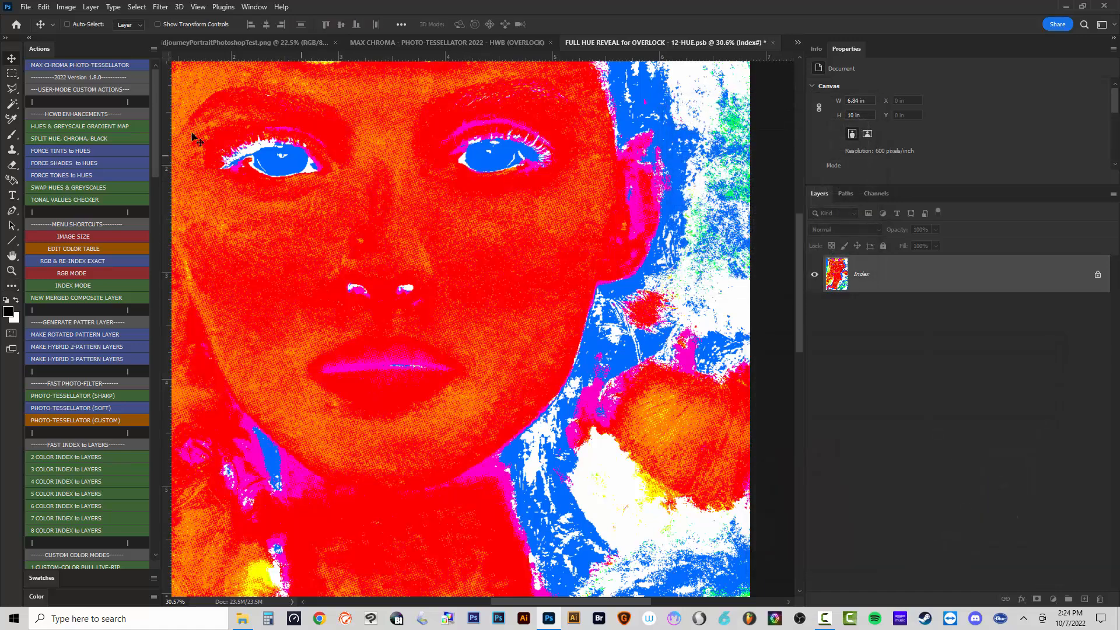
Run RGB & RE-INDEX EXACT on the image, and turn the three green swatches of its color table white, #ffffff.
{"action": "left_click", "coordinate": [65, 261]}
{"action": "left_click", "coordinate": [77, 250]}
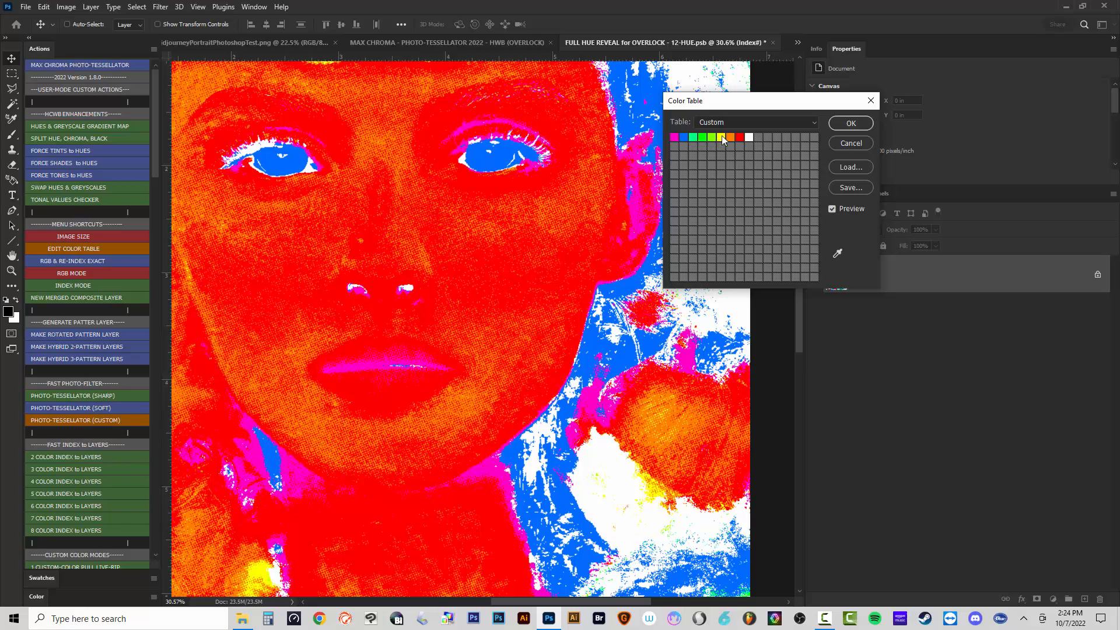
{"action": "scroll", "coordinate": [528, 344], "scroll_direction": "down", "scroll_amount": 3}
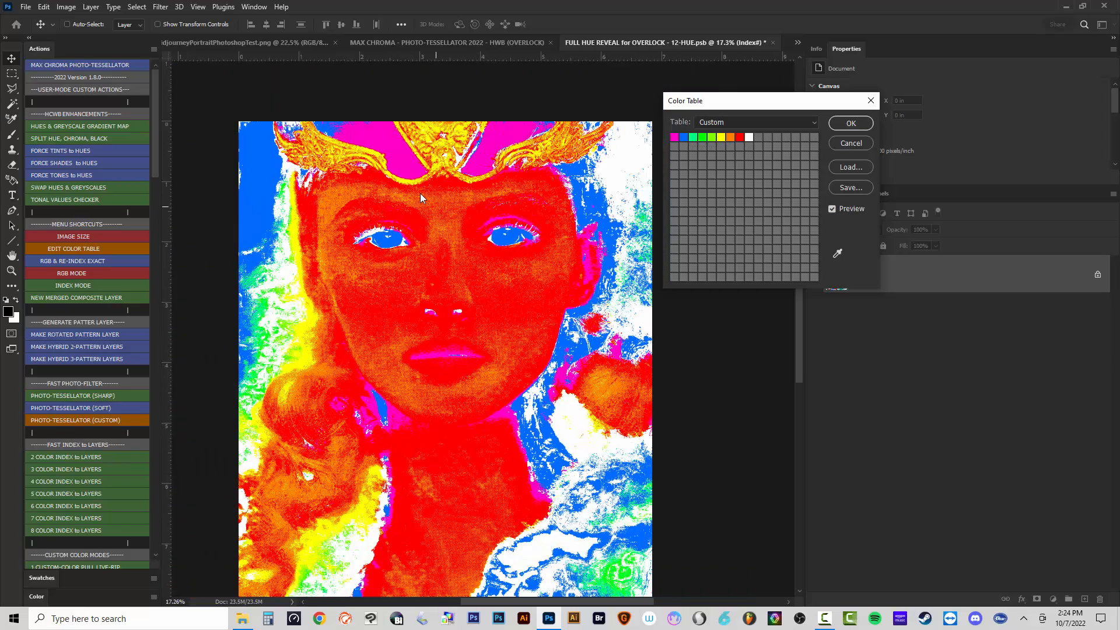
{"action": "scroll", "coordinate": [420, 194], "scroll_direction": "down", "scroll_amount": 2}
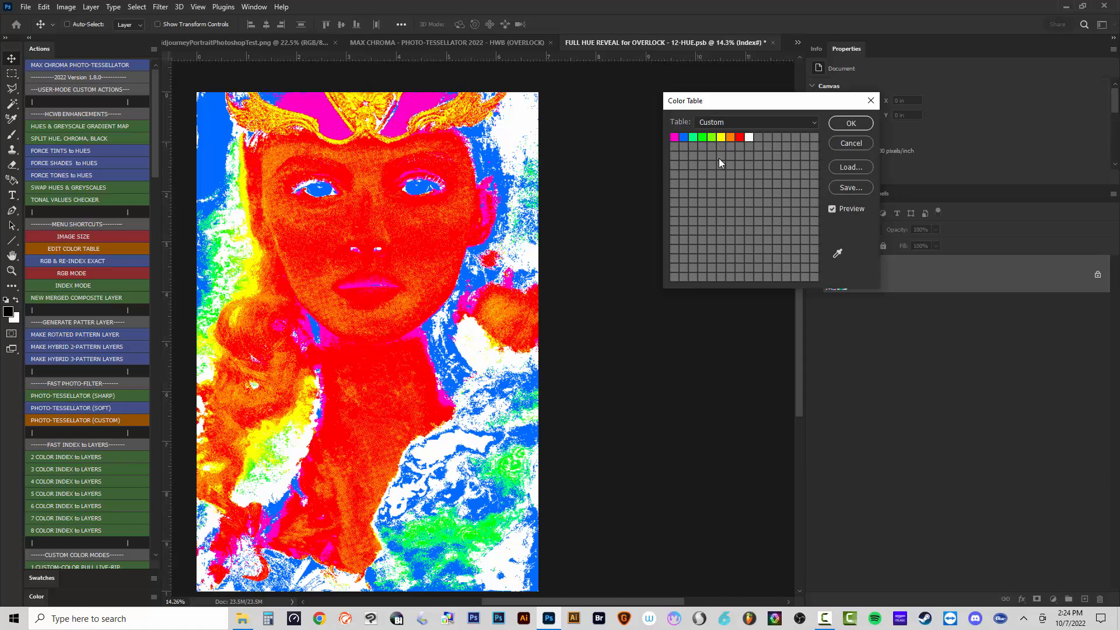
{"action": "left_click", "coordinate": [693, 137]}
{"action": "type", "text": "ffffff"}
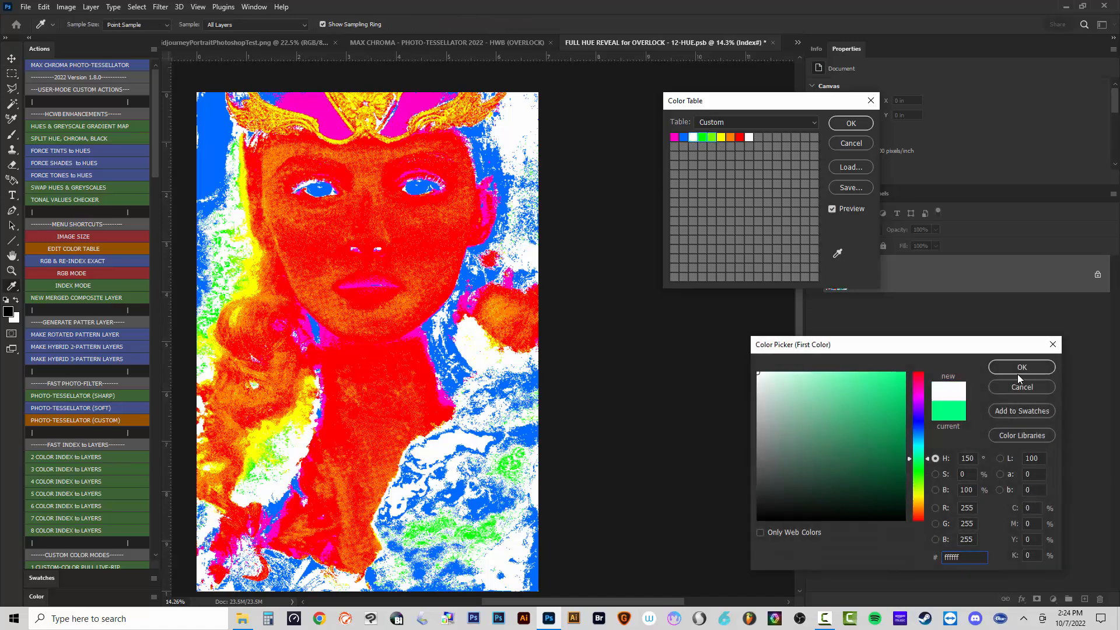
{"action": "left_click", "coordinate": [1020, 369]}
{"action": "left_click", "coordinate": [1018, 370]}
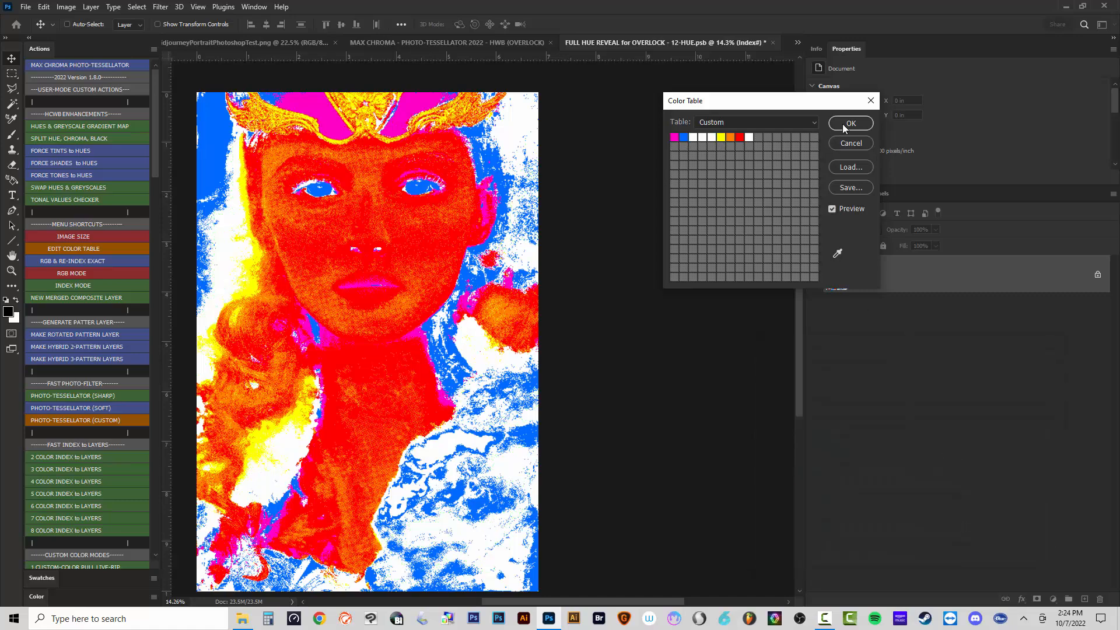
{"action": "left_click", "coordinate": [842, 123]}
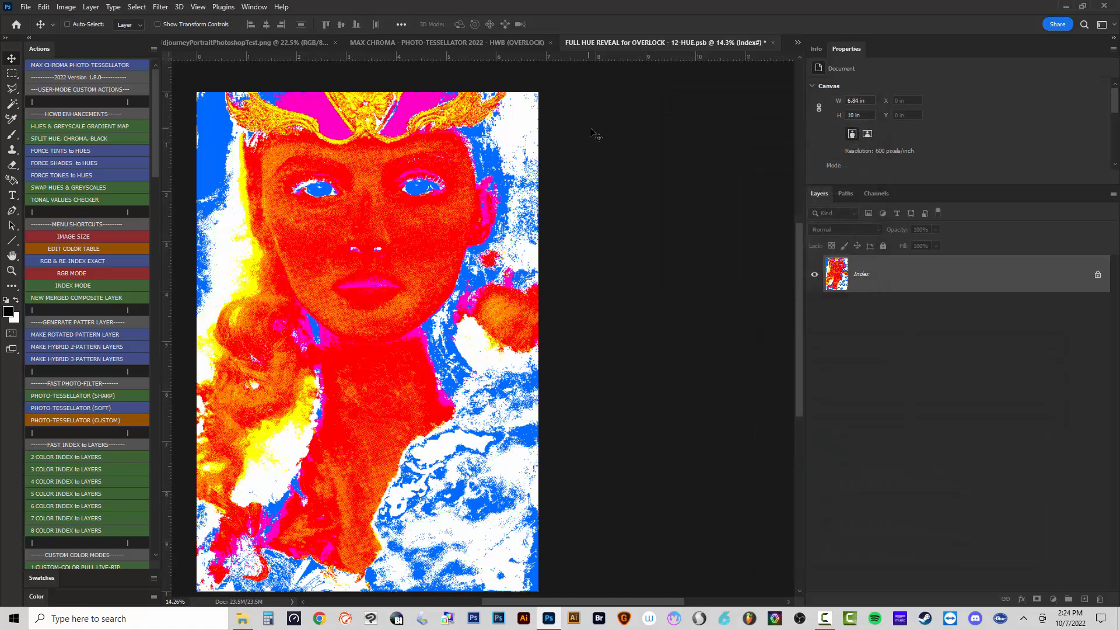
Save and close the smart object, and show the WHITE OVERLOCK and BLACK OVERLOCK groups in the overlock document.
{"action": "key", "text": "ctrl+s"}
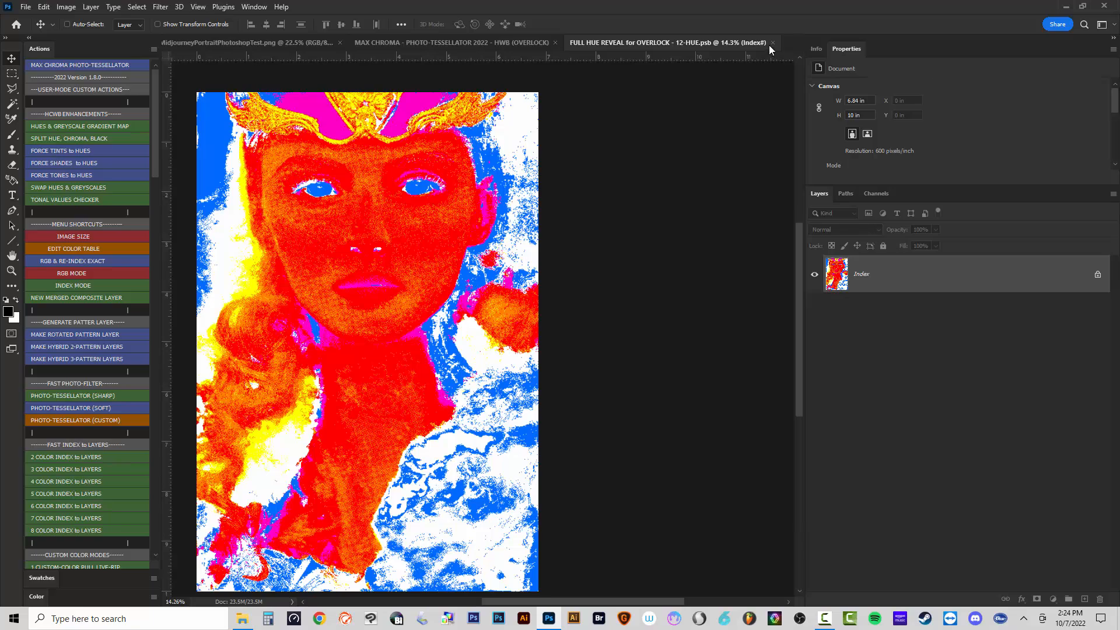
{"action": "left_click", "coordinate": [772, 43]}
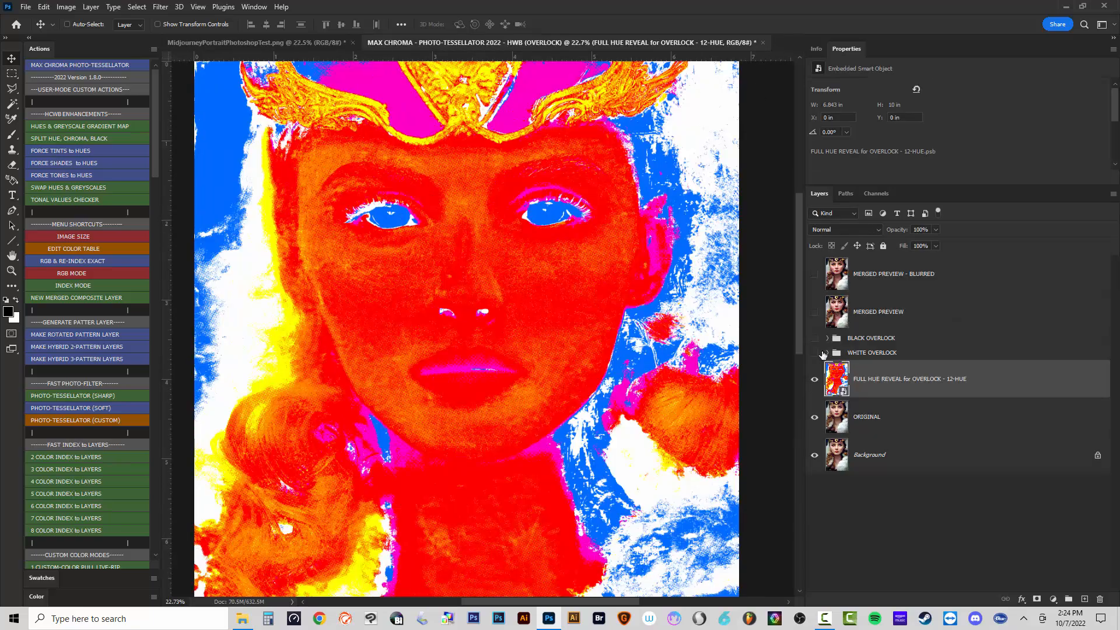
{"action": "left_click", "coordinate": [815, 353]}
{"action": "left_click", "coordinate": [814, 339]}
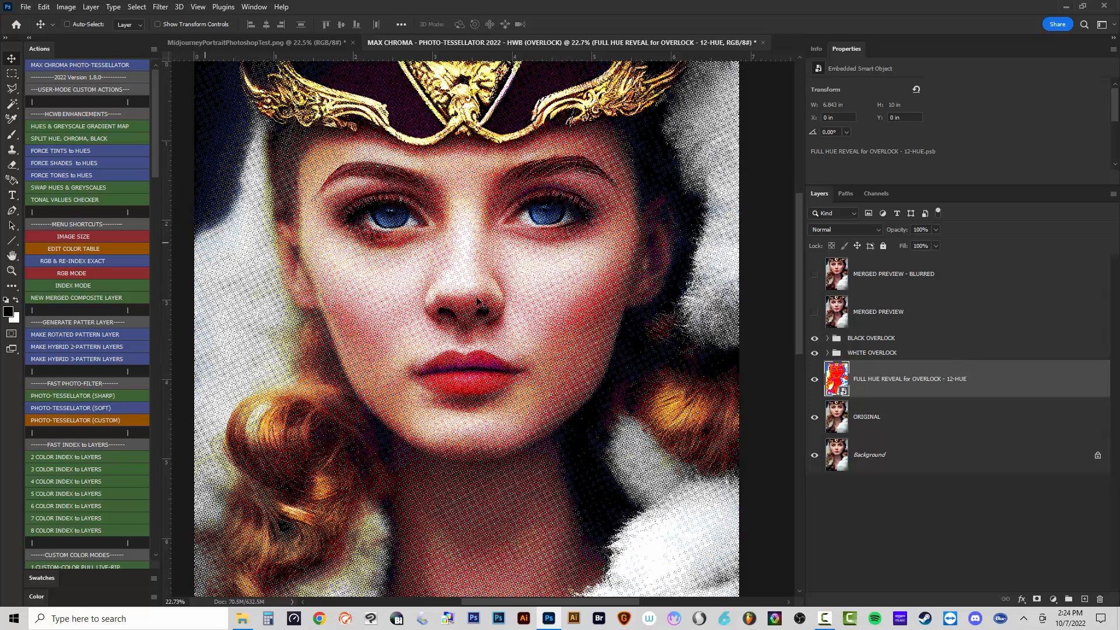
Create a new merged composite layer and apply a 3.0-pixel Gaussian Blur to a duplicate of it.
{"action": "left_click", "coordinate": [67, 297]}
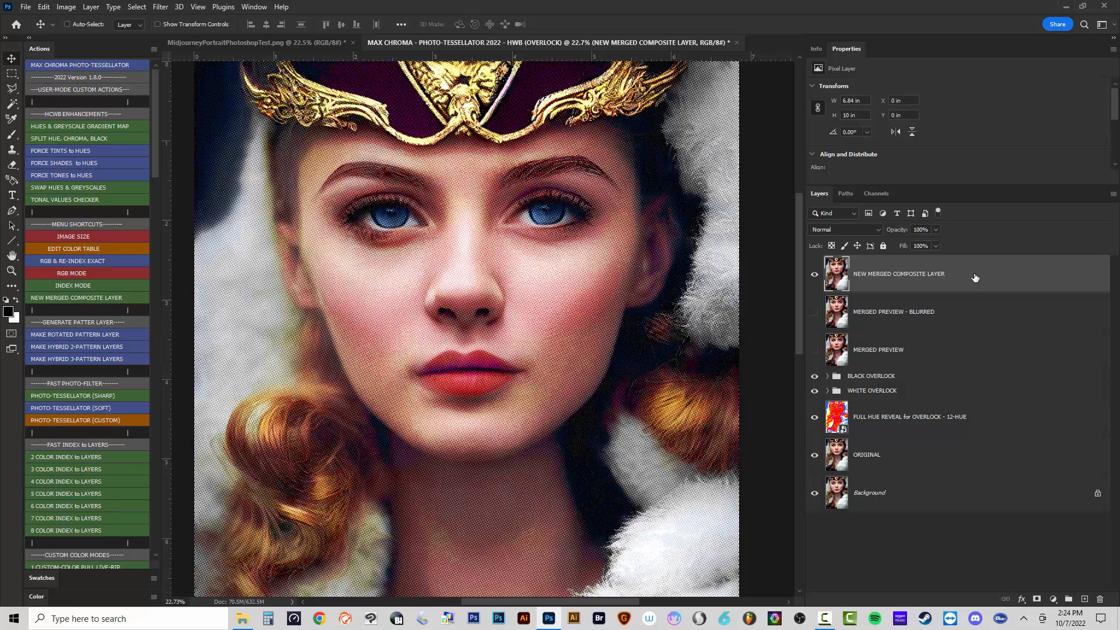
{"action": "key", "text": "ctrl+j"}
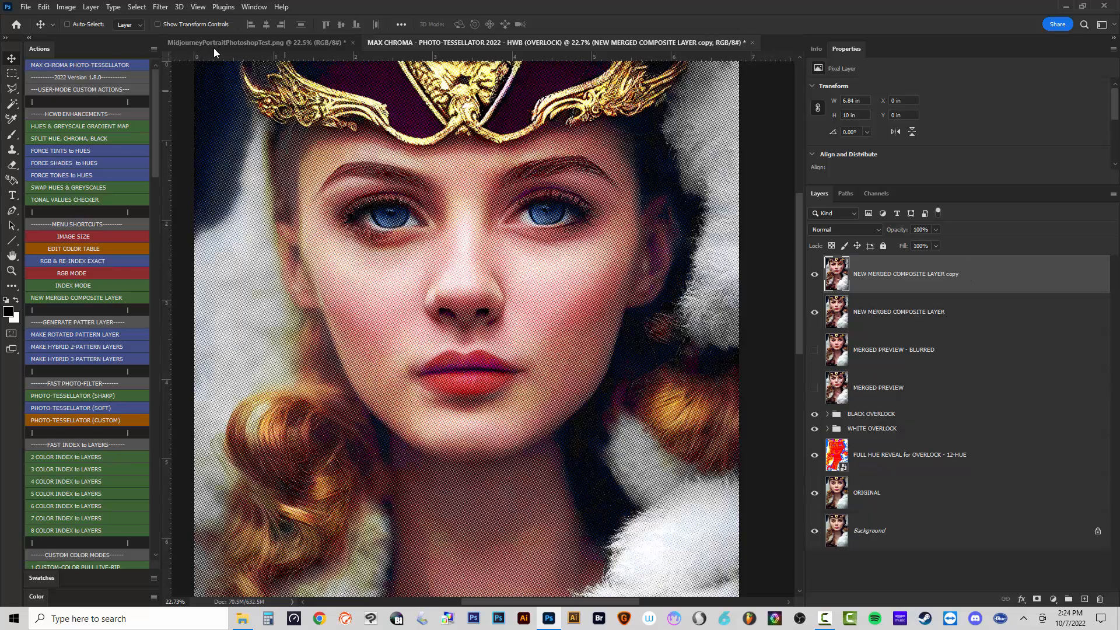
{"action": "left_click", "coordinate": [164, 7]}
{"action": "mouse_move", "coordinate": [194, 168]}
{"action": "left_click", "coordinate": [327, 213]}
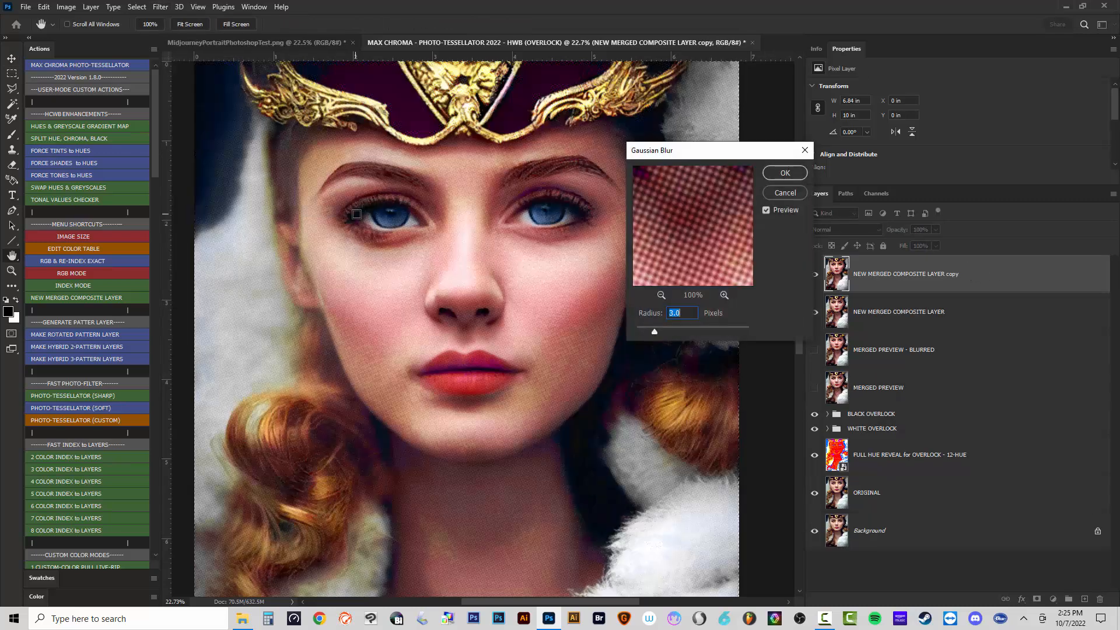
{"action": "left_click", "coordinate": [785, 172]}
{"action": "scroll", "coordinate": [408, 382], "scroll_direction": "down", "scroll_amount": 3}
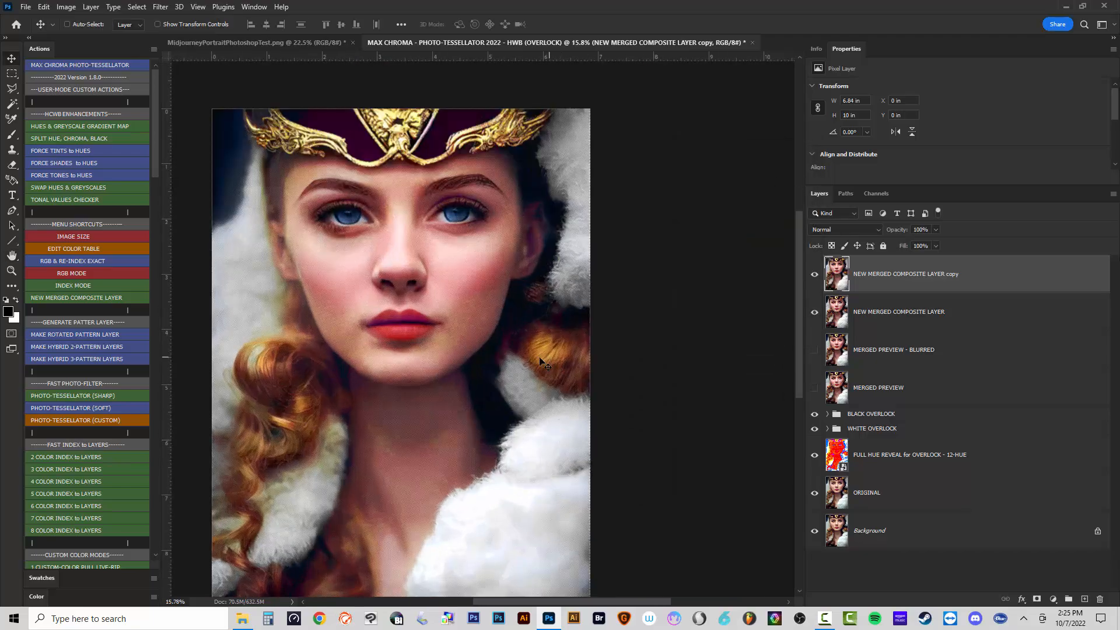
Close the MAX CHROMA - PHOTO-TESSELLATOR 2022 - HWB (OVERLOCK) document without saving its changes.
{"action": "scroll", "coordinate": [390, 273], "scroll_direction": "up", "scroll_amount": 3}
{"action": "scroll", "coordinate": [500, 309], "scroll_direction": "up", "scroll_amount": 2}
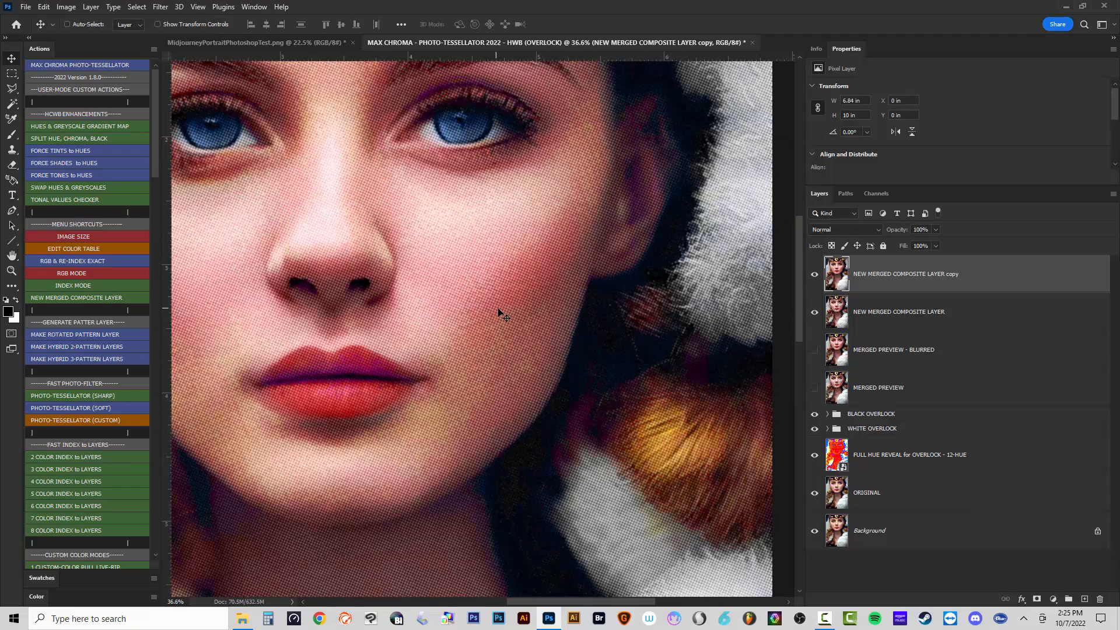
{"action": "left_click", "coordinate": [753, 43]}
{"action": "left_click", "coordinate": [556, 239]}
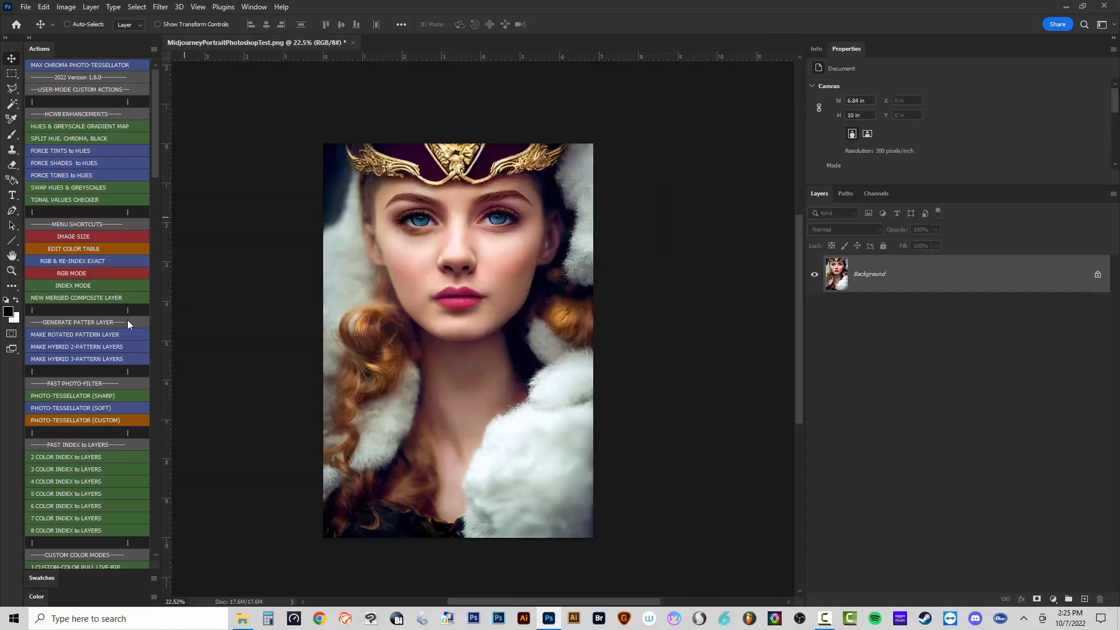
Inspect the portrait's hair and fur colours, and run the H-WB 8 = 4 HUES + 4 GREYS action on it.
{"action": "scroll", "coordinate": [91, 356], "scroll_direction": "down", "scroll_amount": 2}
{"action": "scroll", "coordinate": [90, 355], "scroll_direction": "down", "scroll_amount": 3}
{"action": "left_click_drag", "start_coordinate": [155, 151], "coordinate": [152, 232]}
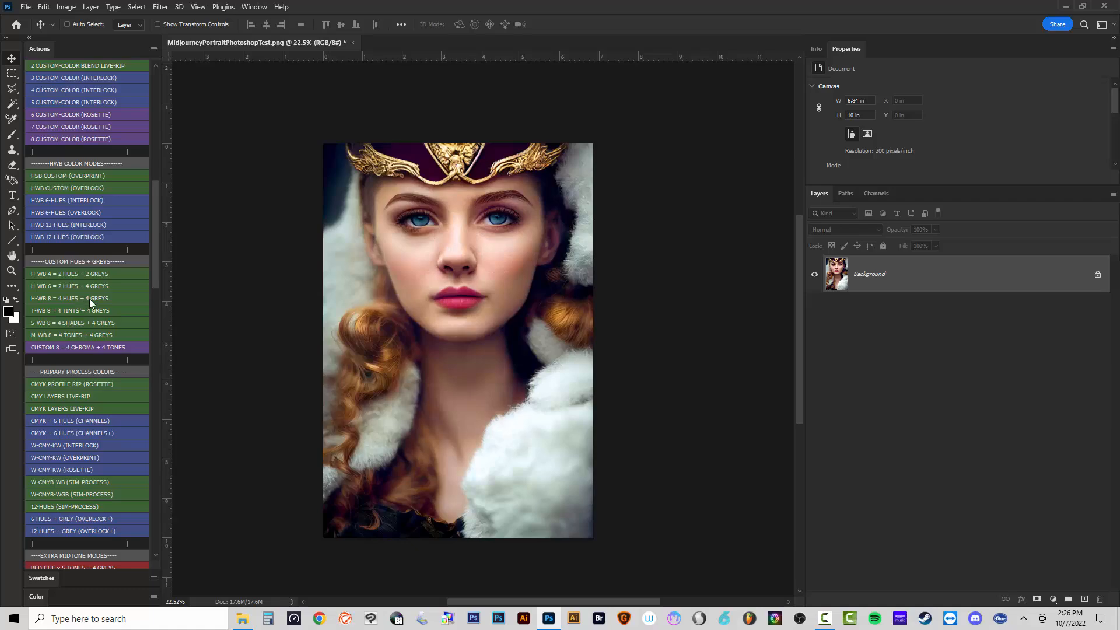
{"action": "scroll", "coordinate": [603, 262], "scroll_direction": "up", "scroll_amount": 5}
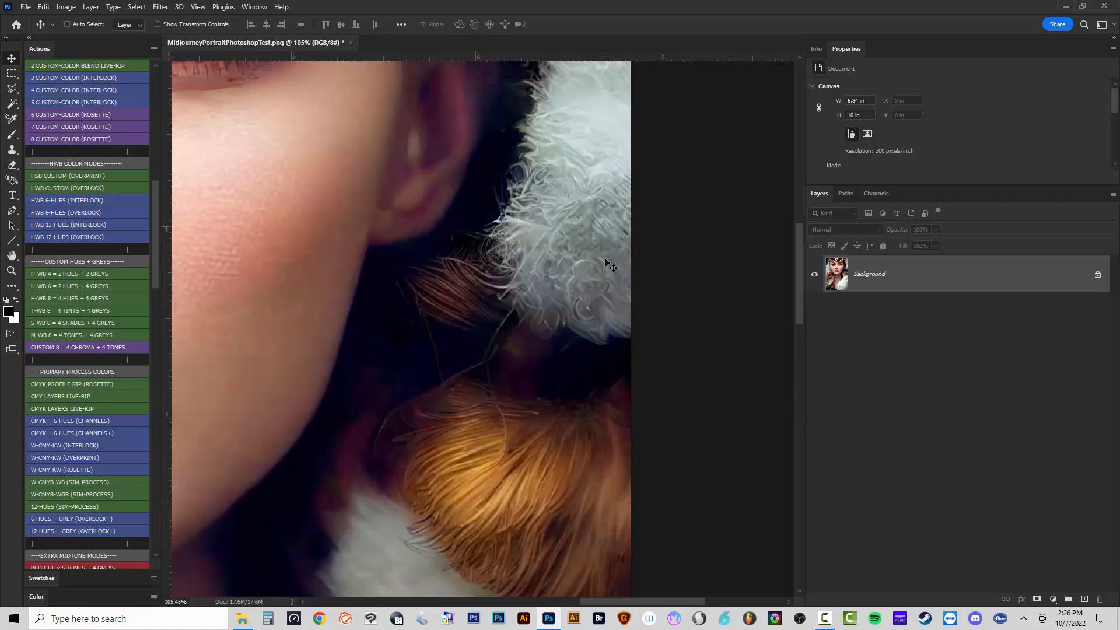
{"action": "scroll", "coordinate": [596, 258], "scroll_direction": "down", "scroll_amount": 3}
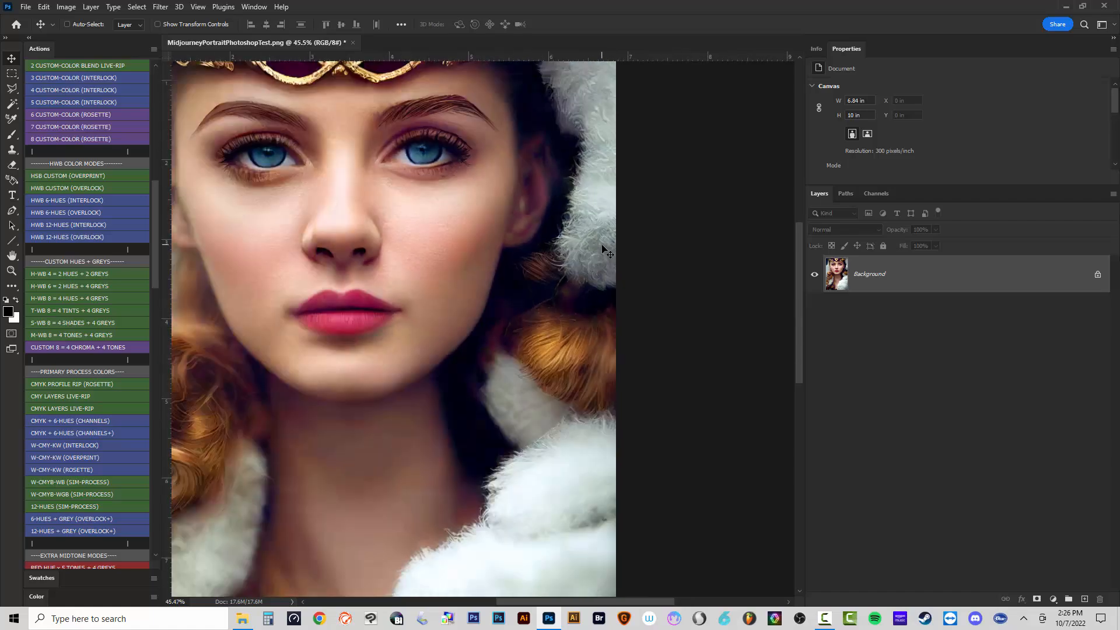
{"action": "scroll", "coordinate": [604, 251], "scroll_direction": "down", "scroll_amount": 2}
{"action": "scroll", "coordinate": [561, 474], "scroll_direction": "down", "scroll_amount": 1}
{"action": "scroll", "coordinate": [322, 519], "scroll_direction": "up", "scroll_amount": 3}
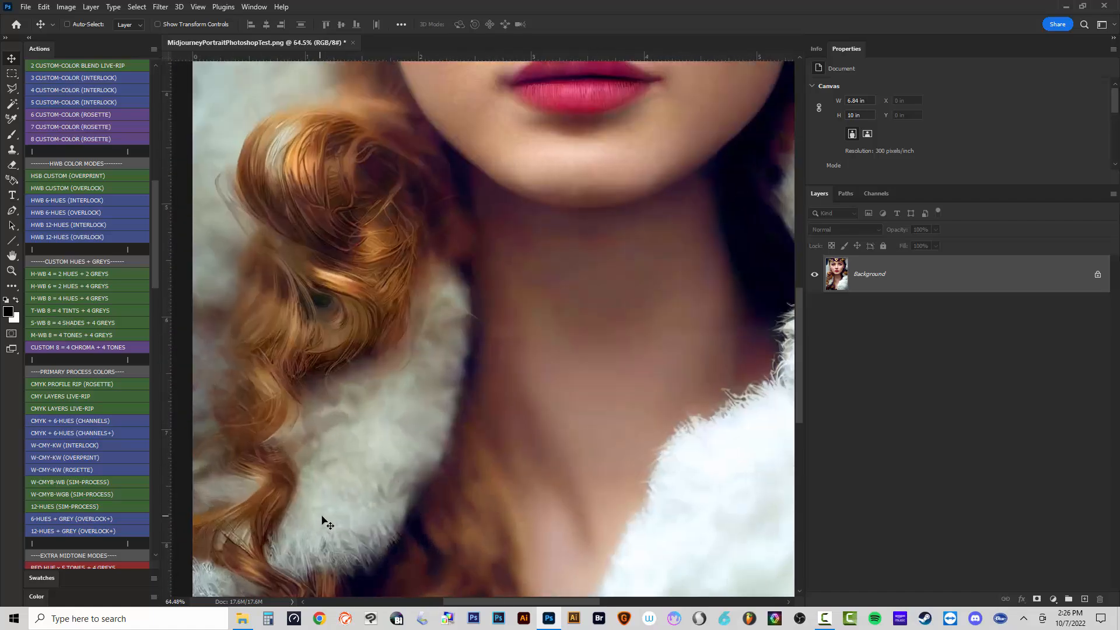
{"action": "scroll", "coordinate": [327, 514], "scroll_direction": "up", "scroll_amount": 1}
{"action": "scroll", "coordinate": [350, 481], "scroll_direction": "down", "scroll_amount": 5}
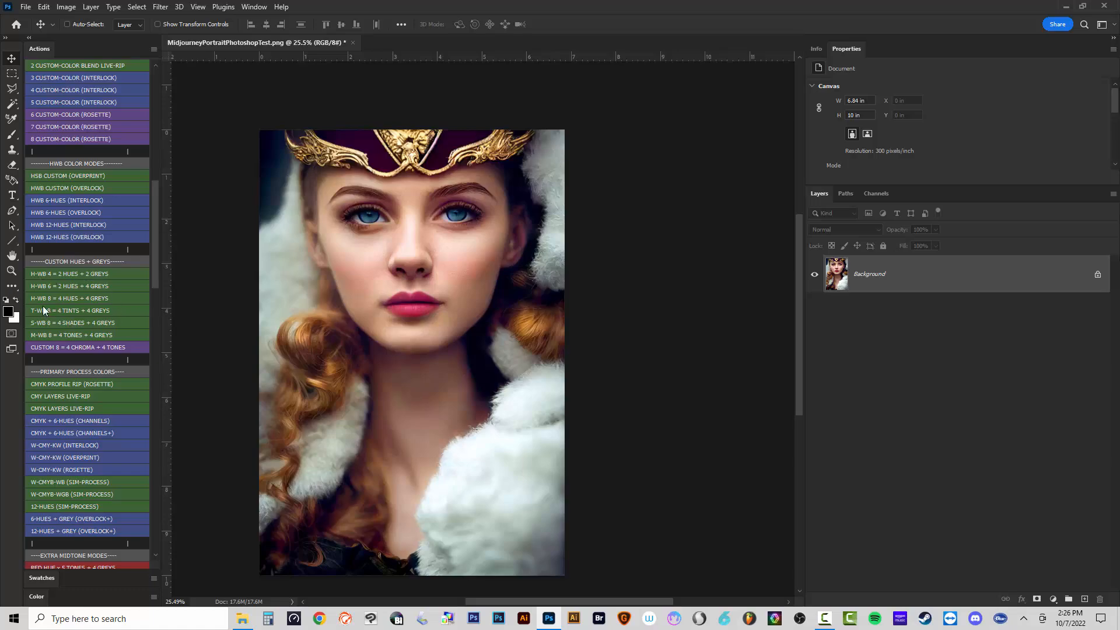
{"action": "left_click", "coordinate": [96, 297]}
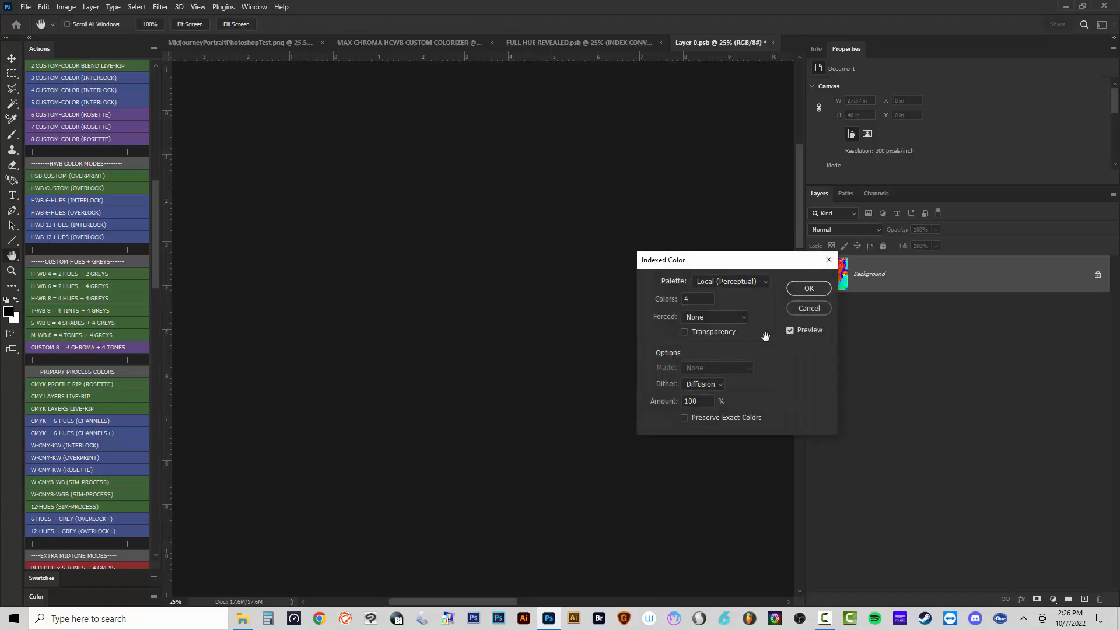
Compare the 4-colour Local (Perceptual) conversion with the full-hue image, leaving the Indexed Color preview off.
{"action": "left_click", "coordinate": [789, 330]}
{"action": "scroll", "coordinate": [432, 283], "scroll_direction": "down", "scroll_amount": 5}
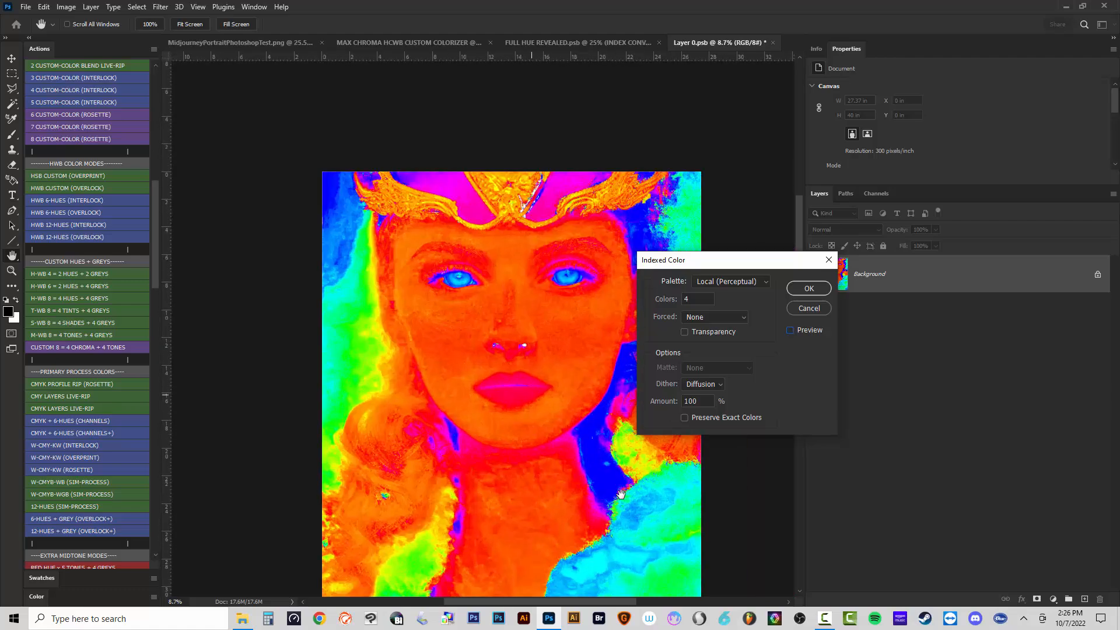
{"action": "scroll", "coordinate": [621, 494], "scroll_direction": "up", "scroll_amount": 4}
{"action": "scroll", "coordinate": [458, 297], "scroll_direction": "down", "scroll_amount": 3}
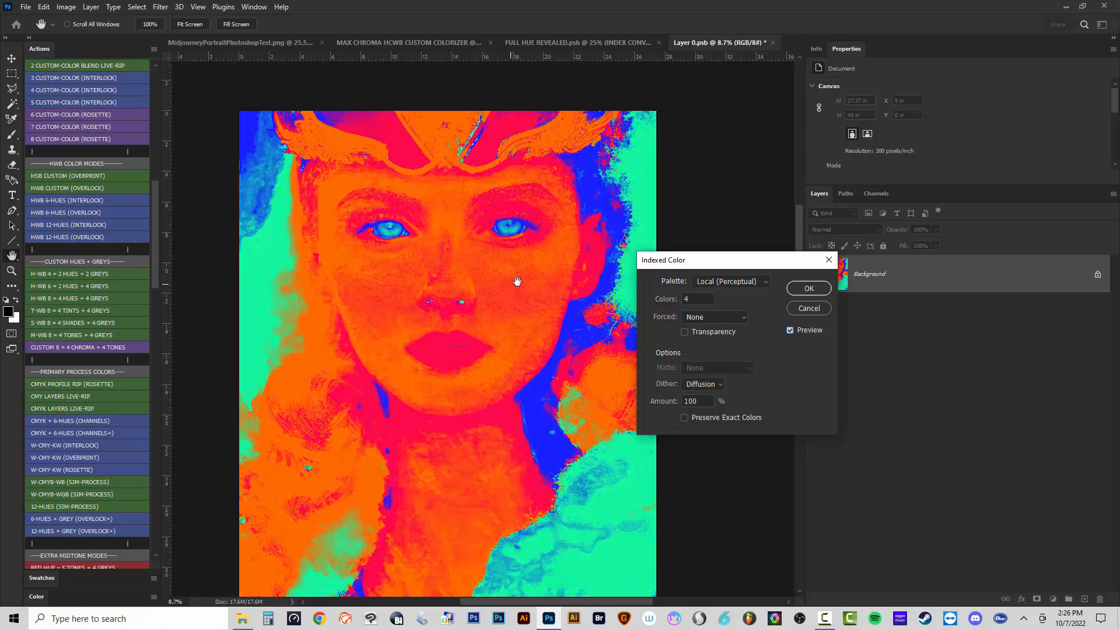
{"action": "left_click", "coordinate": [790, 330]}
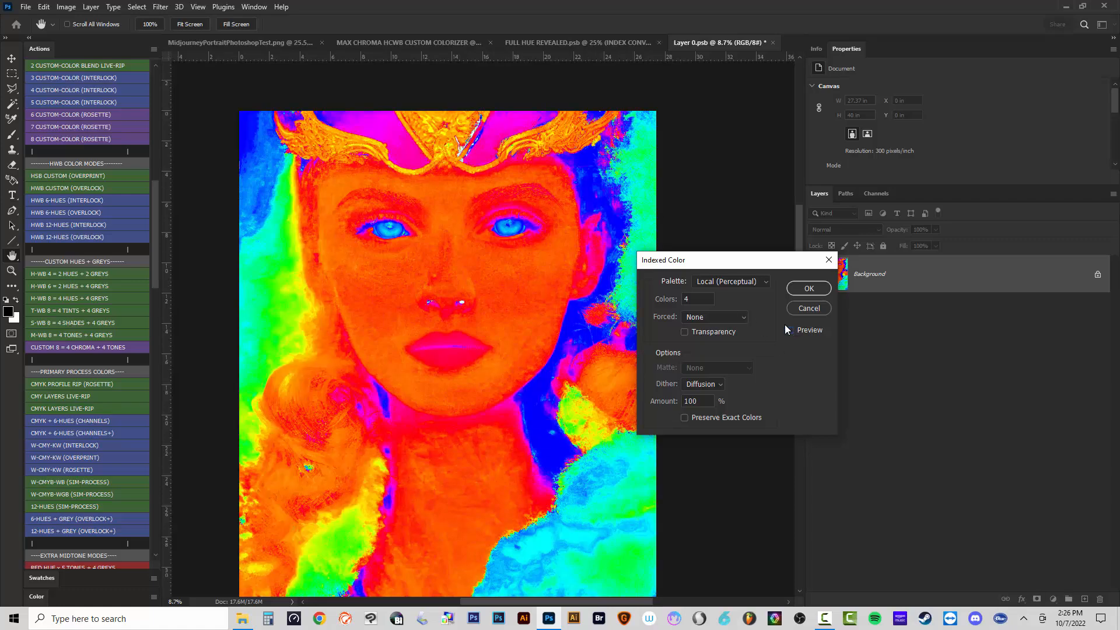
Switch the indexed palette to Custom and replace the first table colour with an orange sampled from the cheek.
{"action": "left_click", "coordinate": [736, 281]}
{"action": "left_click", "coordinate": [718, 428]}
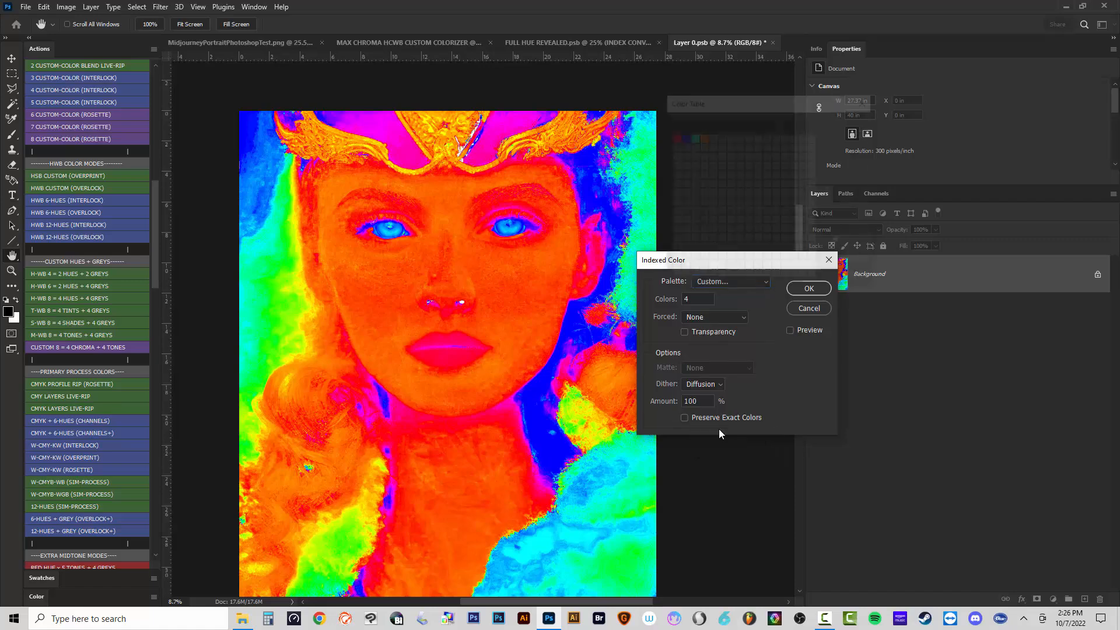
{"action": "left_click", "coordinate": [675, 138]}
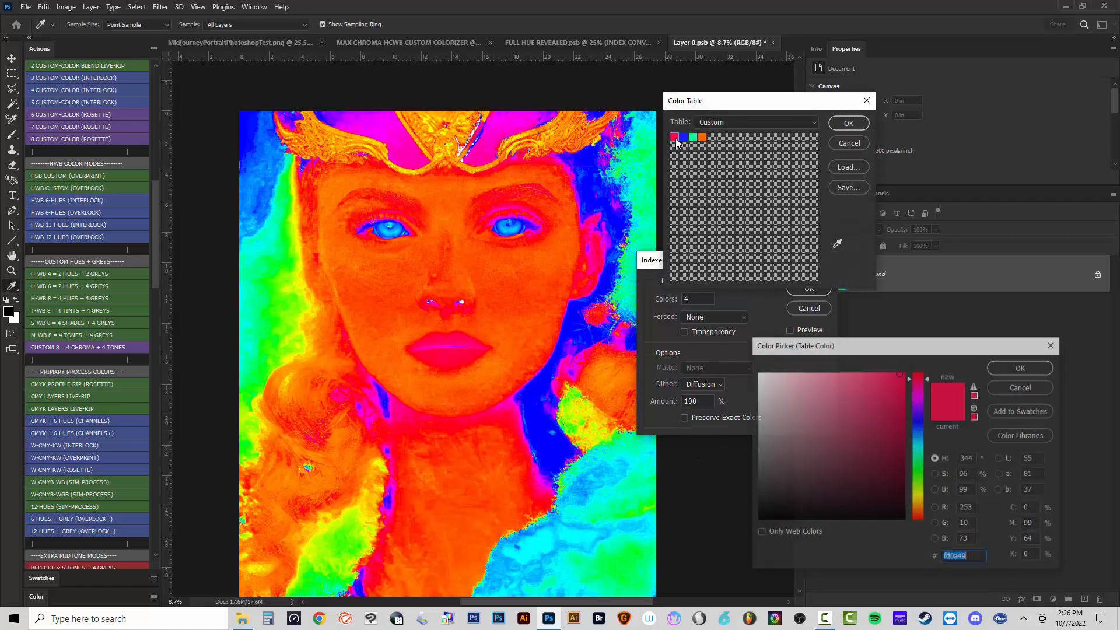
{"action": "left_click", "coordinate": [512, 295]}
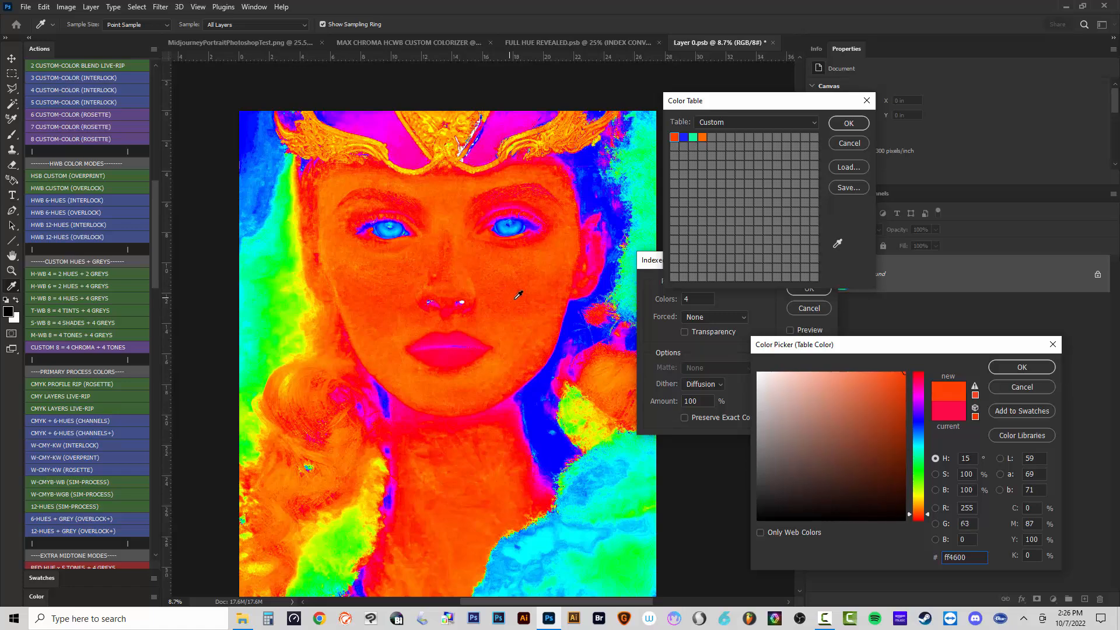
{"action": "left_click", "coordinate": [522, 315]}
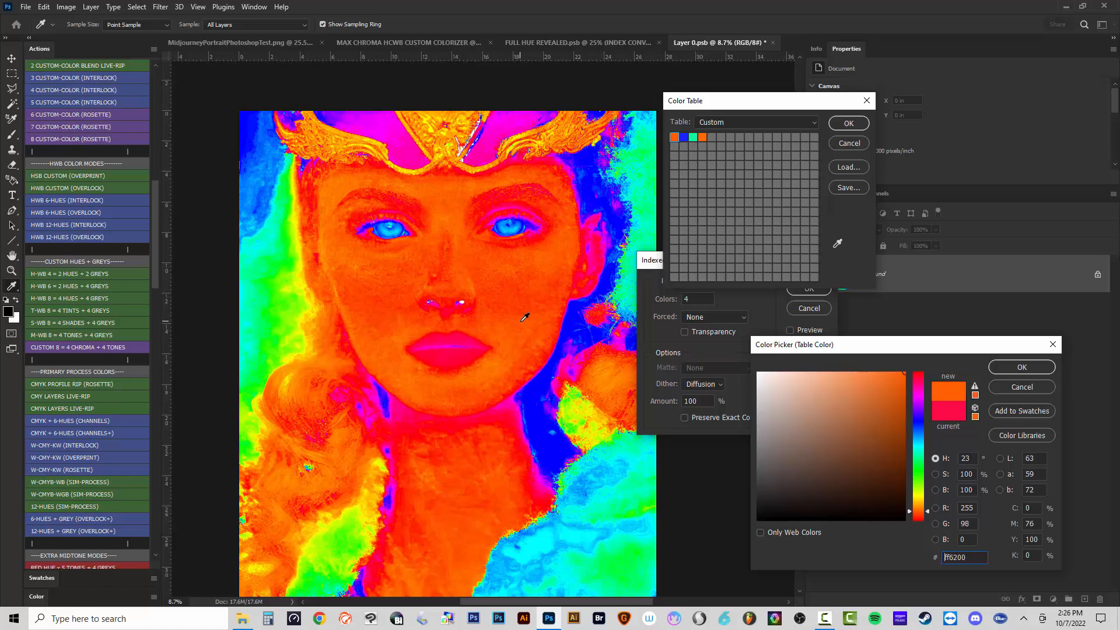
{"action": "left_click", "coordinate": [523, 317]}
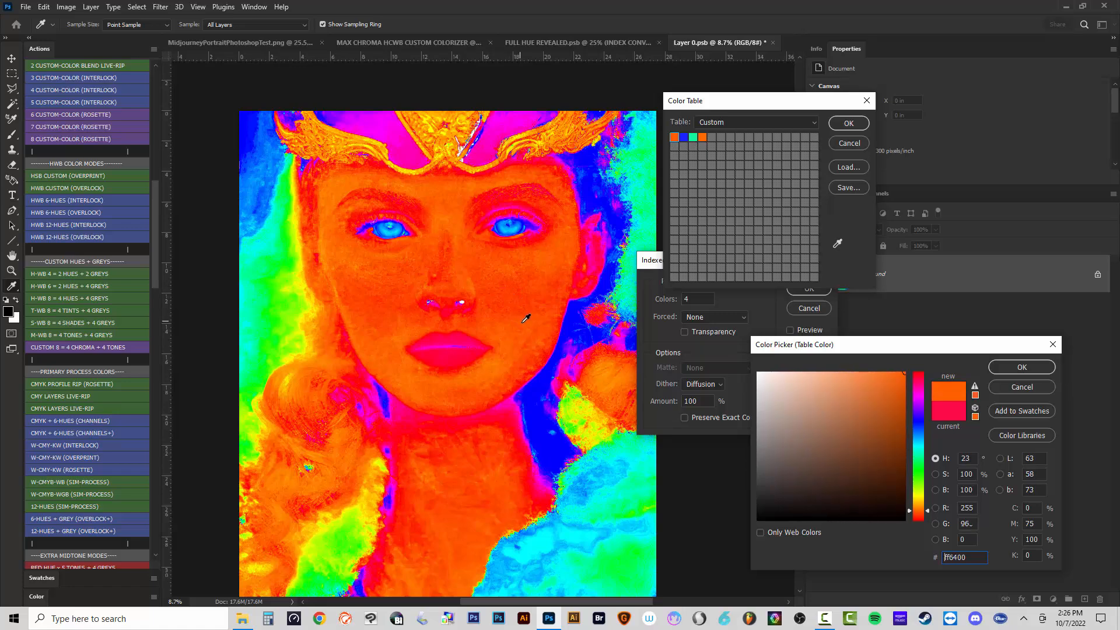
{"action": "left_click", "coordinate": [1018, 367]}
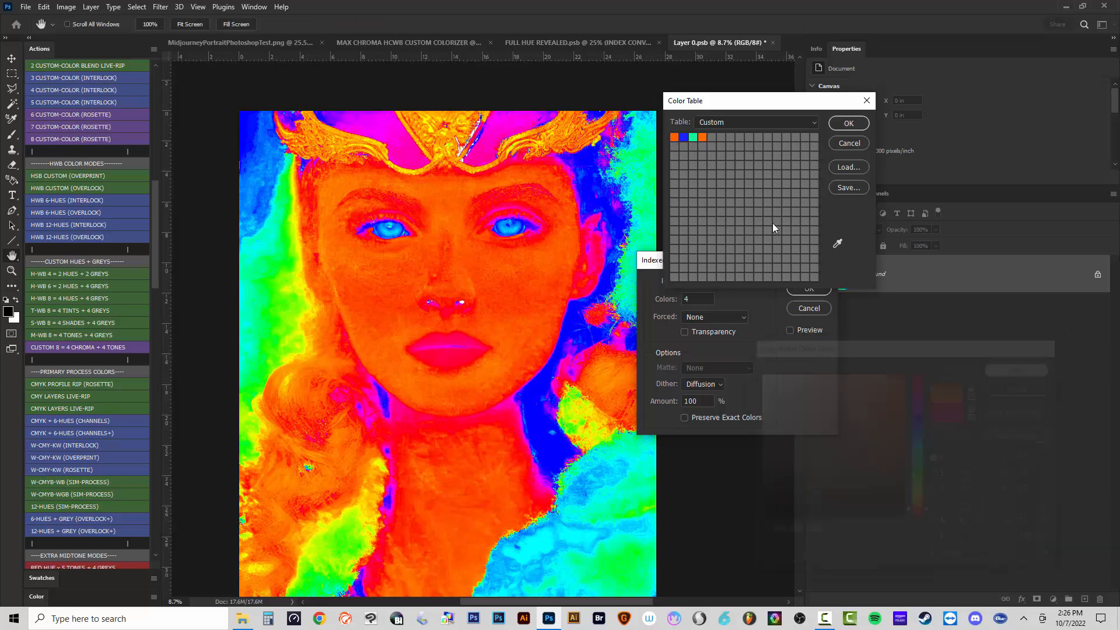
Replace the second table colour with blue 007eff, sampling the eye's iris and shifting its hue to 210°.
{"action": "left_click", "coordinate": [684, 137]}
{"action": "left_click", "coordinate": [511, 225]}
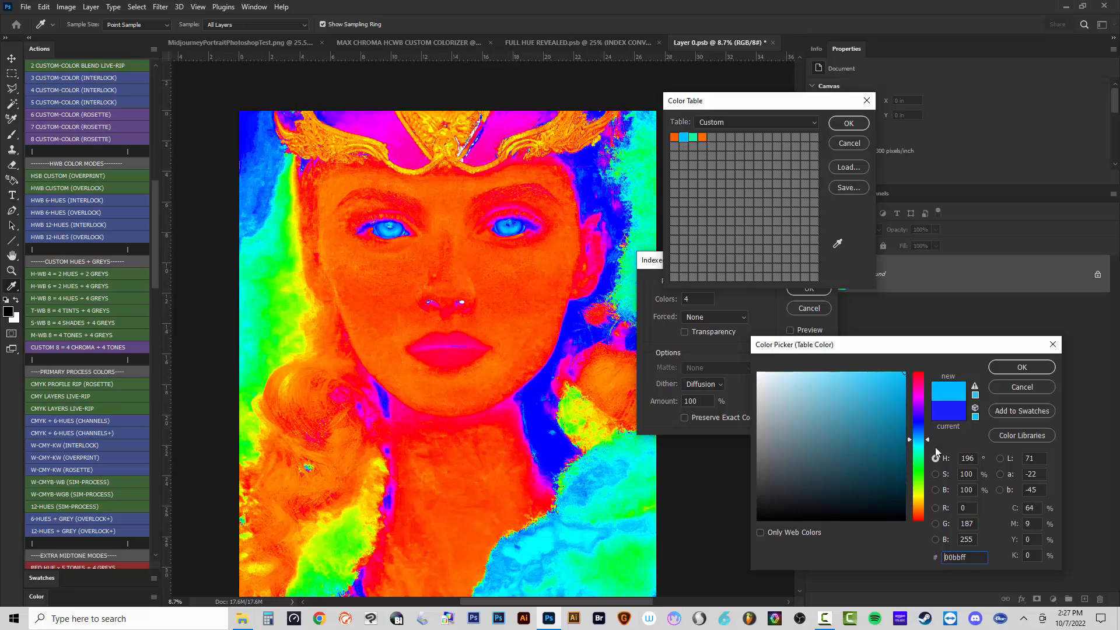
{"action": "left_click", "coordinate": [918, 436]}
{"action": "left_click", "coordinate": [918, 433]}
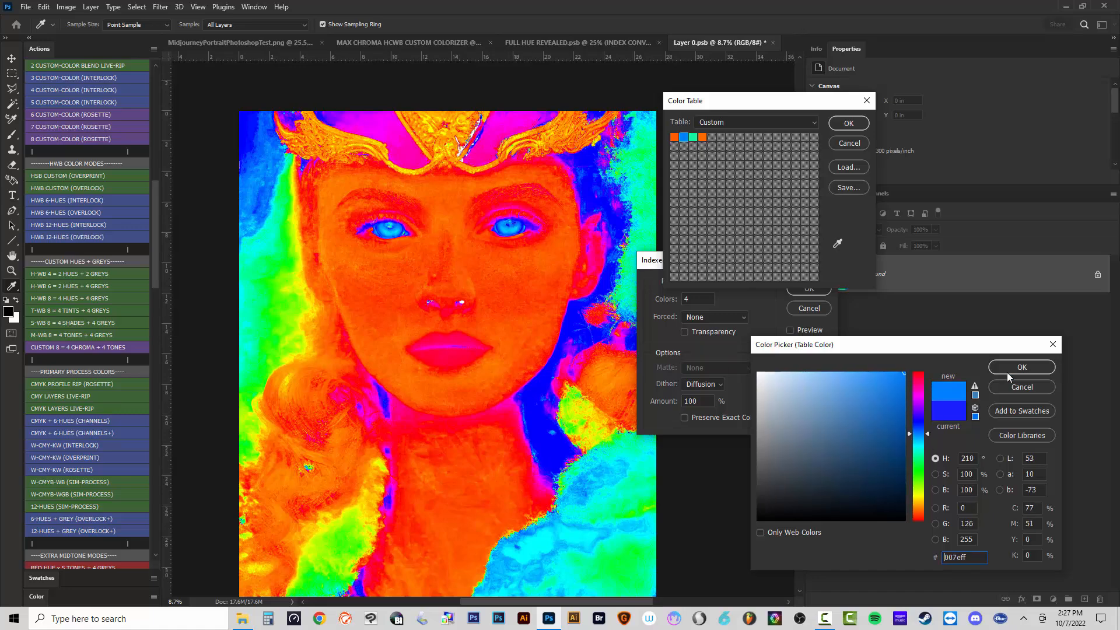
{"action": "key", "text": "Return"}
Replace the third table colour, the green one, with a red sampled from the lips.
{"action": "left_click", "coordinate": [693, 141]}
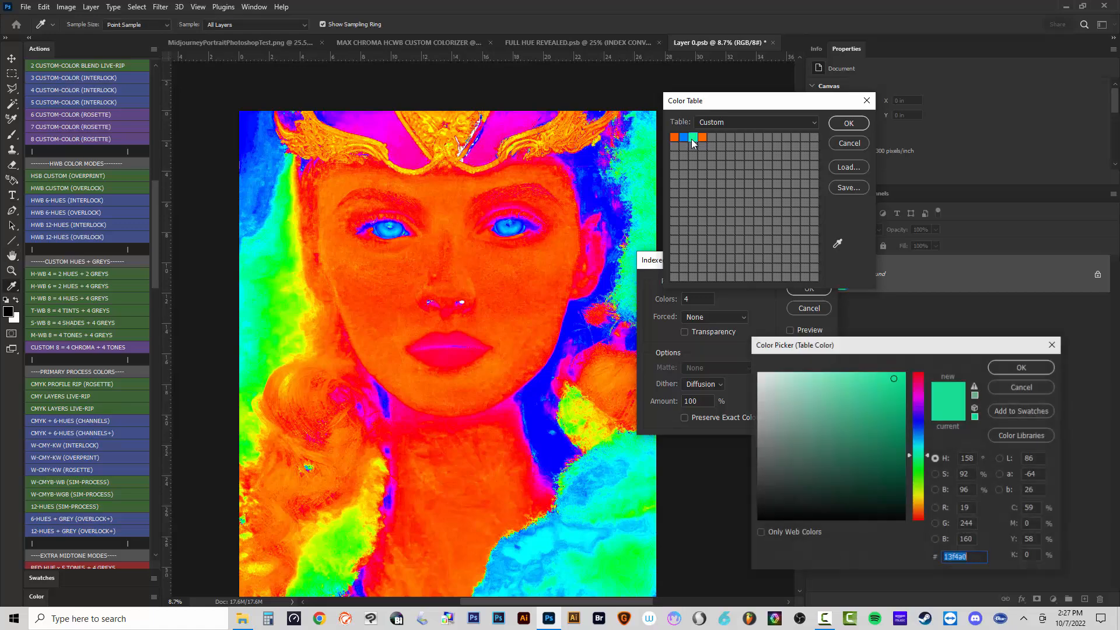
{"action": "left_click", "coordinate": [458, 353]}
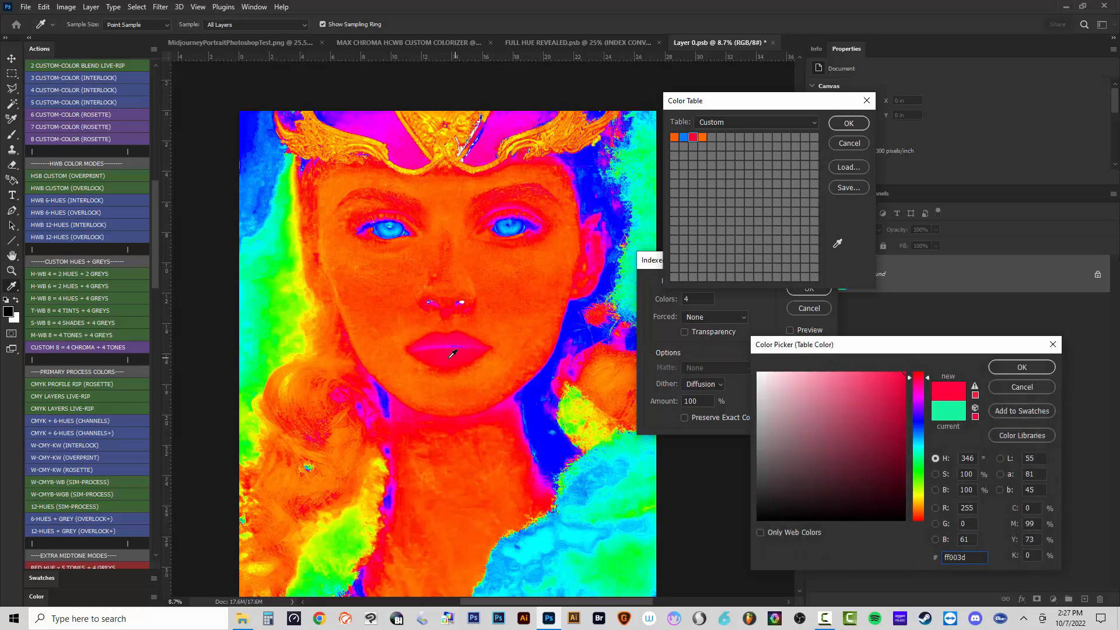
{"action": "left_click", "coordinate": [451, 352]}
{"action": "left_click", "coordinate": [1009, 368]}
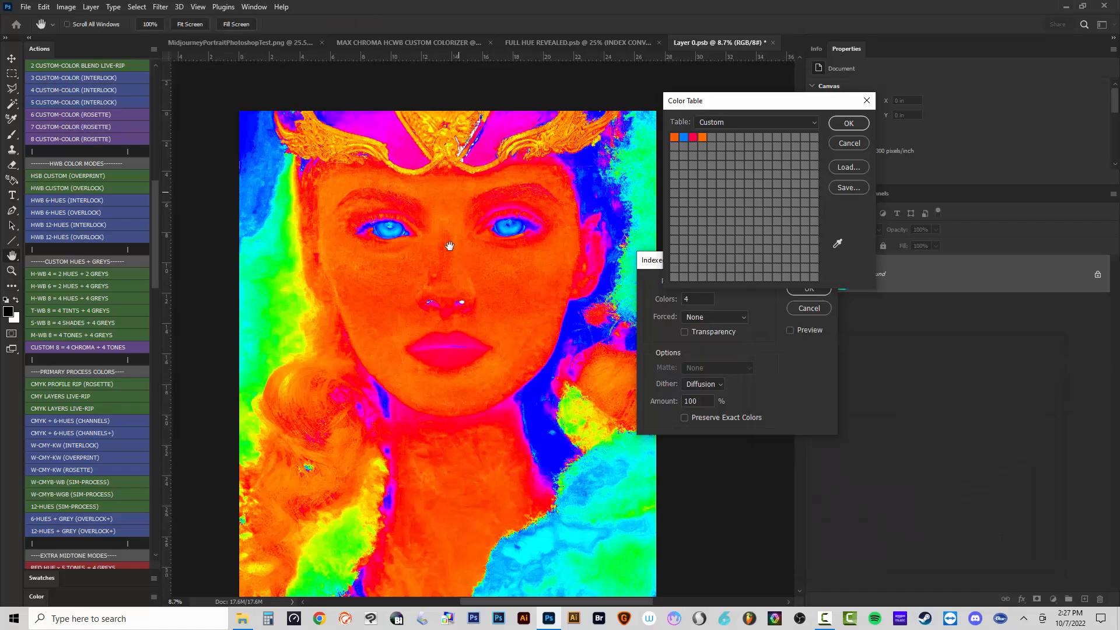
Set the fourth table colour to golden yellow ffae00, adjusting the hue of a yellow sampled from the crown, and accept the colour table.
{"action": "left_click", "coordinate": [704, 137]}
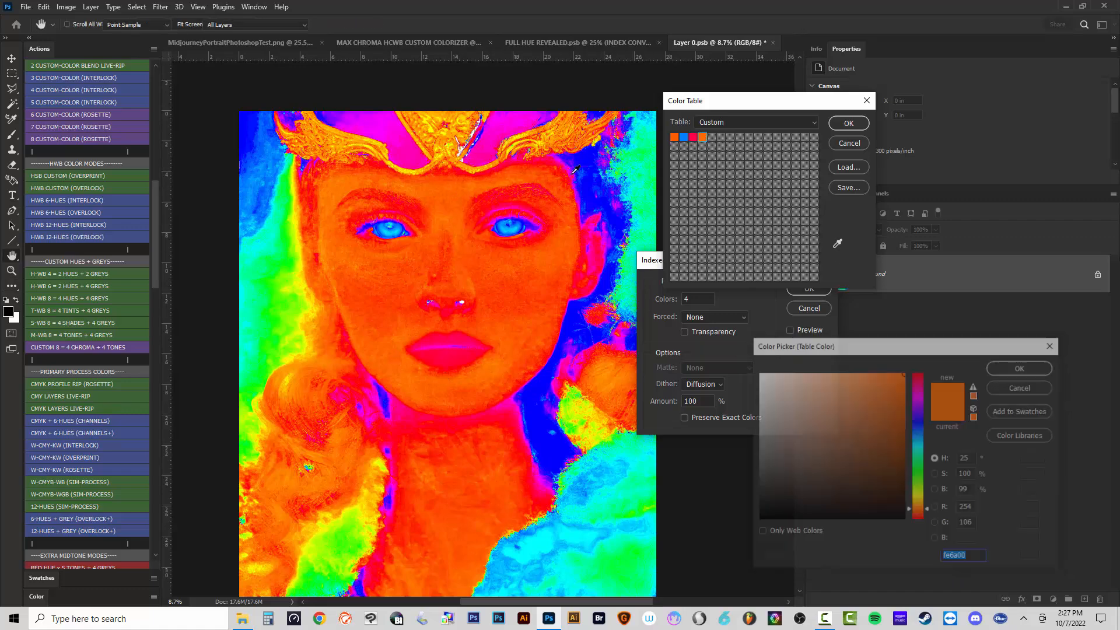
{"action": "left_click", "coordinate": [453, 142]}
{"action": "type", "text": "ffff00"}
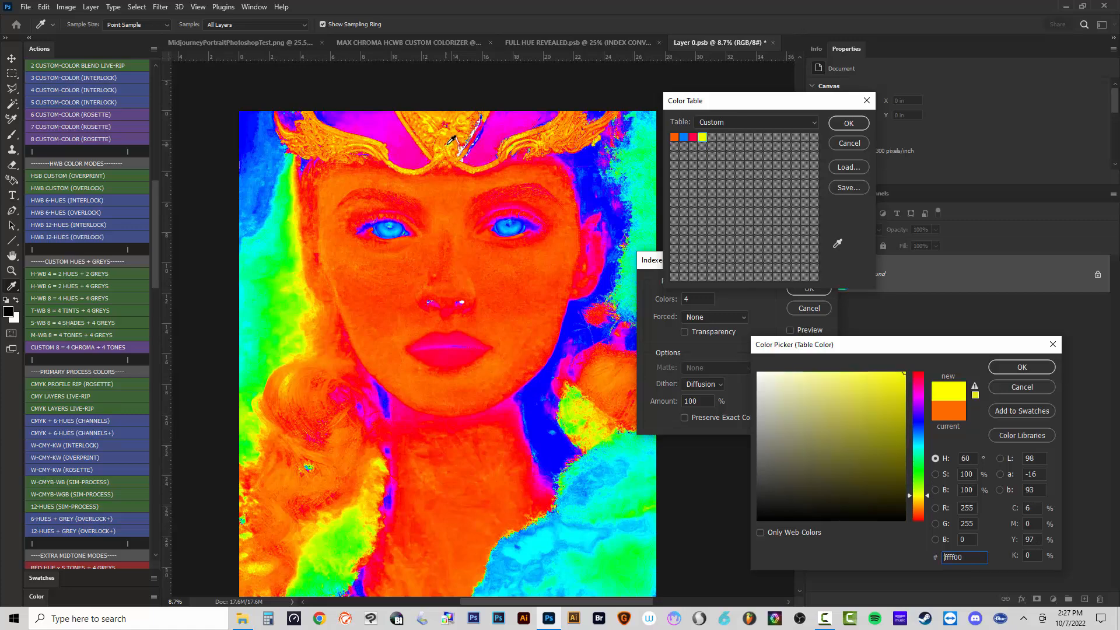
{"action": "type", "text": "ffde00"}
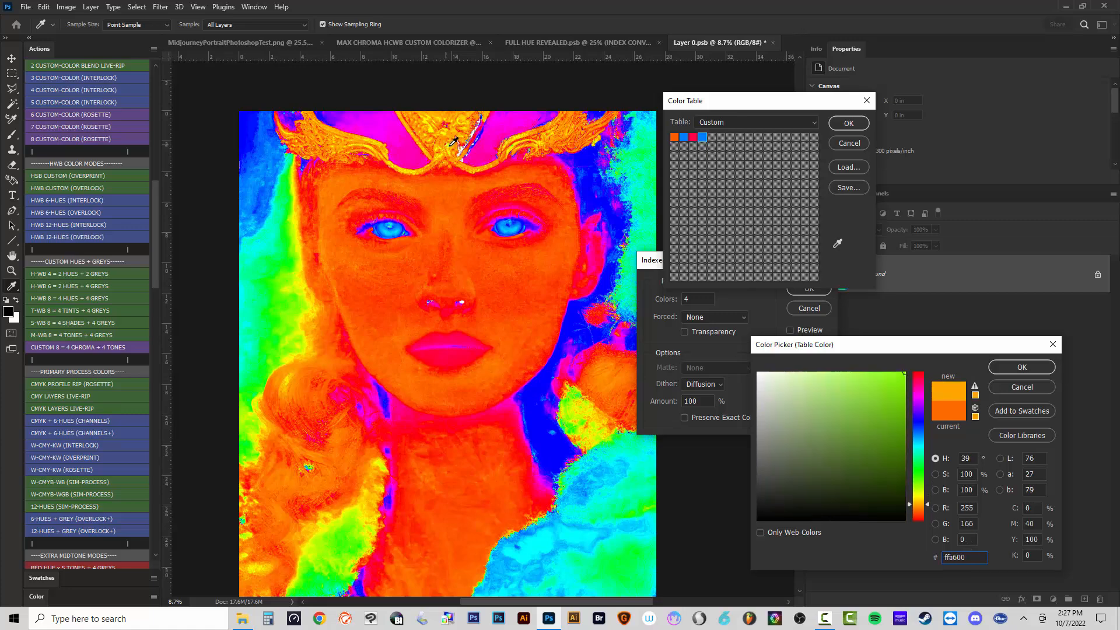
{"action": "left_click_drag", "start_coordinate": [901, 420], "coordinate": [982, 354]}
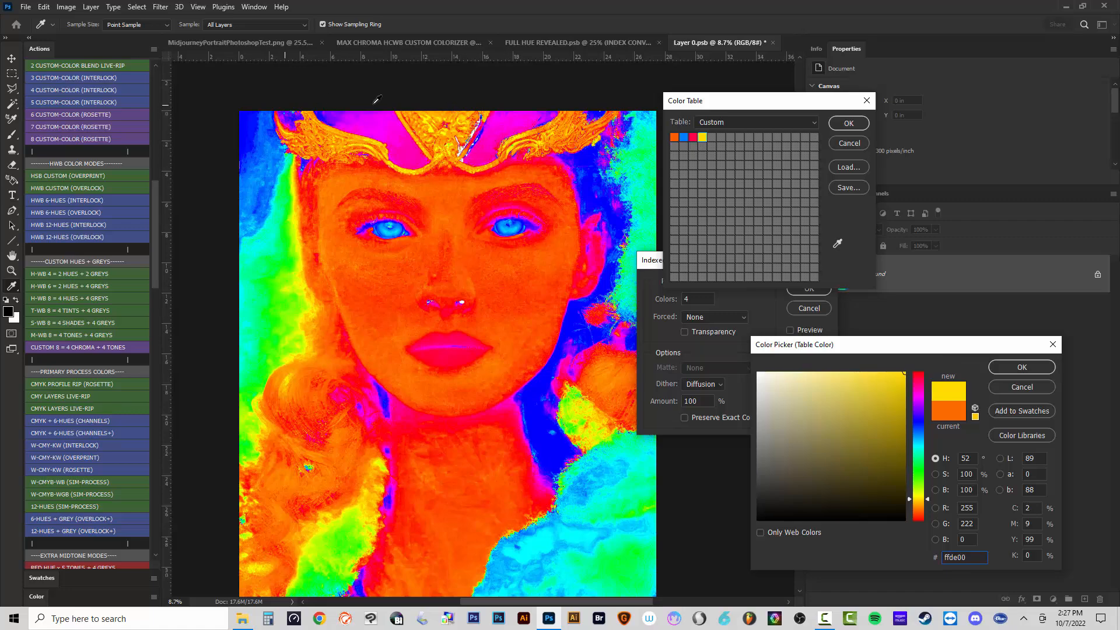
{"action": "left_click", "coordinate": [439, 112]}
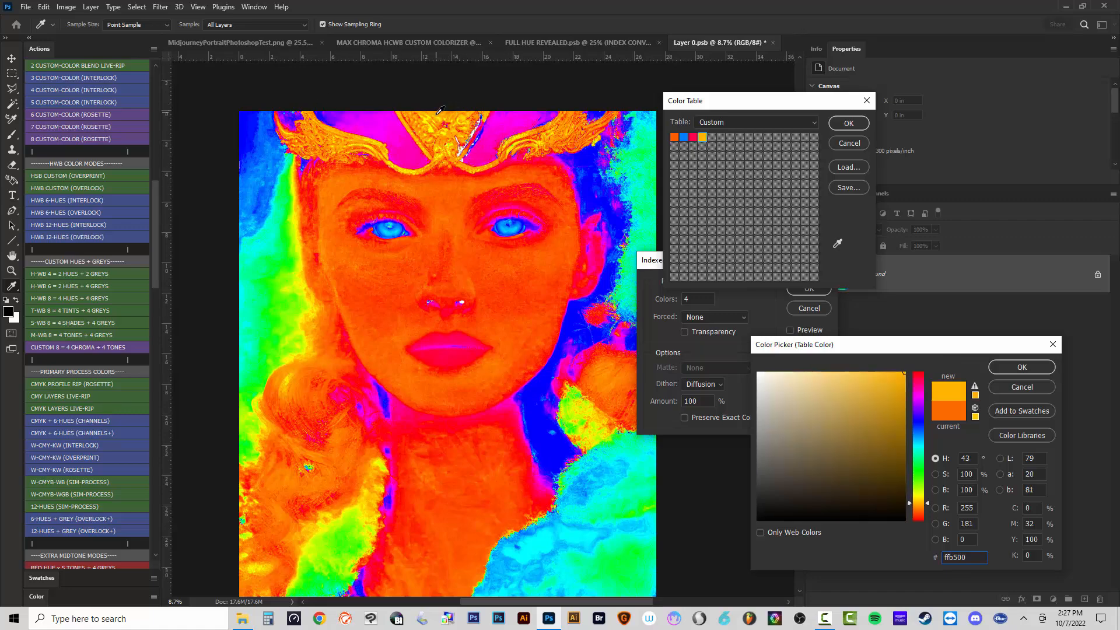
{"action": "left_click", "coordinate": [613, 381]}
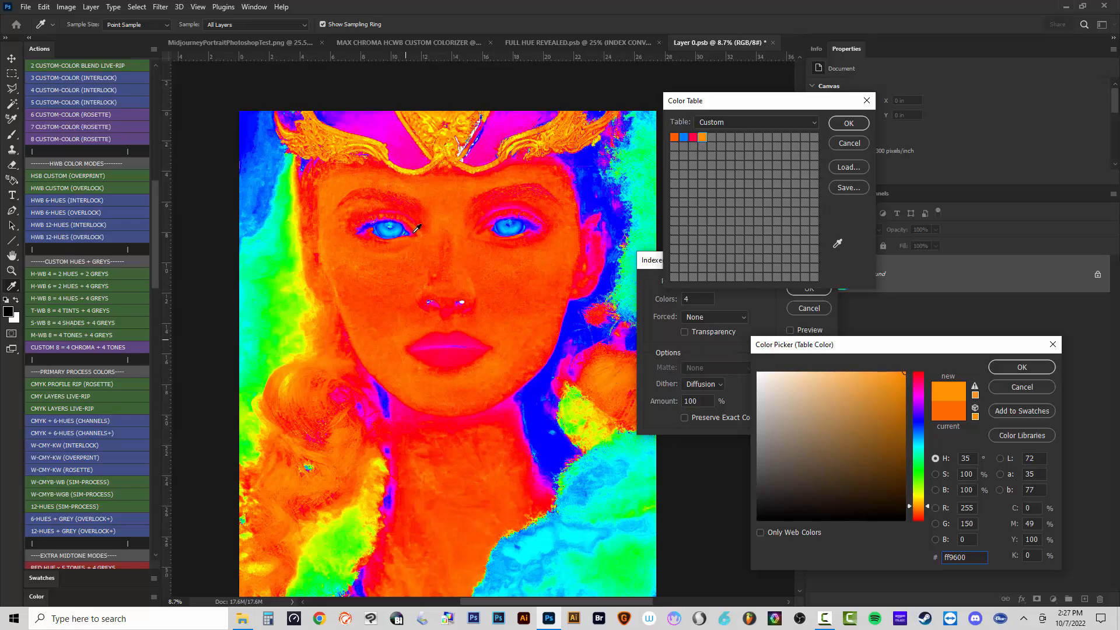
{"action": "left_click", "coordinate": [450, 141]}
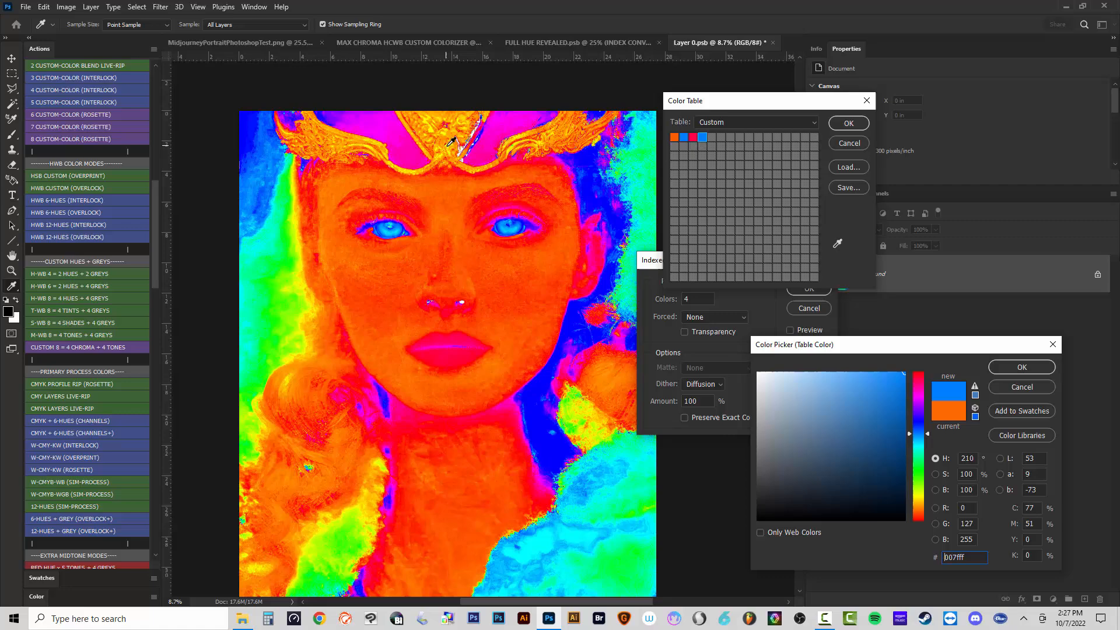
{"action": "left_click", "coordinate": [444, 114]}
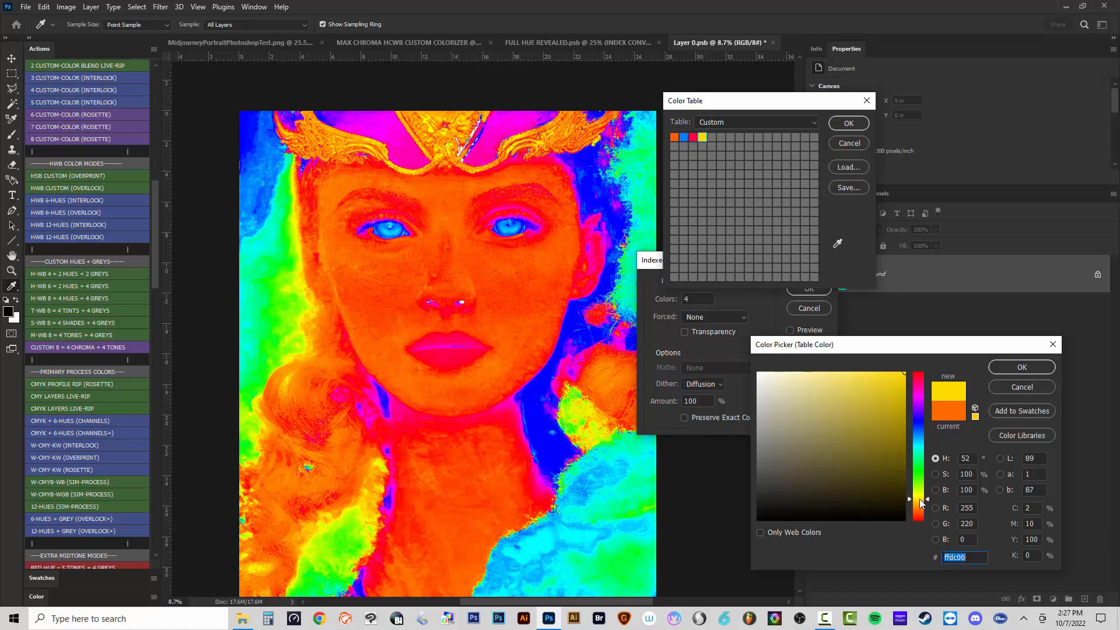
{"action": "left_click_drag", "start_coordinate": [919, 499], "coordinate": [915, 510]}
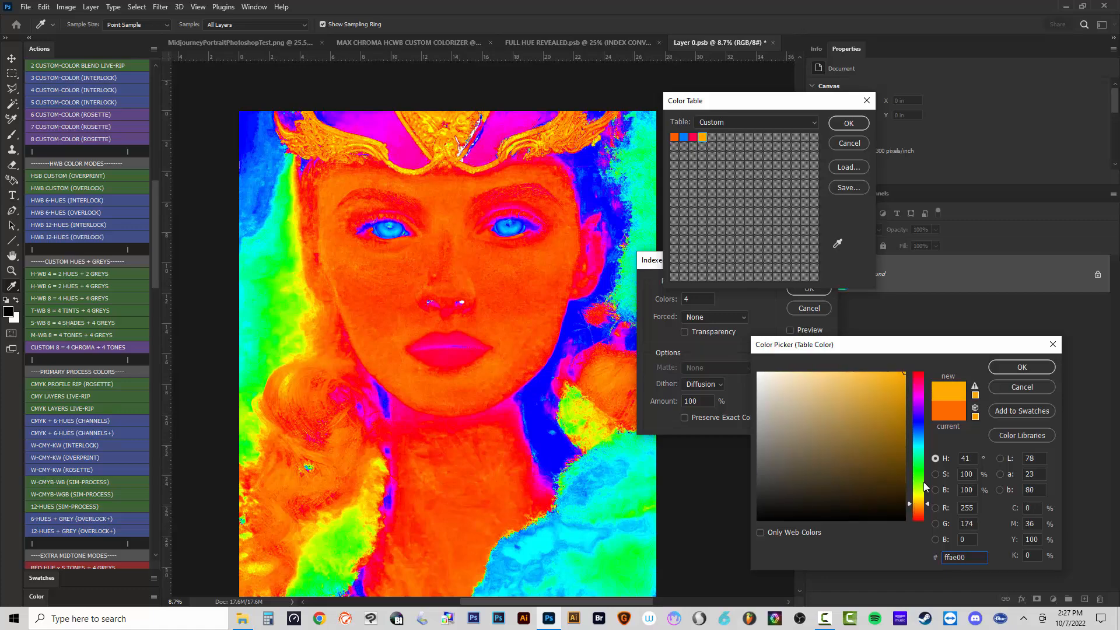
{"action": "left_click", "coordinate": [1022, 367]}
{"action": "left_click", "coordinate": [849, 123]}
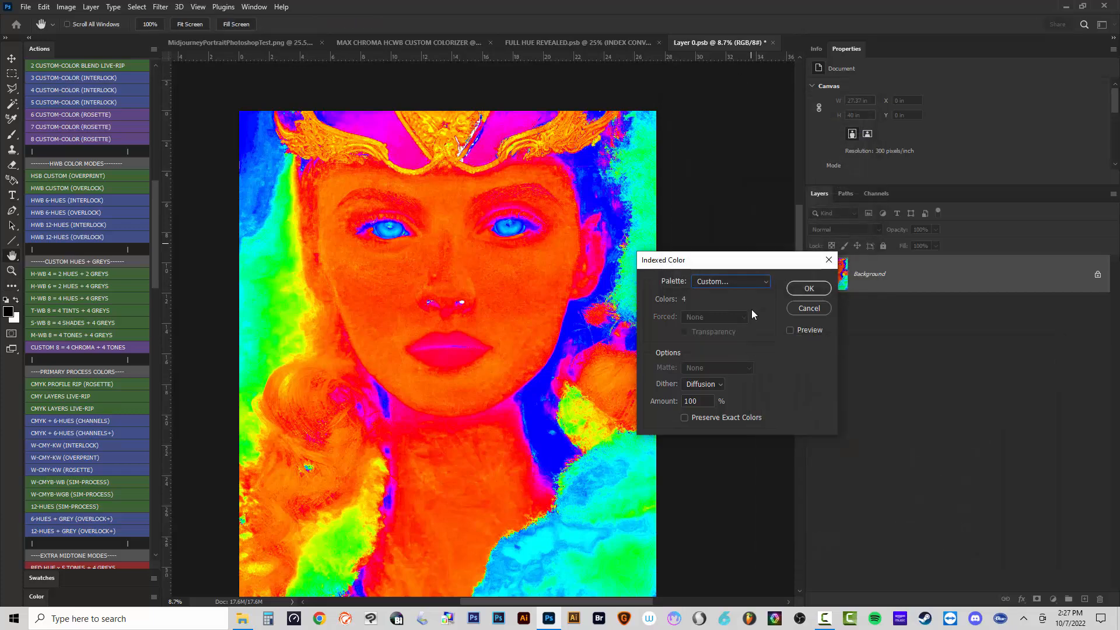
Preview the custom 4-colour conversion and examine its diffusion dither pattern up close on the skin.
{"action": "left_click", "coordinate": [791, 330]}
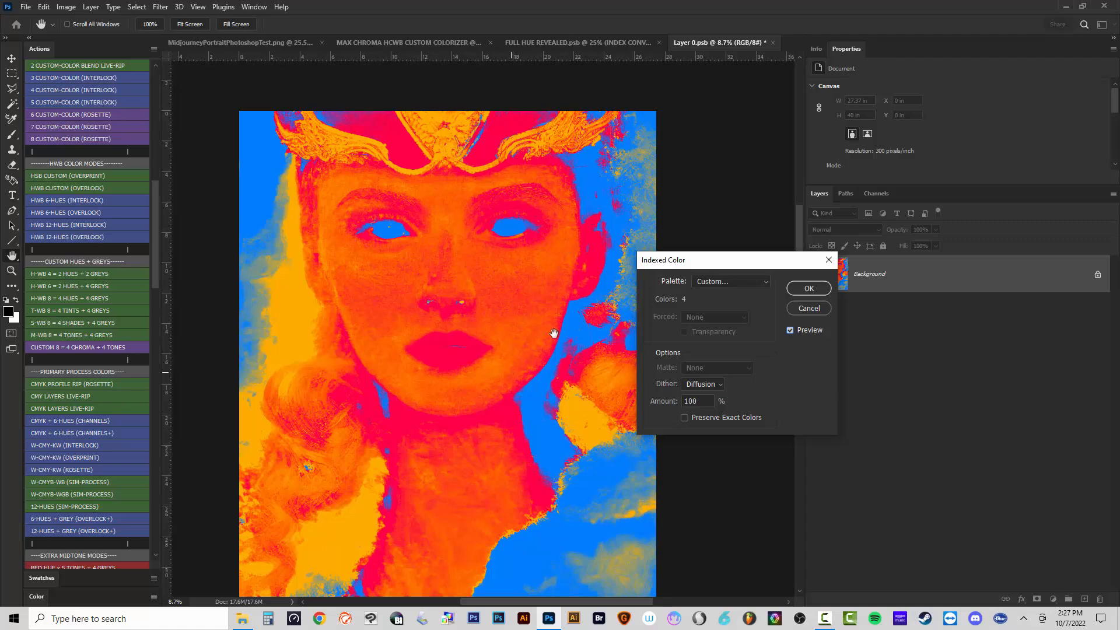
{"action": "scroll", "coordinate": [537, 291], "scroll_direction": "up", "scroll_amount": 2}
{"action": "scroll", "coordinate": [537, 292], "scroll_direction": "up", "scroll_amount": 15}
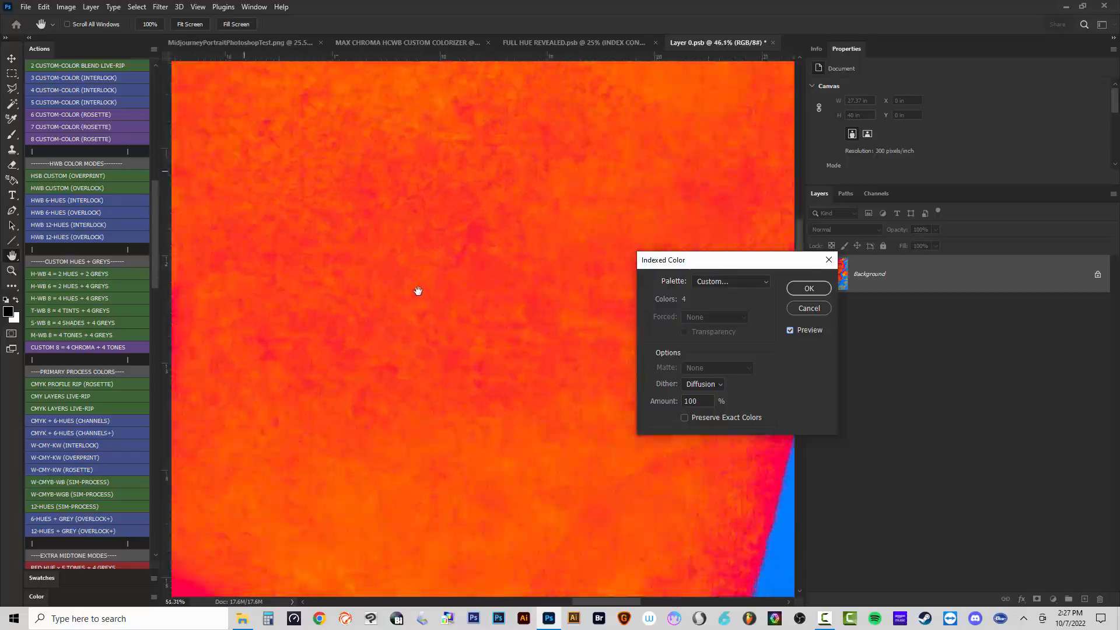
{"action": "scroll", "coordinate": [431, 336], "scroll_direction": "down", "scroll_amount": 5}
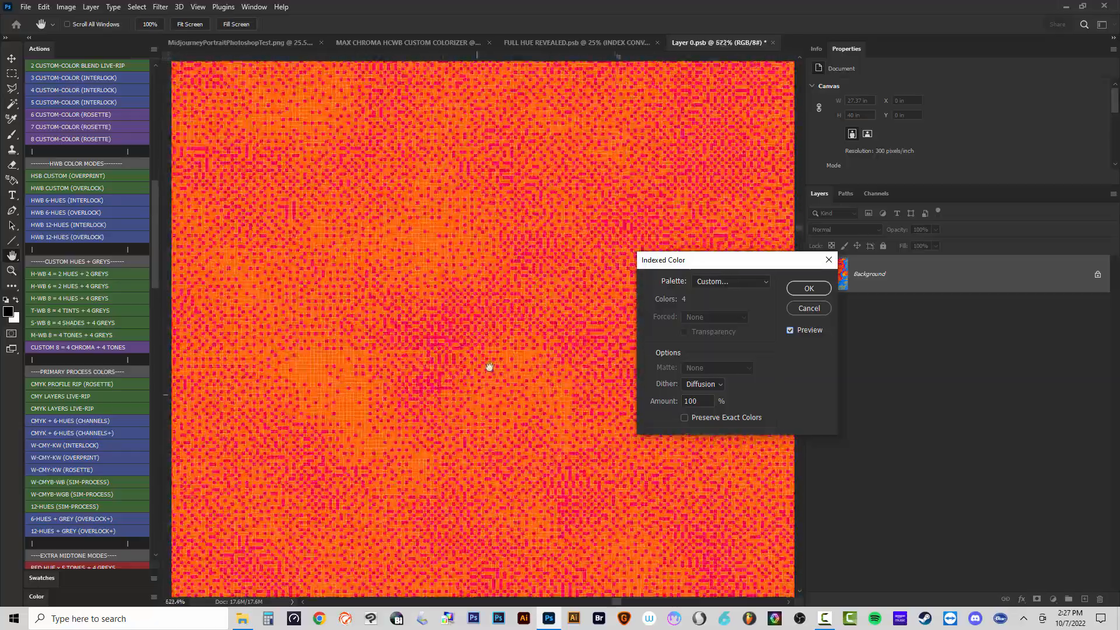
Accept the custom 4-colour indexed conversion and confirm the image sizes at 6.843 × 10 inches, 600 pixels/inch, with Nearest Neighbor resampling.
{"action": "scroll", "coordinate": [521, 319], "scroll_direction": "down", "scroll_amount": 15}
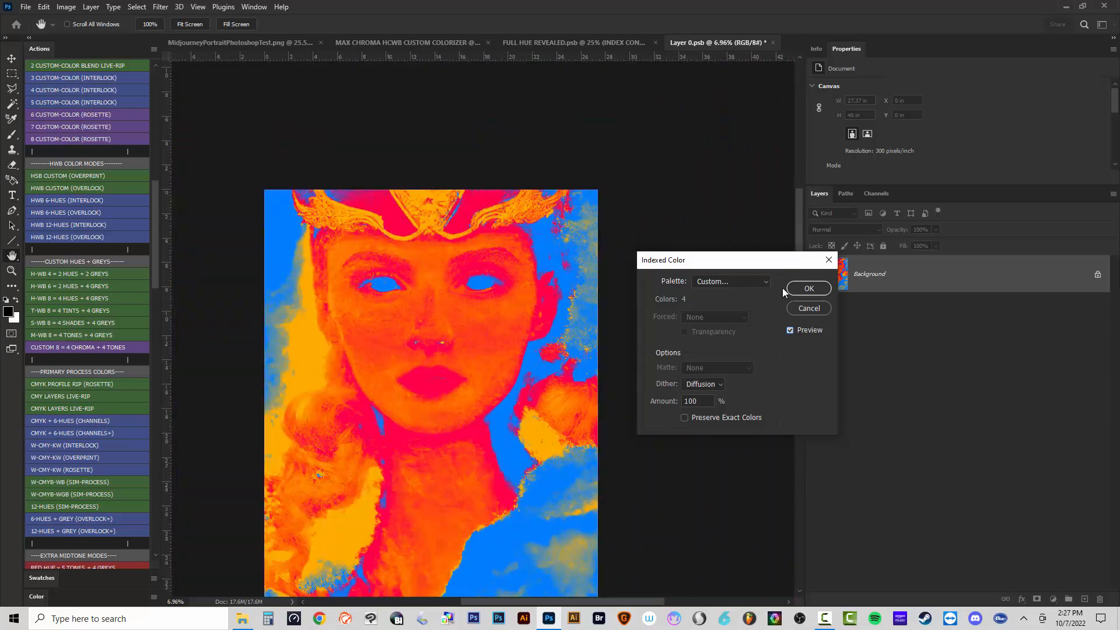
{"action": "left_click", "coordinate": [809, 289]}
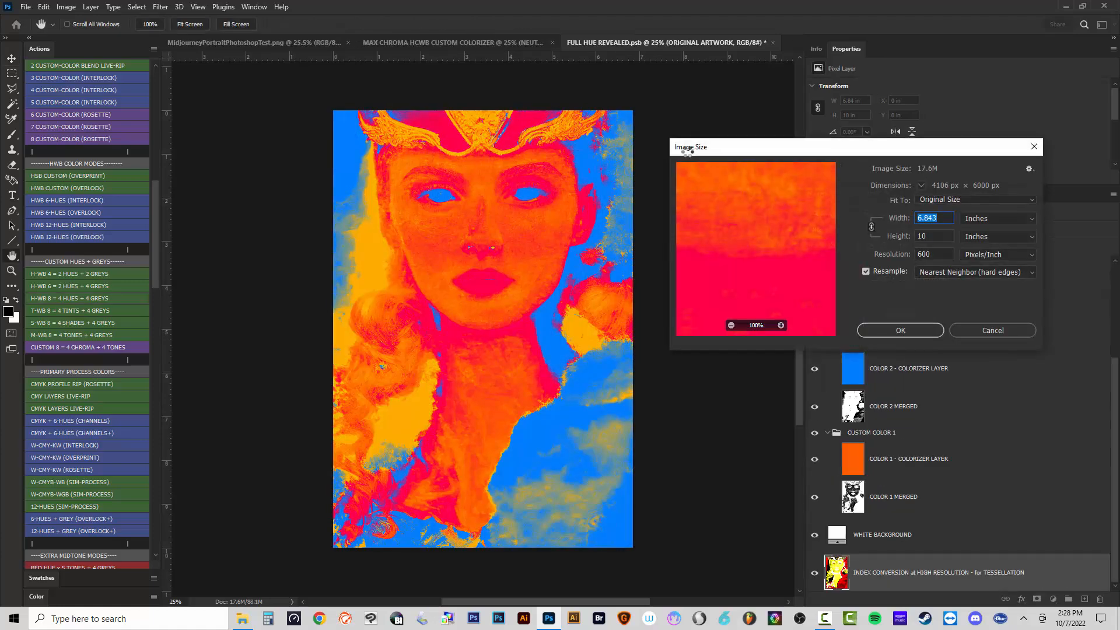
{"action": "left_click", "coordinate": [866, 330]}
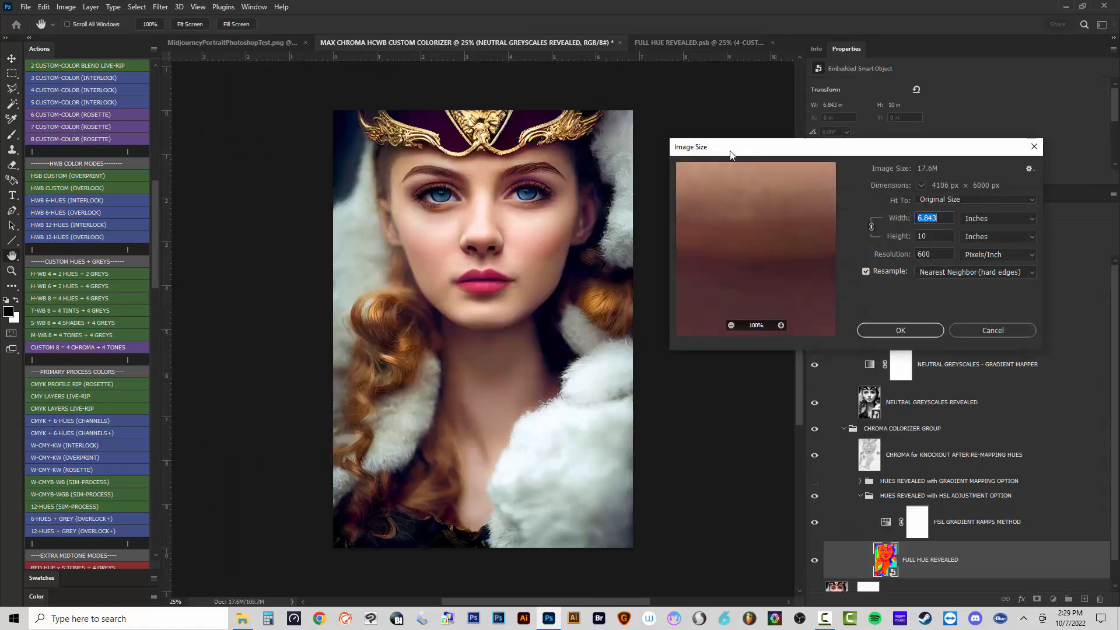
{"action": "left_click", "coordinate": [890, 331]}
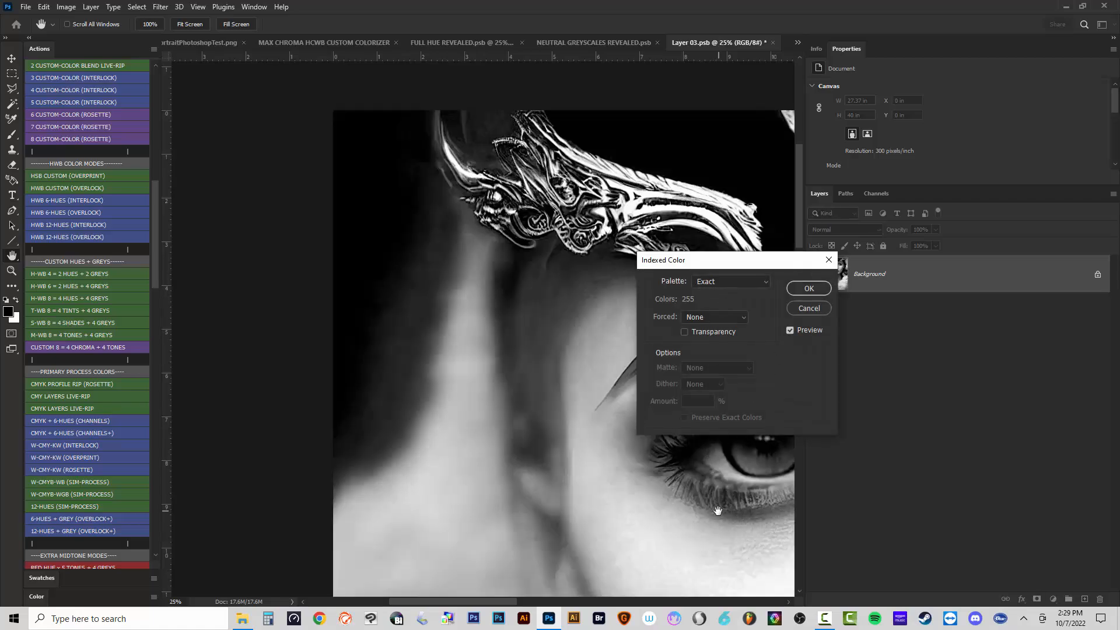
Base the greyscale portrait's custom colour table on a 4-colour Local (Perceptual) palette, with the conversion preview turned off.
{"action": "left_click_drag", "start_coordinate": [718, 510], "coordinate": [353, 420]}
{"action": "scroll", "coordinate": [432, 350], "scroll_direction": "down", "scroll_amount": 4}
{"action": "left_click_drag", "start_coordinate": [542, 430], "coordinate": [437, 251]}
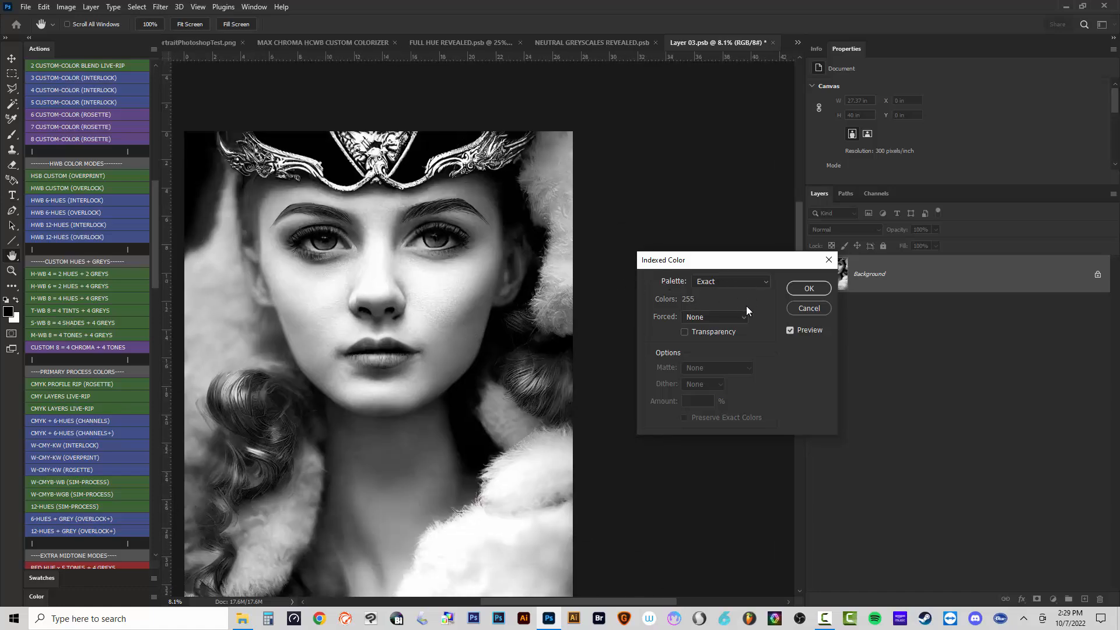
{"action": "left_click", "coordinate": [718, 282]}
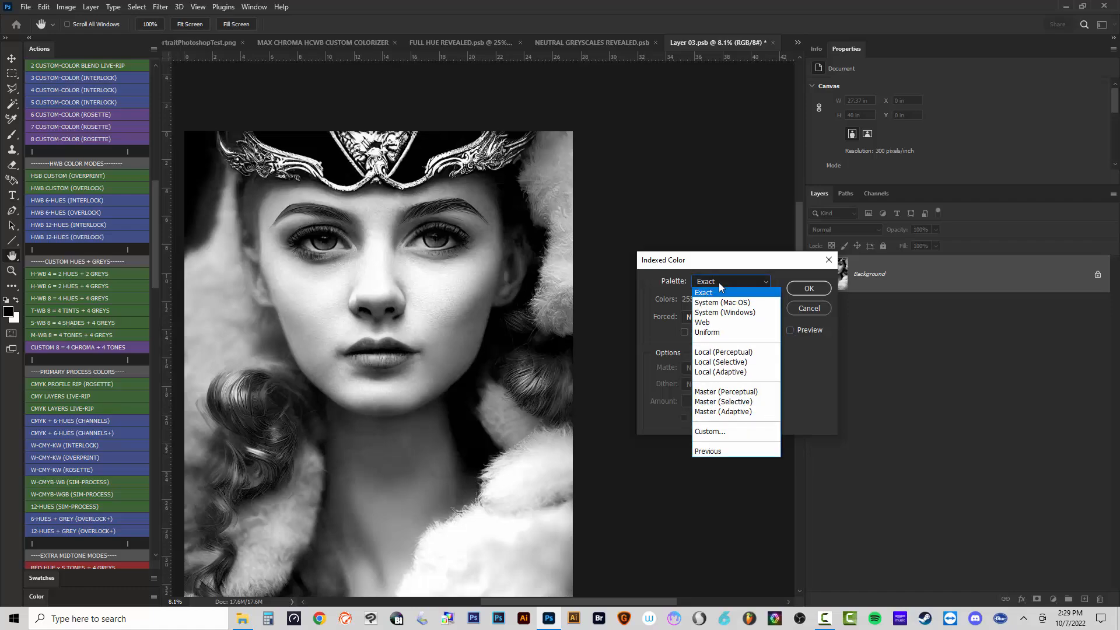
{"action": "left_click", "coordinate": [738, 353]}
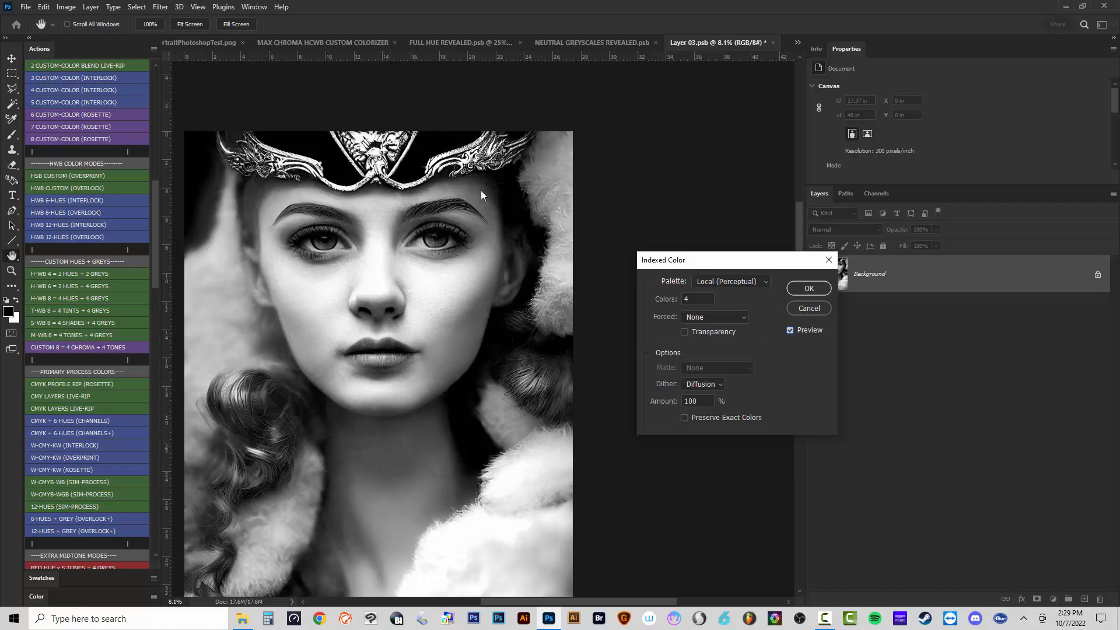
{"action": "scroll", "coordinate": [447, 299], "scroll_direction": "down", "scroll_amount": 2}
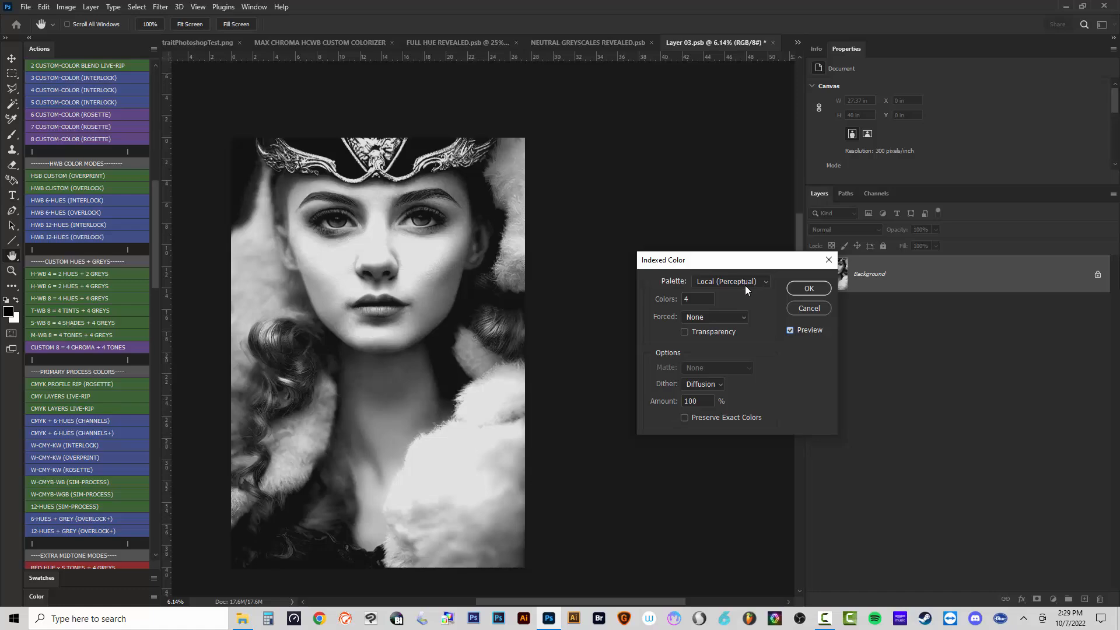
{"action": "left_click", "coordinate": [790, 331]}
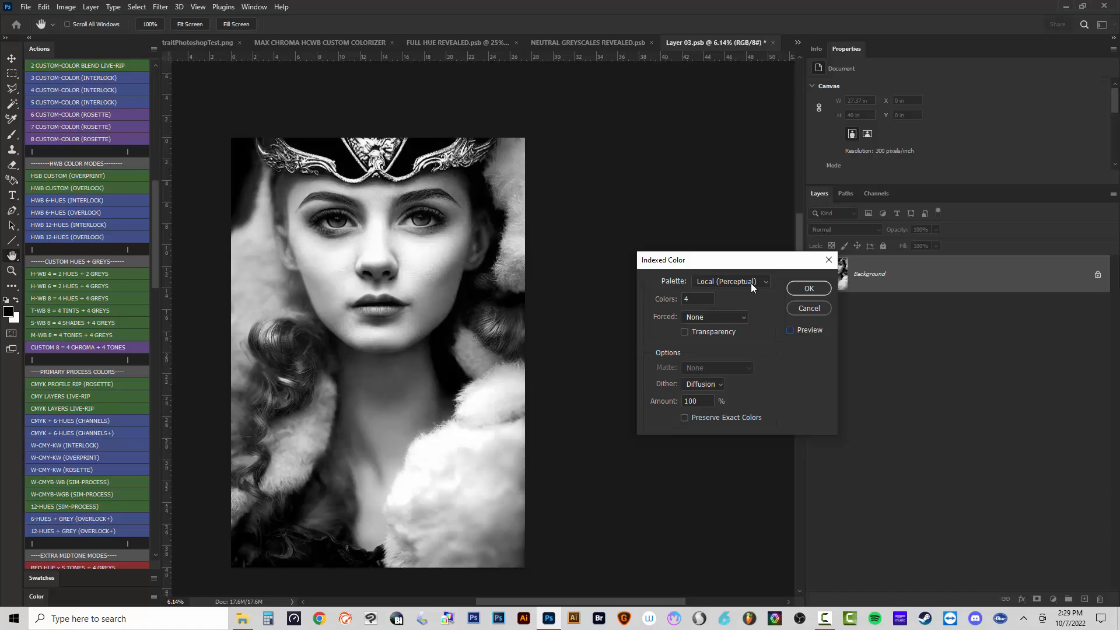
{"action": "left_click", "coordinate": [752, 281]}
{"action": "left_click", "coordinate": [732, 429]}
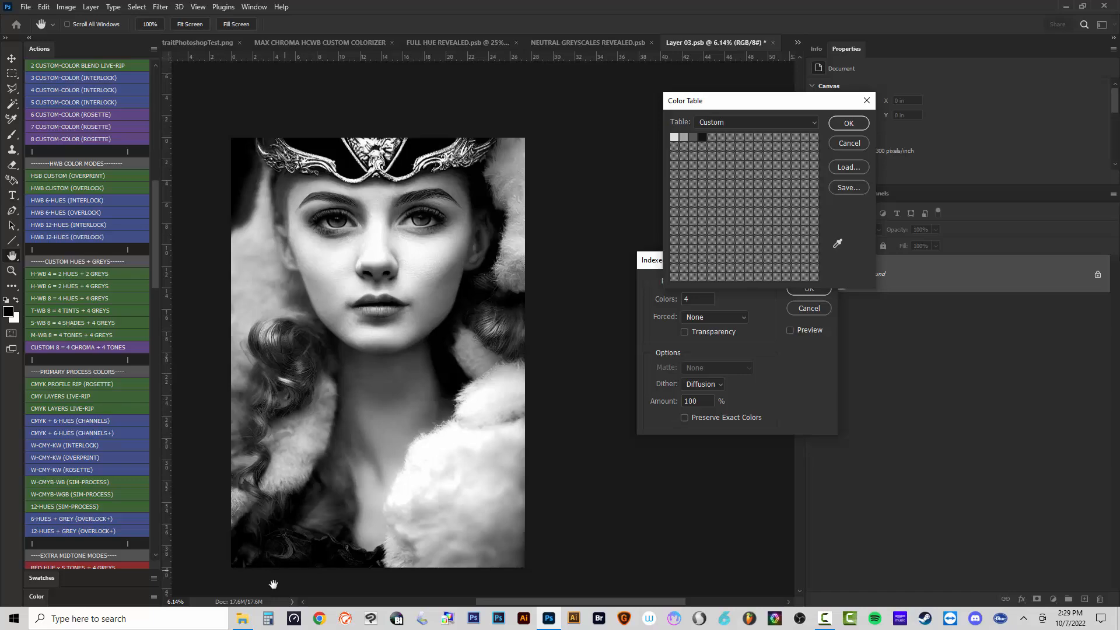
Switch to File Explorer and view MidjourneyPortraitPhotoshopTest.png in Windows Photo Viewer, comparing the original colours beside the greyscale portrait.
{"action": "left_click", "coordinate": [242, 619]}
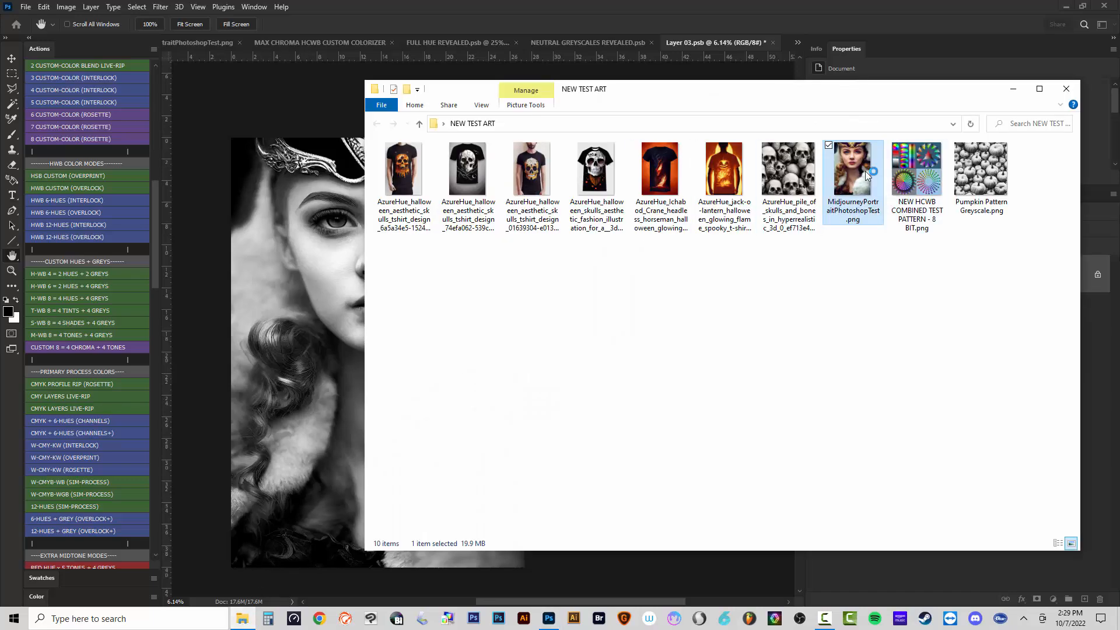
{"action": "left_click", "coordinate": [1013, 88]}
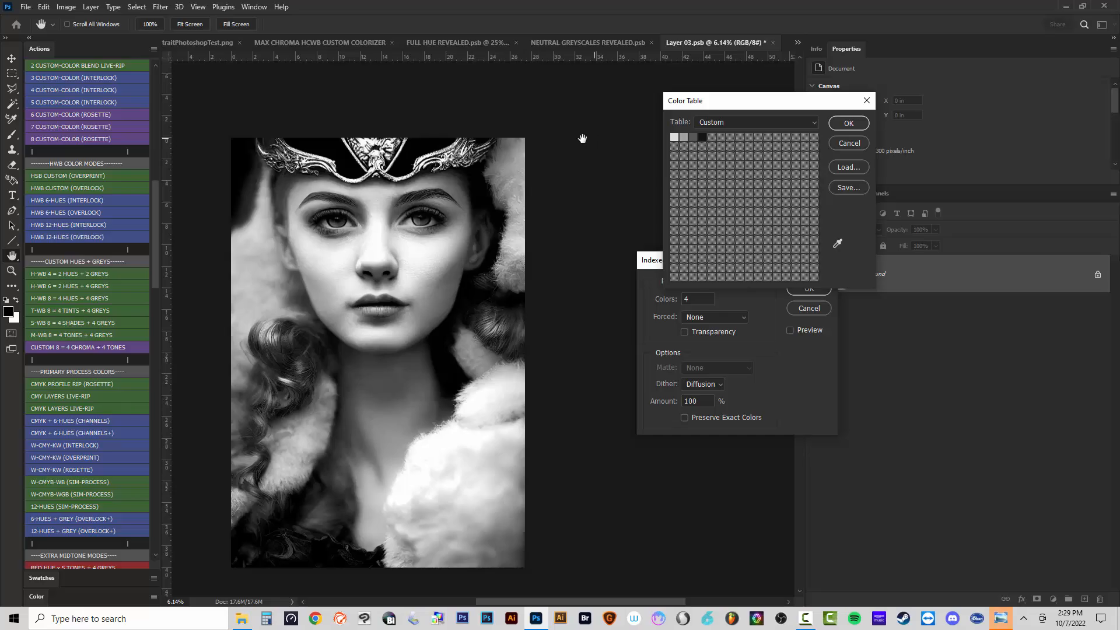
{"action": "left_click", "coordinate": [1001, 619]}
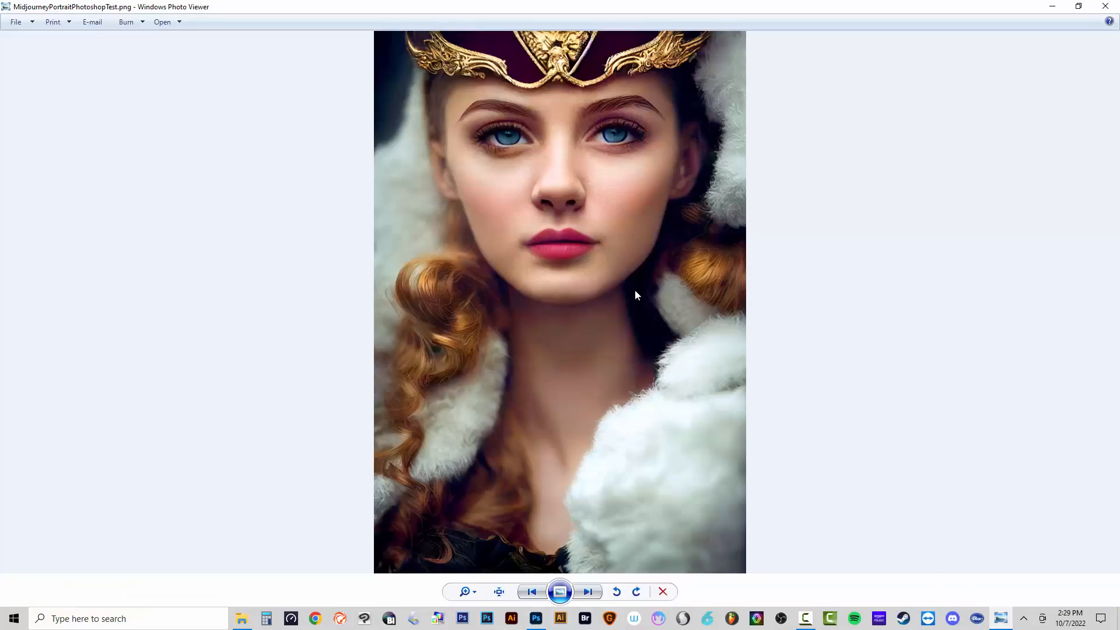
{"action": "left_click", "coordinate": [1078, 6]}
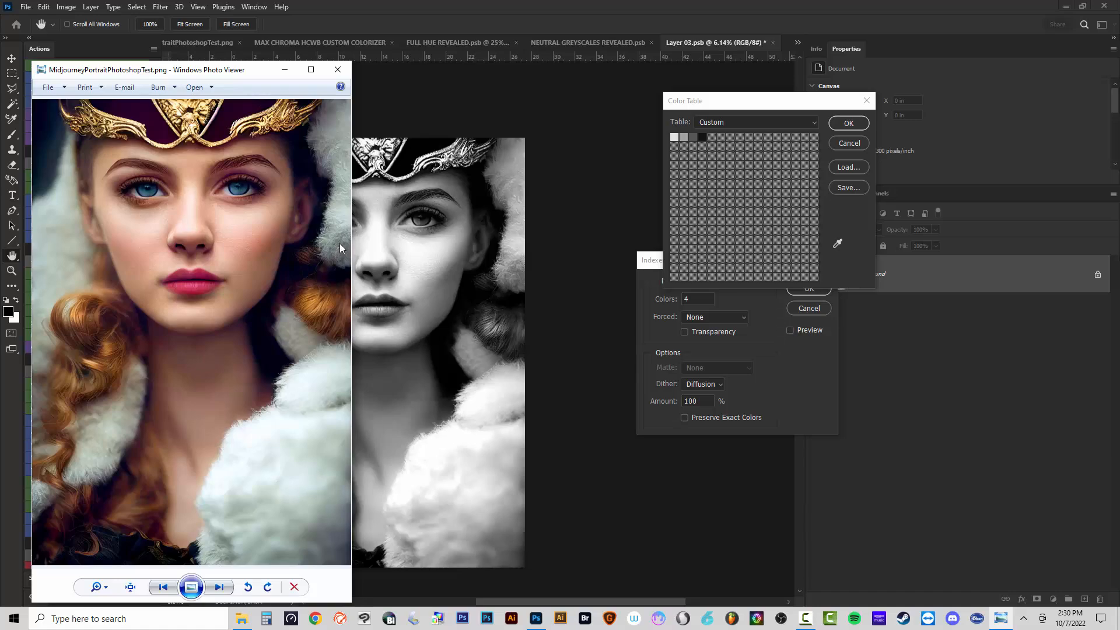
{"action": "left_click", "coordinate": [287, 69]}
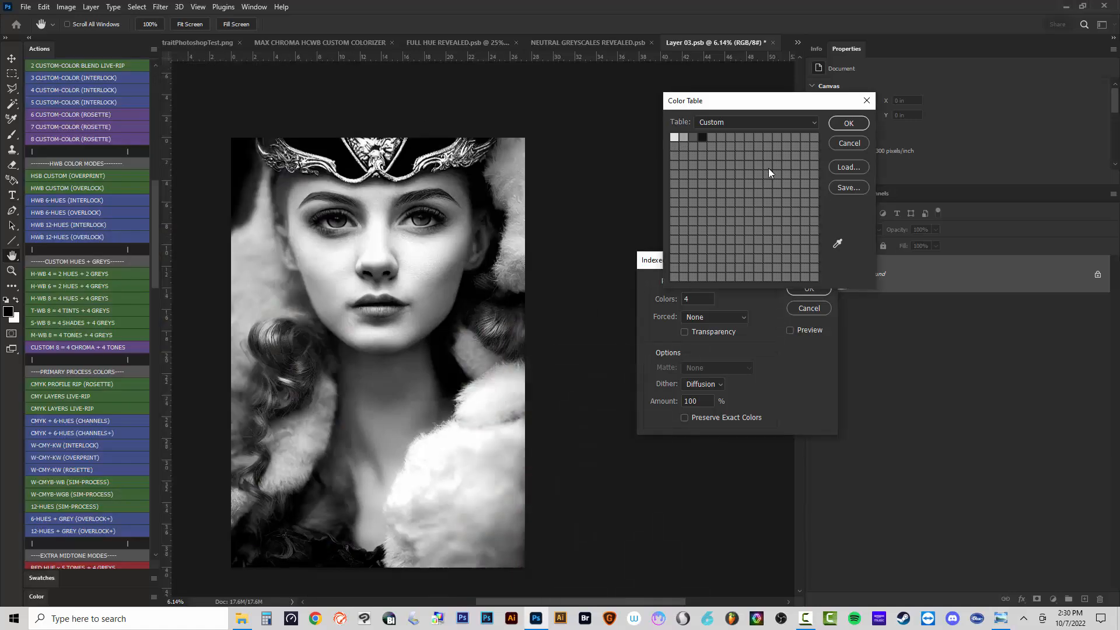
Set the lightest colour in the table to white ffffff and the darkest to black 000000.
{"action": "left_click", "coordinate": [675, 137]}
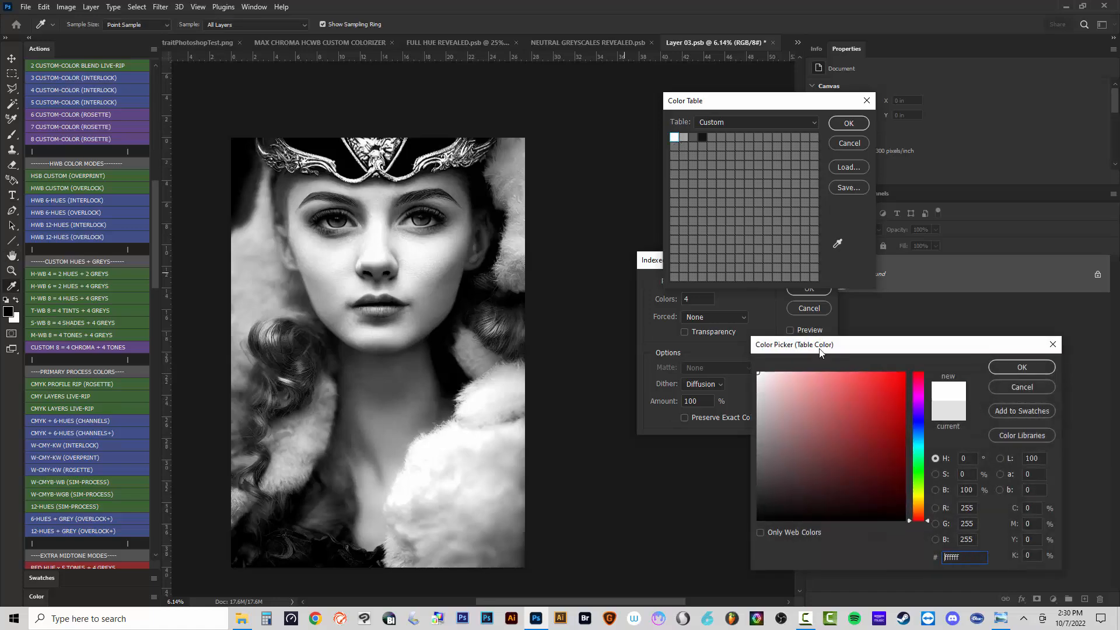
{"action": "left_click", "coordinate": [1021, 368]}
{"action": "left_click", "coordinate": [702, 138]}
{"action": "left_click", "coordinate": [763, 516]}
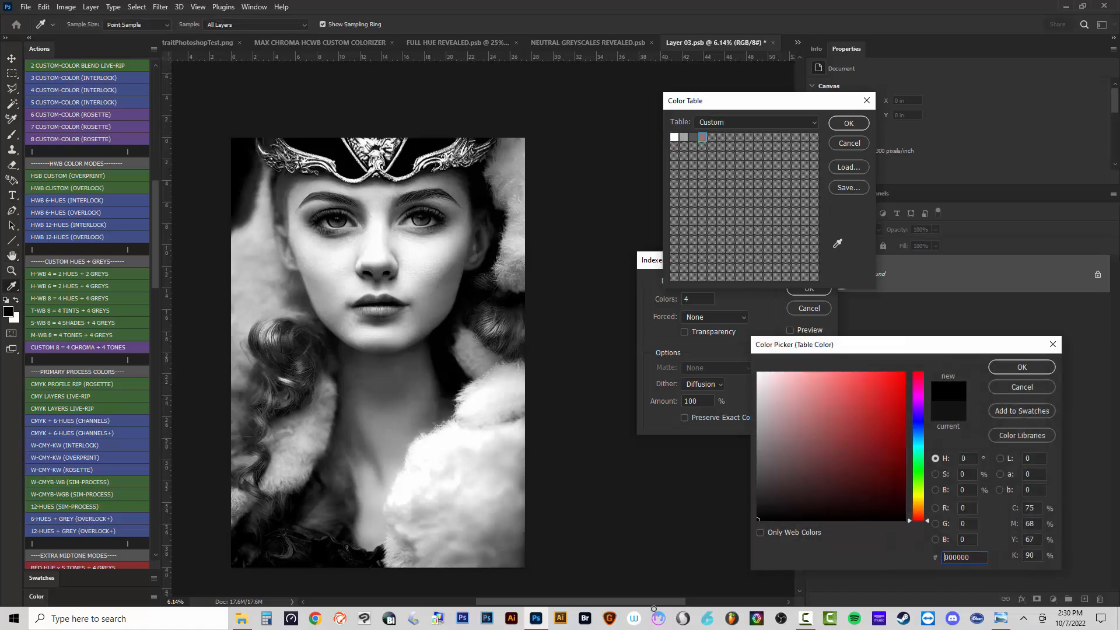
{"action": "left_click", "coordinate": [1009, 369]}
Set the dark grey table colour to 404040 and the light grey to bcbcbc, and accept the colour table and indexed conversion.
{"action": "left_click", "coordinate": [693, 138]}
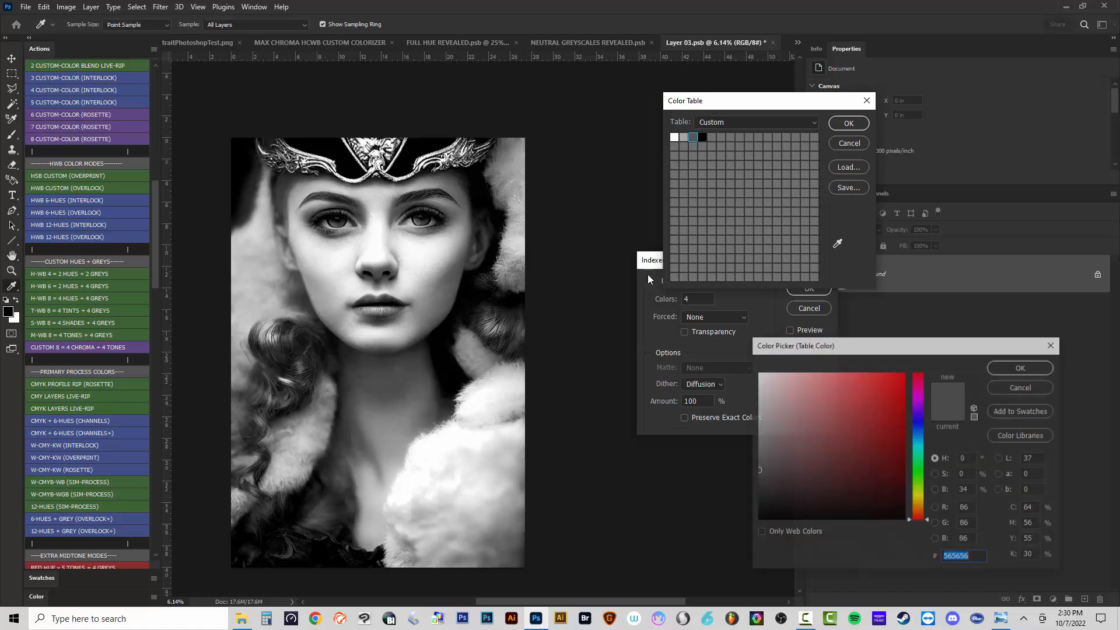
{"action": "left_click_drag", "start_coordinate": [523, 540], "coordinate": [523, 544]}
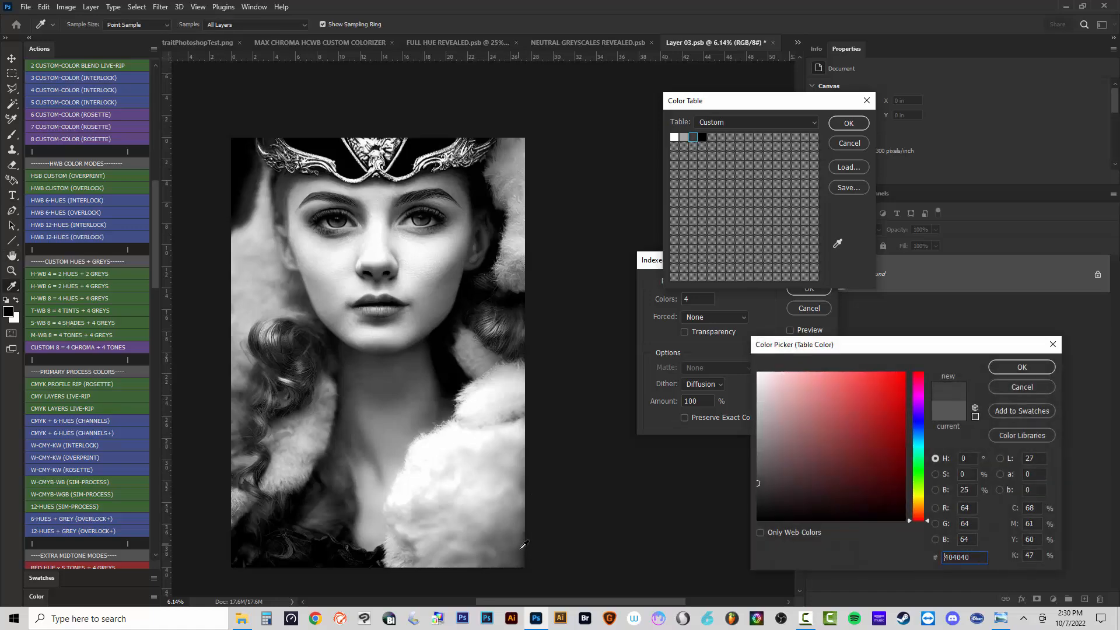
{"action": "left_click", "coordinate": [1023, 367]}
{"action": "left_click", "coordinate": [682, 138]}
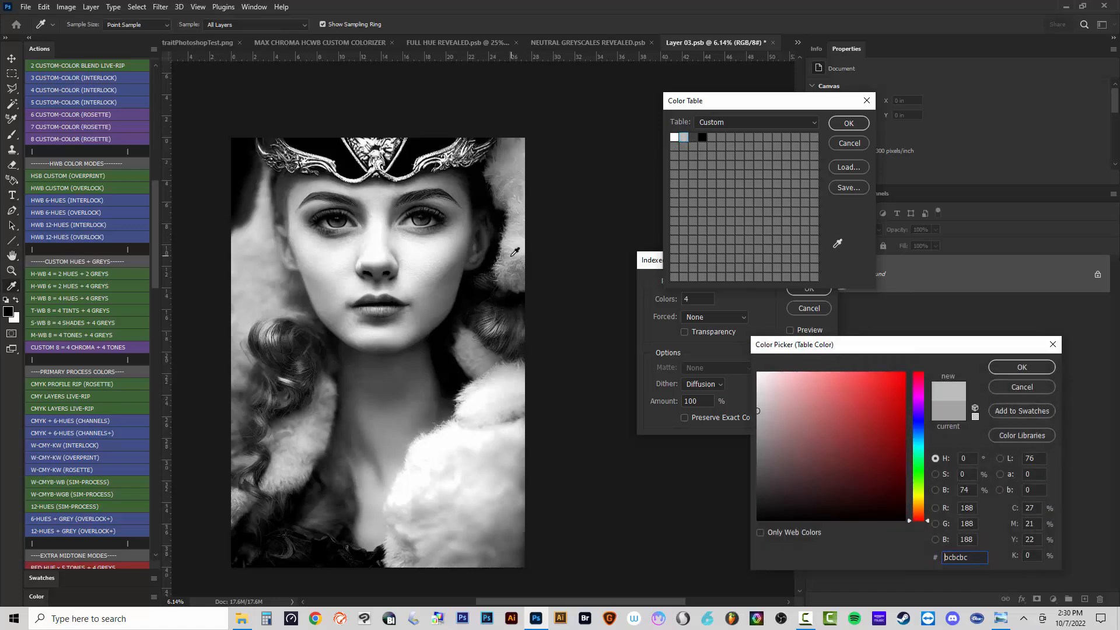
{"action": "left_click", "coordinate": [1022, 367]}
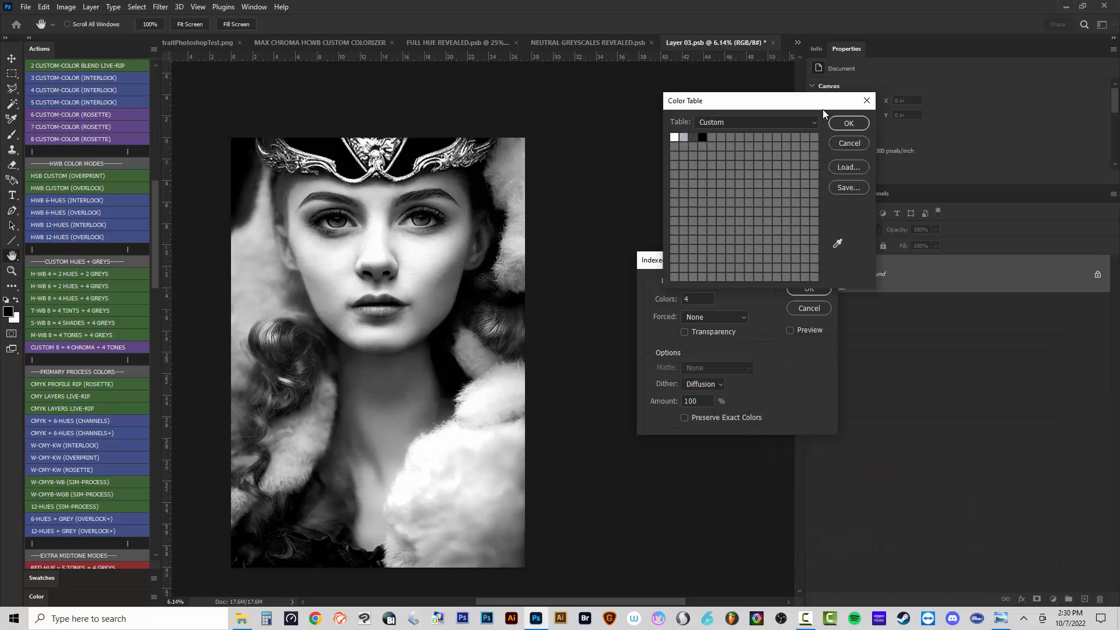
{"action": "left_click", "coordinate": [849, 123]}
{"action": "left_click", "coordinate": [803, 289]}
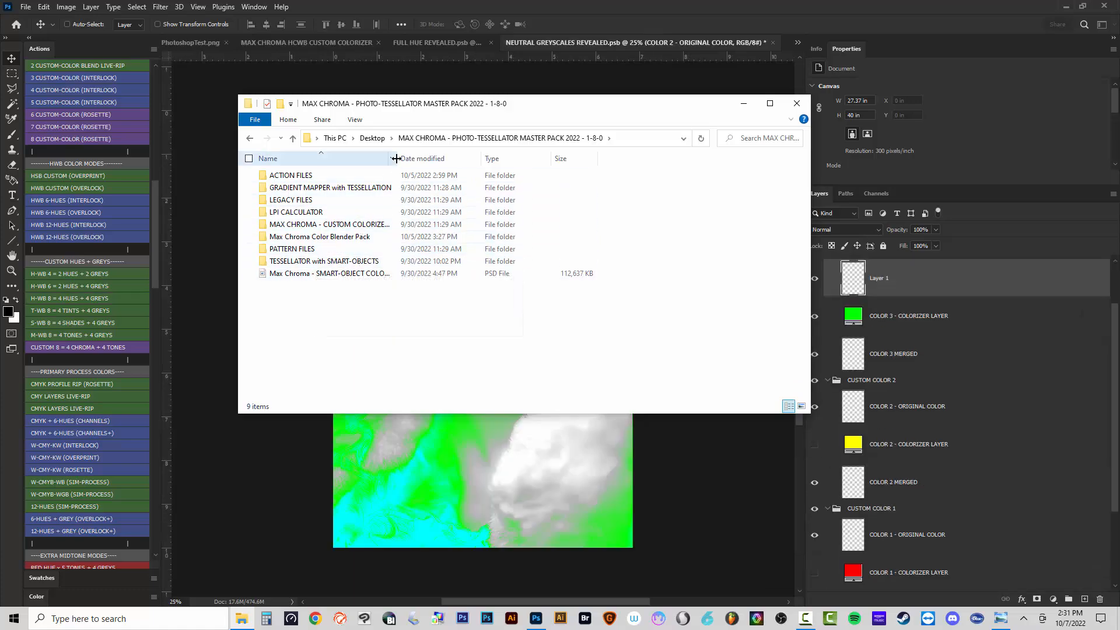
Look over the MAX CHROMA - PHOTO-TESSELLATOR MASTER PACK 2022 folder, close it, and confirm the greyscale image size at 600 pixels/inch.
{"action": "left_click_drag", "start_coordinate": [397, 159], "coordinate": [478, 158]}
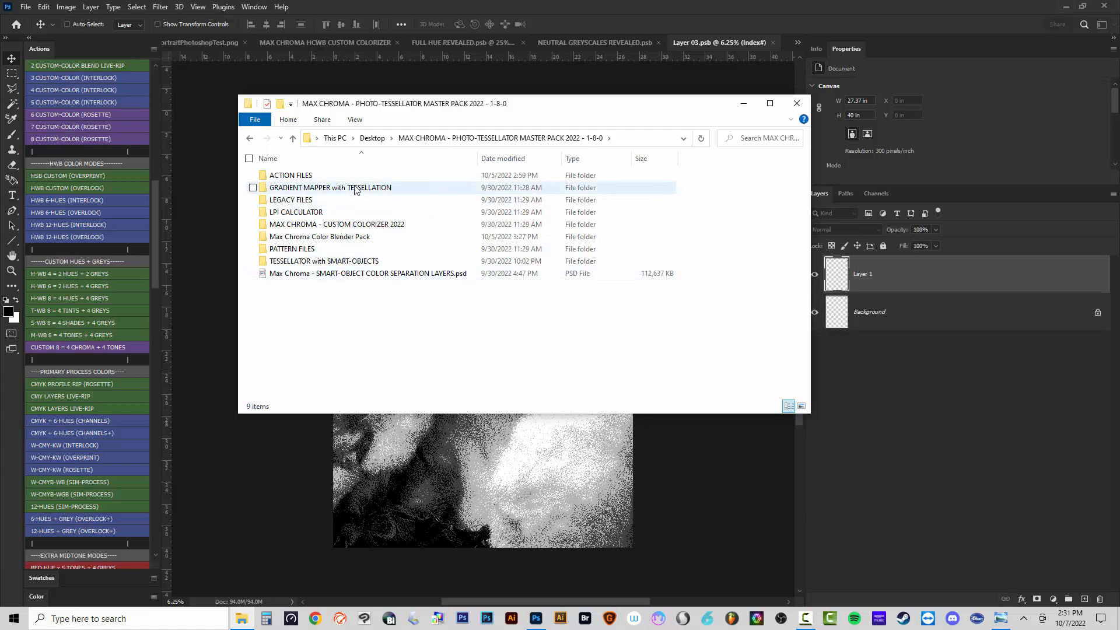
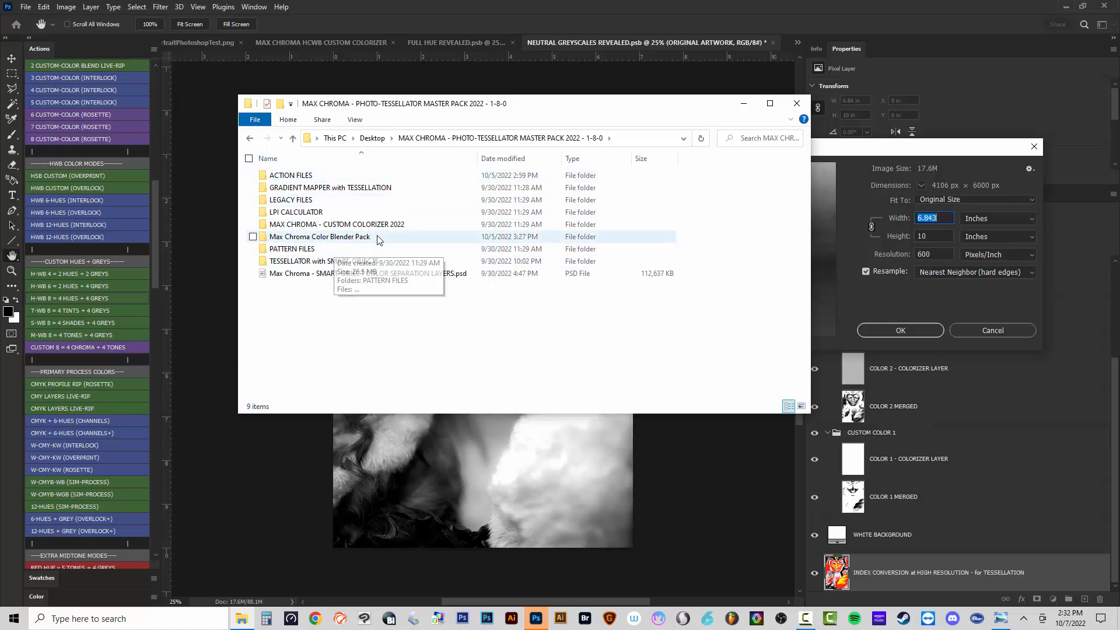
{"action": "left_click", "coordinate": [354, 190]}
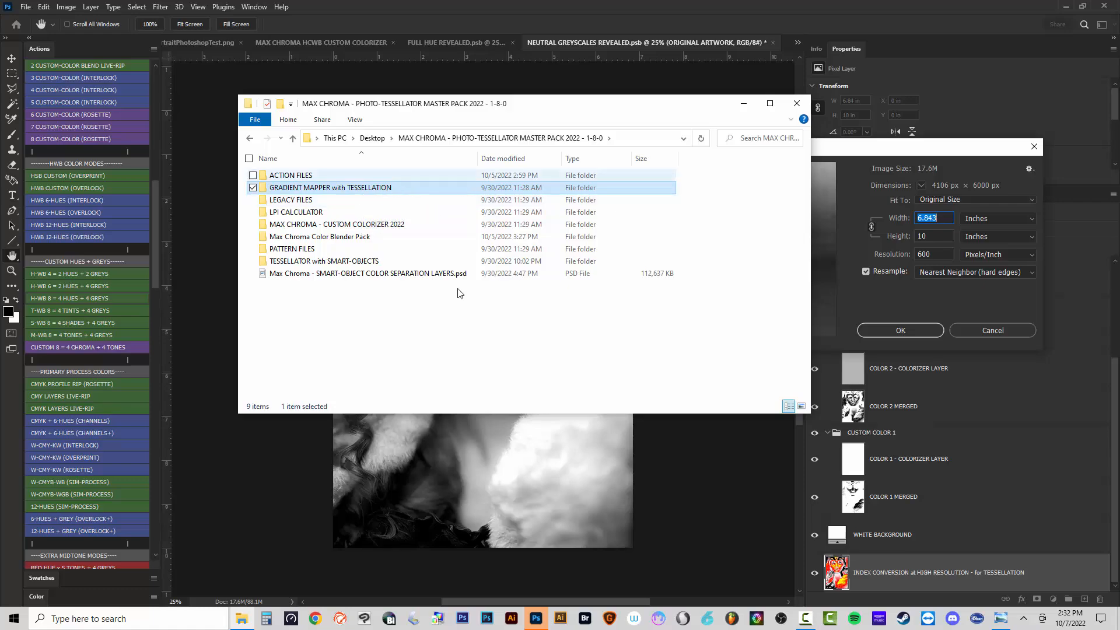
{"action": "left_click", "coordinate": [794, 105]}
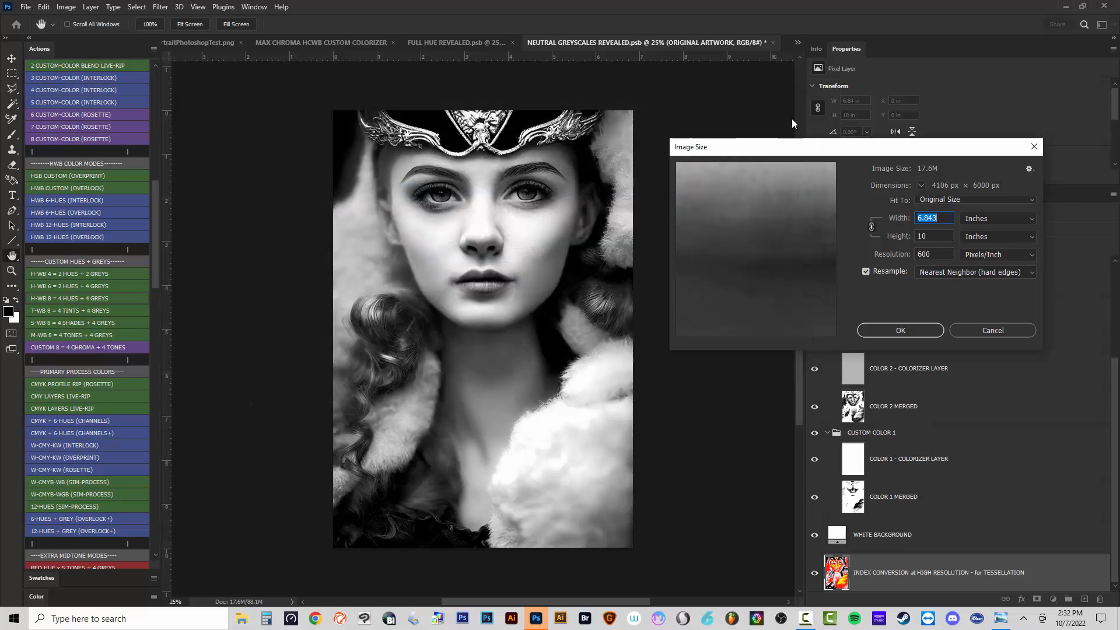
{"action": "left_click", "coordinate": [910, 330]}
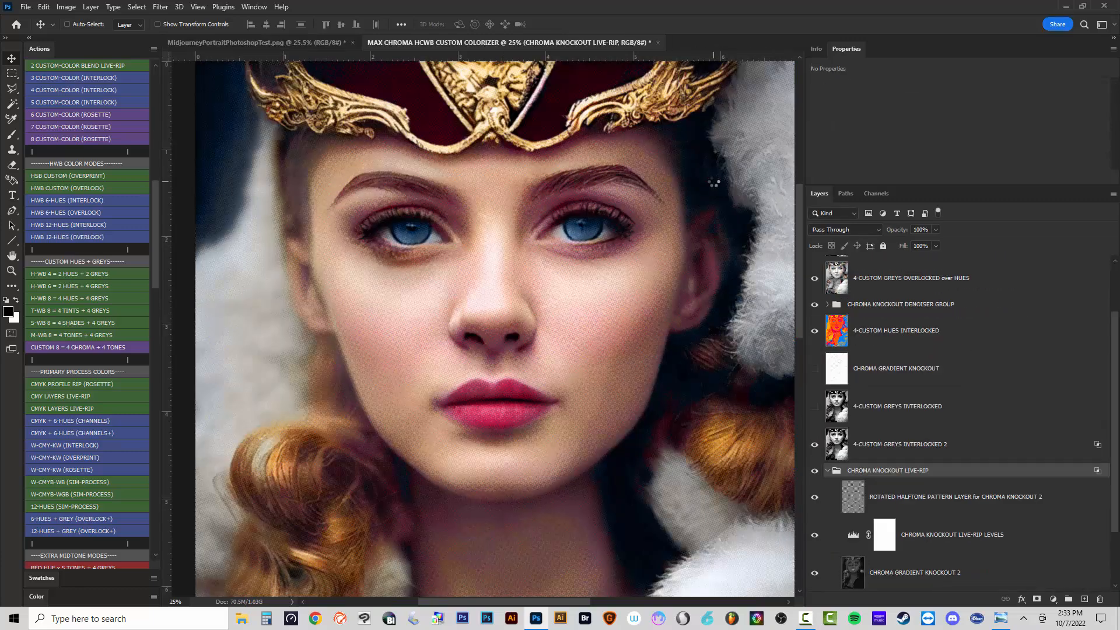
Collapse the CHROMA KNOCKOUT LIVE-RIP group and hide the MERGED COMPOSITE (BLURRED) layer, selecting the 8-COLORS CUSTOM HUES AND GREYS COMBINED (INDEXED) layer.
{"action": "scroll", "coordinate": [540, 359], "scroll_direction": "down", "scroll_amount": 3}
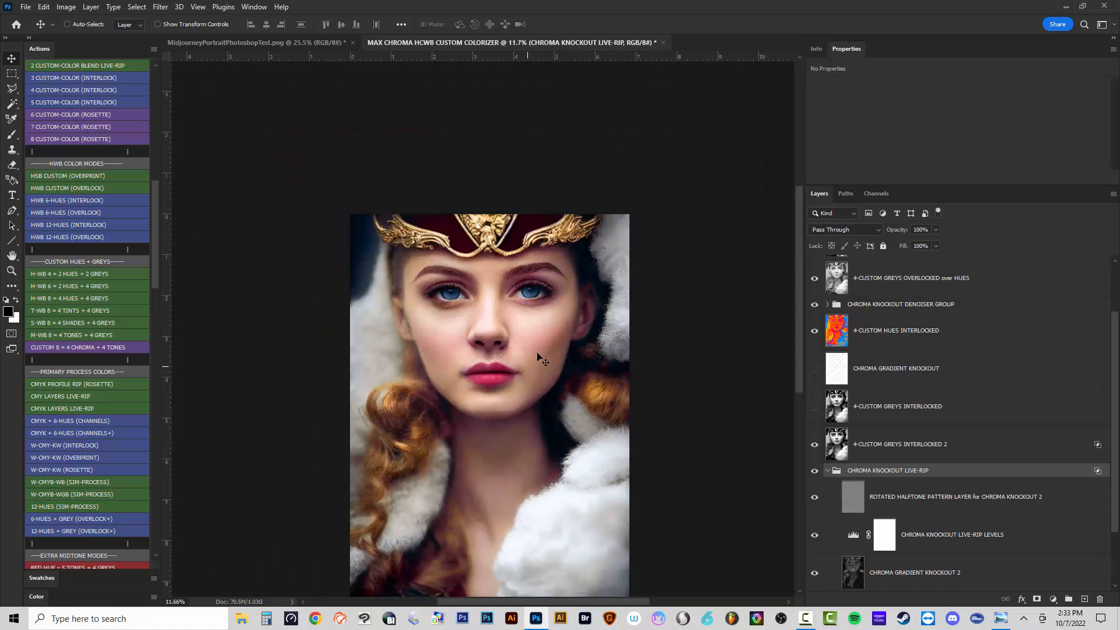
{"action": "scroll", "coordinate": [539, 359], "scroll_direction": "down", "scroll_amount": 2}
{"action": "scroll", "coordinate": [923, 398], "scroll_direction": "up", "scroll_amount": 2}
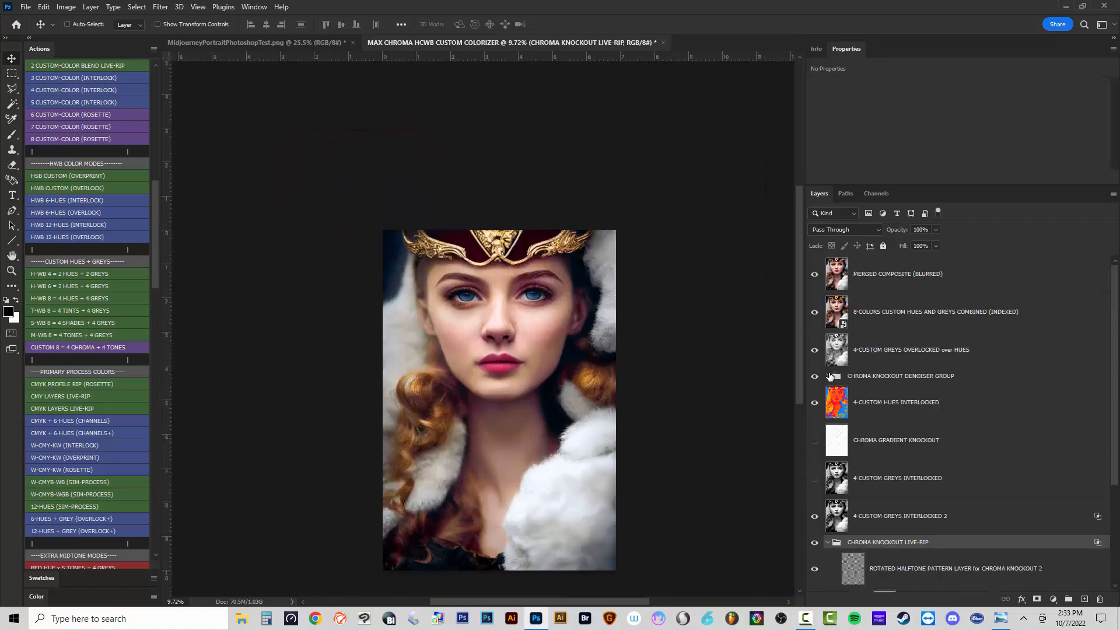
{"action": "left_click", "coordinate": [828, 542]}
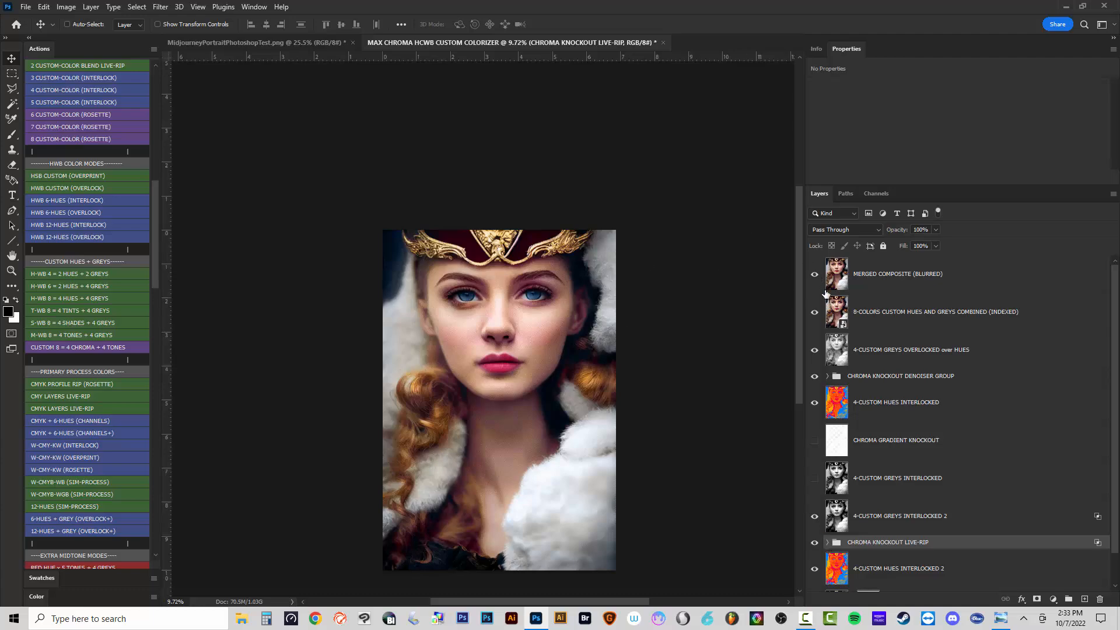
{"action": "left_click", "coordinate": [815, 275]}
{"action": "left_click", "coordinate": [919, 312]}
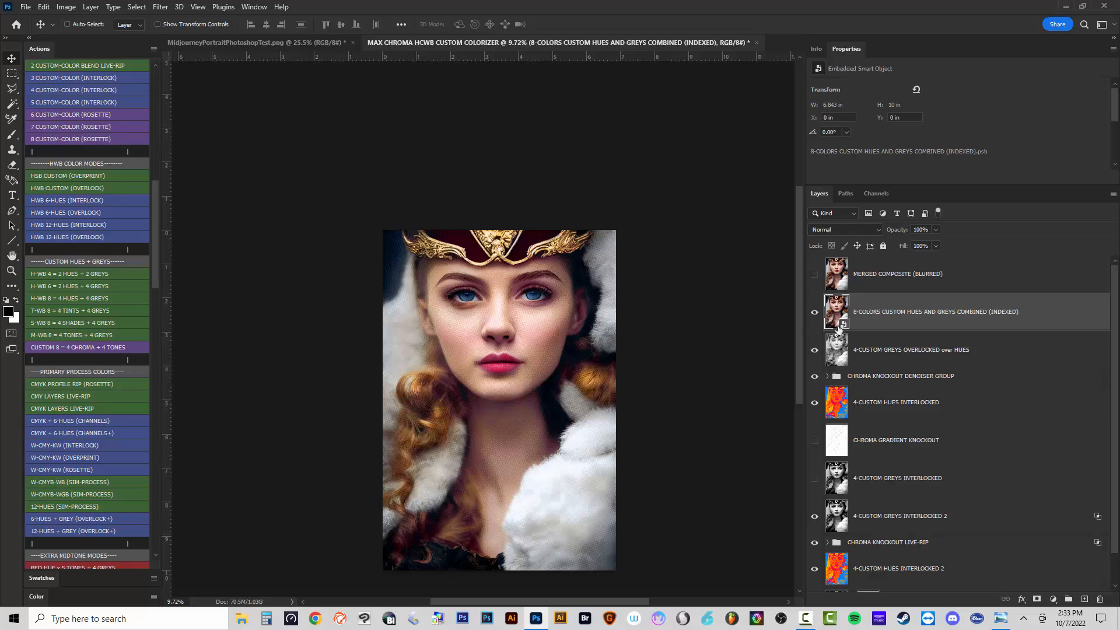
Examine the combined indexed layer's halftone dots up close on the cheek and around the lips.
{"action": "scroll", "coordinate": [475, 375], "scroll_direction": "up", "scroll_amount": 8}
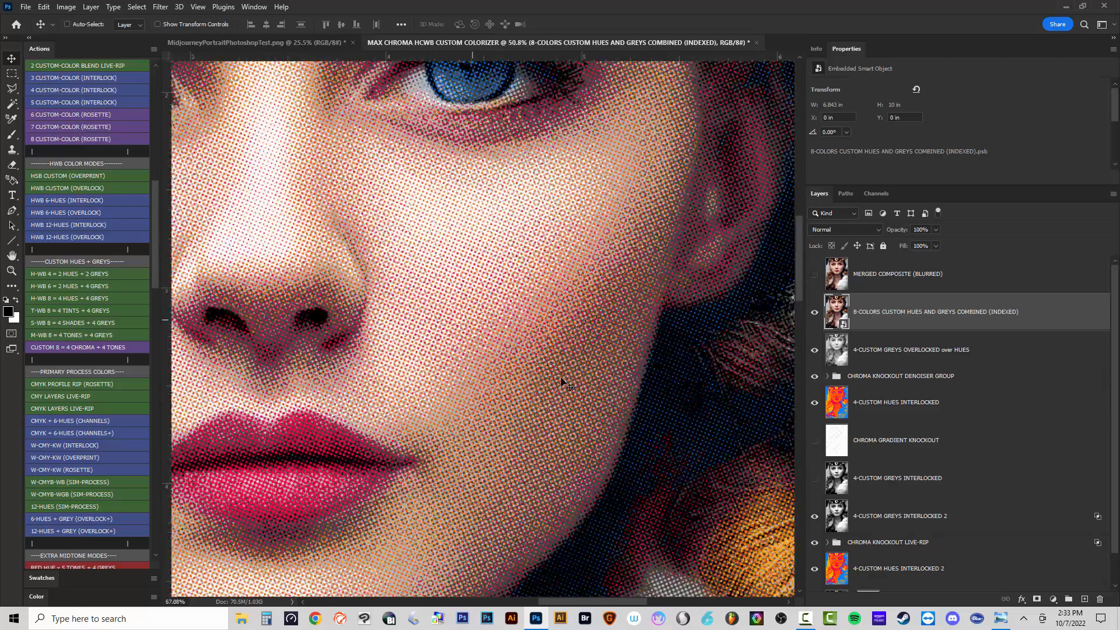
{"action": "scroll", "coordinate": [561, 383], "scroll_direction": "up", "scroll_amount": 4}
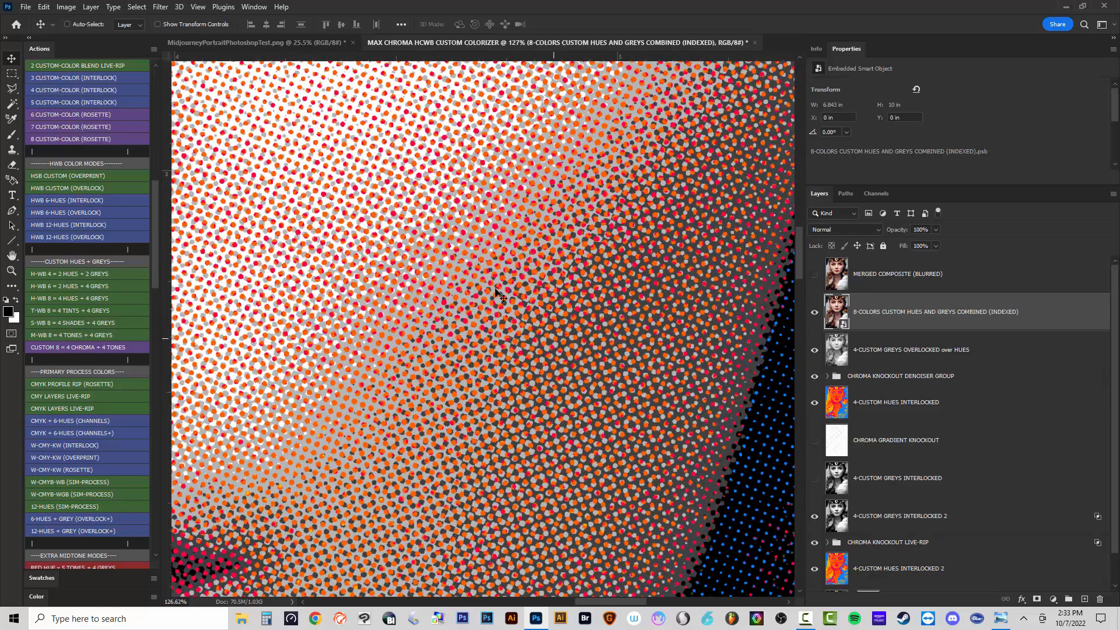
{"action": "scroll", "coordinate": [503, 344], "scroll_direction": "up", "scroll_amount": 2}
{"action": "scroll", "coordinate": [503, 345], "scroll_direction": "down", "scroll_amount": 5}
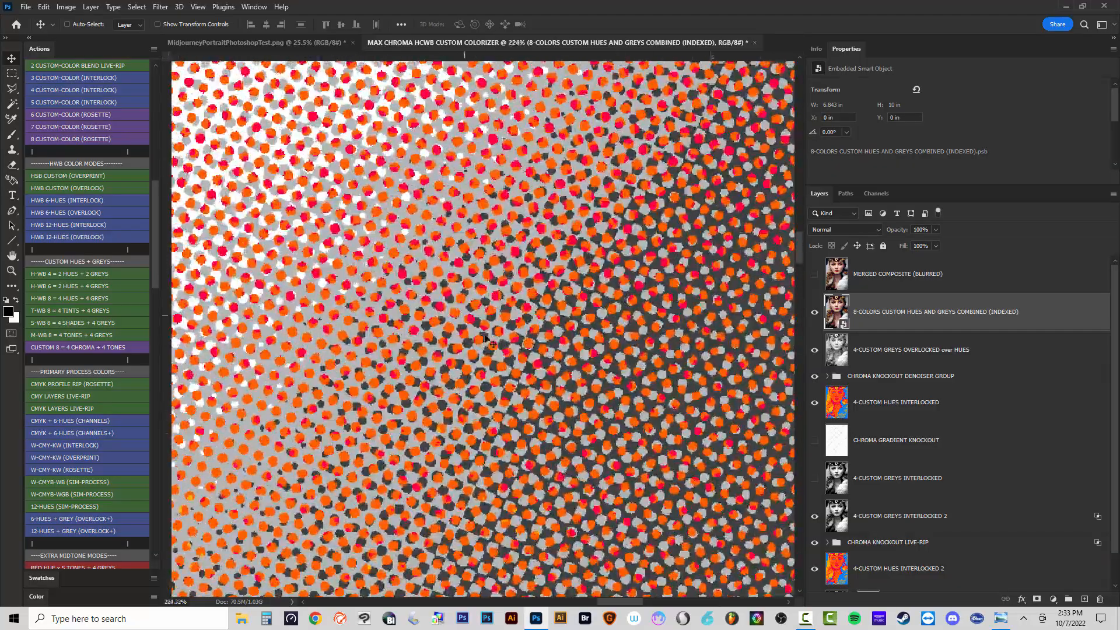
{"action": "scroll", "coordinate": [236, 481], "scroll_direction": "up", "scroll_amount": 4}
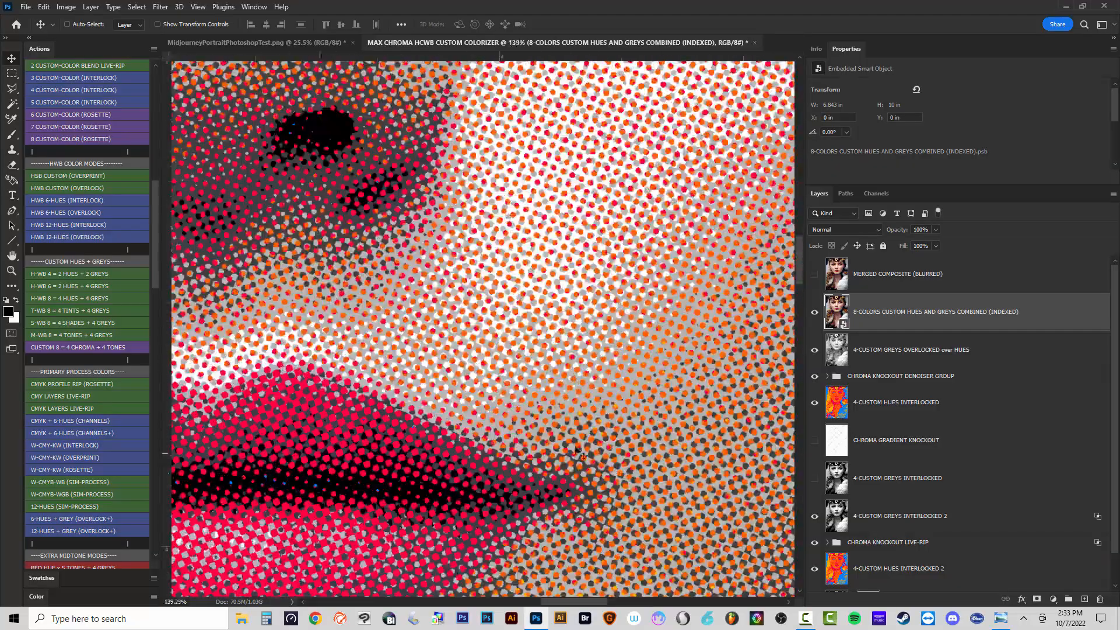
Examine the combined indexed layer's halftone dots in the eye, the gold crown and the hair beside the neck.
{"action": "scroll", "coordinate": [578, 452], "scroll_direction": "down", "scroll_amount": 5}
{"action": "scroll", "coordinate": [517, 274], "scroll_direction": "up", "scroll_amount": 6}
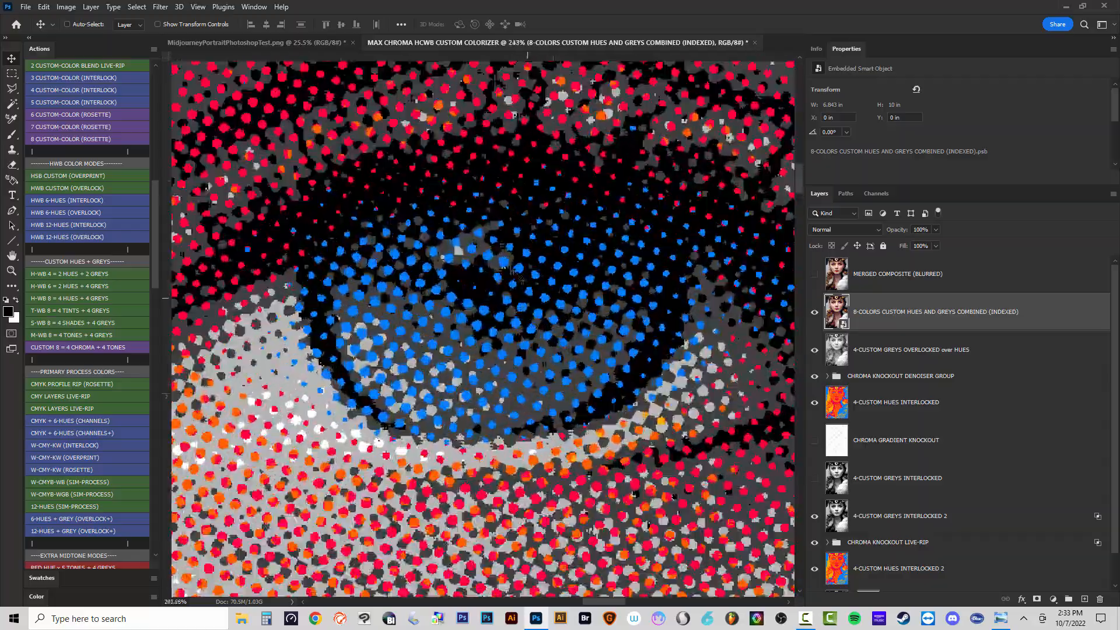
{"action": "scroll", "coordinate": [491, 333], "scroll_direction": "down", "scroll_amount": 8}
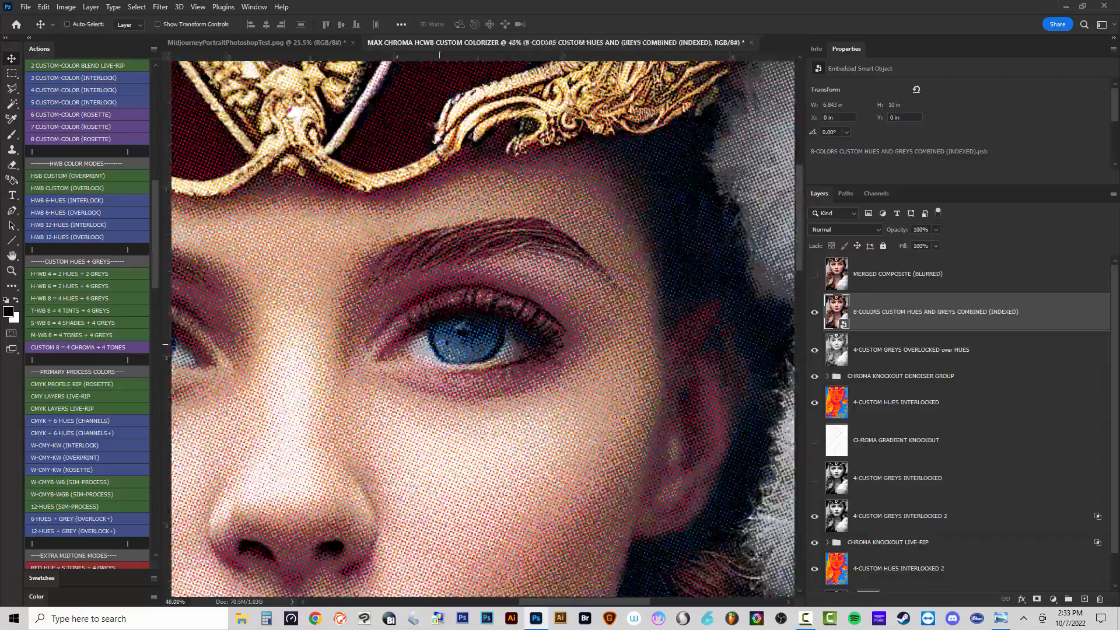
{"action": "scroll", "coordinate": [354, 187], "scroll_direction": "up", "scroll_amount": 5}
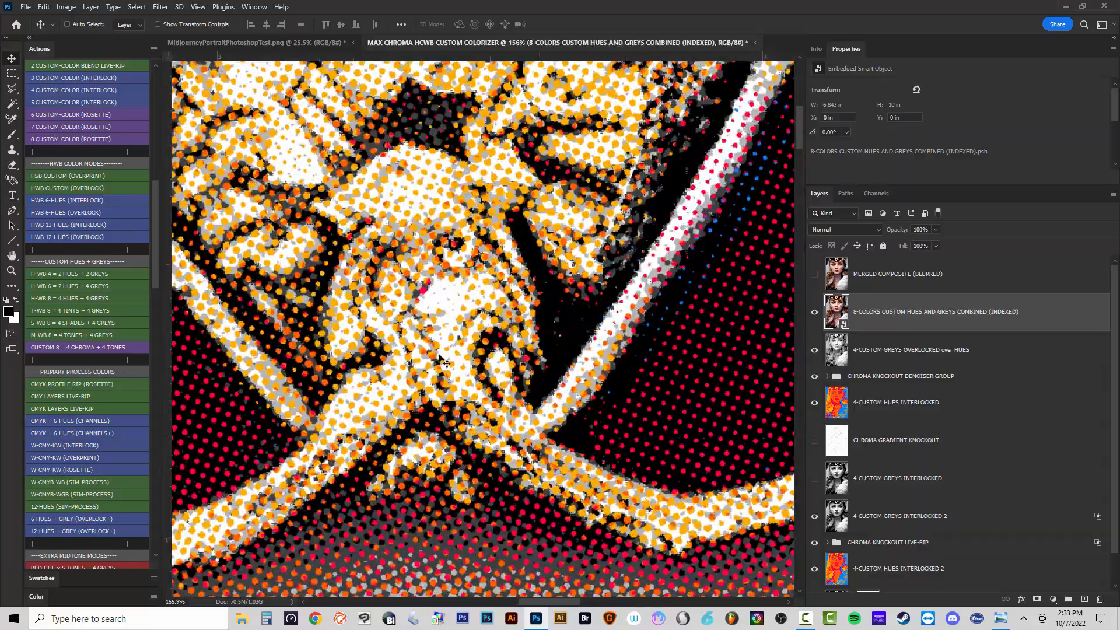
{"action": "scroll", "coordinate": [441, 359], "scroll_direction": "down", "scroll_amount": 6}
{"action": "scroll", "coordinate": [554, 494], "scroll_direction": "up", "scroll_amount": 3}
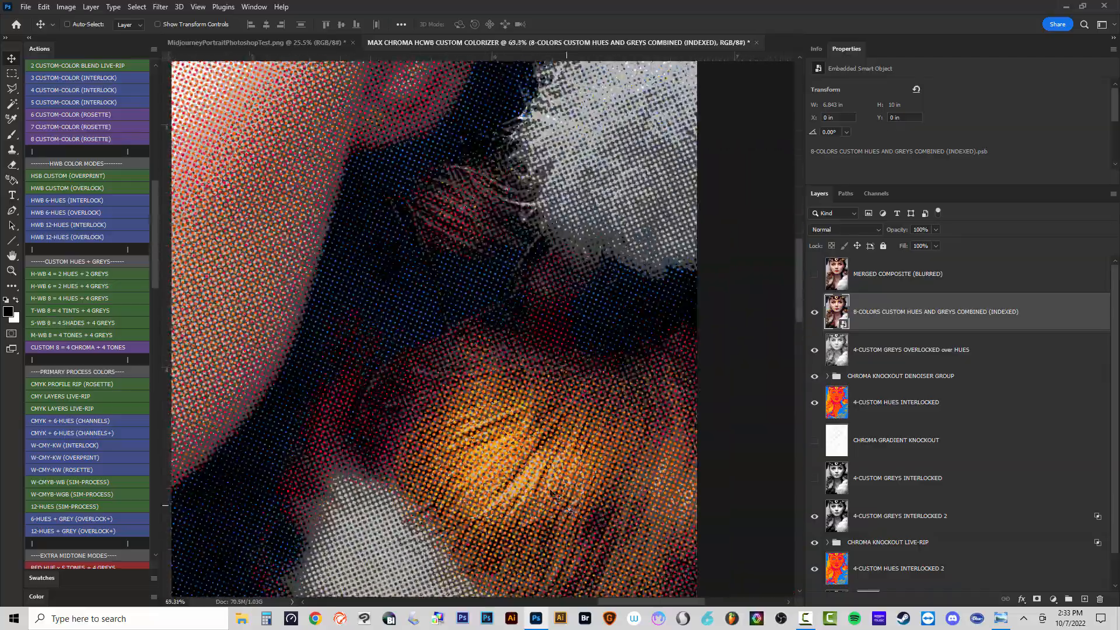
{"action": "scroll", "coordinate": [554, 495], "scroll_direction": "up", "scroll_amount": 3}
{"action": "scroll", "coordinate": [523, 461], "scroll_direction": "down", "scroll_amount": 2}
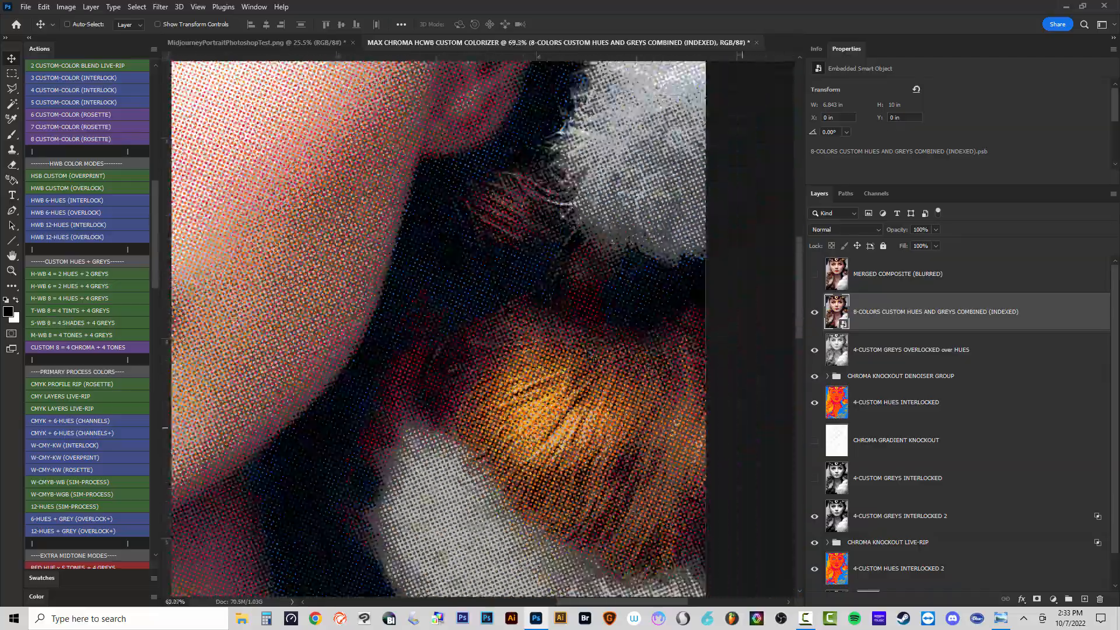
Examine how the blue, yellow and grey halftone dots render the white fur beside the face and across the shoulder.
{"action": "scroll", "coordinate": [664, 210], "scroll_direction": "down", "scroll_amount": 4}
{"action": "scroll", "coordinate": [664, 210], "scroll_direction": "up", "scroll_amount": 2}
{"action": "scroll", "coordinate": [647, 250], "scroll_direction": "up", "scroll_amount": 4}
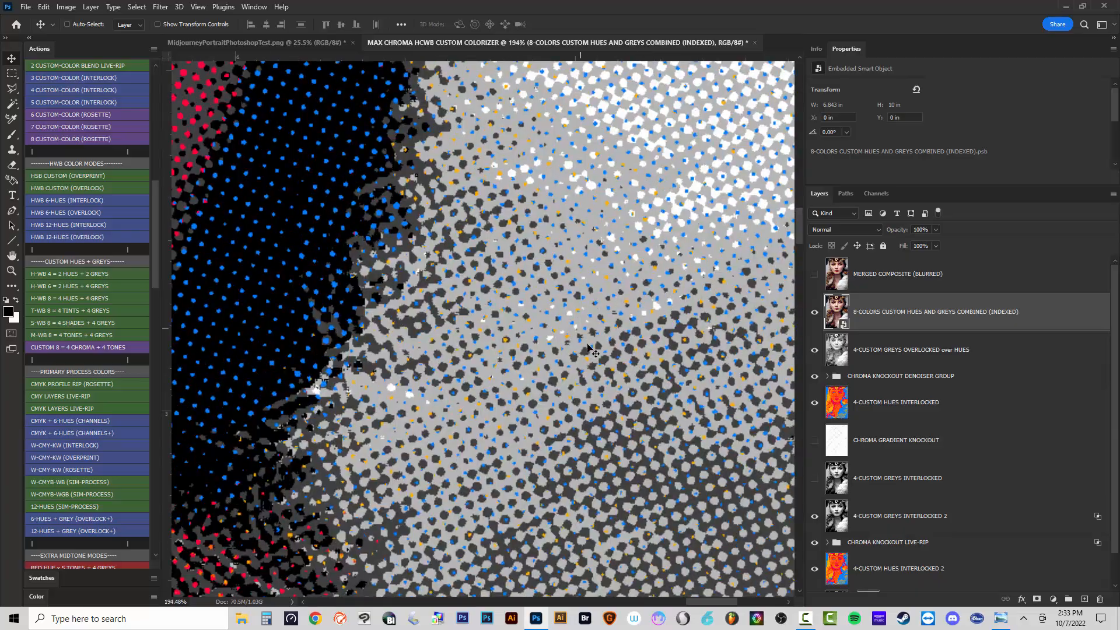
{"action": "scroll", "coordinate": [533, 354], "scroll_direction": "down", "scroll_amount": 2}
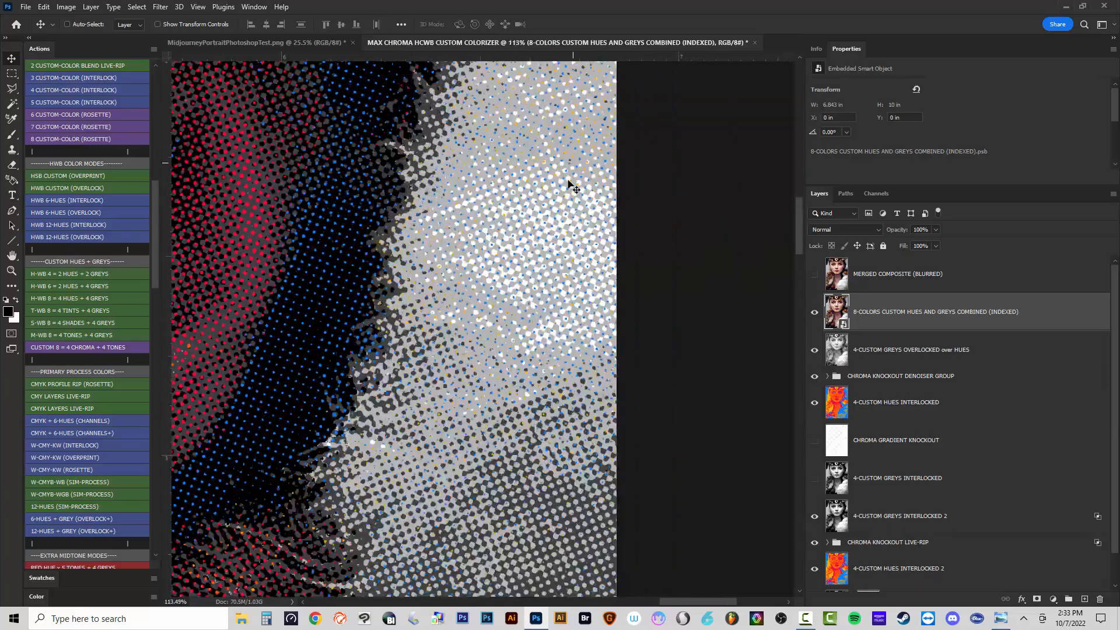
{"action": "scroll", "coordinate": [582, 252], "scroll_direction": "down", "scroll_amount": 5}
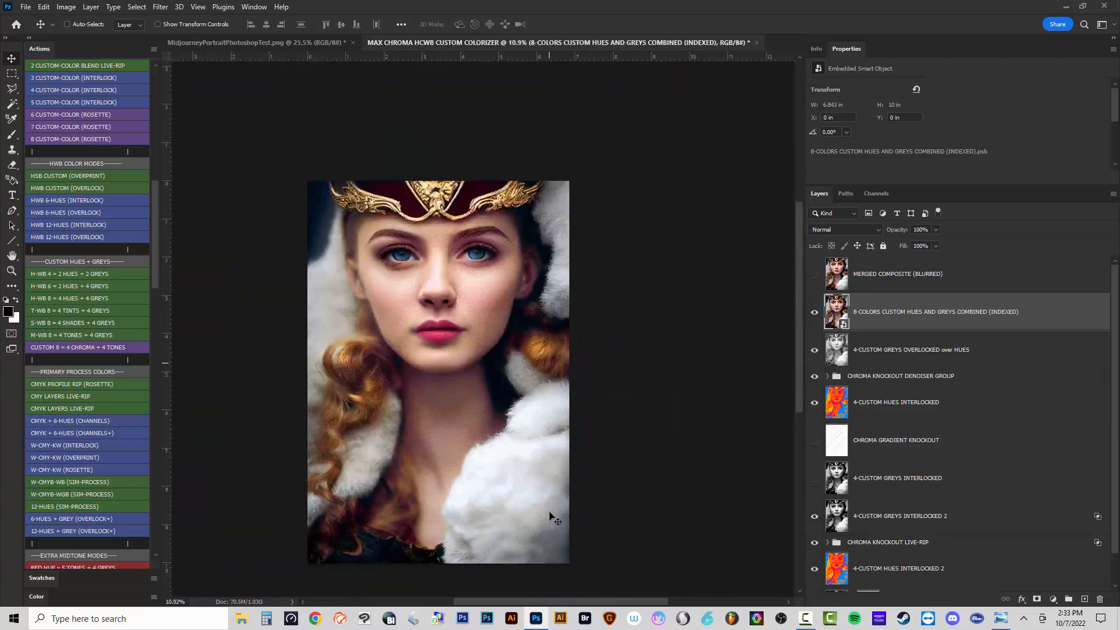
{"action": "scroll", "coordinate": [514, 473], "scroll_direction": "up", "scroll_amount": 3}
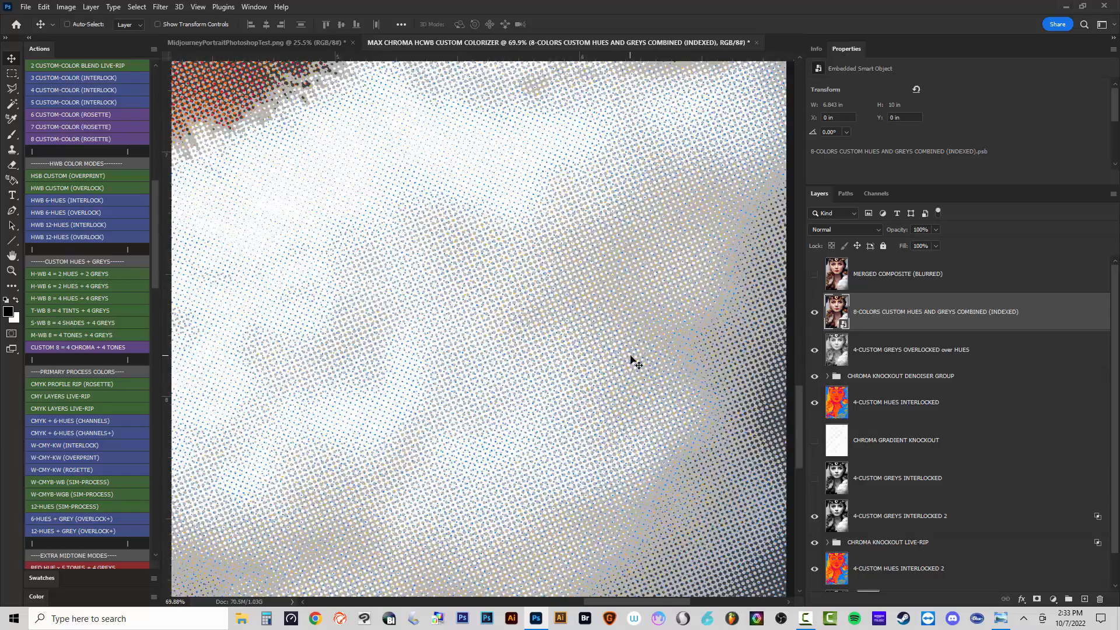
{"action": "scroll", "coordinate": [633, 353], "scroll_direction": "down", "scroll_amount": 2}
{"action": "scroll", "coordinate": [625, 341], "scroll_direction": "up", "scroll_amount": 4}
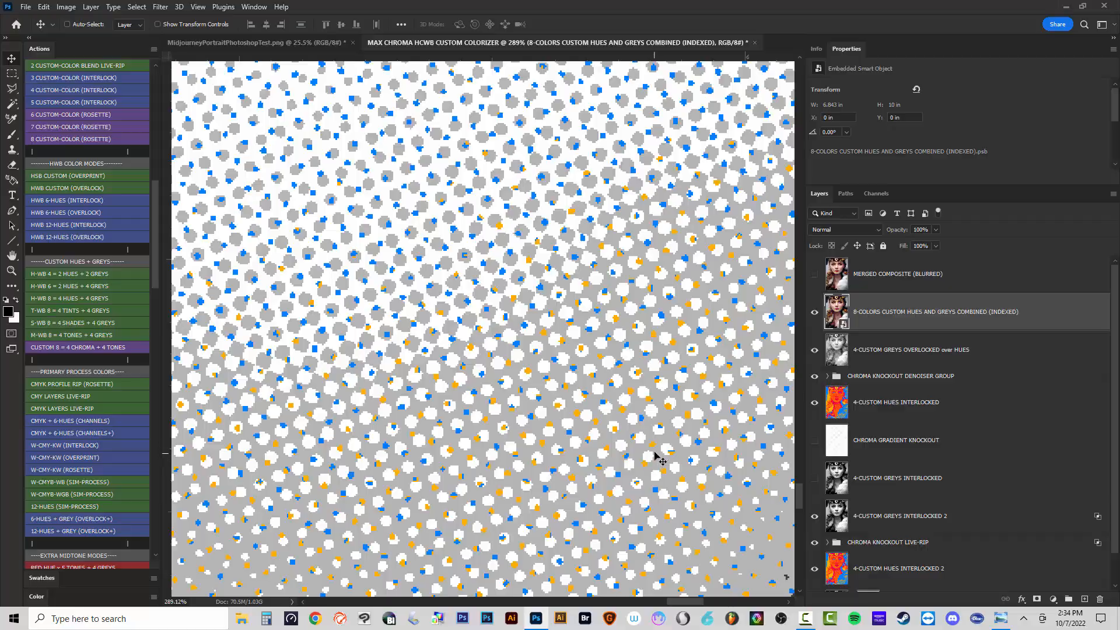
{"action": "scroll", "coordinate": [641, 425], "scroll_direction": "down", "scroll_amount": 3}
{"action": "scroll", "coordinate": [672, 407], "scroll_direction": "down", "scroll_amount": 3}
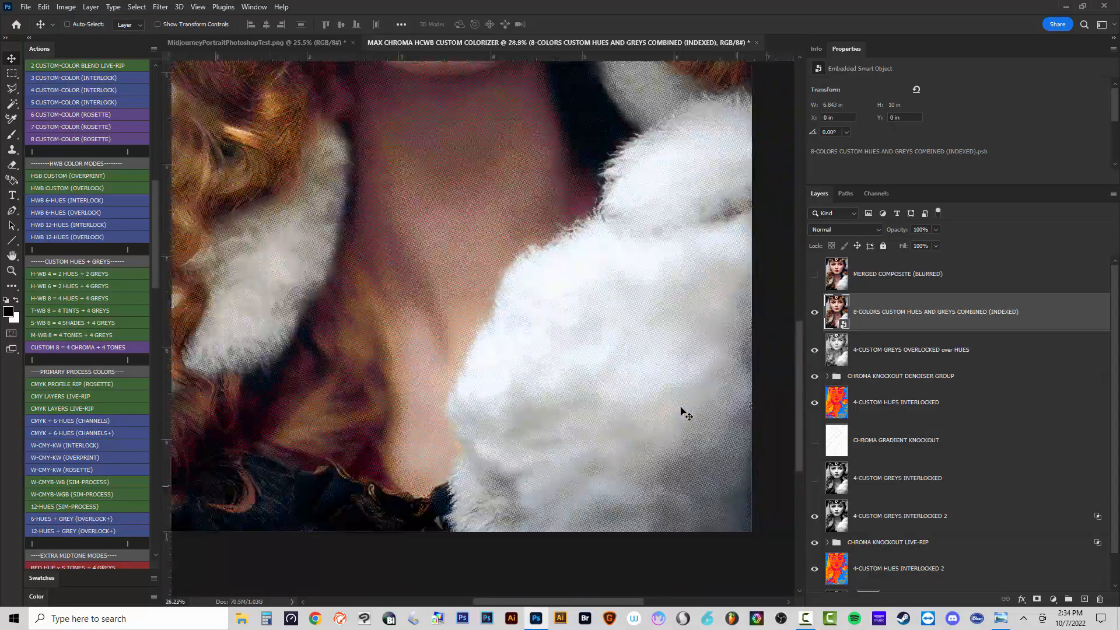
Examine the halftone dots on the neck and compare them with the overall look of the whole portrait.
{"action": "scroll", "coordinate": [506, 263], "scroll_direction": "up", "scroll_amount": 2}
{"action": "scroll", "coordinate": [542, 292], "scroll_direction": "down", "scroll_amount": 1}
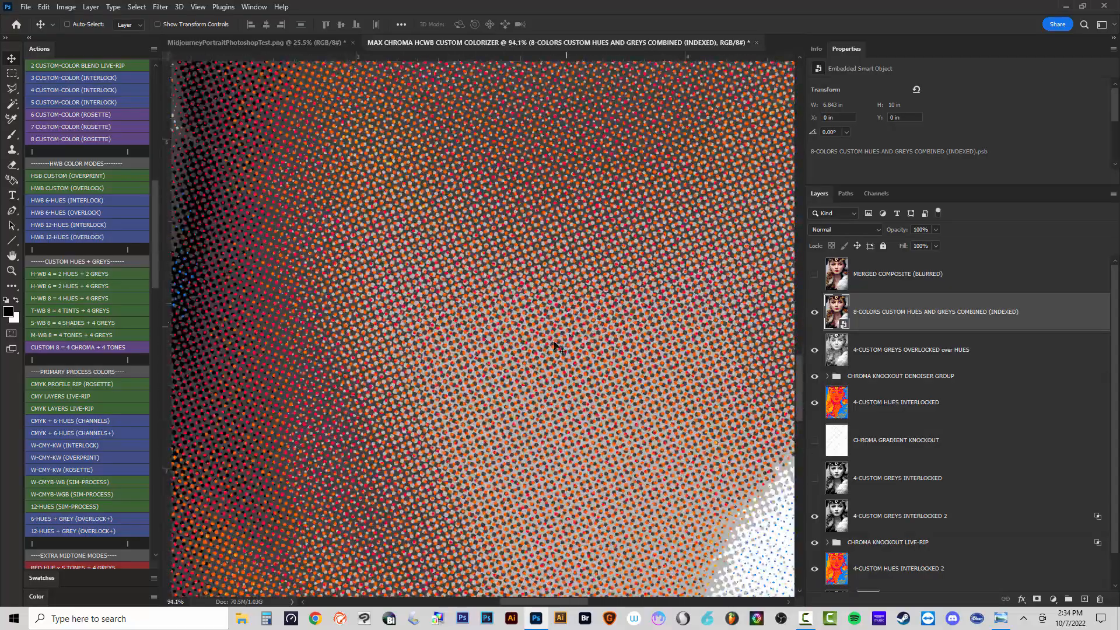
{"action": "scroll", "coordinate": [555, 350], "scroll_direction": "down", "scroll_amount": 2}
{"action": "scroll", "coordinate": [449, 350], "scroll_direction": "down", "scroll_amount": 2}
{"action": "scroll", "coordinate": [443, 245], "scroll_direction": "up", "scroll_amount": 2}
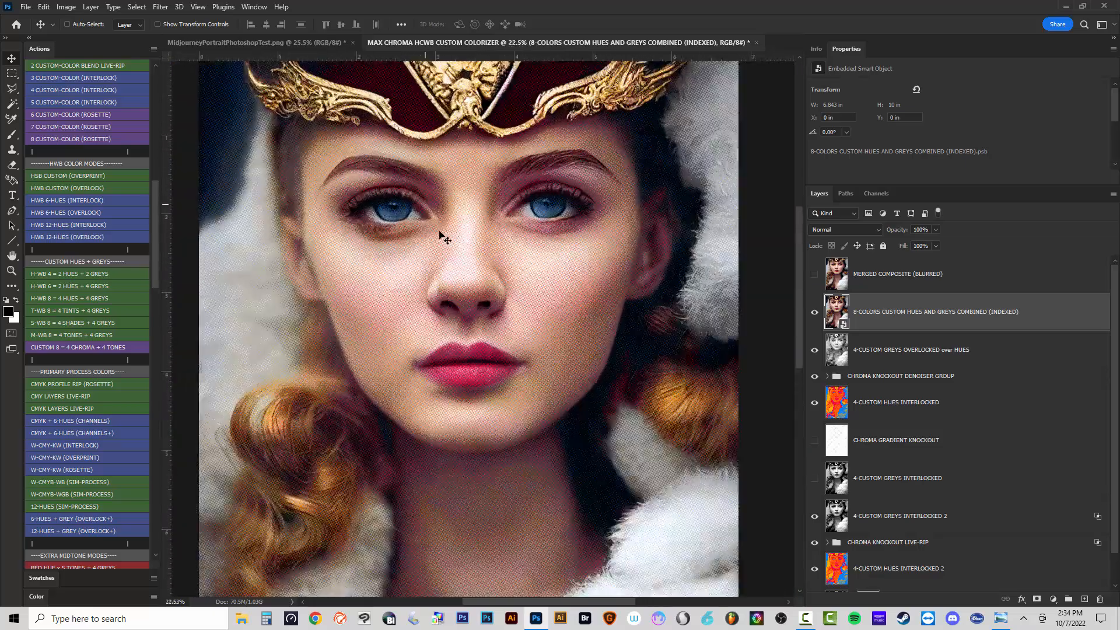
{"action": "scroll", "coordinate": [409, 350], "scroll_direction": "down", "scroll_amount": 3}
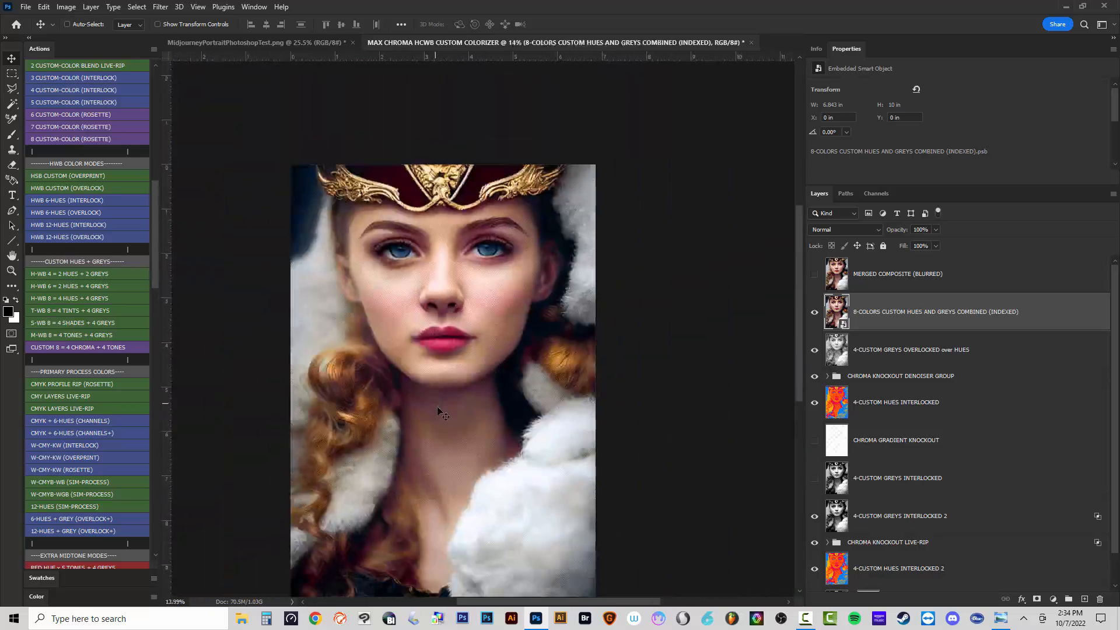
{"action": "scroll", "coordinate": [437, 425], "scroll_direction": "up", "scroll_amount": 1}
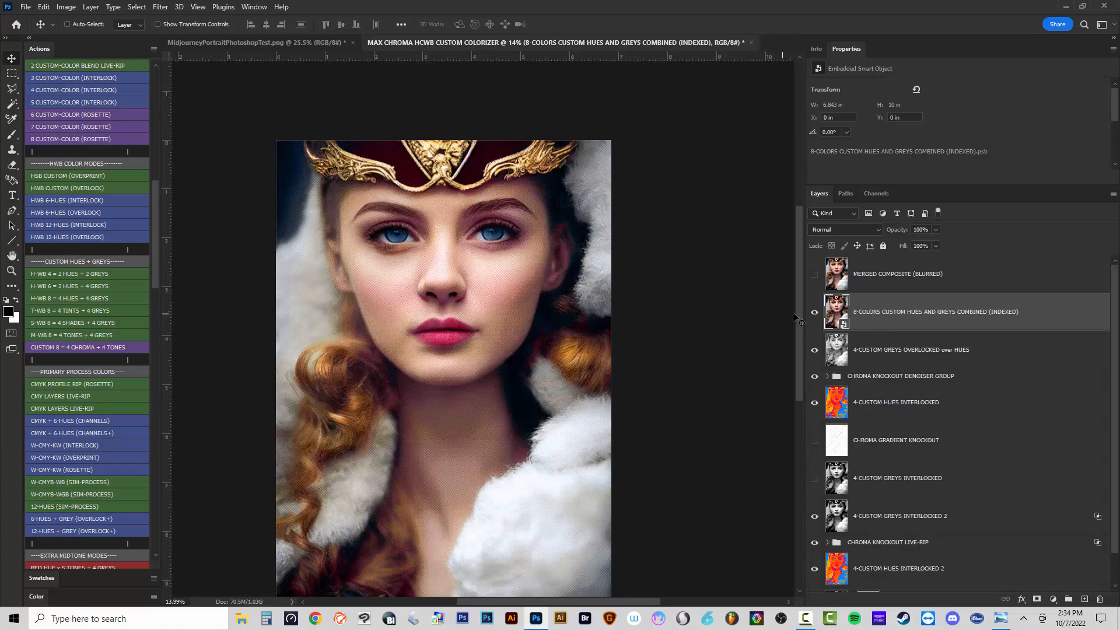
Hide all visible layers from the 8-COLORS indexed layer down to 4-CUSTOM HUES INTERLOCKED 2, including the CHROMA KNOCKOUT LIVE-RIP group.
{"action": "left_click_drag", "start_coordinate": [816, 344], "coordinate": [815, 403]}
{"action": "scroll", "coordinate": [906, 480], "scroll_direction": "down", "scroll_amount": 1}
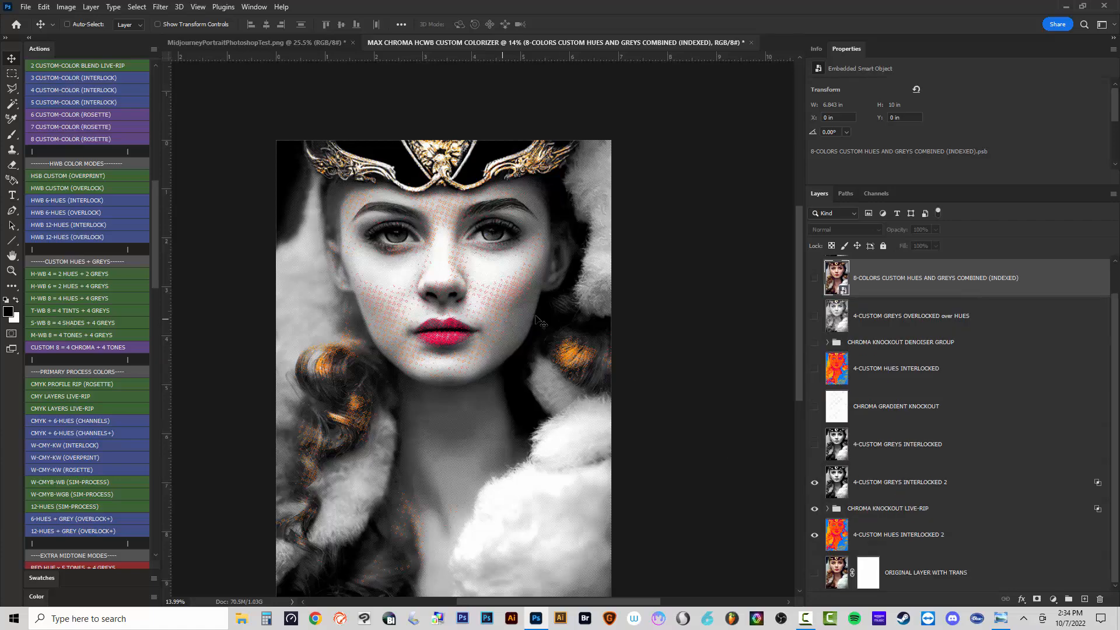
{"action": "left_click", "coordinate": [908, 484]}
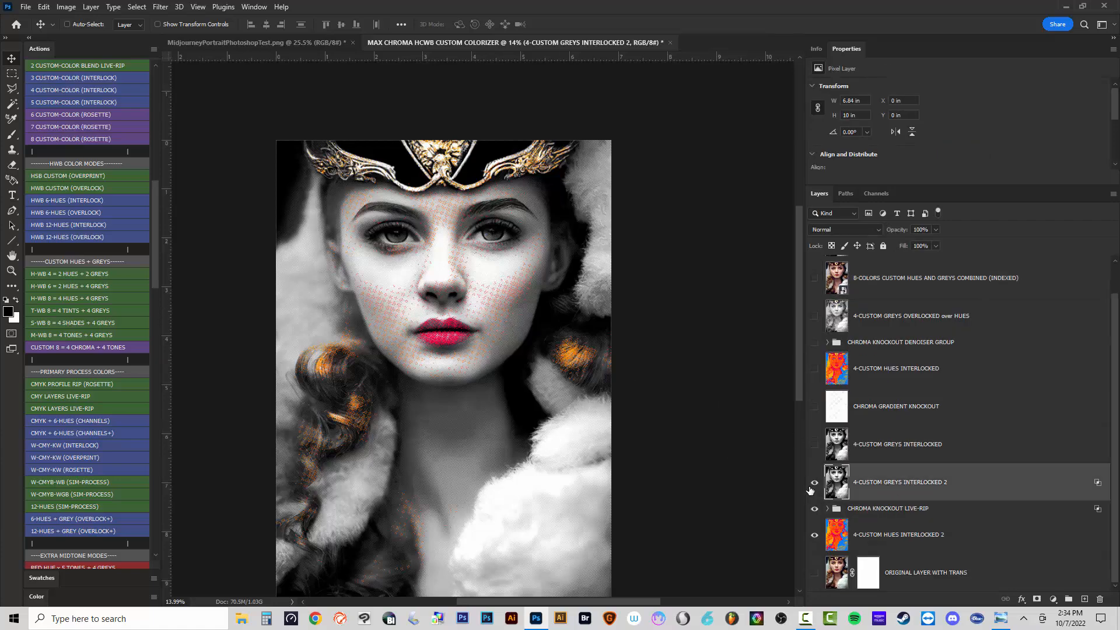
{"action": "left_click", "coordinate": [811, 489]}
{"action": "left_click", "coordinate": [881, 513]}
{"action": "left_click", "coordinate": [815, 508]}
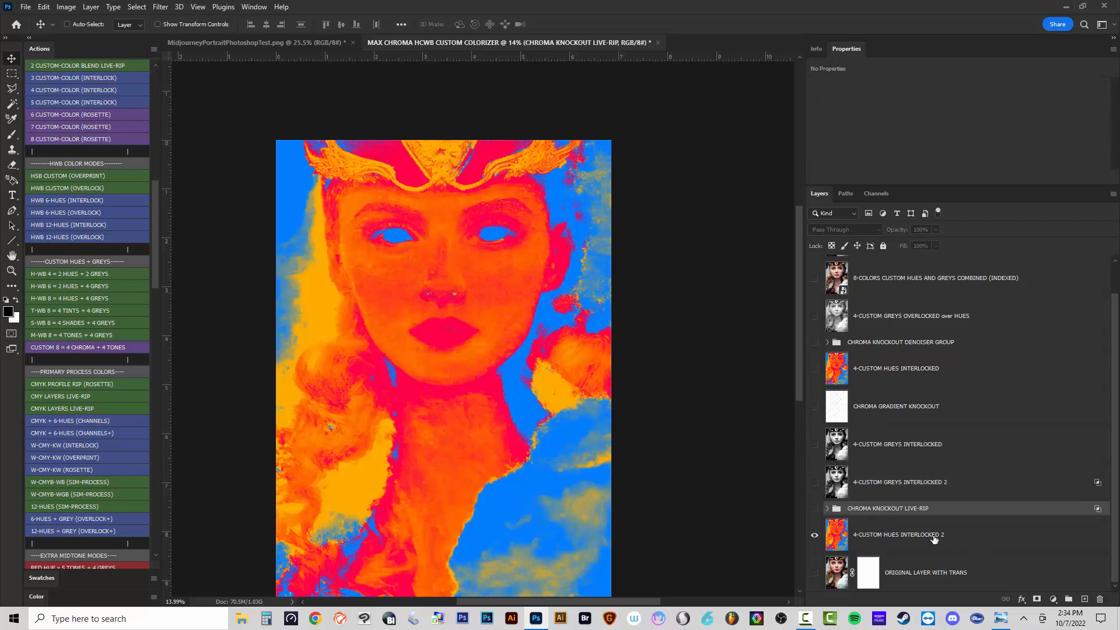
{"action": "left_click", "coordinate": [815, 535]}
{"action": "scroll", "coordinate": [607, 357], "scroll_direction": "up", "scroll_amount": 3}
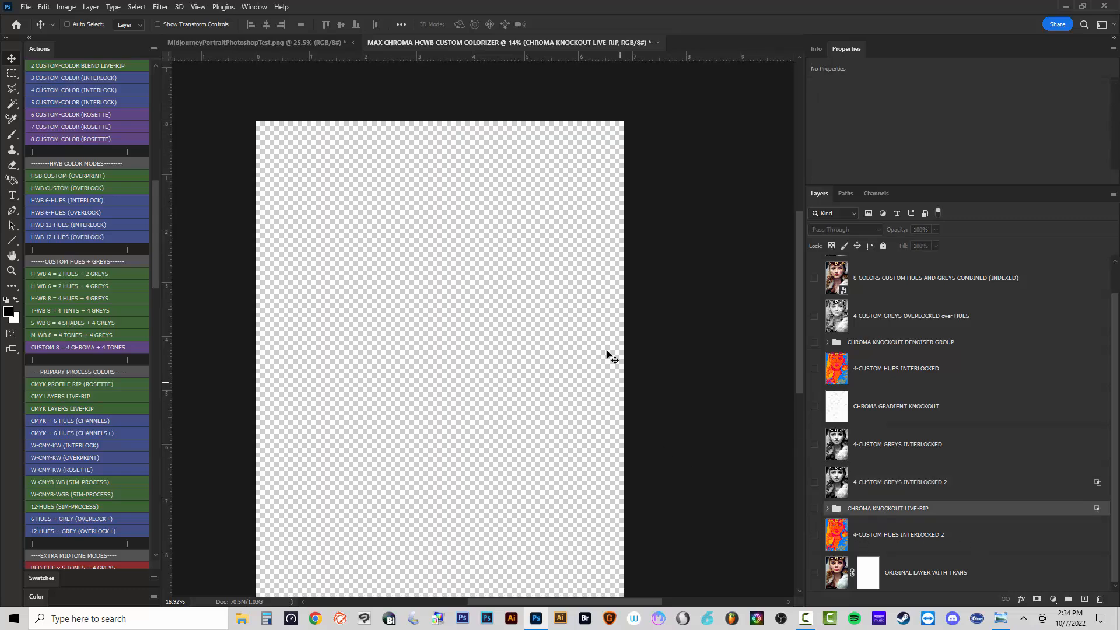
Show 4-CUSTOM HUES INTERLOCKED 2, the expanded CHROMA KNOCKOUT LIVE-RIP group and 4-CUSTOM GREYS INTERLOCKED 2, and select that greys layer.
{"action": "left_click", "coordinate": [816, 534]}
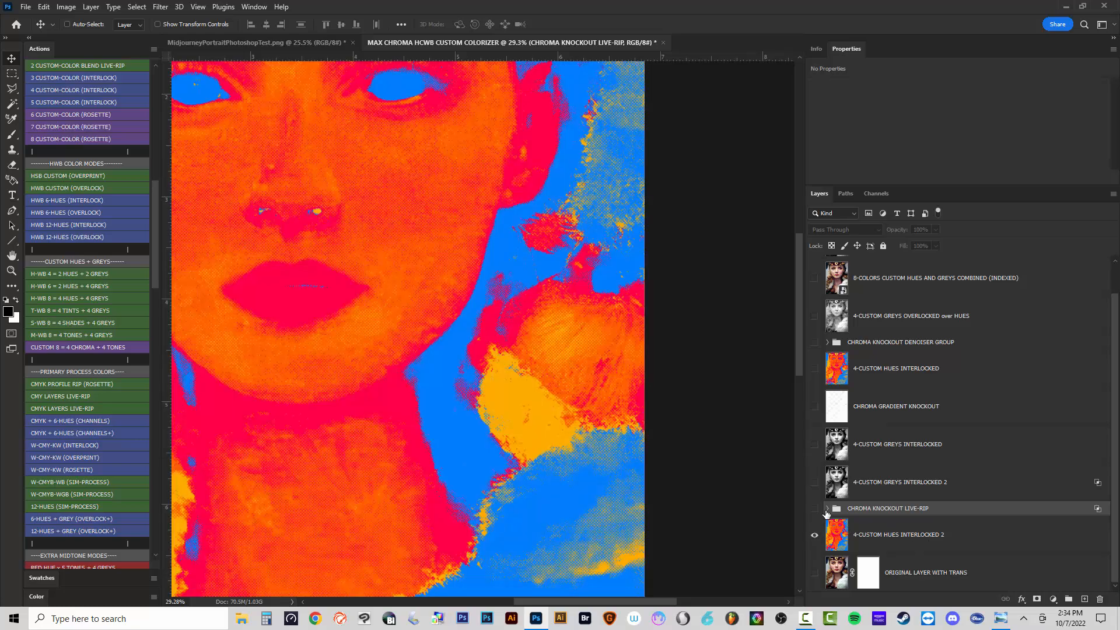
{"action": "left_click", "coordinate": [826, 508]}
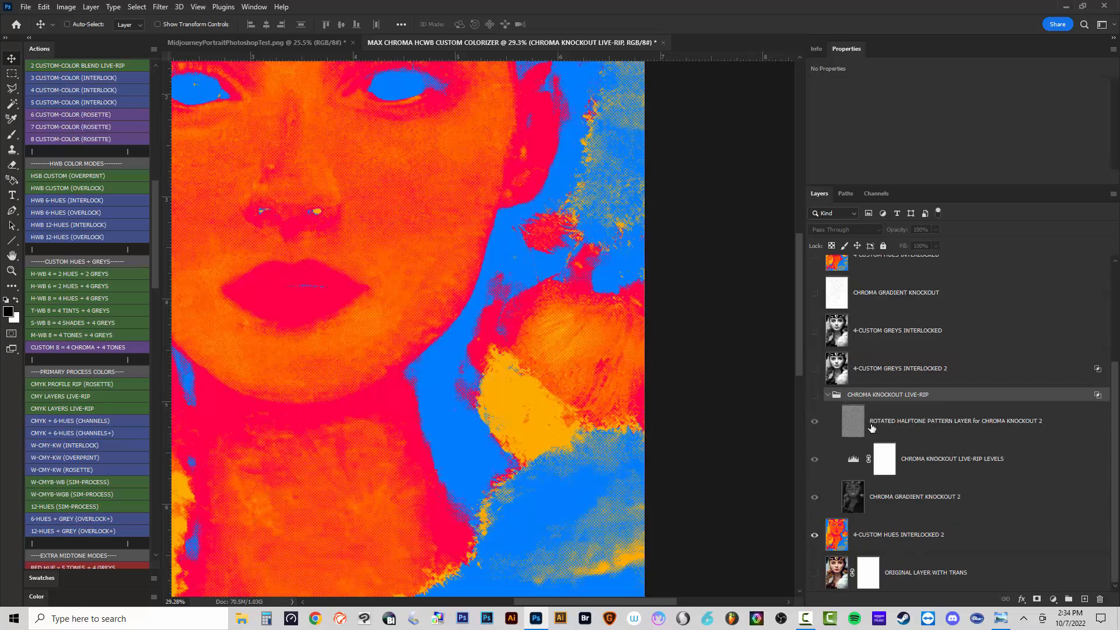
{"action": "left_click", "coordinate": [815, 397]}
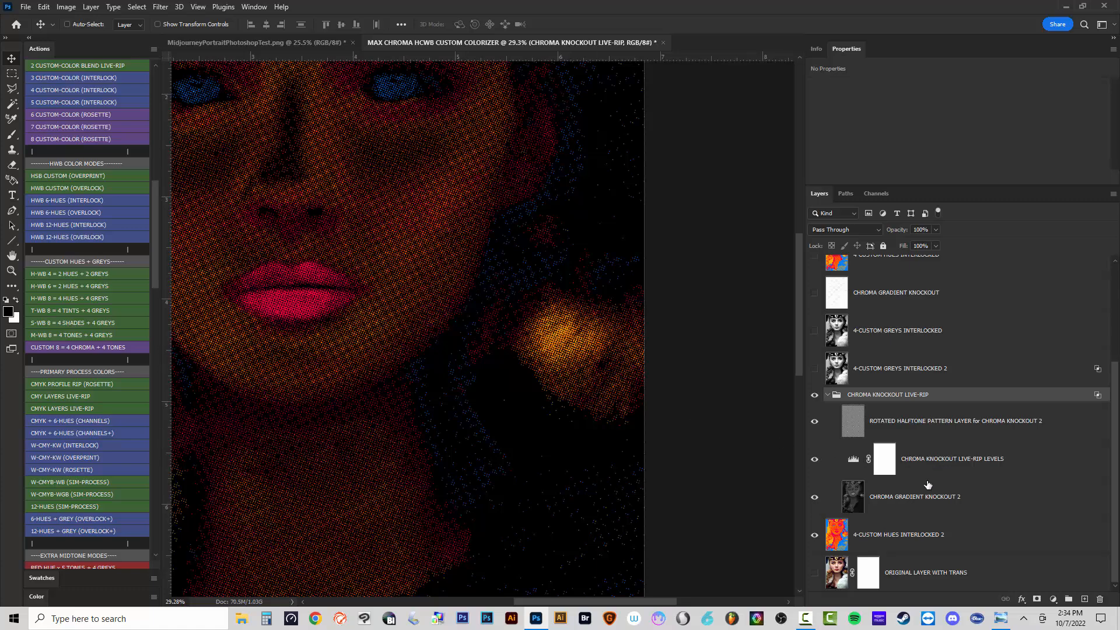
{"action": "left_click", "coordinate": [815, 370]}
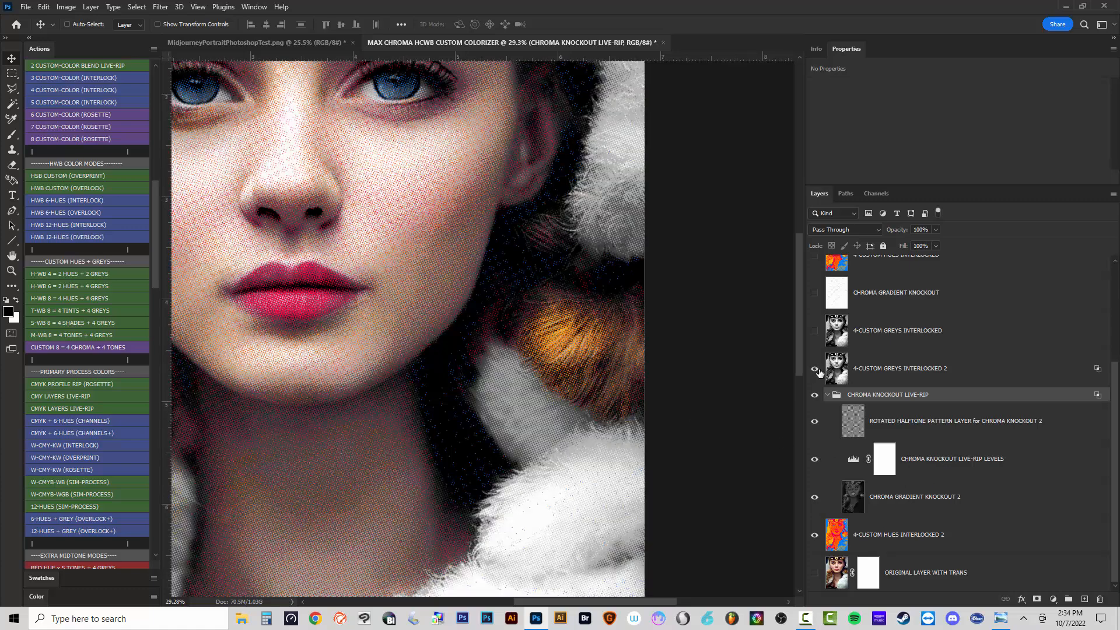
{"action": "left_click", "coordinate": [916, 372]}
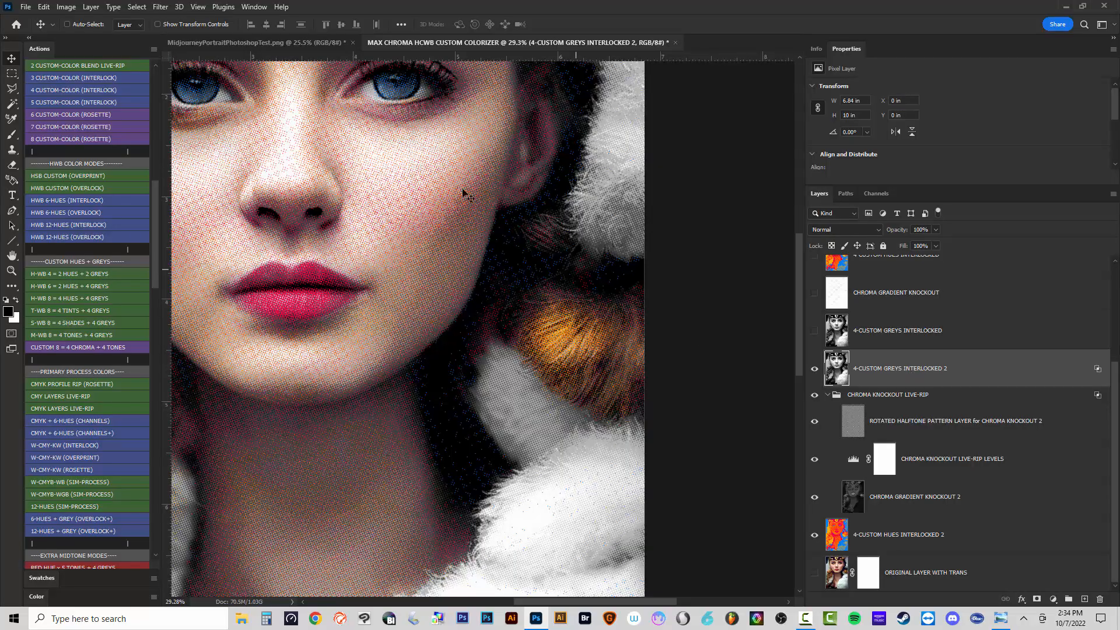
Open the CHROMA KNOCKOUT LIVE-RIP LEVELS adjustment and try its white input level, leaving it at 255.
{"action": "scroll", "coordinate": [467, 195], "scroll_direction": "up", "scroll_amount": 5}
{"action": "scroll", "coordinate": [534, 261], "scroll_direction": "down", "scroll_amount": 4}
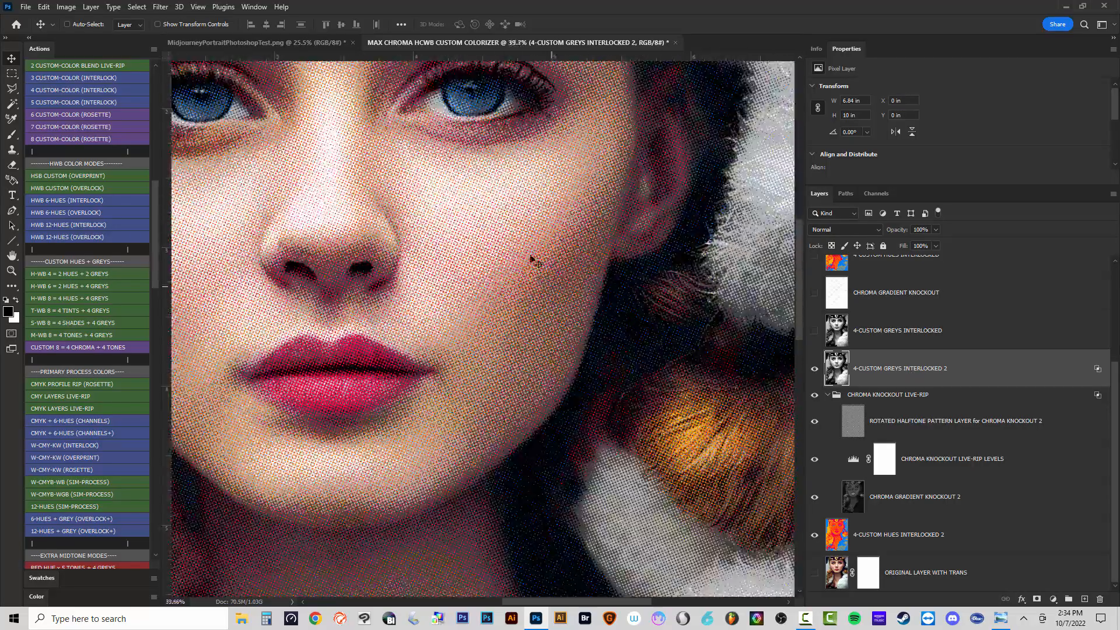
{"action": "scroll", "coordinate": [533, 261], "scroll_direction": "down", "scroll_amount": 1}
{"action": "left_click", "coordinate": [853, 459]}
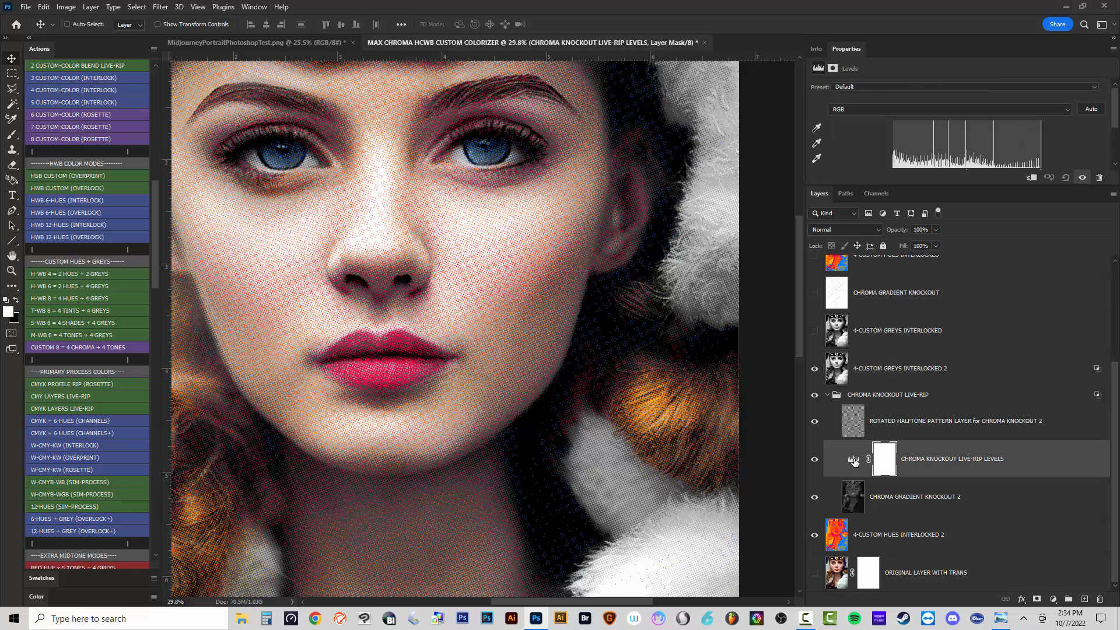
{"action": "left_click", "coordinate": [854, 460]}
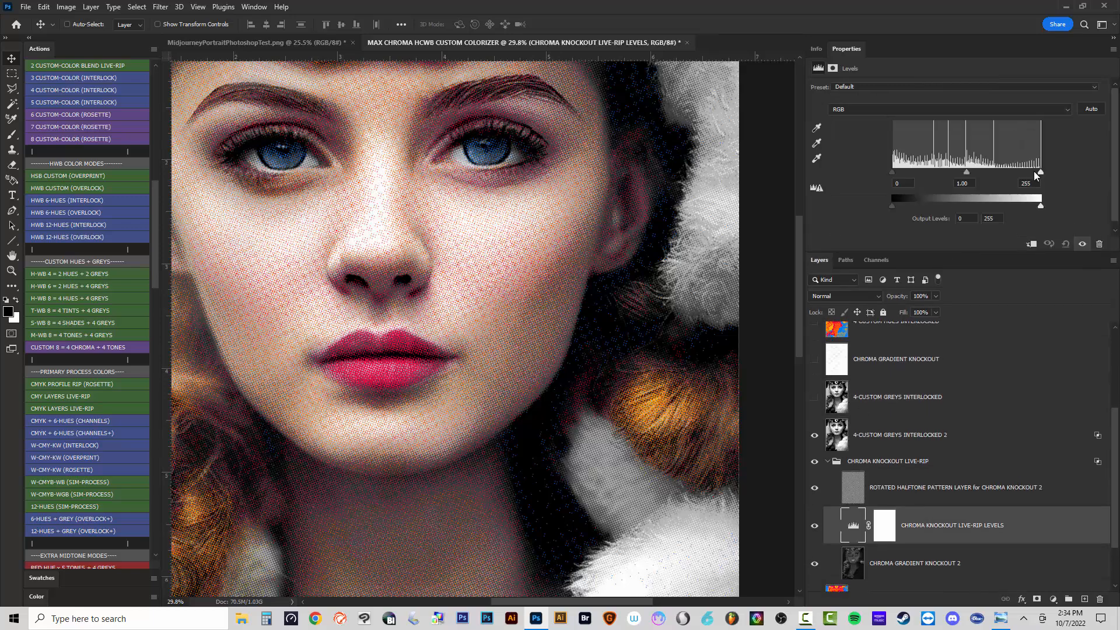
{"action": "mouse_move", "coordinate": [1035, 171]}
{"action": "left_mouse_down"}
{"action": "mouse_move", "coordinate": [988, 173]}
{"action": "mouse_move", "coordinate": [1059, 167]}
{"action": "left_mouse_up"}
Hide 4-CUSTOM GREYS INTERLOCKED 2 and try the white input level on the hue dots alone, ending at 255.
{"action": "left_click", "coordinate": [813, 437]}
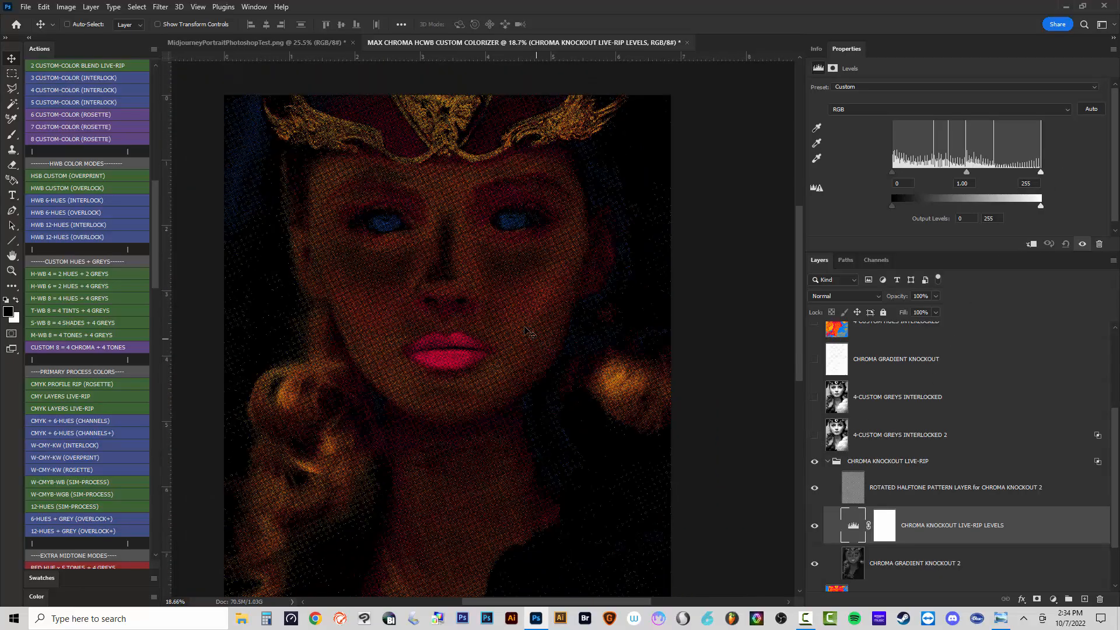
{"action": "scroll", "coordinate": [521, 300], "scroll_direction": "up", "scroll_amount": 8}
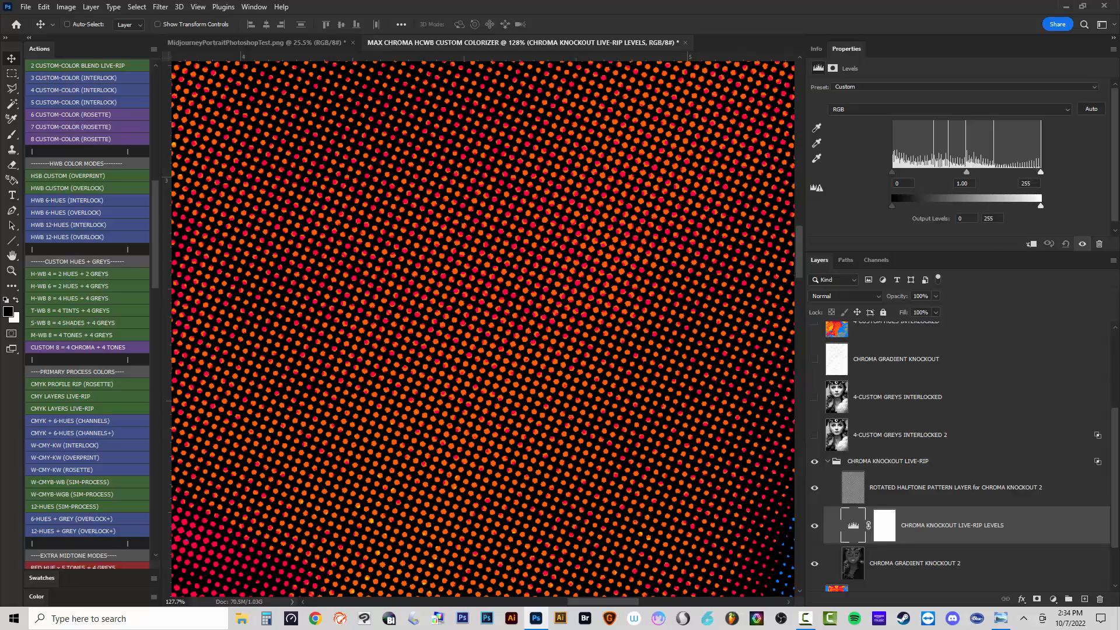
{"action": "left_click_drag", "start_coordinate": [1038, 169], "coordinate": [1069, 173]}
{"action": "scroll", "coordinate": [574, 304], "scroll_direction": "down", "scroll_amount": 5}
{"action": "scroll", "coordinate": [574, 305], "scroll_direction": "down", "scroll_amount": 3}
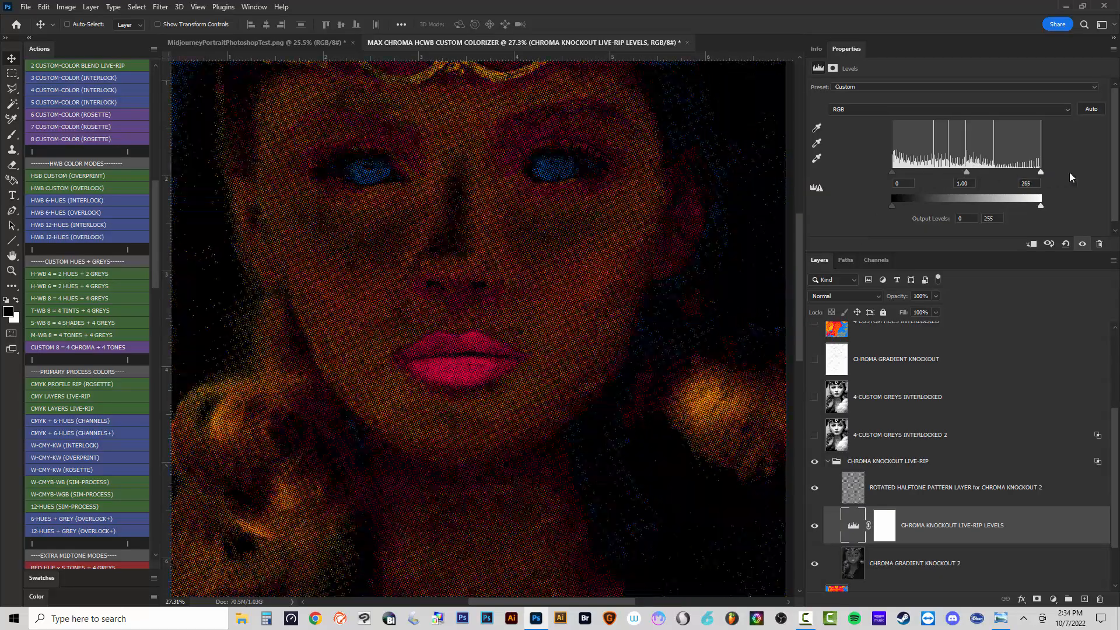
Show 4-CUSTOM GREYS INTERLOCKED 2, lower the knockout levels' white input to 94, and inspect the enlarged hue dots on the face.
{"action": "left_click", "coordinate": [817, 443]}
{"action": "scroll", "coordinate": [658, 281], "scroll_direction": "up", "scroll_amount": 8}
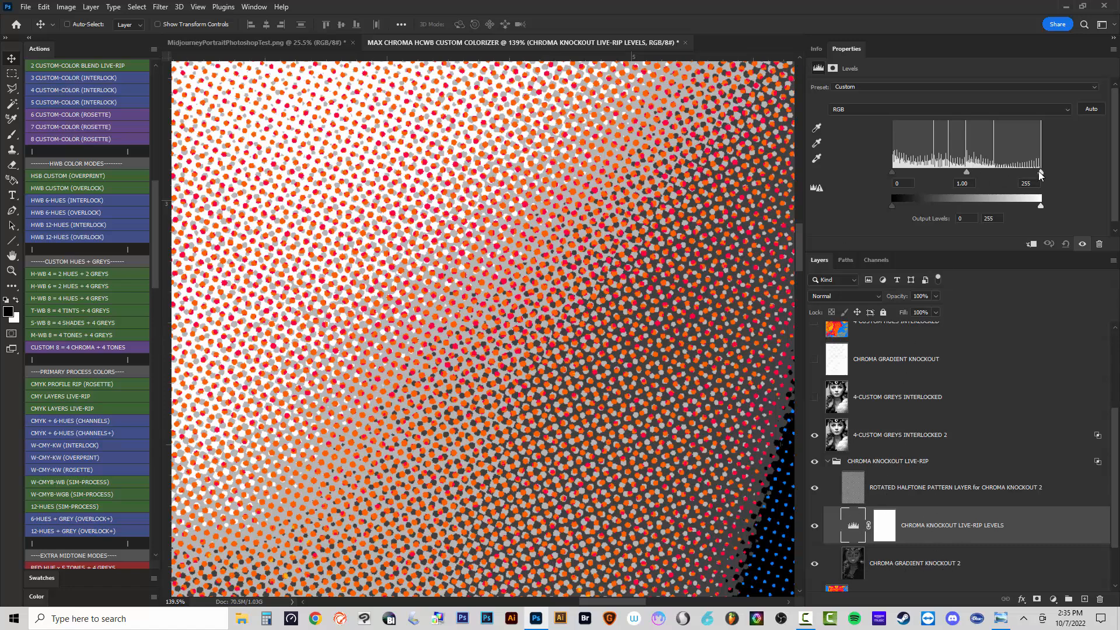
{"action": "left_click_drag", "start_coordinate": [1038, 172], "coordinate": [946, 179]}
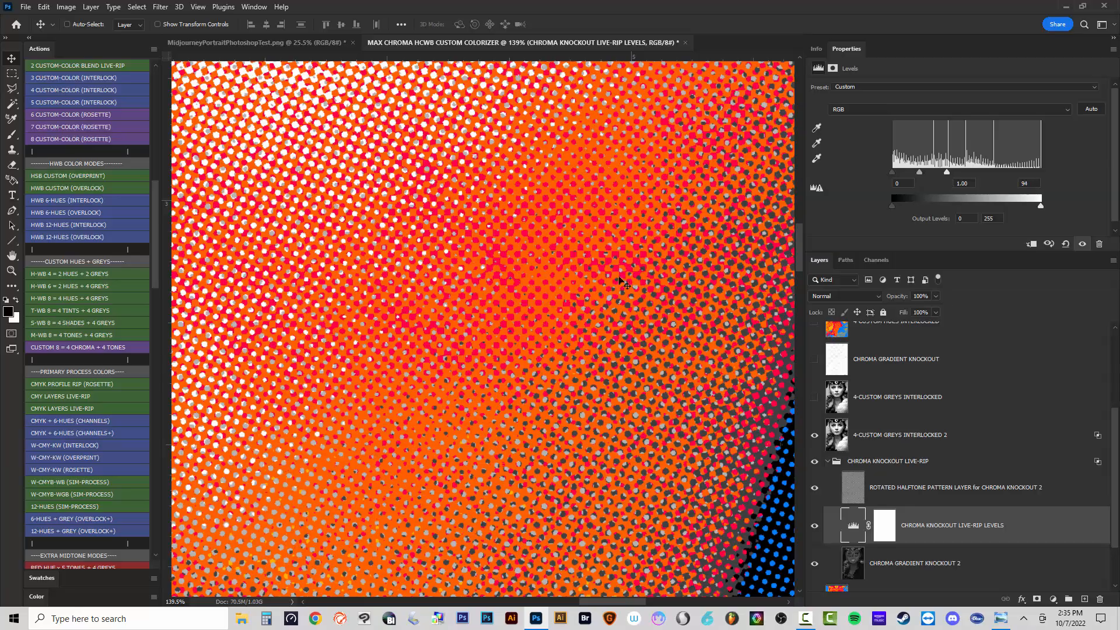
{"action": "scroll", "coordinate": [620, 279], "scroll_direction": "up", "scroll_amount": 5}
{"action": "scroll", "coordinate": [500, 286], "scroll_direction": "down", "scroll_amount": 4}
{"action": "scroll", "coordinate": [500, 286], "scroll_direction": "down", "scroll_amount": 5}
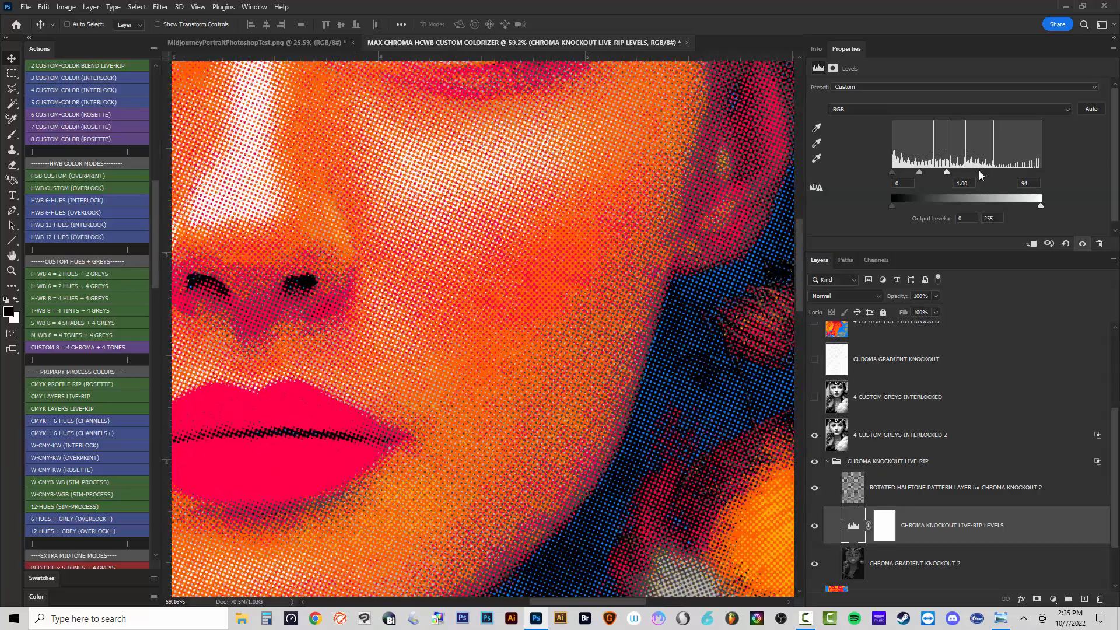
Set the knockout levels' white input back to 255 and the midtone input to 1.31, and check the face.
{"action": "left_click_drag", "start_coordinate": [951, 174], "coordinate": [1066, 168]}
{"action": "scroll", "coordinate": [529, 285], "scroll_direction": "down", "scroll_amount": 5}
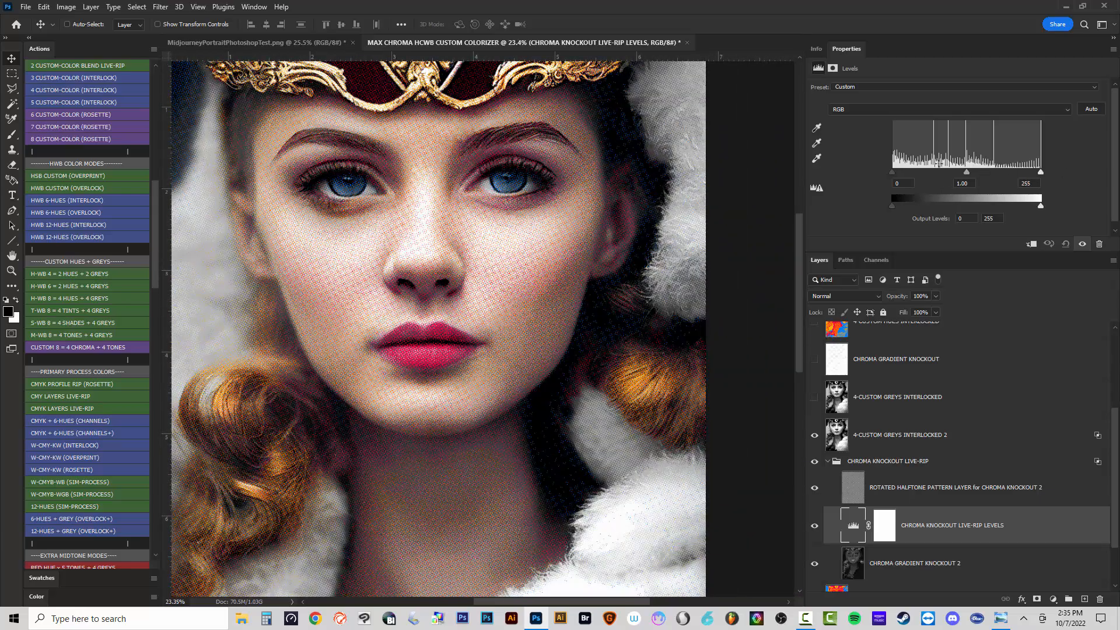
{"action": "mouse_move", "coordinate": [897, 170]}
{"action": "left_mouse_down"}
{"action": "mouse_move", "coordinate": [928, 173]}
{"action": "mouse_move", "coordinate": [894, 174]}
{"action": "left_mouse_up"}
{"action": "left_click_drag", "start_coordinate": [970, 173], "coordinate": [955, 173]}
{"action": "scroll", "coordinate": [670, 251], "scroll_direction": "up", "scroll_amount": 5}
{"action": "scroll", "coordinate": [680, 271], "scroll_direction": "down", "scroll_amount": 3}
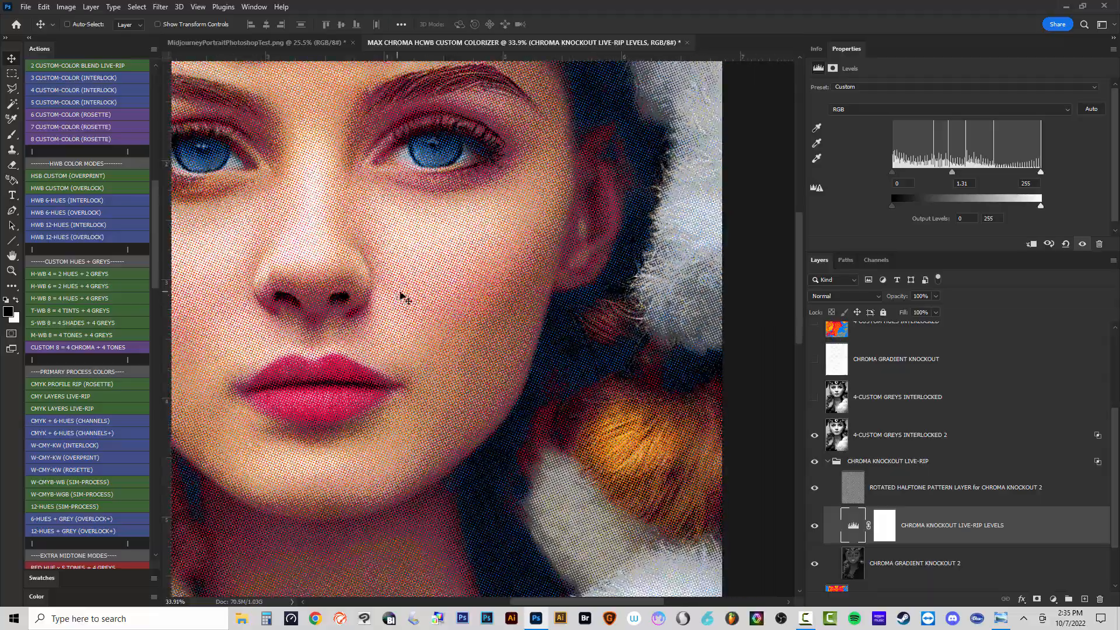
Check the face halftone and set the knockout levels' midtone input to 1.15.
{"action": "scroll", "coordinate": [450, 342], "scroll_direction": "up", "scroll_amount": 2}
{"action": "scroll", "coordinate": [583, 295], "scroll_direction": "down", "scroll_amount": 5}
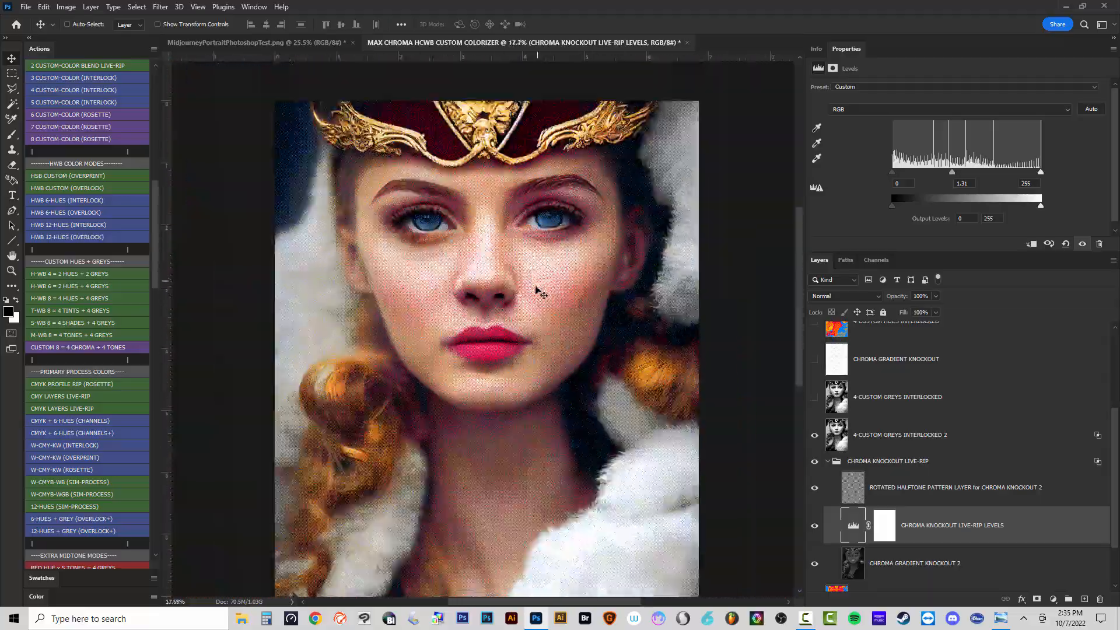
{"action": "scroll", "coordinate": [537, 291], "scroll_direction": "down", "scroll_amount": 1}
{"action": "left_click_drag", "start_coordinate": [957, 173], "coordinate": [961, 171]}
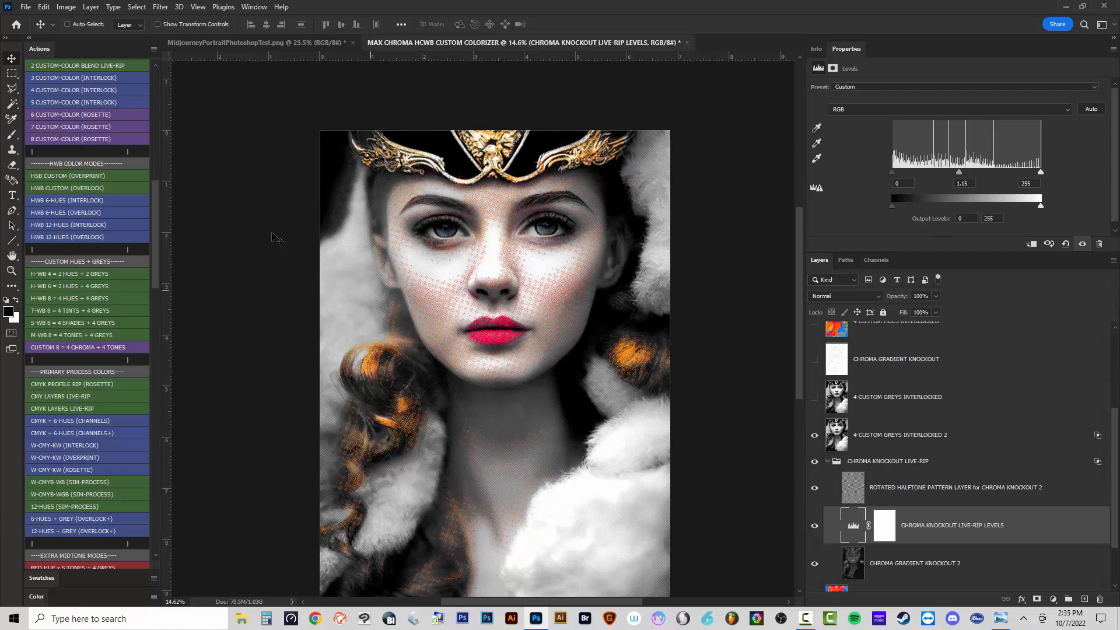
Run the NEW MERGED COMPOSITE LAYER action above MERGED COMPOSITE (BLURRED) and inspect the halftone dots on the face.
{"action": "scroll", "coordinate": [950, 458], "scroll_direction": "up", "scroll_amount": 3}
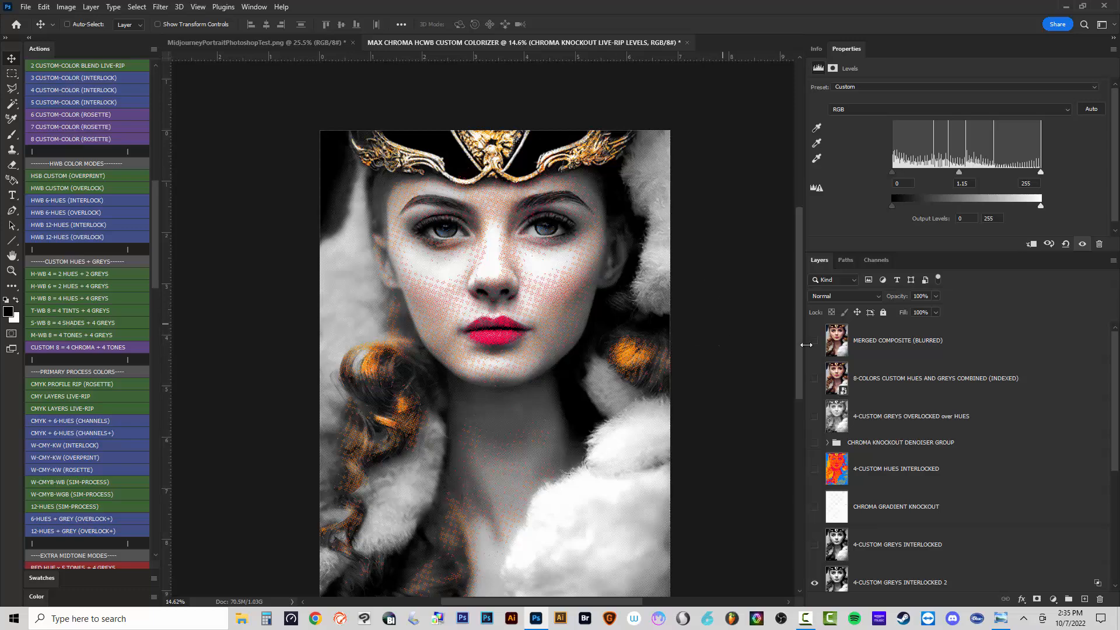
{"action": "left_click", "coordinate": [949, 350]}
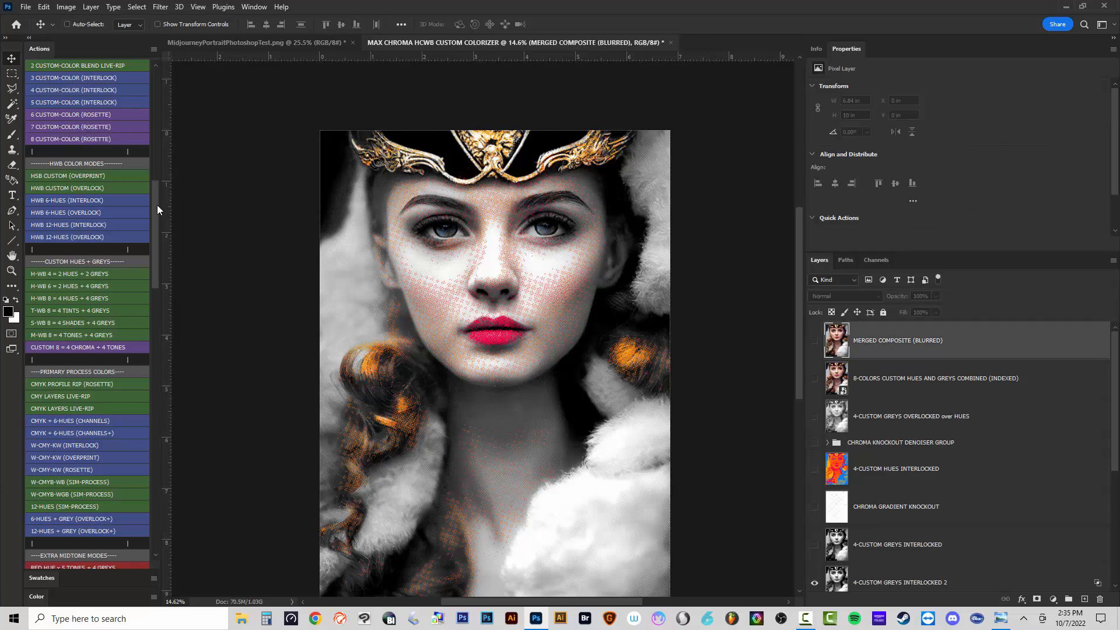
{"action": "left_click_drag", "start_coordinate": [156, 205], "coordinate": [153, 122]}
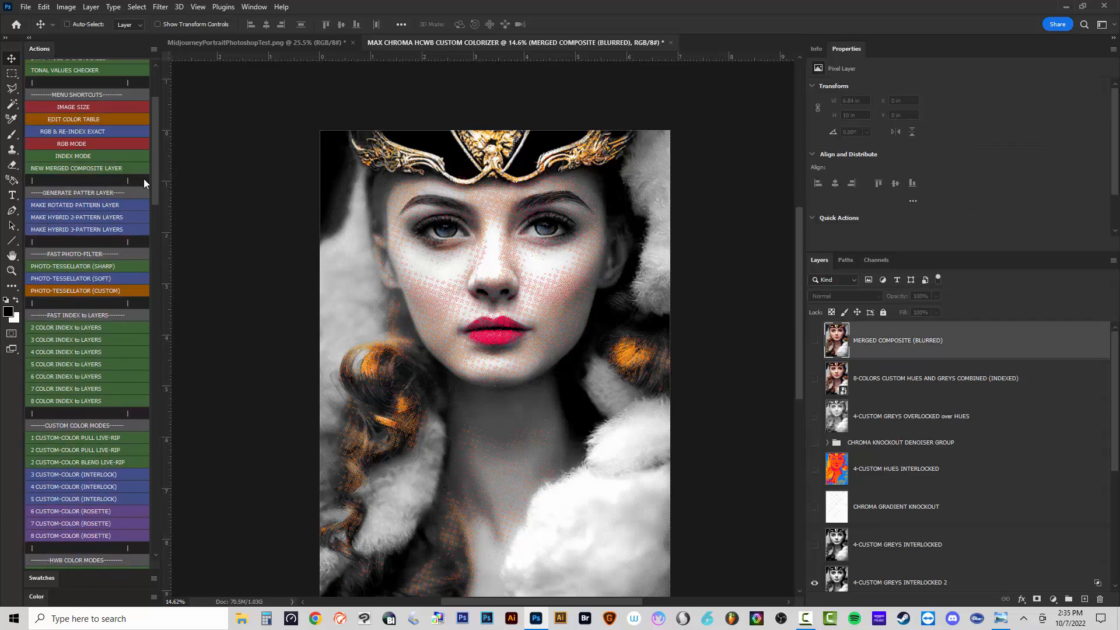
{"action": "left_click", "coordinate": [79, 168]}
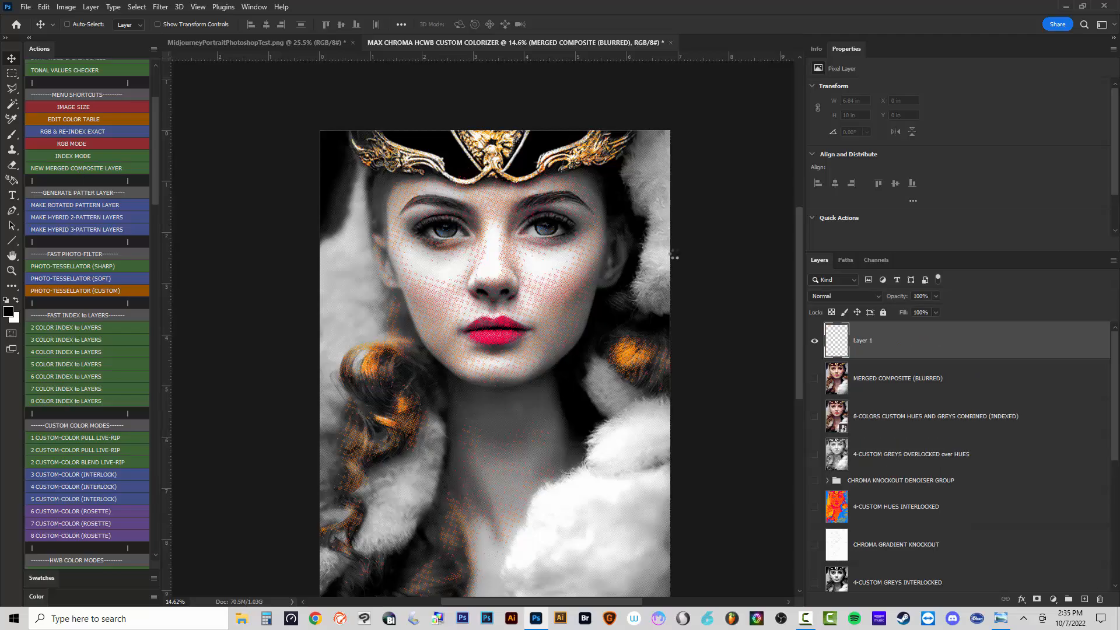
{"action": "scroll", "coordinate": [584, 253], "scroll_direction": "up", "scroll_amount": 5}
{"action": "scroll", "coordinate": [483, 365], "scroll_direction": "up", "scroll_amount": 2}
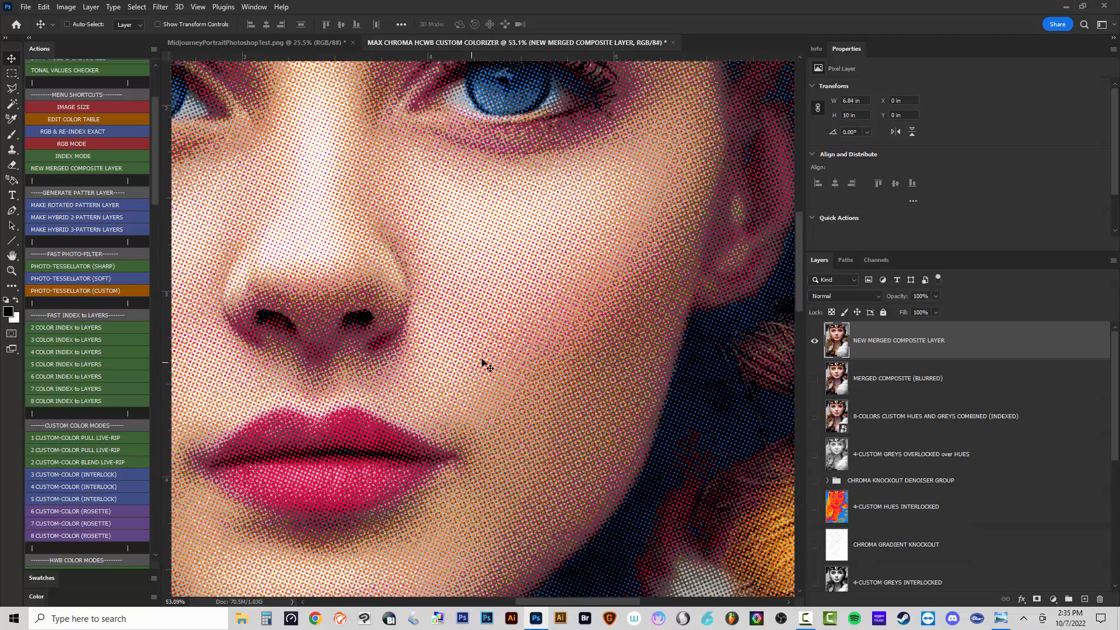
{"action": "scroll", "coordinate": [562, 304], "scroll_direction": "down", "scroll_amount": 3}
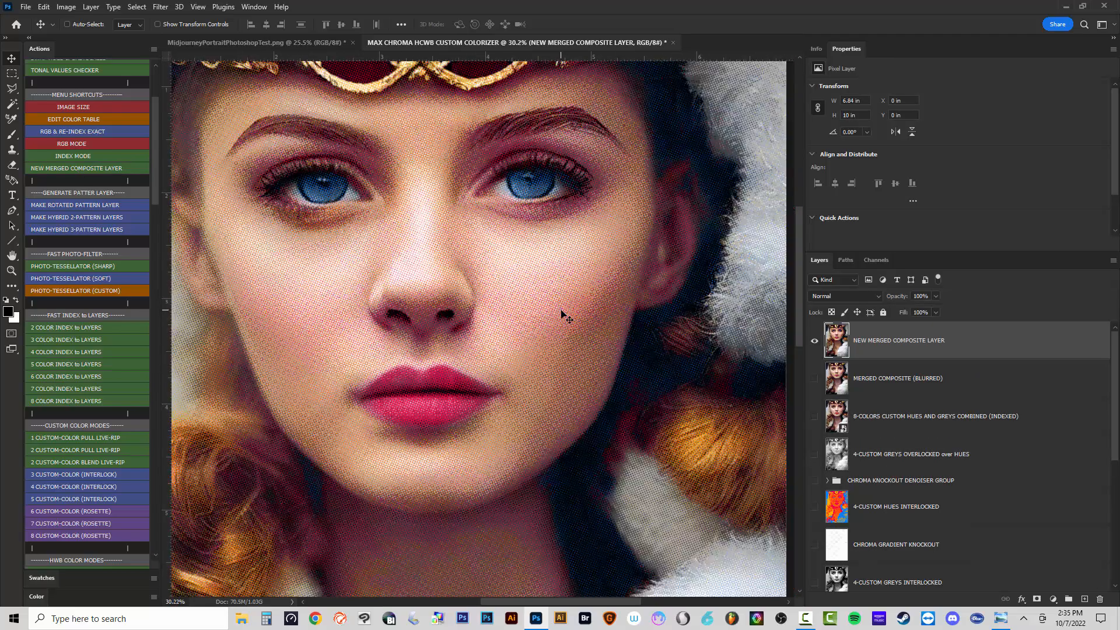
Flatten the image to a single background layer and inspect the face at close range.
{"action": "left_click", "coordinate": [90, 6]}
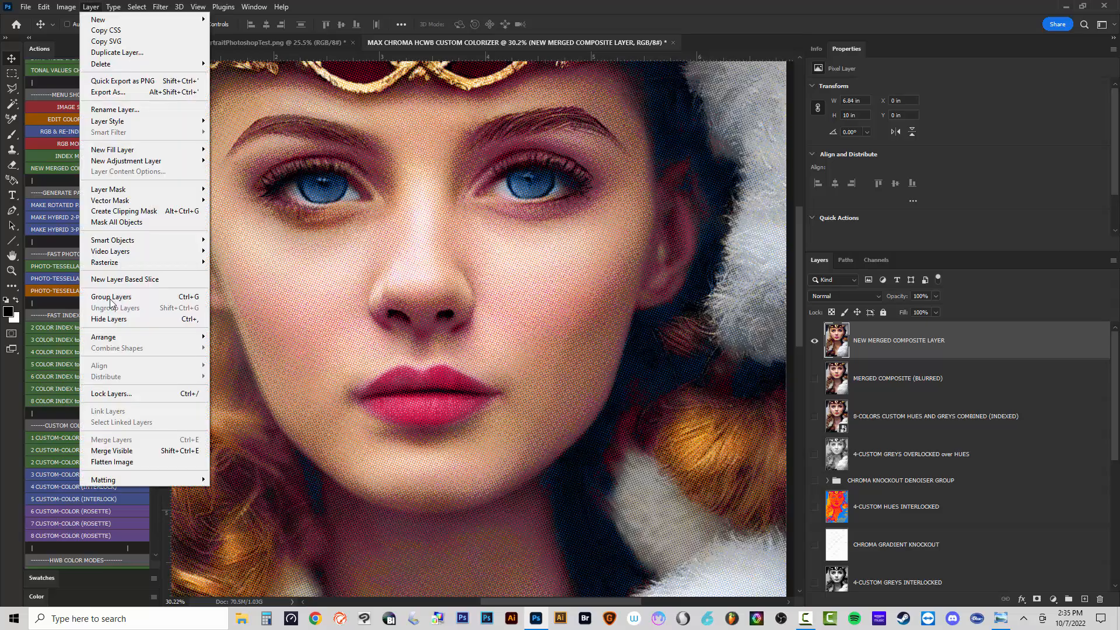
{"action": "left_click", "coordinate": [132, 462]}
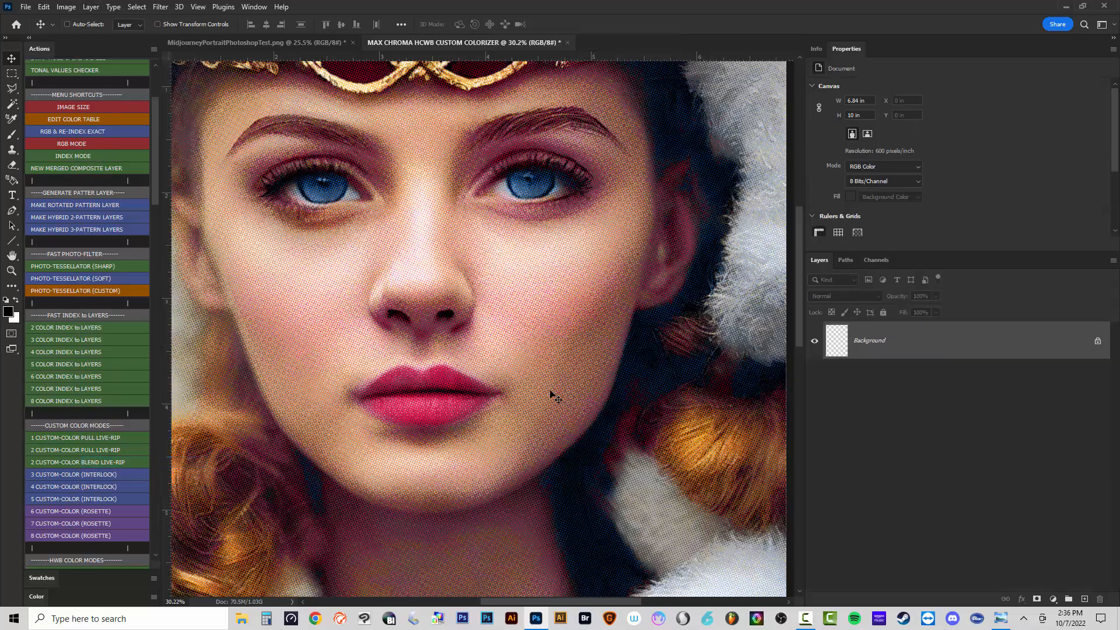
{"action": "scroll", "coordinate": [558, 373], "scroll_direction": "up", "scroll_amount": 10}
{"action": "scroll", "coordinate": [623, 359], "scroll_direction": "down", "scroll_amount": 10}
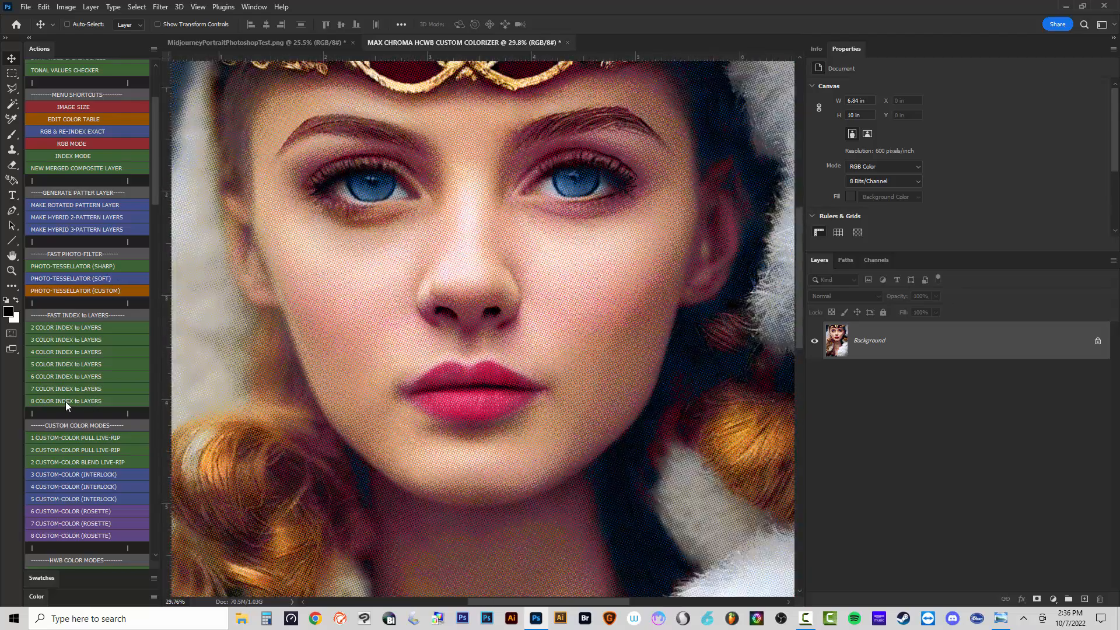
Run the 8 COLOR INDEX to LAYERS action, give the layer list more room, and hide MERGED COLOR COMPOSITE.
{"action": "left_click", "coordinate": [67, 400]}
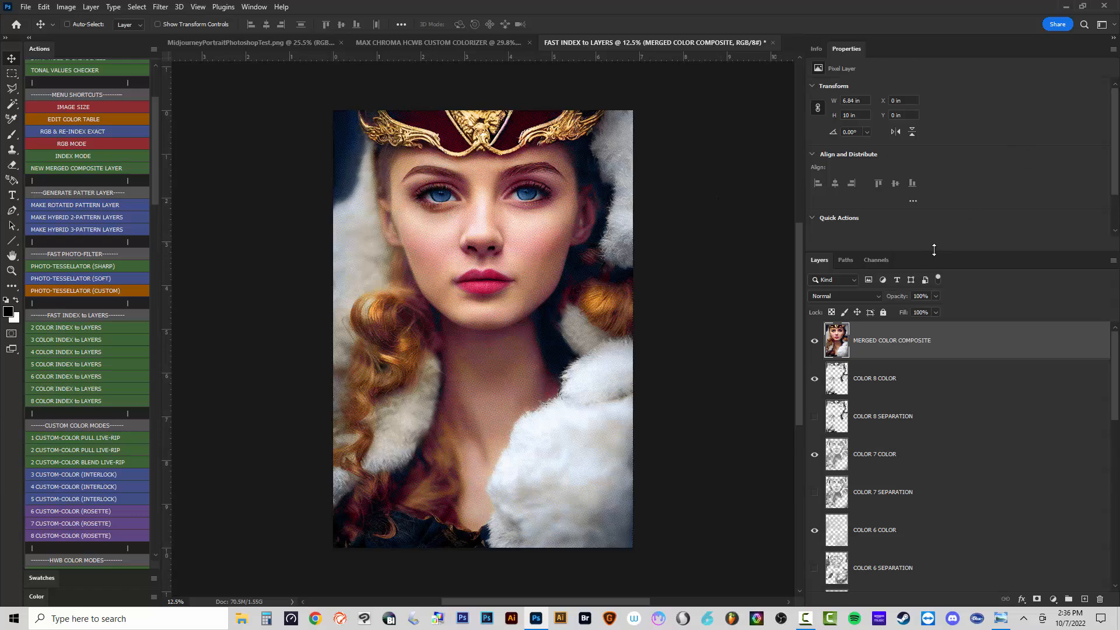
{"action": "left_click_drag", "start_coordinate": [932, 252], "coordinate": [925, 129]}
{"action": "left_click", "coordinate": [814, 274]}
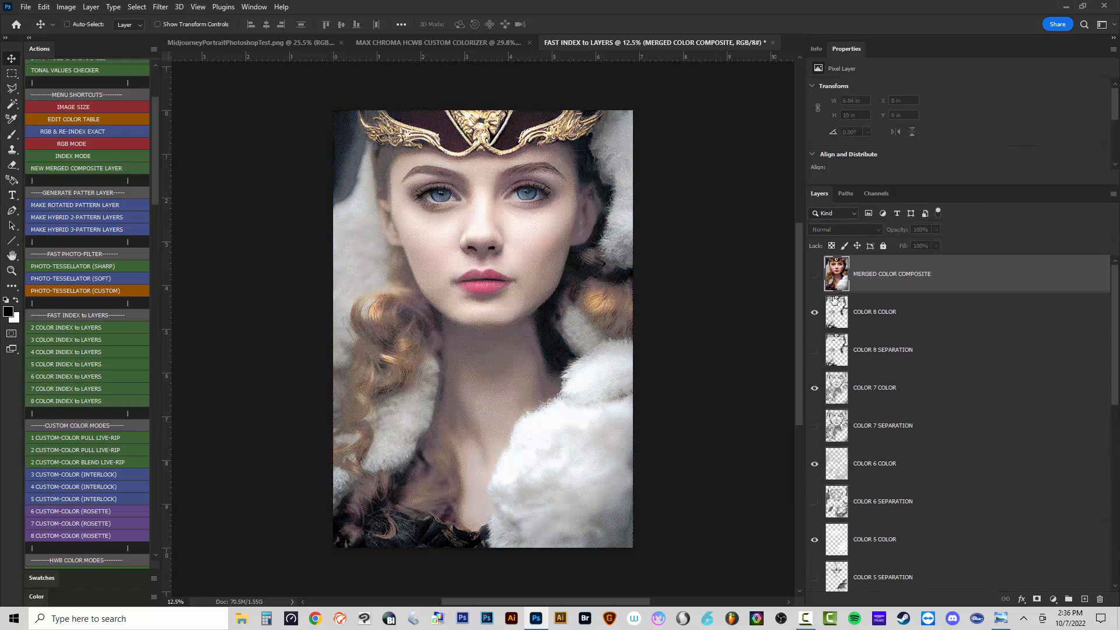
Select the eight SEPARATION layers, COLOR 1 through COLOR 8, and move them below the WHITE BACKGROUND layer.
{"action": "scroll", "coordinate": [925, 404], "scroll_direction": "down", "scroll_amount": 8}
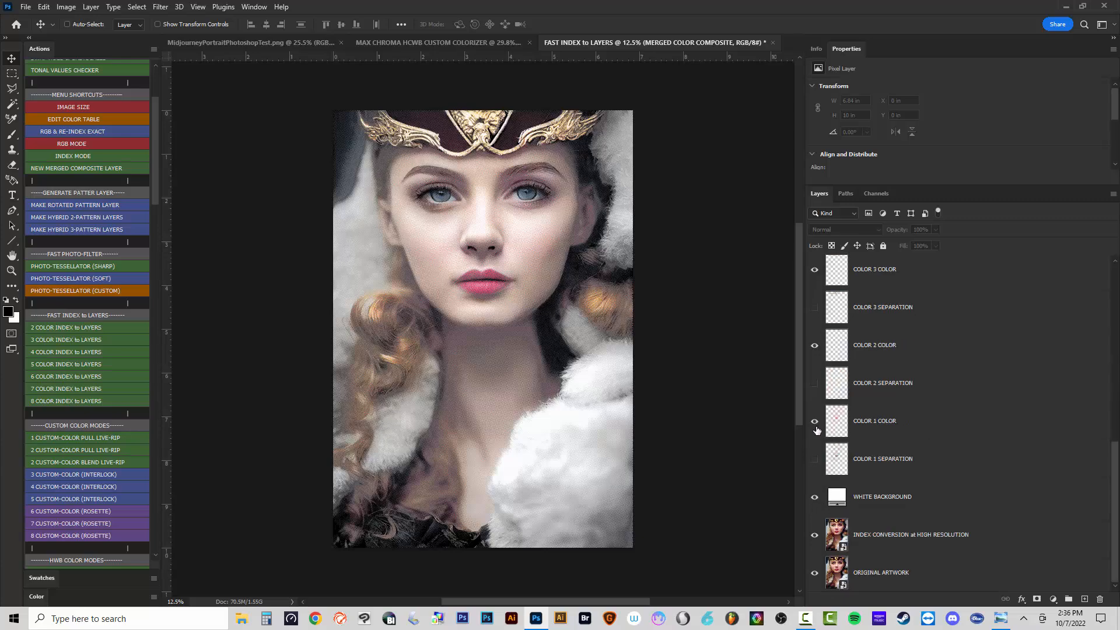
{"action": "left_click", "coordinate": [885, 458]}
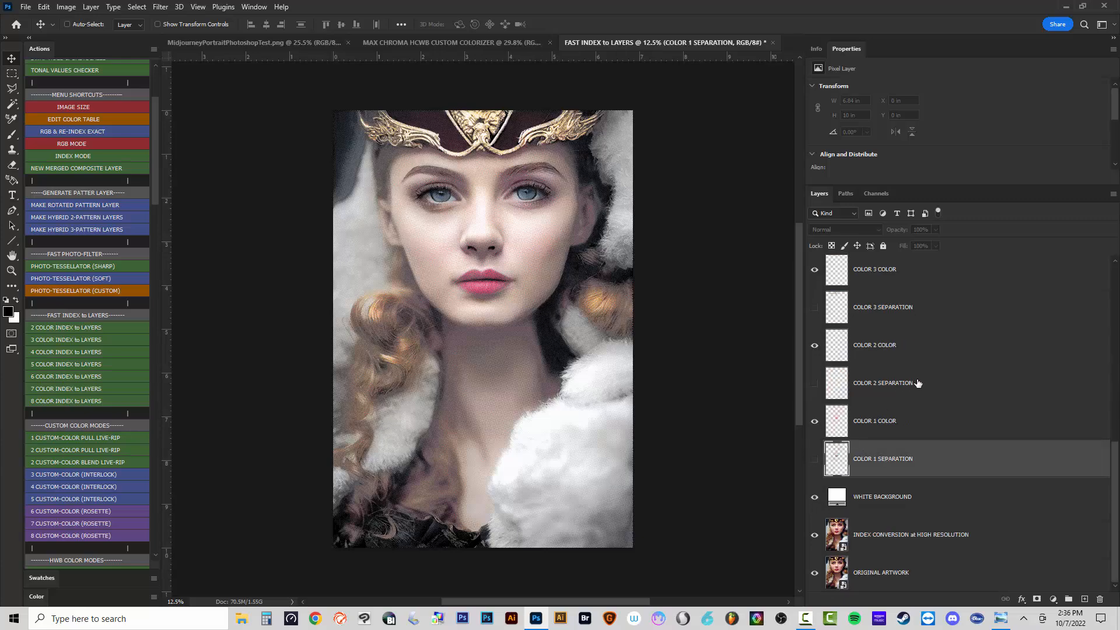
{"action": "left_click", "coordinate": [914, 382], "text": "ctrl"}
{"action": "left_click", "coordinate": [913, 319], "text": "ctrl"}
{"action": "scroll", "coordinate": [910, 350], "scroll_direction": "up", "scroll_amount": 3}
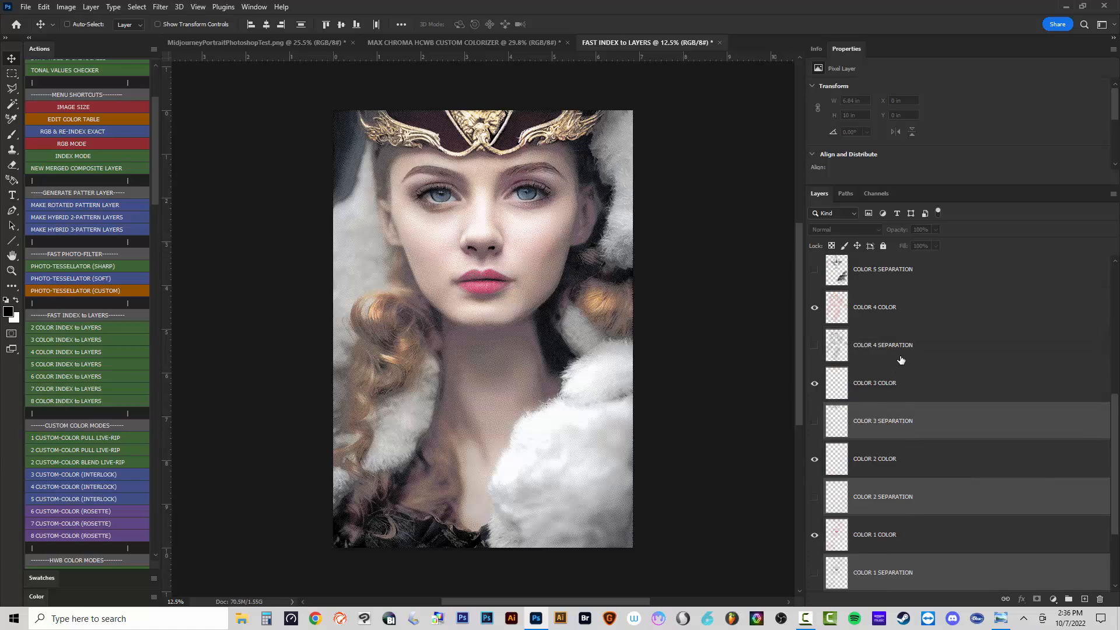
{"action": "left_click", "coordinate": [895, 338], "text": "ctrl"}
{"action": "left_click", "coordinate": [895, 272], "text": "ctrl"}
{"action": "scroll", "coordinate": [901, 379], "scroll_direction": "up", "scroll_amount": 2}
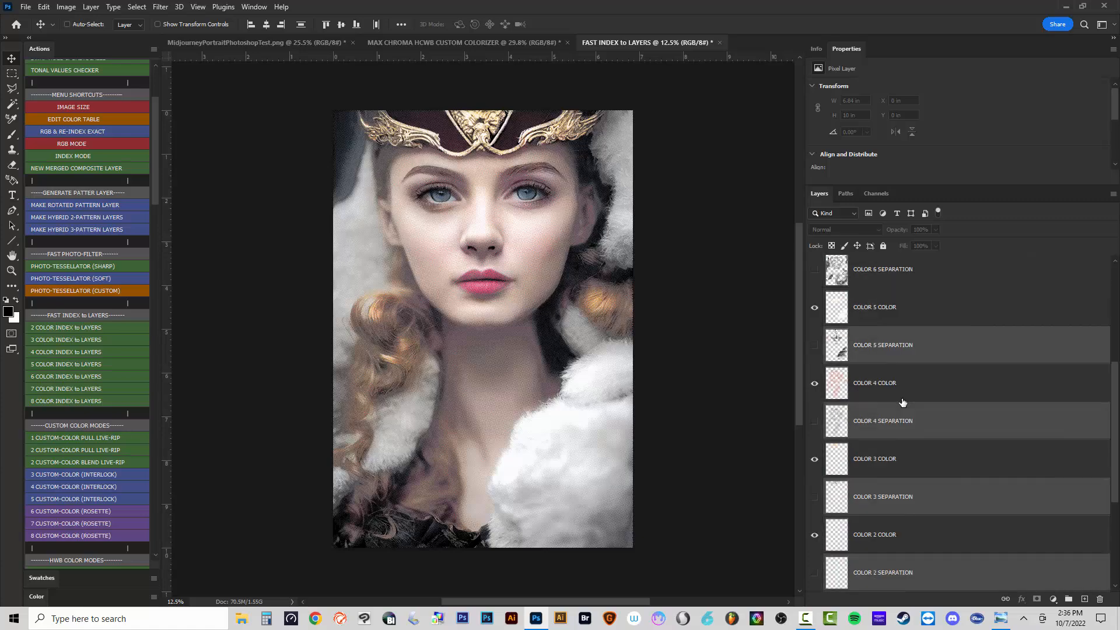
{"action": "left_click", "coordinate": [896, 281], "text": "ctrl"}
{"action": "scroll", "coordinate": [894, 350], "scroll_direction": "up", "scroll_amount": 4}
{"action": "left_click", "coordinate": [894, 343], "text": "ctrl"}
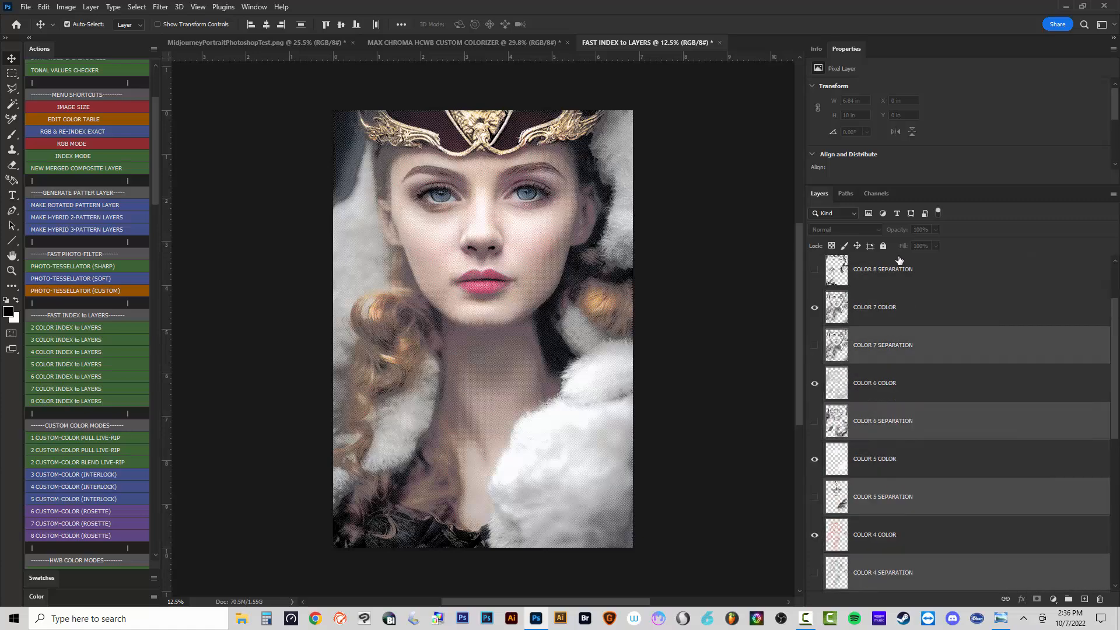
{"action": "left_click", "coordinate": [898, 263], "text": "ctrl"}
{"action": "scroll", "coordinate": [930, 431], "scroll_direction": "down", "scroll_amount": 9}
{"action": "left_click_drag", "start_coordinate": [903, 460], "coordinate": [902, 513]}
Select the WHITE BACKGROUND layer and enlarge the canvas outward with the Crop tool to add a border around the portrait.
{"action": "scroll", "coordinate": [888, 445], "scroll_direction": "up", "scroll_amount": 7}
{"action": "left_click", "coordinate": [909, 503]}
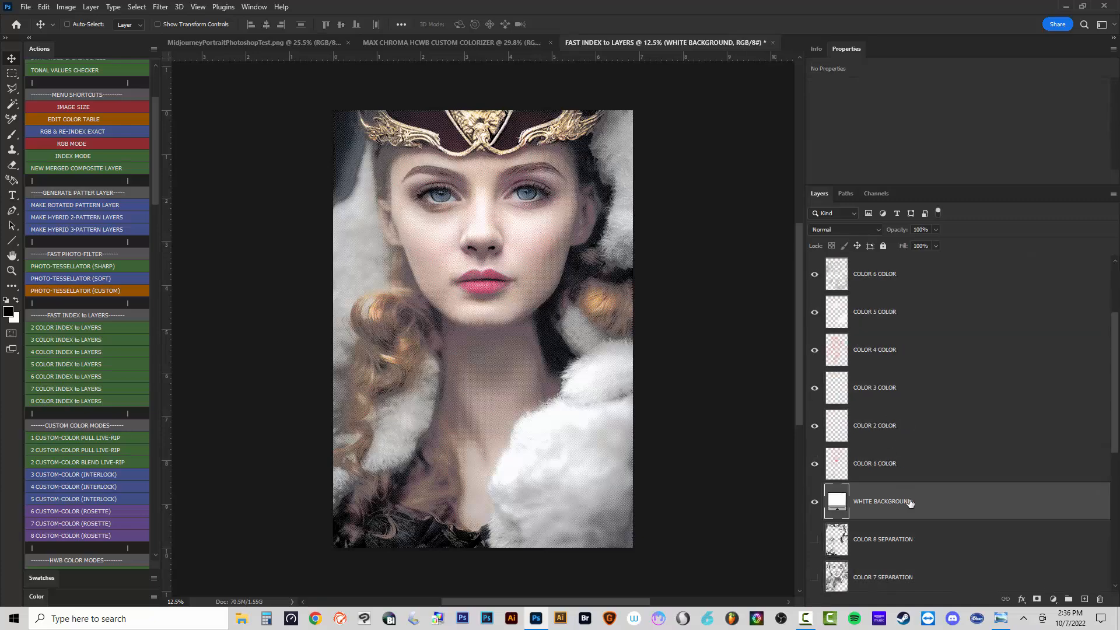
{"action": "scroll", "coordinate": [902, 483], "scroll_direction": "up", "scroll_amount": 3}
{"action": "scroll", "coordinate": [884, 400], "scroll_direction": "down", "scroll_amount": 3}
{"action": "scroll", "coordinate": [863, 425], "scroll_direction": "down", "scroll_amount": 2}
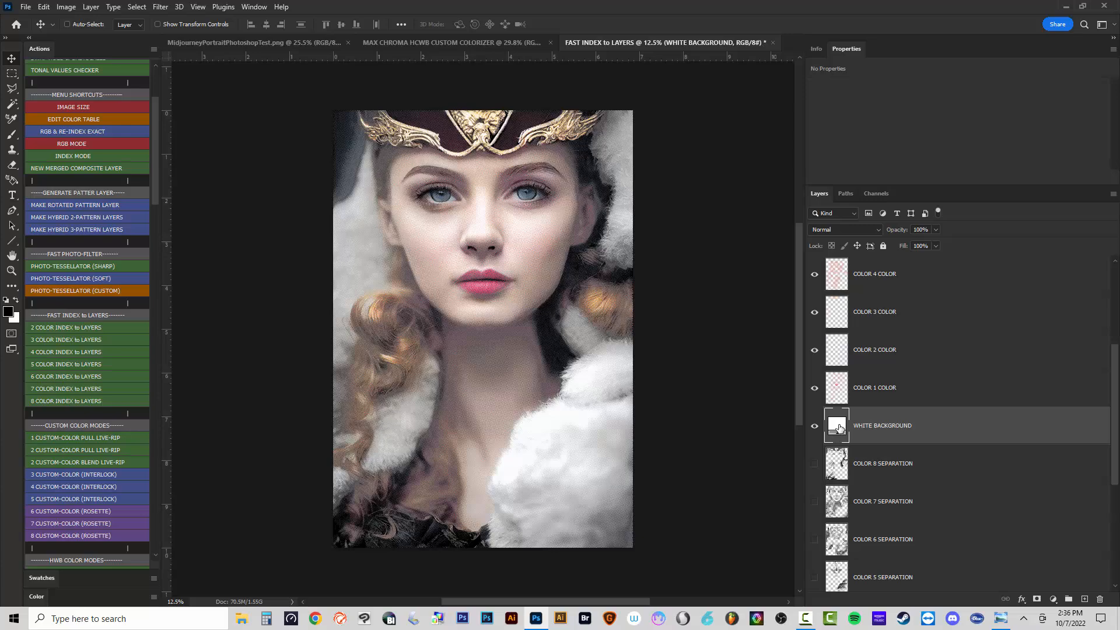
{"action": "double_click", "coordinate": [839, 428]}
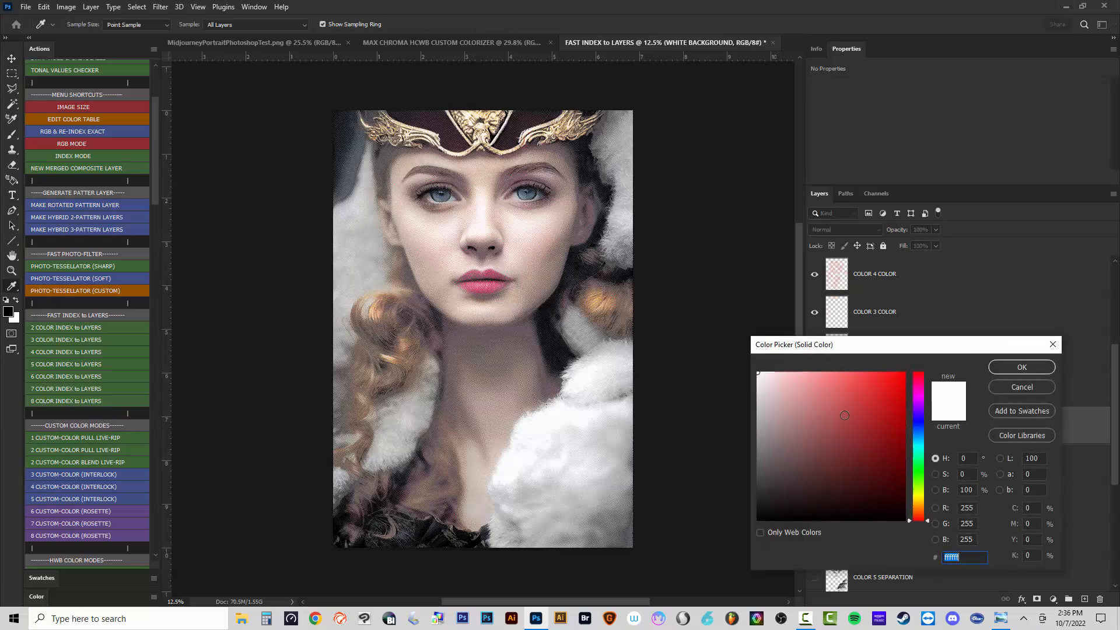
{"action": "left_click", "coordinate": [1006, 385]}
{"action": "left_click_drag", "start_coordinate": [345, 120], "coordinate": [314, 91]}
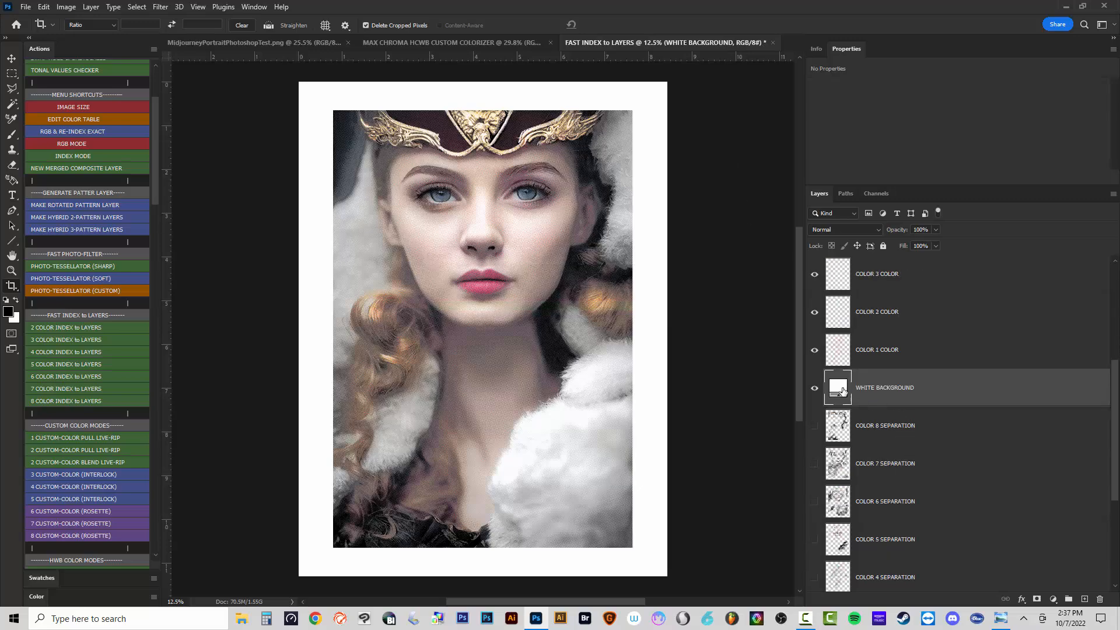
Change the WHITE BACKGROUND fill colour to a medium green.
{"action": "double_click", "coordinate": [842, 390]}
{"action": "left_click_drag", "start_coordinate": [823, 414], "coordinate": [856, 444]}
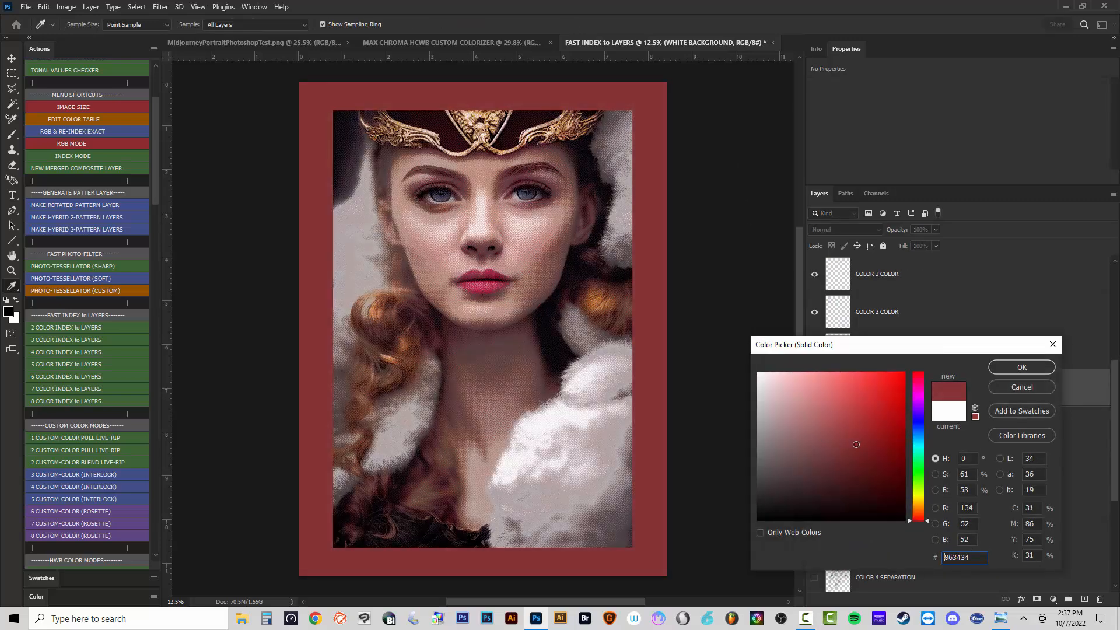
{"action": "mouse_move", "coordinate": [922, 453]}
{"action": "left_mouse_down"}
{"action": "mouse_move", "coordinate": [919, 437]}
{"action": "mouse_move", "coordinate": [918, 468]}
{"action": "left_mouse_up"}
{"action": "left_click", "coordinate": [1021, 367]}
{"action": "key", "text": "c"}
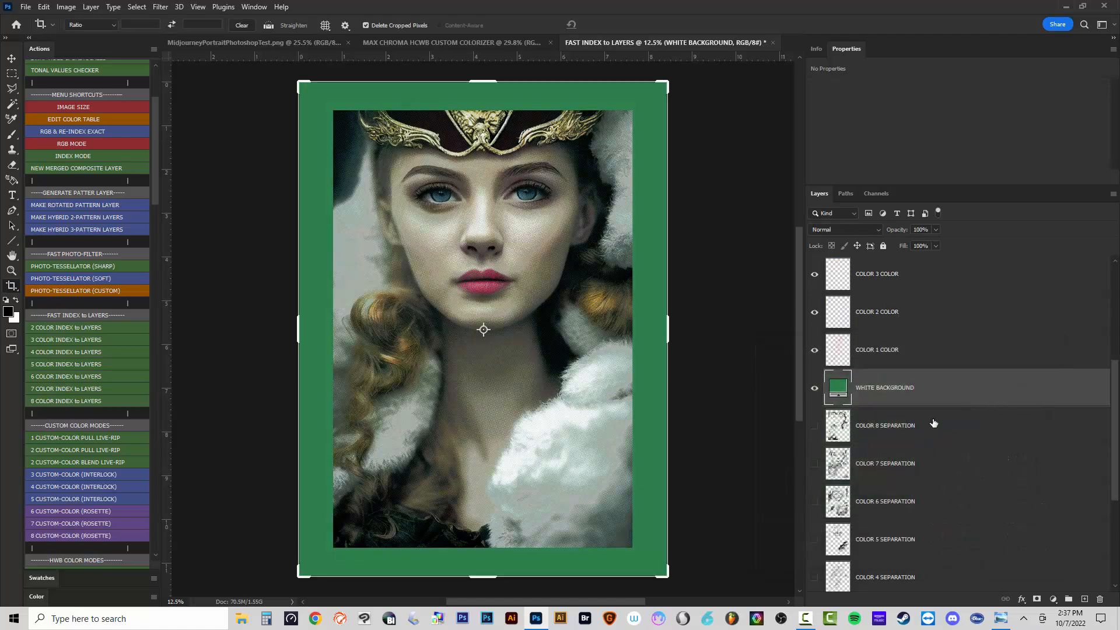
Hide all eight COLOR layers, COLOR 1 through COLOR 8, leaving only the green background.
{"action": "scroll", "coordinate": [810, 328], "scroll_direction": "up", "scroll_amount": 3}
{"action": "left_click", "coordinate": [814, 274]}
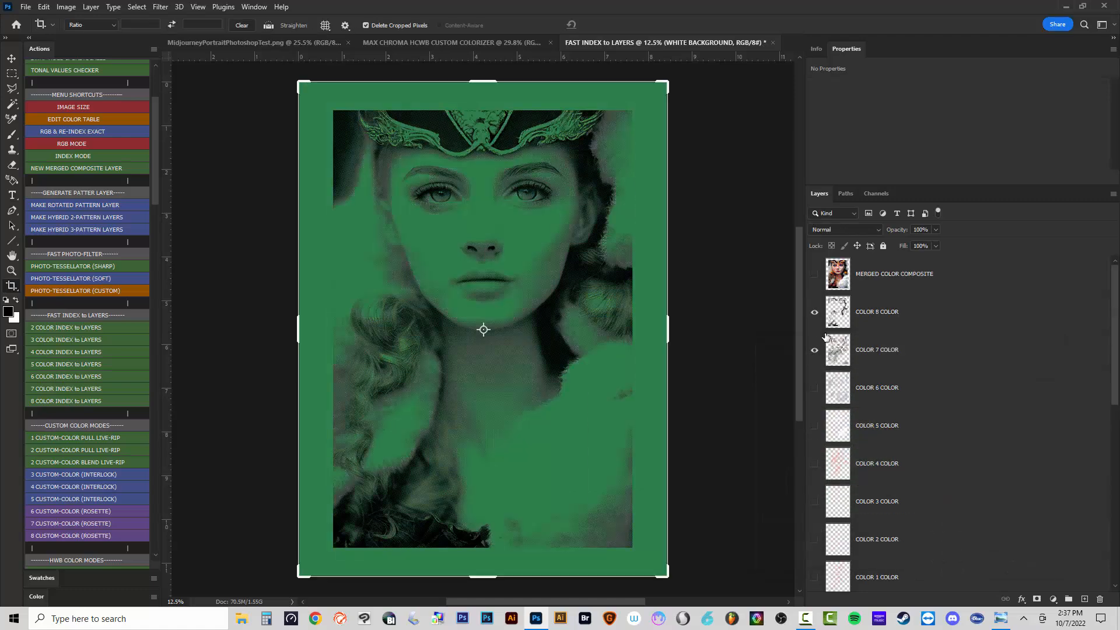
{"action": "left_click", "coordinate": [814, 312]}
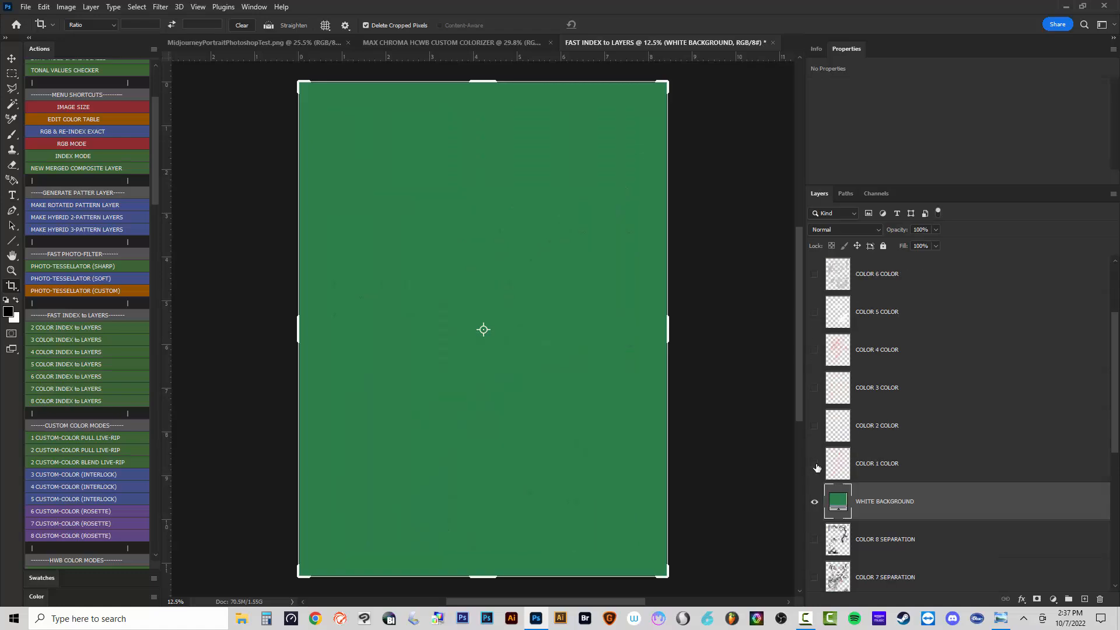
Show the layers one by one from COLOR 1 up to COLOR 8 to review how the print builds up.
{"action": "left_click", "coordinate": [815, 464]}
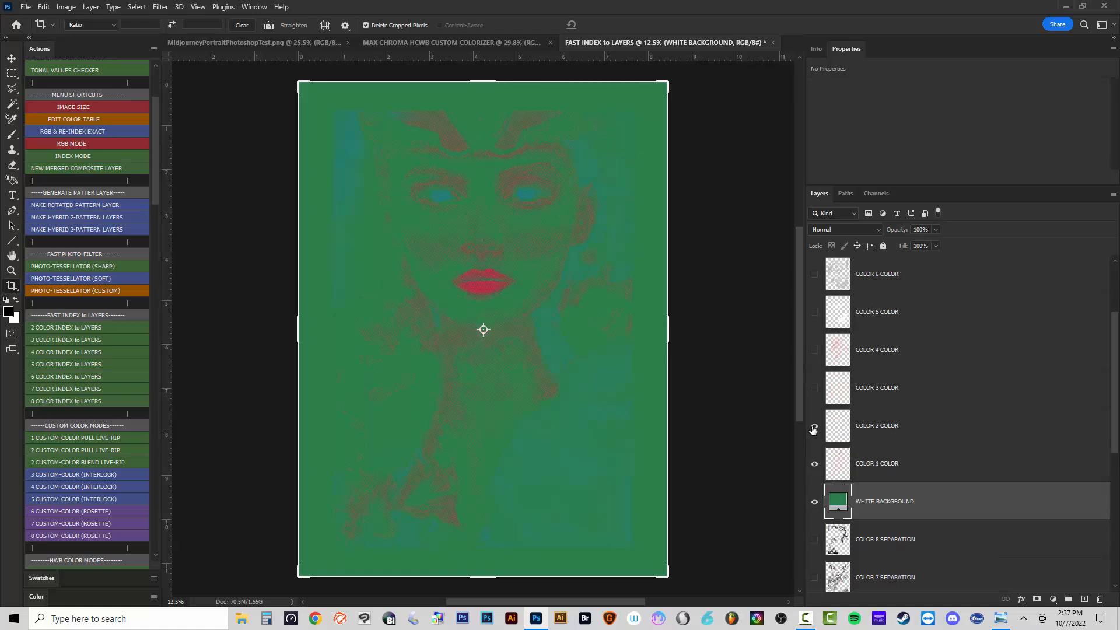
{"action": "left_click", "coordinate": [814, 388]}
{"action": "left_click", "coordinate": [814, 350]}
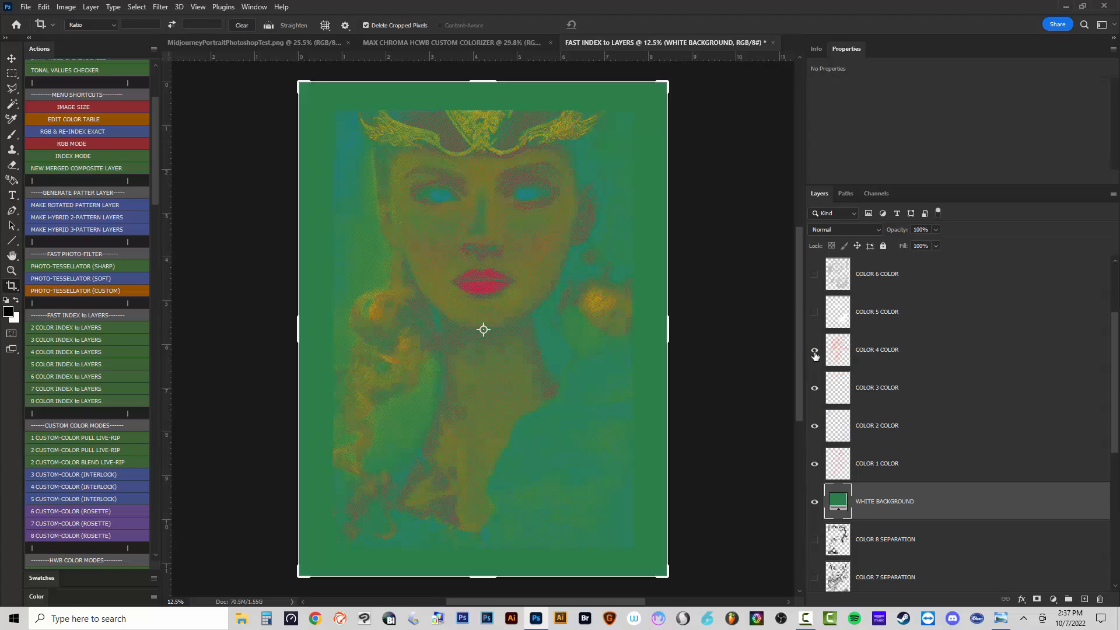
{"action": "left_click", "coordinate": [815, 316]}
{"action": "scroll", "coordinate": [816, 327], "scroll_direction": "up", "scroll_amount": 2}
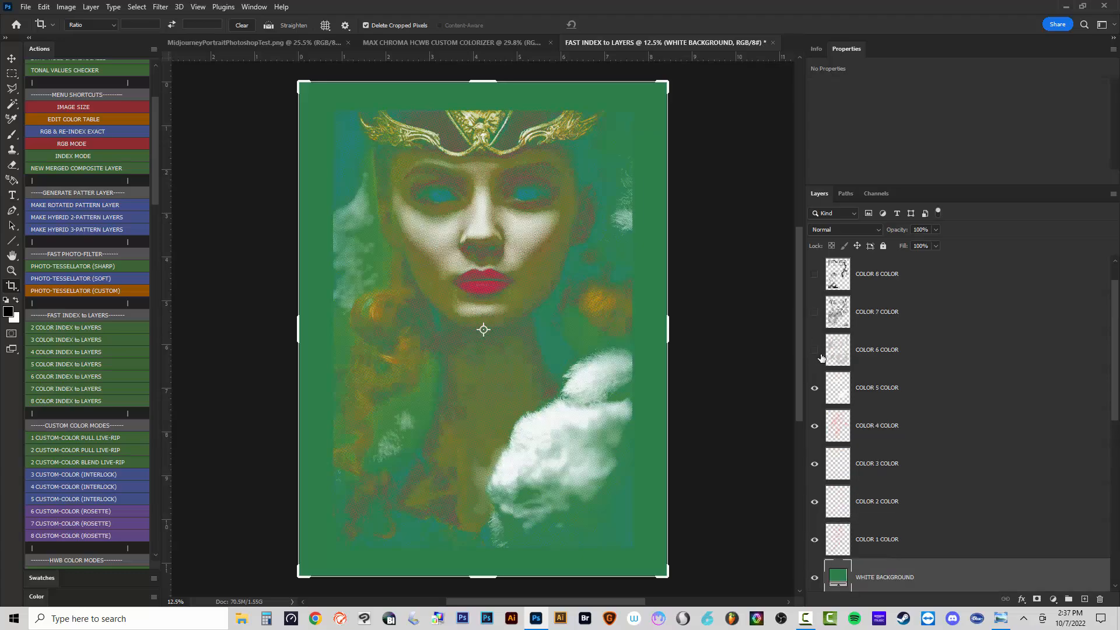
{"action": "left_click", "coordinate": [815, 350]}
{"action": "left_click", "coordinate": [815, 313]}
{"action": "left_click", "coordinate": [815, 275]}
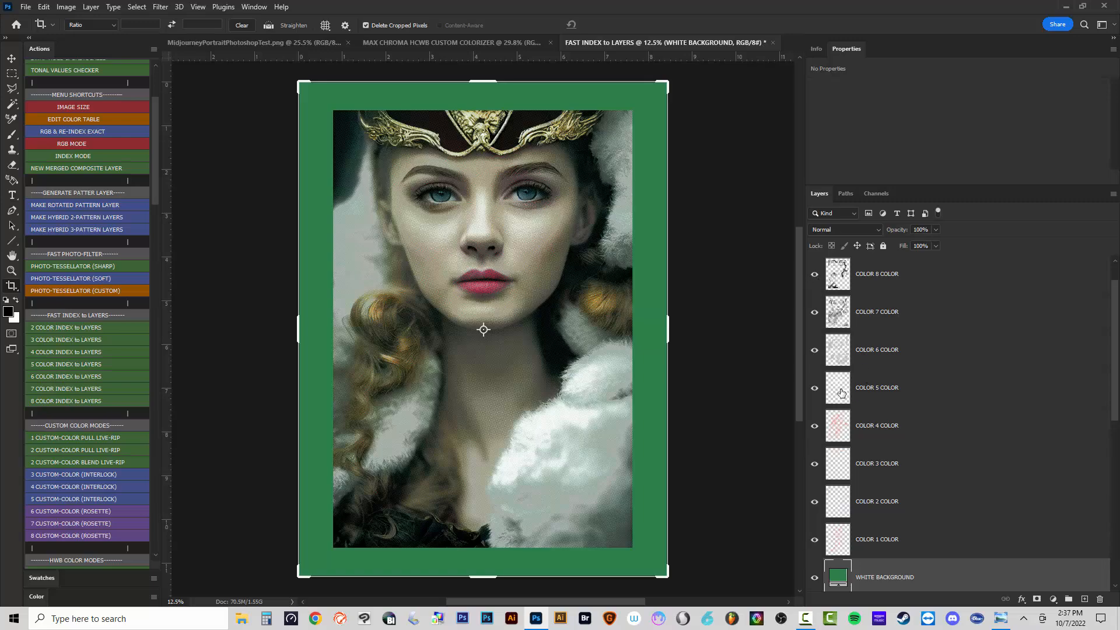
Load the COLOR 1 layer's pixels as a selection and add those of the colour layers above it up to COLOR 6.
{"action": "left_click", "coordinate": [843, 541], "text": "ctrl"}
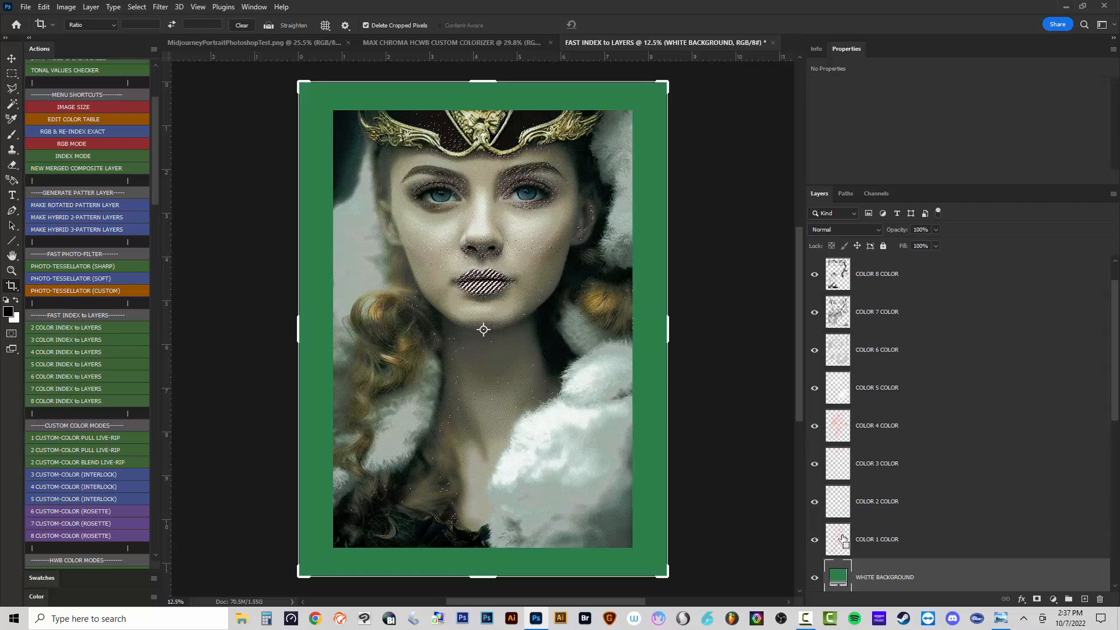
{"action": "left_click", "coordinate": [839, 468], "text": "ctrl+shift"}
{"action": "left_click", "coordinate": [842, 431], "text": "ctrl+shift"}
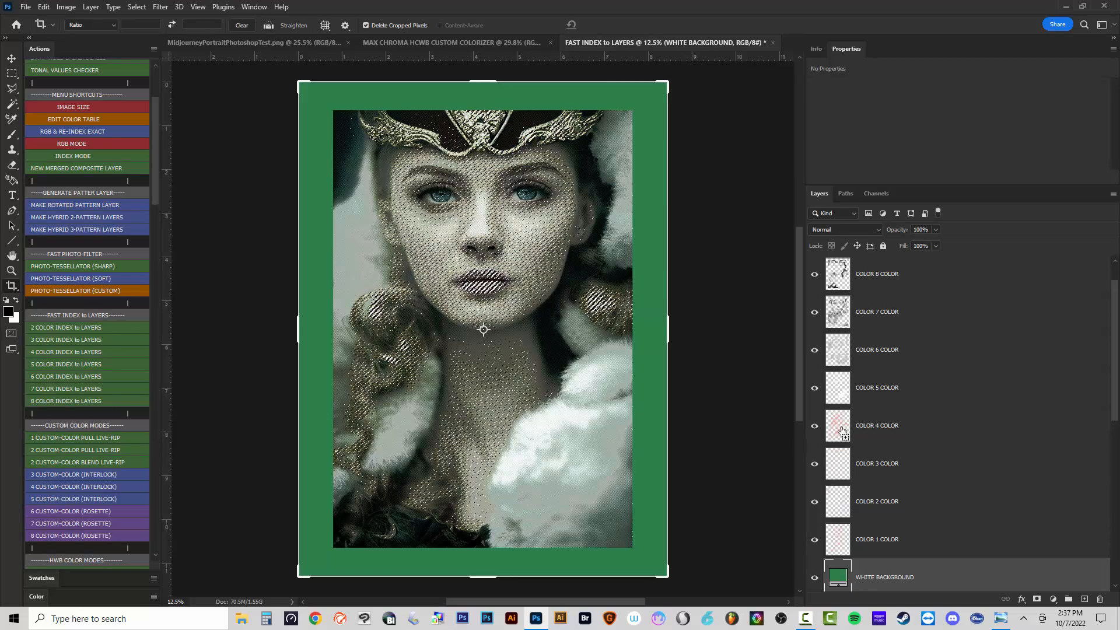
{"action": "left_click", "coordinate": [839, 396], "text": "ctrl+shift"}
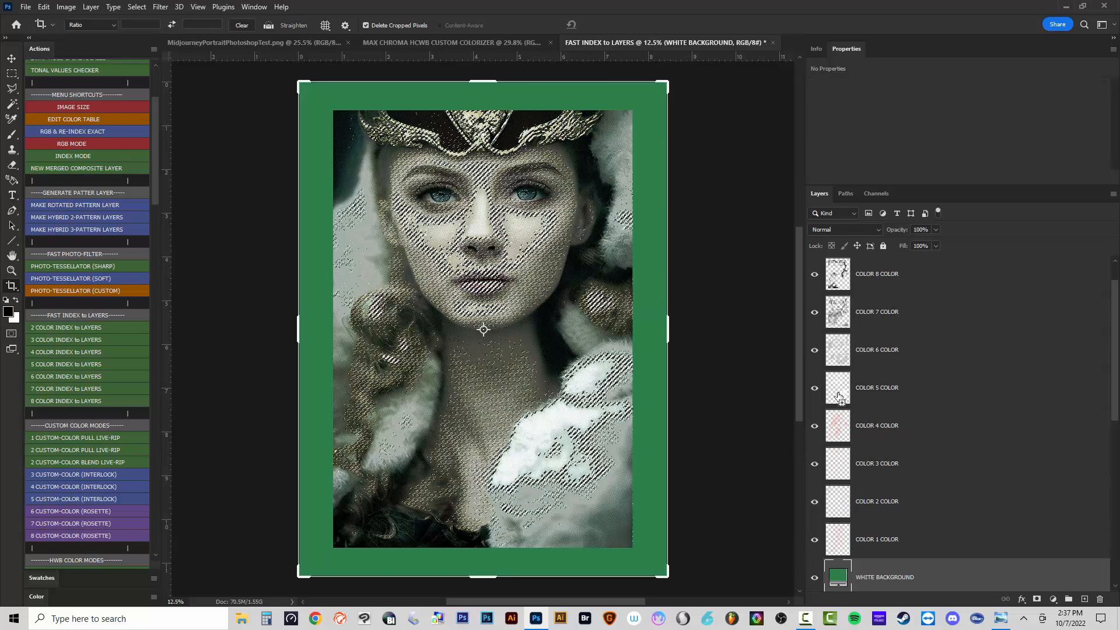
{"action": "left_click", "coordinate": [842, 355], "text": "ctrl+shift"}
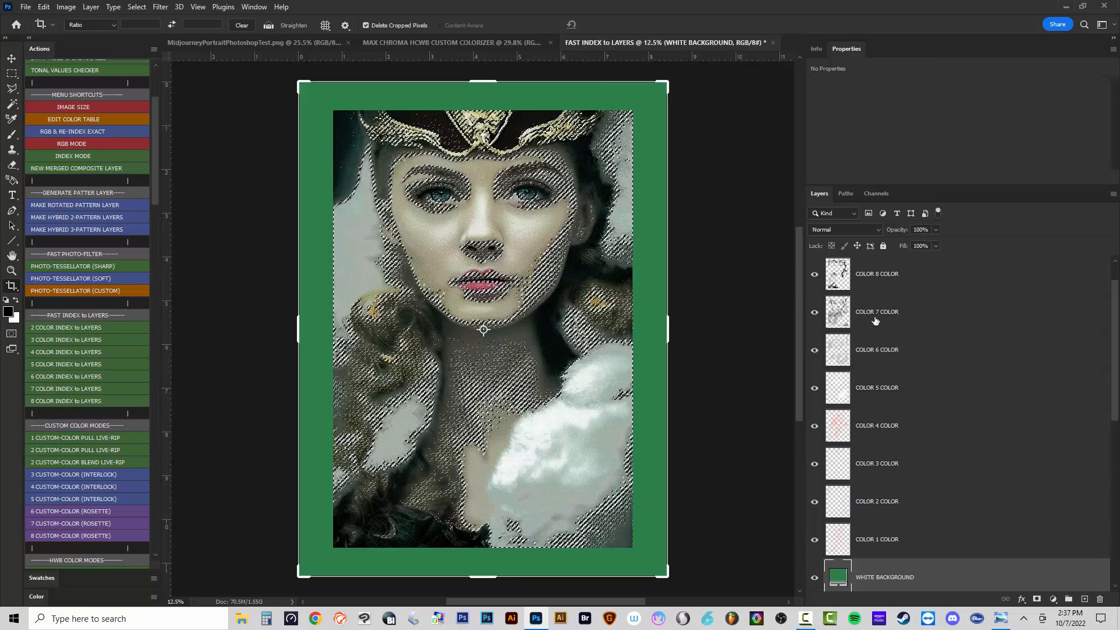
{"action": "left_click", "coordinate": [815, 276]}
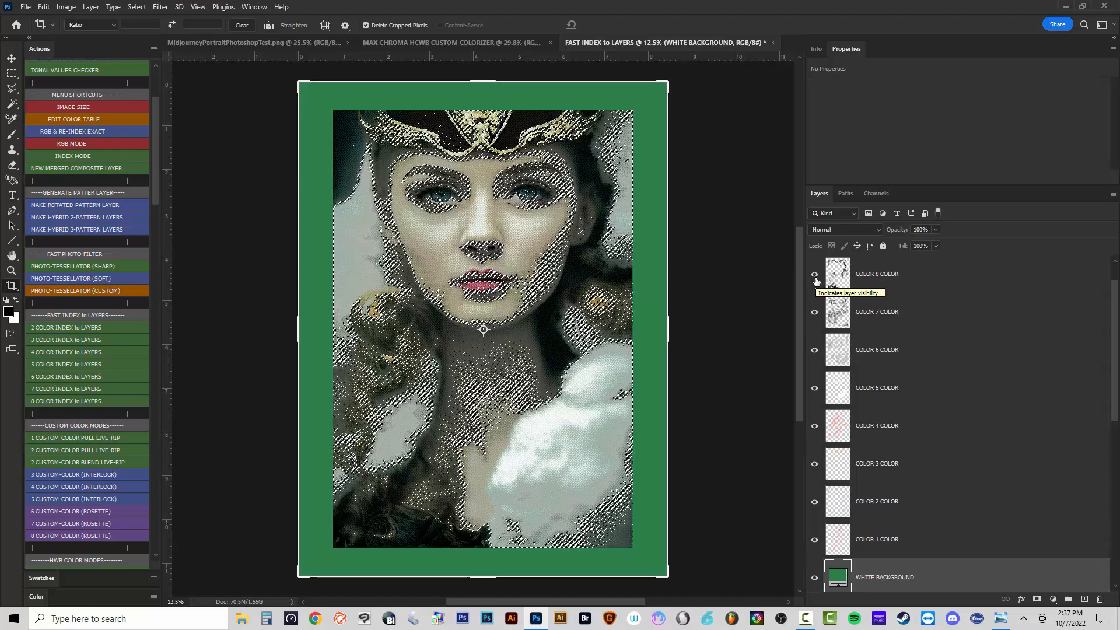
Hide the COLOR 8 through COLOR 1 layers, keeping the combined selection active over the green background.
{"action": "left_click", "coordinate": [817, 313]}
{"action": "left_click", "coordinate": [815, 350]}
{"action": "left_click", "coordinate": [815, 388]}
{"action": "left_click", "coordinate": [815, 426]}
{"action": "left_click", "coordinate": [815, 464]}
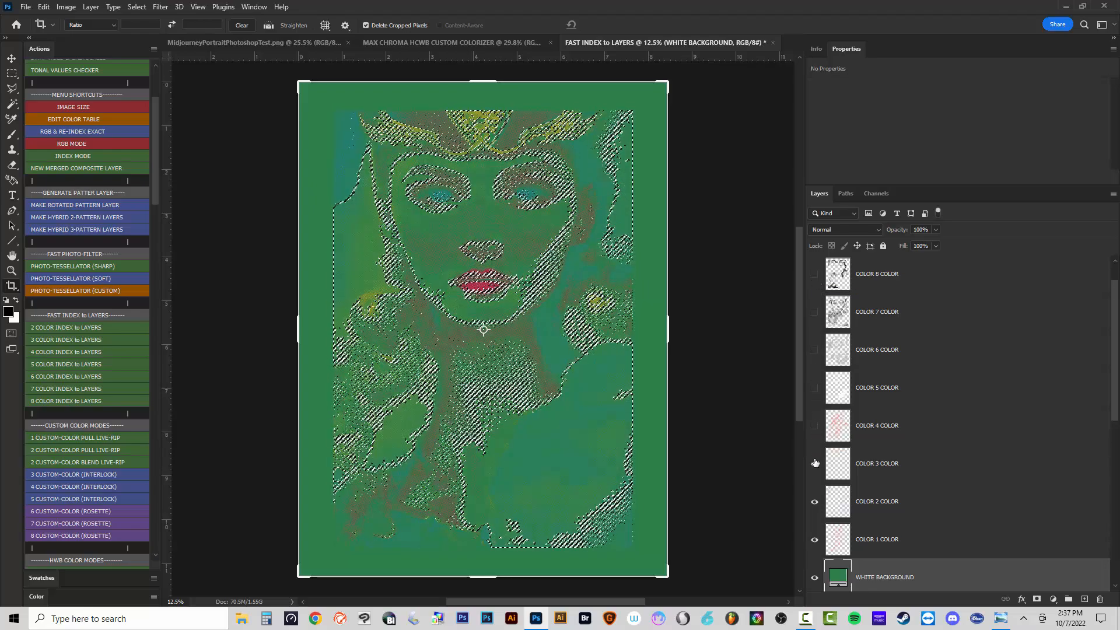
{"action": "left_click", "coordinate": [814, 501]}
{"action": "left_click", "coordinate": [815, 539]}
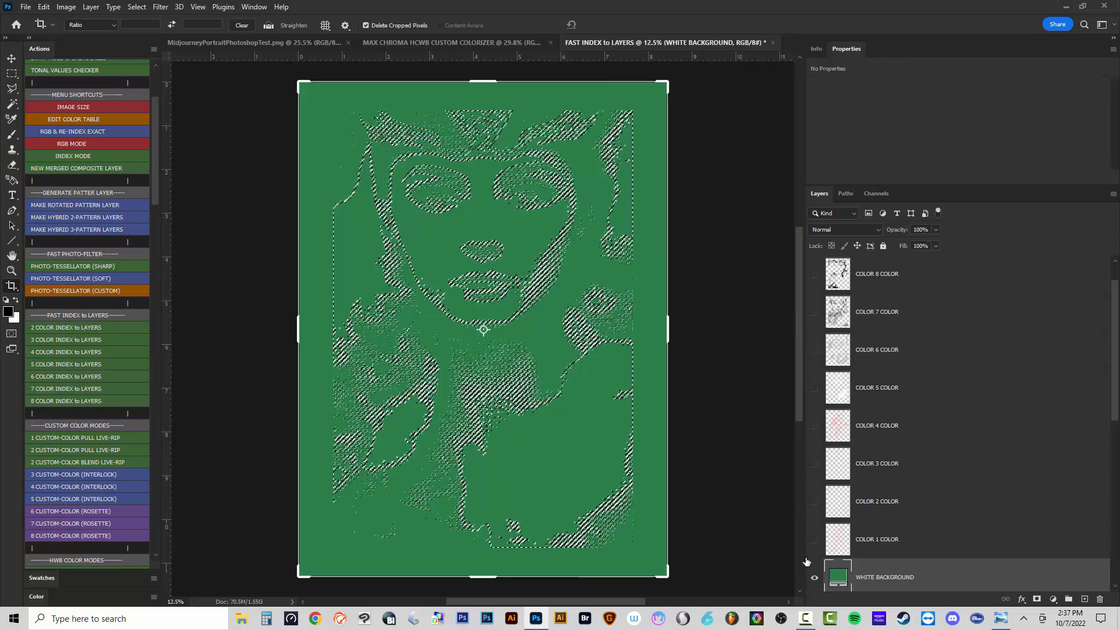
Add a solid colour fill layer in ffffff masked by the selection, above the green background, and name it BASE WHITE.
{"action": "left_click", "coordinate": [1053, 600]}
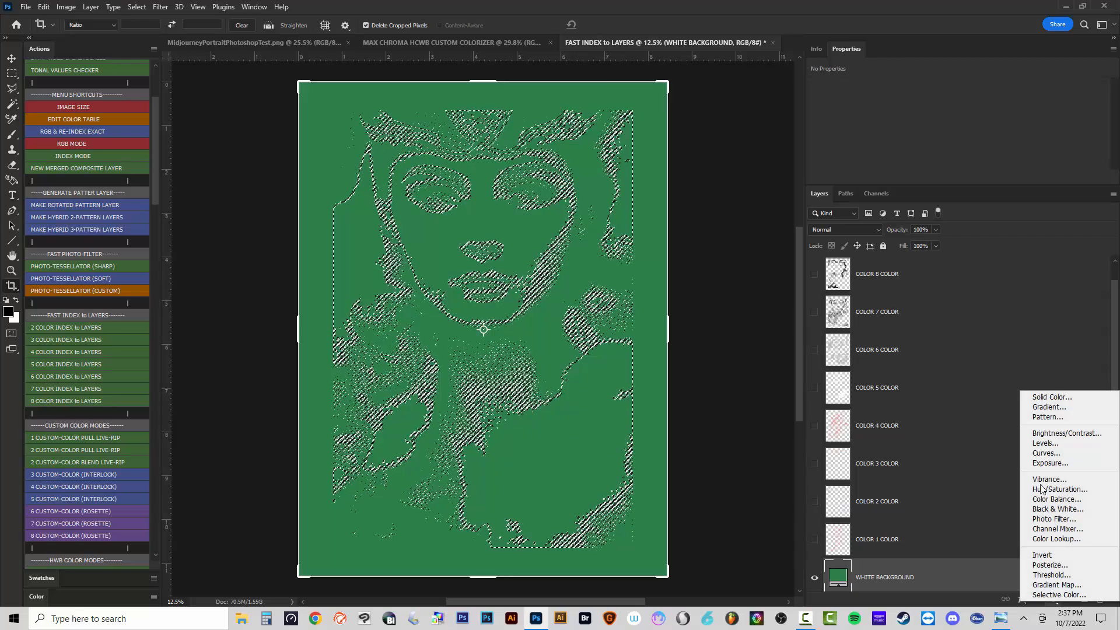
{"action": "left_click", "coordinate": [1043, 397]}
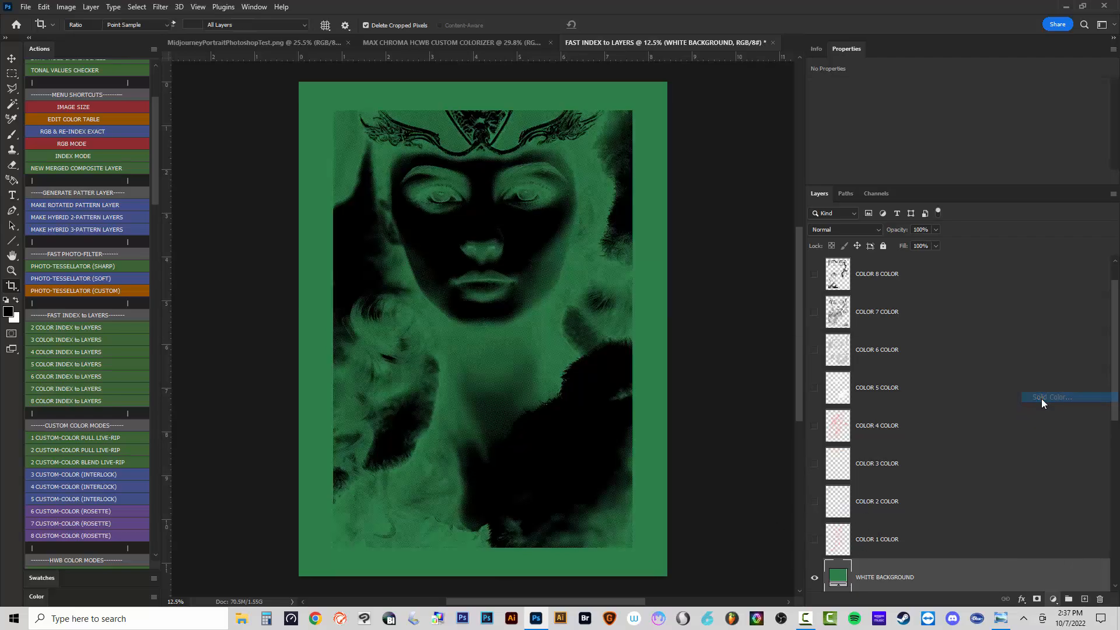
{"action": "type", "text": "ffffff"}
{"action": "left_click", "coordinate": [1021, 367]}
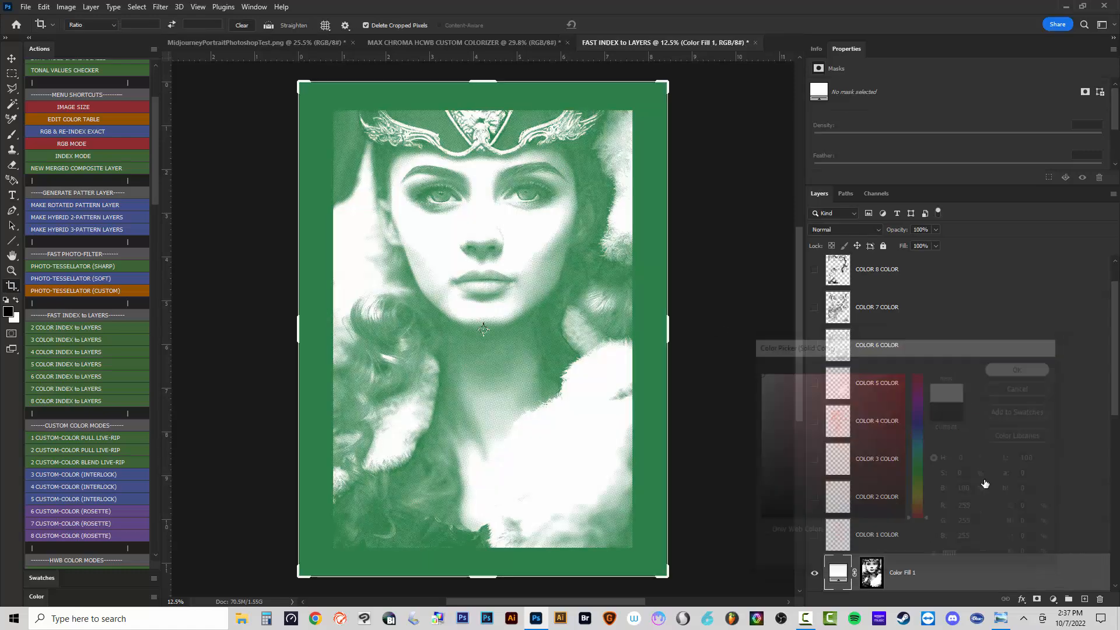
{"action": "scroll", "coordinate": [910, 513], "scroll_direction": "down", "scroll_amount": 2}
{"action": "double_click", "coordinate": [912, 505]}
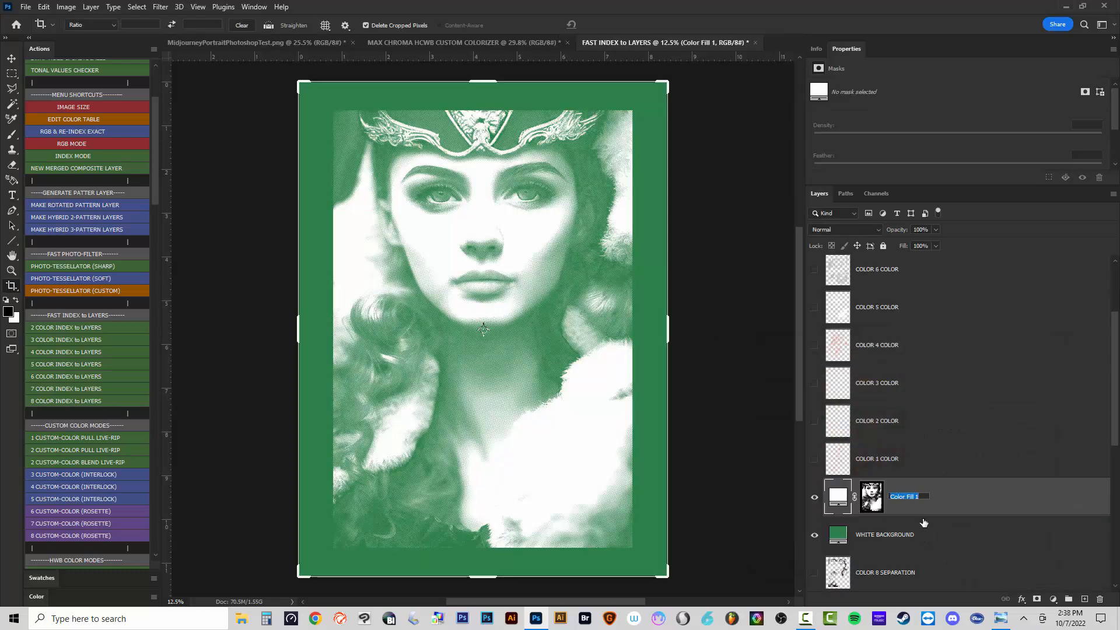
{"action": "type", "text": "BASE WHITE"}
{"action": "key", "text": "Return"}
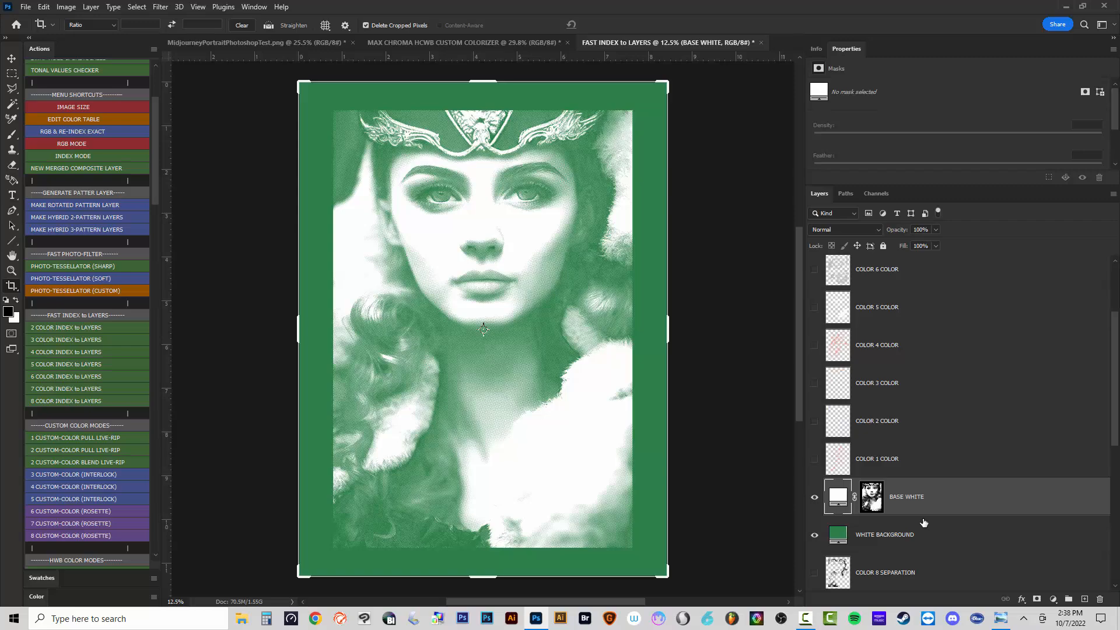
Show COLOR 1, 2, 3 and 4 one by one over BASE WHITE to review the print build-up.
{"action": "left_click", "coordinate": [814, 459]}
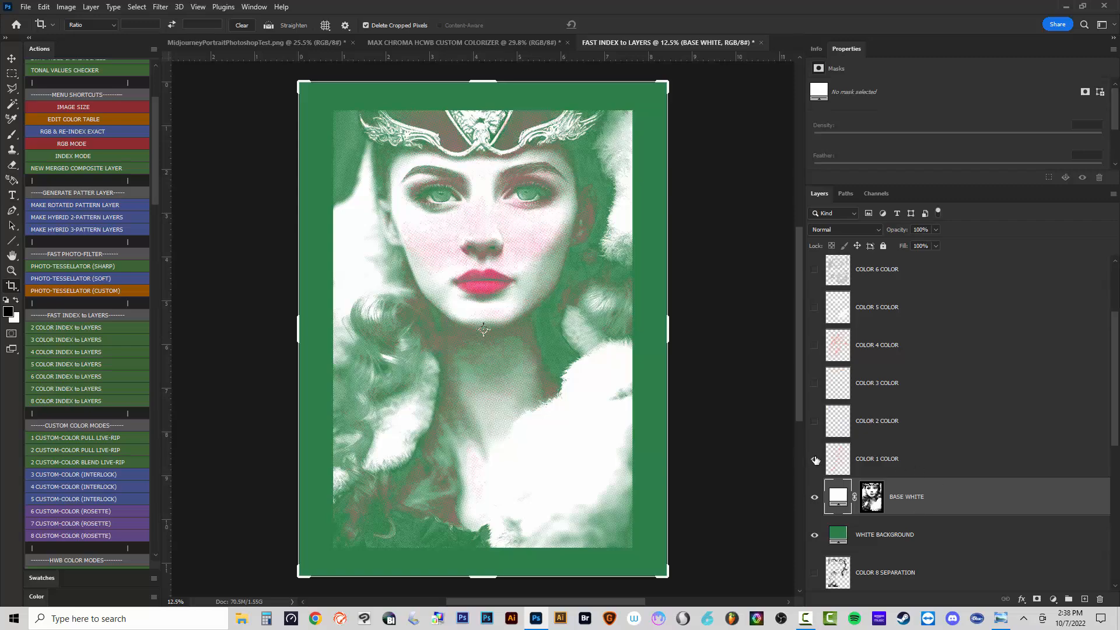
{"action": "left_click", "coordinate": [815, 421]}
{"action": "left_click", "coordinate": [815, 383]}
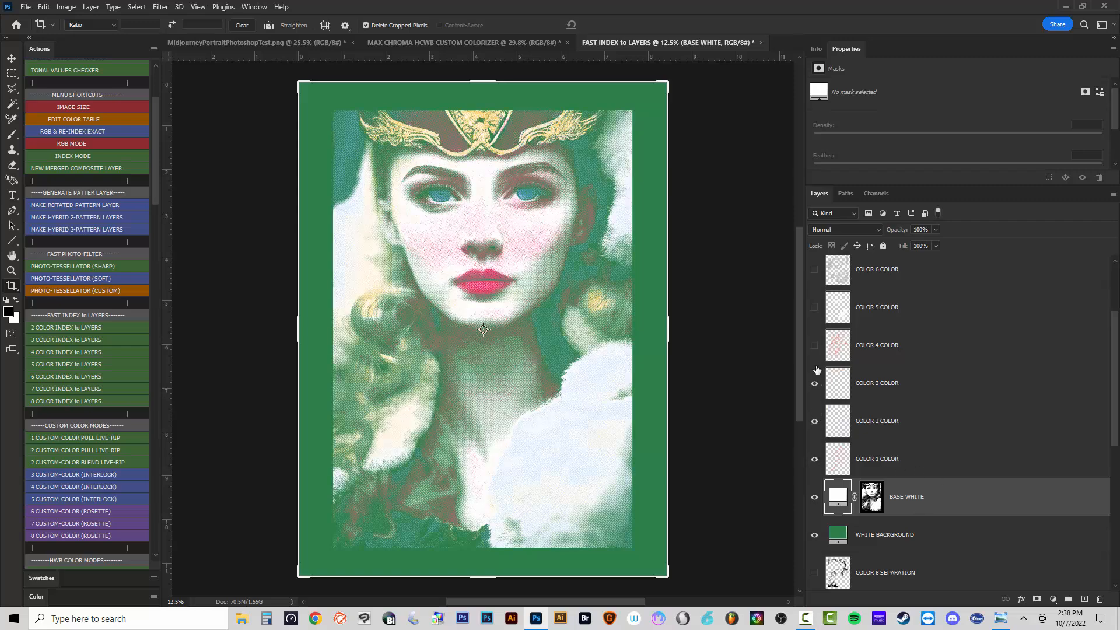
{"action": "left_click", "coordinate": [815, 345]}
{"action": "scroll", "coordinate": [549, 274], "scroll_direction": "up", "scroll_amount": 5}
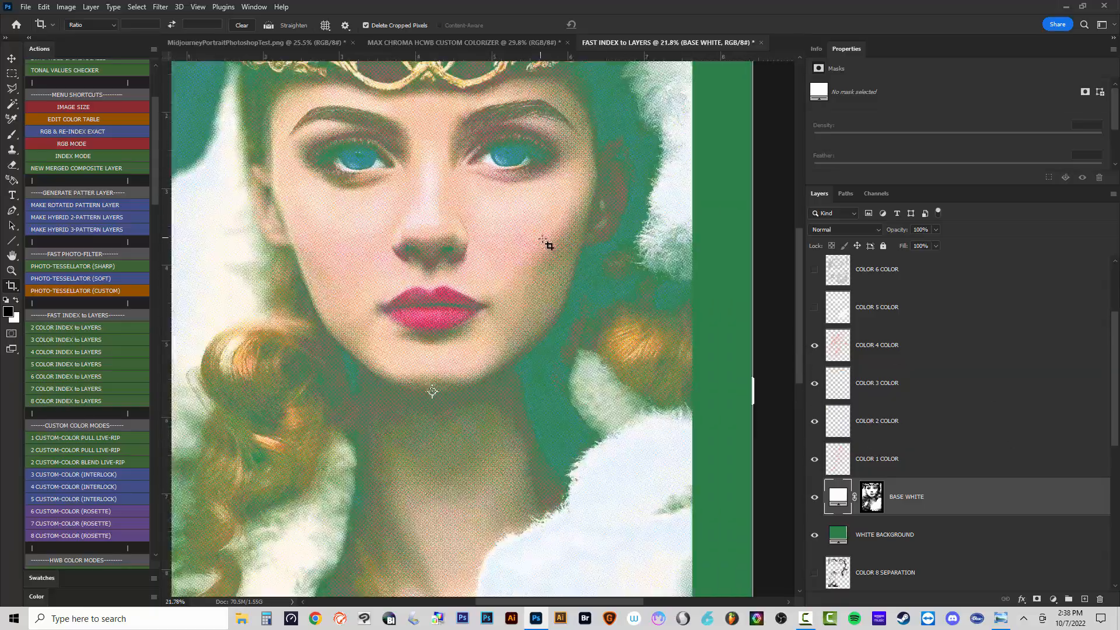
{"action": "scroll", "coordinate": [536, 280], "scroll_direction": "down", "scroll_amount": 2}
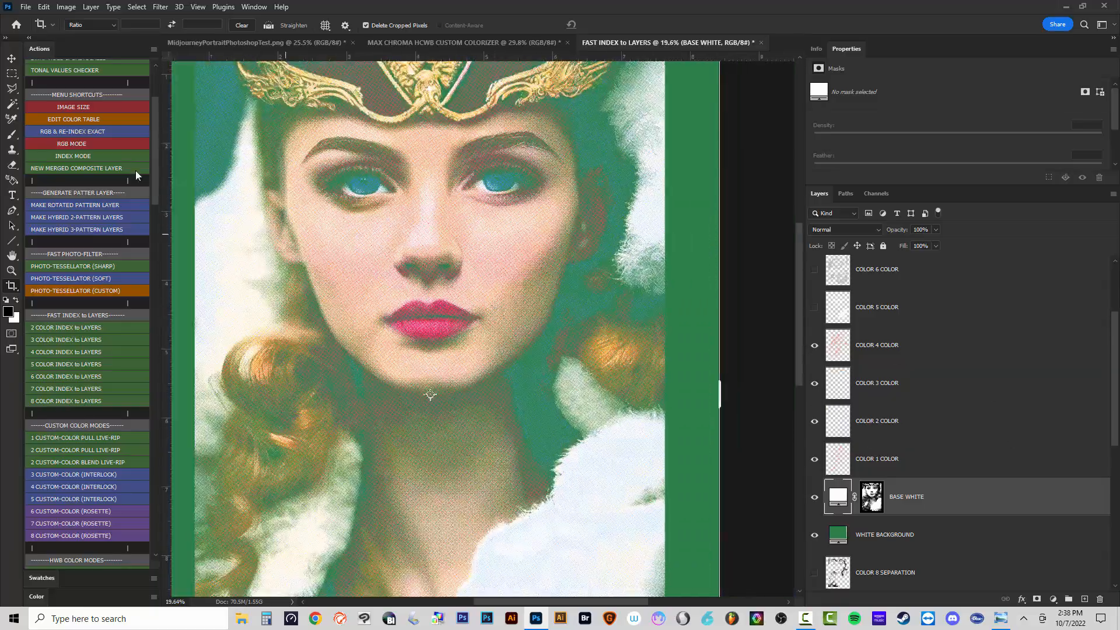
Hide COLOR 1, 2 and 3 and examine the orange COLOR 4 dots over the white base at several magnifications.
{"action": "left_click", "coordinate": [12, 59]}
{"action": "scroll", "coordinate": [519, 257], "scroll_direction": "up", "scroll_amount": 14}
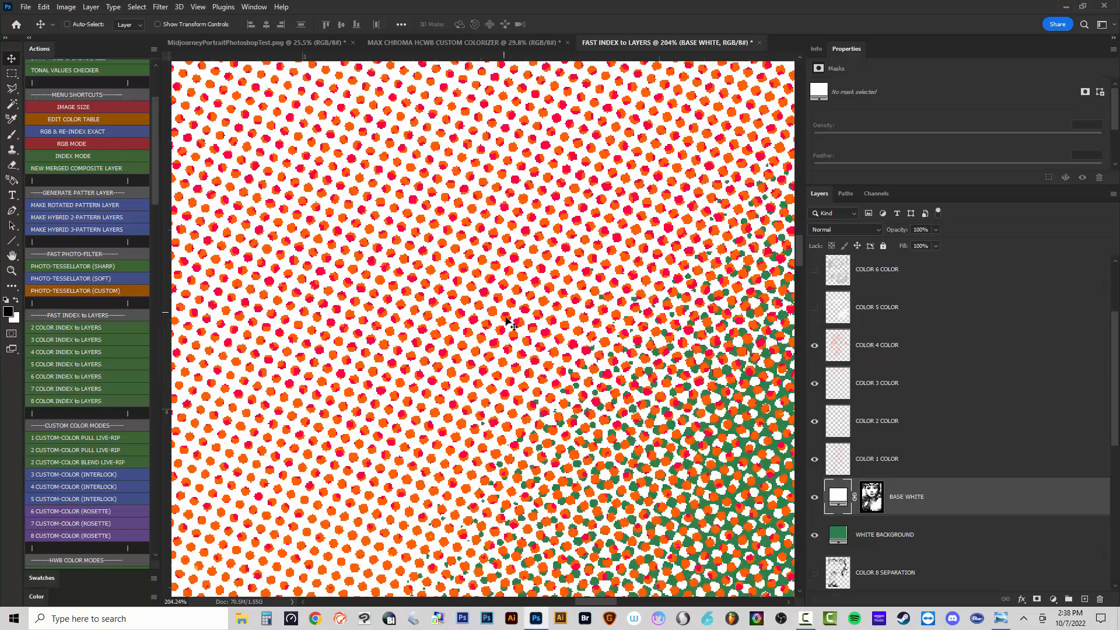
{"action": "scroll", "coordinate": [506, 321], "scroll_direction": "down", "scroll_amount": 4}
{"action": "left_click_drag", "start_coordinate": [815, 384], "coordinate": [815, 451]}
{"action": "scroll", "coordinate": [576, 185], "scroll_direction": "up", "scroll_amount": 1}
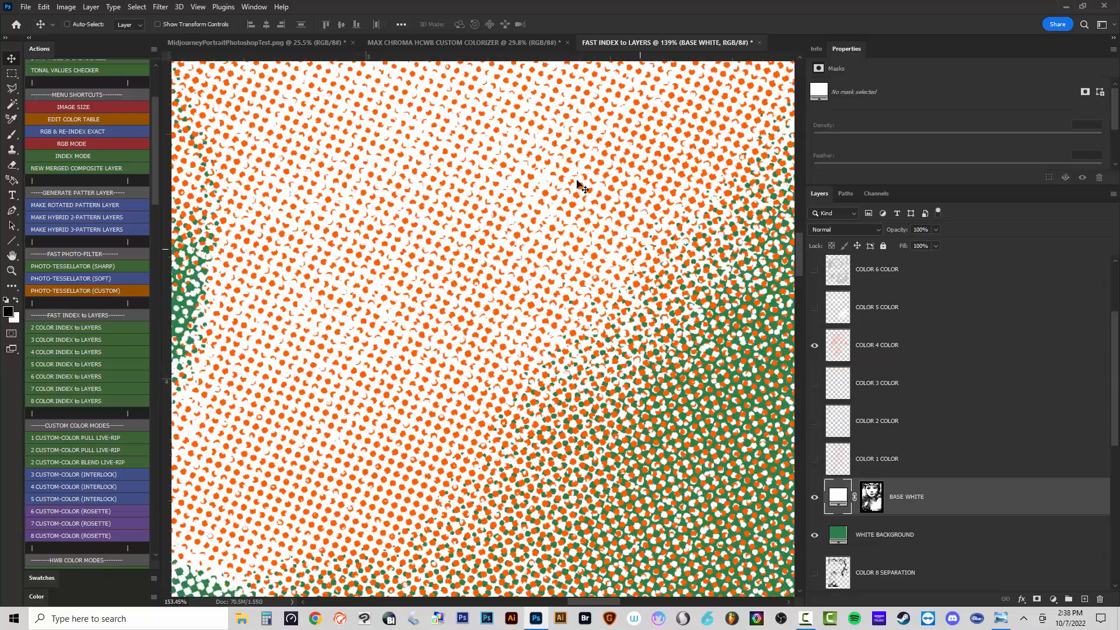
{"action": "scroll", "coordinate": [549, 207], "scroll_direction": "up", "scroll_amount": 3}
{"action": "scroll", "coordinate": [401, 244], "scroll_direction": "down", "scroll_amount": 2}
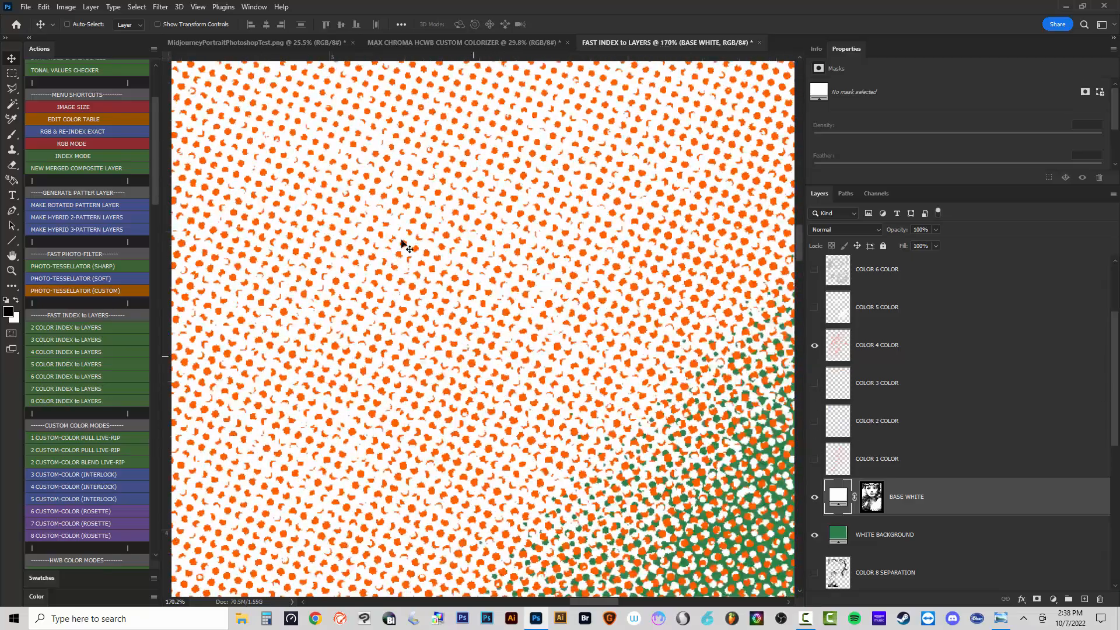
{"action": "scroll", "coordinate": [407, 245], "scroll_direction": "down", "scroll_amount": 2}
{"action": "scroll", "coordinate": [425, 268], "scroll_direction": "down", "scroll_amount": 4}
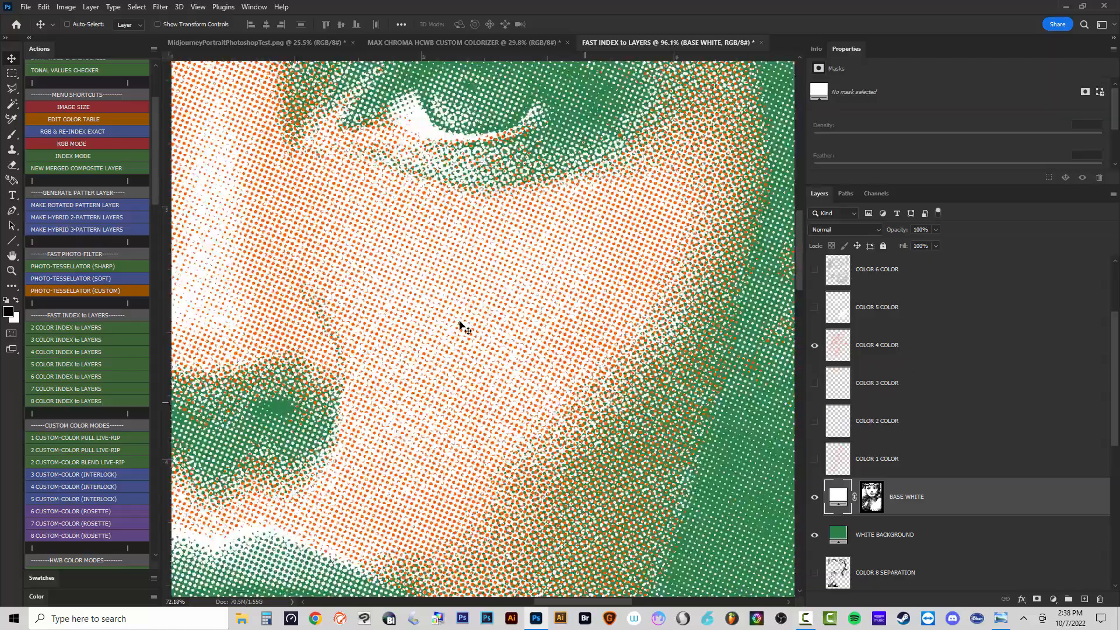
{"action": "scroll", "coordinate": [467, 330], "scroll_direction": "down", "scroll_amount": 3}
{"action": "scroll", "coordinate": [474, 335], "scroll_direction": "up", "scroll_amount": 2}
{"action": "scroll", "coordinate": [537, 300], "scroll_direction": "down", "scroll_amount": 1}
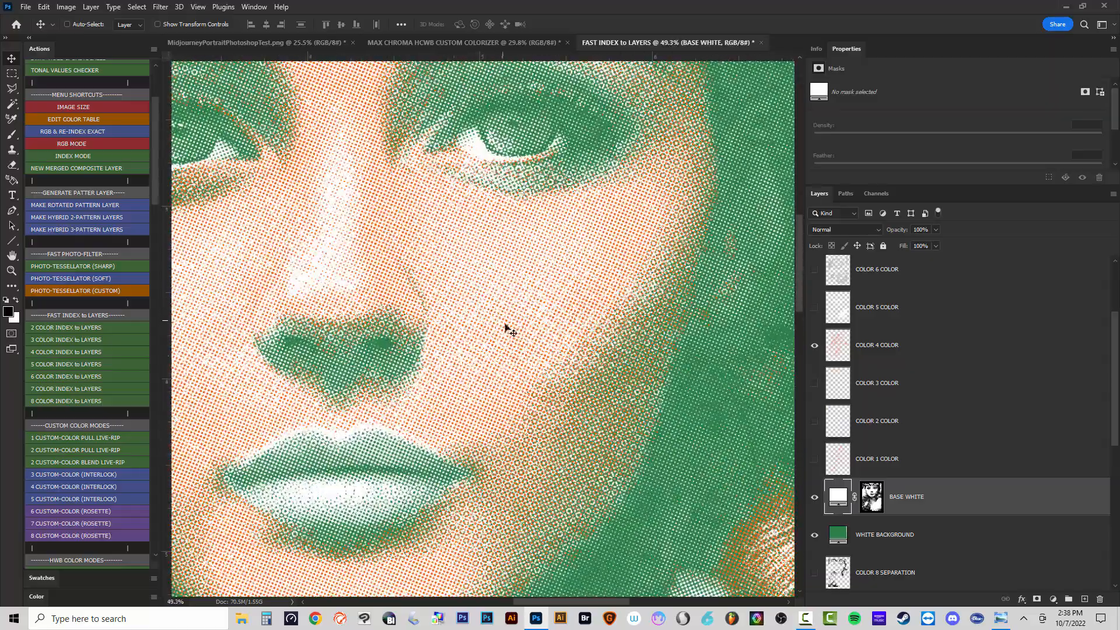
{"action": "scroll", "coordinate": [505, 328], "scroll_direction": "down", "scroll_amount": 1}
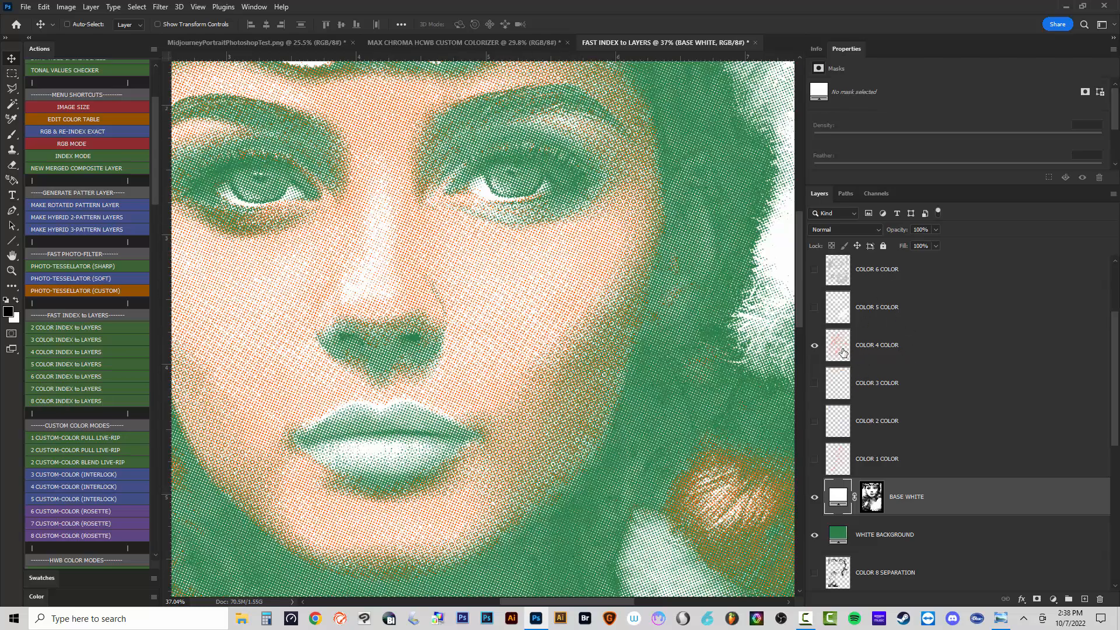
{"action": "scroll", "coordinate": [517, 295], "scroll_direction": "down", "scroll_amount": 2}
{"action": "scroll", "coordinate": [519, 297], "scroll_direction": "up", "scroll_amount": 2}
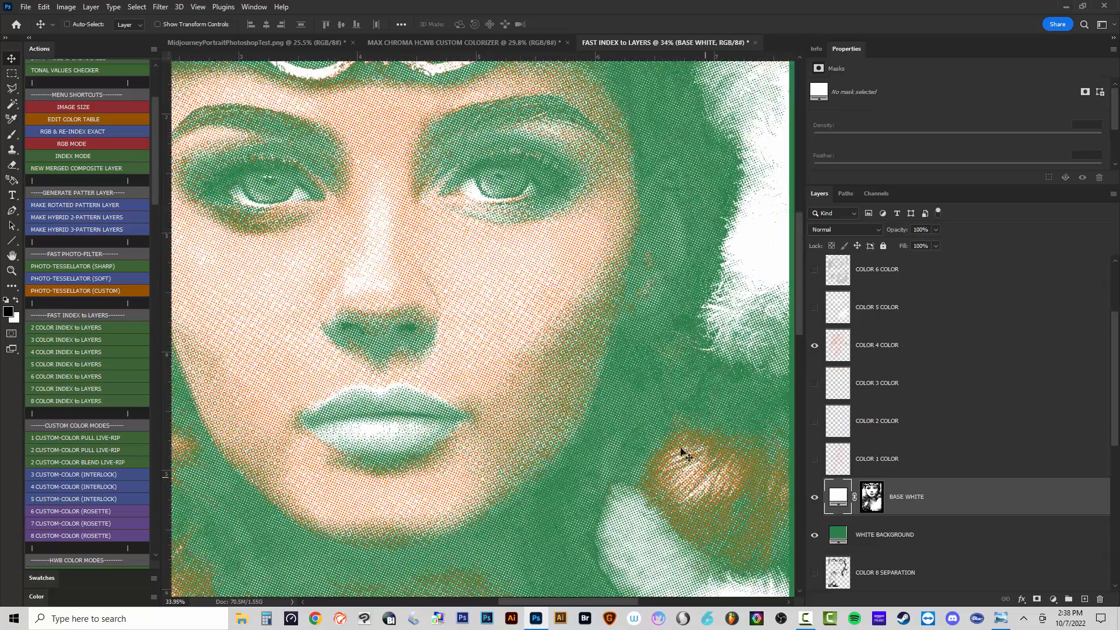
{"action": "scroll", "coordinate": [525, 368], "scroll_direction": "up", "scroll_amount": 2}
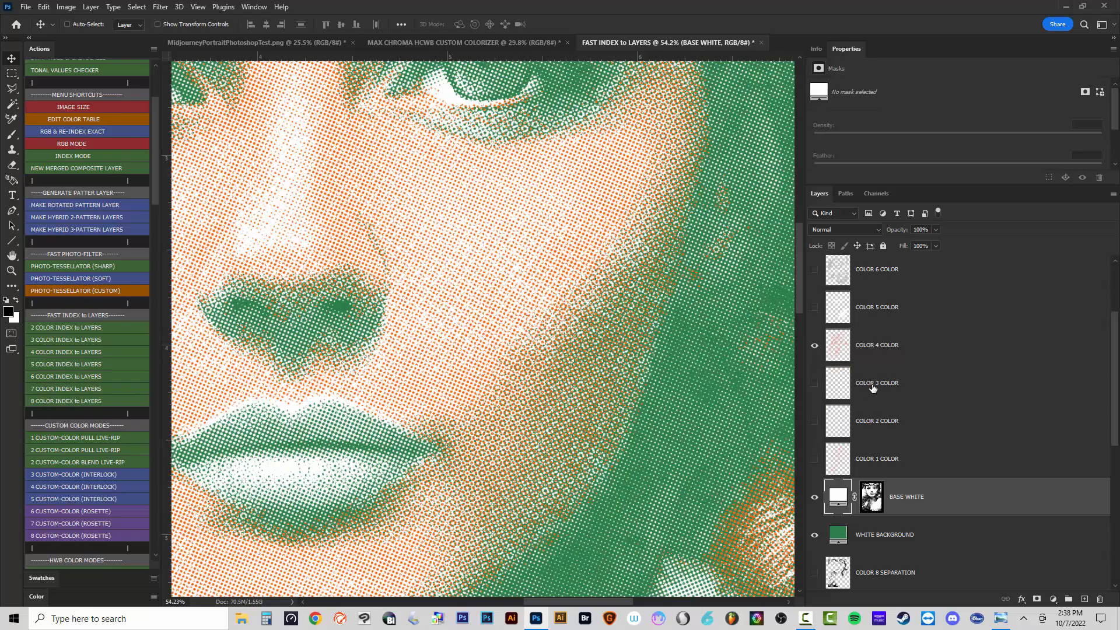
Show COLOR 3 instead of COLOR 4, inspect its yellow dots, and briefly load its pixels as a selection before deselecting.
{"action": "left_click", "coordinate": [814, 345]}
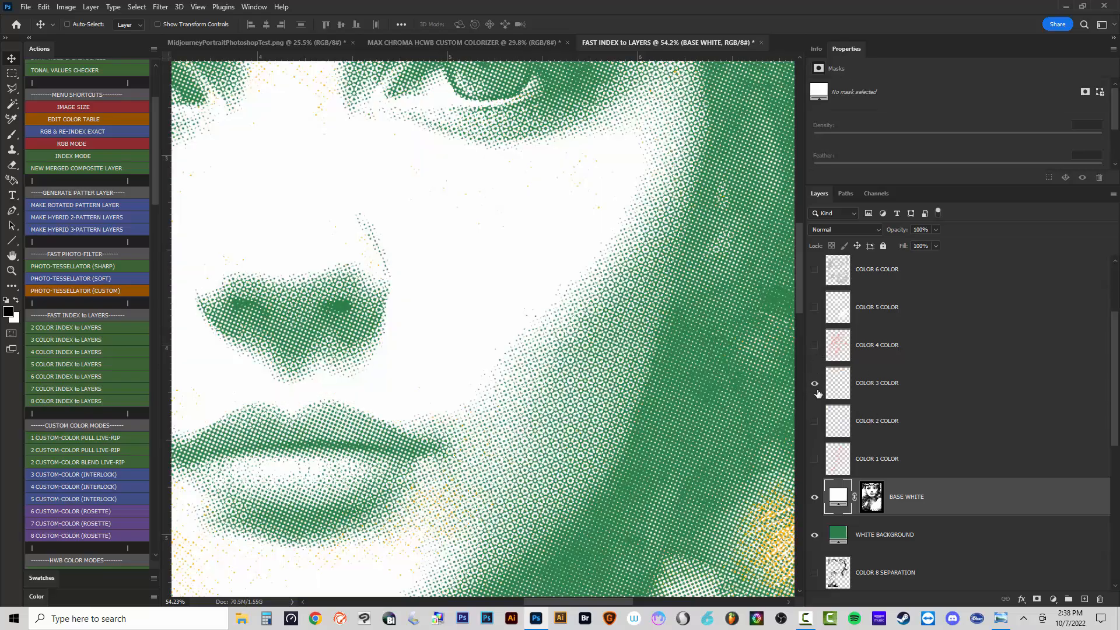
{"action": "scroll", "coordinate": [694, 475], "scroll_direction": "down", "scroll_amount": 3}
{"action": "scroll", "coordinate": [466, 128], "scroll_direction": "up", "scroll_amount": 4}
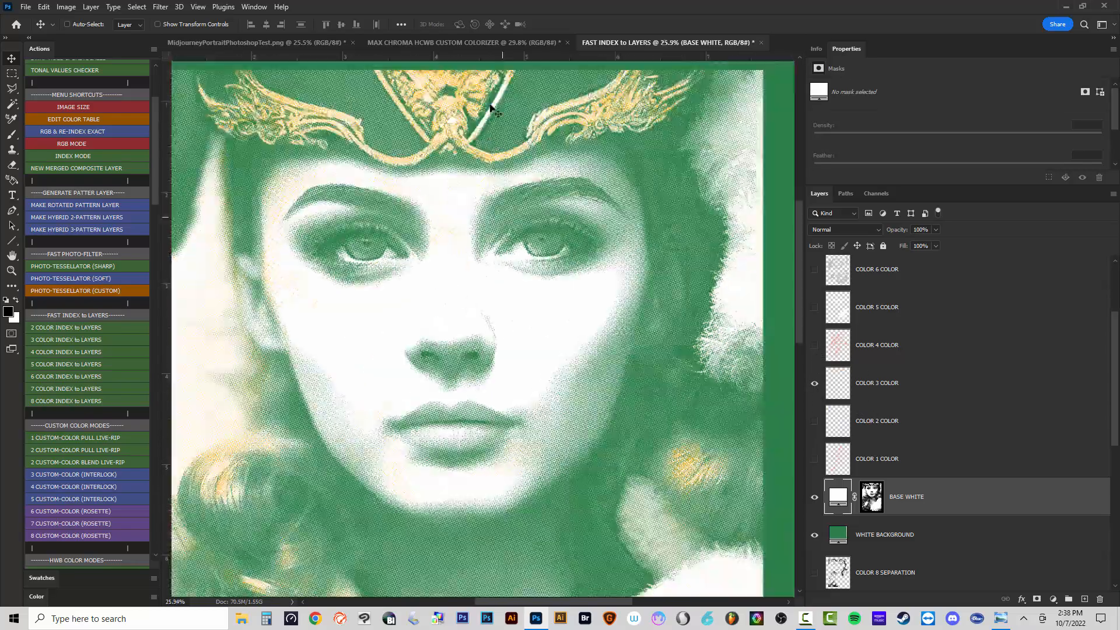
{"action": "scroll", "coordinate": [457, 143], "scroll_direction": "down", "scroll_amount": 3}
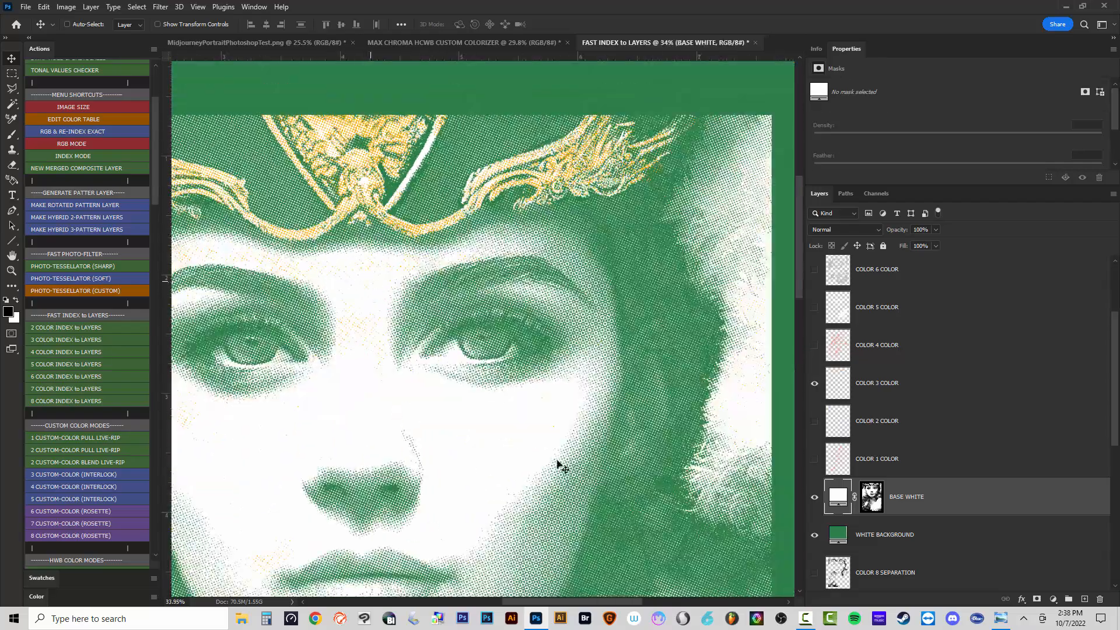
{"action": "scroll", "coordinate": [607, 519], "scroll_direction": "down", "scroll_amount": 1}
{"action": "scroll", "coordinate": [639, 561], "scroll_direction": "up", "scroll_amount": 1}
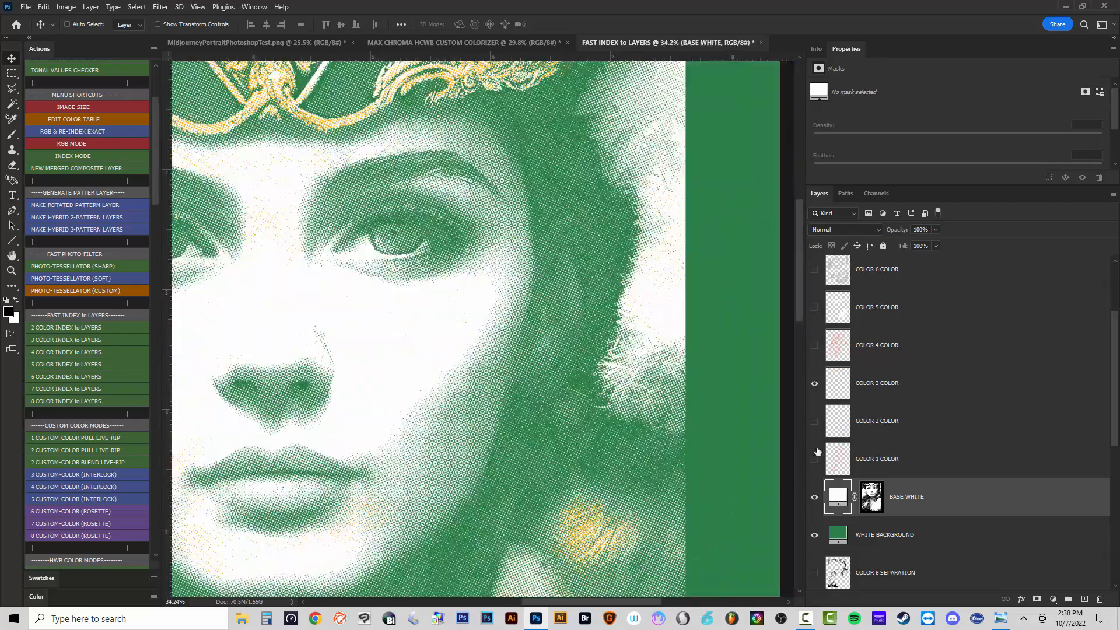
{"action": "left_click", "coordinate": [836, 386]}
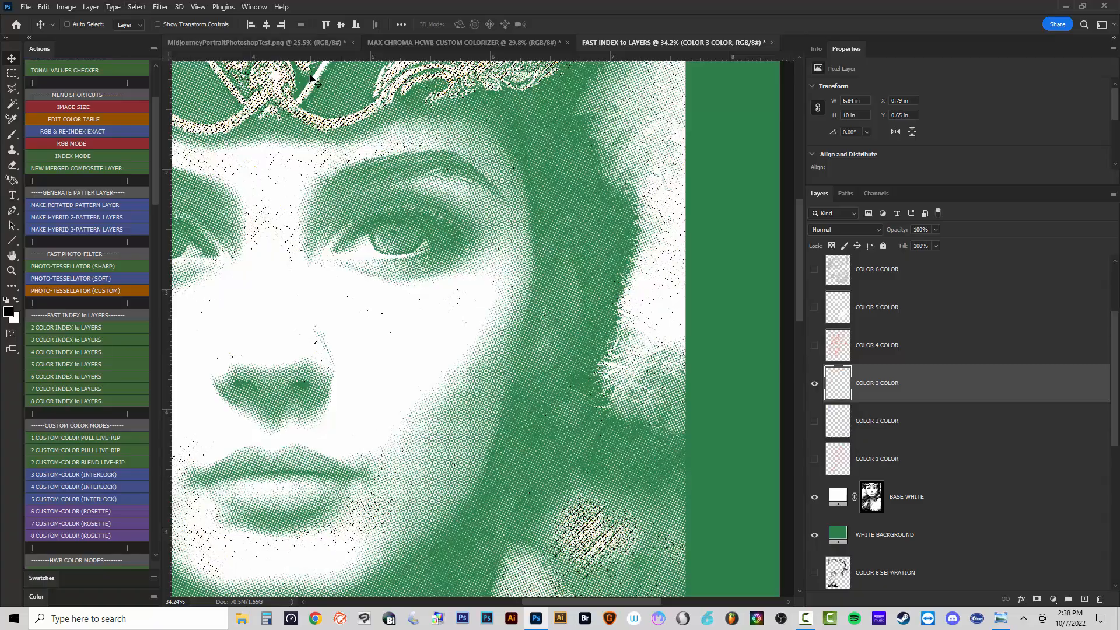
{"action": "key", "text": "ctrl+d"}
Show COLOR 1 in place of COLOR 3, make it the active layer, and inspect its dots around the lips.
{"action": "left_click", "coordinate": [815, 386]}
{"action": "left_click", "coordinate": [814, 460]}
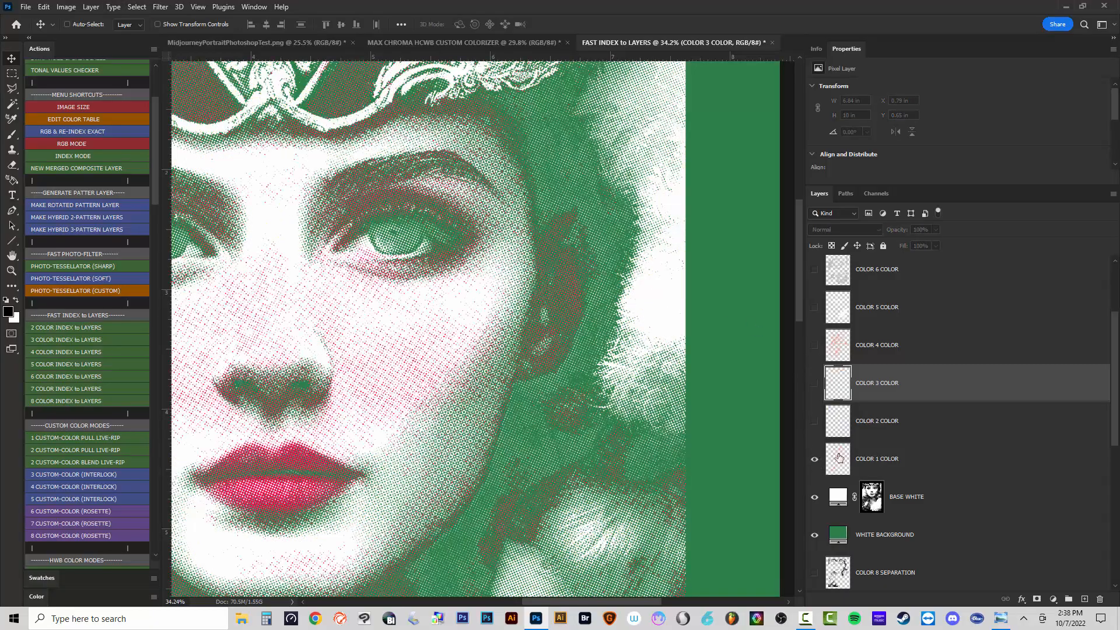
{"action": "left_click", "coordinate": [869, 457]}
{"action": "left_click_drag", "start_coordinate": [303, 481], "coordinate": [336, 440]}
{"action": "scroll", "coordinate": [318, 454], "scroll_direction": "up", "scroll_amount": 6}
{"action": "scroll", "coordinate": [321, 401], "scroll_direction": "down", "scroll_amount": 10}
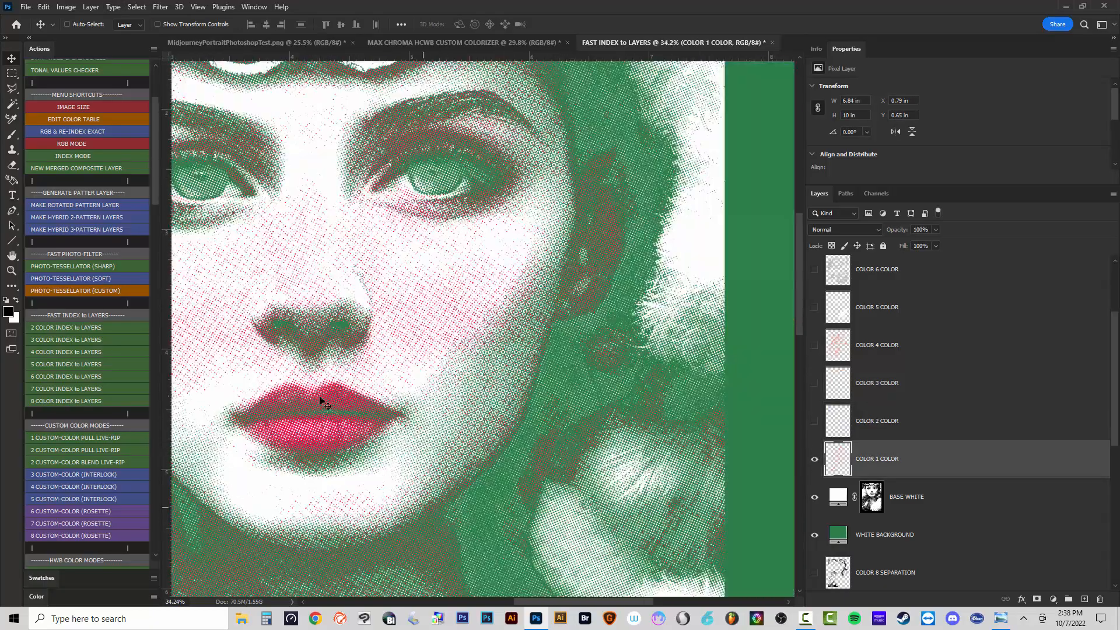
{"action": "scroll", "coordinate": [315, 382], "scroll_direction": "up", "scroll_amount": 3}
Load the COLOR 1 layer's pixels as a selection and expand that selection.
{"action": "left_click", "coordinate": [840, 460], "text": "ctrl"}
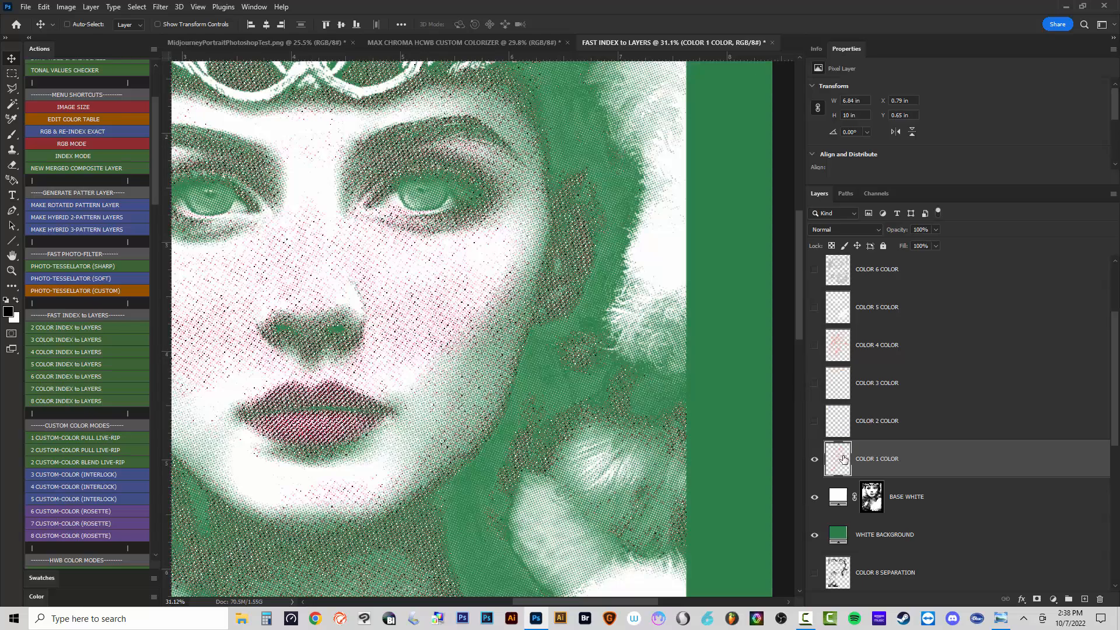
{"action": "left_click", "coordinate": [136, 7]}
{"action": "mouse_move", "coordinate": [192, 180]}
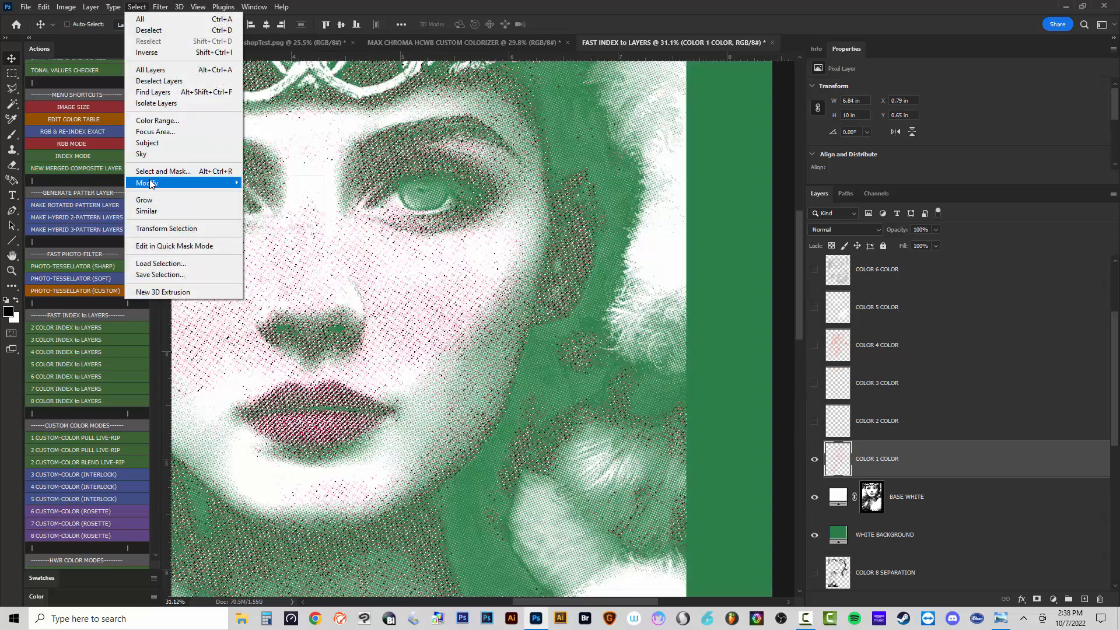
{"action": "left_click", "coordinate": [276, 205]}
{"action": "left_click", "coordinate": [759, 335]}
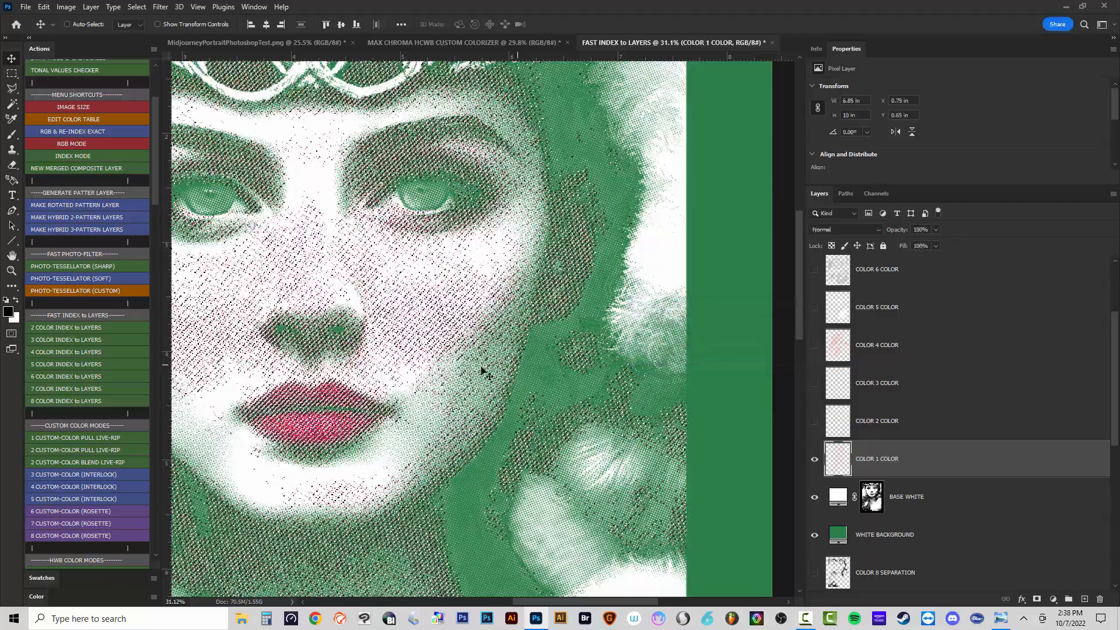
Sample the pinkish red of the COLOR 1 dots and fill the expanded selection with the foreground colour at 100% opacity.
{"action": "scroll", "coordinate": [482, 370], "scroll_direction": "up", "scroll_amount": 10}
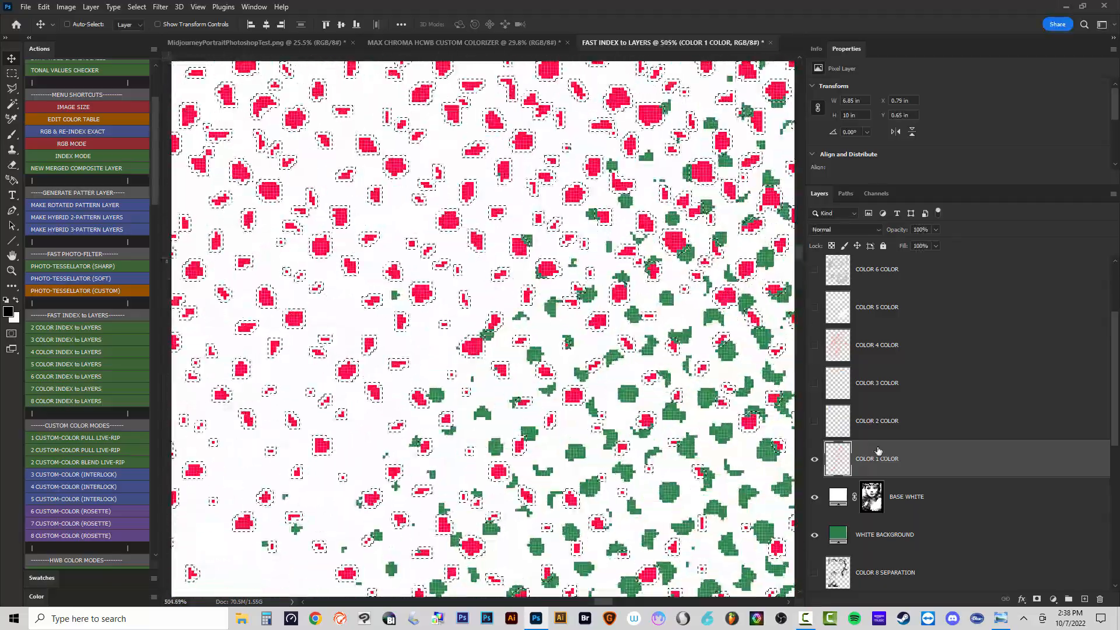
{"action": "scroll", "coordinate": [499, 363], "scroll_direction": "up", "scroll_amount": 2}
{"action": "key", "text": "i"}
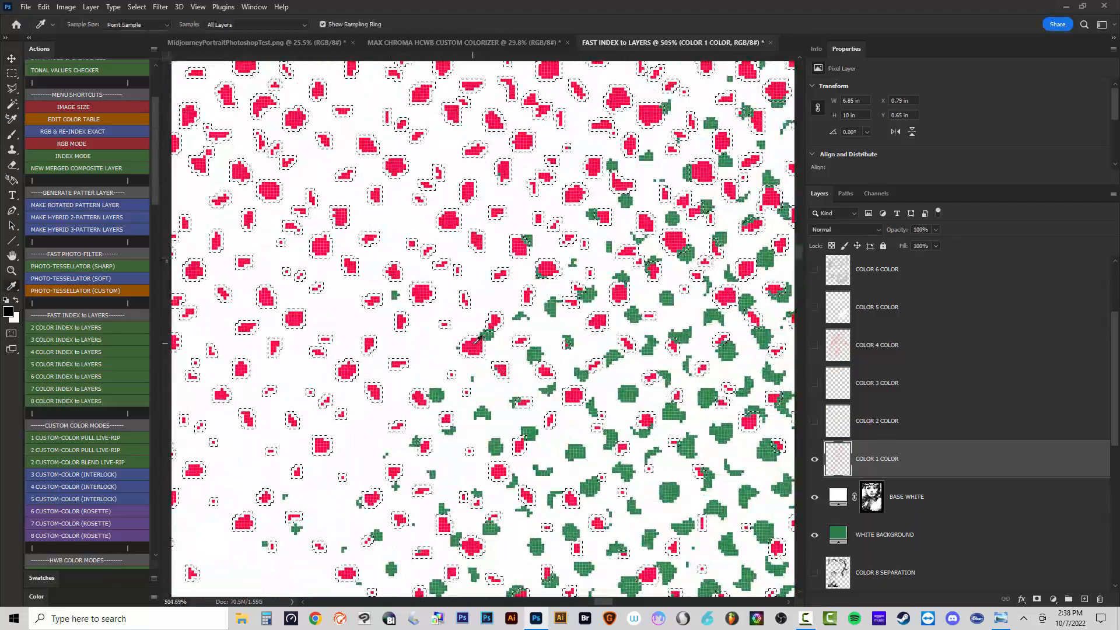
{"action": "left_click", "coordinate": [495, 367]}
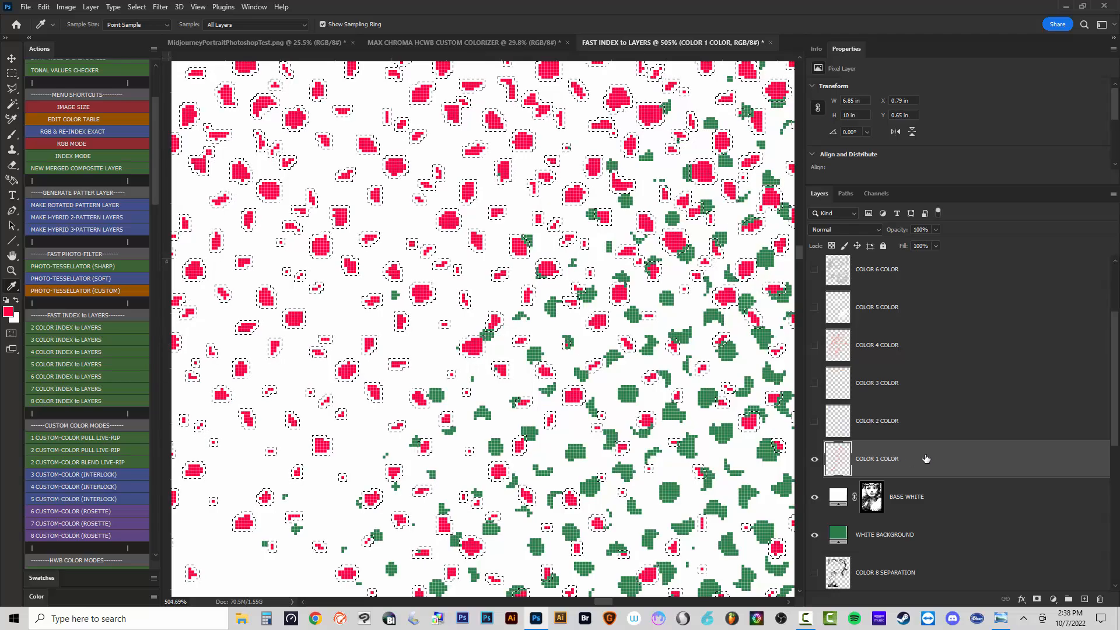
{"action": "key", "text": "shift+F5"}
{"action": "left_click", "coordinate": [821, 287]}
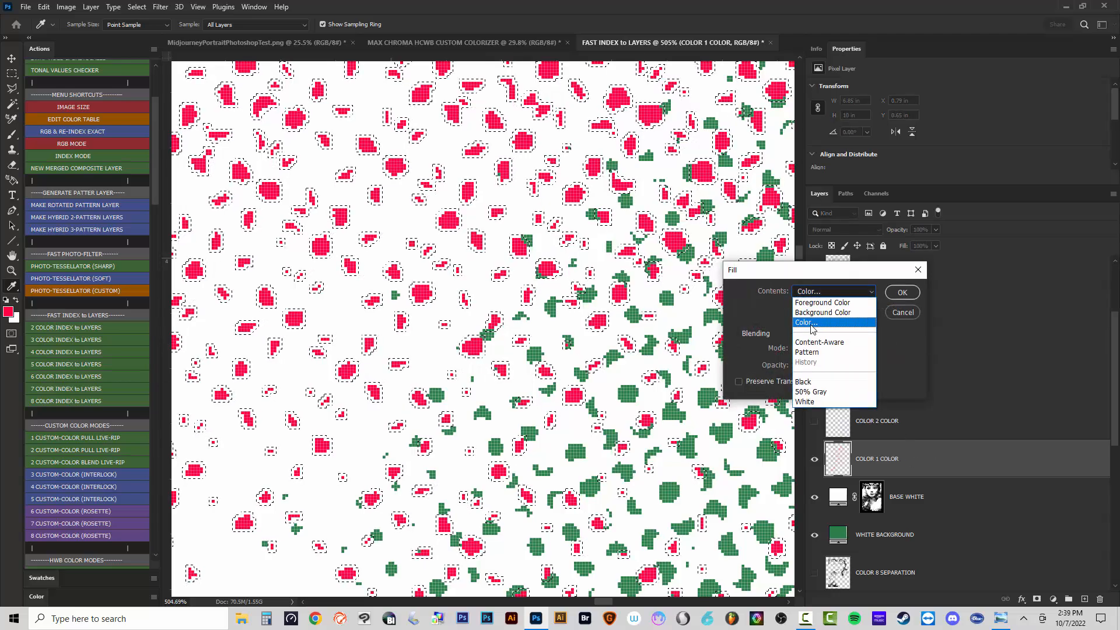
{"action": "left_click", "coordinate": [823, 302]}
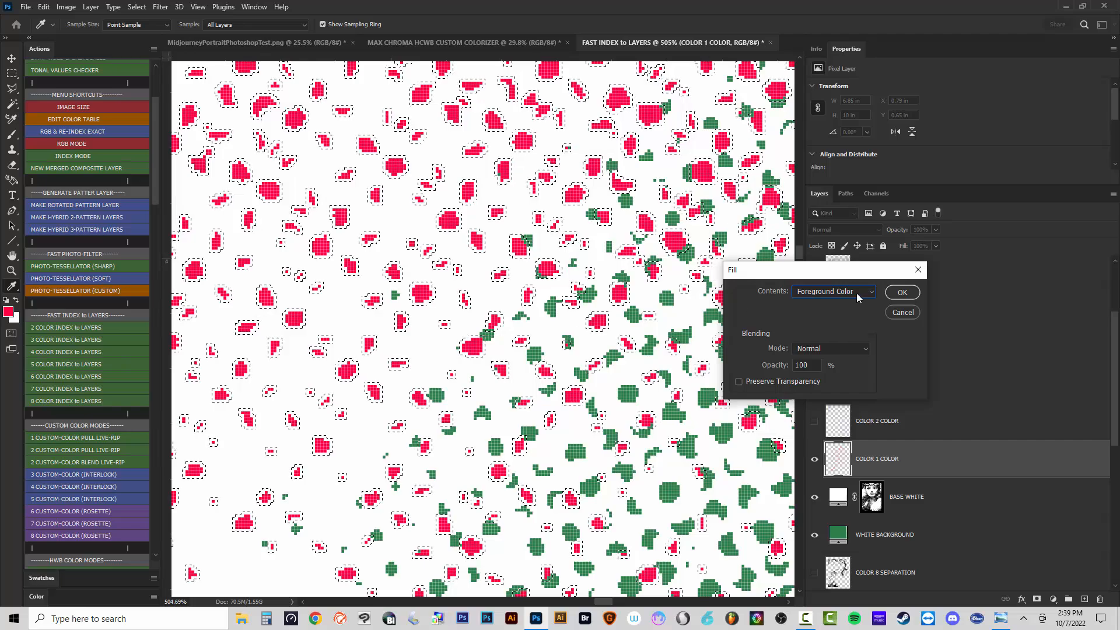
{"action": "left_click", "coordinate": [901, 291]}
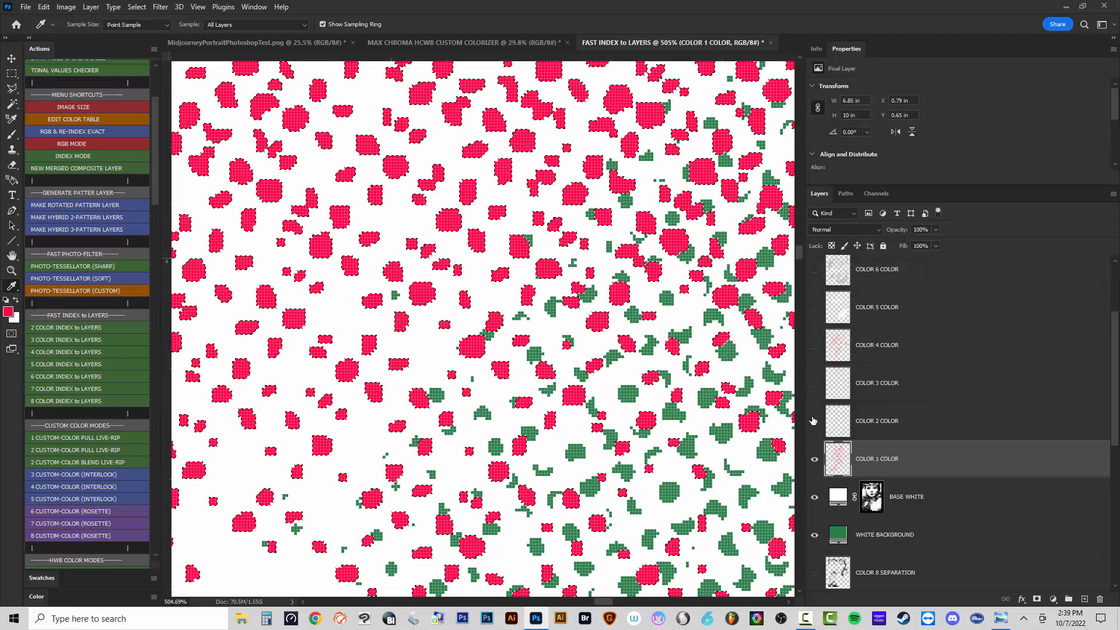
Show the COLOR 2 layer, make it active, and load its pixels as a selection.
{"action": "left_click", "coordinate": [873, 422]}
{"action": "left_click", "coordinate": [844, 430], "text": "ctrl"}
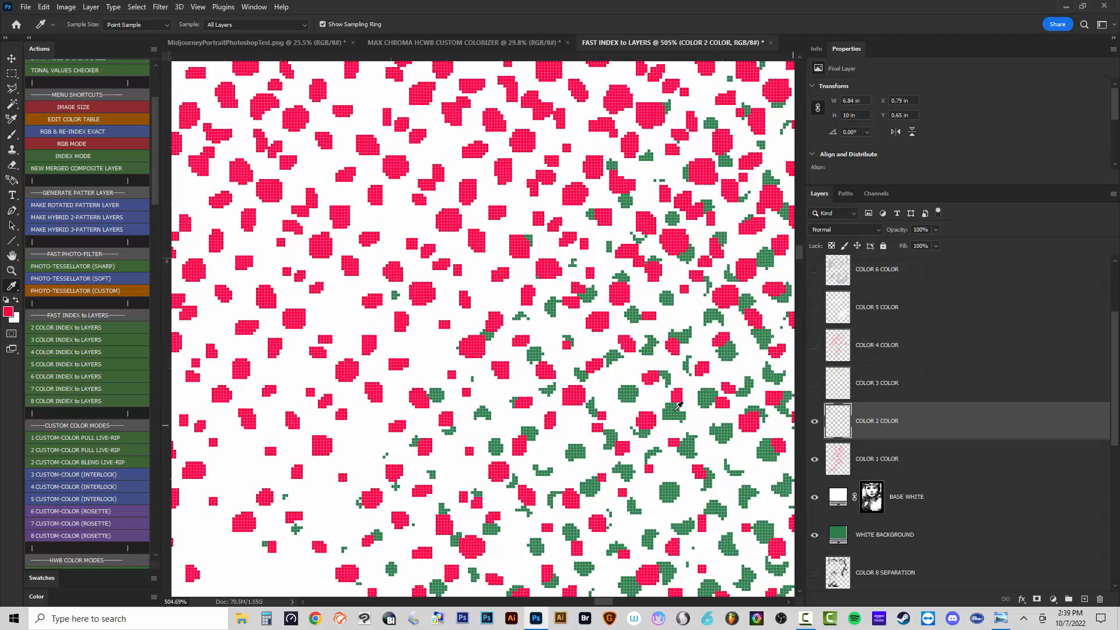
{"action": "scroll", "coordinate": [612, 446], "scroll_direction": "down", "scroll_amount": 3}
{"action": "scroll", "coordinate": [493, 354], "scroll_direction": "down", "scroll_amount": 5}
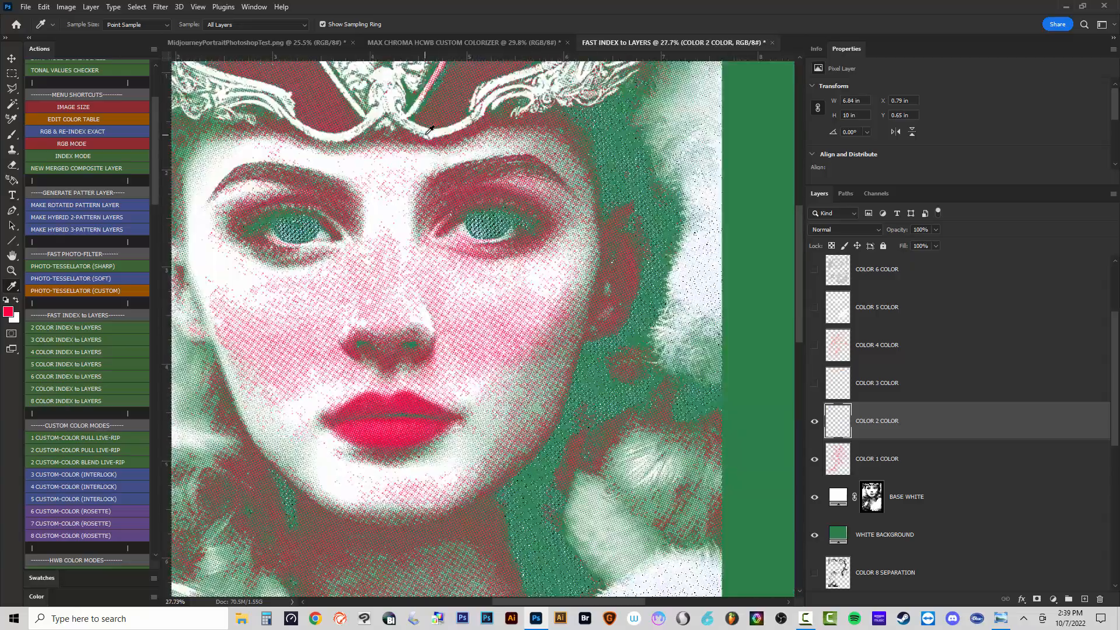
{"action": "left_click", "coordinate": [815, 422]}
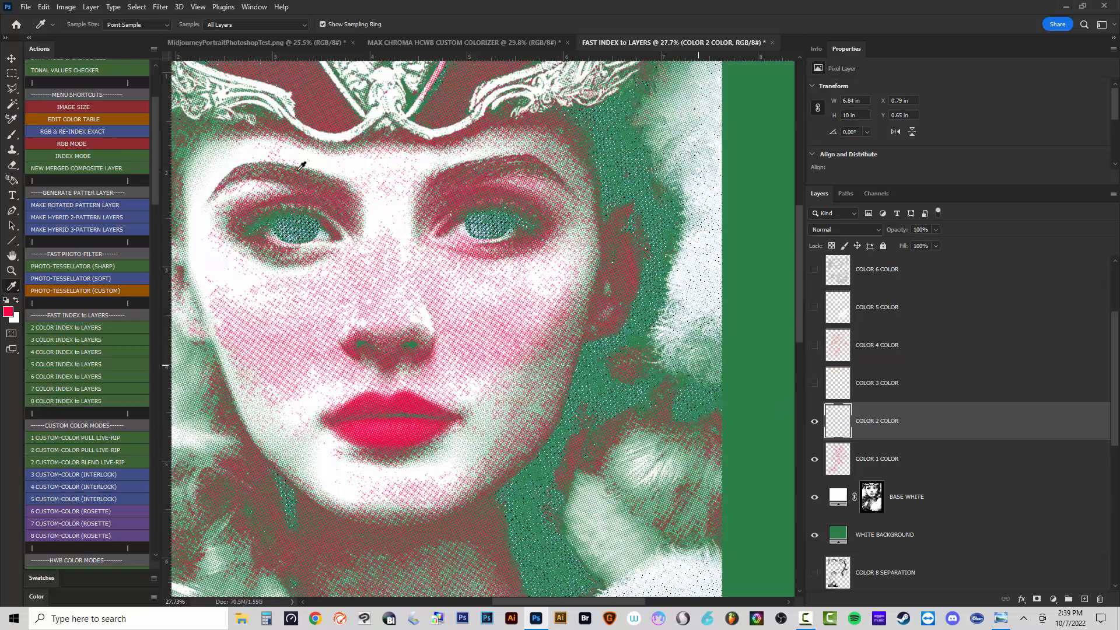
Expand the selection of the COLOR 2 dots.
{"action": "left_click", "coordinate": [136, 6]}
{"action": "mouse_move", "coordinate": [151, 180]}
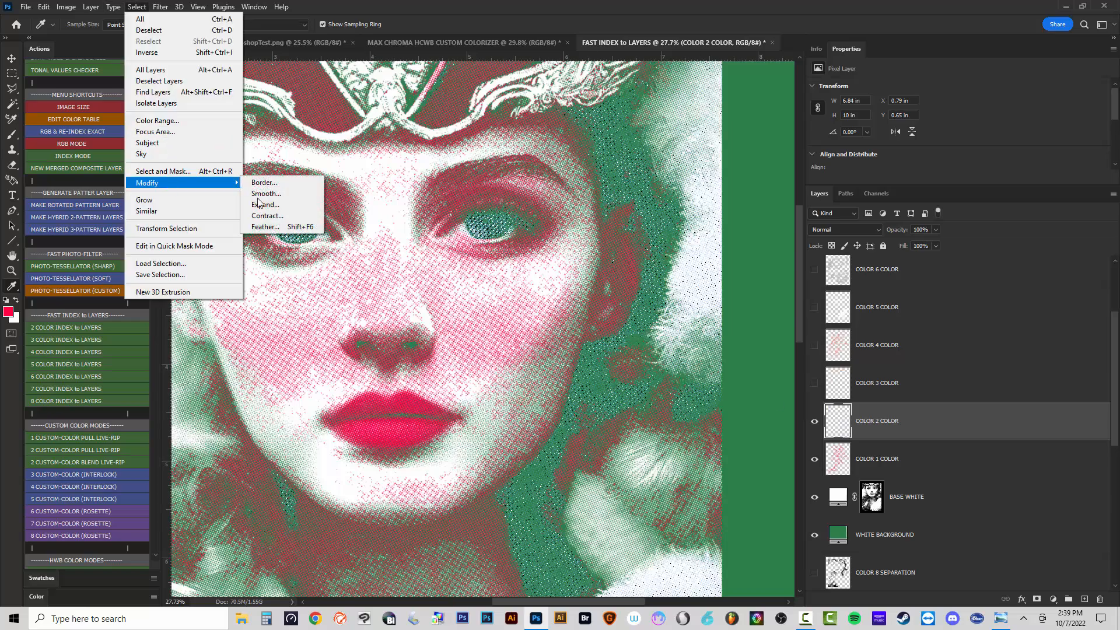
{"action": "left_click", "coordinate": [268, 205]}
{"action": "left_click", "coordinate": [764, 329]}
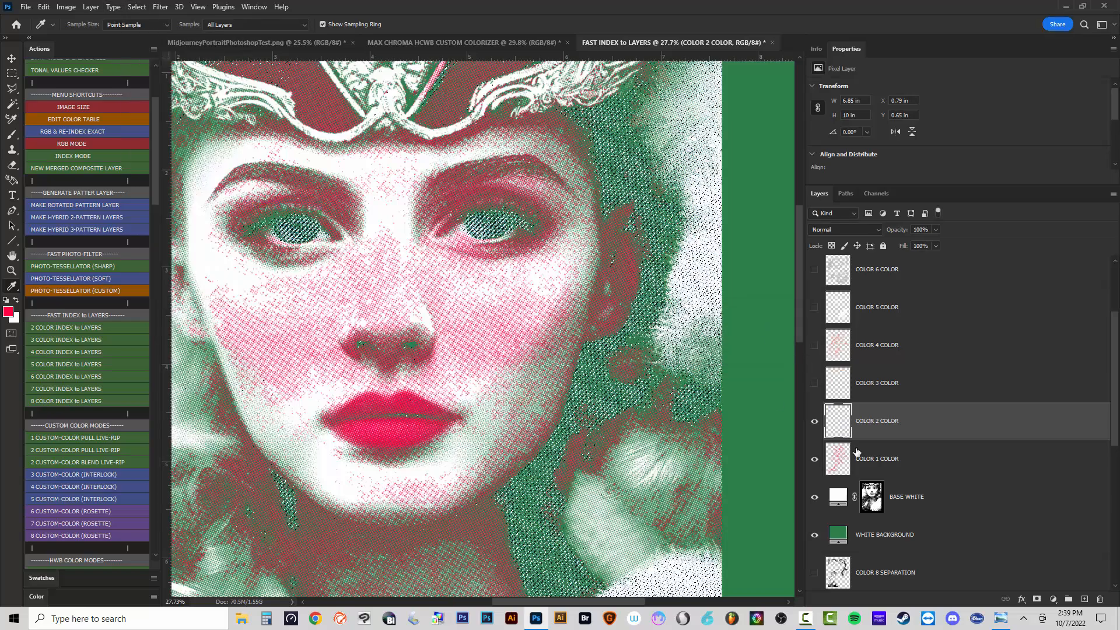
Sample the blue of the COLOR 2 dots in the eye and fill the expanded selection with the foreground colour at 100% opacity.
{"action": "scroll", "coordinate": [500, 252], "scroll_direction": "up", "scroll_amount": 5}
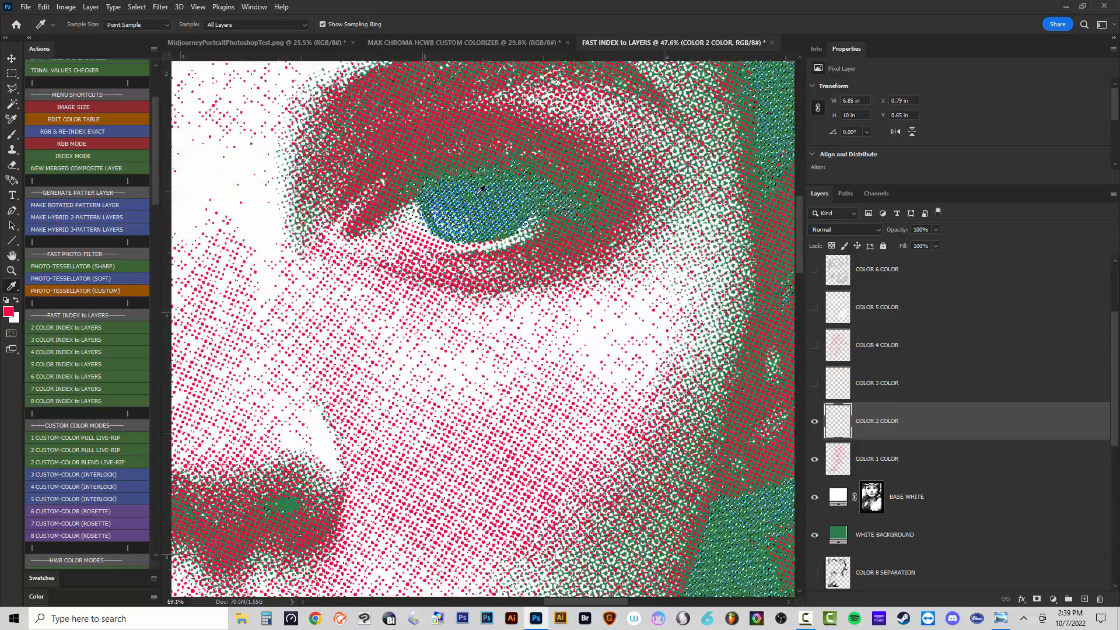
{"action": "scroll", "coordinate": [473, 201], "scroll_direction": "up", "scroll_amount": 2}
{"action": "left_click", "coordinate": [449, 229]}
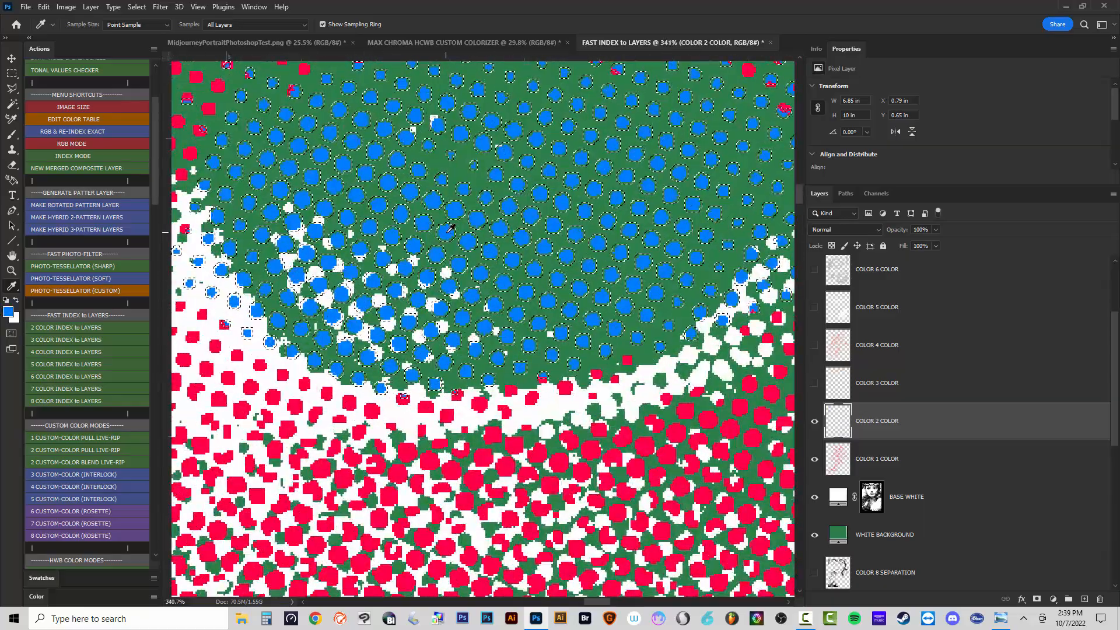
{"action": "key", "text": "shift+F5"}
{"action": "left_click", "coordinate": [899, 292]}
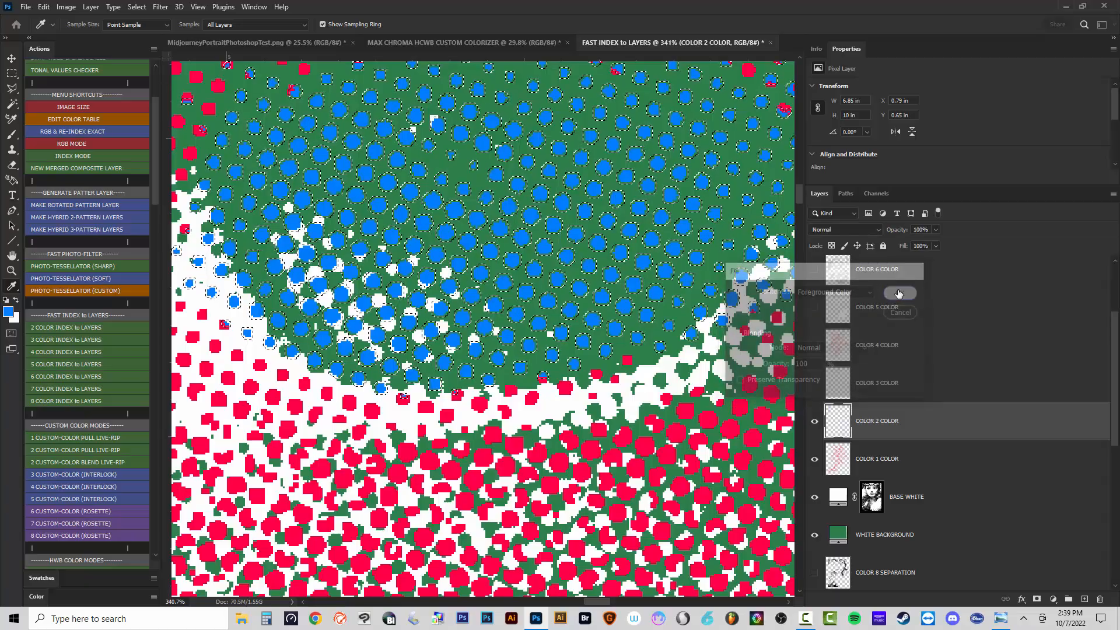
Show and activate COLOR 3, load its pixels as a selection, and move the layer above COLOR 4.
{"action": "left_click", "coordinate": [815, 384]}
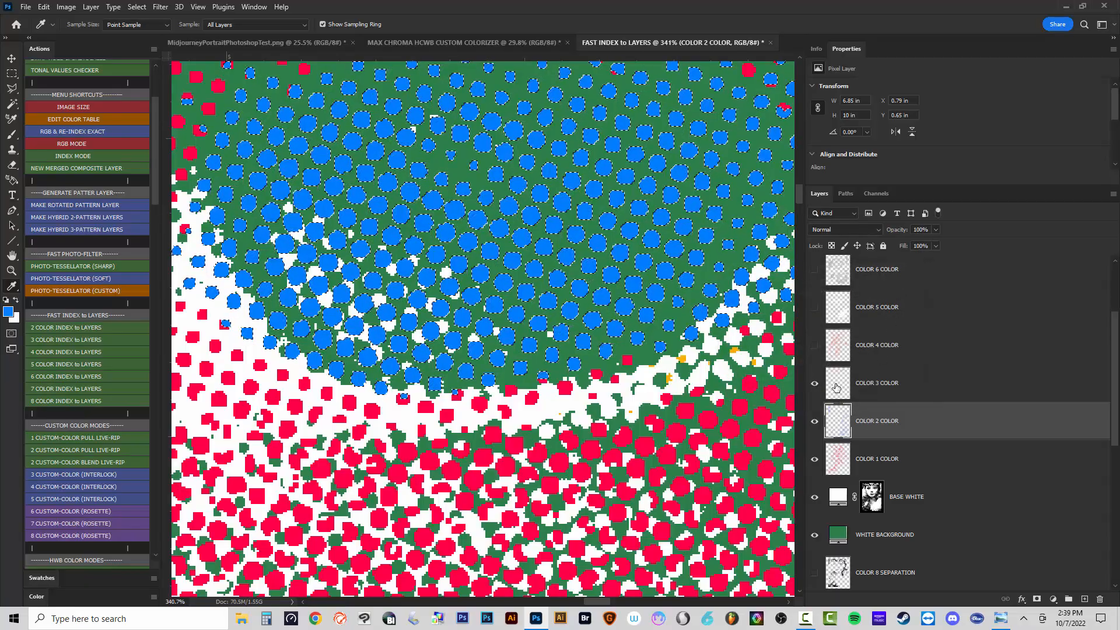
{"action": "left_click", "coordinate": [838, 390]}
{"action": "scroll", "coordinate": [496, 269], "scroll_direction": "down", "scroll_amount": 14}
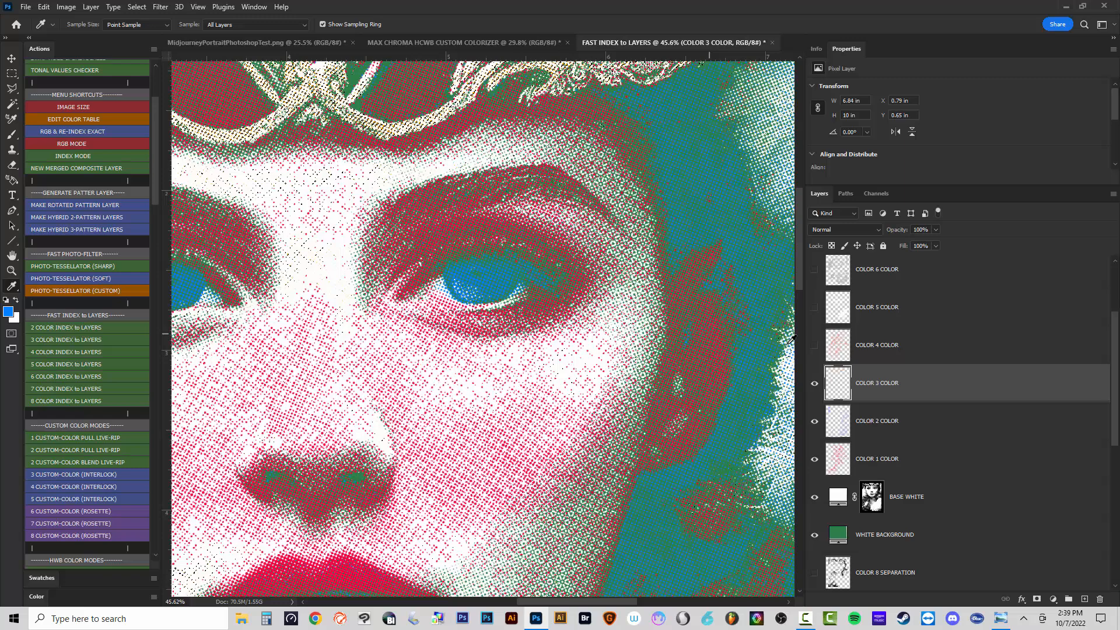
{"action": "left_click_drag", "start_coordinate": [889, 382], "coordinate": [837, 338]}
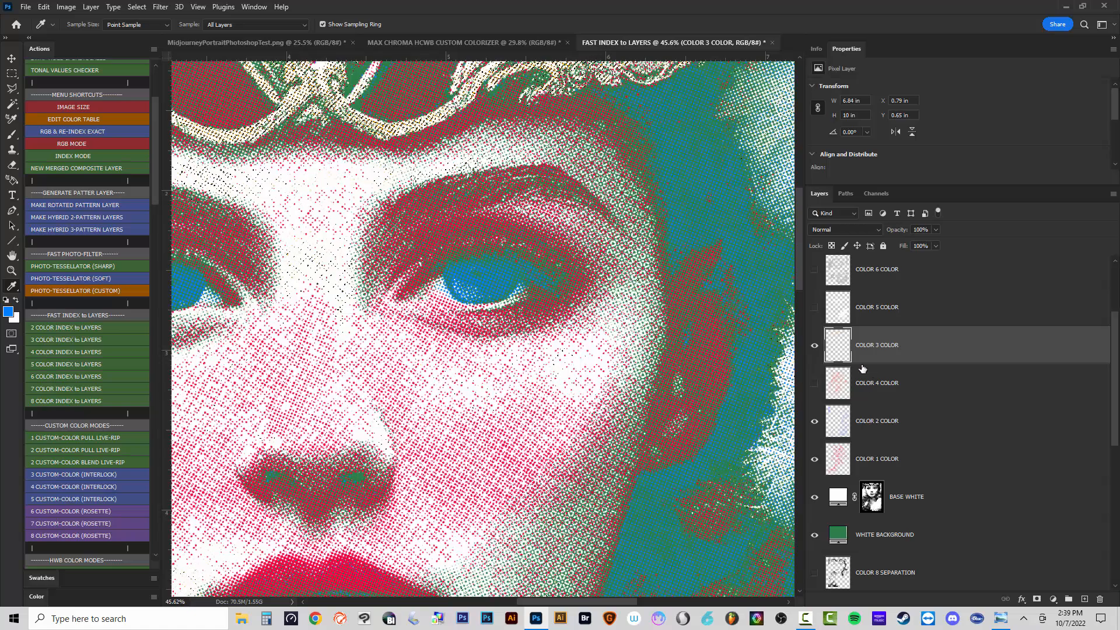
Expand the selection of the COLOR 3 dots by 1 pixel.
{"action": "left_click", "coordinate": [137, 7]}
{"action": "mouse_move", "coordinate": [156, 185]}
{"action": "left_click", "coordinate": [288, 204]}
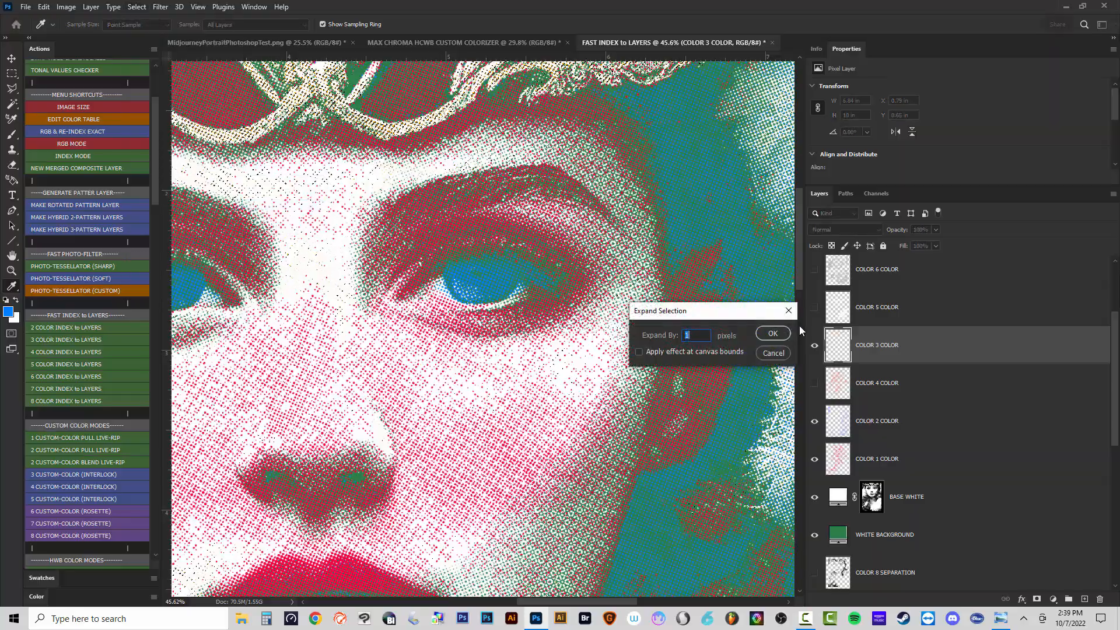
{"action": "left_click", "coordinate": [768, 328]}
Sample the golden yellow of the COLOR 3 dots in the headpiece and fill the expanded selection with the foreground colour at 100% opacity.
{"action": "scroll", "coordinate": [679, 300], "scroll_direction": "up", "scroll_amount": 6}
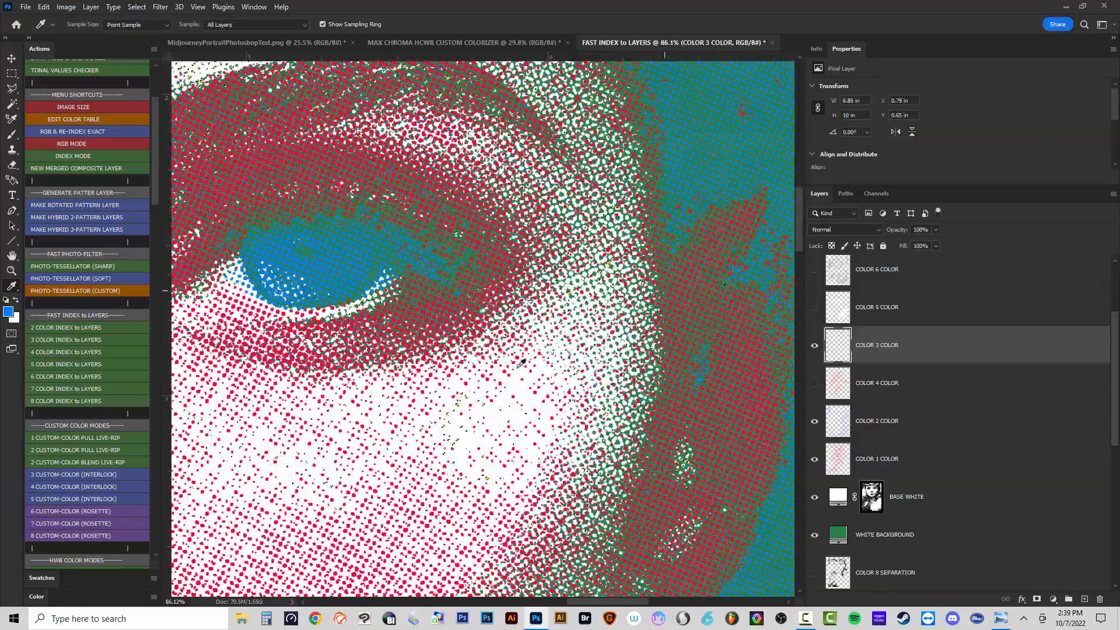
{"action": "scroll", "coordinate": [557, 313], "scroll_direction": "down", "scroll_amount": 11}
{"action": "scroll", "coordinate": [366, 141], "scroll_direction": "up", "scroll_amount": 10}
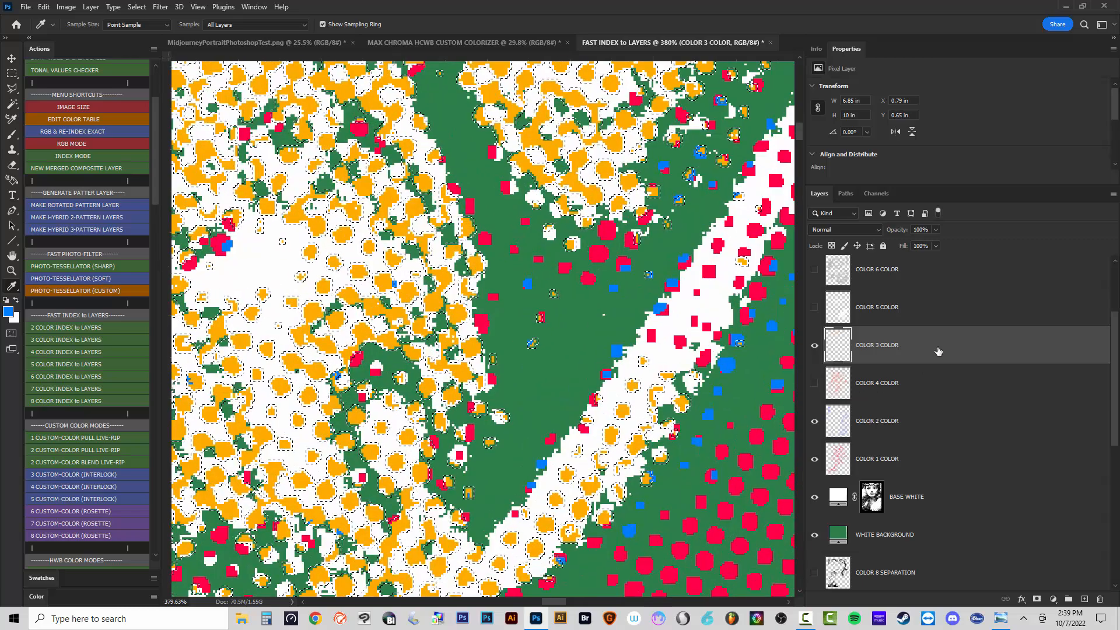
{"action": "left_click", "coordinate": [482, 258]}
{"action": "key", "text": "shift+F5"}
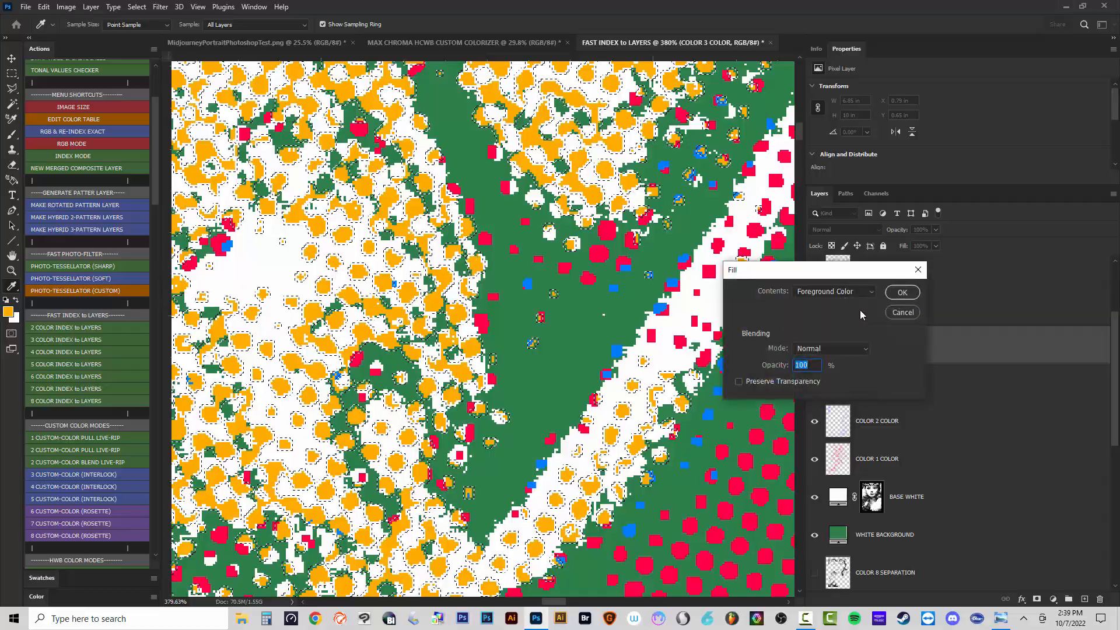
{"action": "left_click", "coordinate": [899, 293]}
{"action": "scroll", "coordinate": [566, 277], "scroll_direction": "down", "scroll_amount": 3}
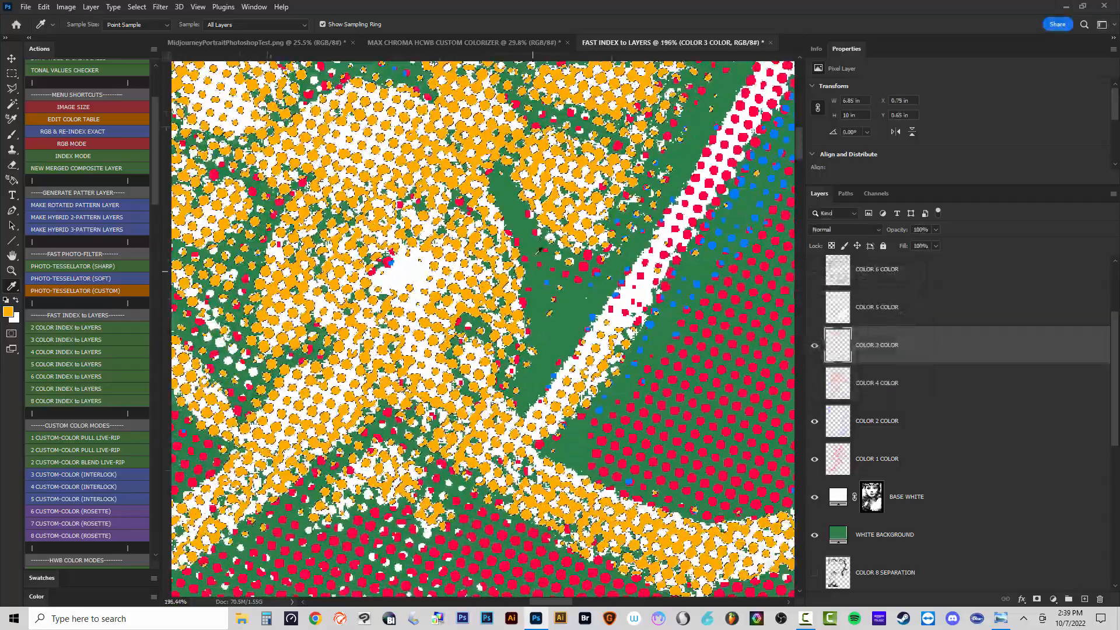
{"action": "scroll", "coordinate": [540, 251], "scroll_direction": "down", "scroll_amount": 6}
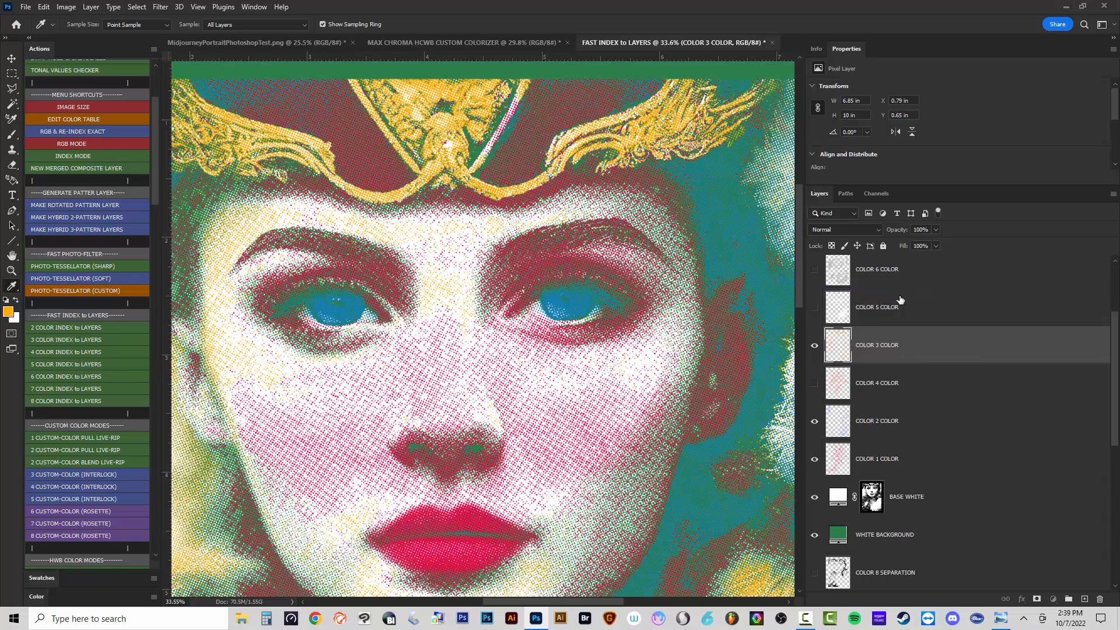
Hide the COLOR 3 layer, show COLOR 4 in its place, and make COLOR 4 the active layer.
{"action": "key", "text": "ctrl+bracketright"}
{"action": "left_click_drag", "start_coordinate": [856, 316], "coordinate": [836, 349]}
{"action": "left_click", "coordinate": [813, 348]}
{"action": "left_click", "coordinate": [815, 386]}
{"action": "left_click", "coordinate": [892, 390]}
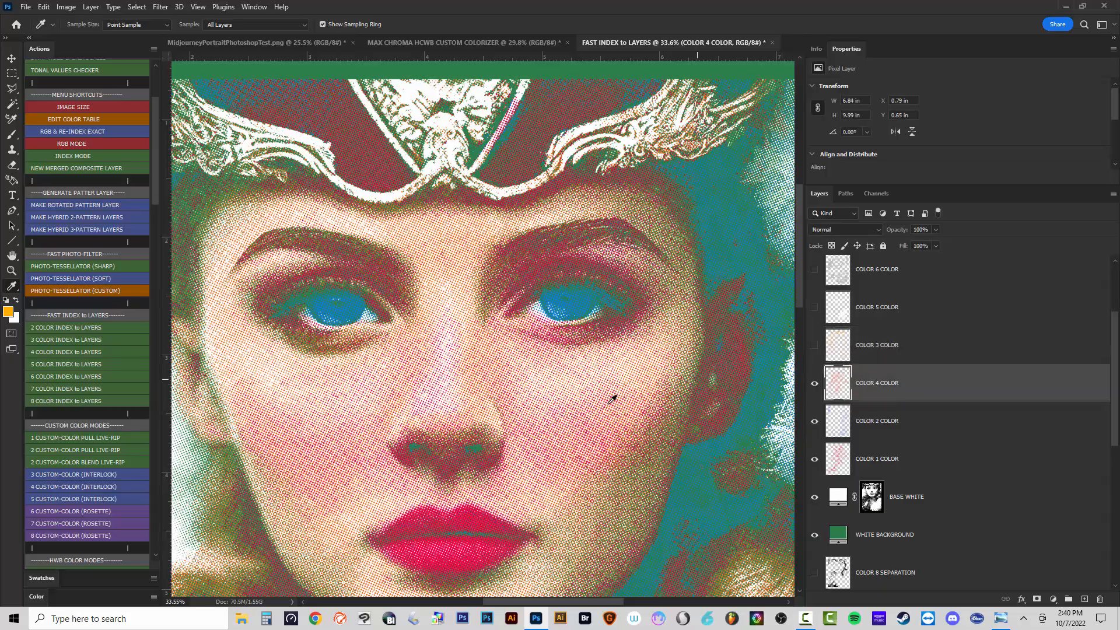
Load the COLOR 4 layer's pixels as a selection and sample the orange of its dots.
{"action": "scroll", "coordinate": [614, 415], "scroll_direction": "up", "scroll_amount": 7}
{"action": "scroll", "coordinate": [608, 426], "scroll_direction": "up", "scroll_amount": 10}
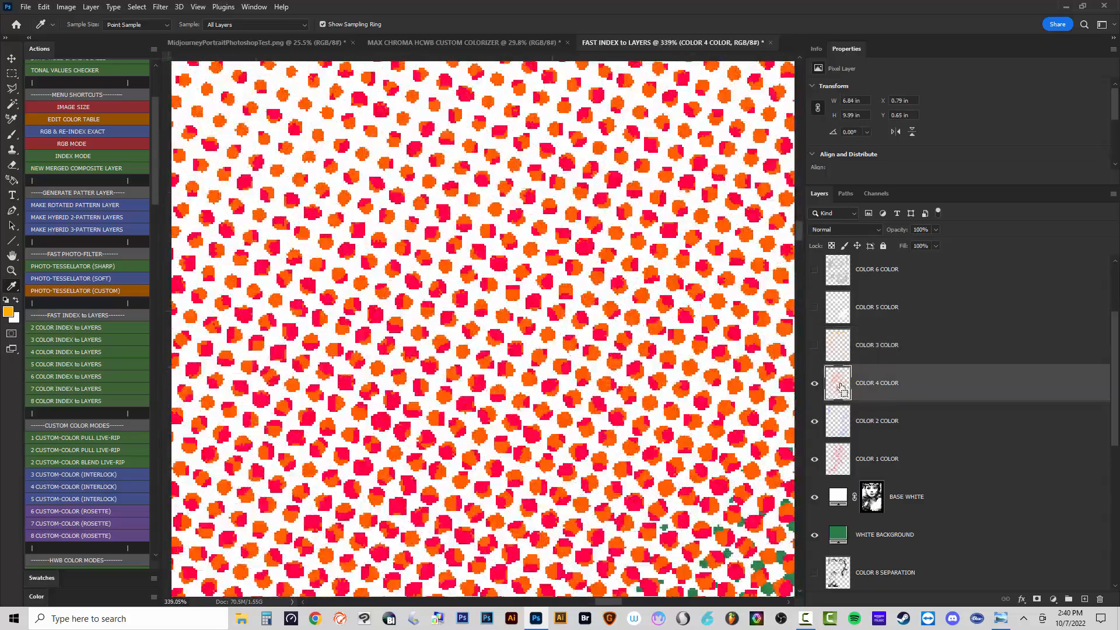
{"action": "left_click", "coordinate": [840, 388], "text": "ctrl"}
{"action": "left_click", "coordinate": [621, 357]}
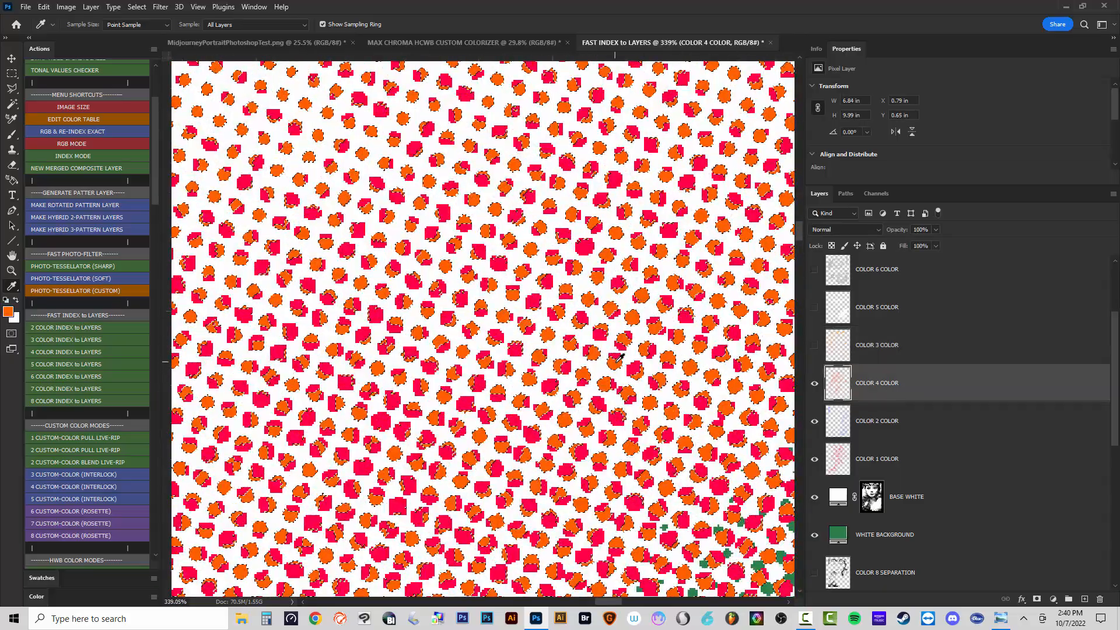
{"action": "left_click", "coordinate": [137, 7]}
{"action": "mouse_move", "coordinate": [169, 185]}
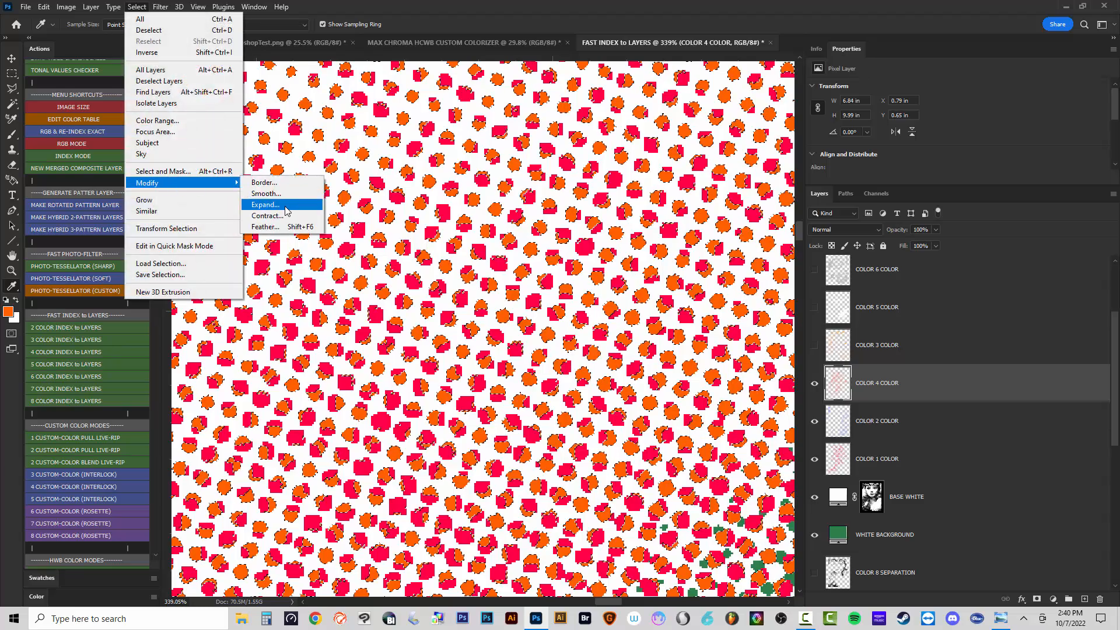
{"action": "left_click", "coordinate": [262, 193]}
{"action": "left_click", "coordinate": [602, 212]}
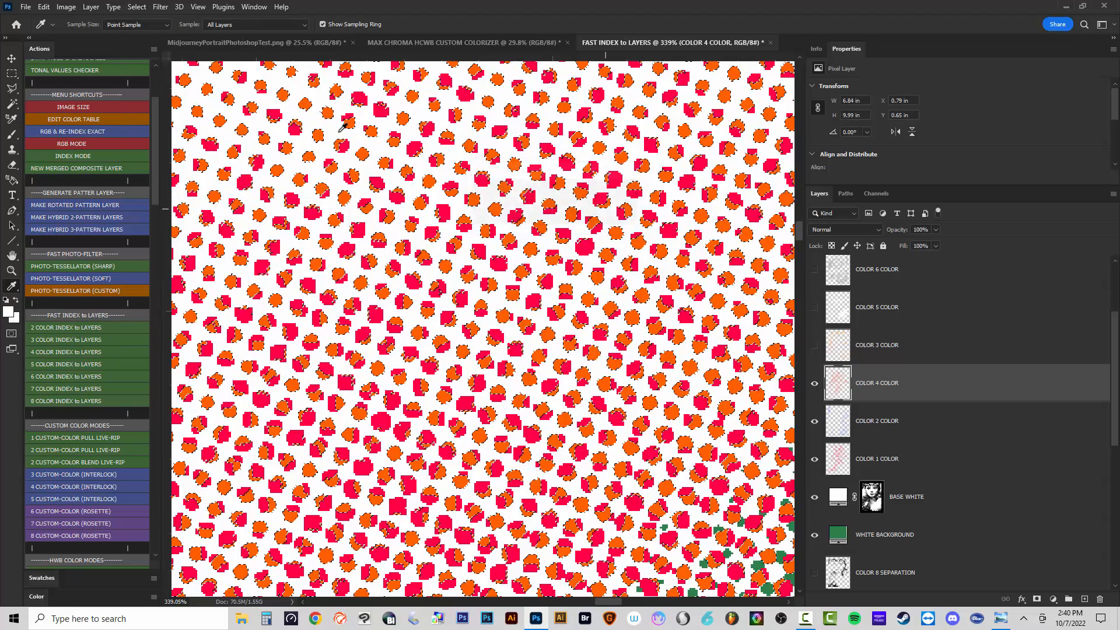
Expand the selection of the COLOR 4 dots.
{"action": "left_click", "coordinate": [137, 6]}
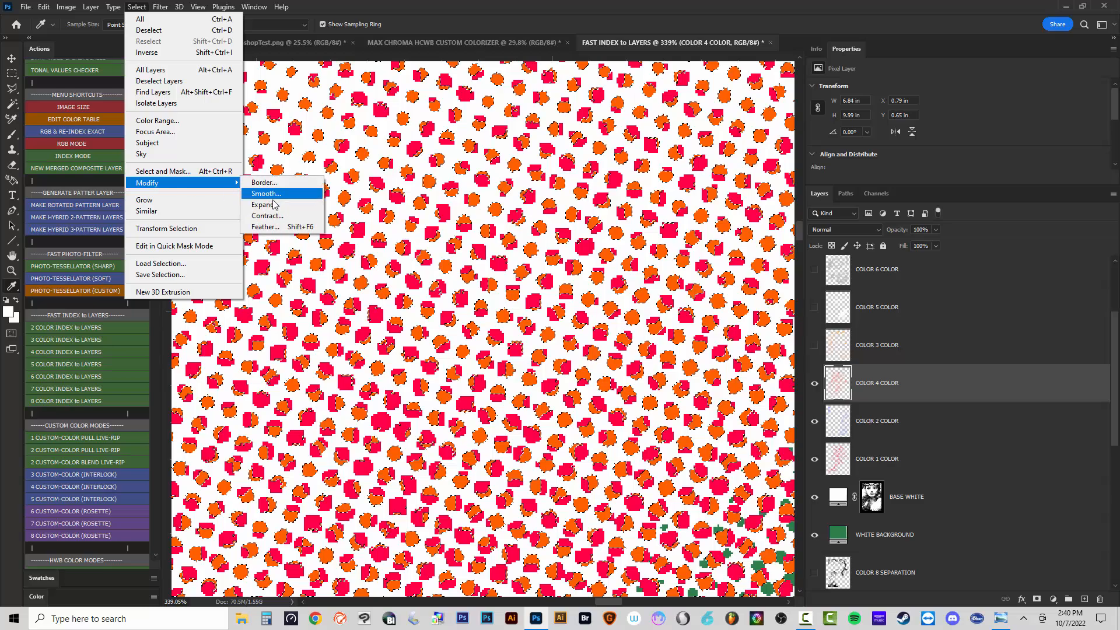
{"action": "left_click", "coordinate": [274, 205]}
{"action": "left_click", "coordinate": [769, 334]}
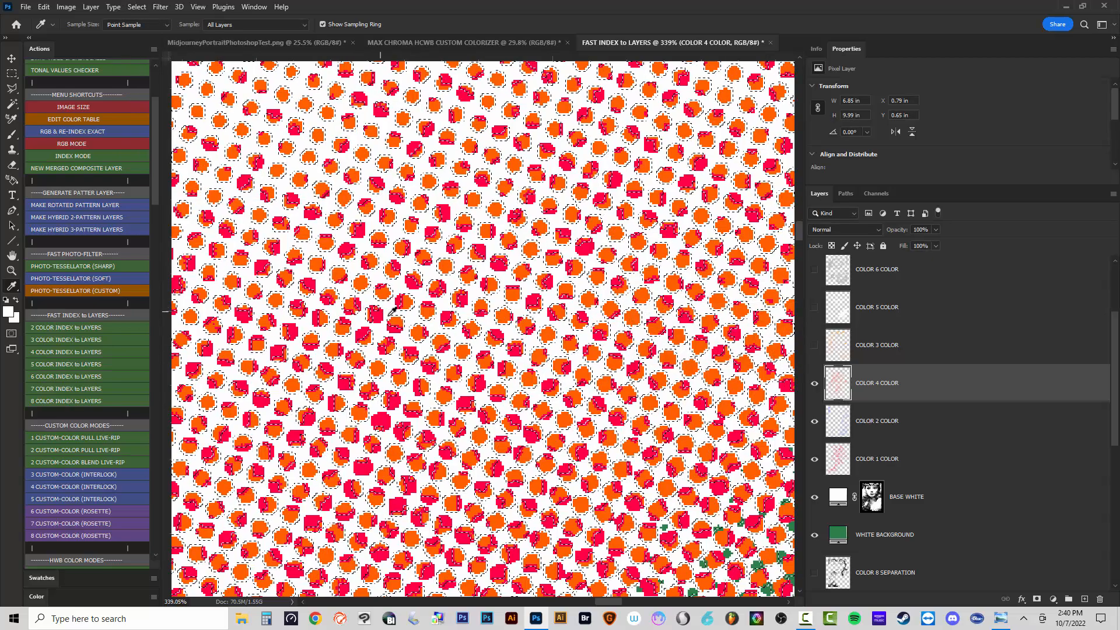
Sample the orange of the COLOR 4 dots again and fill the expanded selection with the foreground colour at 100% opacity.
{"action": "left_click", "coordinate": [506, 372]}
{"action": "key", "text": "shift+F5"}
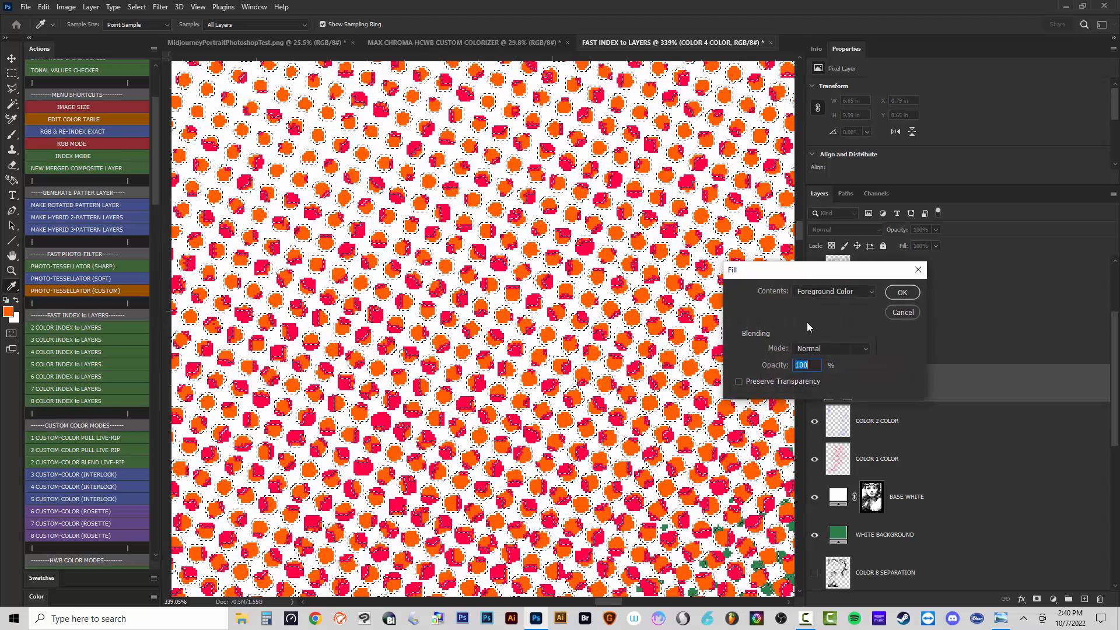
{"action": "left_click", "coordinate": [614, 358]}
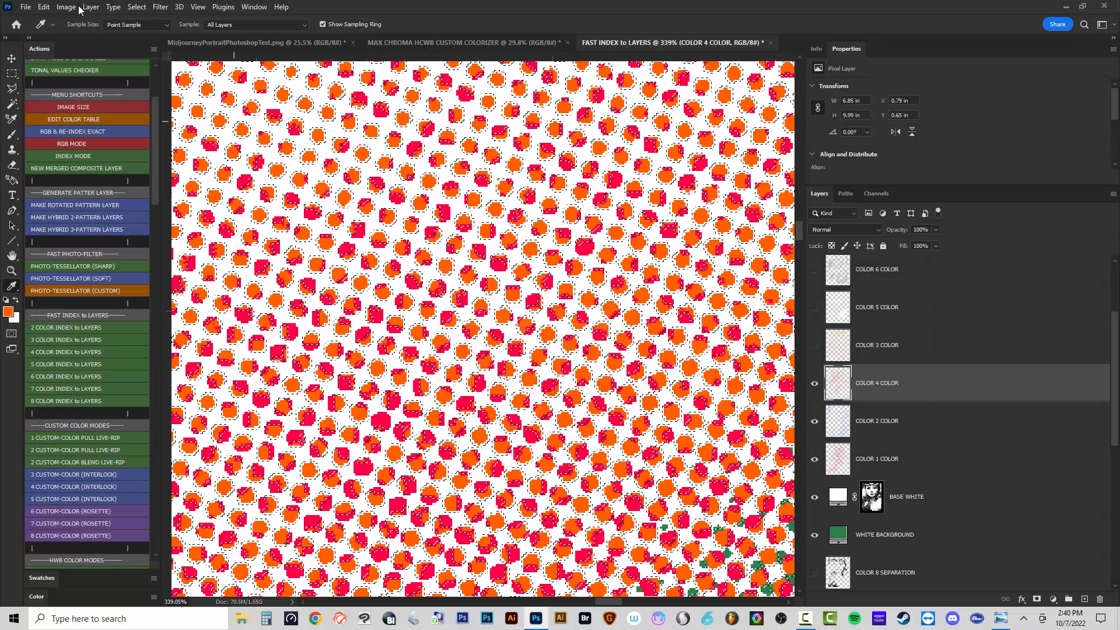
{"action": "left_click", "coordinate": [44, 7]}
{"action": "left_click", "coordinate": [63, 191]}
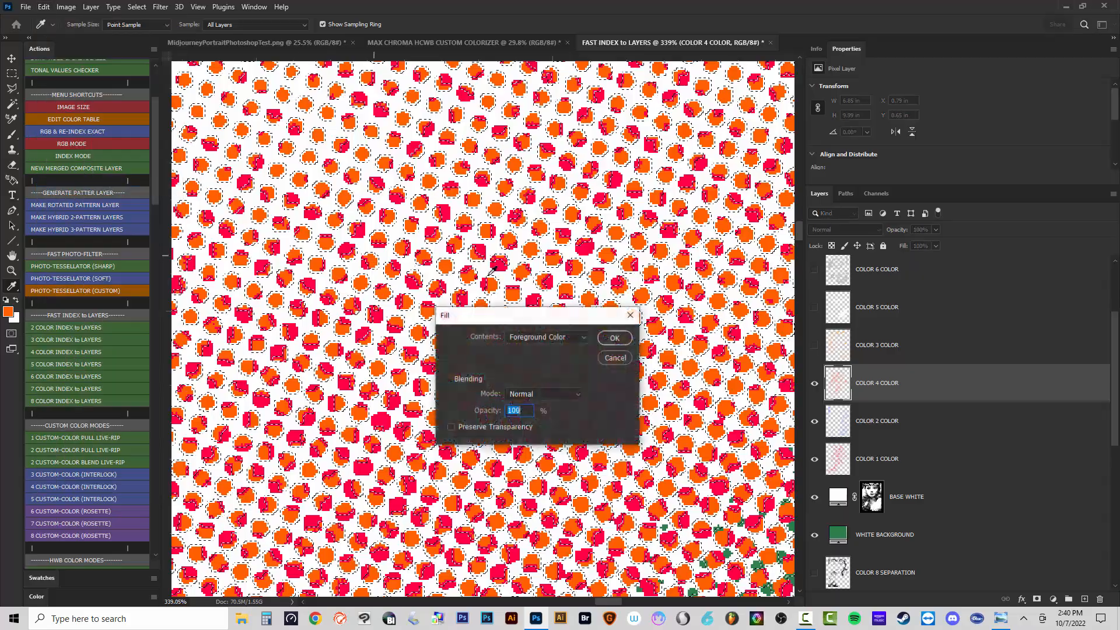
{"action": "left_click", "coordinate": [619, 342]}
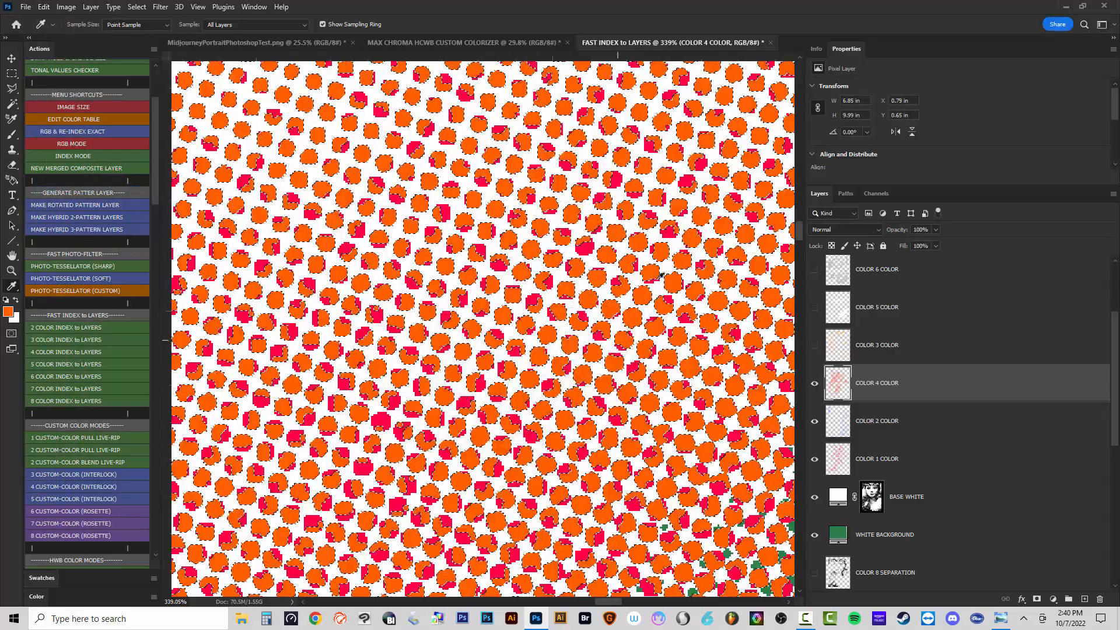
Show the COLOR 3, COLOR 5, COLOR 6, COLOR 7 and COLOR 8 layers over the whole portrait.
{"action": "scroll", "coordinate": [526, 280], "scroll_direction": "down", "scroll_amount": 3}
{"action": "scroll", "coordinate": [541, 267], "scroll_direction": "down", "scroll_amount": 14}
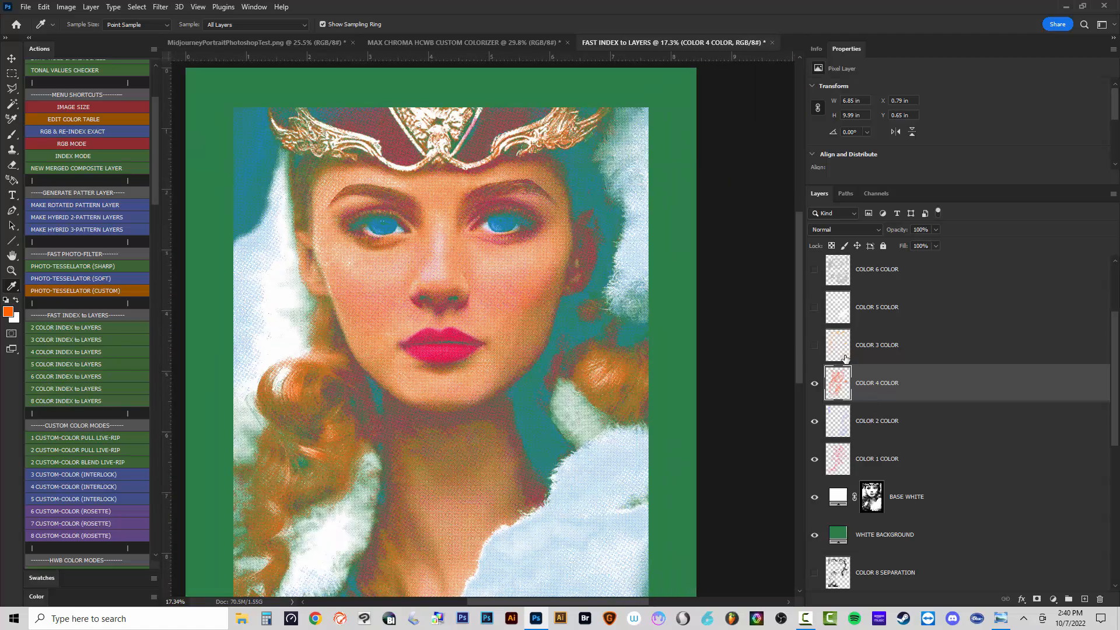
{"action": "left_click", "coordinate": [815, 346]}
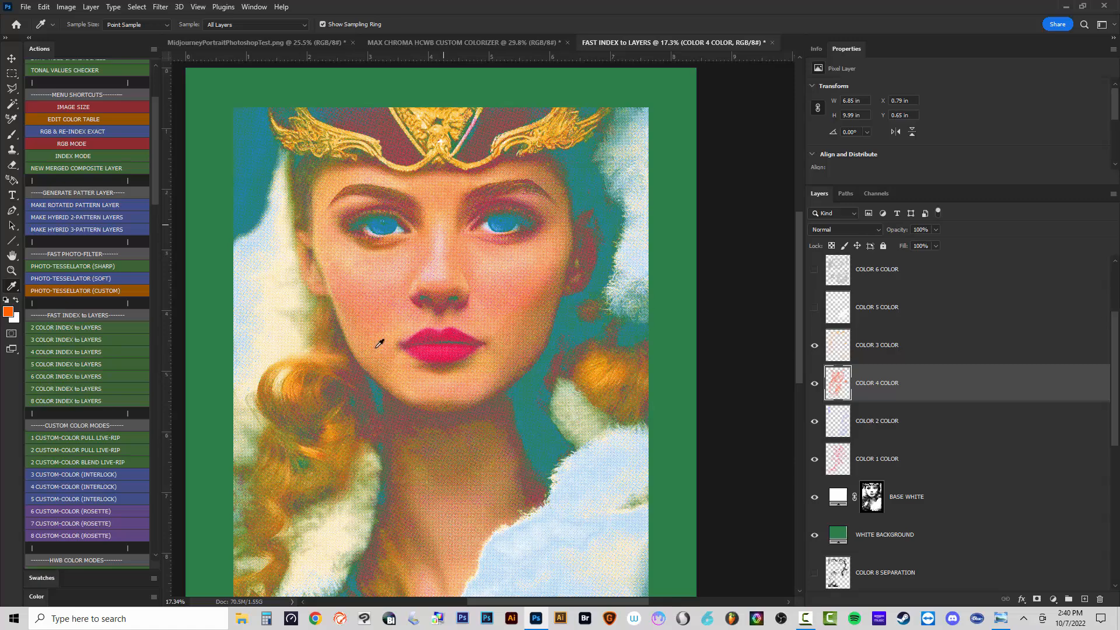
{"action": "left_click", "coordinate": [815, 308]}
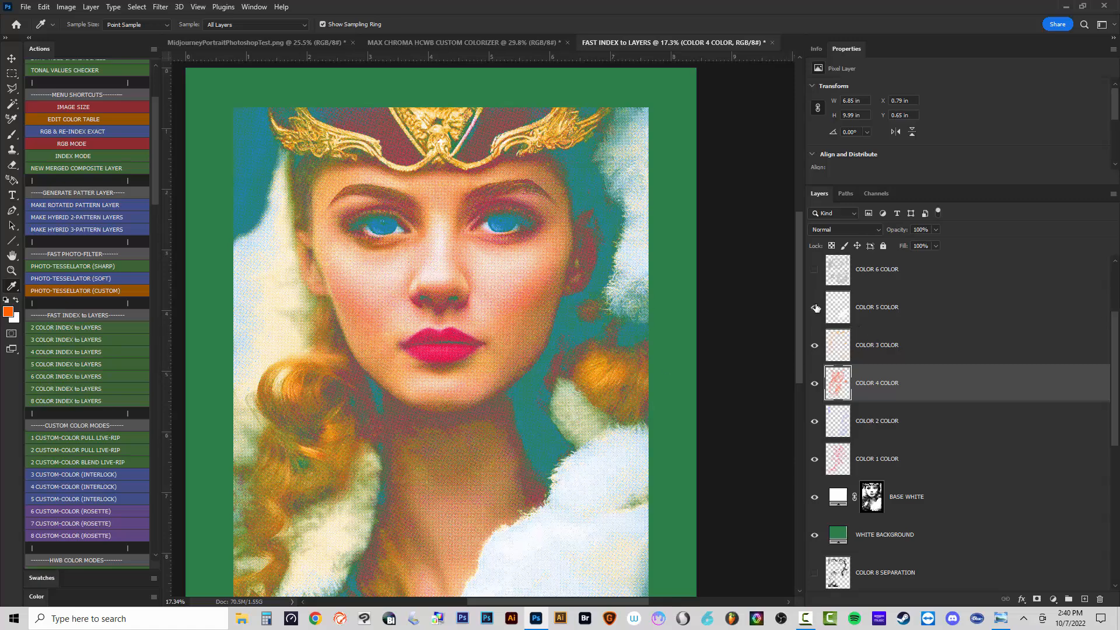
{"action": "left_click", "coordinate": [815, 278]}
{"action": "scroll", "coordinate": [861, 402], "scroll_direction": "up", "scroll_amount": 3}
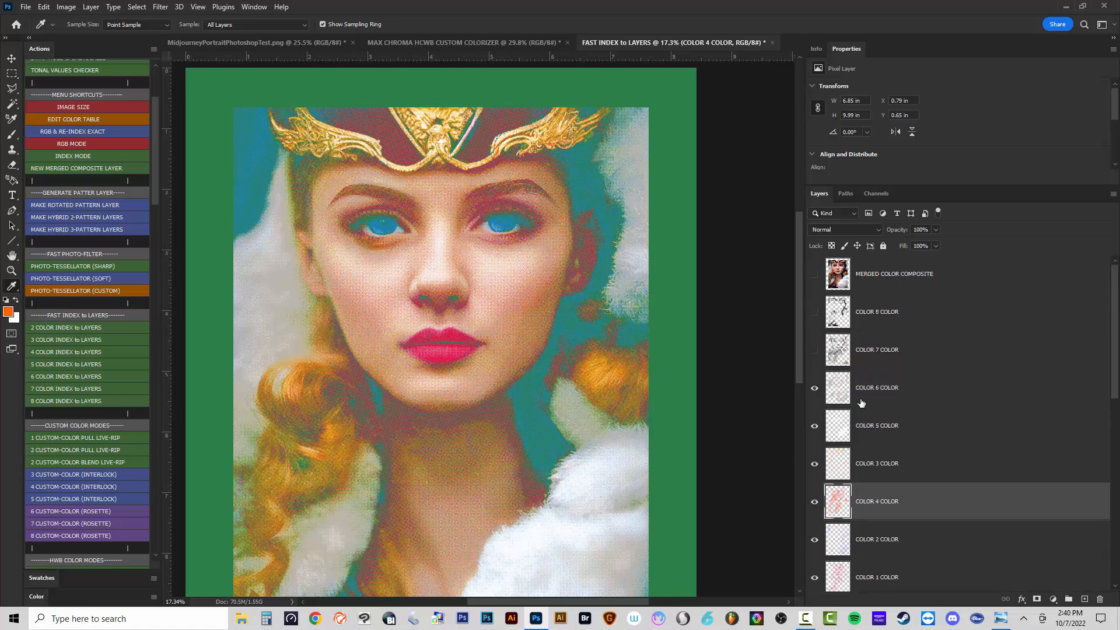
{"action": "left_click", "coordinate": [817, 352]}
{"action": "left_click", "coordinate": [814, 314]}
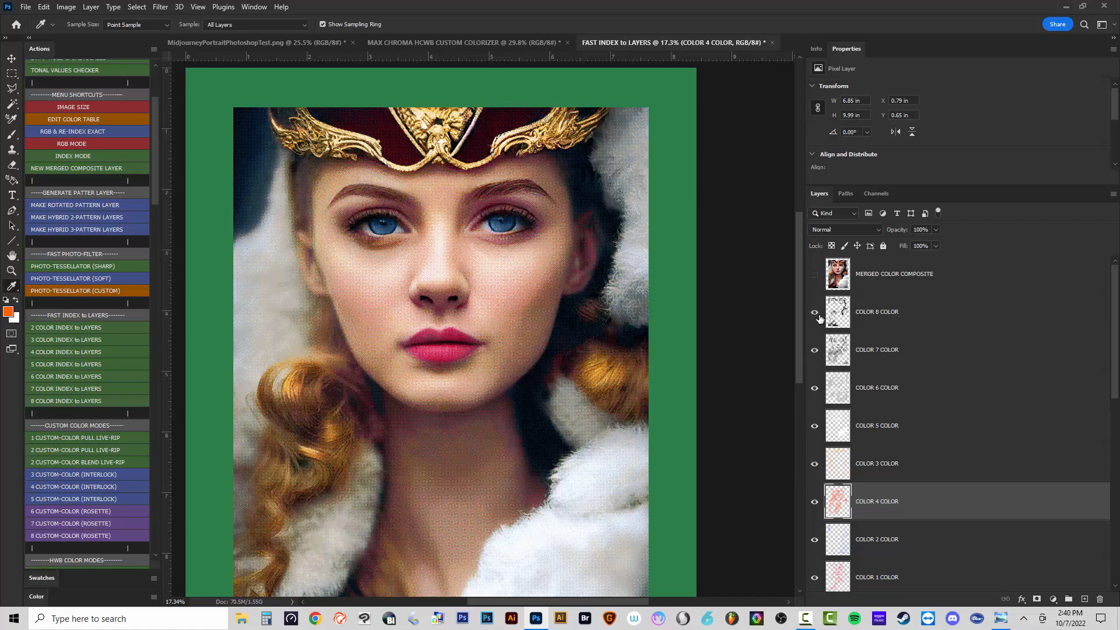
View the whole print and make the MERGED COLOR COMPOSITE layer active.
{"action": "left_click", "coordinate": [919, 319]}
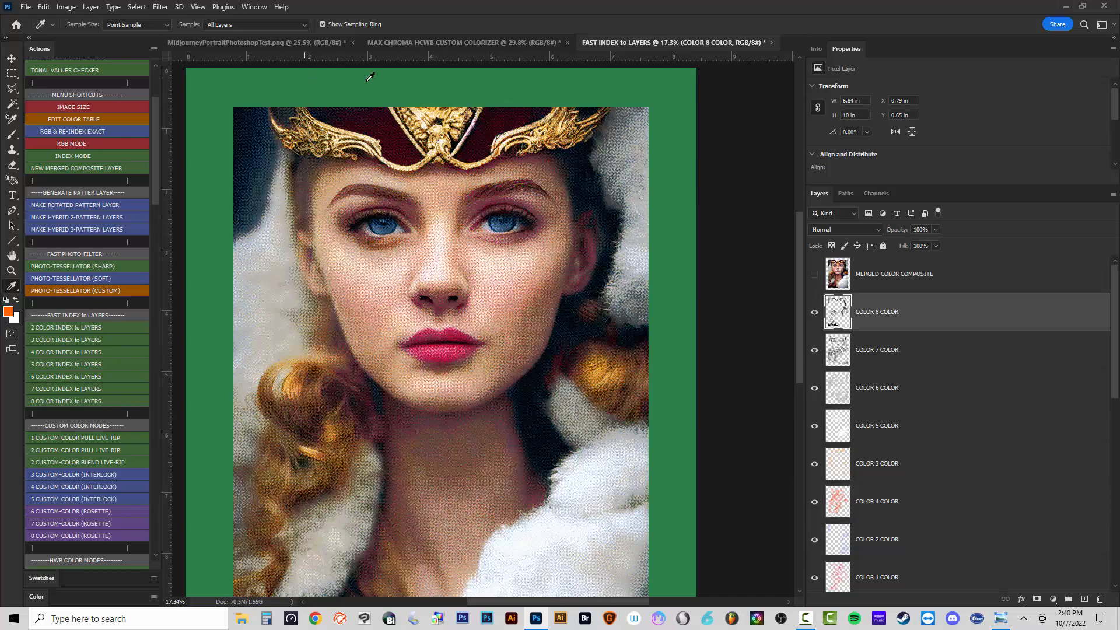
{"action": "scroll", "coordinate": [568, 265], "scroll_direction": "down", "scroll_amount": 3}
{"action": "left_click", "coordinate": [926, 285]}
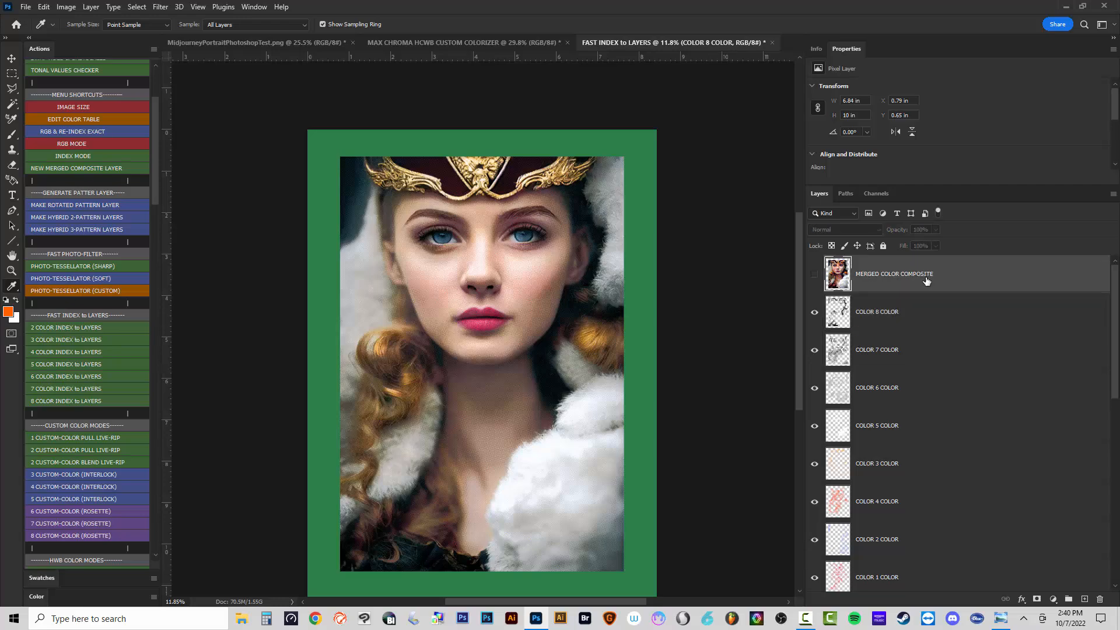
Generate a new merged composite layer from the visible colour layers, above MERGED COLOR COMPOSITE.
{"action": "left_click", "coordinate": [90, 170]}
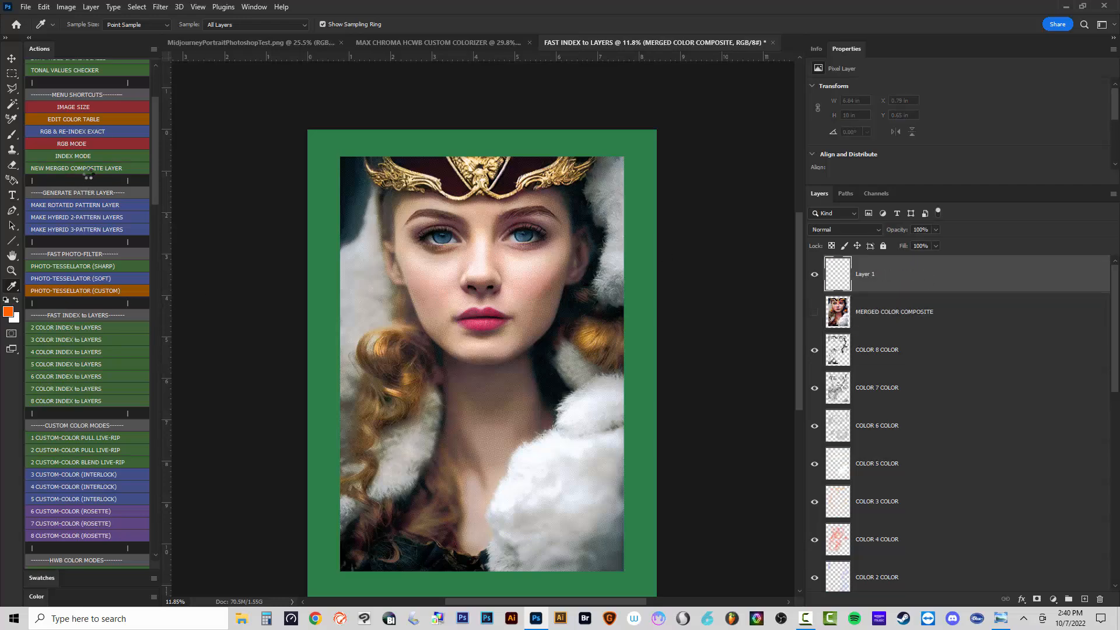
{"action": "scroll", "coordinate": [559, 211], "scroll_direction": "up", "scroll_amount": 3}
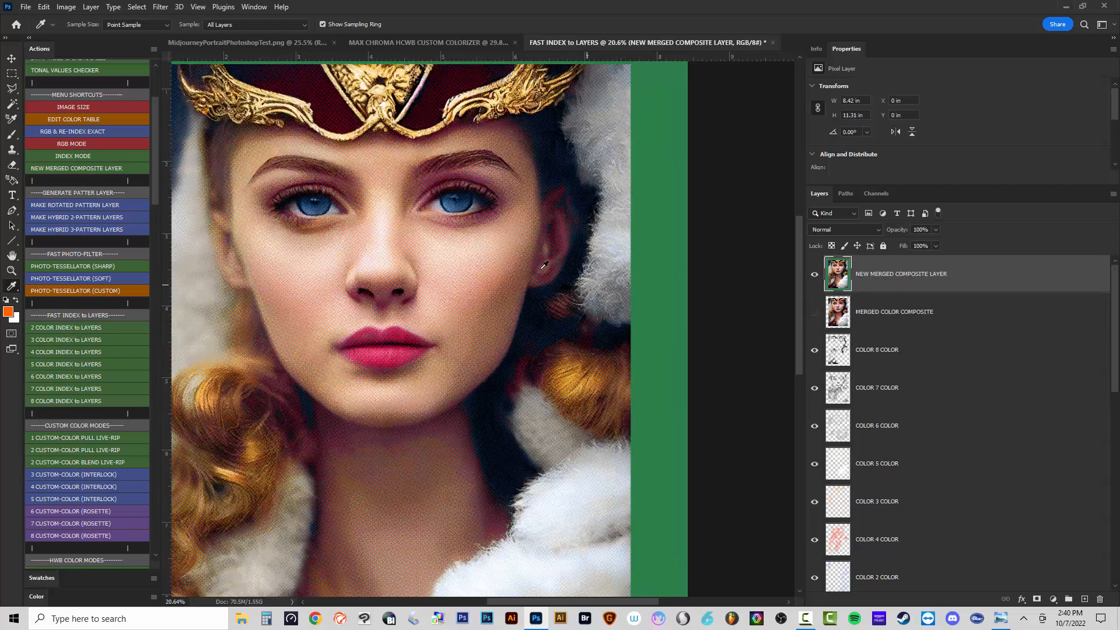
Examine the halftone dots of the merged composite around the face, eyes, crown and grey fur at several magnifications.
{"action": "left_click", "coordinate": [11, 59]}
{"action": "scroll", "coordinate": [575, 333], "scroll_direction": "up", "scroll_amount": 5}
{"action": "scroll", "coordinate": [536, 153], "scroll_direction": "down", "scroll_amount": 3}
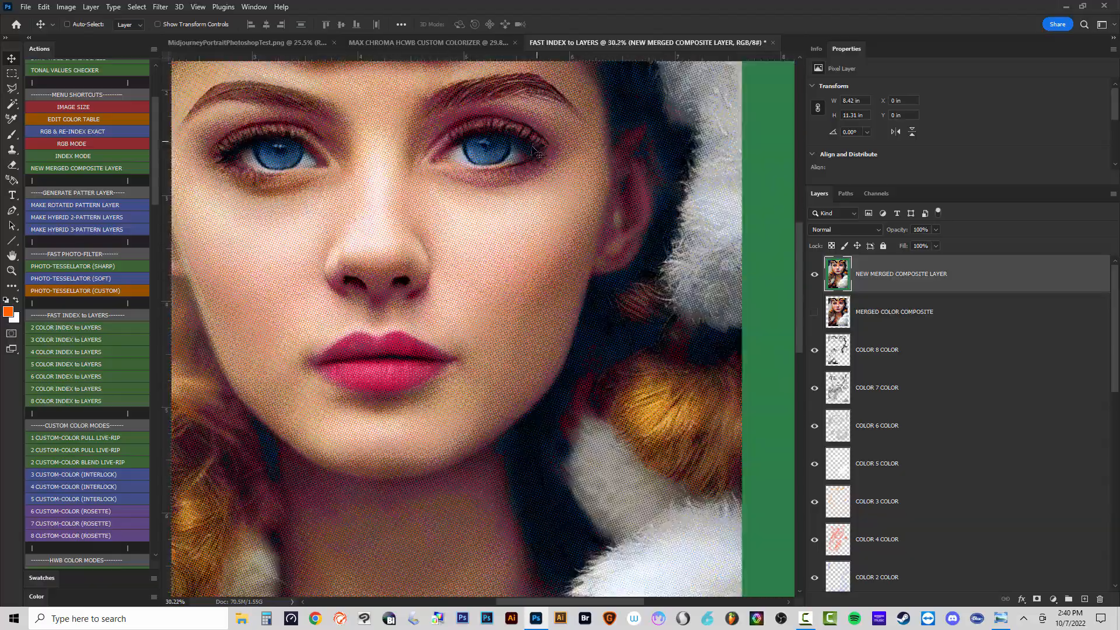
{"action": "scroll", "coordinate": [492, 355], "scroll_direction": "down", "scroll_amount": 3}
{"action": "scroll", "coordinate": [620, 121], "scroll_direction": "up", "scroll_amount": 4}
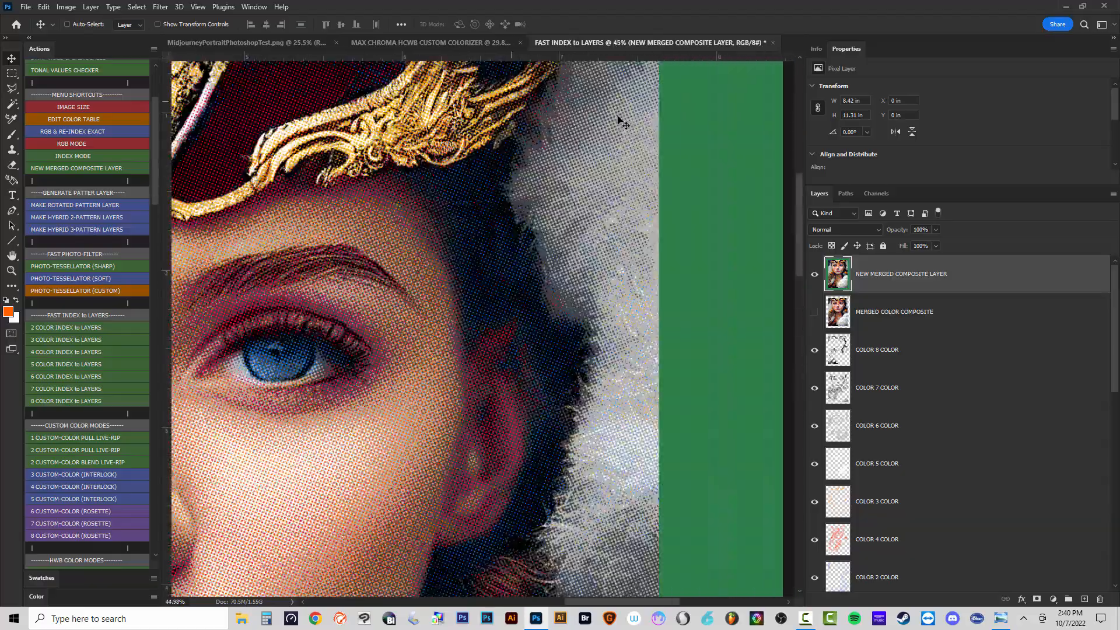
{"action": "scroll", "coordinate": [622, 123], "scroll_direction": "up", "scroll_amount": 3}
{"action": "scroll", "coordinate": [627, 138], "scroll_direction": "down", "scroll_amount": 2}
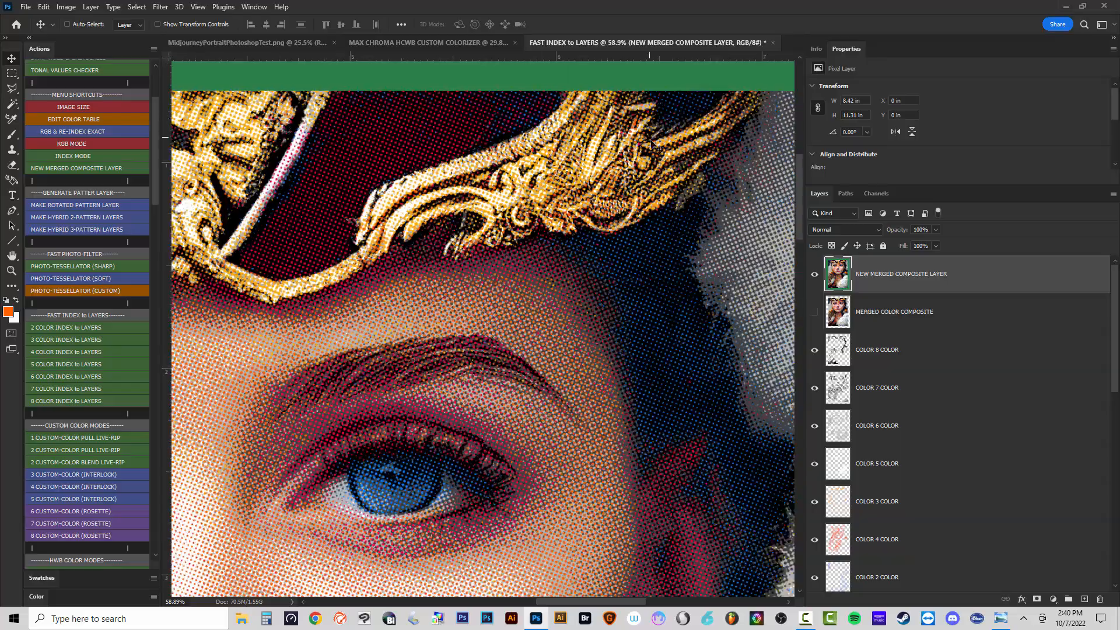
{"action": "scroll", "coordinate": [654, 143], "scroll_direction": "down", "scroll_amount": 3}
{"action": "scroll", "coordinate": [315, 156], "scroll_direction": "up", "scroll_amount": 5}
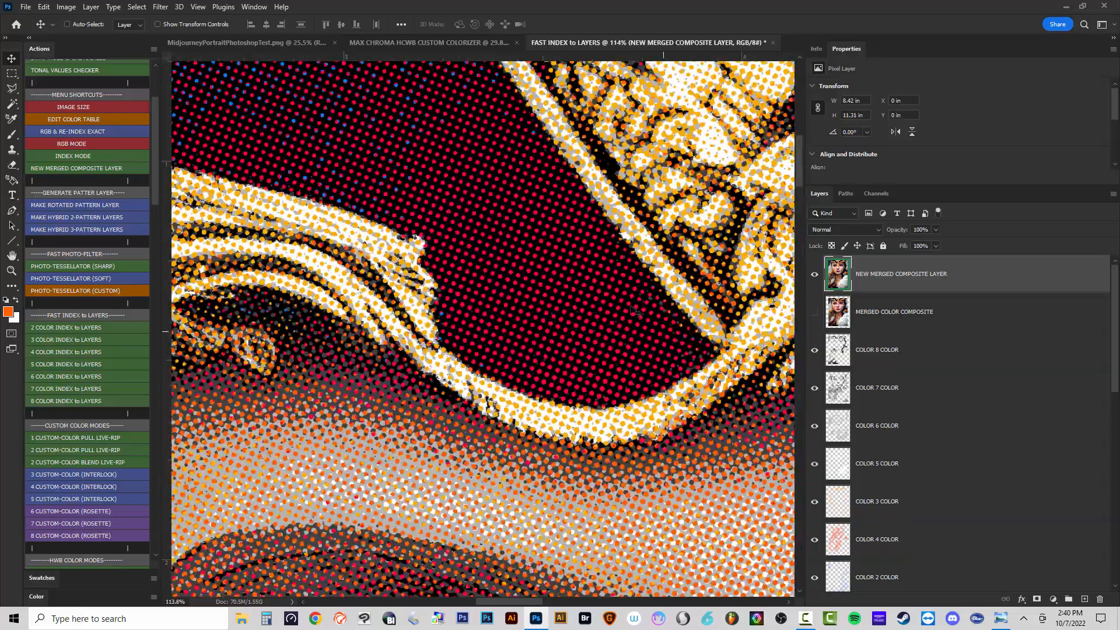
{"action": "scroll", "coordinate": [635, 312], "scroll_direction": "down", "scroll_amount": 6}
{"action": "scroll", "coordinate": [542, 205], "scroll_direction": "up", "scroll_amount": 1}
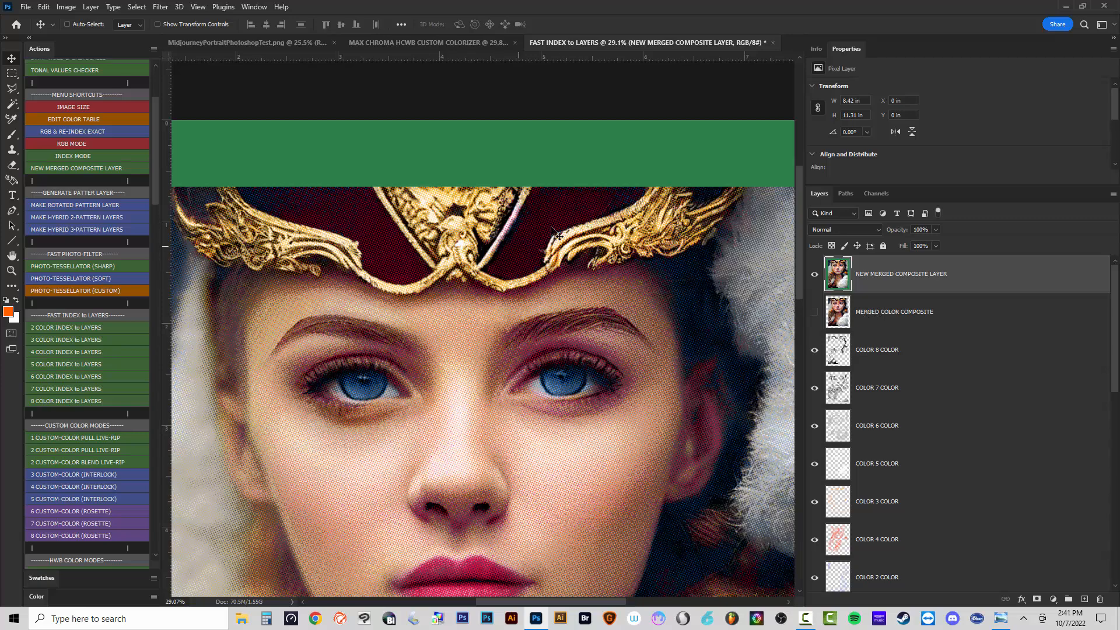
Compare the whole merged print with close-ups of the white fur and face, and look through the process colour actions.
{"action": "scroll", "coordinate": [415, 230], "scroll_direction": "down", "scroll_amount": 3}
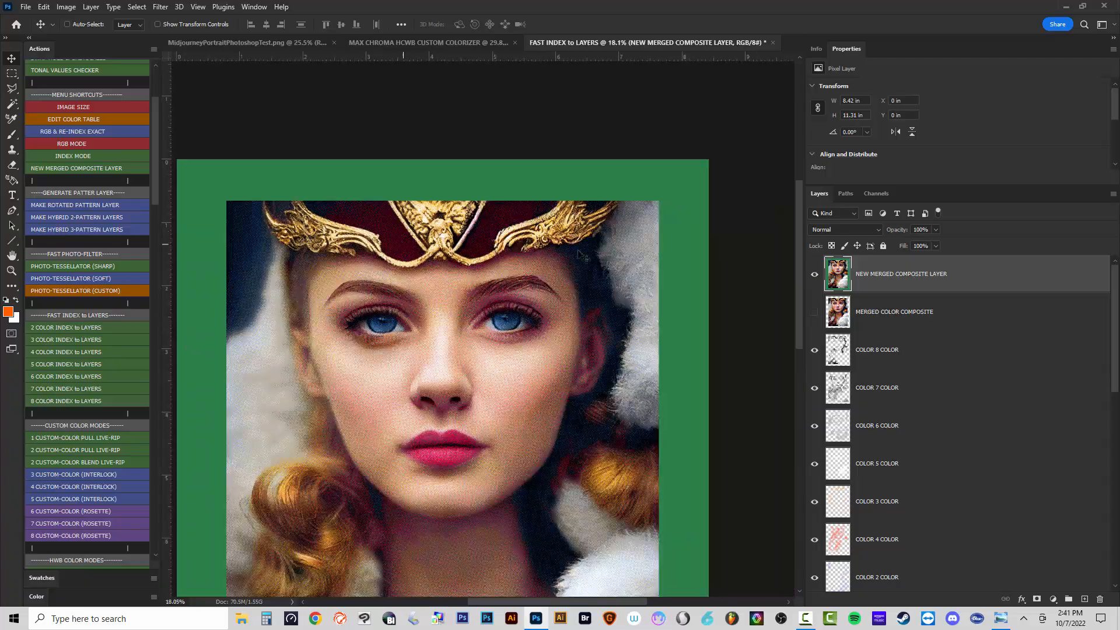
{"action": "scroll", "coordinate": [560, 500], "scroll_direction": "up", "scroll_amount": 2}
{"action": "scroll", "coordinate": [616, 338], "scroll_direction": "down", "scroll_amount": 2}
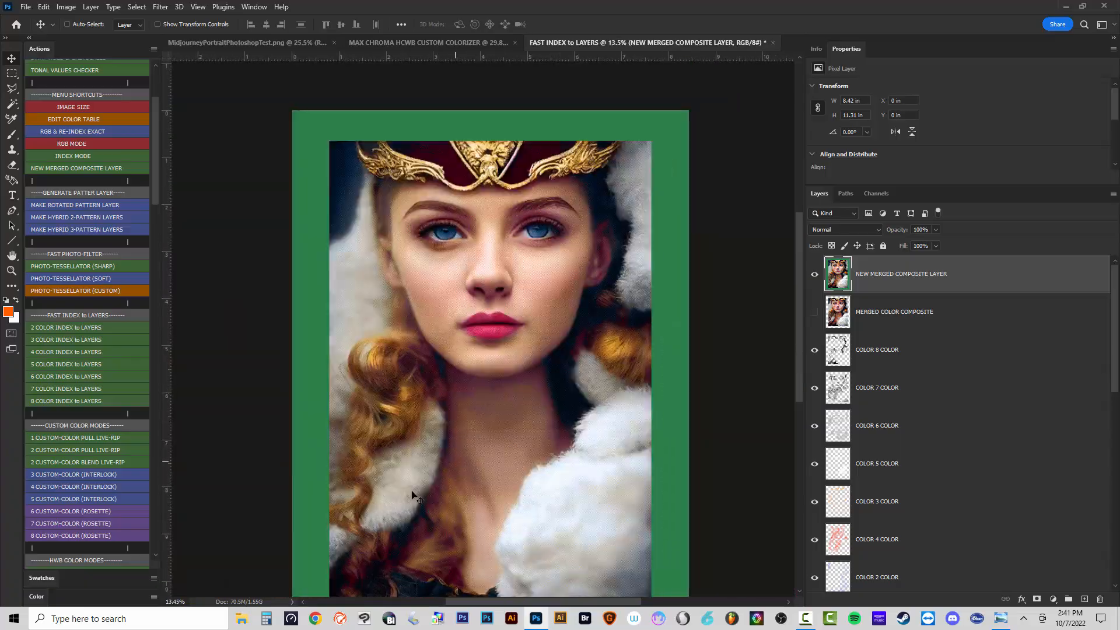
{"action": "scroll", "coordinate": [562, 444], "scroll_direction": "up", "scroll_amount": 5}
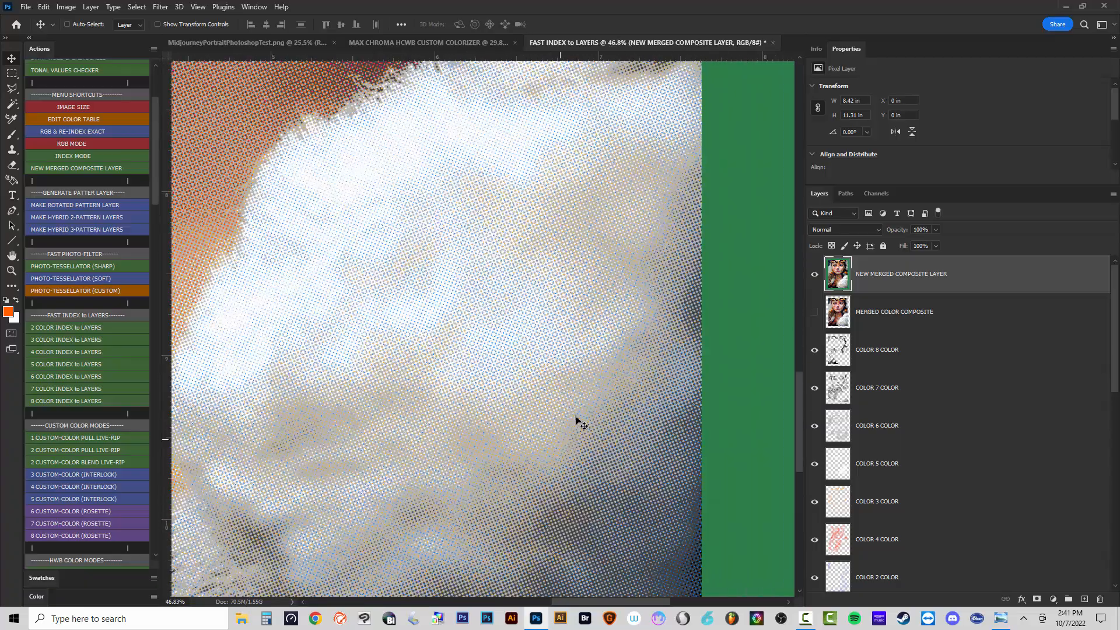
{"action": "scroll", "coordinate": [548, 438], "scroll_direction": "down", "scroll_amount": 6}
{"action": "scroll", "coordinate": [493, 173], "scroll_direction": "up", "scroll_amount": 2}
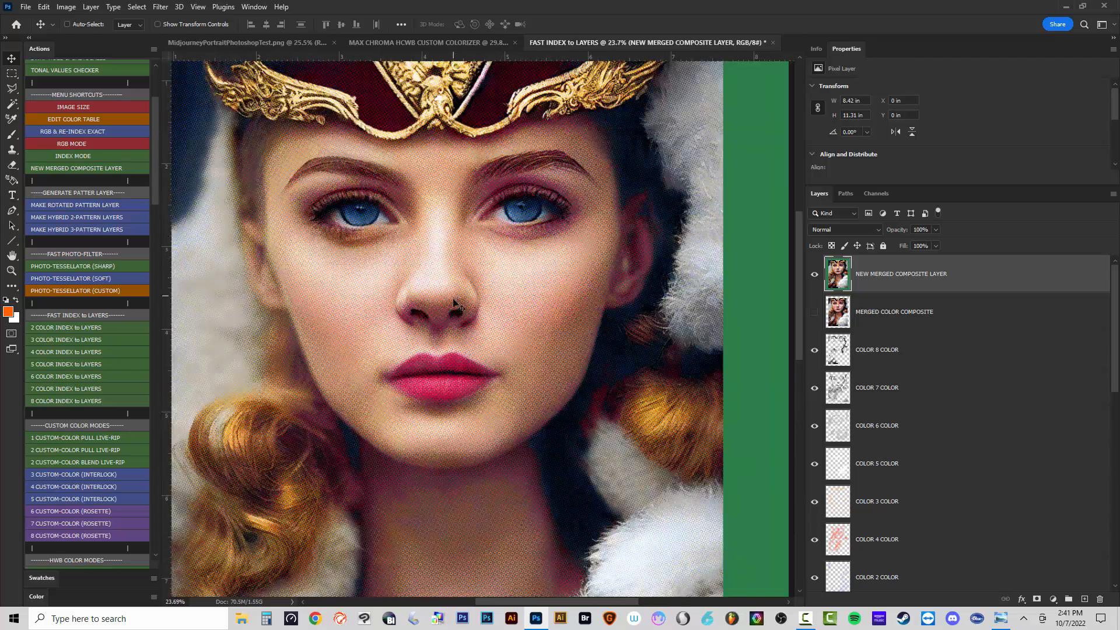
{"action": "scroll", "coordinate": [349, 426], "scroll_direction": "down", "scroll_amount": 1}
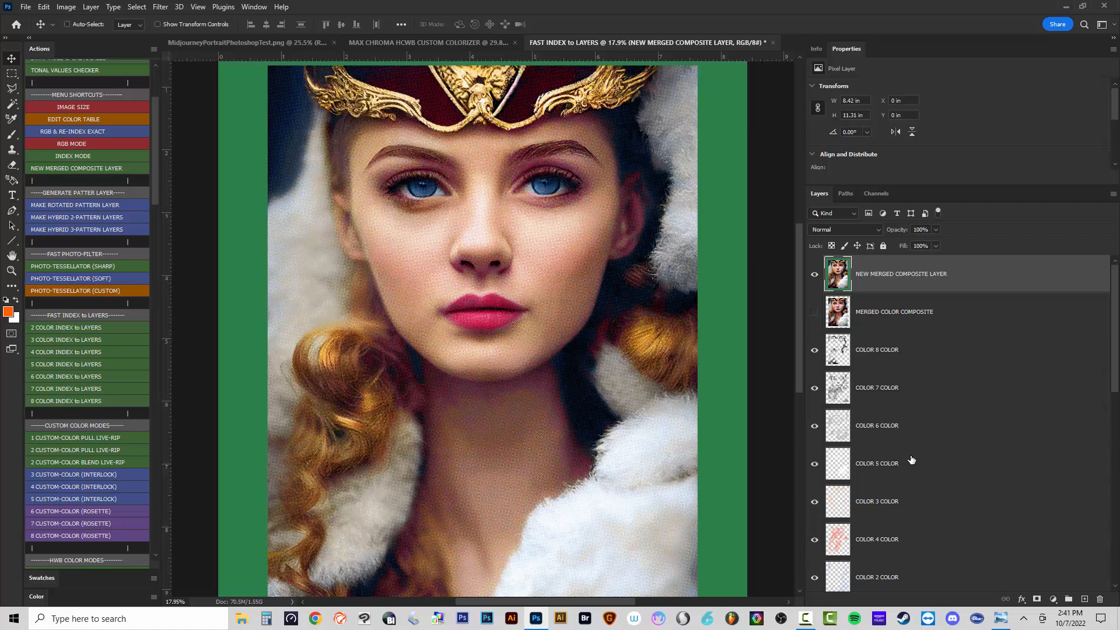
{"action": "left_click_drag", "start_coordinate": [152, 182], "coordinate": [158, 303]}
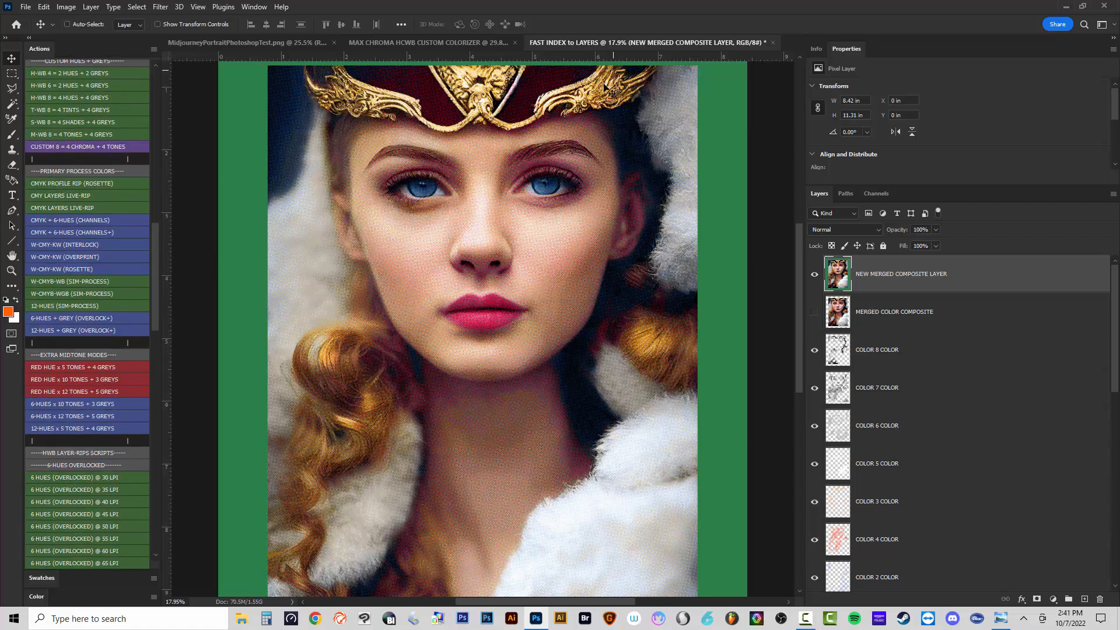
{"action": "scroll", "coordinate": [473, 254], "scroll_direction": "up", "scroll_amount": 3}
{"action": "scroll", "coordinate": [535, 367], "scroll_direction": "down", "scroll_amount": 4}
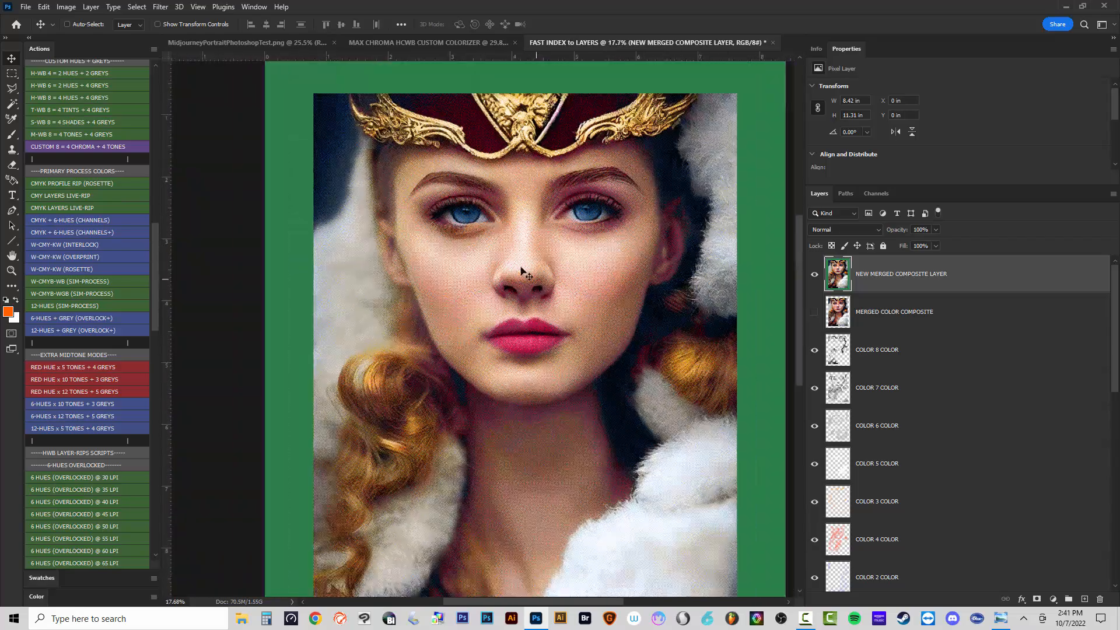
Switch to the MidjourneyPortraitPhotoshopTest document and confirm its colour settings with U.S. Web Coated (SWOP) v2 as the CMYK working space.
{"action": "left_click", "coordinate": [266, 43]}
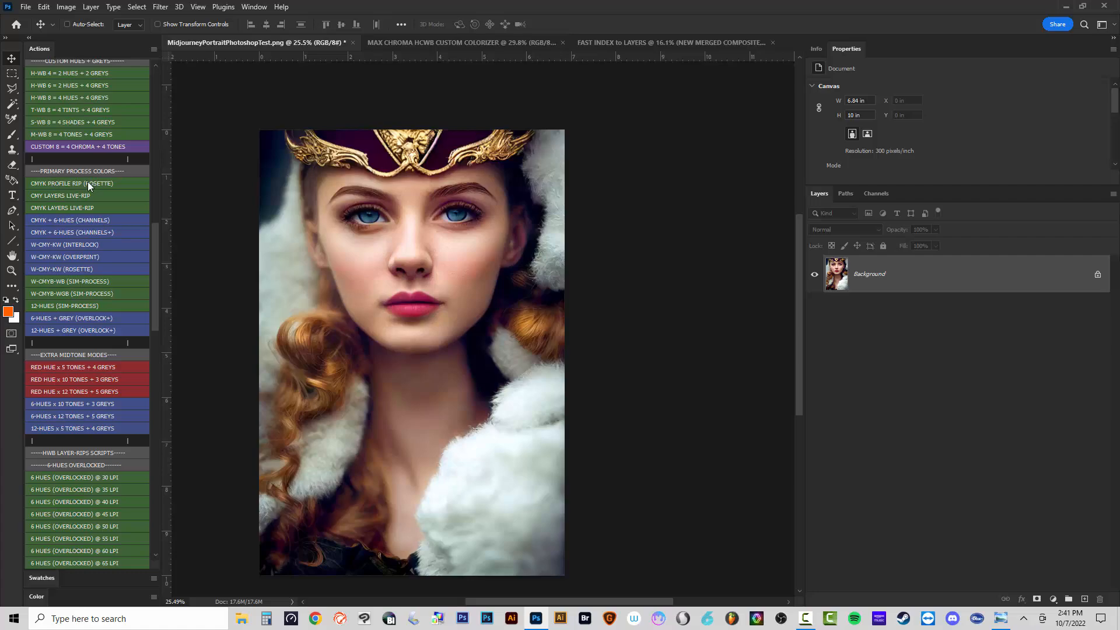
{"action": "left_click", "coordinate": [49, 7]}
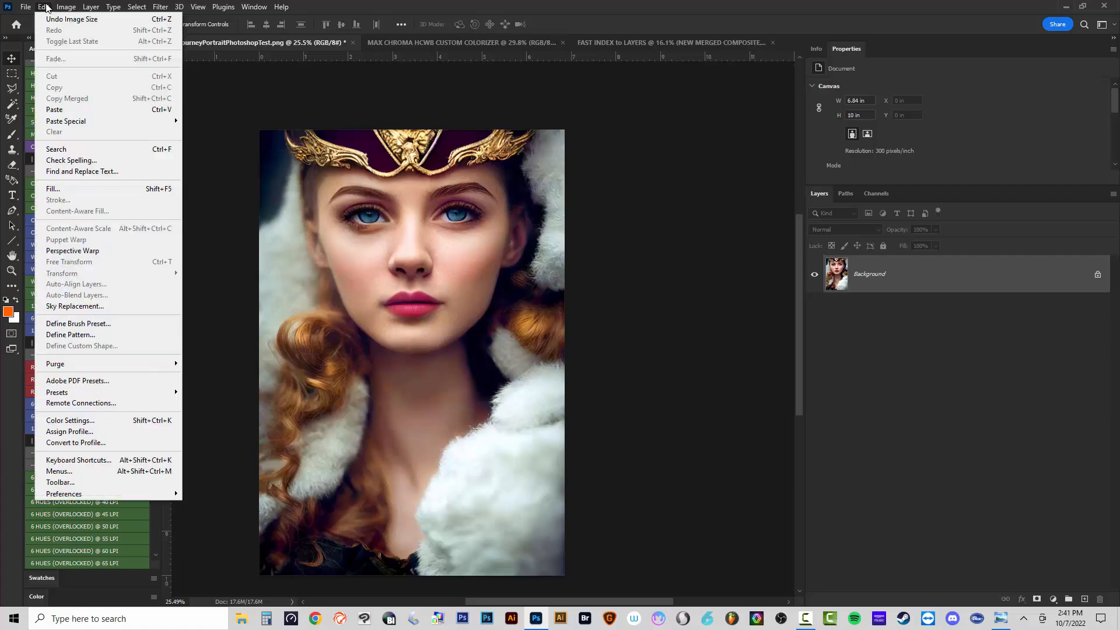
{"action": "left_click", "coordinate": [99, 421]}
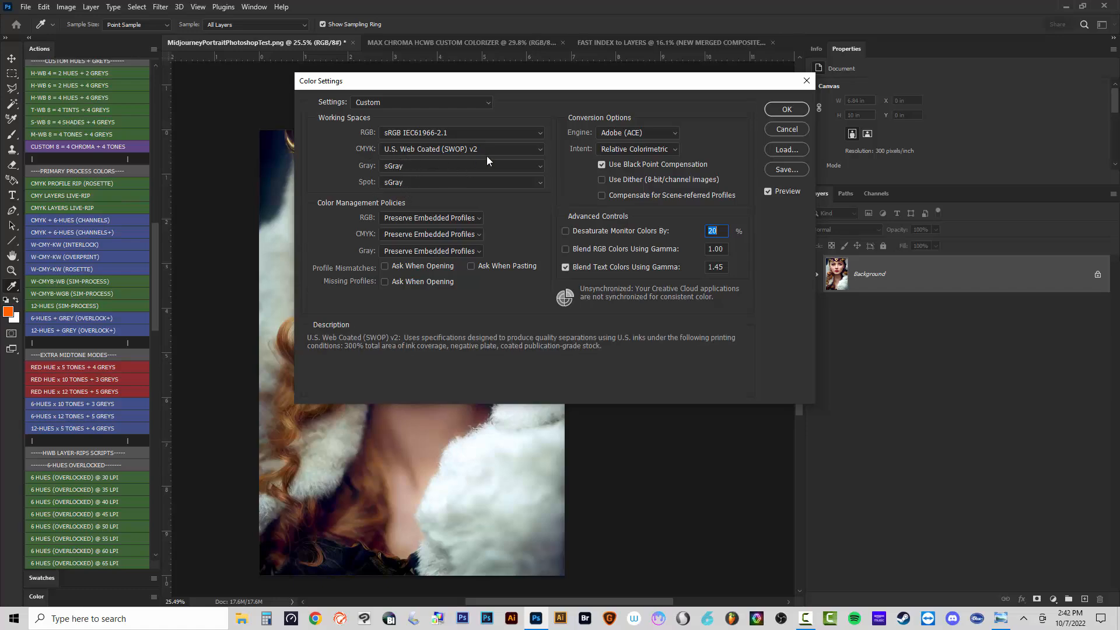
{"action": "left_click", "coordinate": [428, 148]}
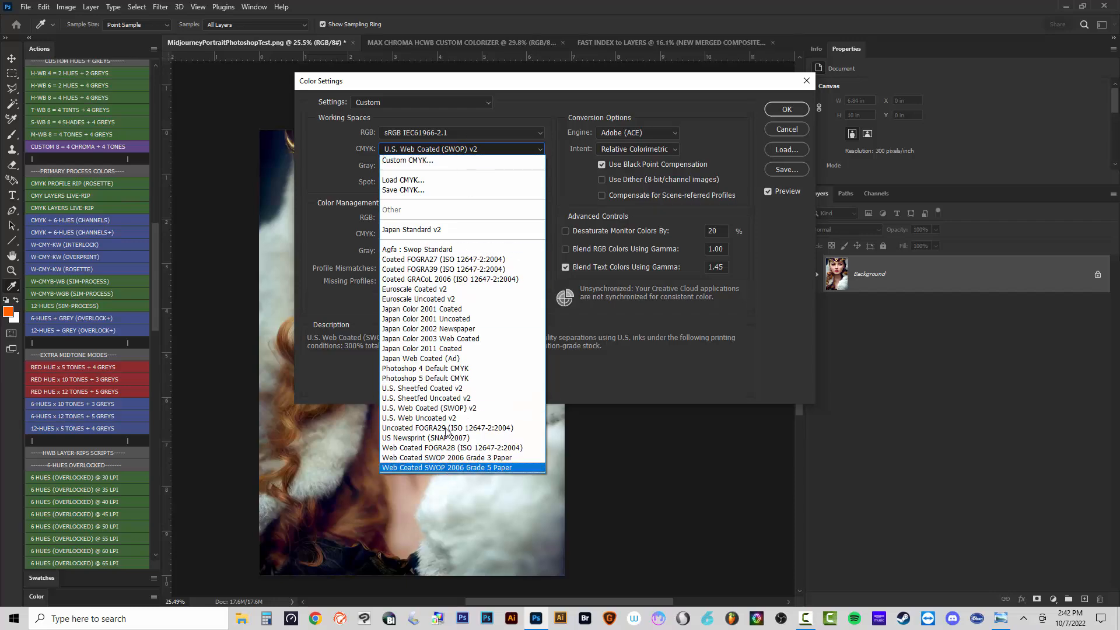
{"action": "left_click", "coordinate": [438, 149]}
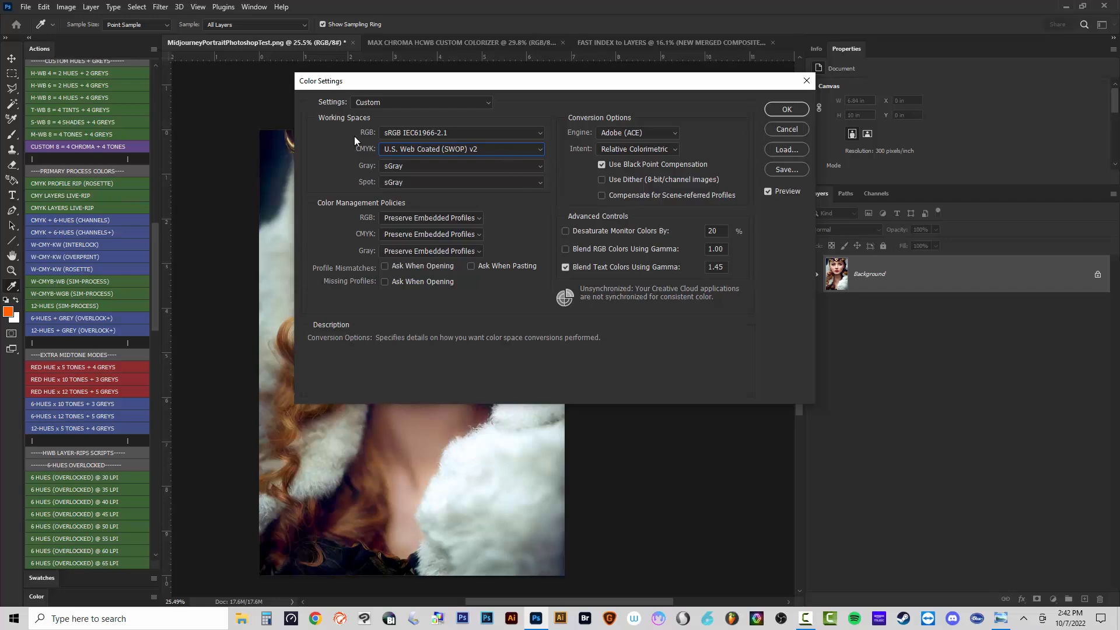
{"action": "left_click", "coordinate": [787, 110]}
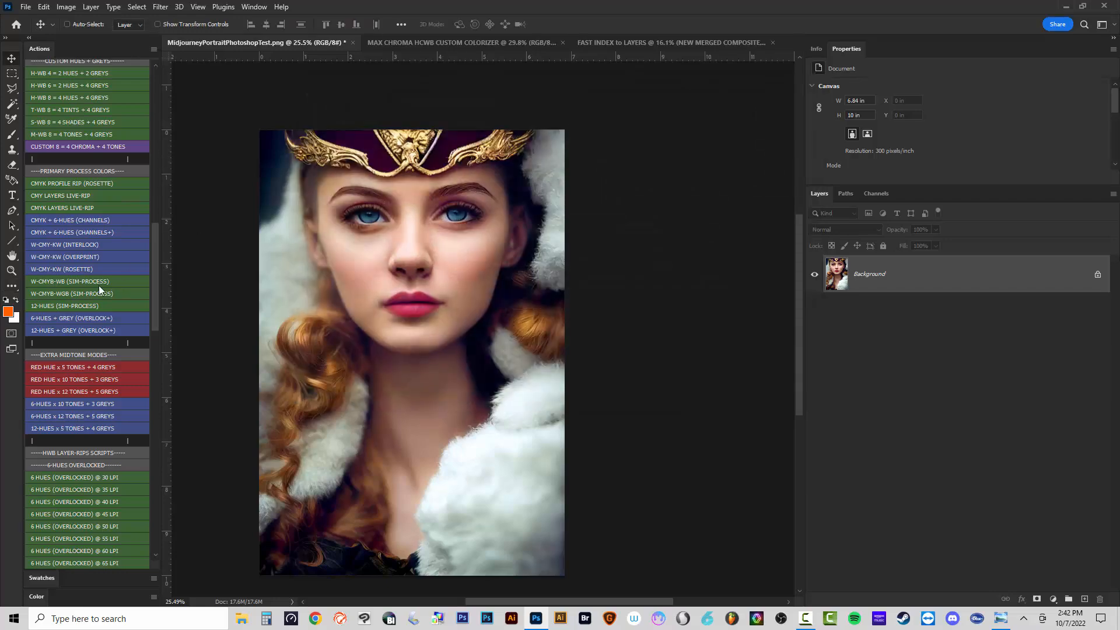
Run the CMYK PROFILE RIP (ROSETTE) action on the portrait and accept resampling to 1200 pixels/inch with Nearest Neighbor.
{"action": "left_click", "coordinate": [67, 184]}
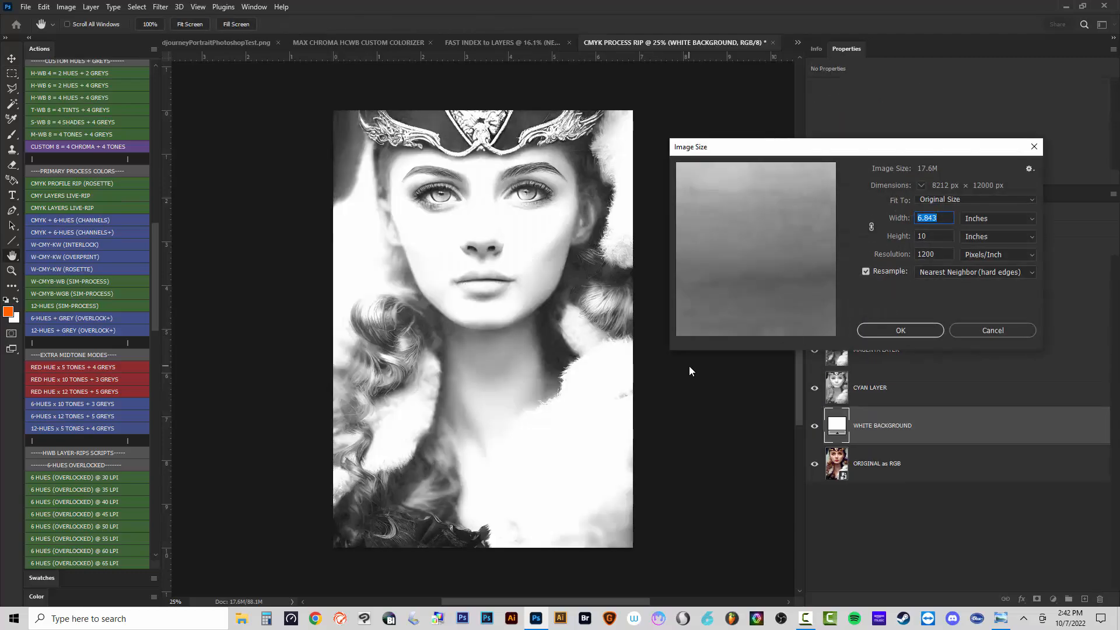
{"action": "key", "text": "Return"}
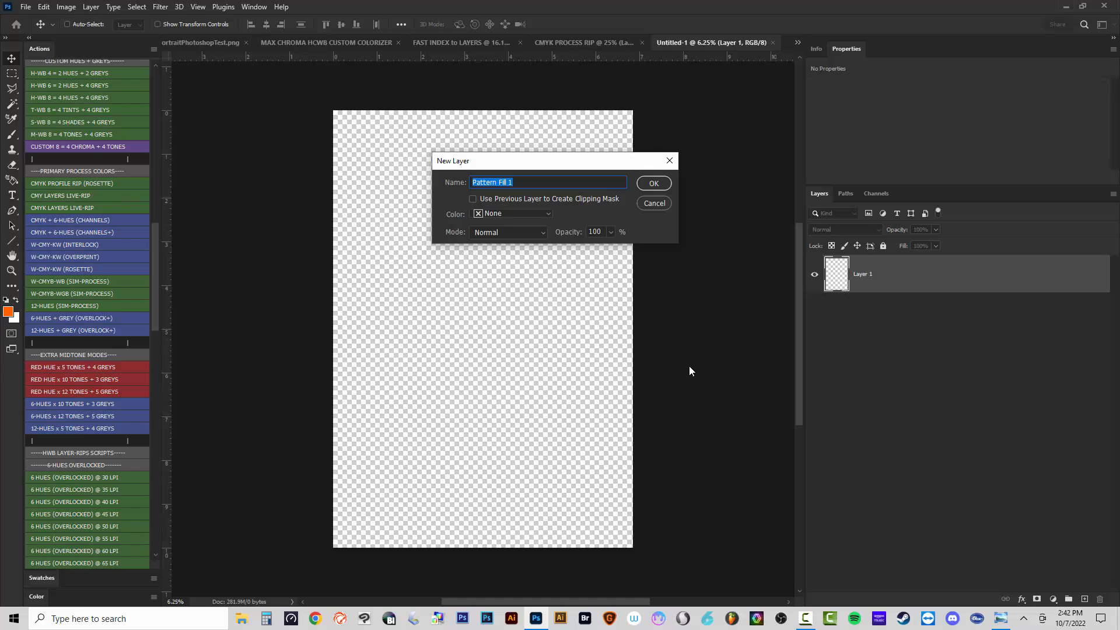
Accept the first halftone pattern fill at 19% scale, with canvas rotations of 15° counterclockwise and 15° clockwise.
{"action": "key", "text": "Return"}
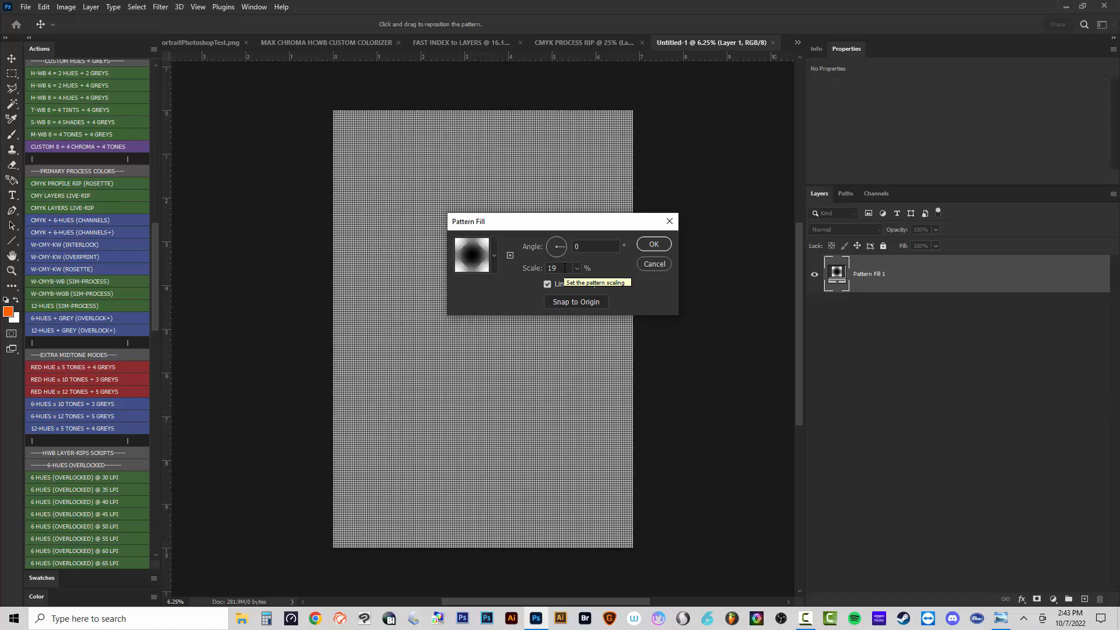
{"action": "key", "text": "Return"}
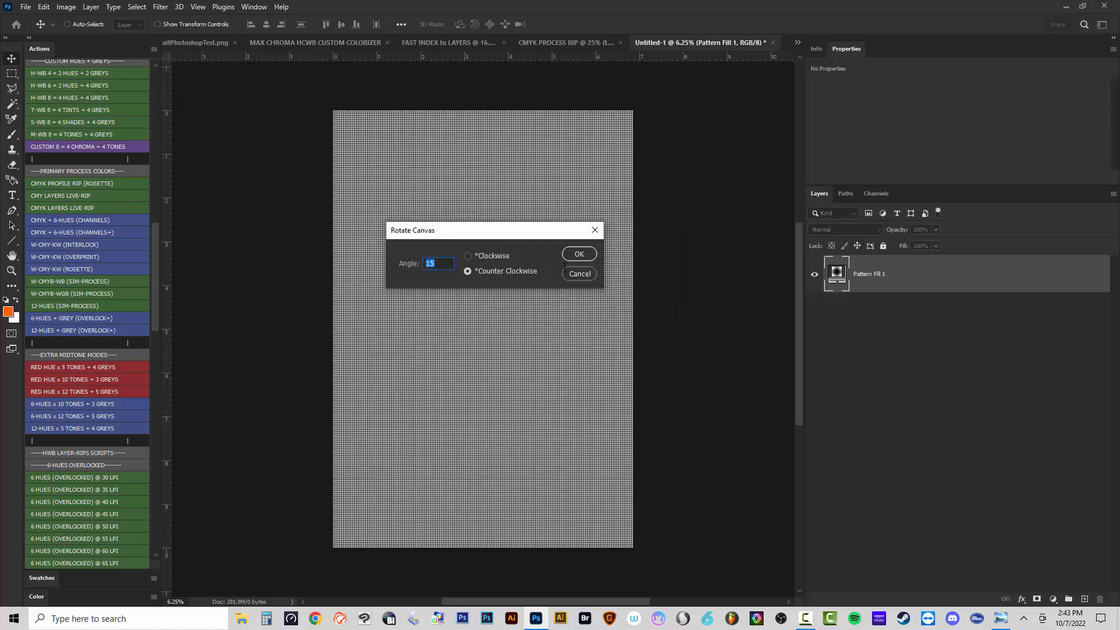
{"action": "key", "text": "Return"}
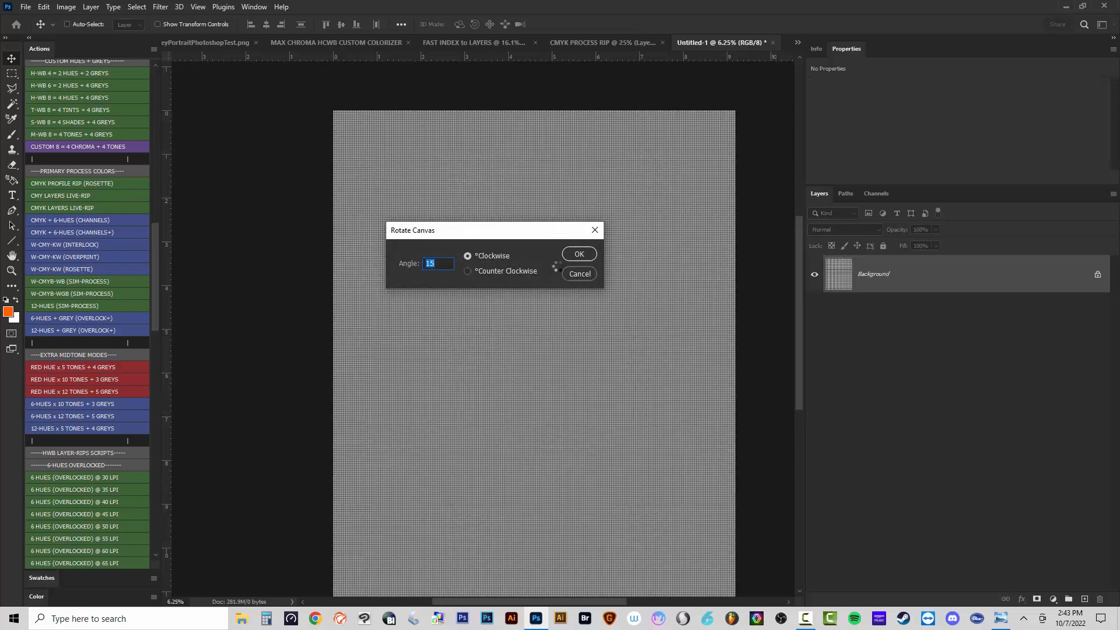
{"action": "key", "text": "Return"}
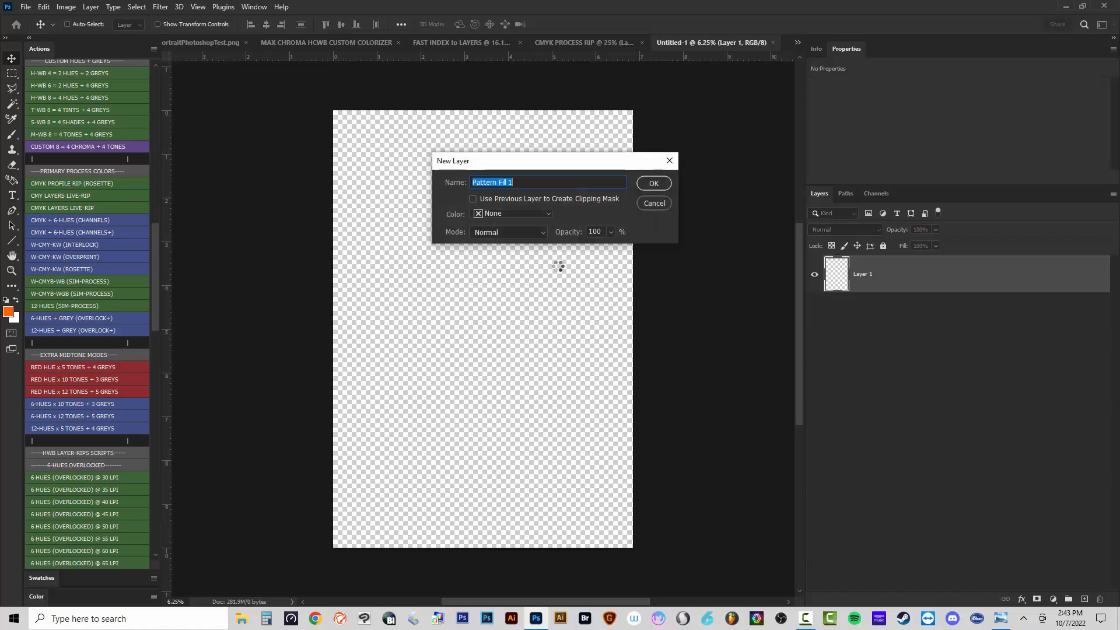
Accept the next halftone pattern fill and its 75° counterclockwise canvas rotation, and let the CMYK rip run to completion.
{"action": "key", "text": "Return"}
{"action": "key", "text": "Return"}
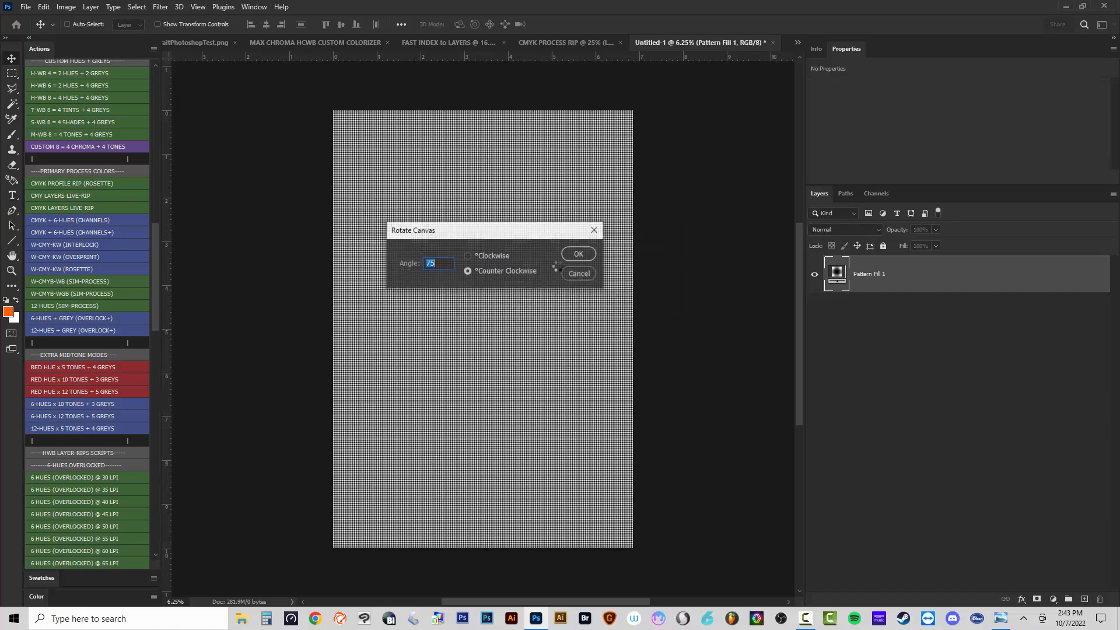
{"action": "key", "text": "Return"}
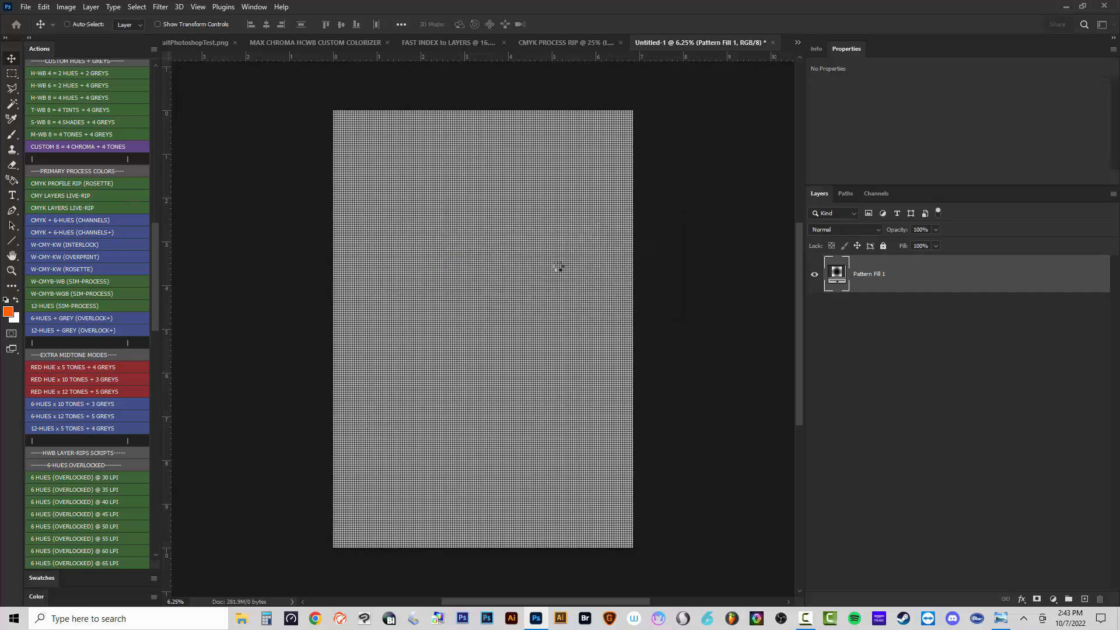
{"action": "key", "text": "Return"}
{"action": "key", "text": "Return"}
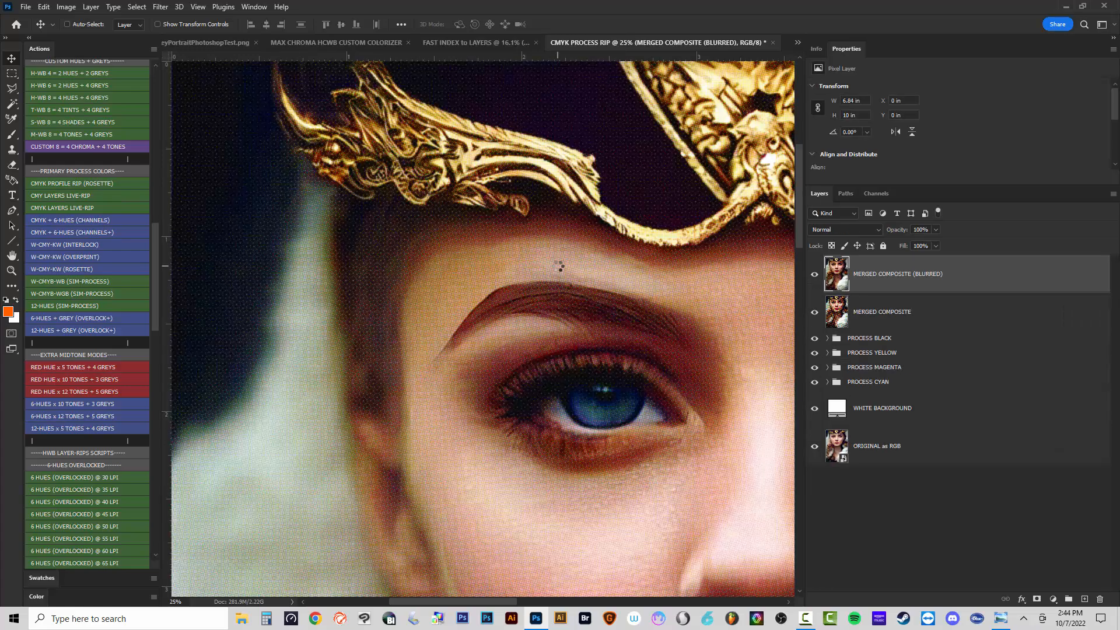
Check the blurred CMYK composite, hide the MERGED COMPOSITE (BLURRED) layer and make the MERGED COMPOSITE layer active.
{"action": "scroll", "coordinate": [356, 406], "scroll_direction": "down", "scroll_amount": 10}
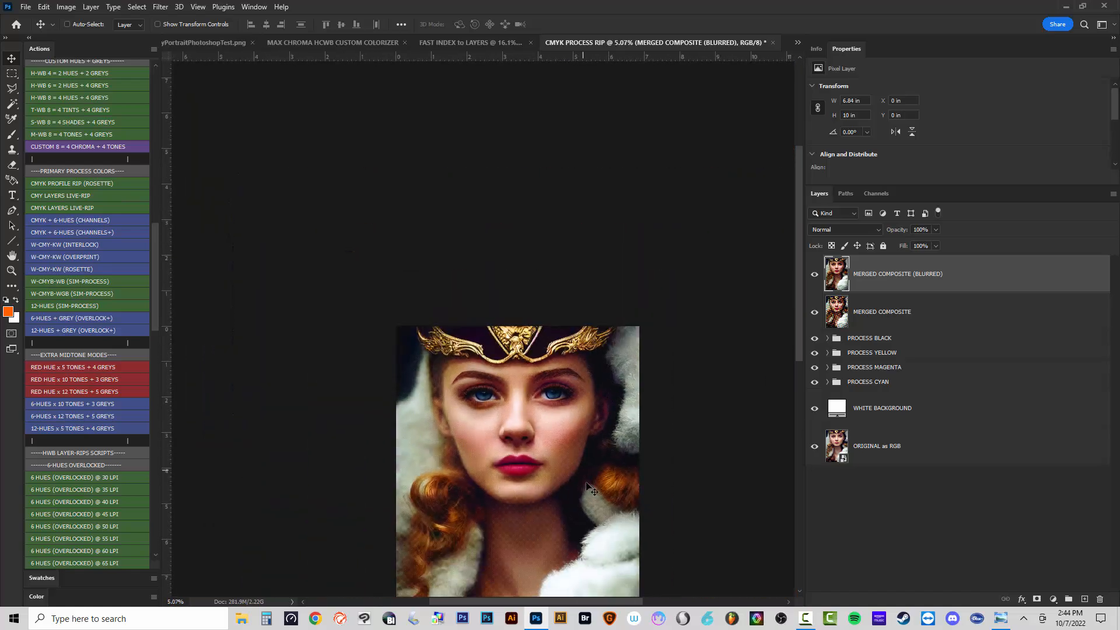
{"action": "scroll", "coordinate": [591, 489], "scroll_direction": "up", "scroll_amount": 10}
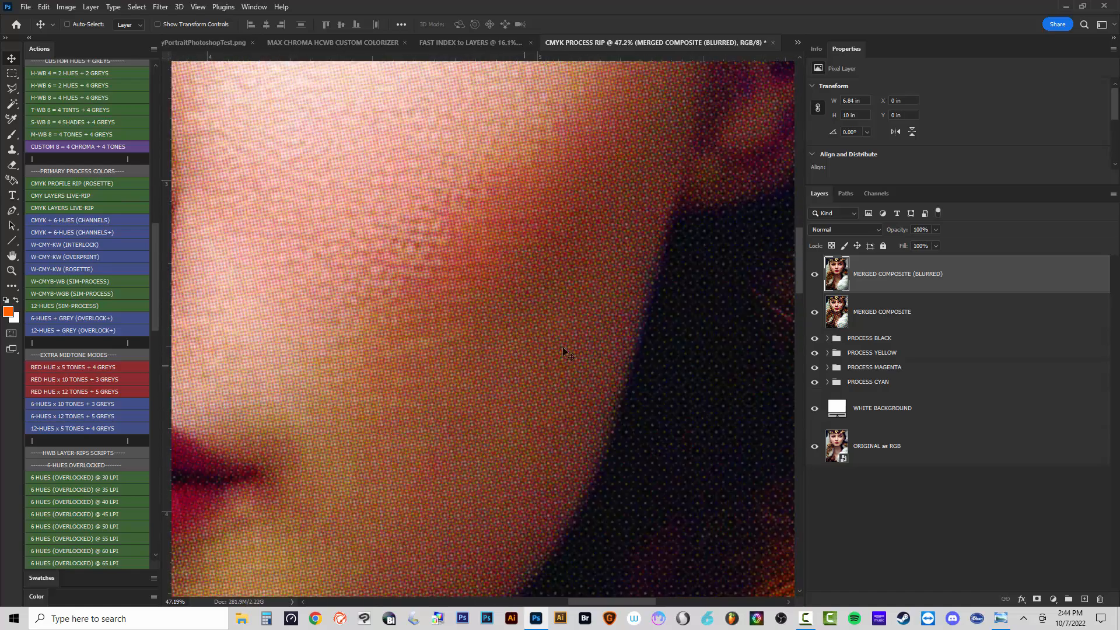
{"action": "left_click", "coordinate": [814, 274]}
{"action": "left_click", "coordinate": [877, 315]}
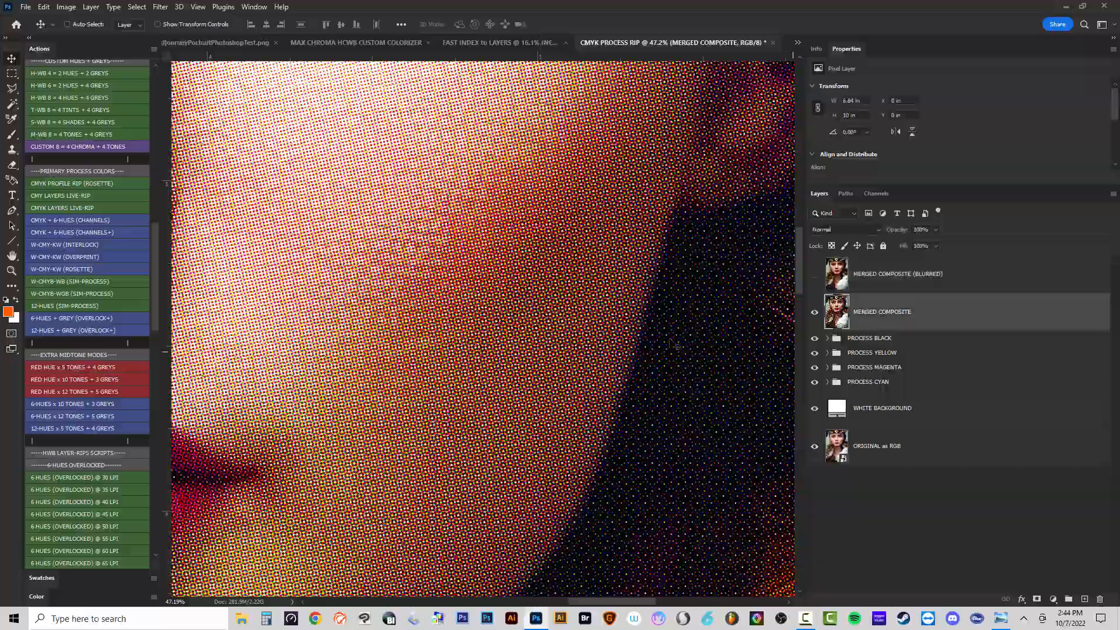
Examine the CMYK rosette dots of the merged composite around the cheek, nose and eyes at several magnifications.
{"action": "scroll", "coordinate": [674, 344], "scroll_direction": "down", "scroll_amount": 5}
{"action": "scroll", "coordinate": [564, 267], "scroll_direction": "up", "scroll_amount": 8}
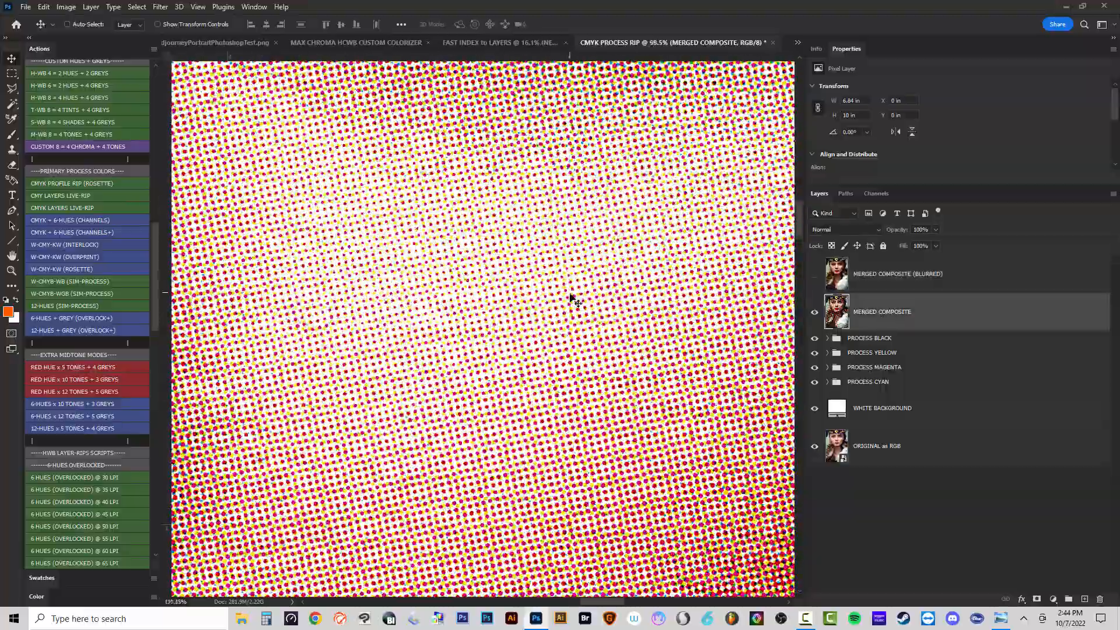
{"action": "scroll", "coordinate": [610, 348], "scroll_direction": "down", "scroll_amount": 3}
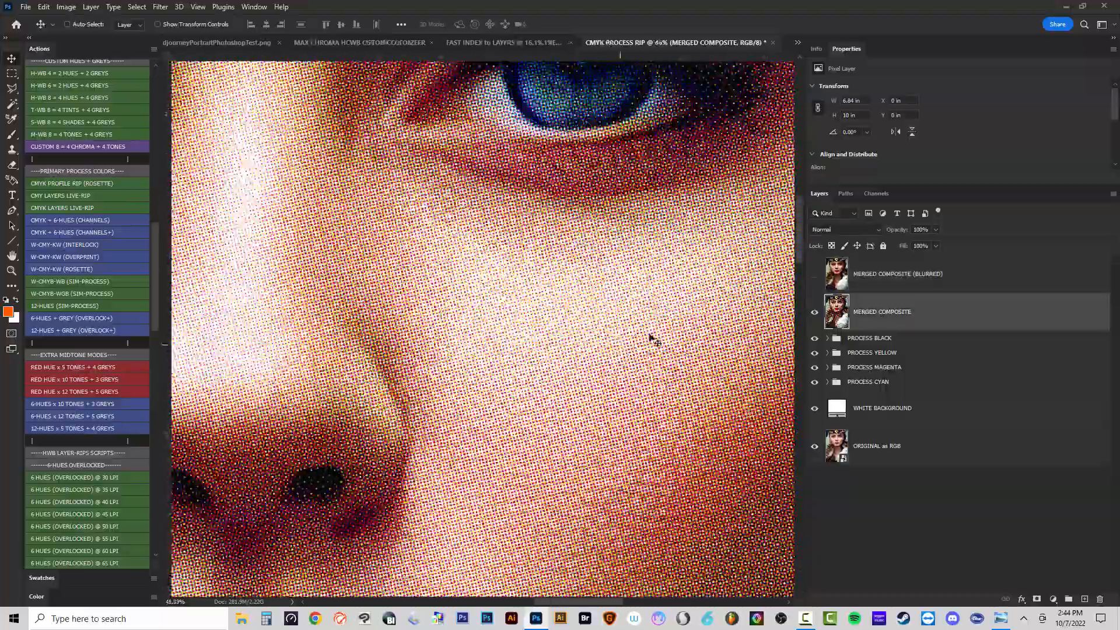
{"action": "scroll", "coordinate": [215, 280], "scroll_direction": "down", "scroll_amount": 3}
{"action": "scroll", "coordinate": [470, 320], "scroll_direction": "up", "scroll_amount": 4}
{"action": "scroll", "coordinate": [630, 330], "scroll_direction": "down", "scroll_amount": 2}
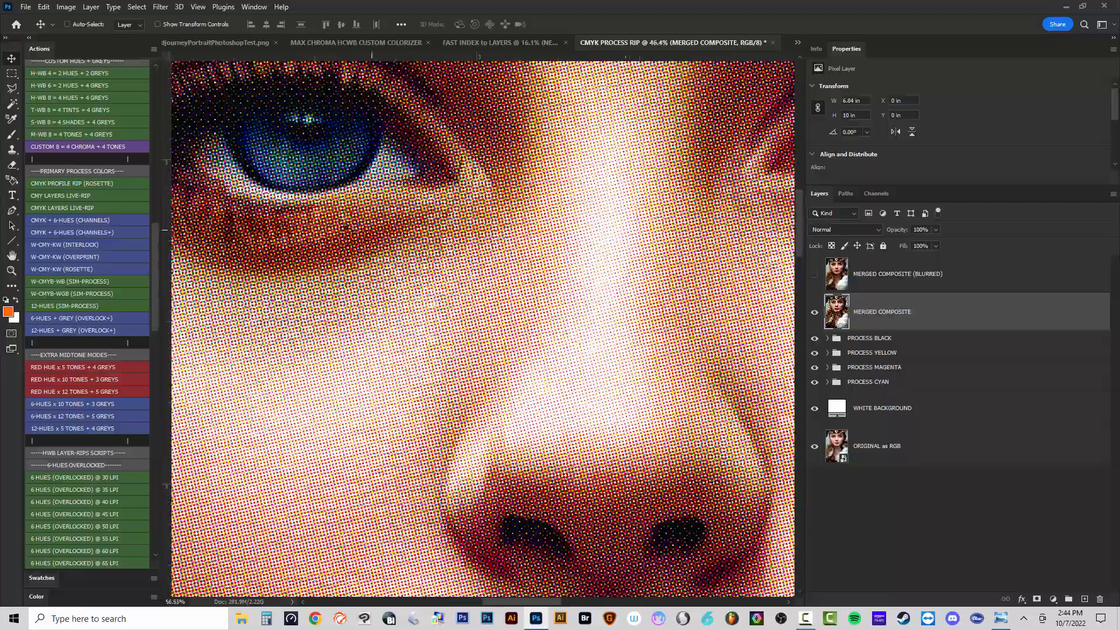
Examine the merged composite's halftone dots around the eye, brow and dark hair edges at several magnifications.
{"action": "scroll", "coordinate": [519, 287], "scroll_direction": "up", "scroll_amount": 4}
{"action": "scroll", "coordinate": [542, 359], "scroll_direction": "down", "scroll_amount": 4}
{"action": "scroll", "coordinate": [502, 366], "scroll_direction": "up", "scroll_amount": 1}
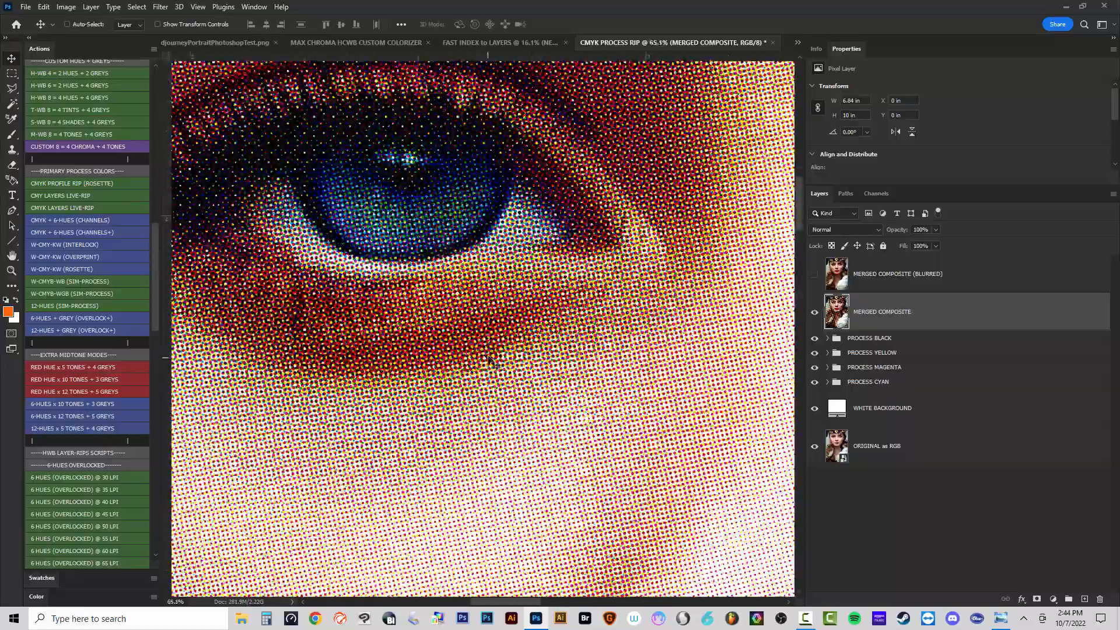
{"action": "scroll", "coordinate": [474, 204], "scroll_direction": "up", "scroll_amount": 4}
{"action": "scroll", "coordinate": [502, 342], "scroll_direction": "down", "scroll_amount": 5}
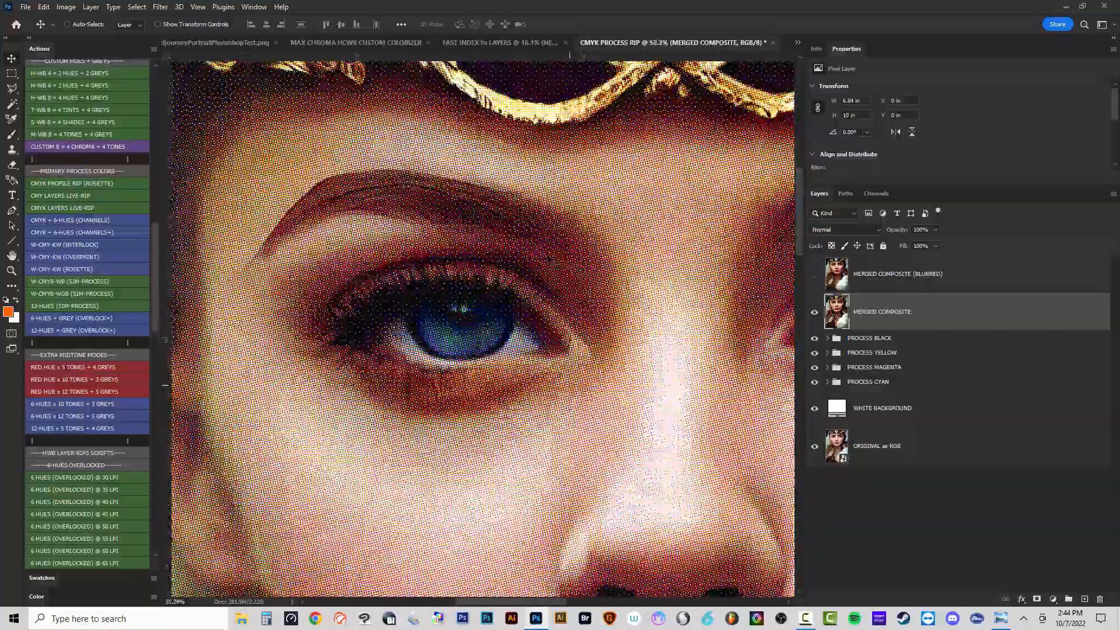
{"action": "scroll", "coordinate": [550, 261], "scroll_direction": "up", "scroll_amount": 3}
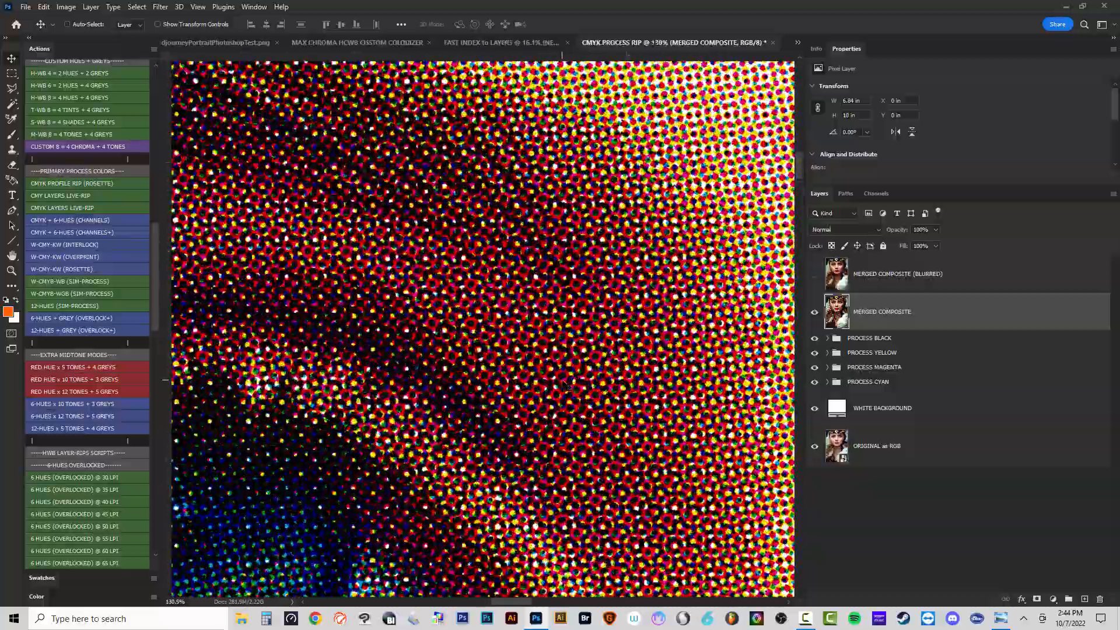
{"action": "scroll", "coordinate": [564, 385], "scroll_direction": "down", "scroll_amount": 4}
{"action": "scroll", "coordinate": [513, 263], "scroll_direction": "up", "scroll_amount": 3}
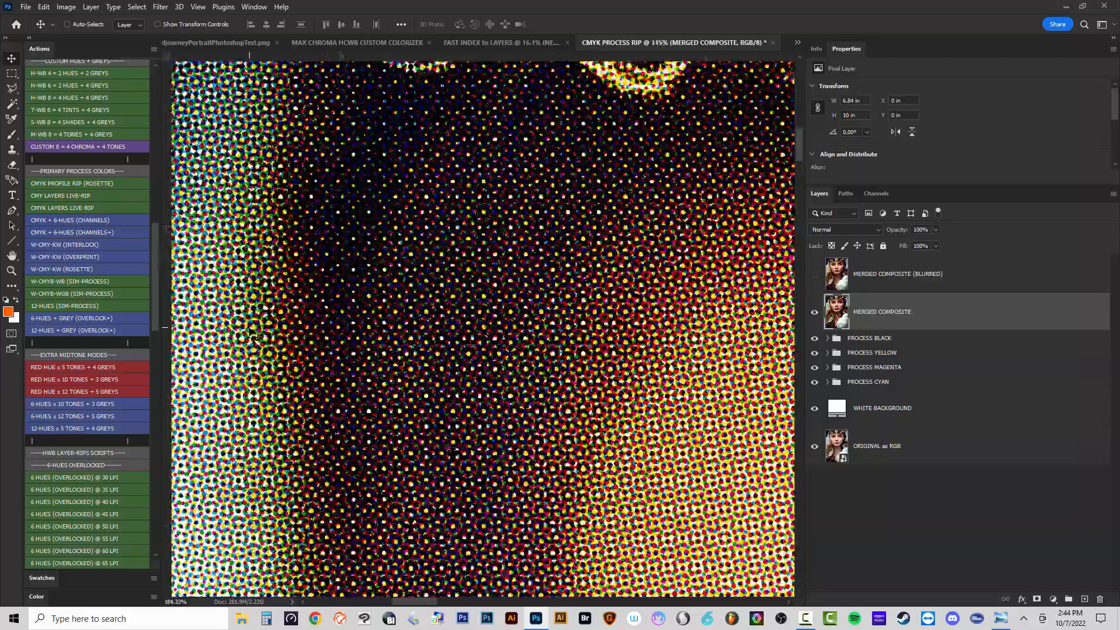
{"action": "scroll", "coordinate": [255, 335], "scroll_direction": "up", "scroll_amount": 1}
{"action": "left_click_drag", "start_coordinate": [255, 335], "coordinate": [570, 170]}
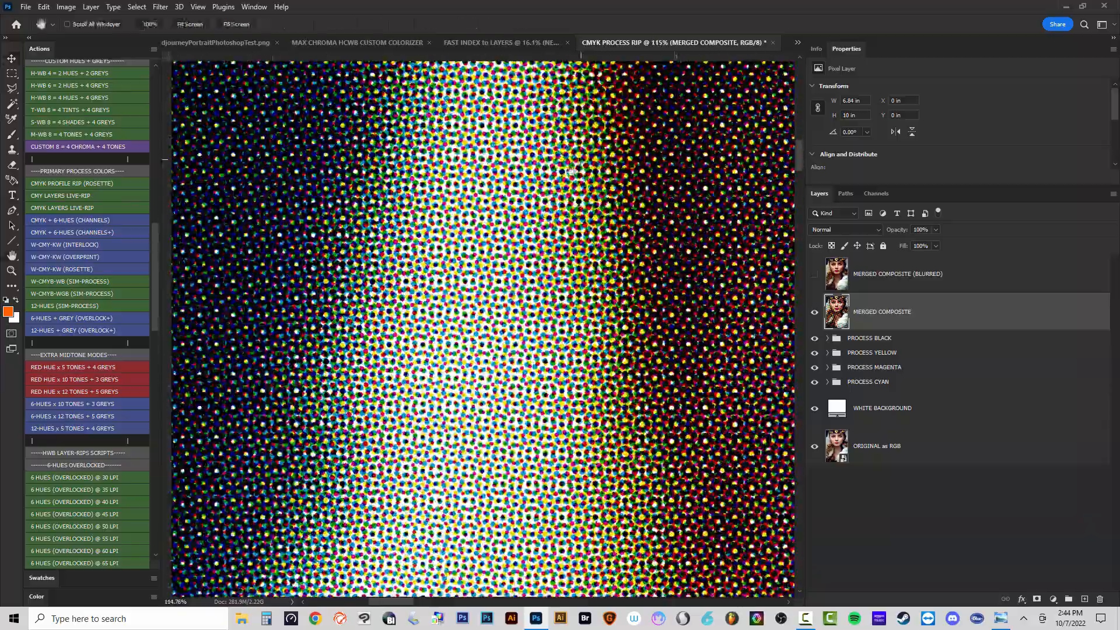
Examine individual CMYK dots and their overprints in the white fur and the adjoining dark shadow, down to pixel level.
{"action": "scroll", "coordinate": [361, 335], "scroll_direction": "up", "scroll_amount": 6}
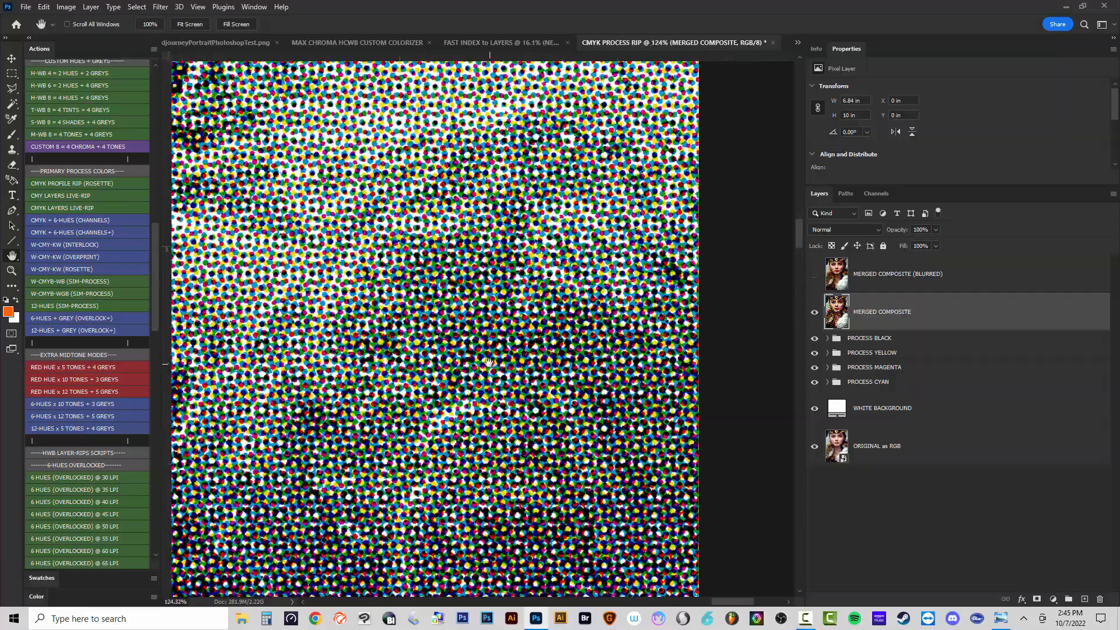
{"action": "scroll", "coordinate": [489, 362], "scroll_direction": "up", "scroll_amount": 3}
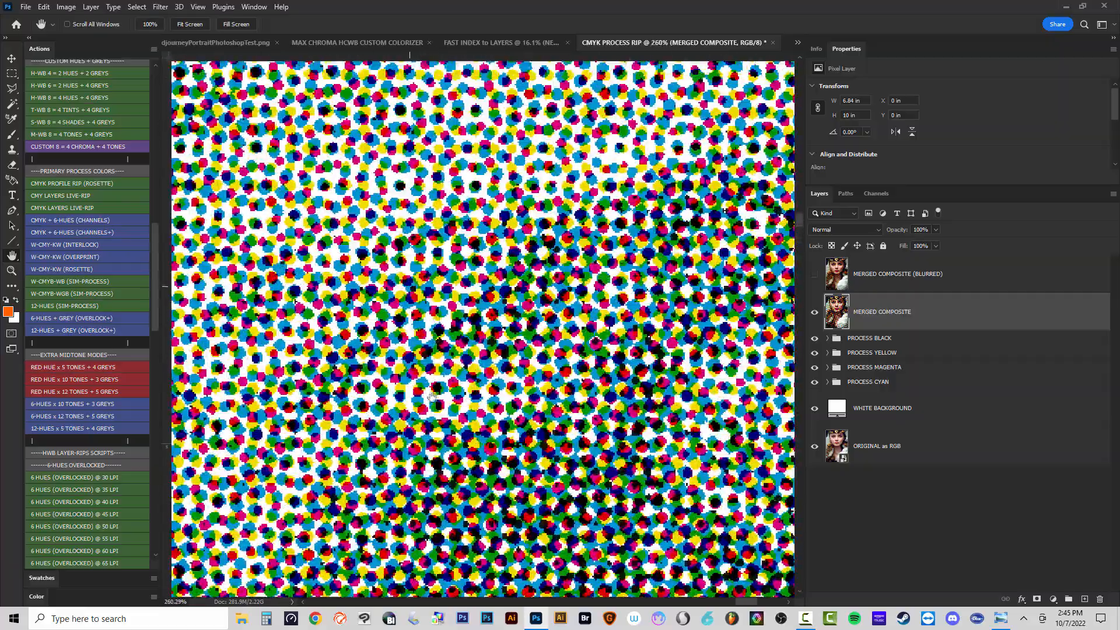
{"action": "left_click_drag", "start_coordinate": [432, 397], "coordinate": [467, 307]}
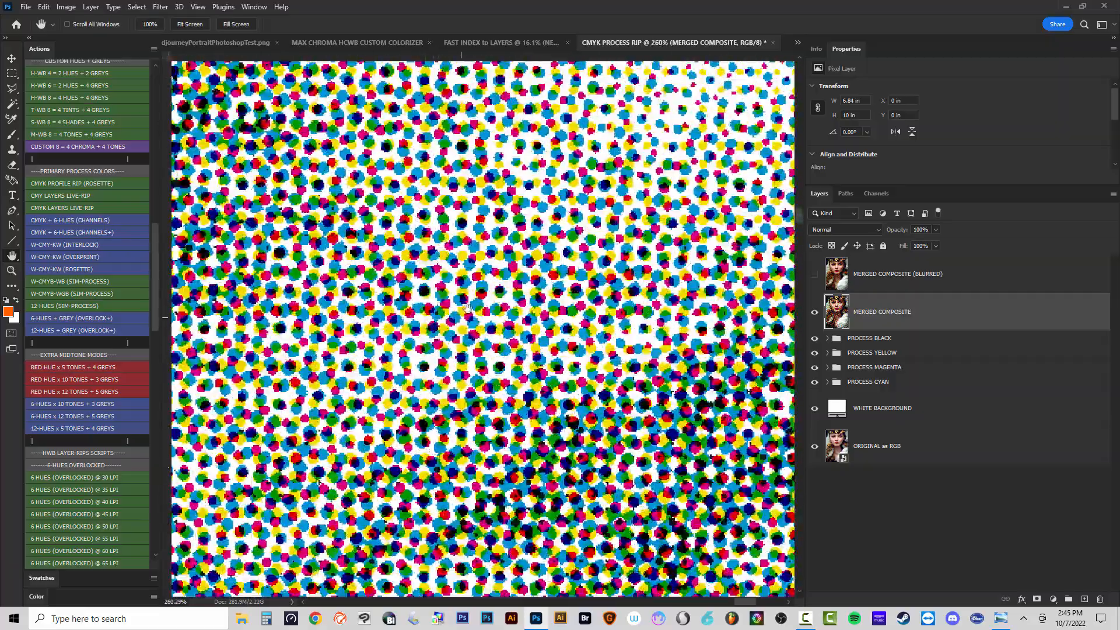
{"action": "scroll", "coordinate": [610, 242], "scroll_direction": "up", "scroll_amount": 8}
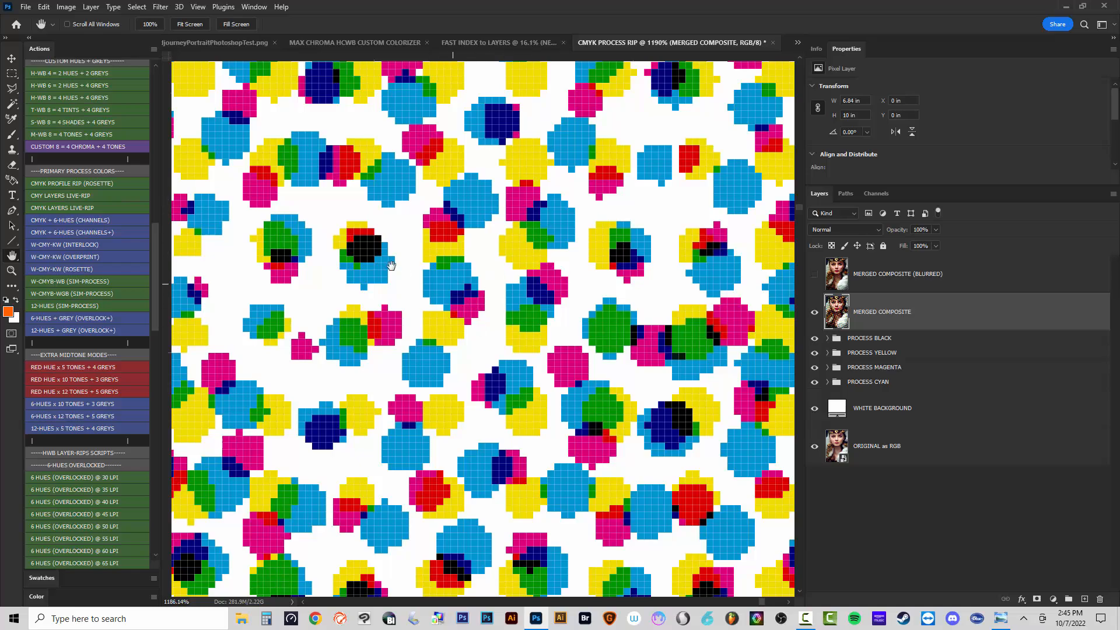
{"action": "scroll", "coordinate": [605, 397], "scroll_direction": "down", "scroll_amount": 5}
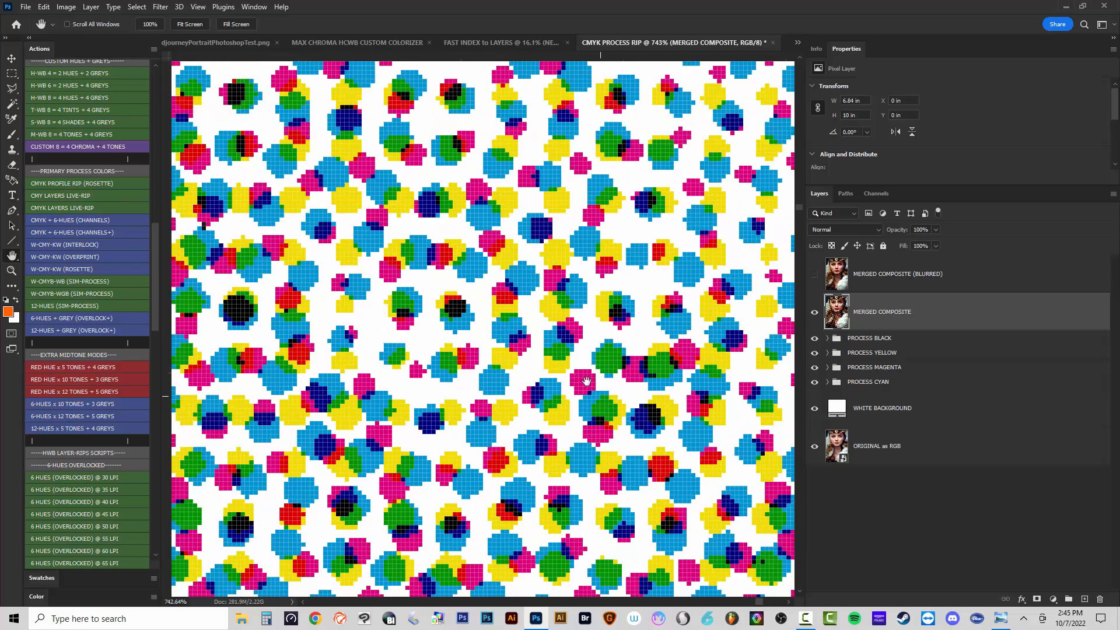
{"action": "scroll", "coordinate": [464, 341], "scroll_direction": "up", "scroll_amount": 6}
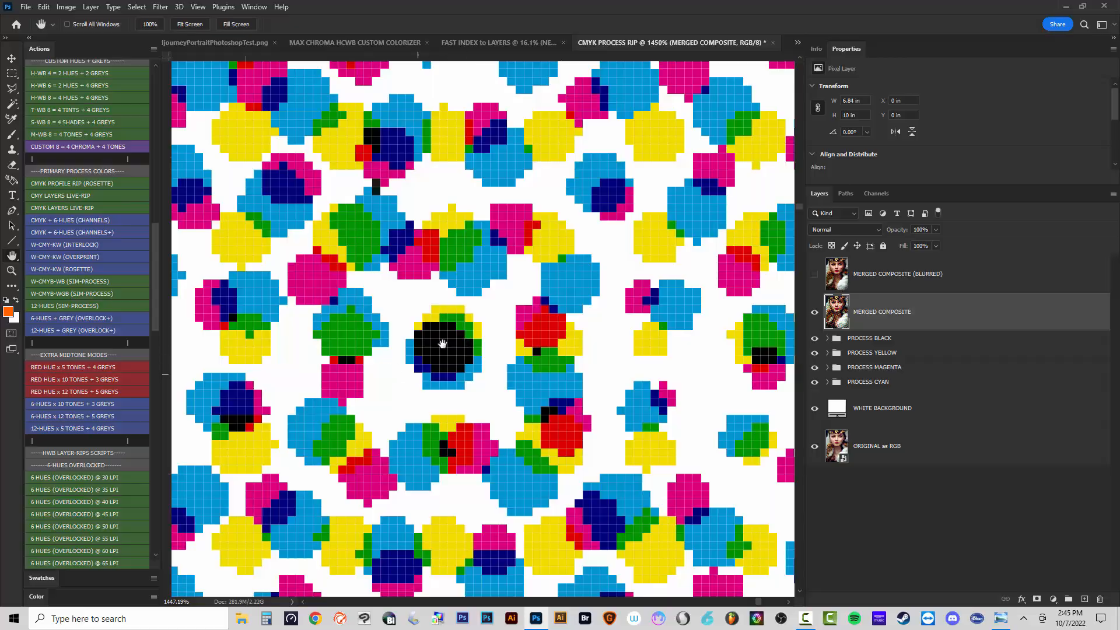
{"action": "scroll", "coordinate": [461, 335], "scroll_direction": "down", "scroll_amount": 6}
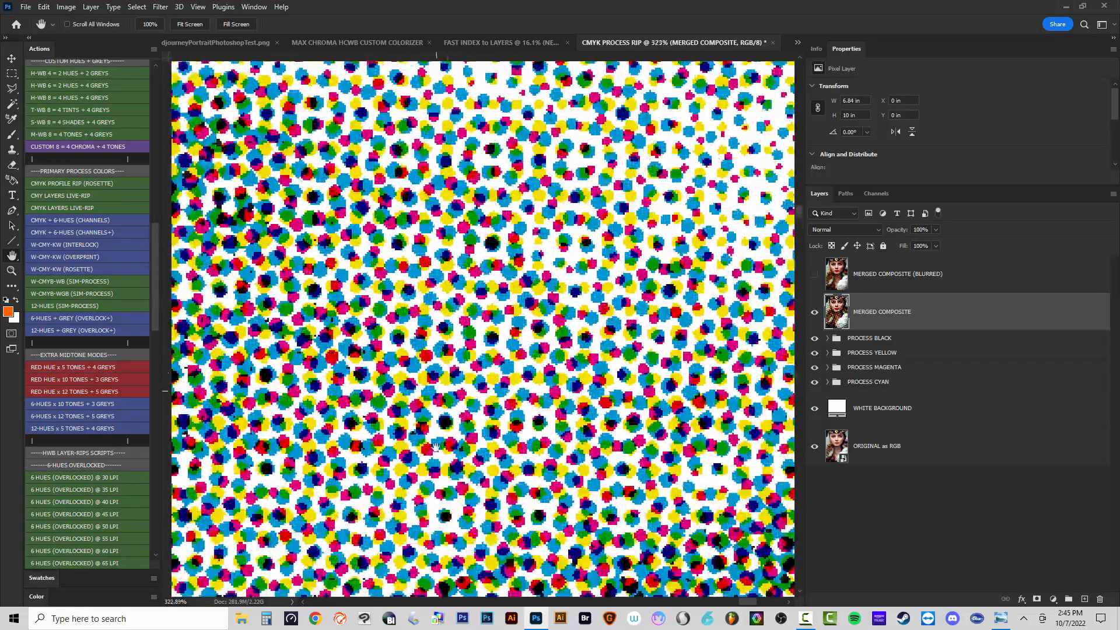
{"action": "scroll", "coordinate": [588, 269], "scroll_direction": "down", "scroll_amount": 4}
{"action": "scroll", "coordinate": [447, 337], "scroll_direction": "up", "scroll_amount": 3}
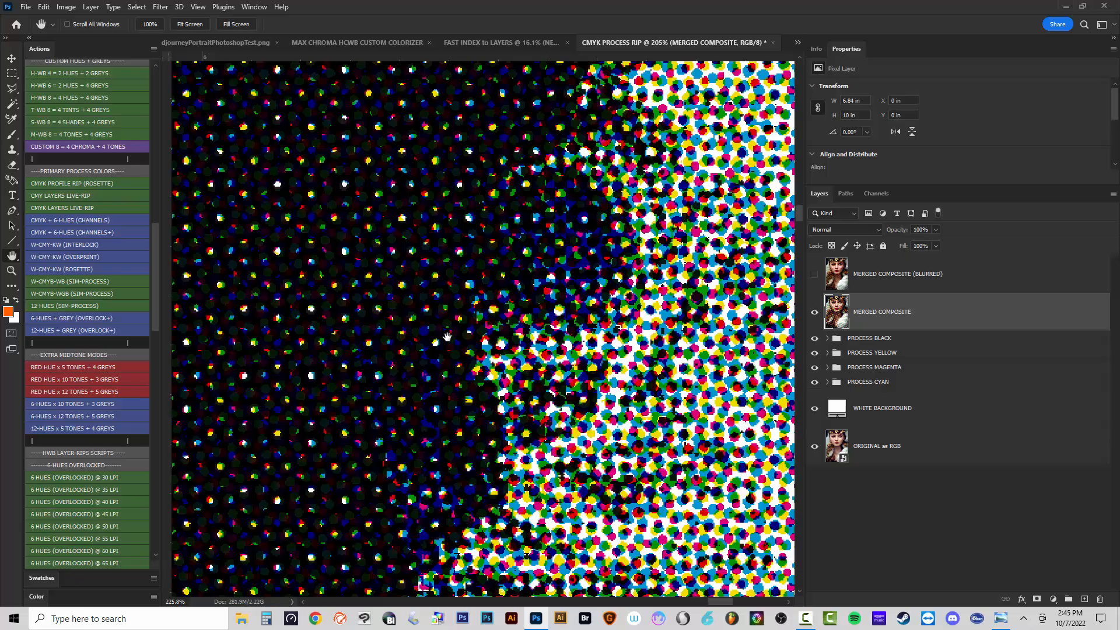
Isolate the black separation by hiding the MERGED COMPOSITE layer and the PROCESS YELLOW, PROCESS MAGENTA and PROCESS CYAN groups.
{"action": "scroll", "coordinate": [447, 337], "scroll_direction": "up", "scroll_amount": 2}
{"action": "left_click", "coordinate": [814, 312]}
{"action": "left_click", "coordinate": [814, 353]}
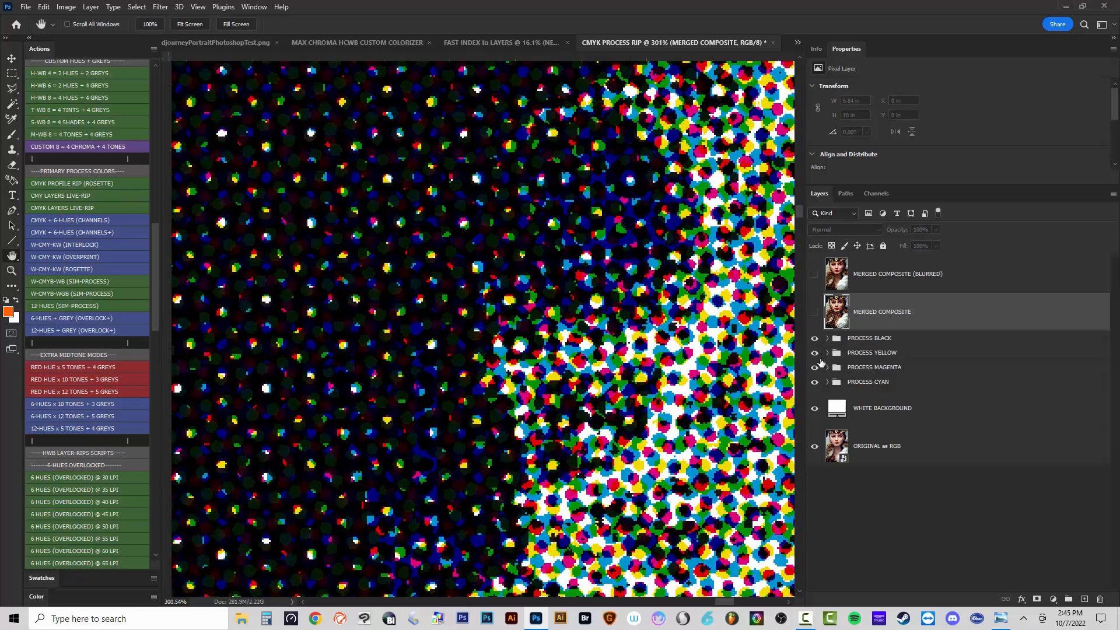
{"action": "left_click", "coordinate": [815, 367]}
{"action": "left_click", "coordinate": [815, 382]}
{"action": "scroll", "coordinate": [454, 368], "scroll_direction": "down", "scroll_amount": 6}
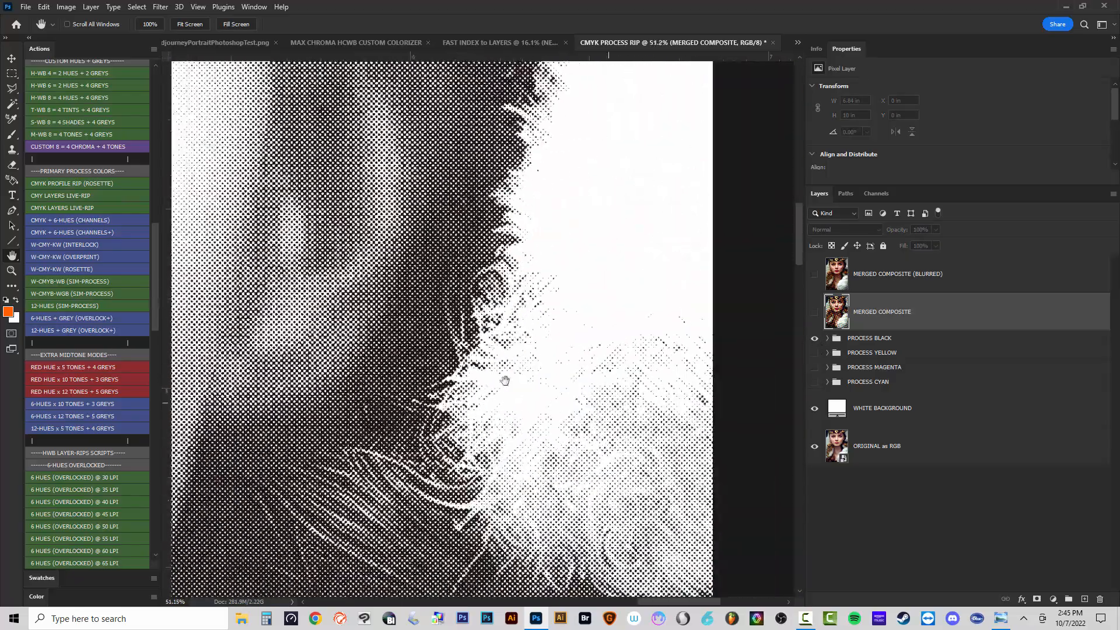
{"action": "scroll", "coordinate": [454, 367], "scroll_direction": "up", "scroll_amount": 3}
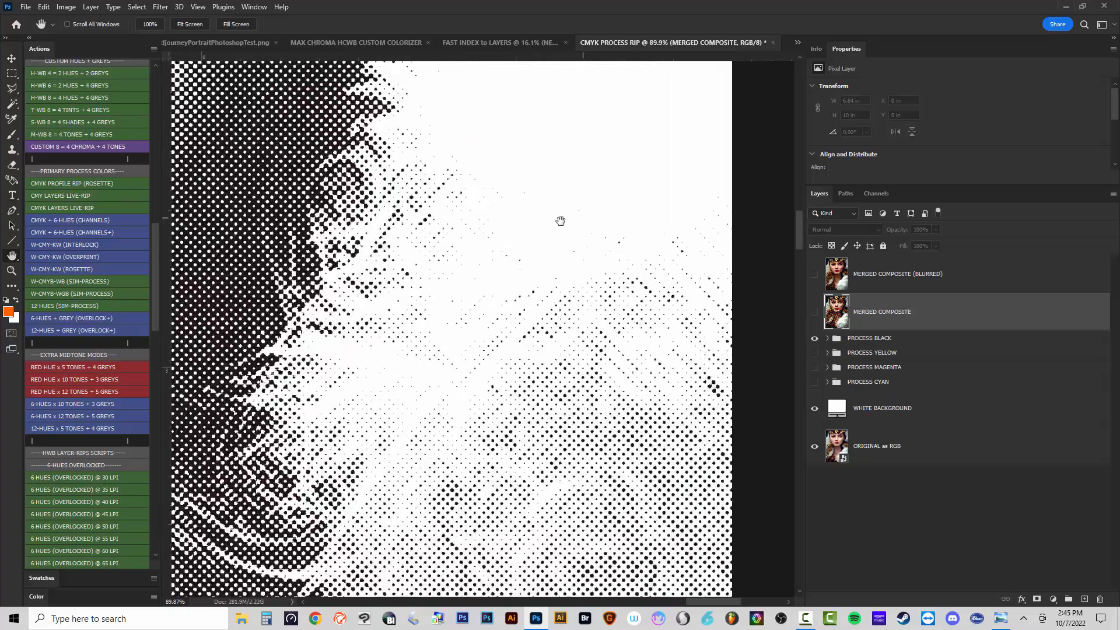
Hide the PROCESS BLACK group, show the PROCESS YELLOW, PROCESS MAGENTA and PROCESS CYAN groups, and inspect the CMY-only dots in the fur.
{"action": "left_click", "coordinate": [815, 338]}
{"action": "left_click", "coordinate": [814, 352]}
{"action": "left_click", "coordinate": [814, 367]}
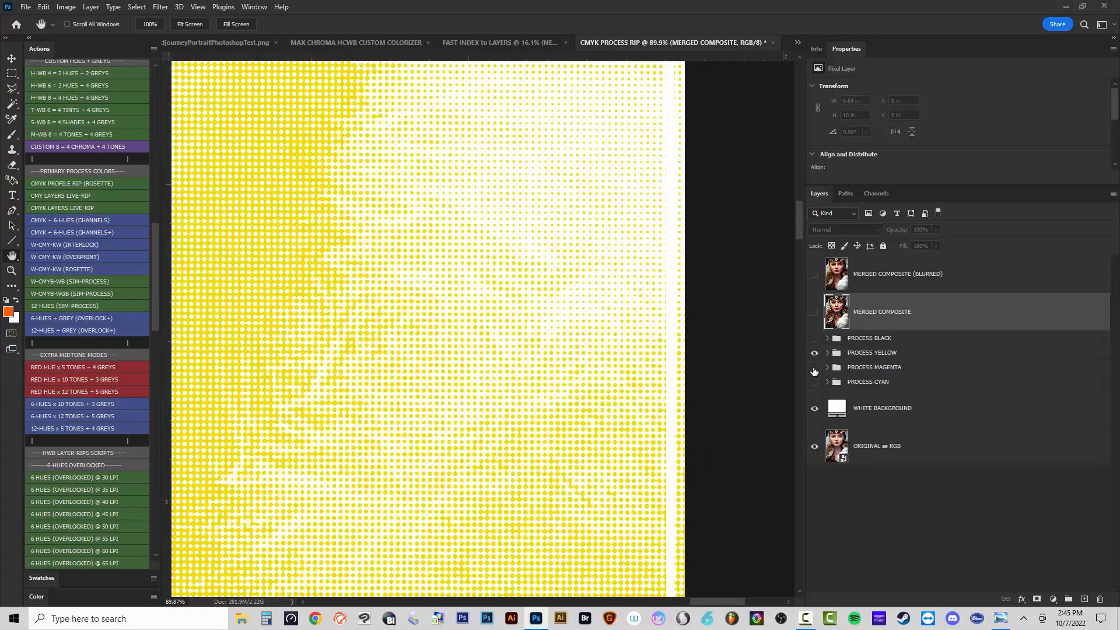
{"action": "left_click", "coordinate": [815, 382]}
{"action": "scroll", "coordinate": [425, 302], "scroll_direction": "up", "scroll_amount": 6}
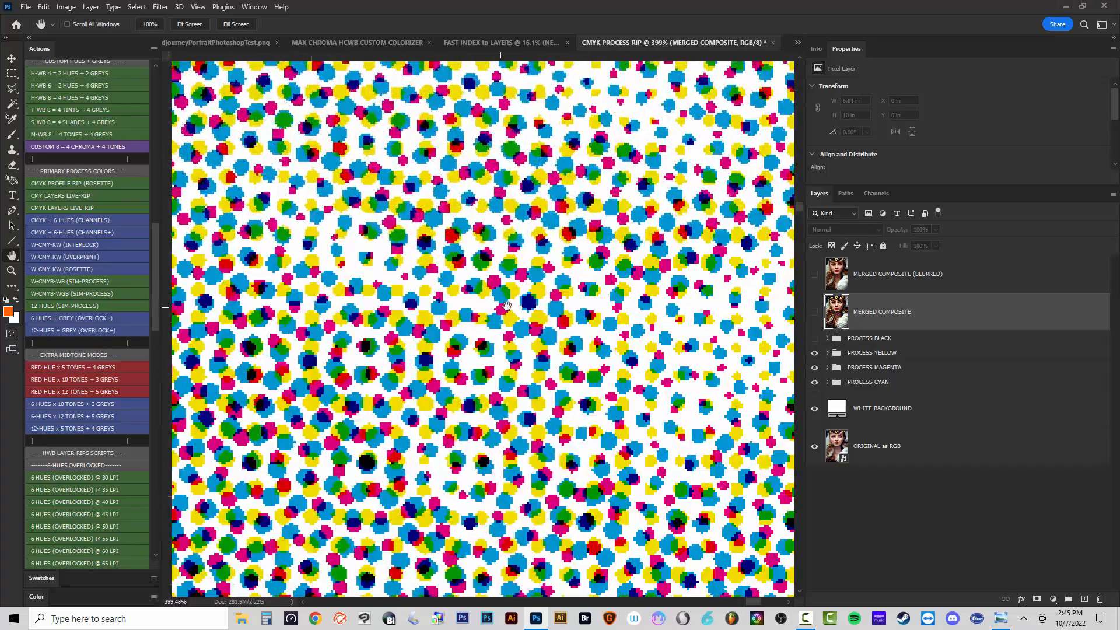
{"action": "scroll", "coordinate": [425, 302], "scroll_direction": "up", "scroll_amount": 4}
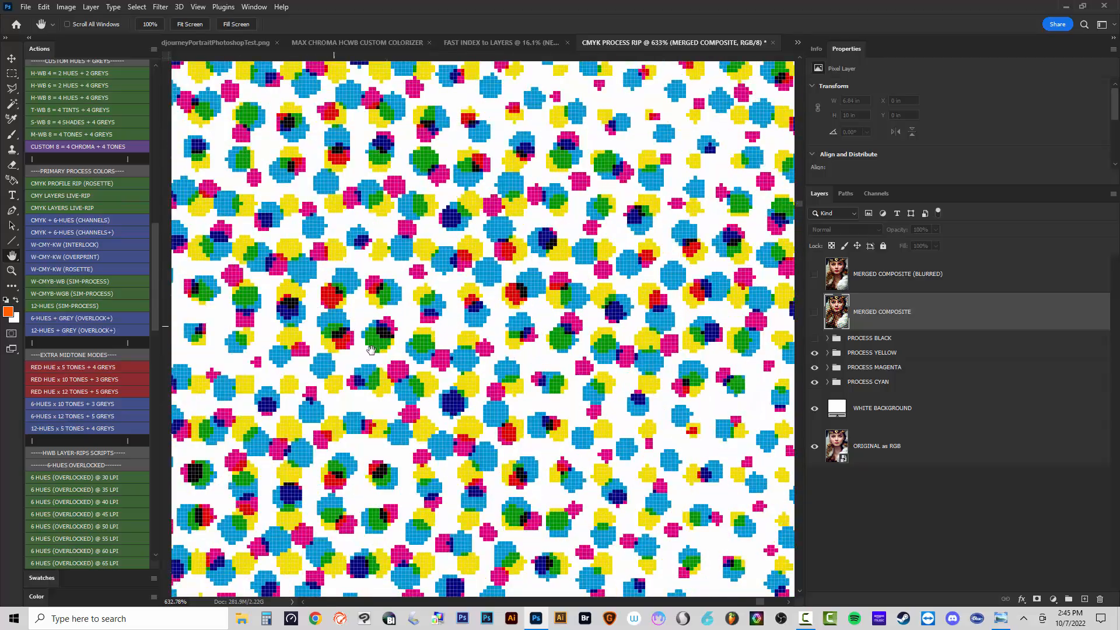
{"action": "scroll", "coordinate": [404, 308], "scroll_direction": "up", "scroll_amount": 2}
{"action": "scroll", "coordinate": [405, 308], "scroll_direction": "down", "scroll_amount": 12}
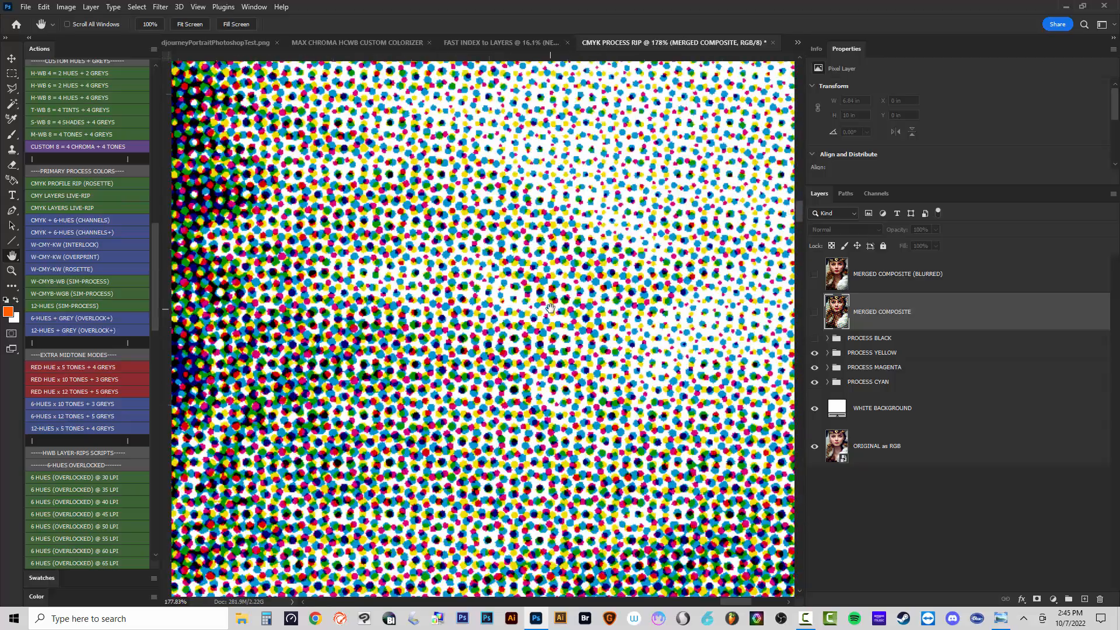
{"action": "scroll", "coordinate": [541, 312], "scroll_direction": "down", "scroll_amount": 5}
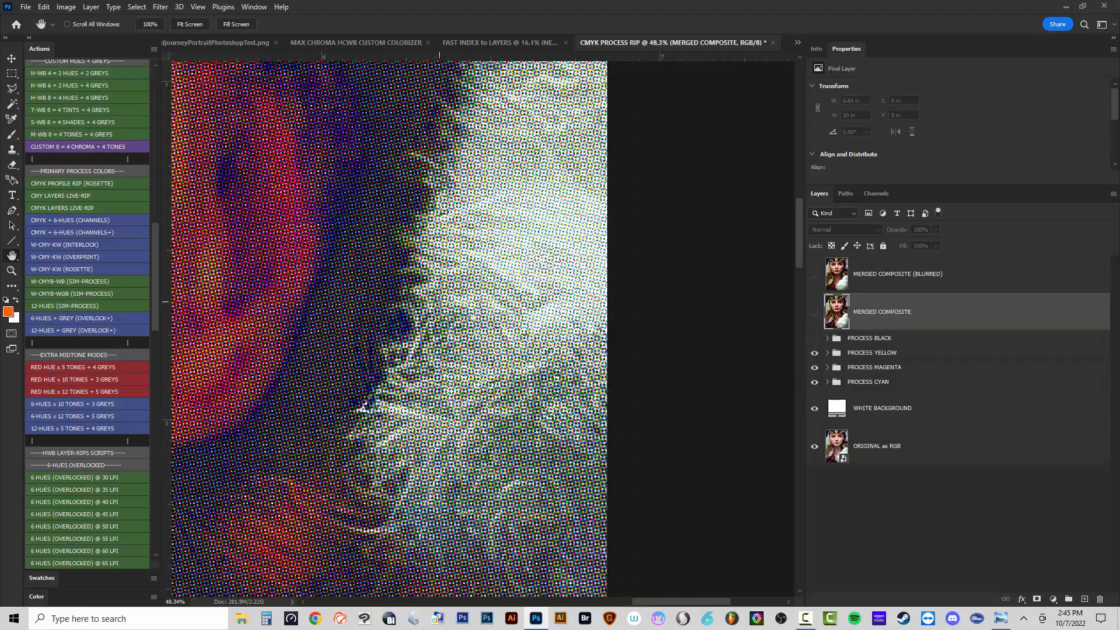
{"action": "scroll", "coordinate": [505, 325], "scroll_direction": "up", "scroll_amount": 2}
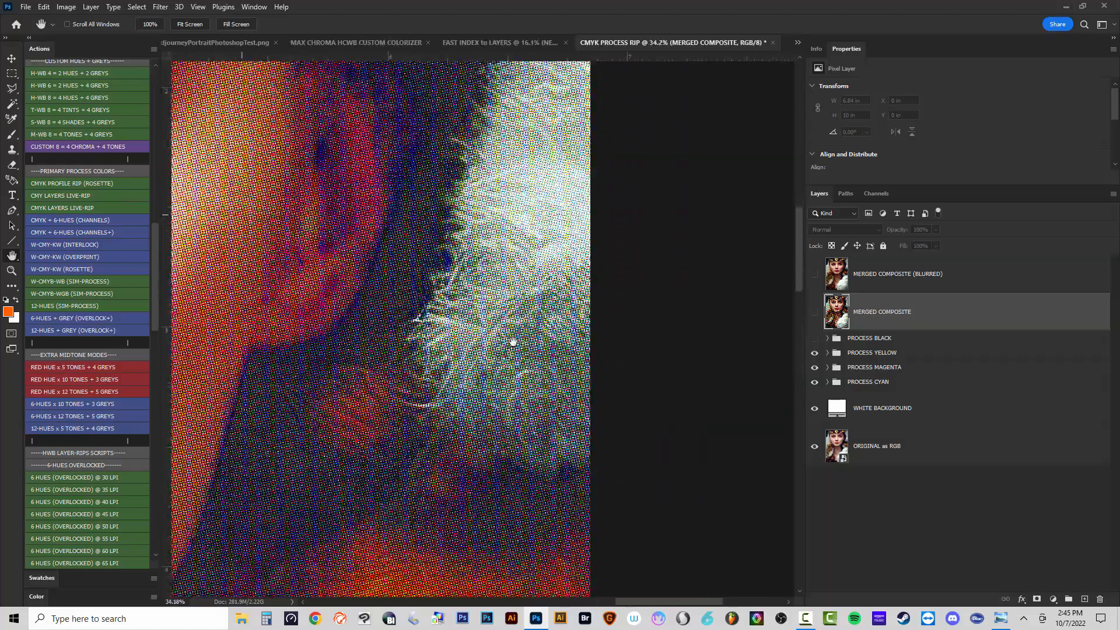
Create a new merged composite layer of the CMY-only view above the MERGED COMPOSITE (BLURRED) layer using the ready-made action.
{"action": "left_click", "coordinate": [942, 272]}
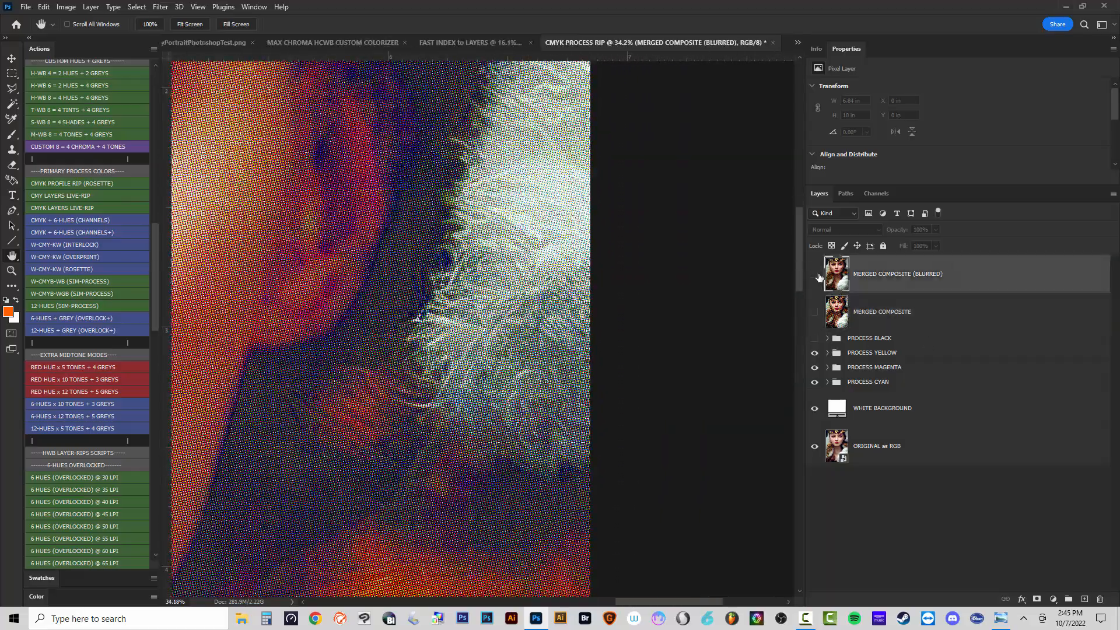
{"action": "left_click_drag", "start_coordinate": [156, 235], "coordinate": [163, 108]}
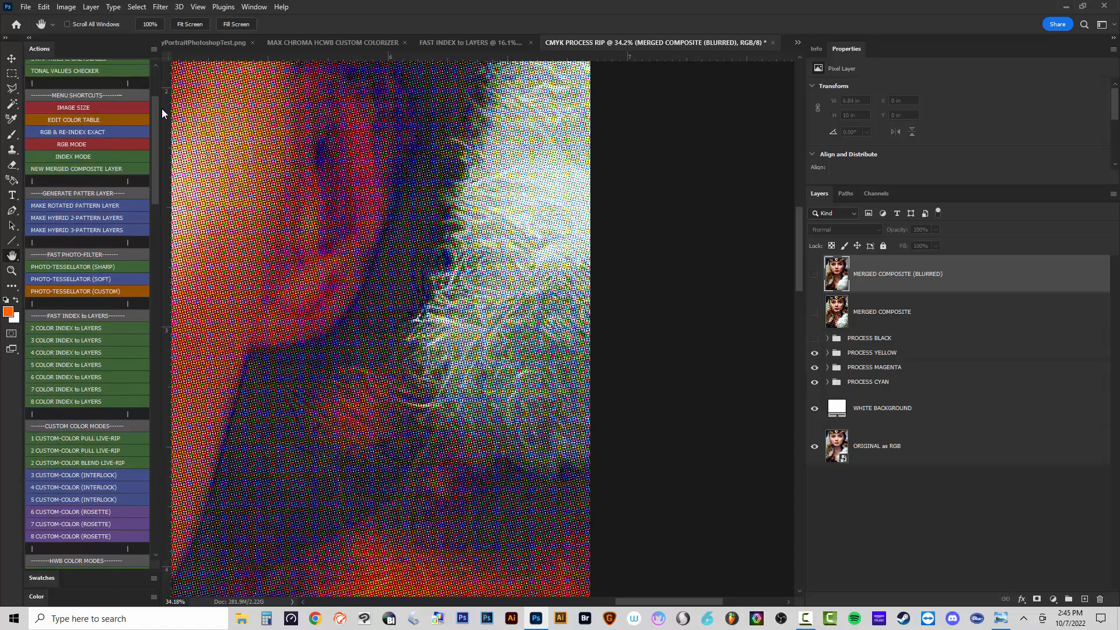
{"action": "left_click", "coordinate": [78, 168]}
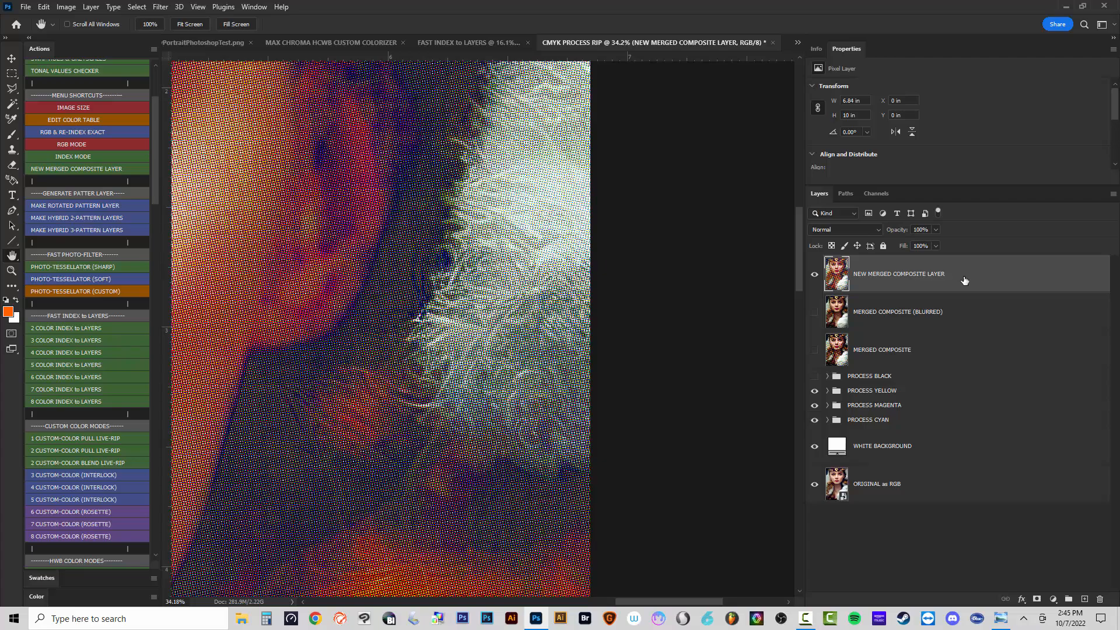
Duplicate the new merged composite layer and apply a Gaussian Blur with a 3.0 pixel radius to the copy.
{"action": "key", "text": "ctrl+j"}
{"action": "left_click", "coordinate": [156, 9]}
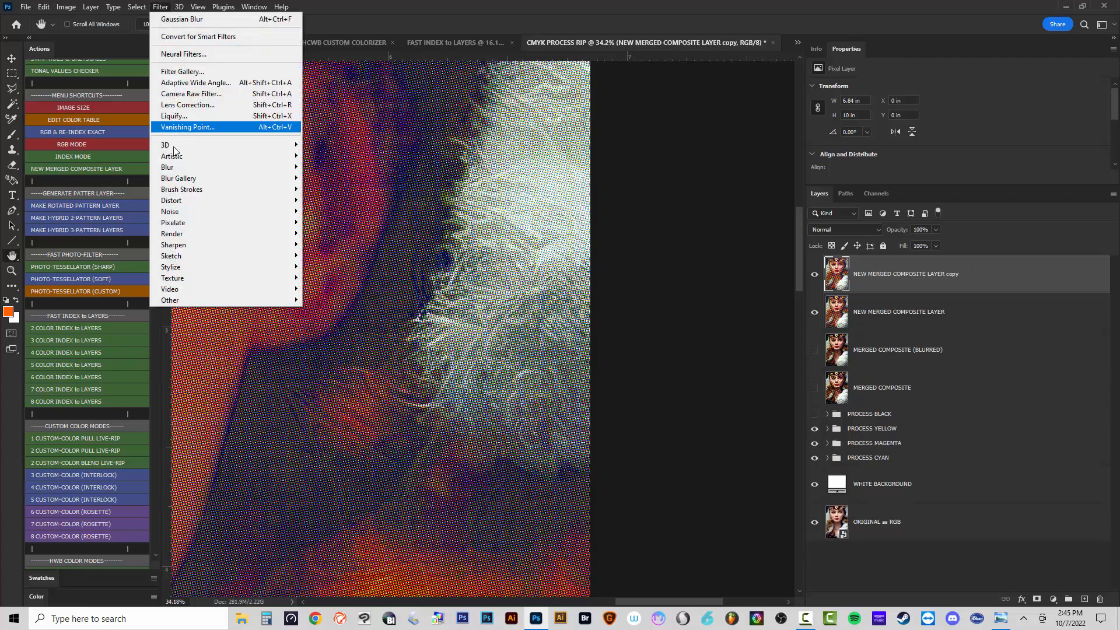
{"action": "mouse_move", "coordinate": [192, 168]}
{"action": "left_click", "coordinate": [333, 211]}
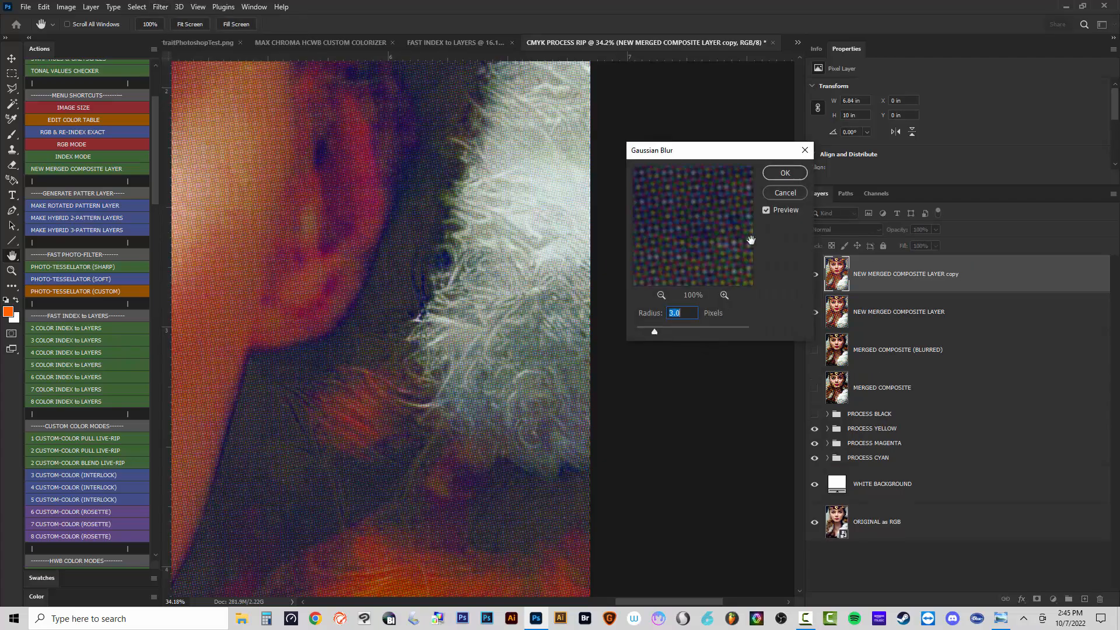
{"action": "left_click", "coordinate": [786, 173]}
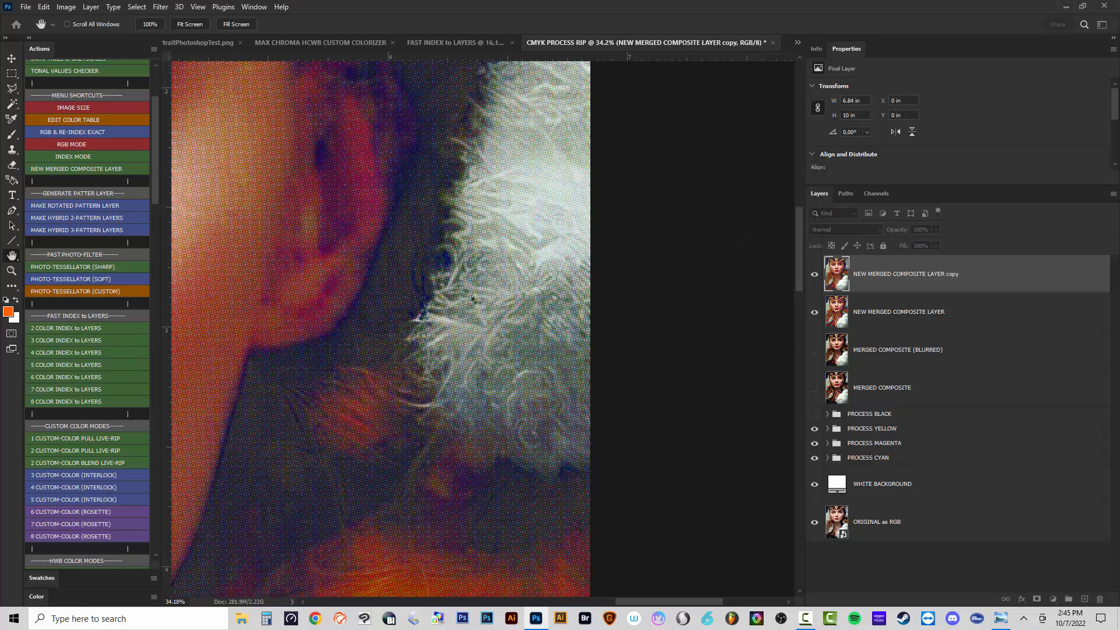
Examine the blurred CMY-only composite across the face and fur, and check the contents of the PROCESS YELLOW group.
{"action": "scroll", "coordinate": [575, 325], "scroll_direction": "down", "scroll_amount": 3}
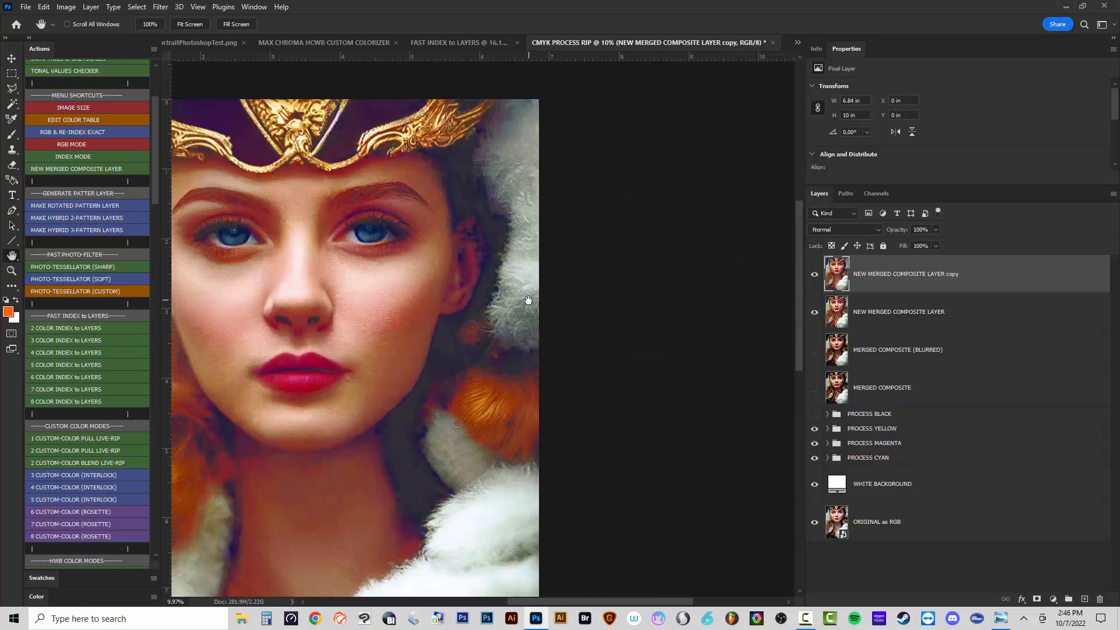
{"action": "scroll", "coordinate": [522, 120], "scroll_direction": "up", "scroll_amount": 3}
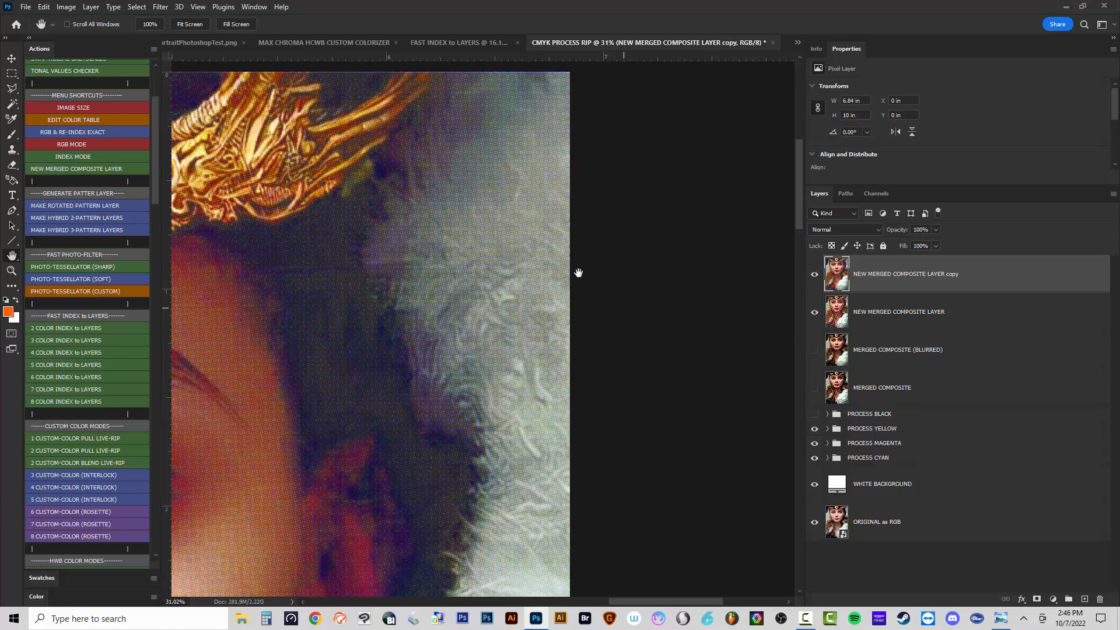
{"action": "scroll", "coordinate": [518, 374], "scroll_direction": "down", "scroll_amount": 3}
{"action": "left_click_drag", "start_coordinate": [518, 375], "coordinate": [577, 193]}
{"action": "left_click_drag", "start_coordinate": [445, 400], "coordinate": [402, 465]}
{"action": "left_click_drag", "start_coordinate": [545, 217], "coordinate": [492, 265]}
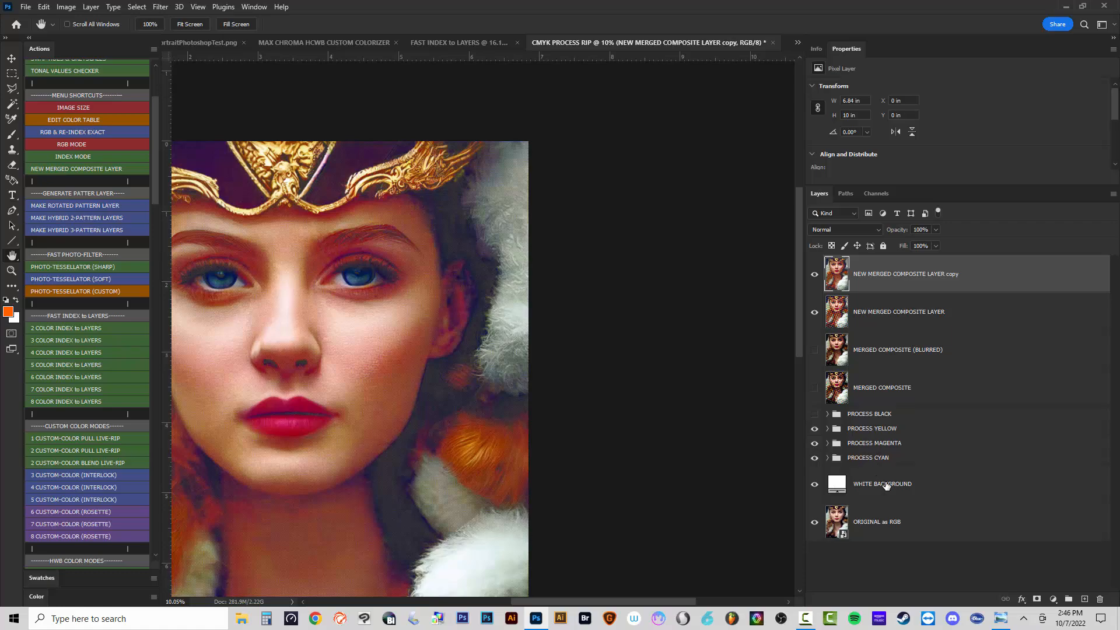
{"action": "left_click", "coordinate": [828, 429]}
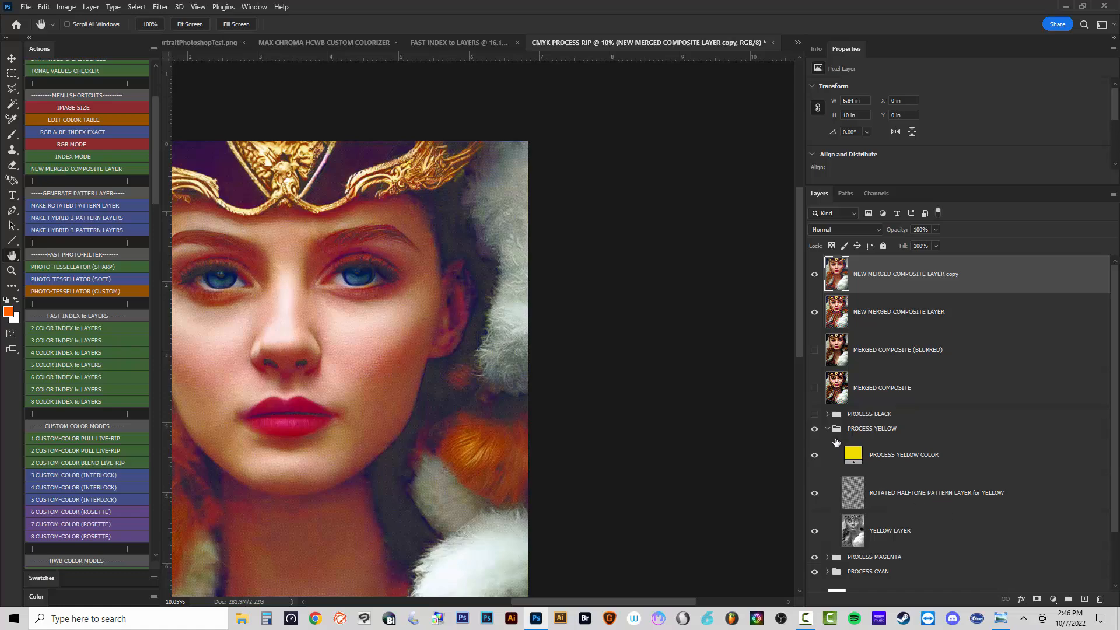
{"action": "left_click", "coordinate": [828, 429]}
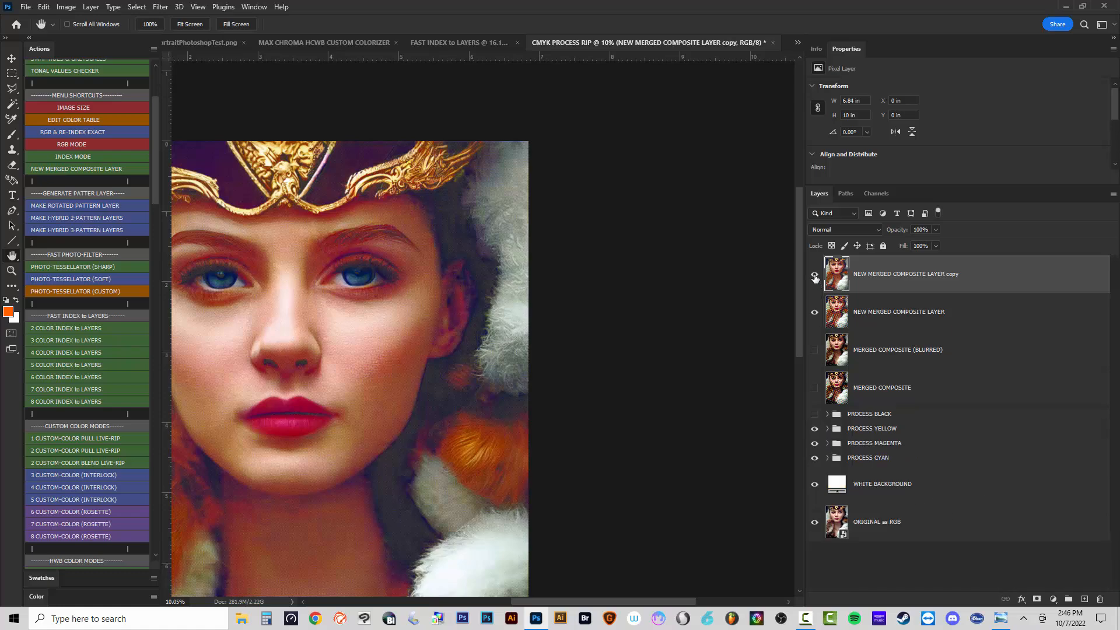
Hide the NEW MERGED COMPOSITE LAYER and its blurred copy, and check the unblurred CMY dots along the fur edge.
{"action": "left_click_drag", "start_coordinate": [815, 275], "coordinate": [815, 313]}
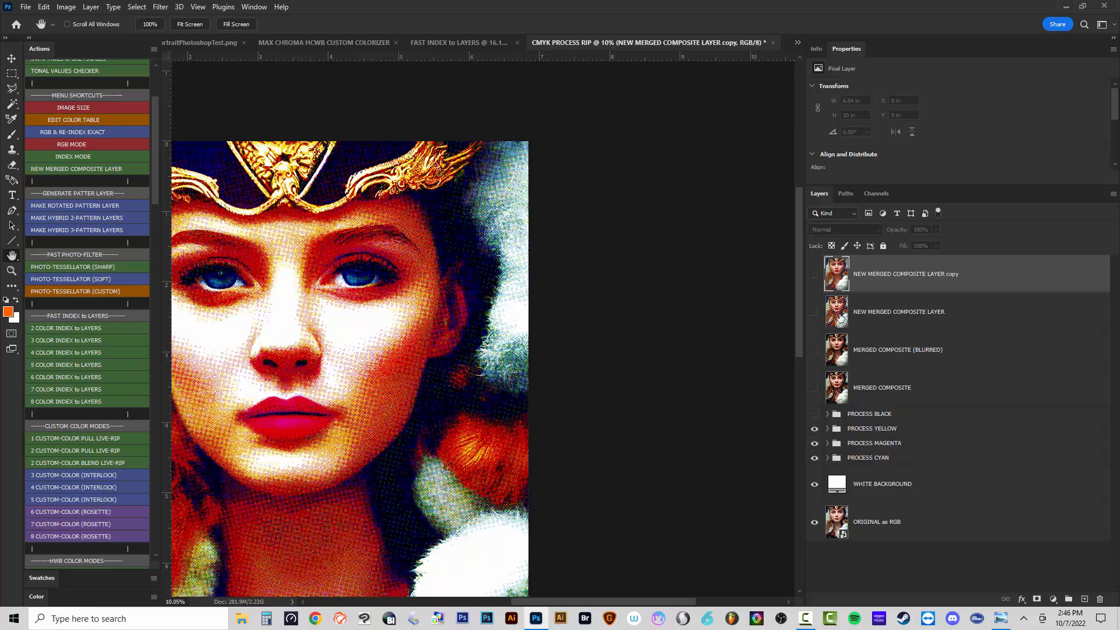
{"action": "scroll", "coordinate": [508, 199], "scroll_direction": "up", "scroll_amount": 5}
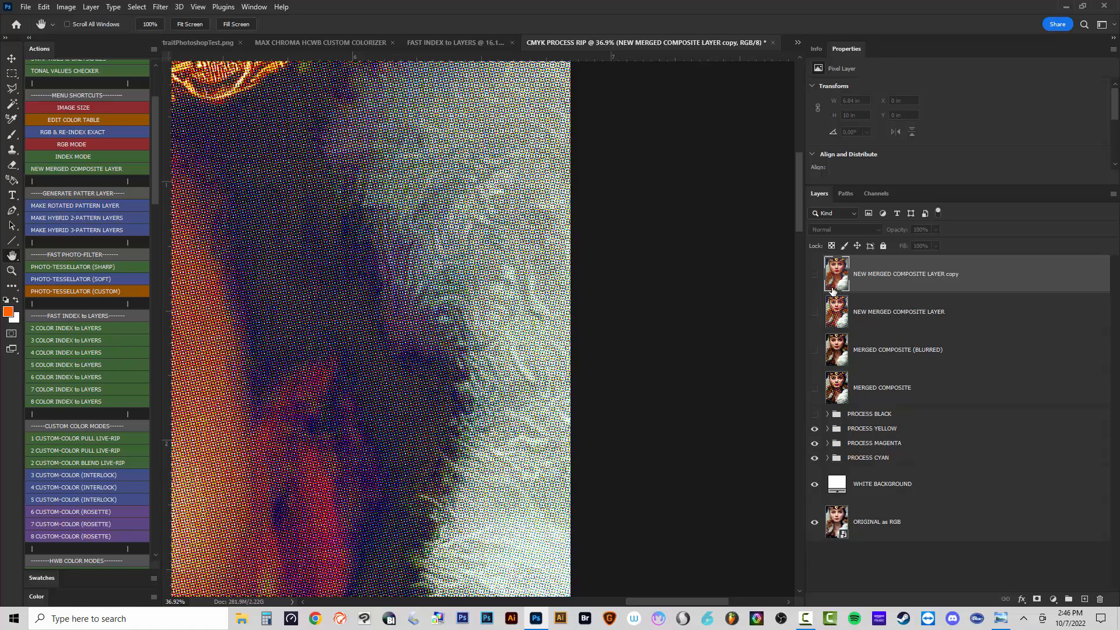
Show the blurred NEW MERGED COMPOSITE LAYER copy and compare its fur edge with the dots in the FAST INDEX to LAYERS document.
{"action": "left_click", "coordinate": [813, 276]}
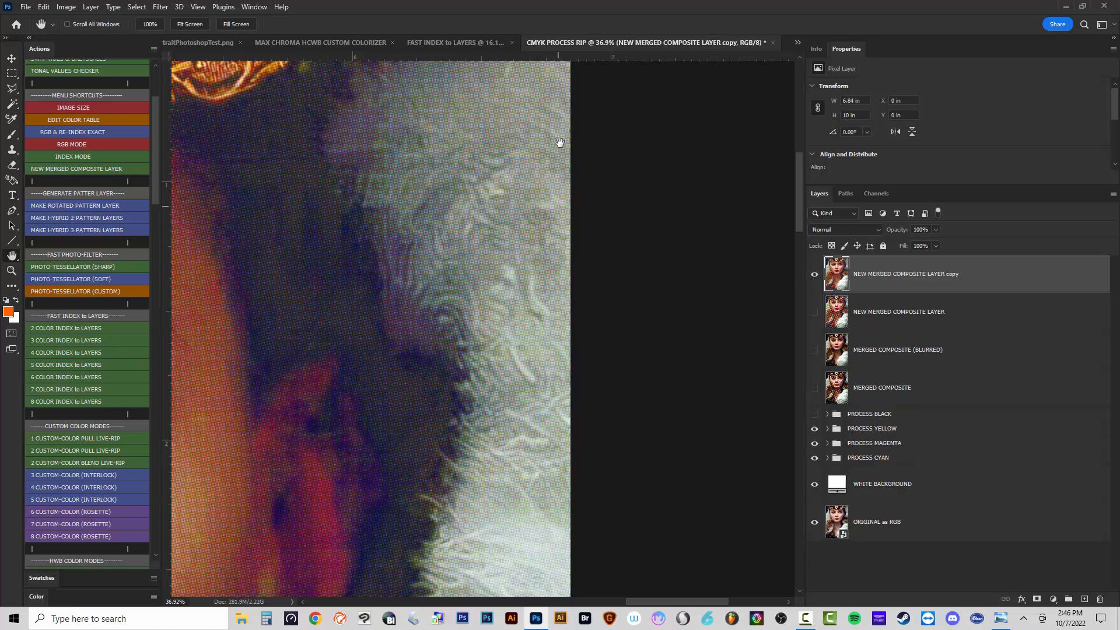
{"action": "scroll", "coordinate": [505, 323], "scroll_direction": "down", "scroll_amount": 2}
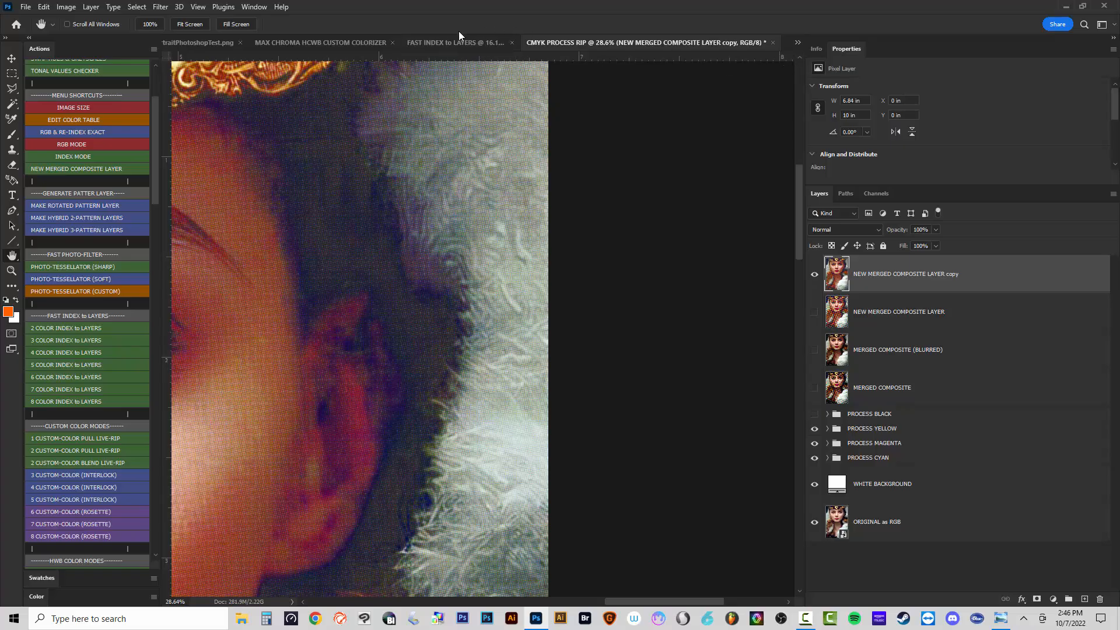
{"action": "left_click", "coordinate": [443, 40]}
{"action": "scroll", "coordinate": [712, 150], "scroll_direction": "up", "scroll_amount": 2}
{"action": "scroll", "coordinate": [713, 149], "scroll_direction": "up", "scroll_amount": 10}
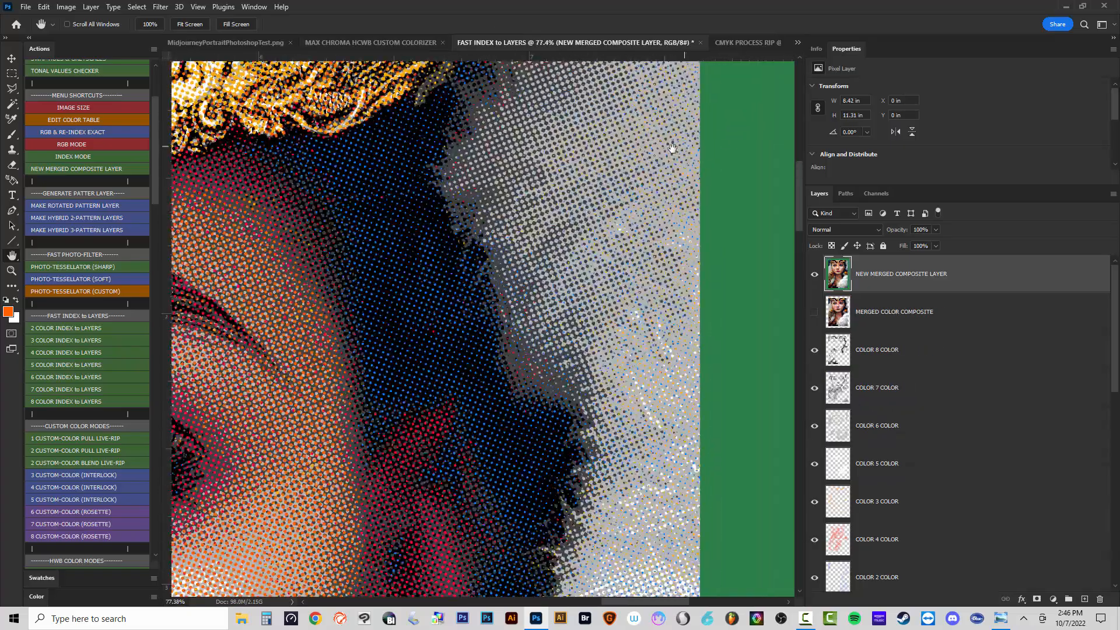
{"action": "scroll", "coordinate": [480, 308], "scroll_direction": "down", "scroll_amount": 4}
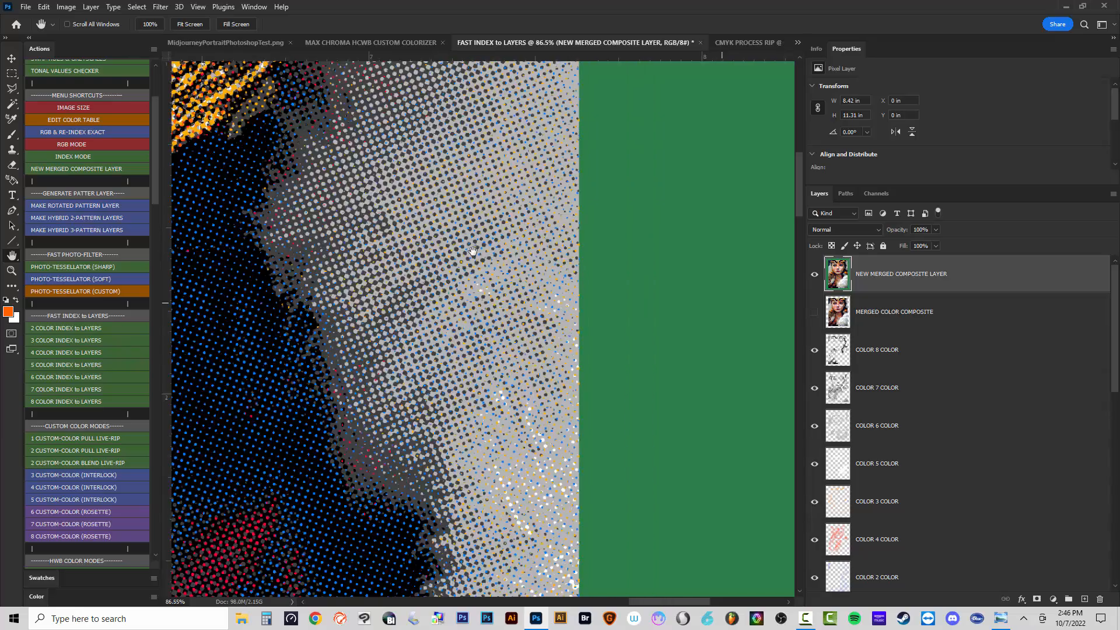
{"action": "scroll", "coordinate": [456, 376], "scroll_direction": "down", "scroll_amount": 5}
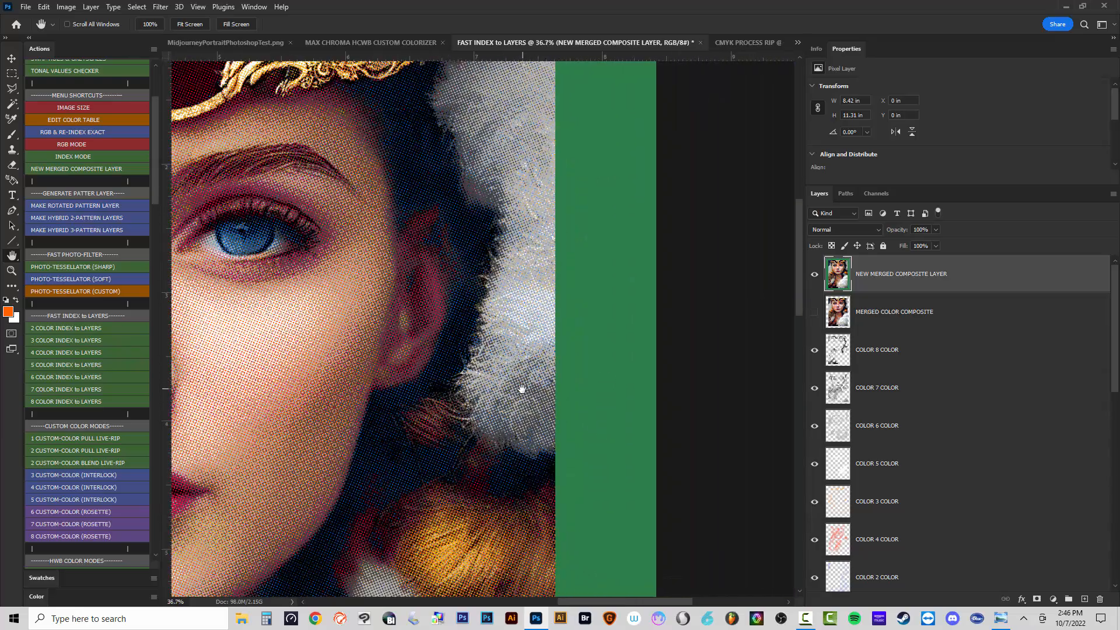
Examine the indexed halftone dots of the merged composite across the cheek, lips and ear, and at full-portrait distance.
{"action": "scroll", "coordinate": [516, 390], "scroll_direction": "down", "scroll_amount": 2}
{"action": "scroll", "coordinate": [350, 408], "scroll_direction": "up", "scroll_amount": 10}
{"action": "left_click_drag", "start_coordinate": [420, 397], "coordinate": [518, 313]}
{"action": "left_click_drag", "start_coordinate": [628, 458], "coordinate": [499, 358]}
{"action": "scroll", "coordinate": [499, 357], "scroll_direction": "down", "scroll_amount": 3}
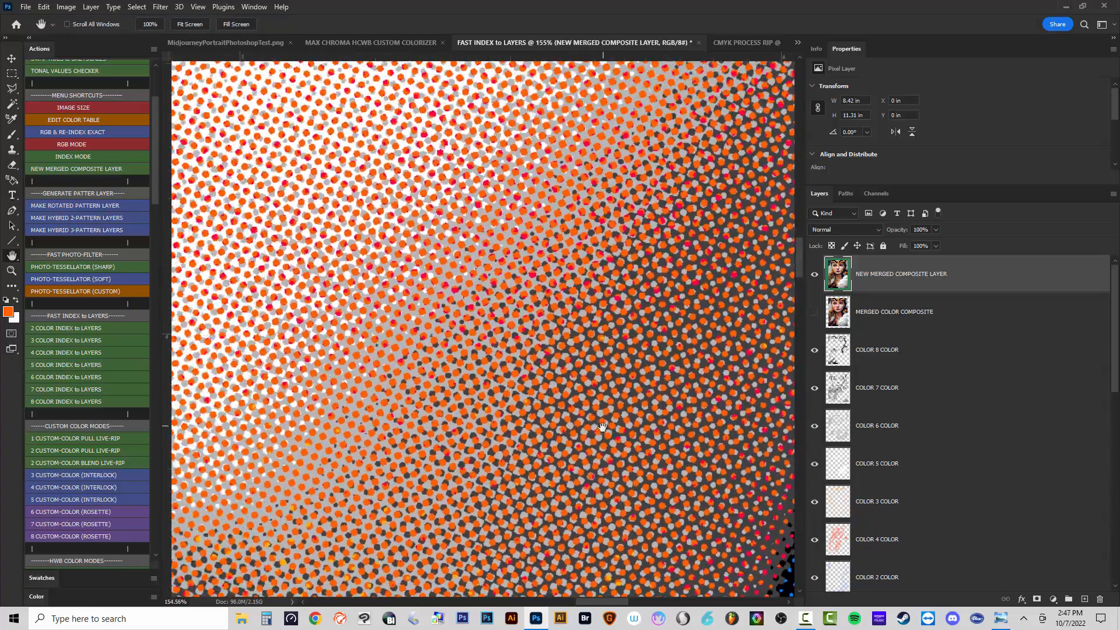
{"action": "scroll", "coordinate": [523, 389], "scroll_direction": "down", "scroll_amount": 5}
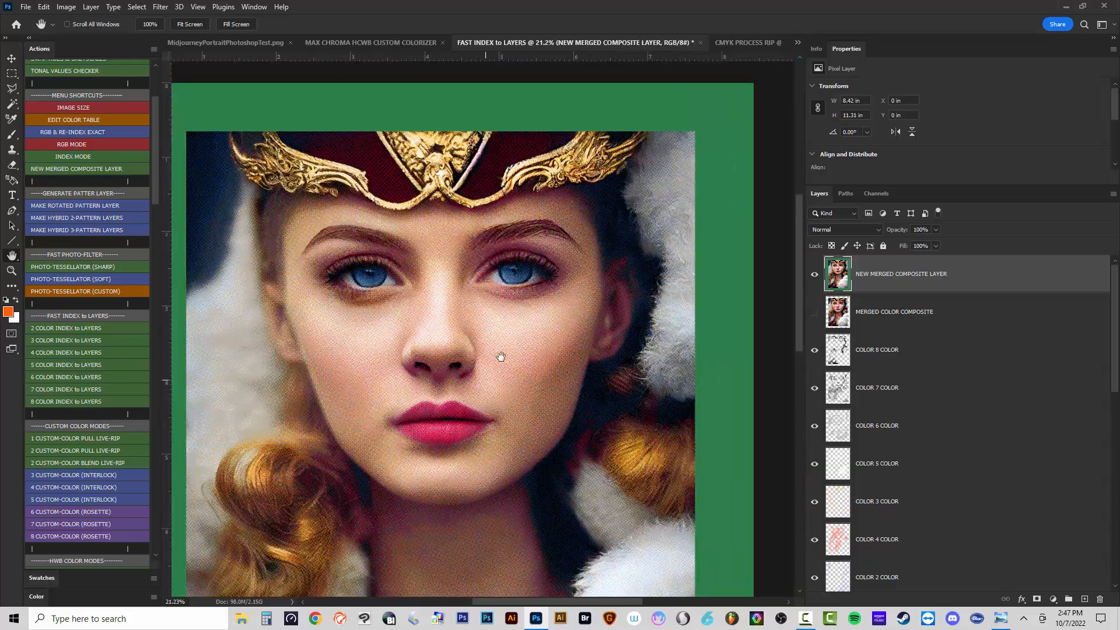
{"action": "scroll", "coordinate": [545, 383], "scroll_direction": "up", "scroll_amount": 4}
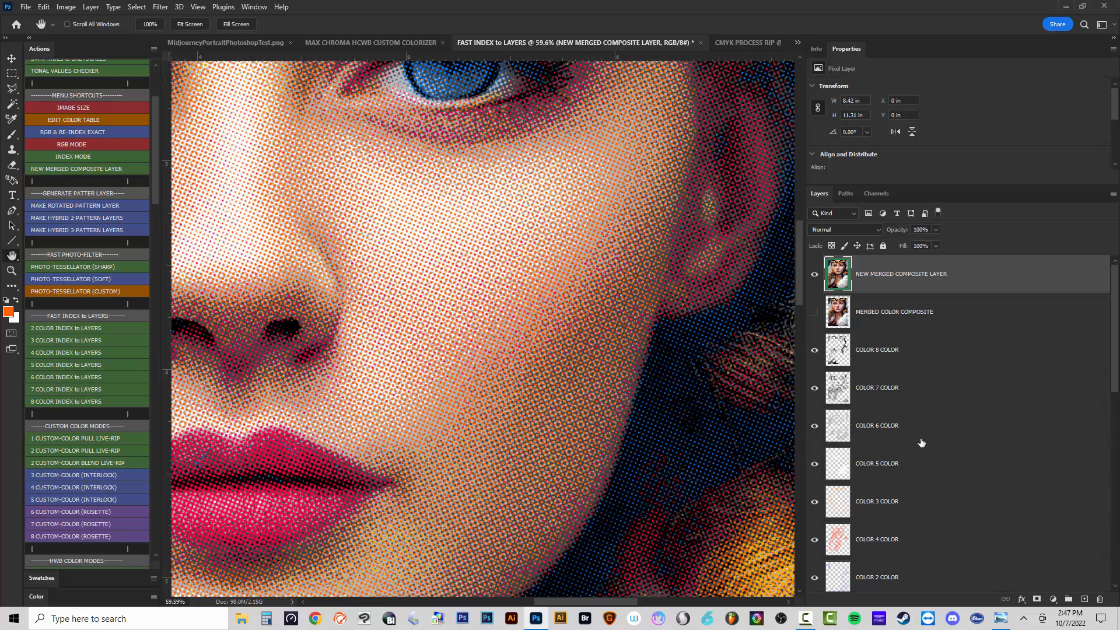
{"action": "scroll", "coordinate": [627, 327], "scroll_direction": "down", "scroll_amount": 10}
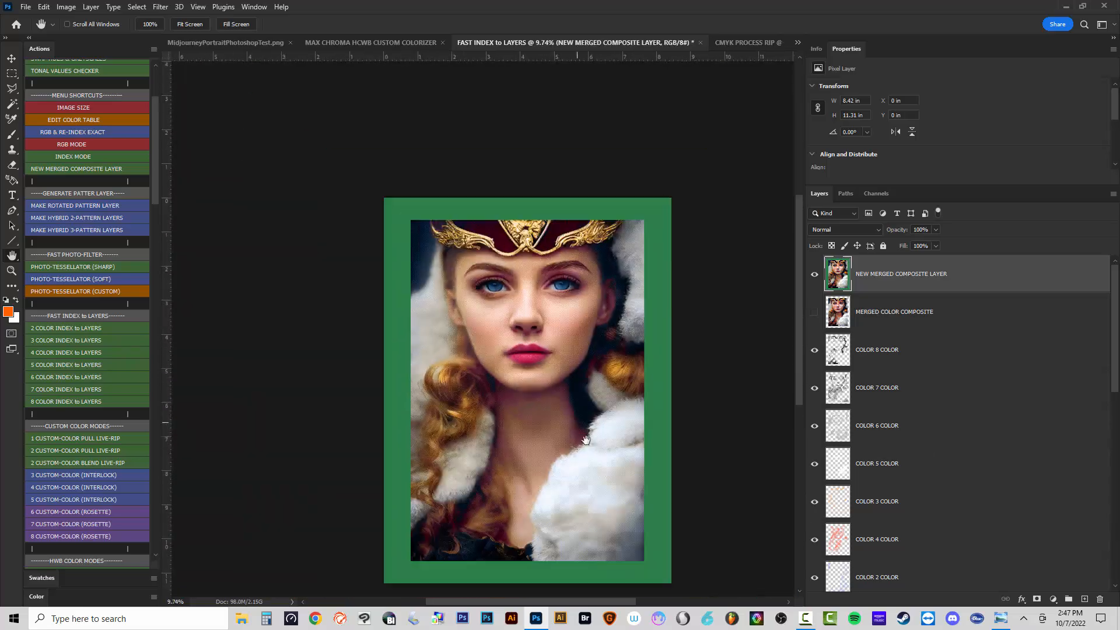
{"action": "left_click_drag", "start_coordinate": [586, 440], "coordinate": [543, 421]}
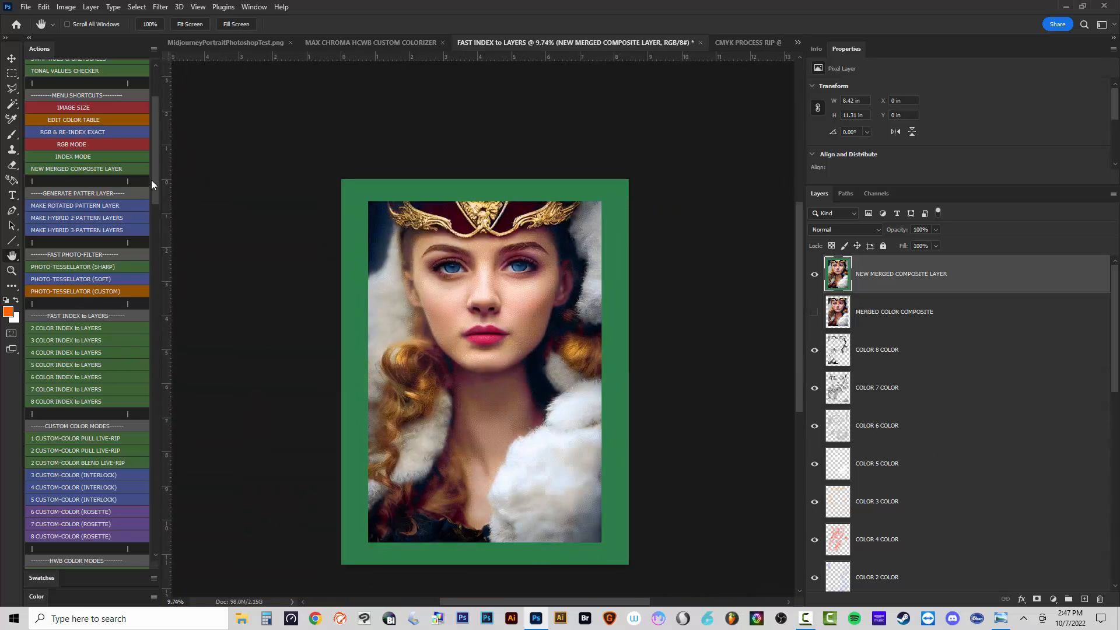
Hide the NEW MERGED COMPOSITE LAYER in the FAST INDEX to LAYERS document and check the individual COLOR layers beneath it.
{"action": "left_click_drag", "start_coordinate": [153, 179], "coordinate": [163, 285]}
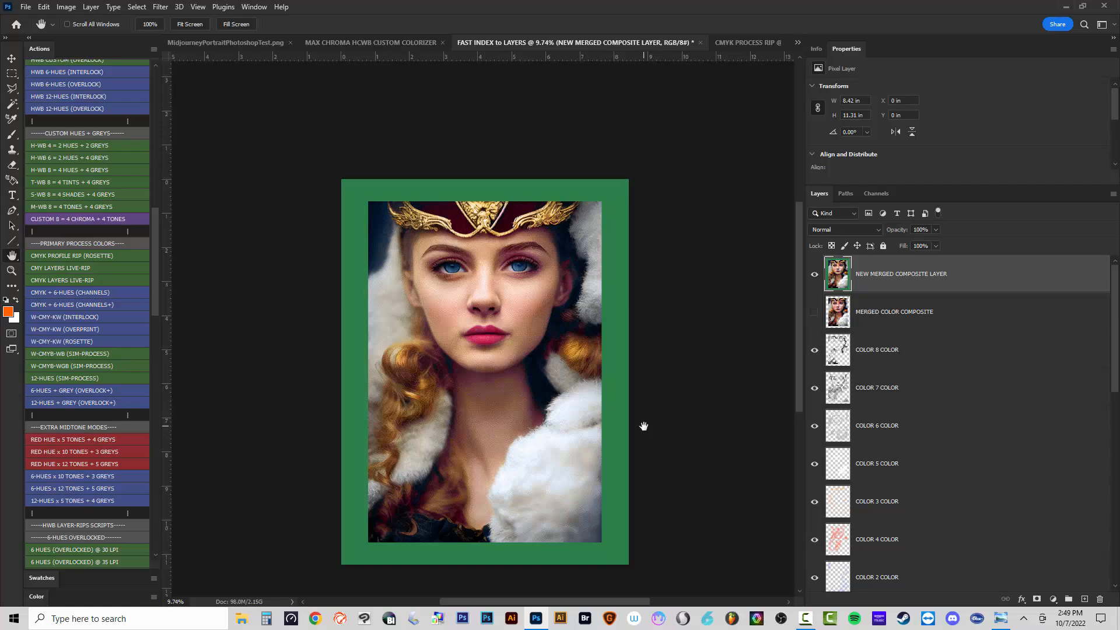
{"action": "left_click", "coordinate": [814, 274]}
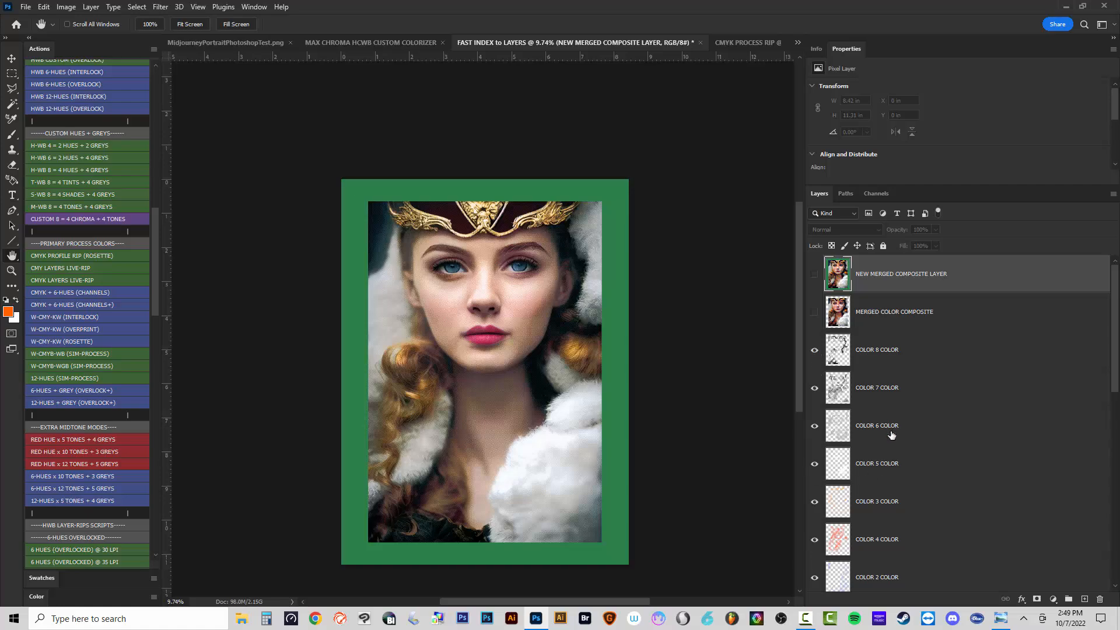
{"action": "scroll", "coordinate": [922, 390], "scroll_direction": "down", "scroll_amount": 1}
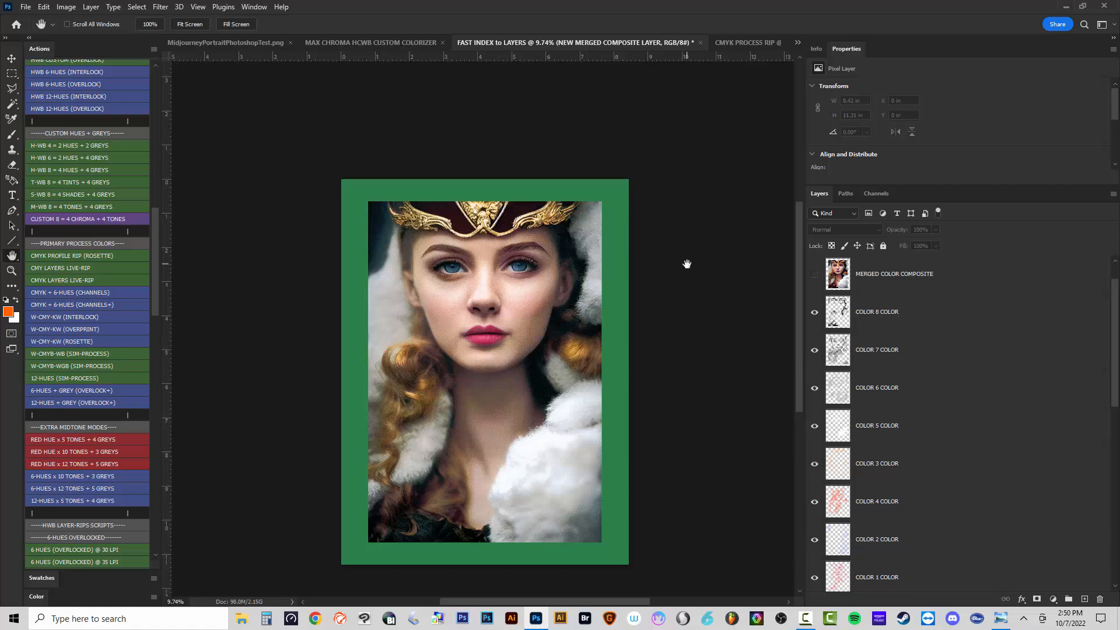
Review the whole action set, from the HCWB enhancements and process color modes to the HWB layer-rip and H-CWB-TSG-M scripts.
{"action": "left_click_drag", "start_coordinate": [151, 233], "coordinate": [158, 86]}
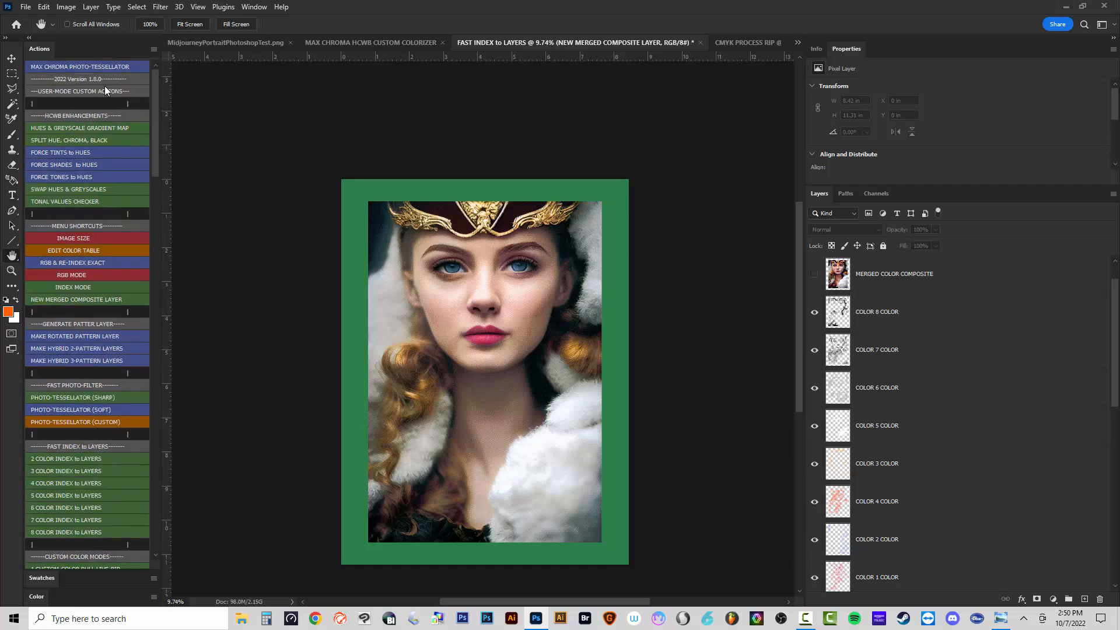
{"action": "left_click_drag", "start_coordinate": [155, 94], "coordinate": [153, 164]}
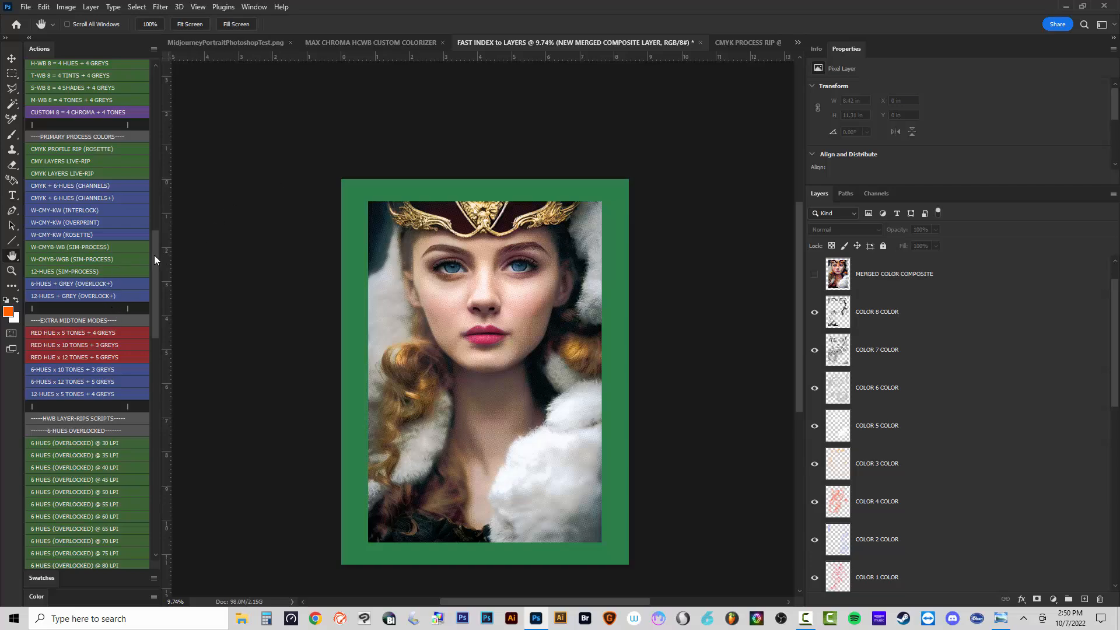
{"action": "left_click_drag", "start_coordinate": [157, 256], "coordinate": [152, 202]}
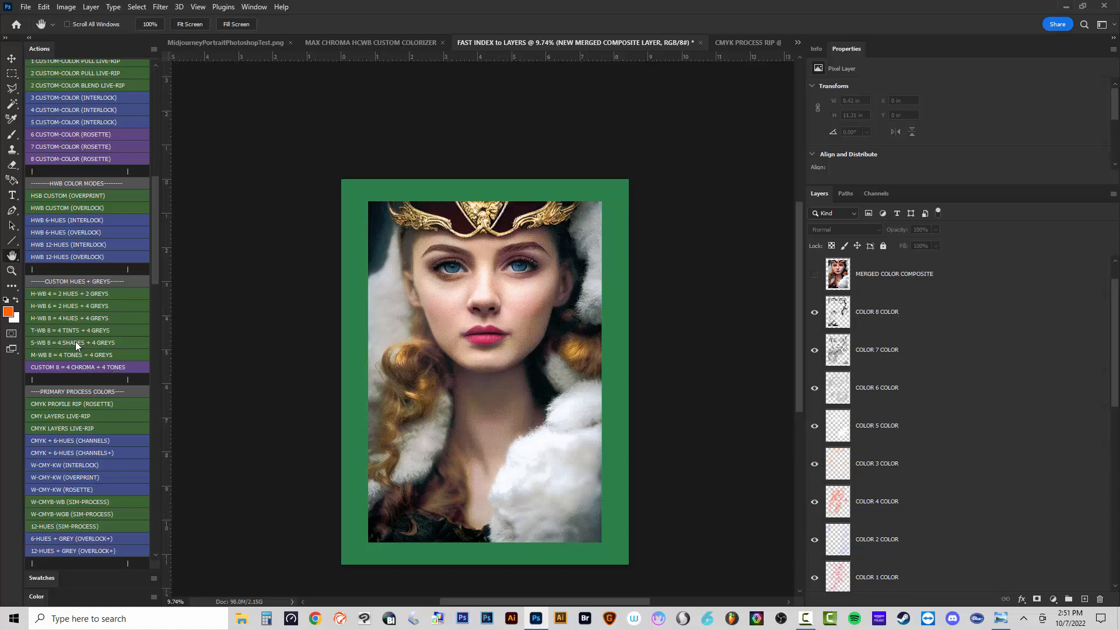
{"action": "left_click_drag", "start_coordinate": [156, 279], "coordinate": [160, 151]}
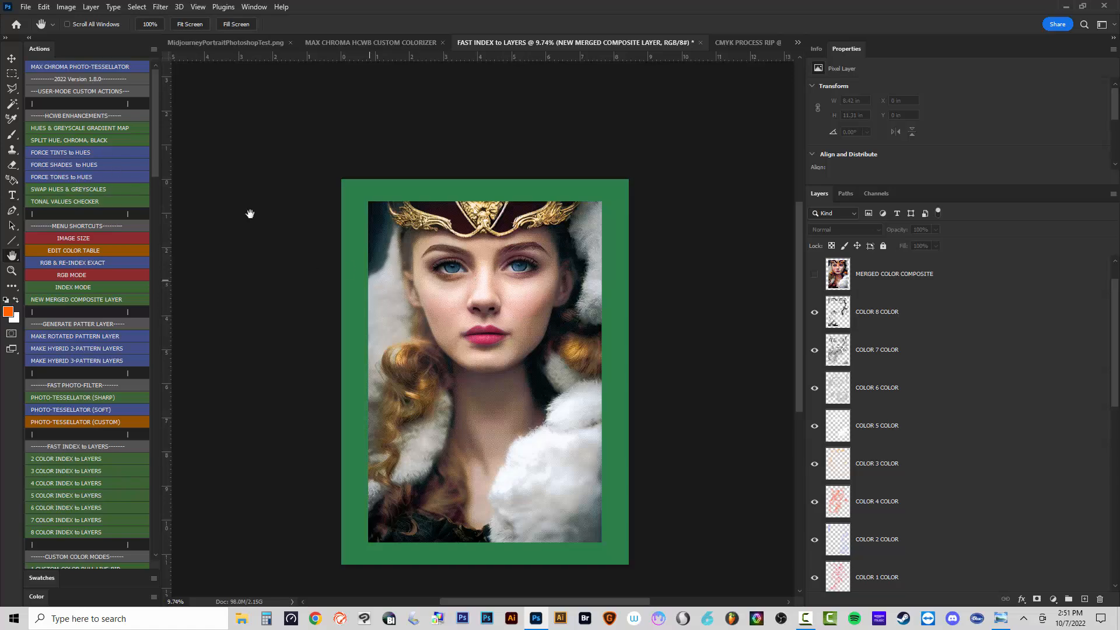
{"action": "left_click_drag", "start_coordinate": [155, 163], "coordinate": [175, 335]}
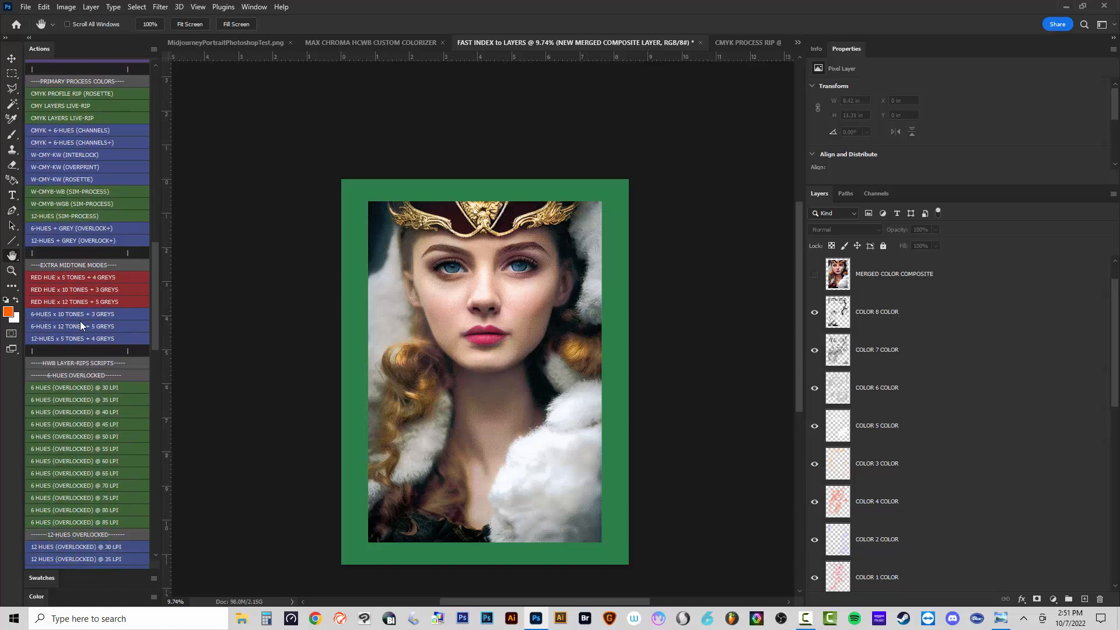
{"action": "scroll", "coordinate": [100, 193], "scroll_direction": "up", "scroll_amount": 2}
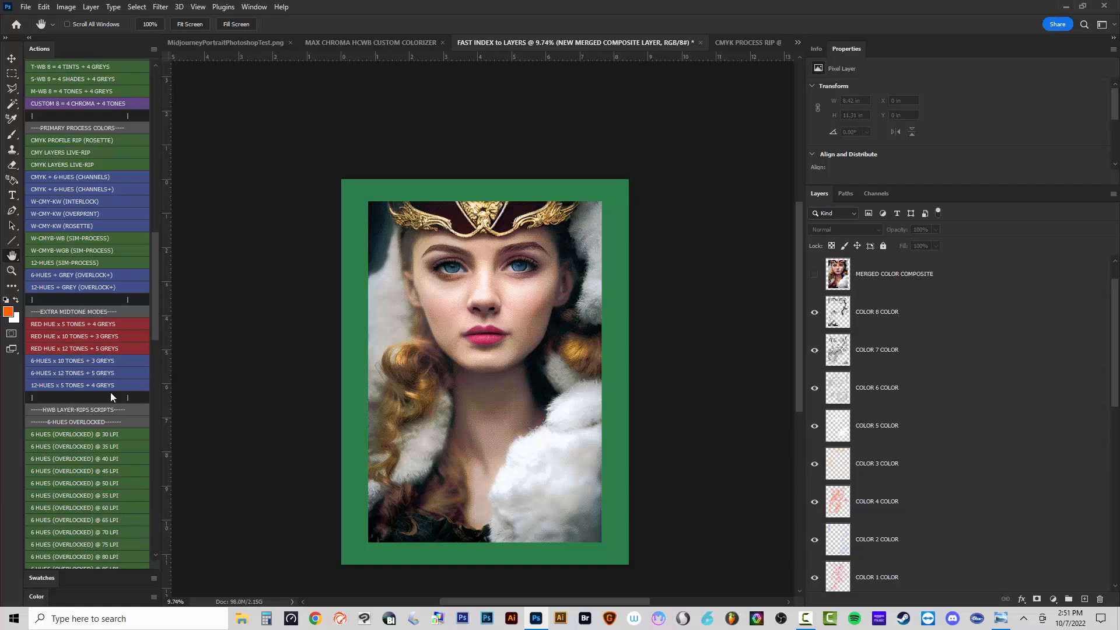
{"action": "scroll", "coordinate": [139, 313], "scroll_direction": "down", "scroll_amount": 7}
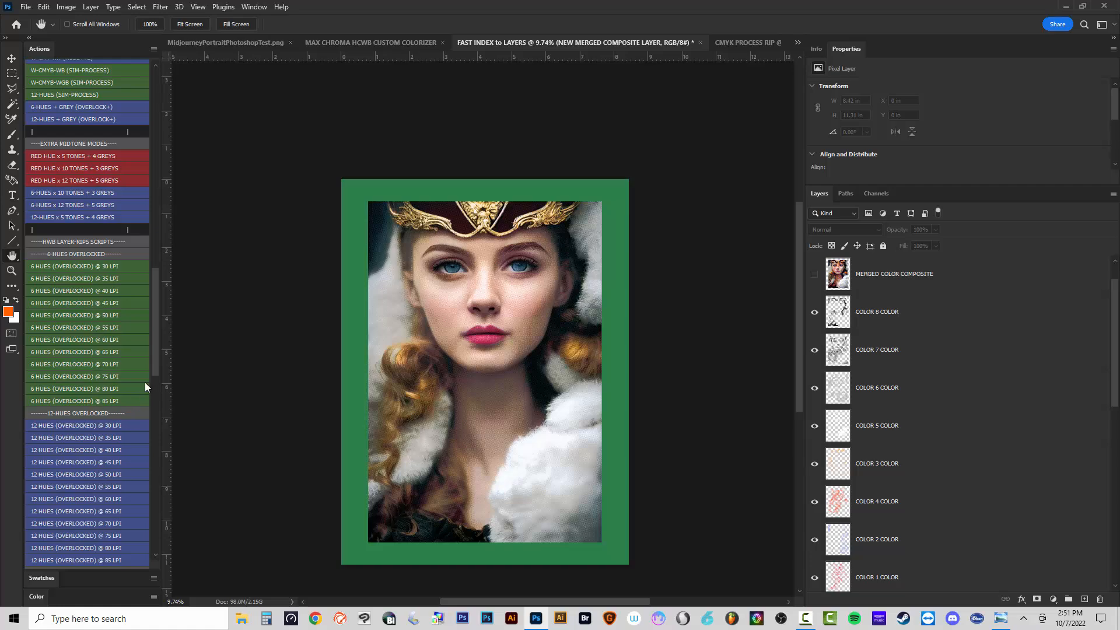
{"action": "left_click_drag", "start_coordinate": [154, 378], "coordinate": [154, 446]}
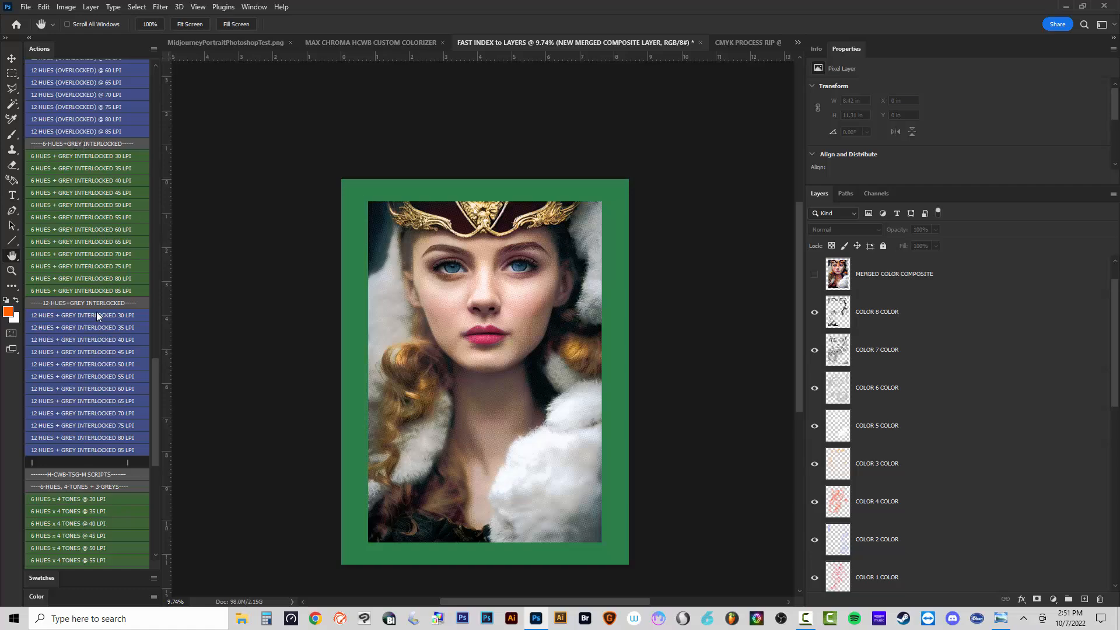
{"action": "scroll", "coordinate": [98, 313], "scroll_direction": "down", "scroll_amount": 5}
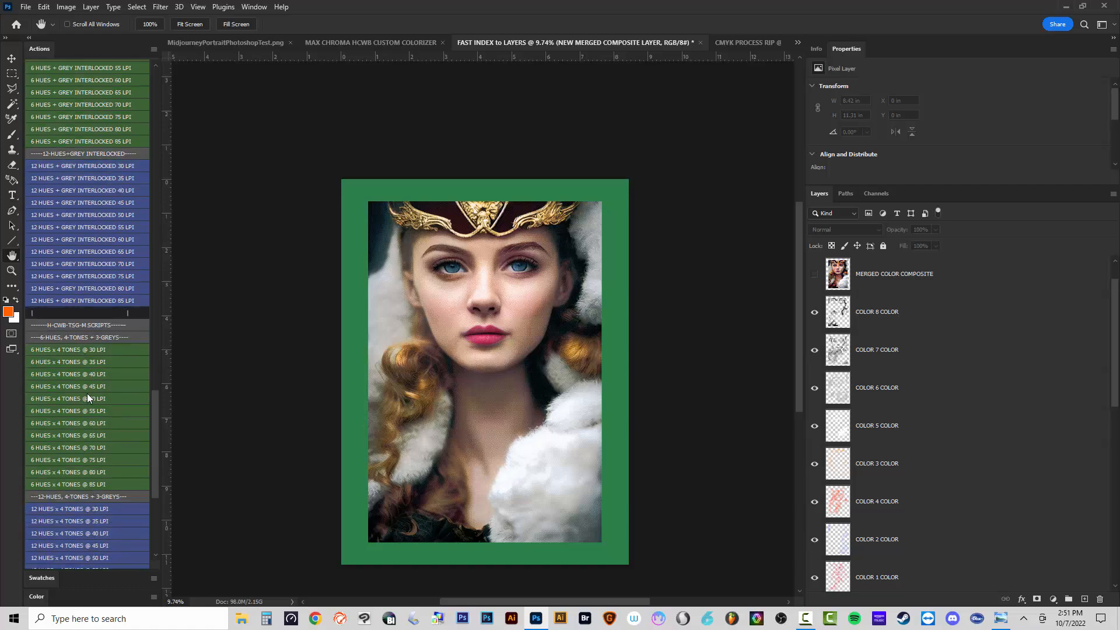
{"action": "scroll", "coordinate": [93, 385], "scroll_direction": "down", "scroll_amount": 2}
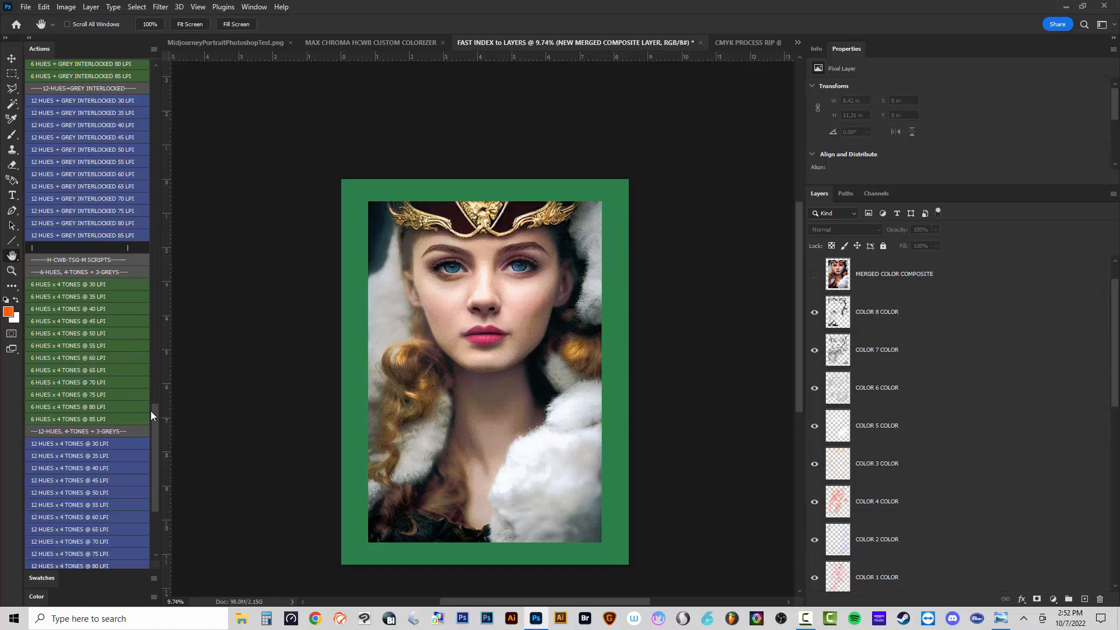
{"action": "scroll", "coordinate": [150, 411], "scroll_direction": "down", "scroll_amount": 6}
{"action": "left_click_drag", "start_coordinate": [157, 491], "coordinate": [171, 109]}
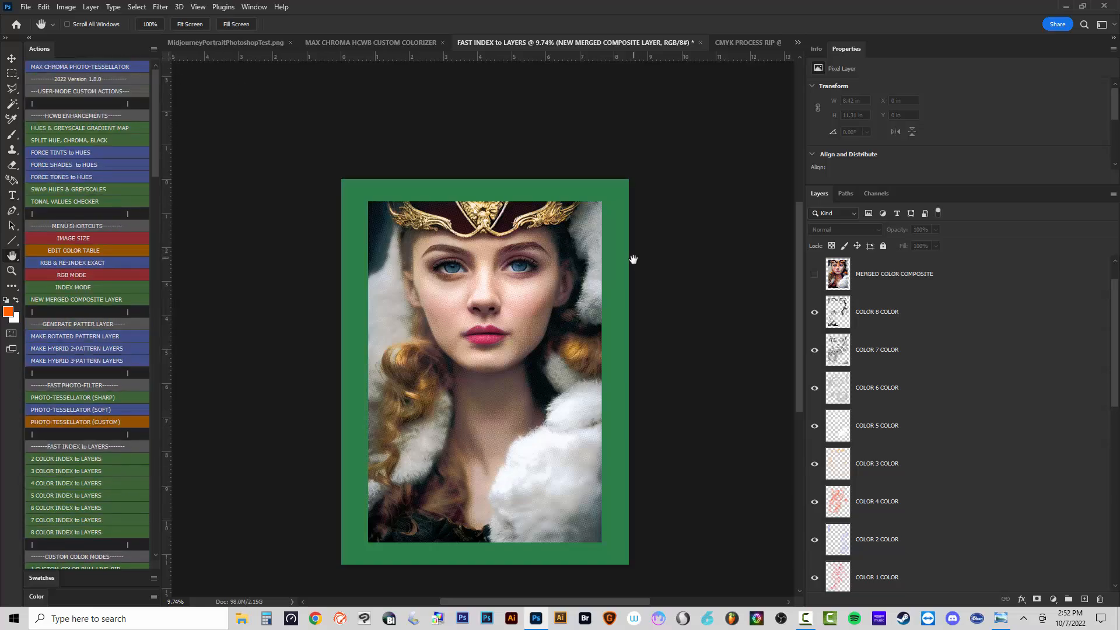
Examine the dots of the separate index color layers across the eyes, gold headpiece, hair curls and fur.
{"action": "scroll", "coordinate": [642, 397], "scroll_direction": "up", "scroll_amount": 2}
{"action": "scroll", "coordinate": [562, 339], "scroll_direction": "up", "scroll_amount": 2}
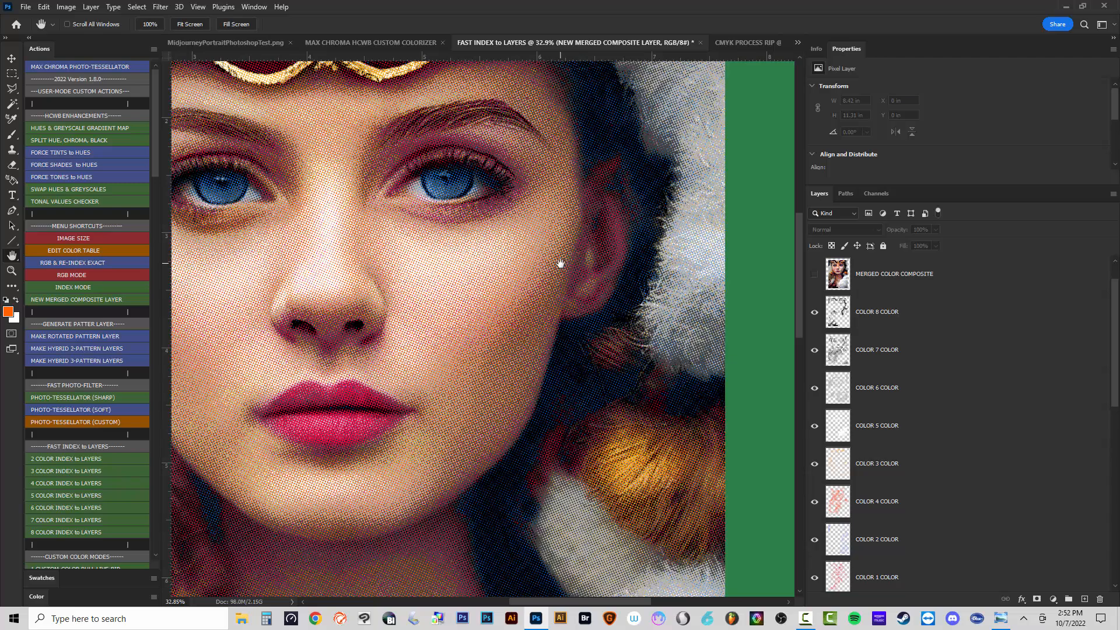
{"action": "left_click_drag", "start_coordinate": [569, 252], "coordinate": [549, 334]}
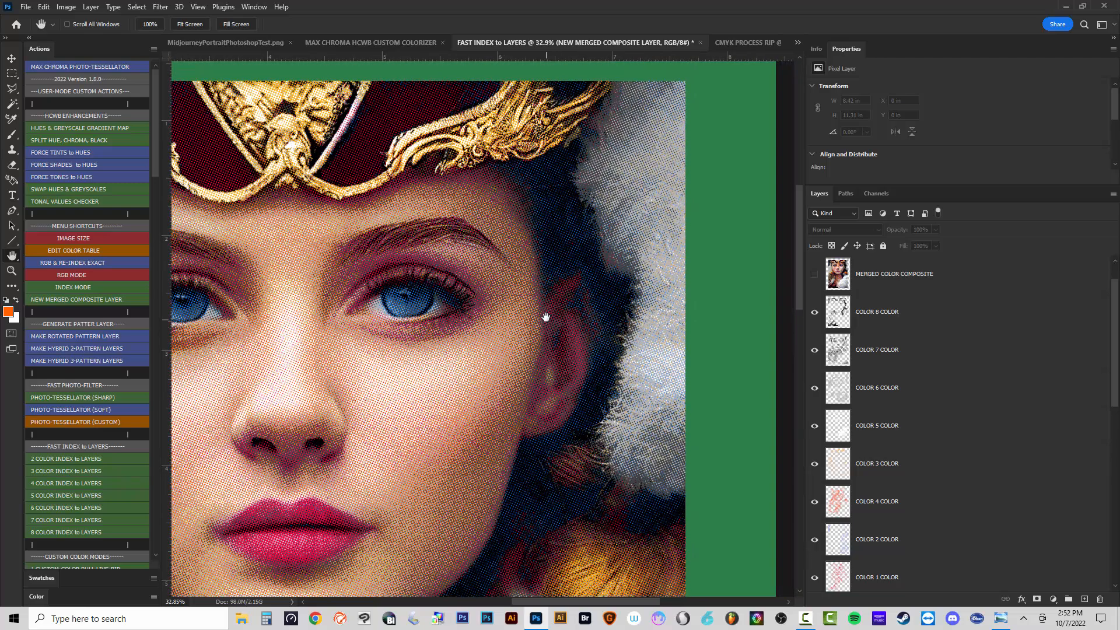
{"action": "scroll", "coordinate": [544, 318], "scroll_direction": "down", "scroll_amount": 3}
{"action": "left_click_drag", "start_coordinate": [517, 462], "coordinate": [639, 313]}
{"action": "left_click_drag", "start_coordinate": [300, 421], "coordinate": [344, 393]}
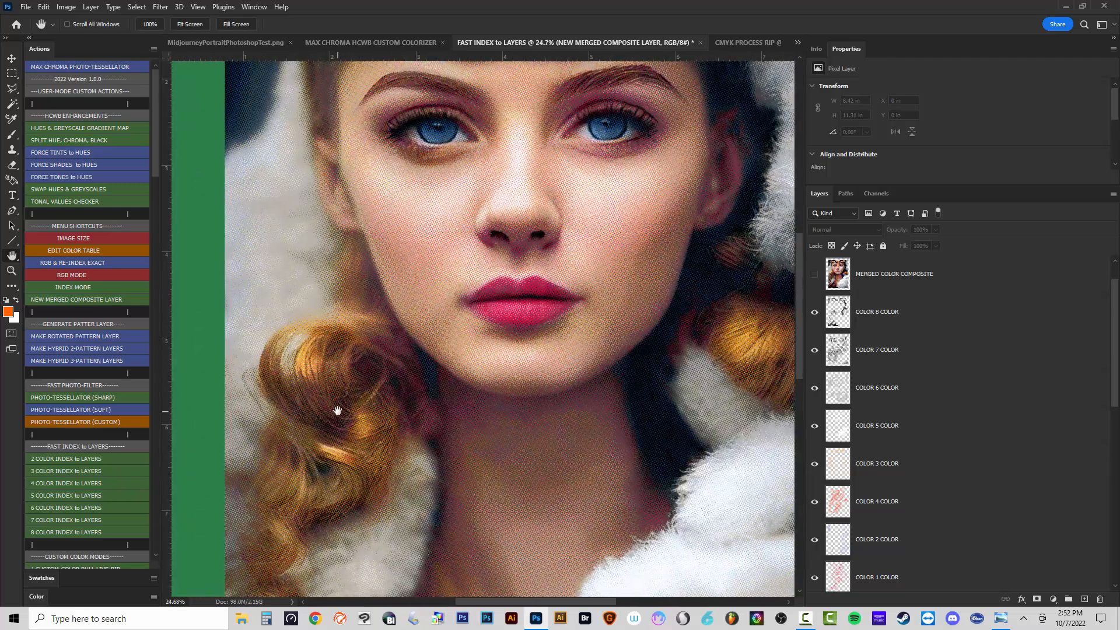
{"action": "scroll", "coordinate": [347, 397], "scroll_direction": "down", "scroll_amount": 3}
{"action": "scroll", "coordinate": [560, 443], "scroll_direction": "up", "scroll_amount": 2}
{"action": "left_click_drag", "start_coordinate": [573, 405], "coordinate": [528, 487]}
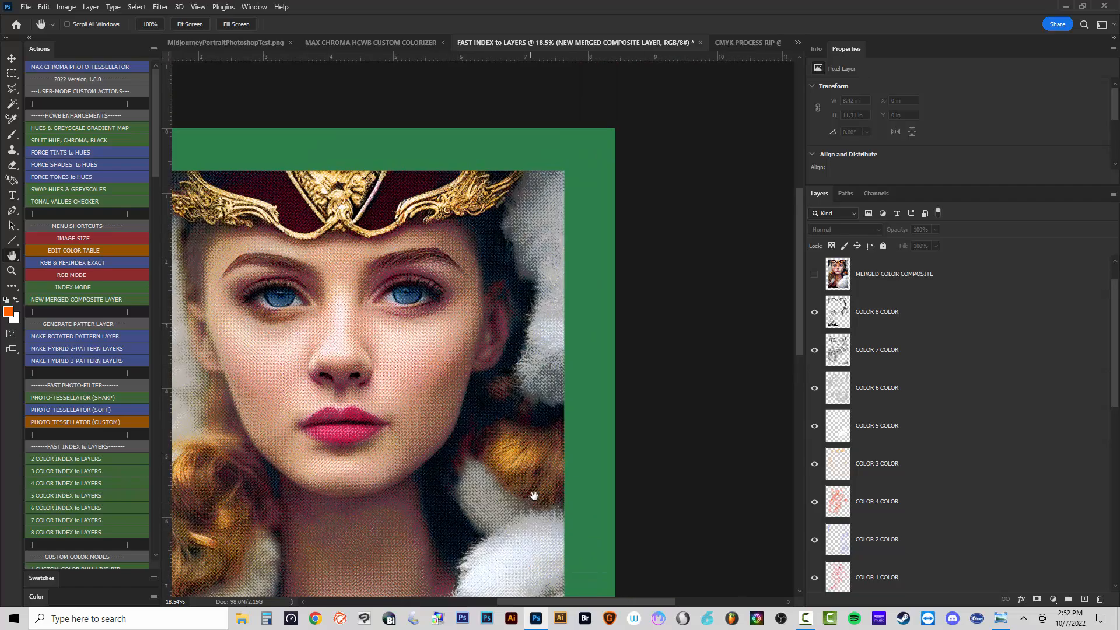